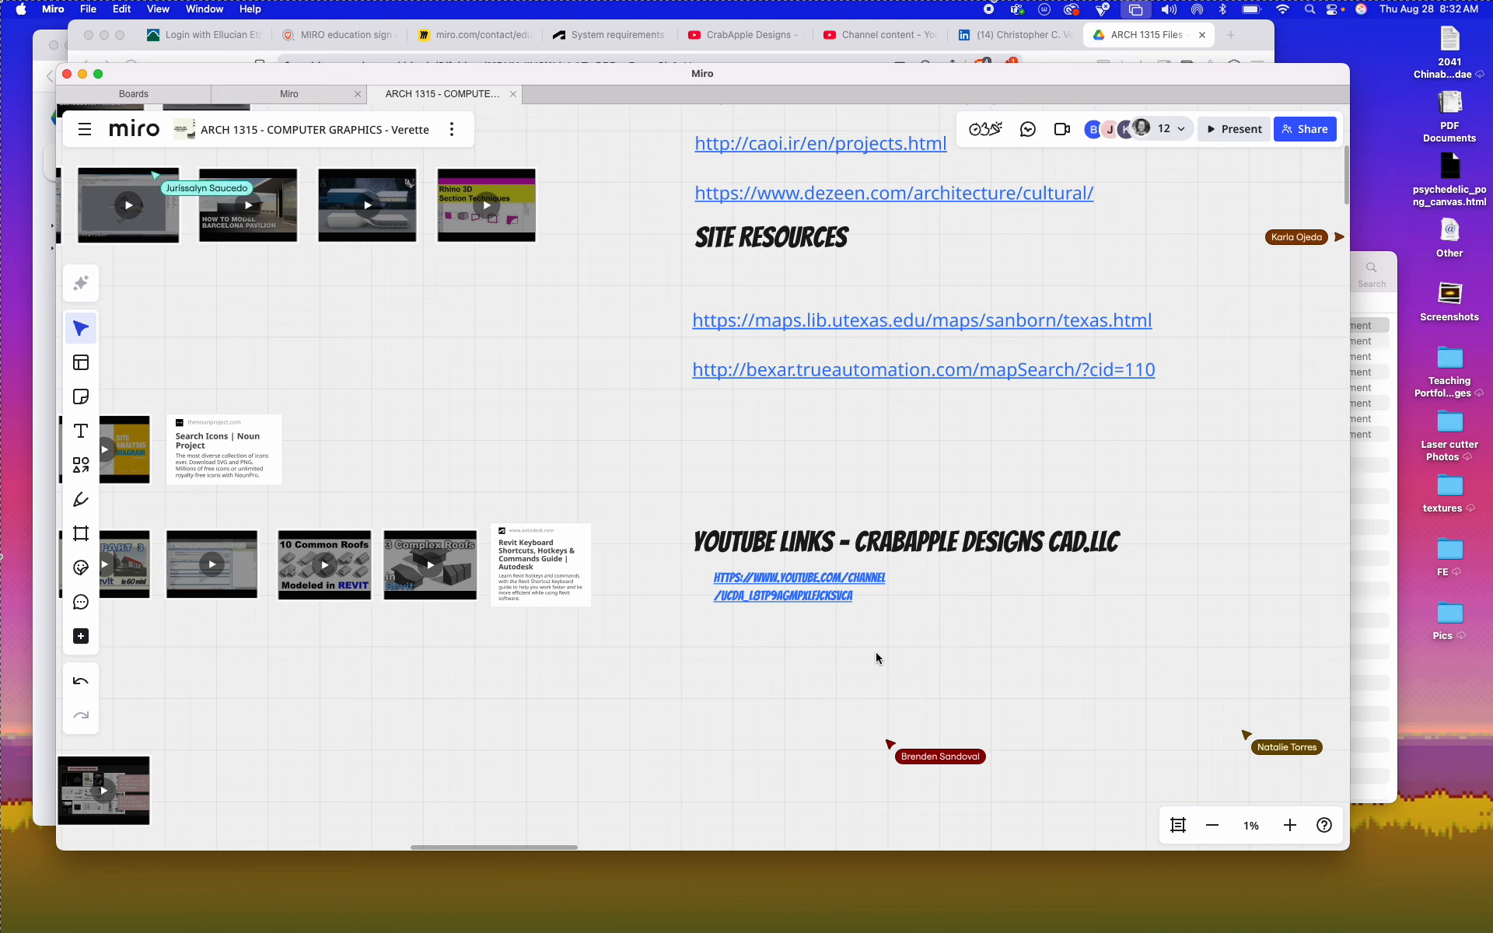
Step: Open the CrabApple Designs YouTube channel from its link on the Miro board and look over the channel's home page
{"action": "left_click", "coordinate": [802, 582]}
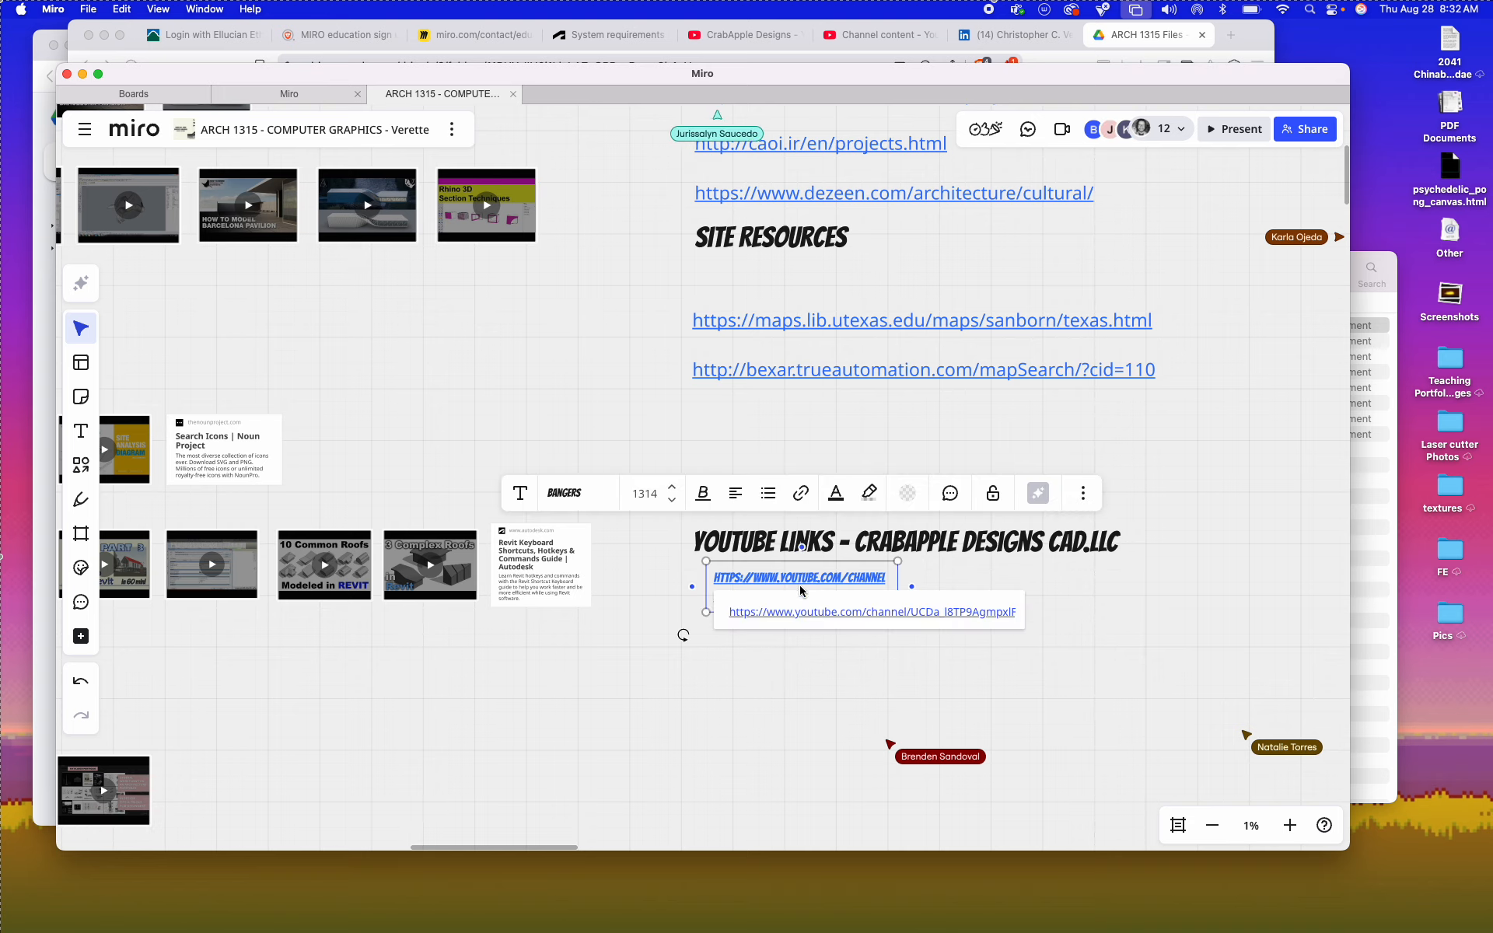
{"action": "left_click", "coordinate": [799, 612]}
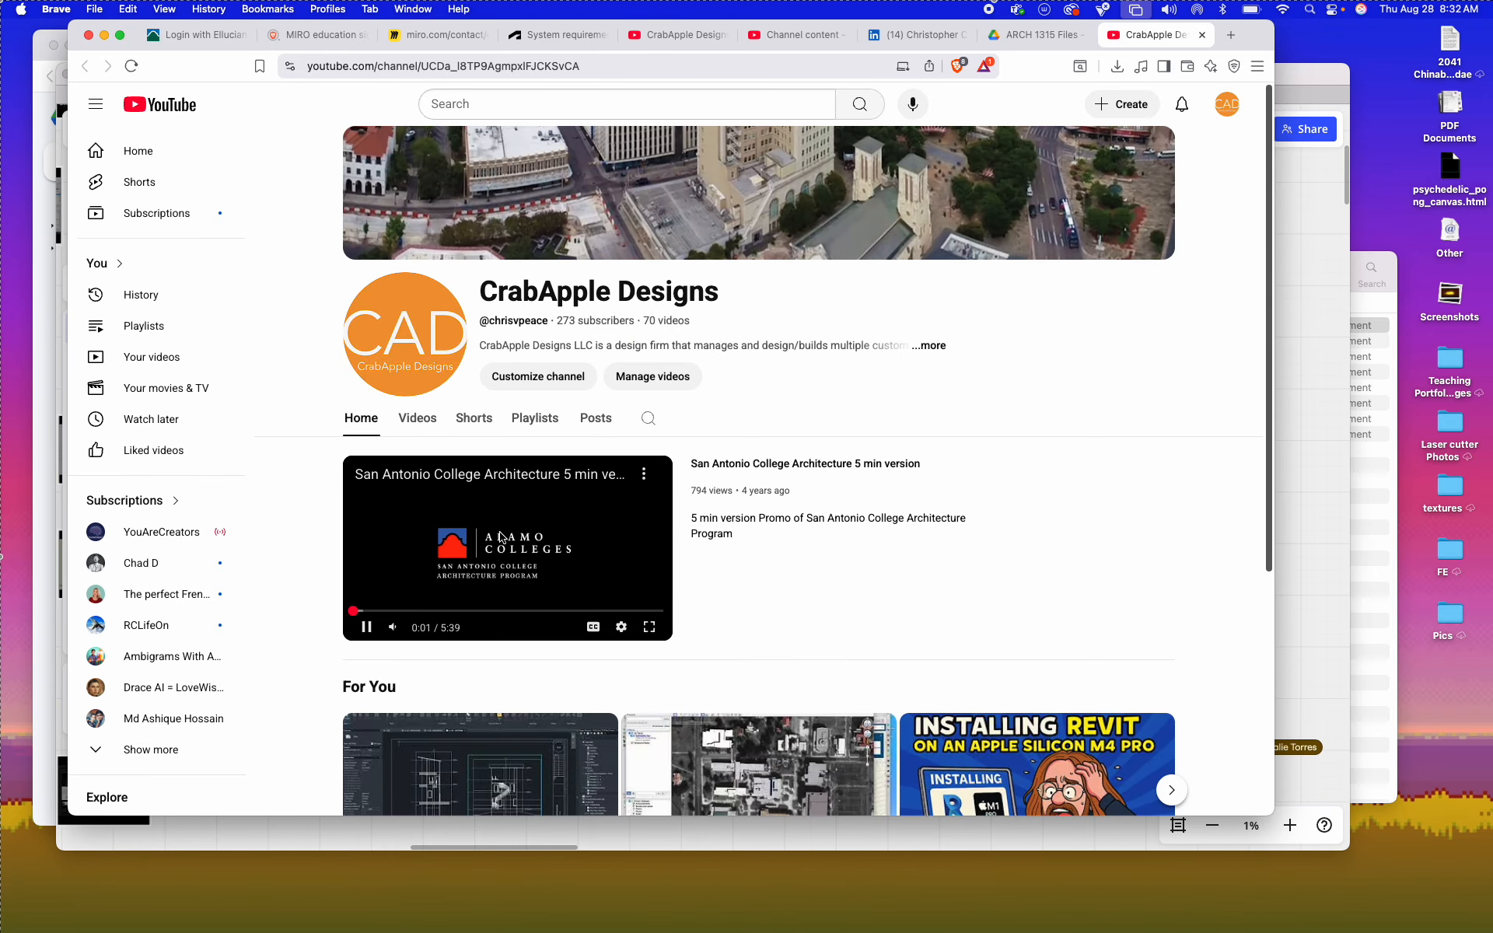
{"action": "scroll", "coordinate": [613, 595], "scroll_direction": "down", "scroll_amount": 5}
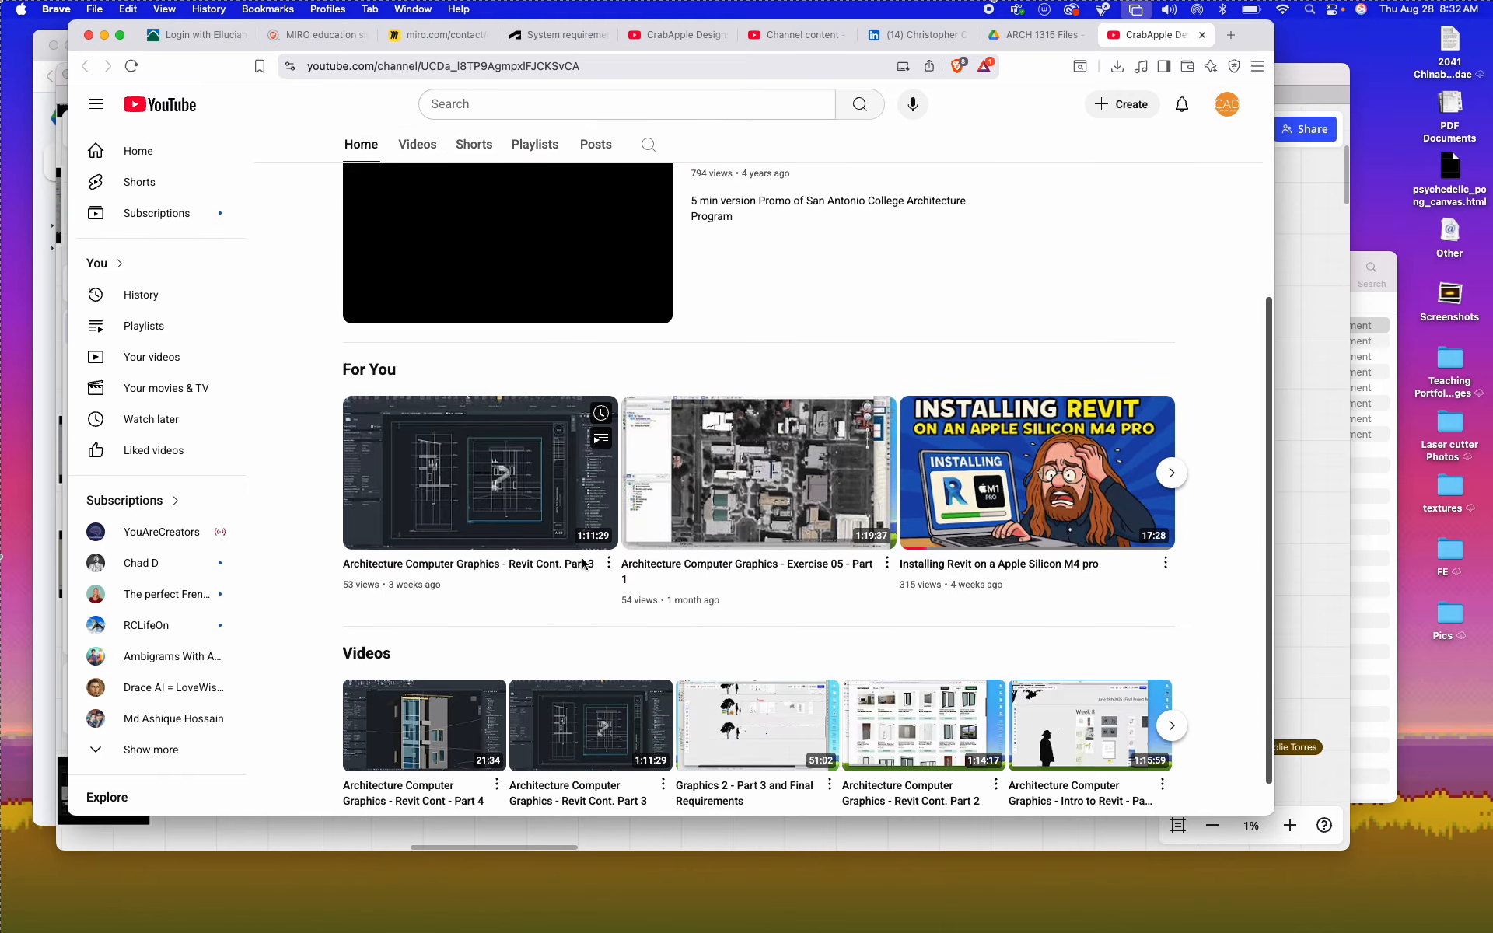
{"action": "scroll", "coordinate": [768, 566], "scroll_direction": "down", "scroll_amount": 1}
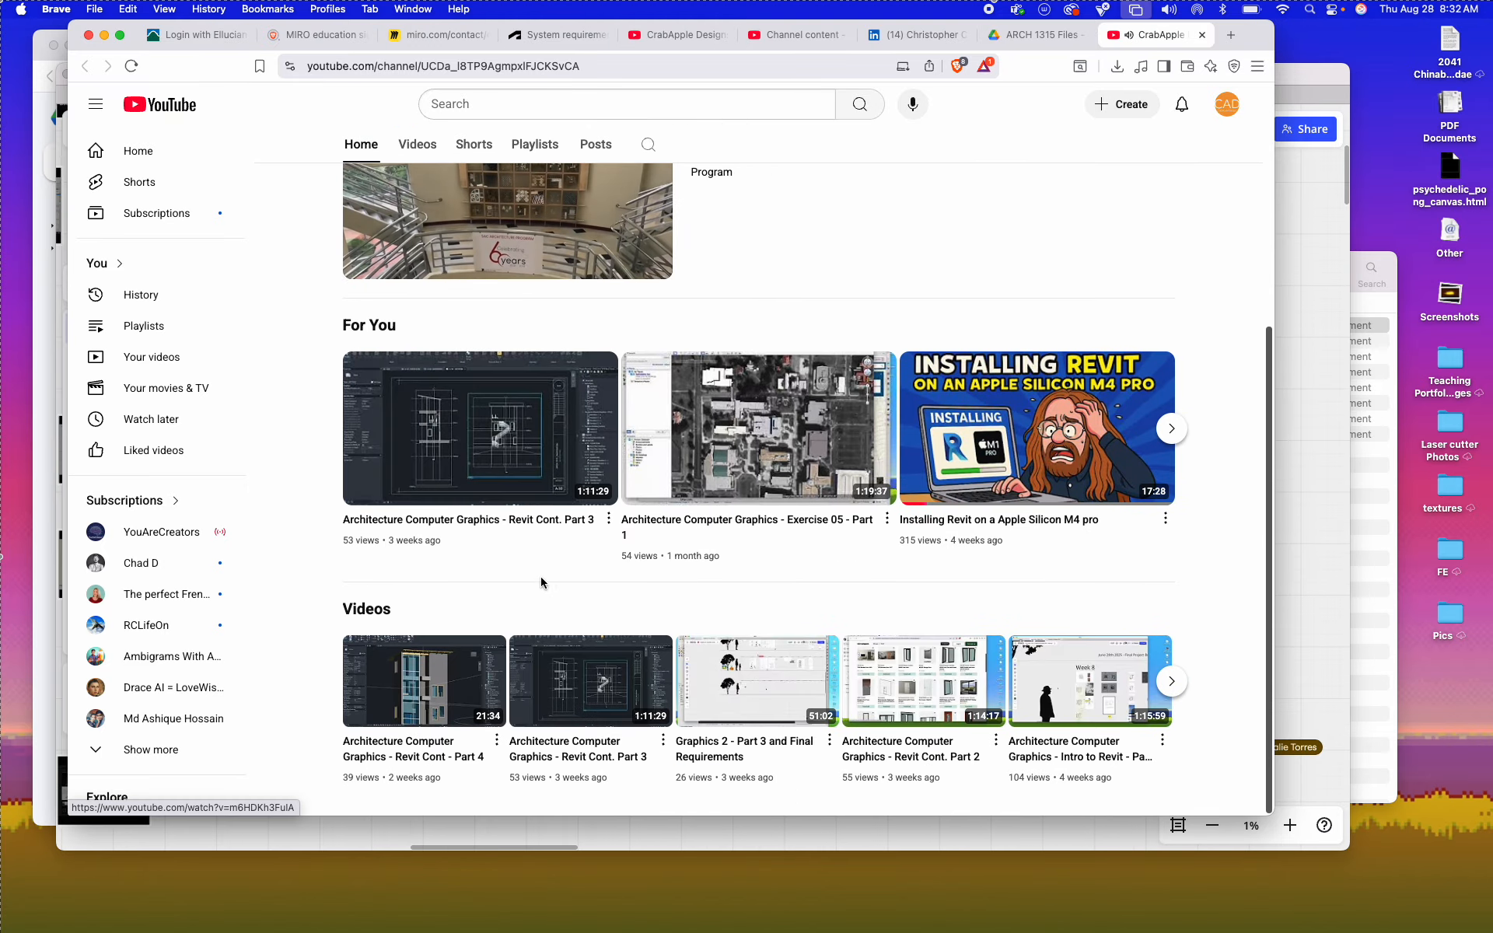
{"action": "scroll", "coordinate": [476, 563], "scroll_direction": "up", "scroll_amount": 5}
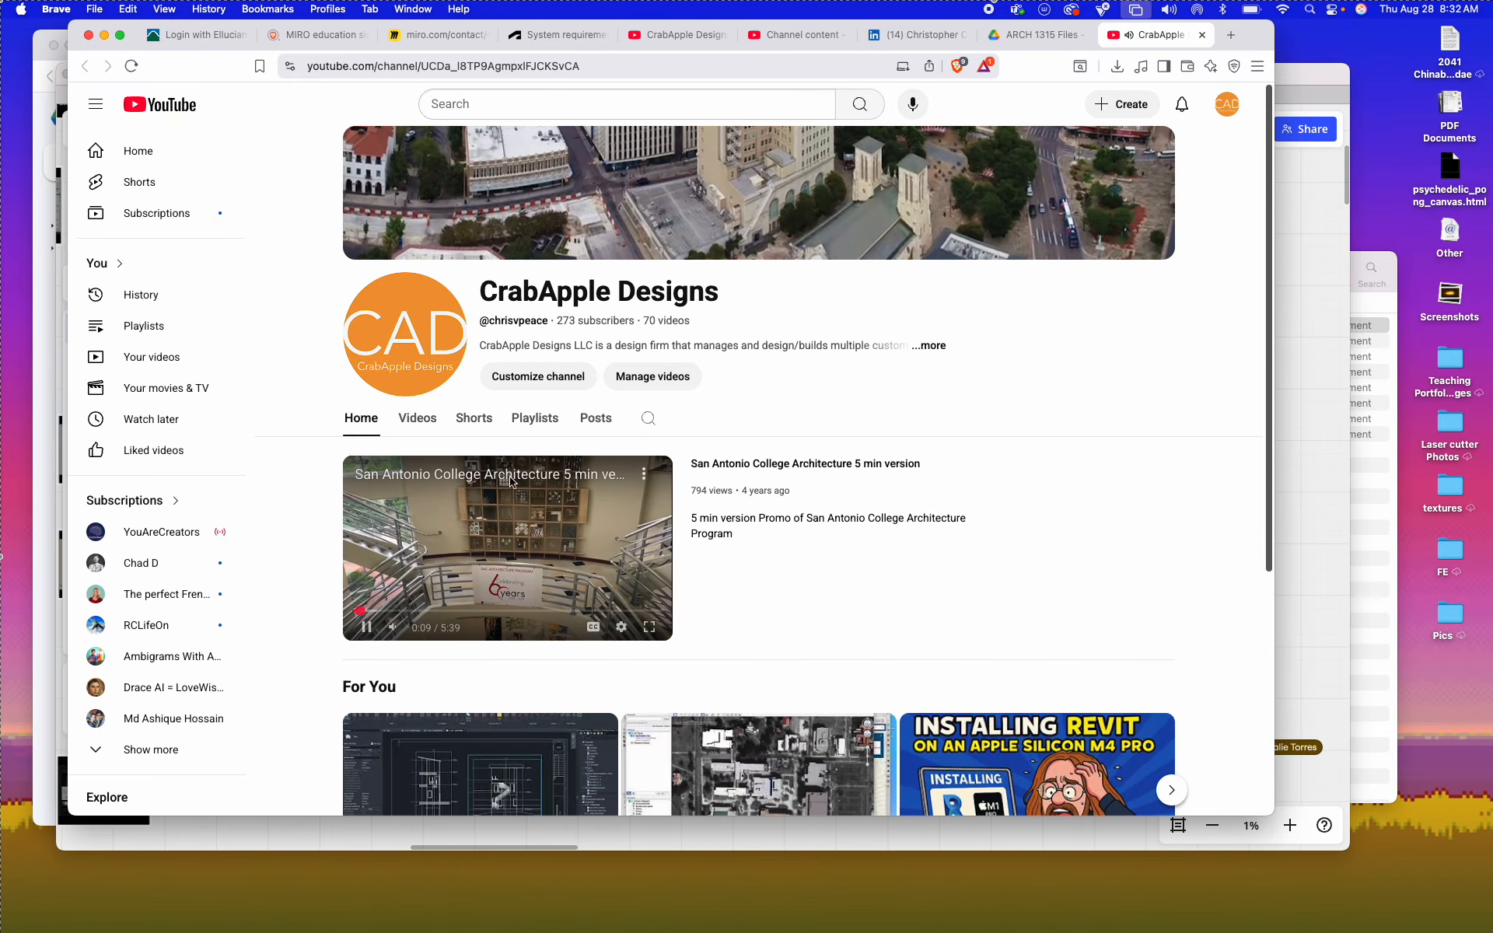
Step: Examine the channel's full list of uploaded videos, from the latest down to the oldest
{"action": "left_click", "coordinate": [429, 420]}
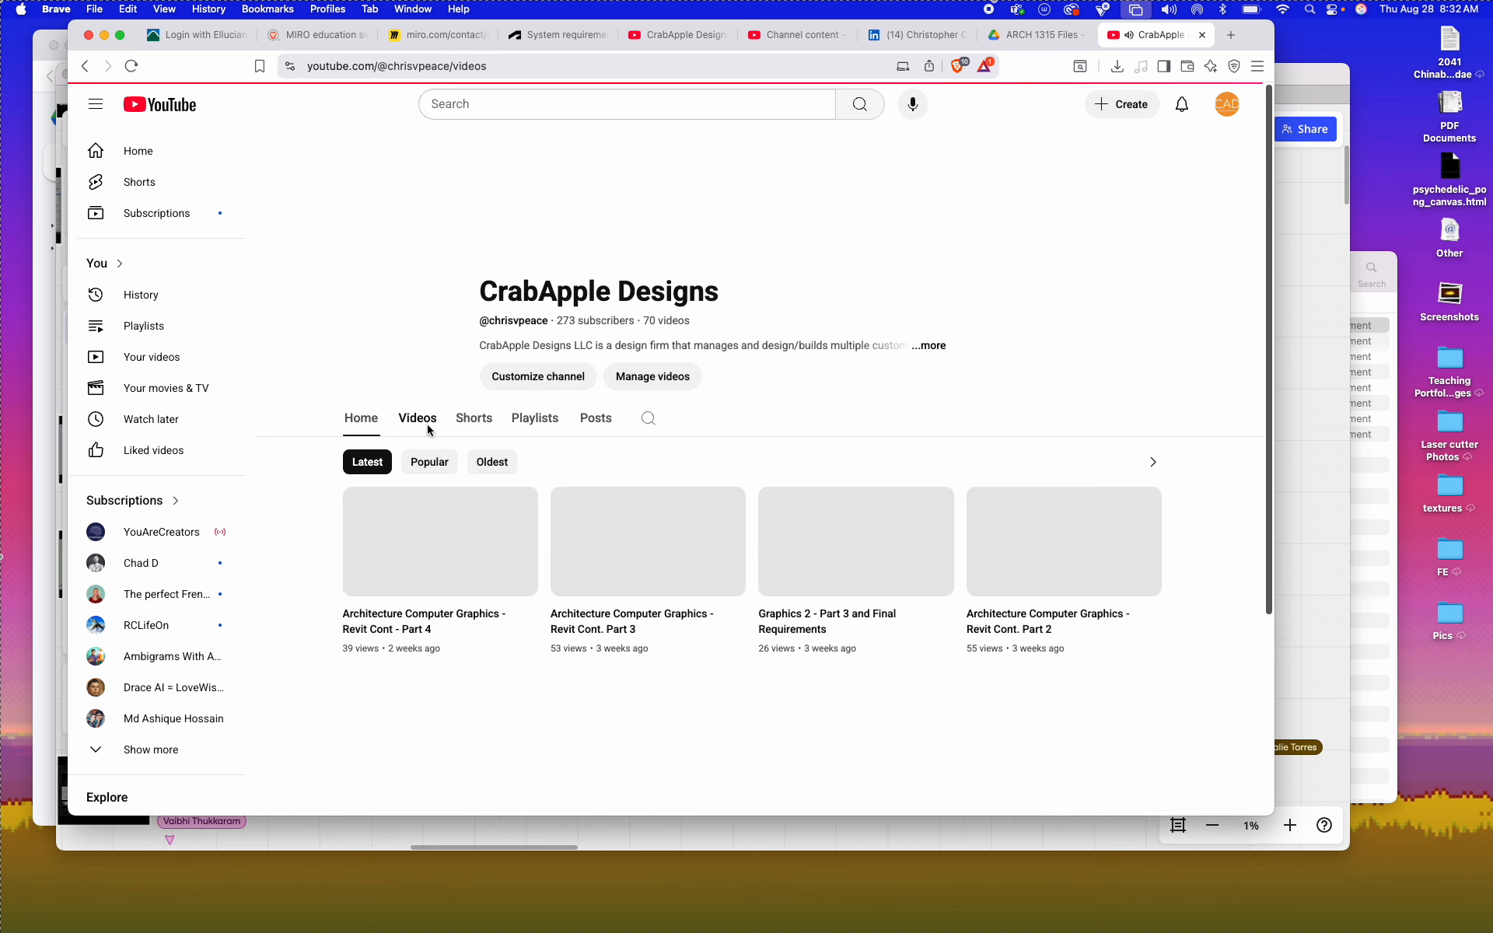
{"action": "scroll", "coordinate": [598, 452], "scroll_direction": "down", "scroll_amount": 5}
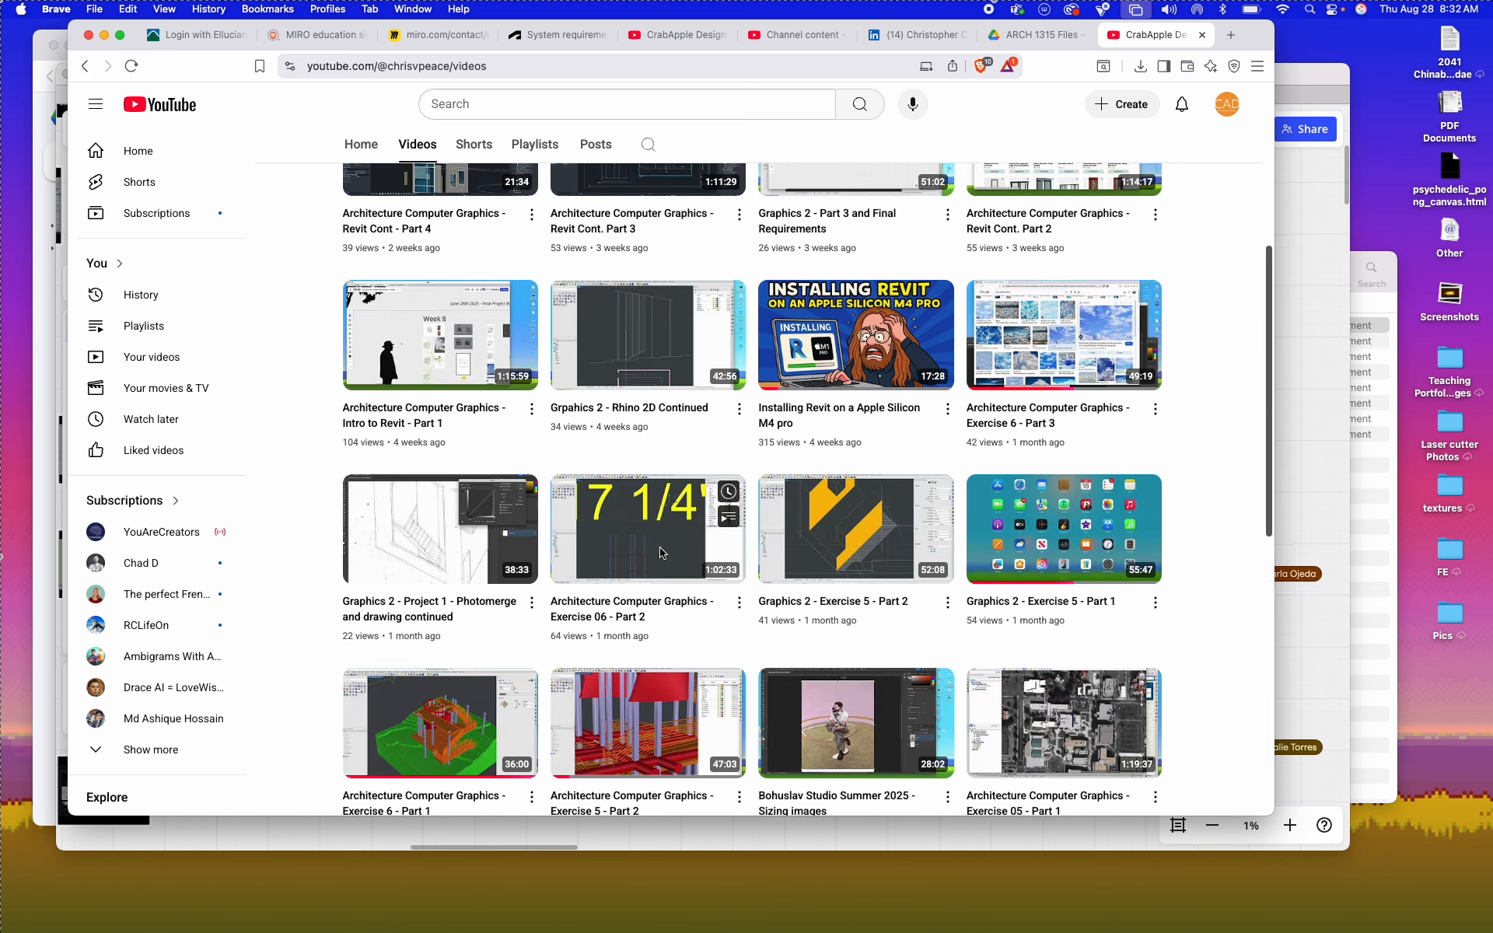
{"action": "scroll", "coordinate": [600, 453], "scroll_direction": "down", "scroll_amount": 9}
{"action": "scroll", "coordinate": [834, 365], "scroll_direction": "up", "scroll_amount": 4}
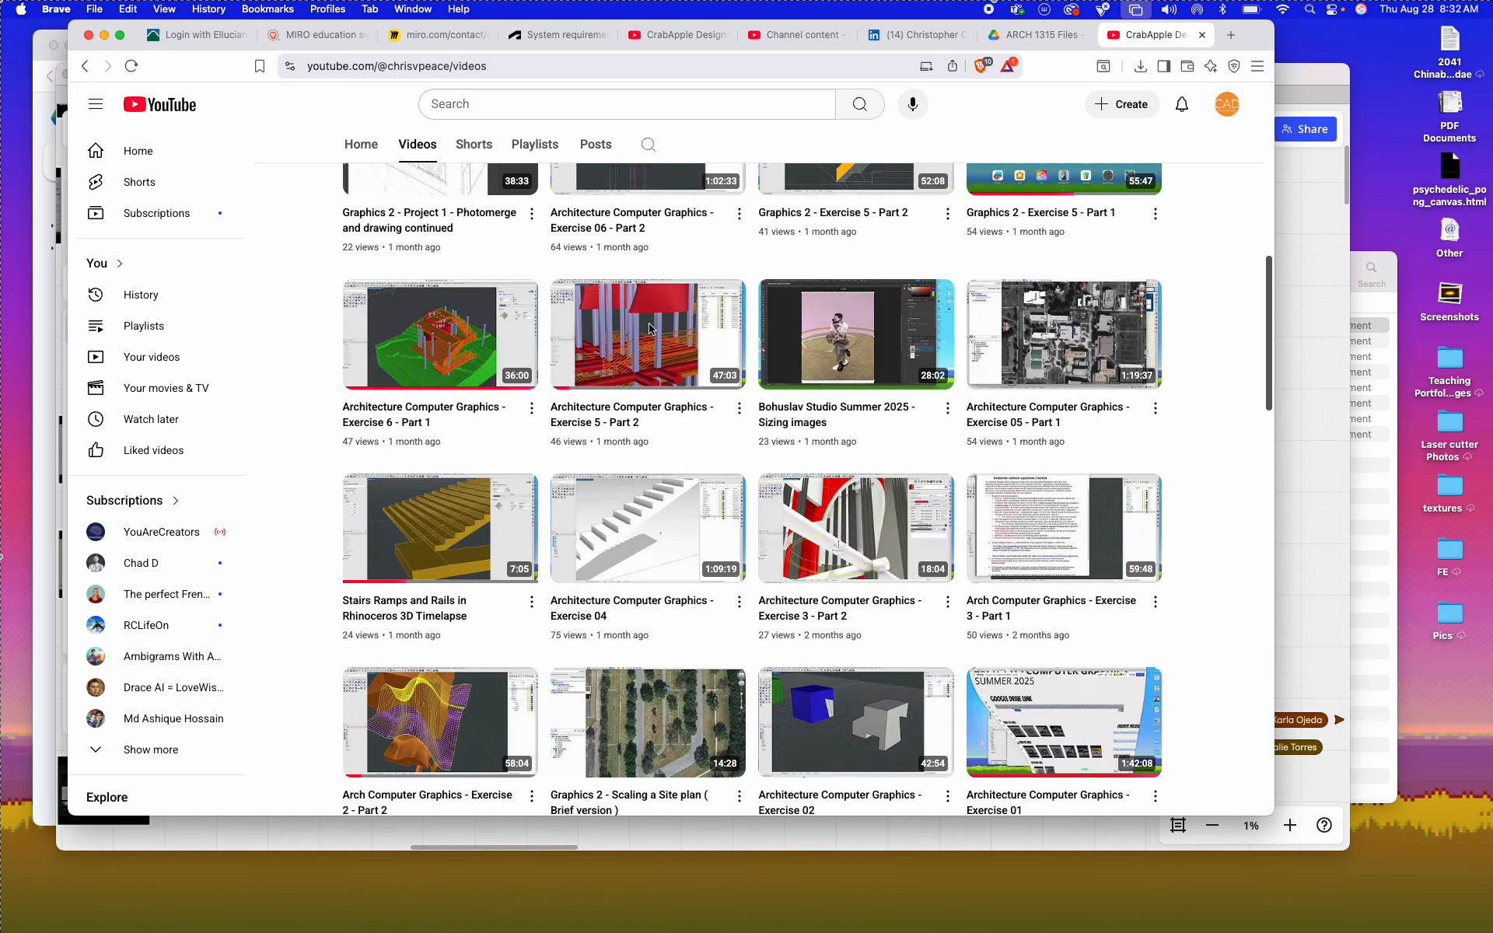
{"action": "scroll", "coordinate": [808, 373], "scroll_direction": "down", "scroll_amount": 6}
{"action": "scroll", "coordinate": [787, 385], "scroll_direction": "down", "scroll_amount": 5}
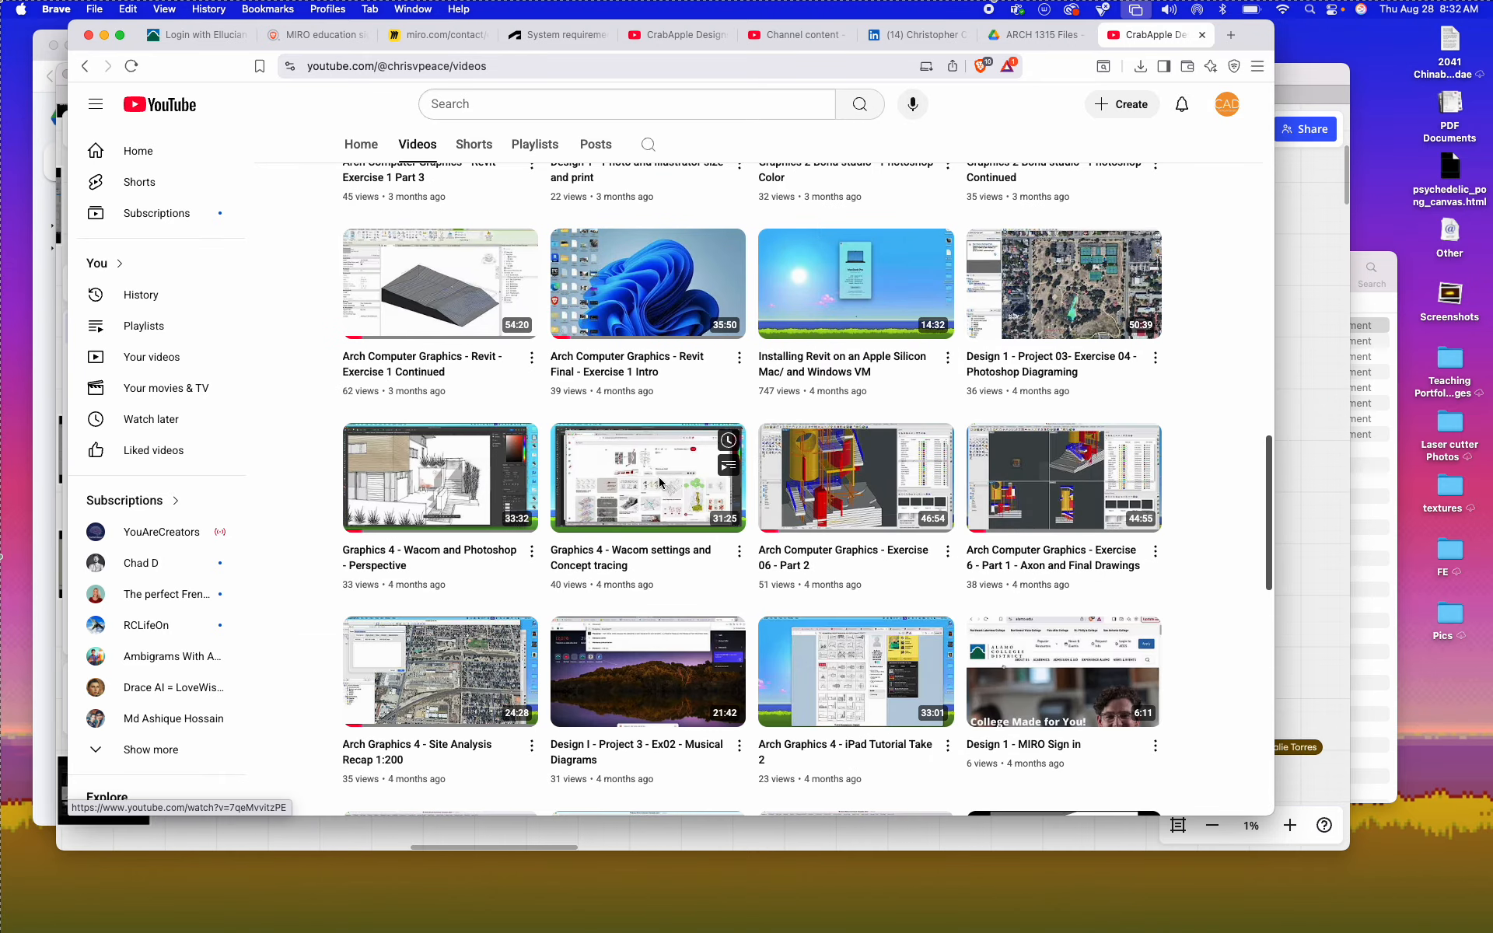
{"action": "scroll", "coordinate": [661, 481], "scroll_direction": "down", "scroll_amount": 10}
{"action": "scroll", "coordinate": [662, 482], "scroll_direction": "down", "scroll_amount": 8}
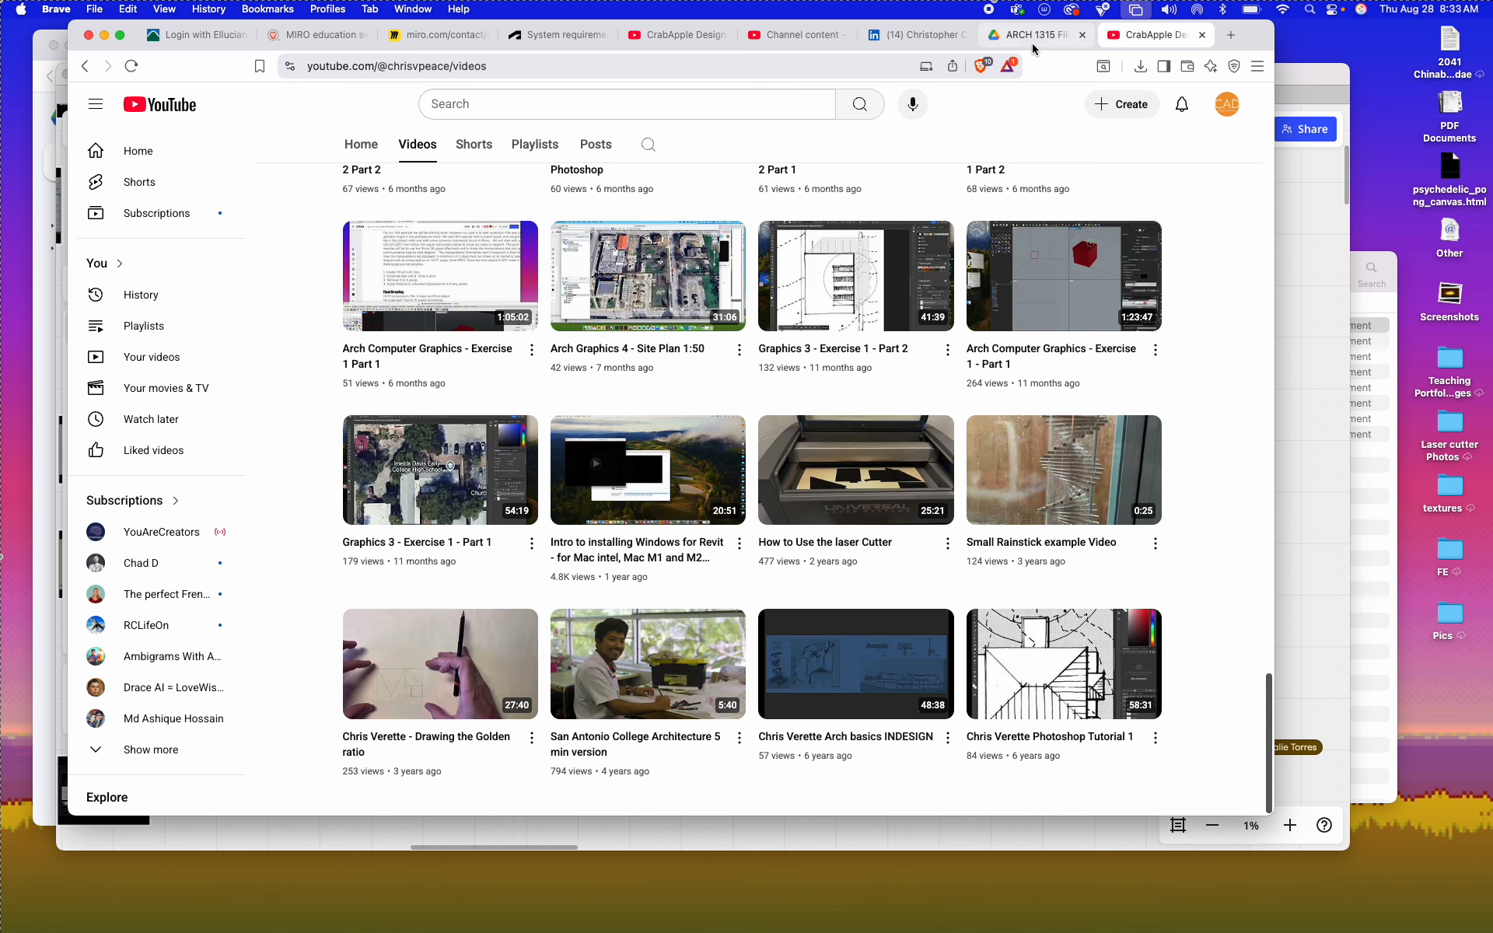
{"action": "scroll", "coordinate": [1104, 327], "scroll_direction": "up", "scroll_amount": 20}
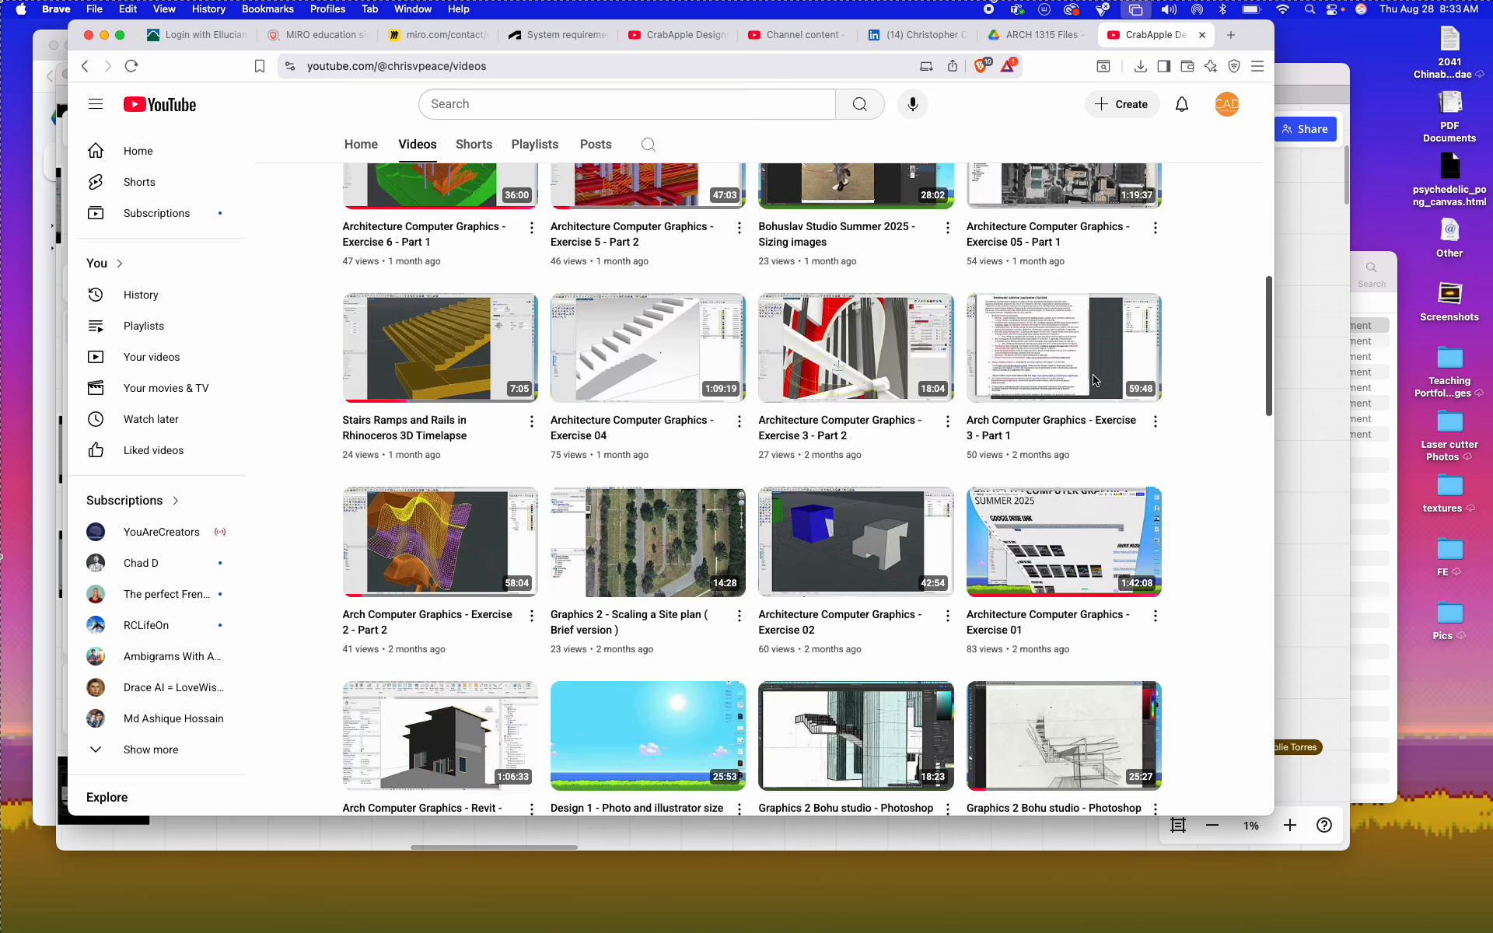
{"action": "scroll", "coordinate": [1094, 380], "scroll_direction": "up", "scroll_amount": 7}
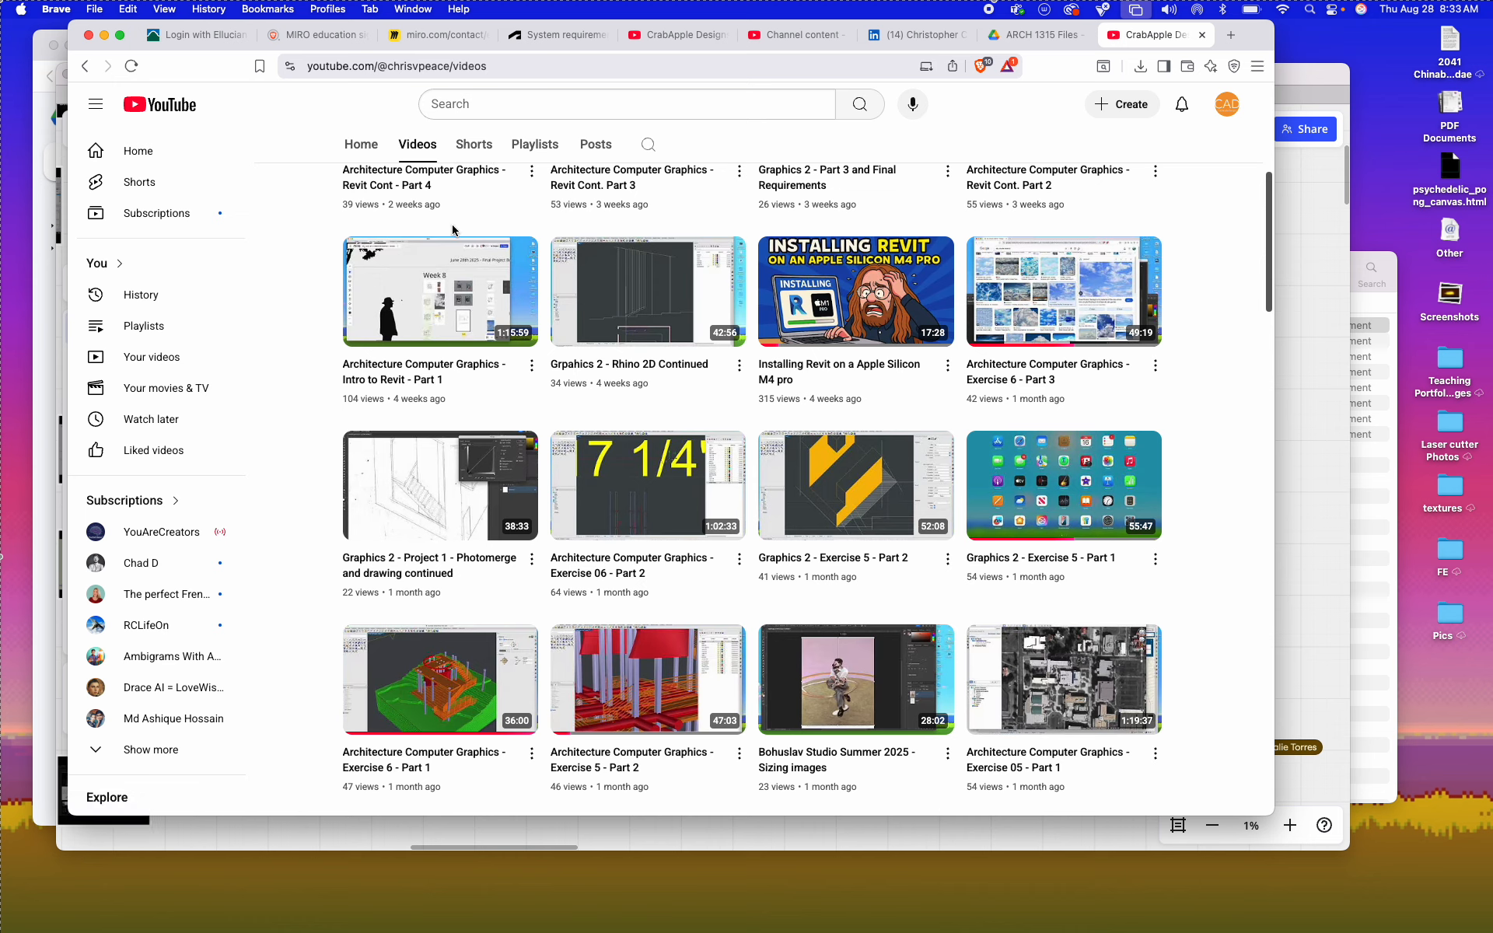
Step: Minimize the YouTube and Google Drive browser windows and return to the overview of the Miro course board
{"action": "left_click", "coordinate": [105, 34]}
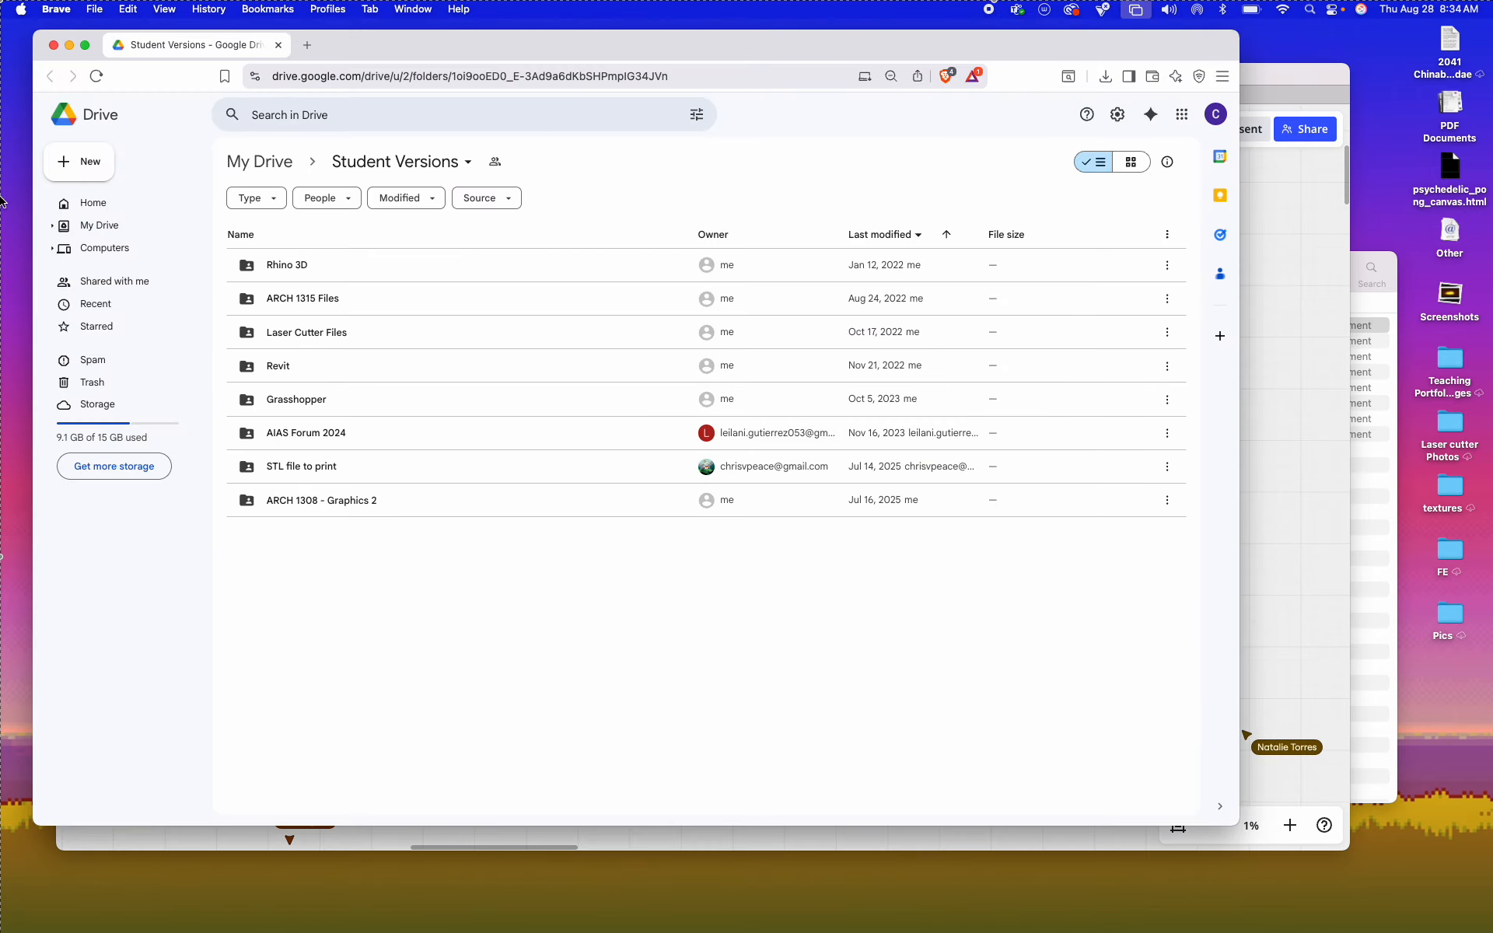
{"action": "left_click", "coordinate": [69, 46]}
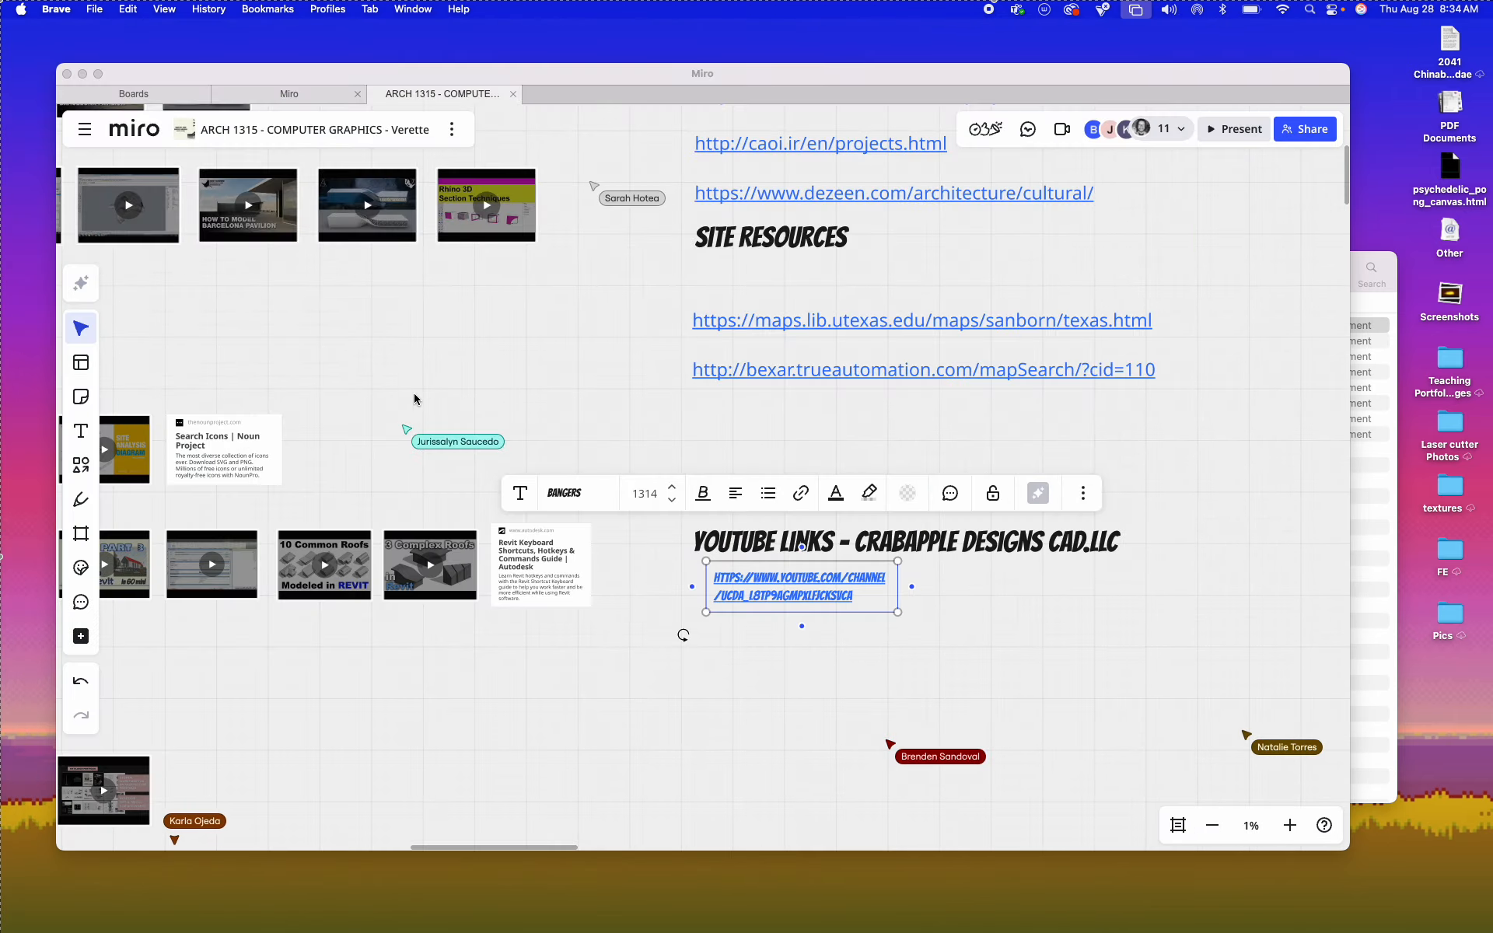
{"action": "scroll", "coordinate": [545, 708], "scroll_direction": "down", "scroll_amount": 3}
Step: Launch Rhino 8 and skip the offered version update
{"action": "mouse_move", "coordinate": [466, 926]}
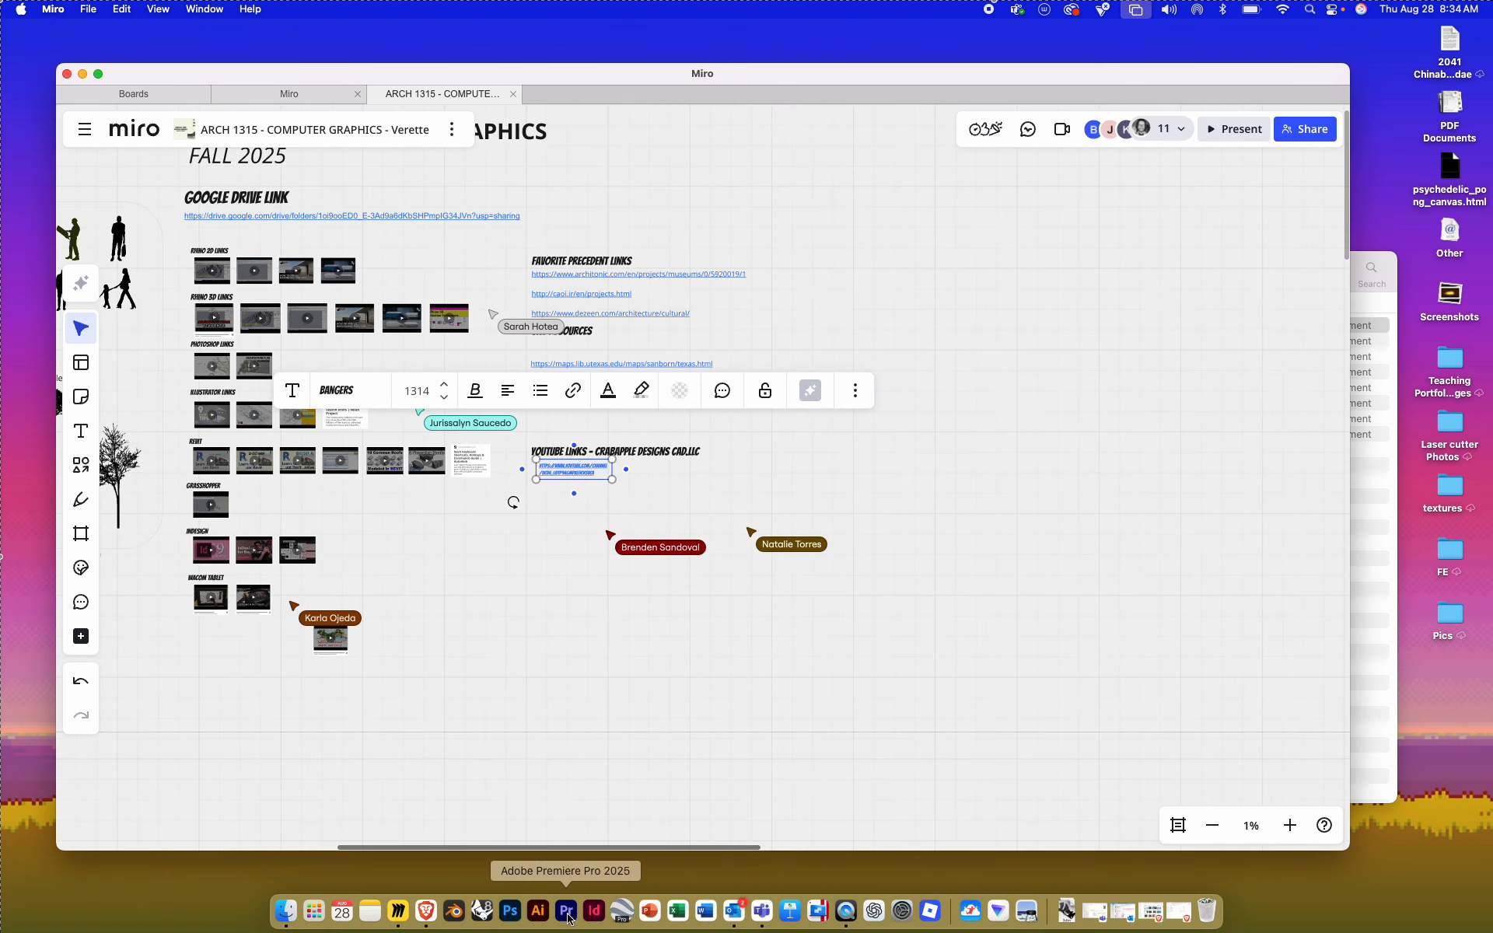
{"action": "left_click", "coordinate": [481, 911]}
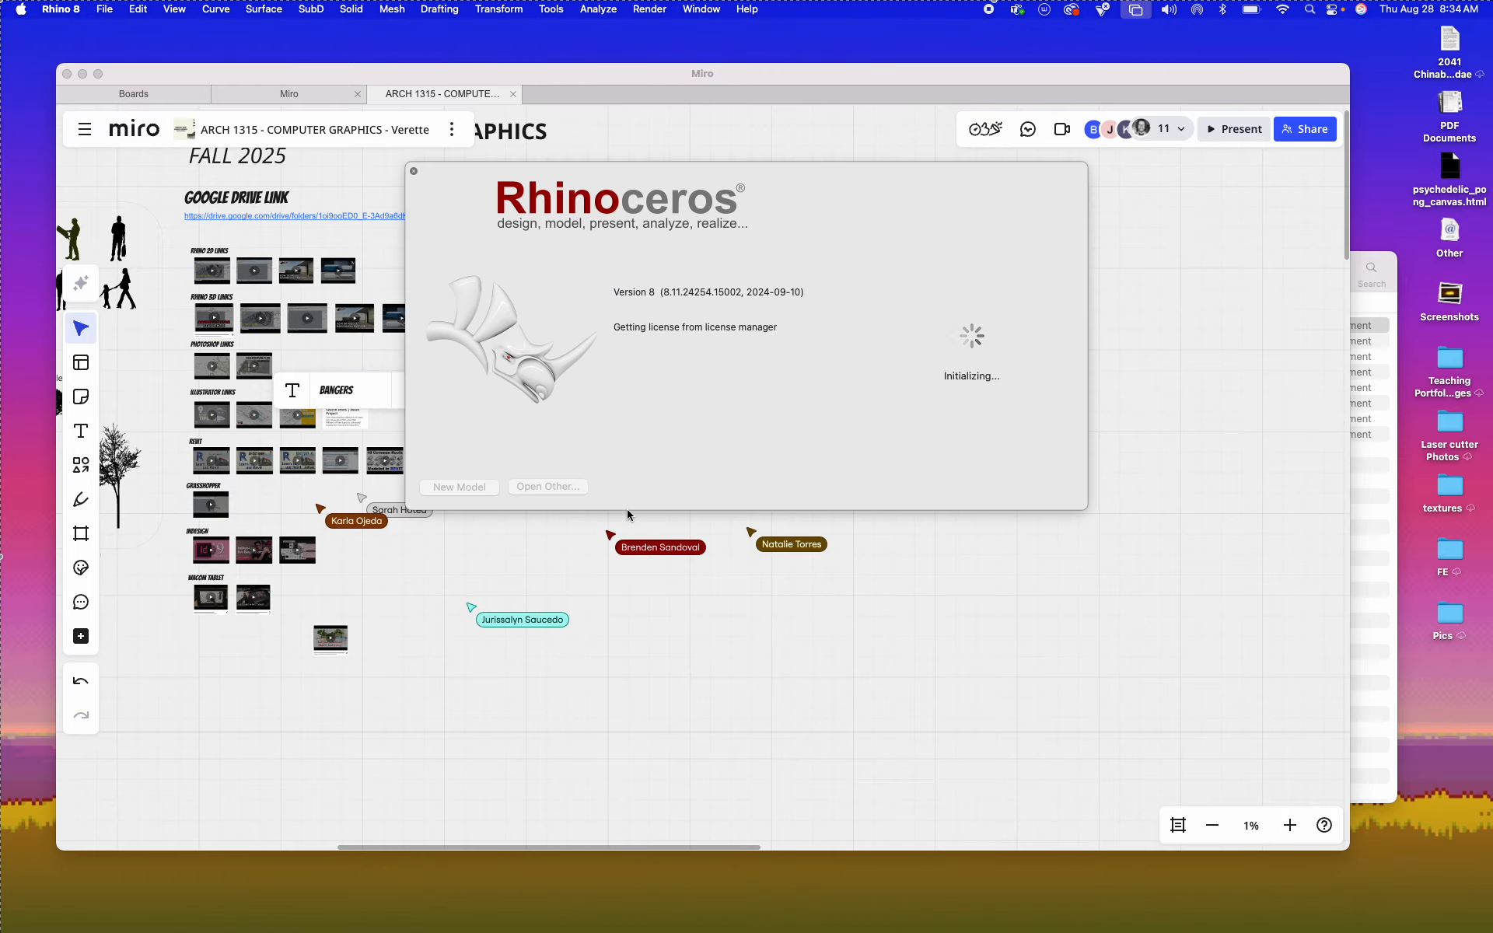
{"action": "key", "text": "ctrl+Up"}
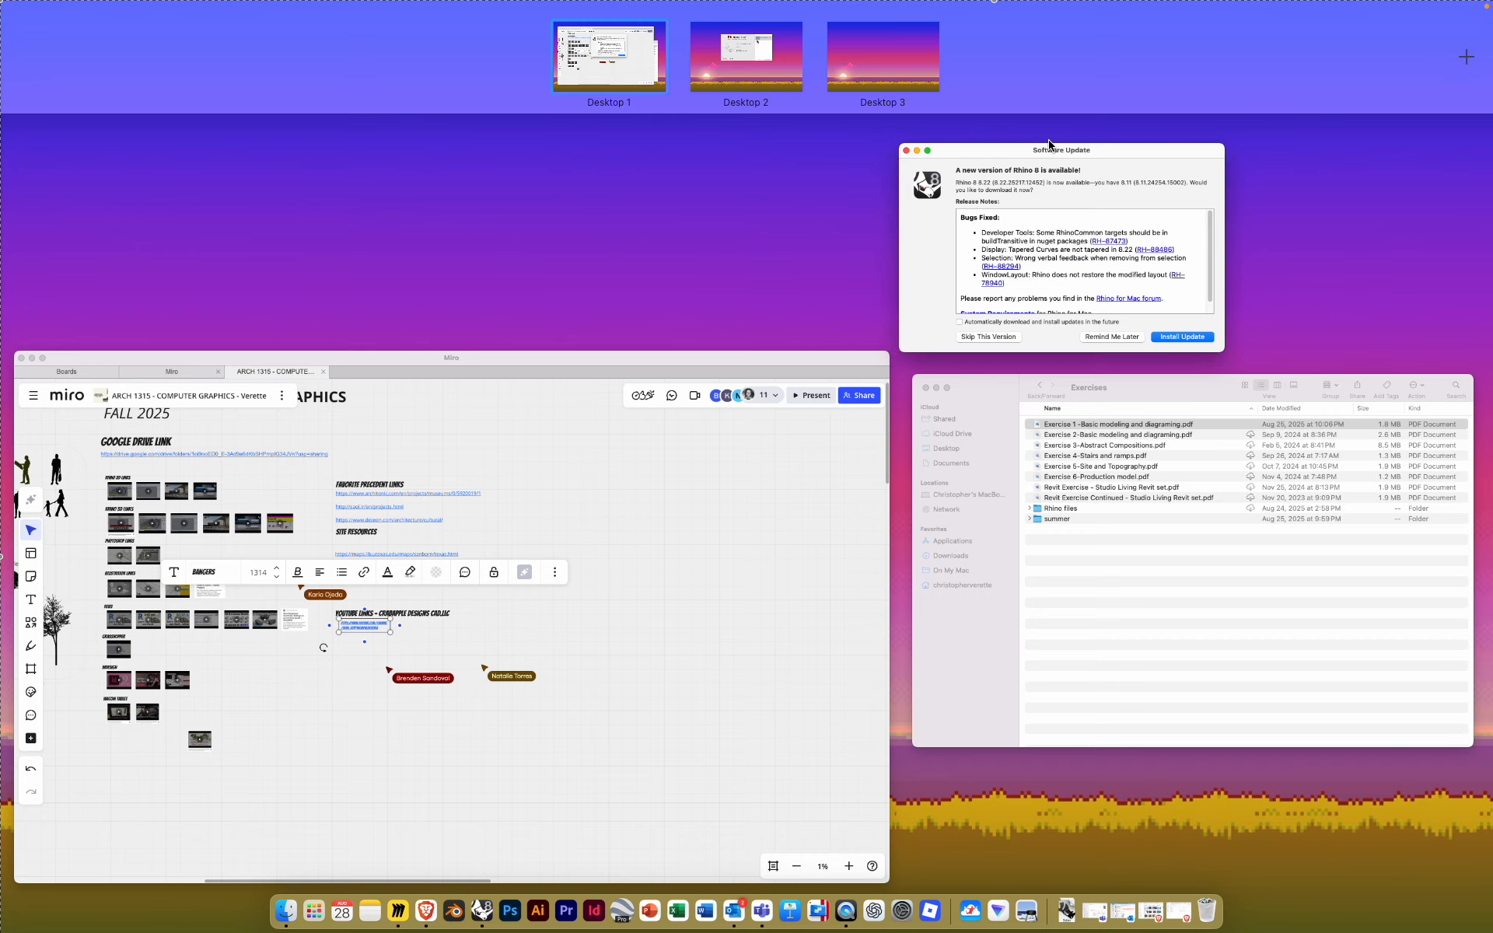
{"action": "left_click", "coordinate": [946, 191]}
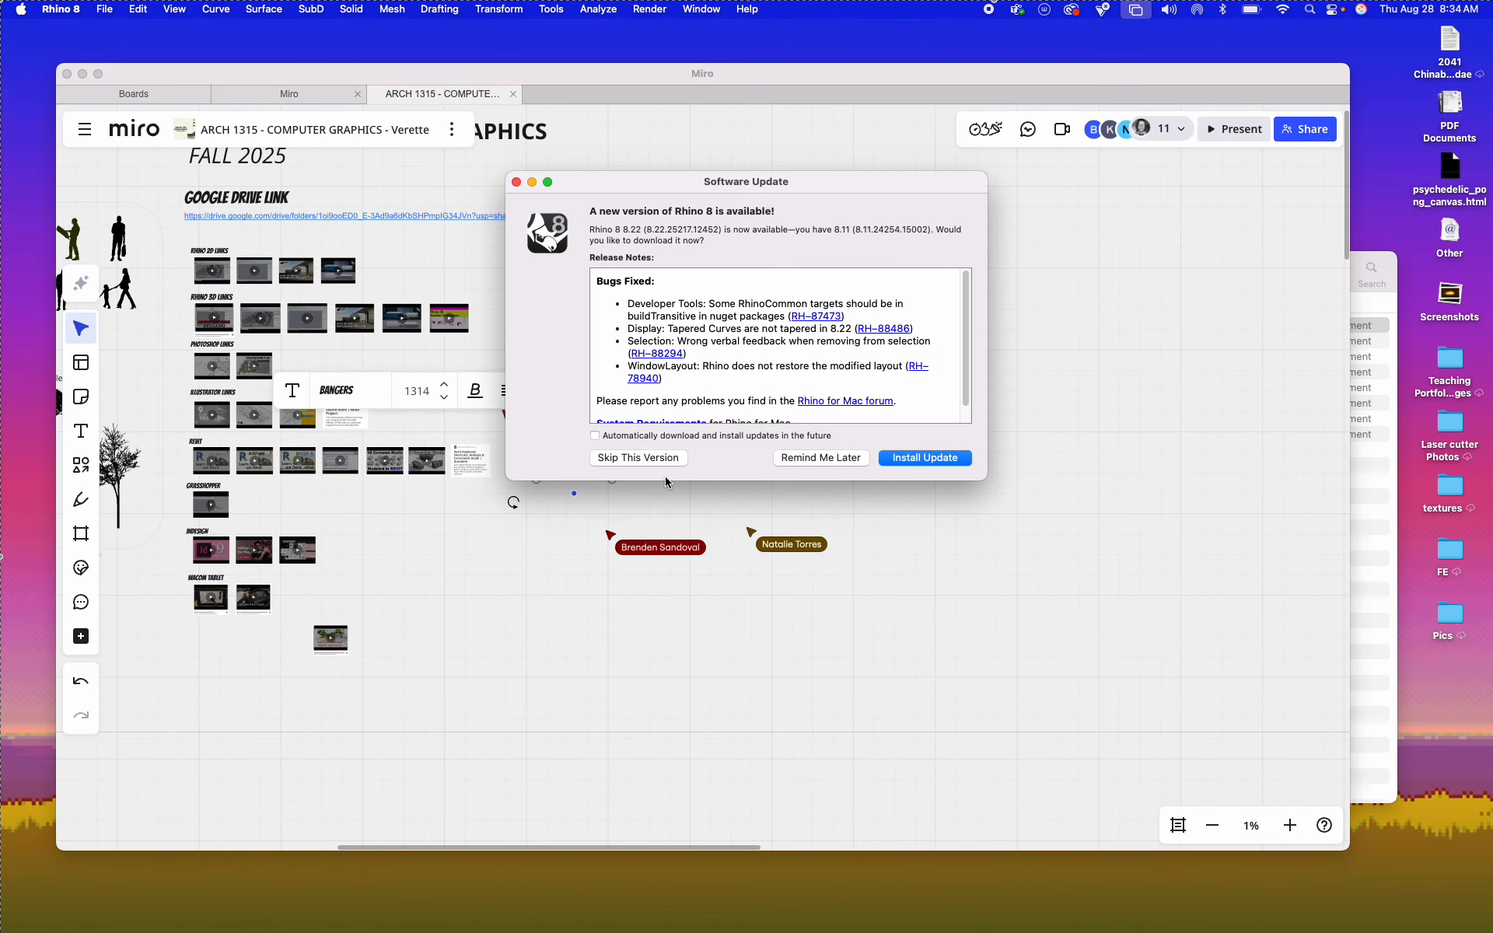
{"action": "left_click", "coordinate": [625, 461]}
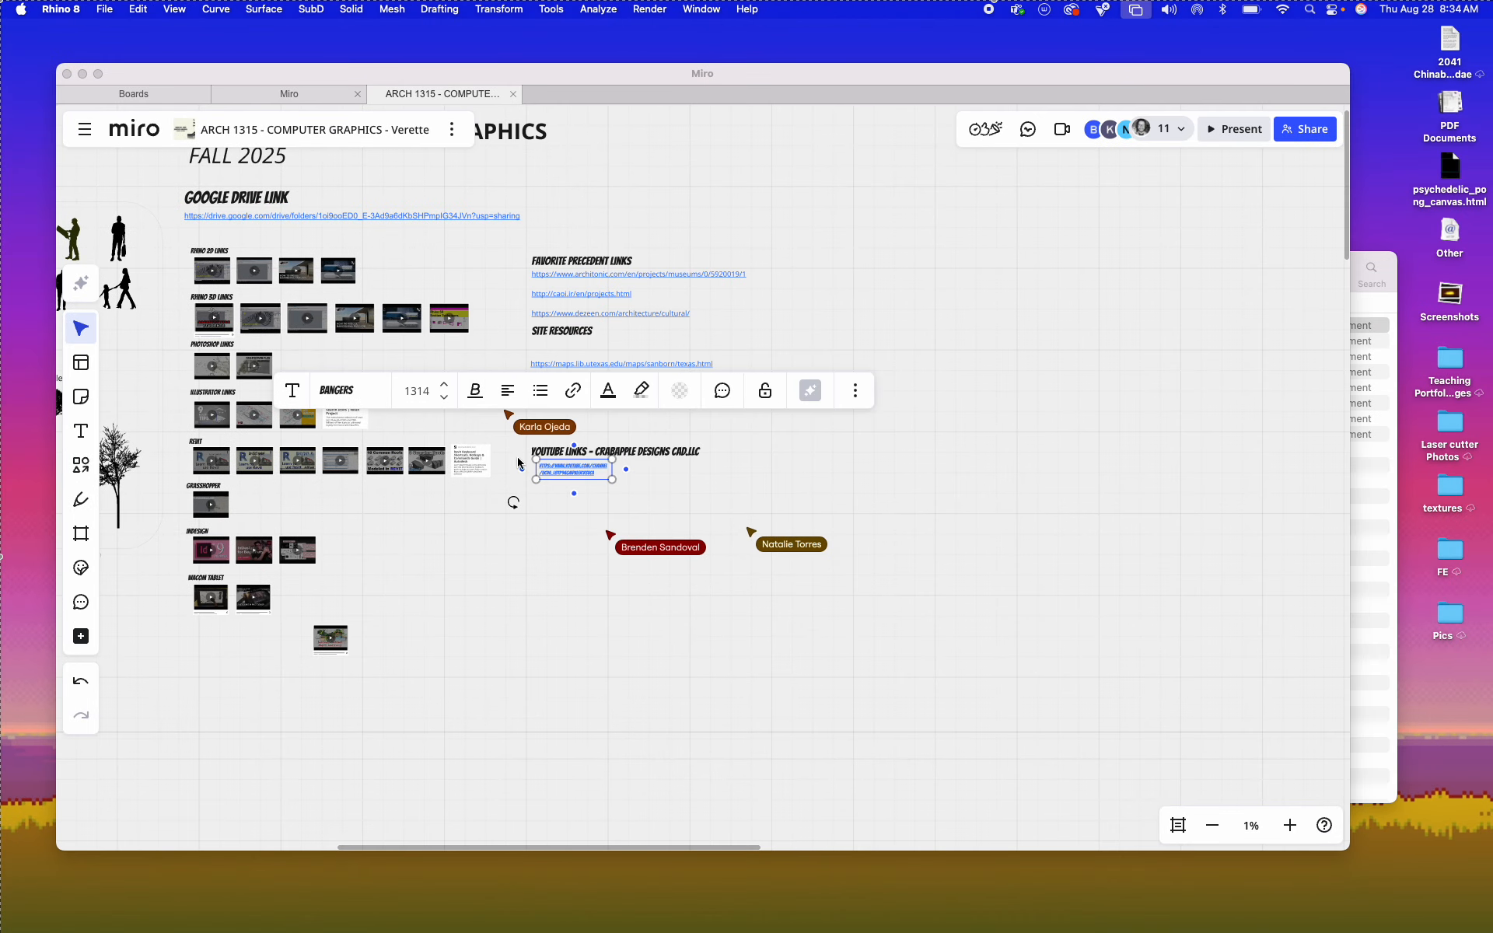
Step: Open Basic Rhino Command Template (1).3dm from Downloads, sorting the files by date modified, and accept the Auto Save notice
{"action": "key", "text": "ctrl+Right"}
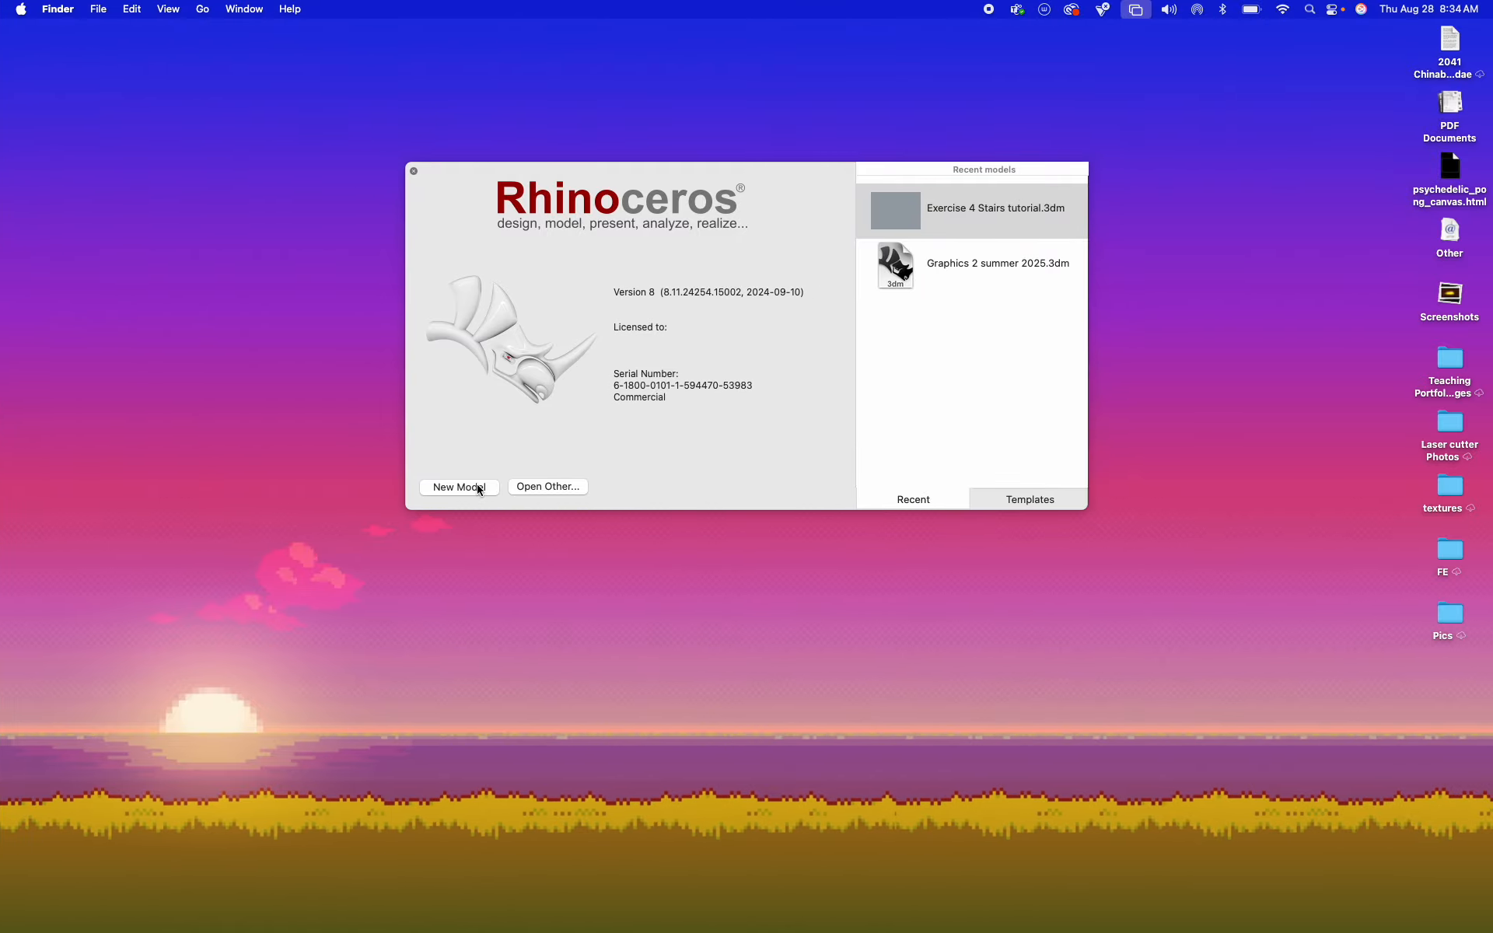
{"action": "left_click", "coordinate": [539, 487]}
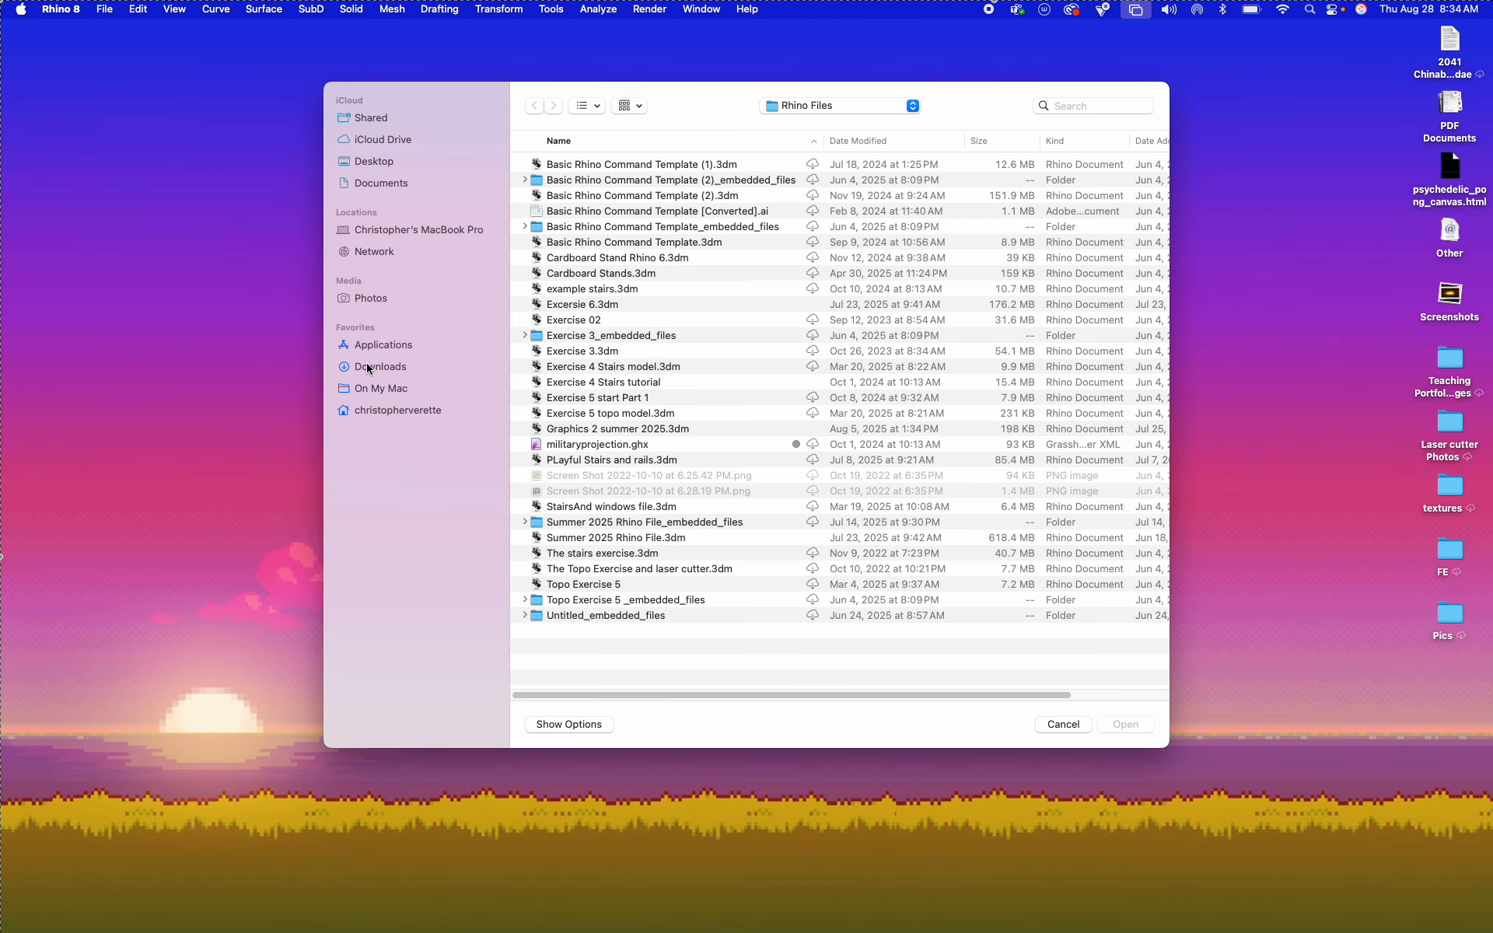
{"action": "left_click", "coordinate": [367, 367]}
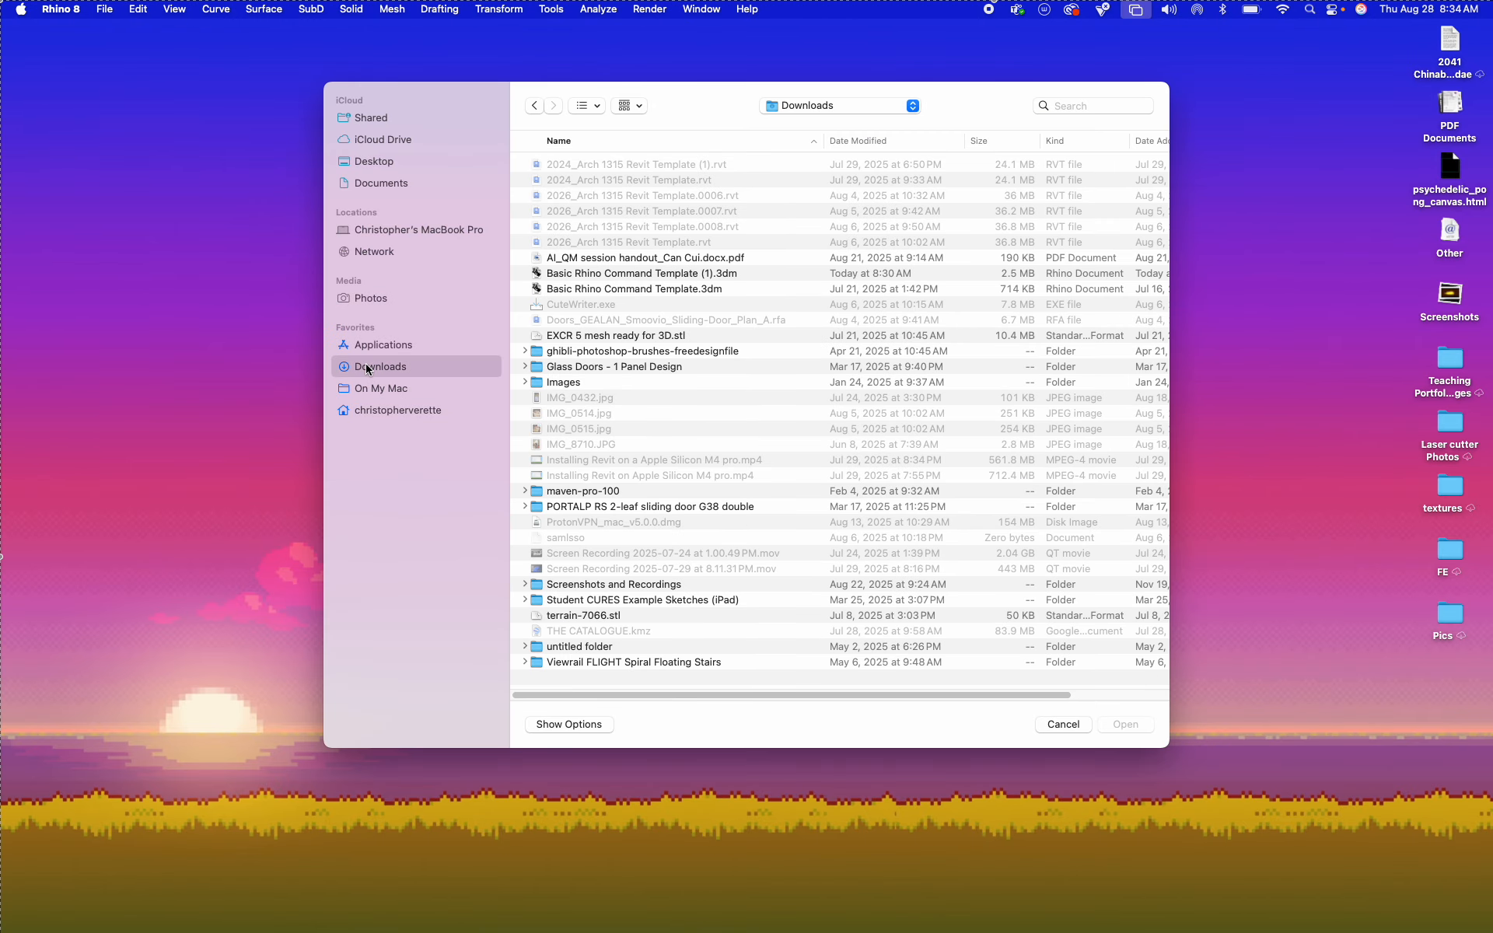
{"action": "left_click", "coordinate": [877, 144]}
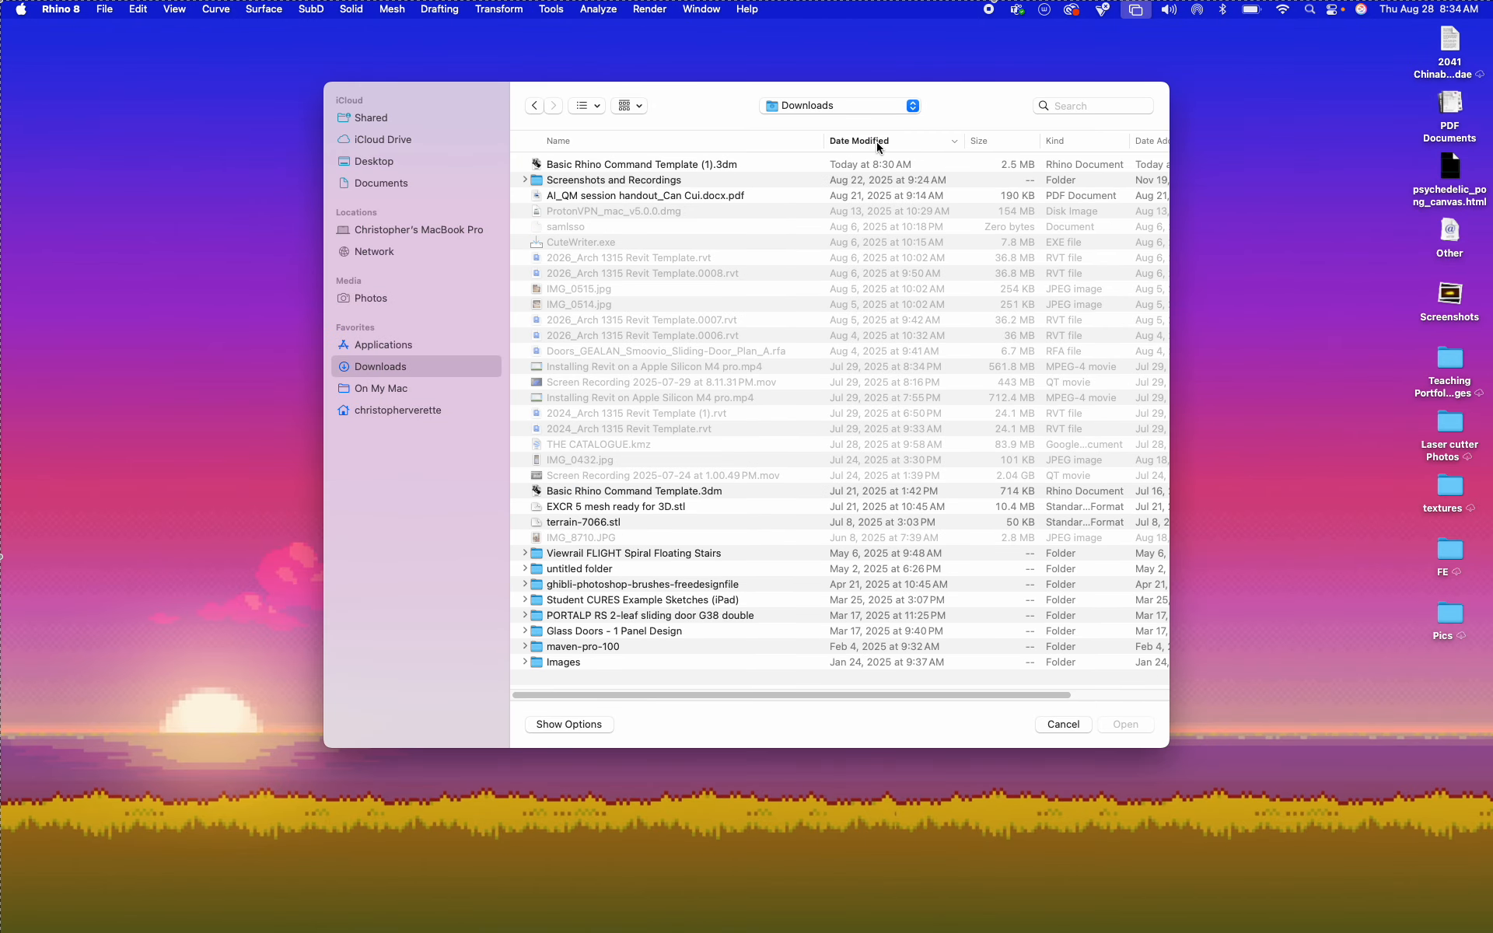
{"action": "double_click", "coordinate": [641, 165]}
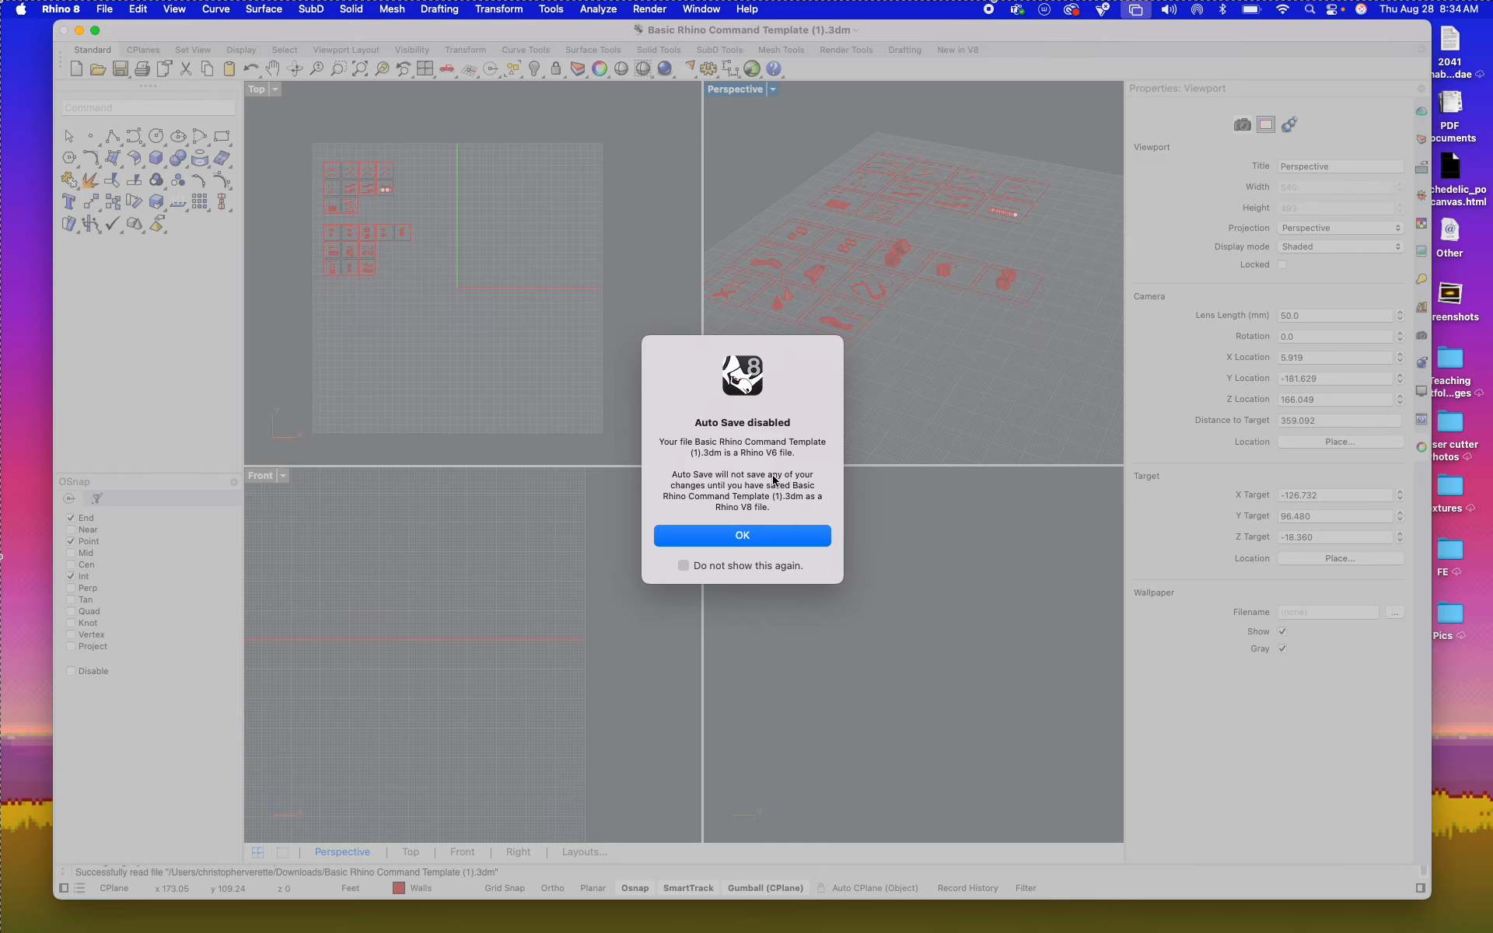
{"action": "left_click", "coordinate": [767, 545]}
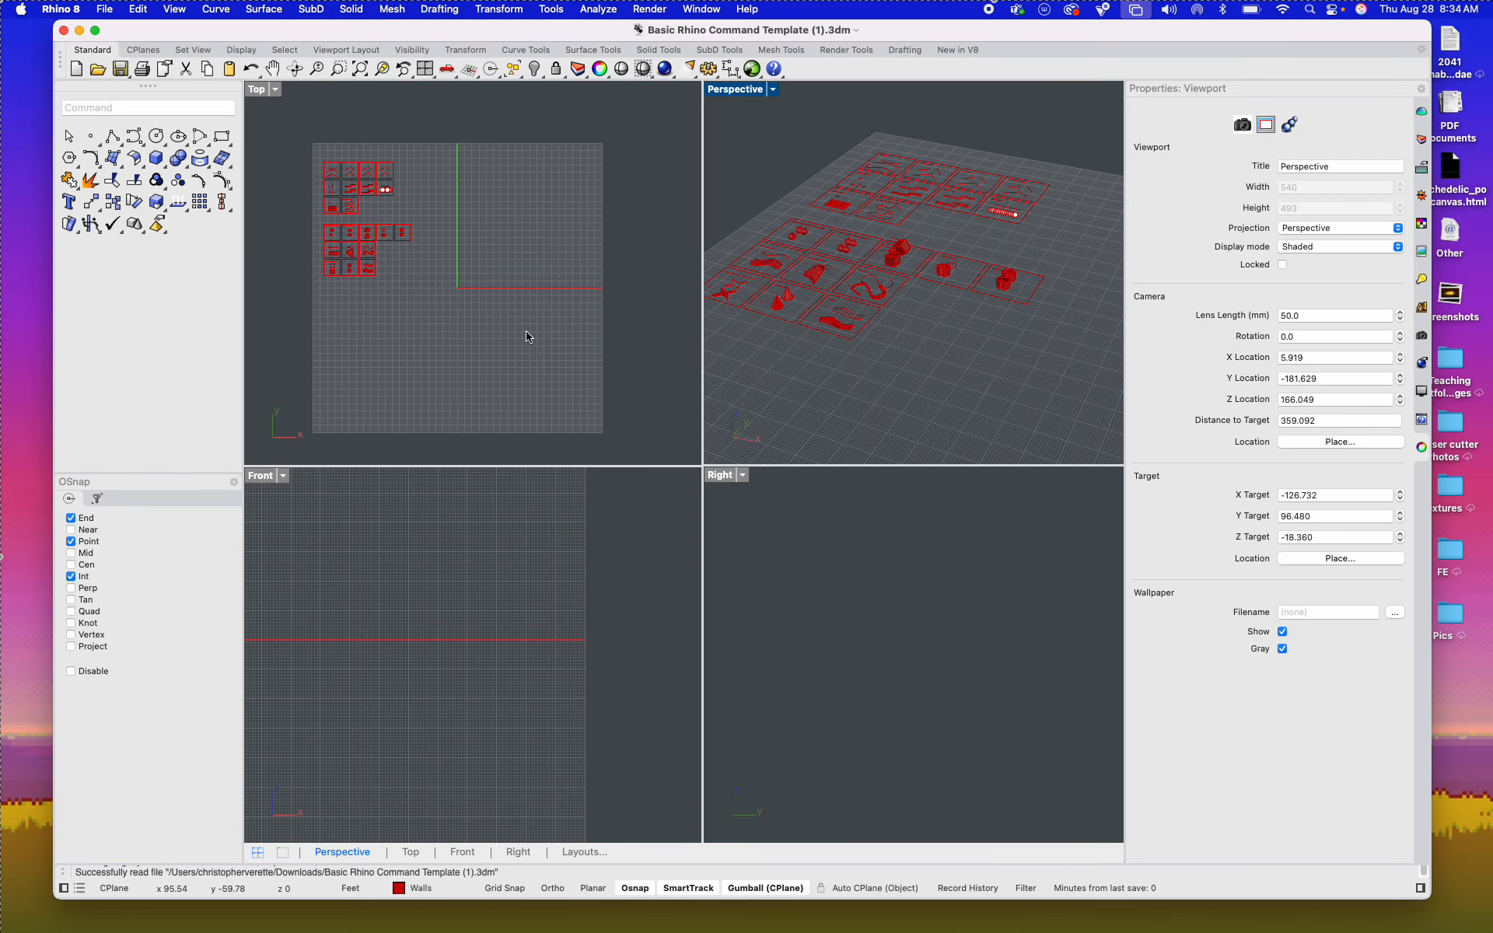
Step: Keep the Rhino window out of full screen, move it to the desktop's edge and enlarge it to nearly fill the screen
{"action": "left_click", "coordinate": [96, 31]}
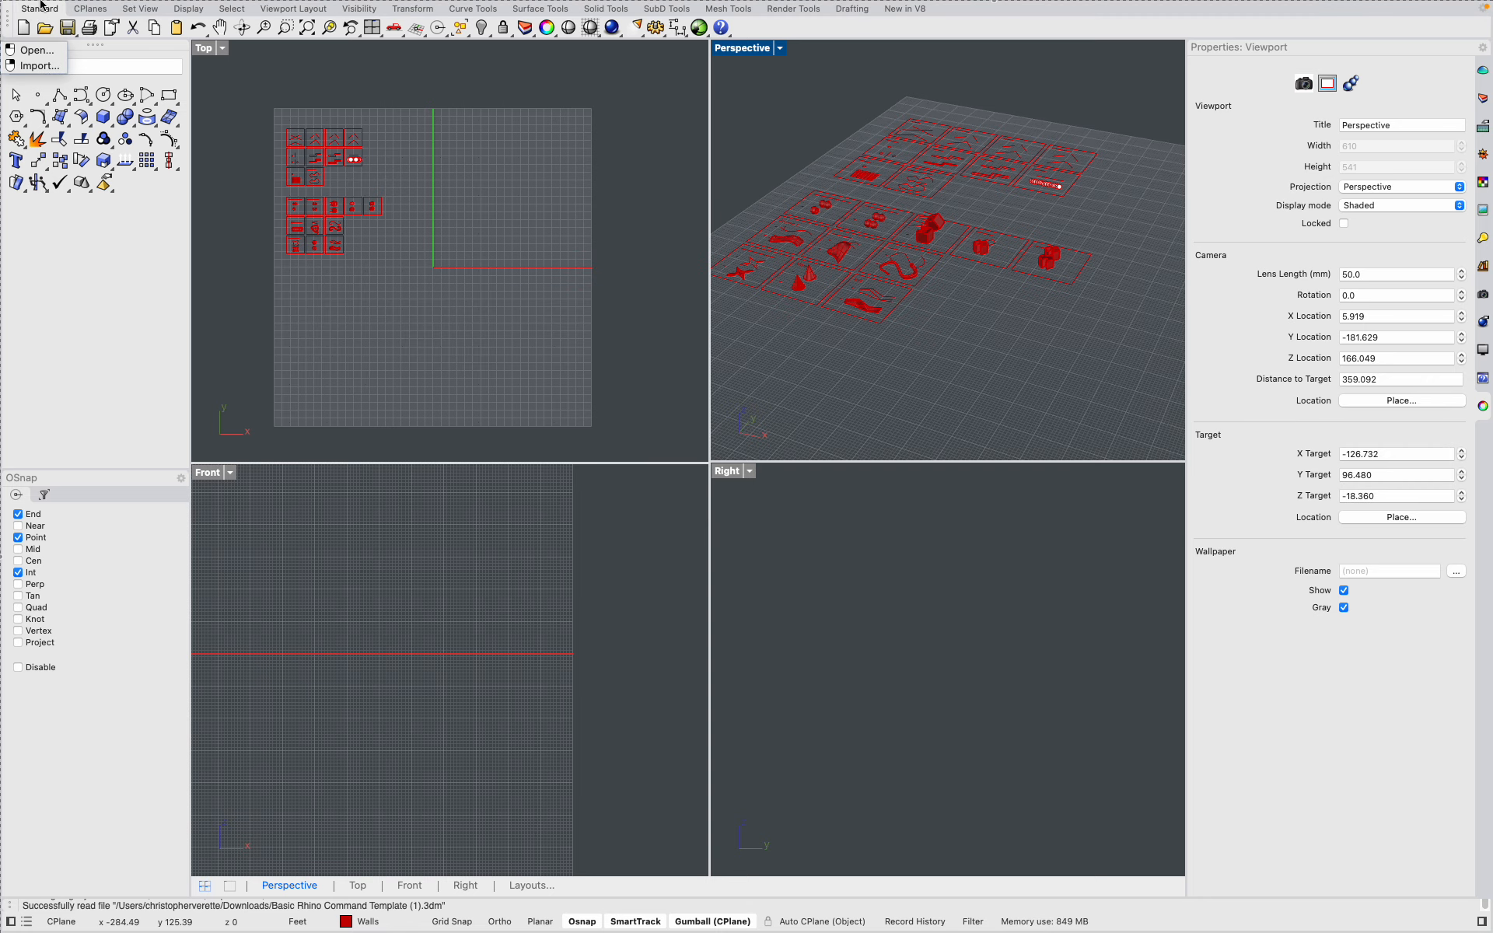
{"action": "left_click", "coordinate": [43, 32]}
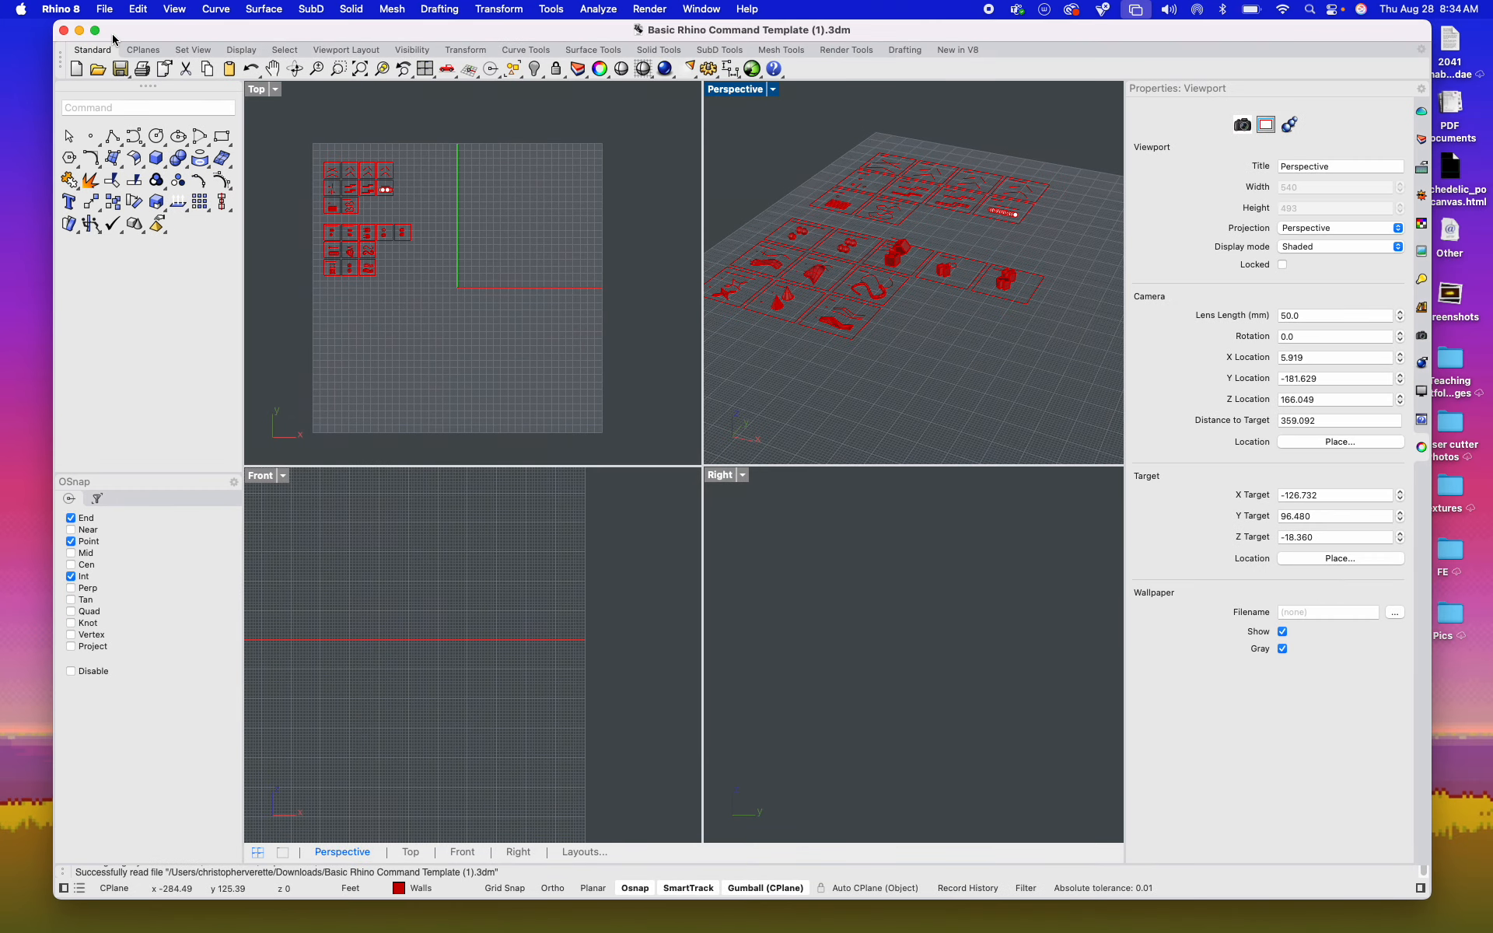
{"action": "left_click_drag", "start_coordinate": [112, 37], "coordinate": [75, 38]}
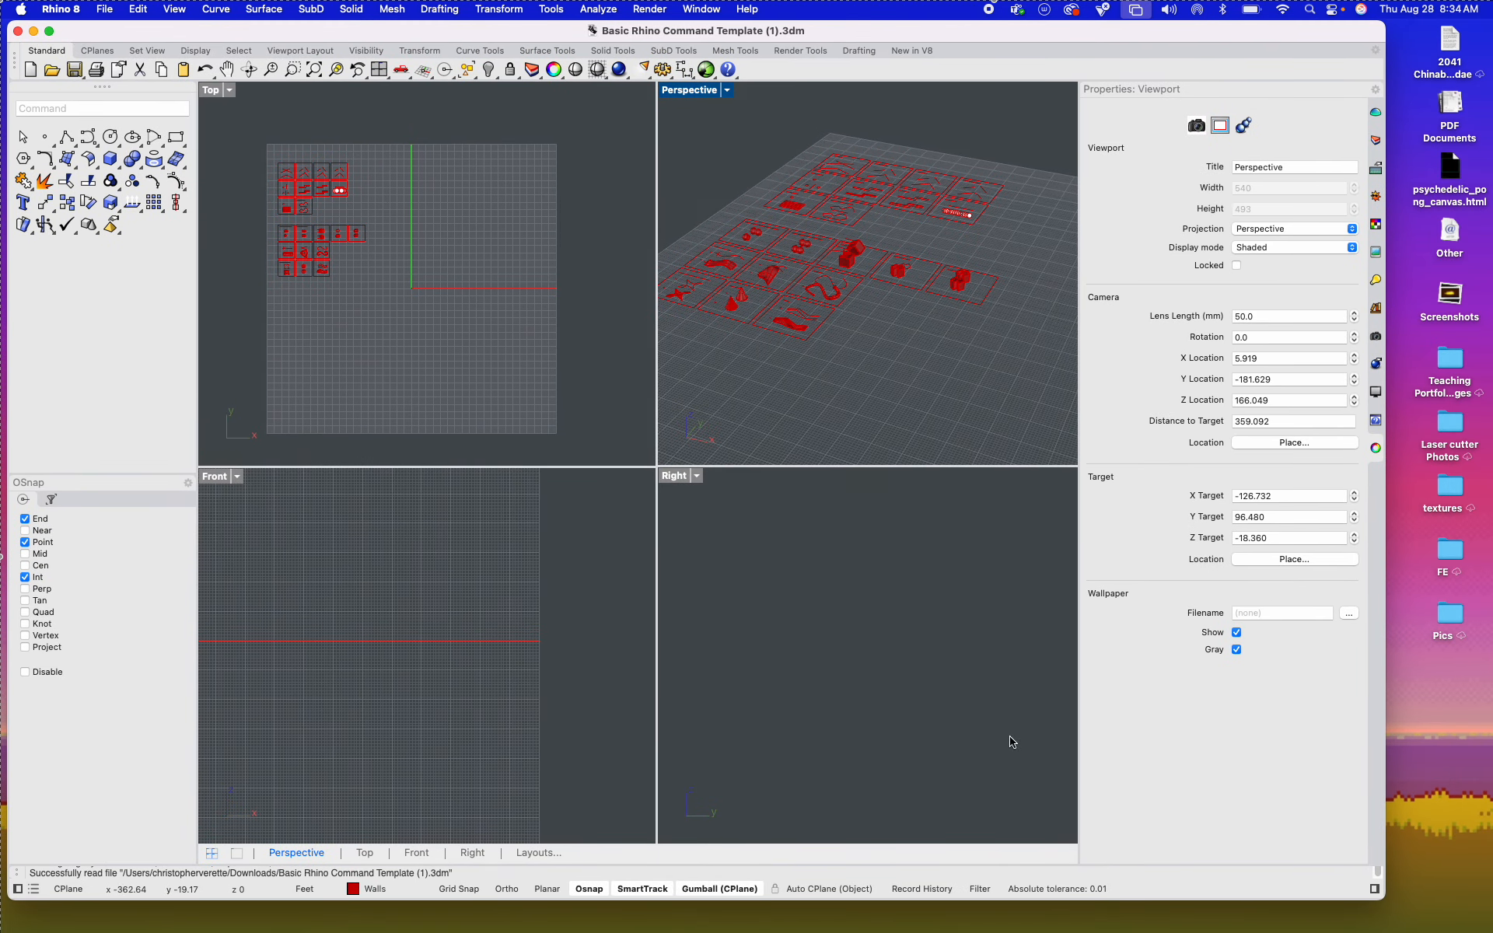
{"action": "left_click_drag", "start_coordinate": [1383, 900], "coordinate": [1475, 910]}
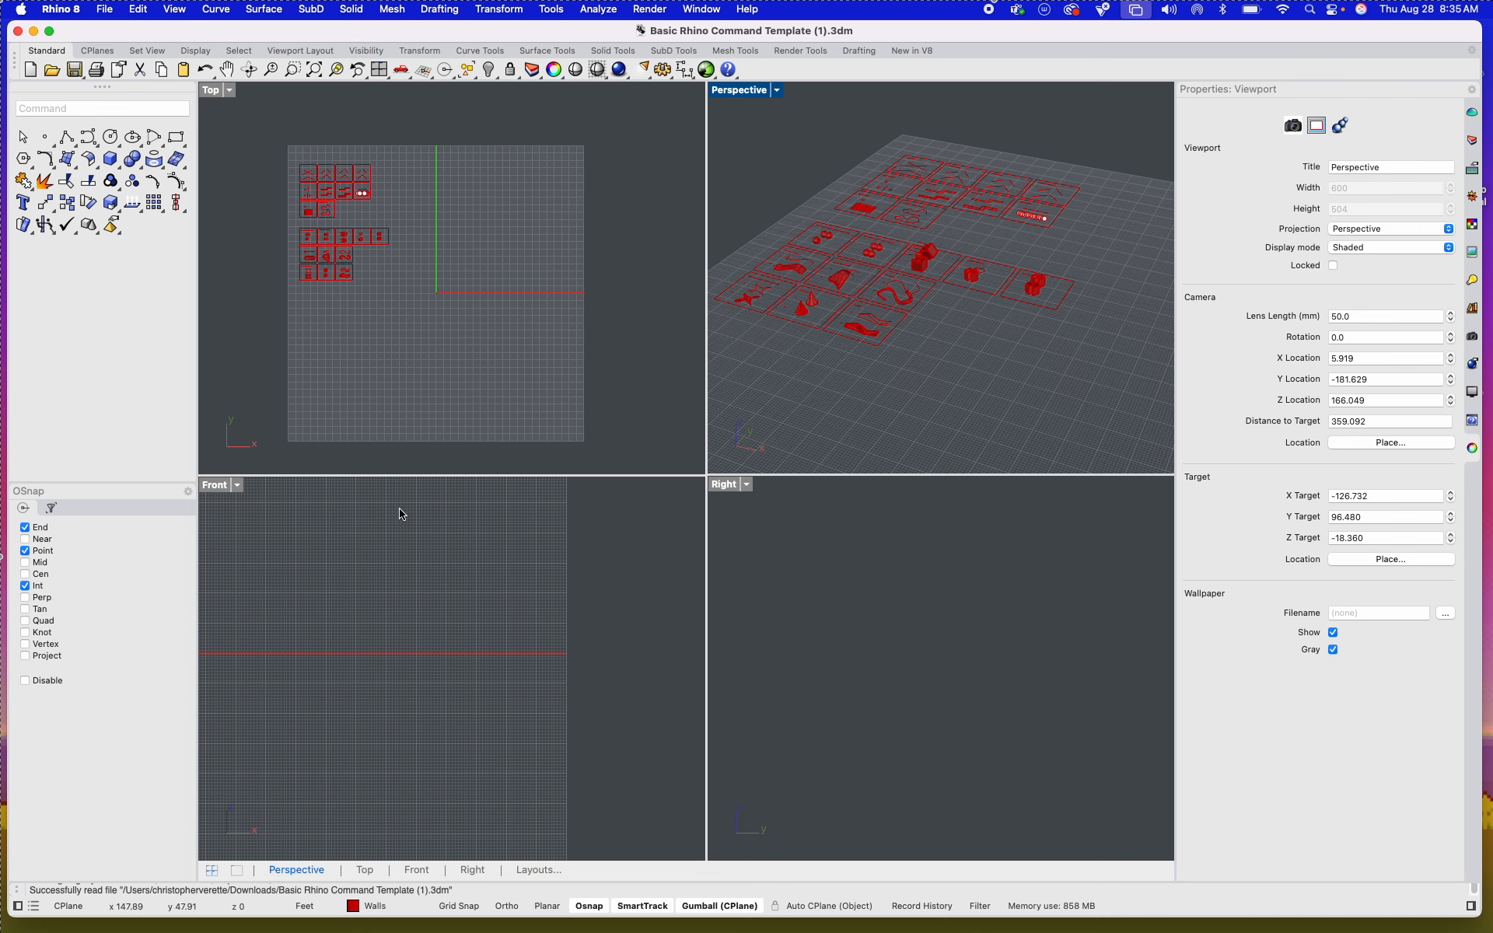
Step: Activate the Top, Perspective, Front and Right viewports in turn, ending with Perspective as the active one
{"action": "left_click", "coordinate": [218, 105]}
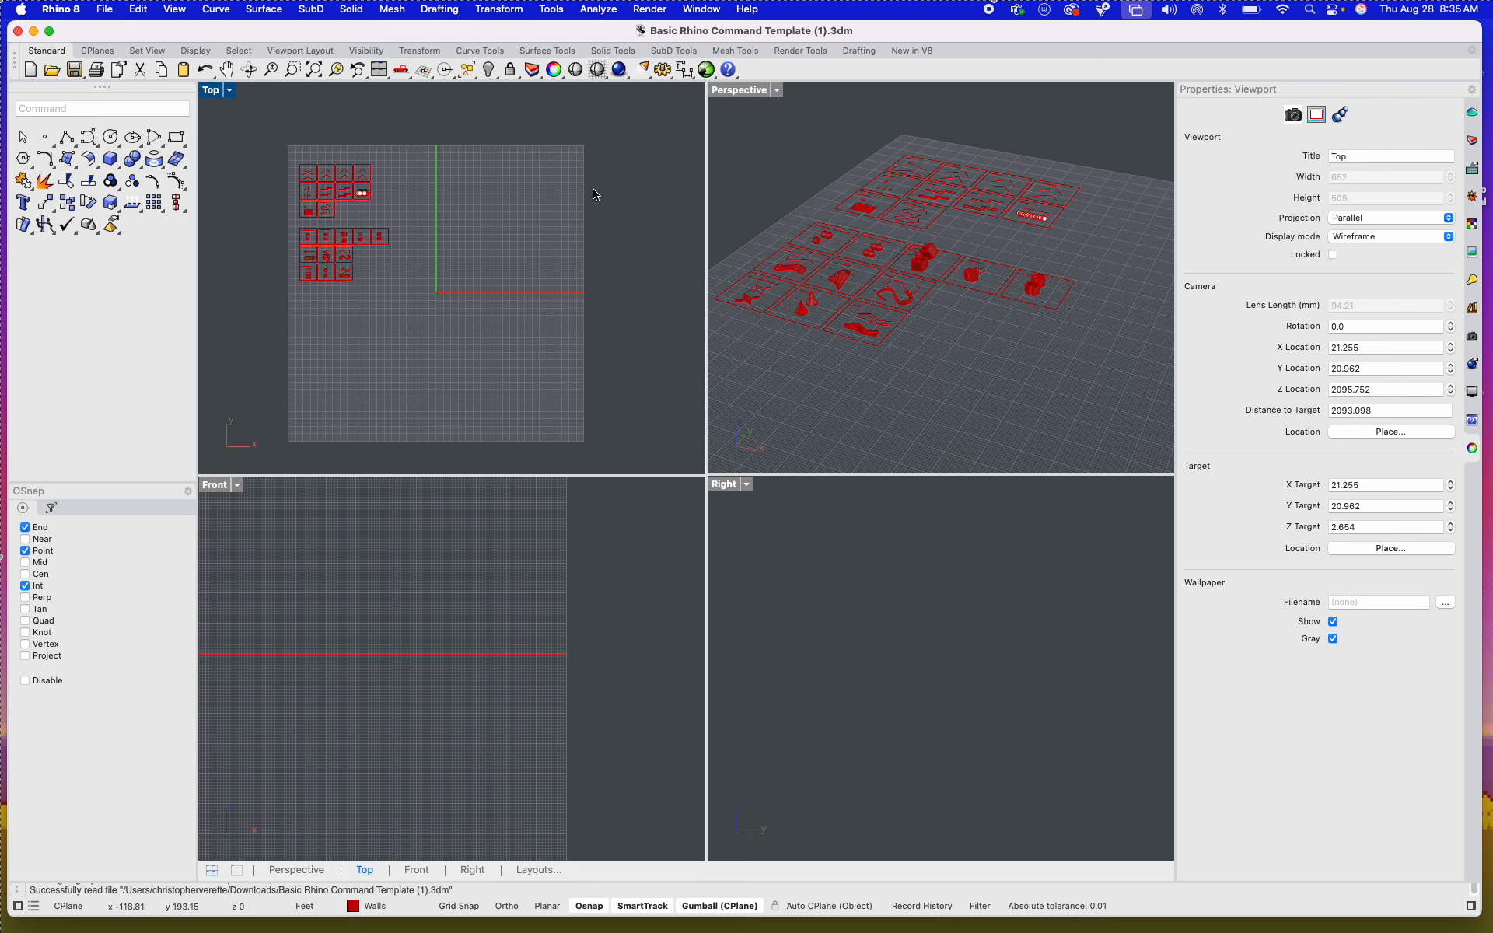
{"action": "left_click", "coordinate": [784, 194]}
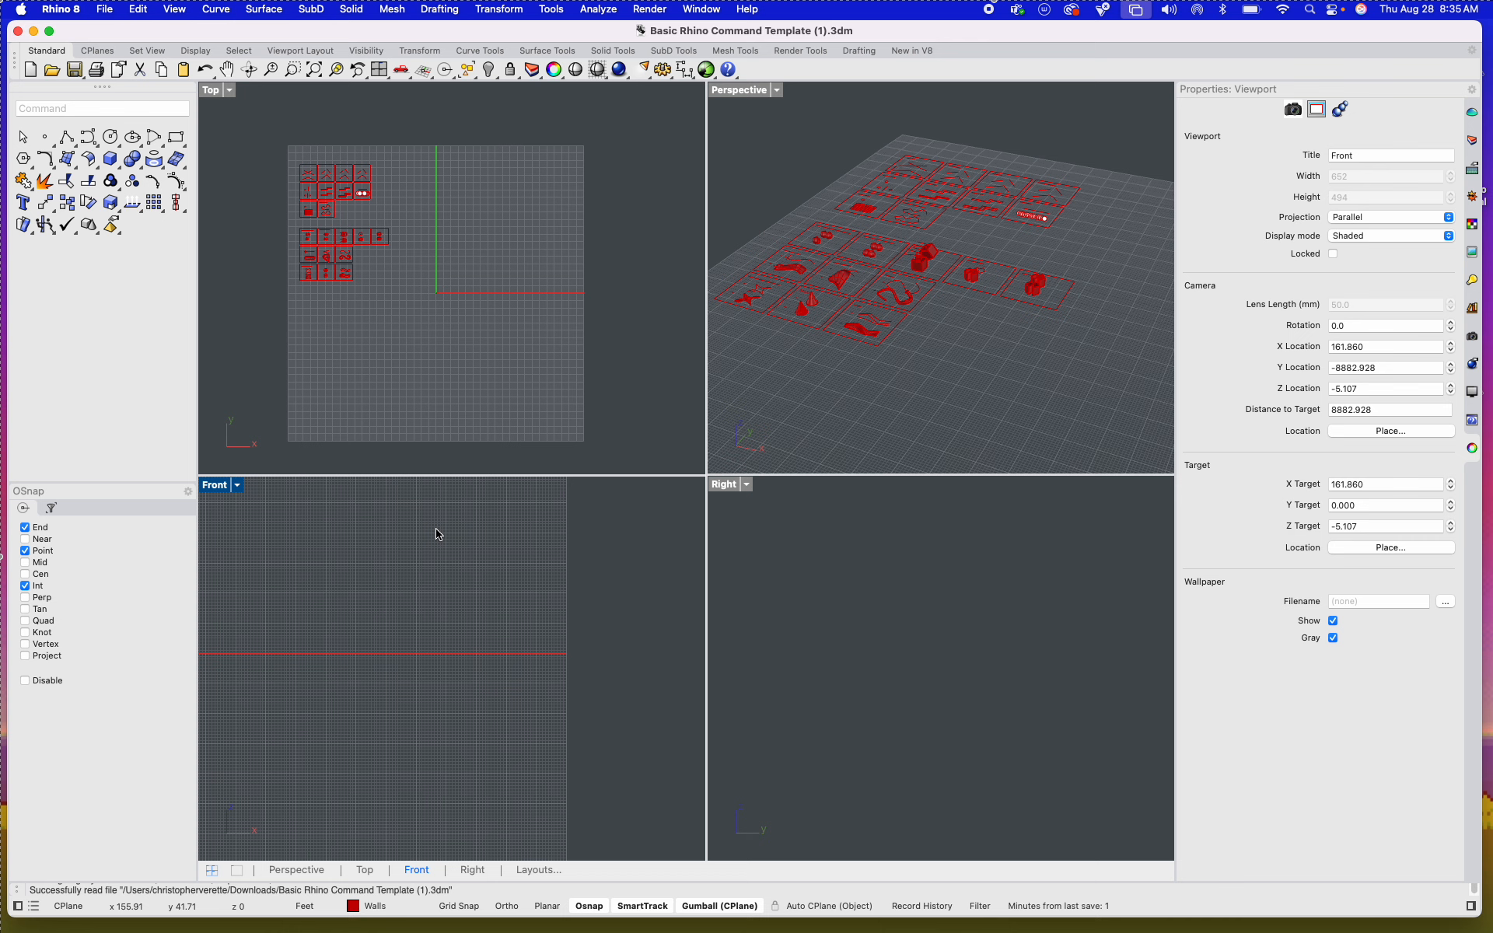
{"action": "left_click", "coordinate": [792, 590]}
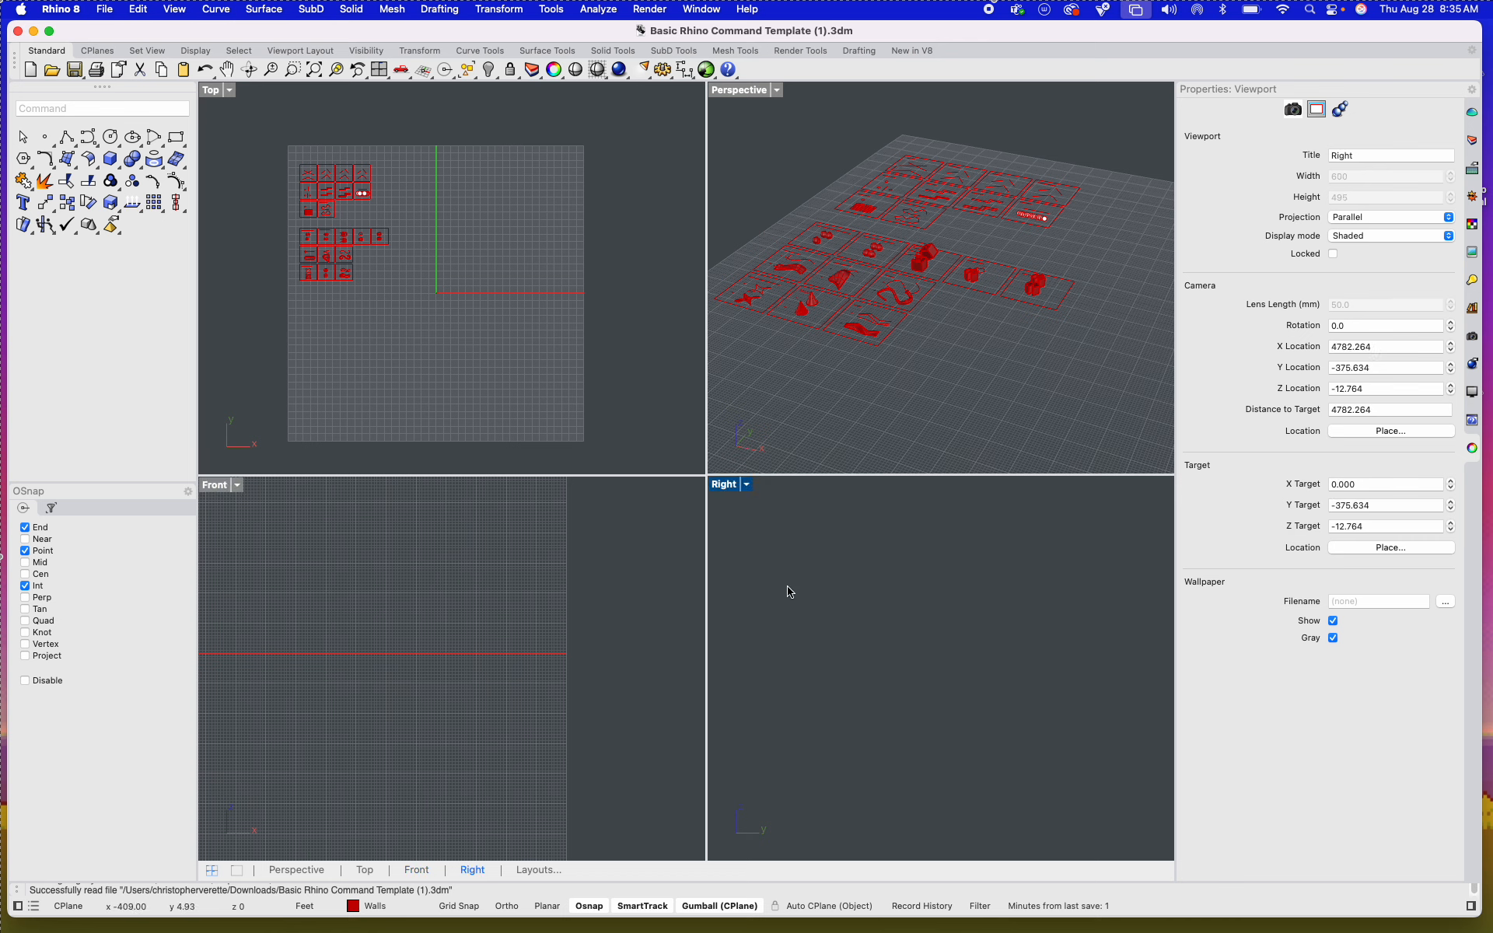
{"action": "left_click", "coordinate": [530, 580]}
{"action": "left_click", "coordinate": [305, 390]}
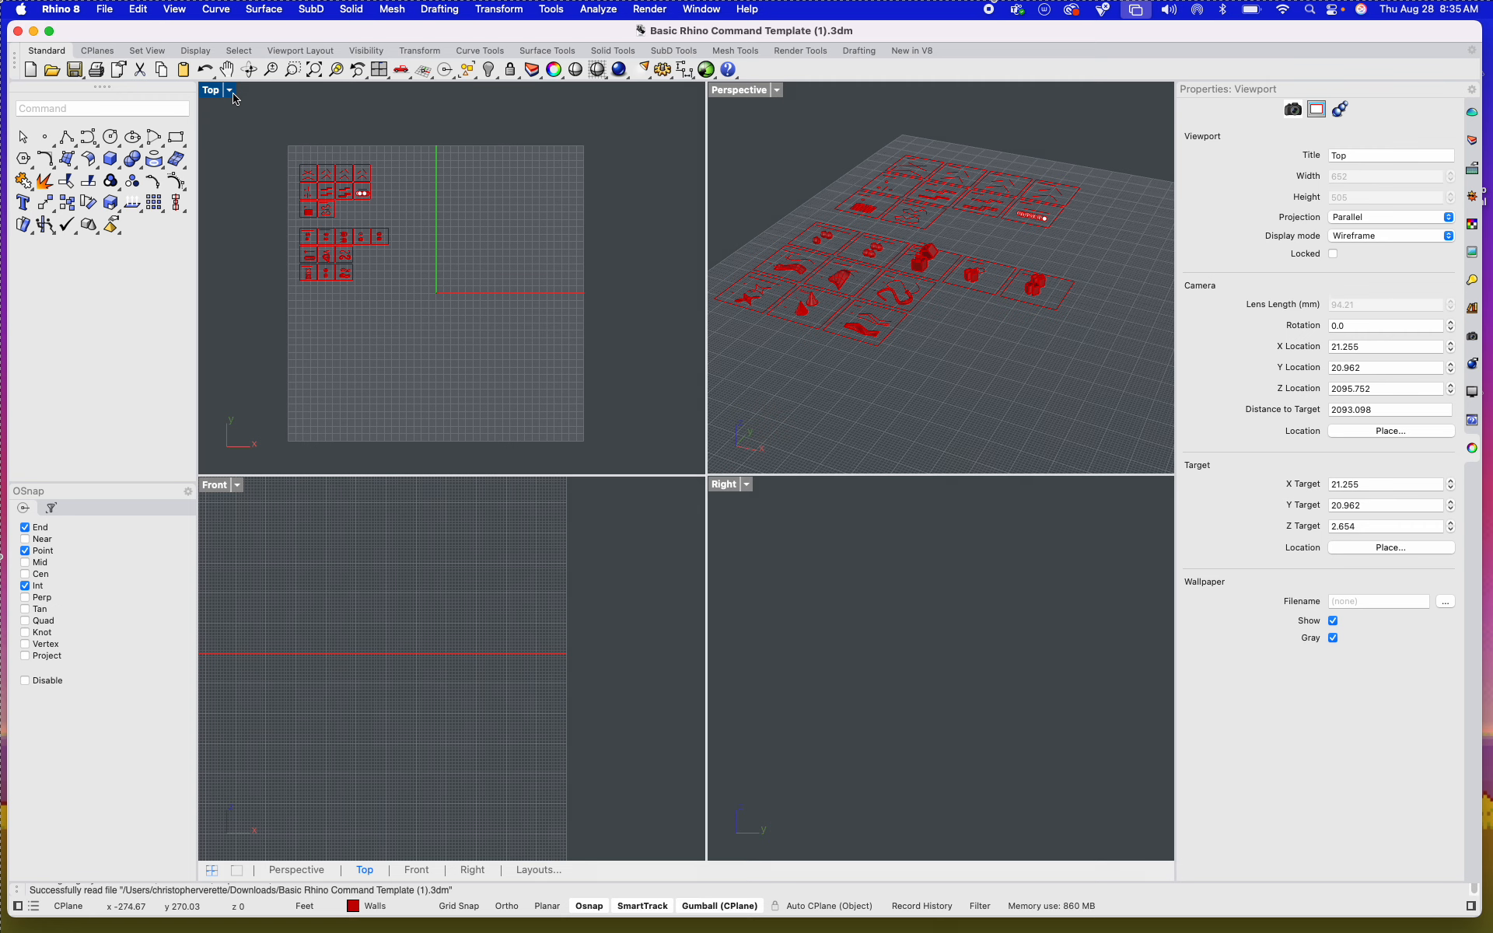
{"action": "left_click", "coordinate": [772, 160]}
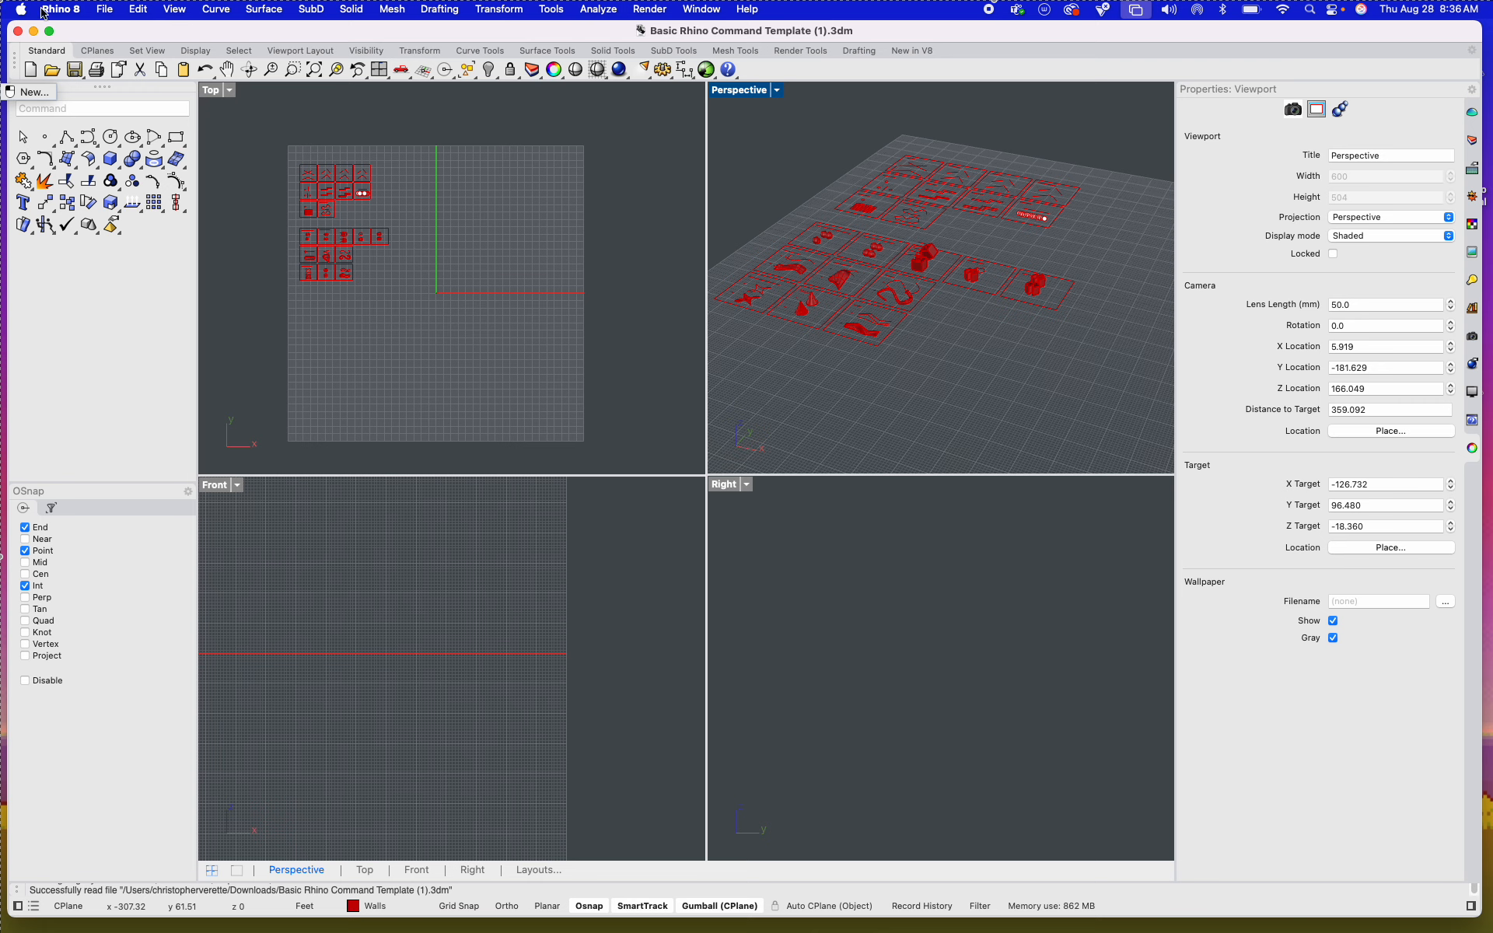
Step: Look through the CPlanes, Set View and Display tool sets and return to the Standard tools
{"action": "left_click", "coordinate": [97, 50]}
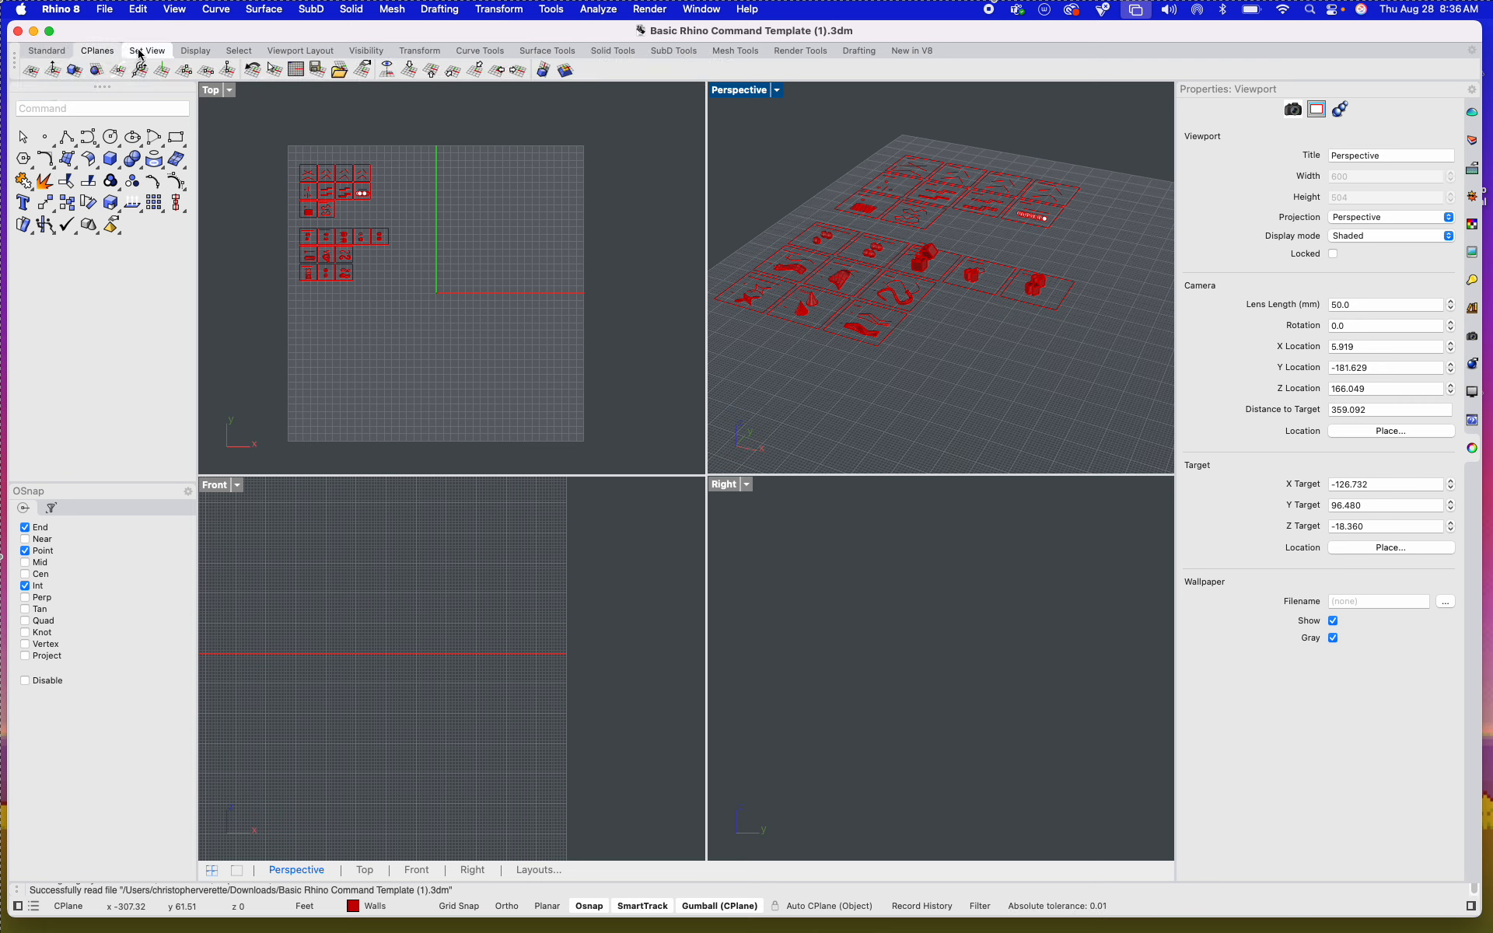
{"action": "left_click", "coordinate": [146, 50]}
{"action": "left_click", "coordinate": [195, 50]}
{"action": "left_click", "coordinate": [95, 51]}
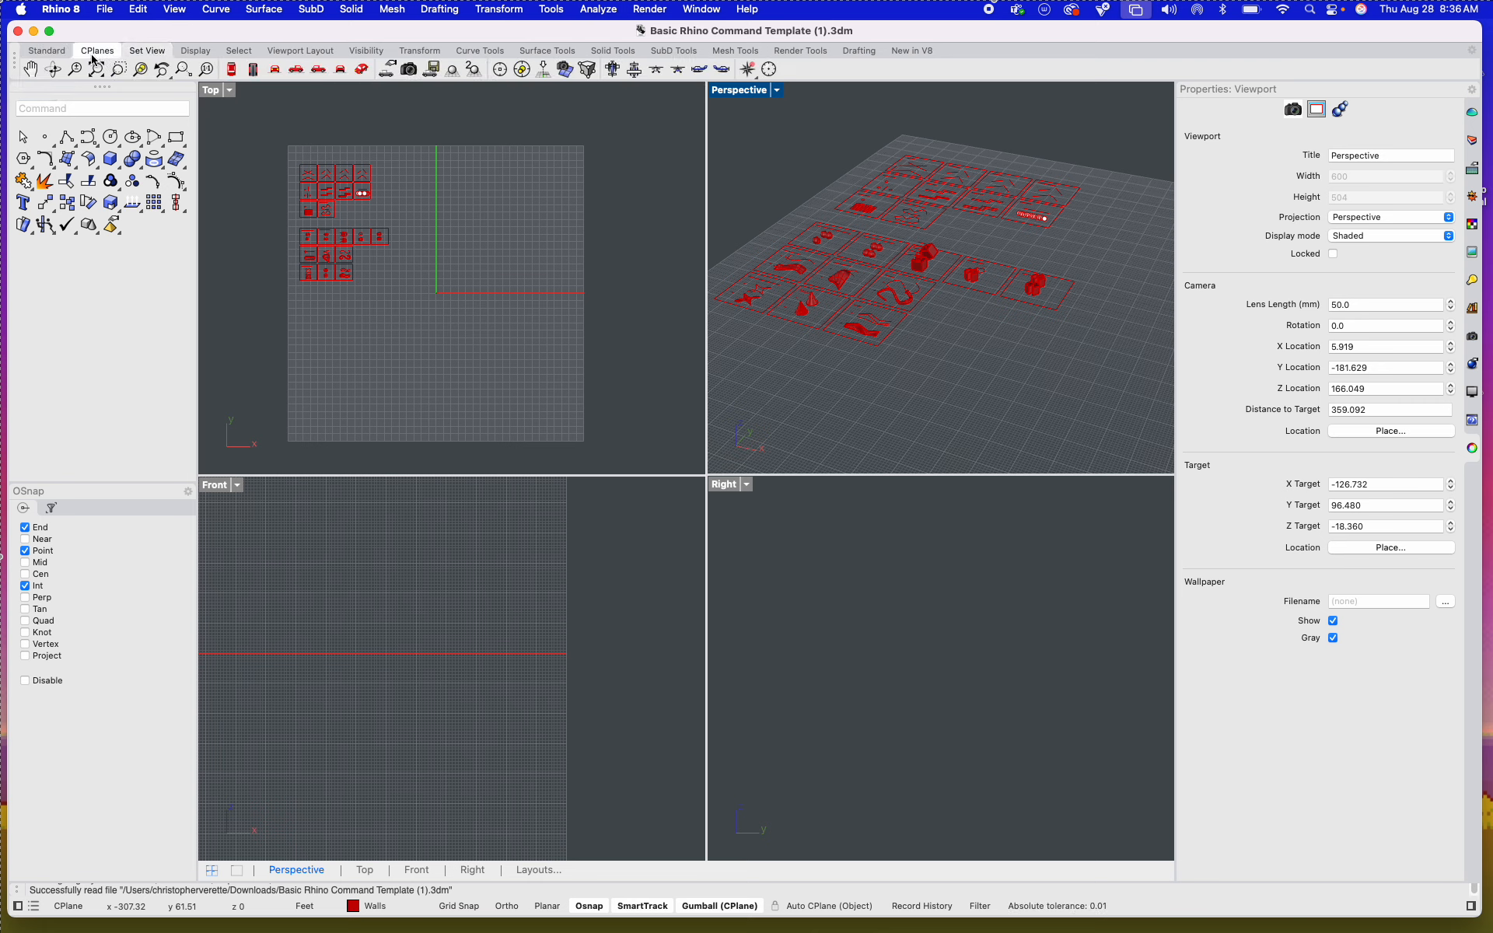
{"action": "left_click", "coordinate": [59, 55]}
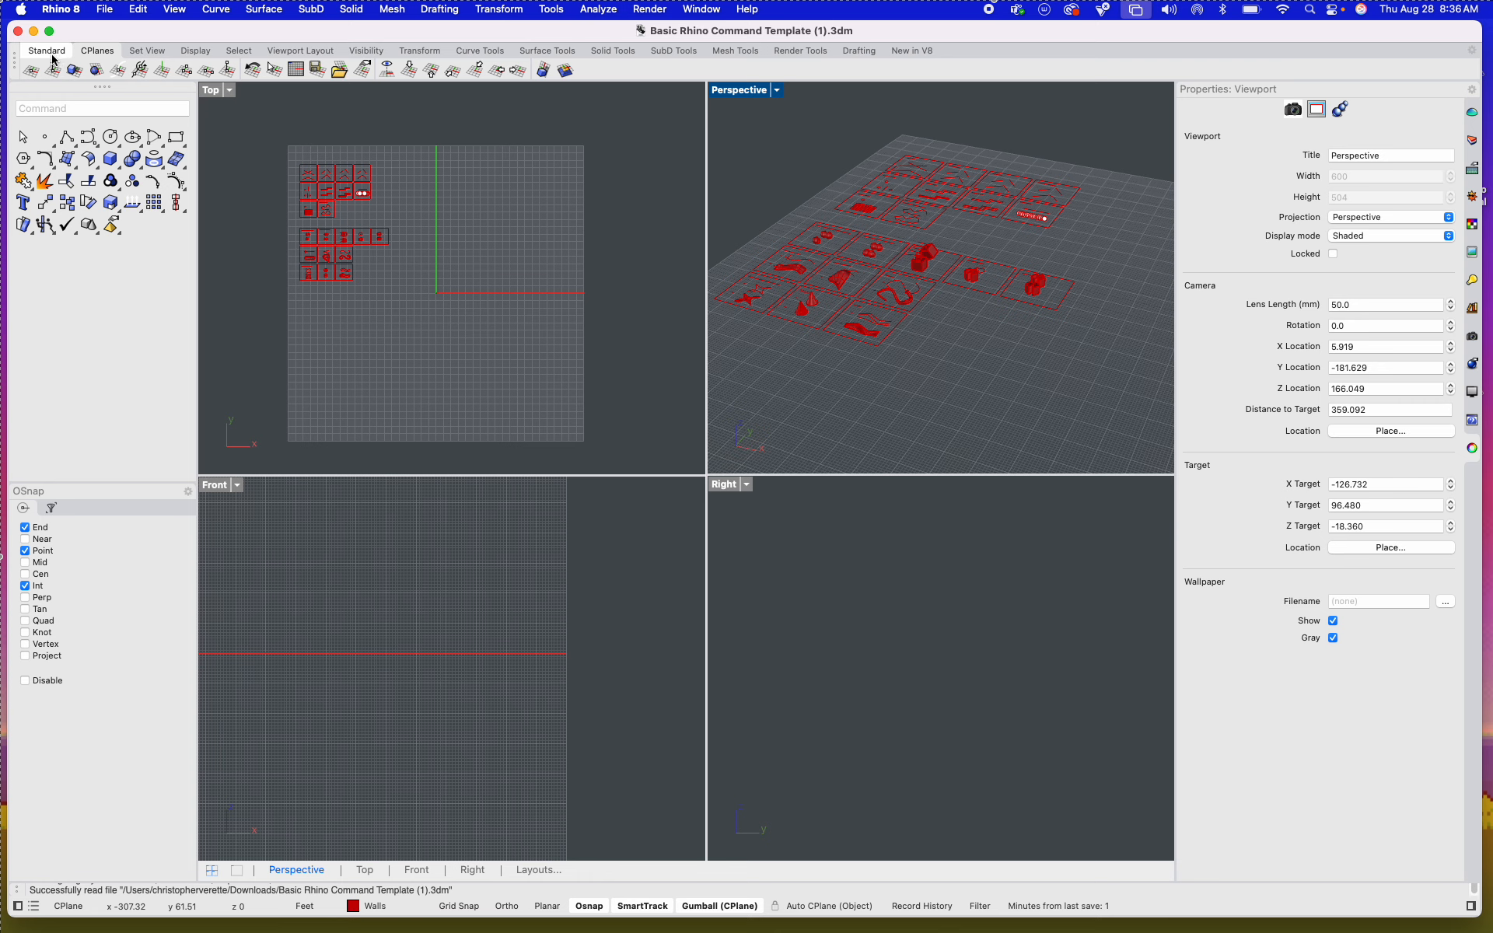
{"action": "left_click", "coordinate": [52, 55]}
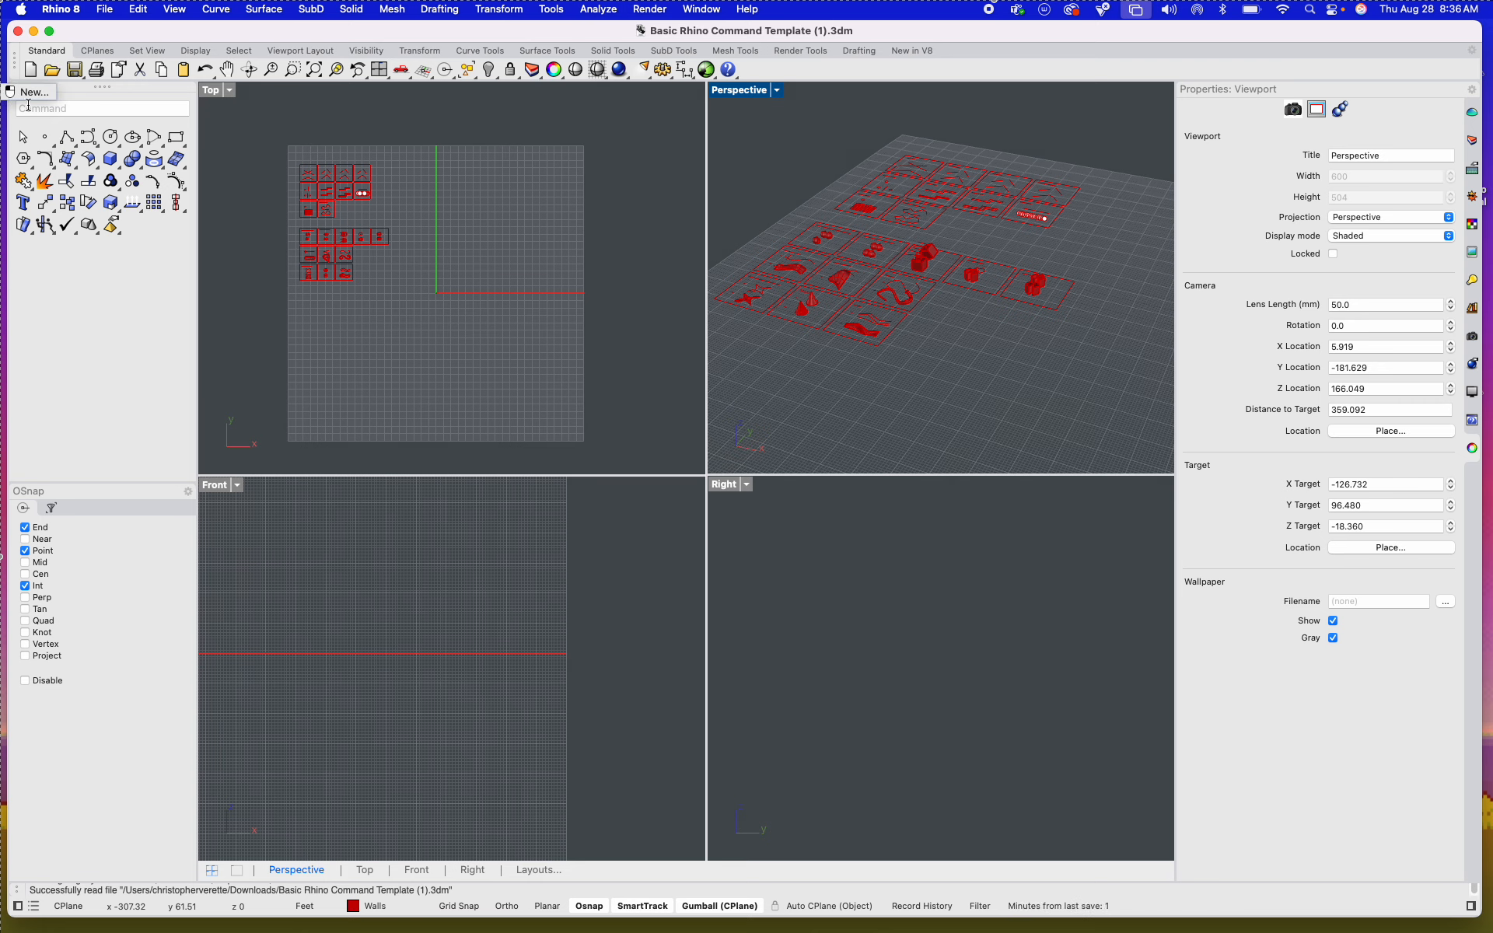
Step: Select all the command template tiles in the Top viewport and apply Zoom Selected to them
{"action": "left_click", "coordinate": [459, 315]}
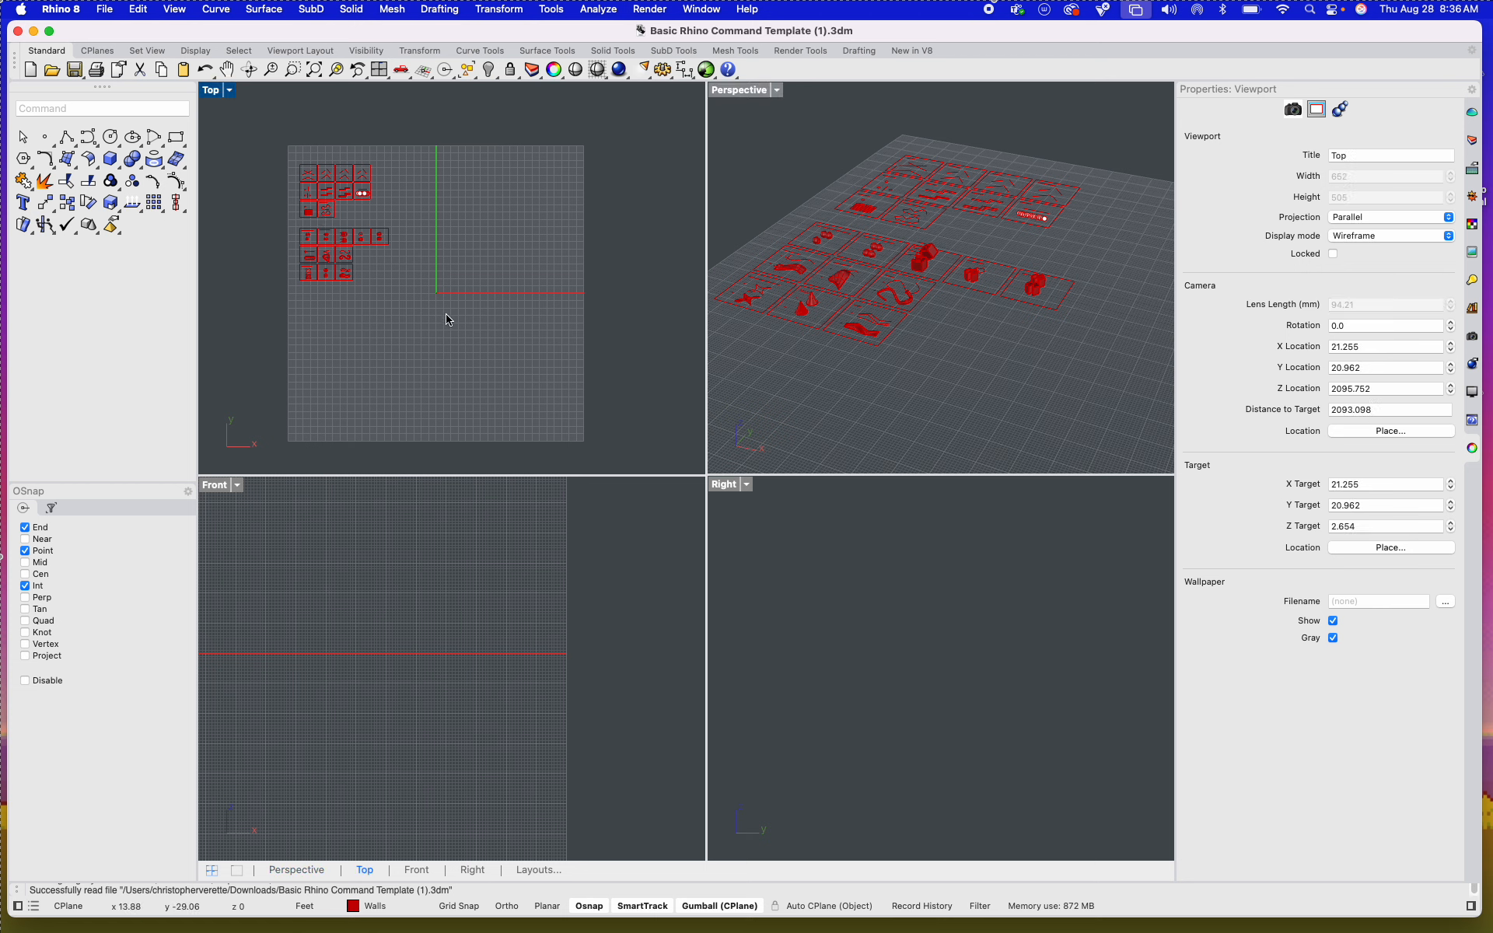
{"action": "left_click_drag", "start_coordinate": [248, 143], "coordinate": [519, 305]}
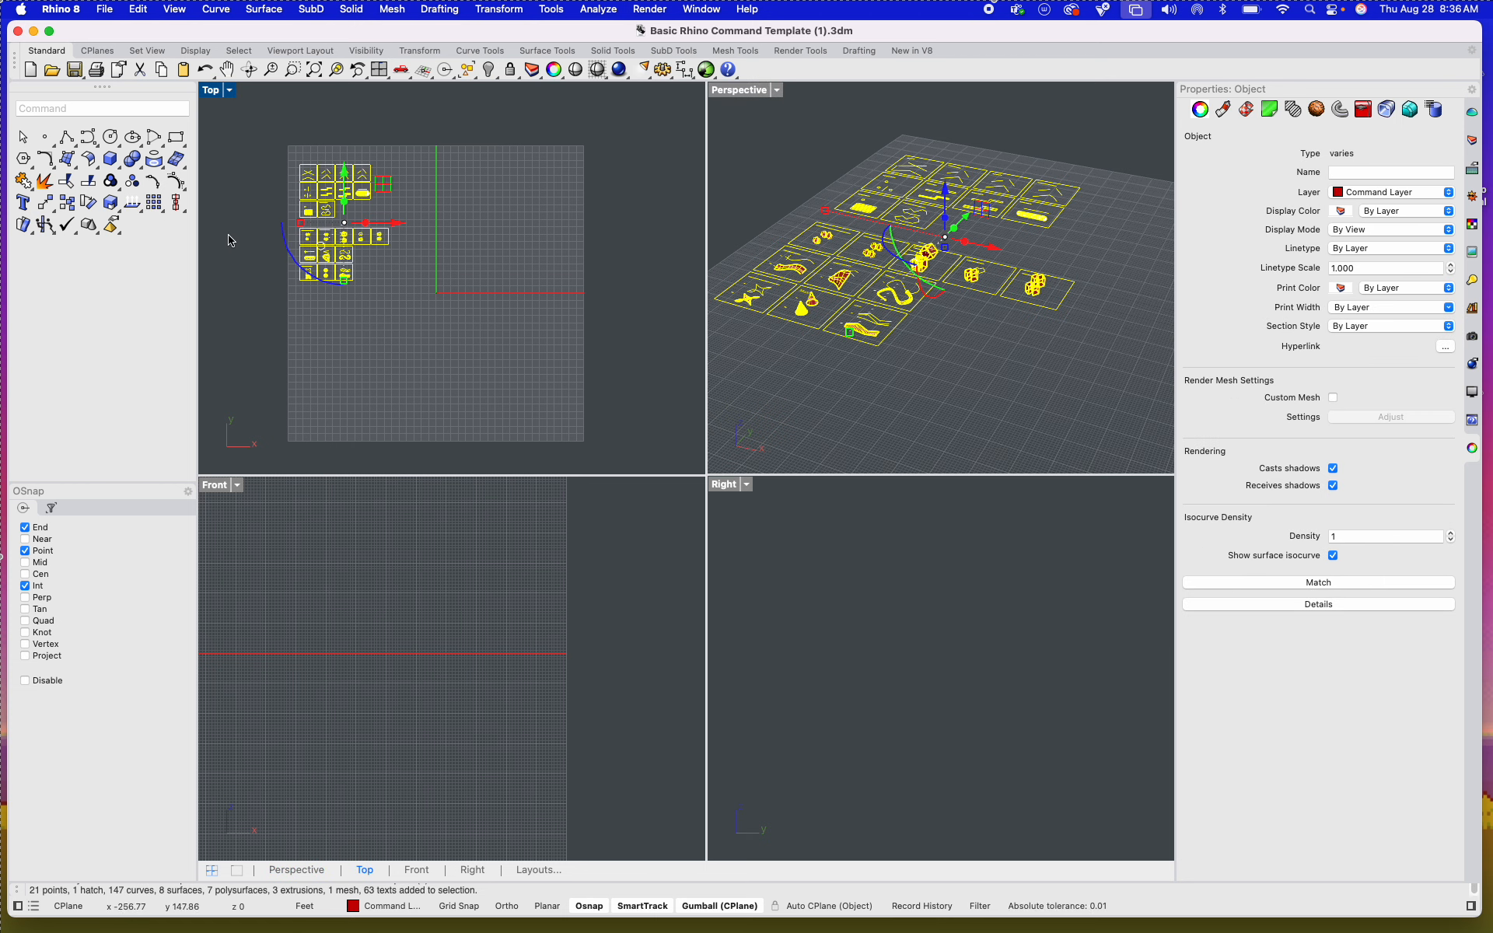
{"action": "left_click", "coordinate": [338, 72]}
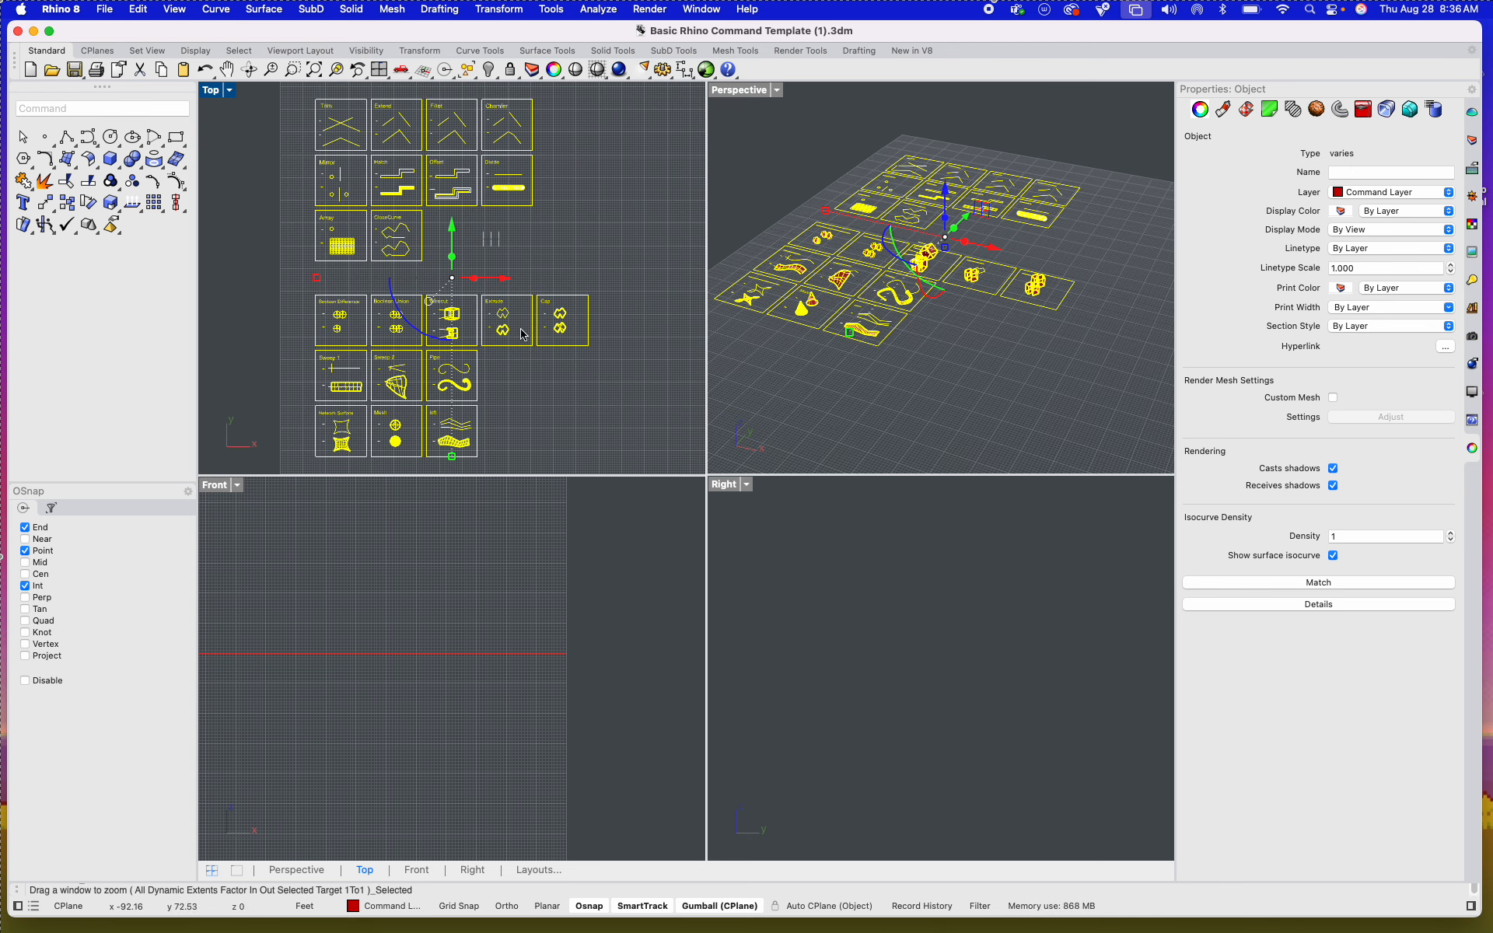
Step: Zoom far out in the Perspective viewport, recover the template tiles with Zoom Selected and deselect them
{"action": "left_click", "coordinate": [844, 395]}
{"action": "scroll", "coordinate": [844, 394], "scroll_direction": "down", "scroll_amount": 15}
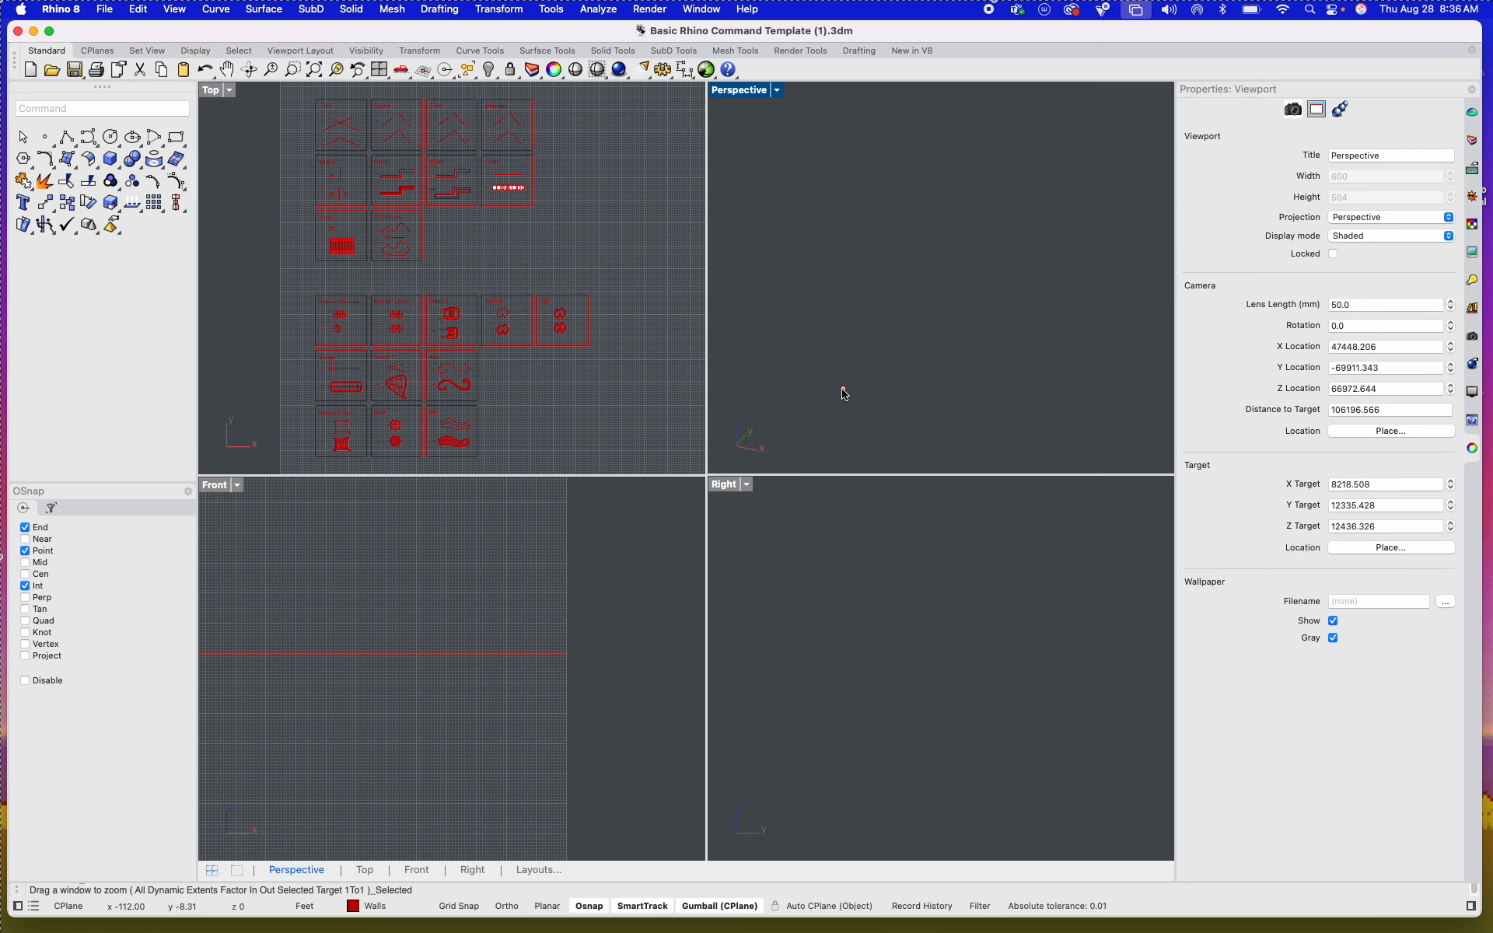
{"action": "left_click_drag", "start_coordinate": [810, 333], "coordinate": [902, 430]}
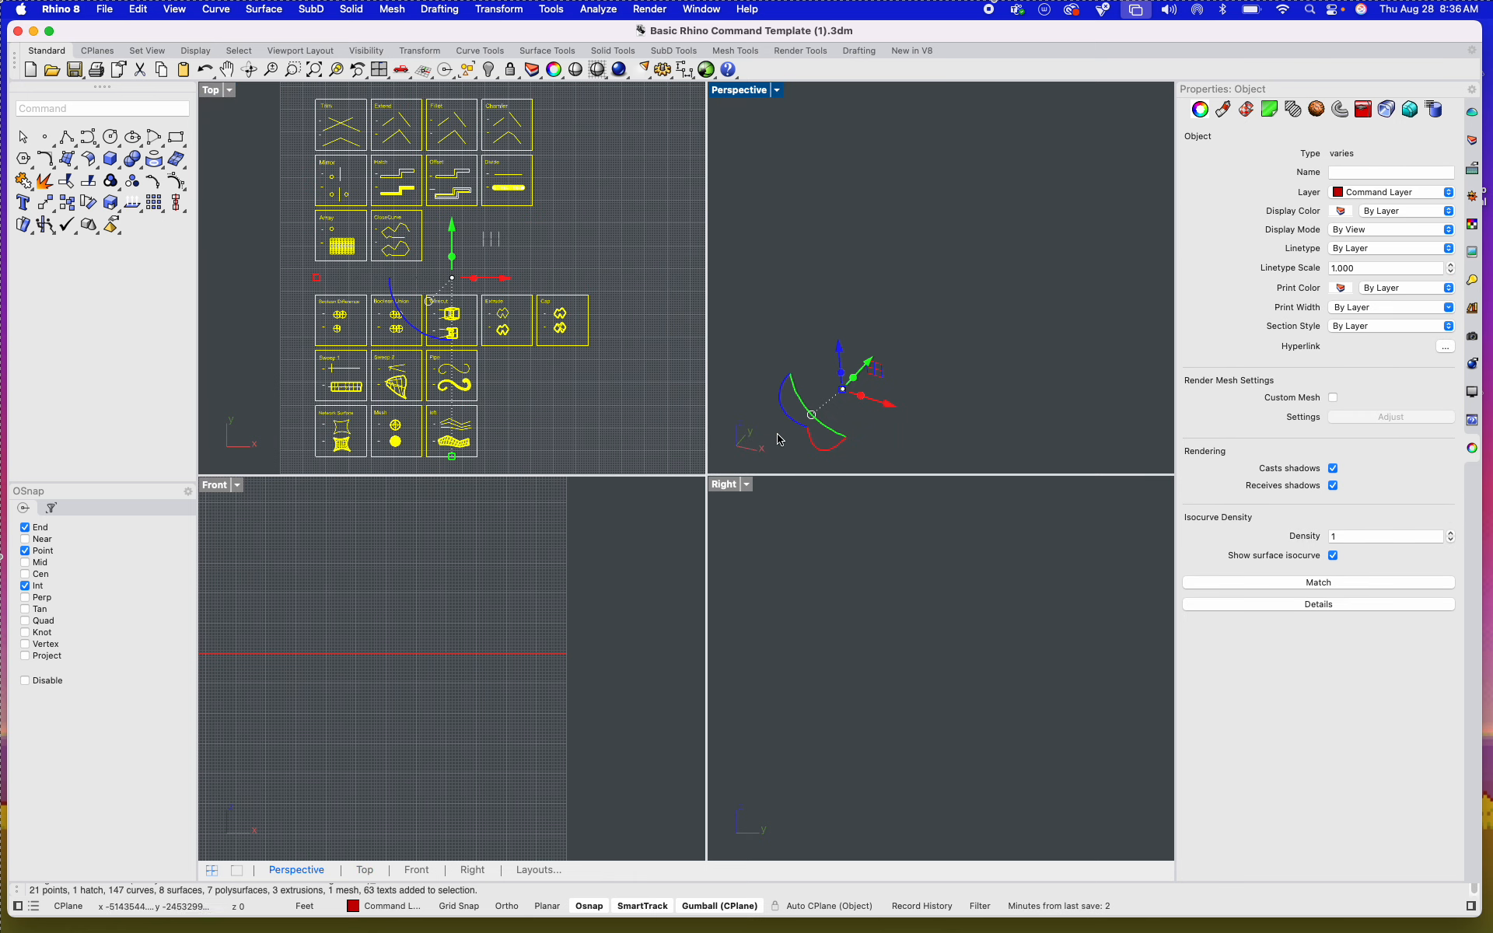
{"action": "left_click", "coordinate": [338, 70]}
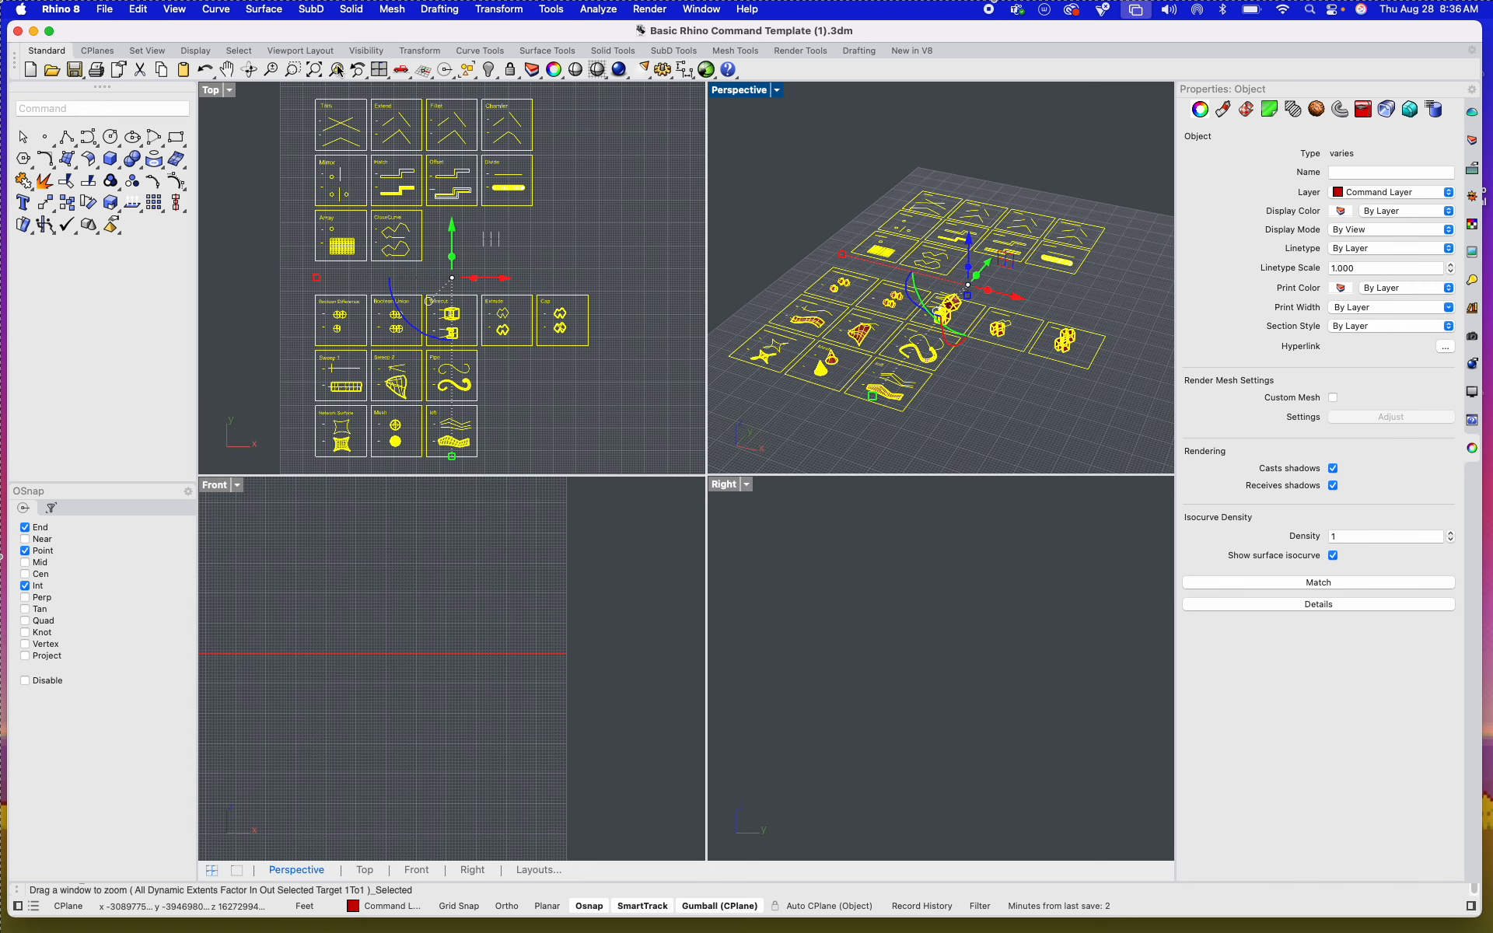
{"action": "left_click", "coordinate": [789, 164]}
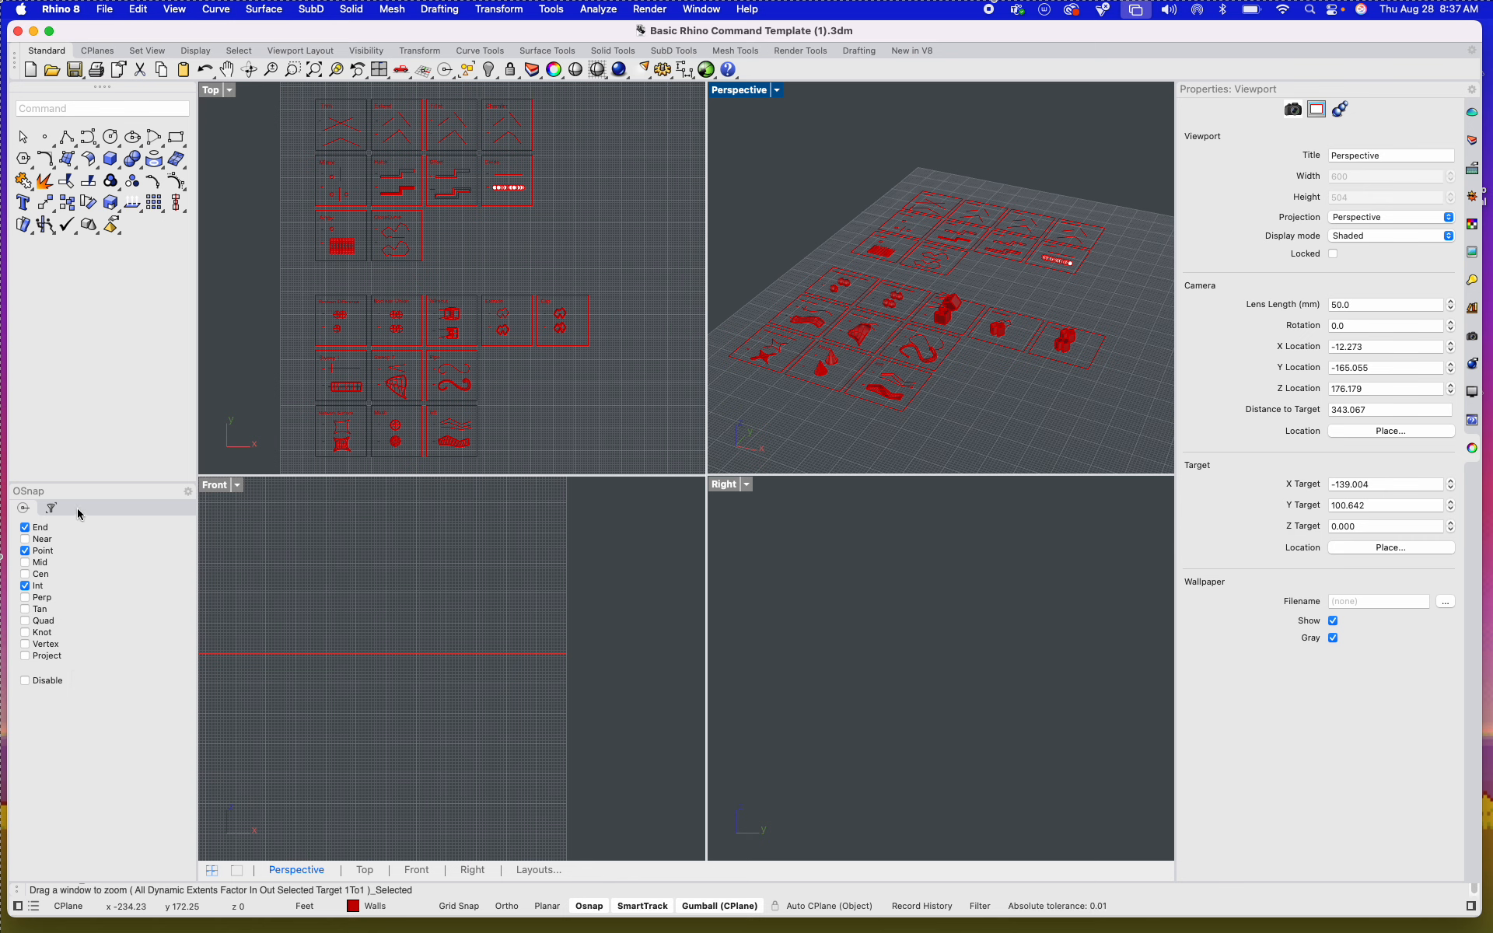
Step: Look at the Selection Filters, return to the object snap options and turn on Ortho
{"action": "left_click", "coordinate": [52, 508]}
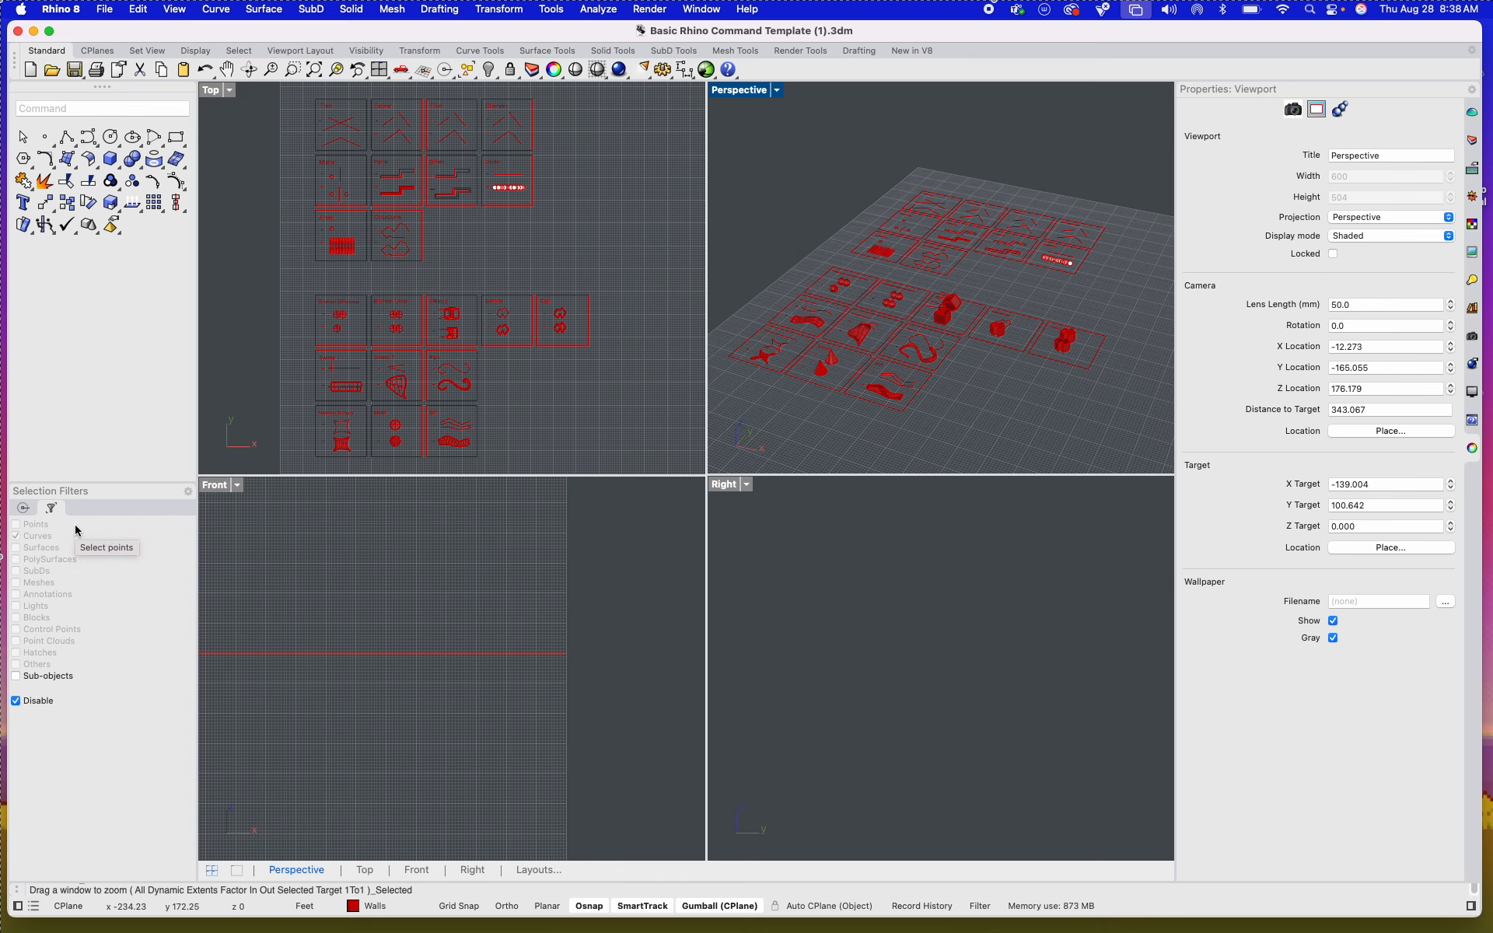
{"action": "left_click", "coordinate": [24, 508]}
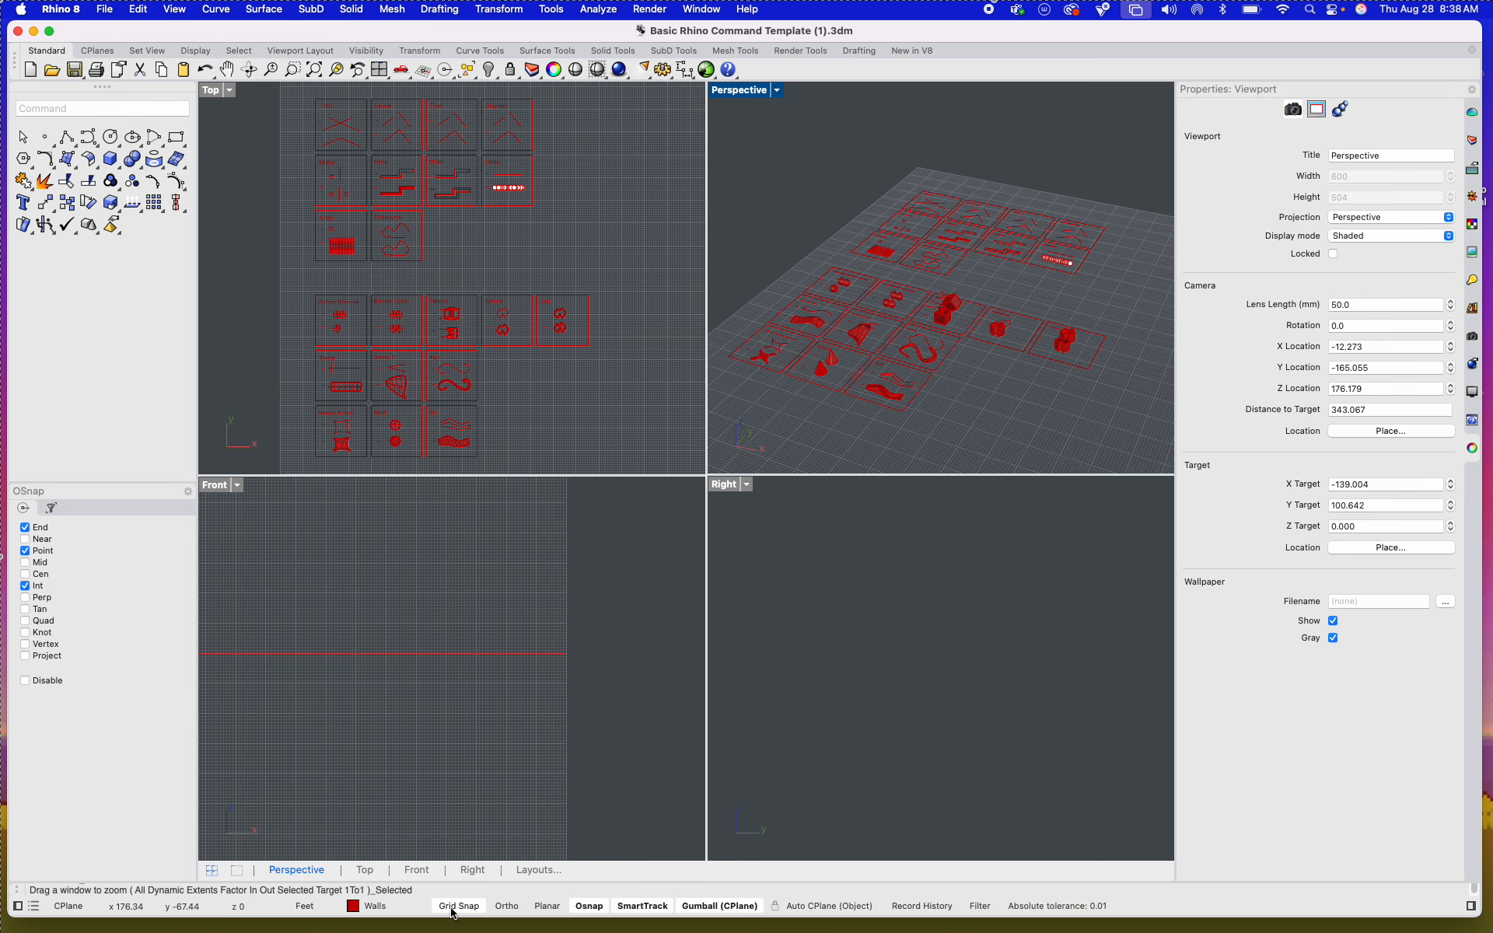
{"action": "left_click", "coordinate": [506, 907]}
Step: Try to move the Cap tile horizontally in the Top viewport with the Move command, and cancel it
{"action": "left_click", "coordinate": [527, 374]}
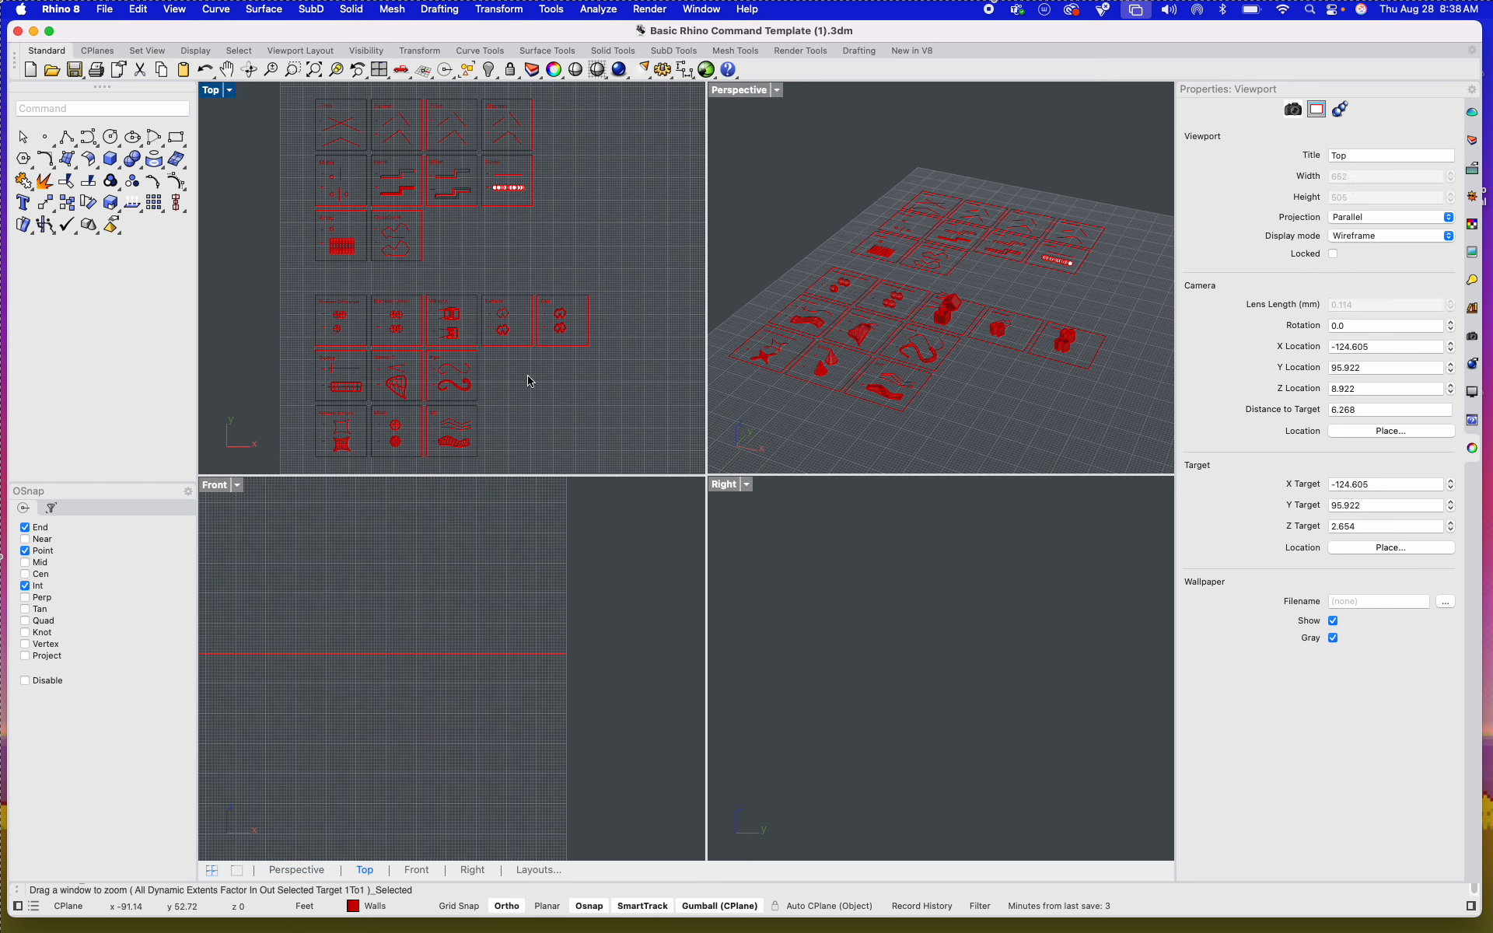
{"action": "left_click_drag", "start_coordinate": [593, 378], "coordinate": [545, 262]}
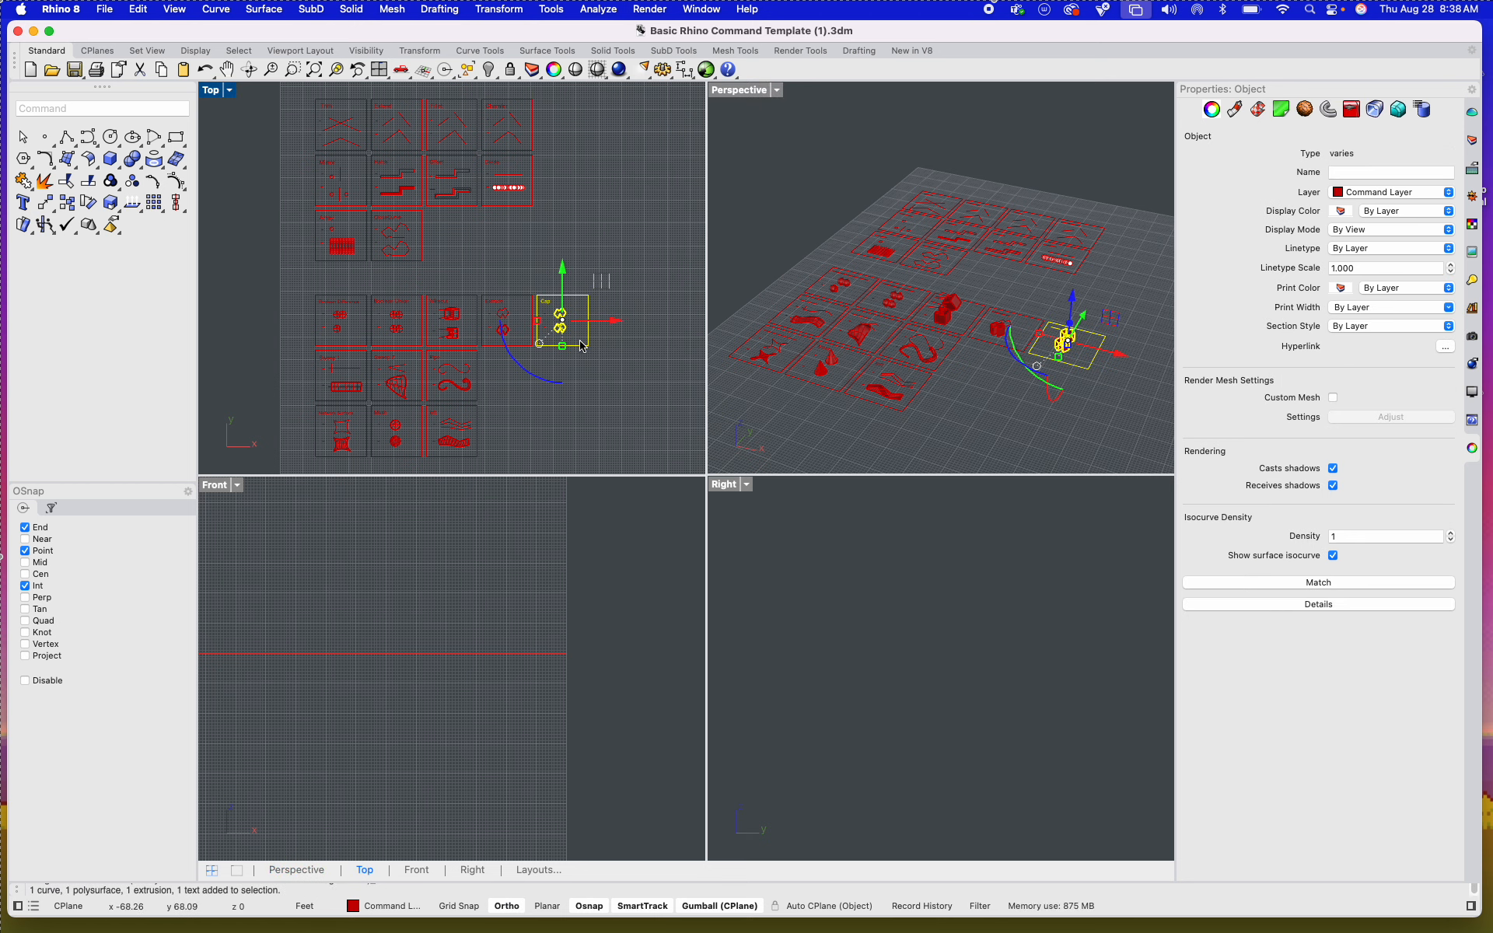
{"action": "type", "text": "move"}
{"action": "key", "text": "Return"}
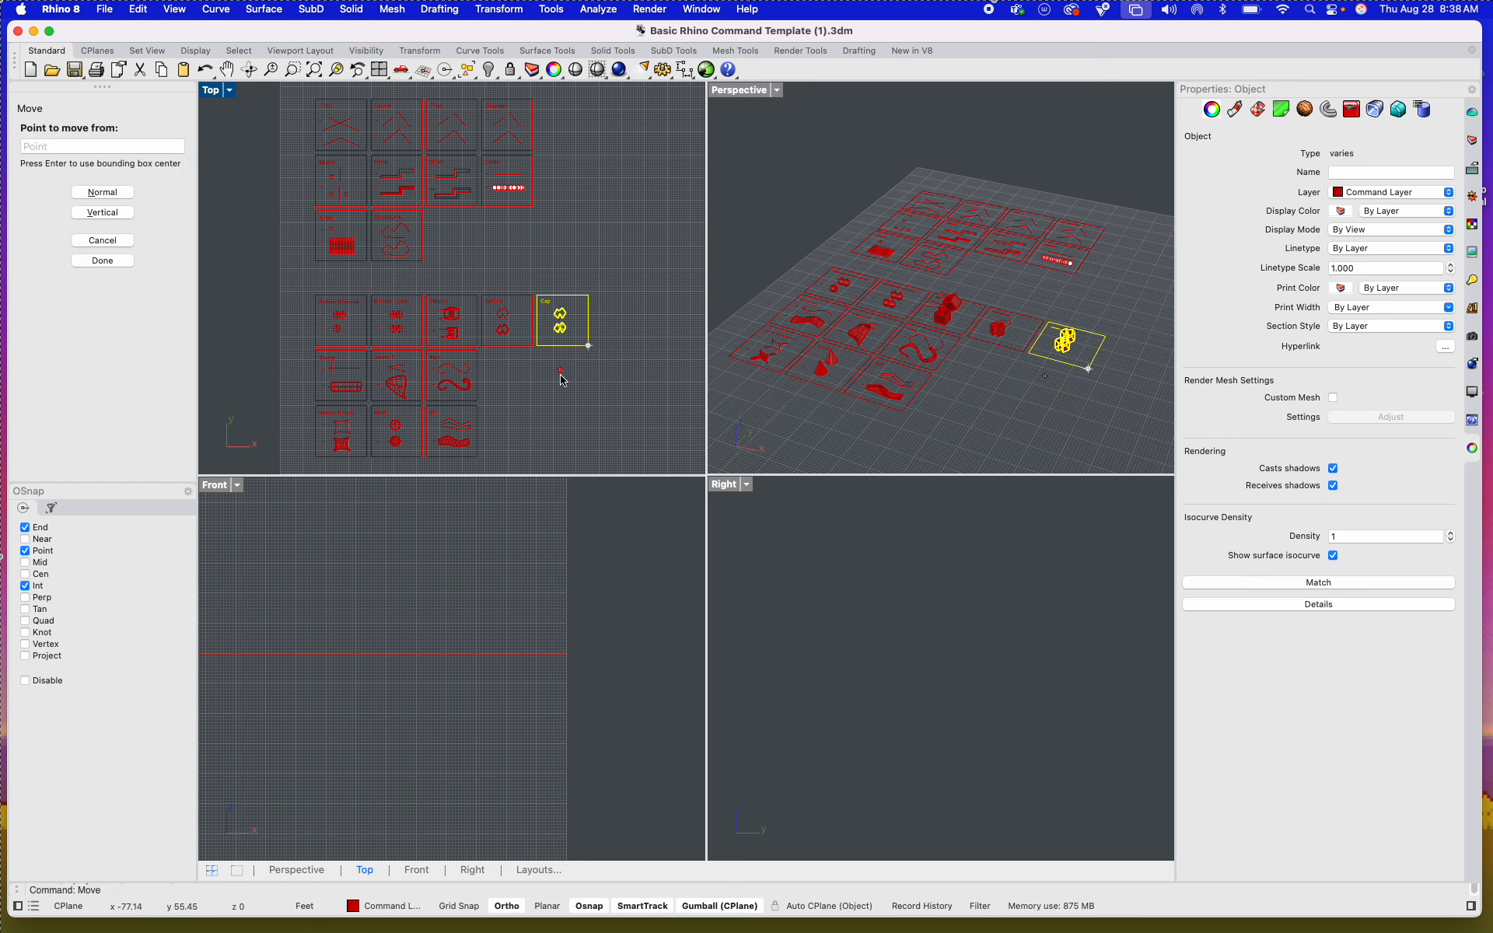
{"action": "left_click", "coordinate": [563, 380]}
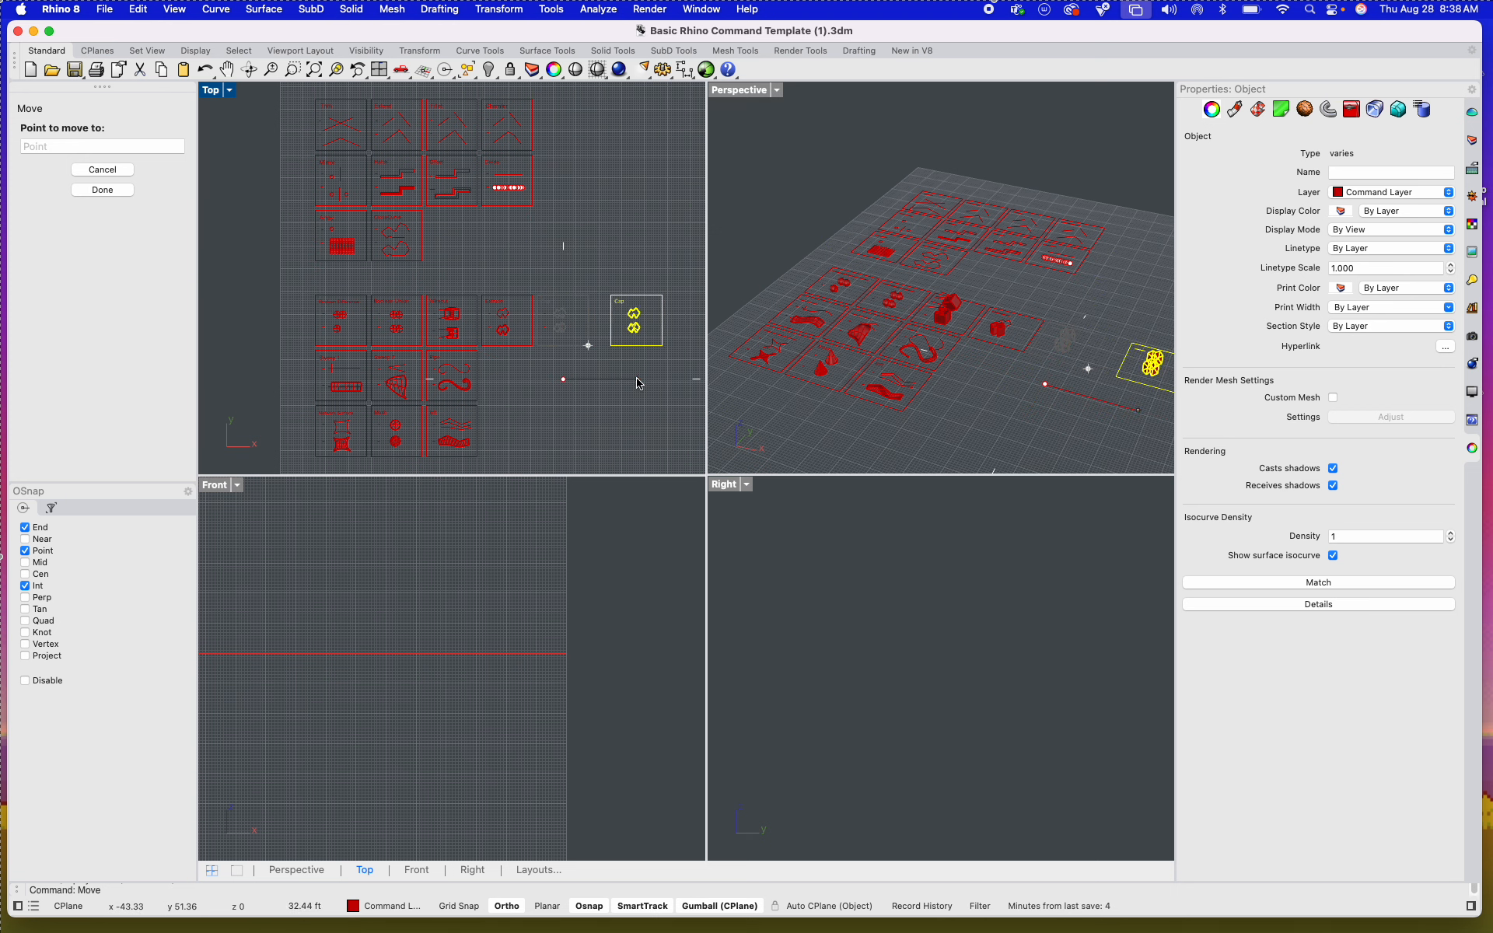
{"action": "key", "text": "Escape"}
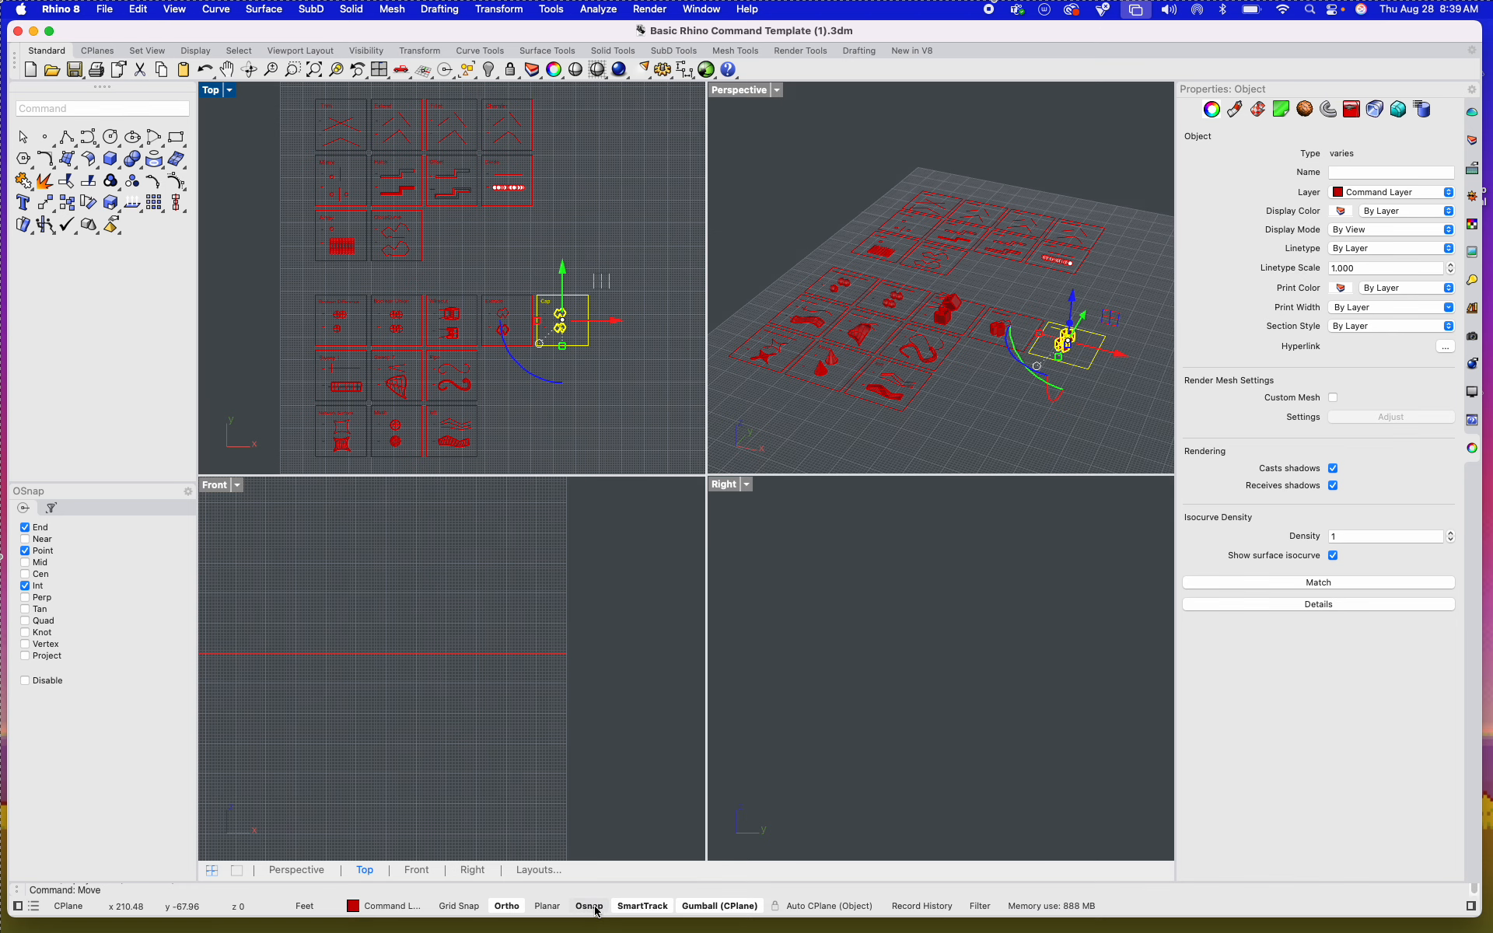
Step: Toggle Osnap off and back on, and select the Extrude and Cap tiles in the Top viewport
{"action": "left_click", "coordinate": [593, 908]}
{"action": "left_click", "coordinate": [594, 910]}
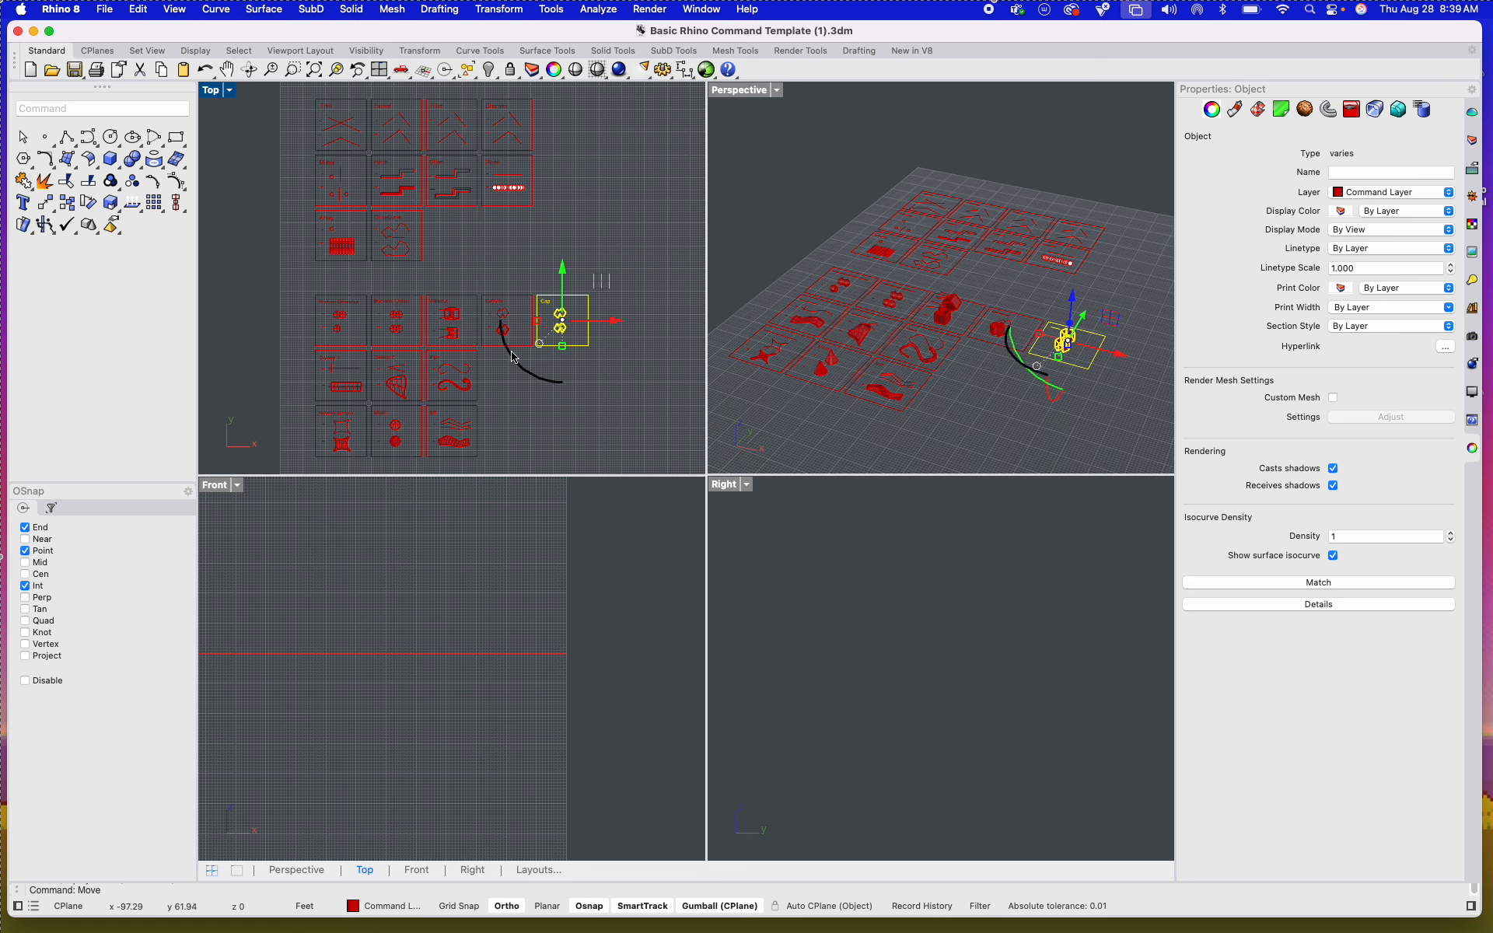
{"action": "left_click", "coordinate": [529, 440]}
{"action": "left_click_drag", "start_coordinate": [619, 366], "coordinate": [529, 282]}
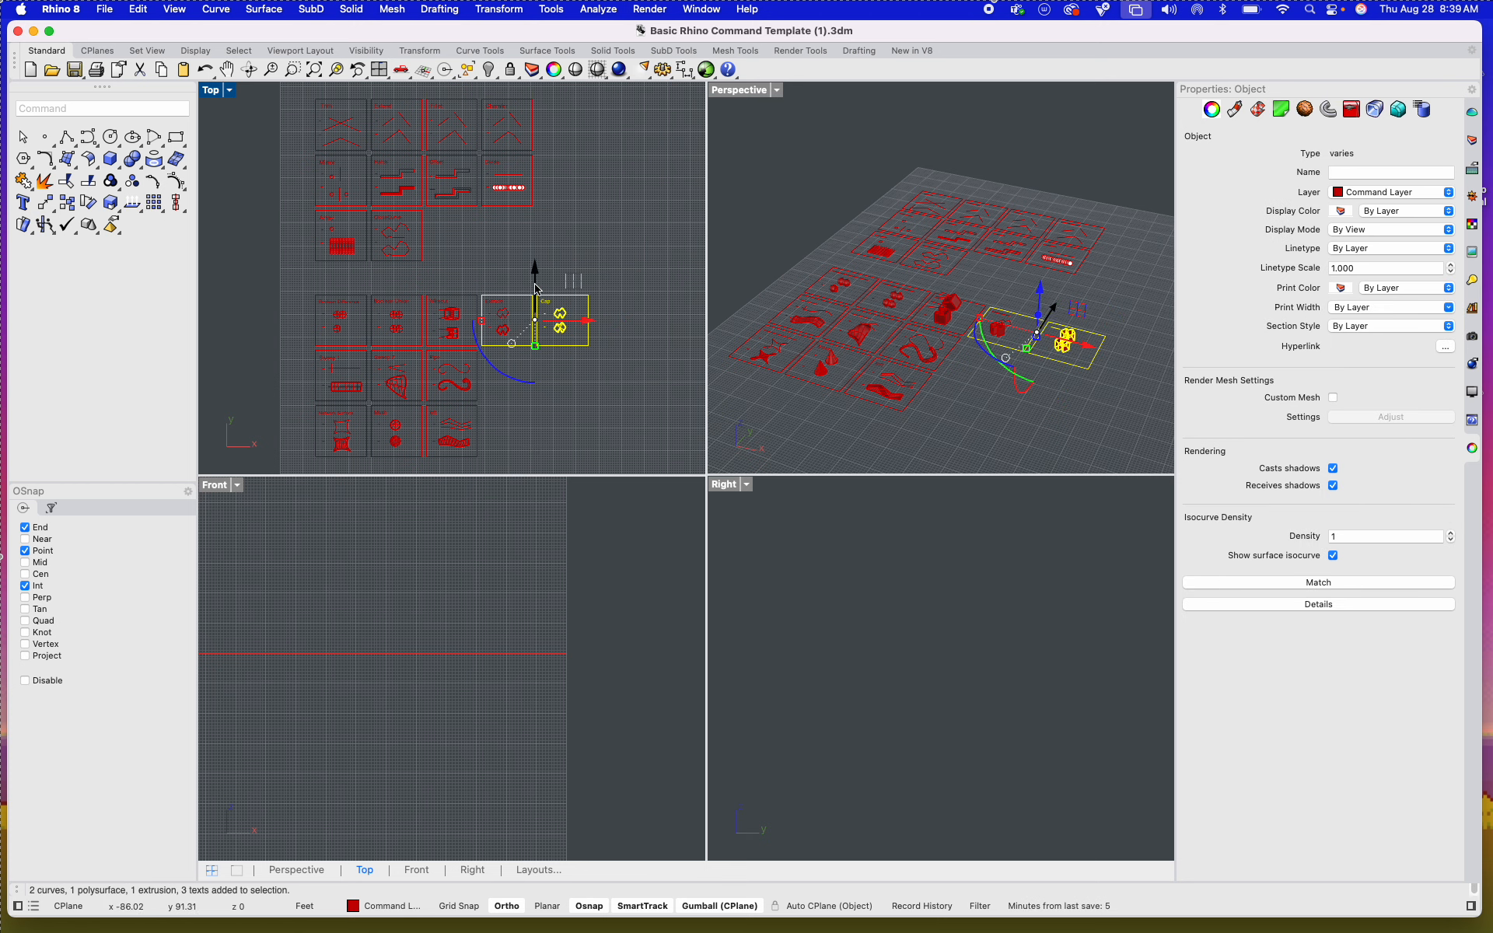
Step: Turn the Gumball off, try the Move command on the Extrude and Cap tiles, cancel it and turn the Gumball back on
{"action": "left_click", "coordinate": [689, 904]}
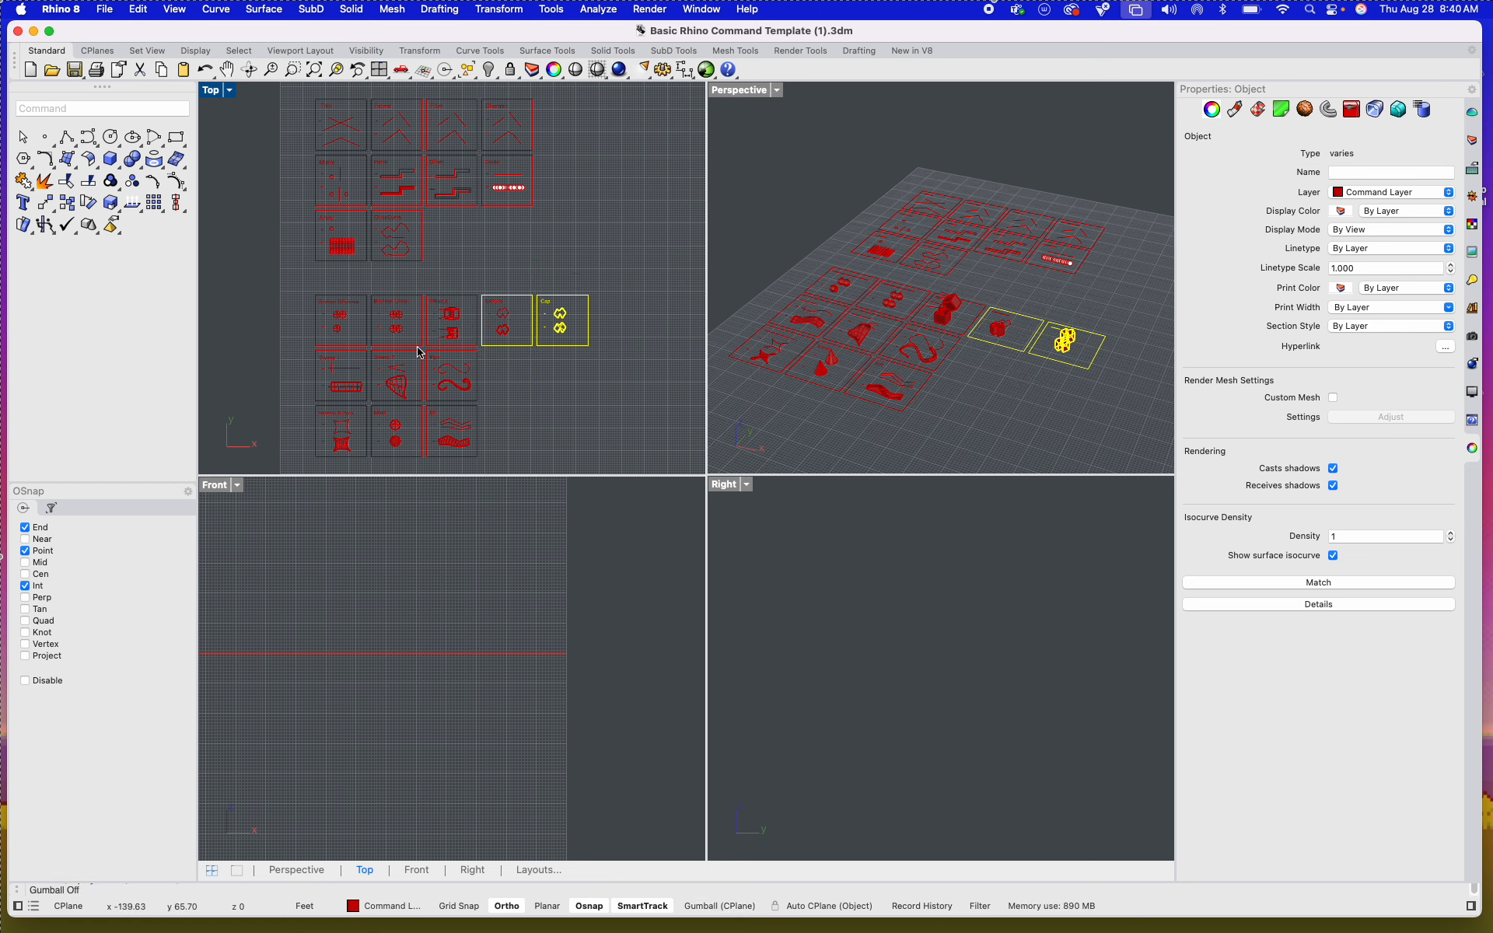
{"action": "left_click", "coordinate": [546, 372]}
{"action": "left_click_drag", "start_coordinate": [651, 385], "coordinate": [533, 277]}
{"action": "type", "text": "move"}
{"action": "key", "text": "Return"}
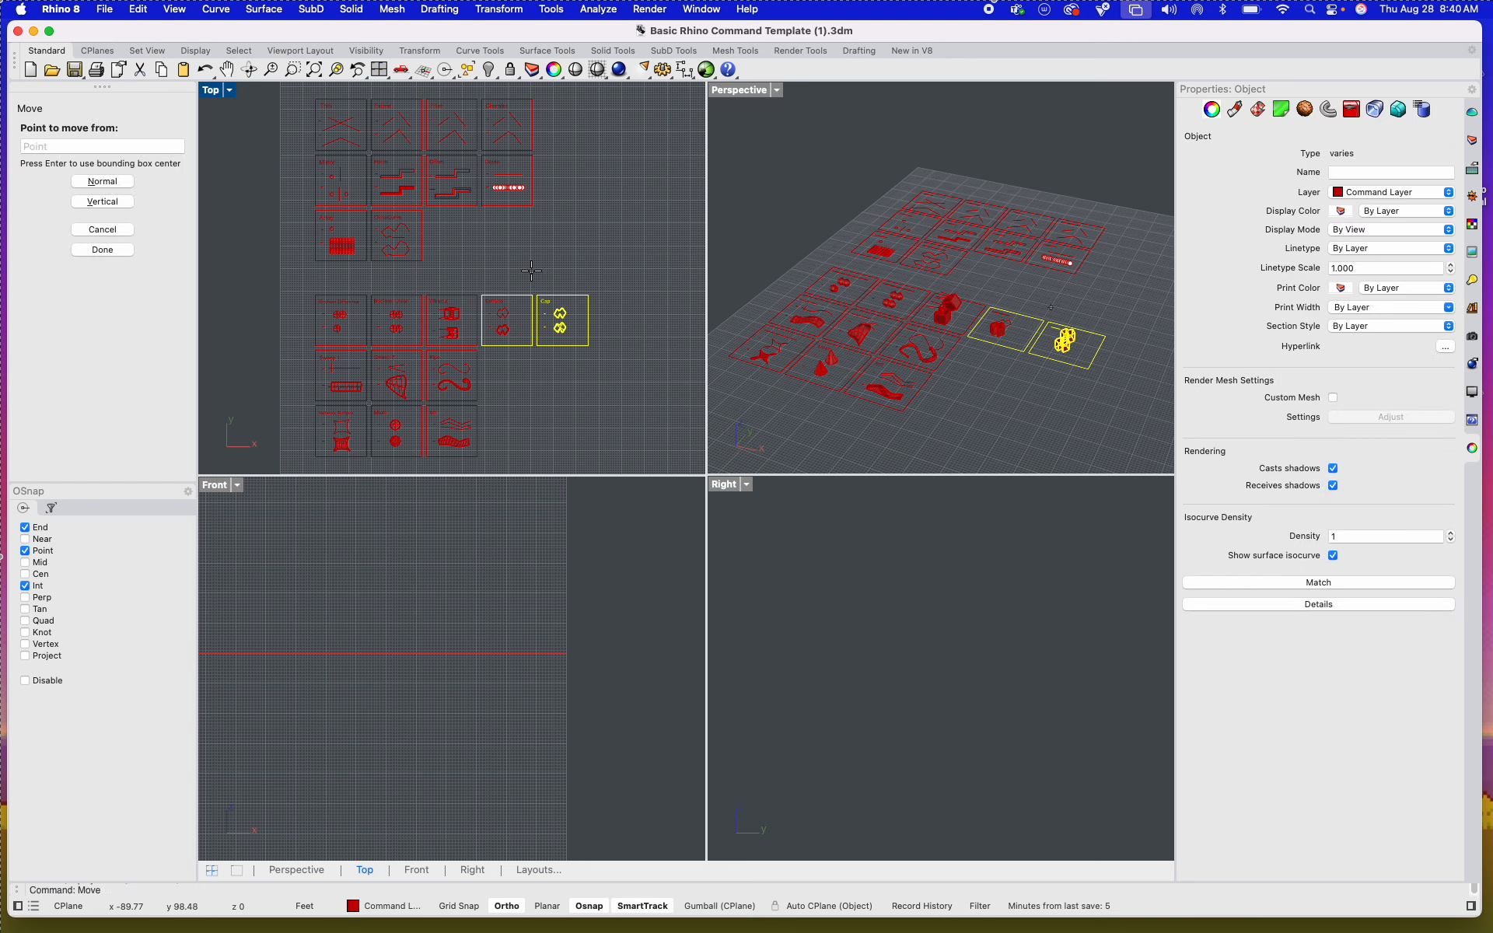
{"action": "left_click", "coordinate": [600, 401]}
{"action": "key", "text": "Escape"}
{"action": "key", "text": "Escape"}
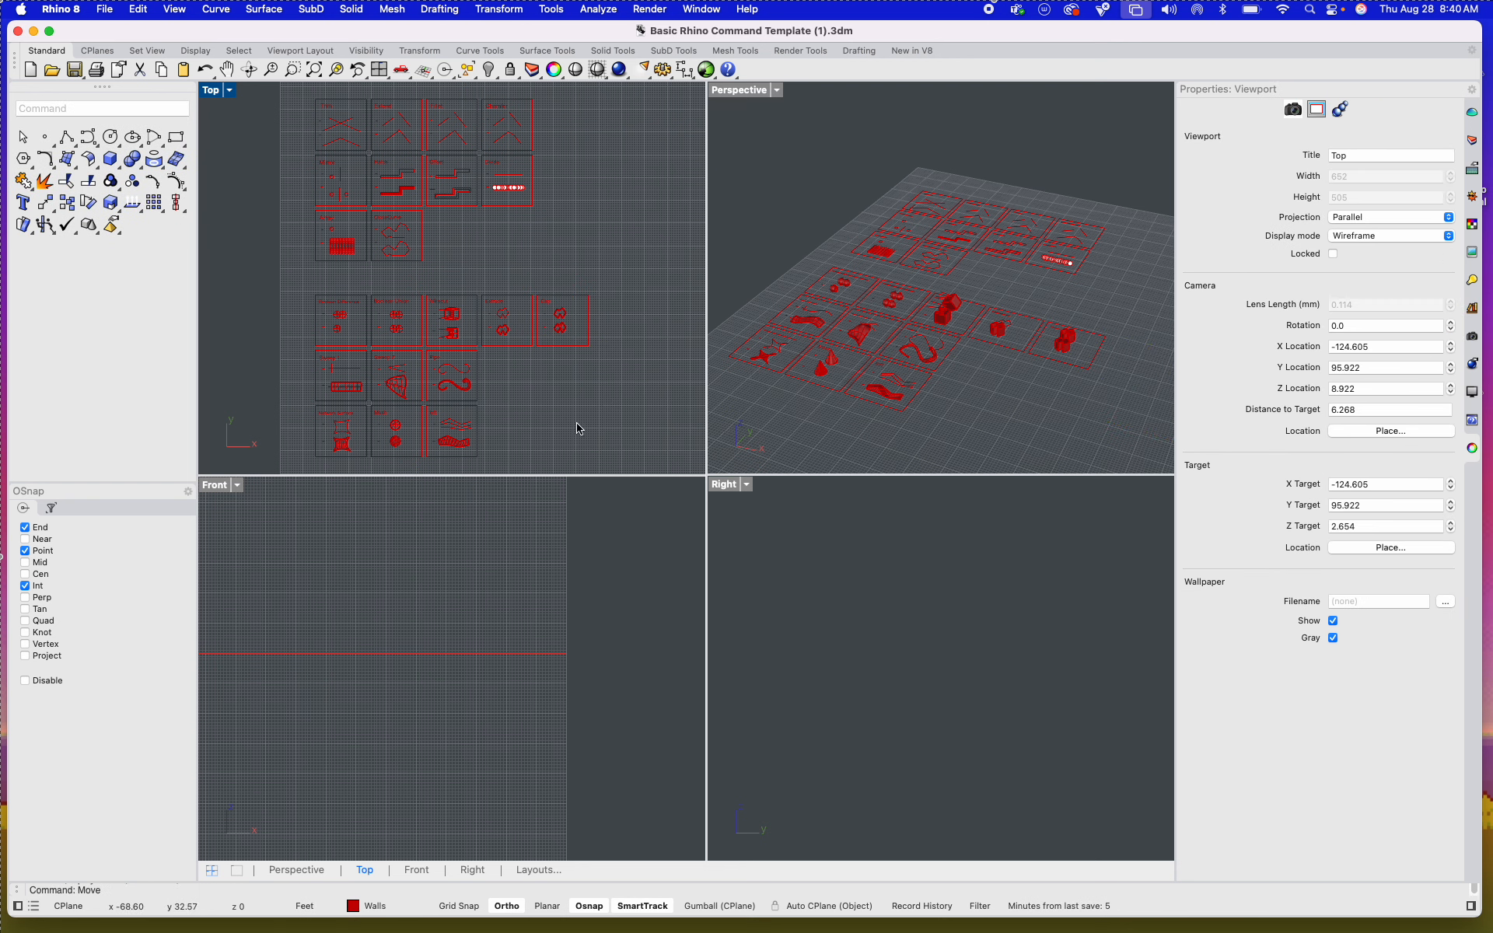
{"action": "left_click", "coordinate": [716, 906]}
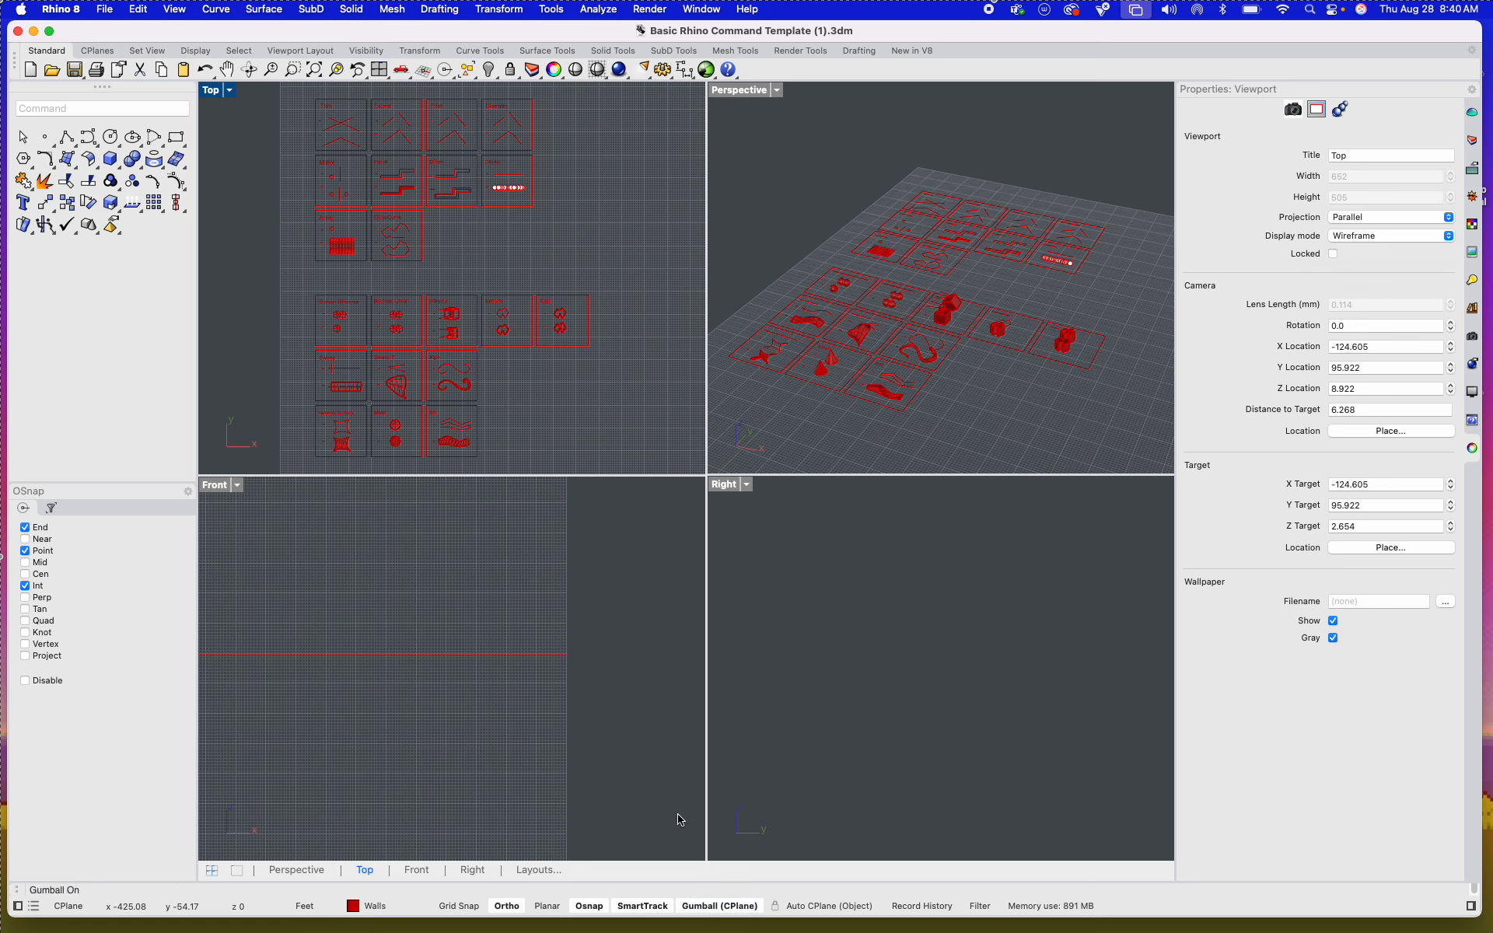
Step: Move the lower group of tiles along the positive X axis with the Gumball in the Top viewport, and undo a further free drag
{"action": "left_click_drag", "start_coordinate": [643, 466], "coordinate": [308, 317]}
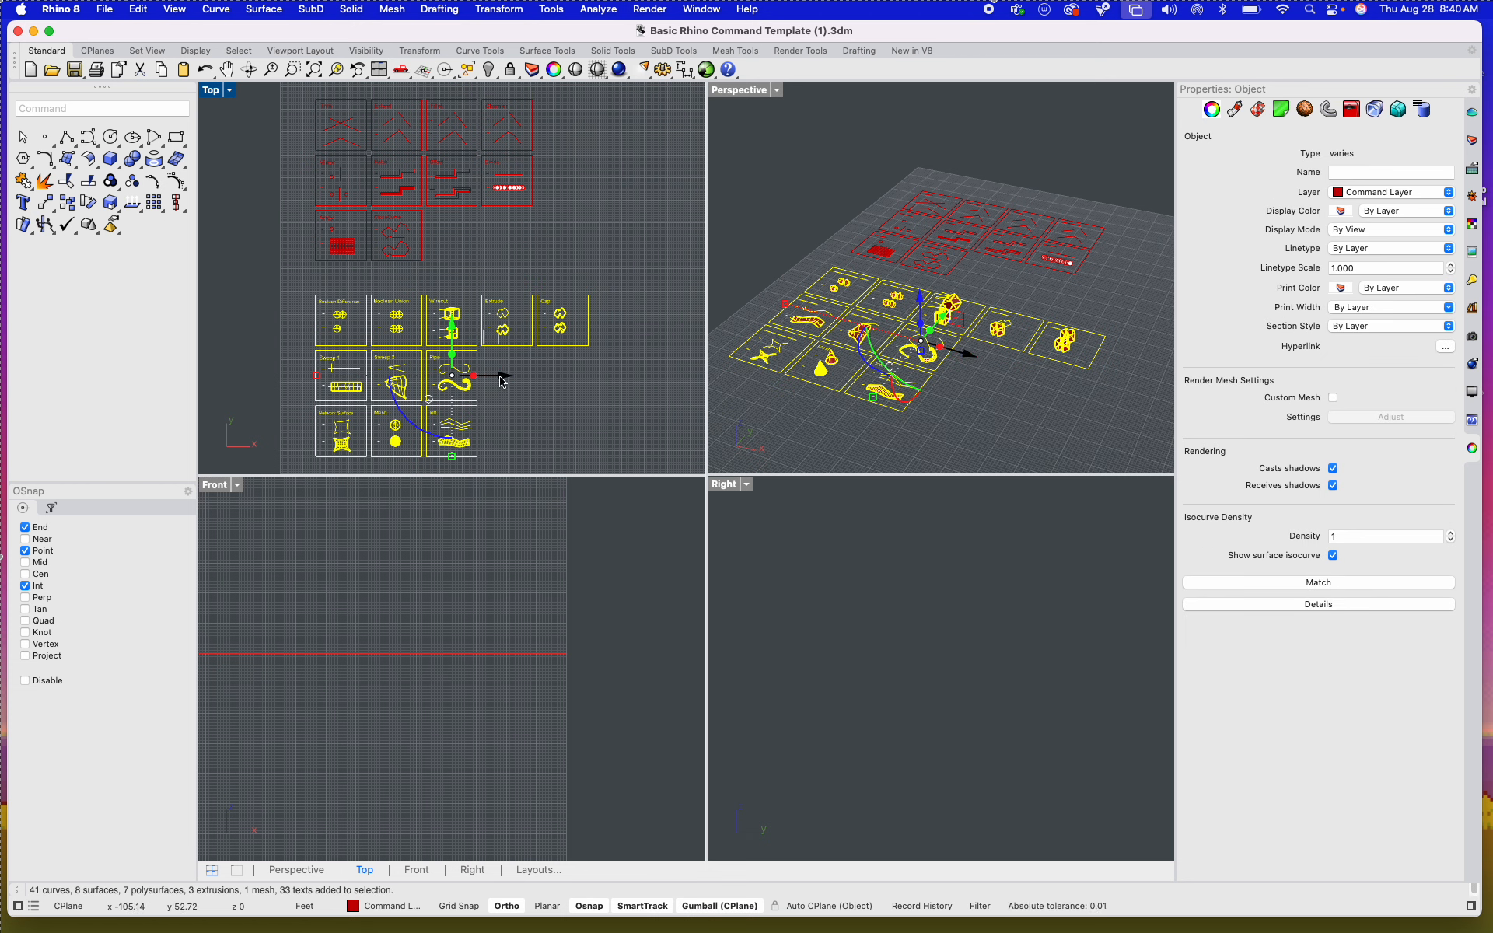
{"action": "left_click_drag", "start_coordinate": [495, 377], "coordinate": [544, 377]}
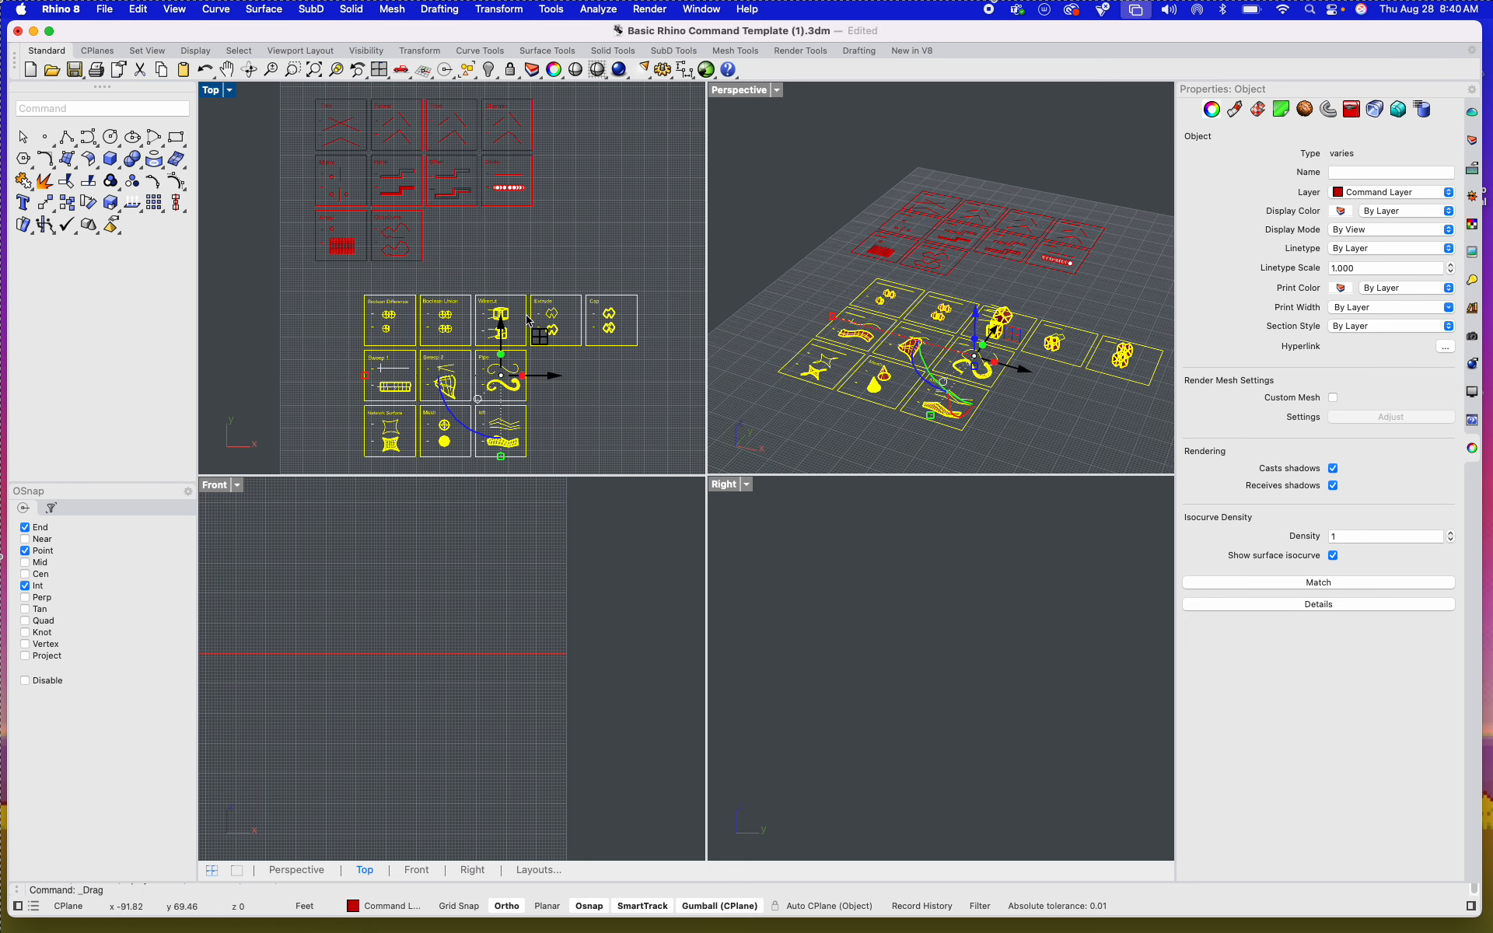
{"action": "mouse_move", "coordinate": [540, 301]}
{"action": "left_mouse_down"}
{"action": "mouse_move", "coordinate": [537, 189]}
{"action": "mouse_move", "coordinate": [570, 259]}
{"action": "mouse_move", "coordinate": [394, 325]}
{"action": "mouse_move", "coordinate": [527, 309]}
{"action": "mouse_move", "coordinate": [491, 232]}
{"action": "mouse_move", "coordinate": [543, 320]}
{"action": "left_mouse_up"}
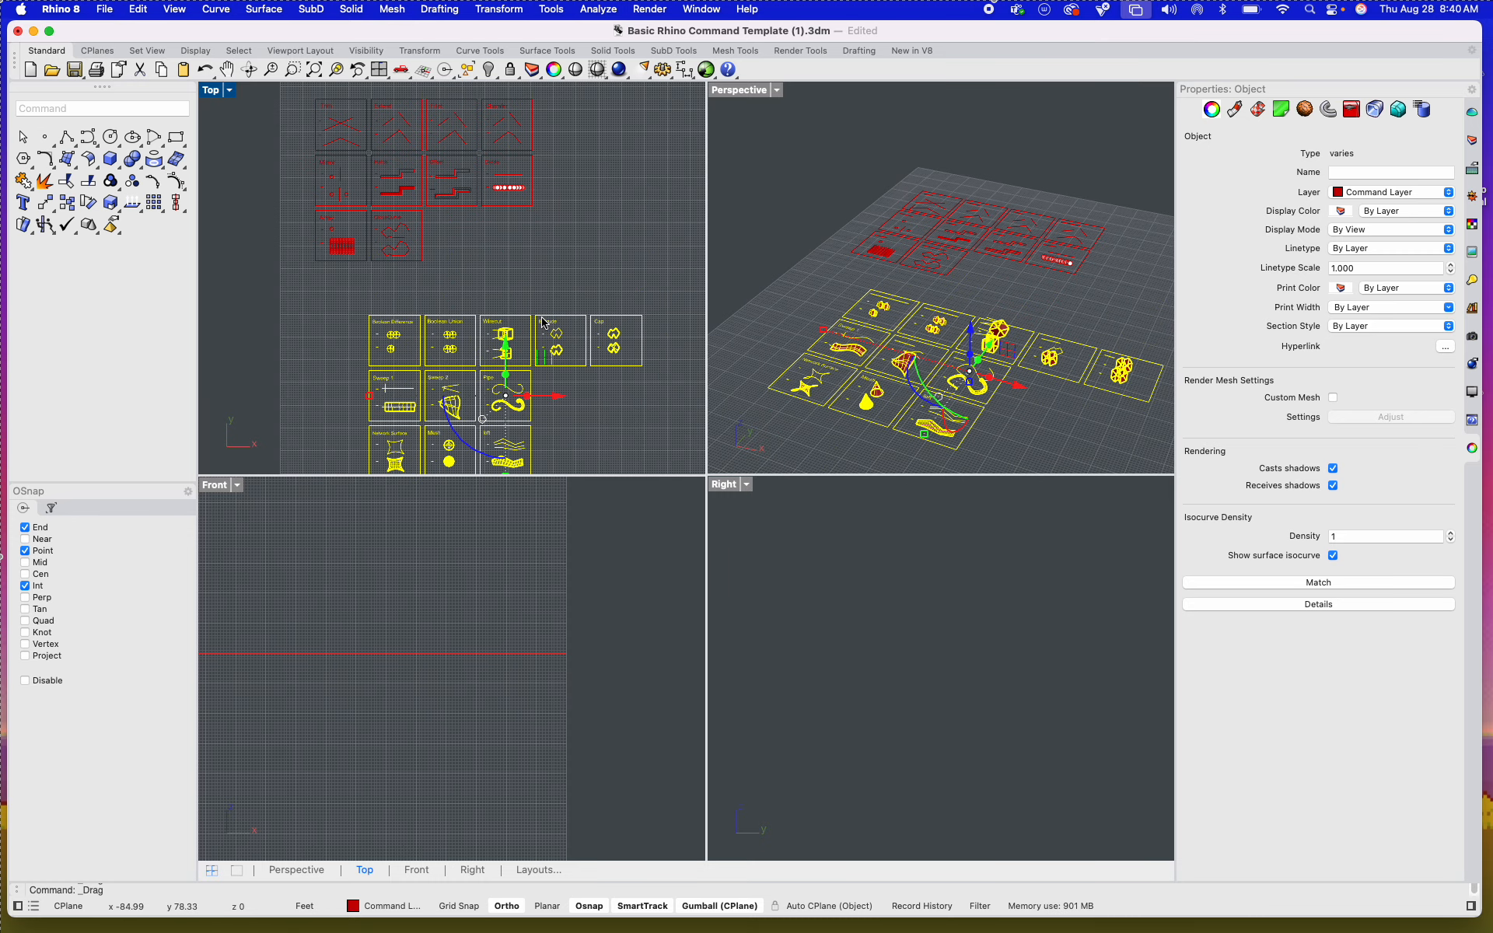
{"action": "key", "text": "super+z"}
{"action": "key", "text": "Escape"}
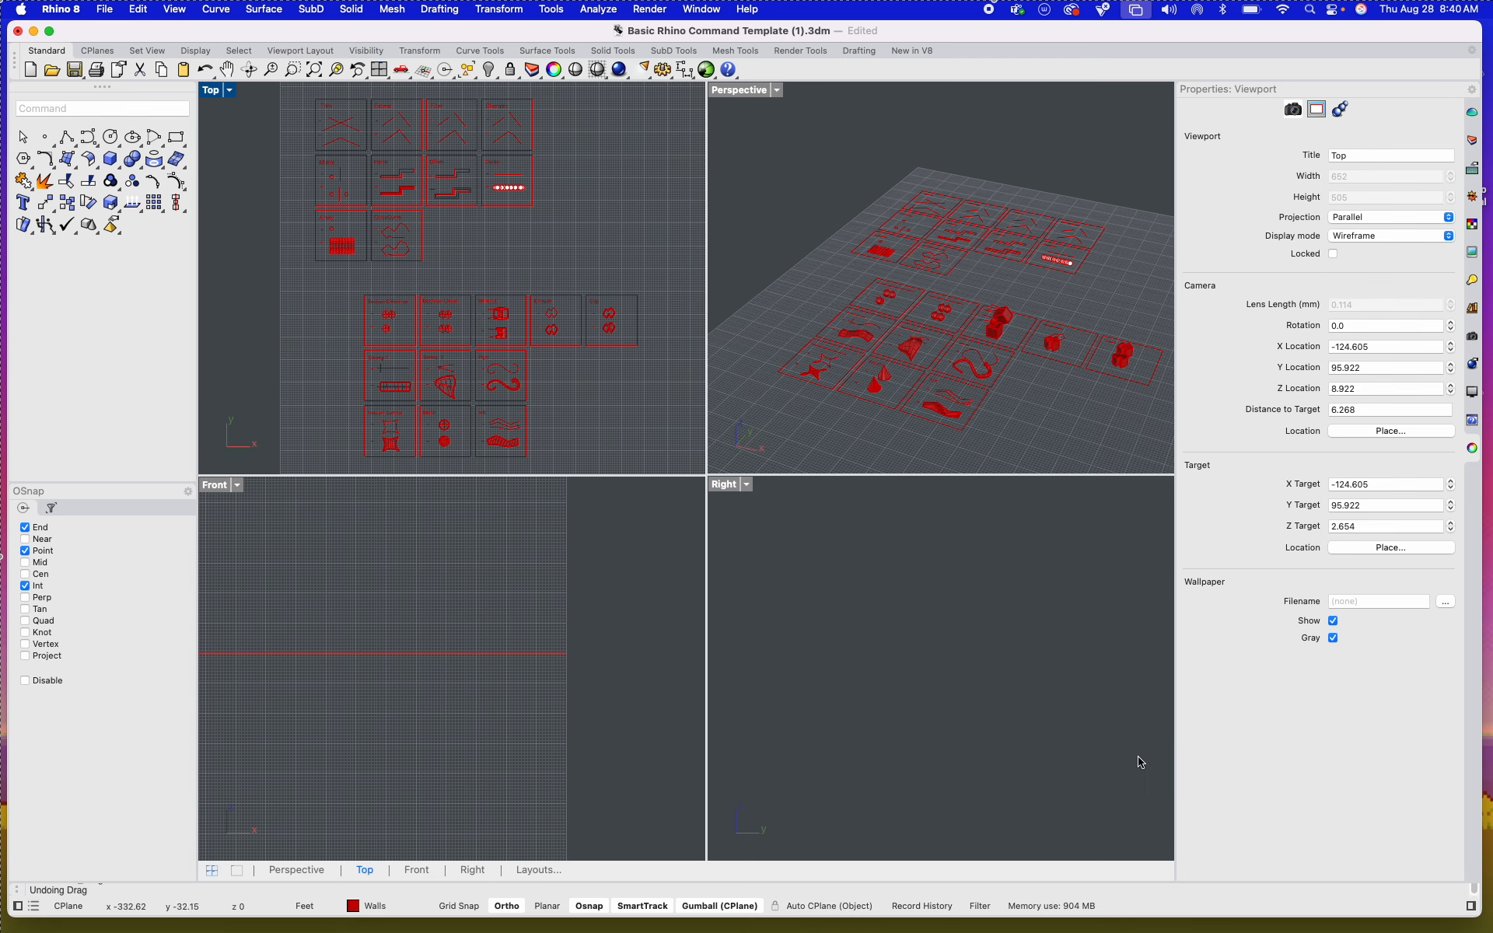
Step: Zoom and orbit the Perspective viewport to view the tiles against the grid origin, and reactivate the Top viewport
{"action": "scroll", "coordinate": [956, 420], "scroll_direction": "down", "scroll_amount": 5}
{"action": "right_click_drag", "start_coordinate": [1043, 406], "coordinate": [963, 283], "text": "shift"}
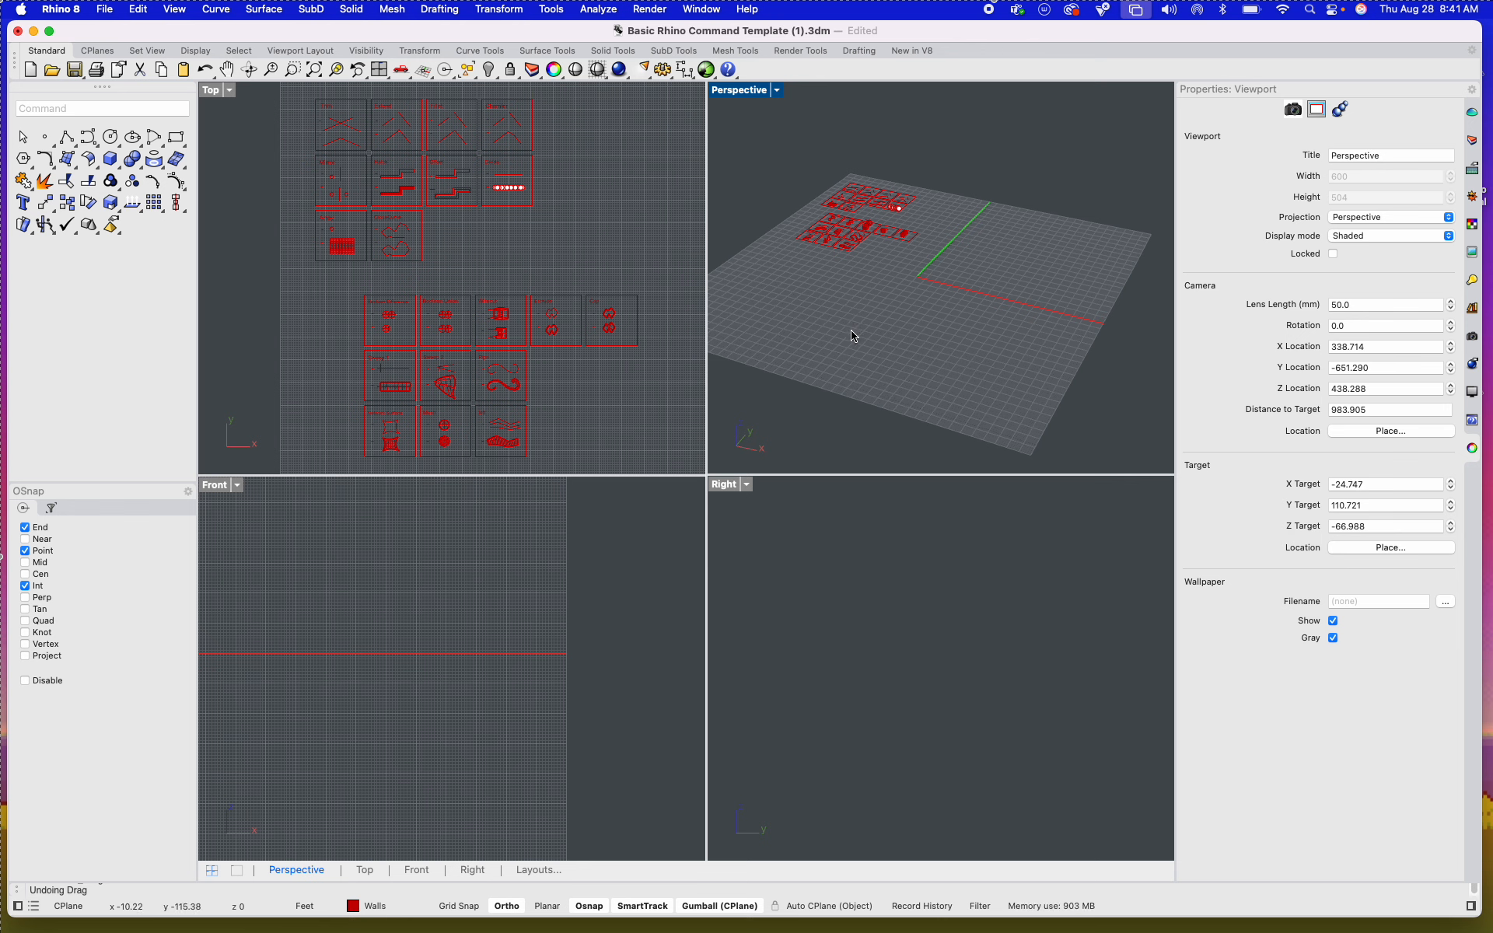
{"action": "scroll", "coordinate": [853, 238], "scroll_direction": "up", "scroll_amount": 5}
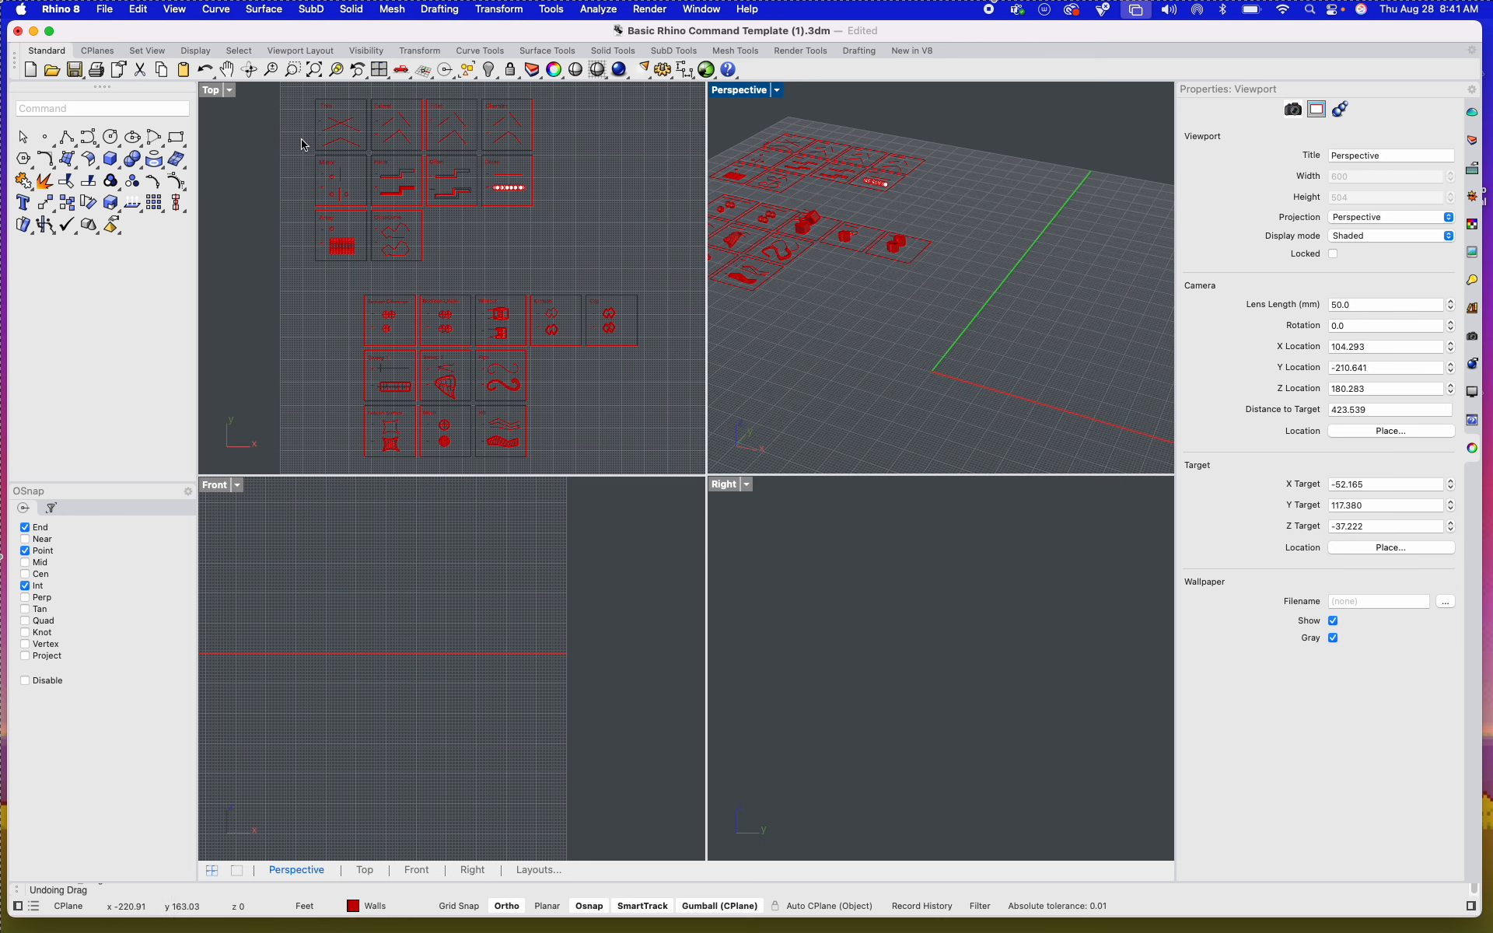
{"action": "left_click", "coordinate": [270, 217]}
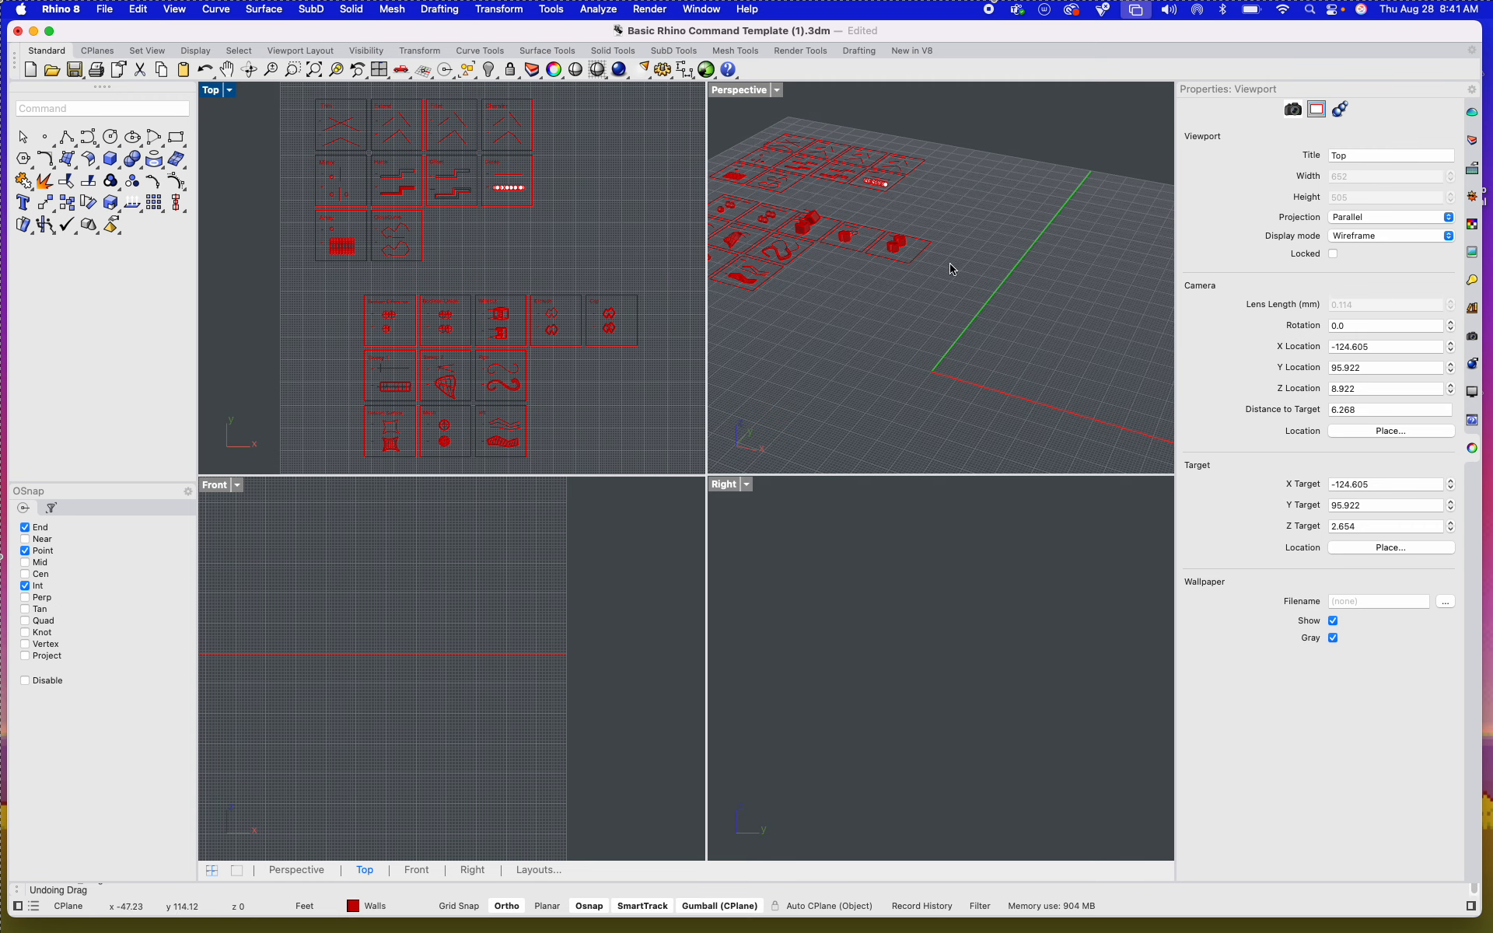
Step: Restore the Default Window Layout, saving the current window positions as "Copy of Default Window Layout 01"
{"action": "left_click_drag", "start_coordinate": [909, 31], "coordinate": [906, 31]}
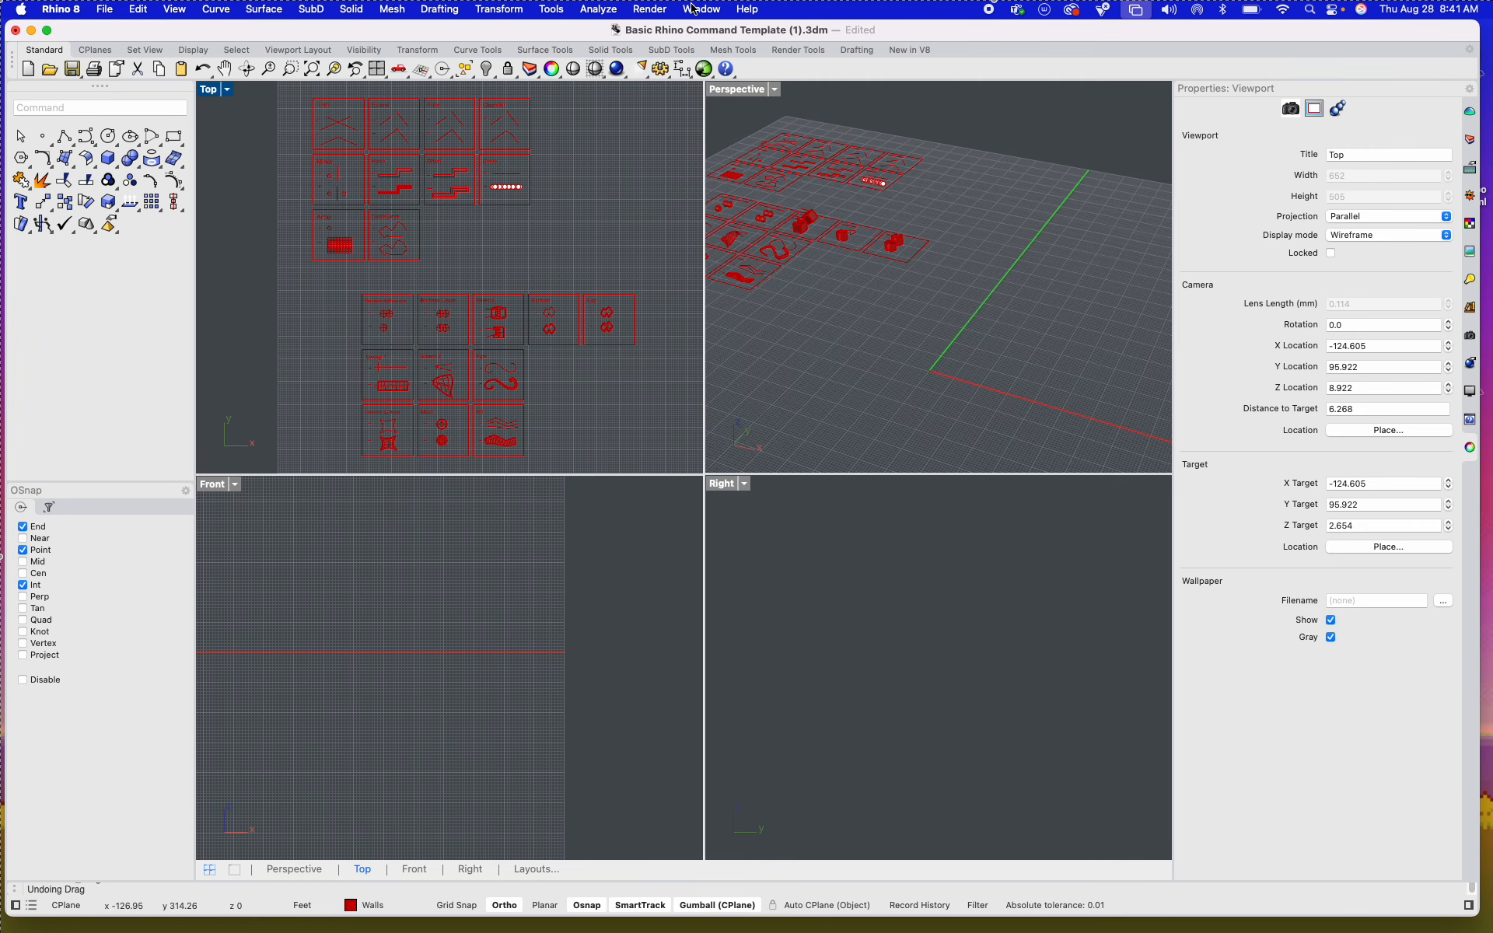
{"action": "left_click", "coordinate": [696, 9]}
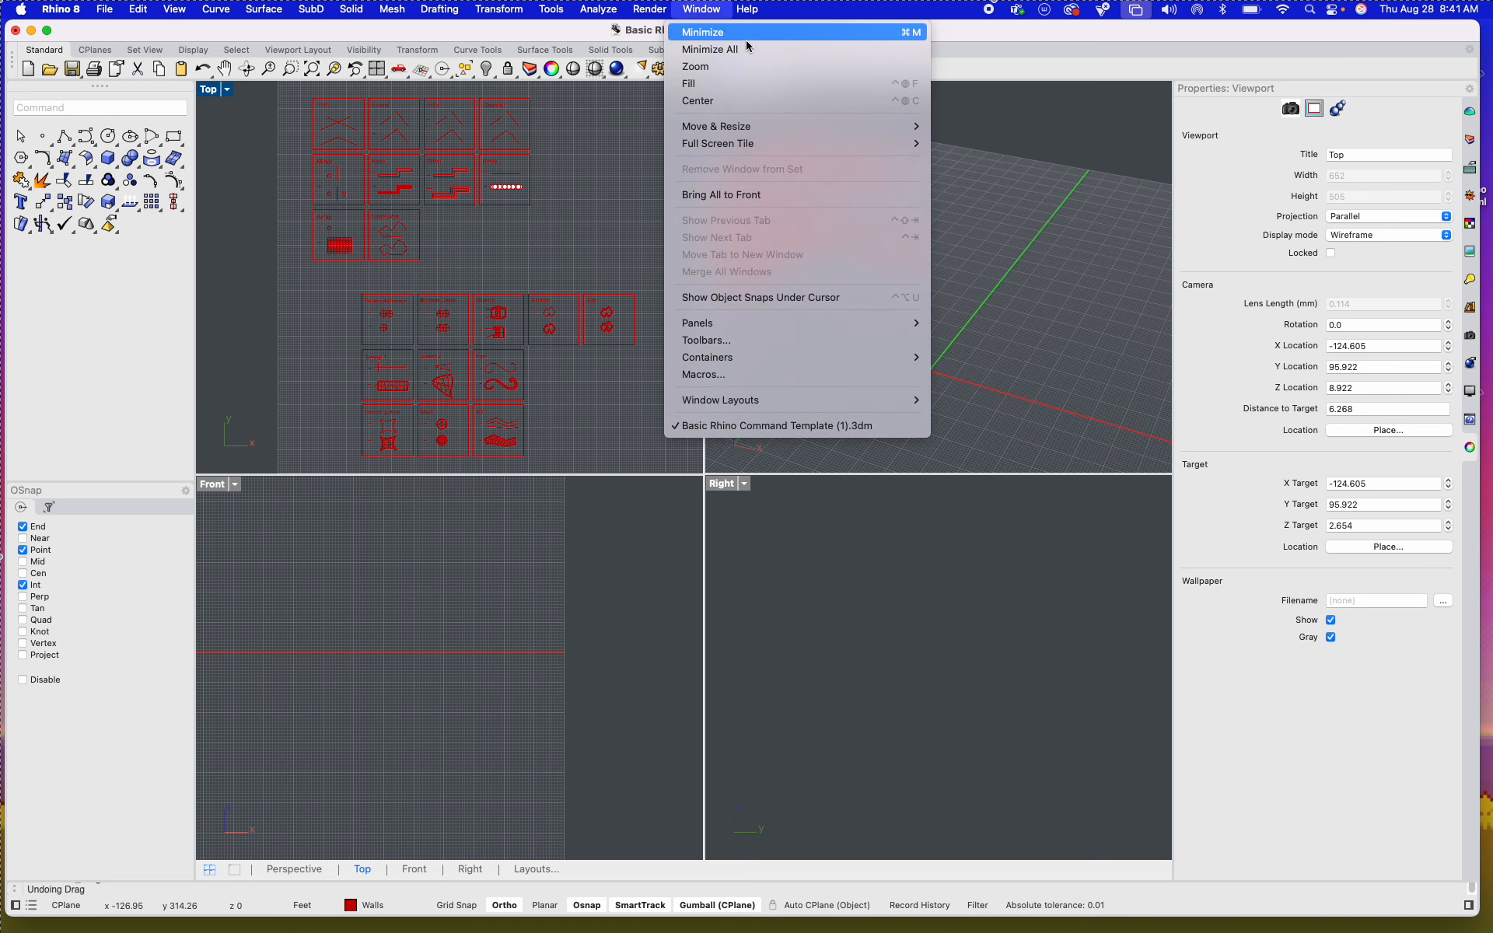
{"action": "mouse_move", "coordinate": [781, 326]}
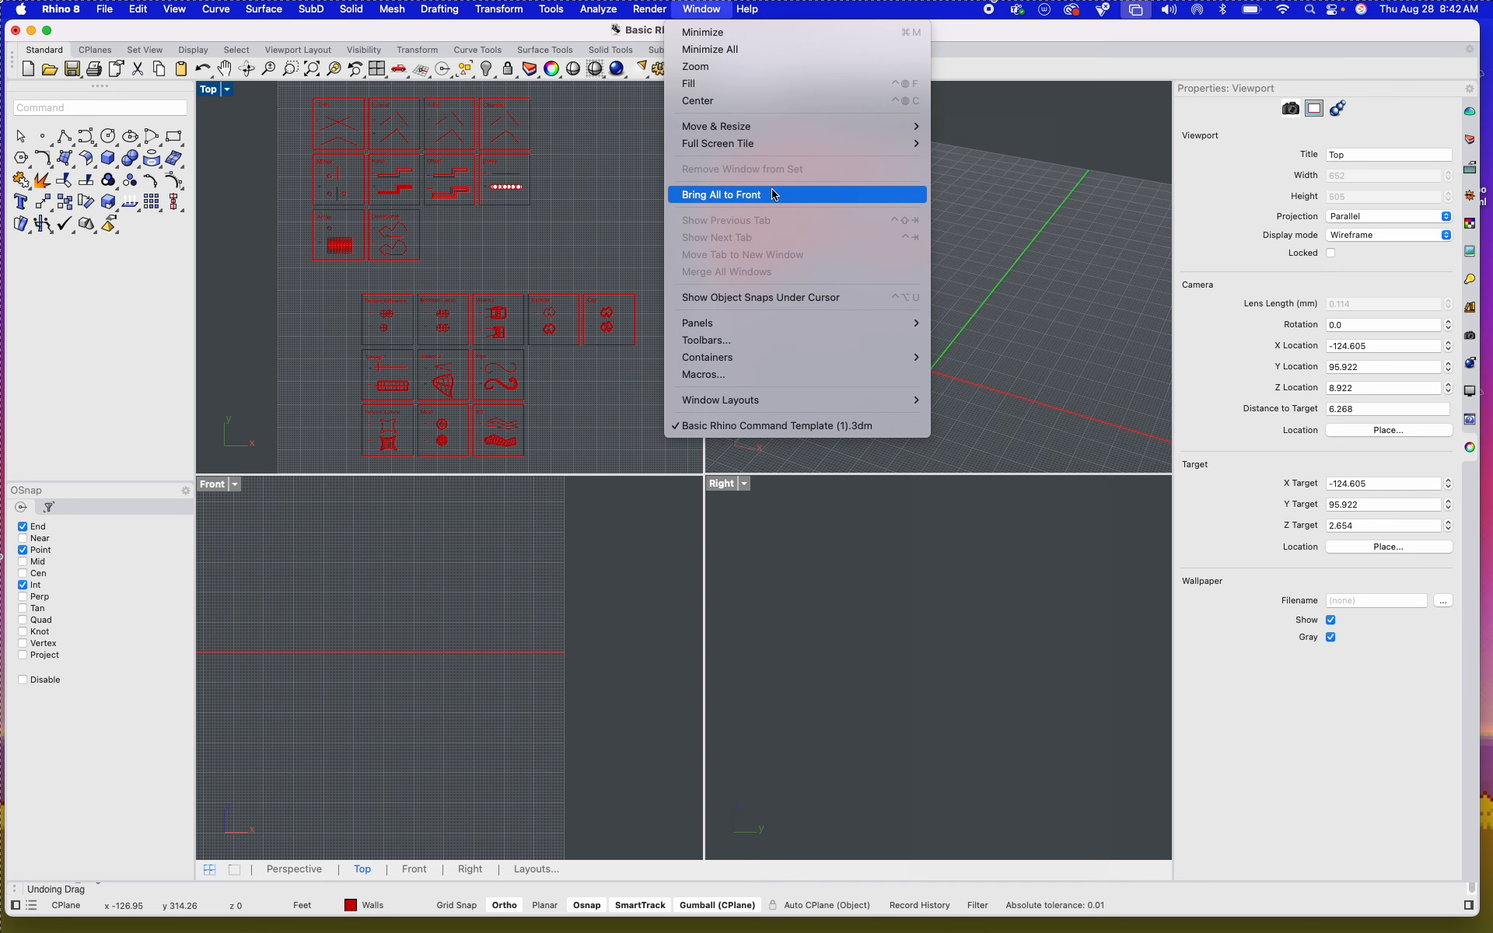
{"action": "mouse_move", "coordinate": [762, 410]}
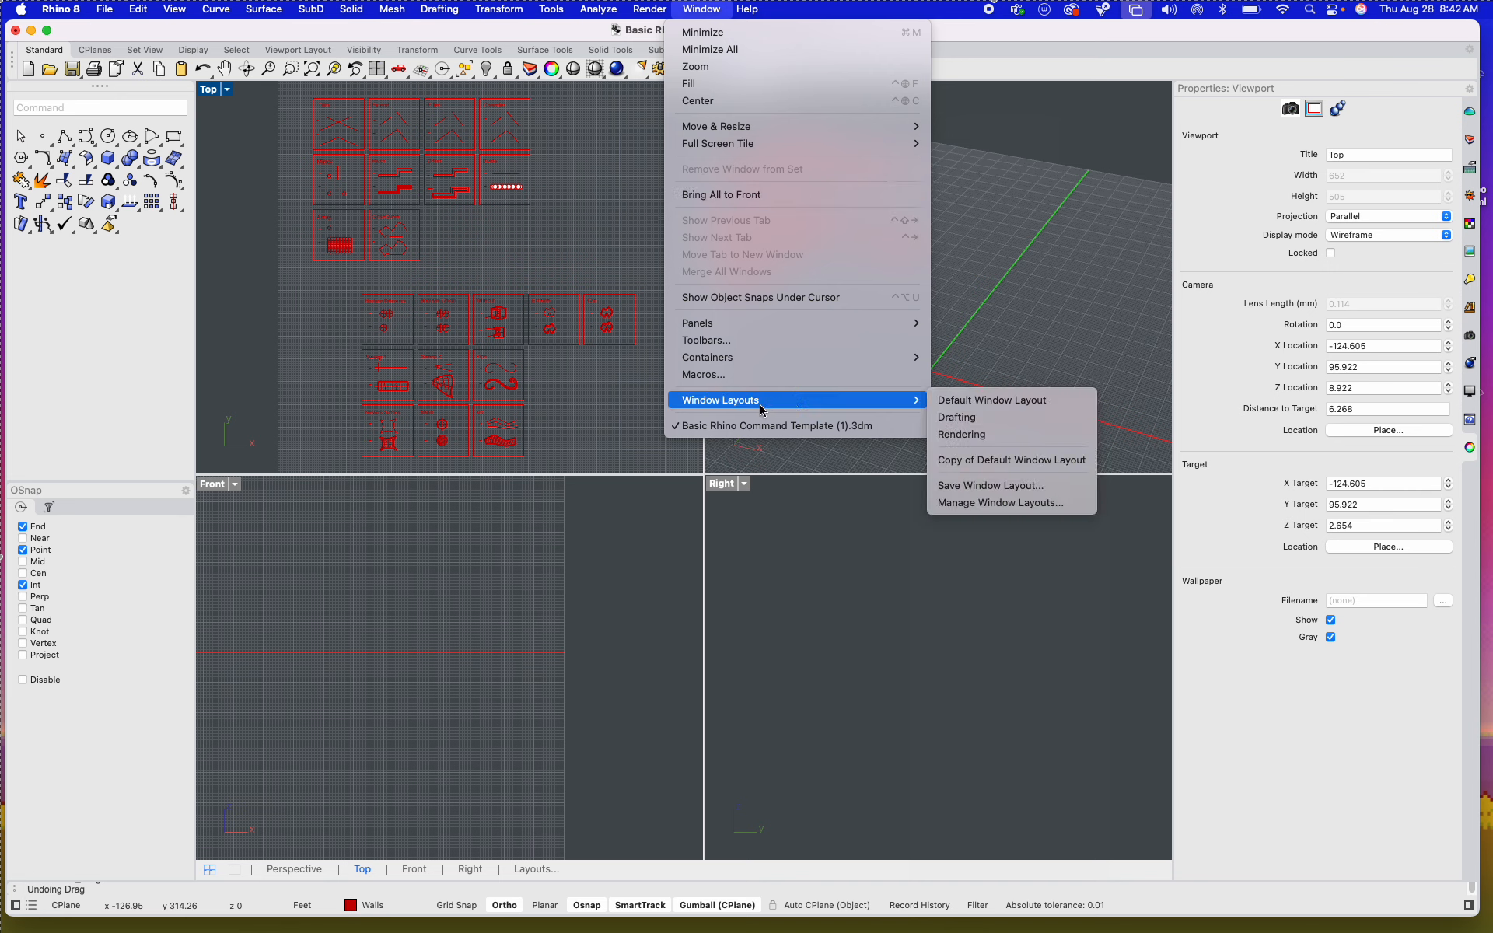
{"action": "left_click", "coordinate": [959, 405]}
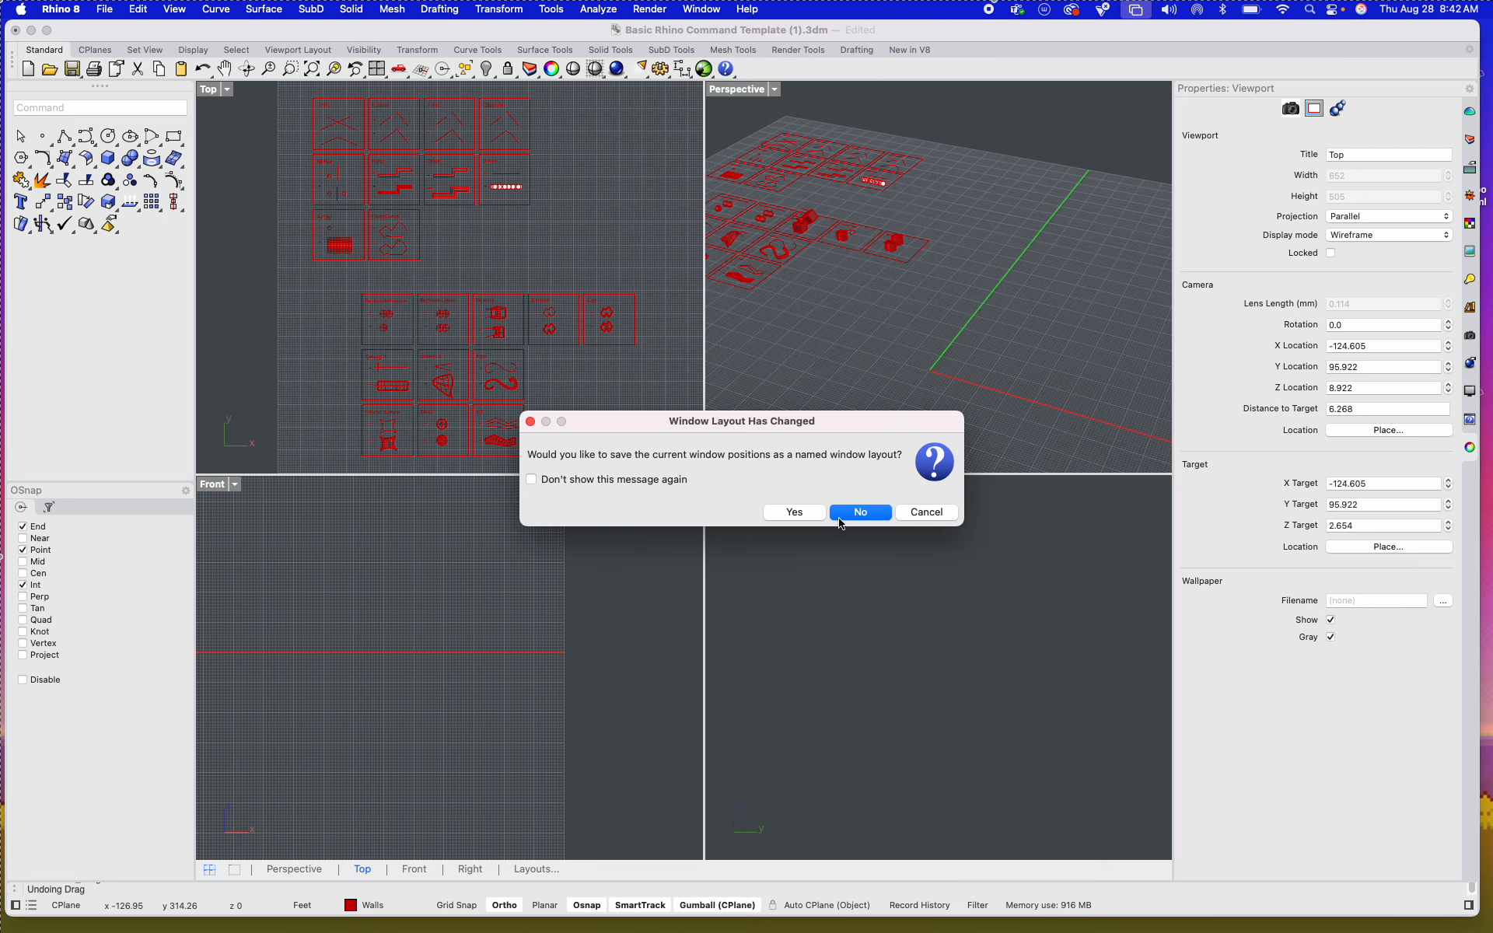
{"action": "left_click", "coordinate": [816, 516]}
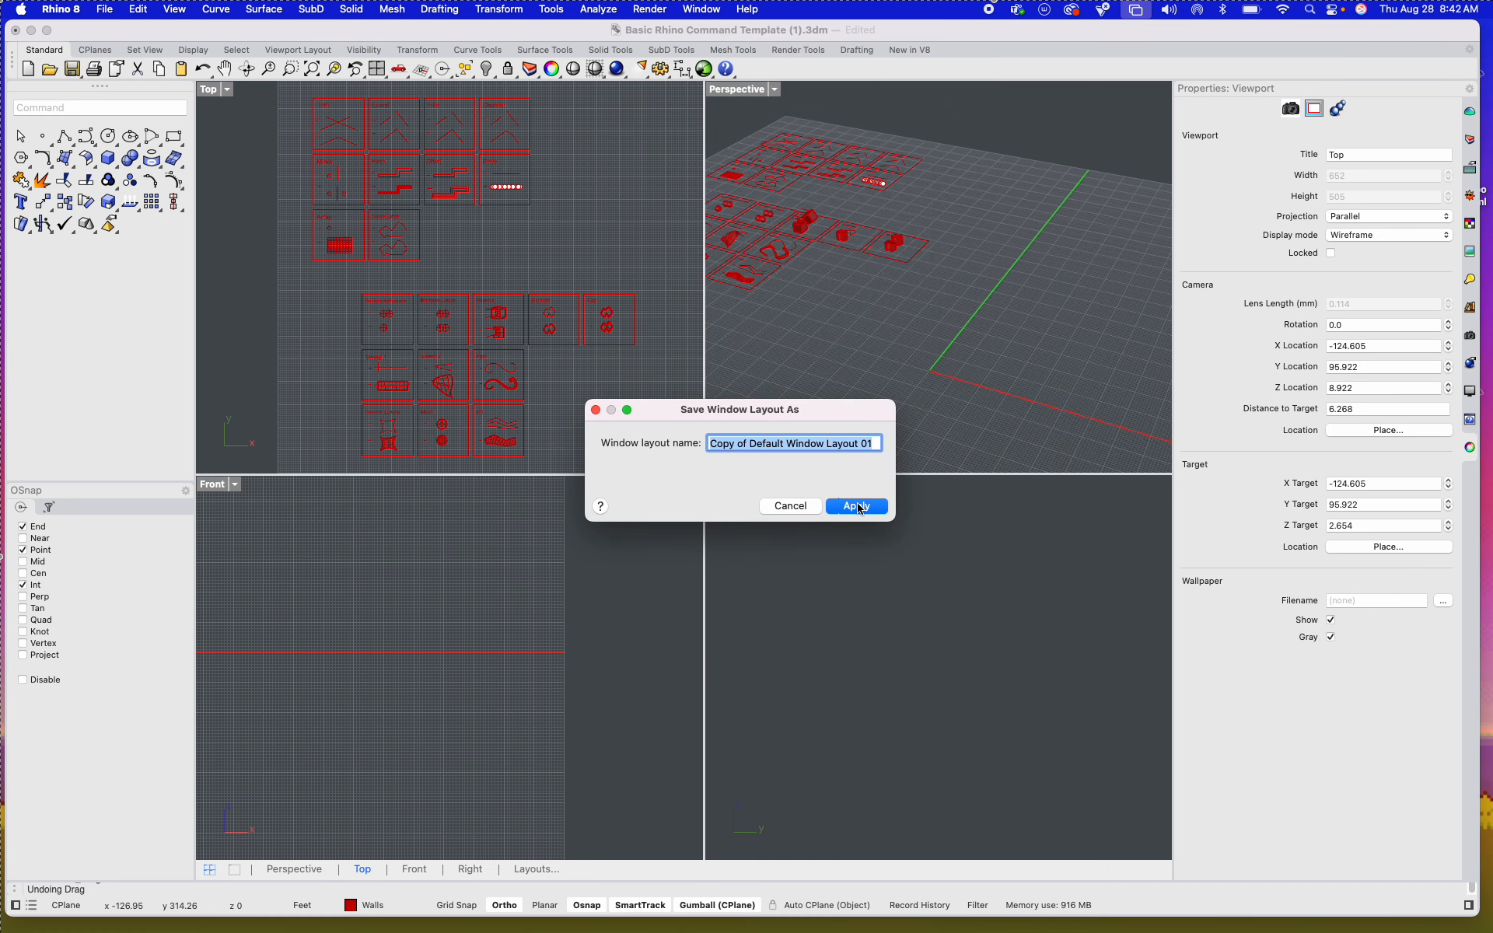
{"action": "left_click", "coordinate": [862, 507]}
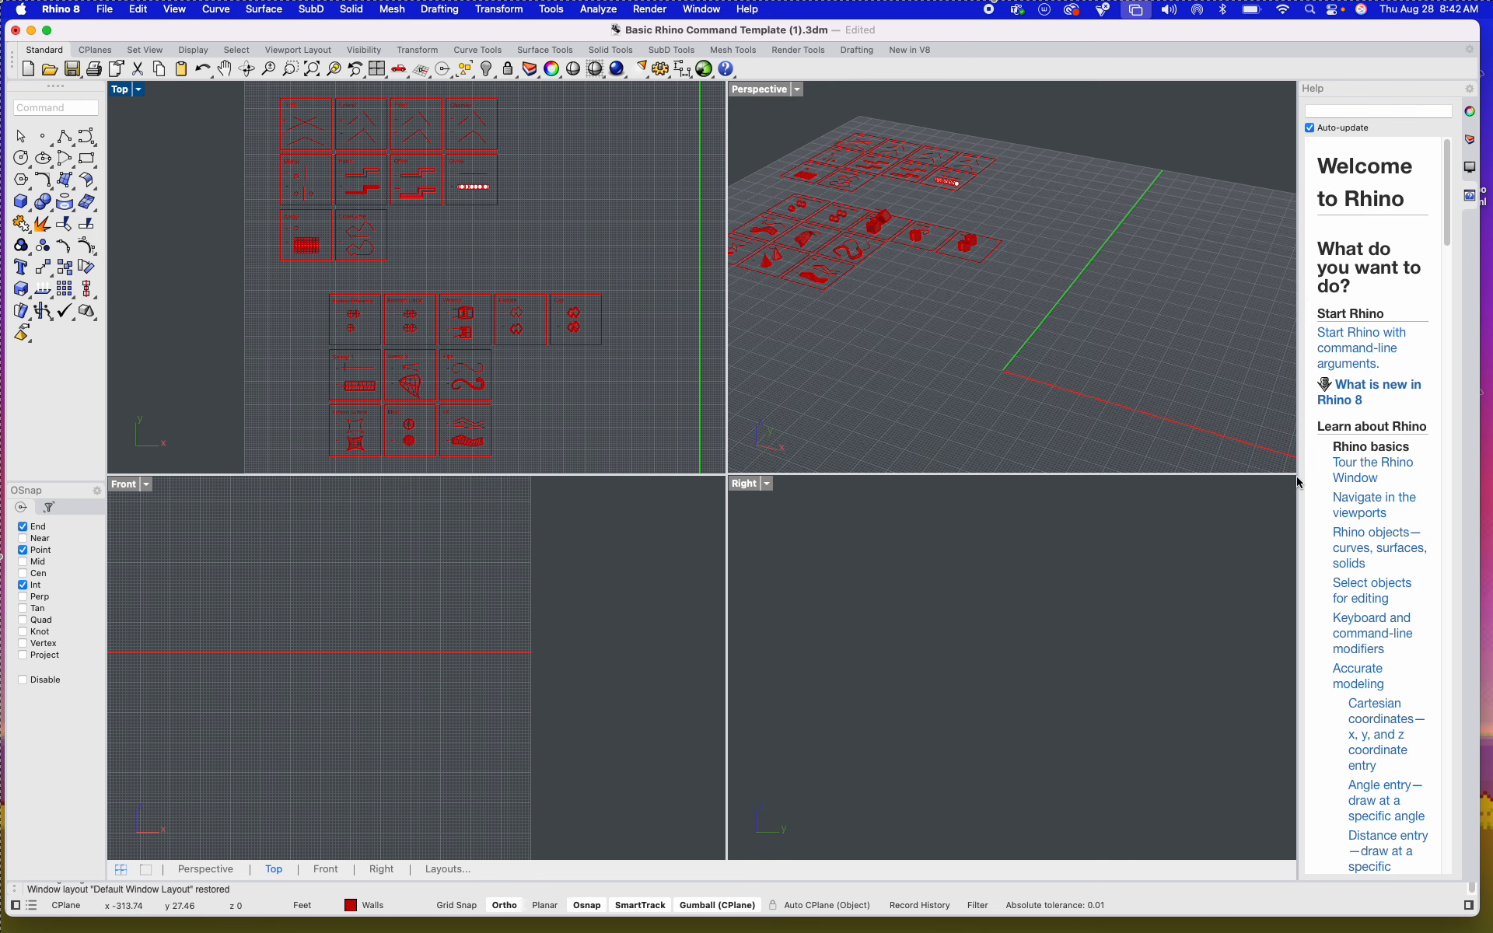
Step: Widen the Help panel beside the viewports to about a fifth of the window width
{"action": "left_click_drag", "start_coordinate": [1297, 486], "coordinate": [1294, 486]}
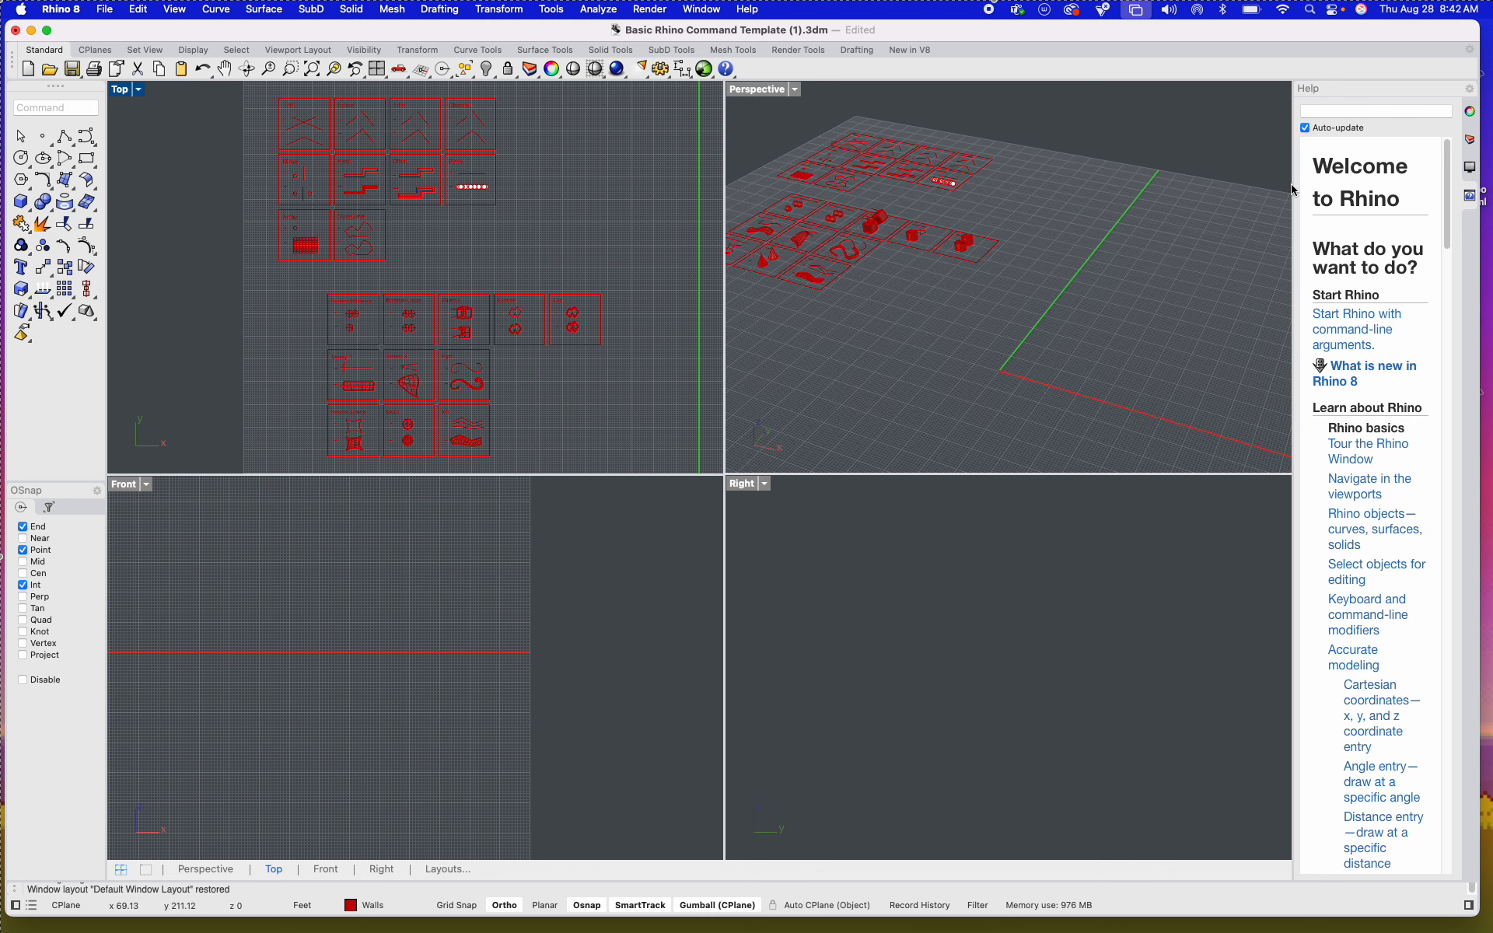
{"action": "left_click", "coordinate": [1289, 469]}
{"action": "left_click_drag", "start_coordinate": [1291, 475], "coordinate": [1208, 497]}
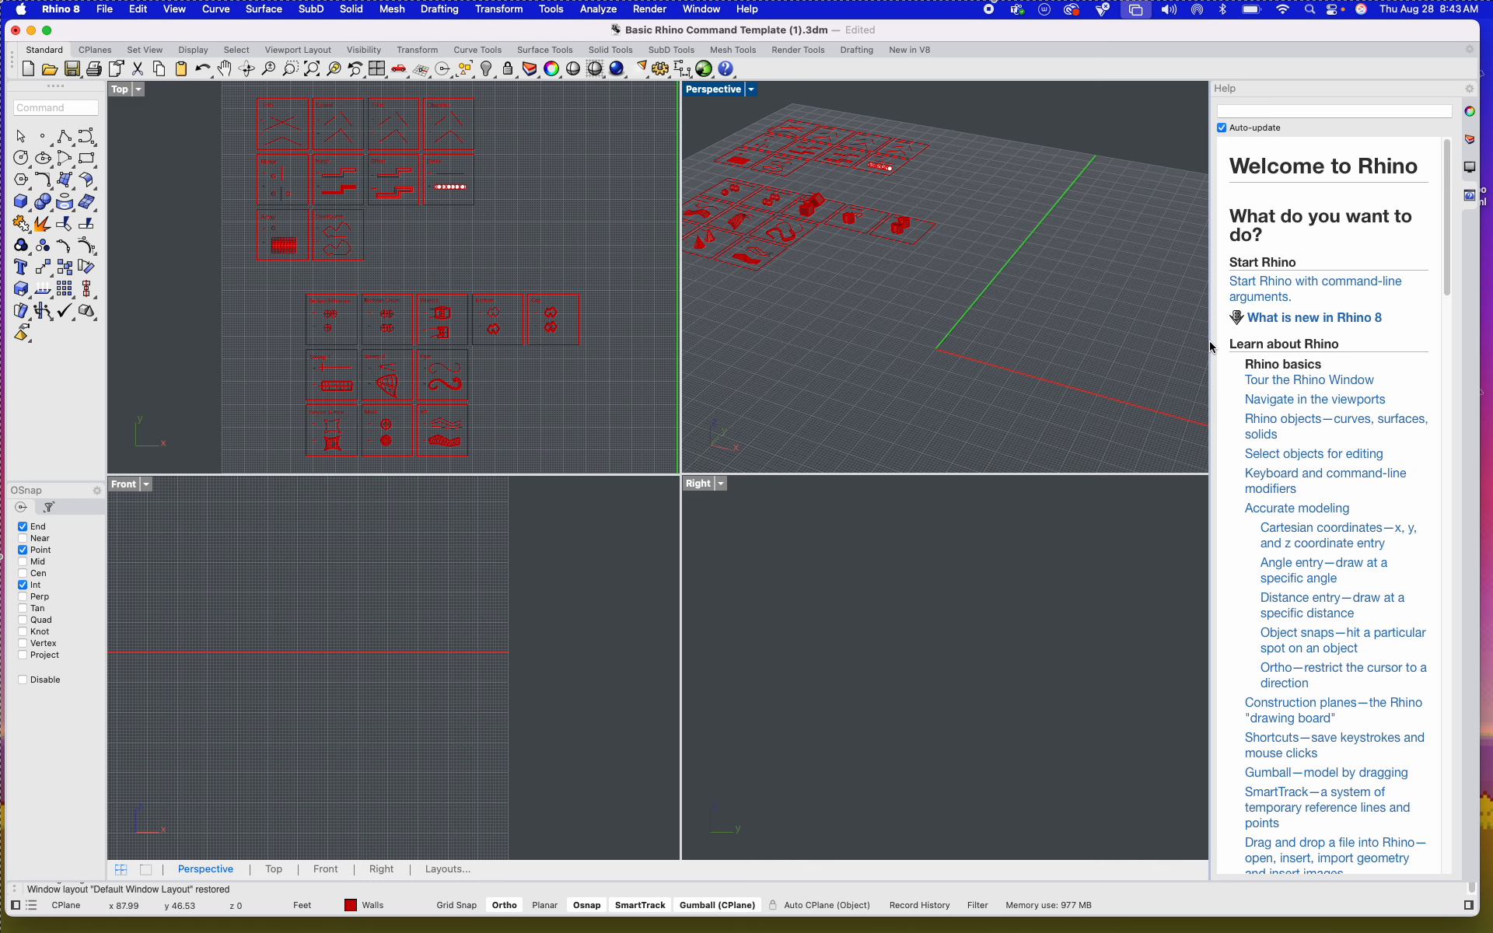
{"action": "left_click_drag", "start_coordinate": [1210, 347], "coordinate": [1174, 347]}
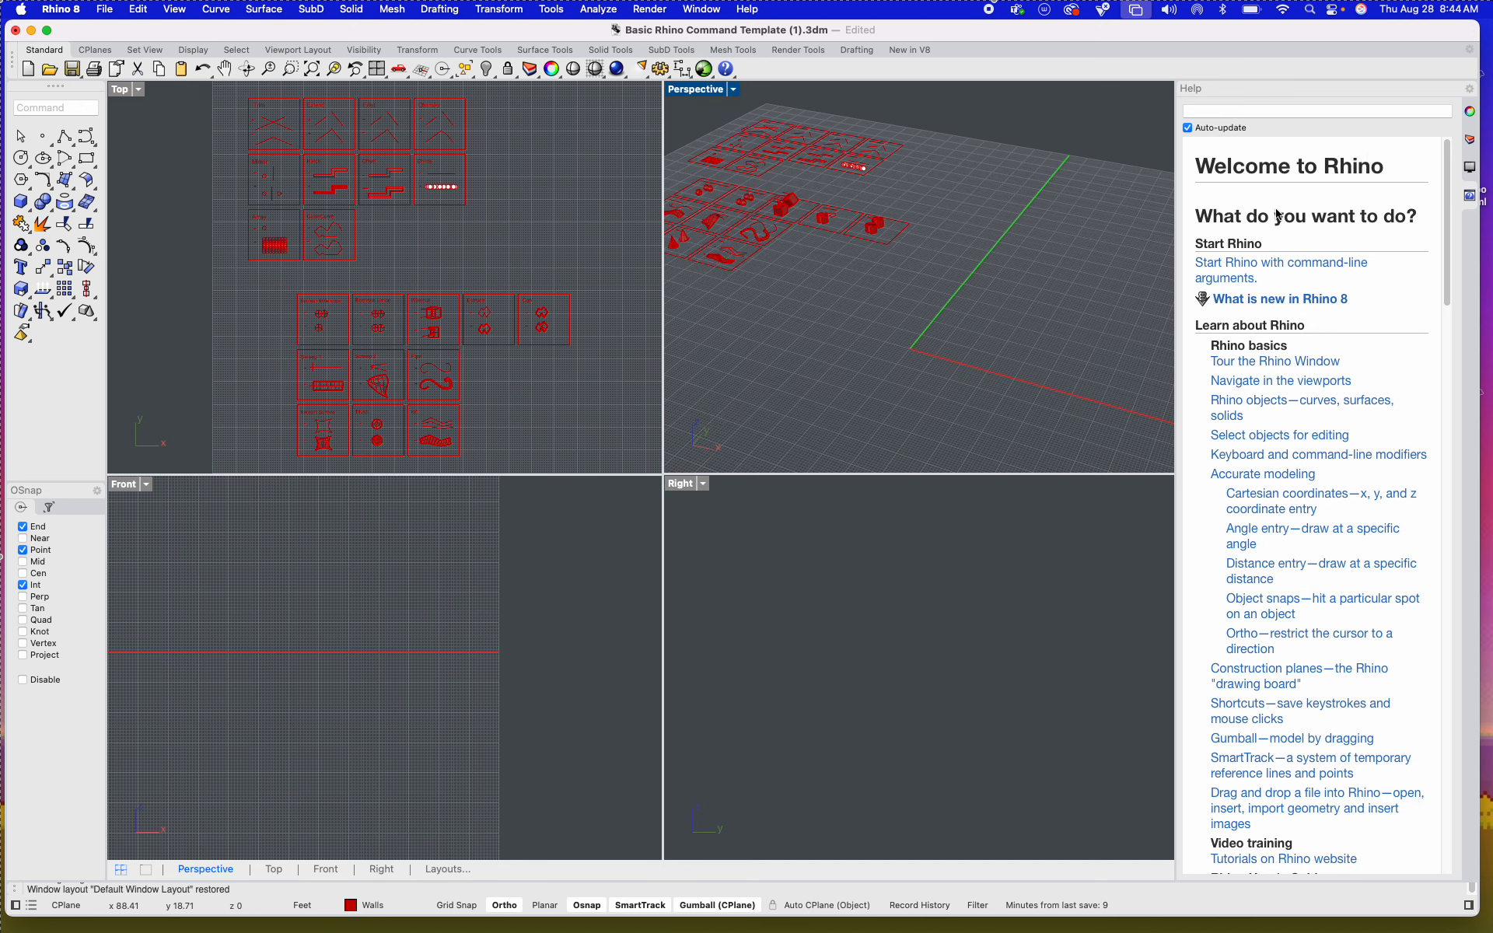
Step: Maximize the Top viewport, bring the full grid with all tiles into view, and restore the four-viewport layout
{"action": "left_click", "coordinate": [192, 119]}
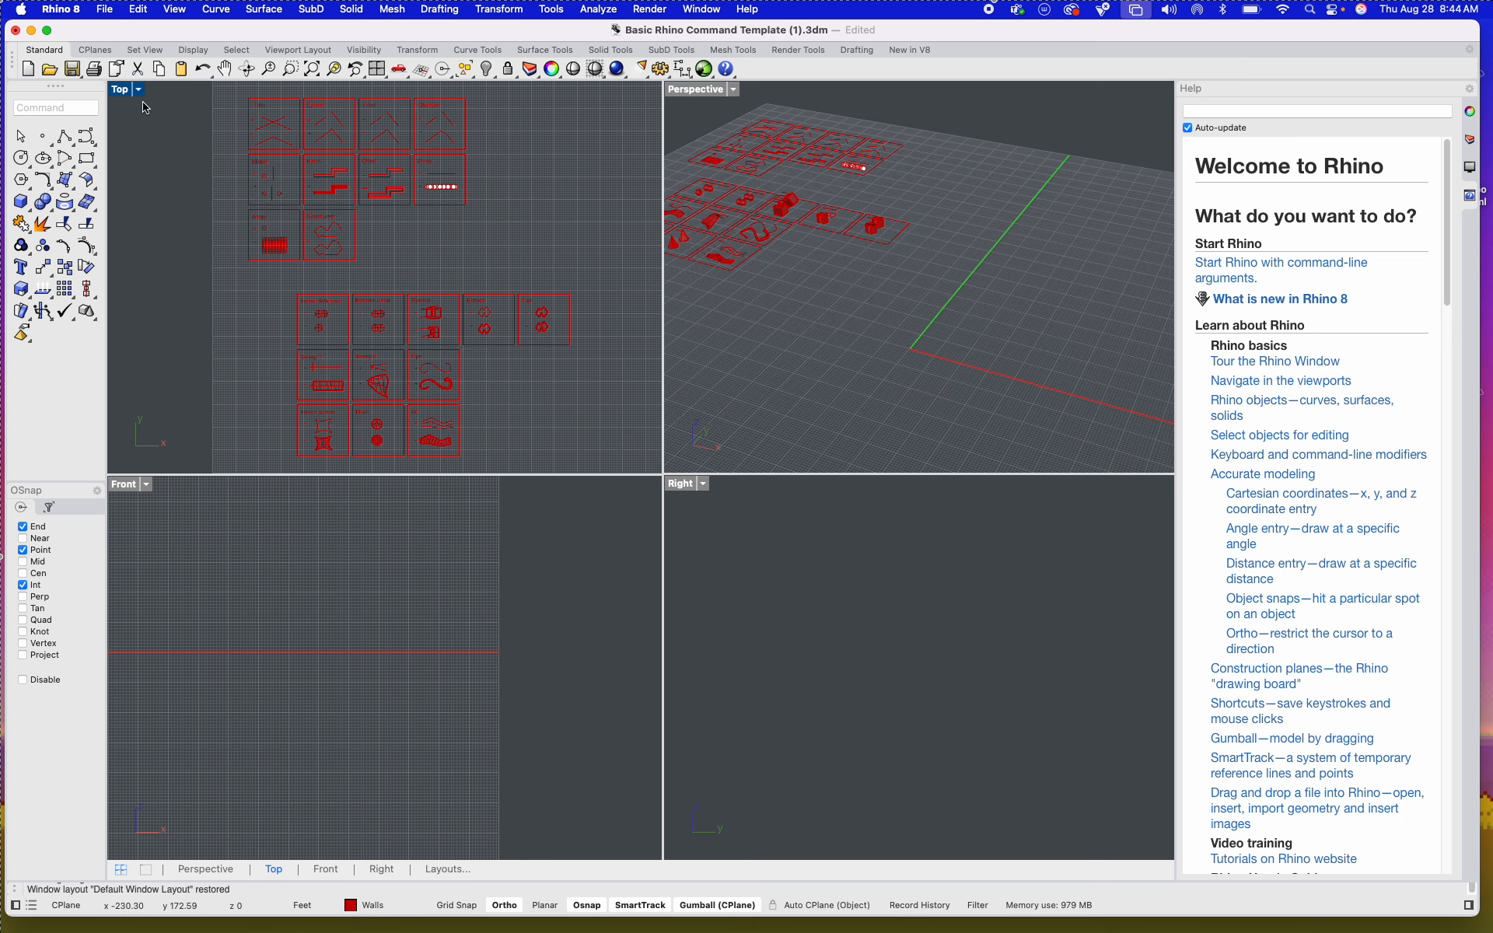
{"action": "double_click", "coordinate": [121, 89]}
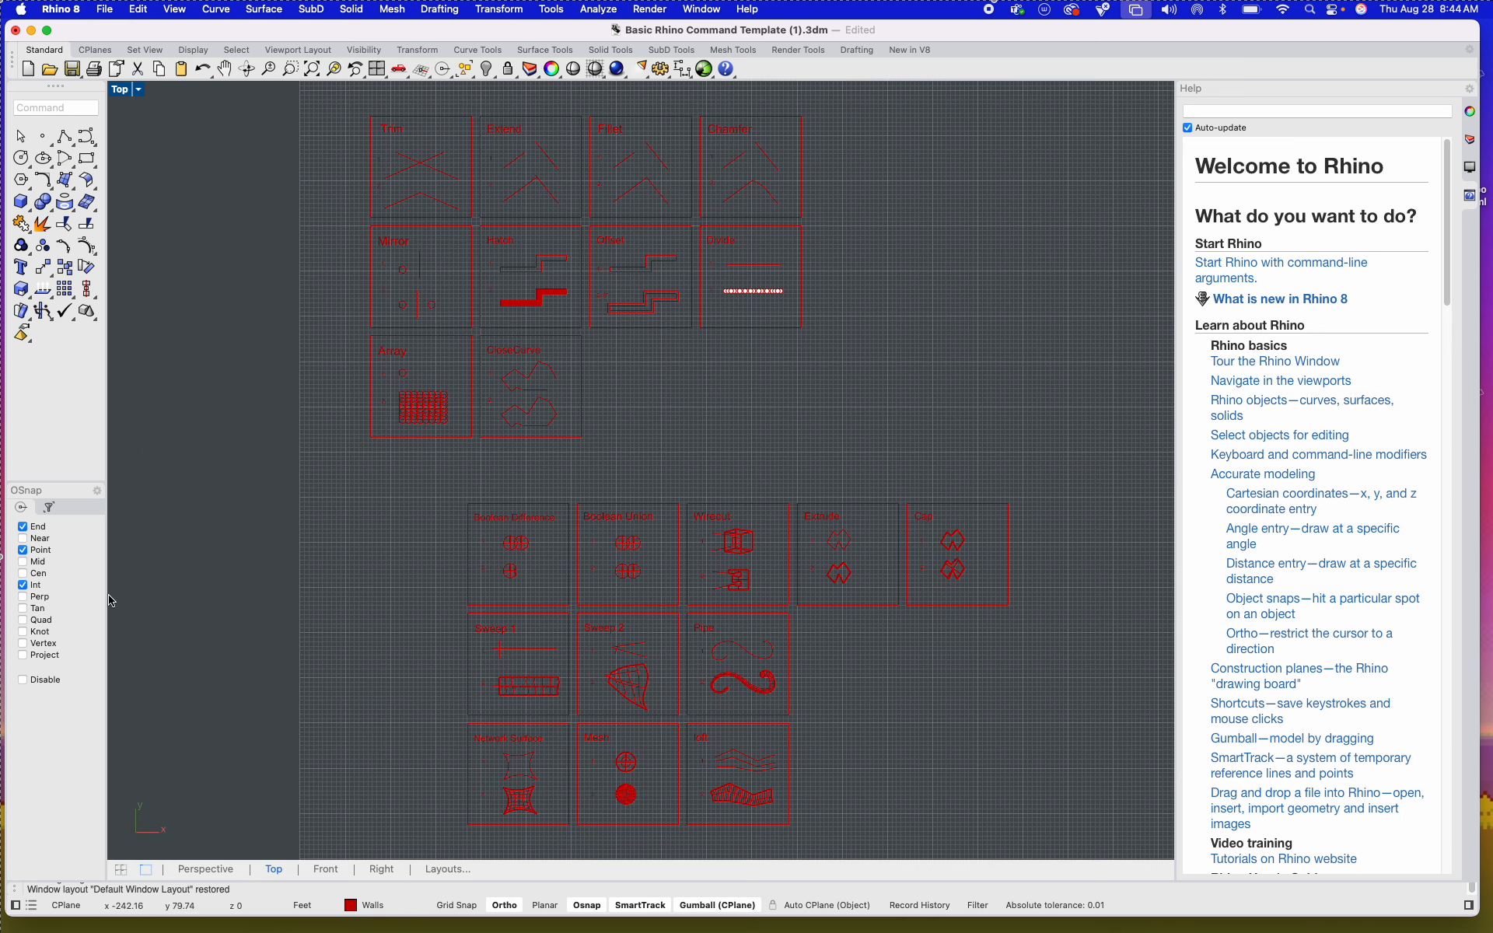
{"action": "scroll", "coordinate": [179, 595], "scroll_direction": "down", "scroll_amount": 5}
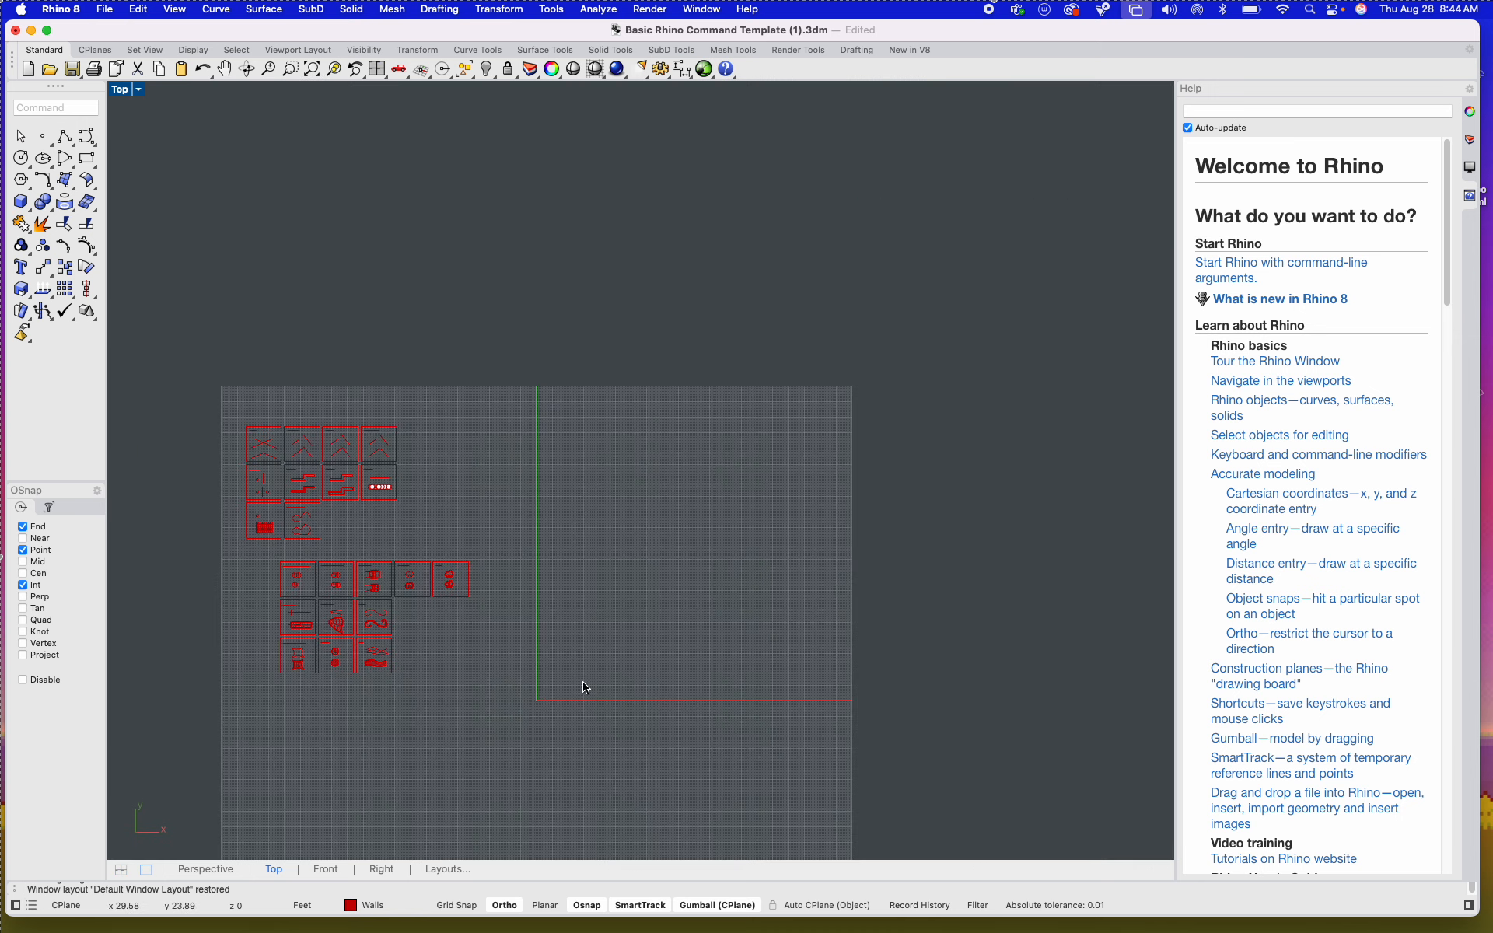
{"action": "right_click_drag", "start_coordinate": [583, 686], "coordinate": [683, 437]}
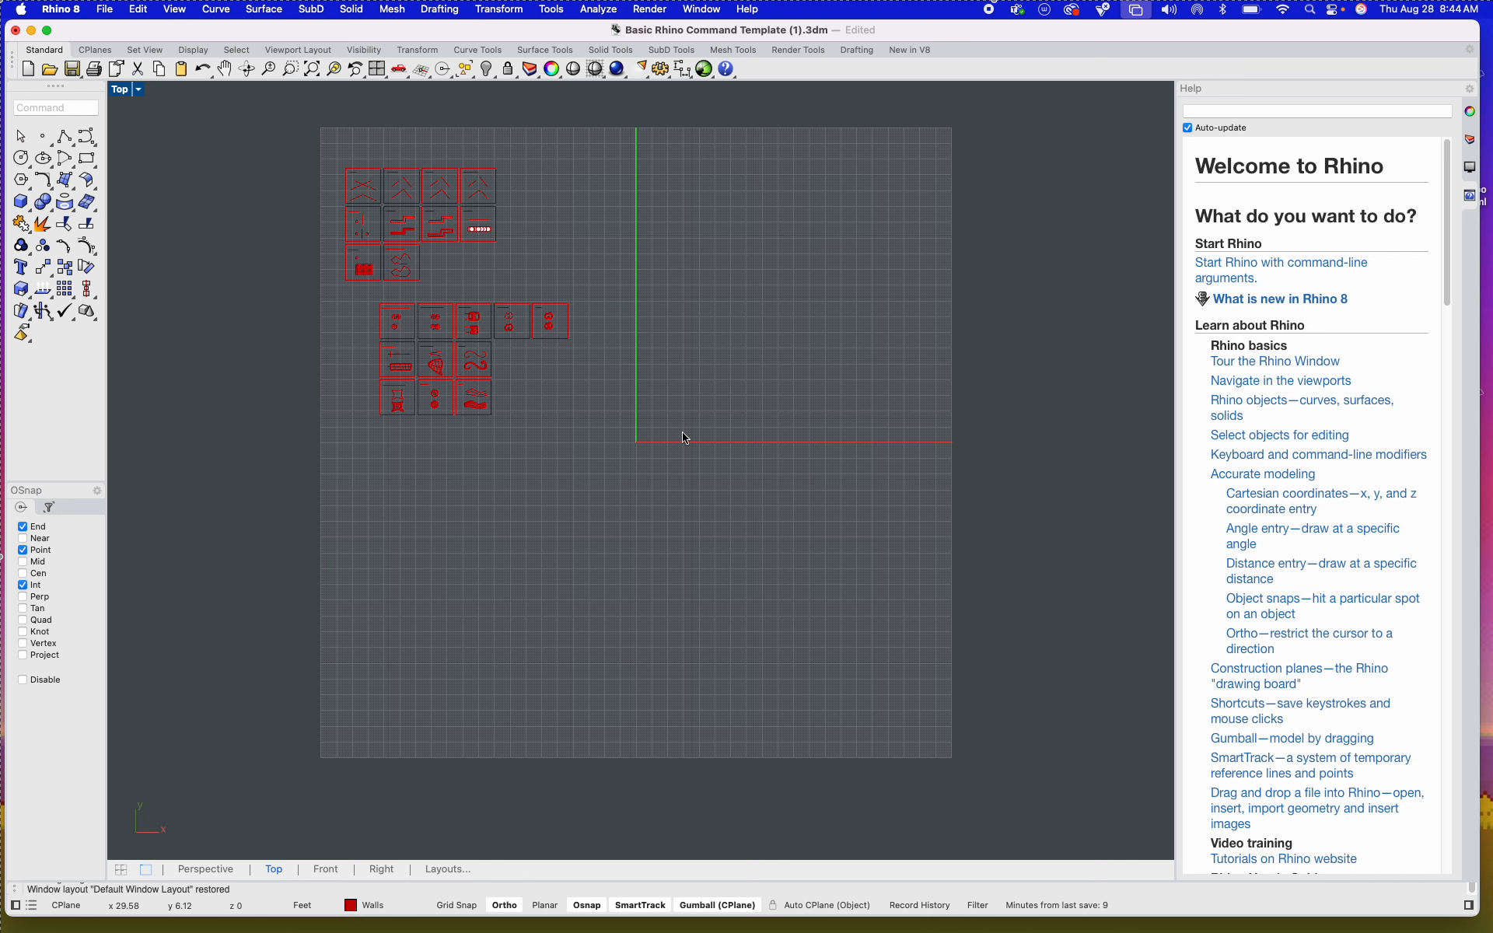
{"action": "double_click", "coordinate": [121, 90]}
Step: Maximize the Perspective viewport, view the tiles from another angle, and return to the four-viewport layout
{"action": "double_click", "coordinate": [699, 91]}
{"action": "right_click_drag", "start_coordinate": [511, 421], "coordinate": [733, 423], "text": "shift"}
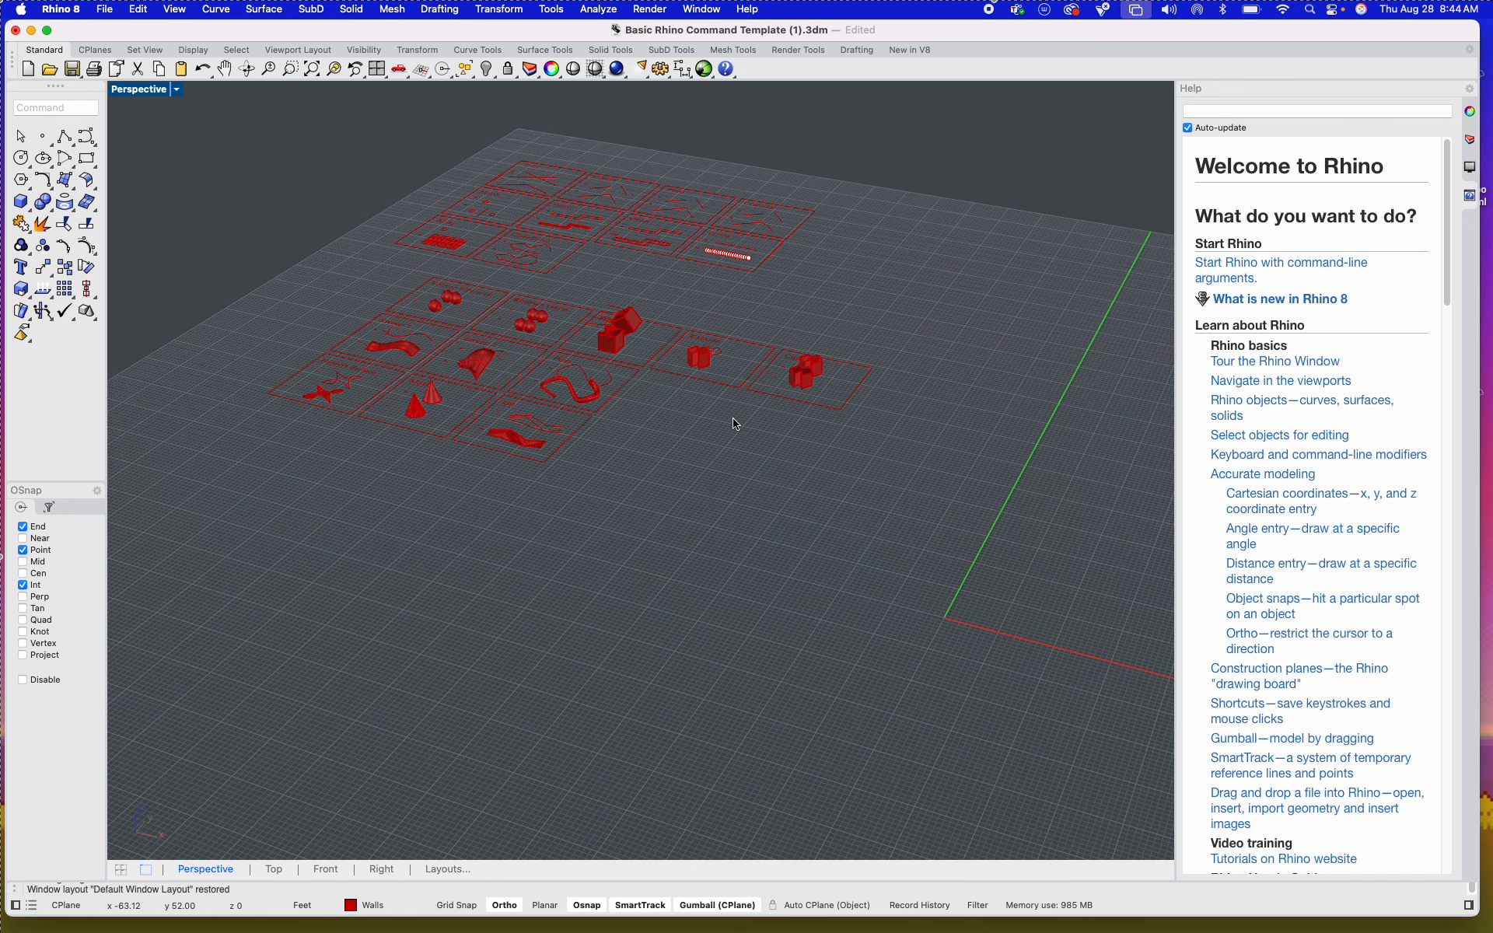
{"action": "double_click", "coordinate": [153, 93]}
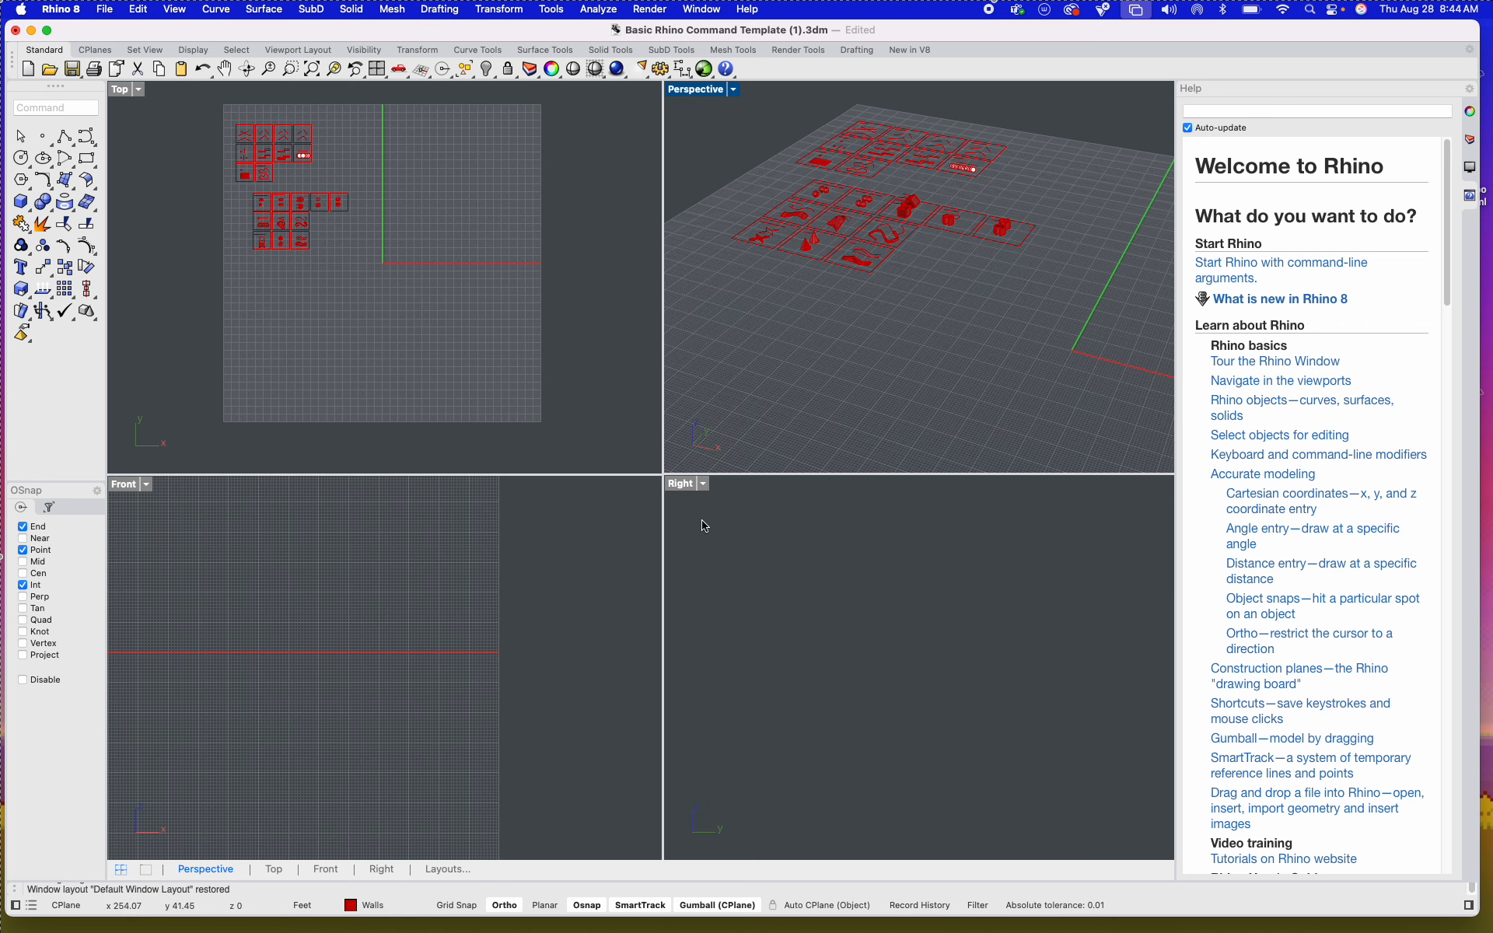
Step: View the tiles in the Right and Perspective viewports, then enlarge them in a maximized Top viewport and return to four viewports
{"action": "mouse_move", "coordinate": [719, 655]}
{"action": "right_mouse_down", "text": "shift"}
{"action": "mouse_move", "coordinate": [771, 645]}
{"action": "mouse_move", "coordinate": [739, 660]}
{"action": "right_mouse_up", "text": "shift"}
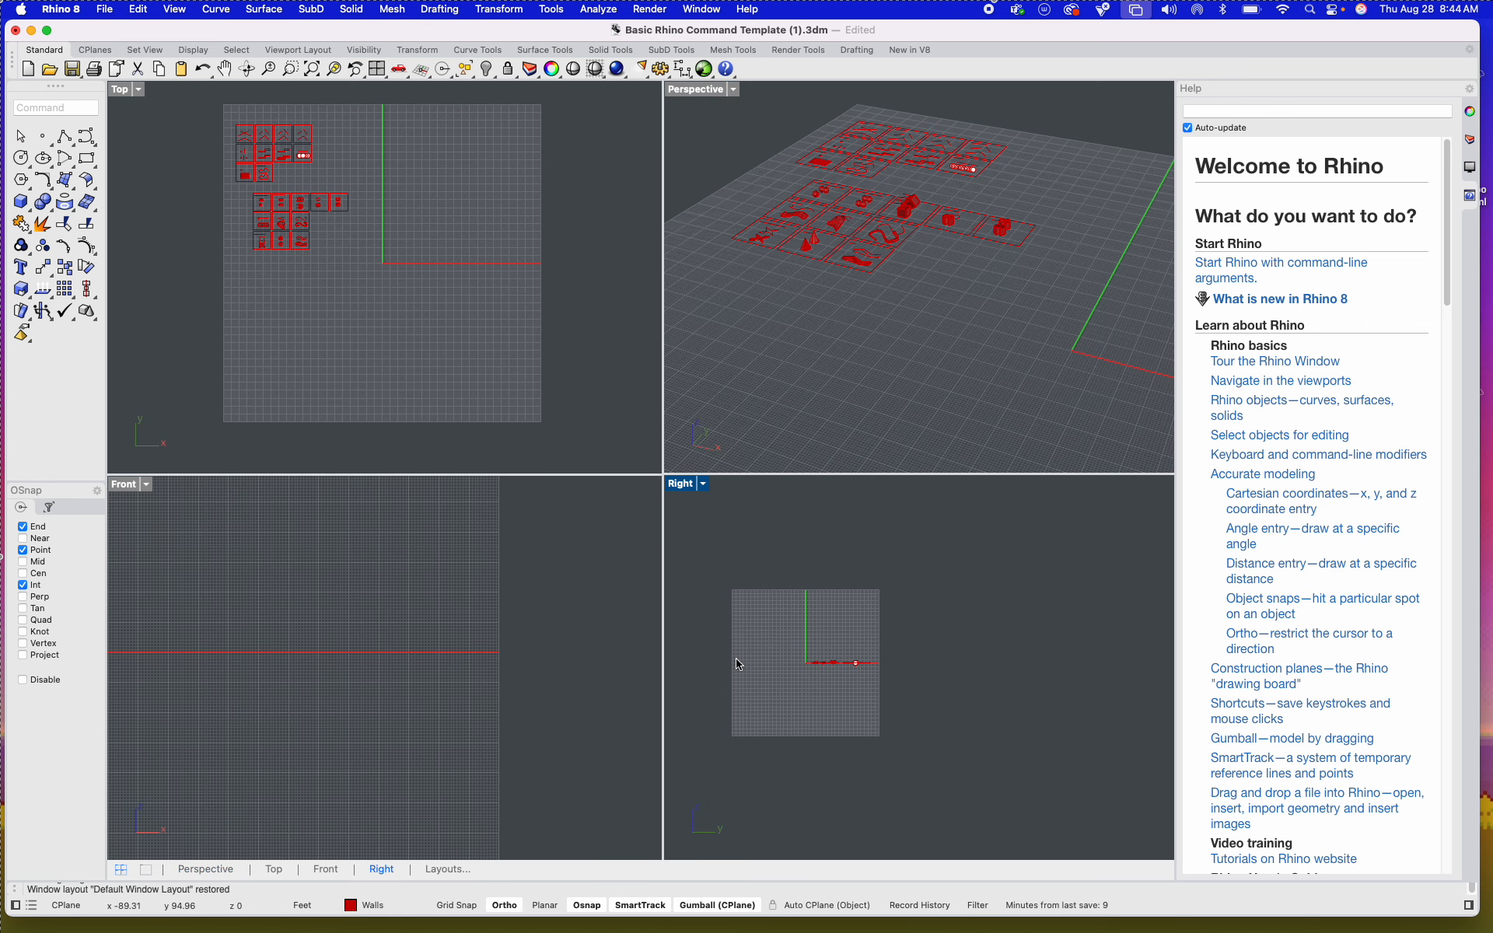
{"action": "right_click_drag", "start_coordinate": [889, 265], "coordinate": [684, 292]}
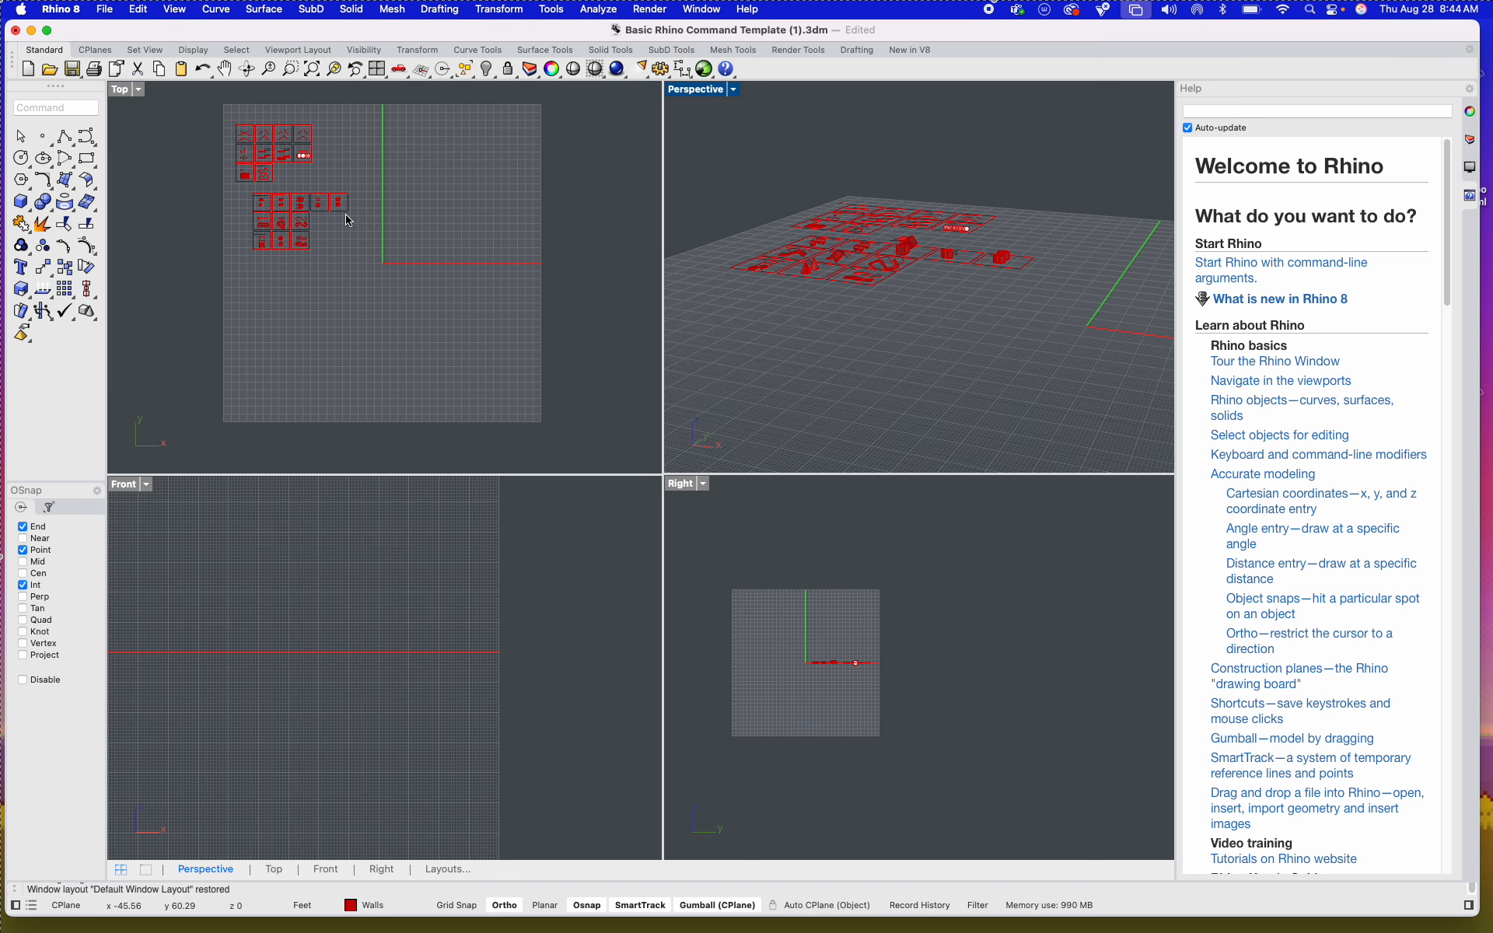
{"action": "double_click", "coordinate": [120, 89]}
{"action": "scroll", "coordinate": [339, 145], "scroll_direction": "up", "scroll_amount": 5}
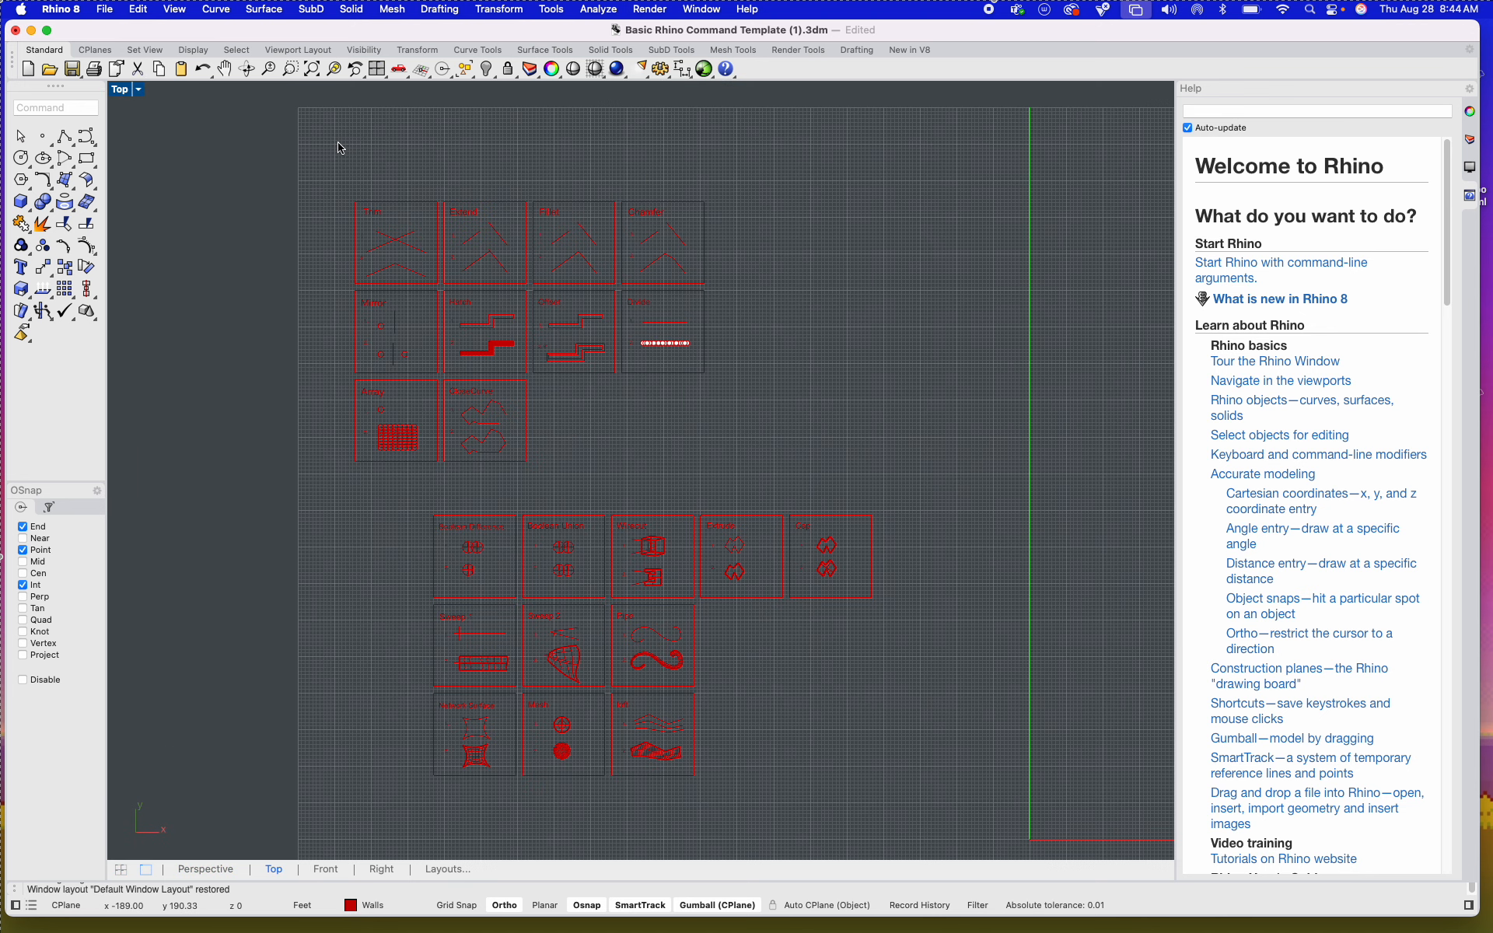
{"action": "double_click", "coordinate": [126, 92]}
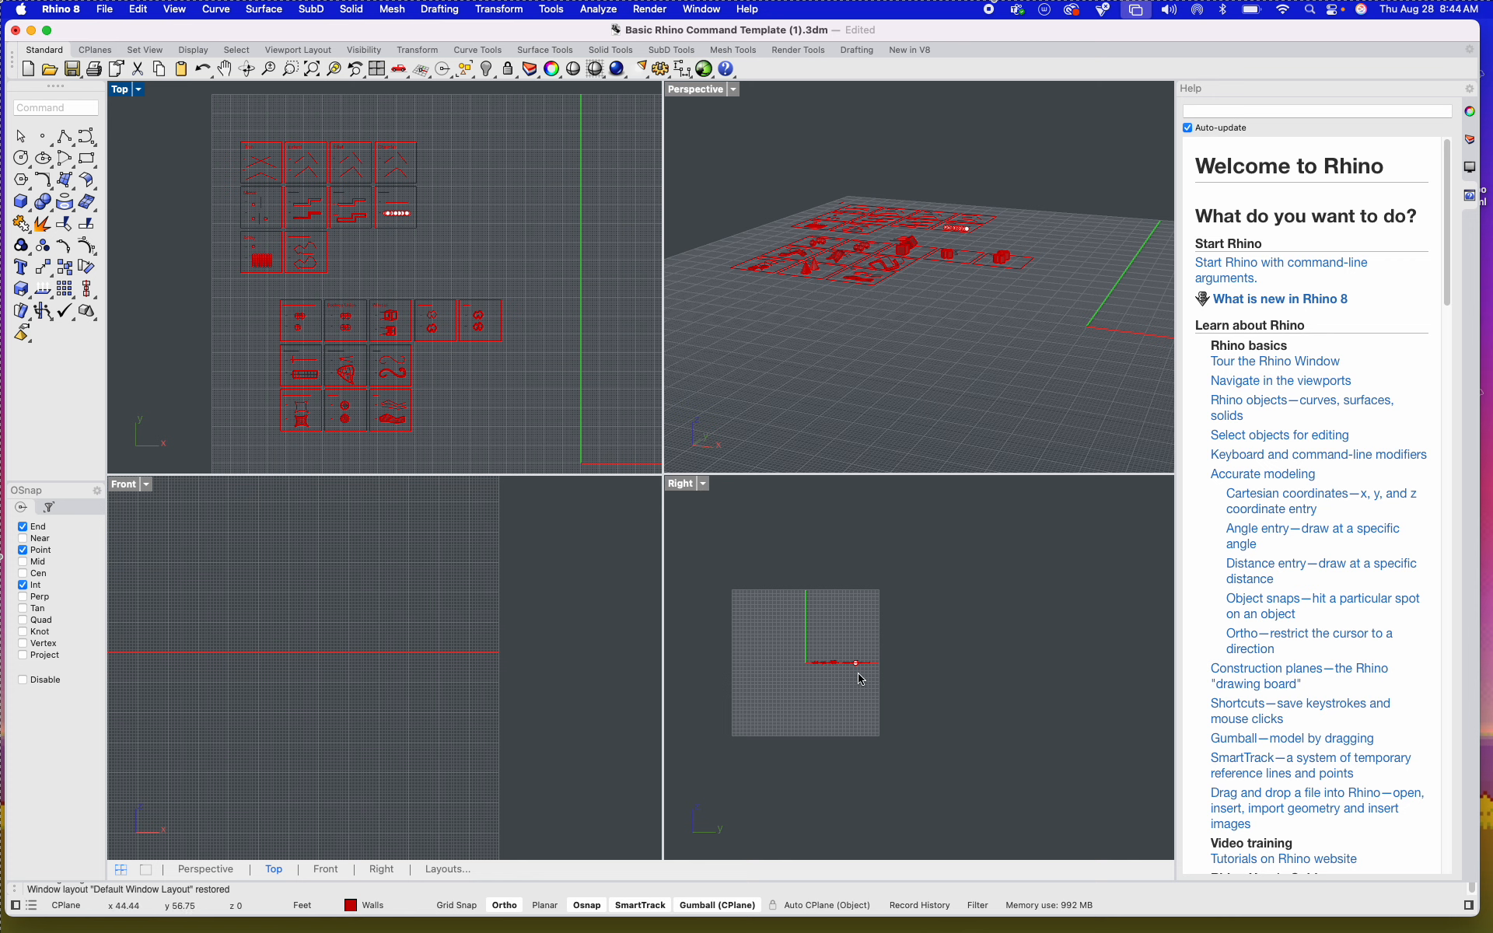
Step: Frame the tiles and grid origin in the Front, Right and Perspective viewports to compare the elevations with the 3D view
{"action": "right_click_drag", "start_coordinate": [787, 640], "coordinate": [905, 617]}
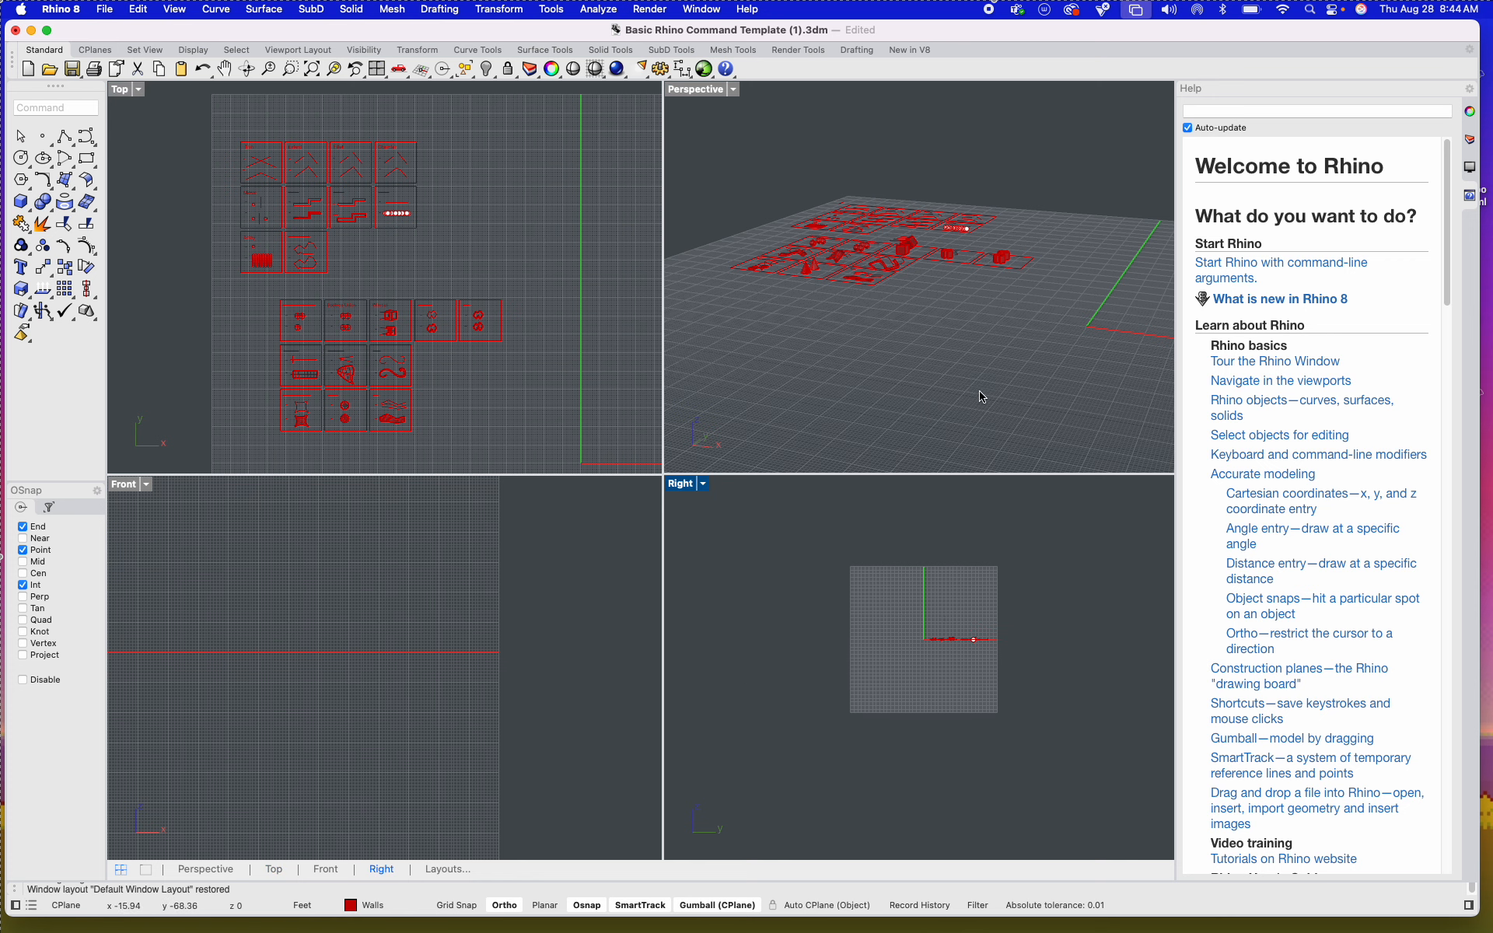
{"action": "scroll", "coordinate": [984, 398], "scroll_direction": "down", "scroll_amount": 3}
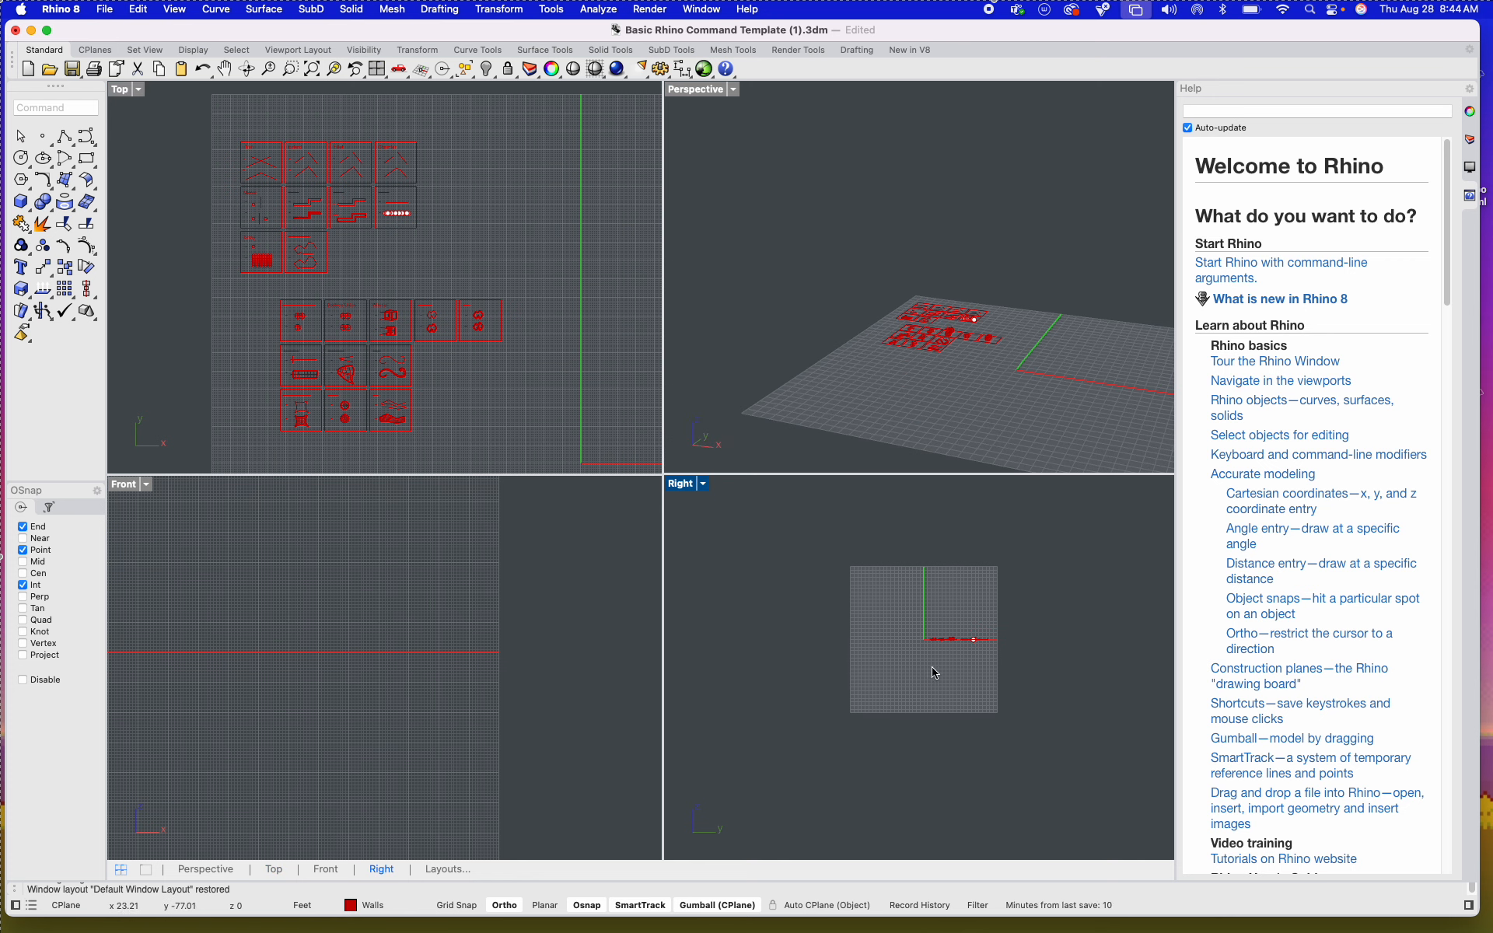
{"action": "scroll", "coordinate": [486, 661], "scroll_direction": "down", "scroll_amount": 3}
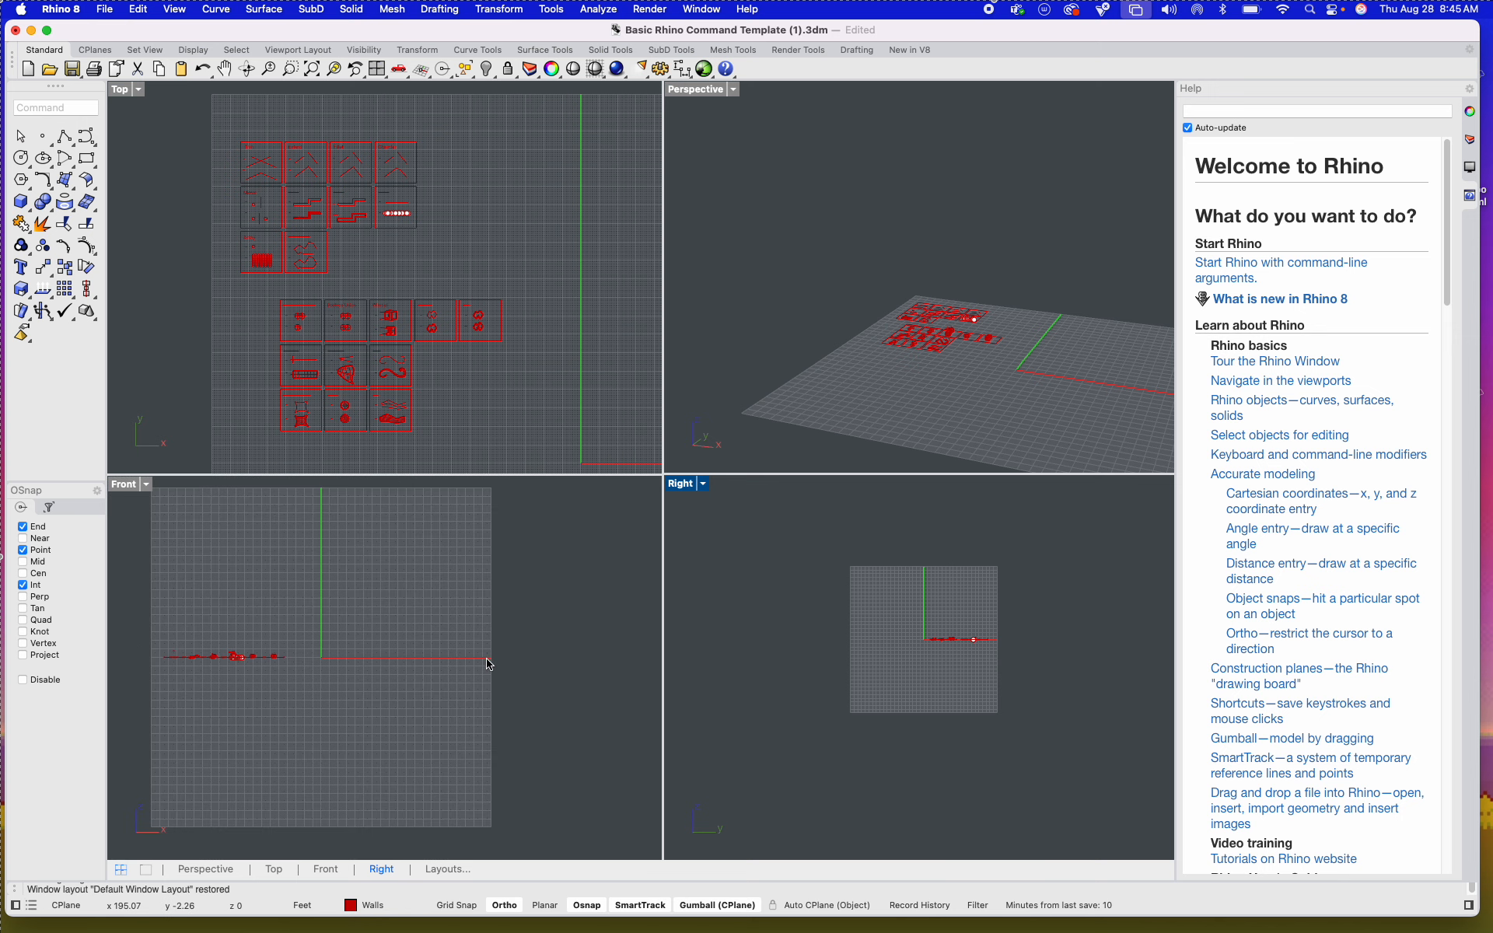
{"action": "right_click_drag", "start_coordinate": [835, 386], "coordinate": [693, 360], "text": "shift"}
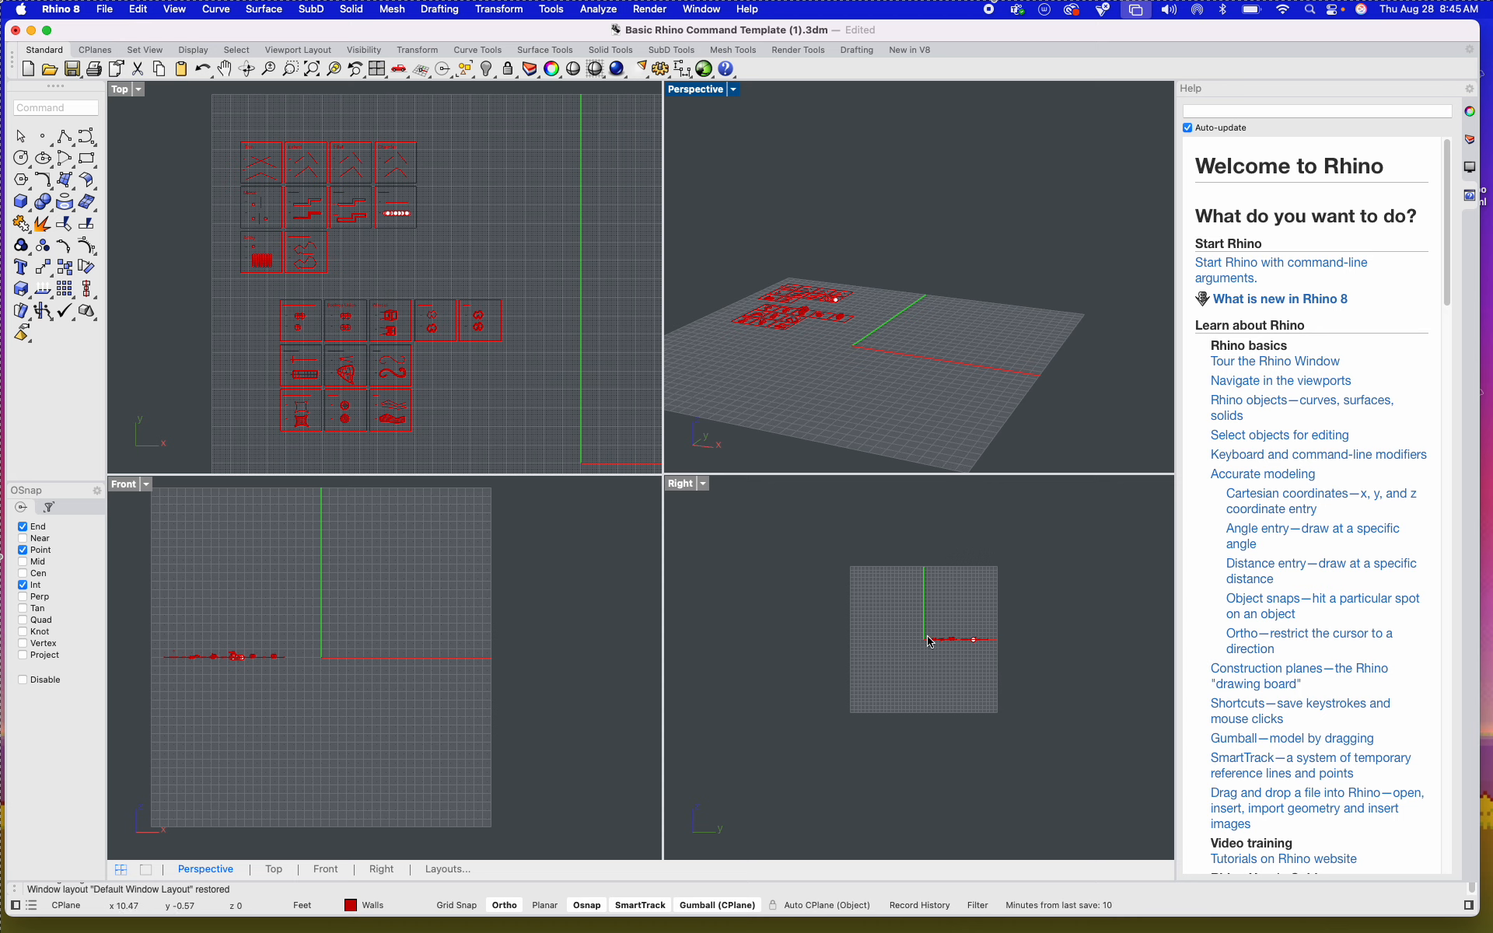
{"action": "scroll", "coordinate": [1005, 642], "scroll_direction": "up", "scroll_amount": 5}
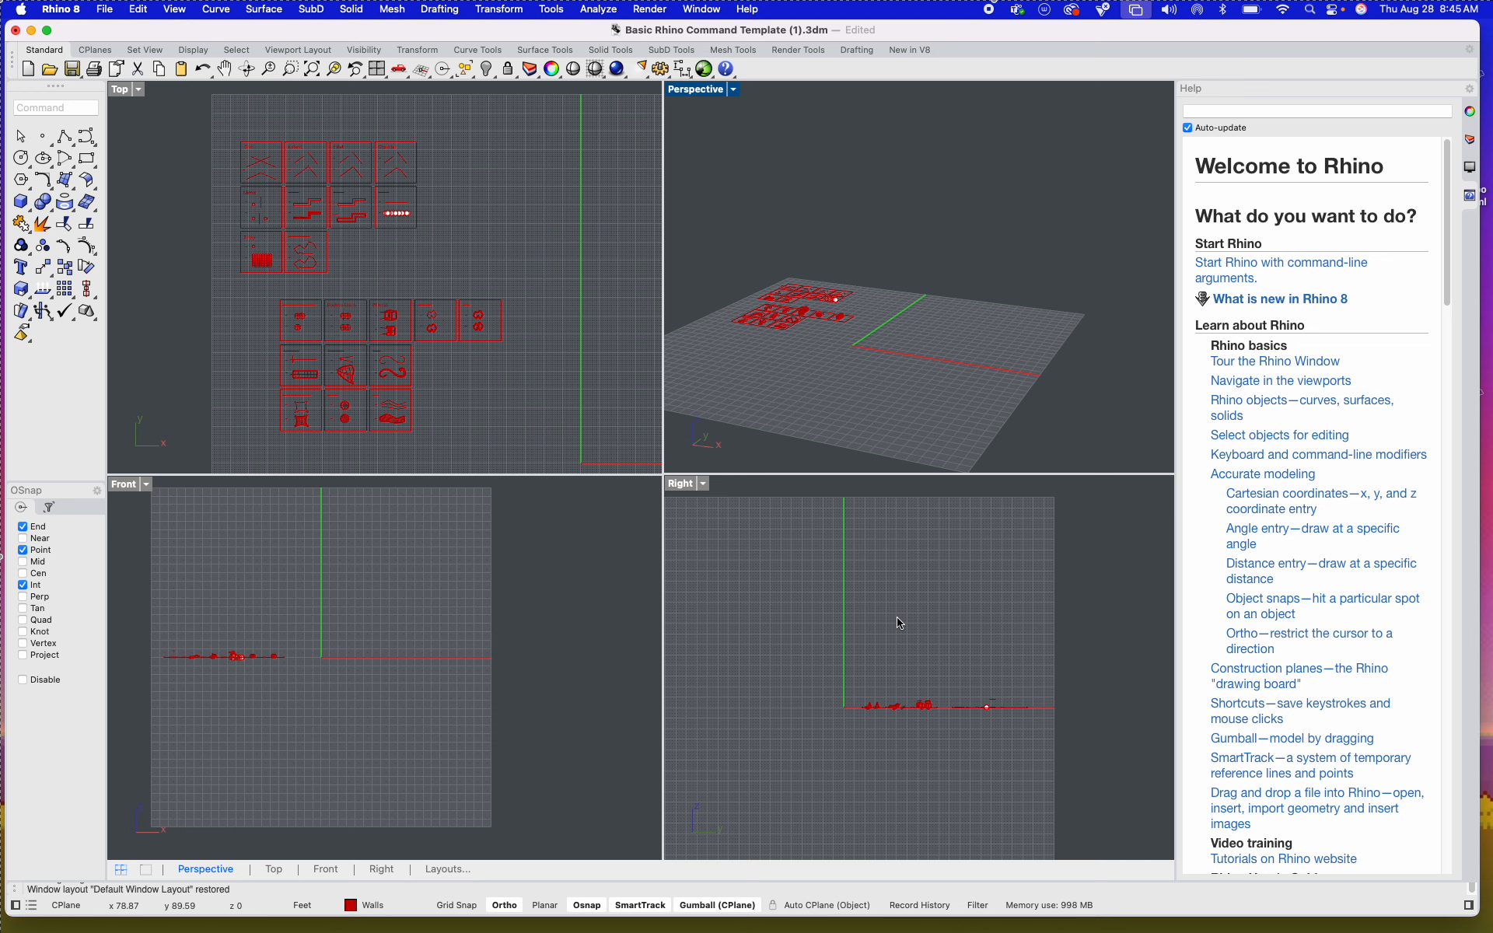
{"action": "left_click", "coordinate": [703, 484]}
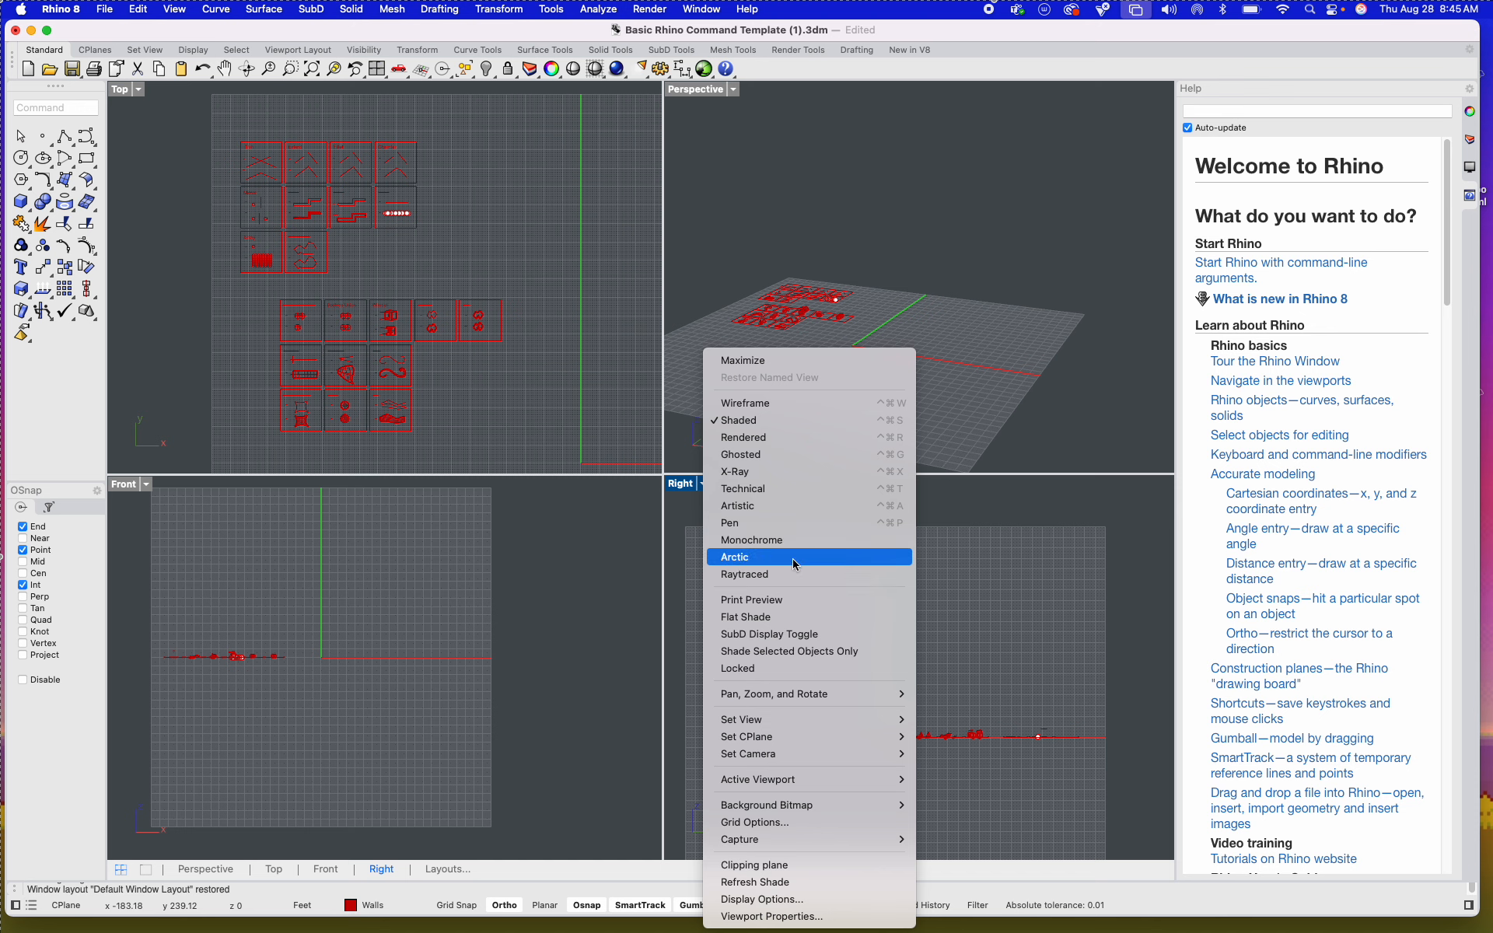
{"action": "left_click", "coordinate": [774, 278]}
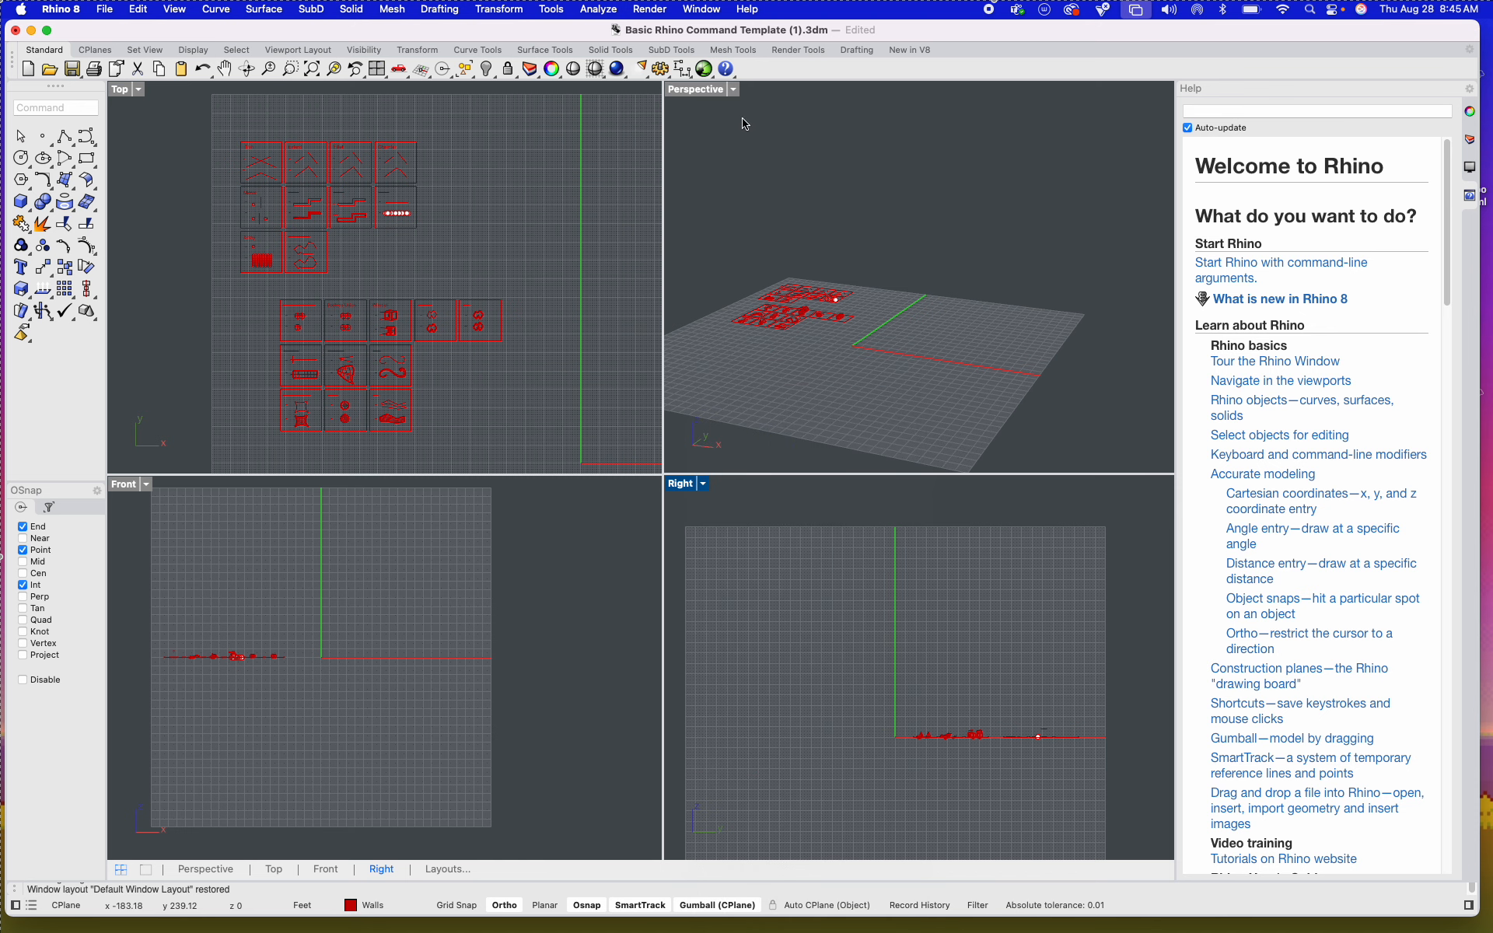
{"action": "left_click", "coordinate": [733, 89]}
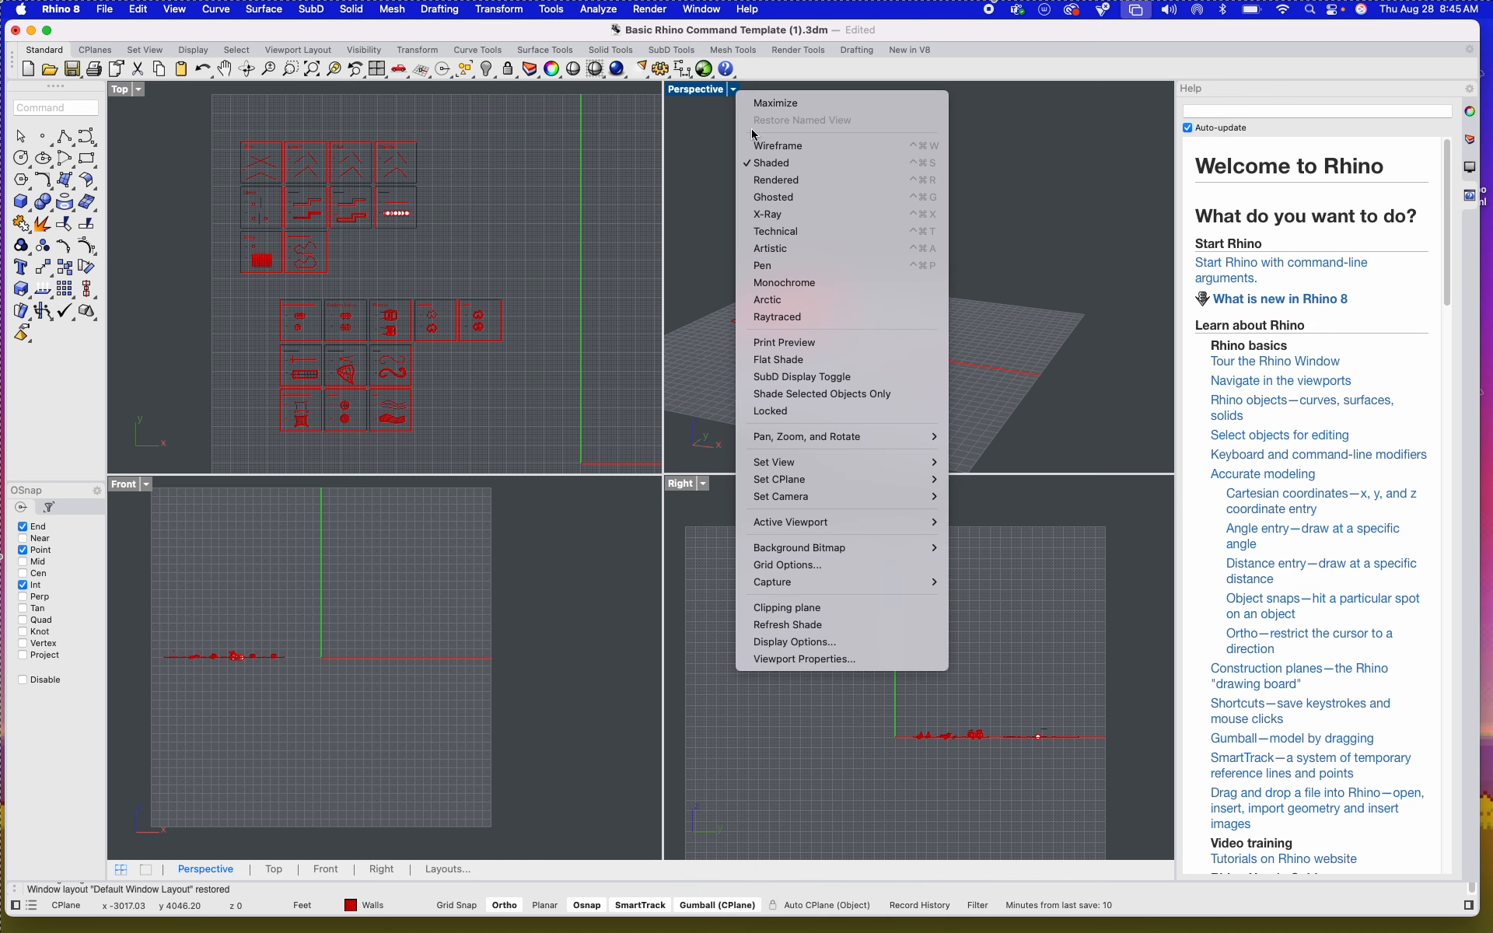
{"action": "left_click", "coordinate": [767, 568]}
Step: Change the Right viewport to the Perspective view and inspect the tiles against its vertical grid
{"action": "left_click", "coordinate": [705, 485]}
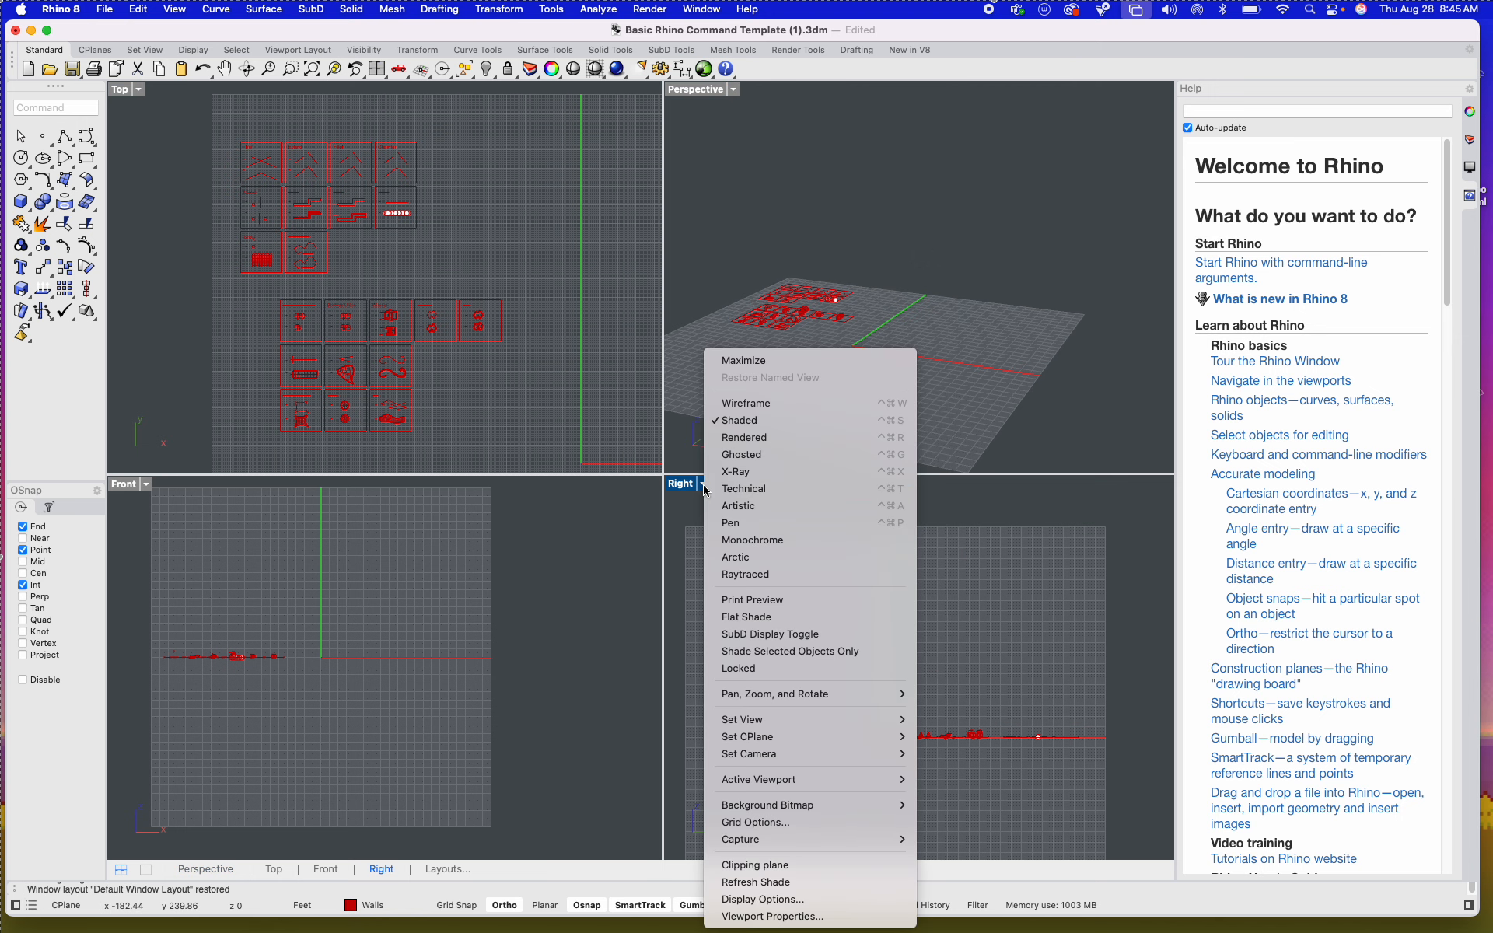
{"action": "mouse_move", "coordinate": [754, 723]}
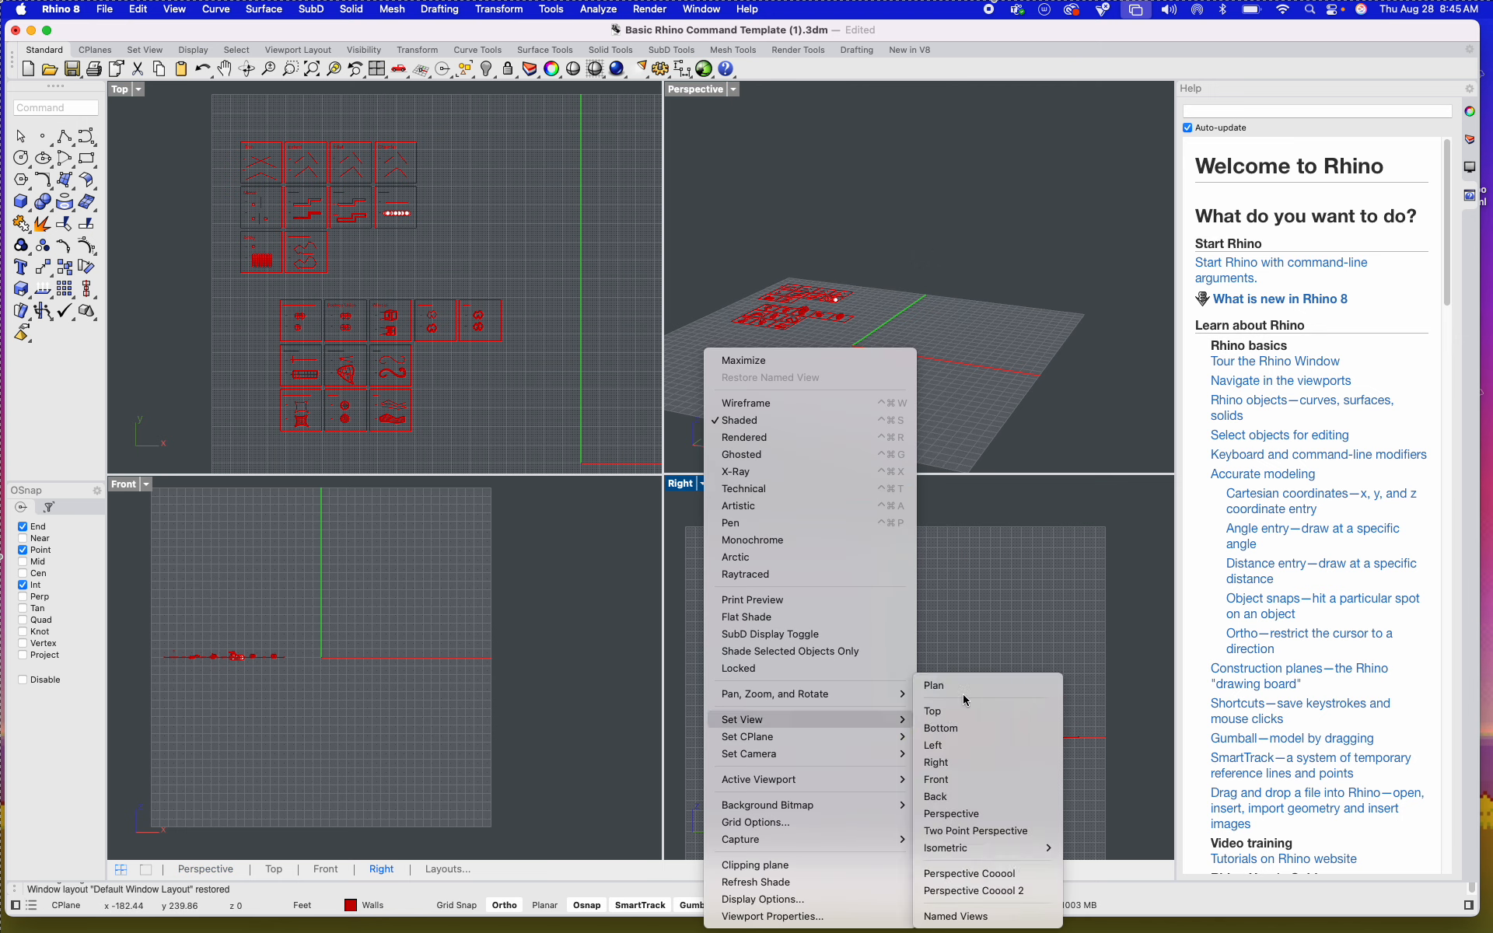
{"action": "left_click", "coordinate": [968, 813]}
{"action": "right_click_drag", "start_coordinate": [920, 673], "coordinate": [932, 597]}
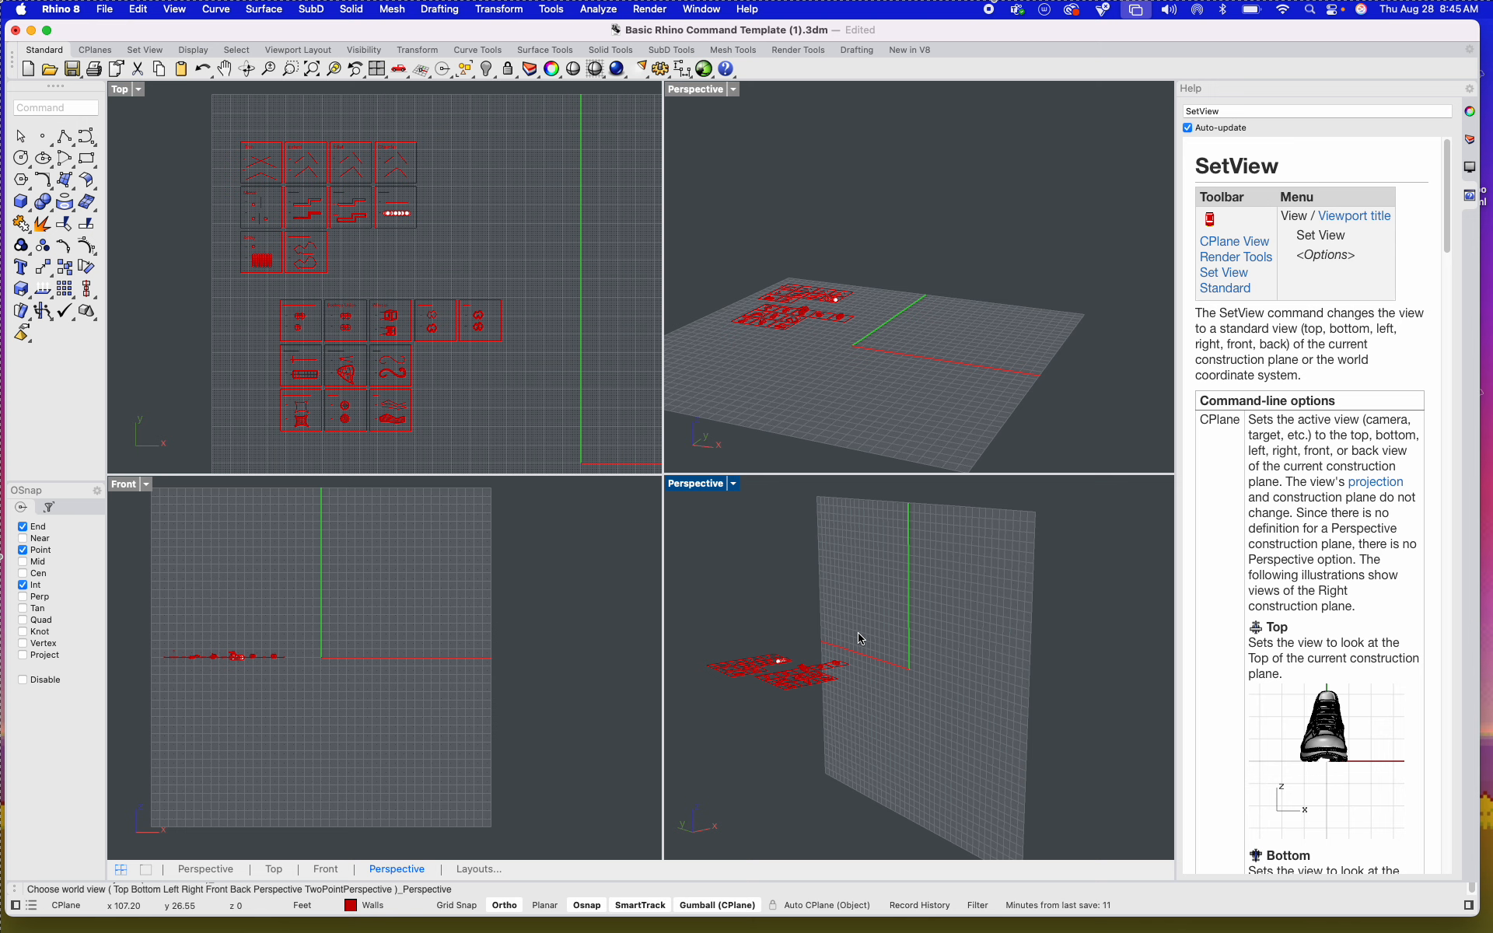
{"action": "scroll", "coordinate": [889, 689], "scroll_direction": "up", "scroll_amount": 5}
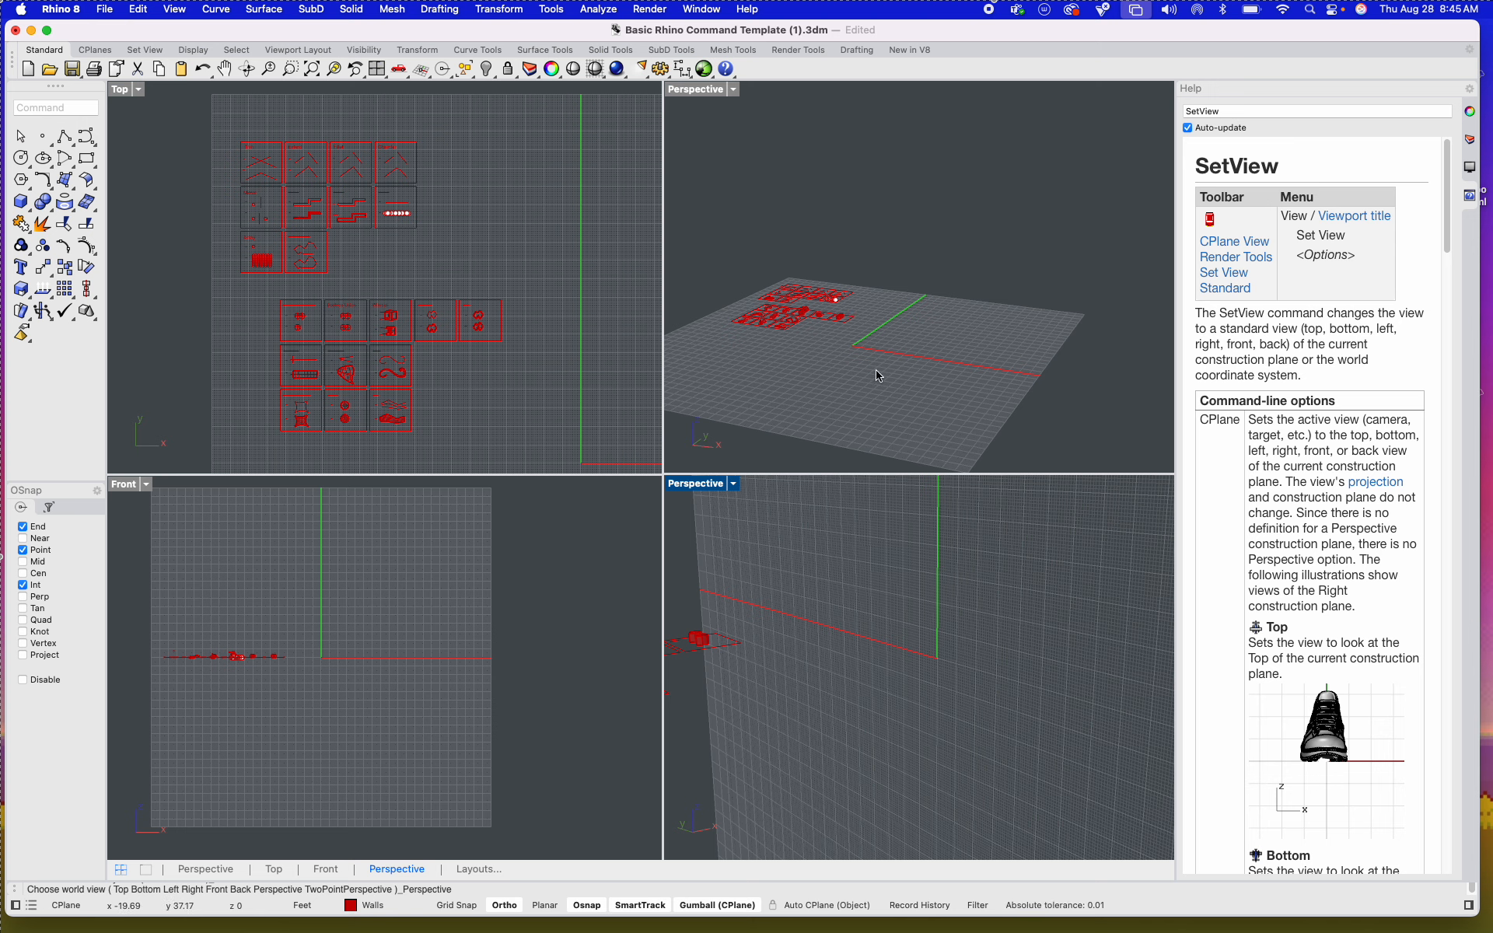
{"action": "scroll", "coordinate": [930, 602], "scroll_direction": "down", "scroll_amount": 5}
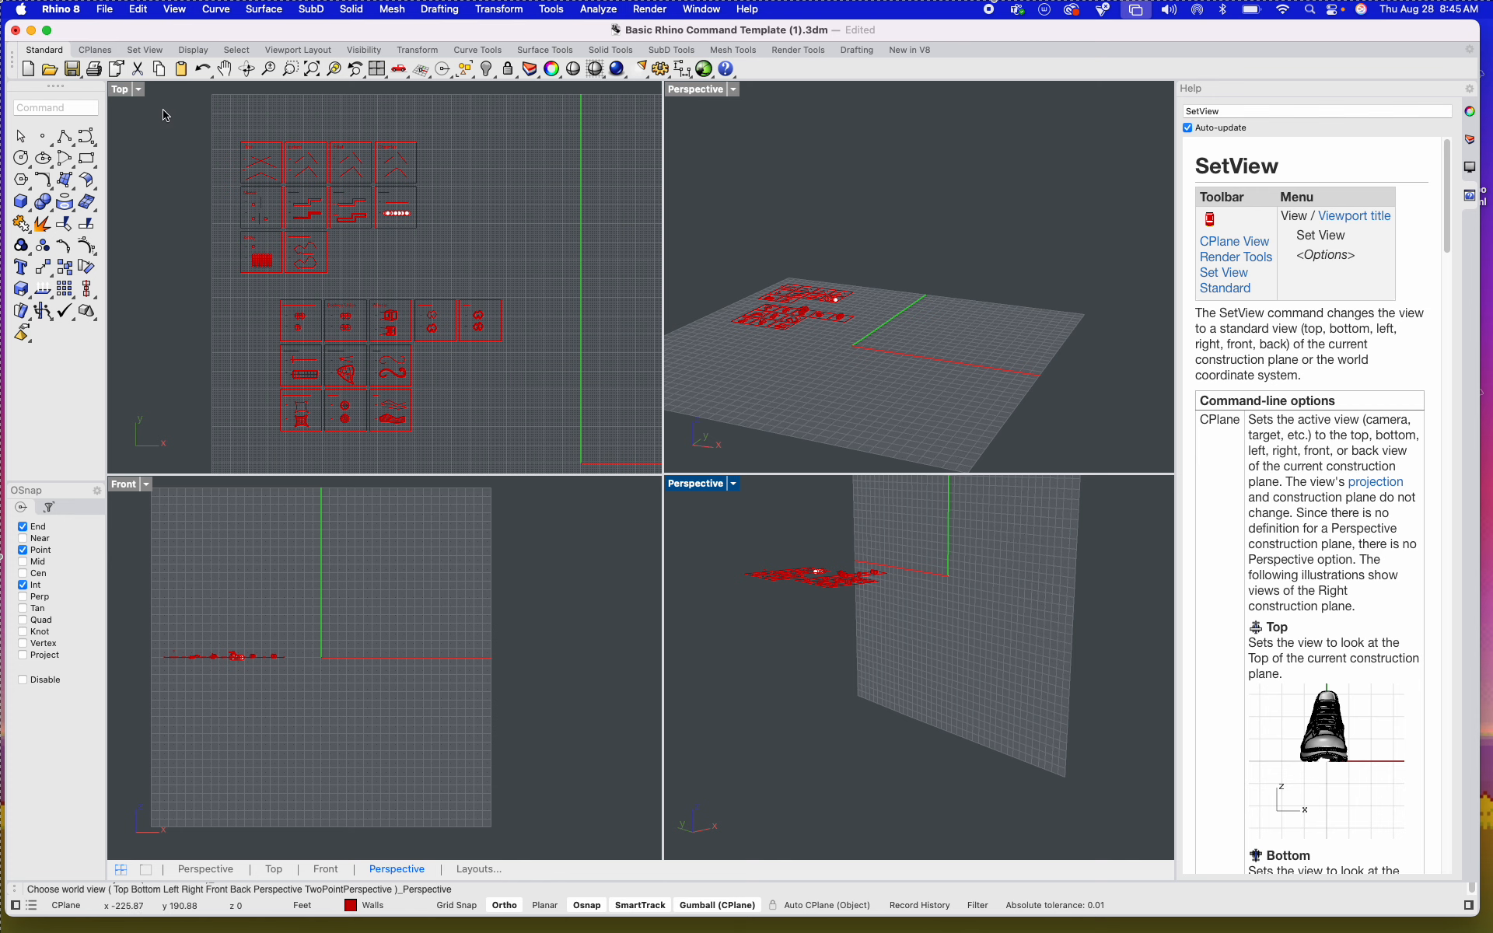
Step: Maximize the Top viewport to show all the command tiles
{"action": "left_click", "coordinate": [130, 103]}
{"action": "double_click", "coordinate": [128, 89]}
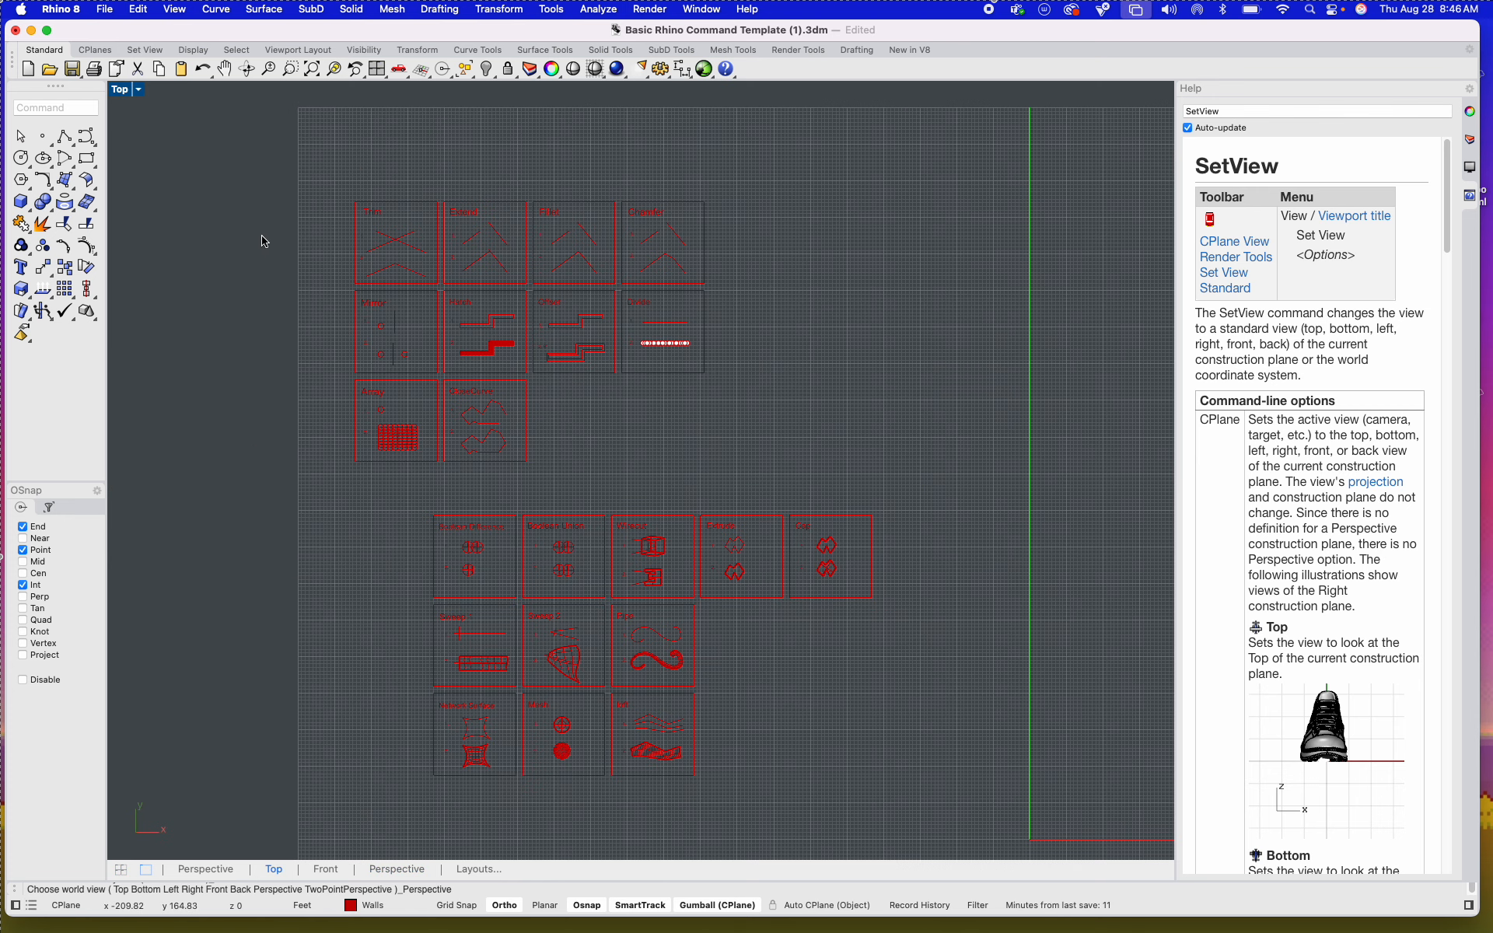
Step: Select the lower group of 3D command tiles and move it left and further down, away from the upper 2D tiles
{"action": "scroll", "coordinate": [466, 427], "scroll_direction": "up", "scroll_amount": 5}
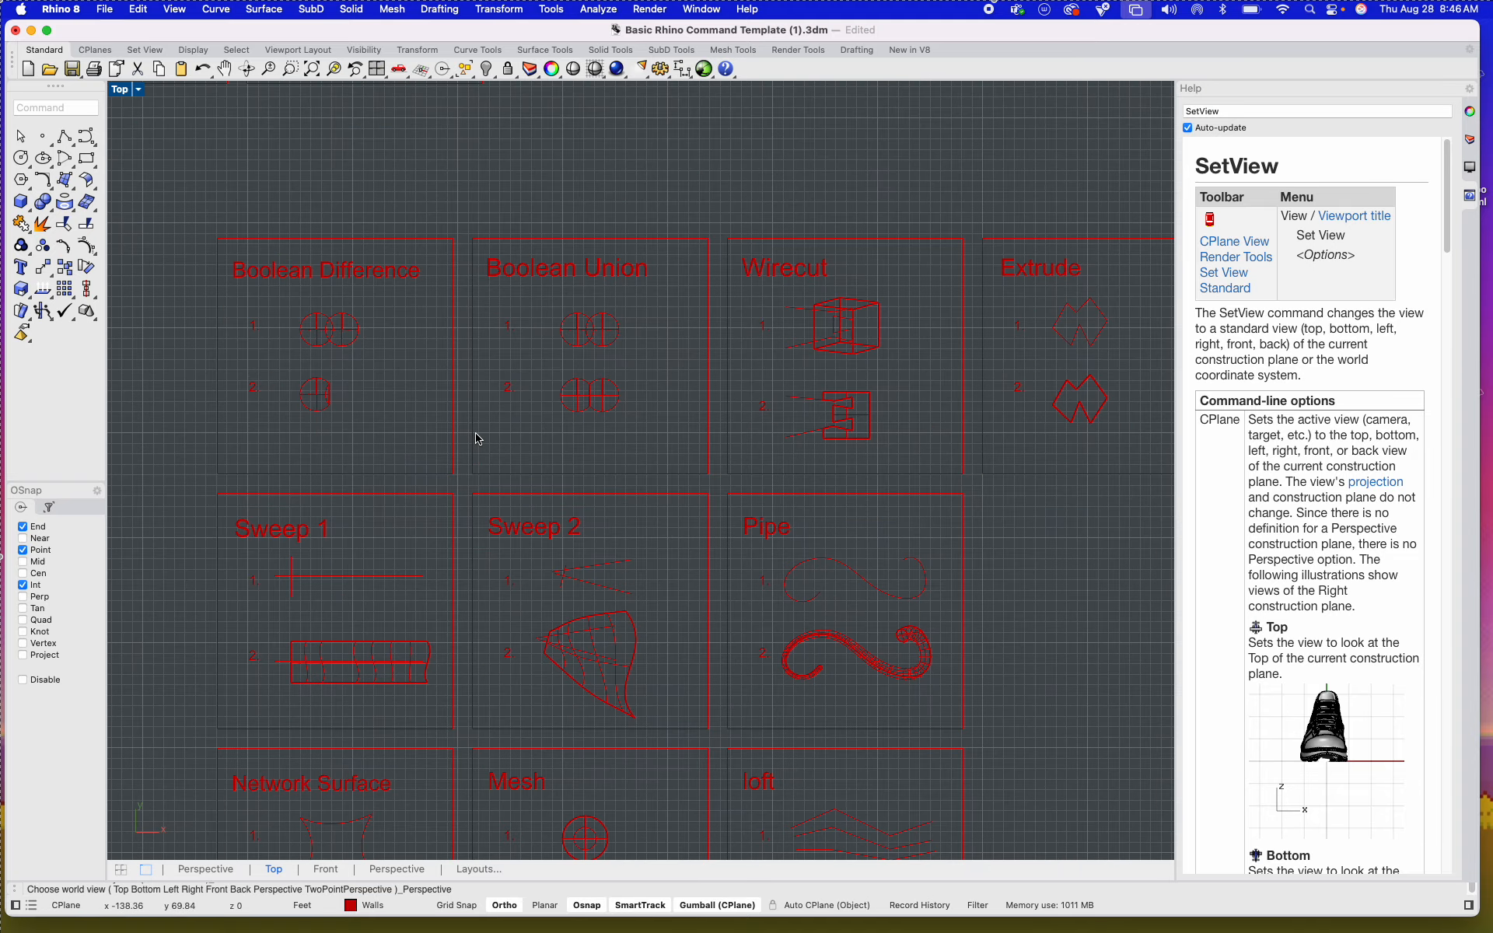
{"action": "scroll", "coordinate": [477, 439], "scroll_direction": "down", "scroll_amount": 5}
{"action": "left_click_drag", "start_coordinate": [894, 661], "coordinate": [366, 356]}
{"action": "left_click_drag", "start_coordinate": [656, 495], "coordinate": [562, 507]}
{"action": "left_click_drag", "start_coordinate": [513, 441], "coordinate": [513, 640]}
{"action": "left_click", "coordinate": [548, 472]}
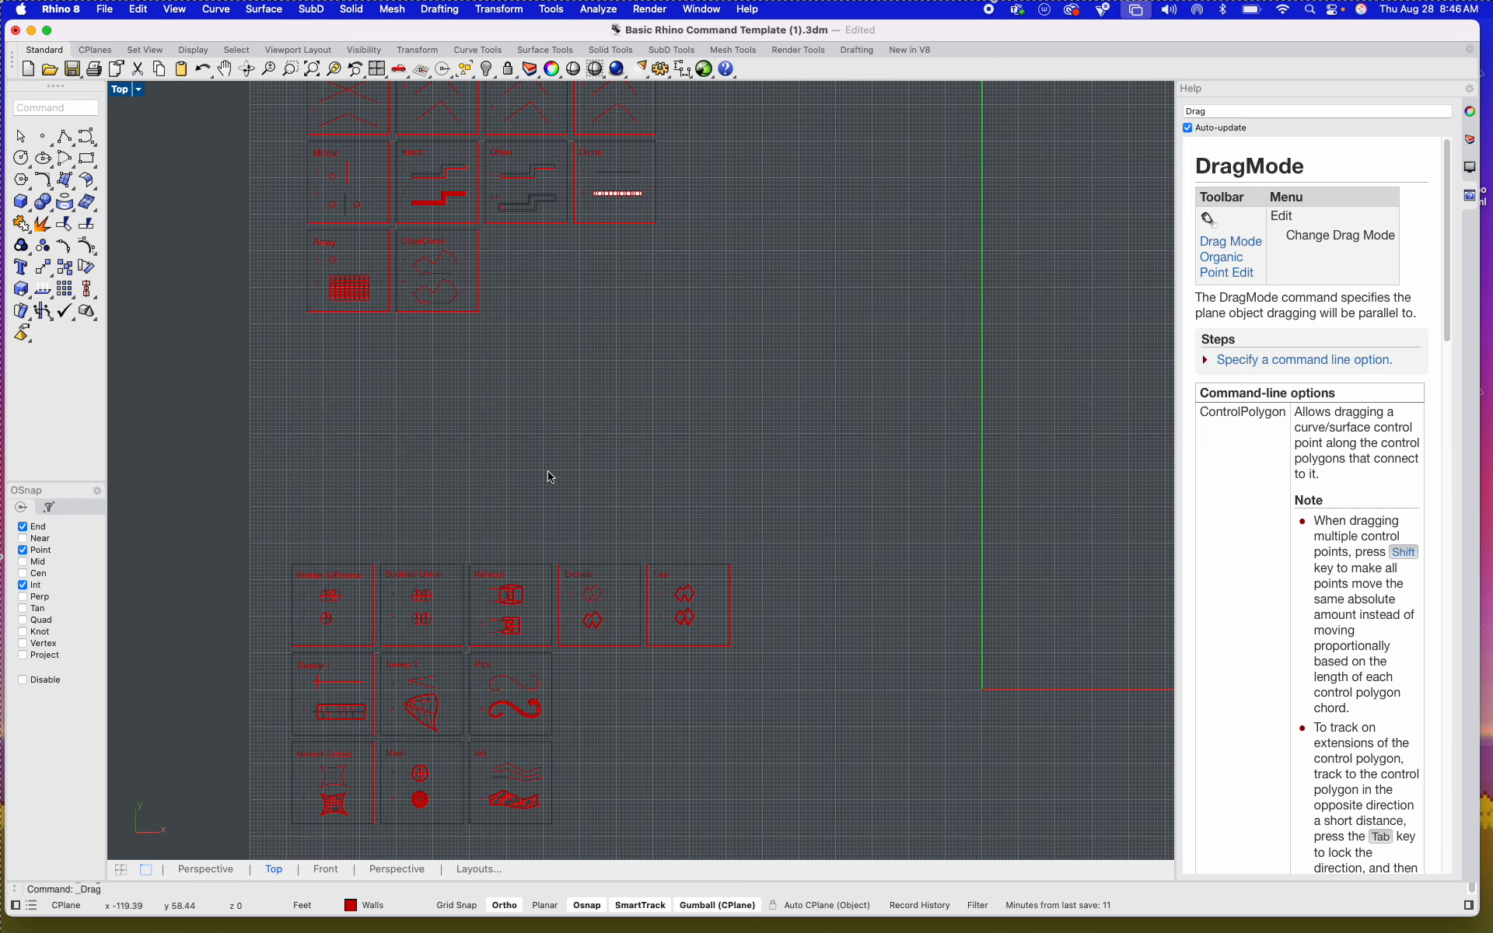
Step: Inspect the 2D command tiles and the separated 3D tiles, ending with the 2D group framed in the view
{"action": "scroll", "coordinate": [483, 412], "scroll_direction": "up", "scroll_amount": 10}
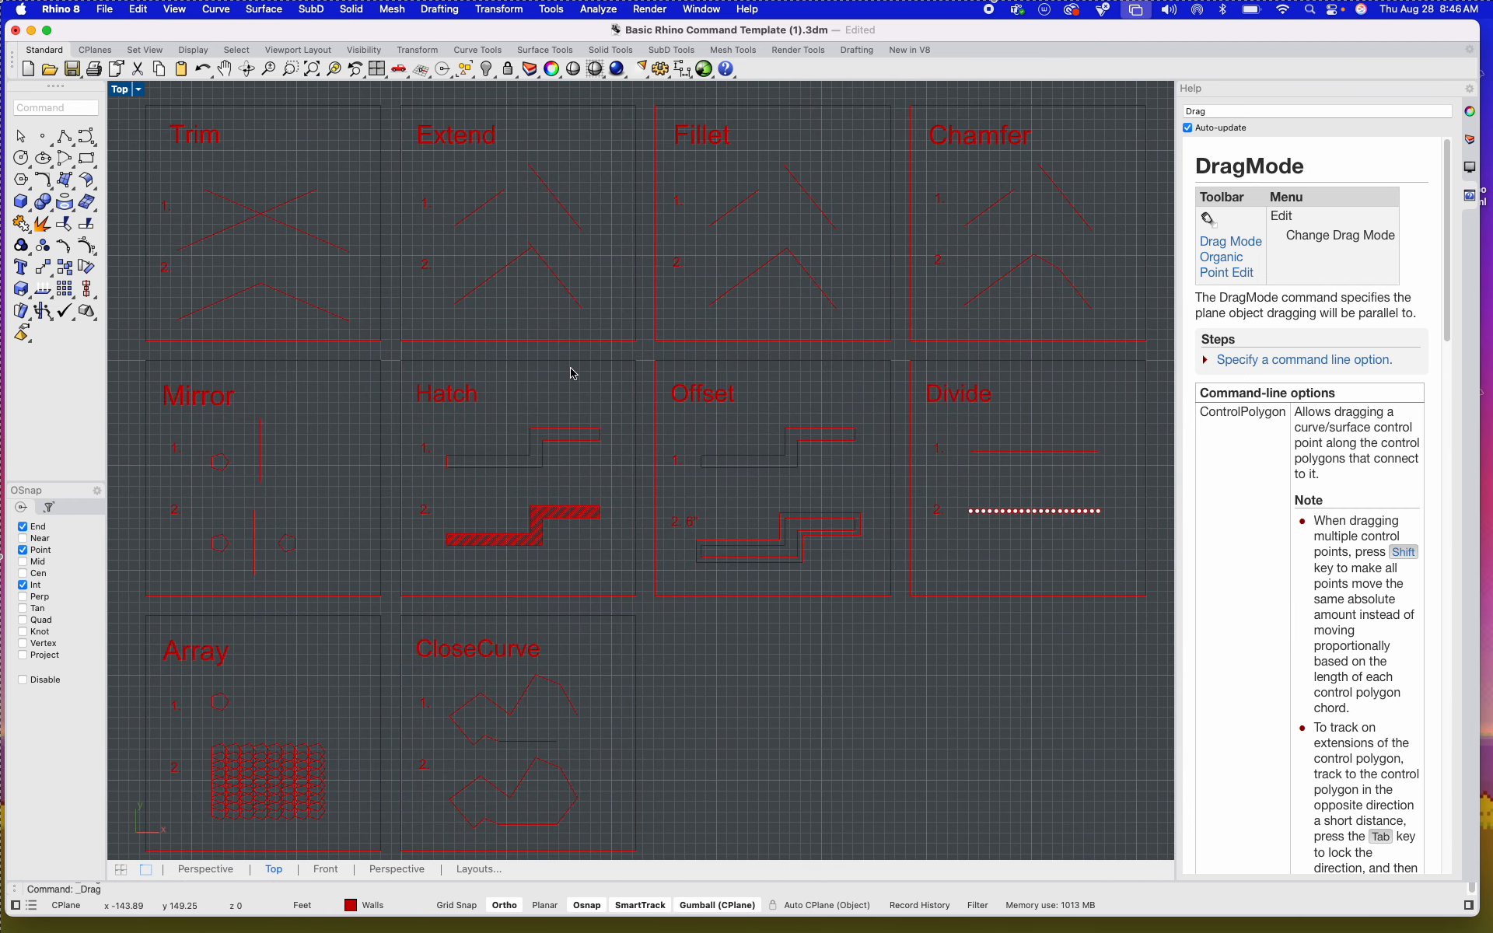
{"action": "scroll", "coordinate": [573, 375], "scroll_direction": "down", "scroll_amount": 5}
{"action": "scroll", "coordinate": [661, 296], "scroll_direction": "down", "scroll_amount": 5}
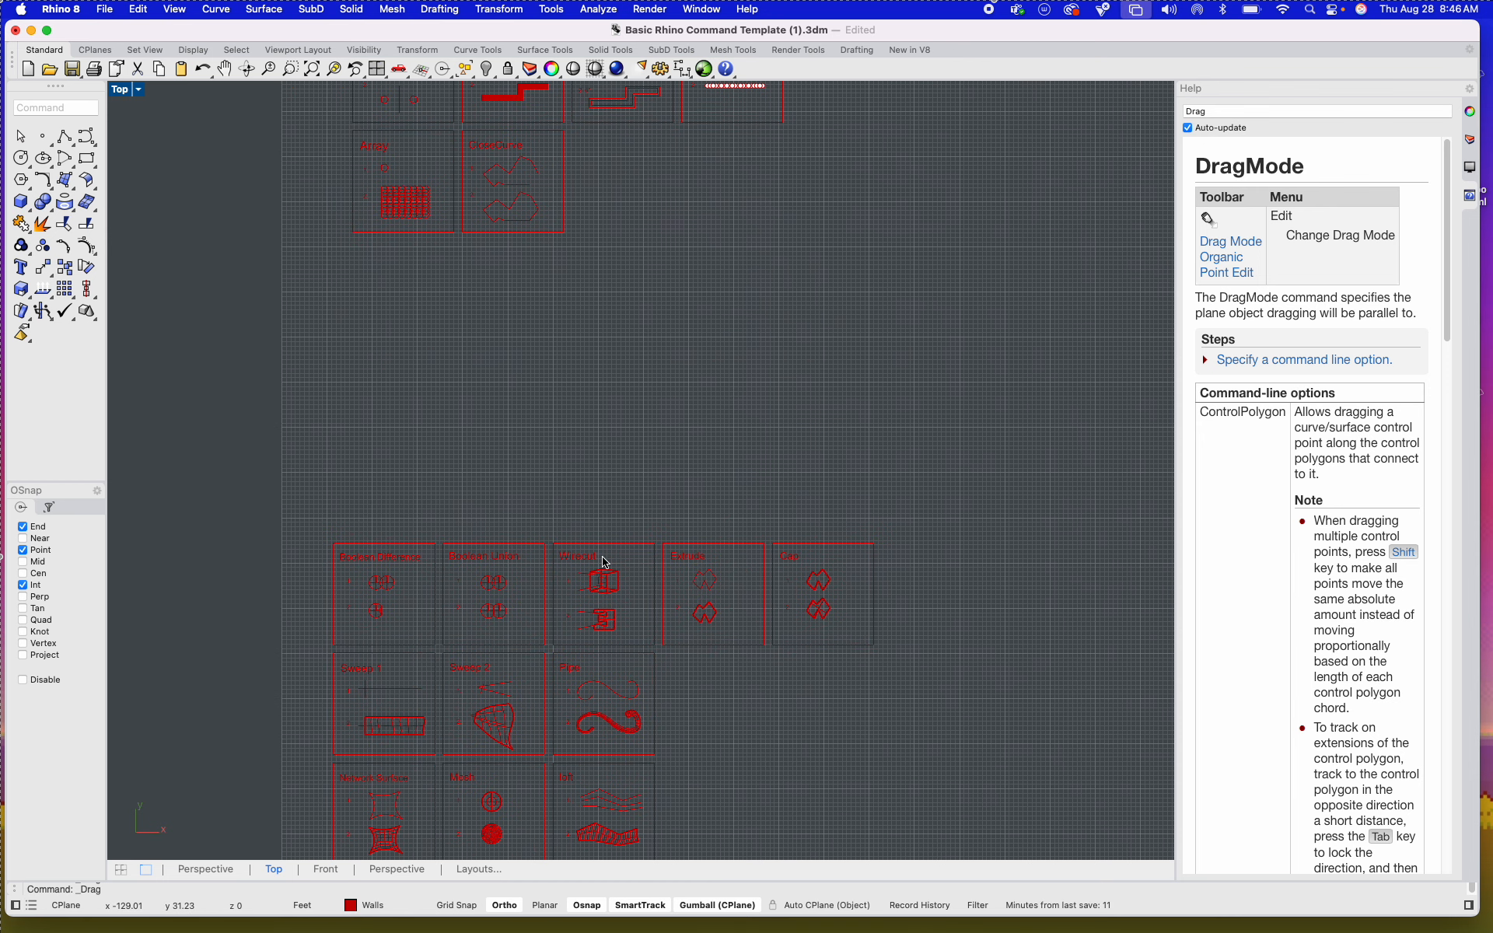
{"action": "scroll", "coordinate": [650, 523], "scroll_direction": "up", "scroll_amount": 7}
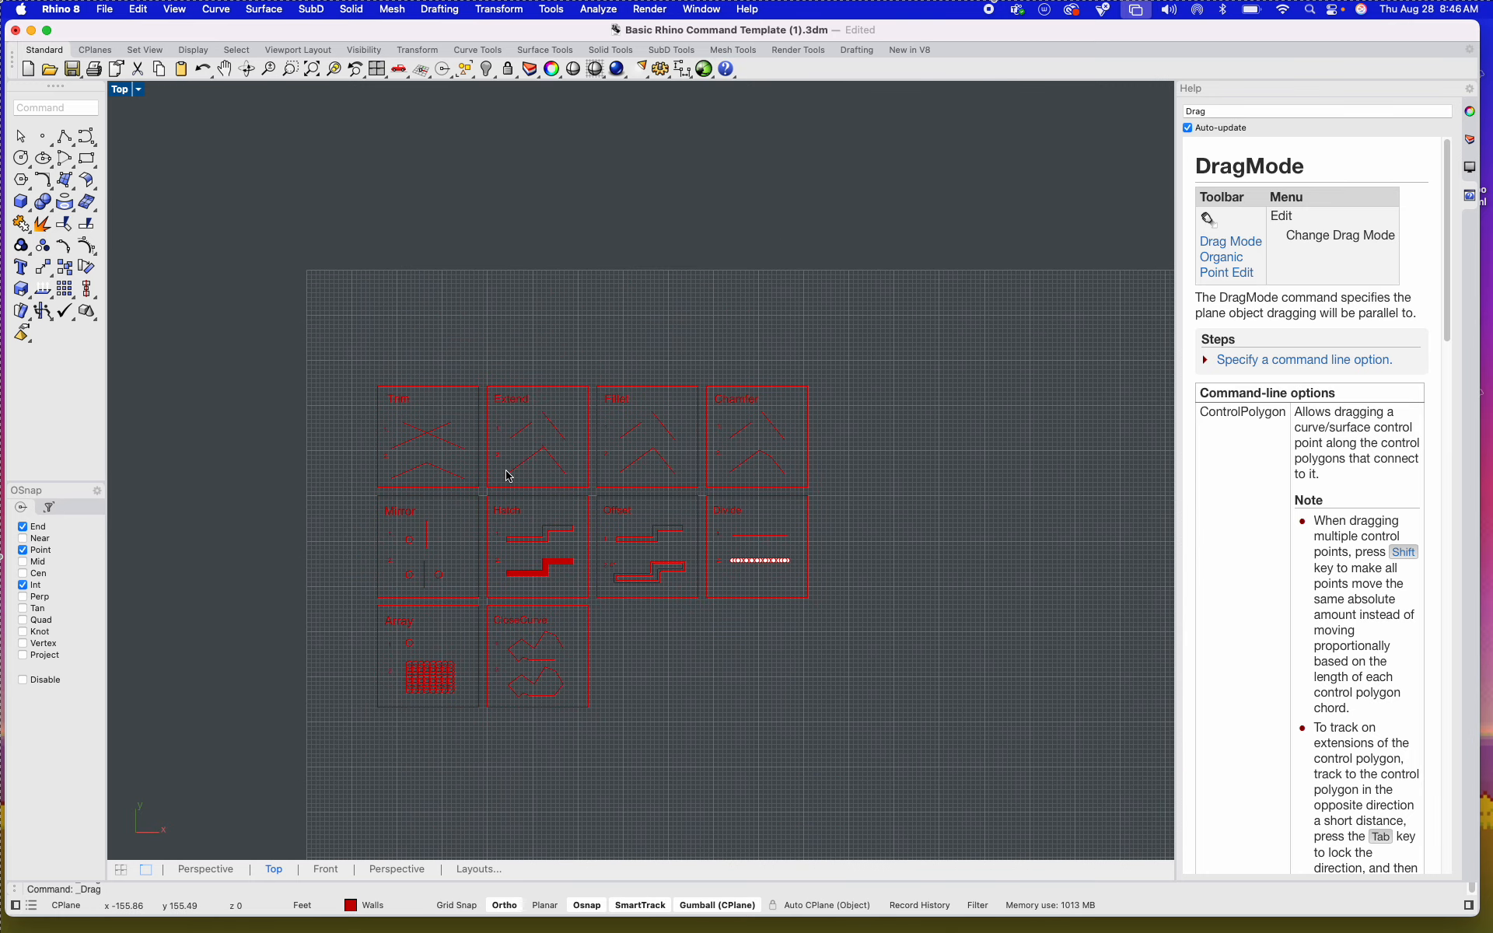
{"action": "scroll", "coordinate": [509, 476], "scroll_direction": "up", "scroll_amount": 5}
{"action": "scroll", "coordinate": [483, 460], "scroll_direction": "down", "scroll_amount": 6}
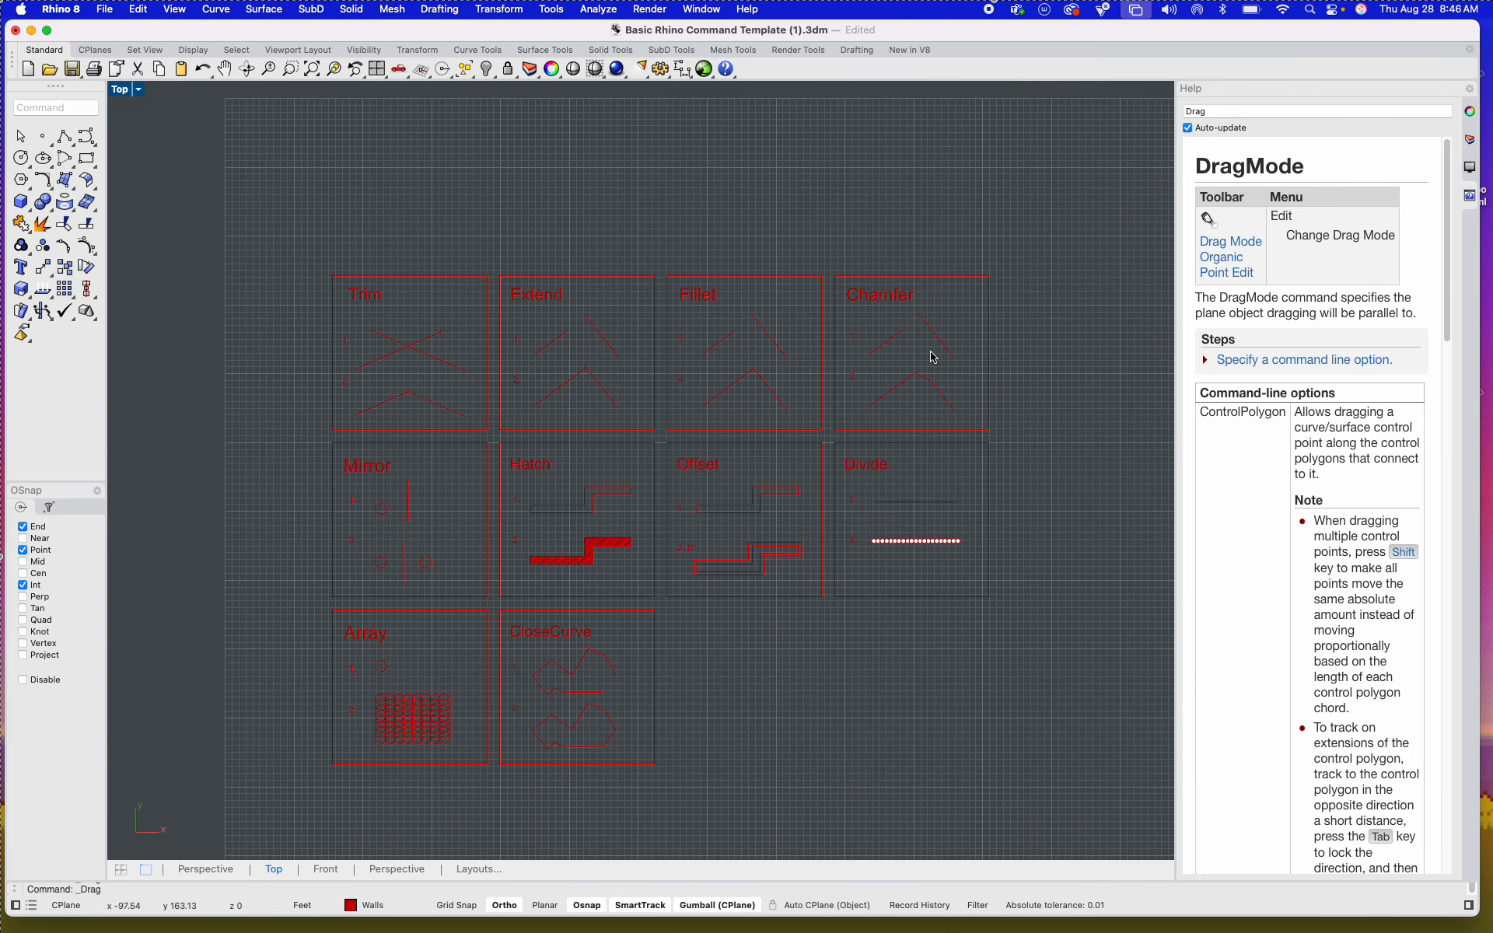
Step: Show the layer list and try to delete the A-GLAZ layer
{"action": "left_click", "coordinate": [1470, 140]}
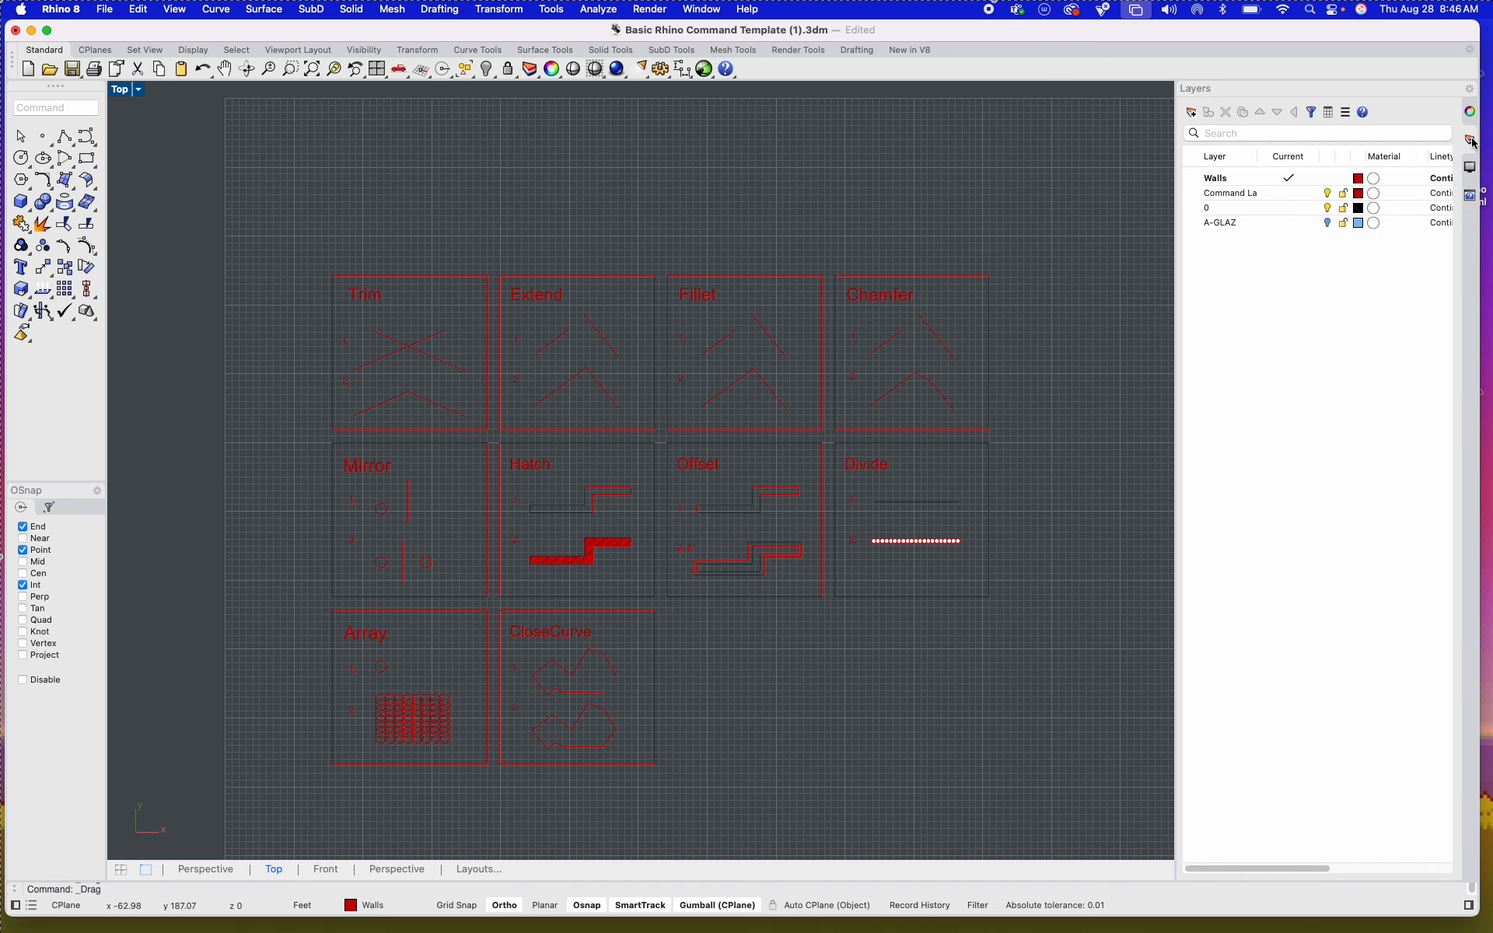
{"action": "right_click", "coordinate": [1256, 226]}
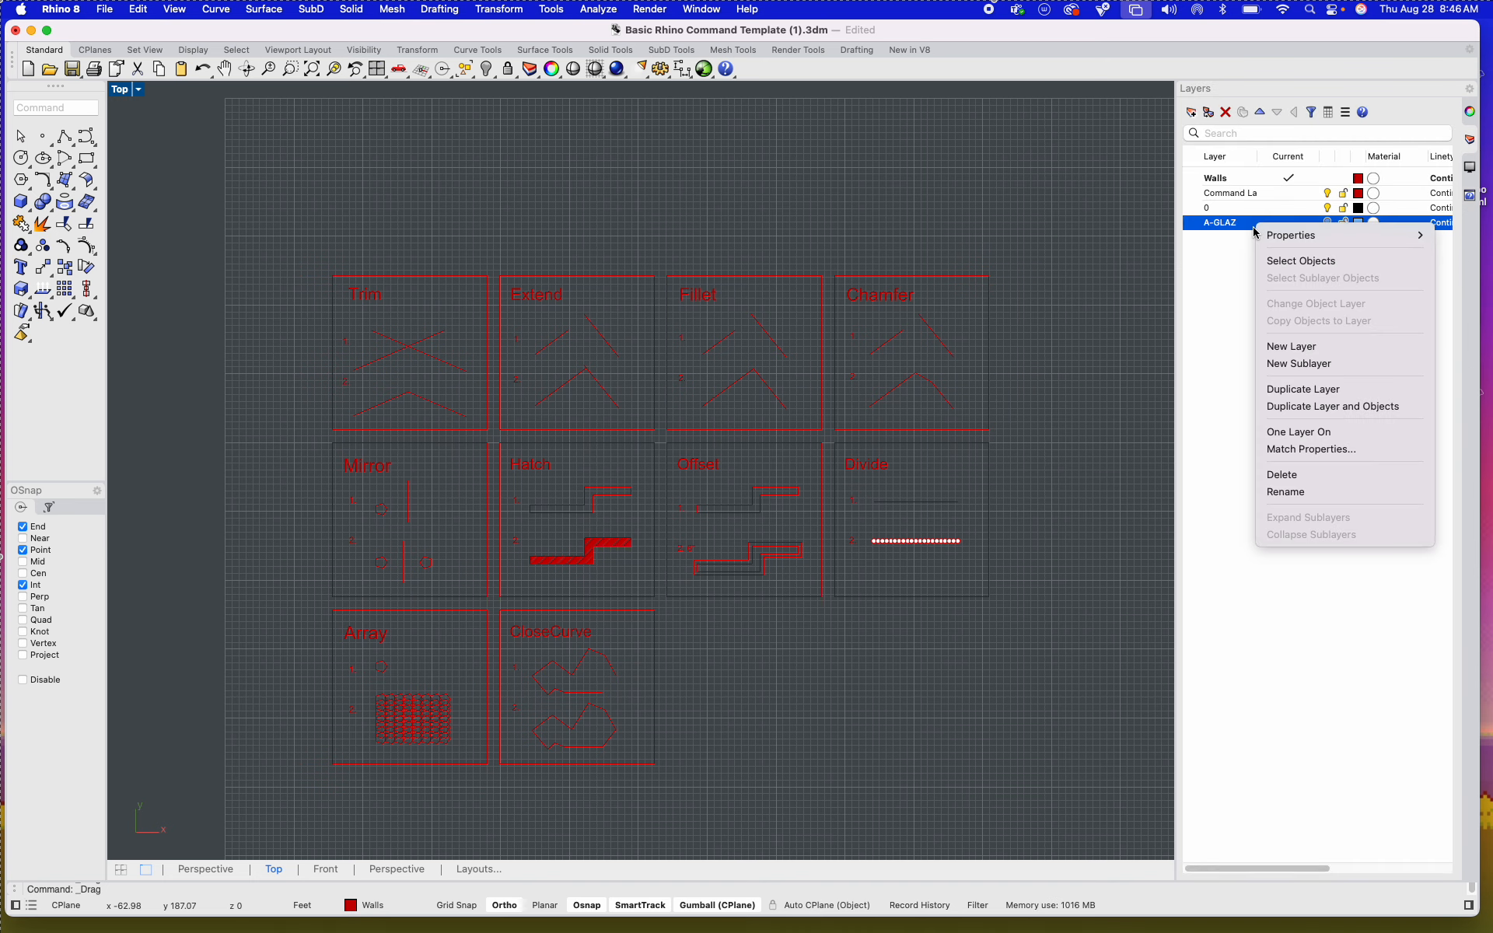
{"action": "left_click", "coordinate": [1312, 476]}
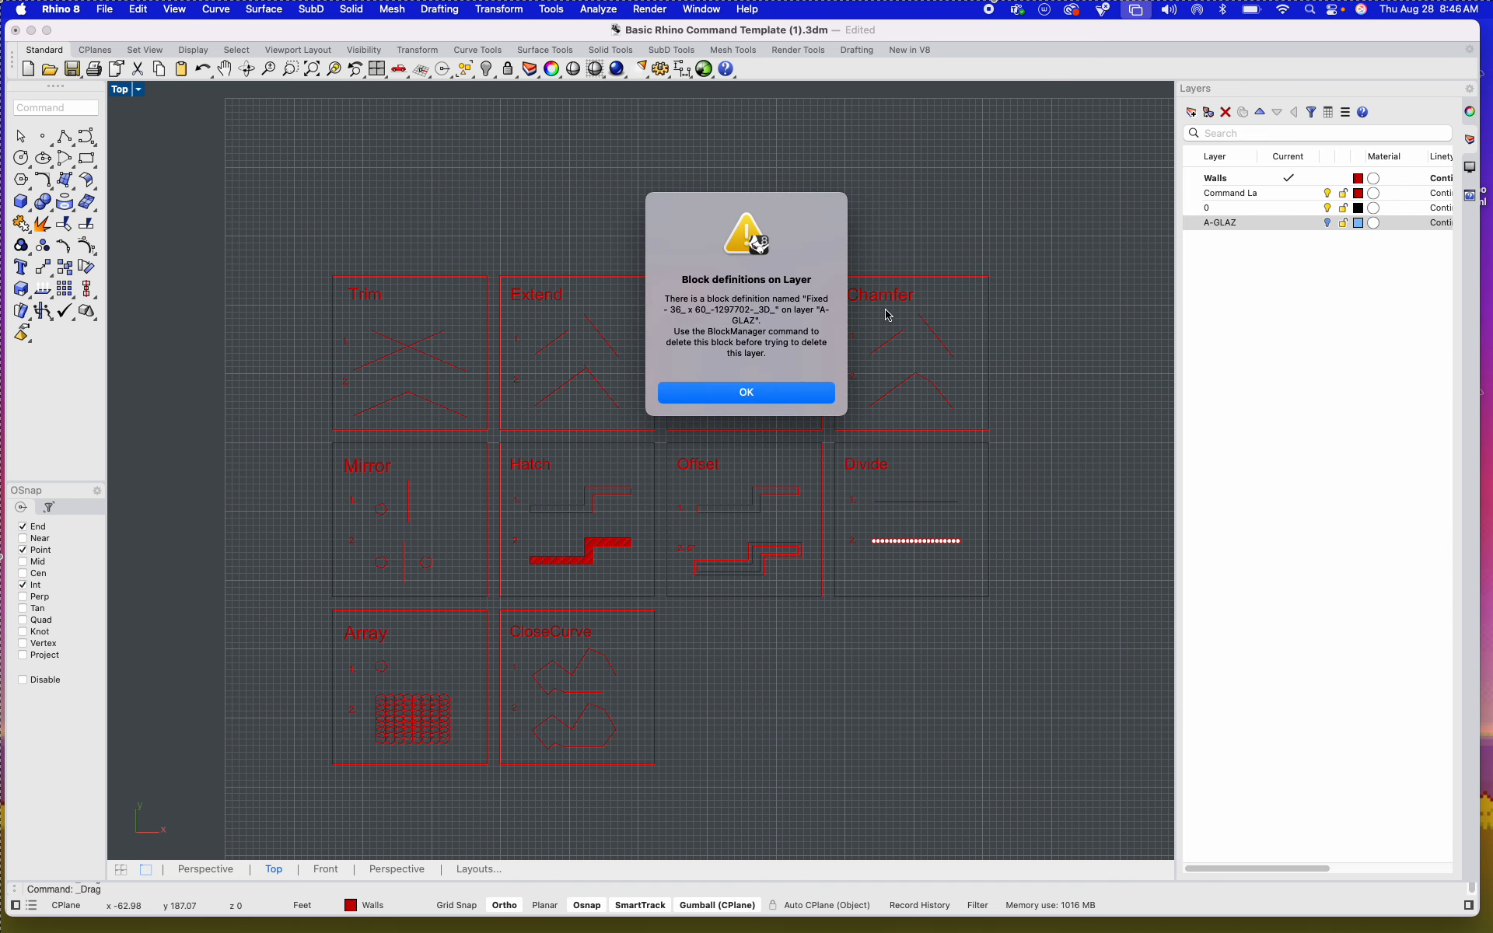
{"action": "left_click", "coordinate": [801, 391]}
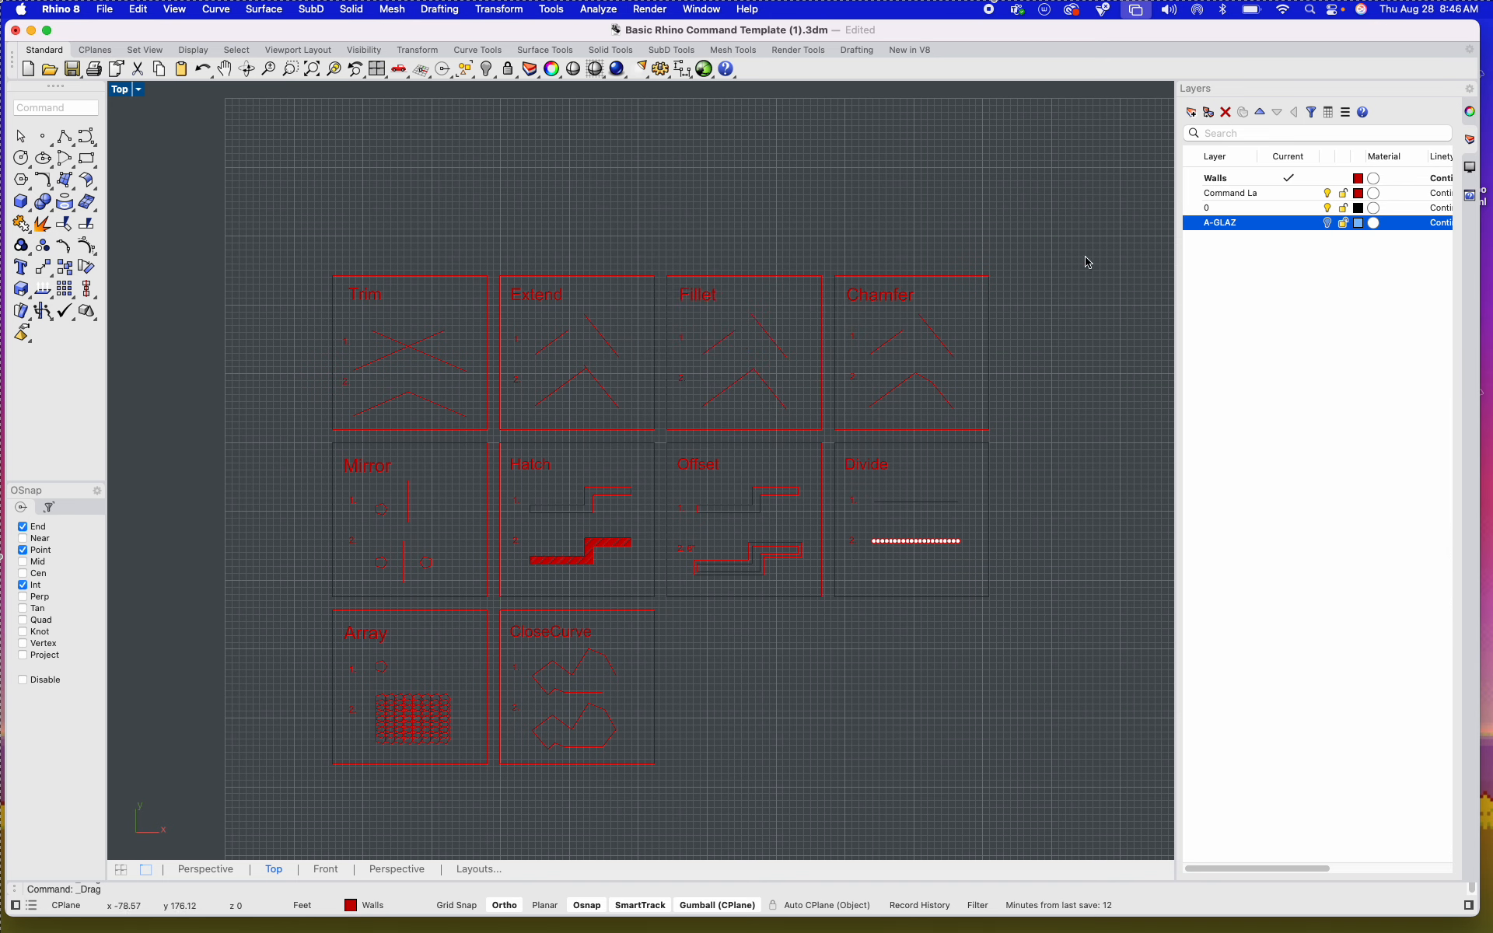
Step: Turn on the A-GLAZ layer, try again to delete it, and clear the layer selection
{"action": "right_click", "coordinate": [1250, 227]}
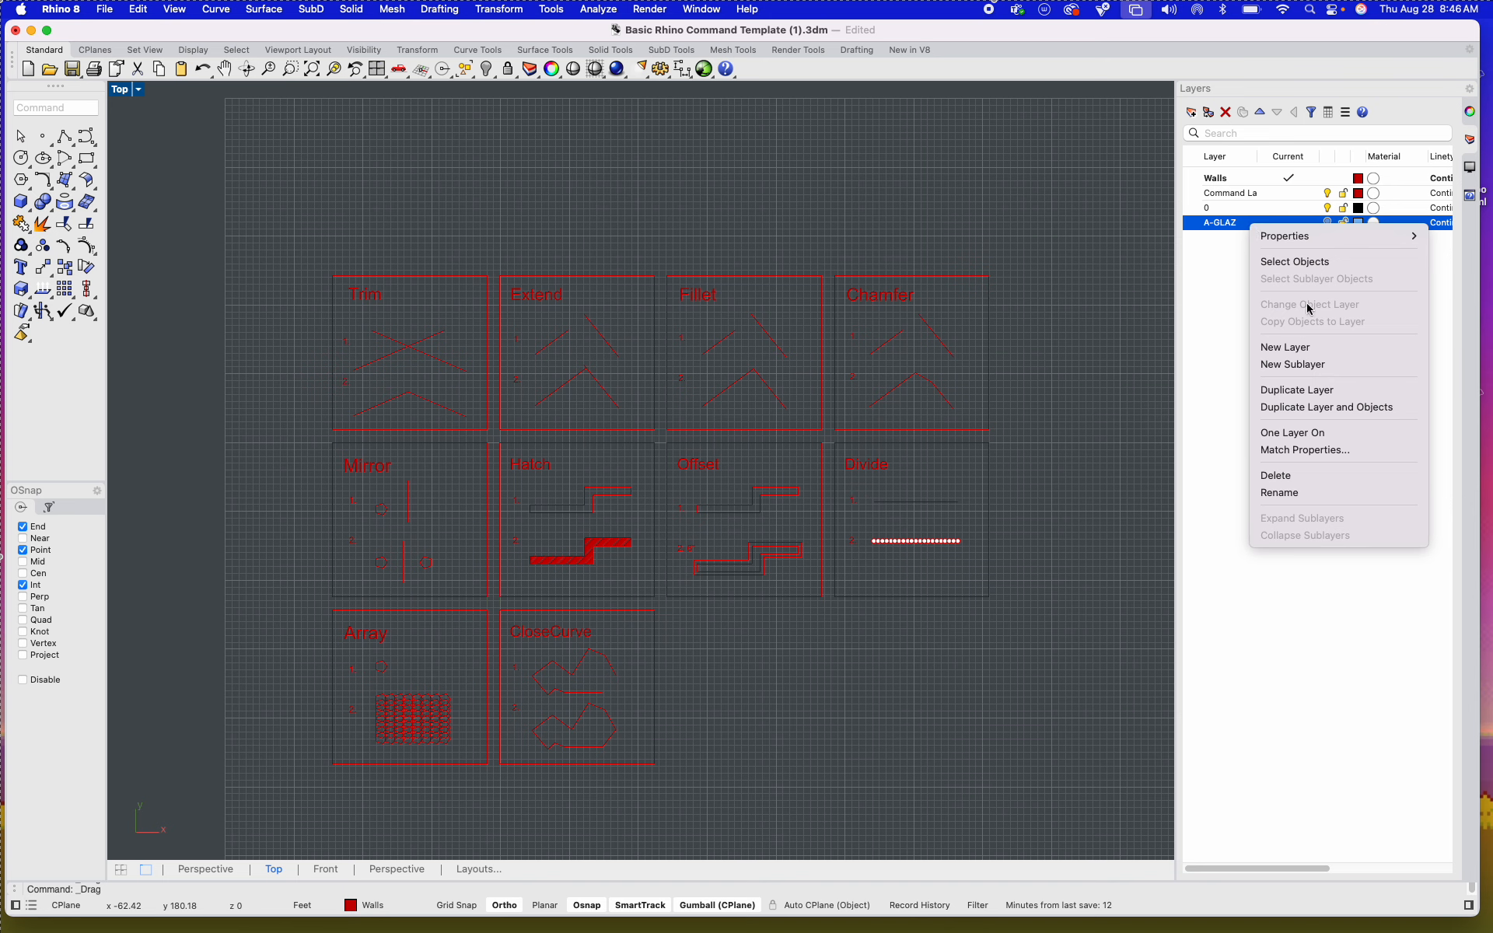
{"action": "left_click", "coordinate": [1223, 282]}
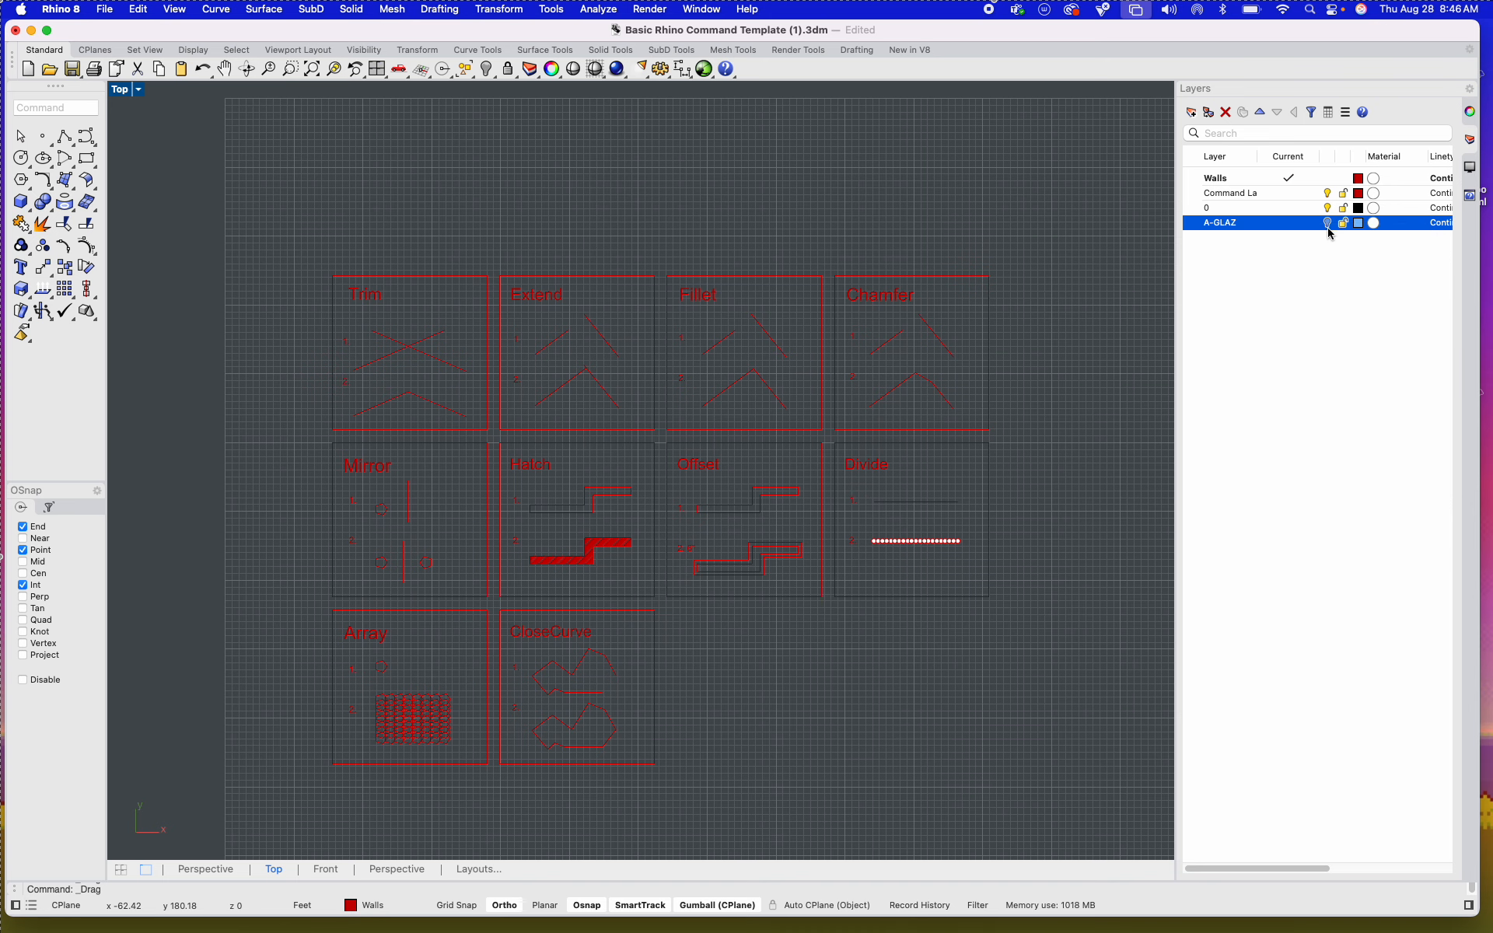
{"action": "right_click", "coordinate": [1245, 225]}
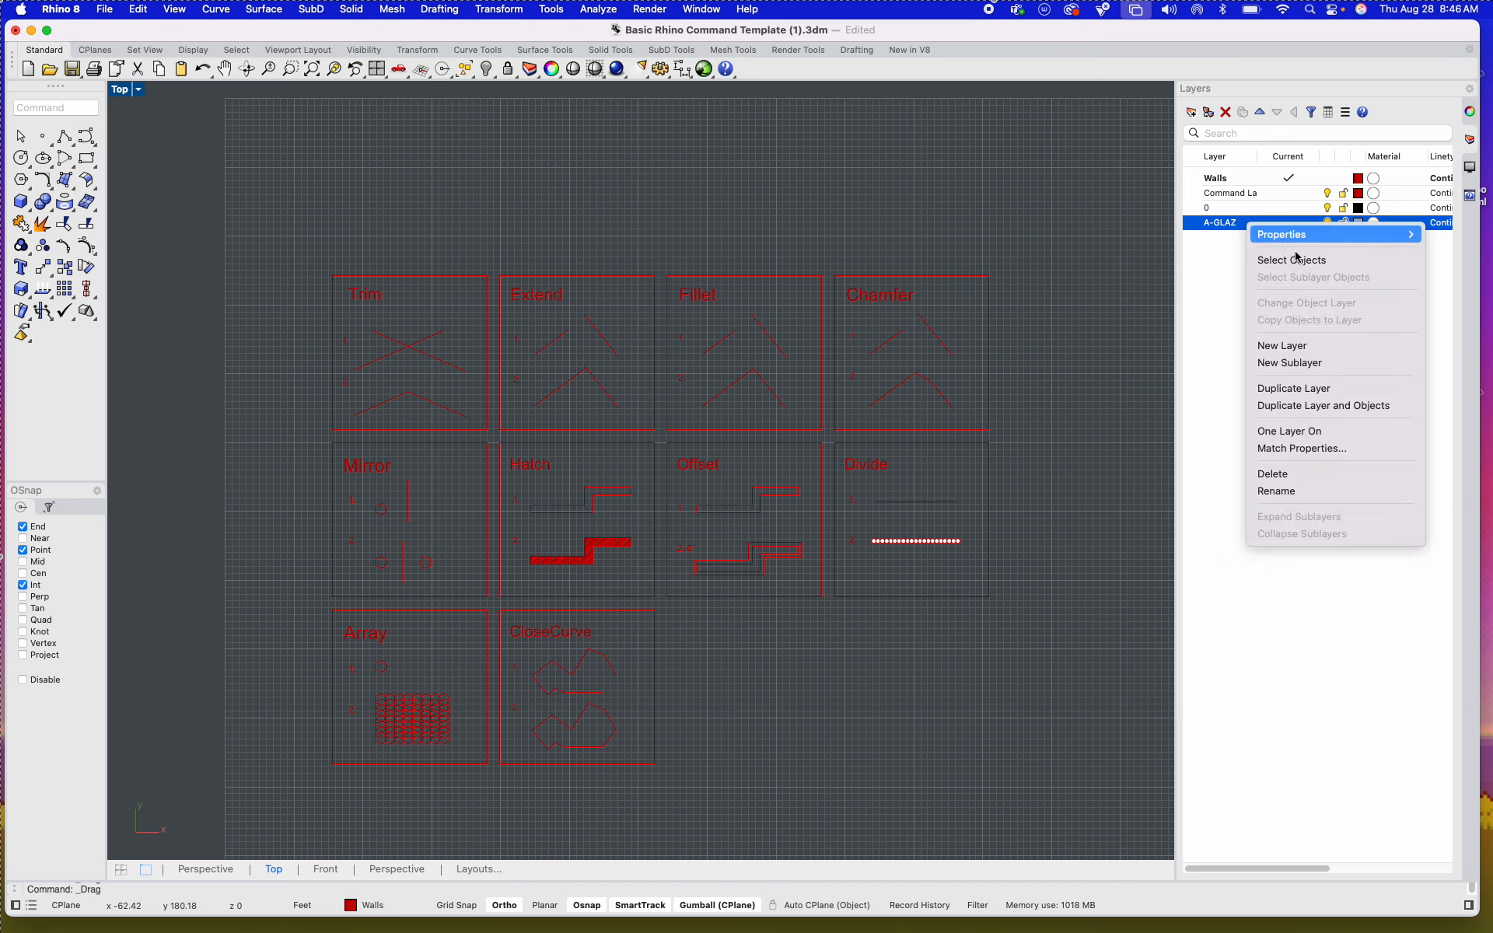
{"action": "left_click", "coordinate": [1275, 475]}
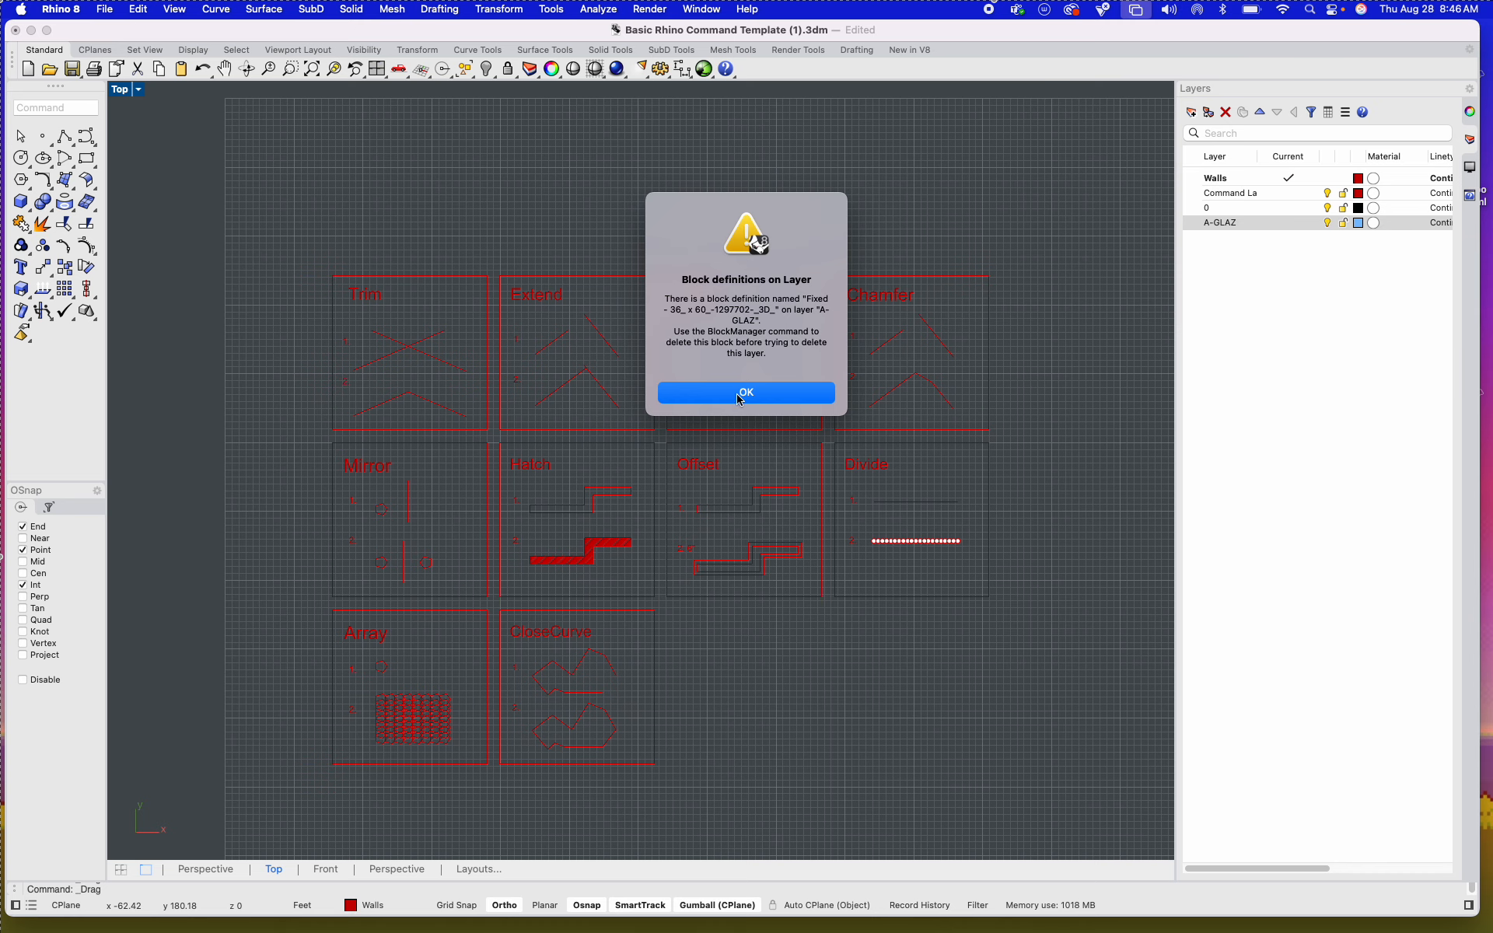
{"action": "left_click", "coordinate": [740, 399]}
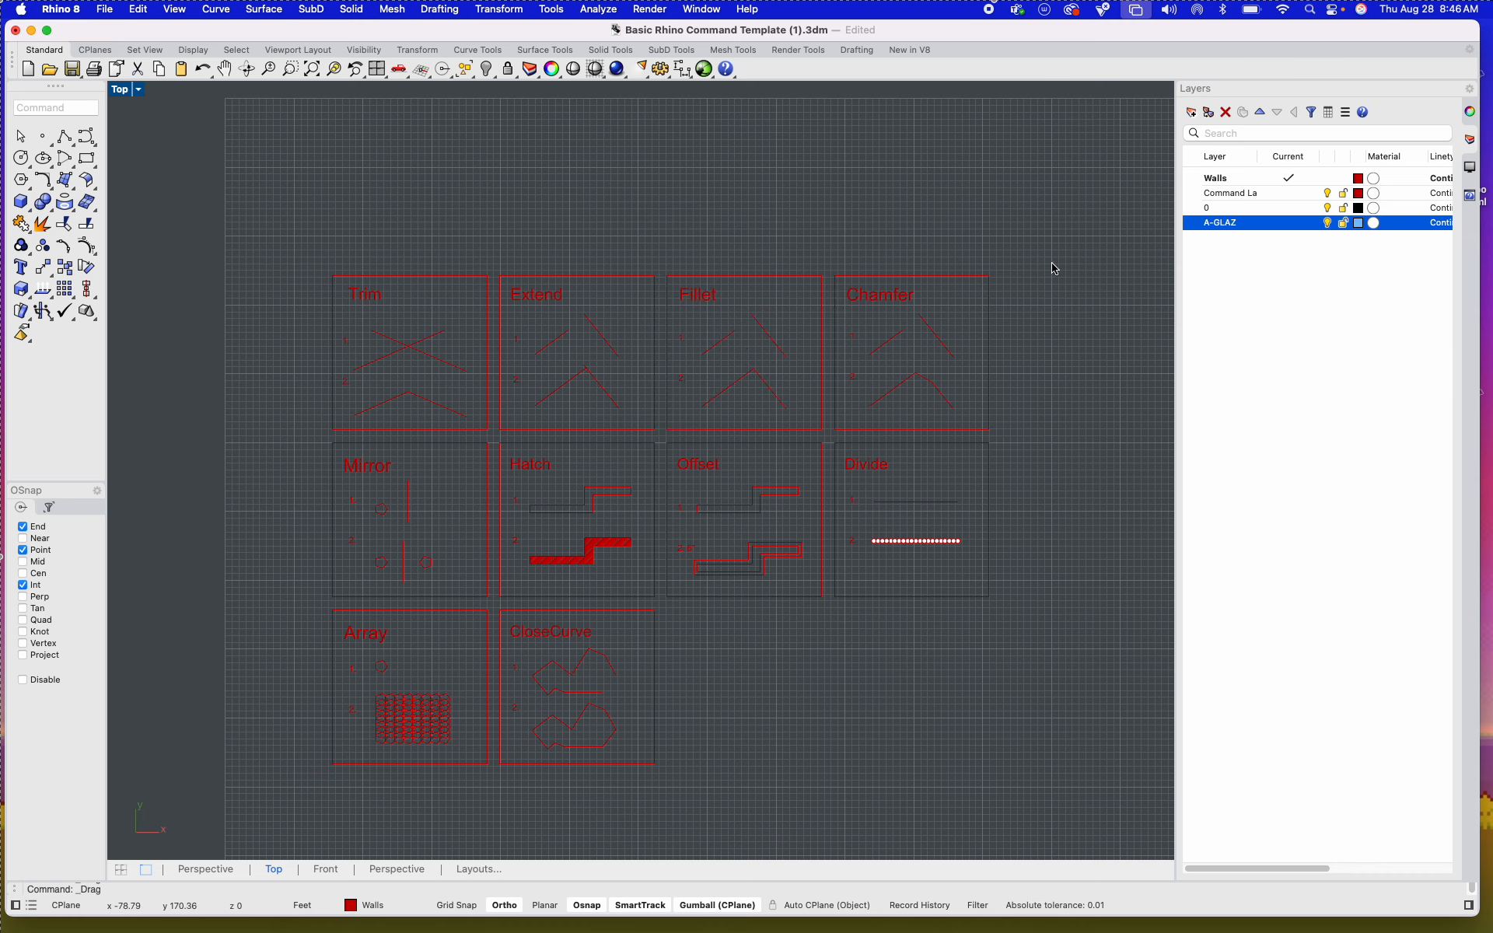
{"action": "left_click", "coordinate": [1254, 305]}
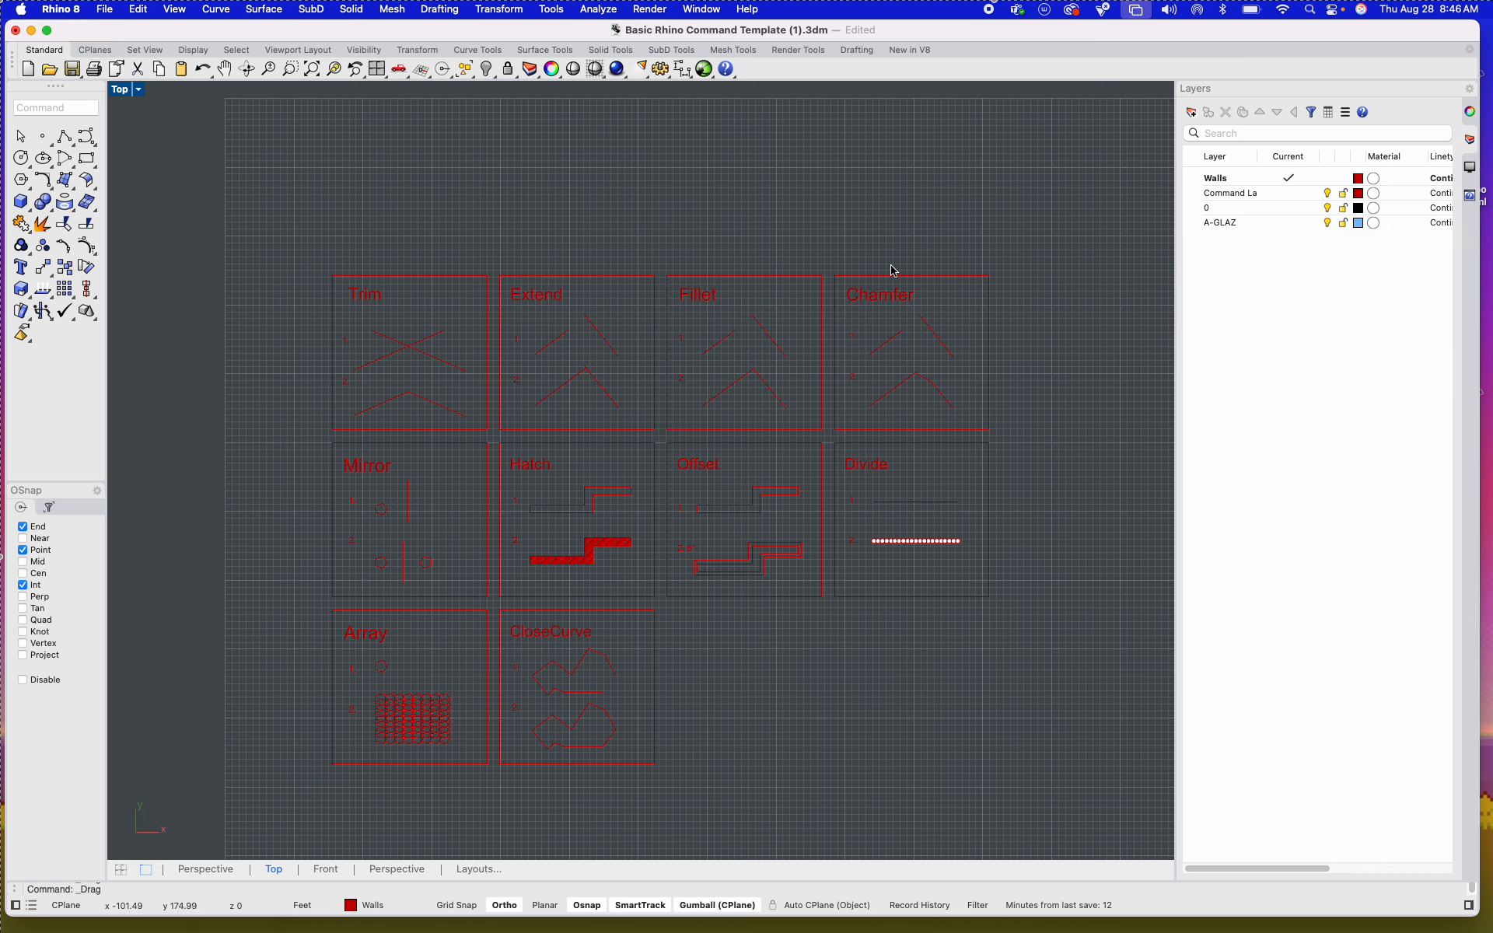
Step: Set the Walls layer's colour to Orange
{"action": "scroll", "coordinate": [454, 364], "scroll_direction": "up", "scroll_amount": 5}
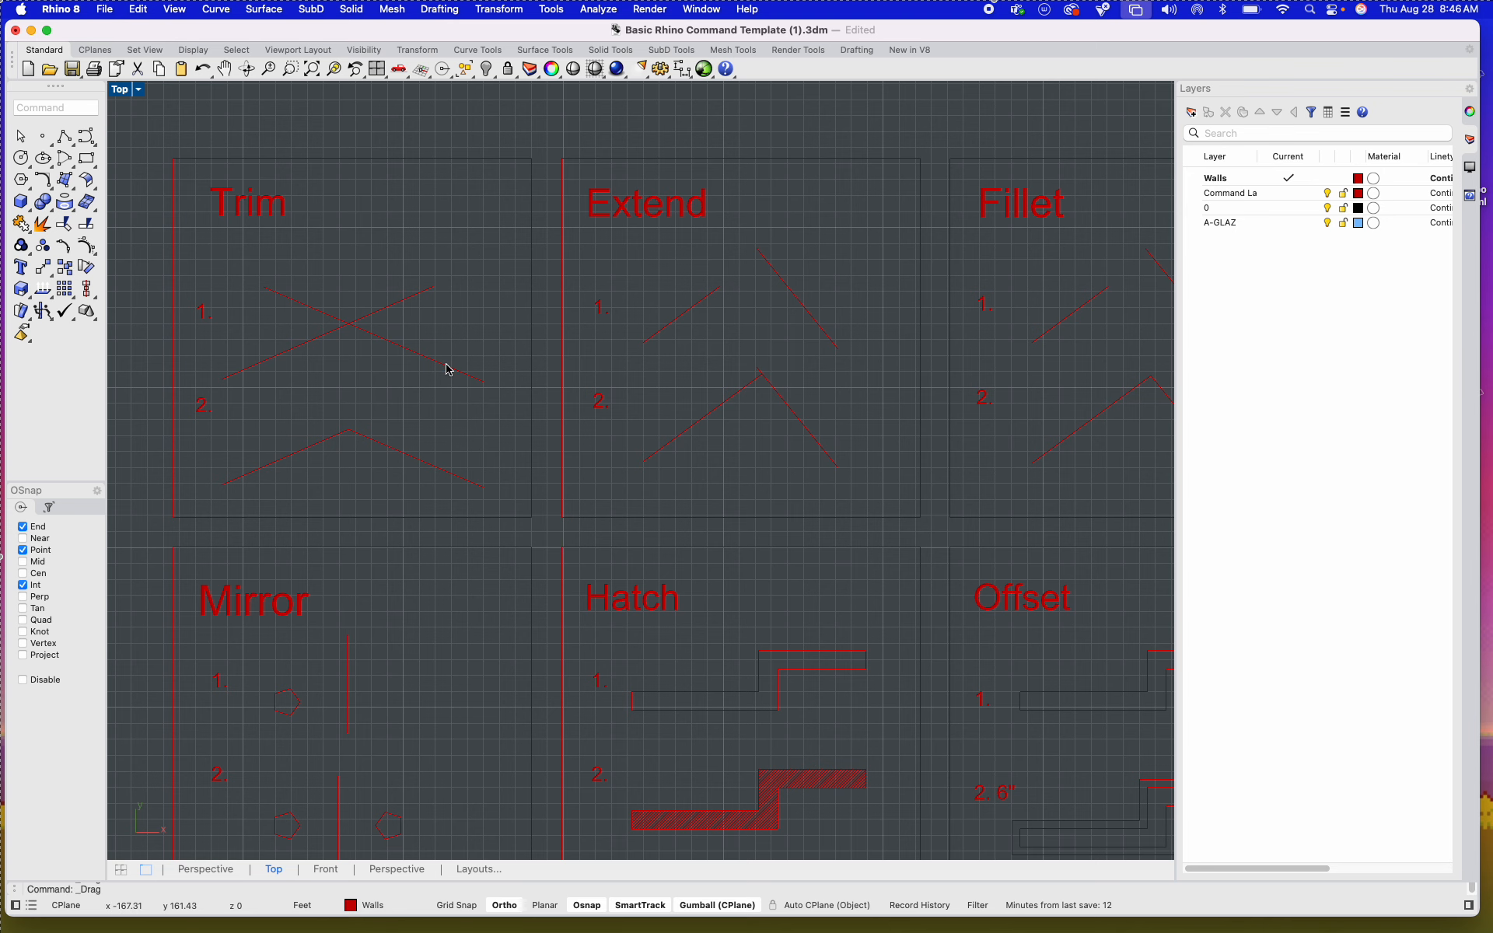
{"action": "scroll", "coordinate": [364, 404], "scroll_direction": "down", "scroll_amount": 6}
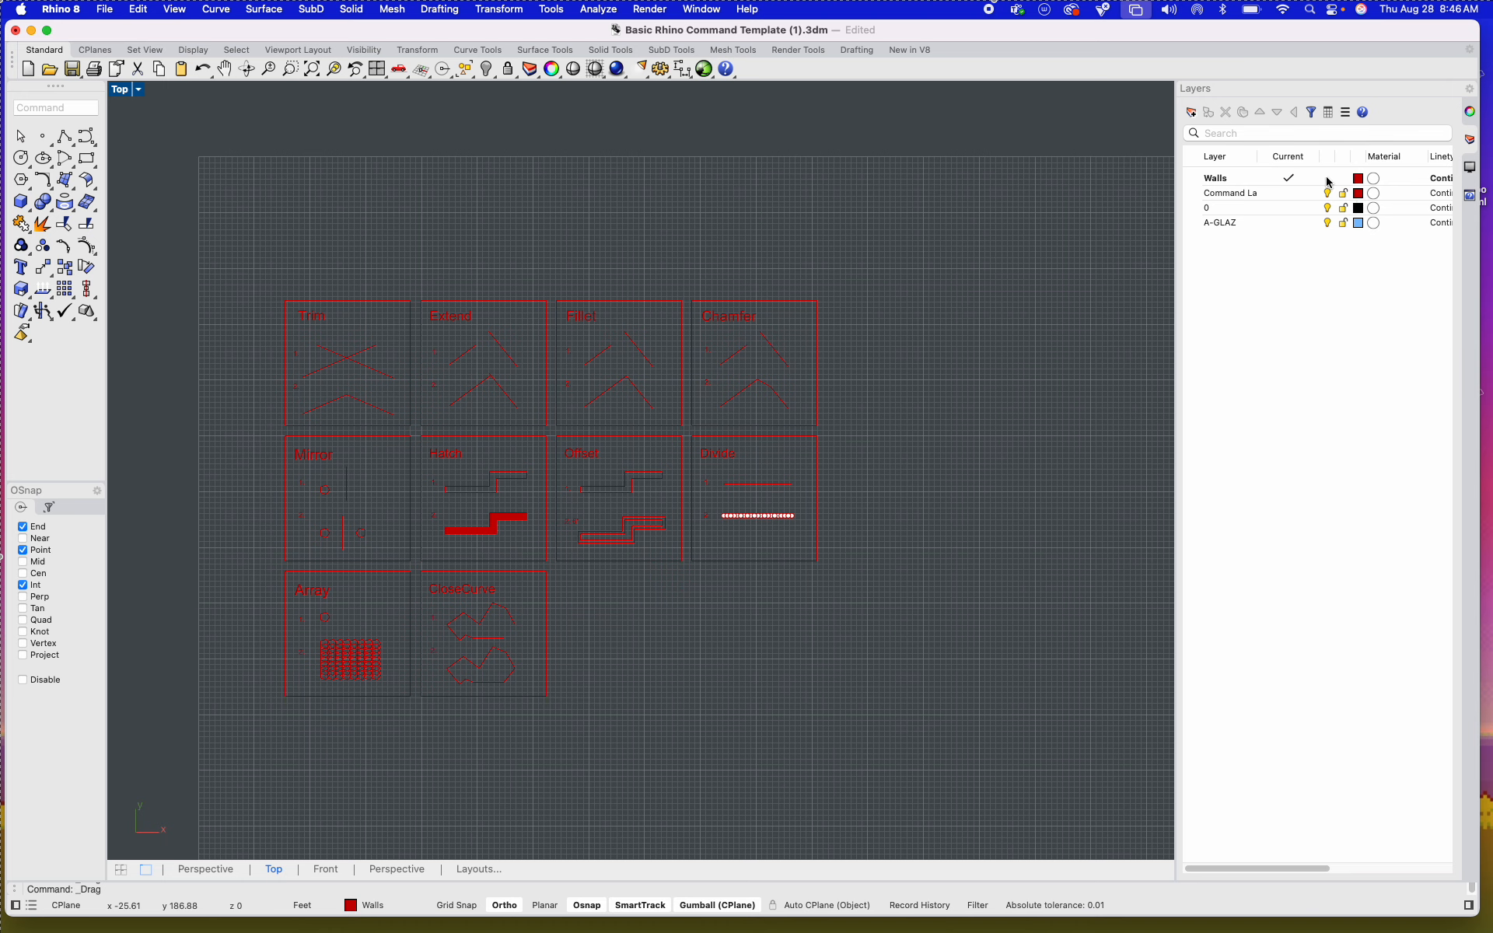
{"action": "left_click", "coordinate": [1358, 181]}
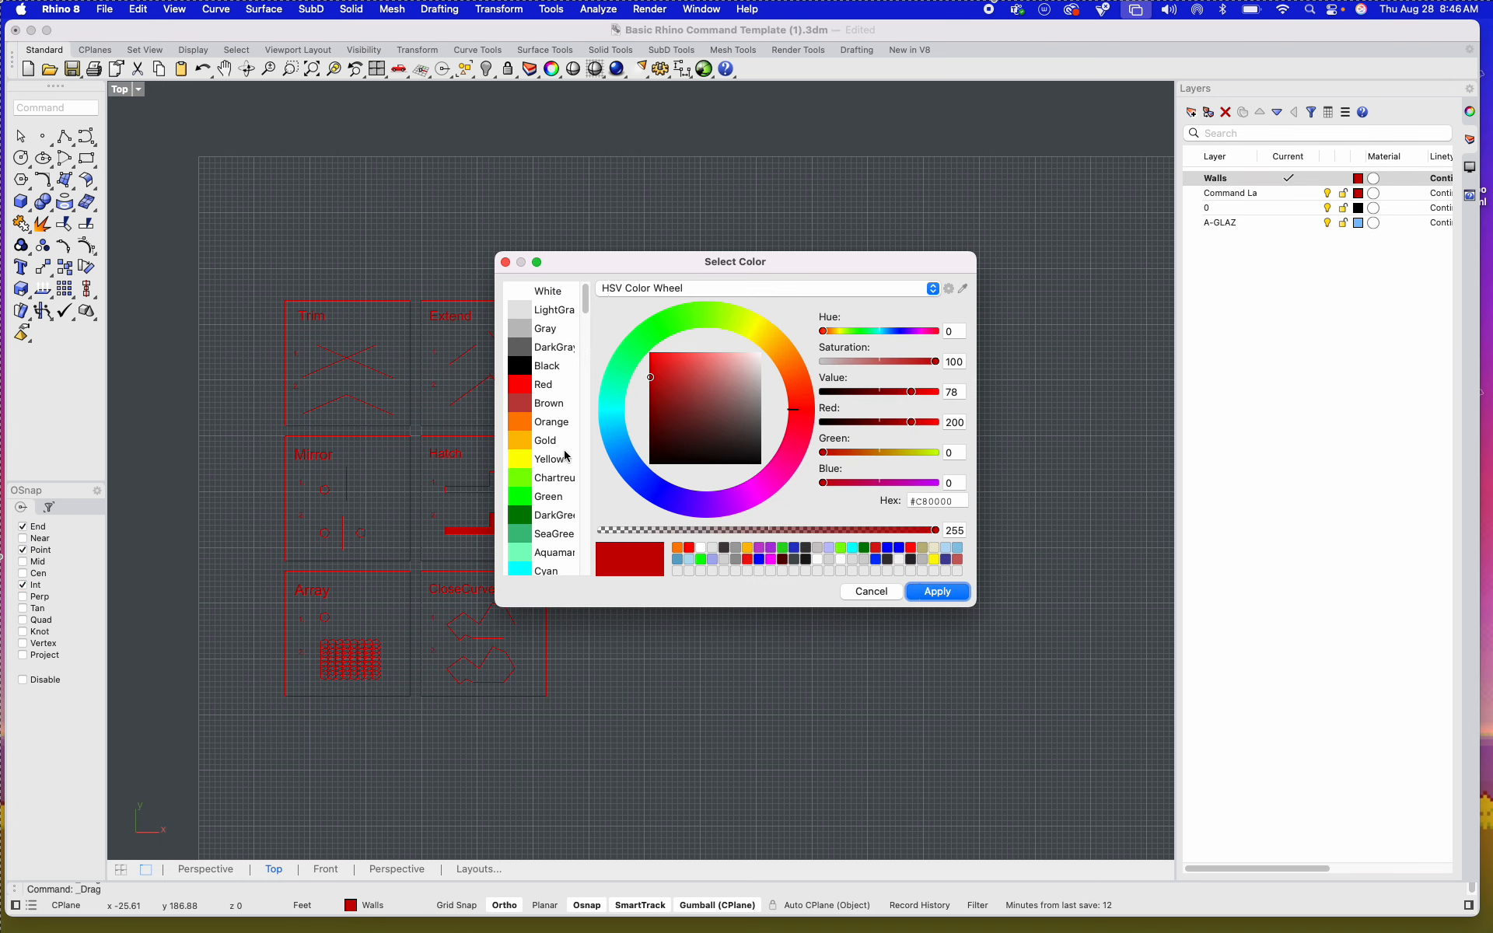
{"action": "left_click", "coordinate": [525, 426]}
{"action": "left_click", "coordinate": [937, 592]}
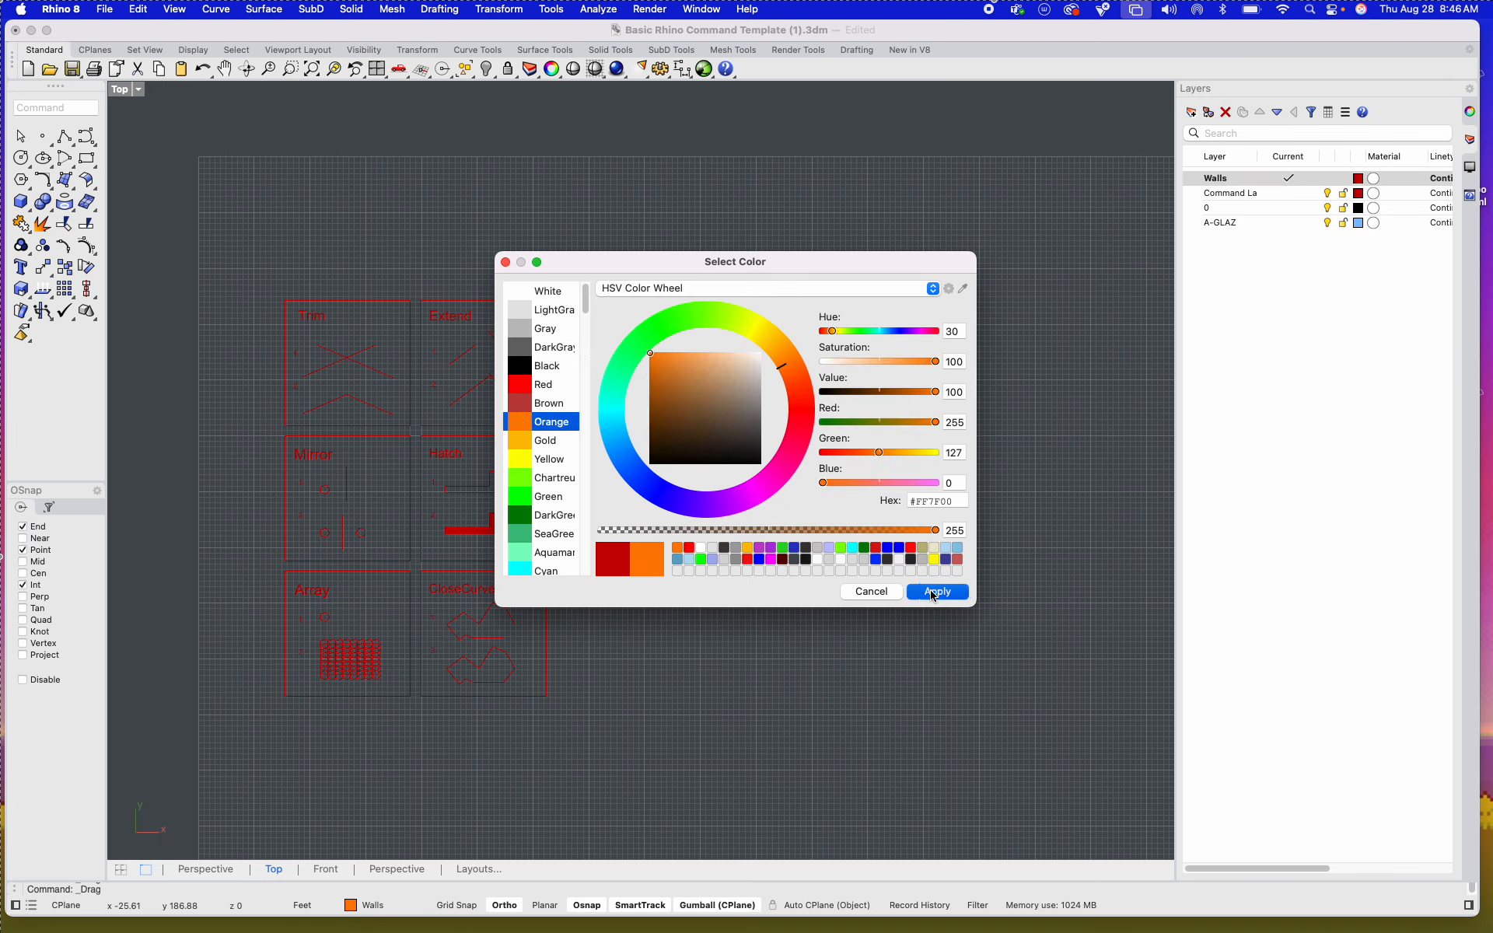
Step: Set the colour of the "Command La" layer that holds the tiles to Orange
{"action": "left_click", "coordinate": [1358, 193]}
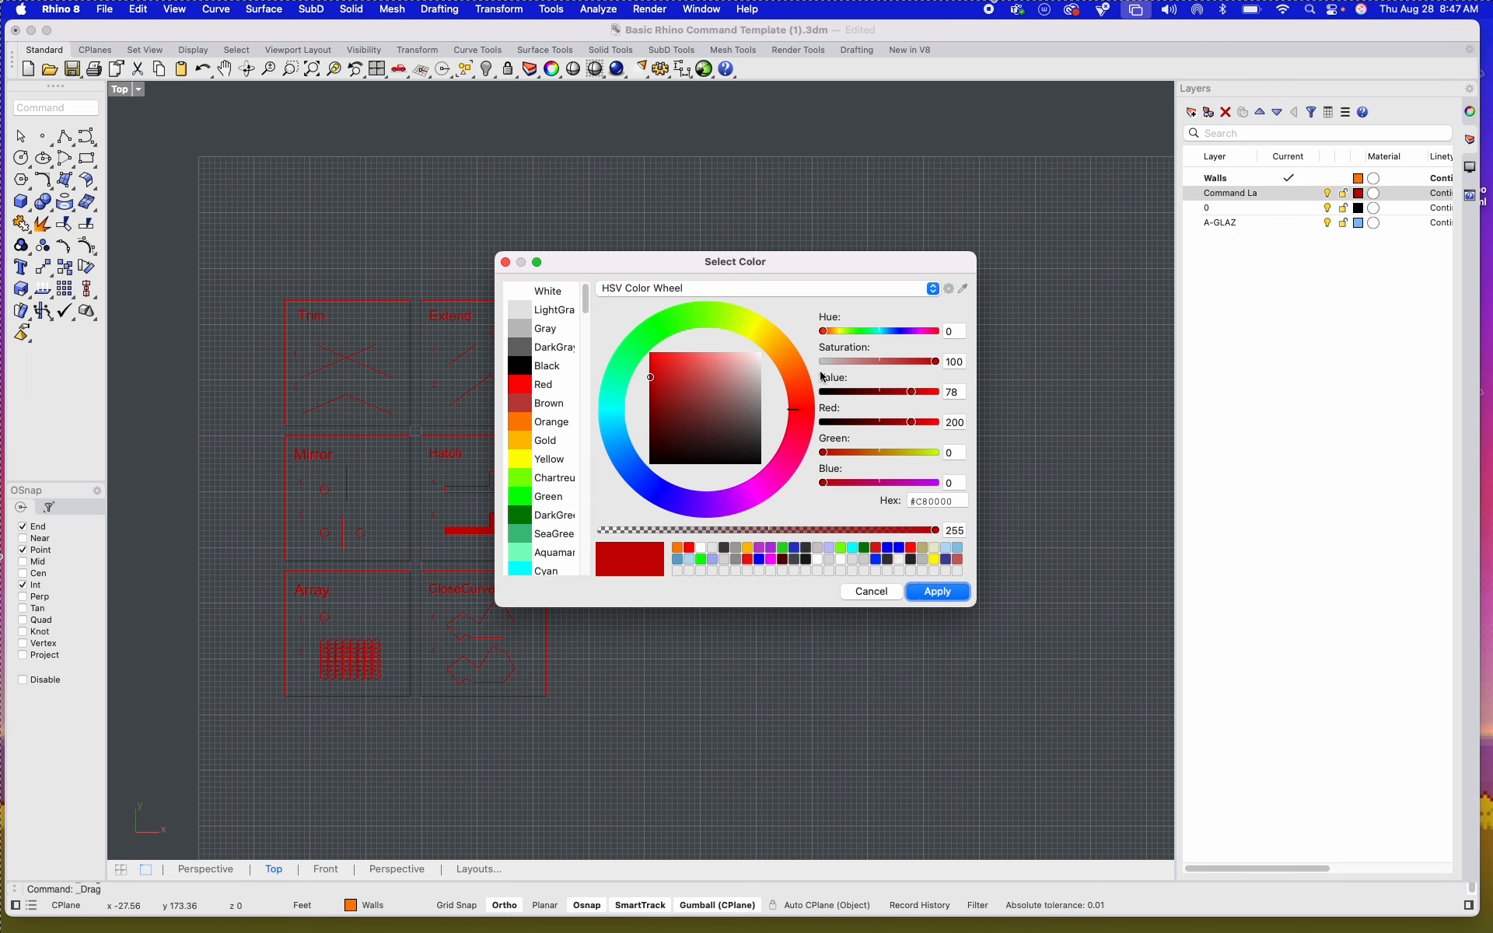
{"action": "left_click", "coordinate": [525, 421]}
{"action": "left_click", "coordinate": [937, 592]}
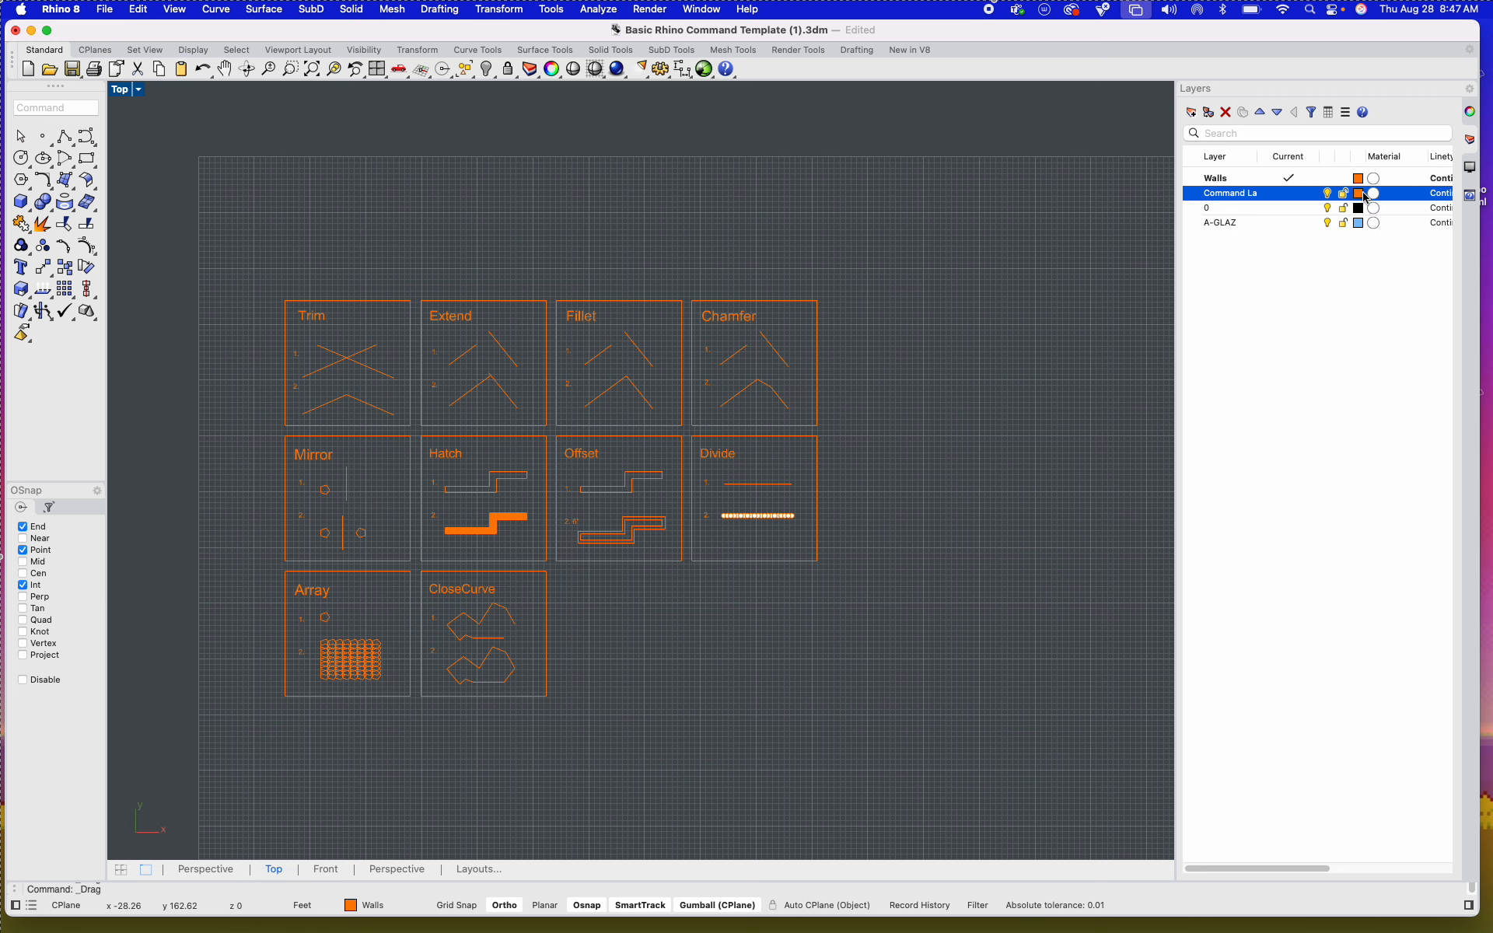
Step: Change the "Command La" layer's colour to Green
{"action": "left_click", "coordinate": [1357, 194]}
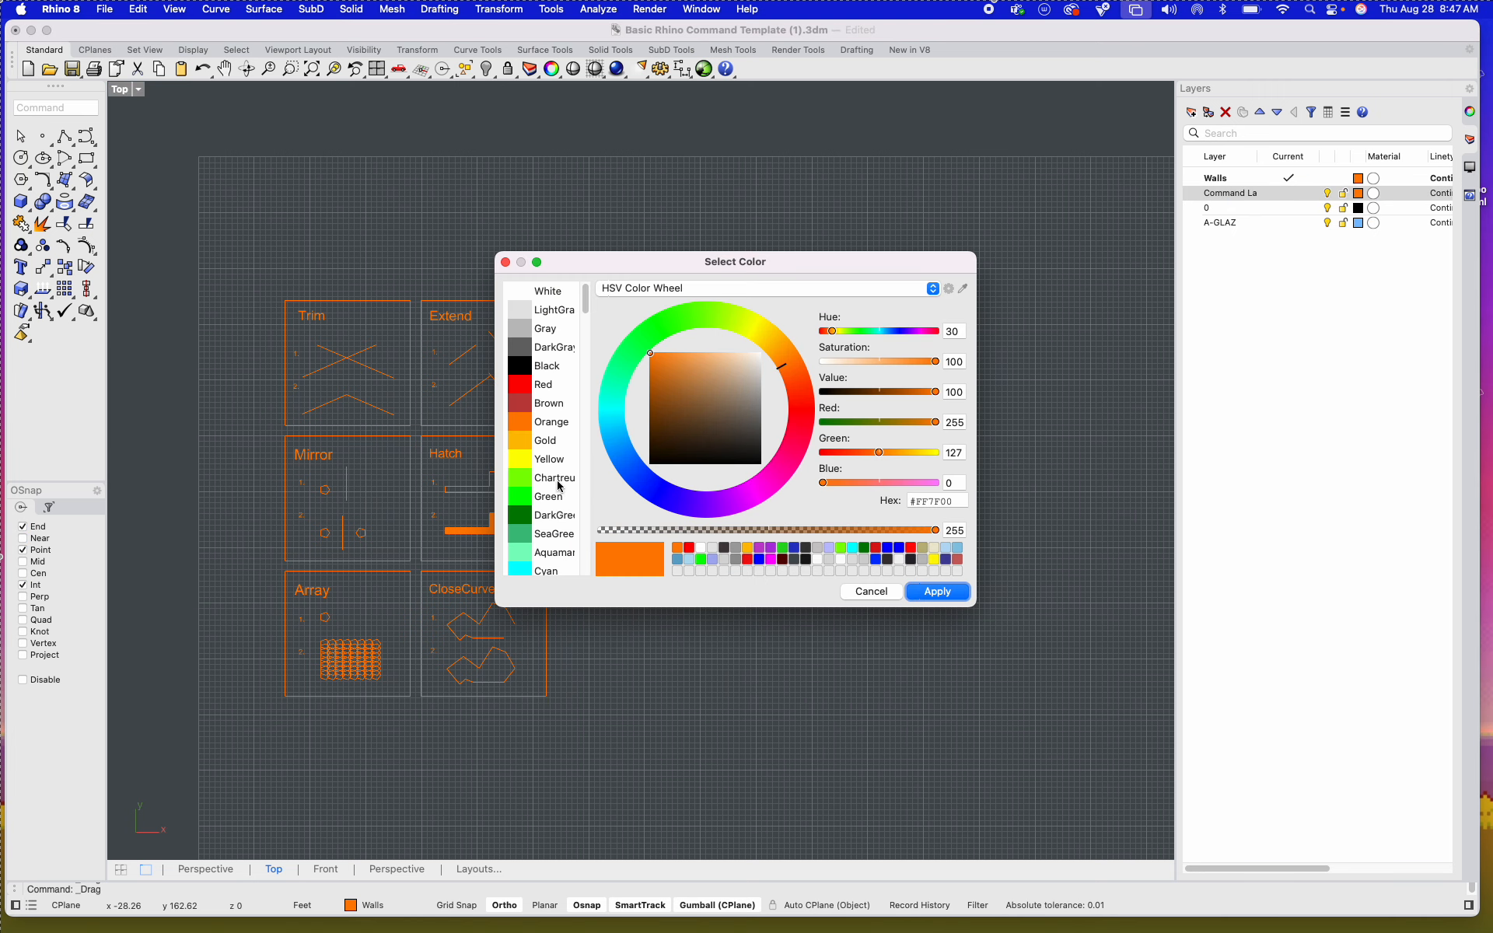
{"action": "left_click", "coordinate": [542, 498]}
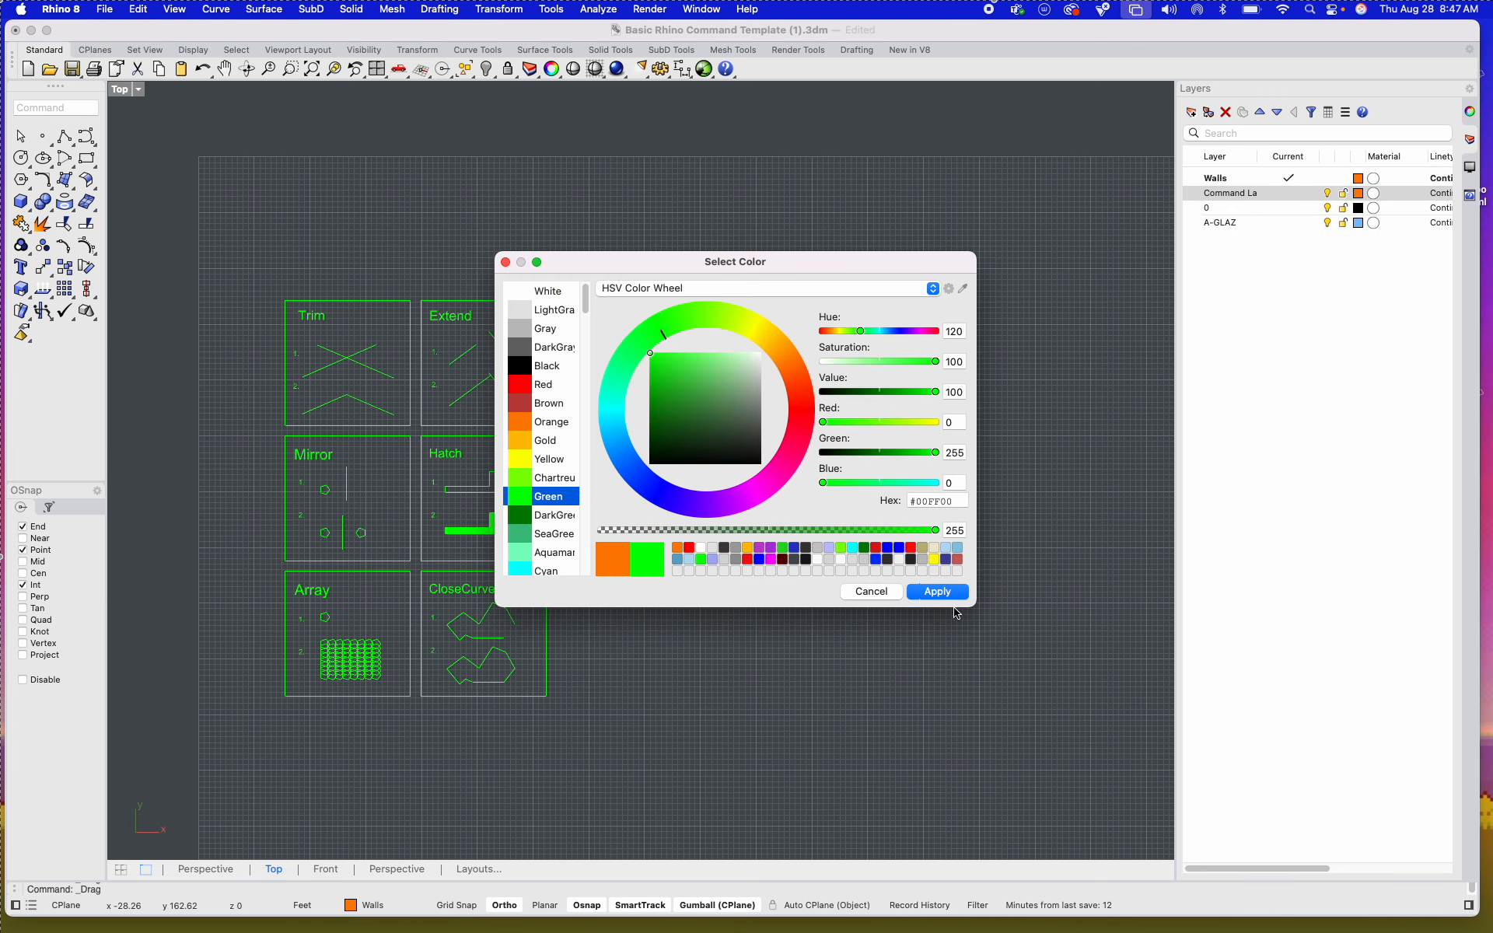
{"action": "left_click", "coordinate": [938, 592]}
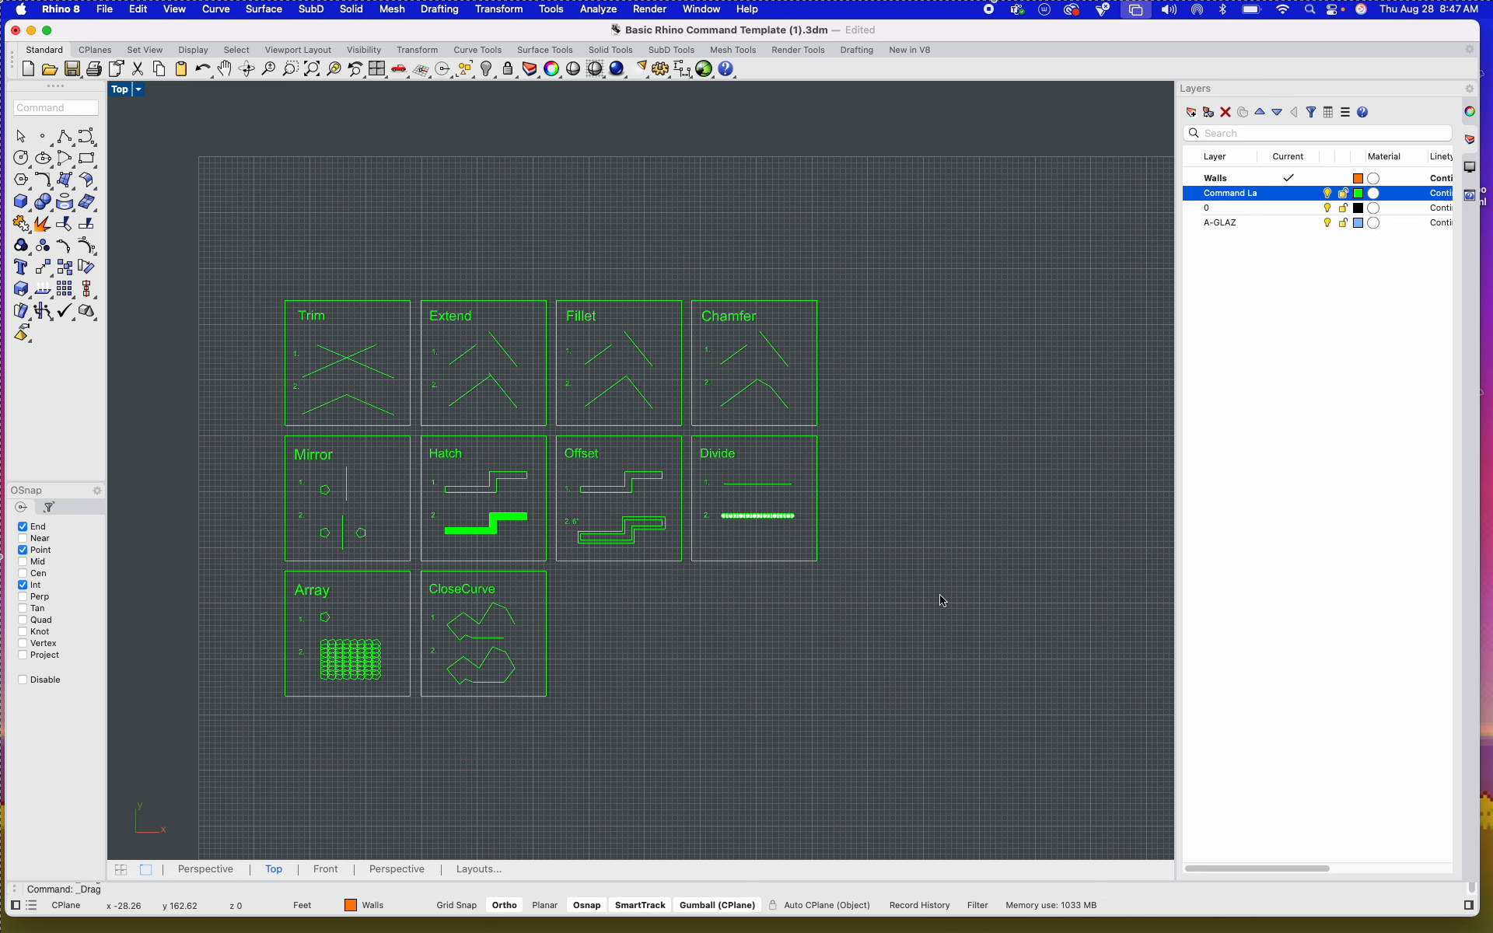
Step: Turn the "Command La" layer off and back on to demonstrate layer visibility
{"action": "scroll", "coordinate": [343, 364], "scroll_direction": "up", "scroll_amount": 3}
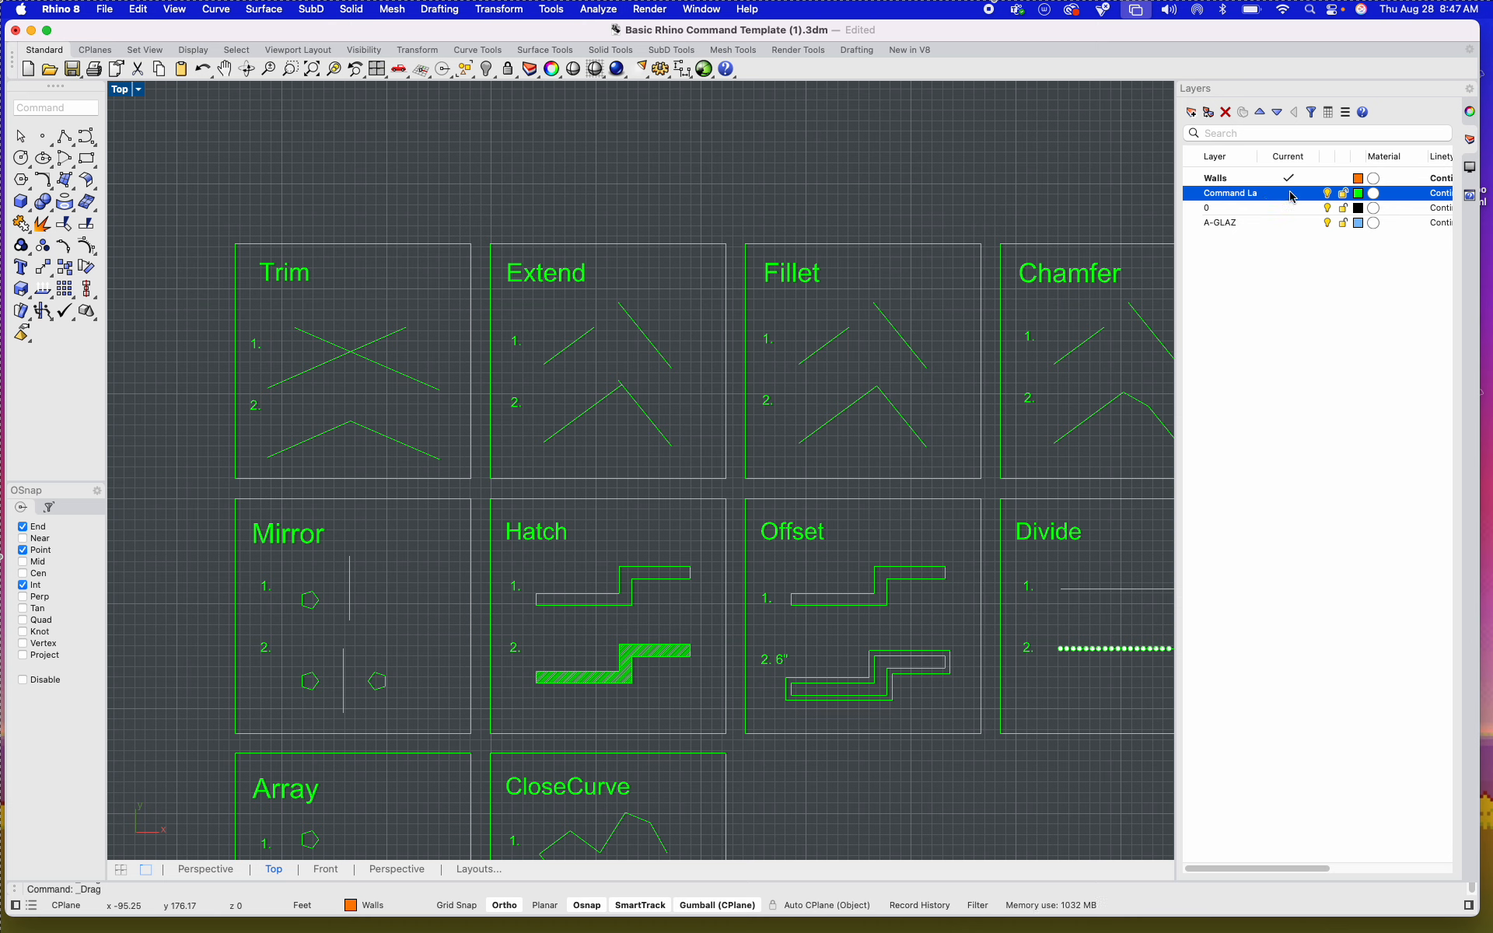
{"action": "left_click", "coordinate": [1309, 323]}
{"action": "left_click", "coordinate": [1328, 193]}
{"action": "left_click", "coordinate": [1328, 194]}
Step: Select the two crossing lines of example 1 in the Trim tile and trim off their upper ends at the intersection
{"action": "right_click_drag", "start_coordinate": [676, 356], "coordinate": [632, 334]}
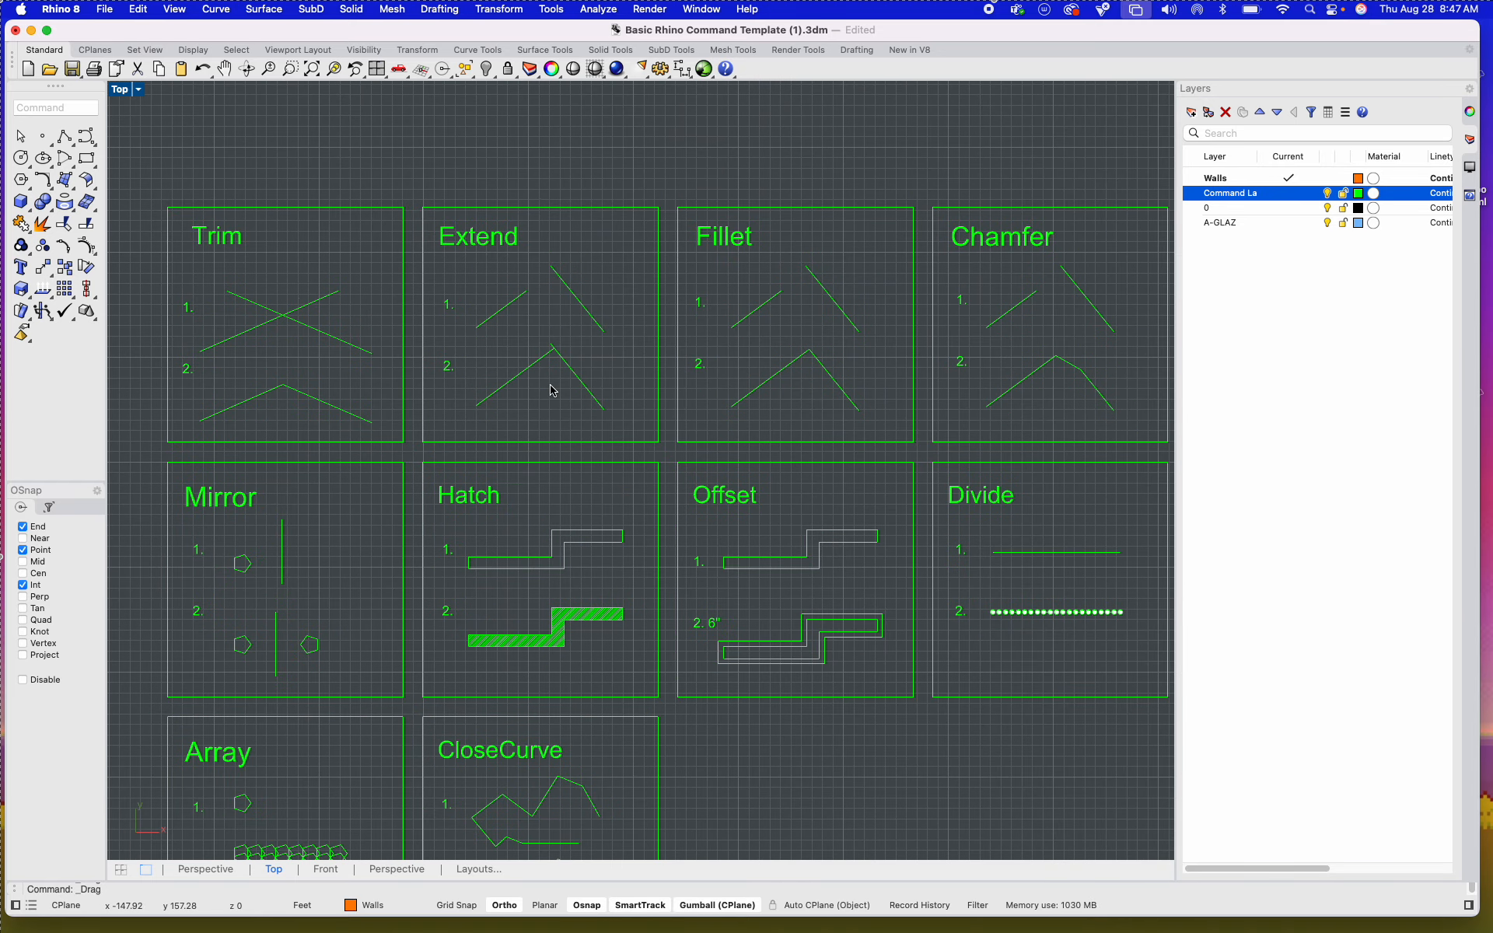
{"action": "scroll", "coordinate": [553, 387], "scroll_direction": "down", "scroll_amount": 3}
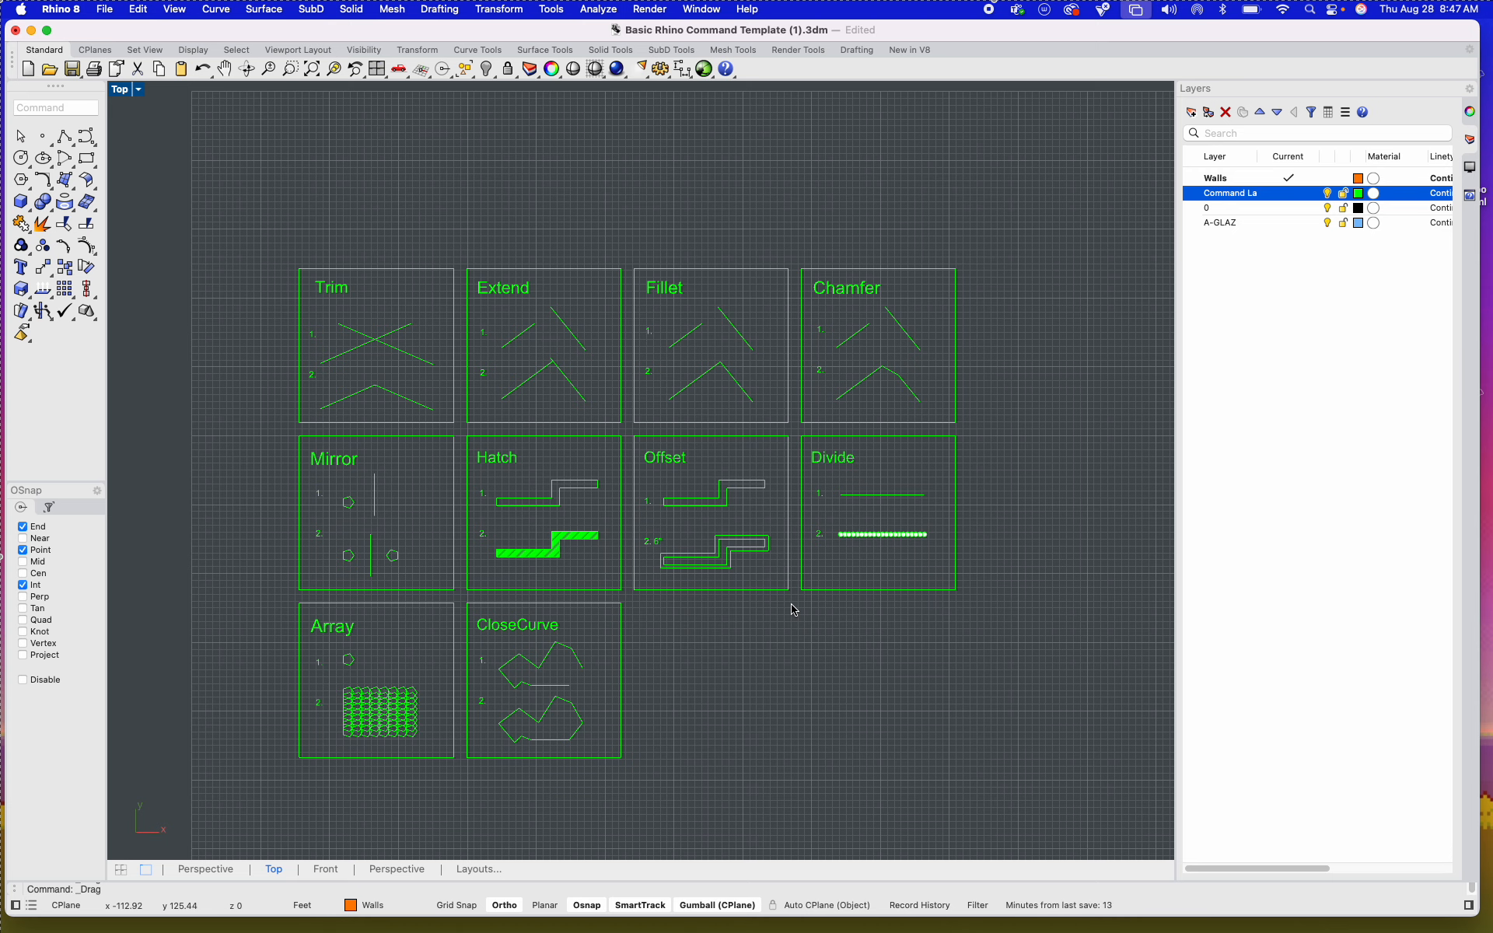
{"action": "scroll", "coordinate": [367, 305], "scroll_direction": "up", "scroll_amount": 5}
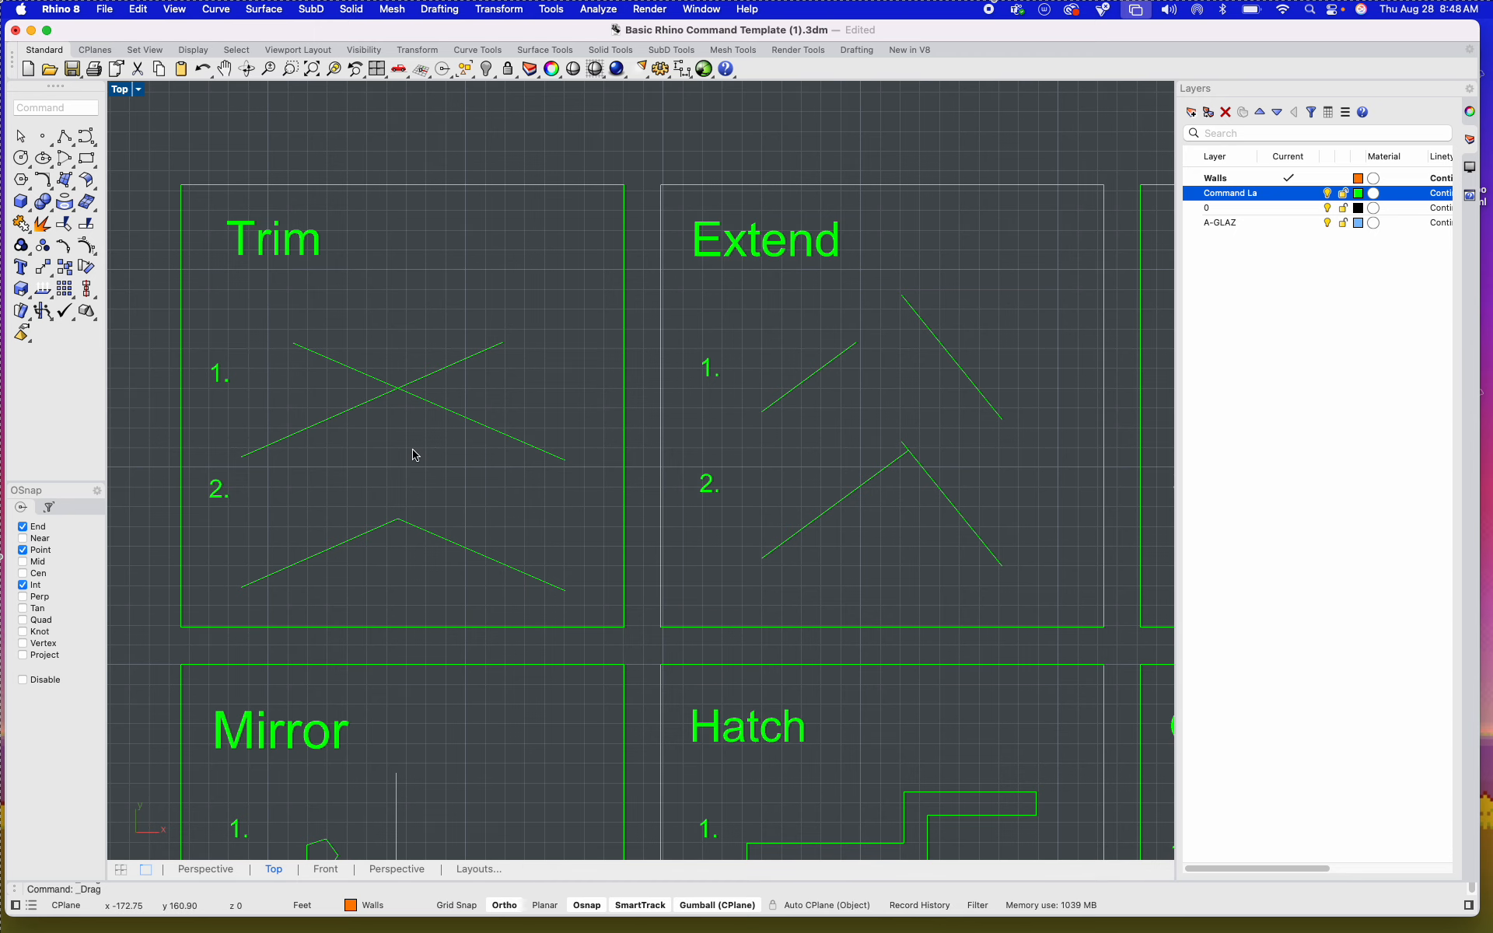
{"action": "left_click_drag", "start_coordinate": [414, 455], "coordinate": [332, 358]}
{"action": "scroll", "coordinate": [398, 417], "scroll_direction": "up", "scroll_amount": 3}
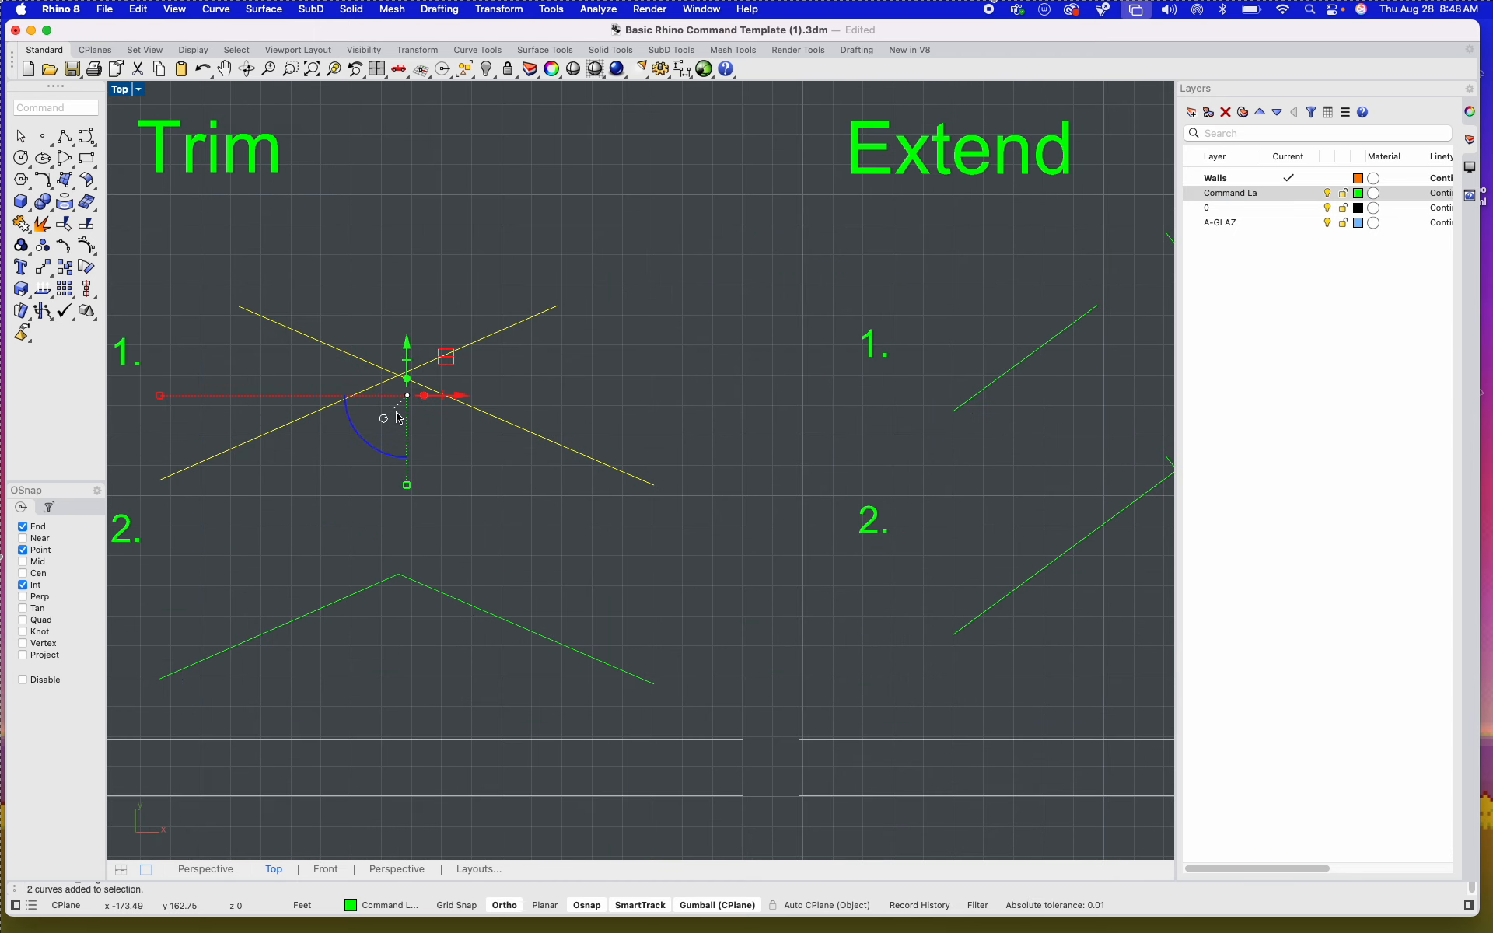
{"action": "type", "text": "Trim"}
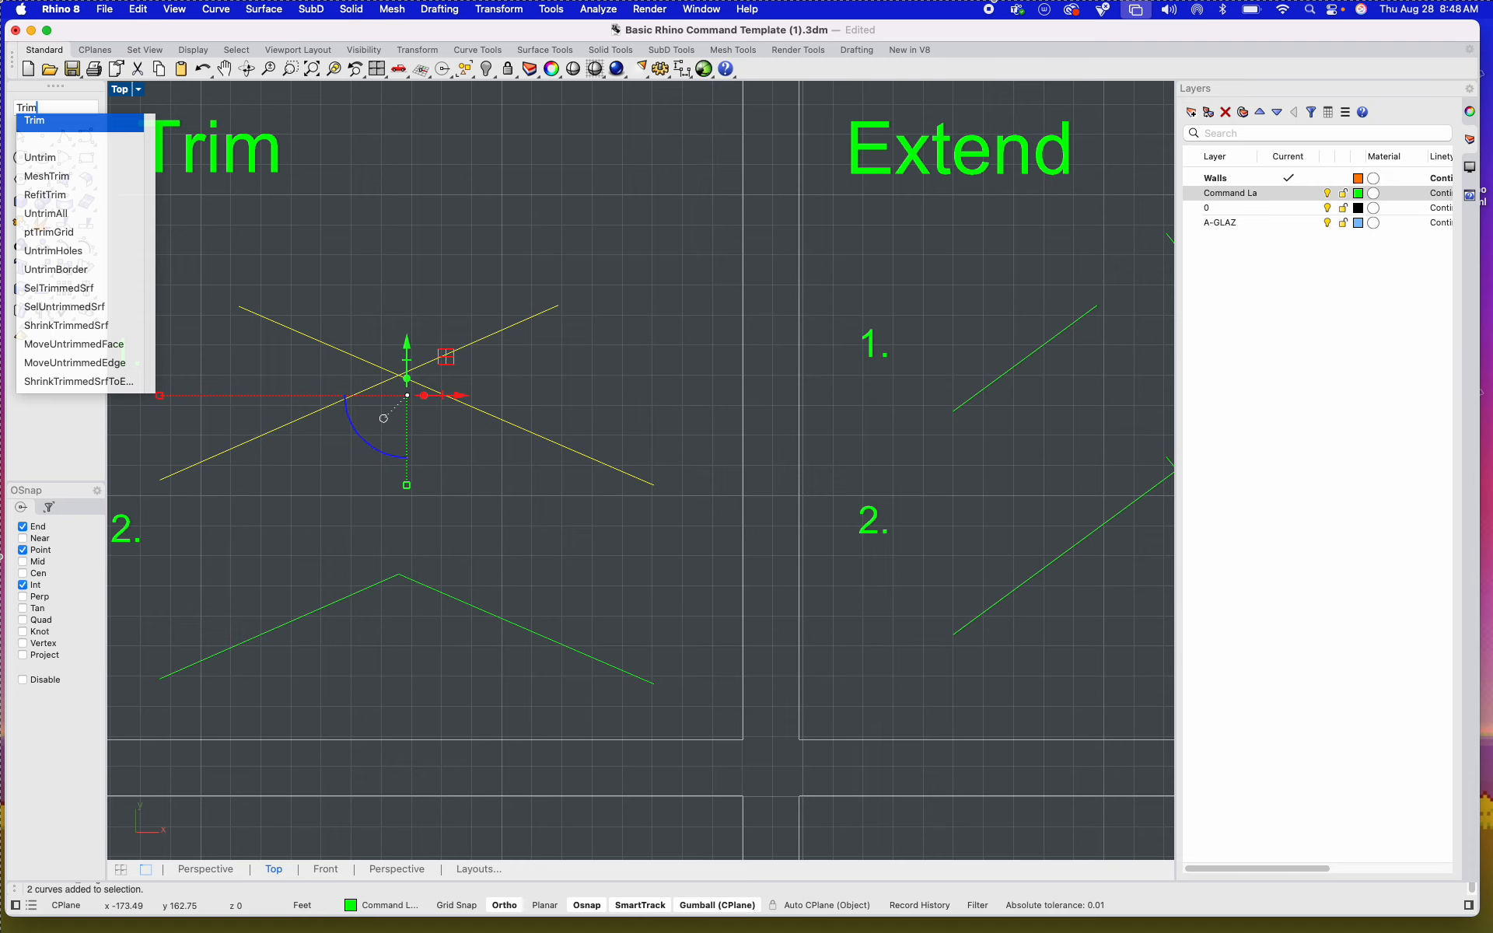
{"action": "key", "text": "Return"}
{"action": "left_click", "coordinate": [348, 354]}
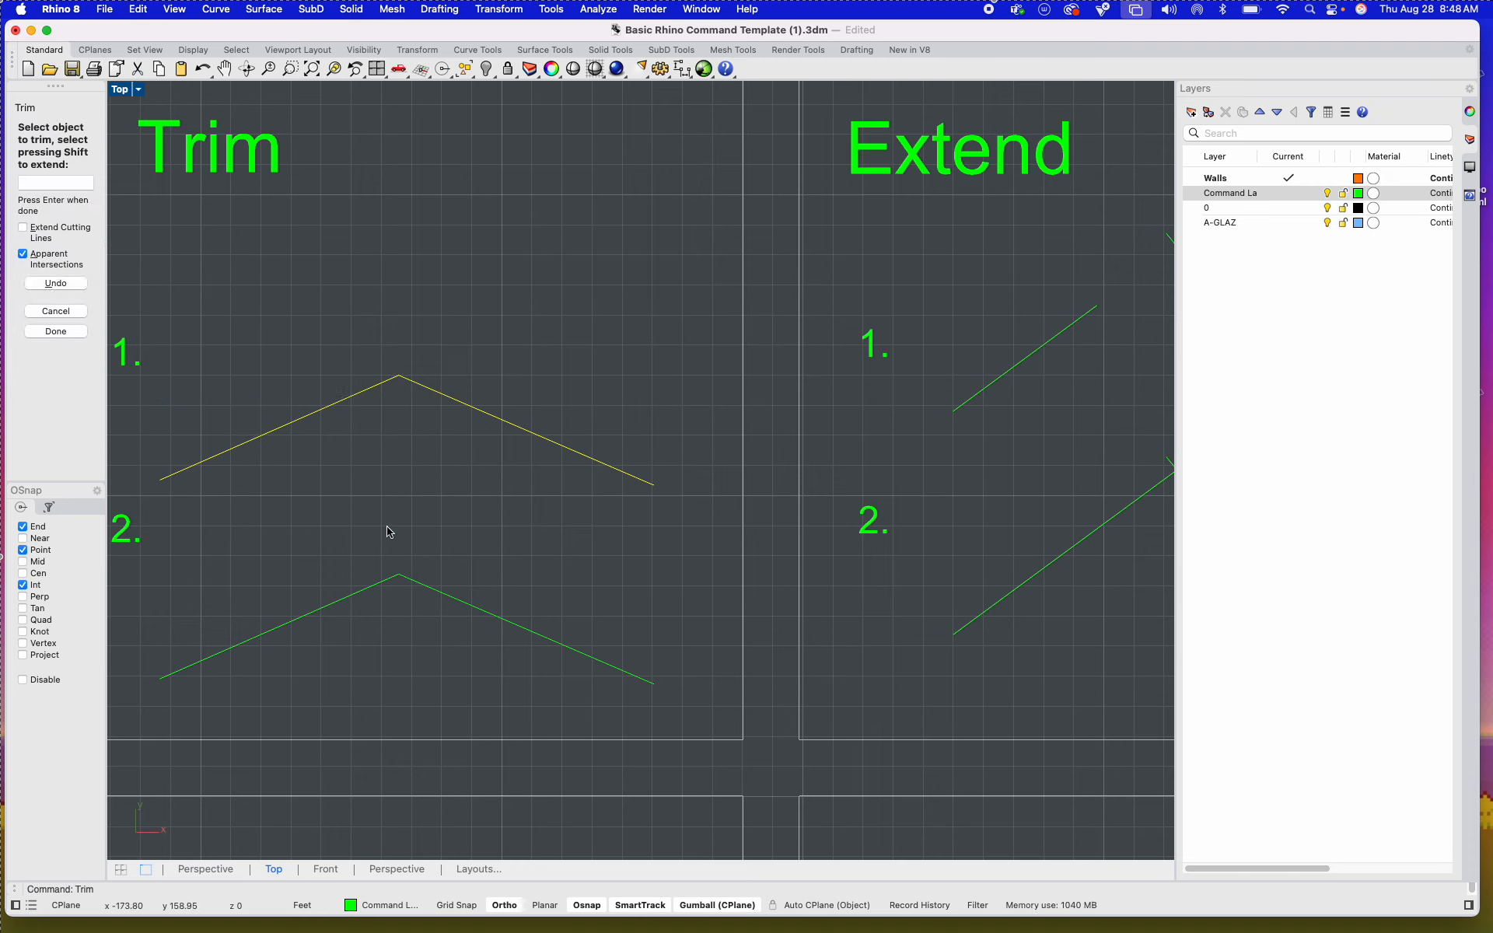
{"action": "key", "text": "Return"}
{"action": "key", "text": "Escape"}
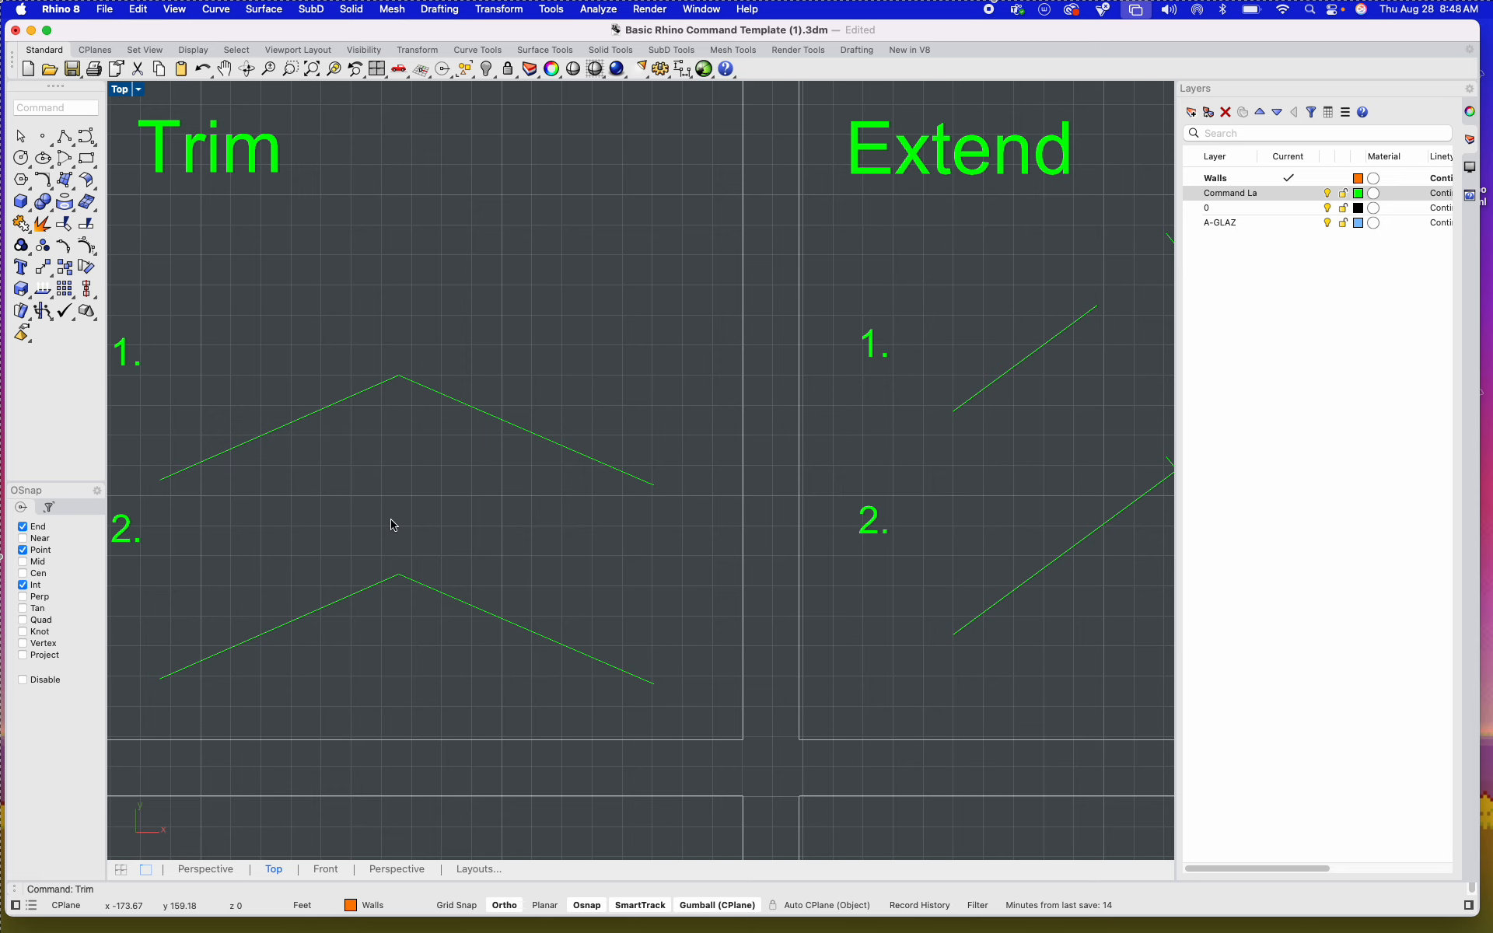
Step: Undo the trim of the crossing lines and clear the selection
{"action": "key", "text": "super+z"}
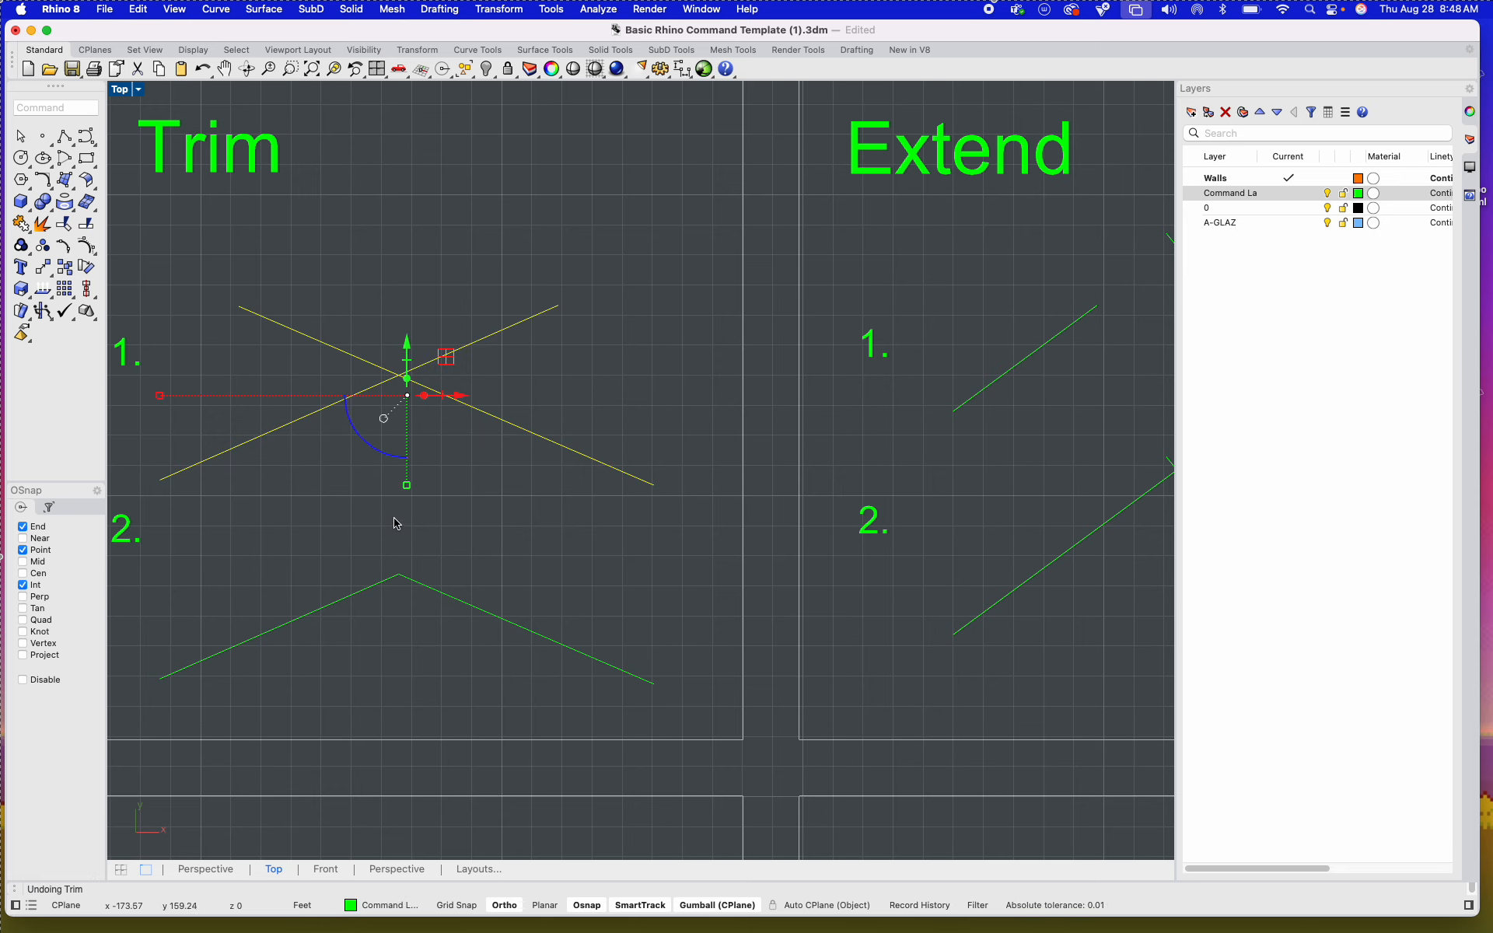
{"action": "key", "text": "Escape"}
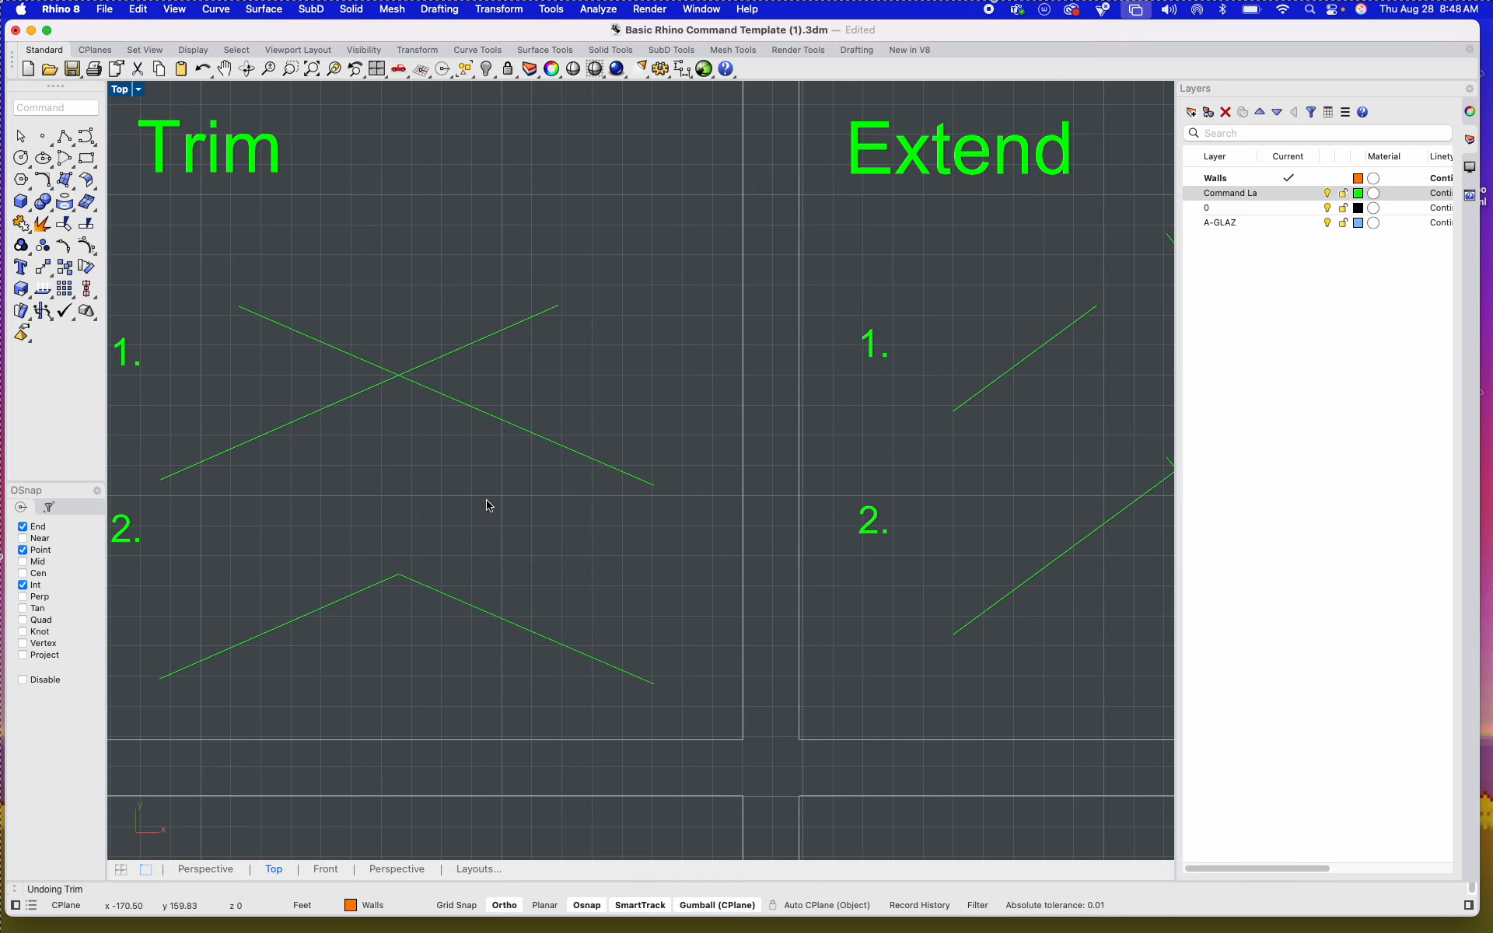
Step: Extend the short line of example 1 in the Extend tile up to the long slanted line as boundary
{"action": "scroll", "coordinate": [450, 444], "scroll_direction": "down", "scroll_amount": 5}
{"action": "scroll", "coordinate": [582, 384], "scroll_direction": "up", "scroll_amount": 8}
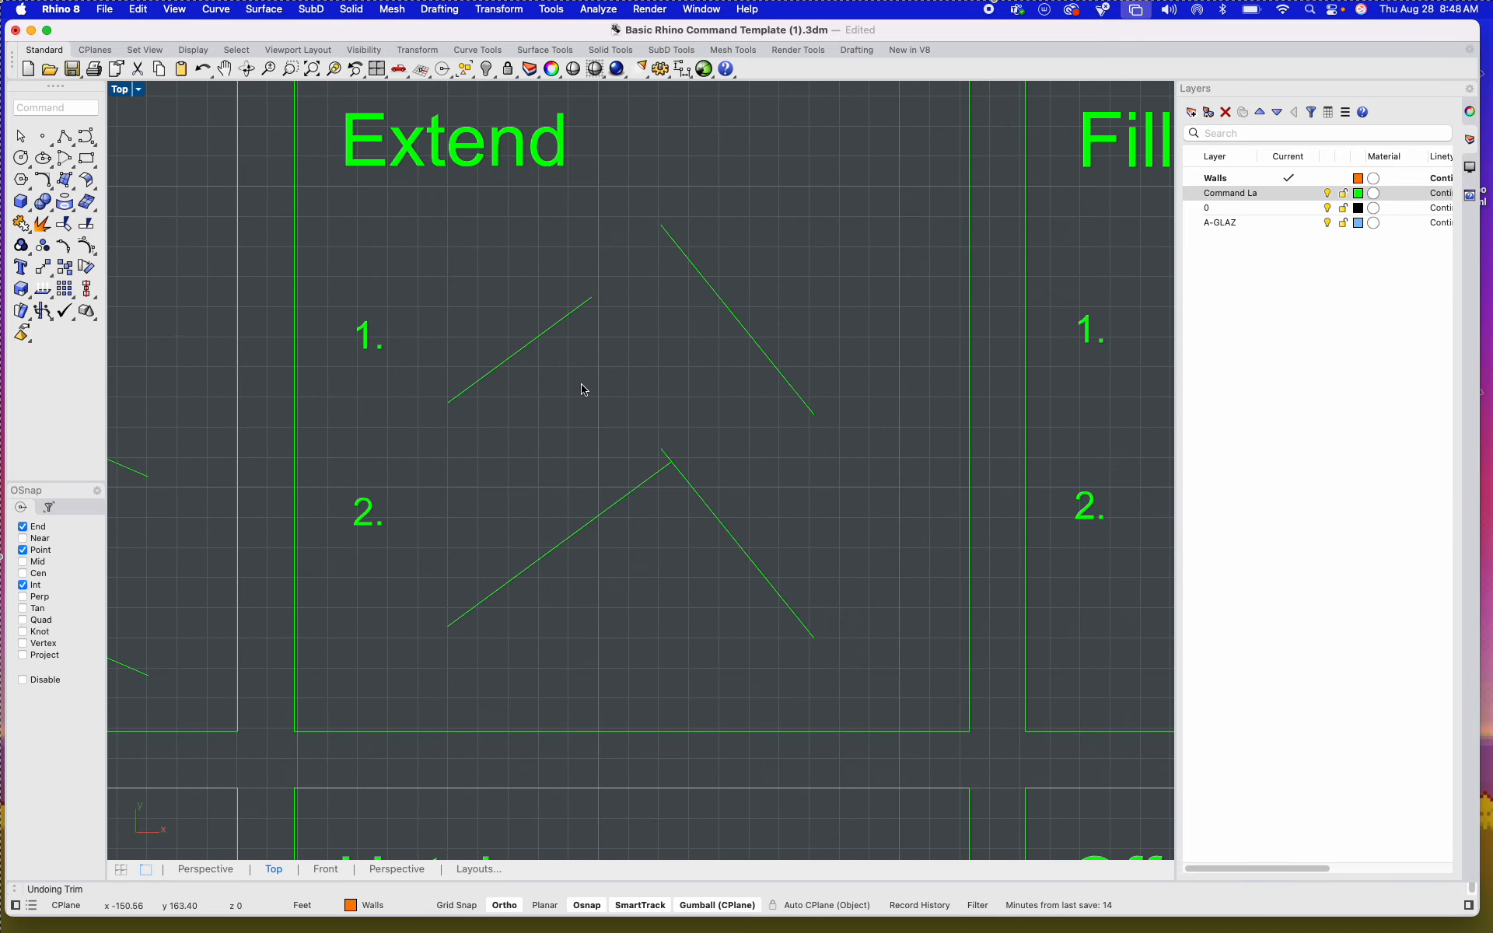
{"action": "right_click_drag", "start_coordinate": [712, 338], "coordinate": [673, 372]}
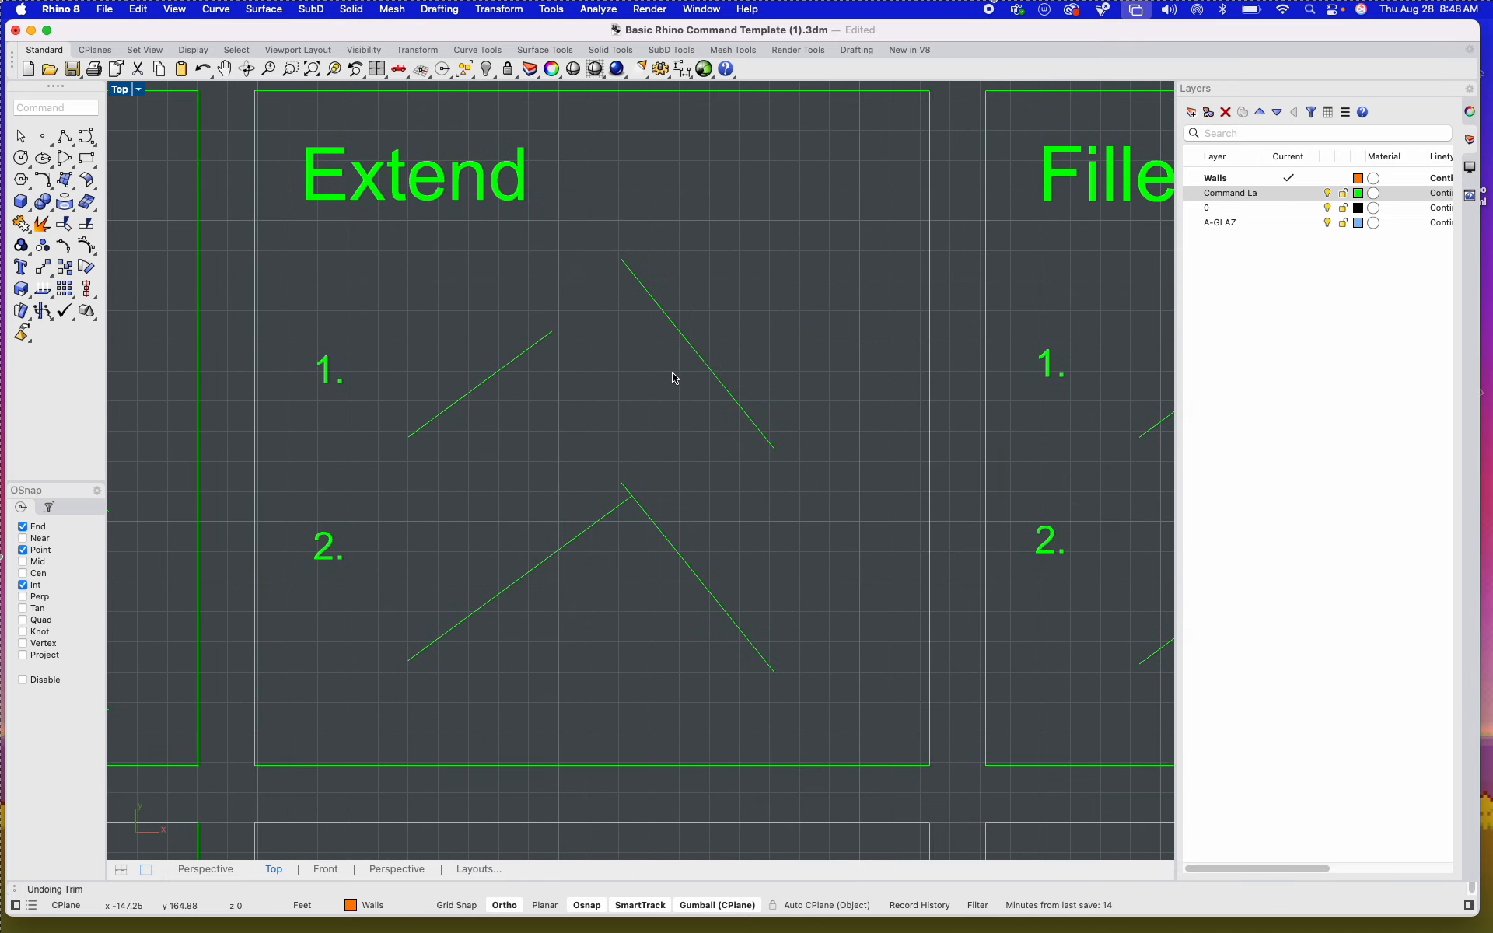
{"action": "left_click", "coordinate": [661, 305]}
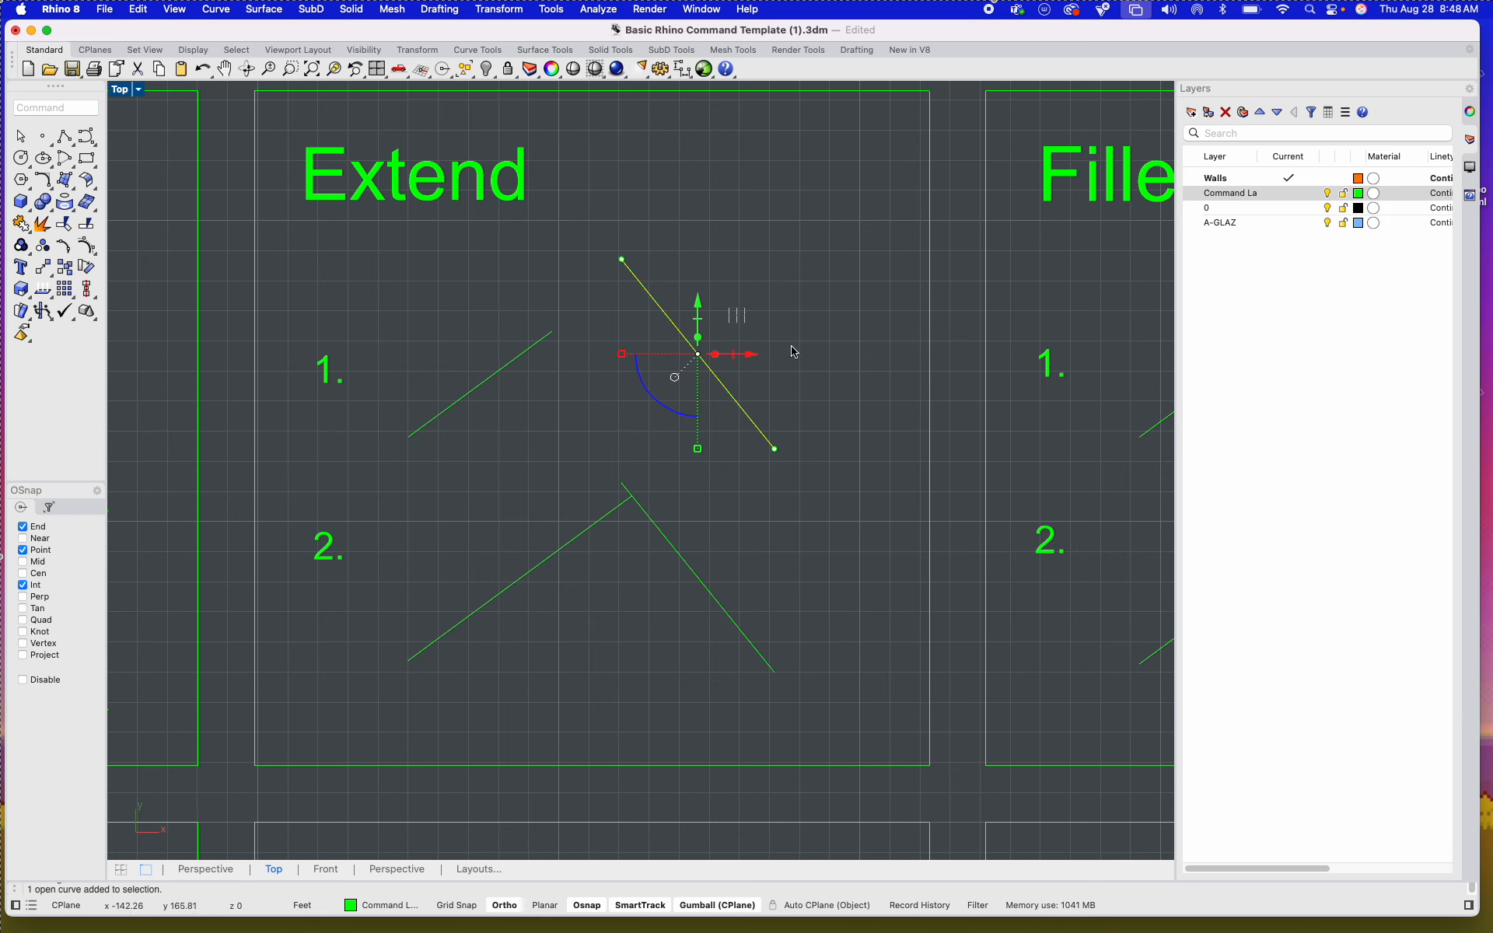
{"action": "type", "text": "Extend"}
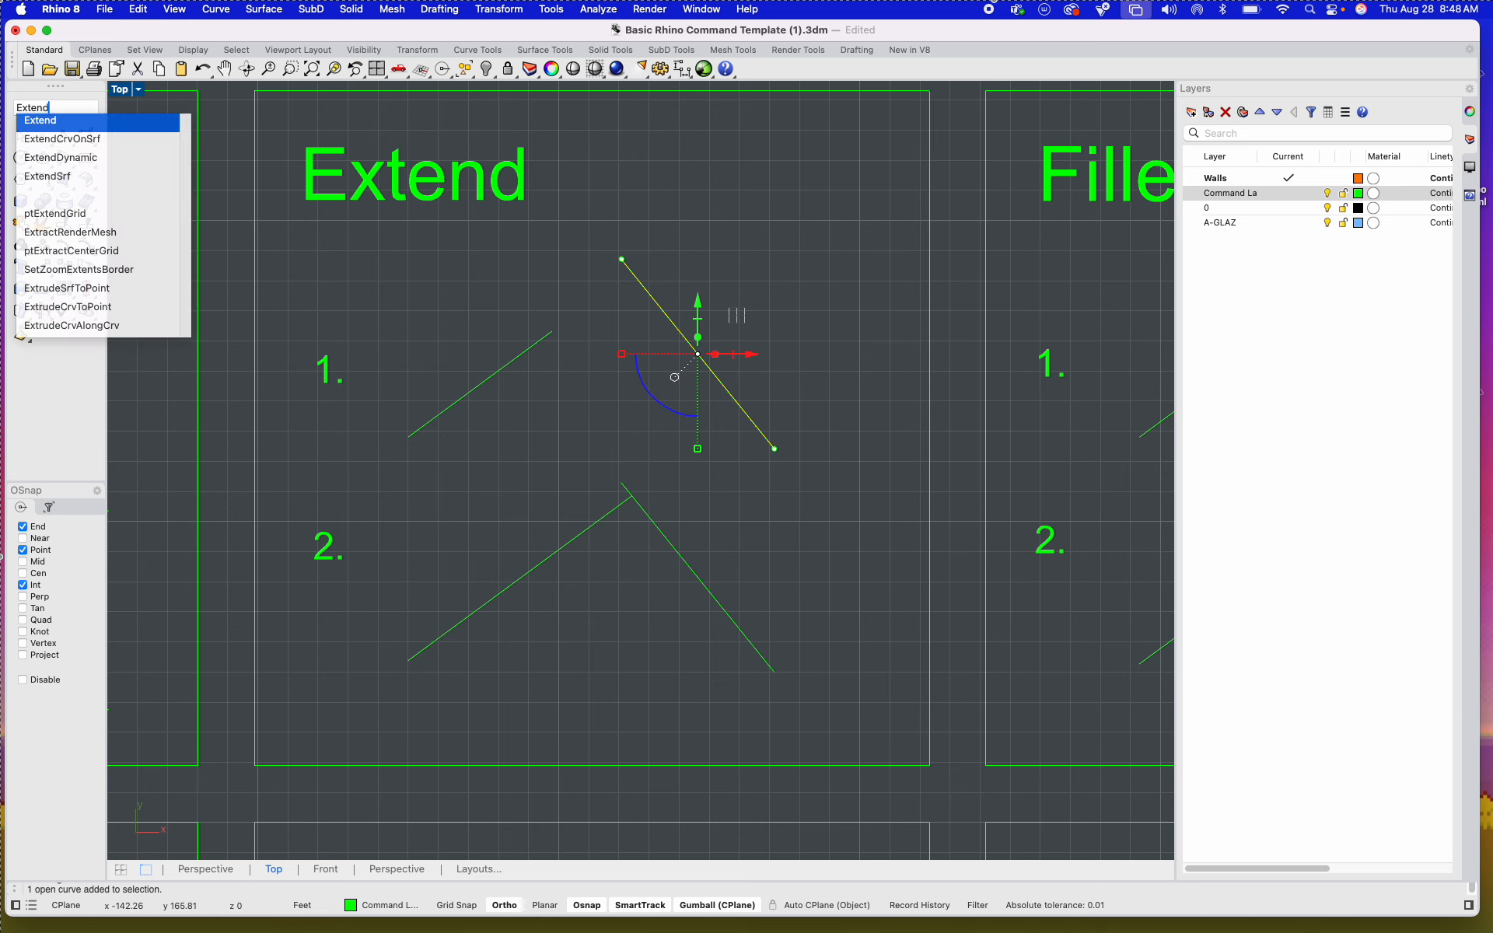
{"action": "key", "text": "Return"}
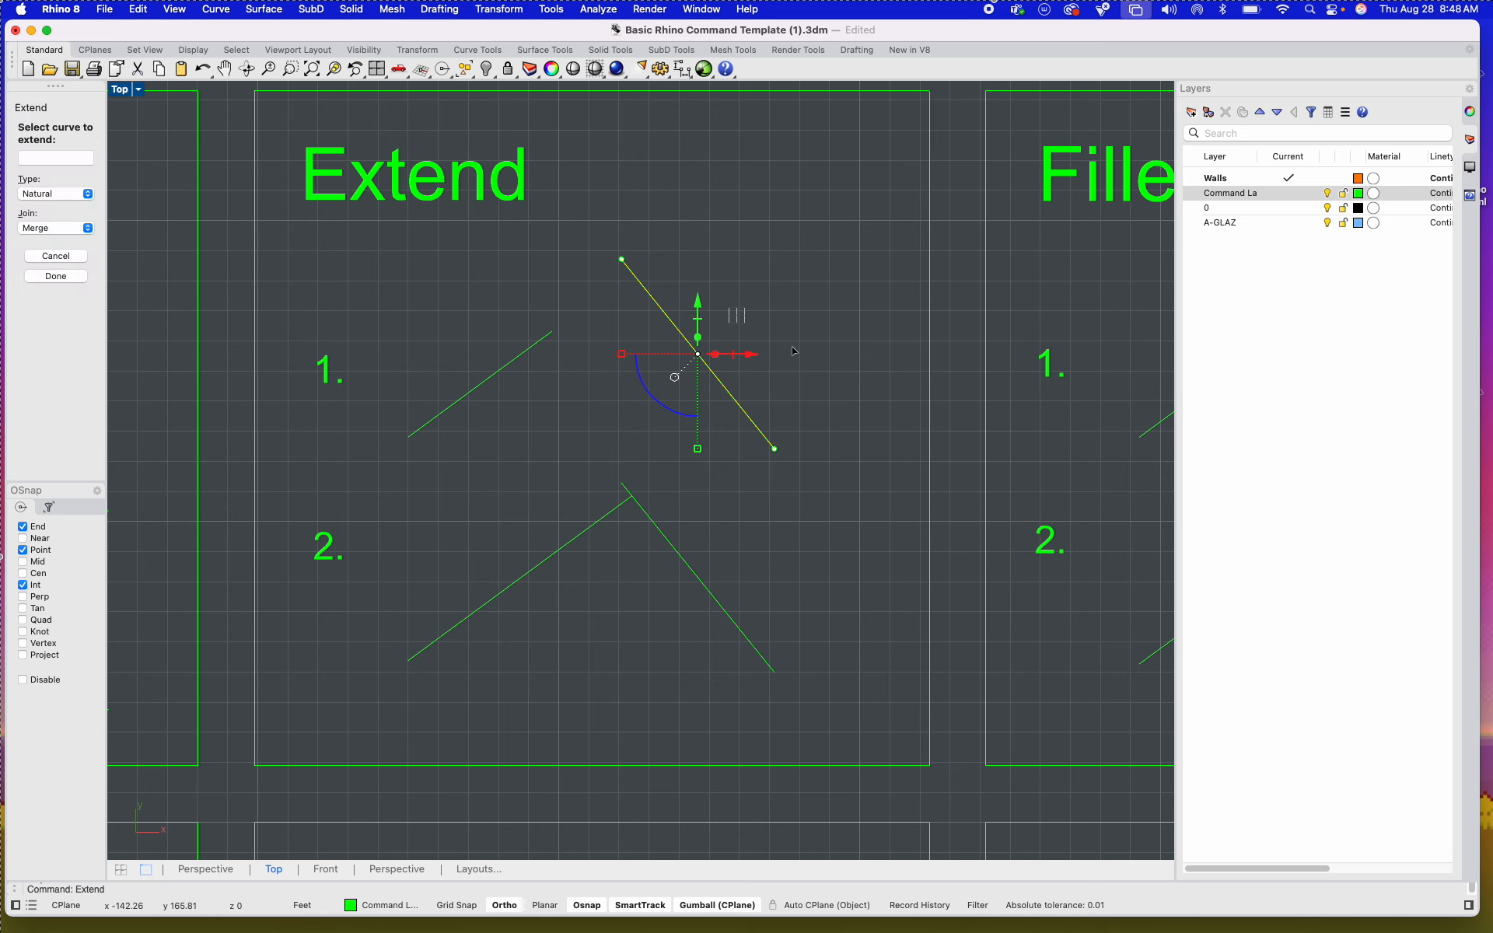
{"action": "left_click", "coordinate": [542, 346]}
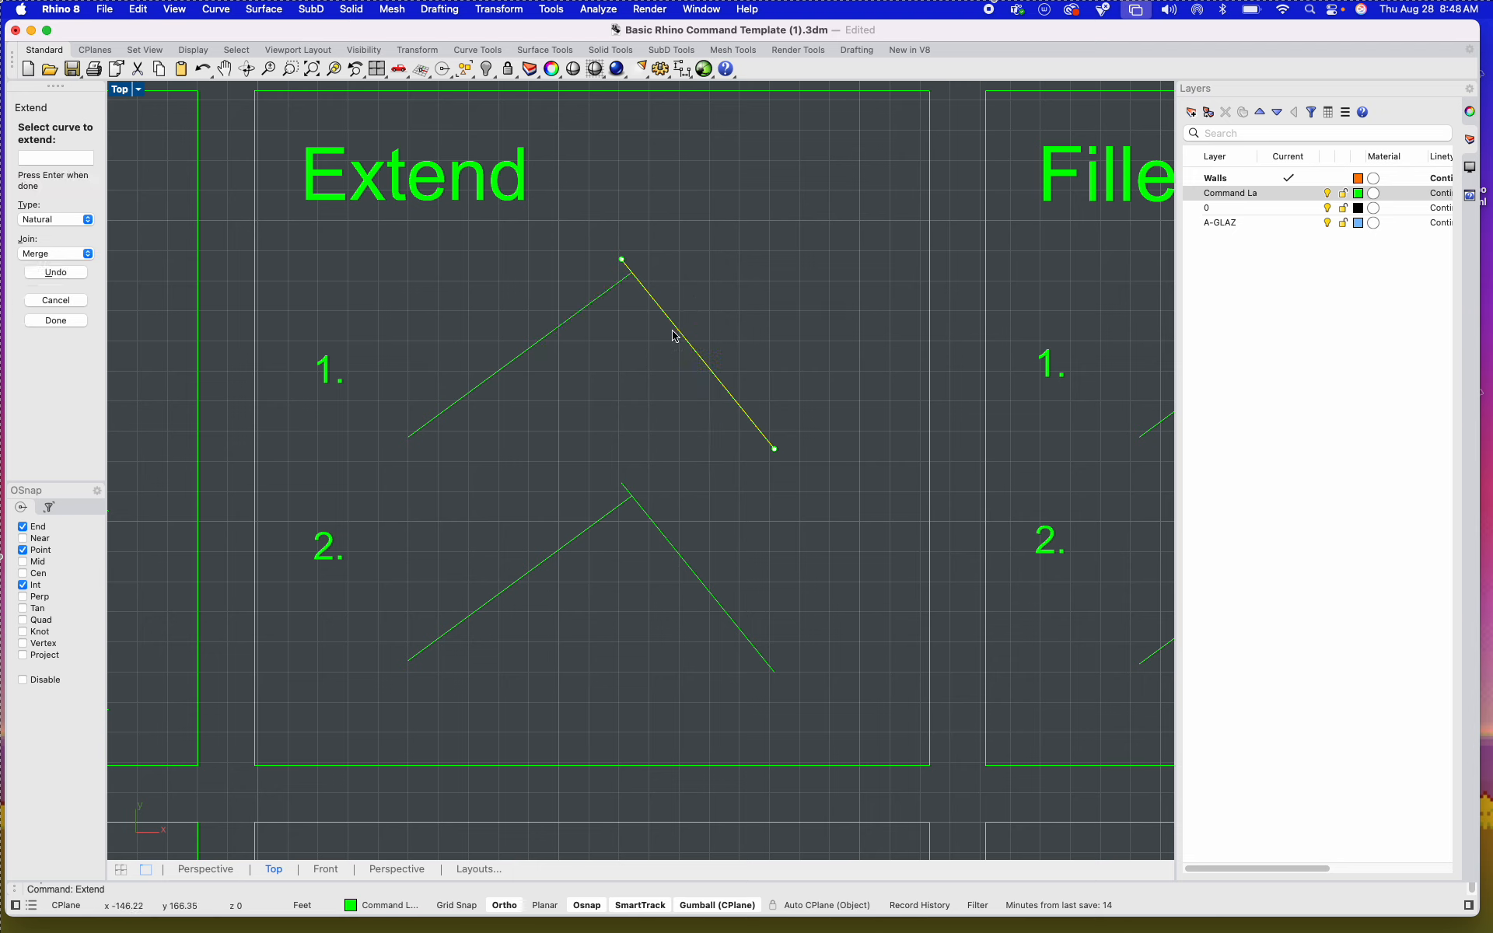
{"action": "key", "text": "Return"}
{"action": "left_click", "coordinate": [601, 297]}
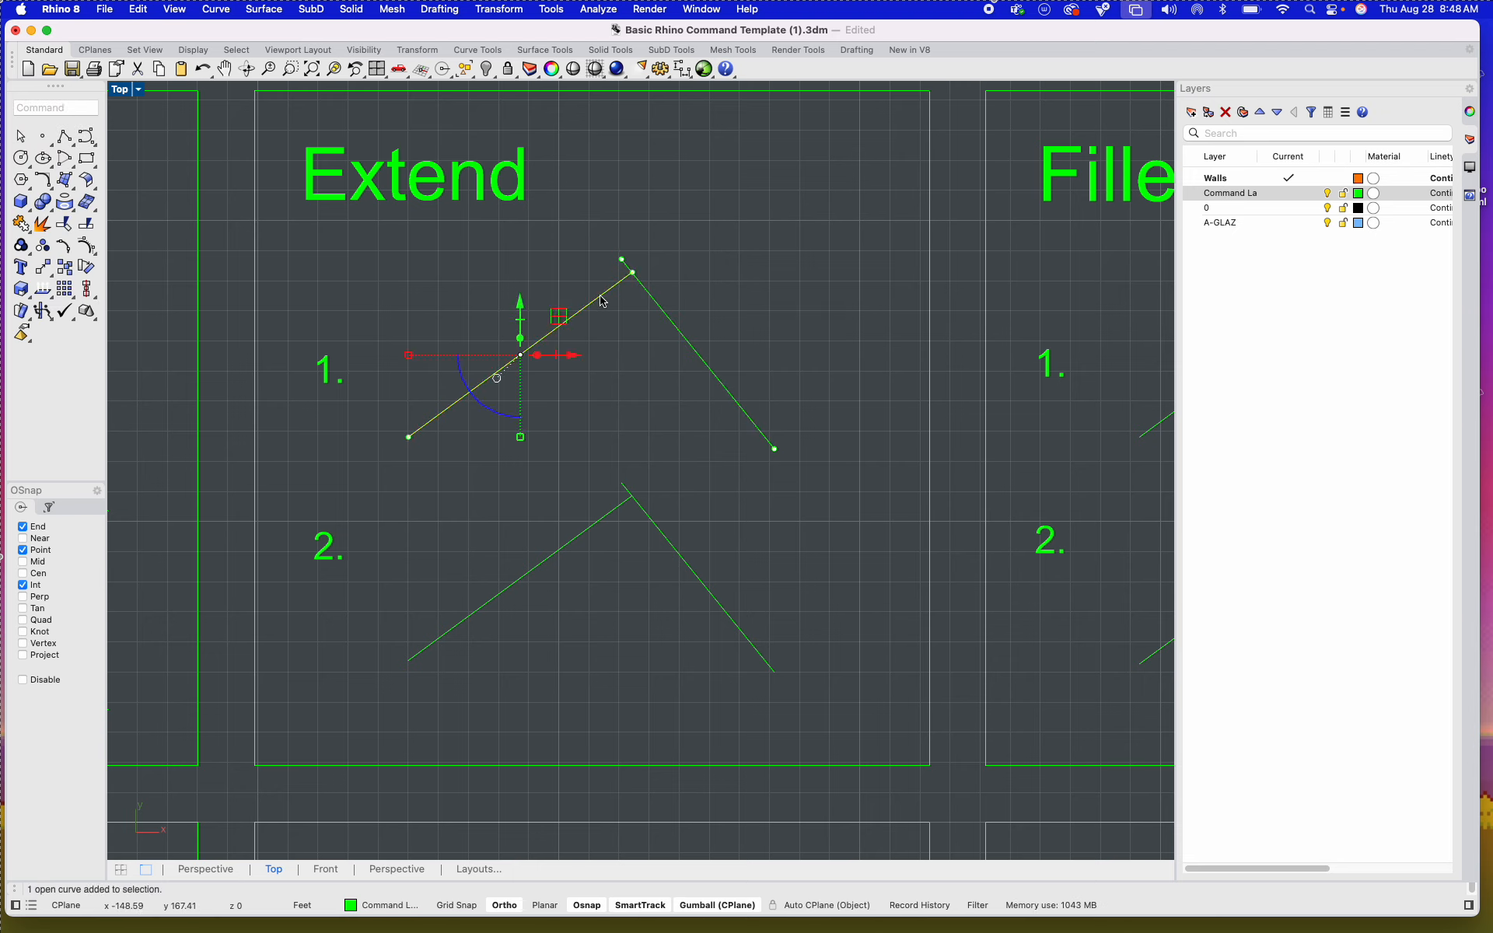
Step: Undo the extension and move example 1's short line straight up so it points past the long line's upper end
{"action": "key", "text": "super+z"}
{"action": "left_click", "coordinate": [614, 360]}
{"action": "left_click", "coordinate": [497, 365]}
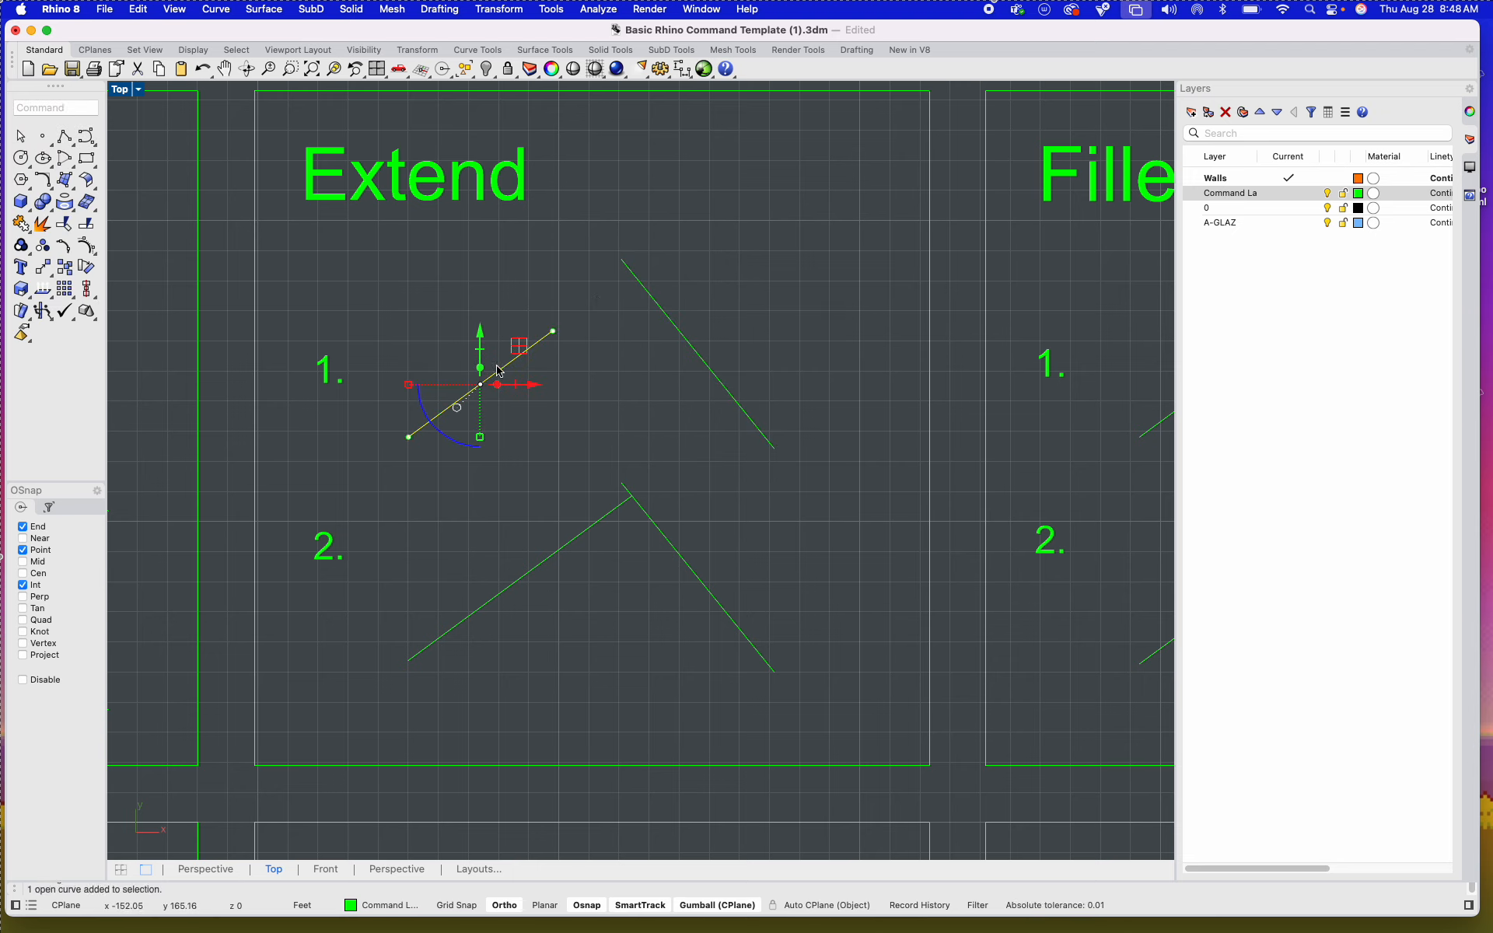
{"action": "left_click_drag", "start_coordinate": [497, 365], "coordinate": [609, 313]}
{"action": "left_click", "coordinate": [611, 310]}
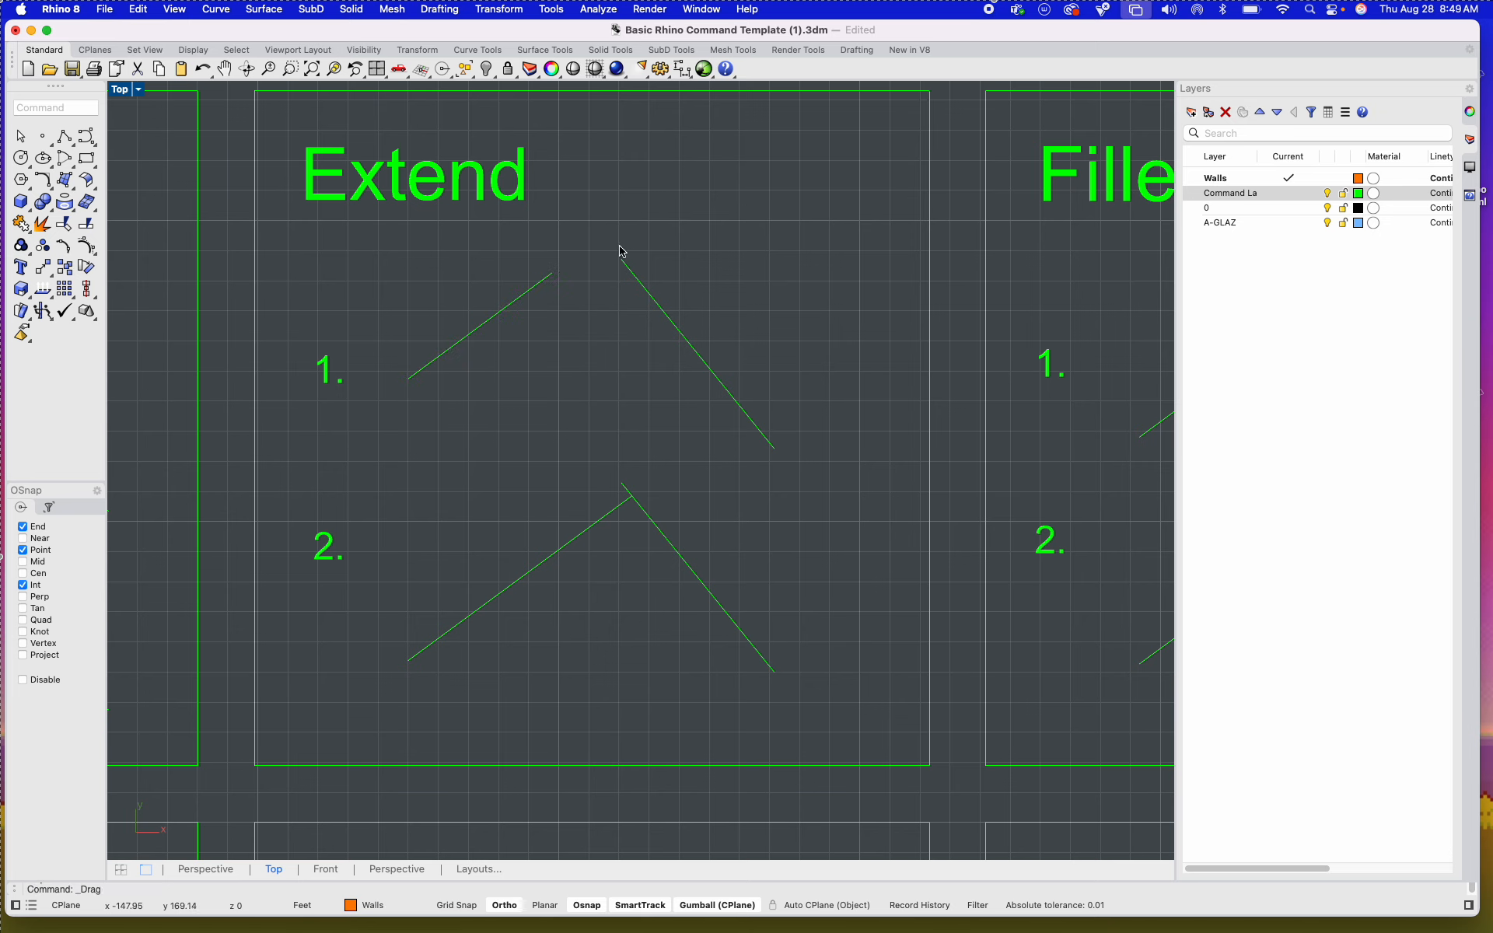
Step: Try to extend the moved short line using the long slanted line as the boundary
{"action": "left_click", "coordinate": [671, 314]}
{"action": "key", "text": "Return"}
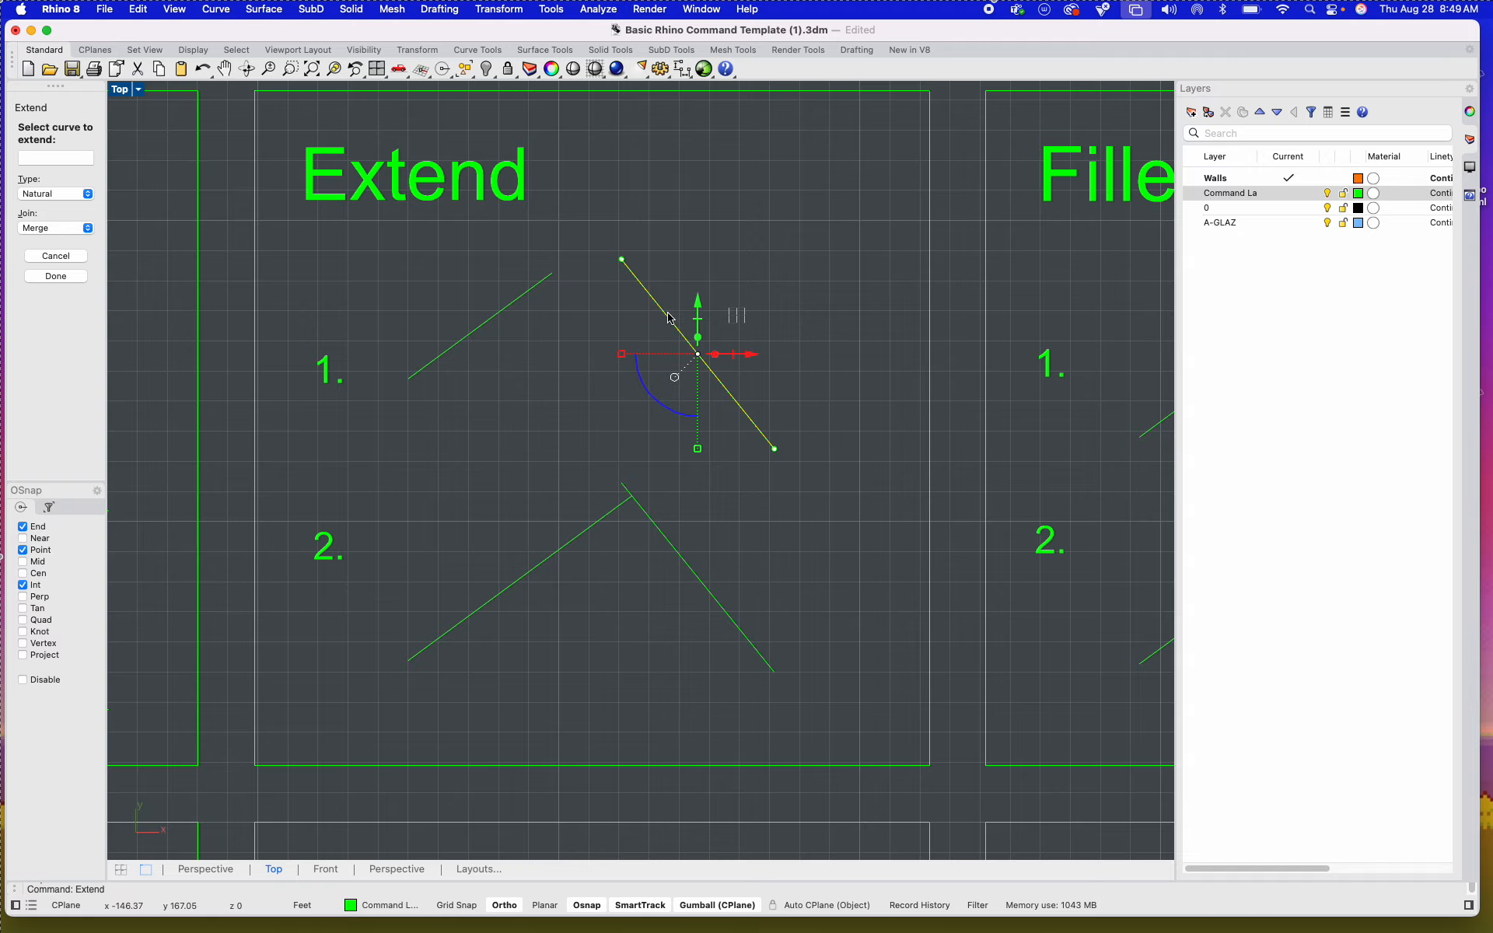
{"action": "left_click", "coordinate": [523, 294]}
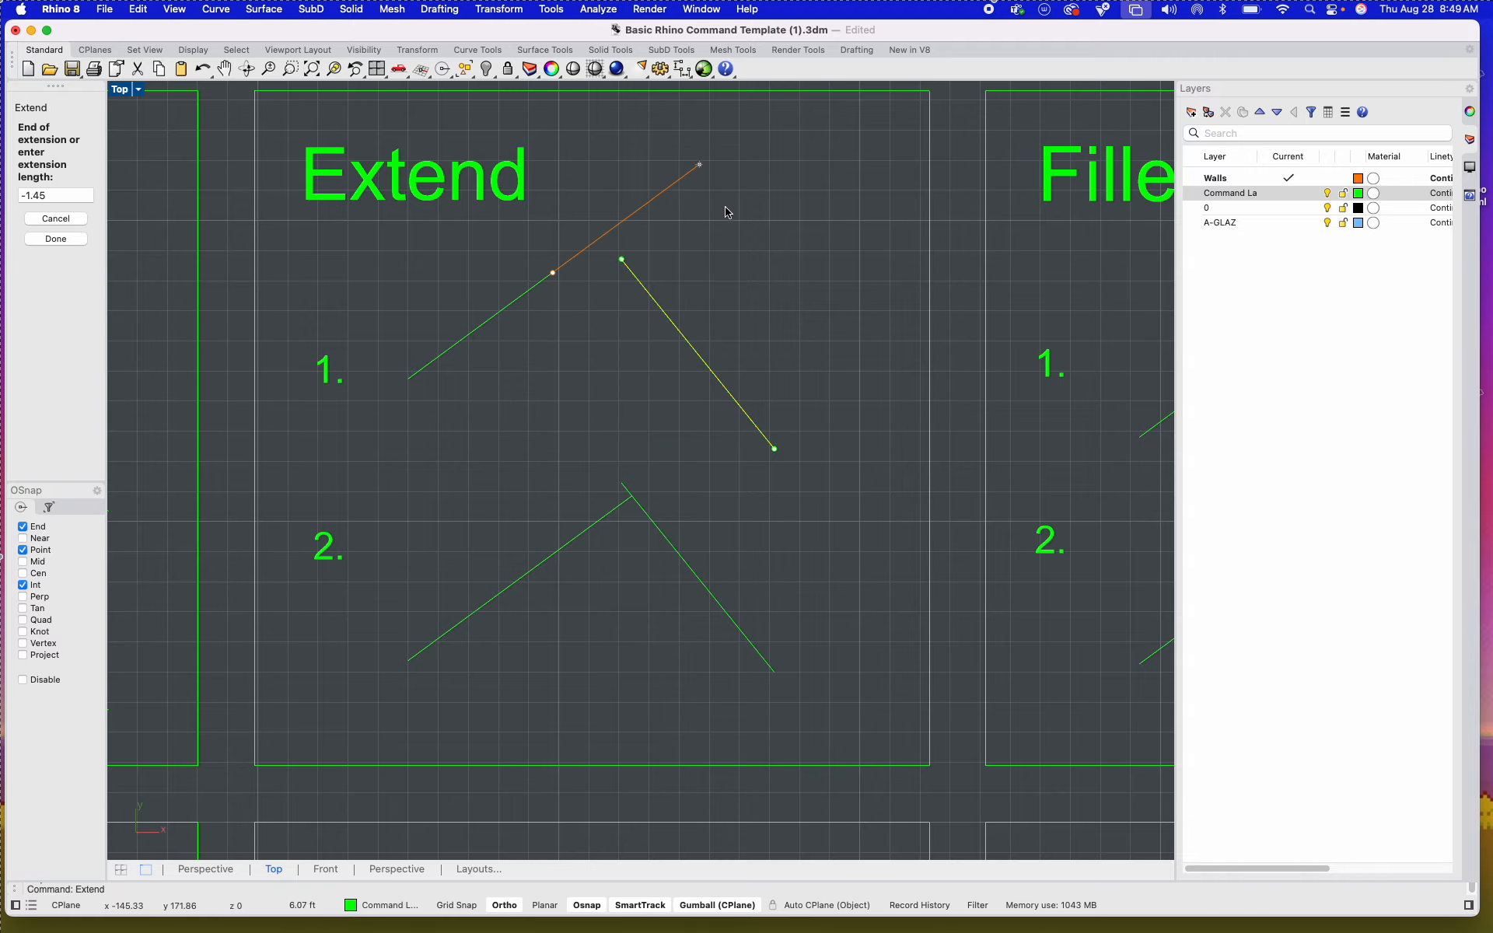
{"action": "scroll", "coordinate": [704, 177], "scroll_direction": "down", "scroll_amount": 5}
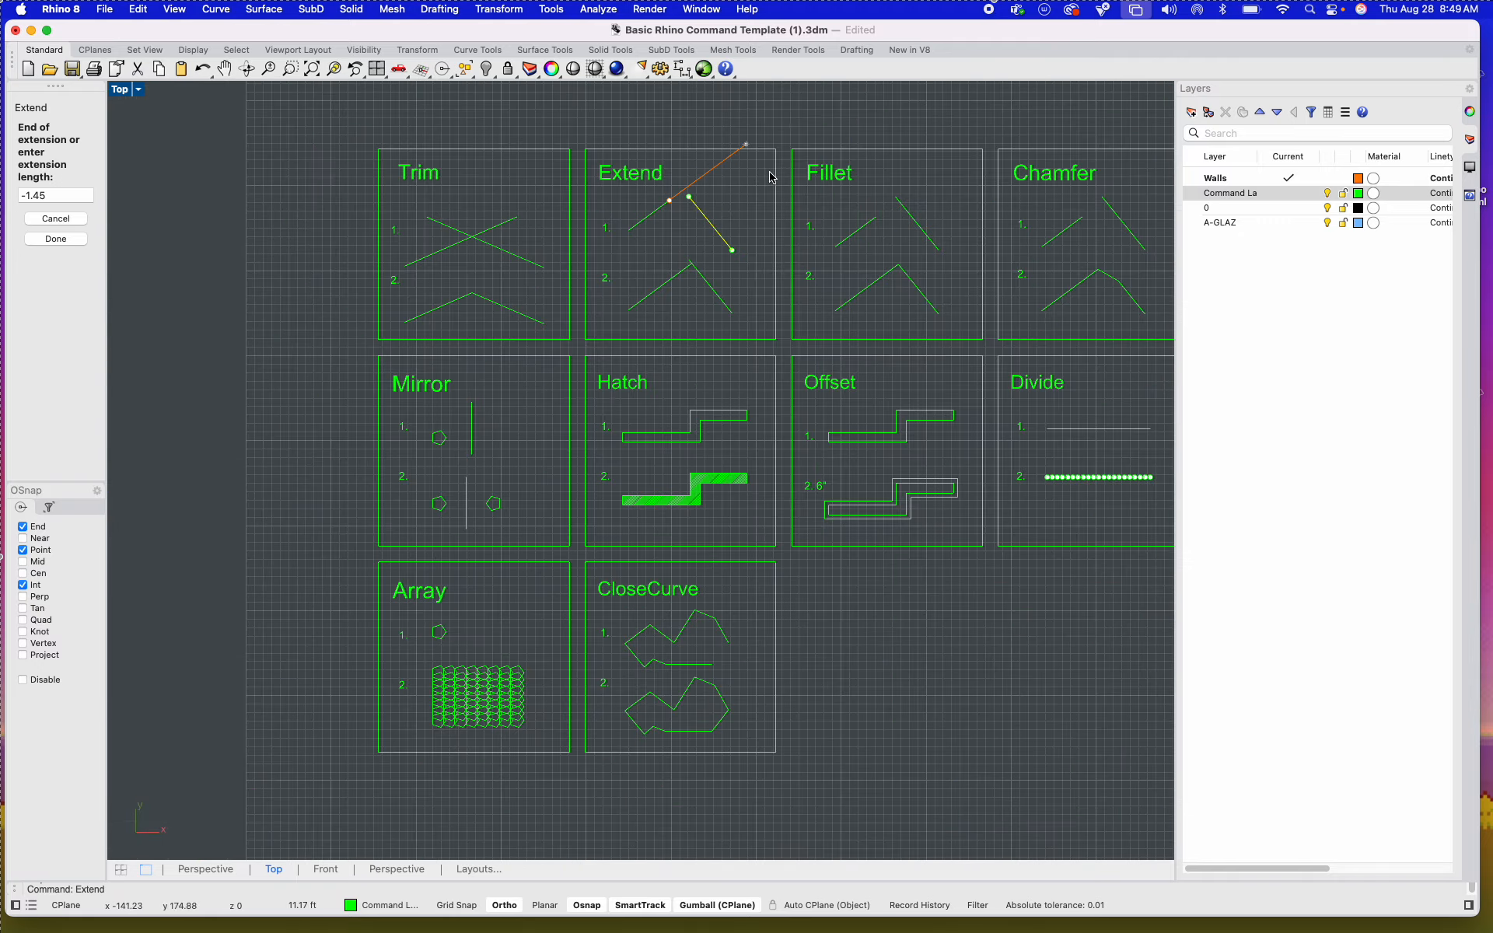
{"action": "right_click_drag", "start_coordinate": [771, 173], "coordinate": [466, 410]}
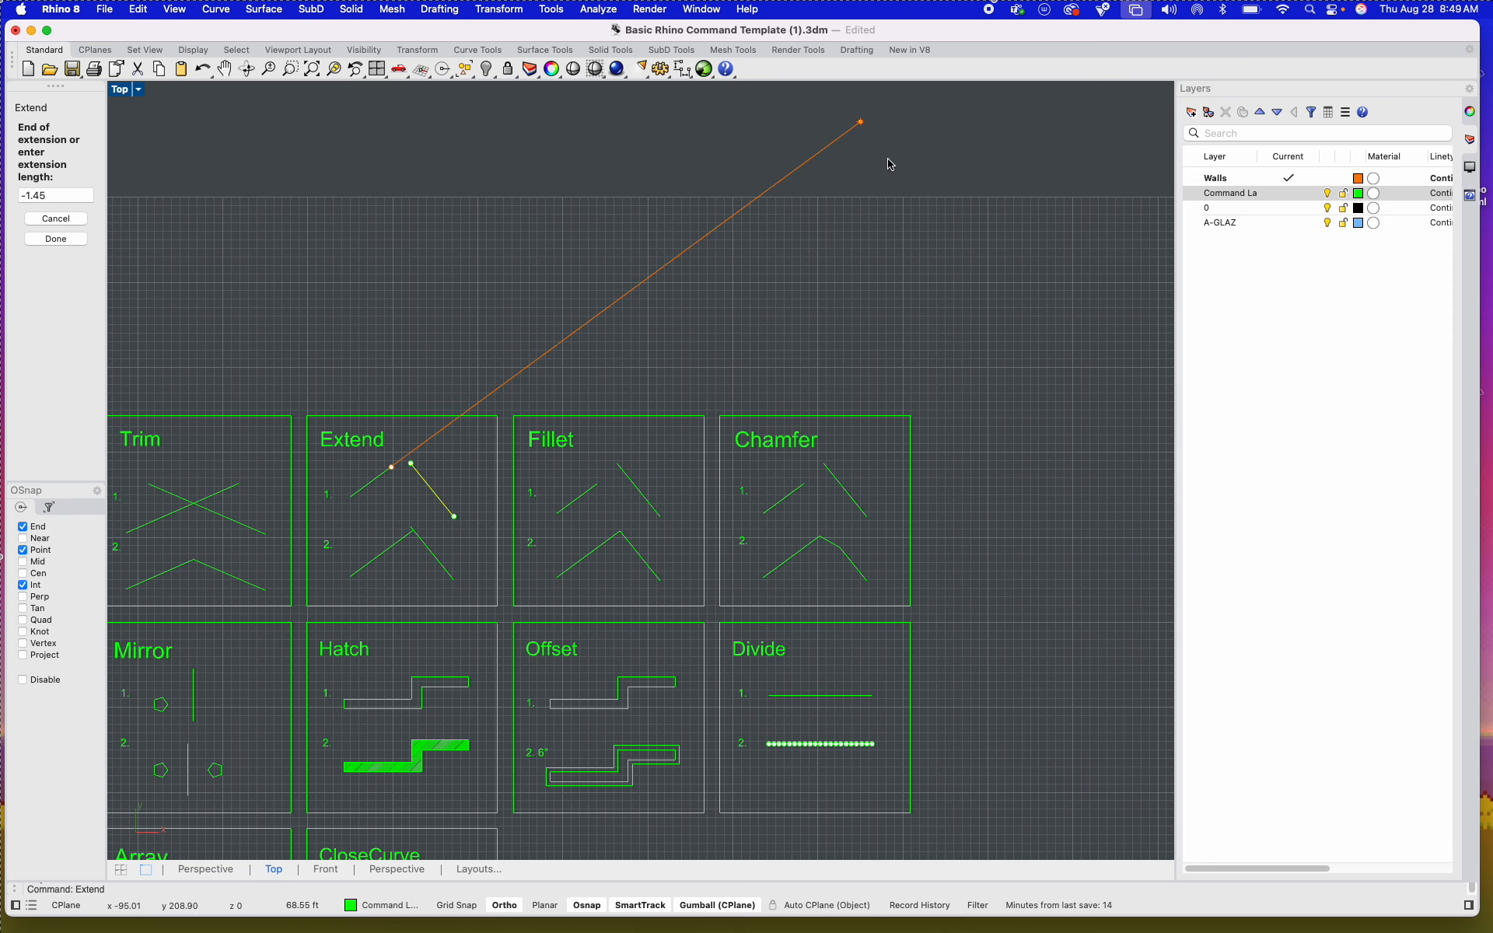
{"action": "key", "text": "Escape"}
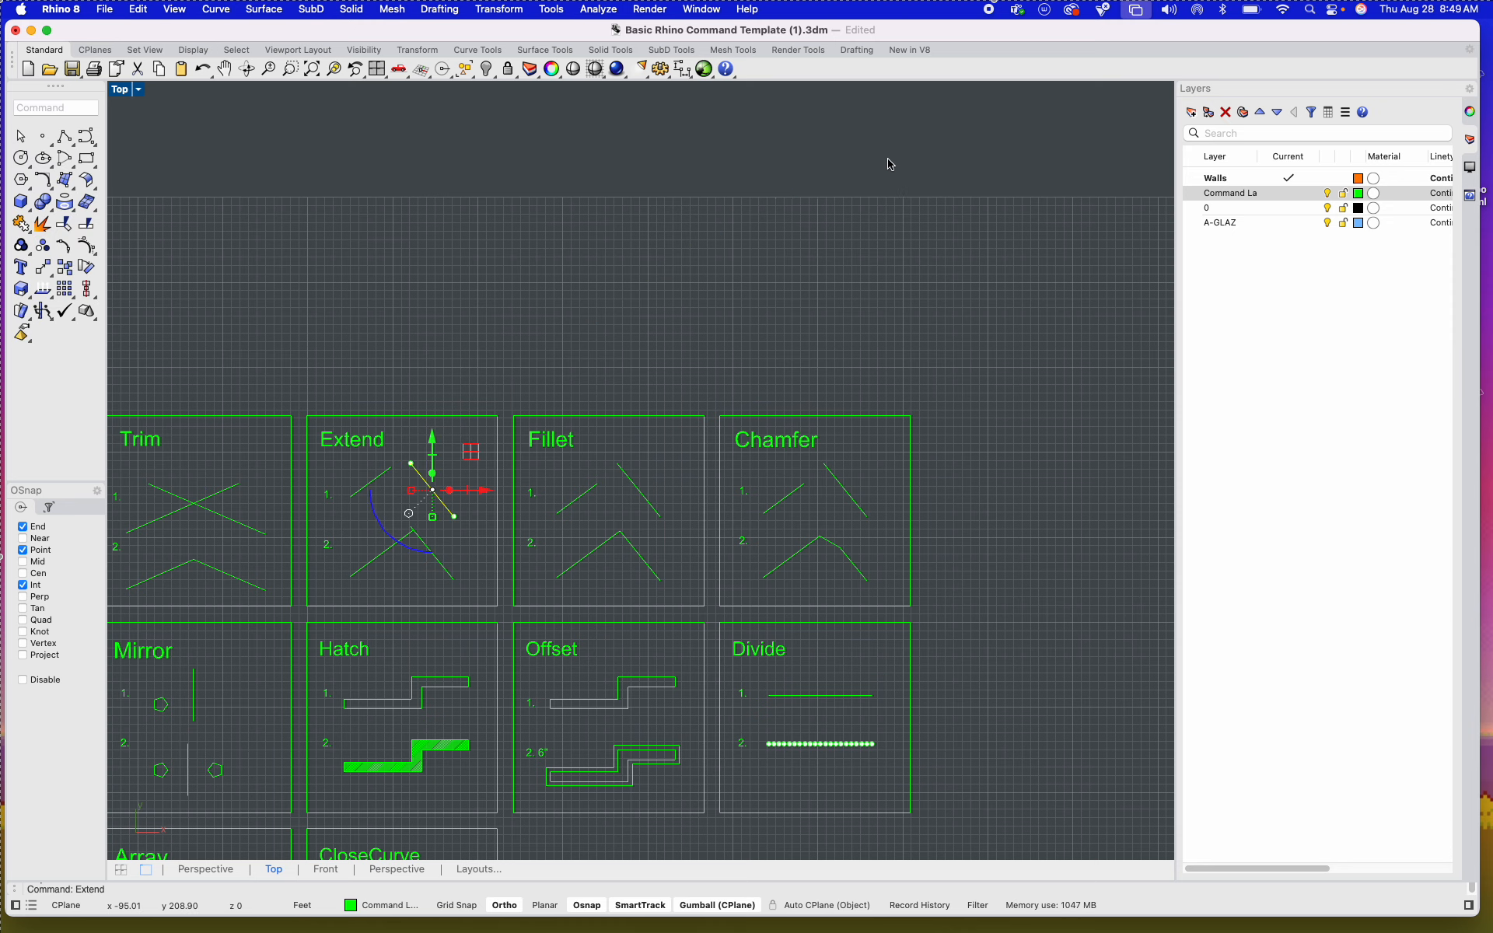
{"action": "key", "text": "Escape"}
Step: Undo the upward move of the short line in the Extend tile and clear the selection
{"action": "scroll", "coordinate": [603, 350], "scroll_direction": "down", "scroll_amount": 4}
{"action": "right_click_drag", "start_coordinate": [468, 483], "coordinate": [538, 295]}
{"action": "scroll", "coordinate": [538, 294], "scroll_direction": "up", "scroll_amount": 5}
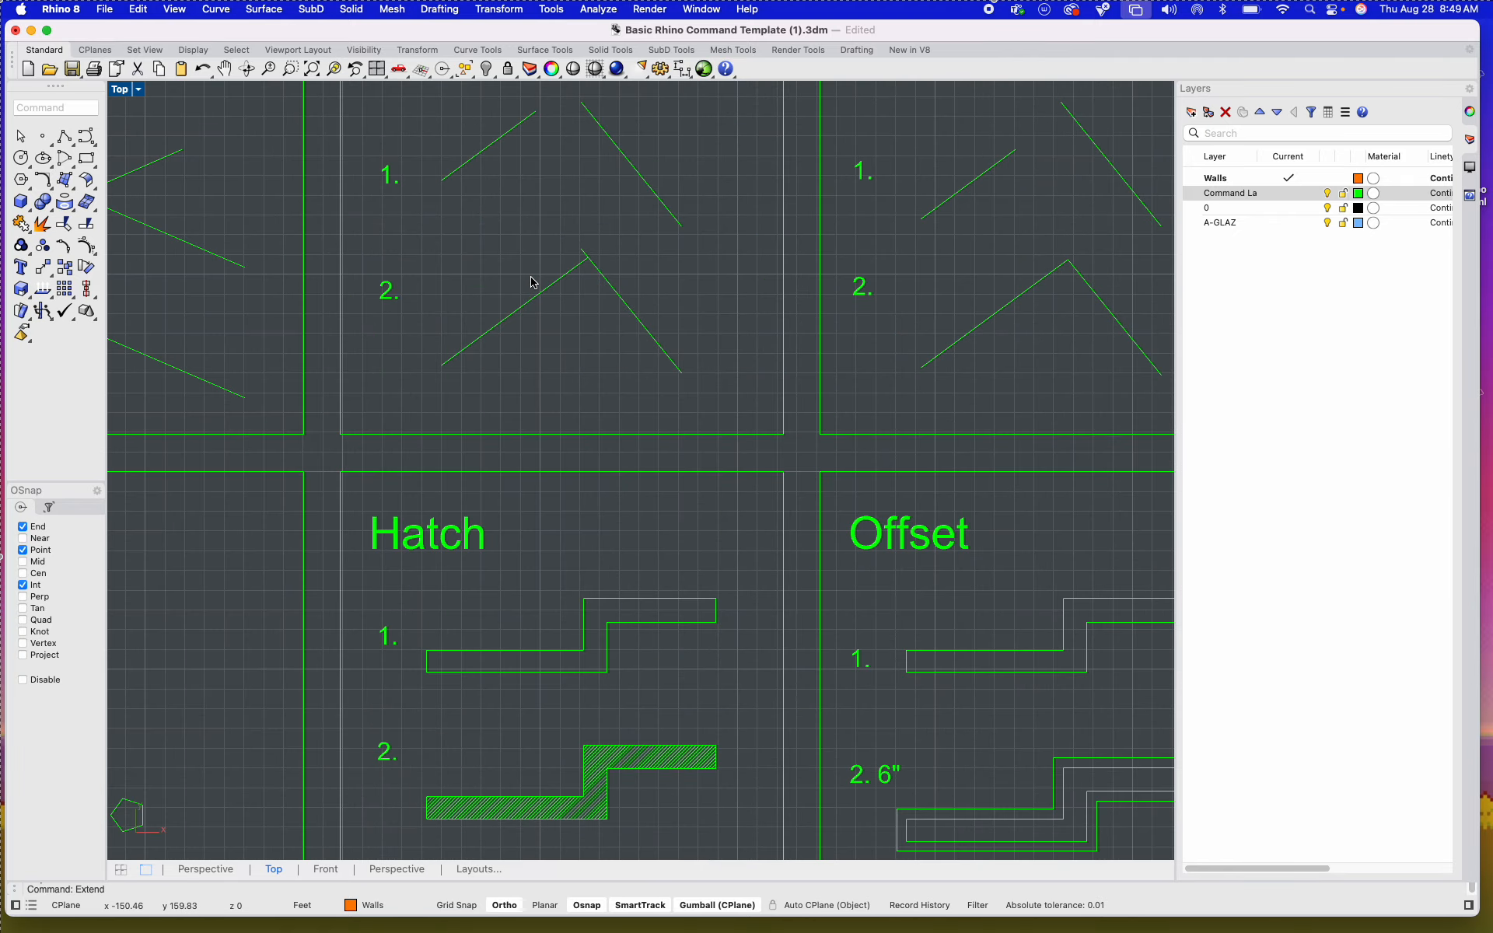
{"action": "key", "text": "super+z"}
{"action": "key", "text": "Escape"}
Step: Select the two separate lines of example 1 in the Fillet tile, start Fillet, and widen the sidebar showing its options
{"action": "scroll", "coordinate": [579, 297], "scroll_direction": "down", "scroll_amount": 4}
{"action": "right_click_drag", "start_coordinate": [604, 342], "coordinate": [327, 421]}
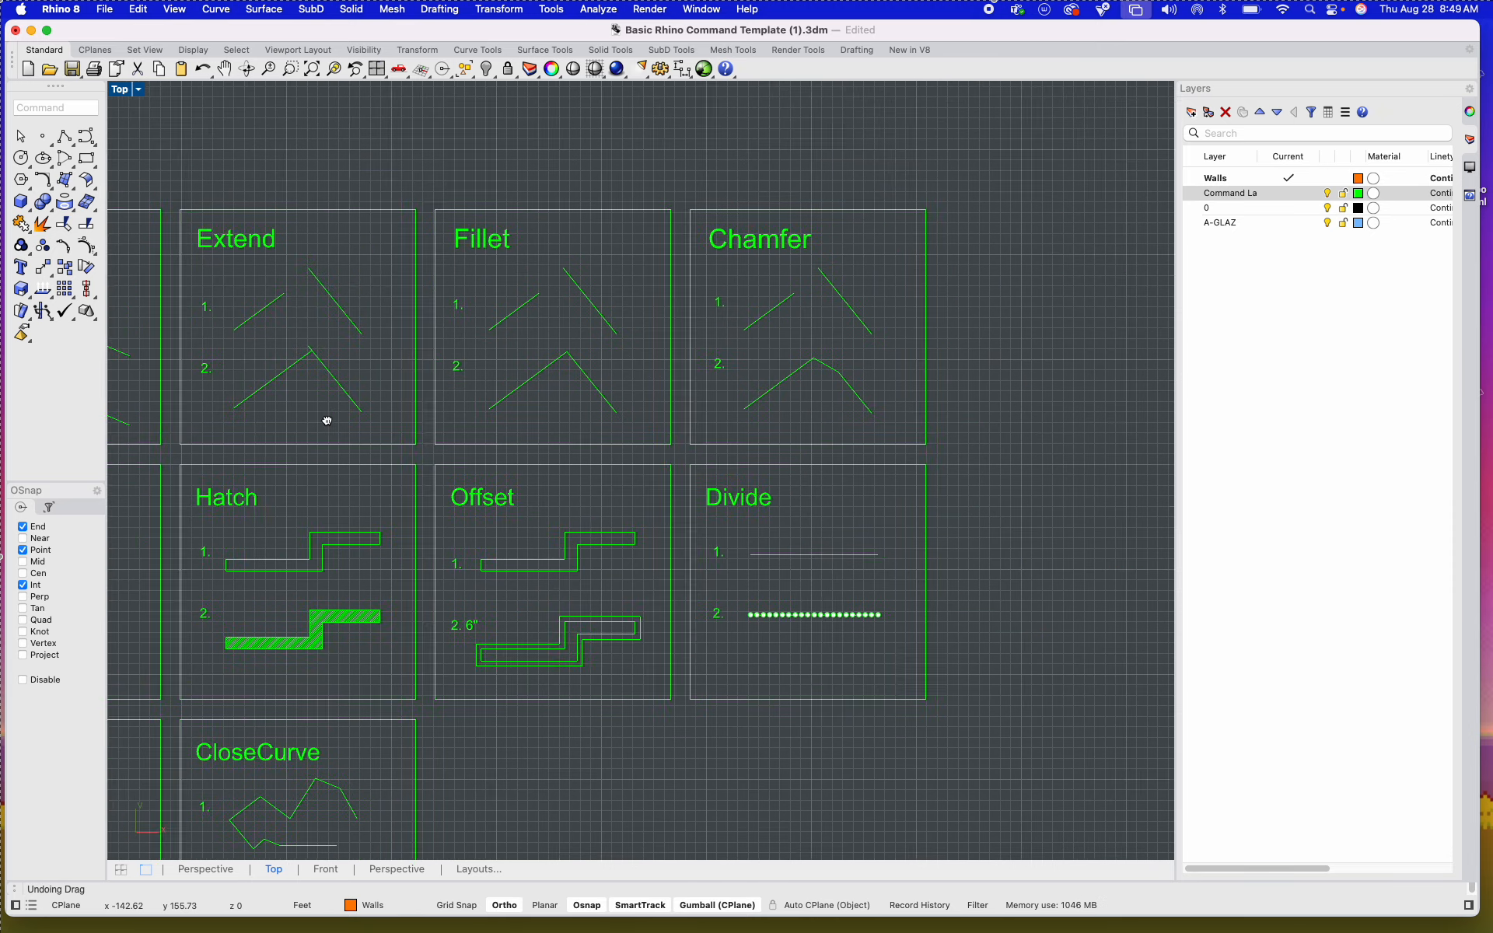
{"action": "scroll", "coordinate": [516, 306], "scroll_direction": "up", "scroll_amount": 5}
{"action": "right_click_drag", "start_coordinate": [427, 373], "coordinate": [736, 319]}
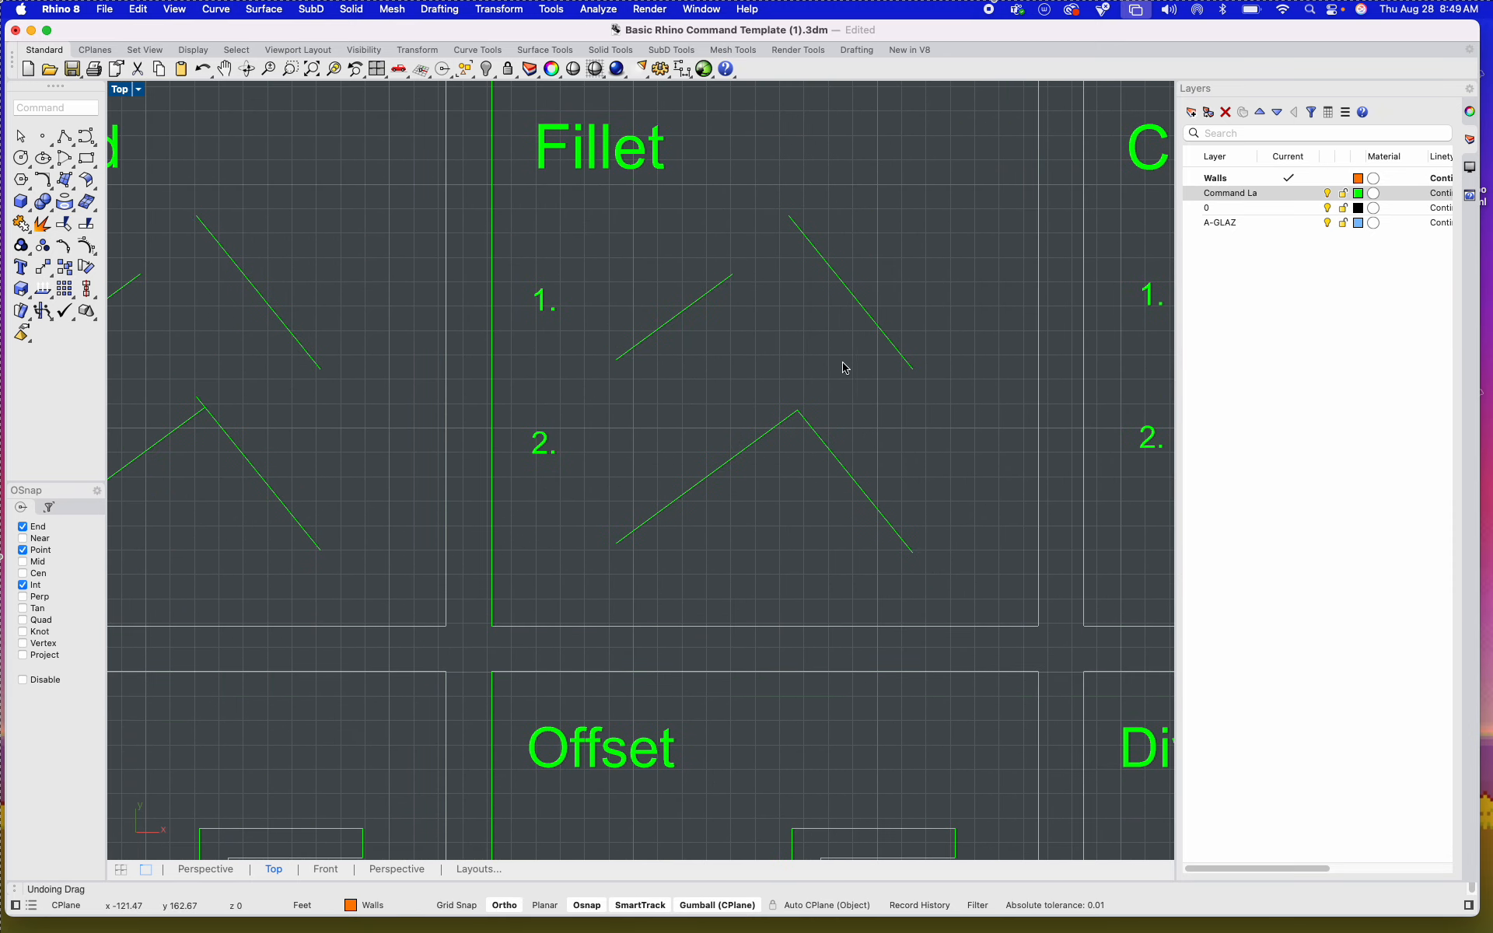
{"action": "left_click_drag", "start_coordinate": [845, 368], "coordinate": [695, 252]}
{"action": "type", "text": "fl"}
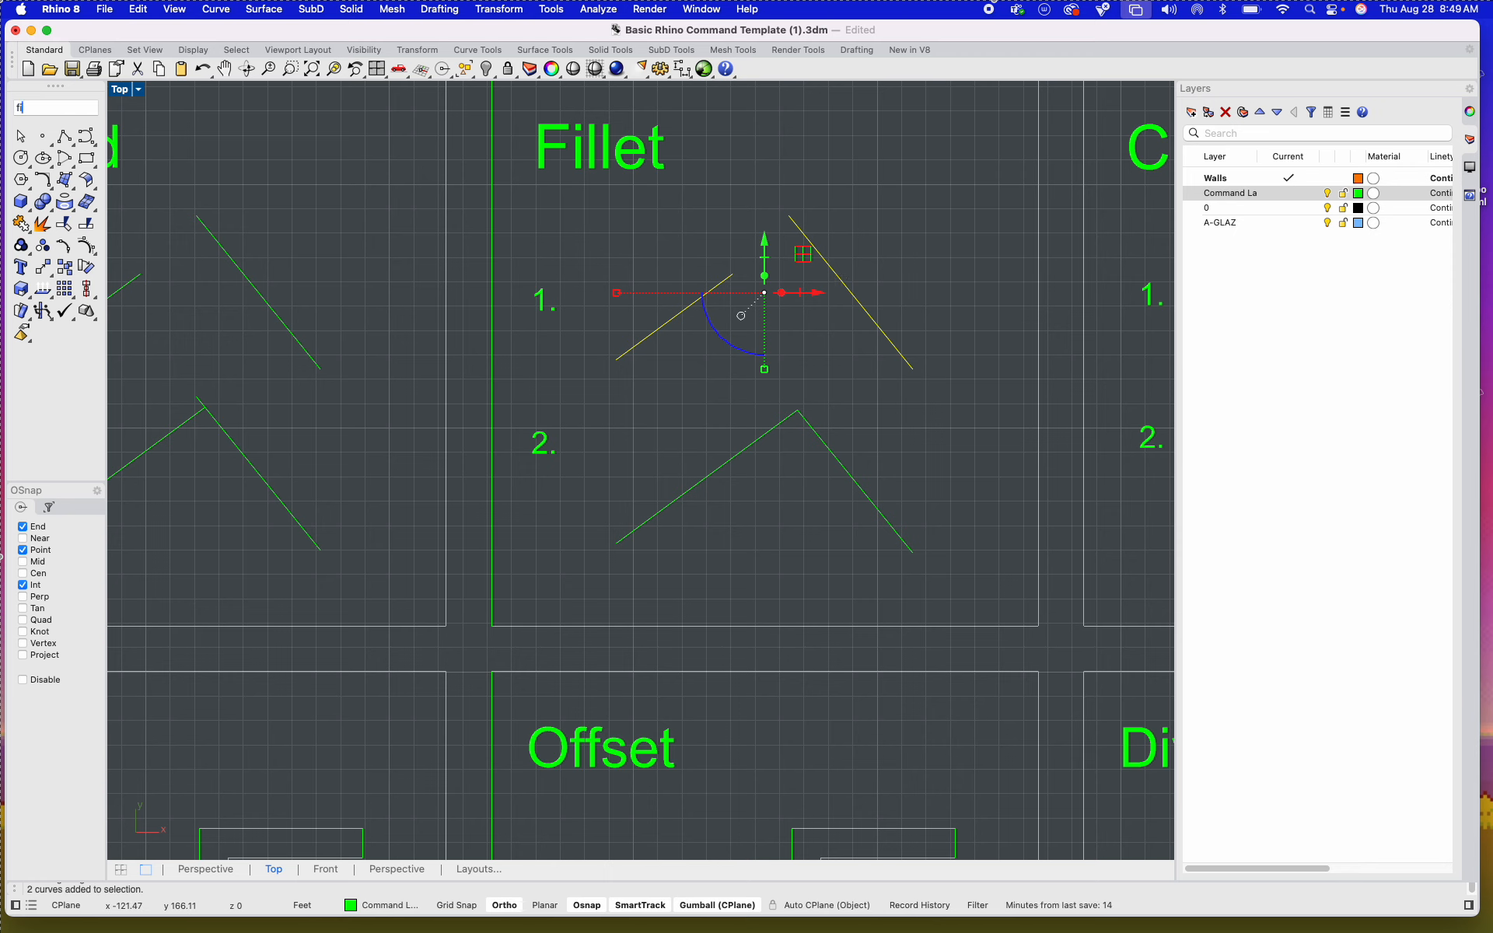
{"action": "type", "text": "llet"}
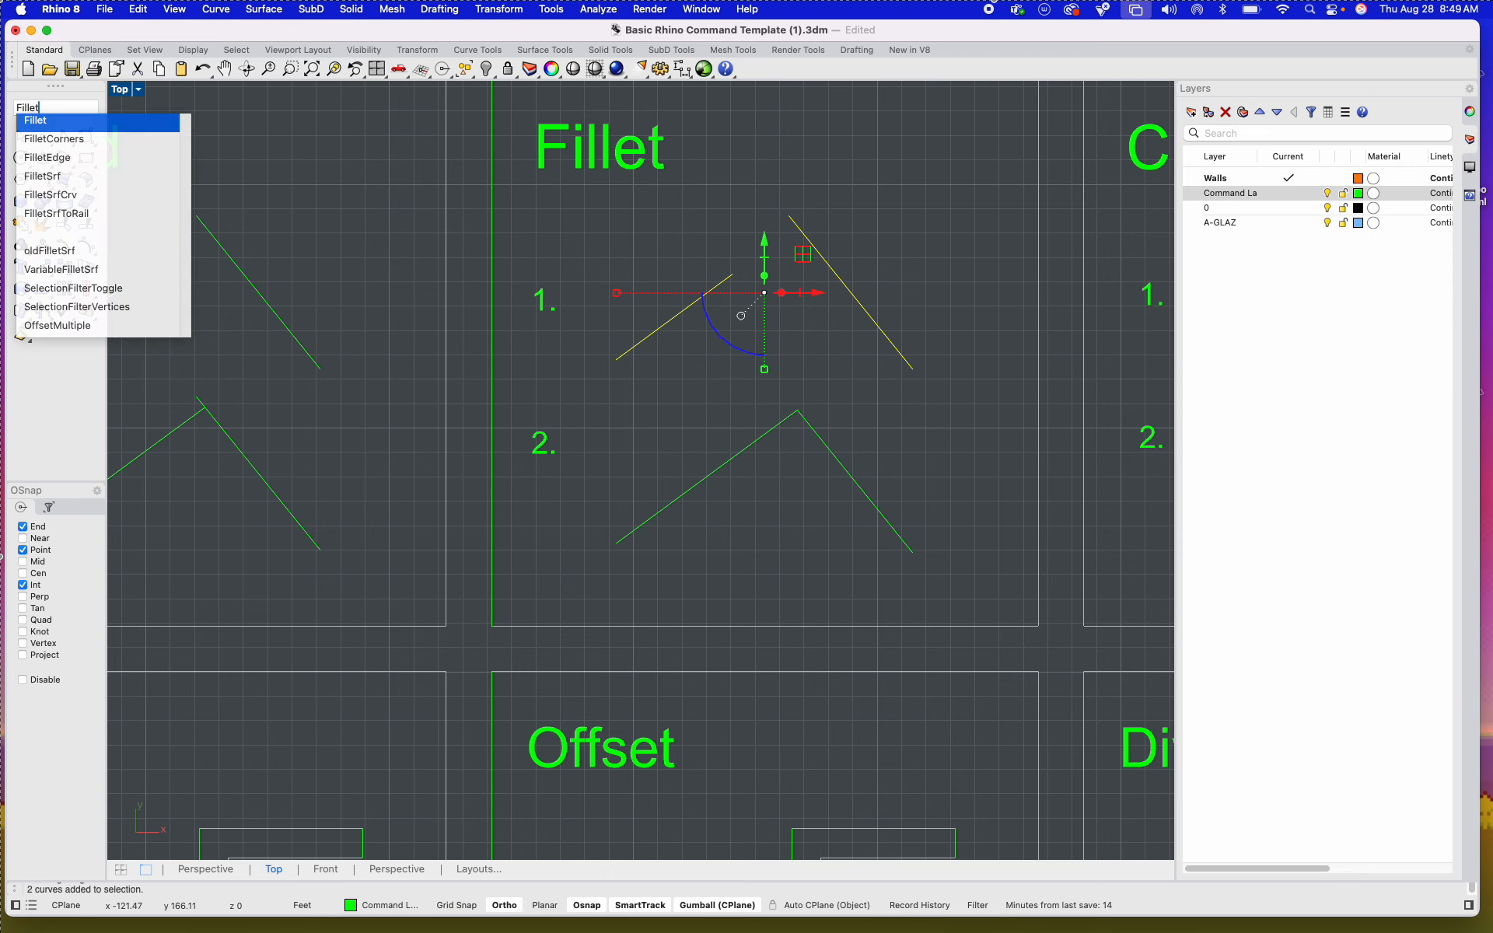
{"action": "key", "text": "Return"}
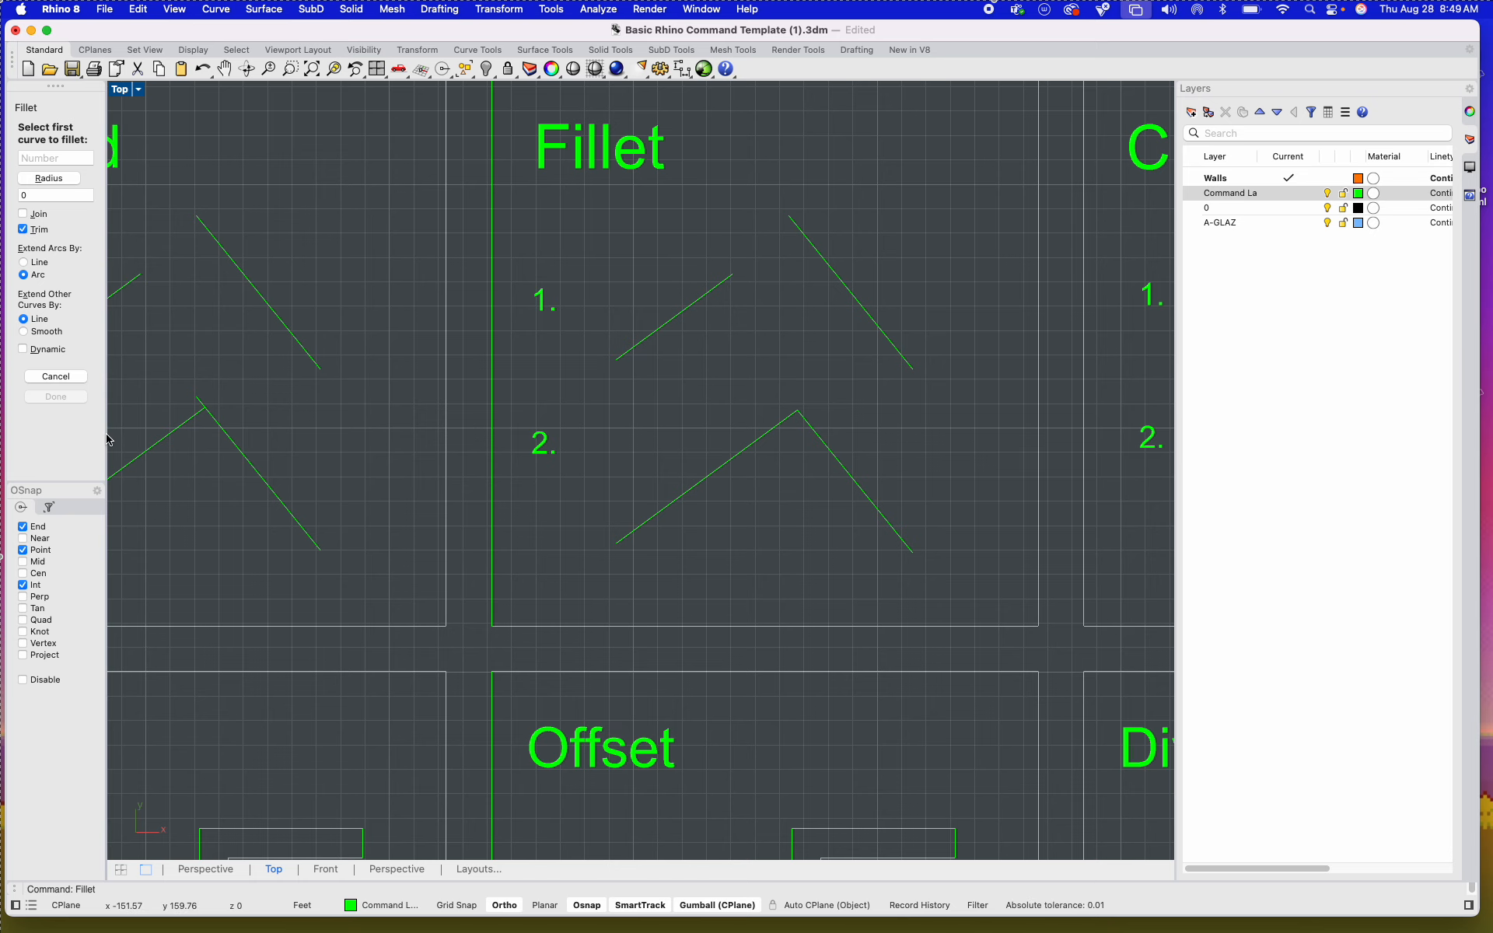
{"action": "left_click_drag", "start_coordinate": [106, 440], "coordinate": [208, 437]}
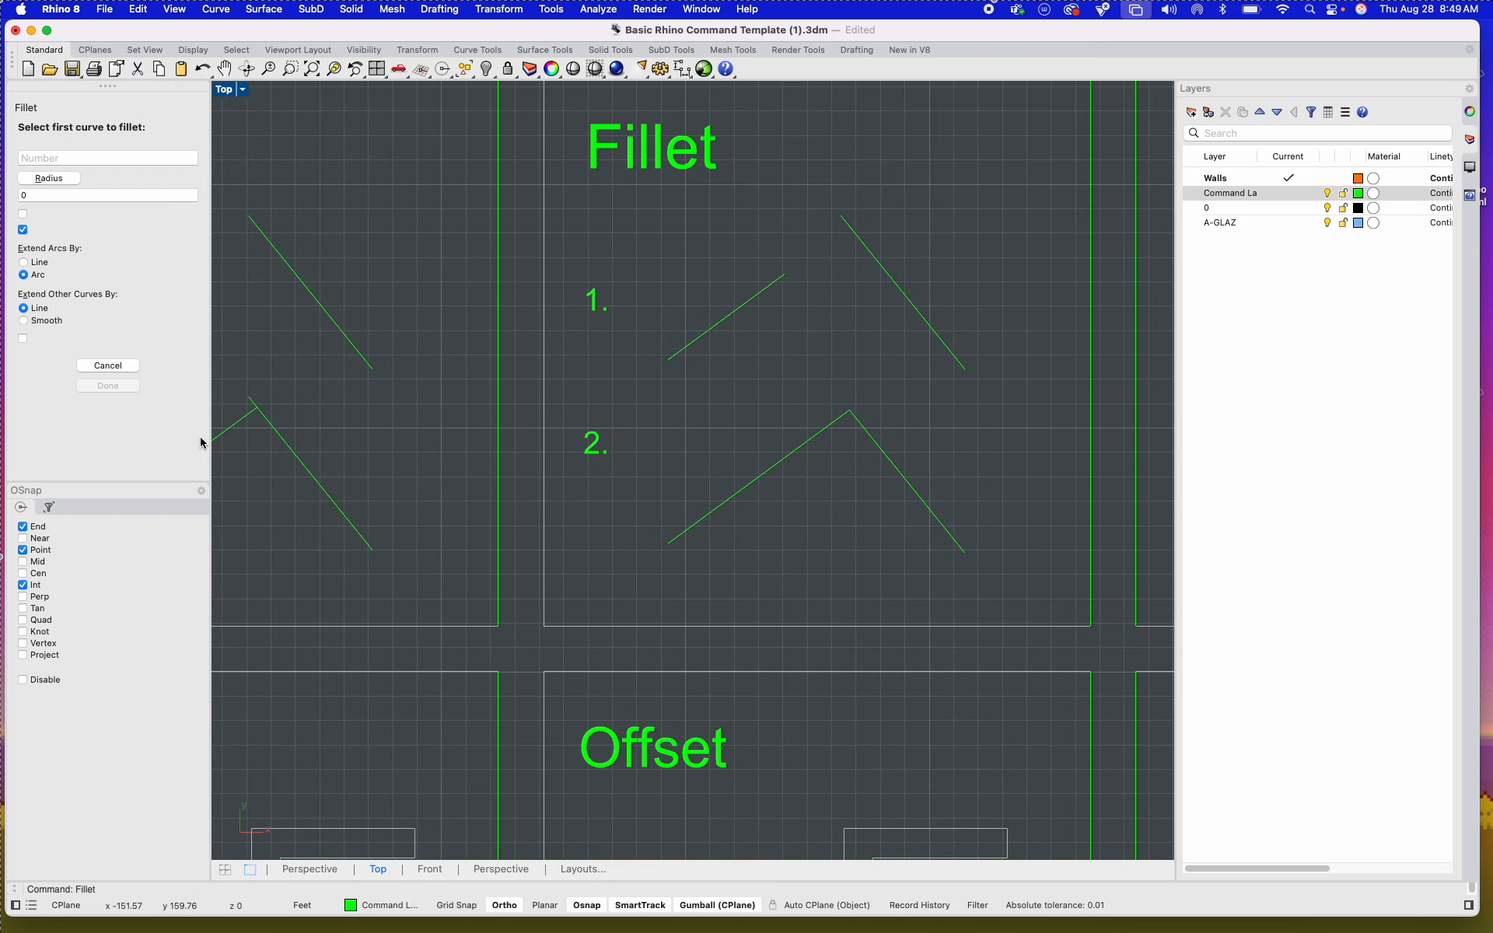
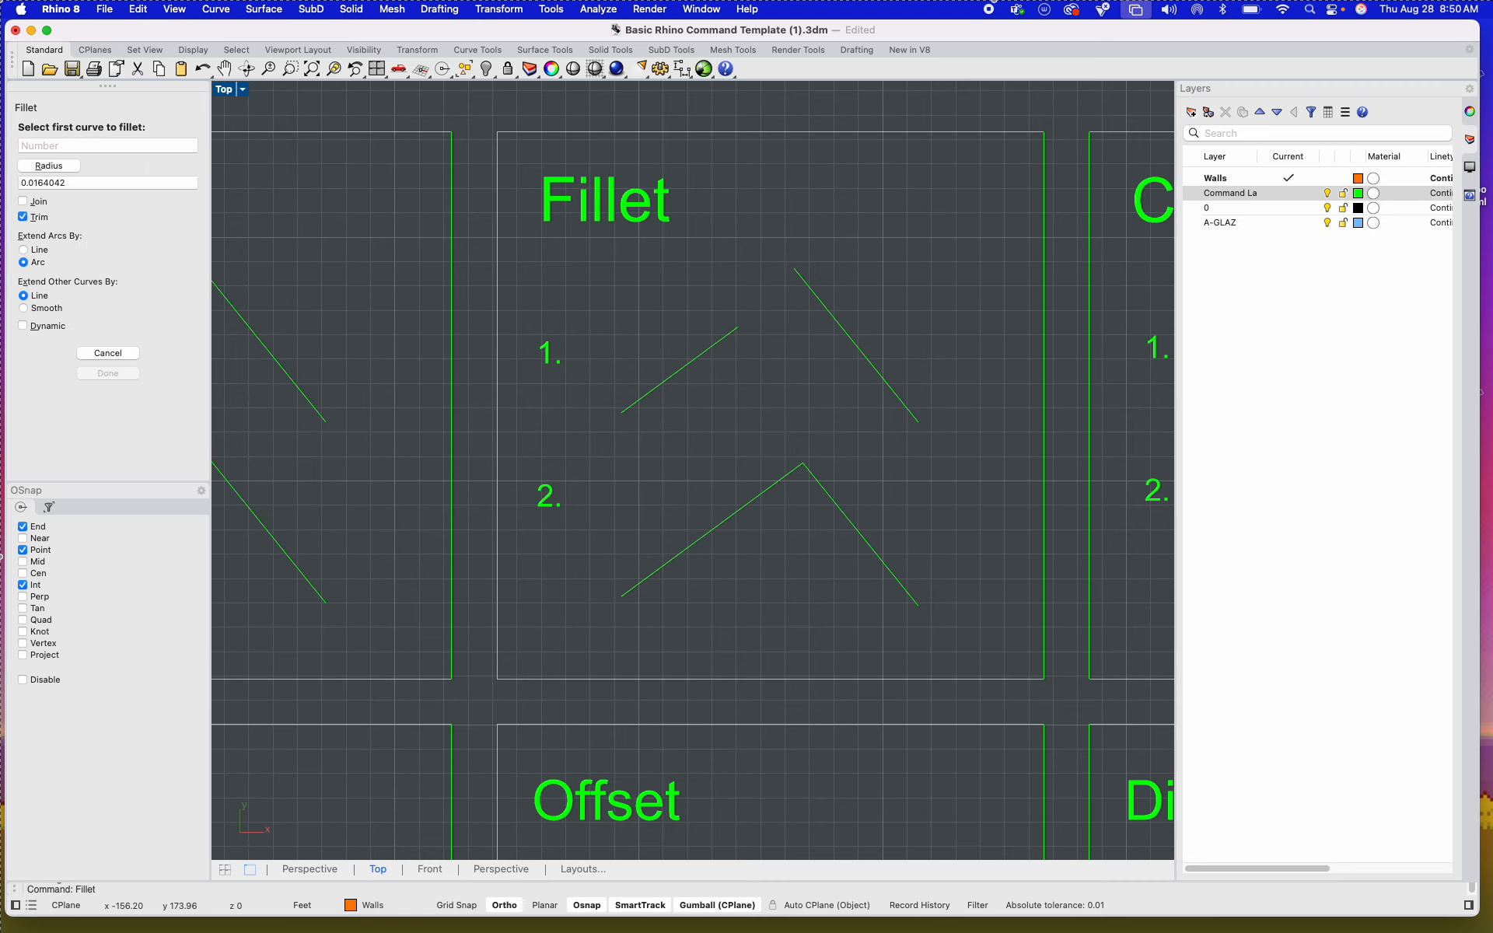
Step: Fillet example 1's two separate lines in the Fillet tile with Trim on, and inspect the new corner arc by selecting it
{"action": "left_click", "coordinate": [717, 349]}
{"action": "left_click", "coordinate": [847, 330]}
{"action": "scroll", "coordinate": [809, 283], "scroll_direction": "up", "scroll_amount": 2}
{"action": "scroll", "coordinate": [808, 283], "scroll_direction": "up", "scroll_amount": 5}
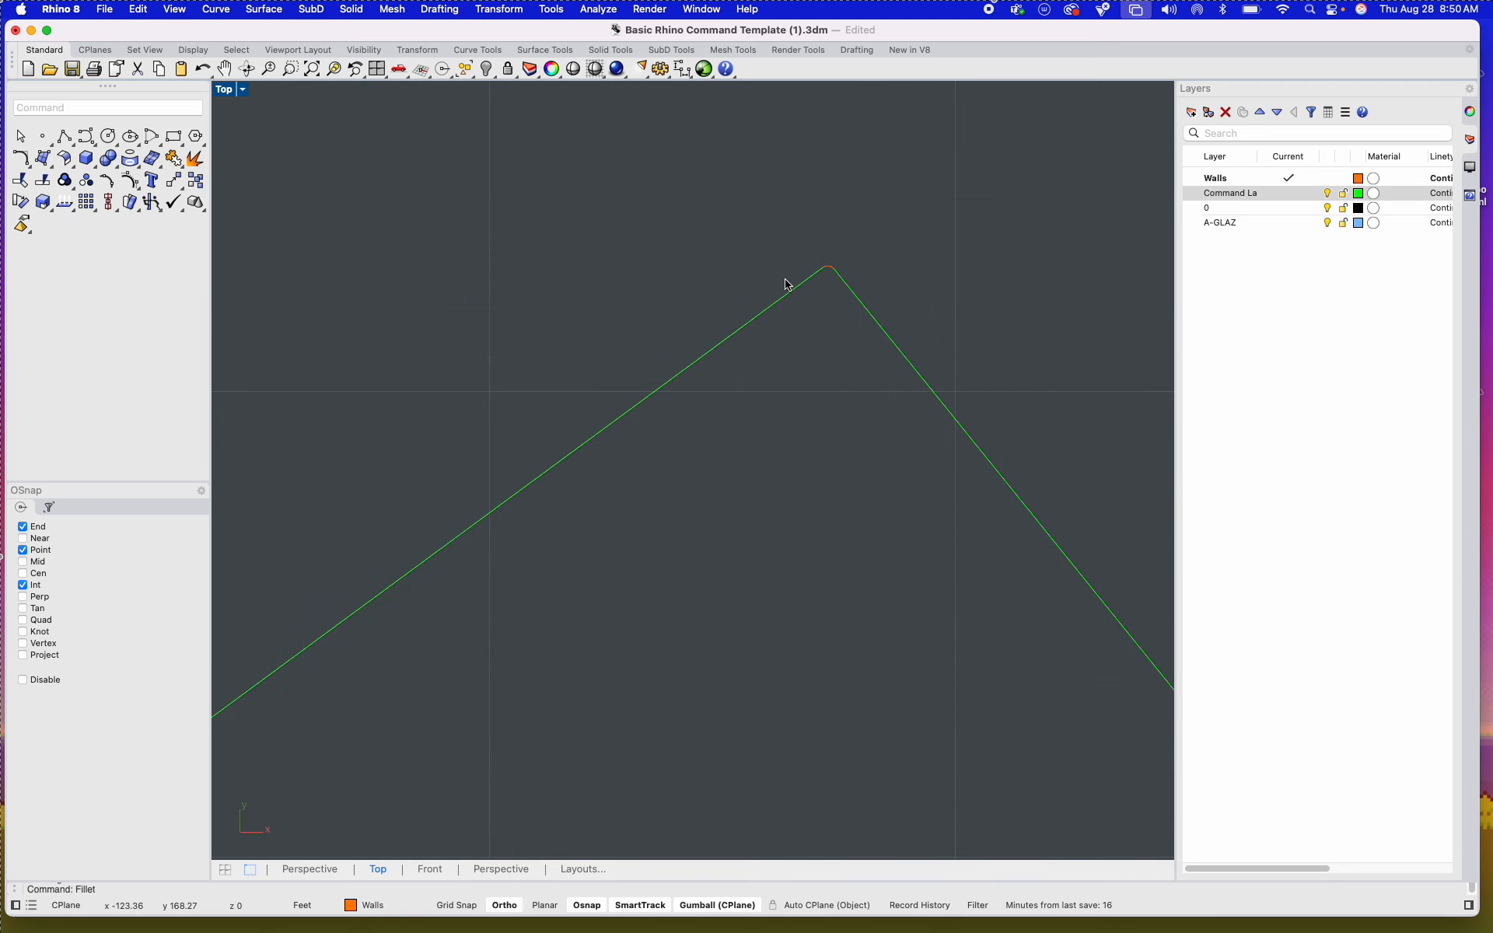
{"action": "left_click", "coordinate": [887, 214]}
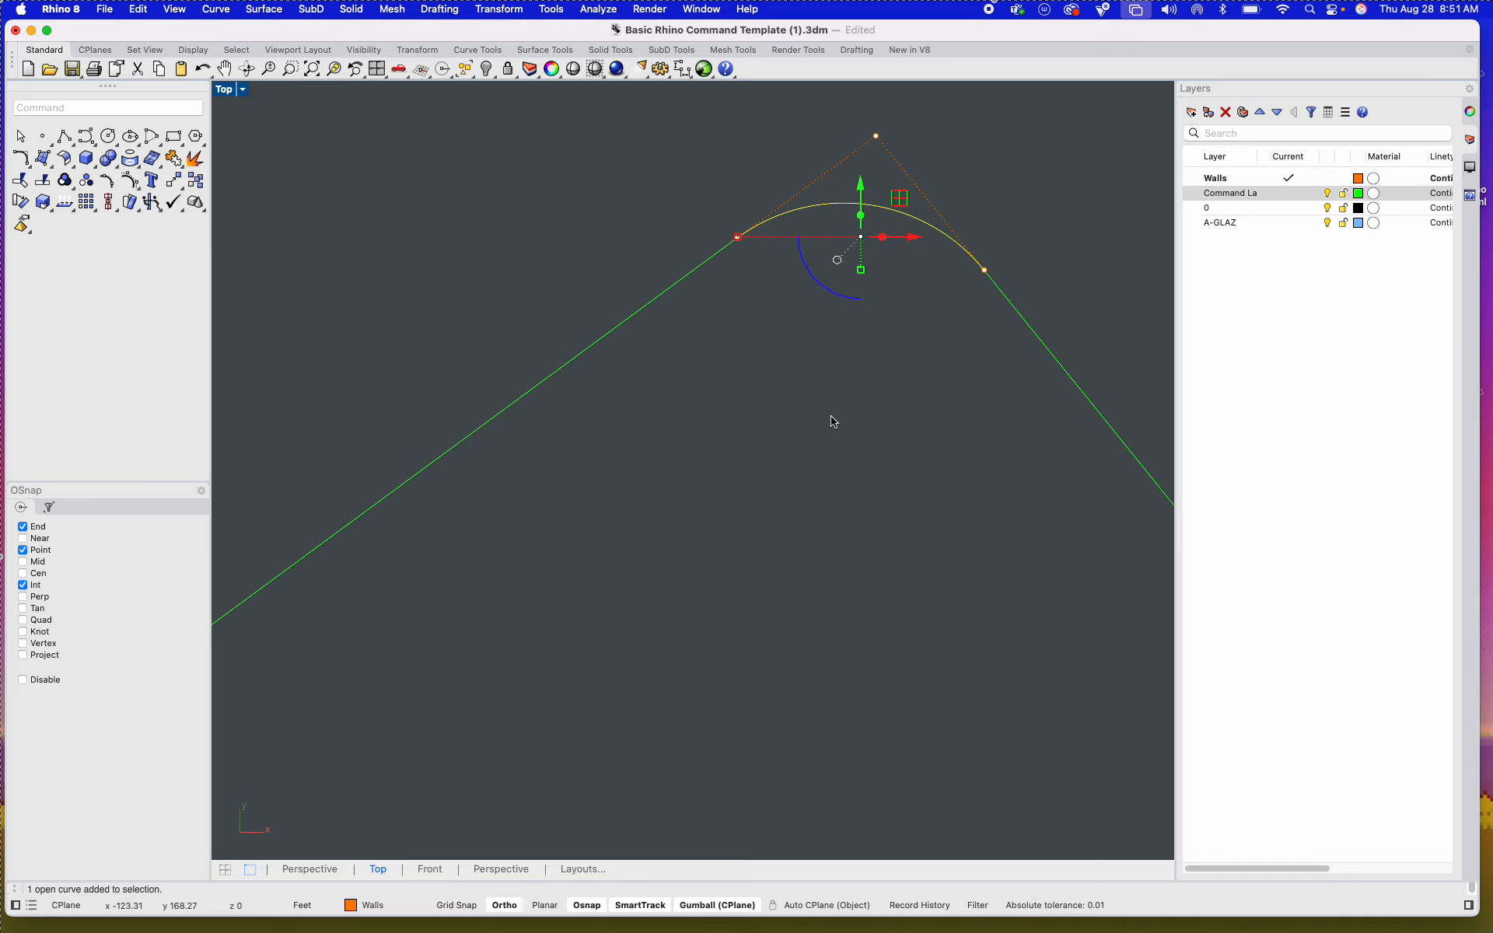
{"action": "left_click", "coordinate": [794, 508]}
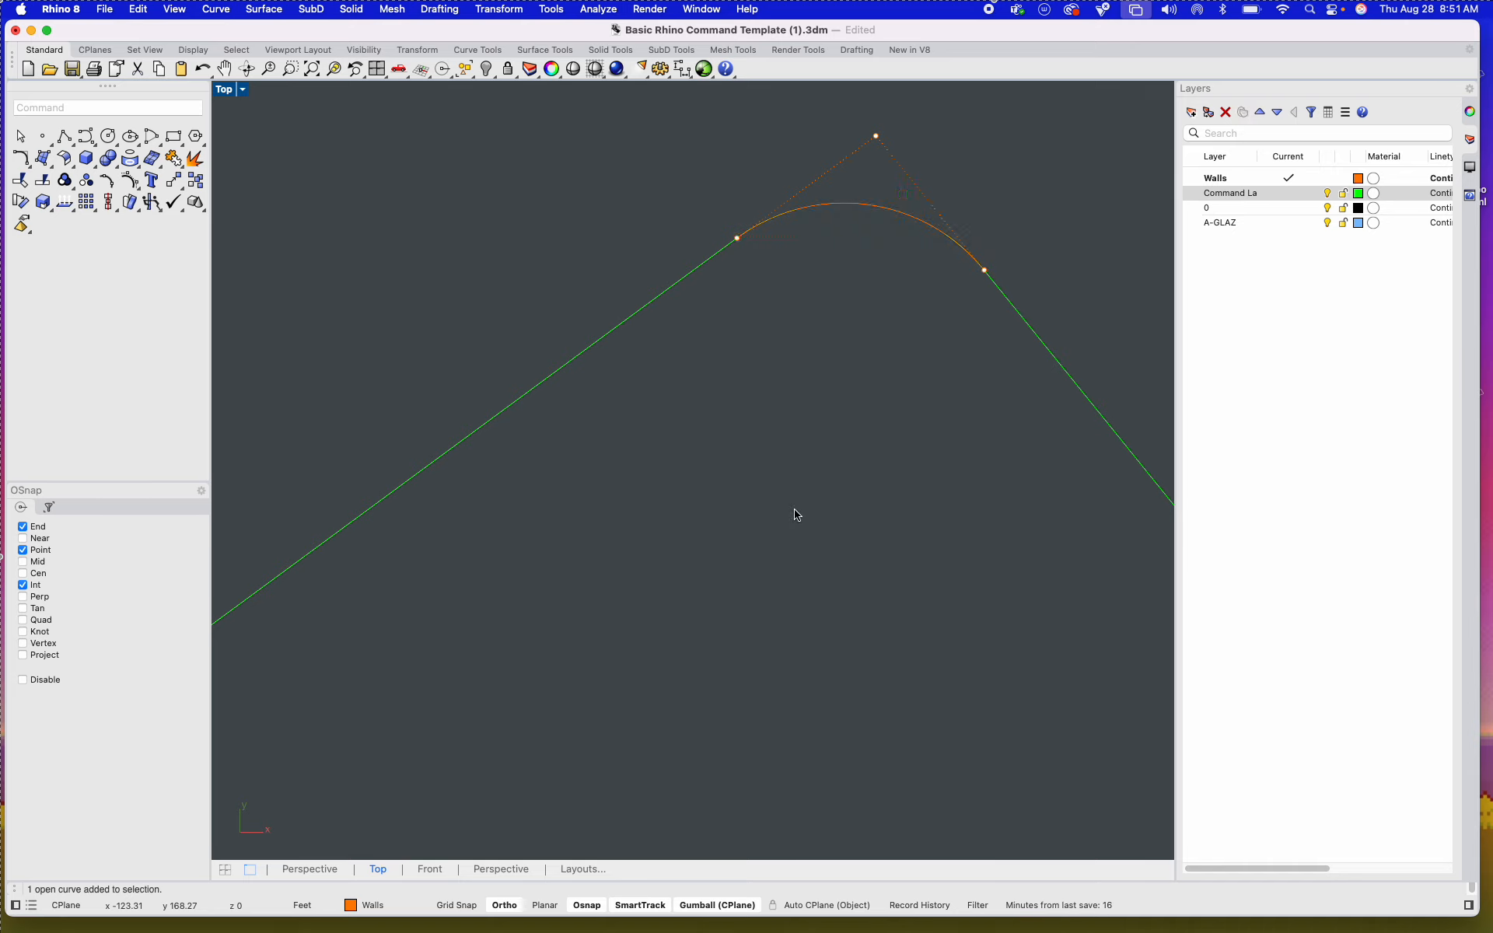
Step: Undo the fillet on example 1's lines and clear the selection
{"action": "key", "text": "super+z"}
{"action": "scroll", "coordinate": [736, 465], "scroll_direction": "down", "scroll_amount": 5}
{"action": "scroll", "coordinate": [738, 468], "scroll_direction": "down", "scroll_amount": 8}
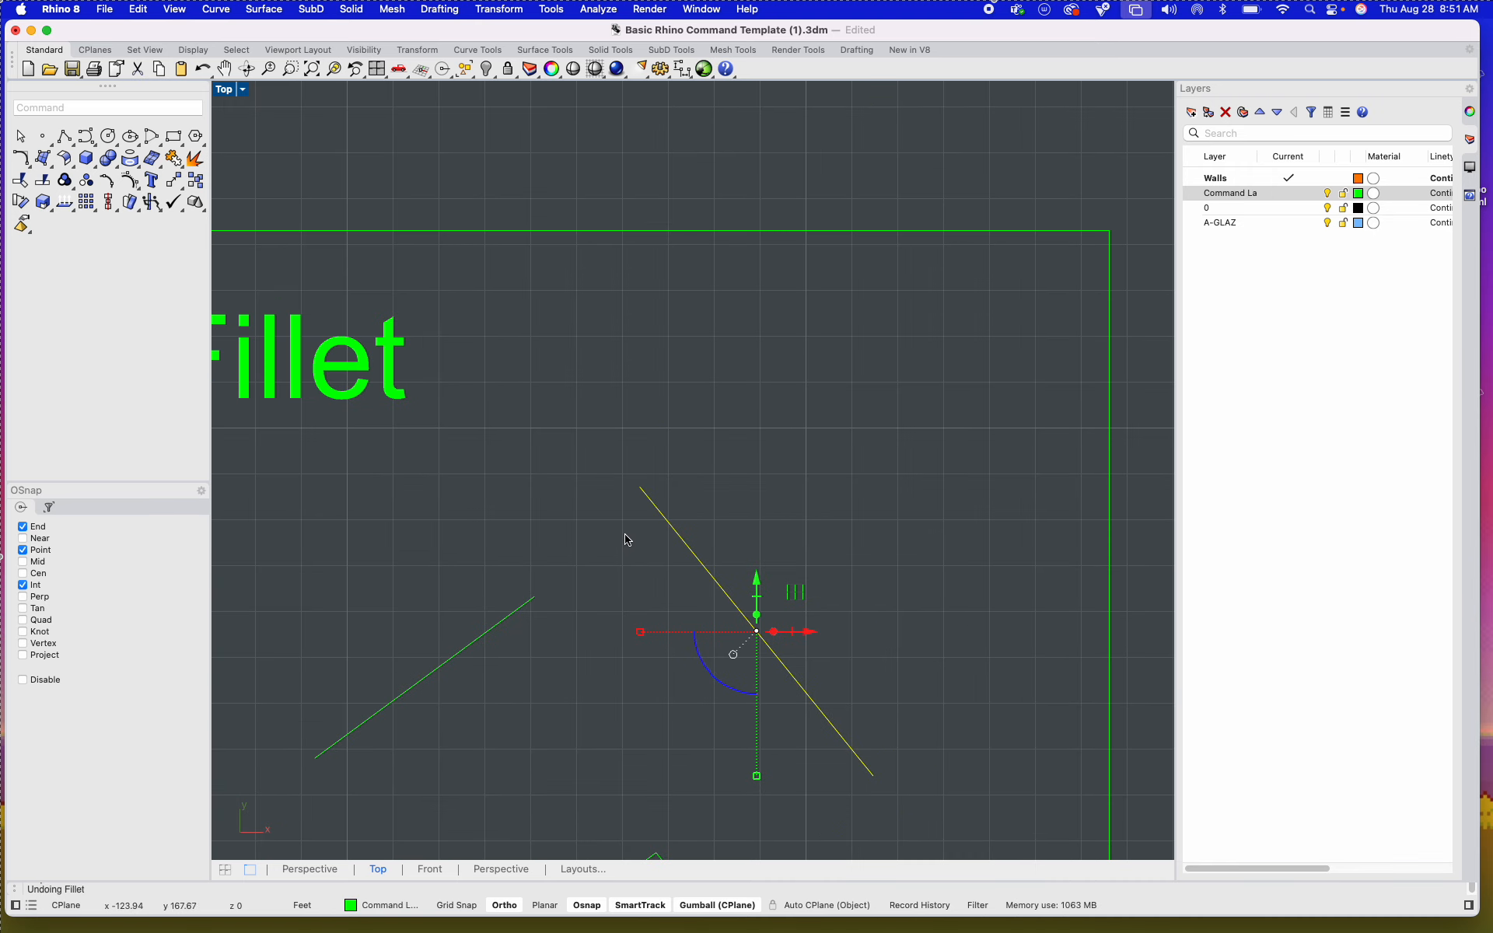
{"action": "left_click", "coordinate": [704, 492]}
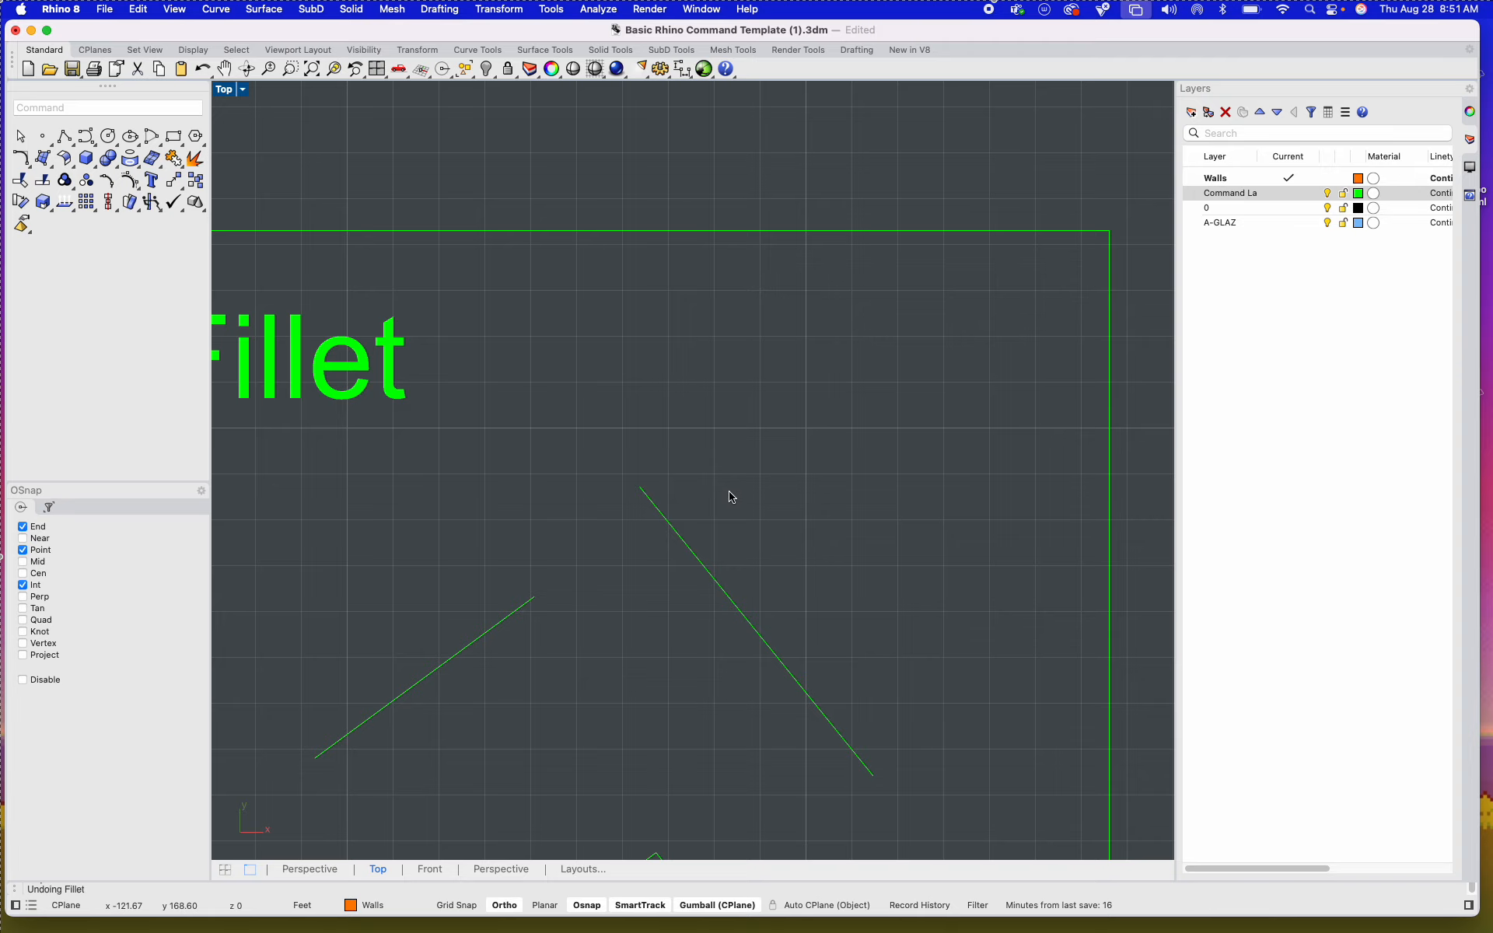
Step: Mirror the example 1 pentagon in the Mirror tile across its vertical line, keeping the original as a copy
{"action": "scroll", "coordinate": [729, 493], "scroll_direction": "down", "scroll_amount": 3}
{"action": "scroll", "coordinate": [747, 521], "scroll_direction": "down", "scroll_amount": 5}
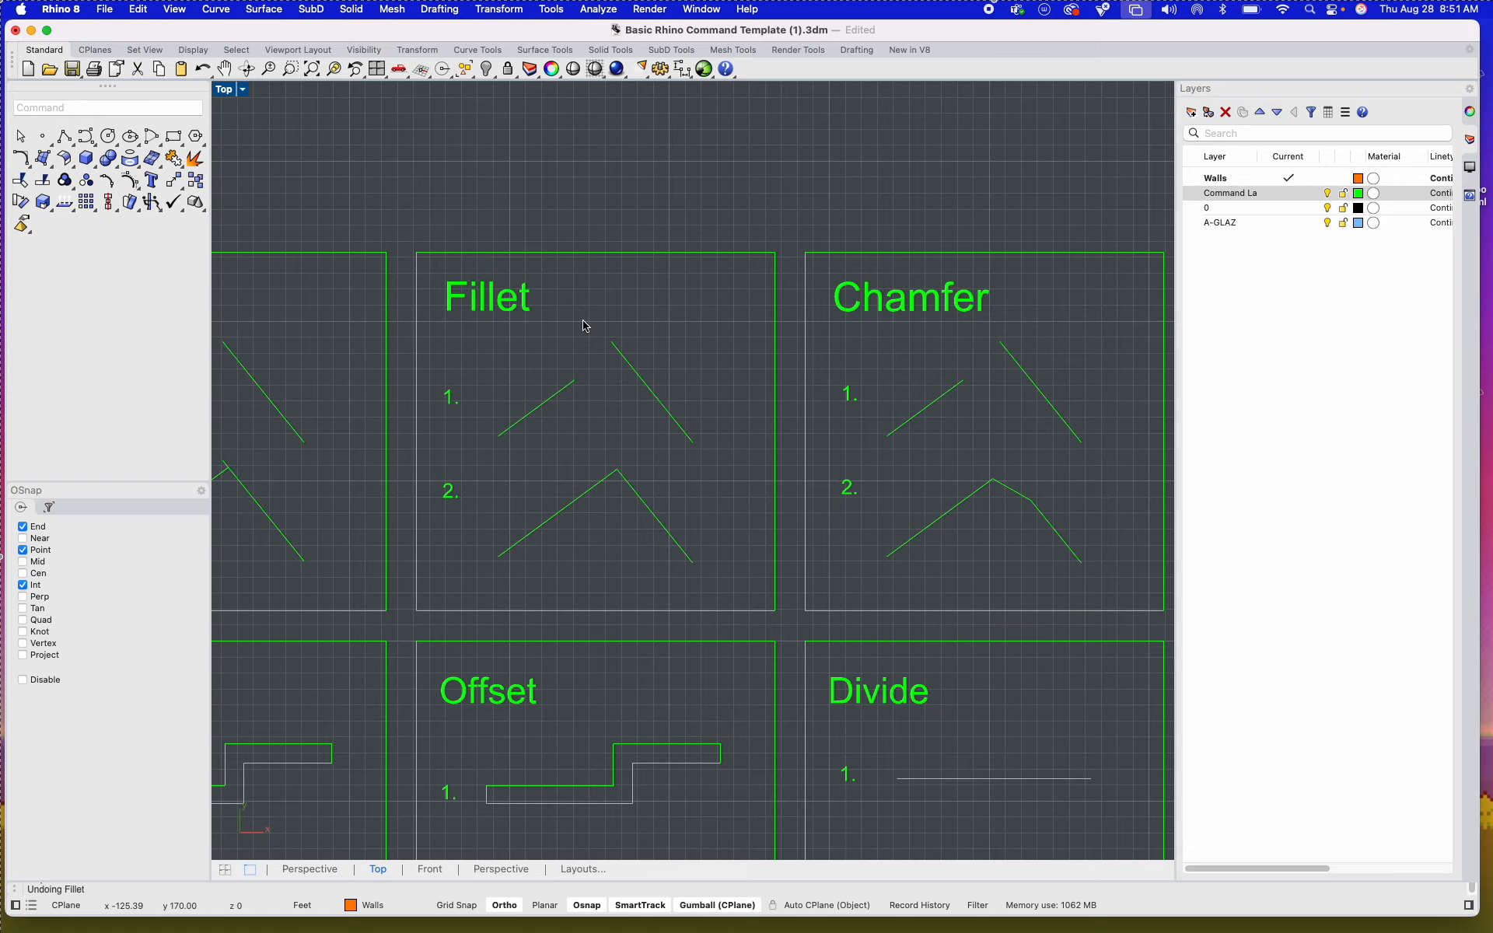
{"action": "right_click_drag", "start_coordinate": [686, 413], "coordinate": [487, 310]}
{"action": "scroll", "coordinate": [793, 357], "scroll_direction": "up", "scroll_amount": 4}
{"action": "scroll", "coordinate": [827, 427], "scroll_direction": "down", "scroll_amount": 4}
{"action": "scroll", "coordinate": [812, 417], "scroll_direction": "down", "scroll_amount": 10}
{"action": "right_click_drag", "start_coordinate": [574, 532], "coordinate": [769, 459]}
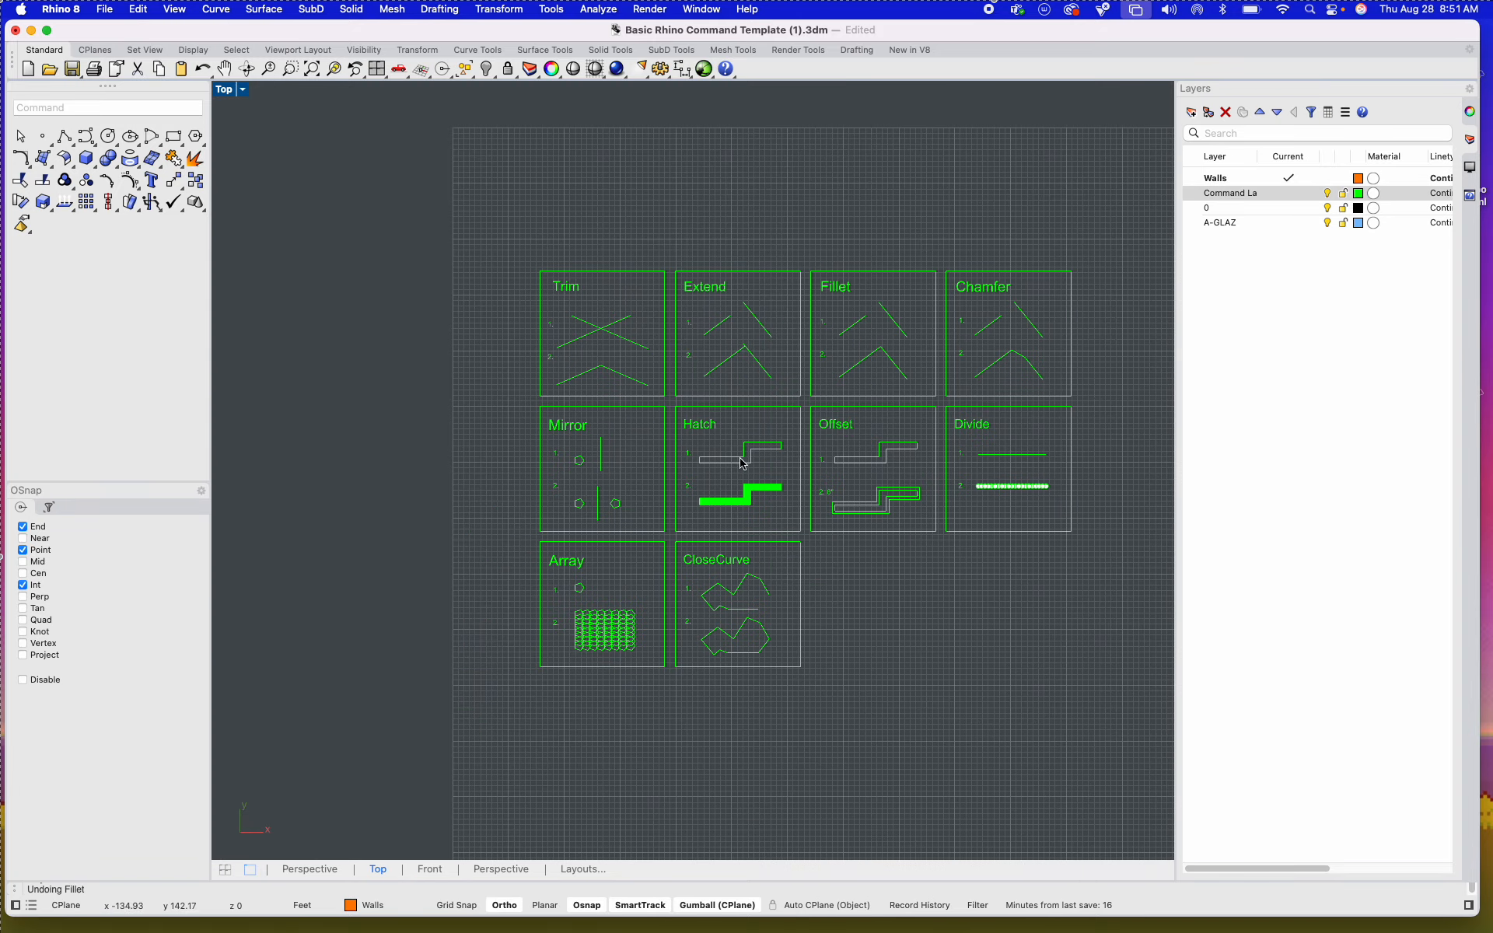
{"action": "scroll", "coordinate": [623, 464], "scroll_direction": "up", "scroll_amount": 10}
{"action": "scroll", "coordinate": [521, 470], "scroll_direction": "up", "scroll_amount": 3}
{"action": "left_click", "coordinate": [502, 445]}
{"action": "type", "text": "Mir"}
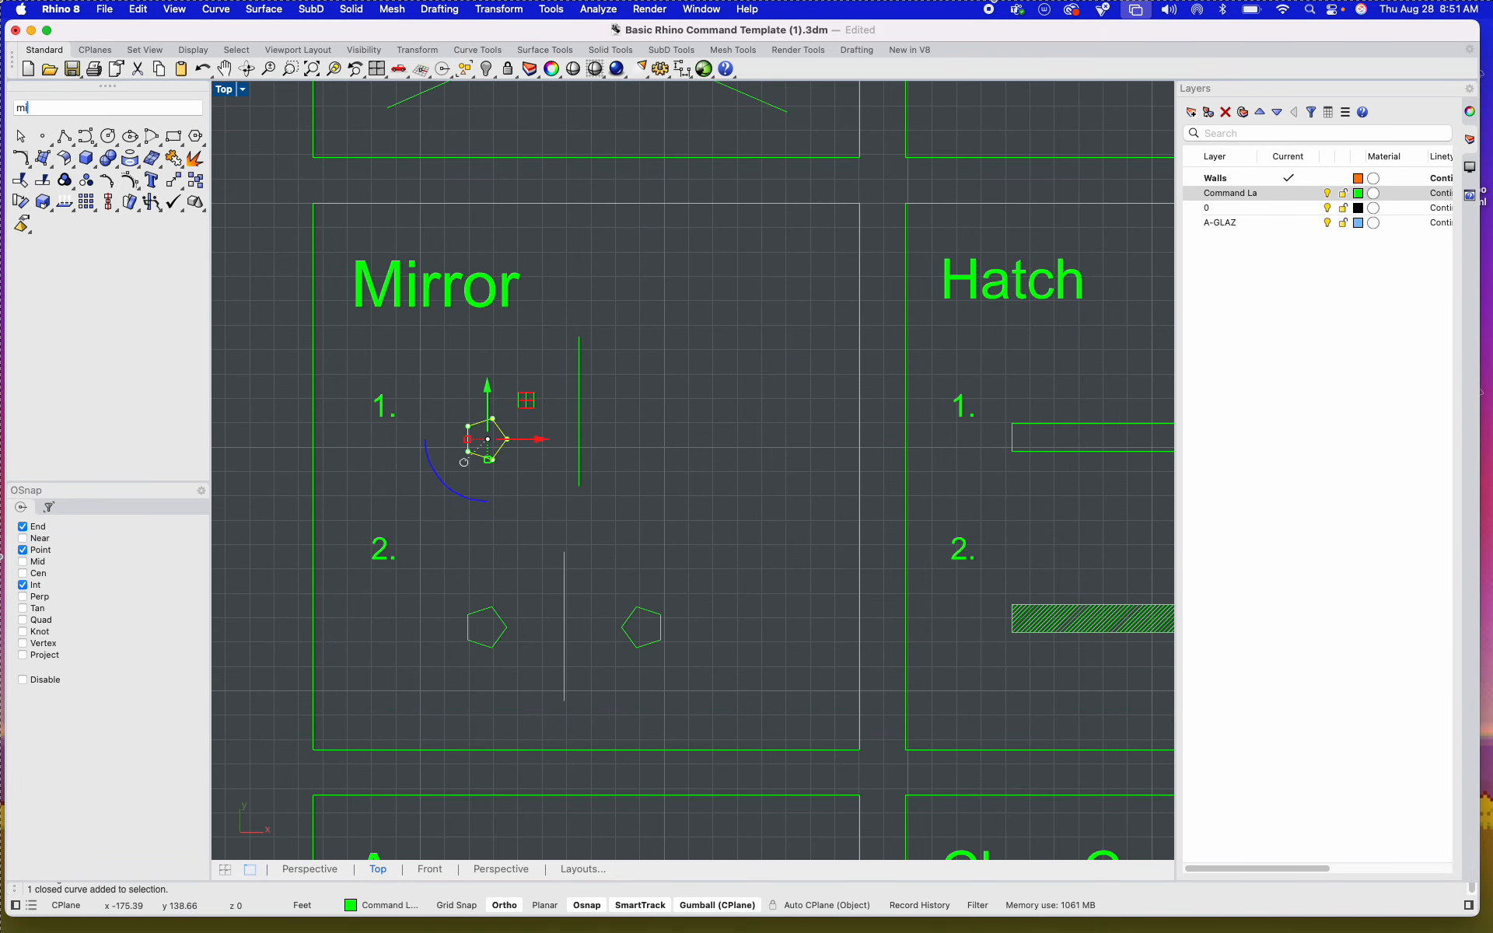
{"action": "key", "text": "Return"}
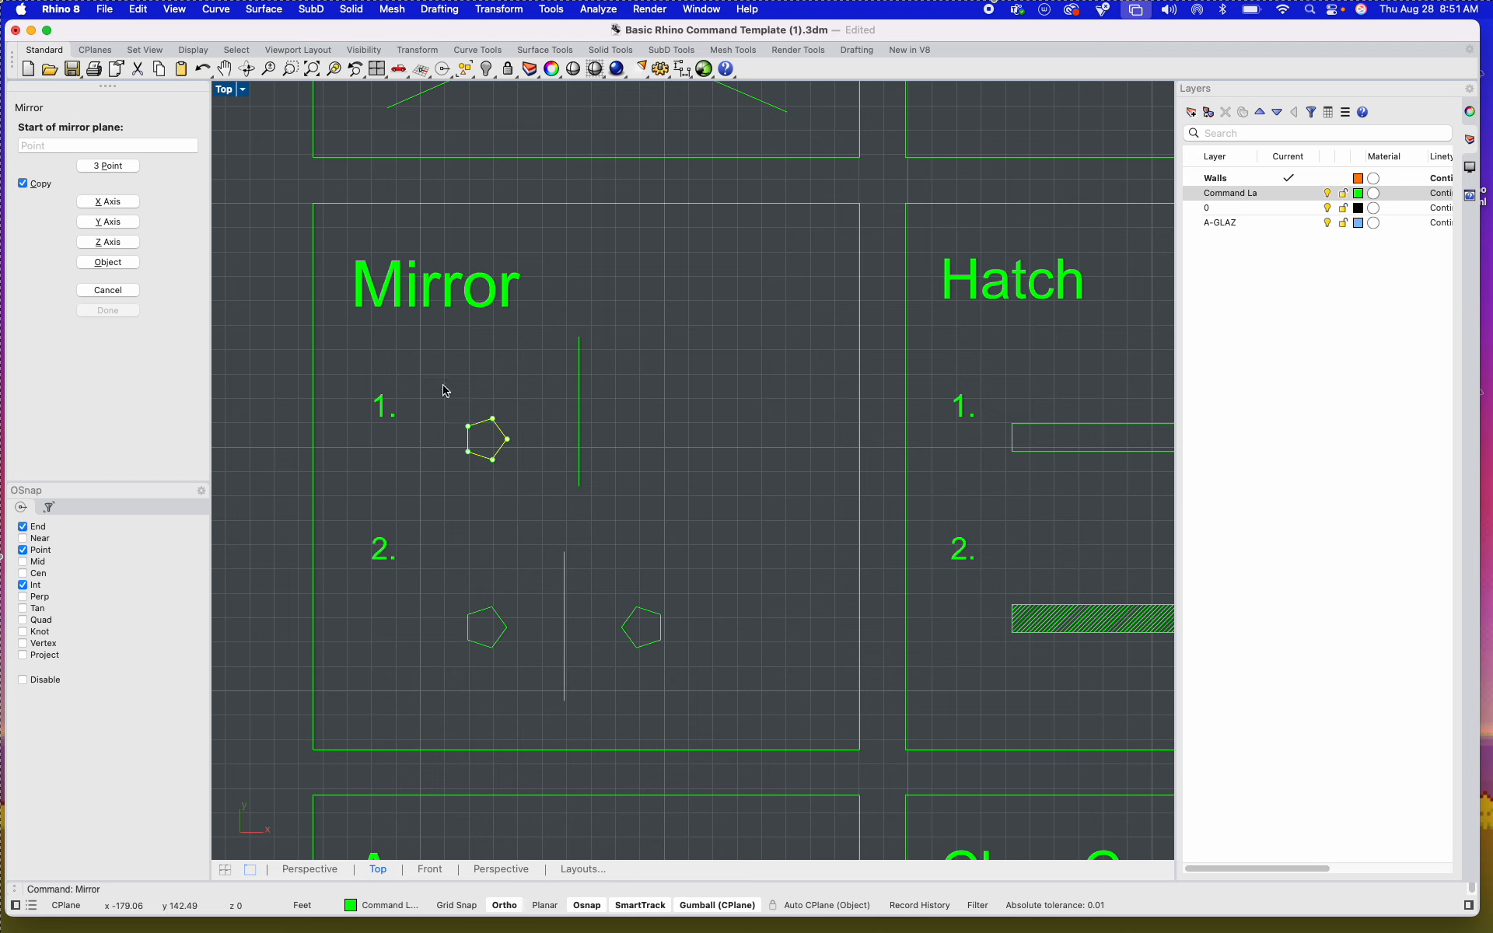
{"action": "left_click", "coordinate": [579, 337]}
{"action": "left_click", "coordinate": [585, 467]}
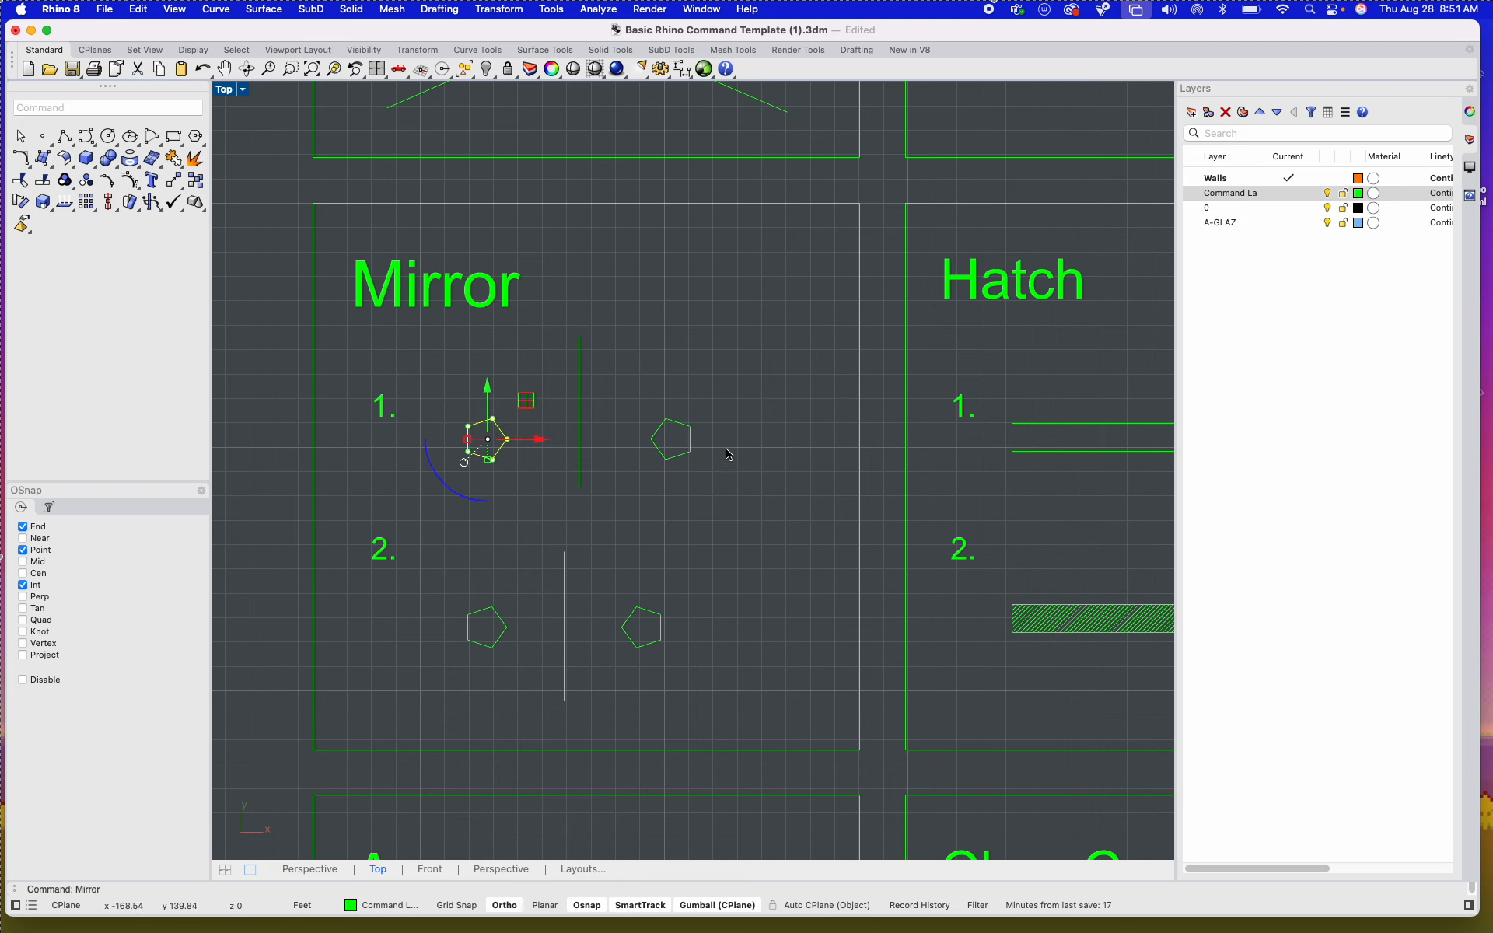
Step: Undo the mirrored pentagon and mirror it again between the vertical line's upper and lower endpoints with Ortho off, then clear the selection
{"action": "key", "text": "super+z"}
{"action": "key", "text": "Return"}
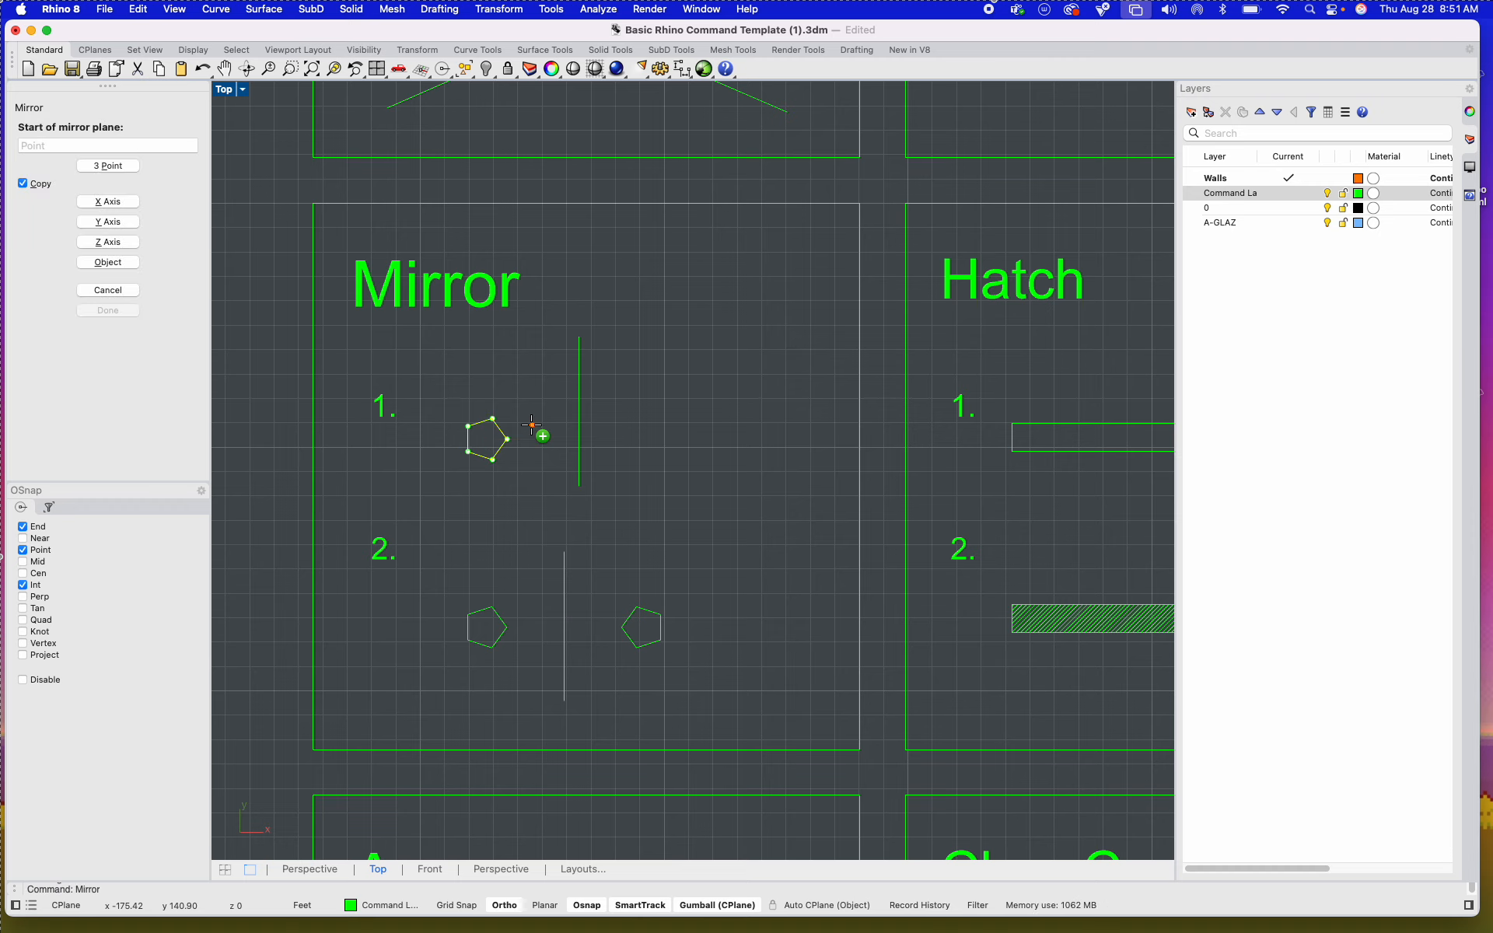
{"action": "left_click", "coordinate": [580, 336]}
{"action": "key", "text": "F8"}
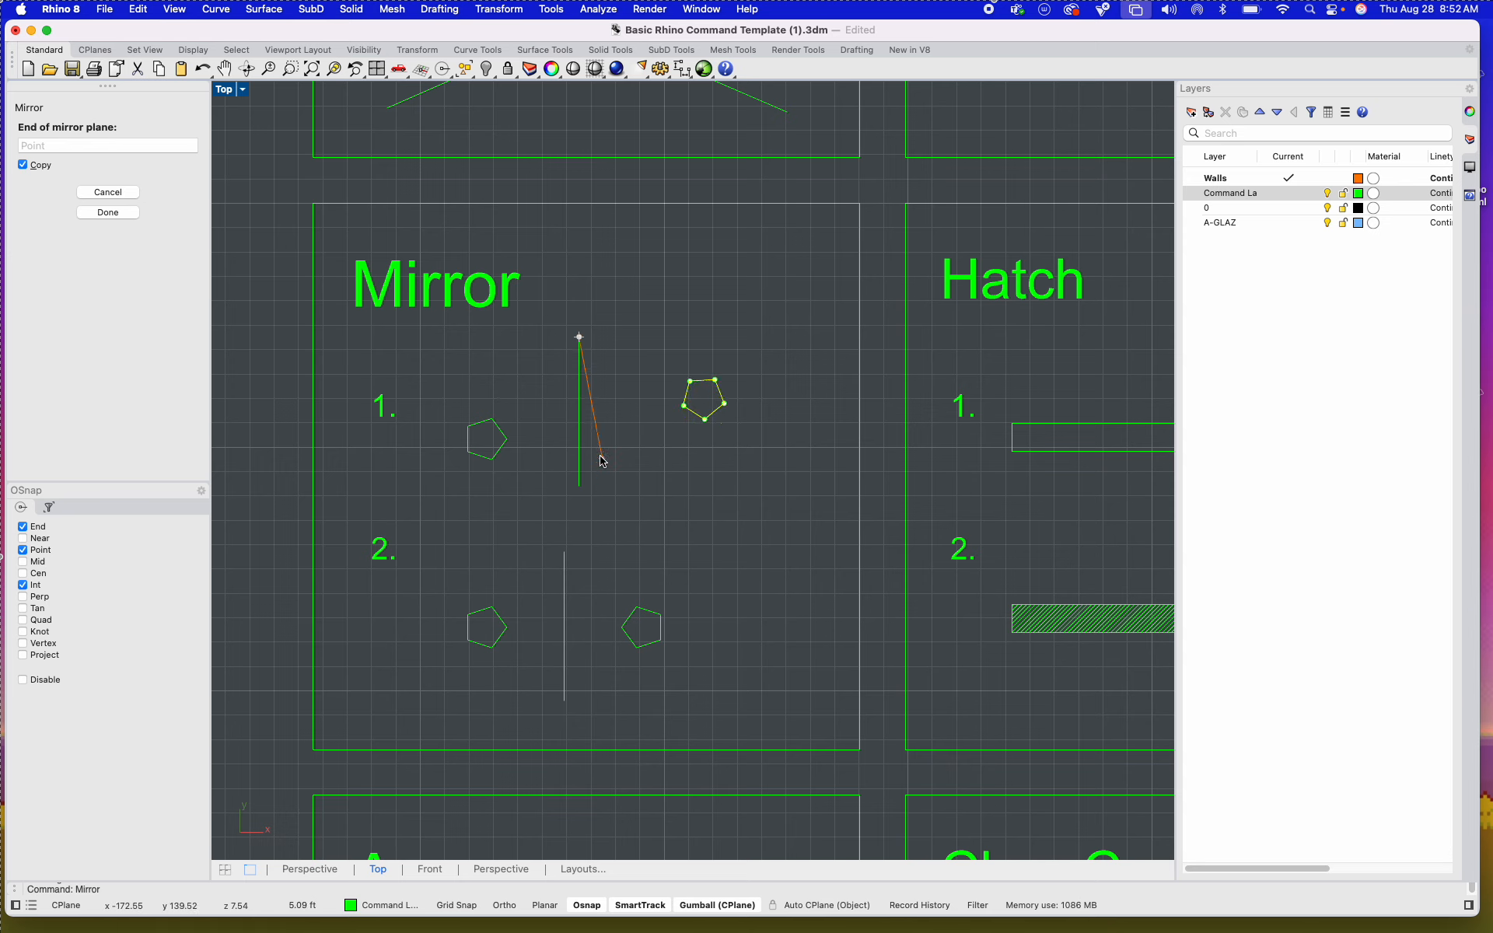
{"action": "left_click", "coordinate": [583, 486], "text": "shift"}
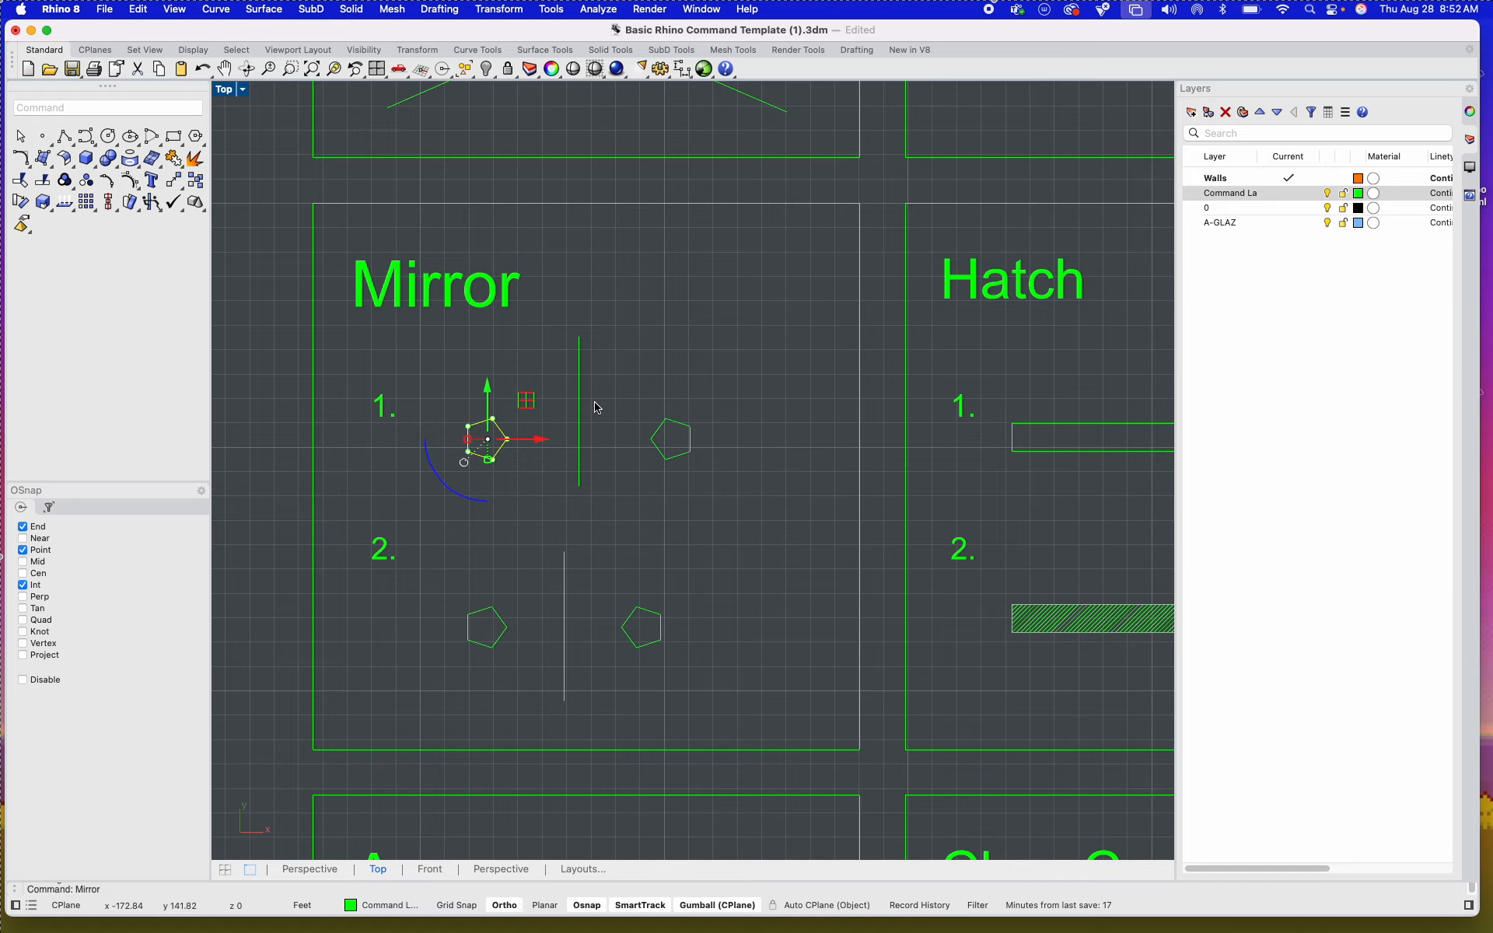
{"action": "left_click", "coordinate": [700, 456]}
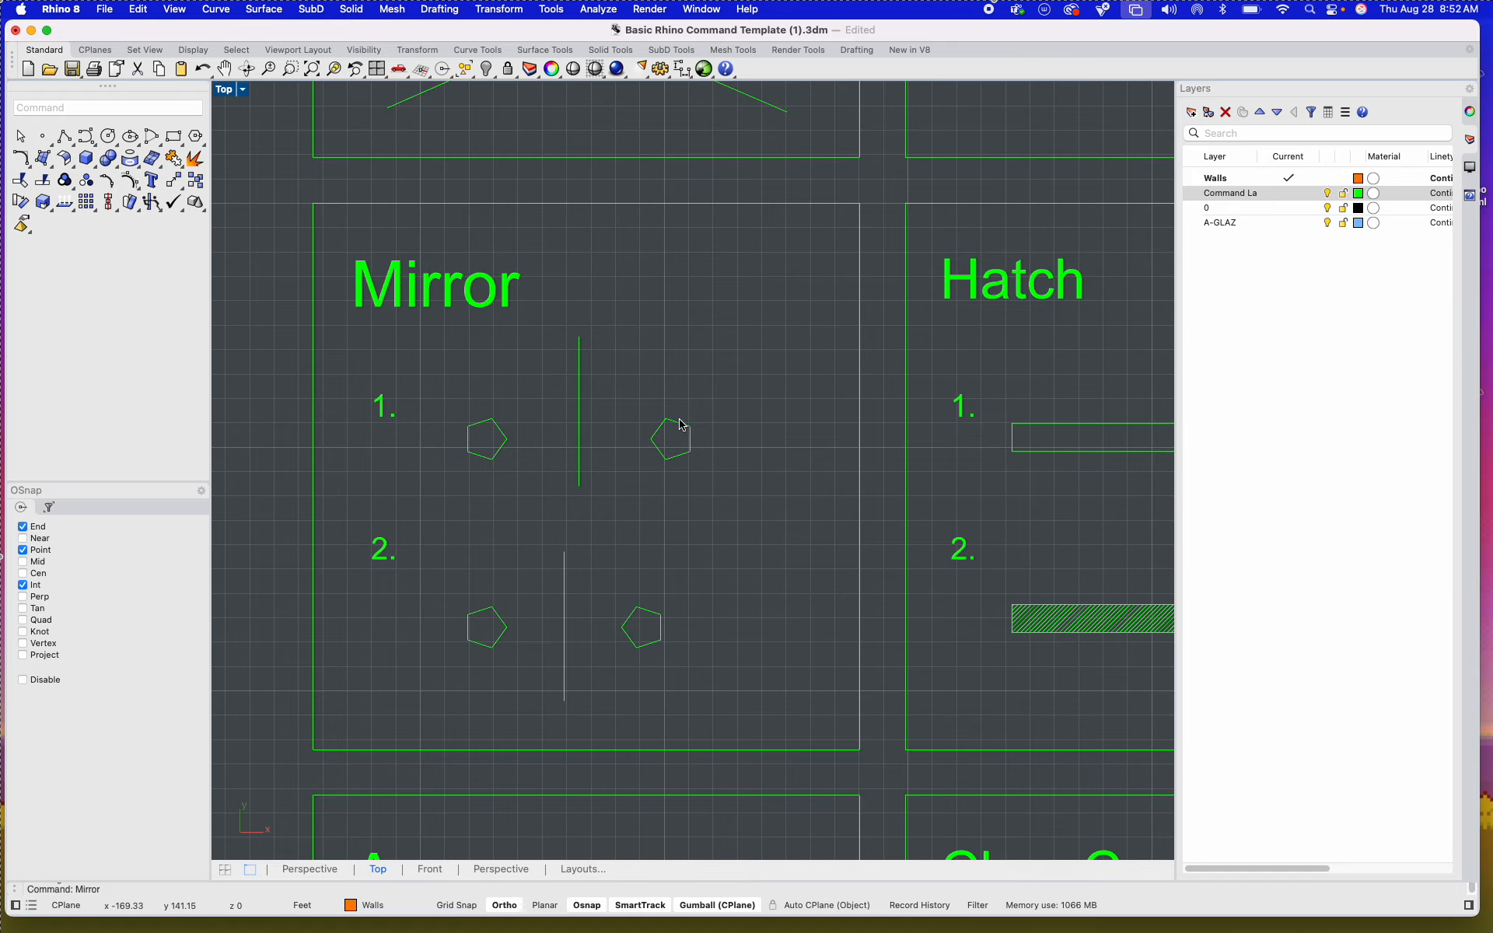
Step: Undo the repeated mirror of the example 1 pentagon
{"action": "key", "text": "super+z"}
{"action": "scroll", "coordinate": [731, 554], "scroll_direction": "down", "scroll_amount": 3}
{"action": "right_click_drag", "start_coordinate": [737, 553], "coordinate": [459, 518]}
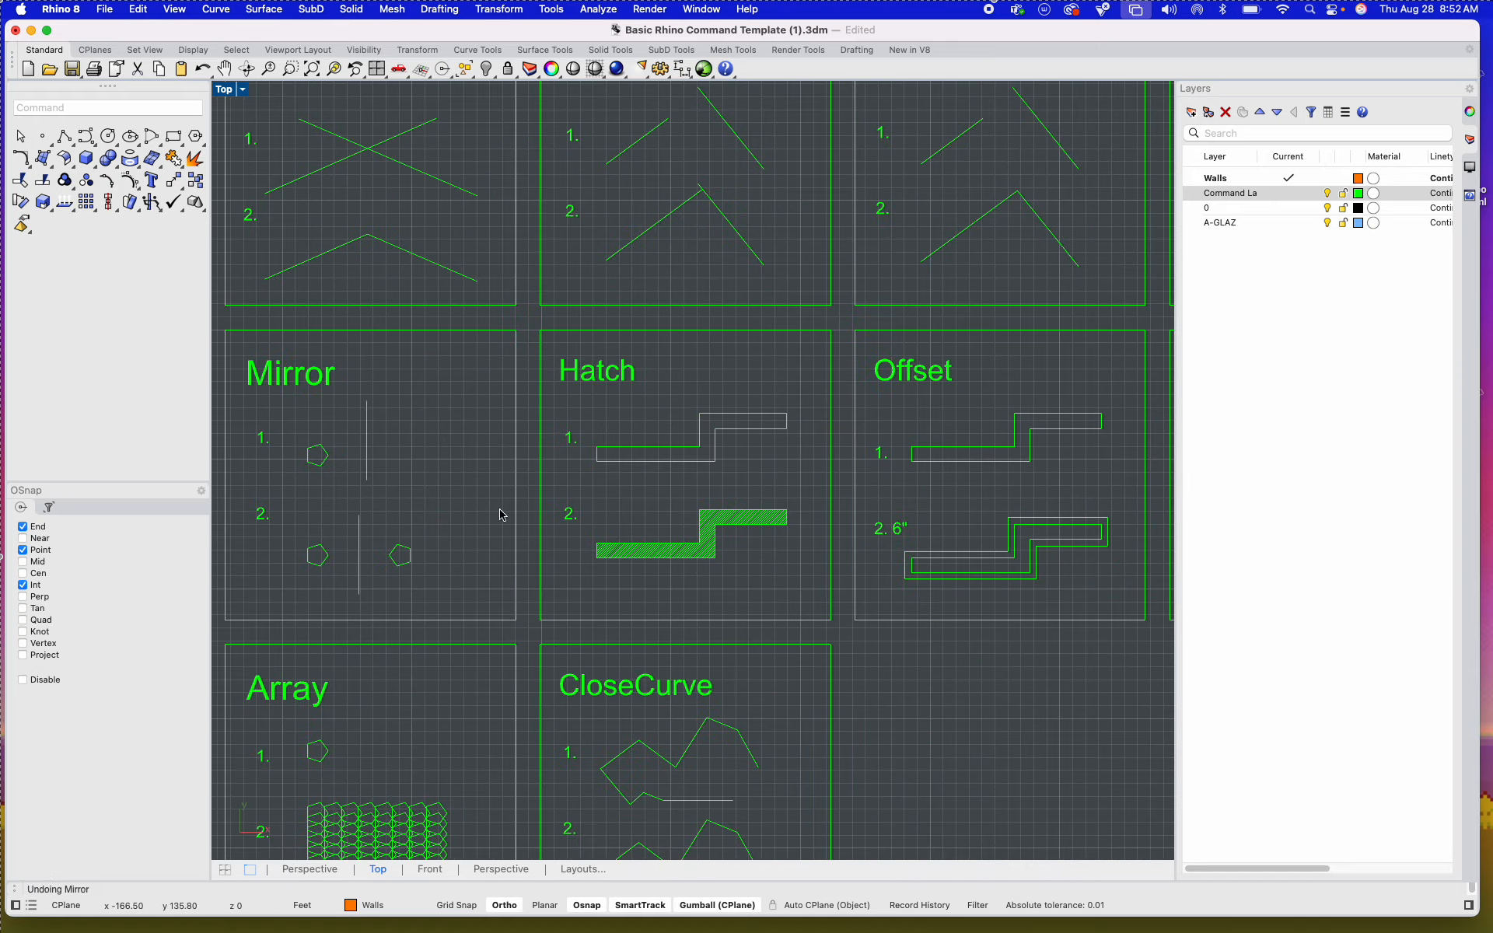
Step: Select the diagonal hatch fill of example 2 in the Hatch tile to examine it up close
{"action": "scroll", "coordinate": [746, 504], "scroll_direction": "up", "scroll_amount": 3}
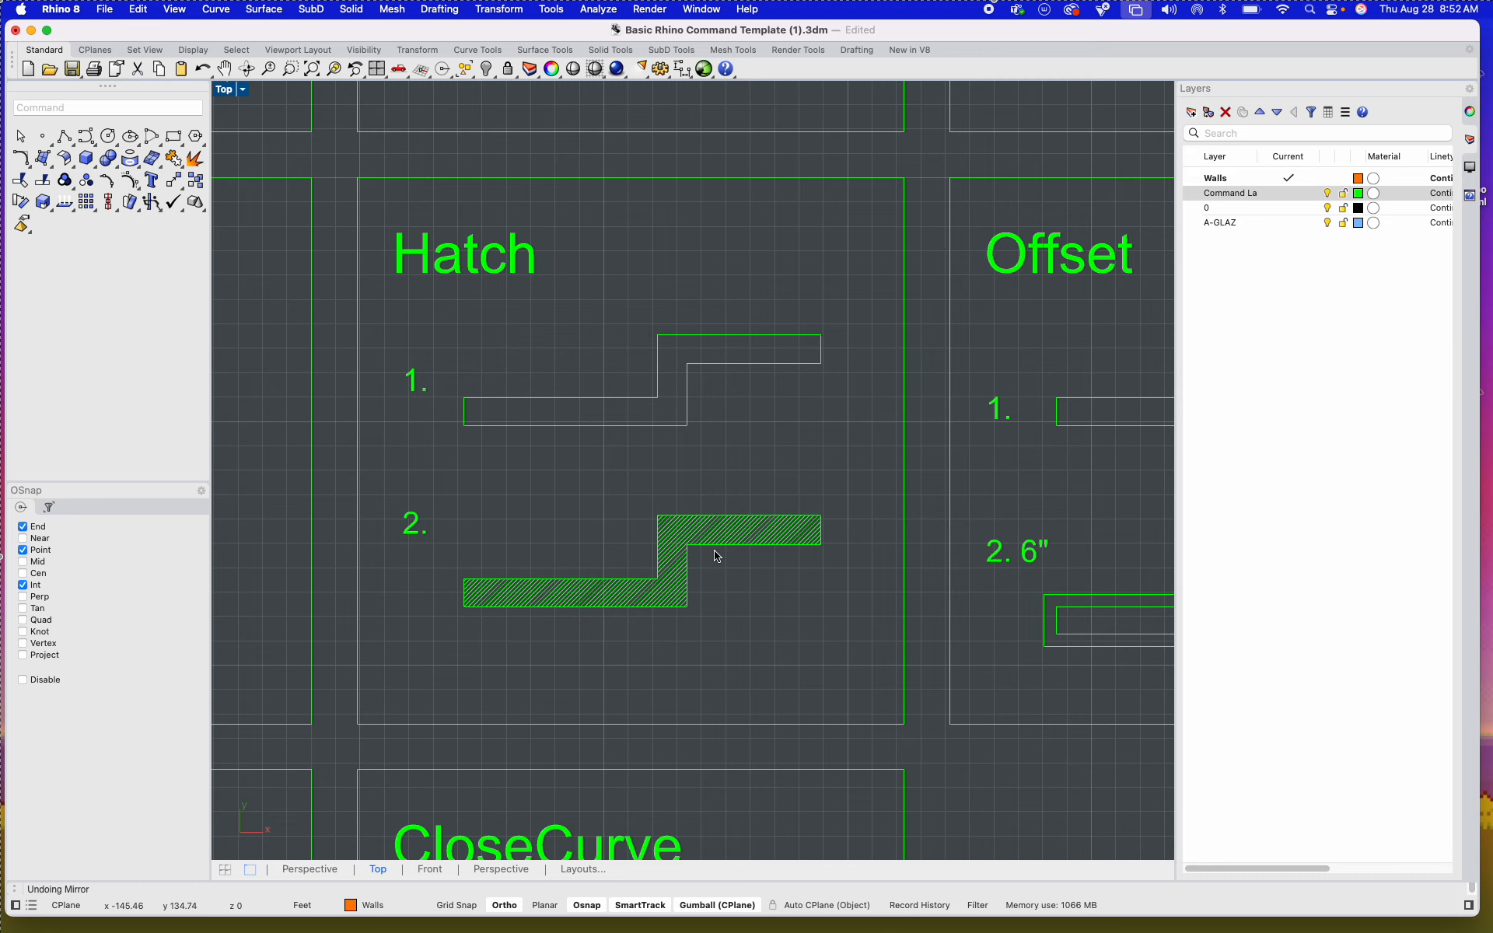
{"action": "scroll", "coordinate": [712, 593], "scroll_direction": "up", "scroll_amount": 5}
{"action": "left_click", "coordinate": [655, 555]}
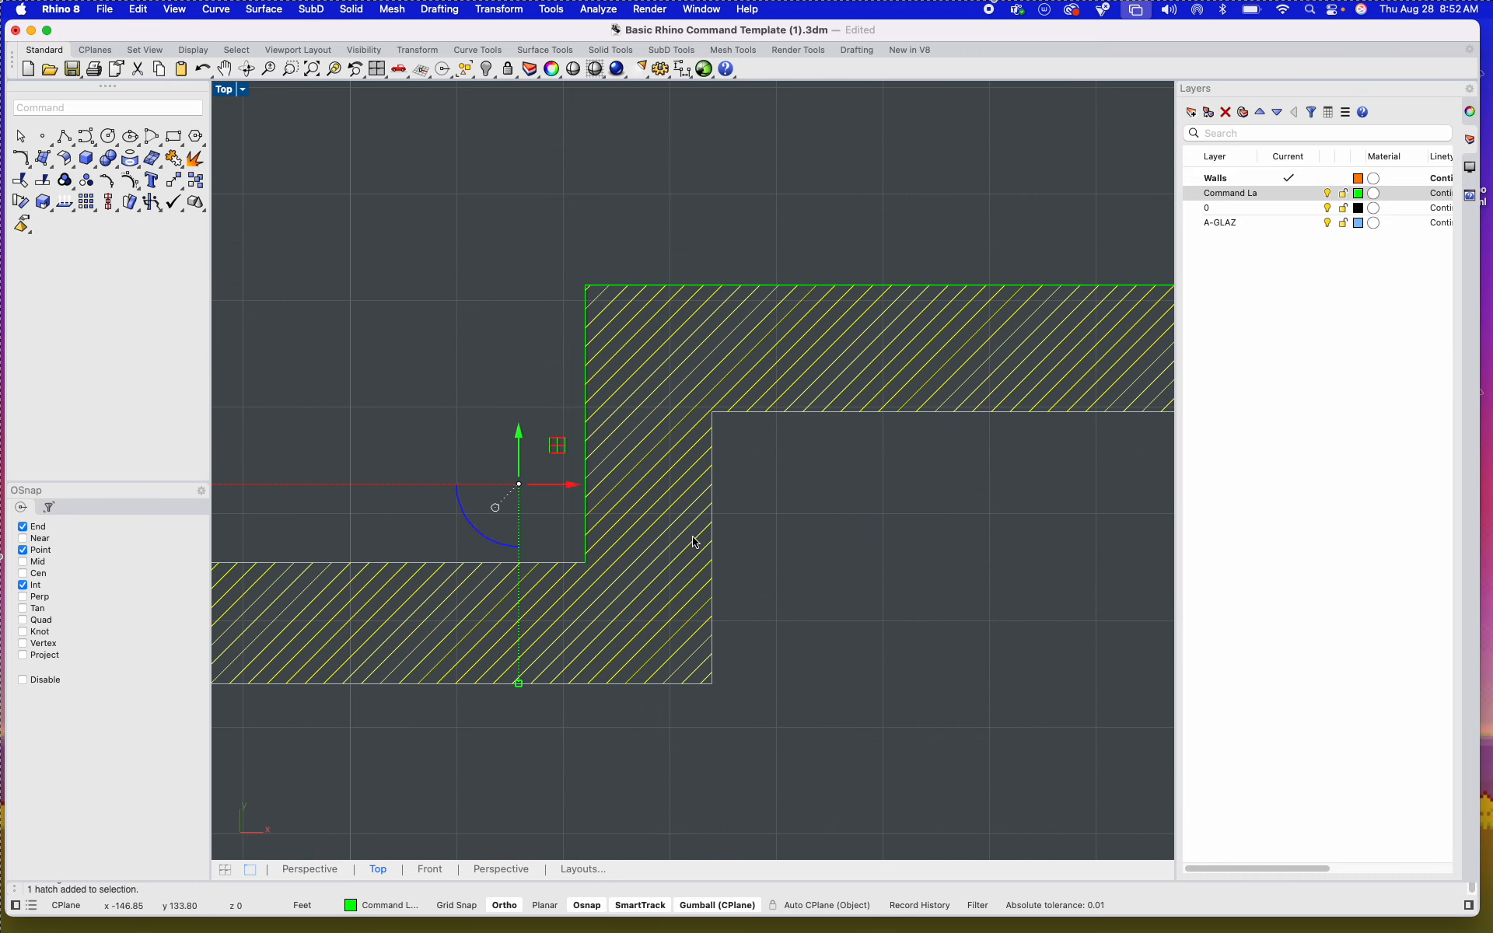
Step: Start Hatch on example 1's closed outline, preview the Grid60 and Squares patterns, and cancel without applying a hatch
{"action": "scroll", "coordinate": [693, 544], "scroll_direction": "down", "scroll_amount": 5}
{"action": "mouse_move", "coordinate": [939, 450]}
{"action": "left_mouse_down"}
{"action": "mouse_move", "coordinate": [410, 220]}
{"action": "mouse_move", "coordinate": [374, 220]}
{"action": "left_mouse_up"}
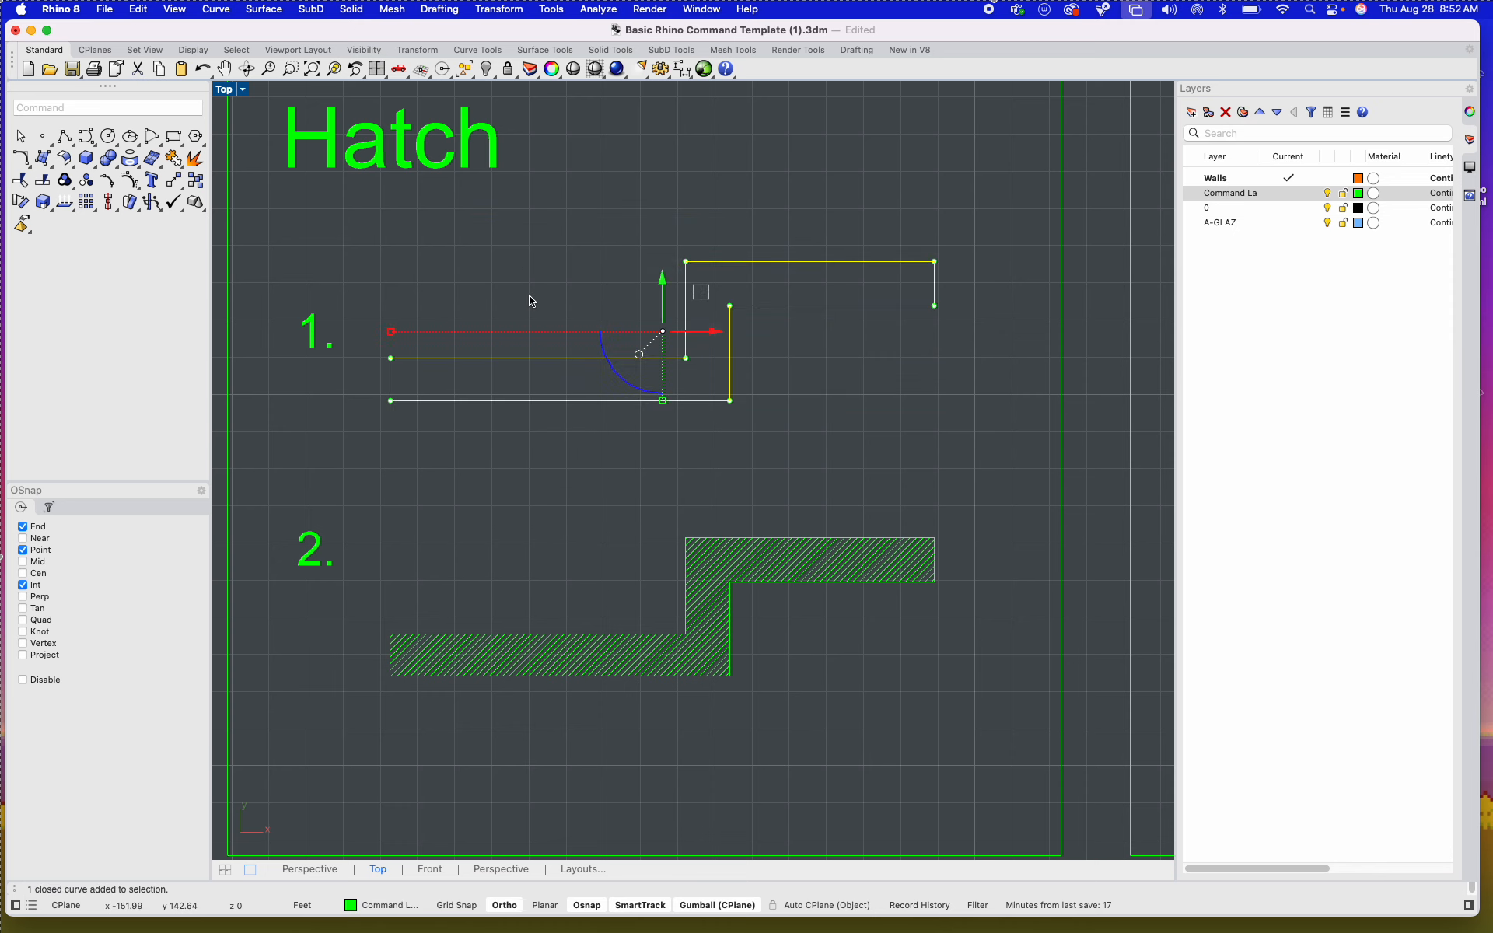
{"action": "type", "text": "Hatch"}
{"action": "key", "text": "Return"}
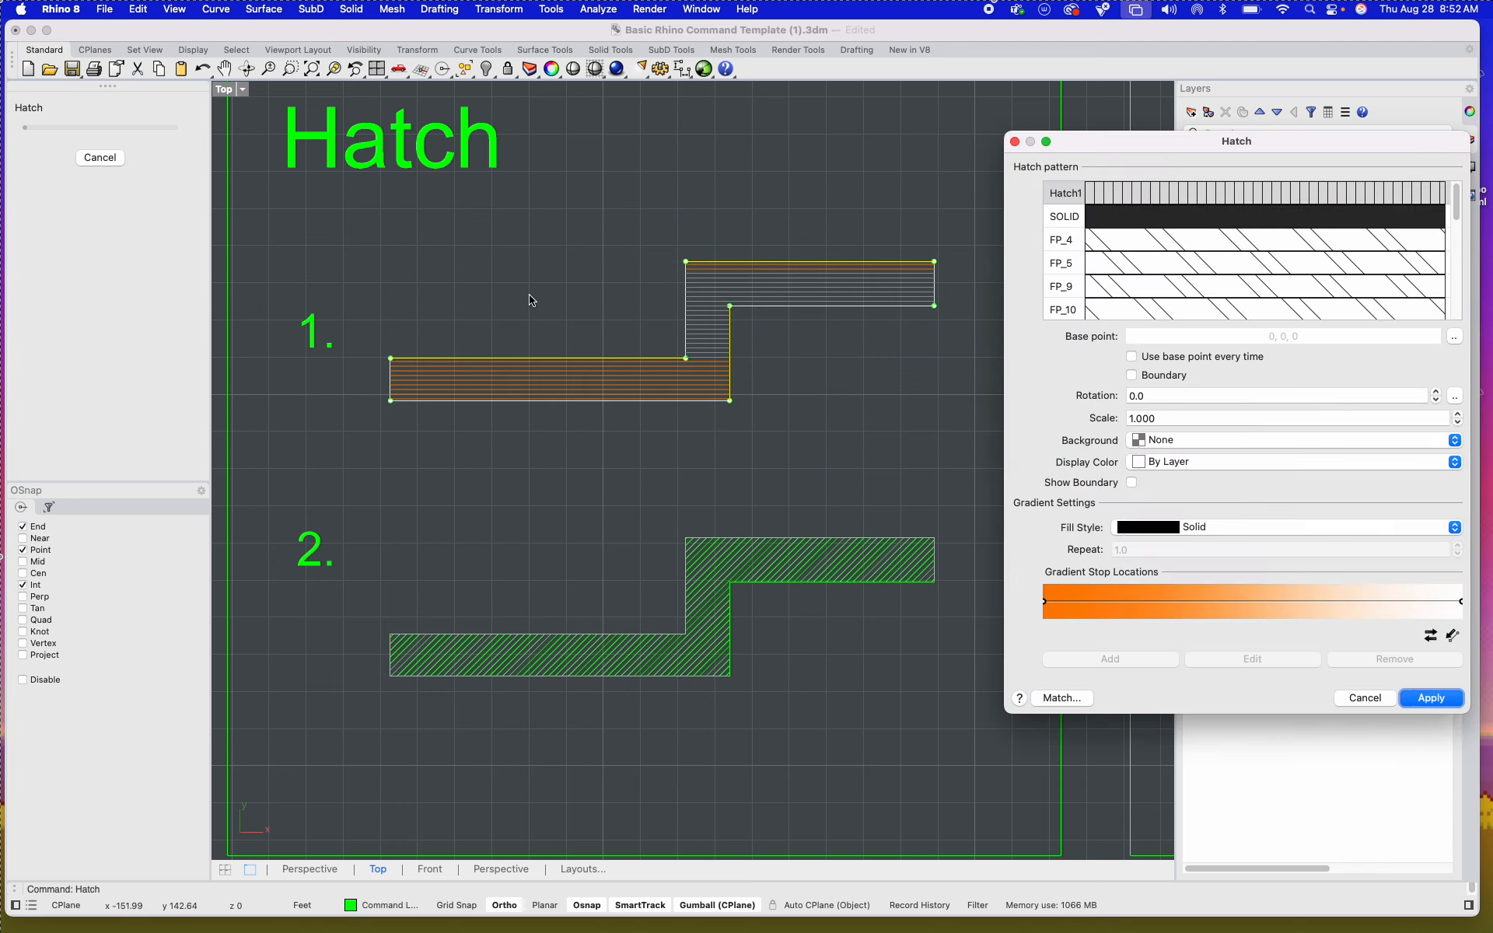
{"action": "scroll", "coordinate": [757, 296], "scroll_direction": "up", "scroll_amount": 3}
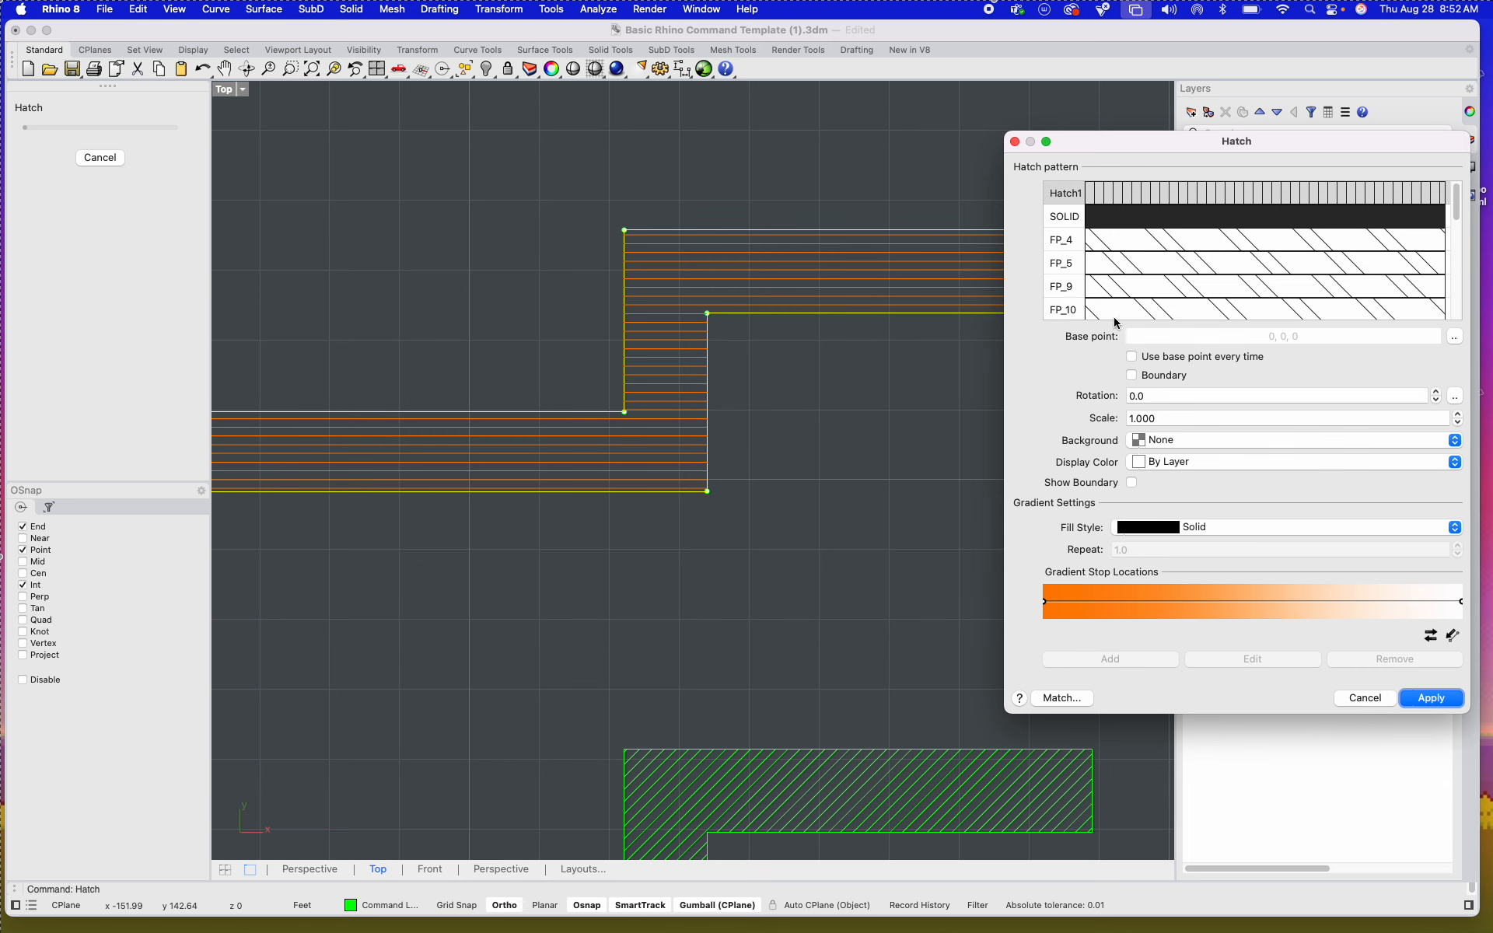
{"action": "scroll", "coordinate": [1166, 271], "scroll_direction": "down", "scroll_amount": 3}
{"action": "left_click", "coordinate": [1174, 262]}
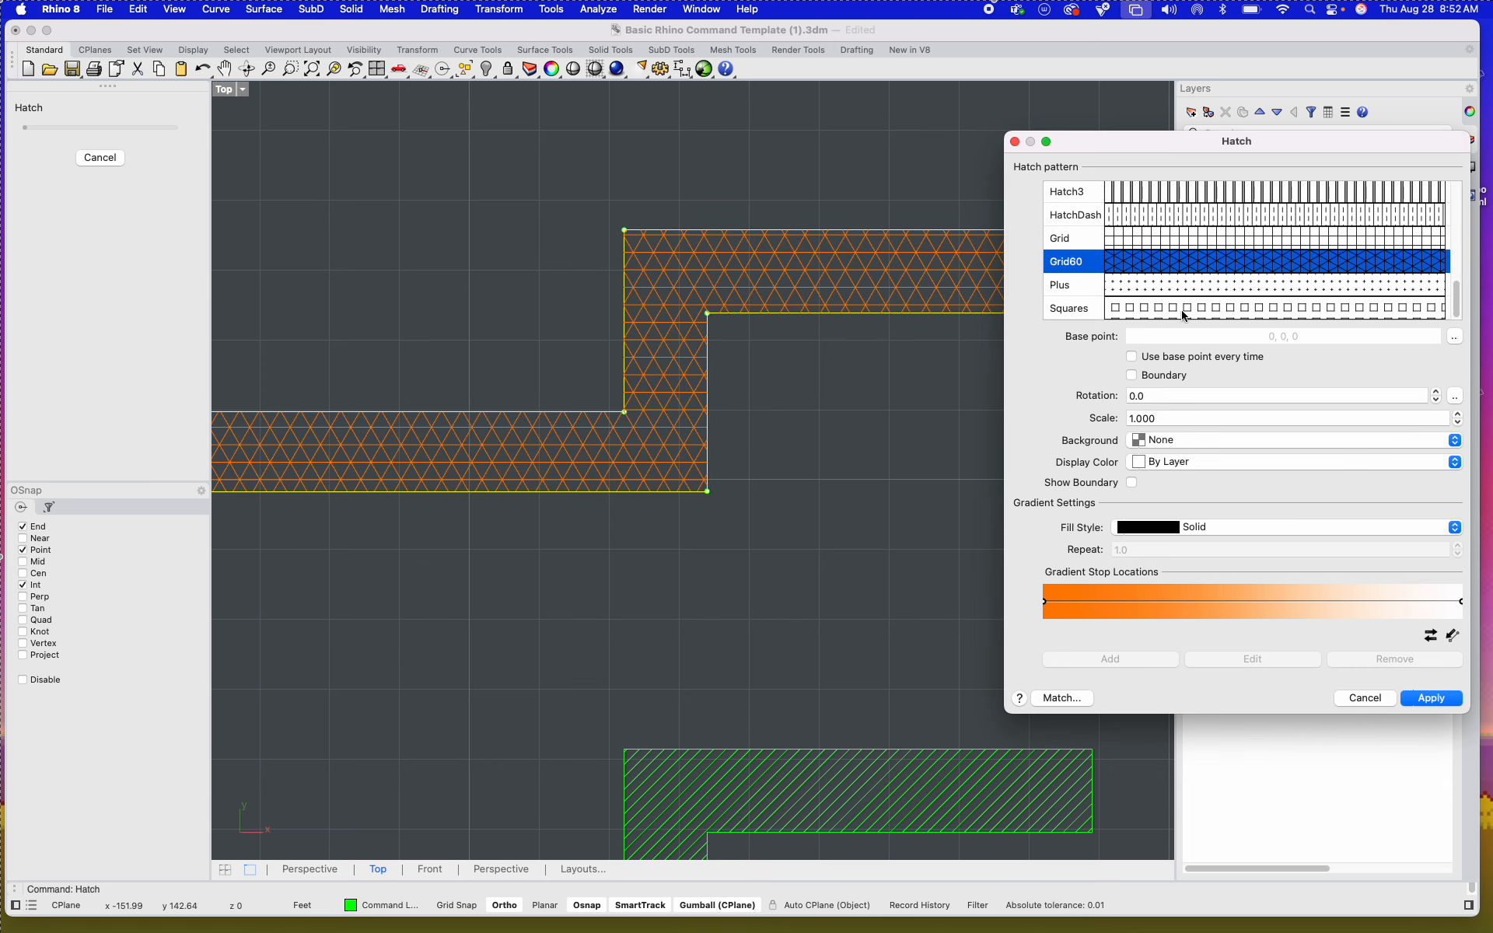
{"action": "left_click", "coordinate": [1178, 309]}
{"action": "left_click", "coordinate": [1173, 267]}
{"action": "left_click", "coordinate": [1364, 697]}
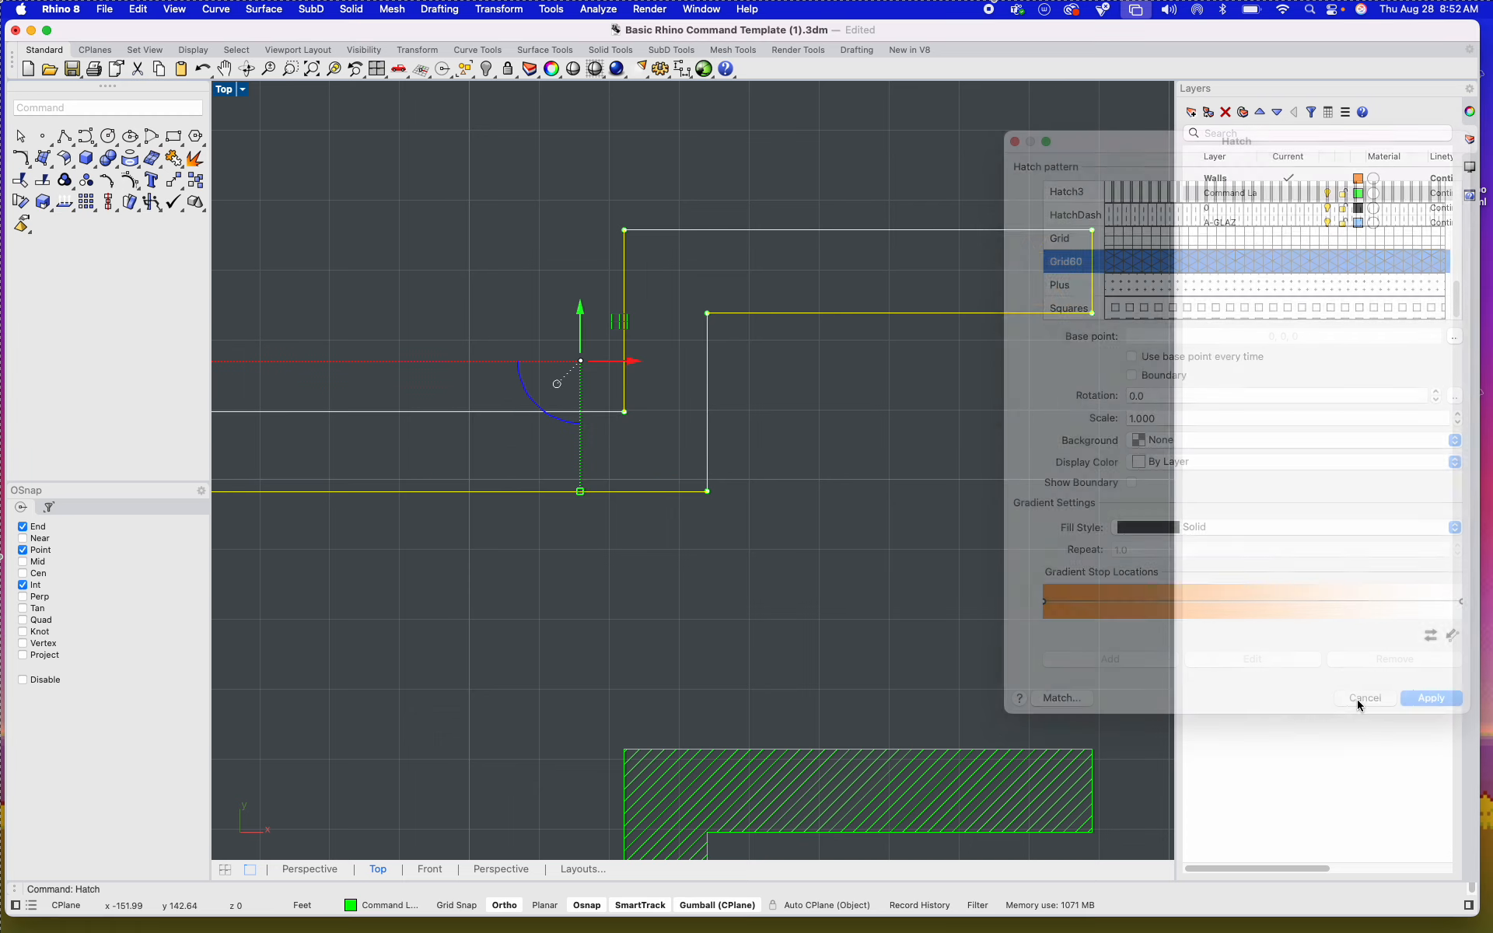
Step: Offset the example 1 outline in the Offset tile outward by 0.5 ft with sharp corners onto the current layer
{"action": "scroll", "coordinate": [895, 618], "scroll_direction": "down", "scroll_amount": 3}
{"action": "mouse_move", "coordinate": [848, 615]}
{"action": "right_mouse_down"}
{"action": "mouse_move", "coordinate": [554, 604]}
{"action": "mouse_move", "coordinate": [485, 535]}
{"action": "right_mouse_up"}
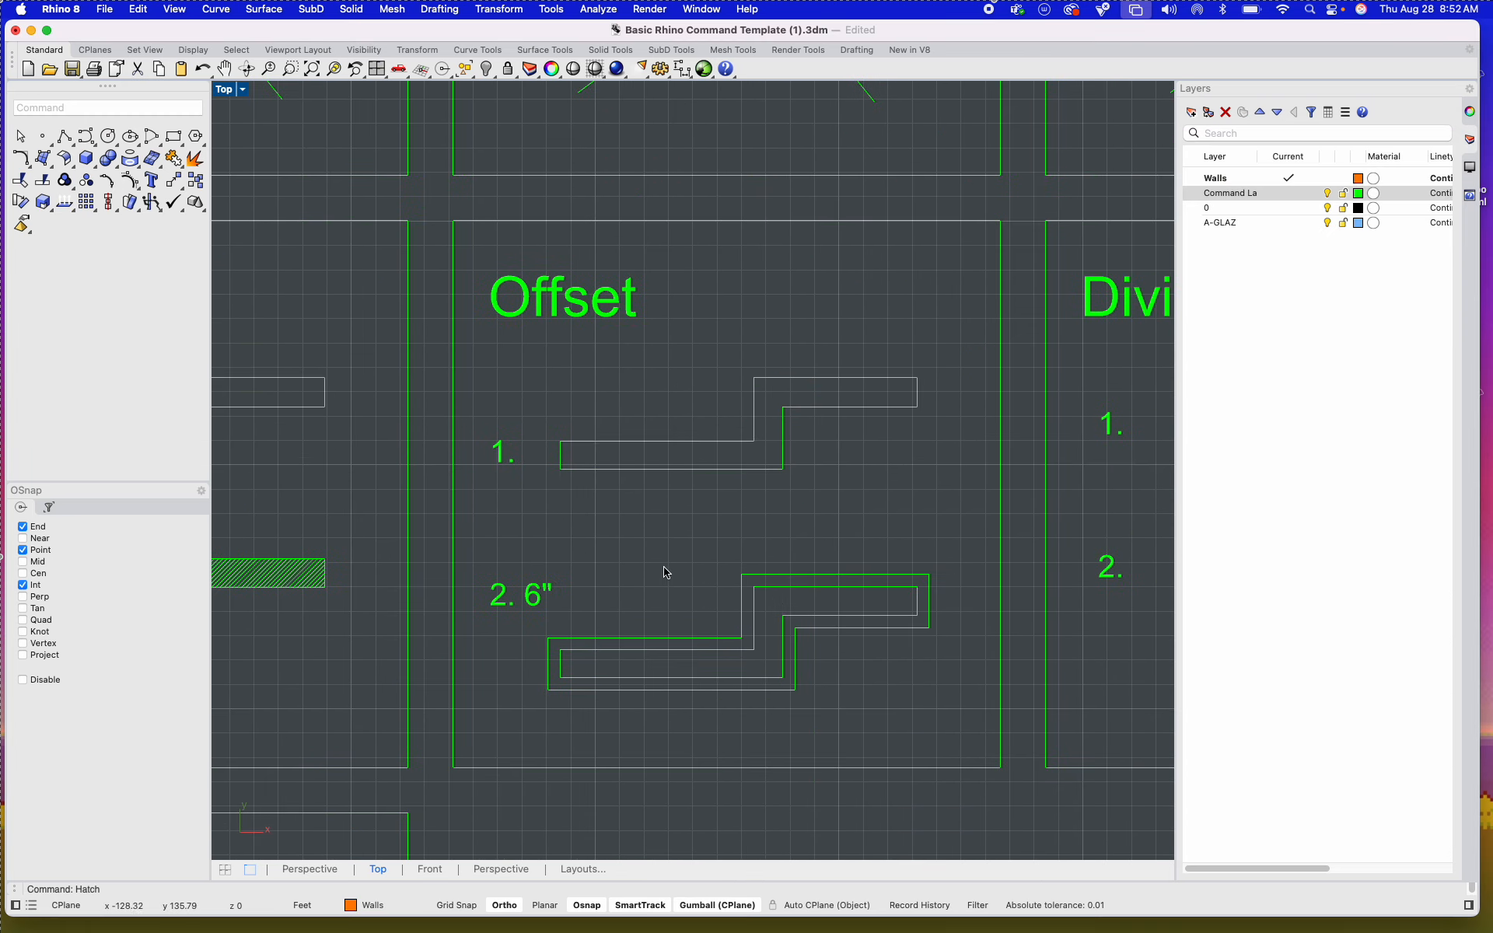
{"action": "scroll", "coordinate": [743, 562], "scroll_direction": "up", "scroll_amount": 4}
{"action": "left_click", "coordinate": [684, 424]}
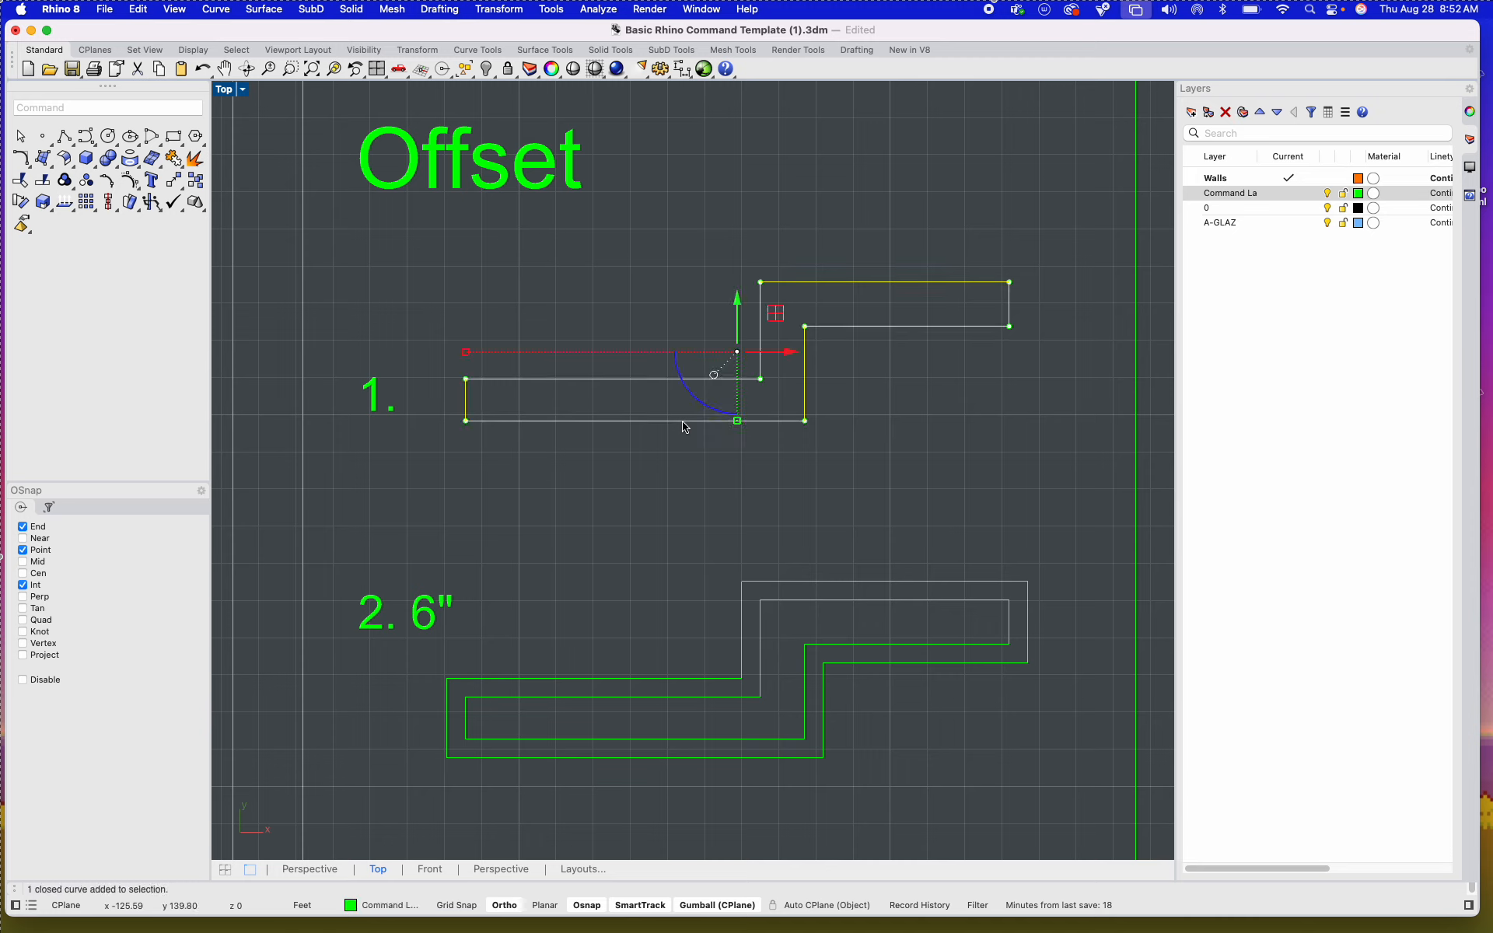
{"action": "type", "text": "Offset"}
{"action": "key", "text": "Return"}
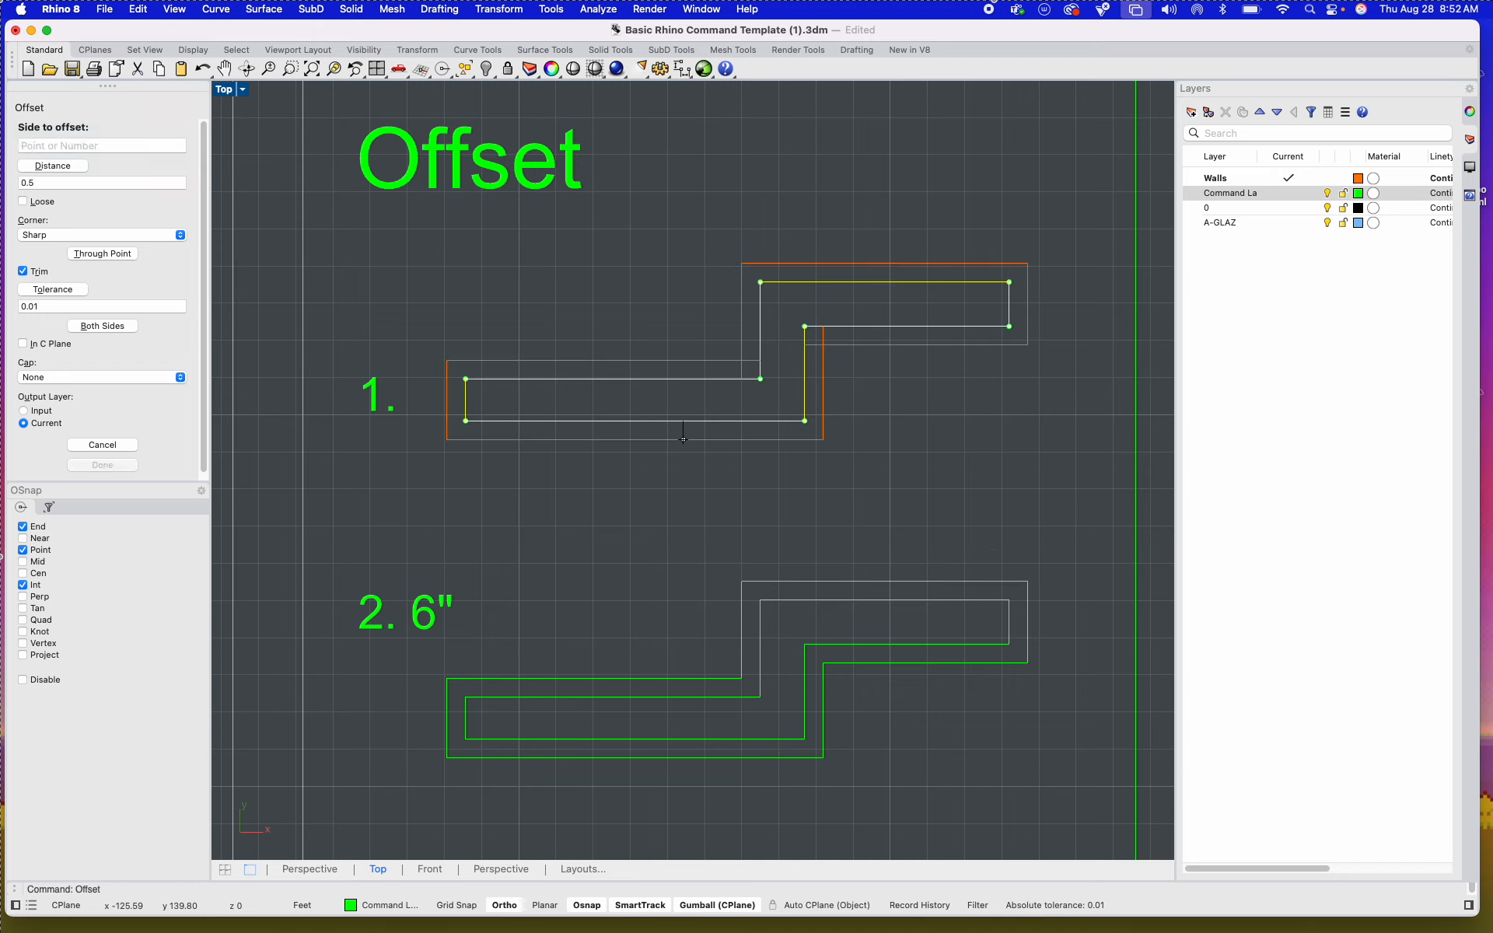
{"action": "left_click", "coordinate": [683, 293]}
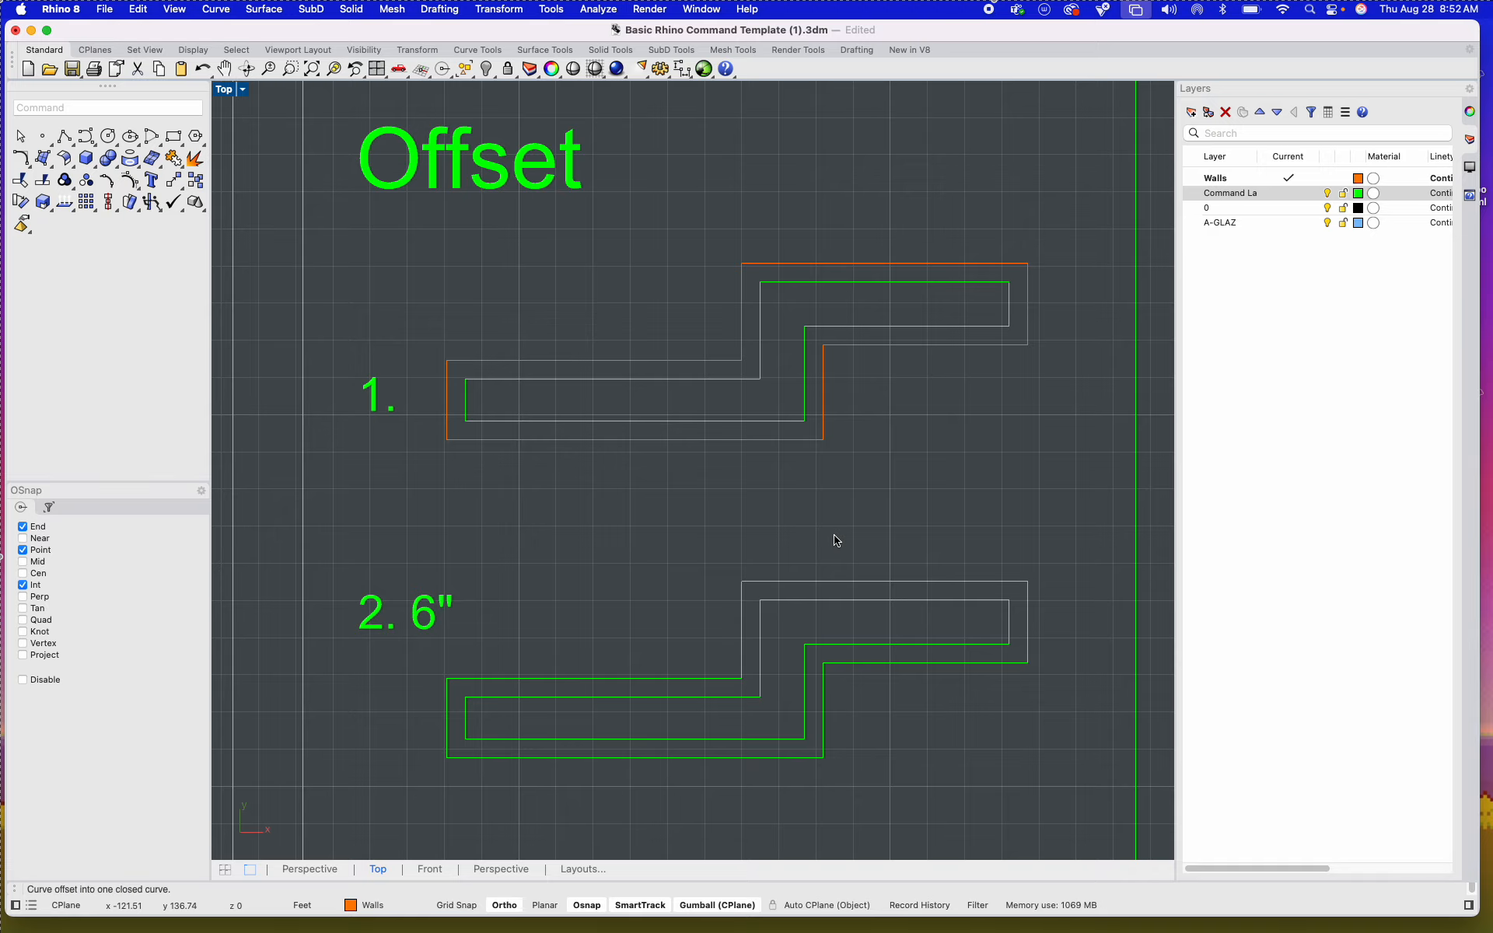
Step: Move the original inner outline of example 1 in the Offset tile to the Walls layer
{"action": "scroll", "coordinate": [693, 506], "scroll_direction": "down", "scroll_amount": 5}
{"action": "scroll", "coordinate": [628, 405], "scroll_direction": "up", "scroll_amount": 3}
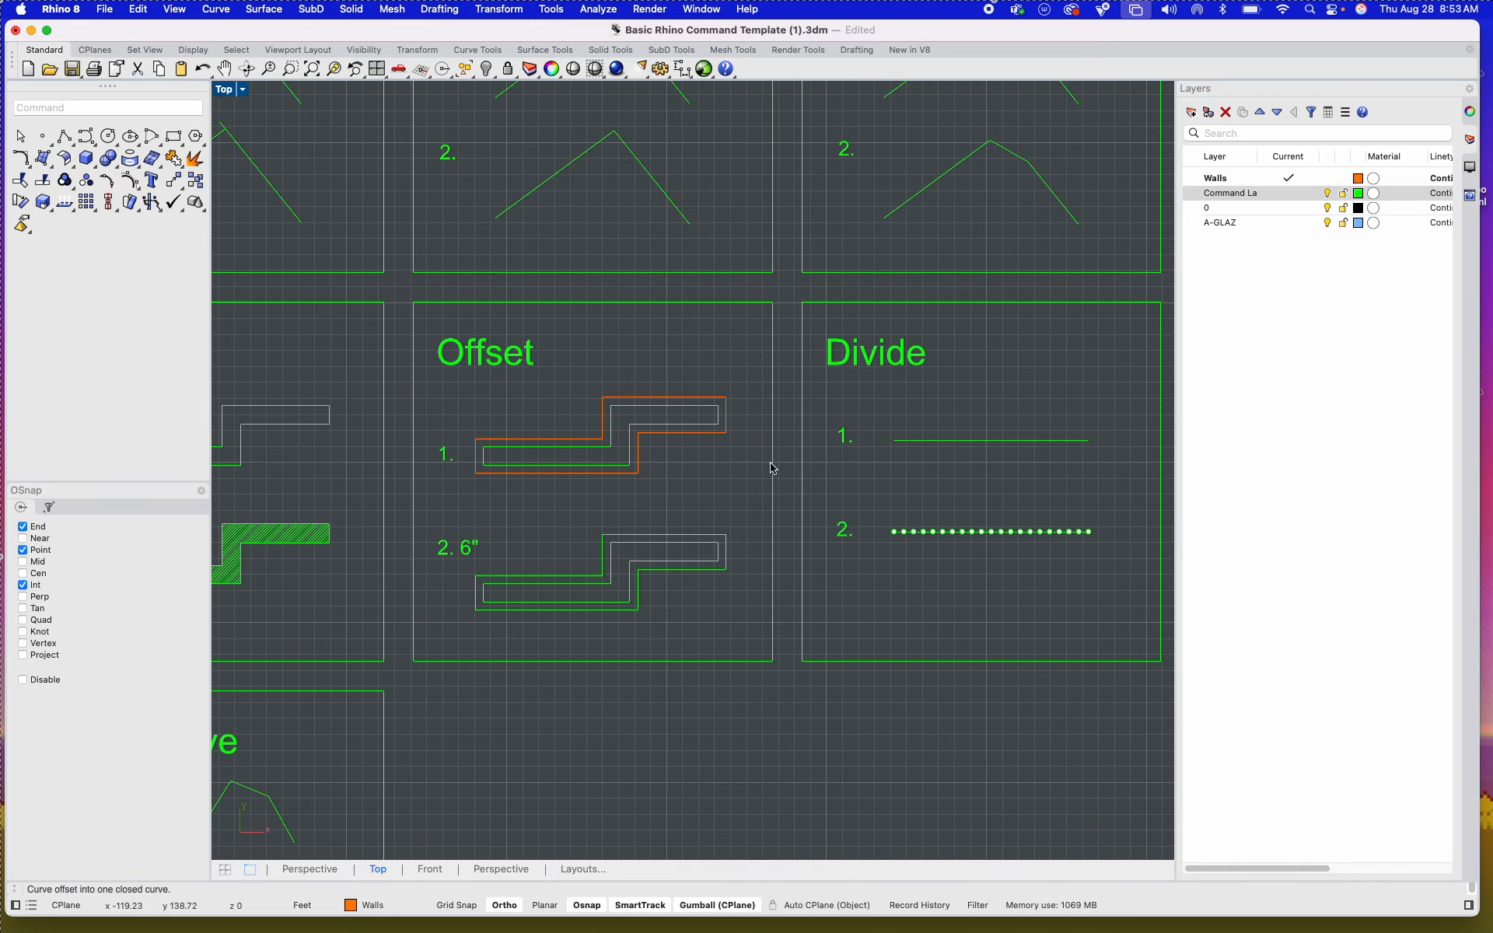
{"action": "scroll", "coordinate": [626, 403], "scroll_direction": "up", "scroll_amount": 2}
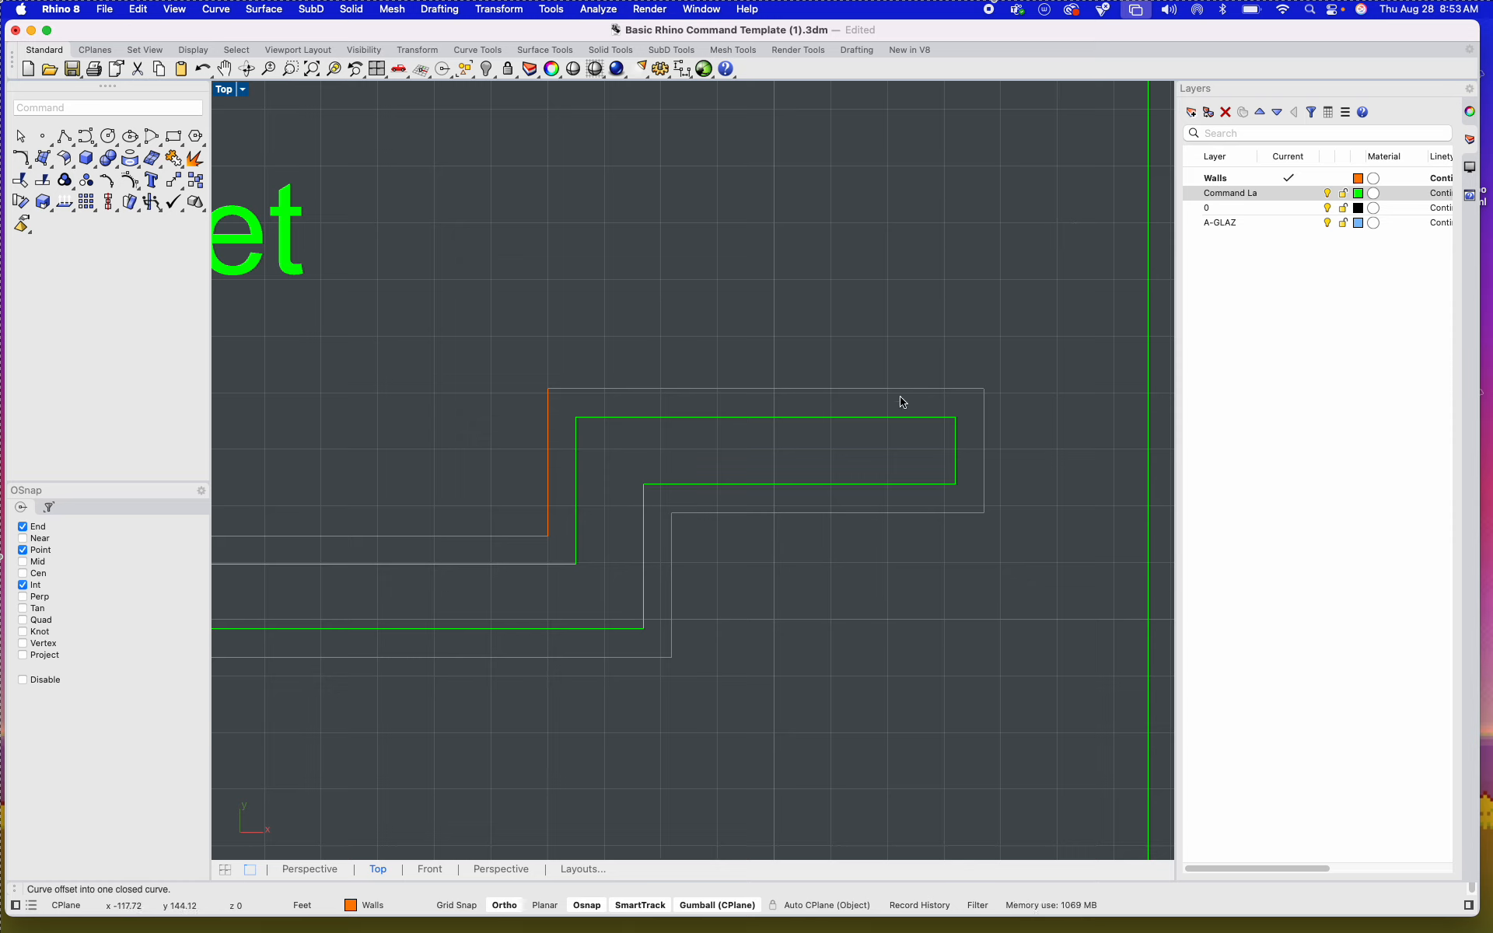
{"action": "left_click", "coordinate": [785, 418]}
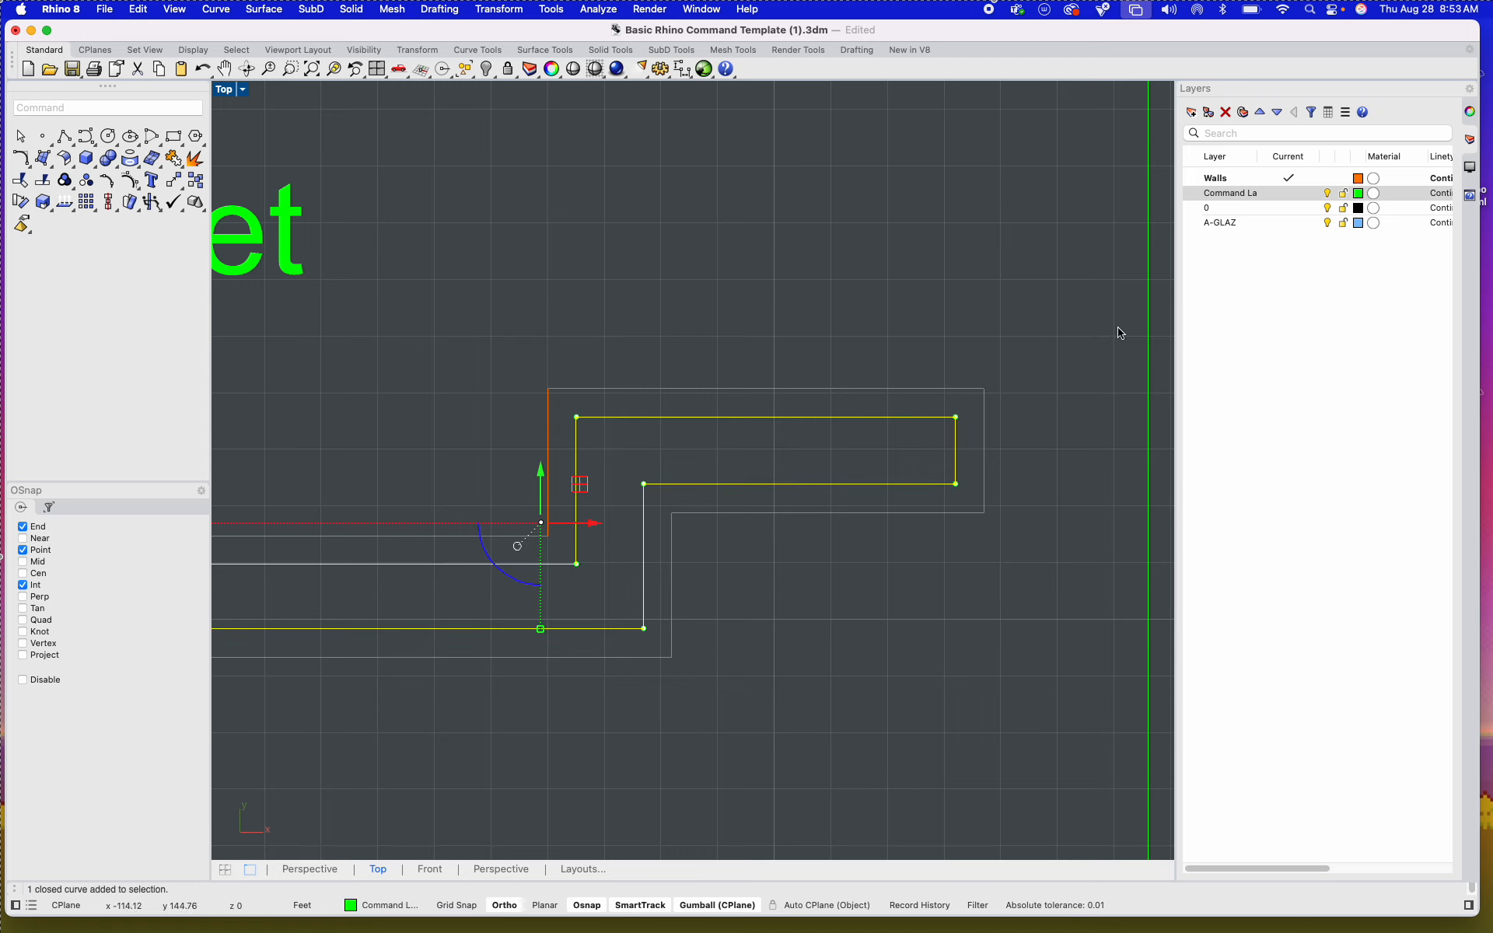
{"action": "right_click", "coordinate": [1227, 181]}
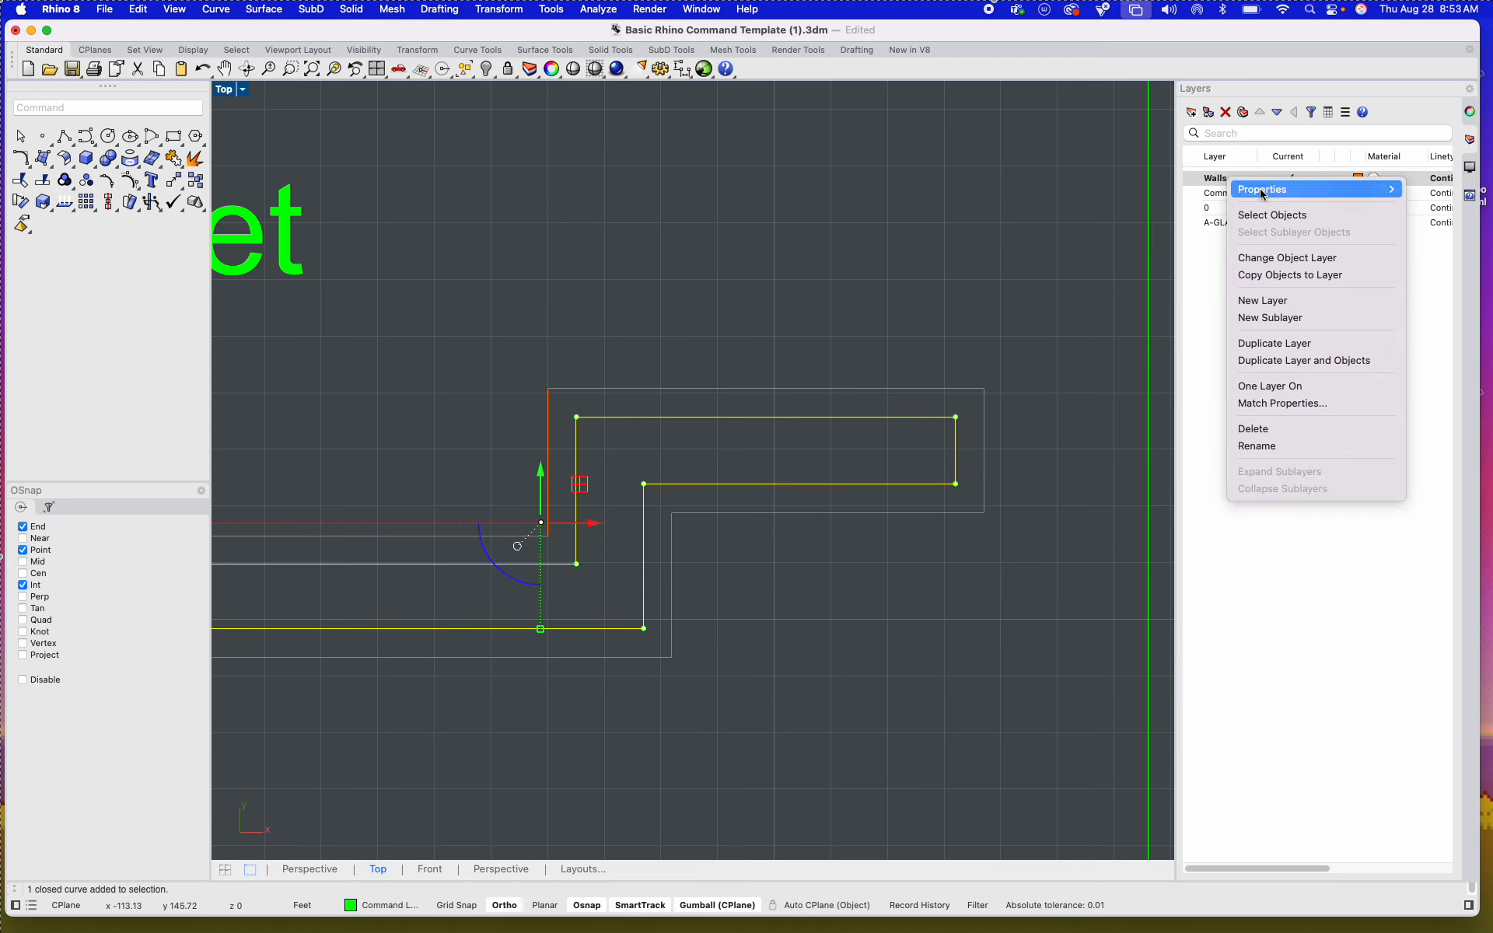
{"action": "left_click", "coordinate": [1285, 259]}
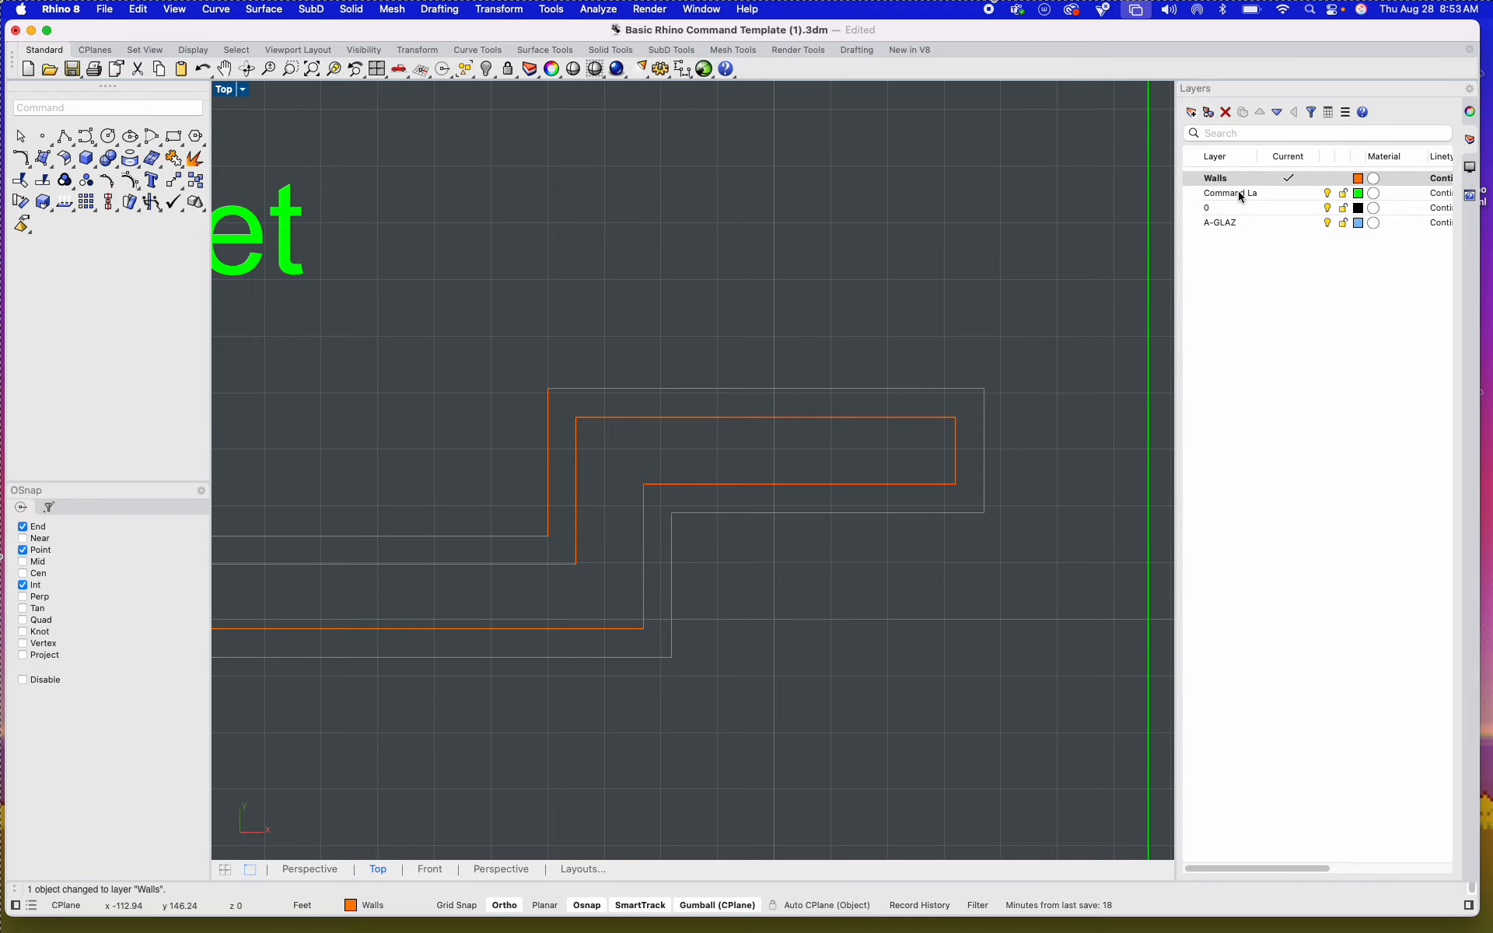
Step: Examine the Array tile, comparing example 1's single pentagon with the rows and columns of pentagons in example 2
{"action": "scroll", "coordinate": [942, 595], "scroll_direction": "down", "scroll_amount": 15}
{"action": "right_click_drag", "start_coordinate": [938, 605], "coordinate": [680, 593]}
{"action": "scroll", "coordinate": [312, 668], "scroll_direction": "up", "scroll_amount": 10}
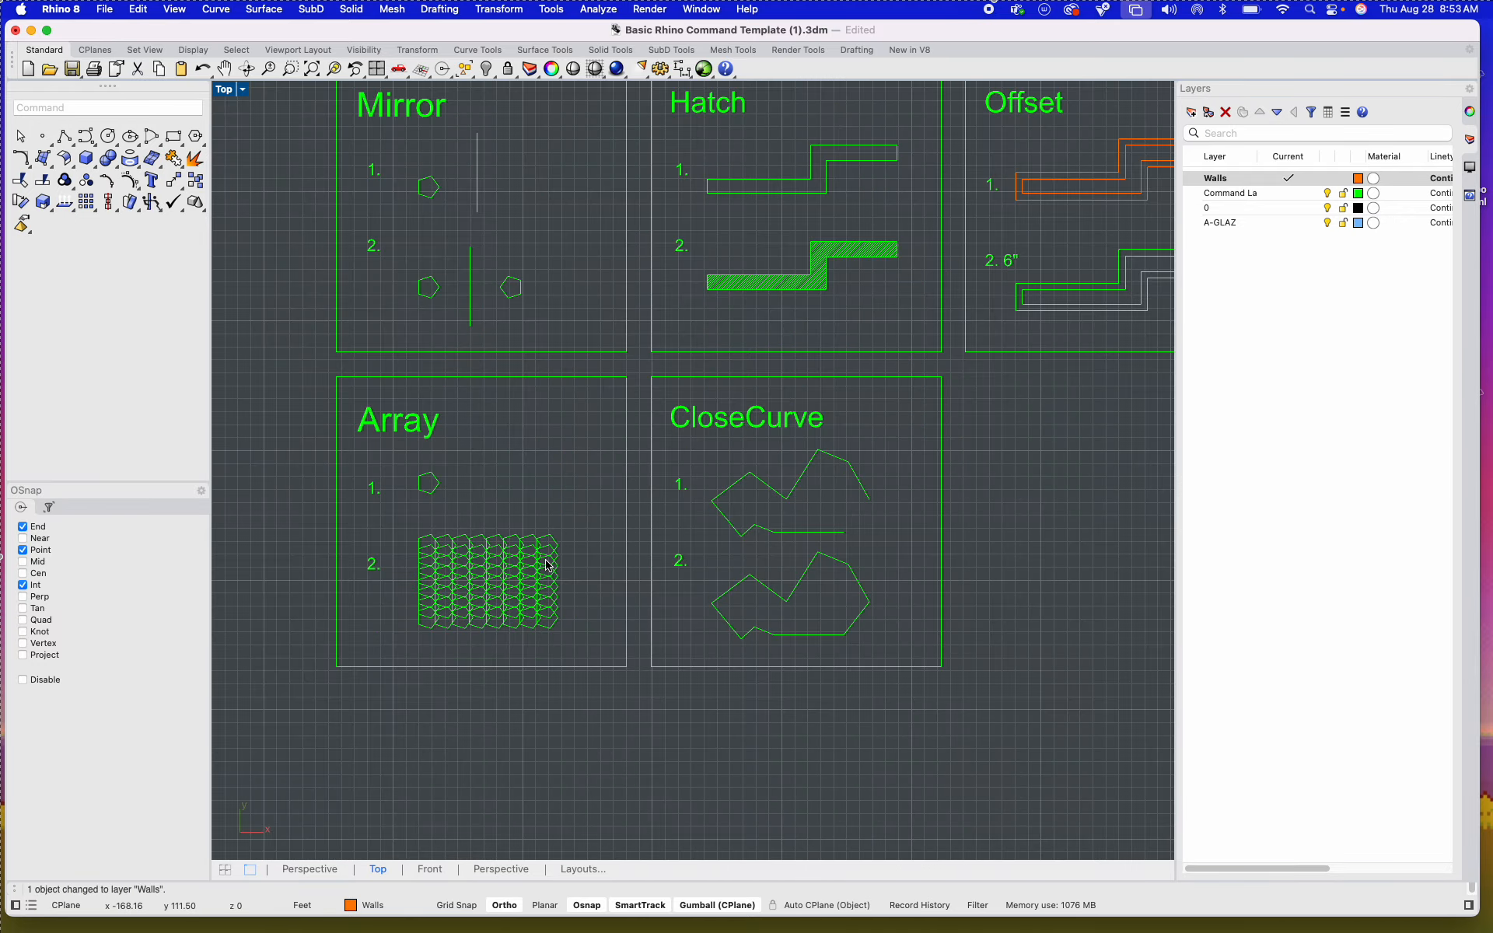
{"action": "right_click_drag", "start_coordinate": [476, 394], "coordinate": [666, 417]}
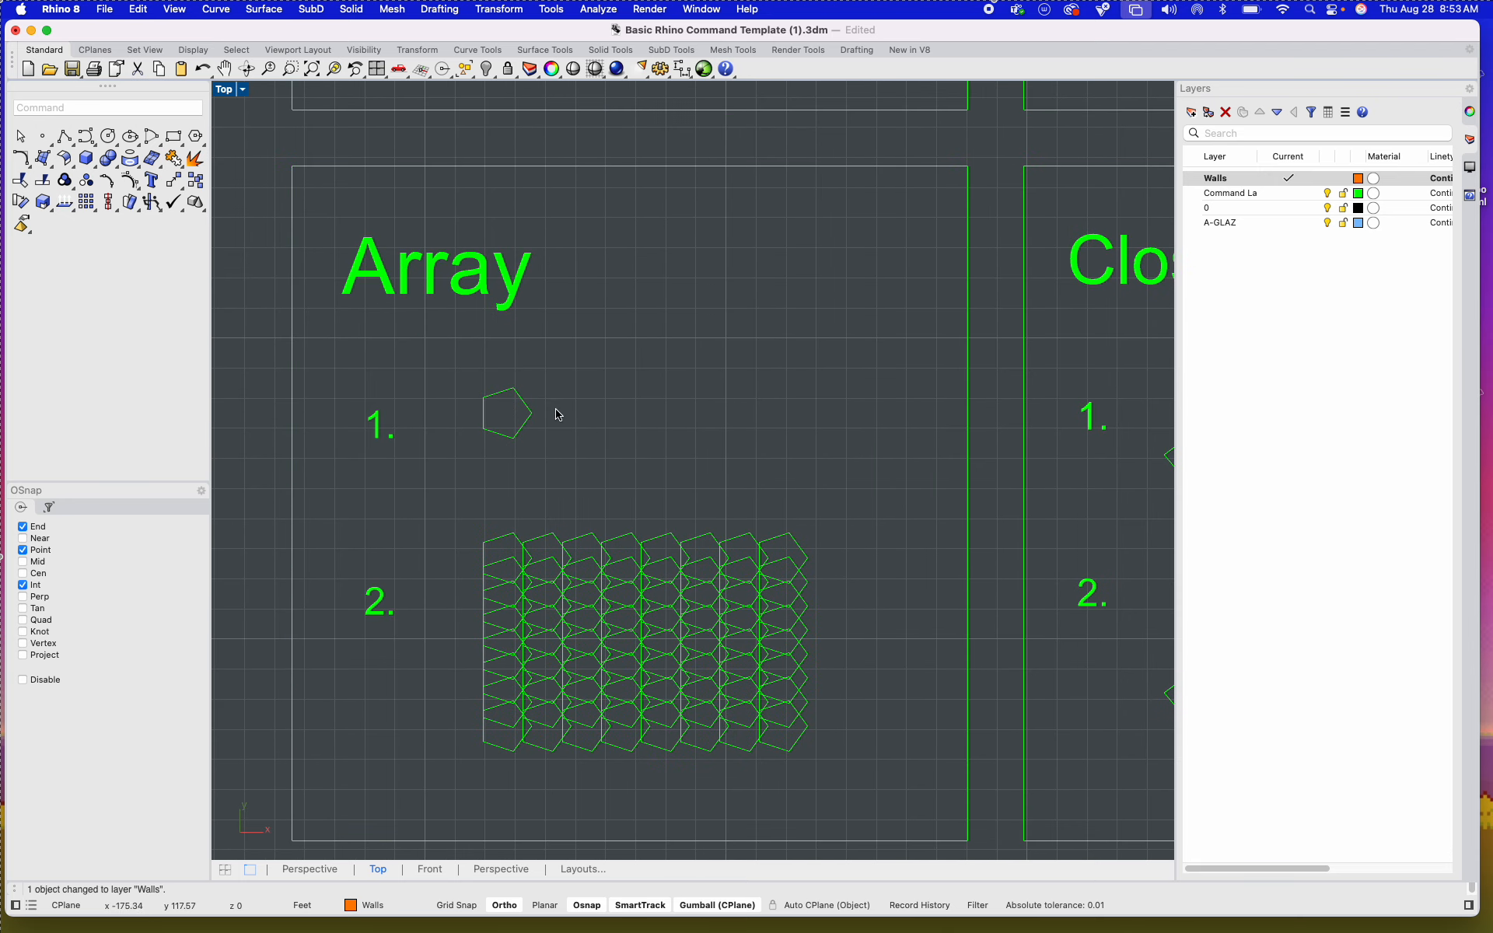
{"action": "scroll", "coordinate": [524, 538], "scroll_direction": "down", "scroll_amount": 3}
{"action": "scroll", "coordinate": [661, 580], "scroll_direction": "up", "scroll_amount": 5}
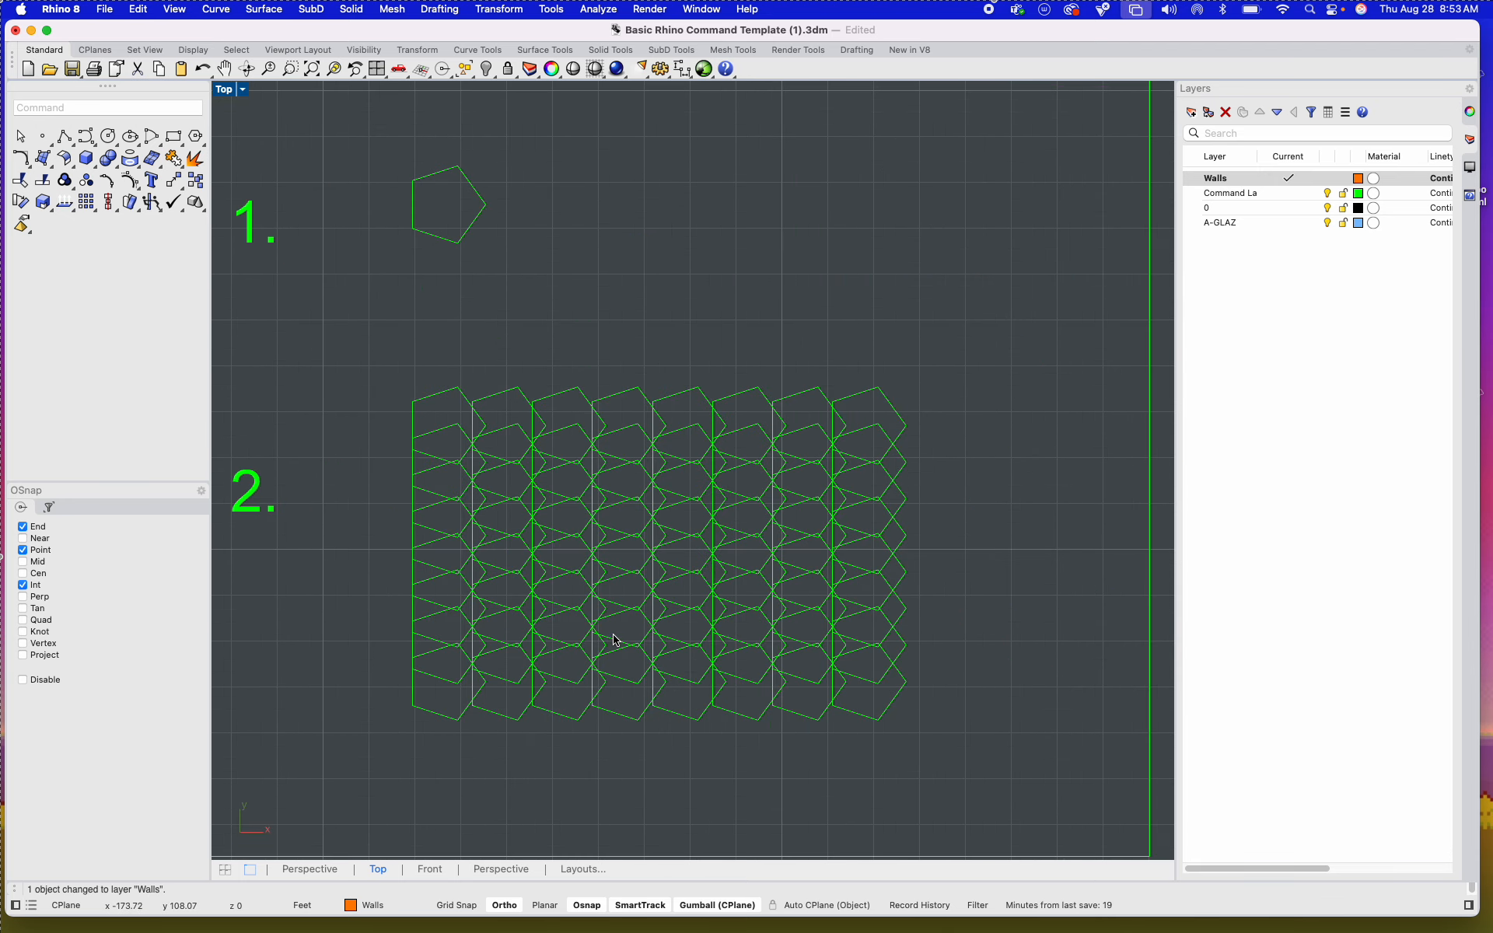
{"action": "scroll", "coordinate": [660, 580], "scroll_direction": "up", "scroll_amount": 3}
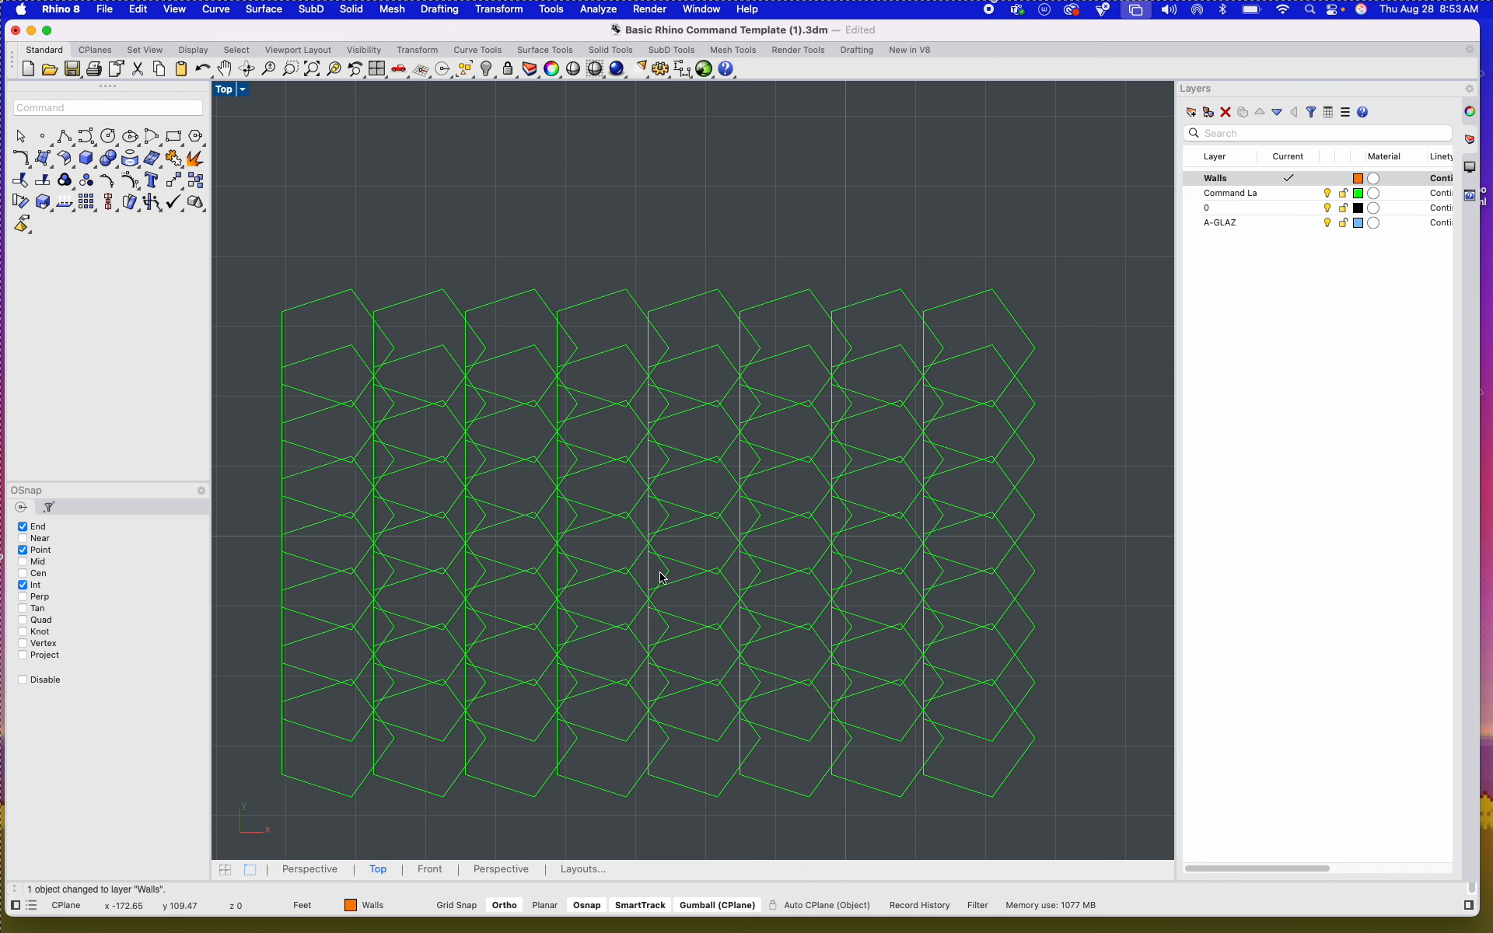
Step: Examine the CloseCurve tile's two examples and survey the 3D command tiles, including Boolean Union, Wirecut, Extrude and Cap
{"action": "scroll", "coordinate": [660, 577], "scroll_direction": "down", "scroll_amount": 5}
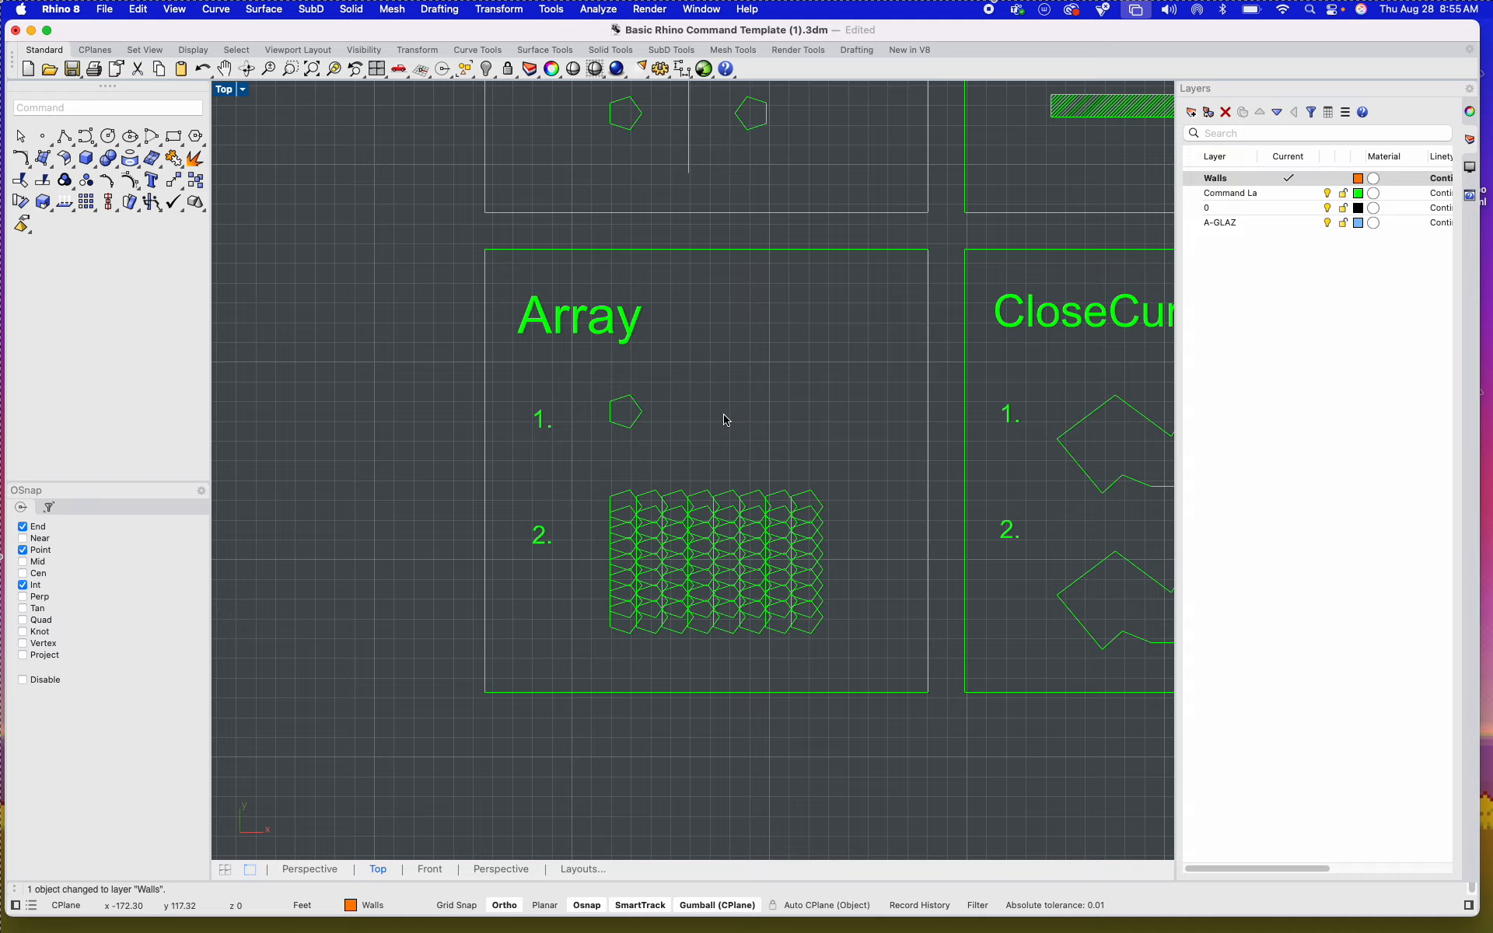
{"action": "scroll", "coordinate": [724, 424], "scroll_direction": "down", "scroll_amount": 8}
{"action": "right_click_drag", "start_coordinate": [783, 452], "coordinate": [574, 551]}
{"action": "scroll", "coordinate": [557, 522], "scroll_direction": "up", "scroll_amount": 6}
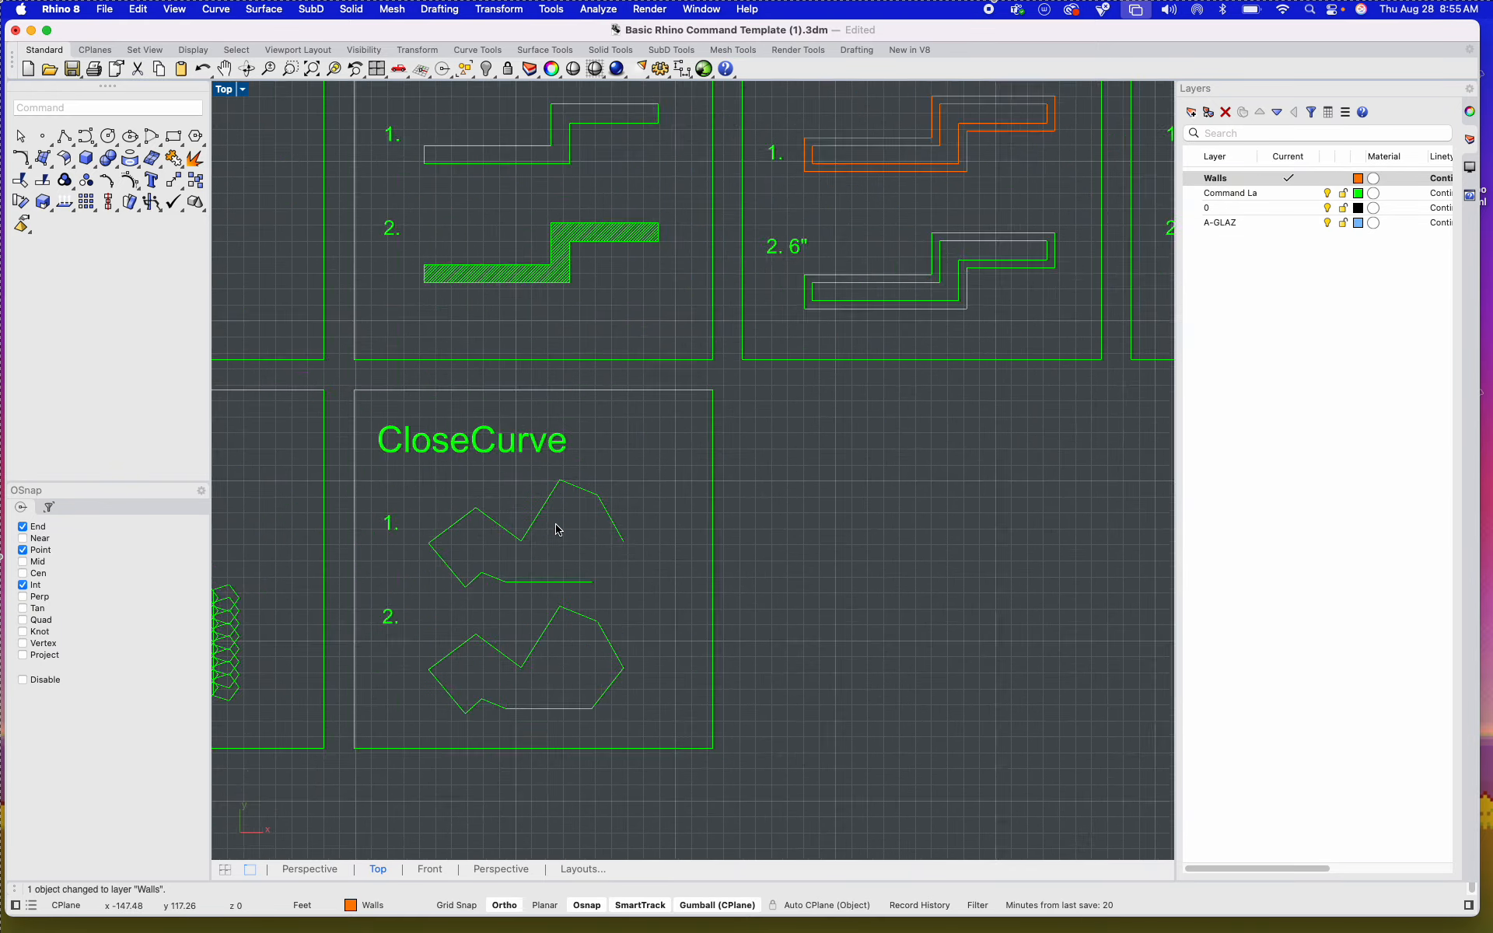
{"action": "scroll", "coordinate": [557, 530], "scroll_direction": "down", "scroll_amount": 12}
{"action": "right_click_drag", "start_coordinate": [787, 537], "coordinate": [555, 497]}
{"action": "scroll", "coordinate": [556, 498], "scroll_direction": "down", "scroll_amount": 10}
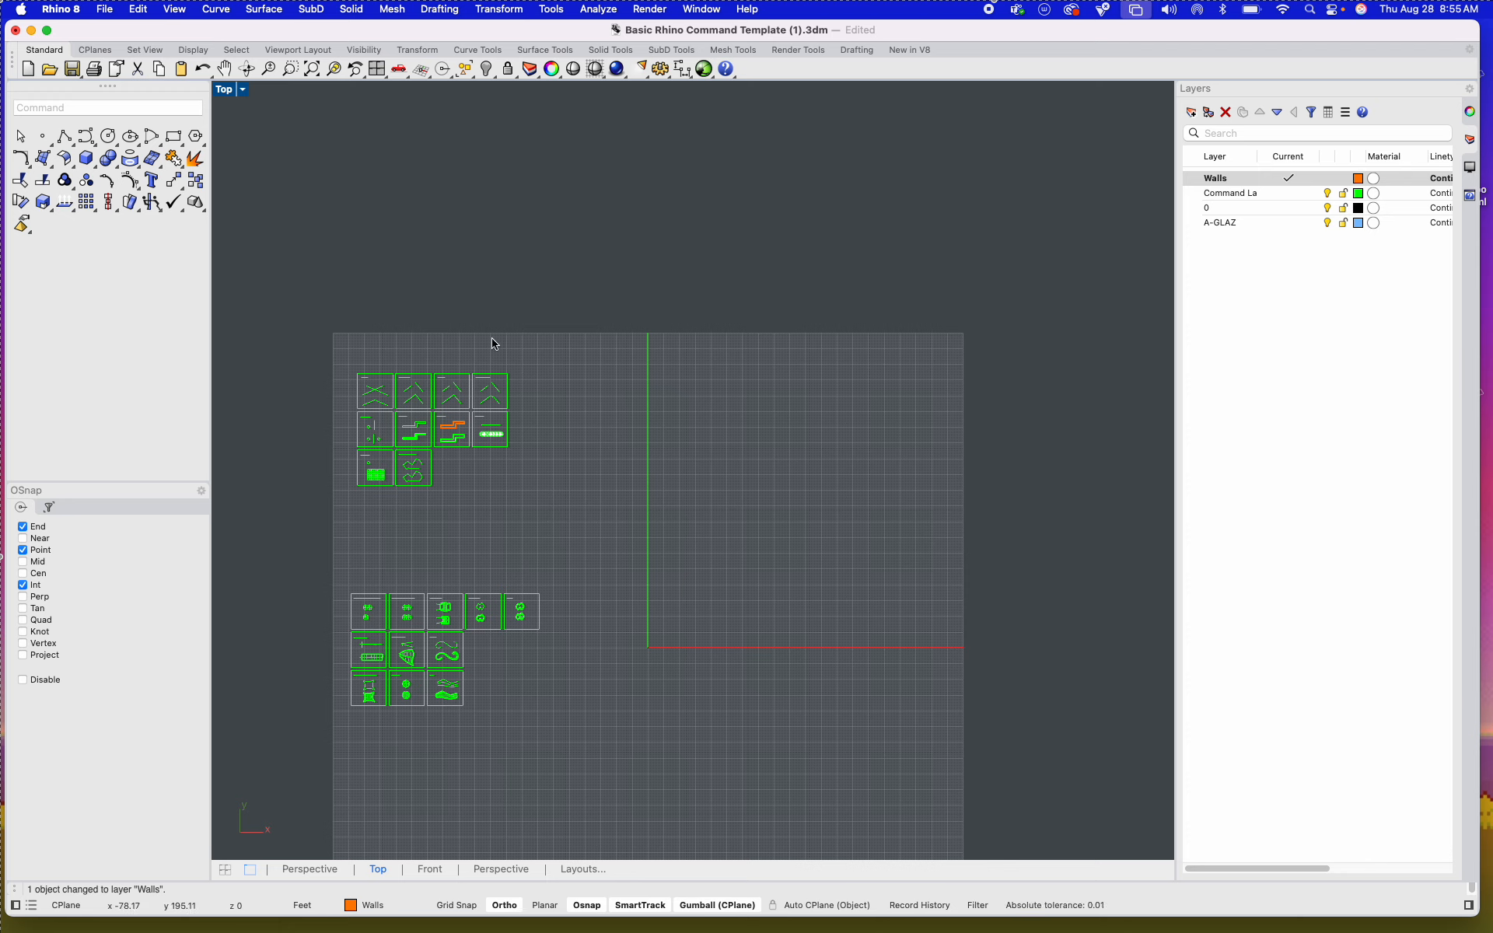
{"action": "right_click_drag", "start_coordinate": [660, 567], "coordinate": [701, 456]}
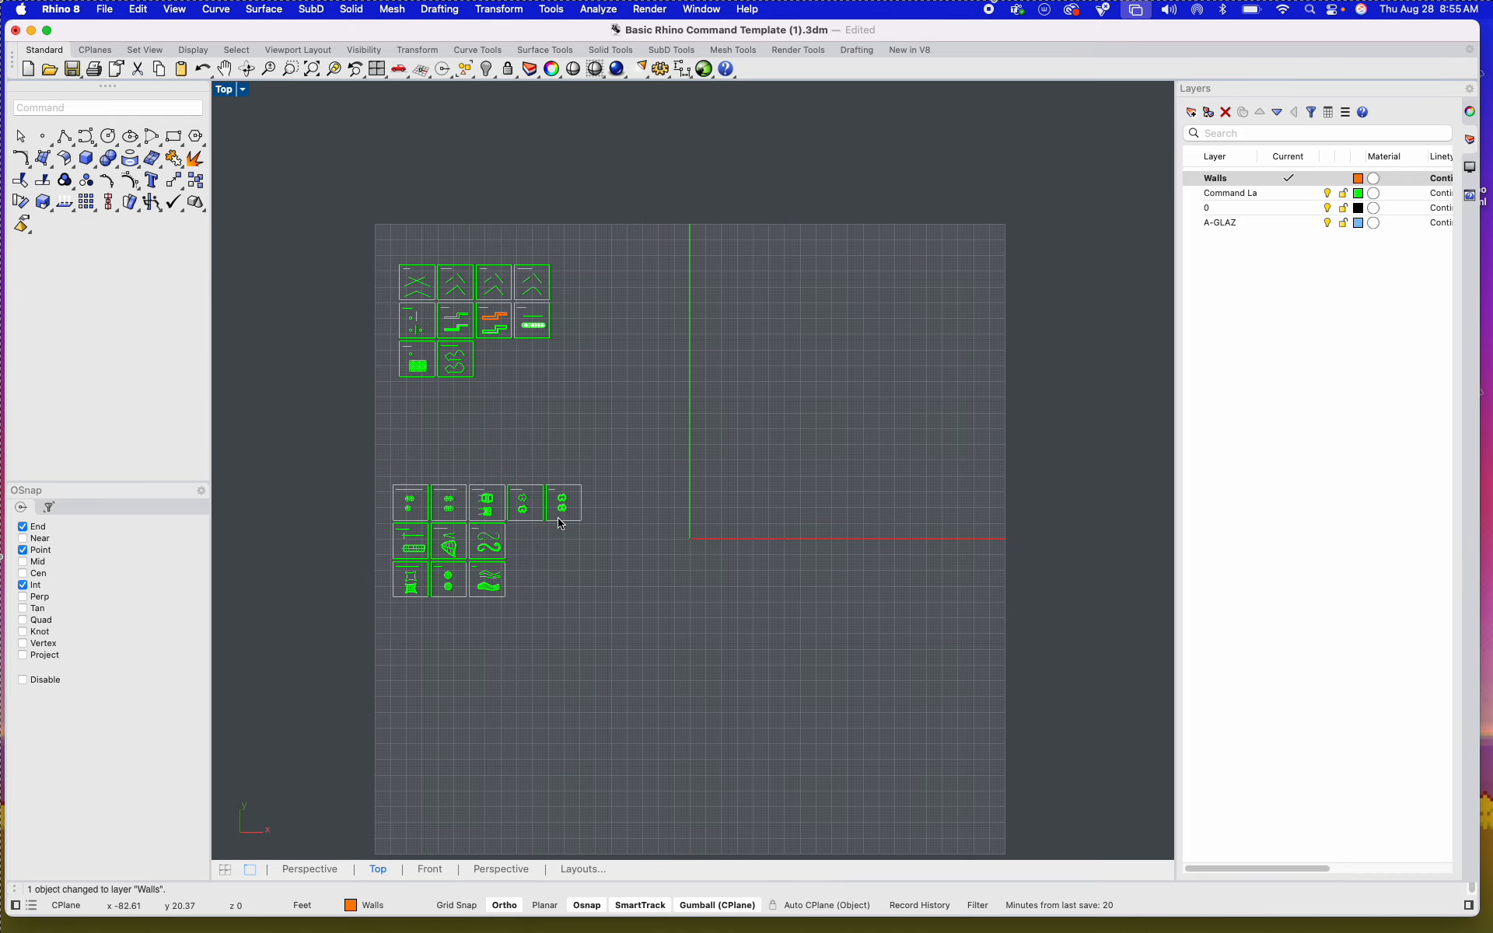
{"action": "scroll", "coordinate": [612, 524], "scroll_direction": "up", "scroll_amount": 8}
{"action": "right_click_drag", "start_coordinate": [651, 527], "coordinate": [681, 590]}
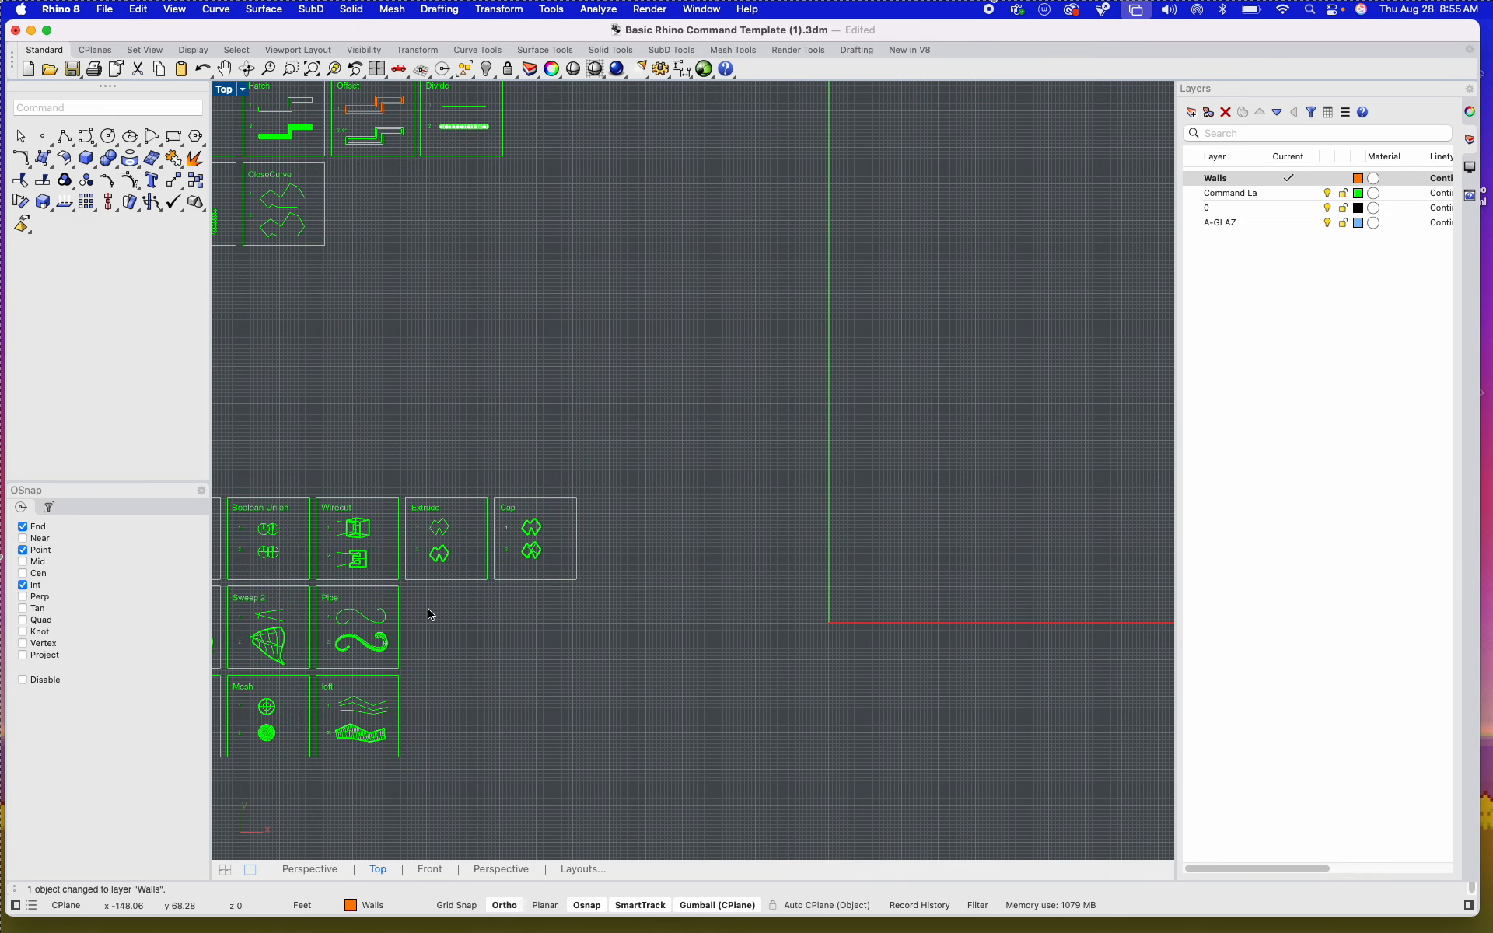
Step: Switch to Miro and examine the Rhino 3D and 2D exercise brief on the ARCH 1315 board, including its instructions, final drawing requirements and rubric
{"action": "key", "text": "ctrl+Right"}
{"action": "key", "text": "ctrl+Left"}
{"action": "key", "text": "ctrl+Left"}
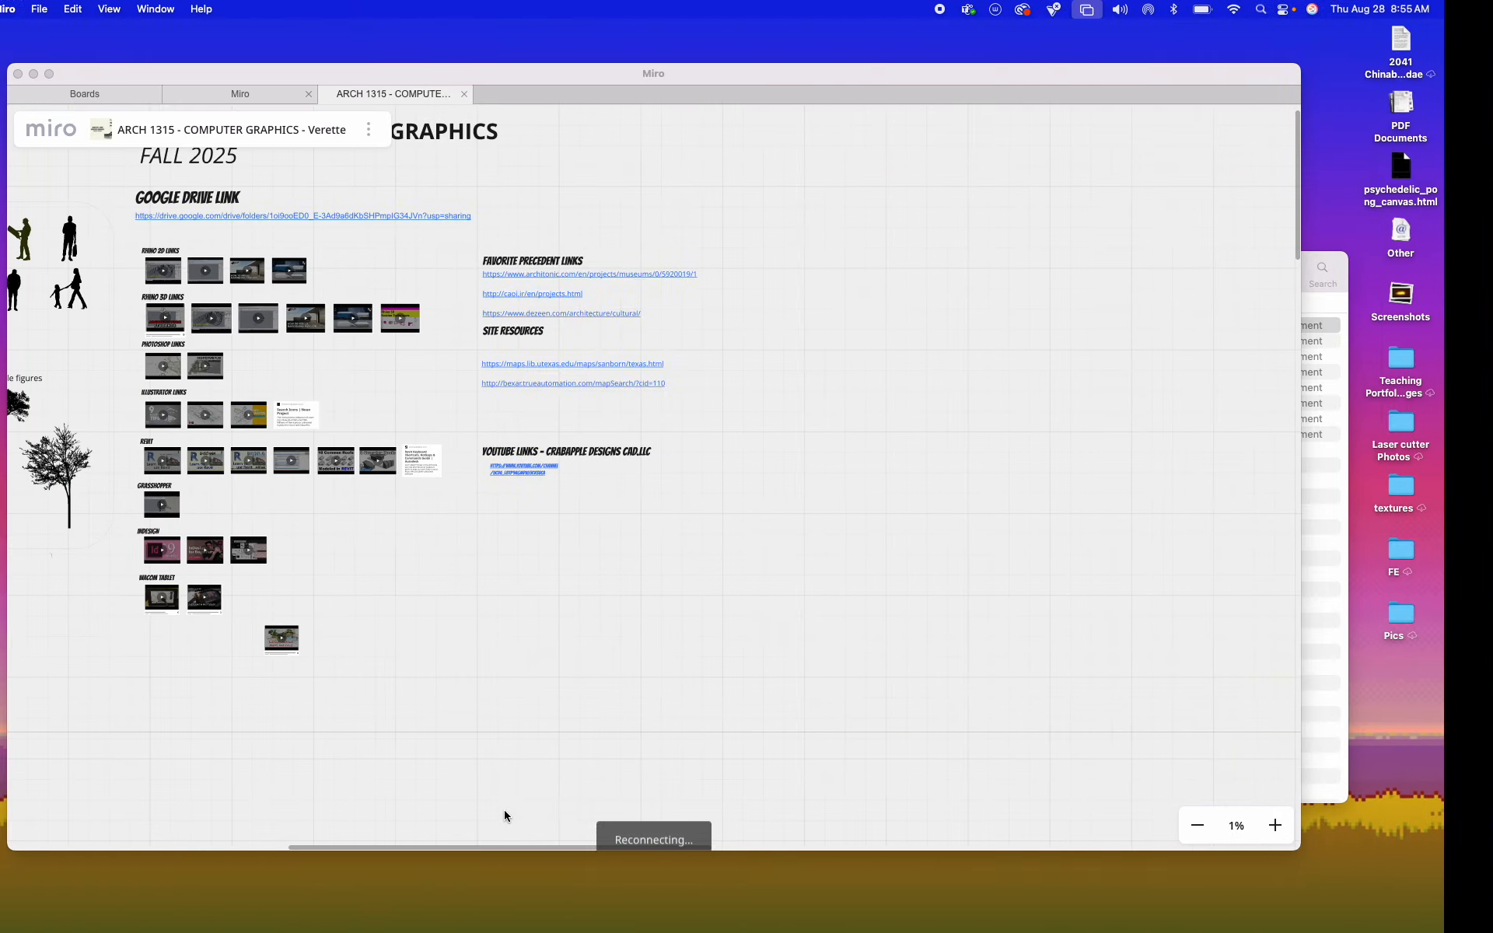
{"action": "scroll", "coordinate": [526, 651], "scroll_direction": "down", "scroll_amount": 5}
{"action": "scroll", "coordinate": [389, 650], "scroll_direction": "up", "scroll_amount": 10}
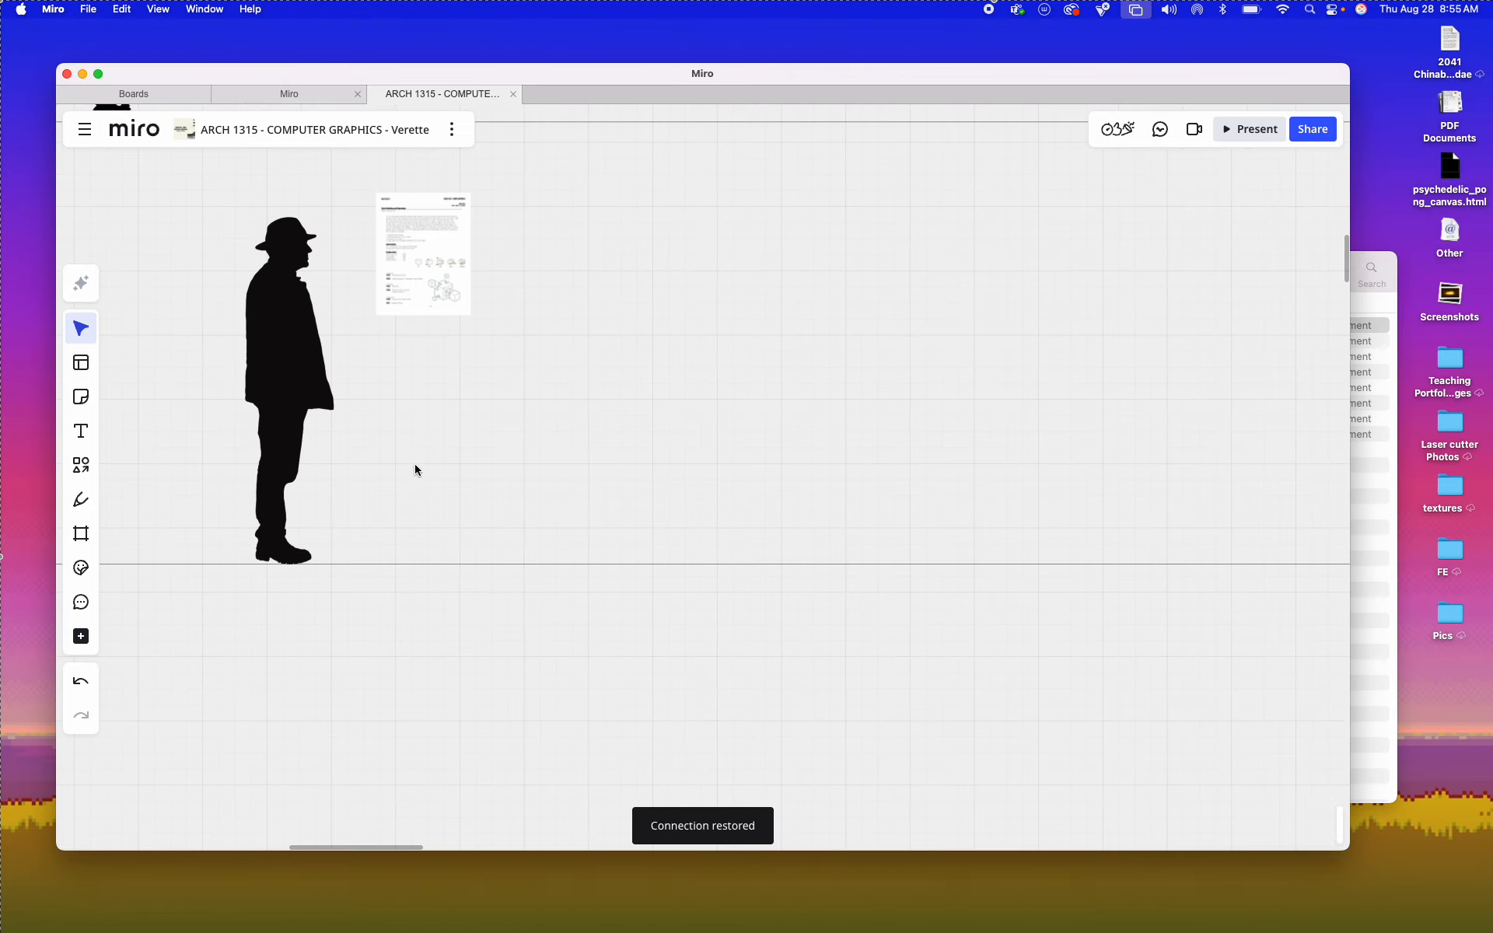
{"action": "scroll", "coordinate": [380, 501], "scroll_direction": "up", "scroll_amount": 8}
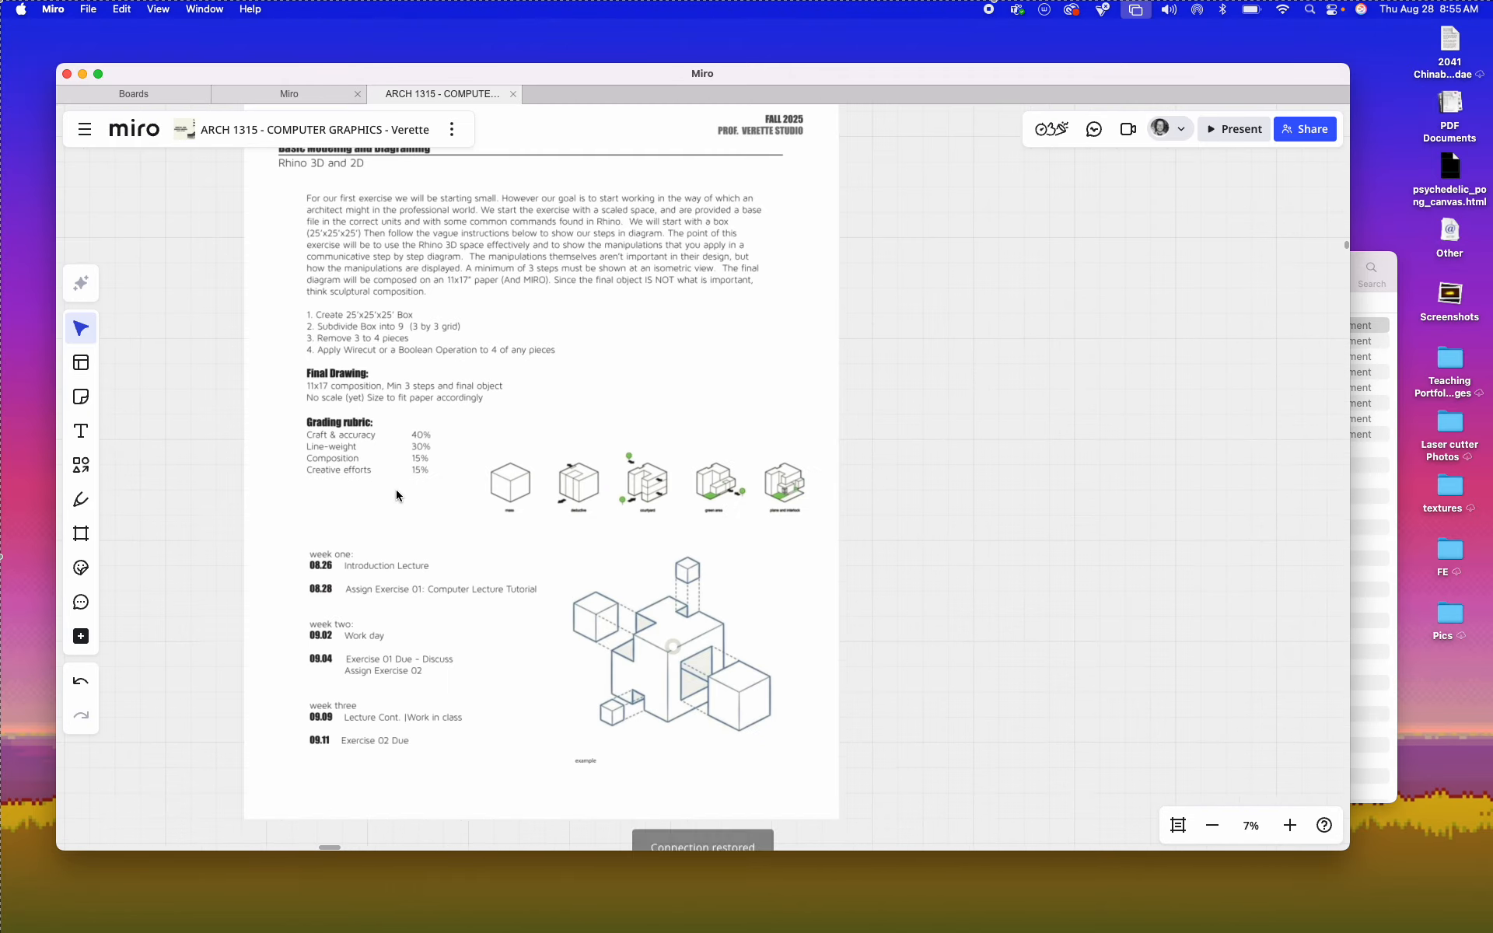
{"action": "scroll", "coordinate": [436, 422], "scroll_direction": "up", "scroll_amount": 6}
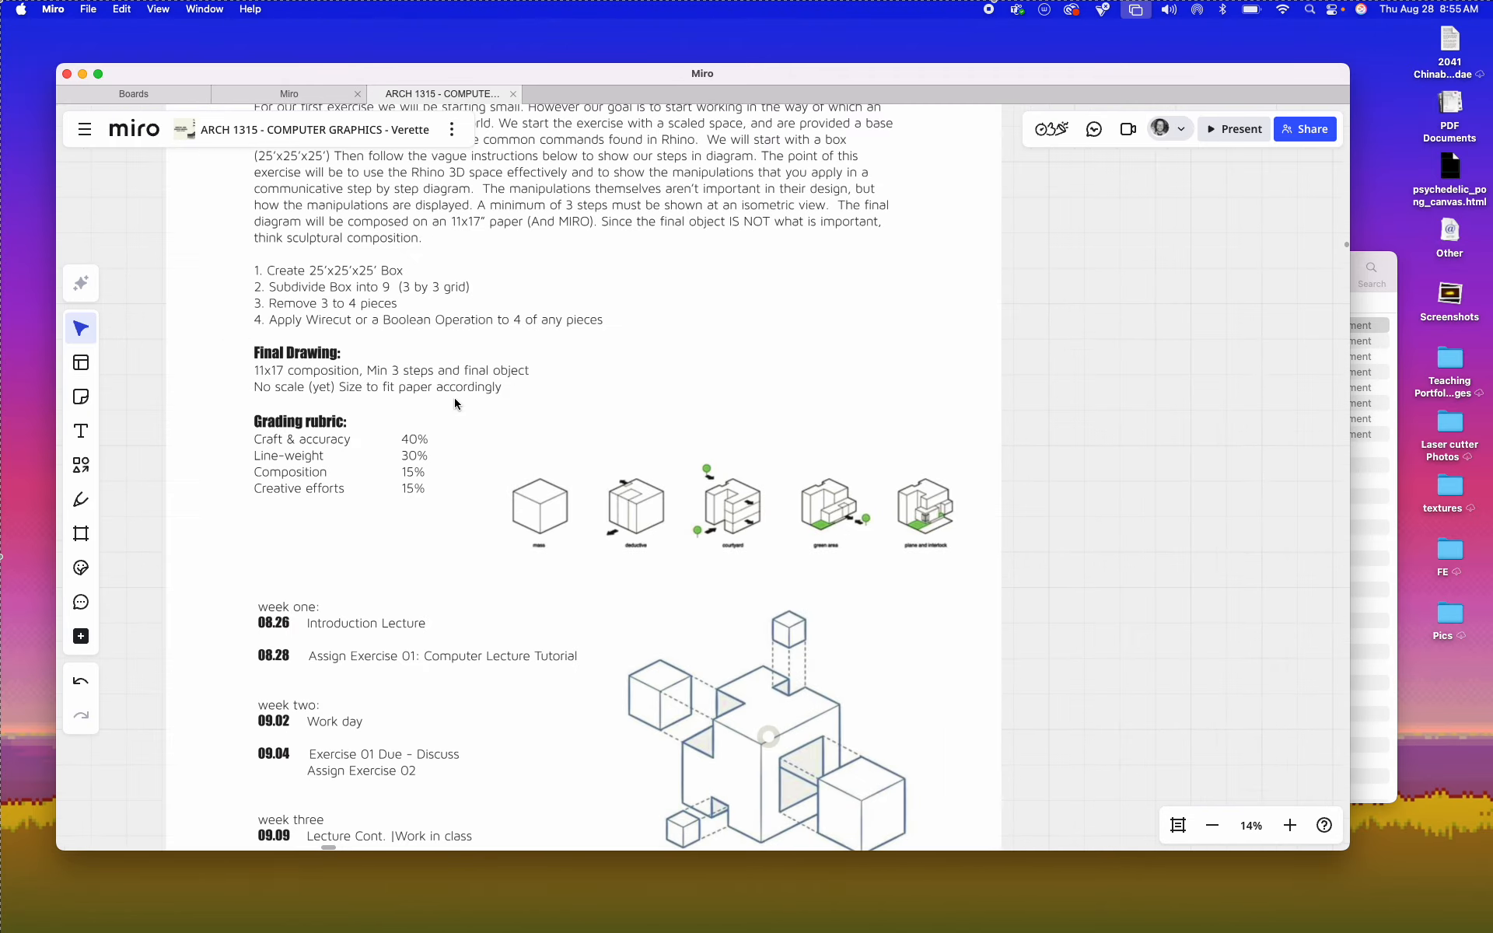
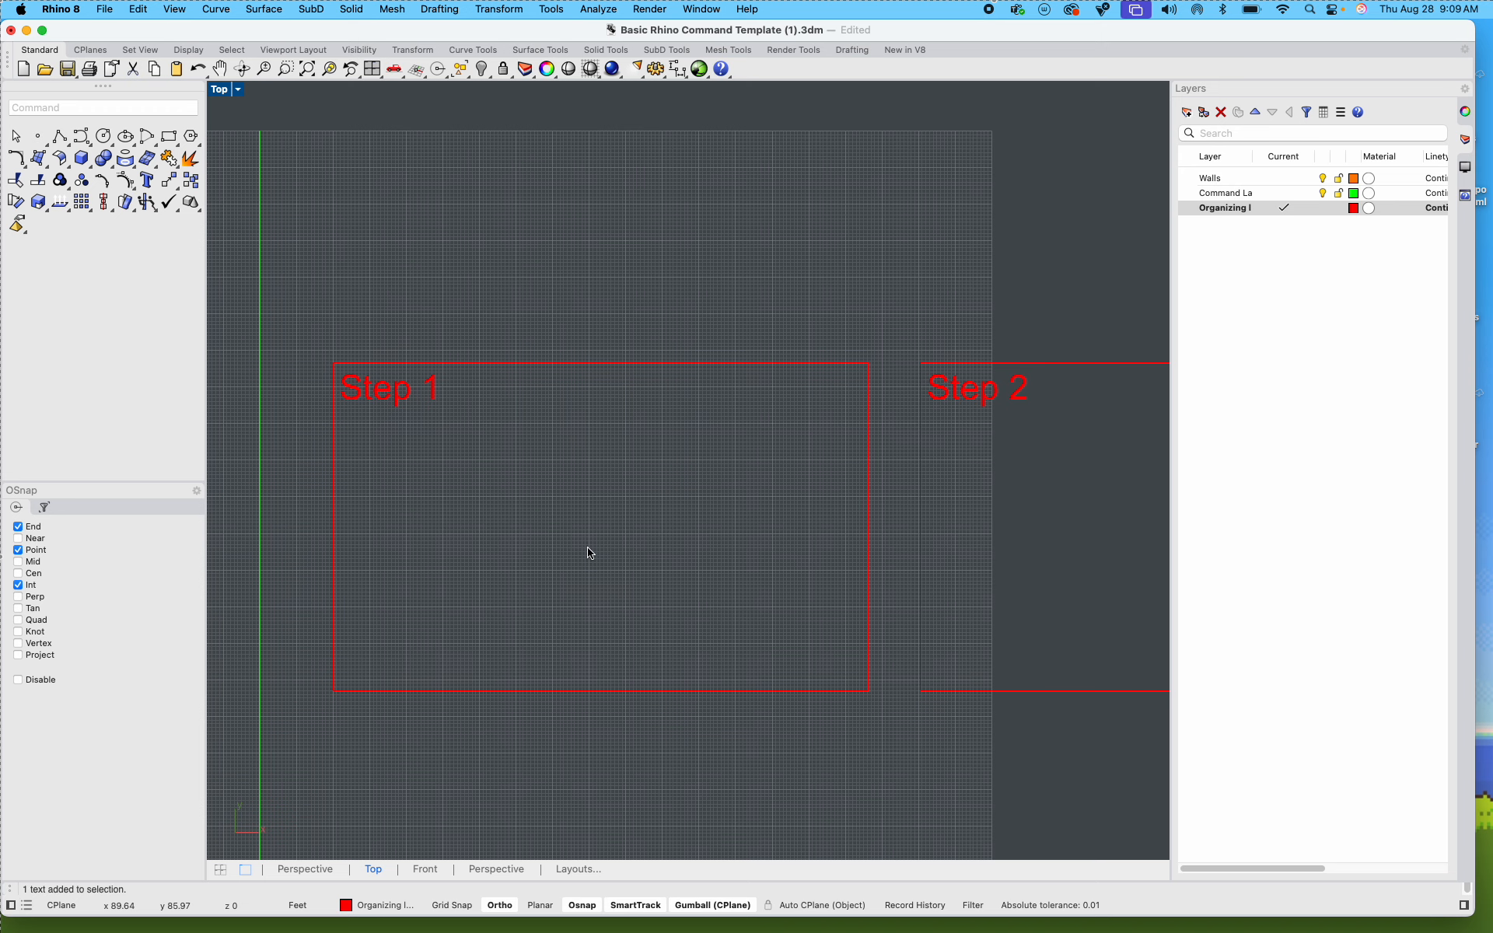
Step: Start the Box command and create a new layer named Box for the geometry
{"action": "type", "text": "box"}
{"action": "key", "text": "Return"}
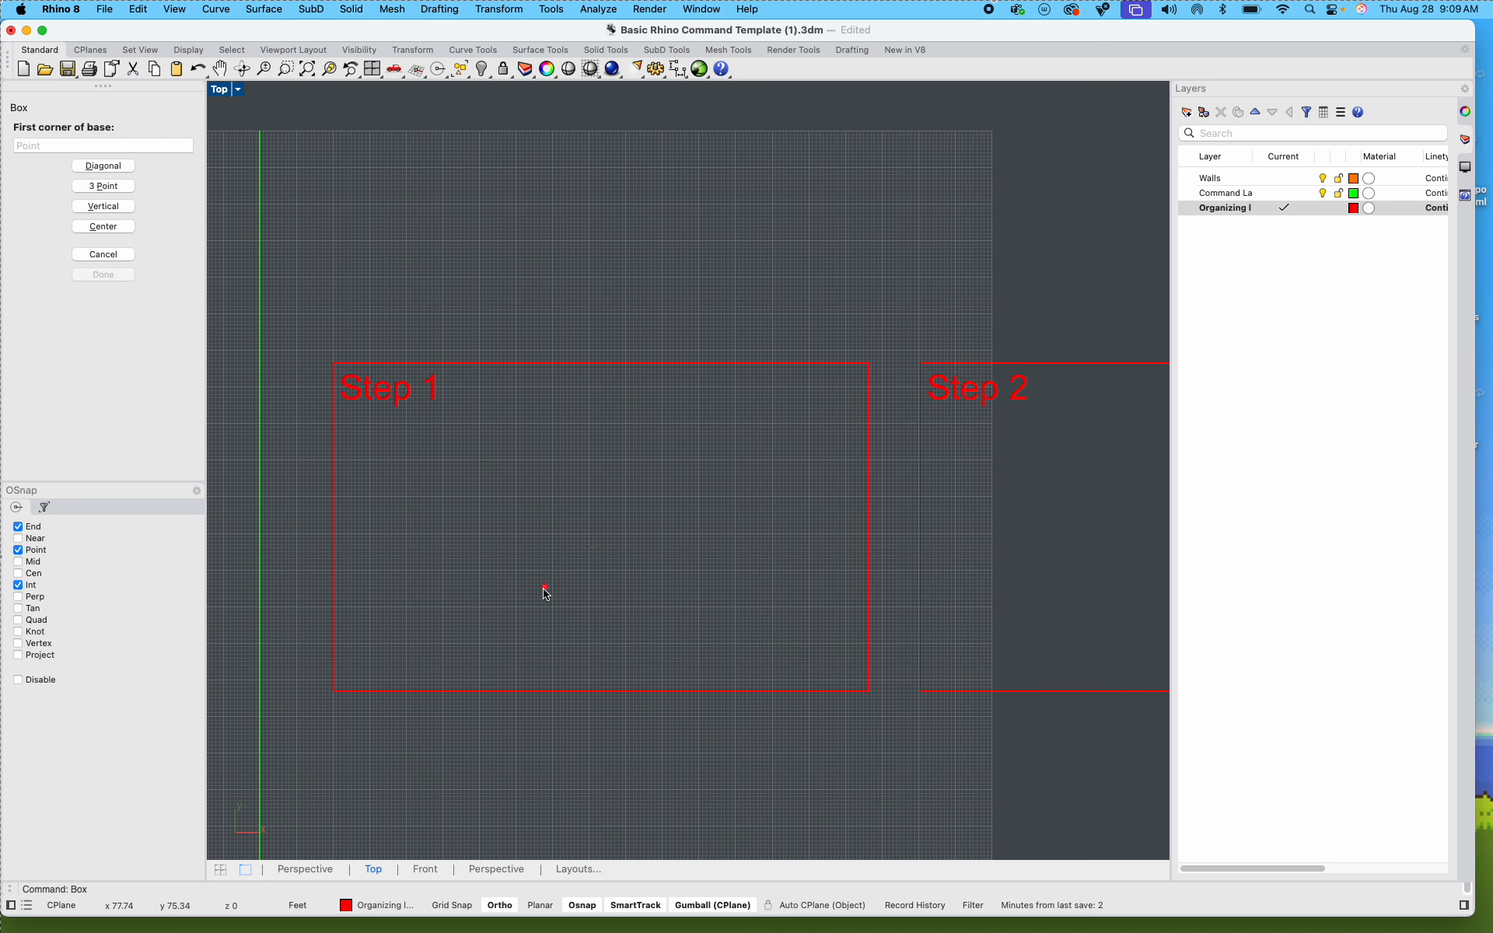
{"action": "left_click", "coordinate": [1288, 339]}
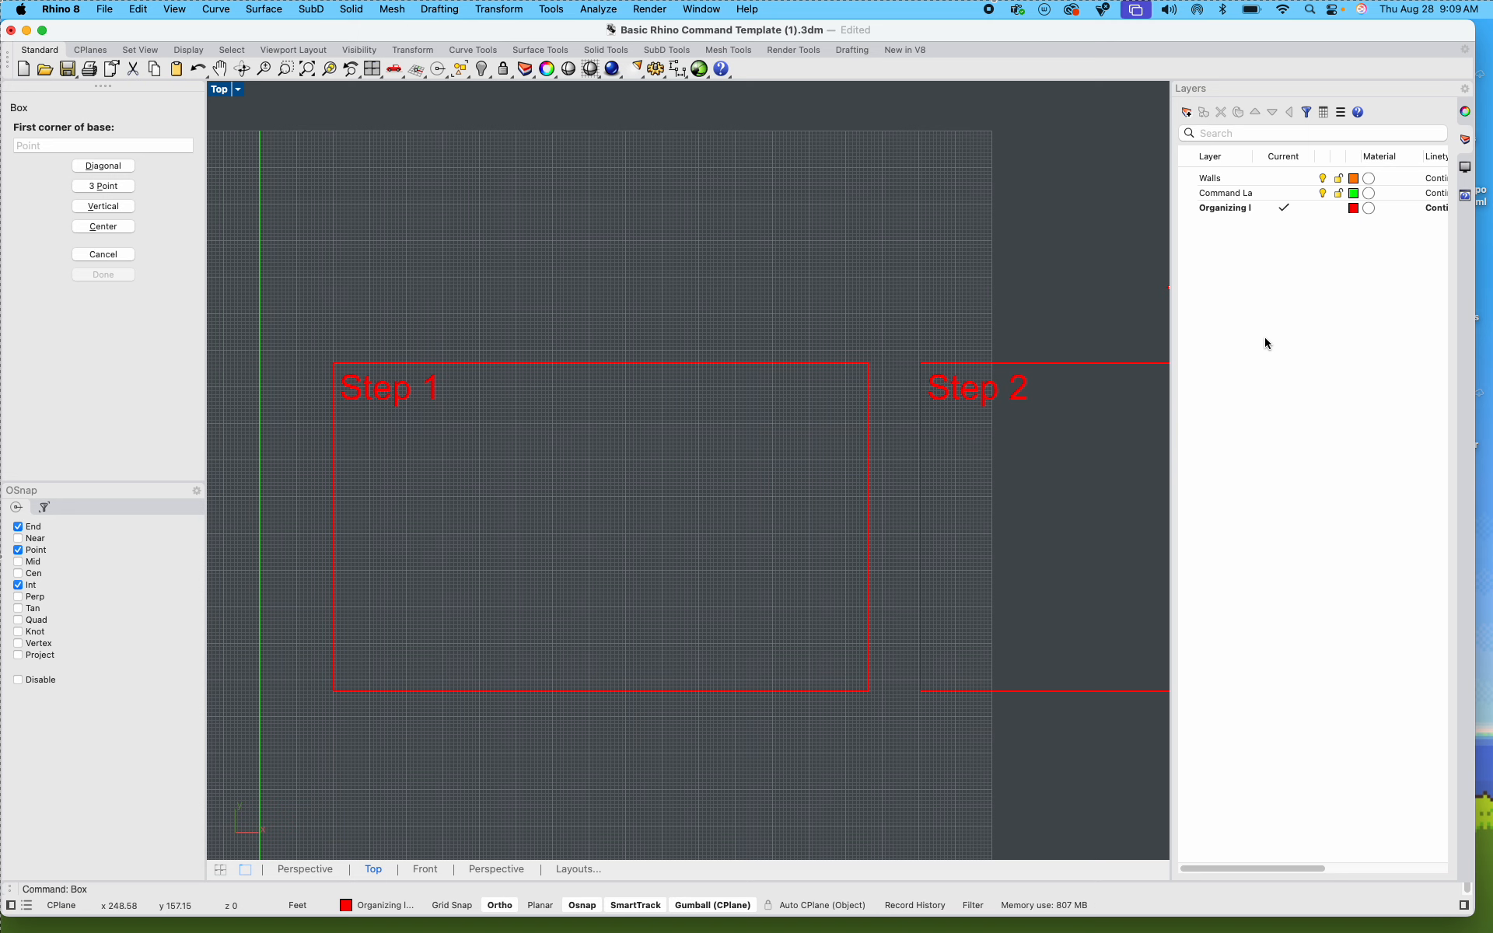
{"action": "right_click", "coordinate": [1256, 336]}
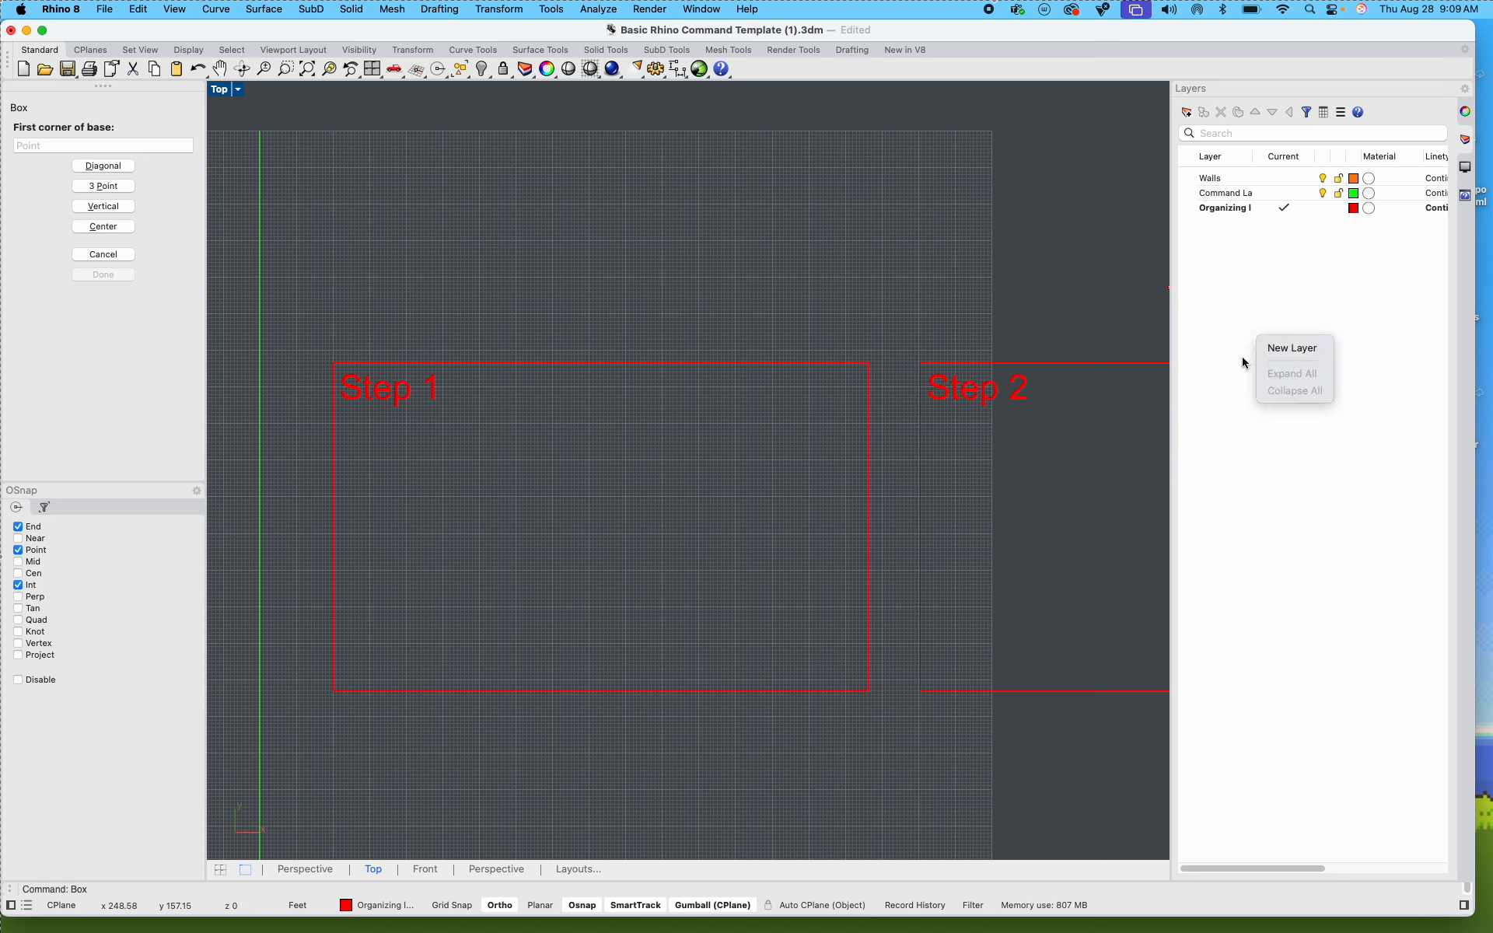
{"action": "left_click", "coordinate": [1242, 362]}
{"action": "right_click", "coordinate": [1281, 357]}
{"action": "left_click", "coordinate": [1286, 359]}
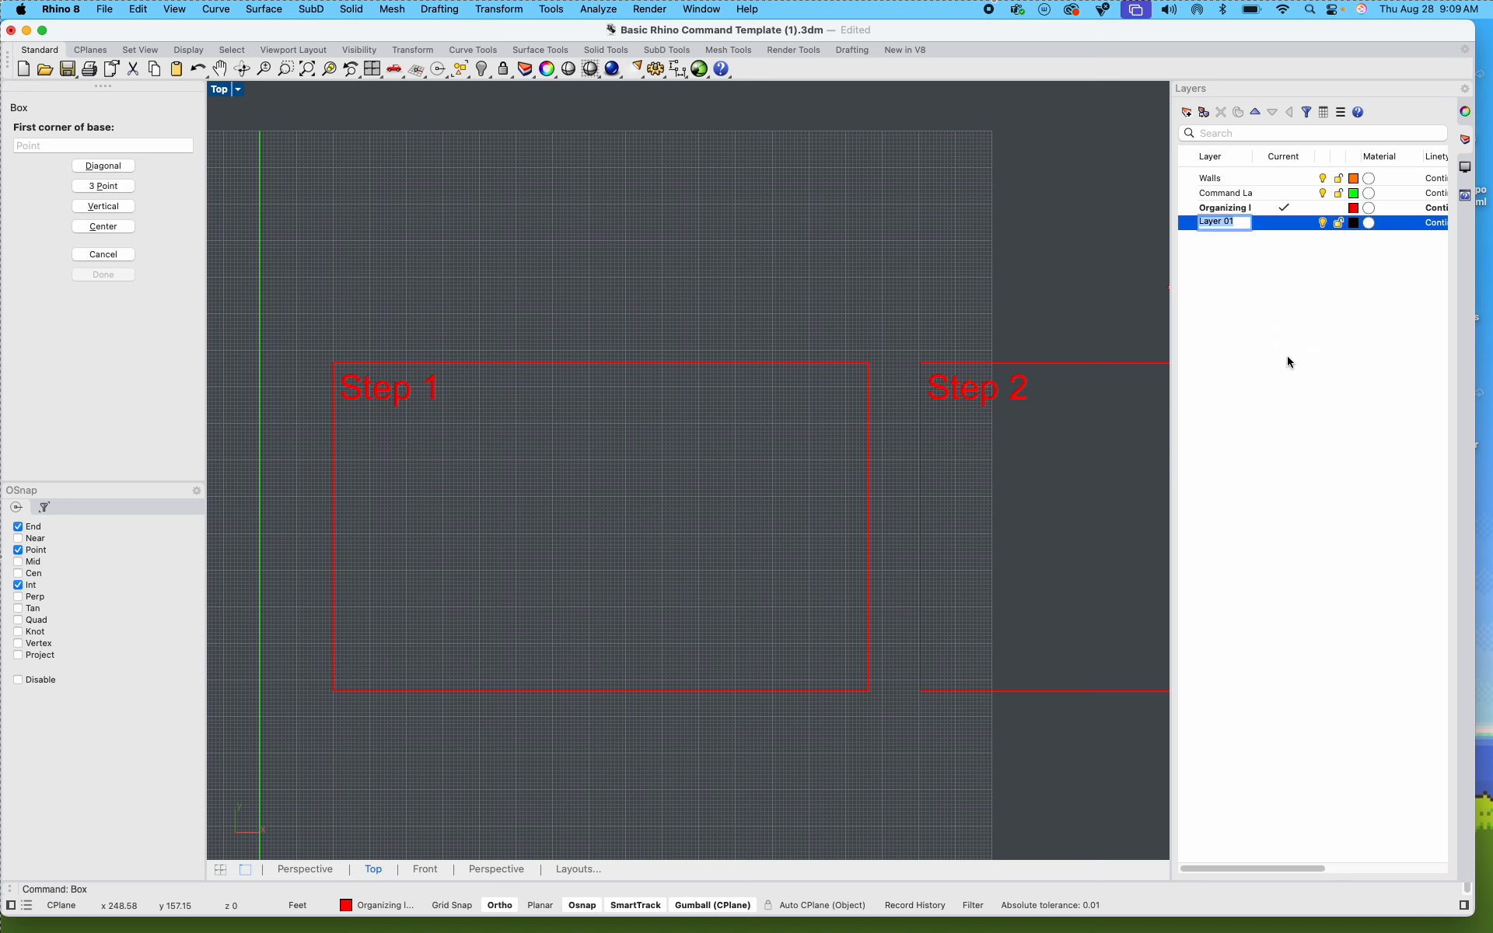
{"action": "type", "text": "Box"}
{"action": "left_click", "coordinate": [1270, 420]}
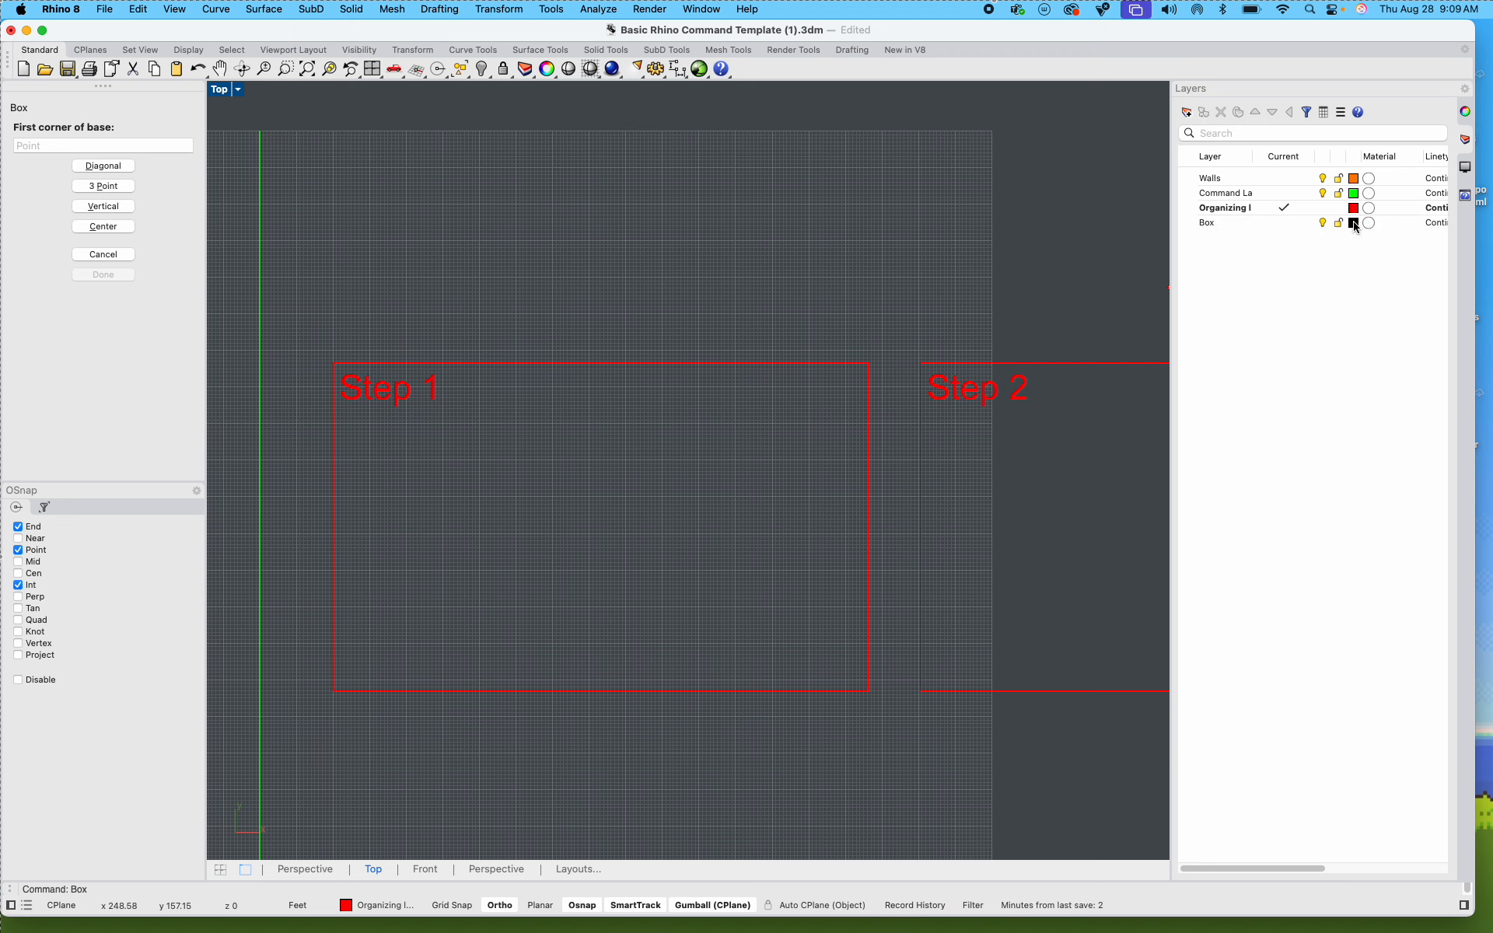
Step: Set the Box layer's color to purple (#BF00FF) and make it the current layer
{"action": "left_click", "coordinate": [1353, 223]}
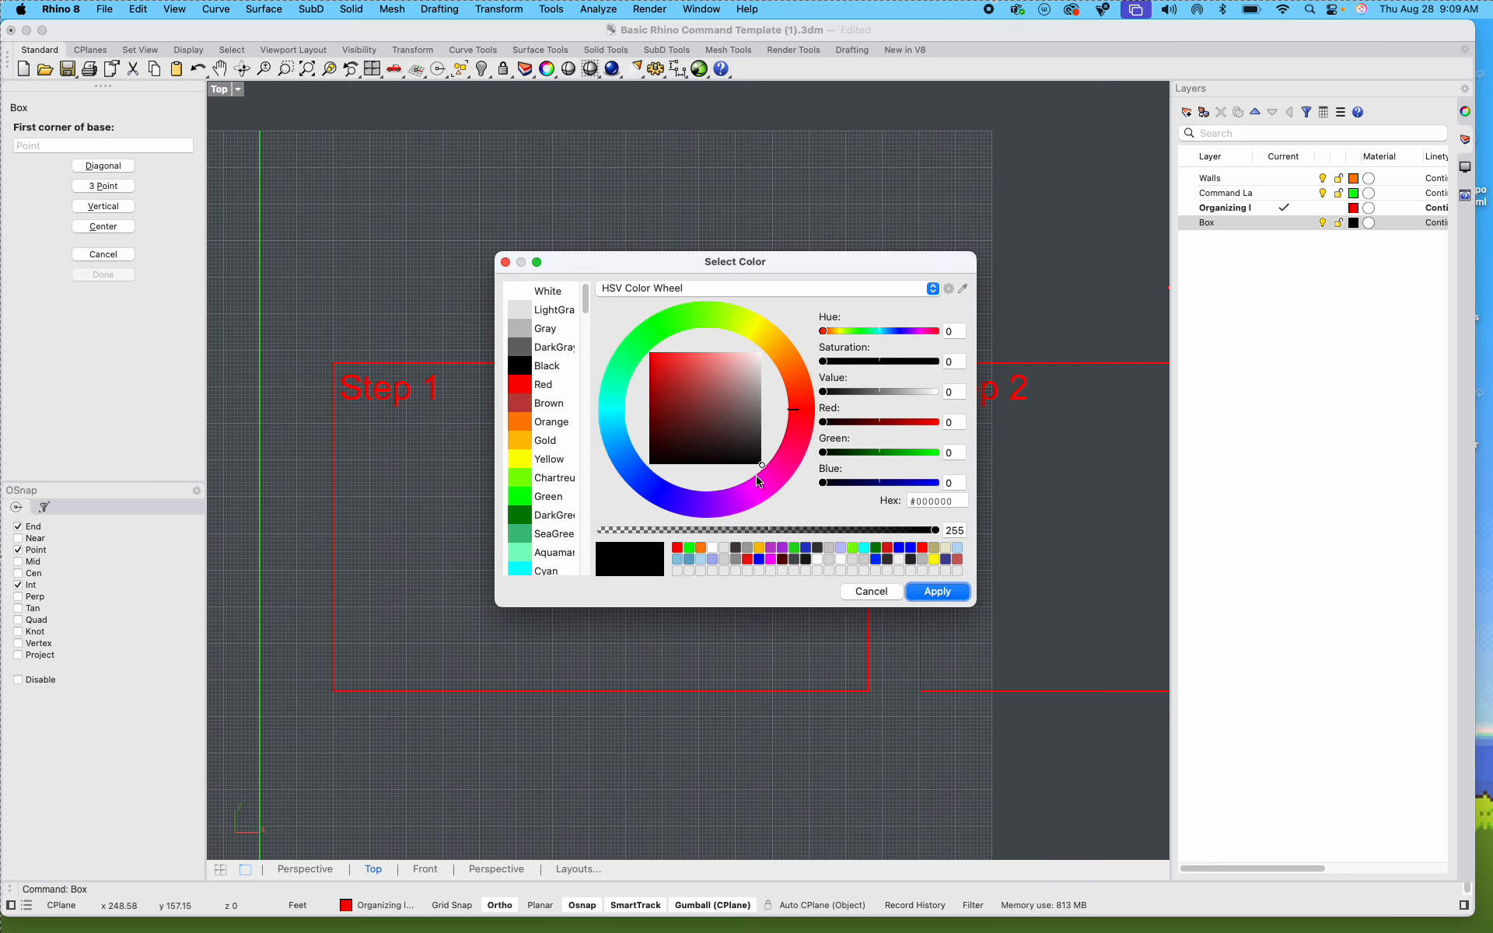
{"action": "left_click", "coordinate": [735, 509]}
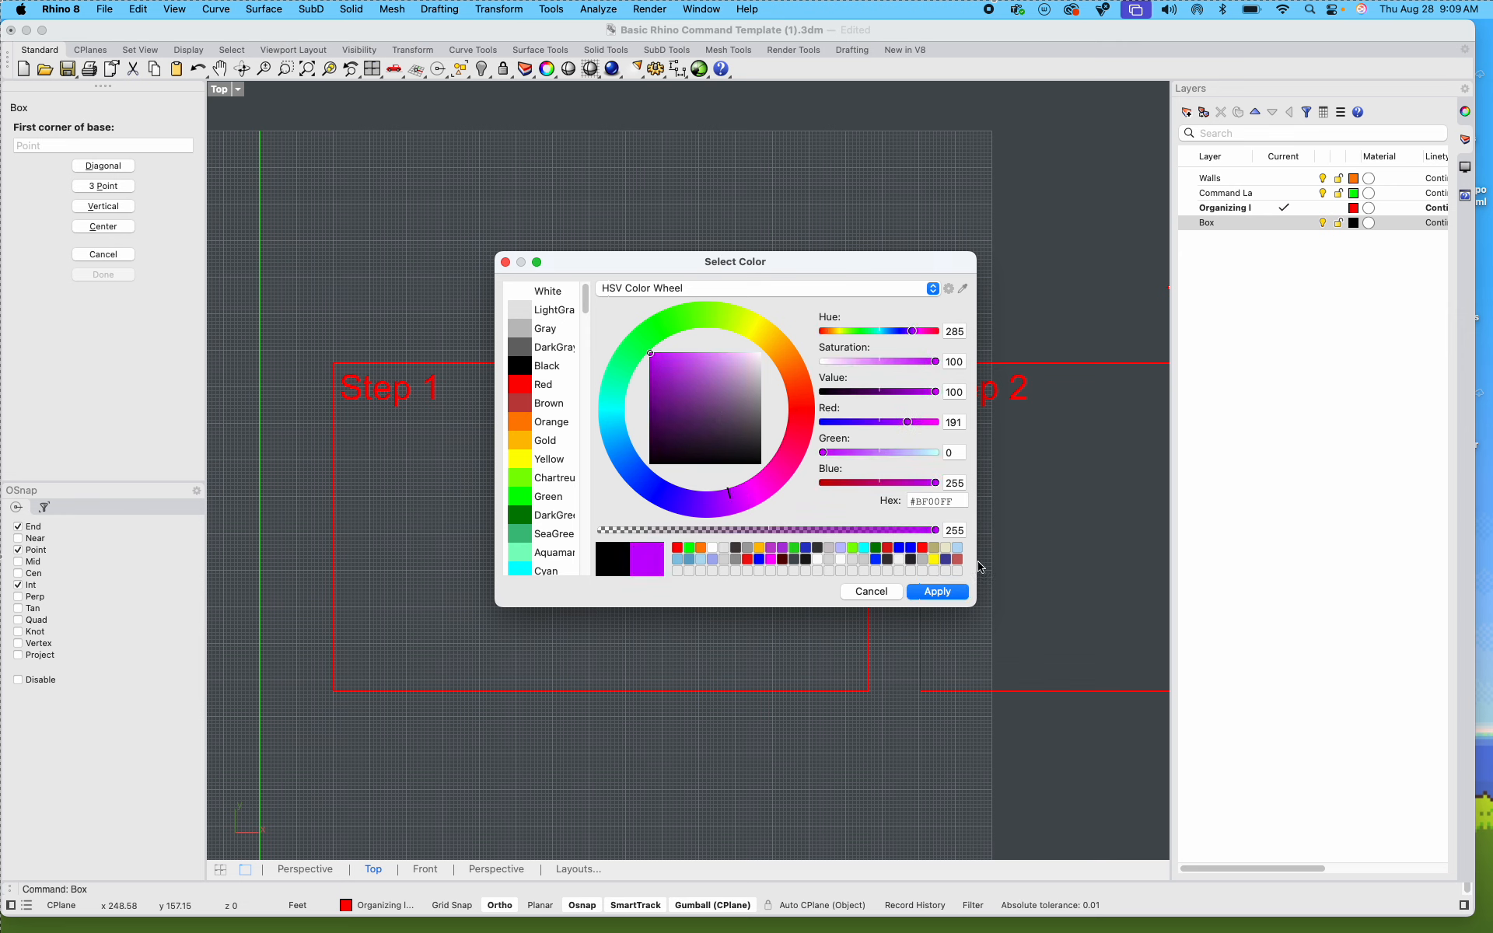
{"action": "left_click", "coordinate": [937, 591]}
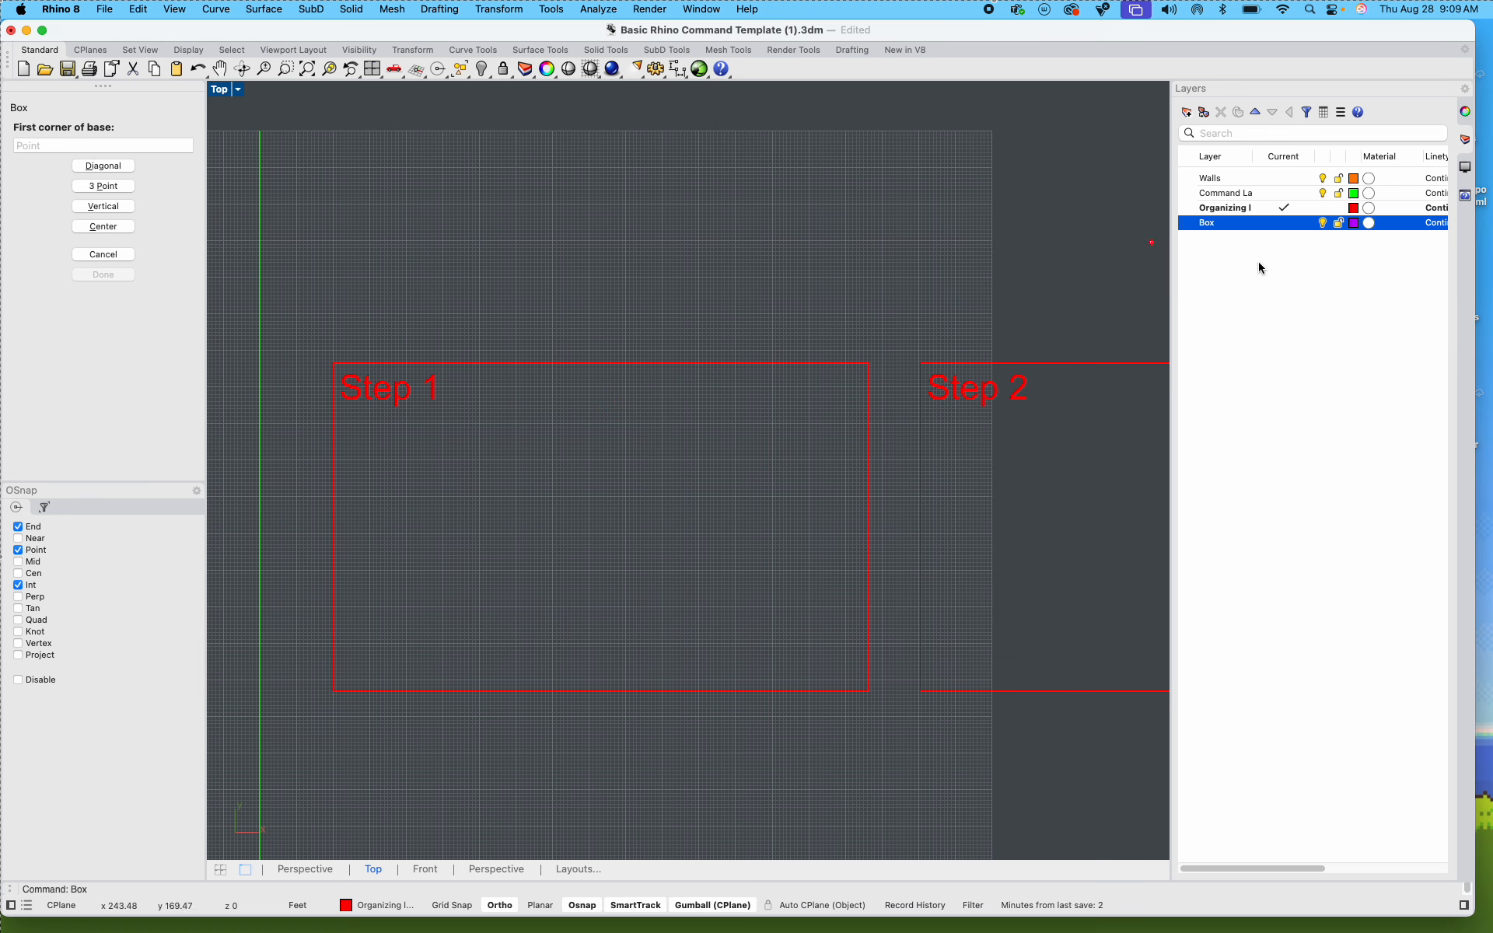
{"action": "double_click", "coordinate": [1231, 227]}
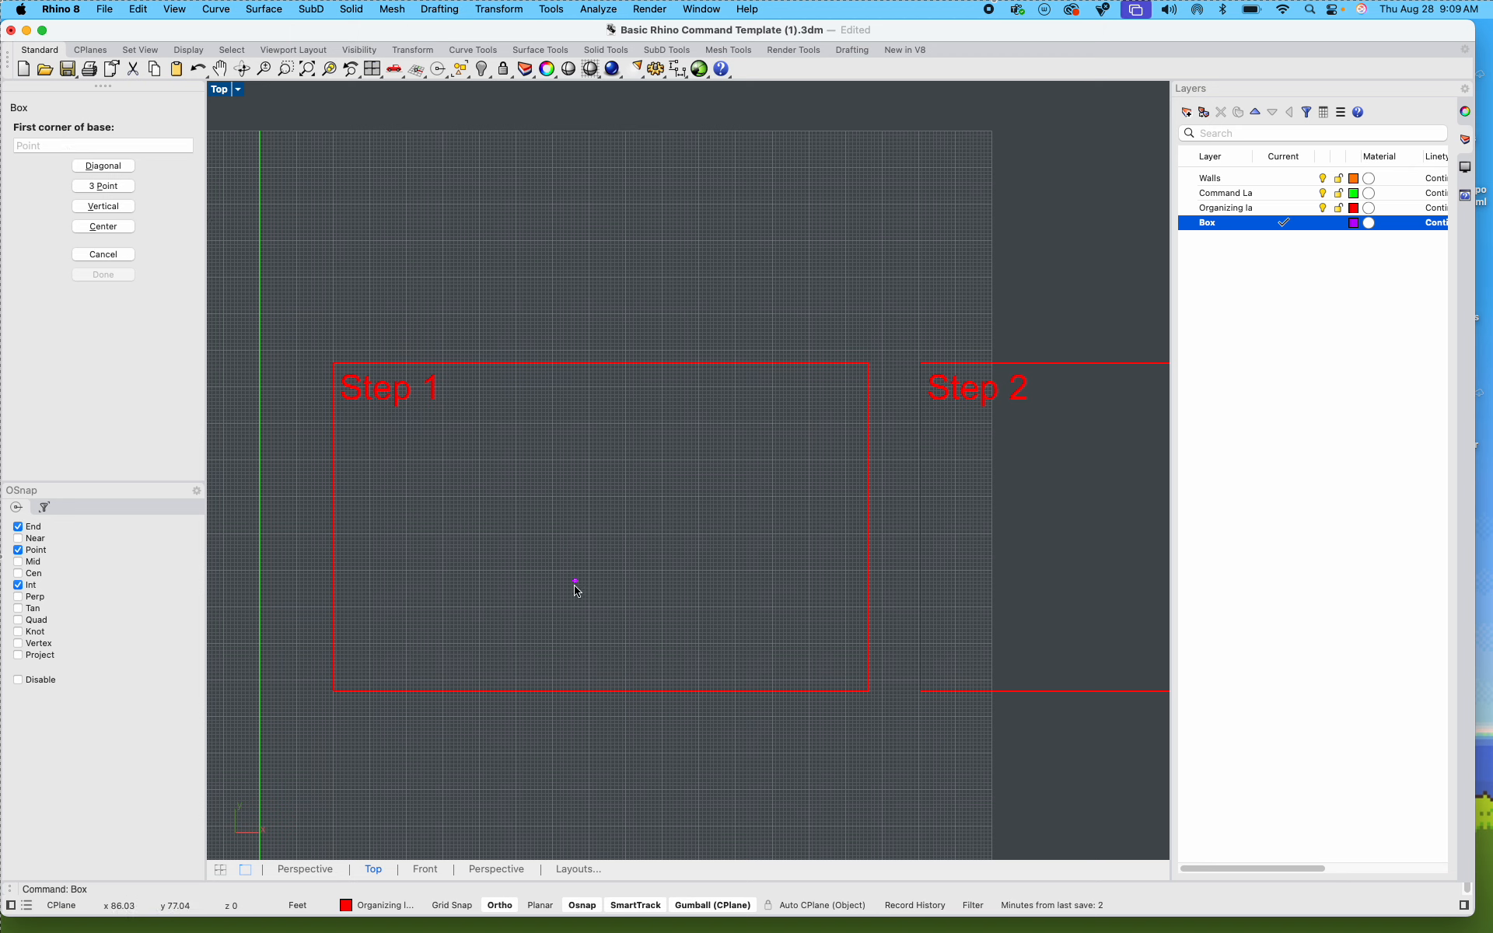
Step: Draw a box inside the Step 1 frame with a length and width of 25 feet and a height equal to its width
{"action": "left_click", "coordinate": [520, 597]}
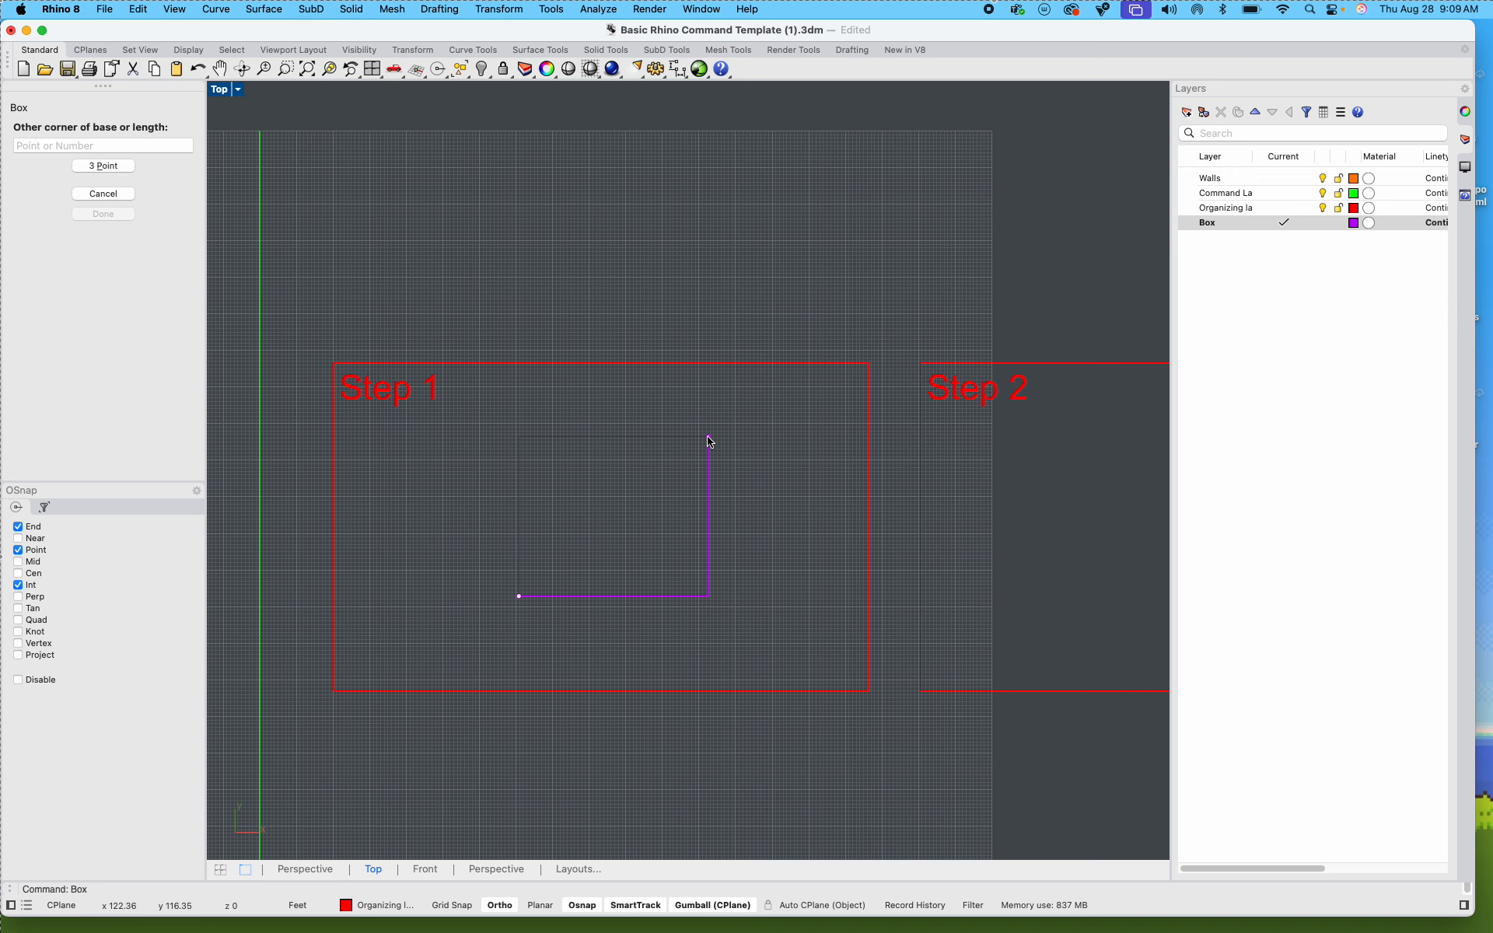
{"action": "type", "text": "25f"}
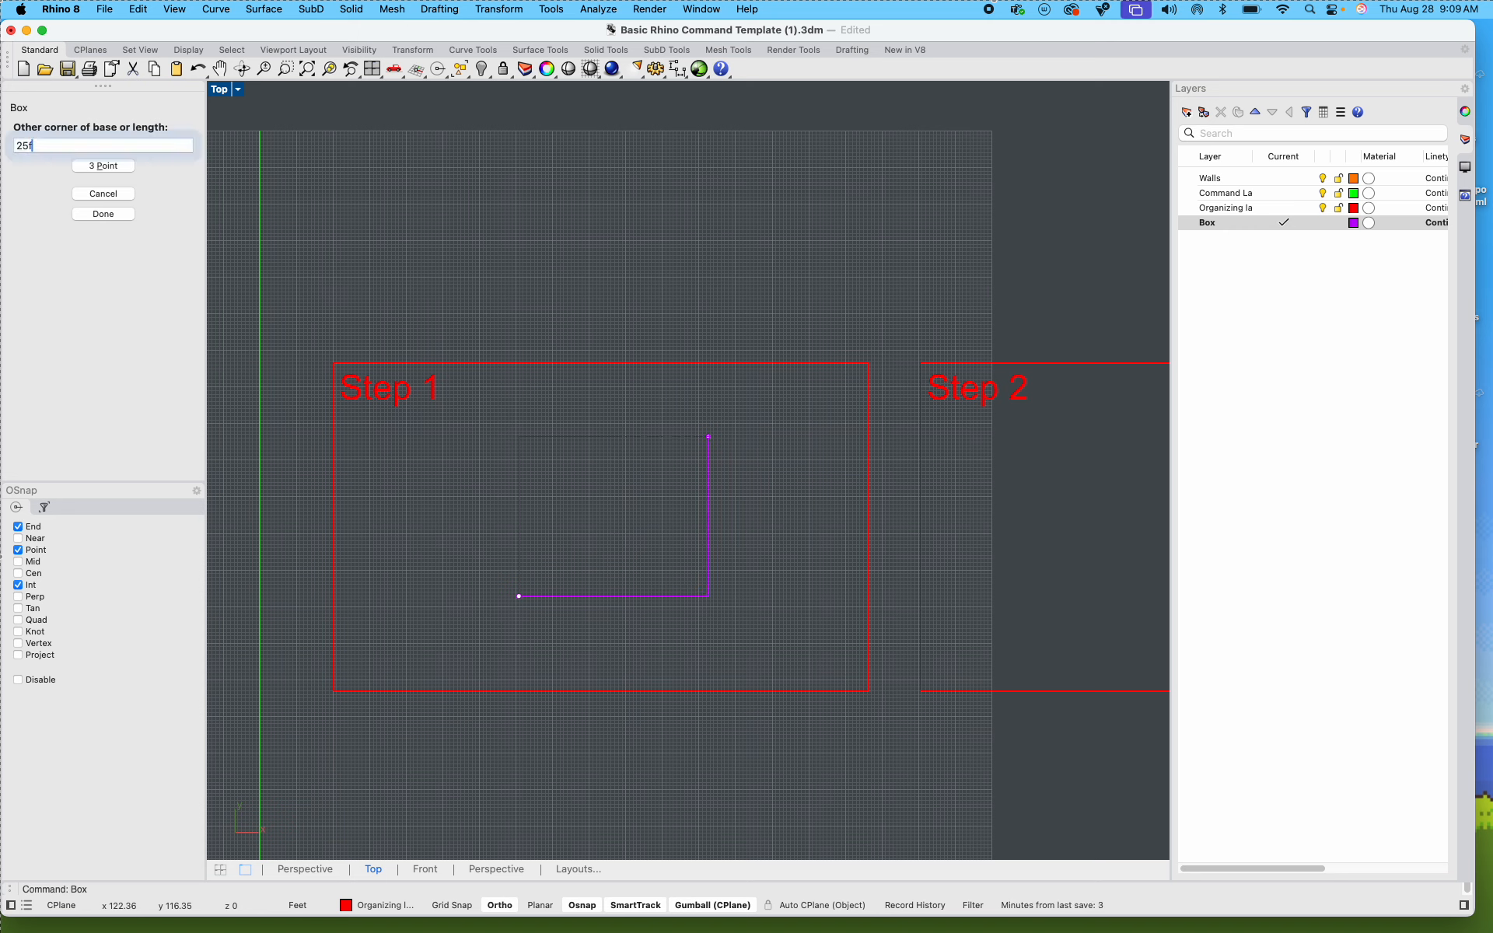
{"action": "type", "text": "eet"}
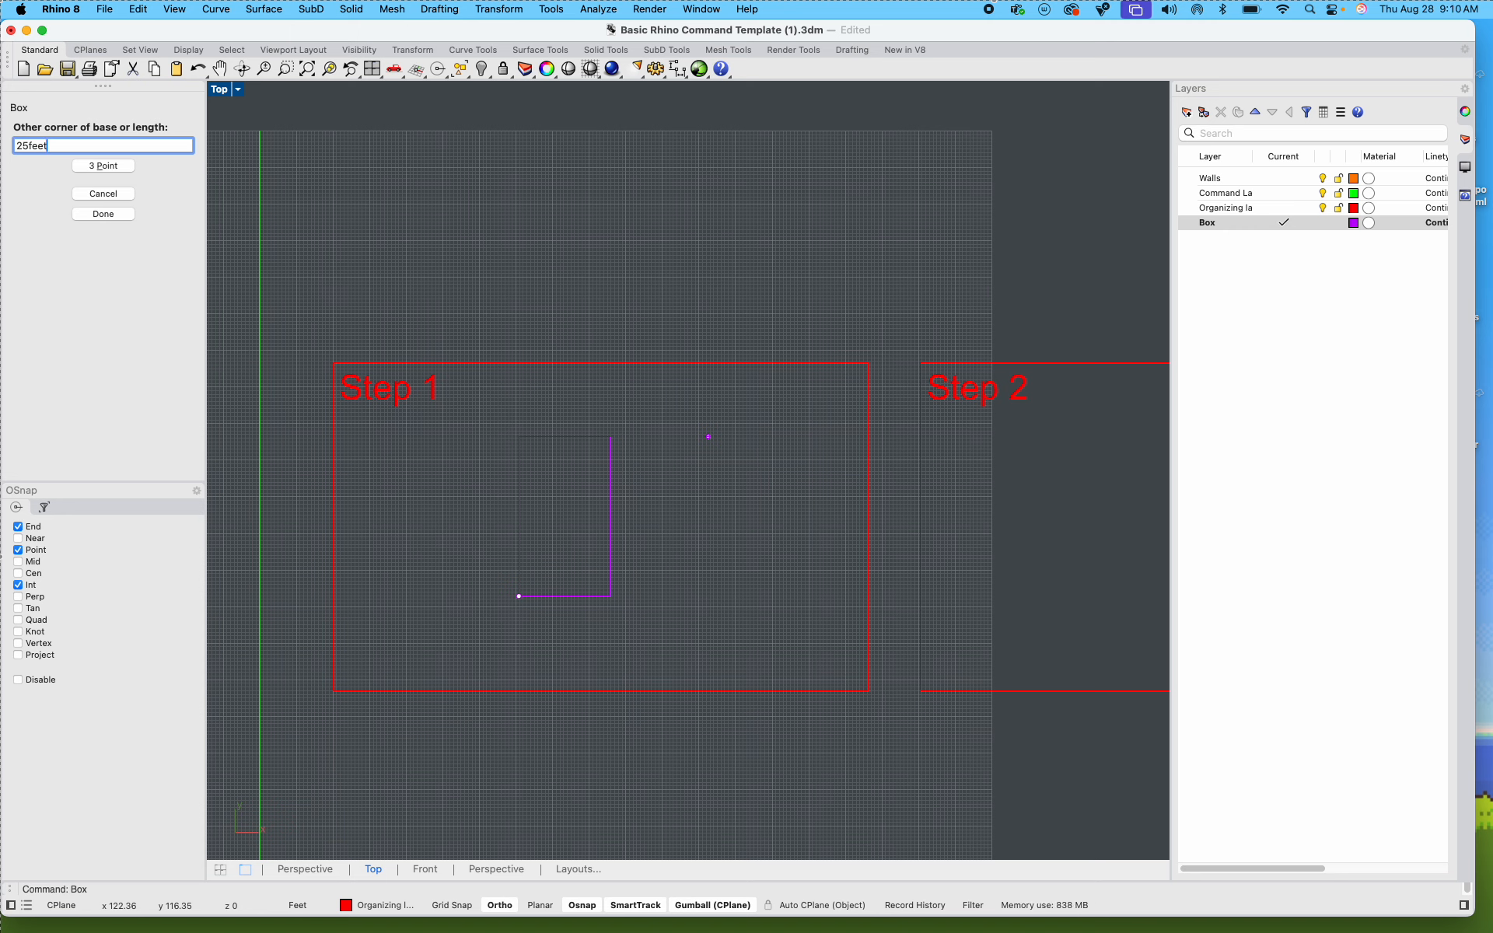
{"action": "key", "text": "Return"}
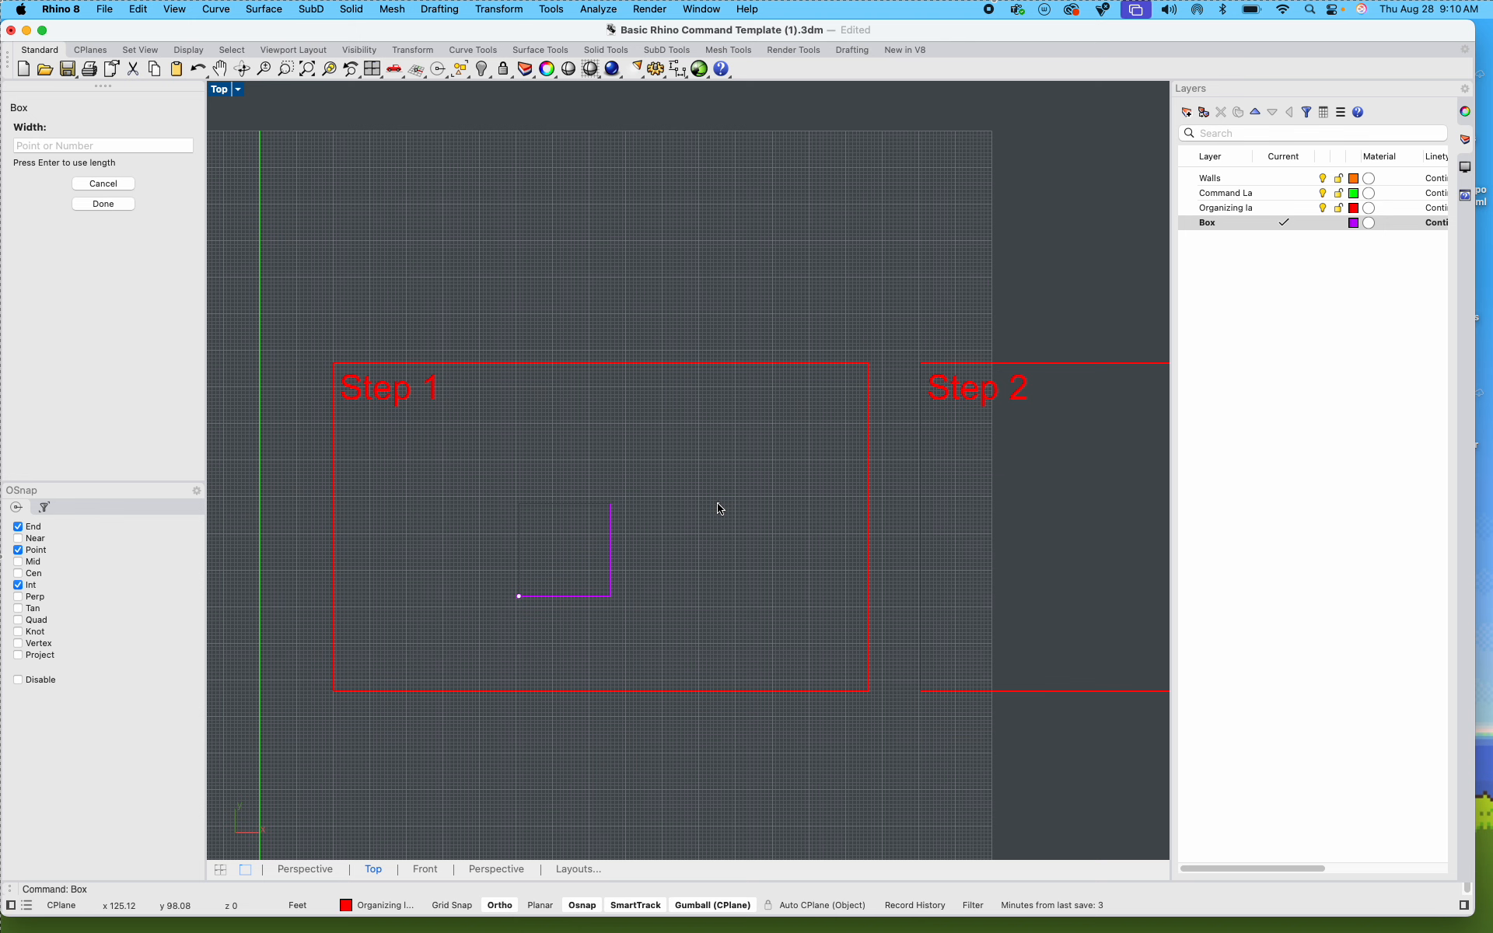
{"action": "type", "text": "25"}
{"action": "key", "text": "Return"}
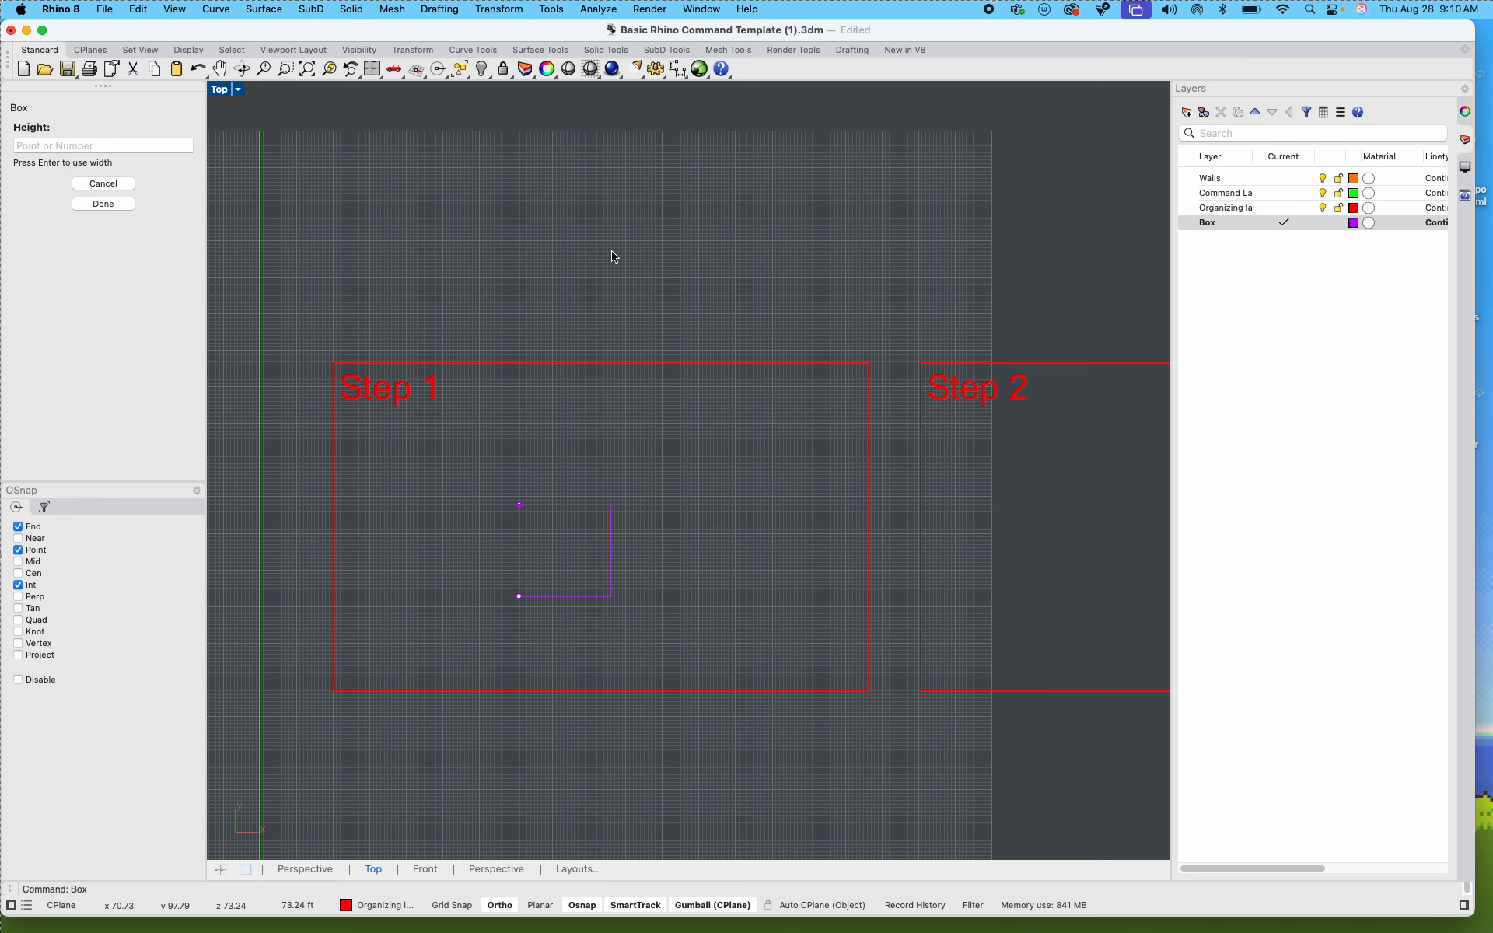
{"action": "double_click", "coordinate": [220, 90]}
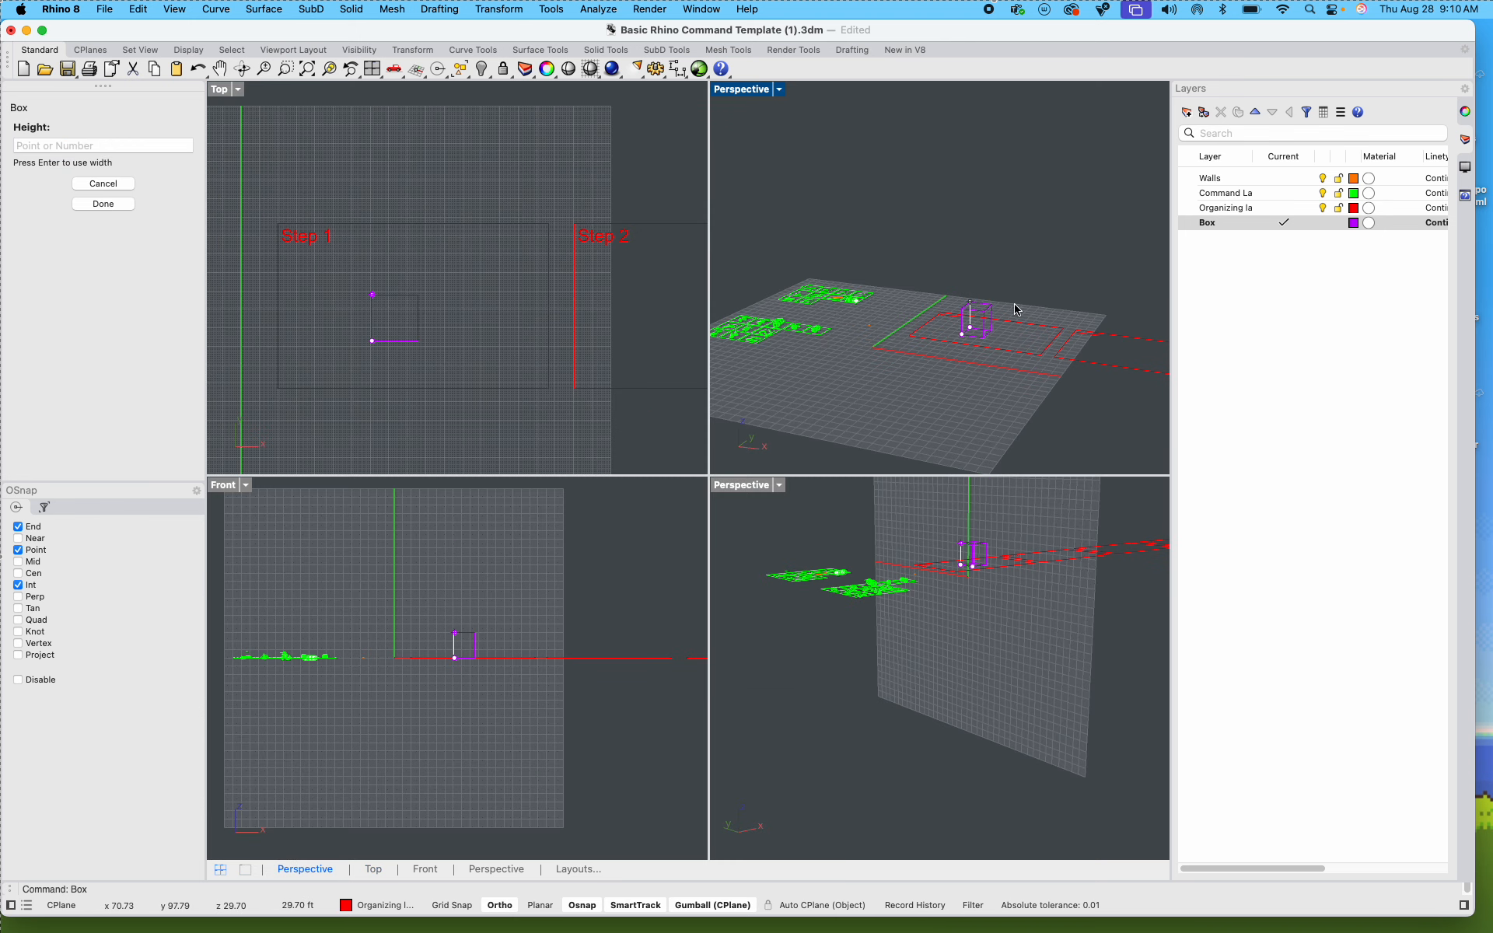
{"action": "scroll", "coordinate": [1015, 308], "scroll_direction": "up", "scroll_amount": 5}
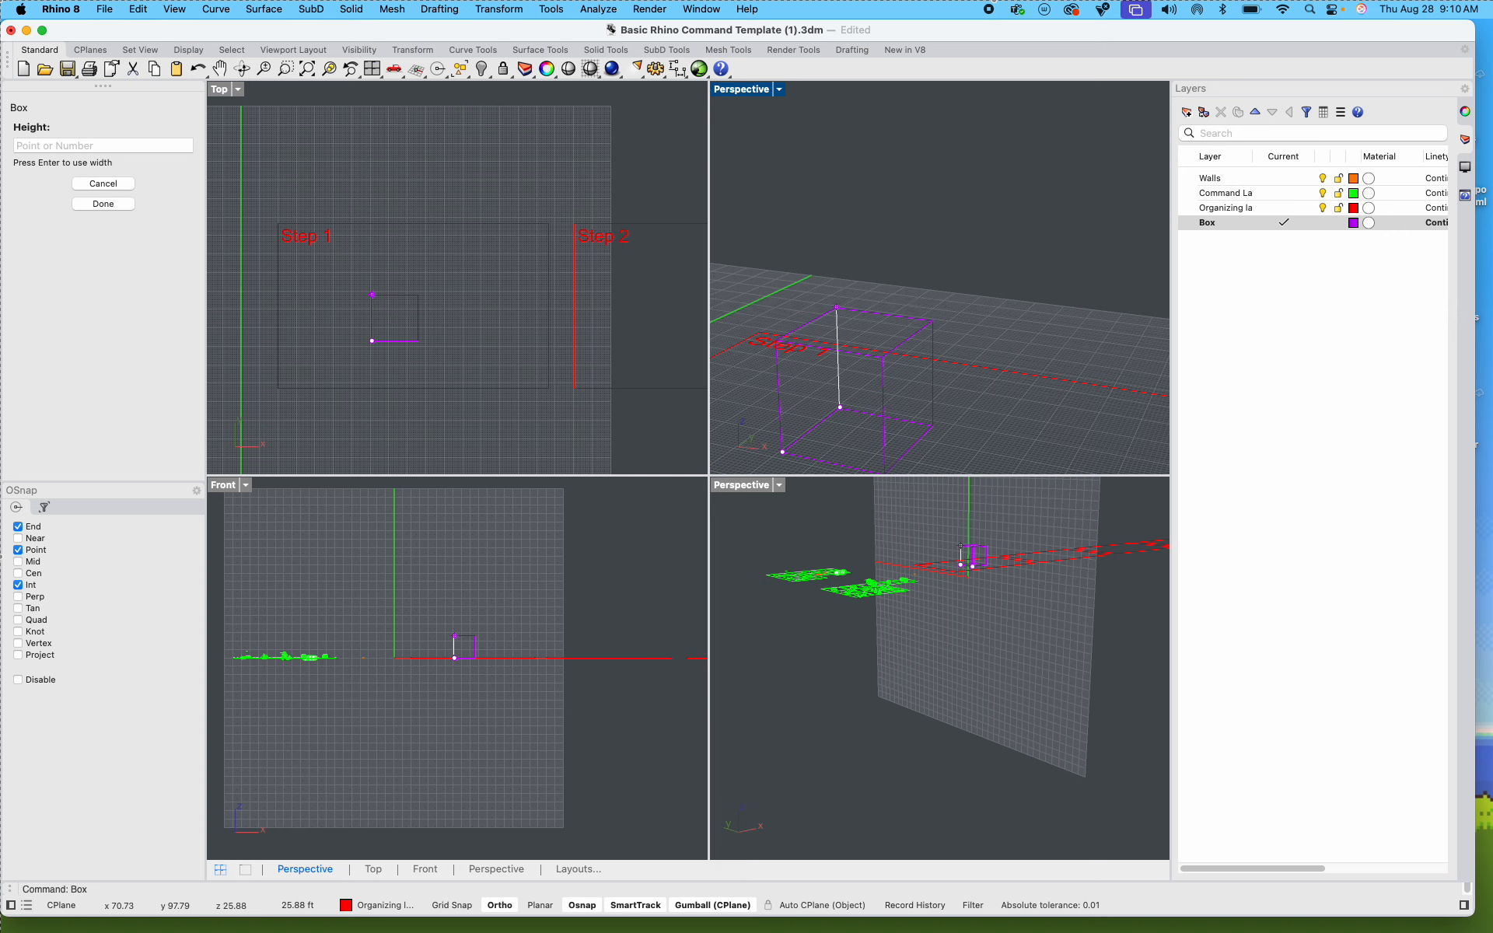
{"action": "key", "text": "Return"}
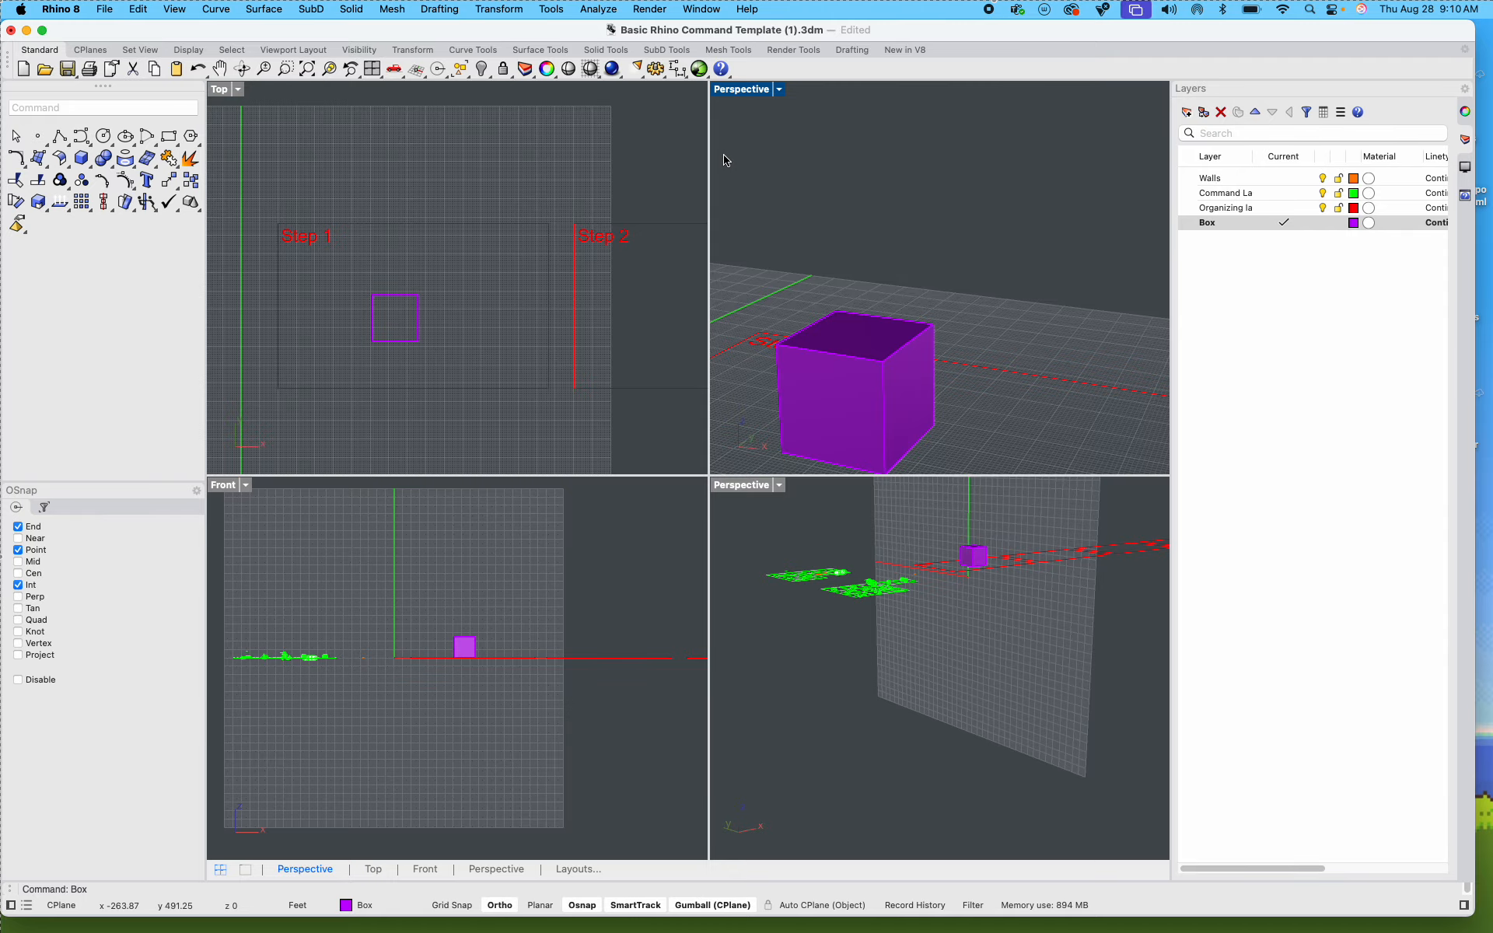
Step: Enlarge the Perspective view and check the purple box's dimensions and layer with the What command
{"action": "double_click", "coordinate": [739, 89]}
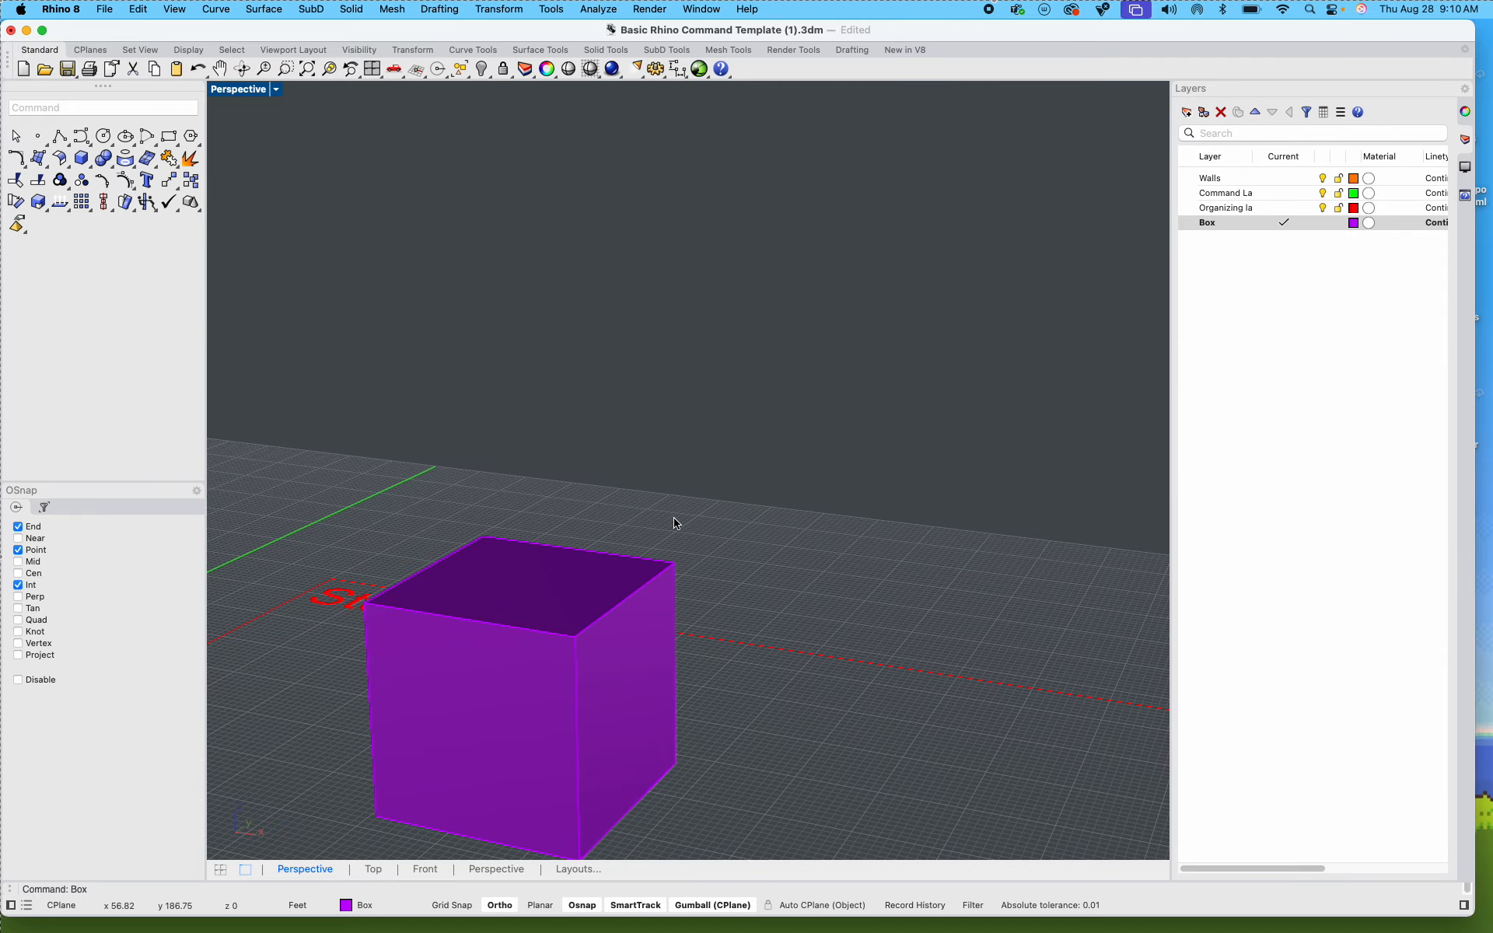
{"action": "scroll", "coordinate": [676, 523], "scroll_direction": "down", "scroll_amount": 5}
{"action": "right_click_drag", "start_coordinate": [726, 603], "coordinate": [753, 506]}
{"action": "scroll", "coordinate": [683, 506], "scroll_direction": "up", "scroll_amount": 8}
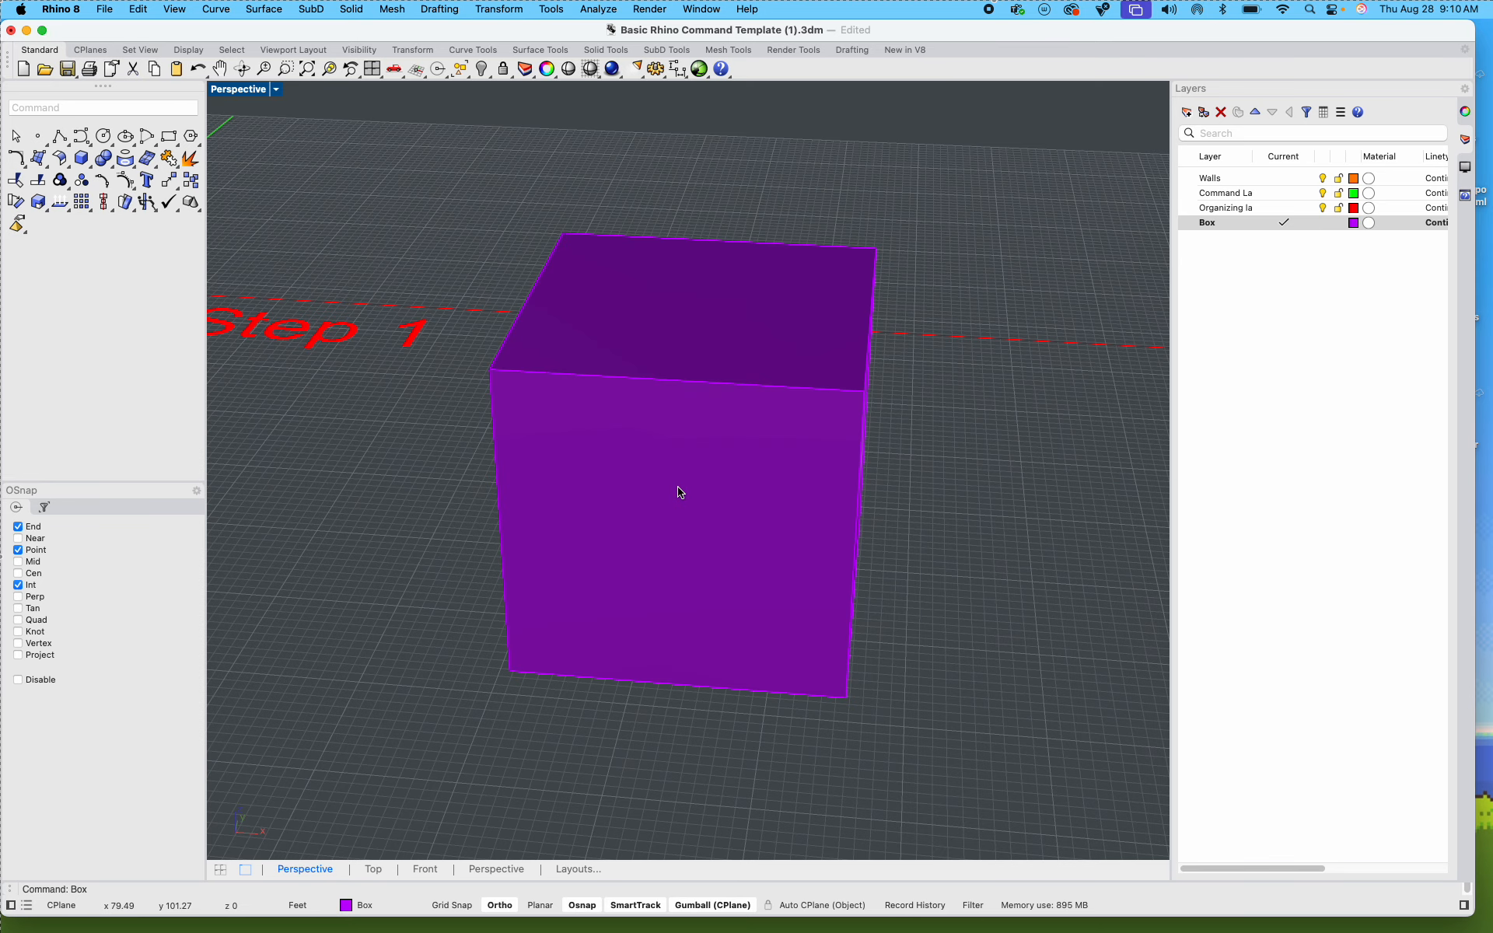
{"action": "left_click", "coordinate": [680, 492]}
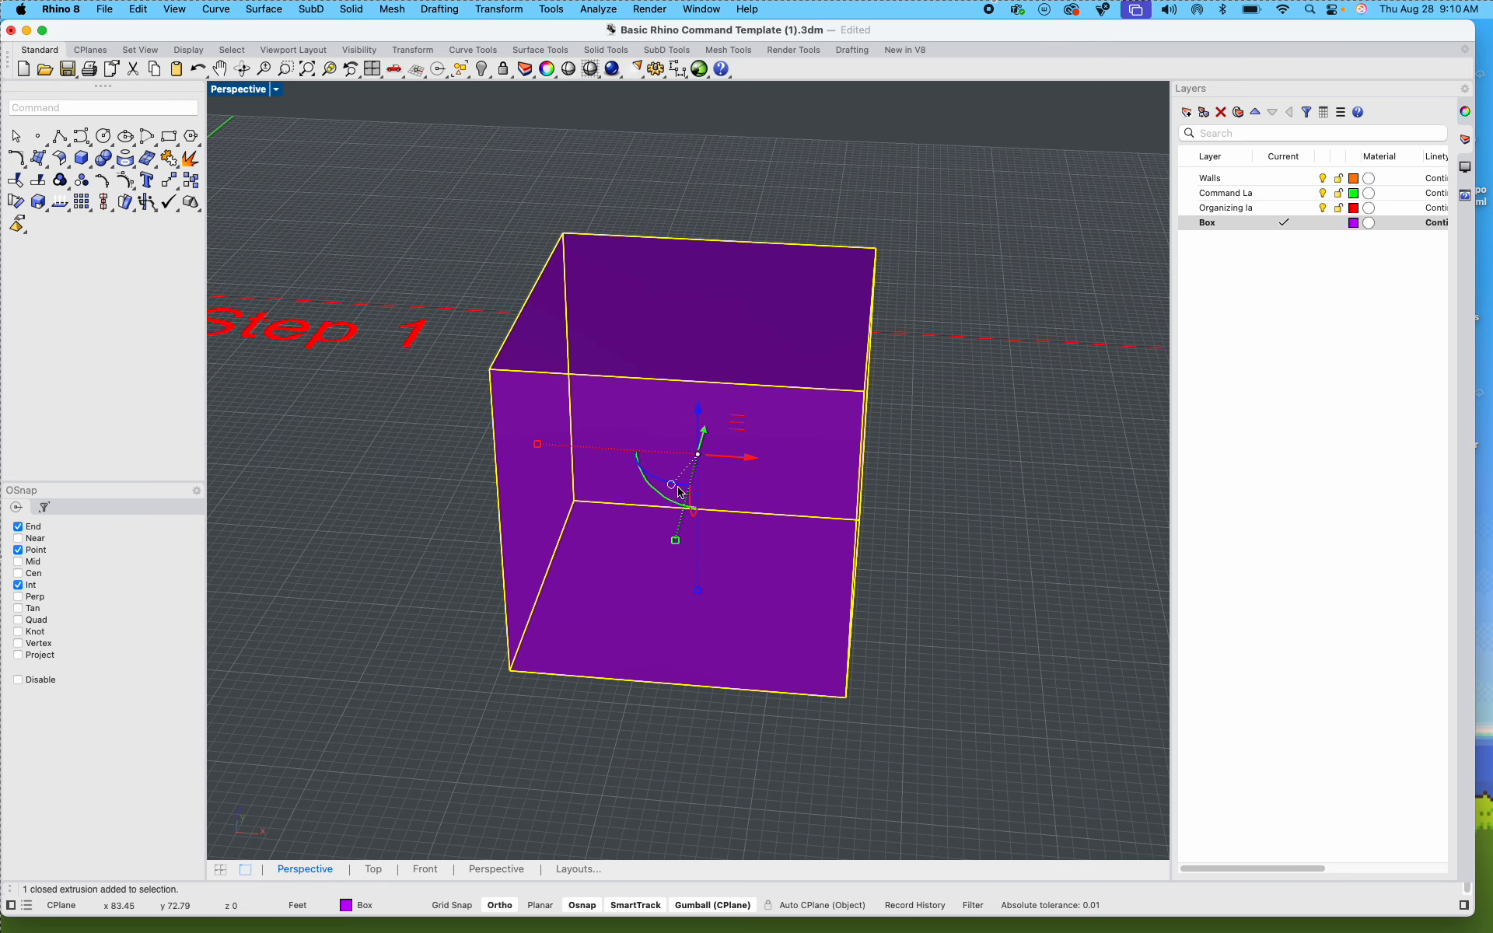
{"action": "type", "text": "What"}
{"action": "key", "text": "Return"}
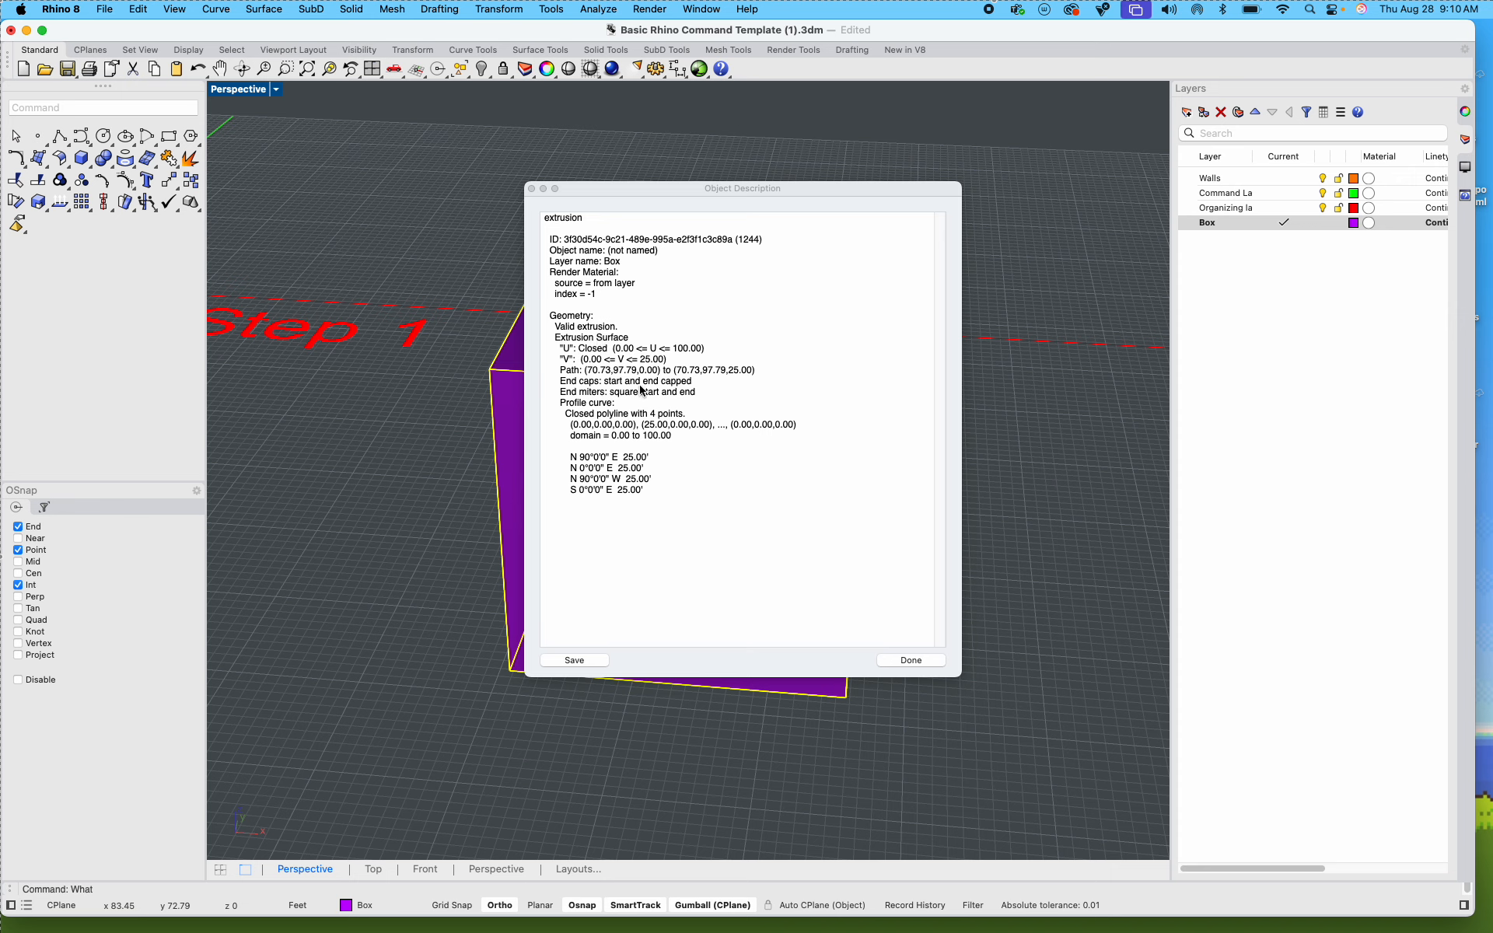
{"action": "left_click", "coordinate": [911, 660]}
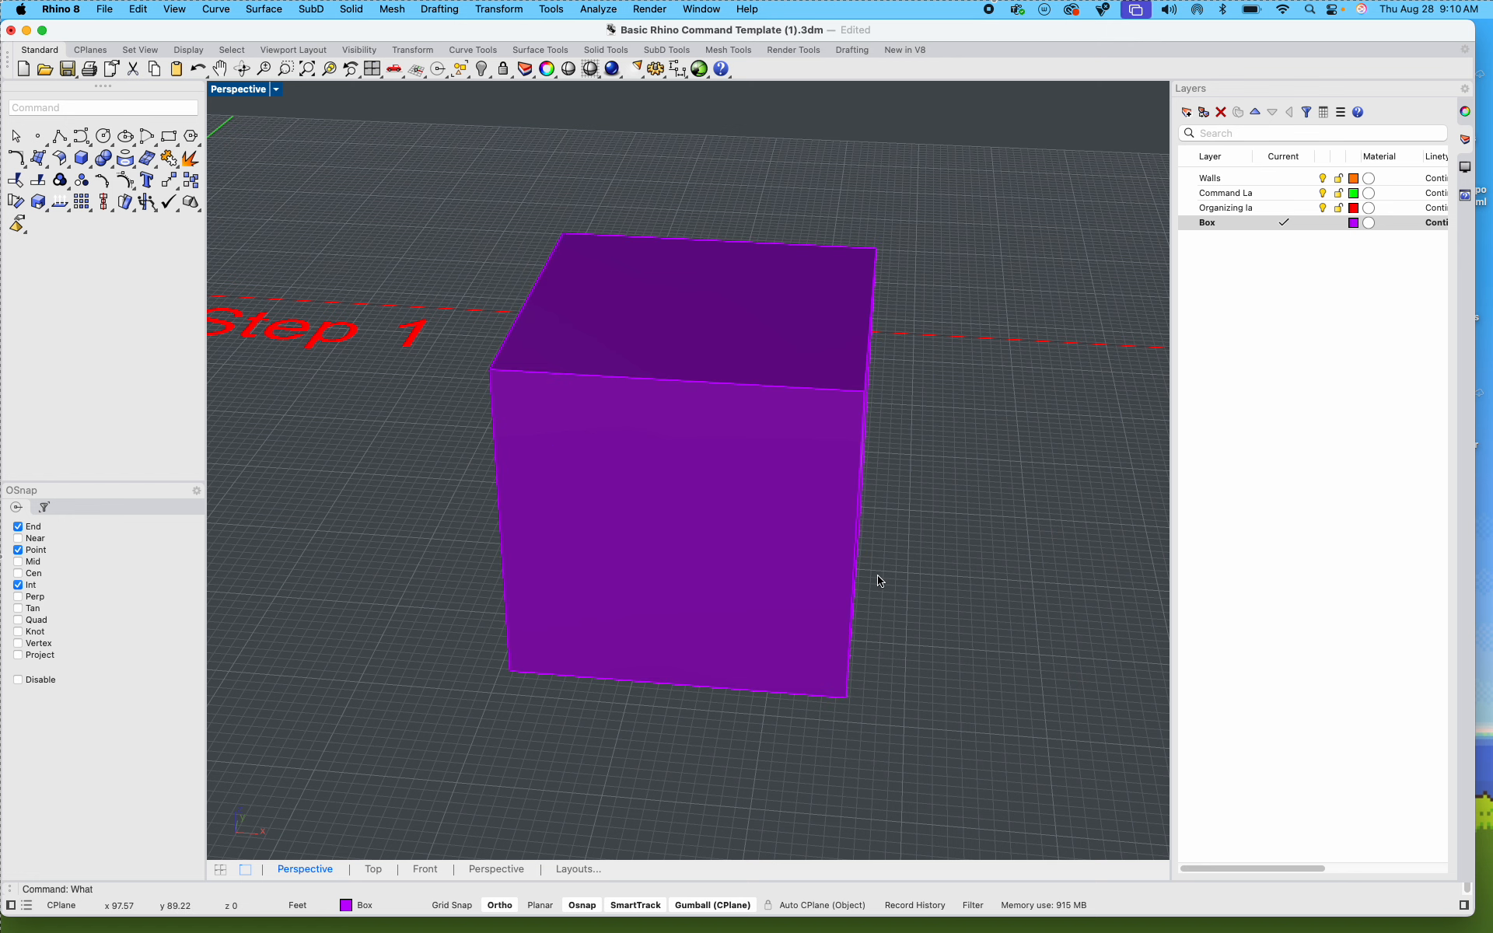
Step: Check the numbered exercise instructions on the Miro board, and return to Rhino to survey the box and the step frames
{"action": "key", "text": "ctrl+Left"}
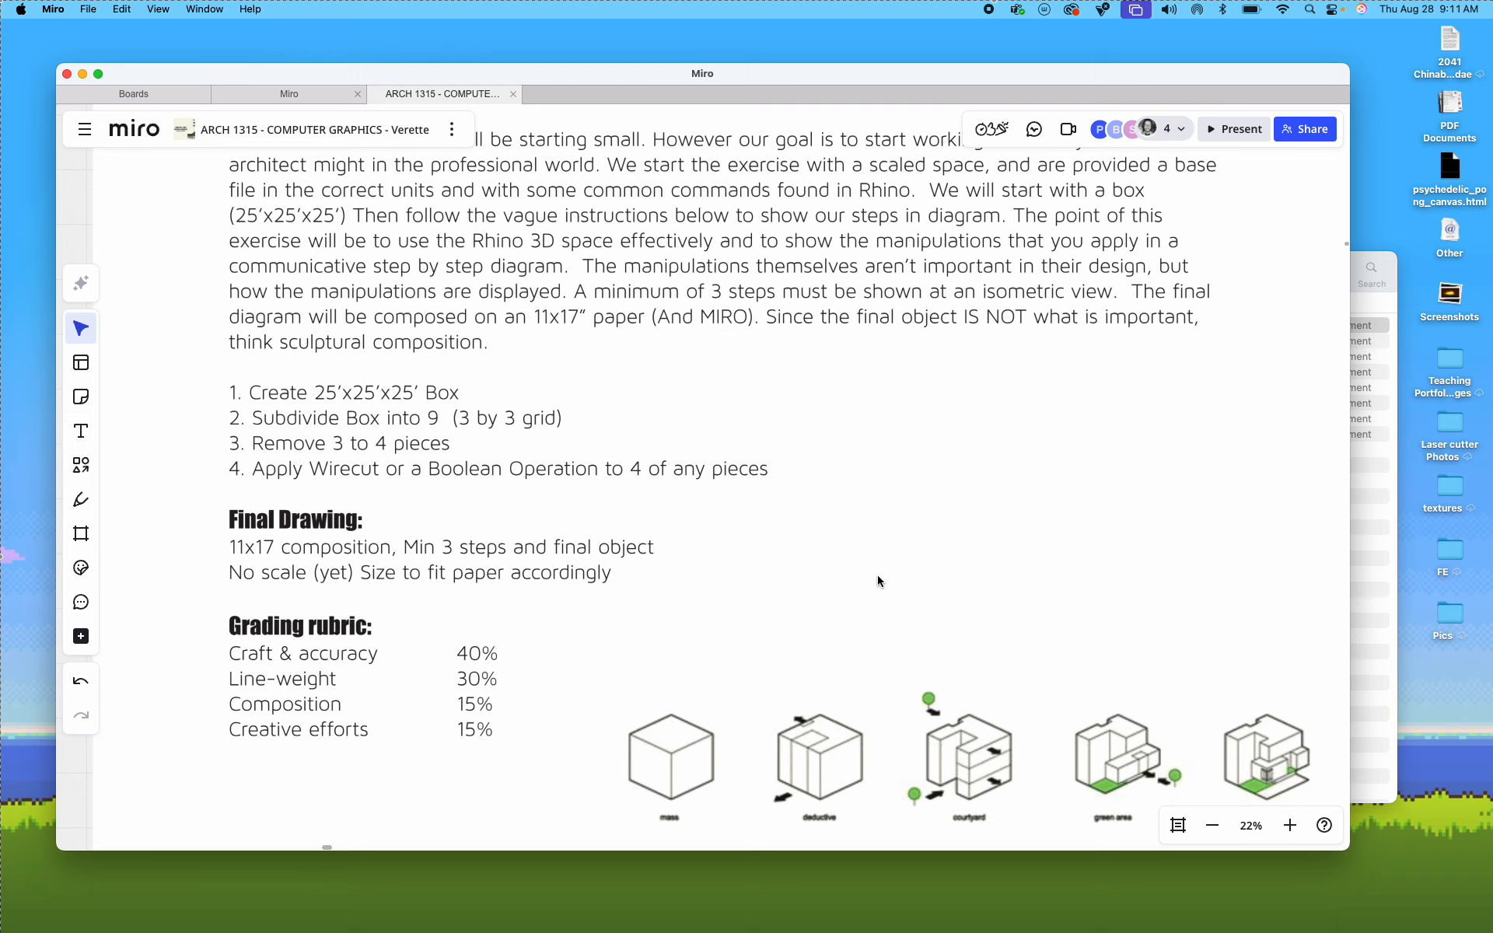
{"action": "key", "text": "ctrl+Right"}
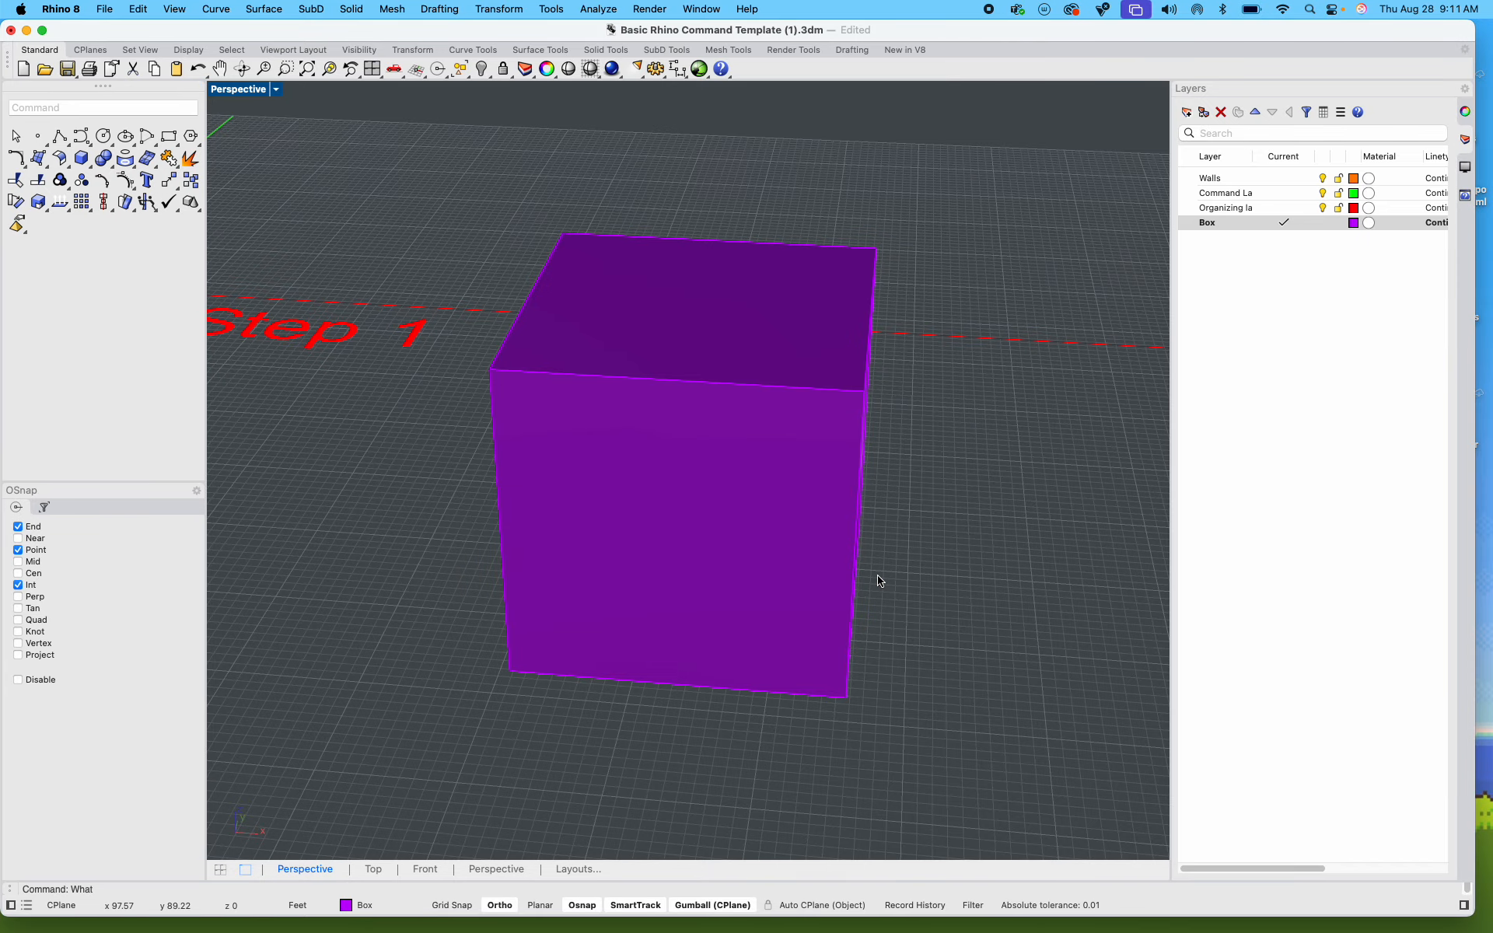
{"action": "scroll", "coordinate": [1011, 614], "scroll_direction": "down", "scroll_amount": 10}
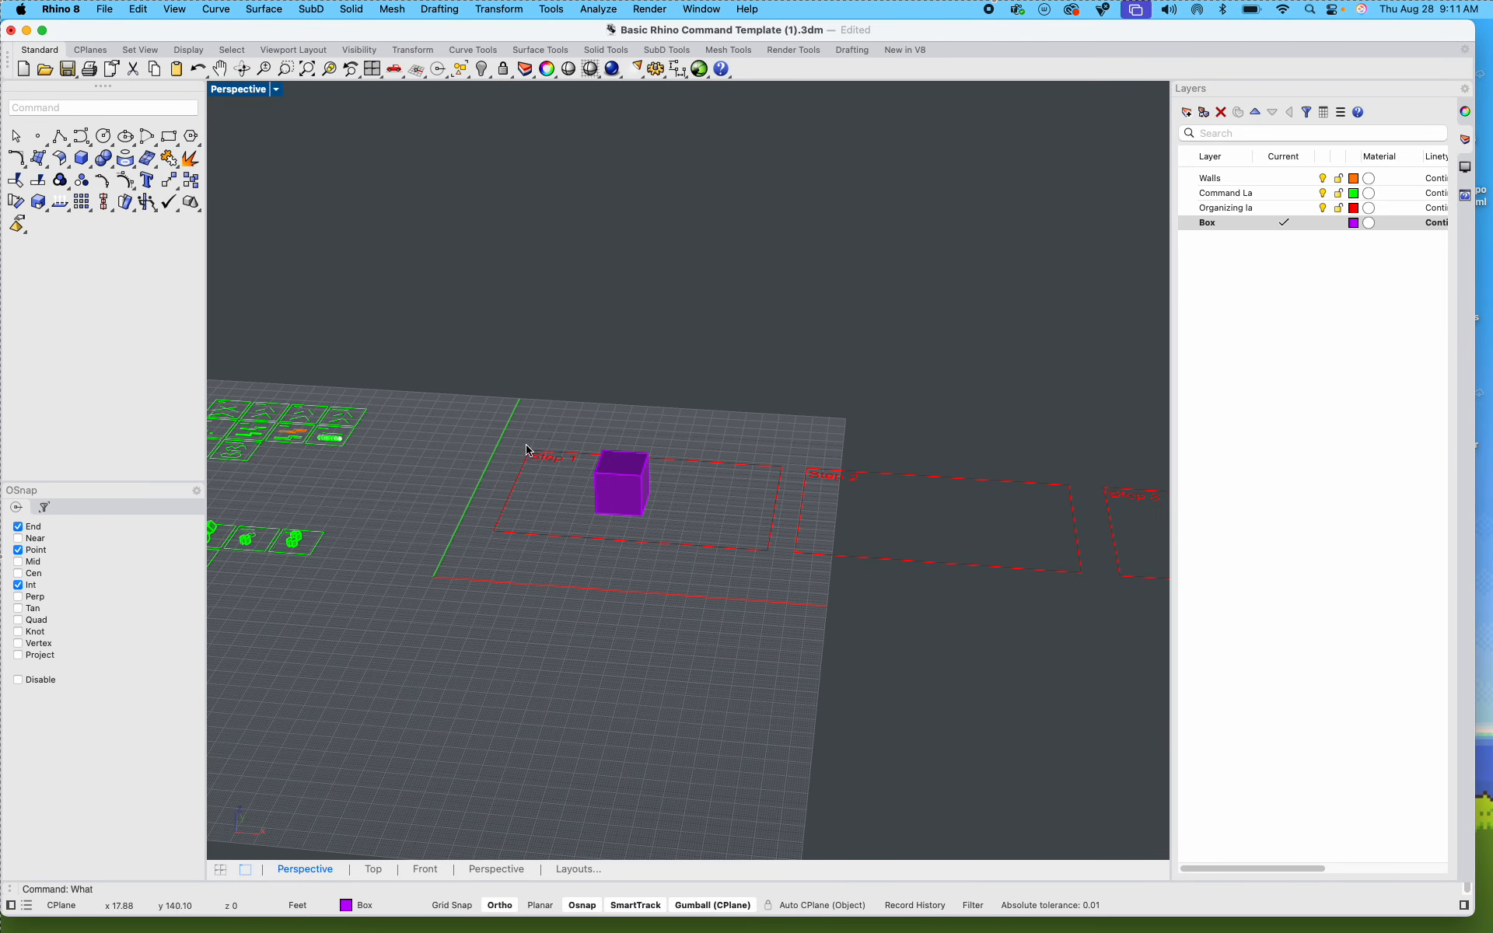
{"action": "scroll", "coordinate": [526, 450], "scroll_direction": "up", "scroll_amount": 8}
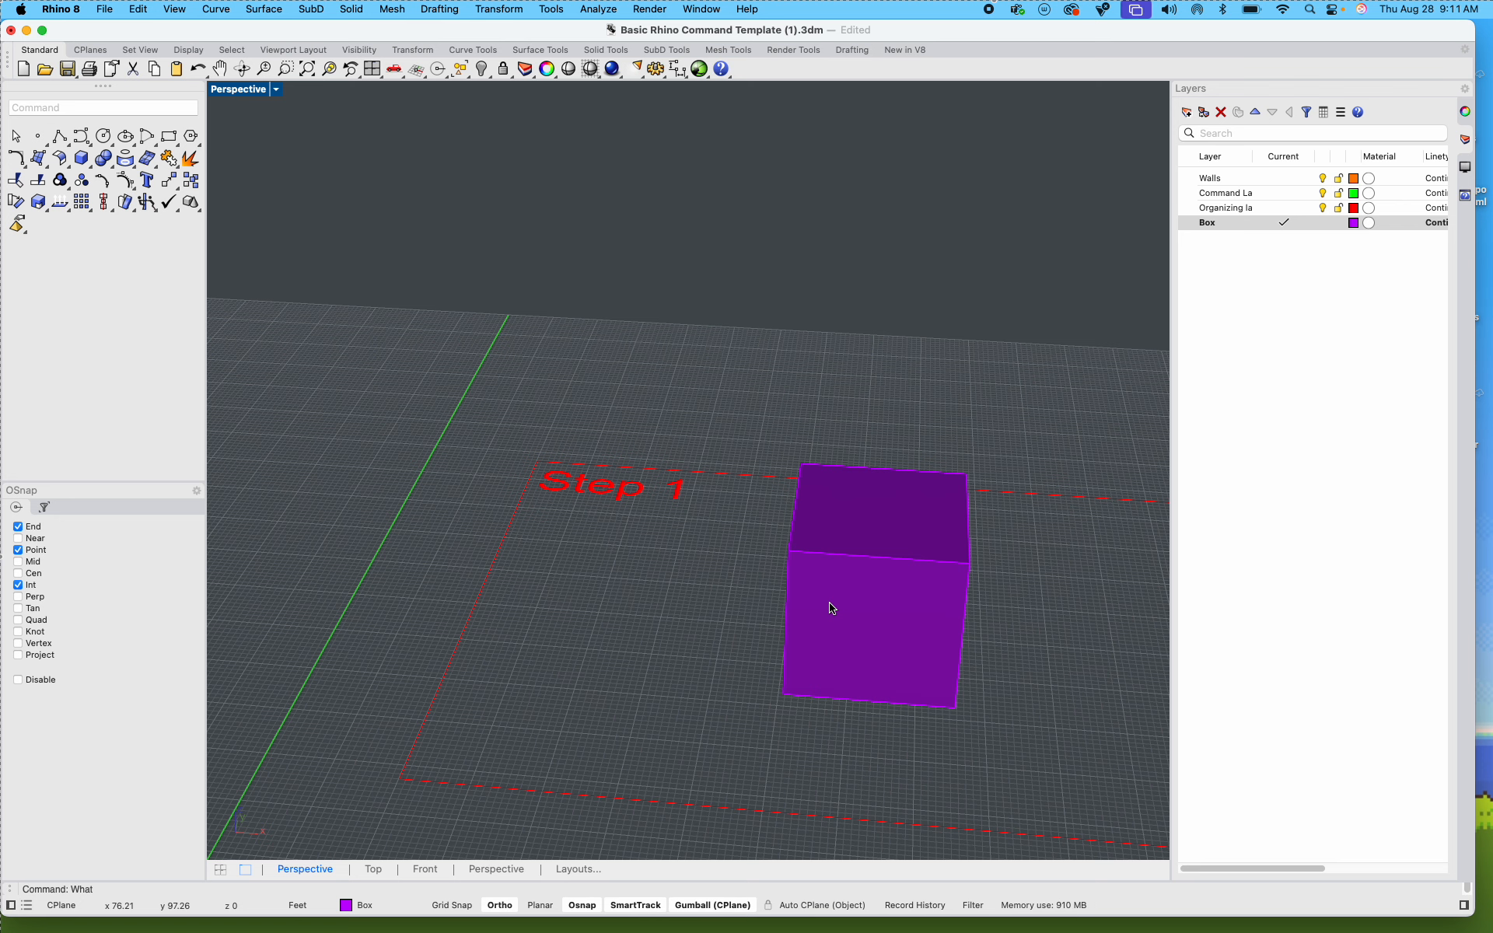
{"action": "scroll", "coordinate": [831, 608], "scroll_direction": "down", "scroll_amount": 6}
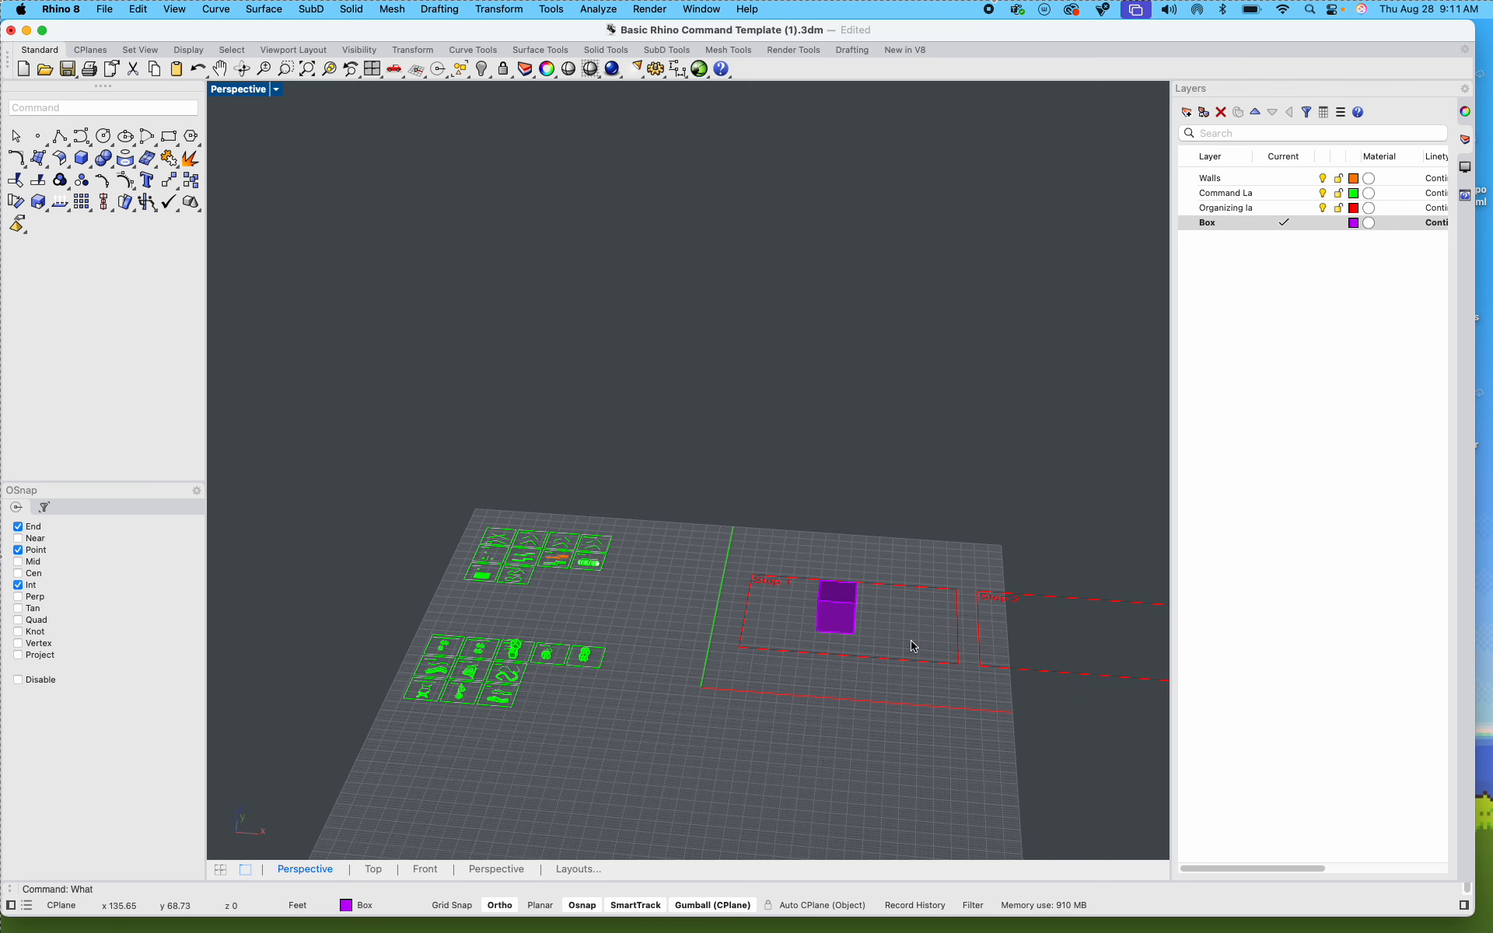
{"action": "scroll", "coordinate": [700, 580], "scroll_direction": "up", "scroll_amount": 8}
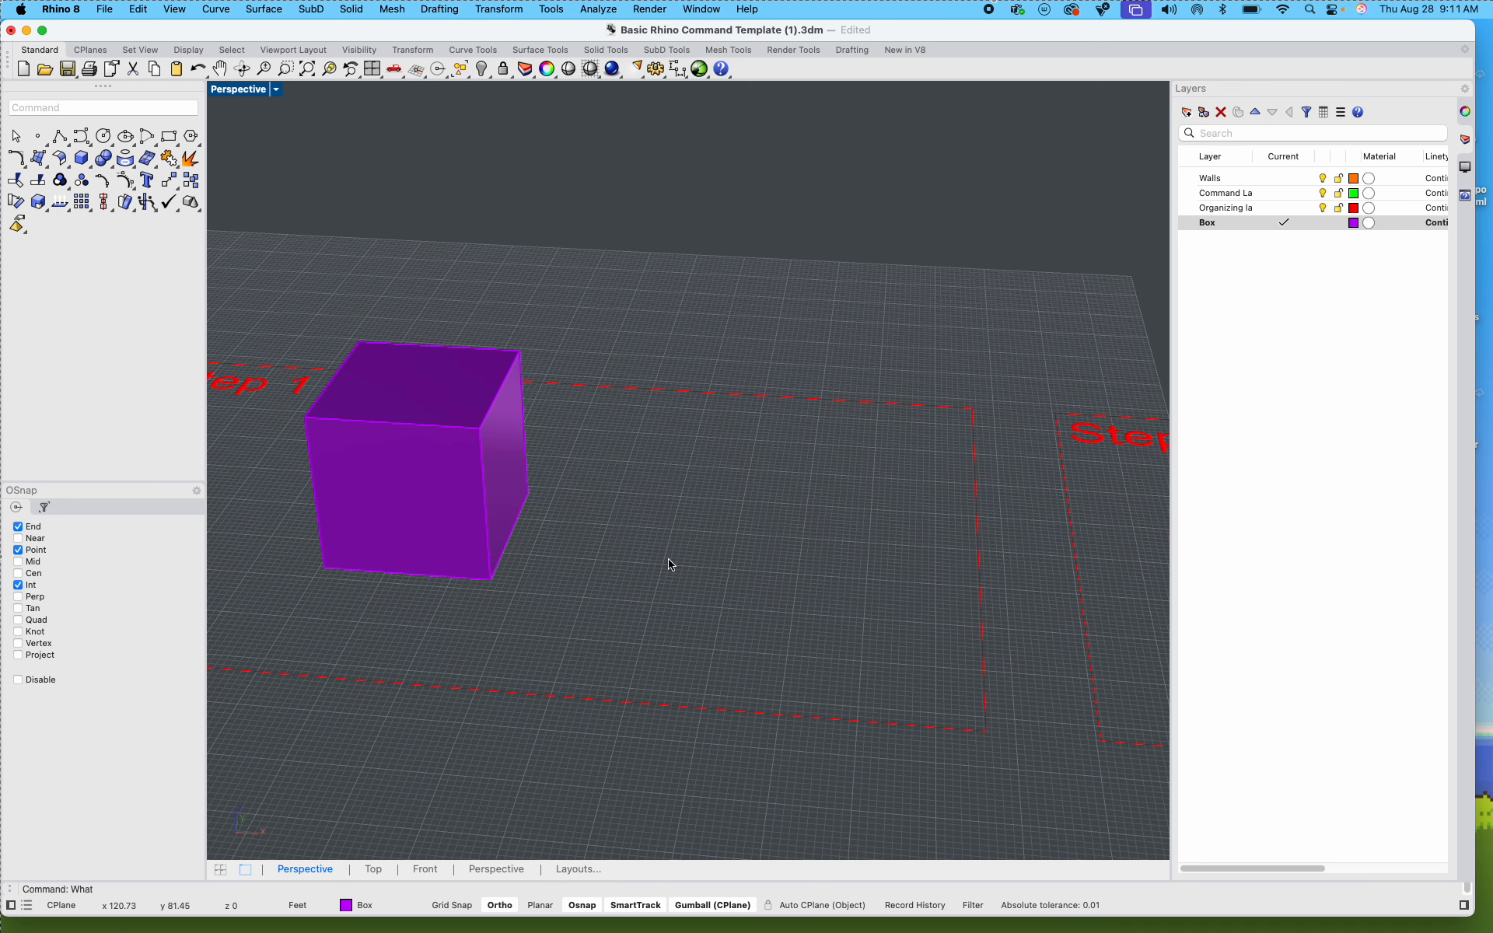
Step: Copy the box from the Step 1 frame into the Step 2 frame, using the frames' matching lower-left corners as reference points
{"action": "left_click", "coordinate": [500, 548]}
{"action": "type", "text": "copy"}
{"action": "key", "text": "Return"}
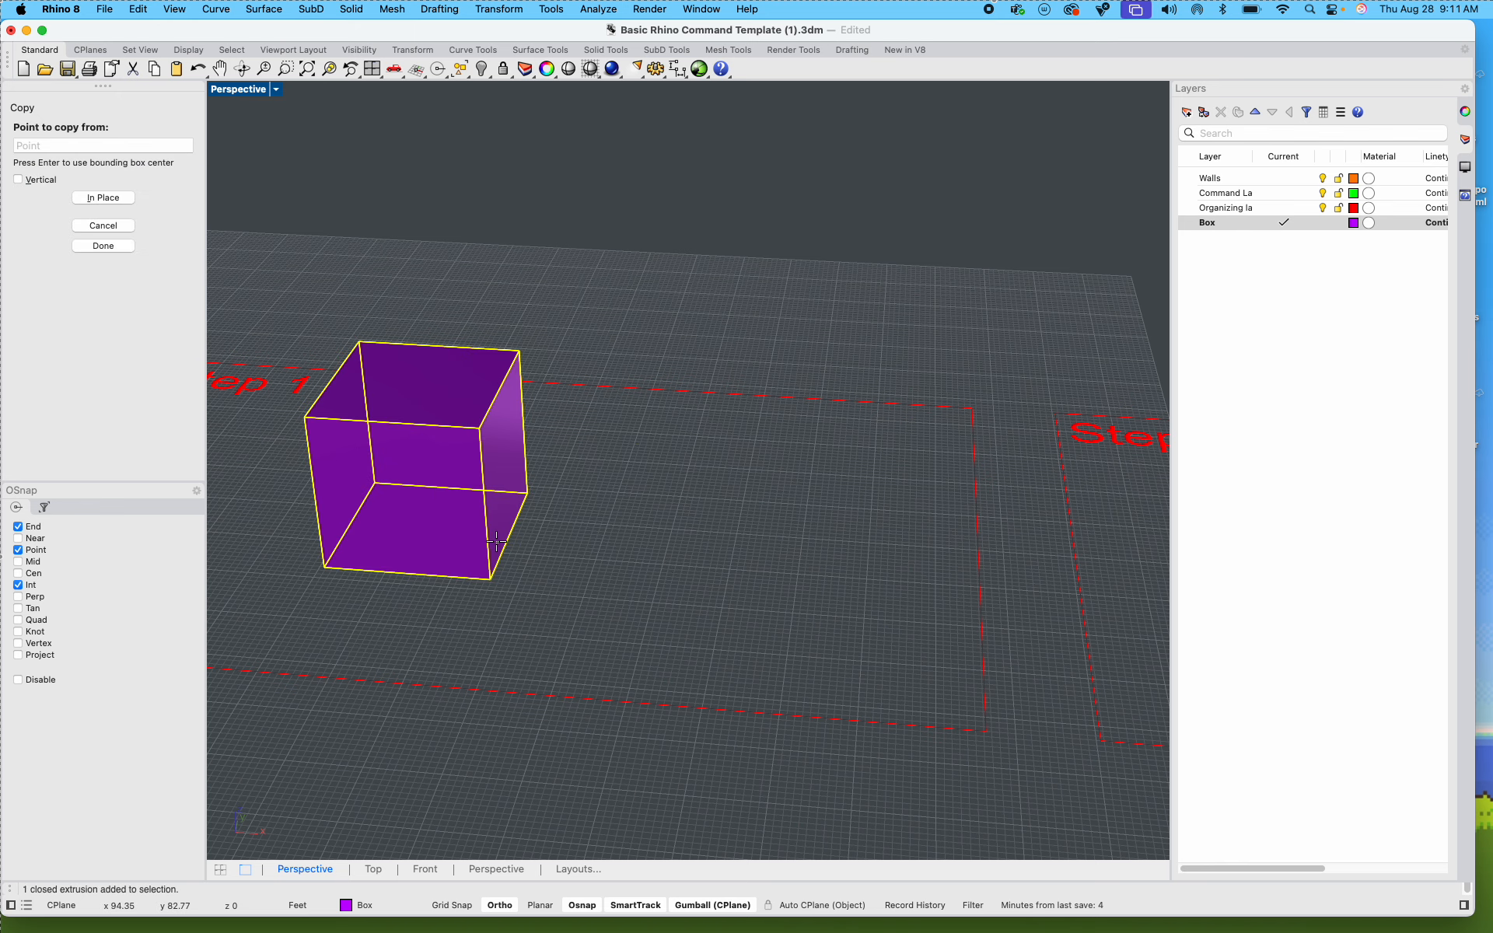
{"action": "scroll", "coordinate": [609, 611], "scroll_direction": "down", "scroll_amount": 3}
{"action": "left_click", "coordinate": [424, 617]}
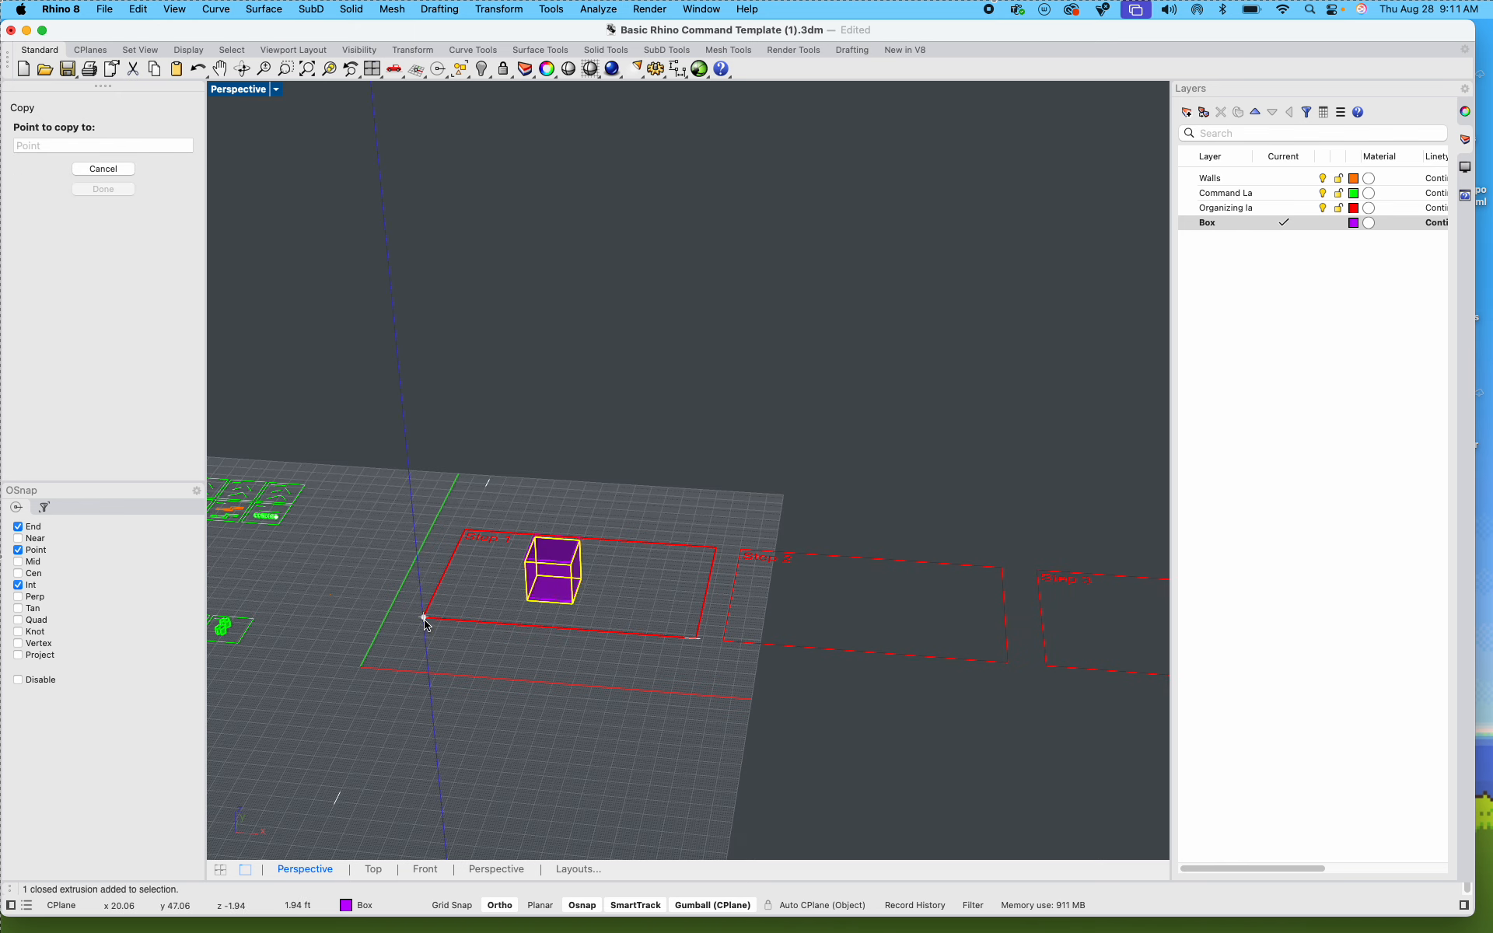
{"action": "left_click", "coordinate": [727, 644]}
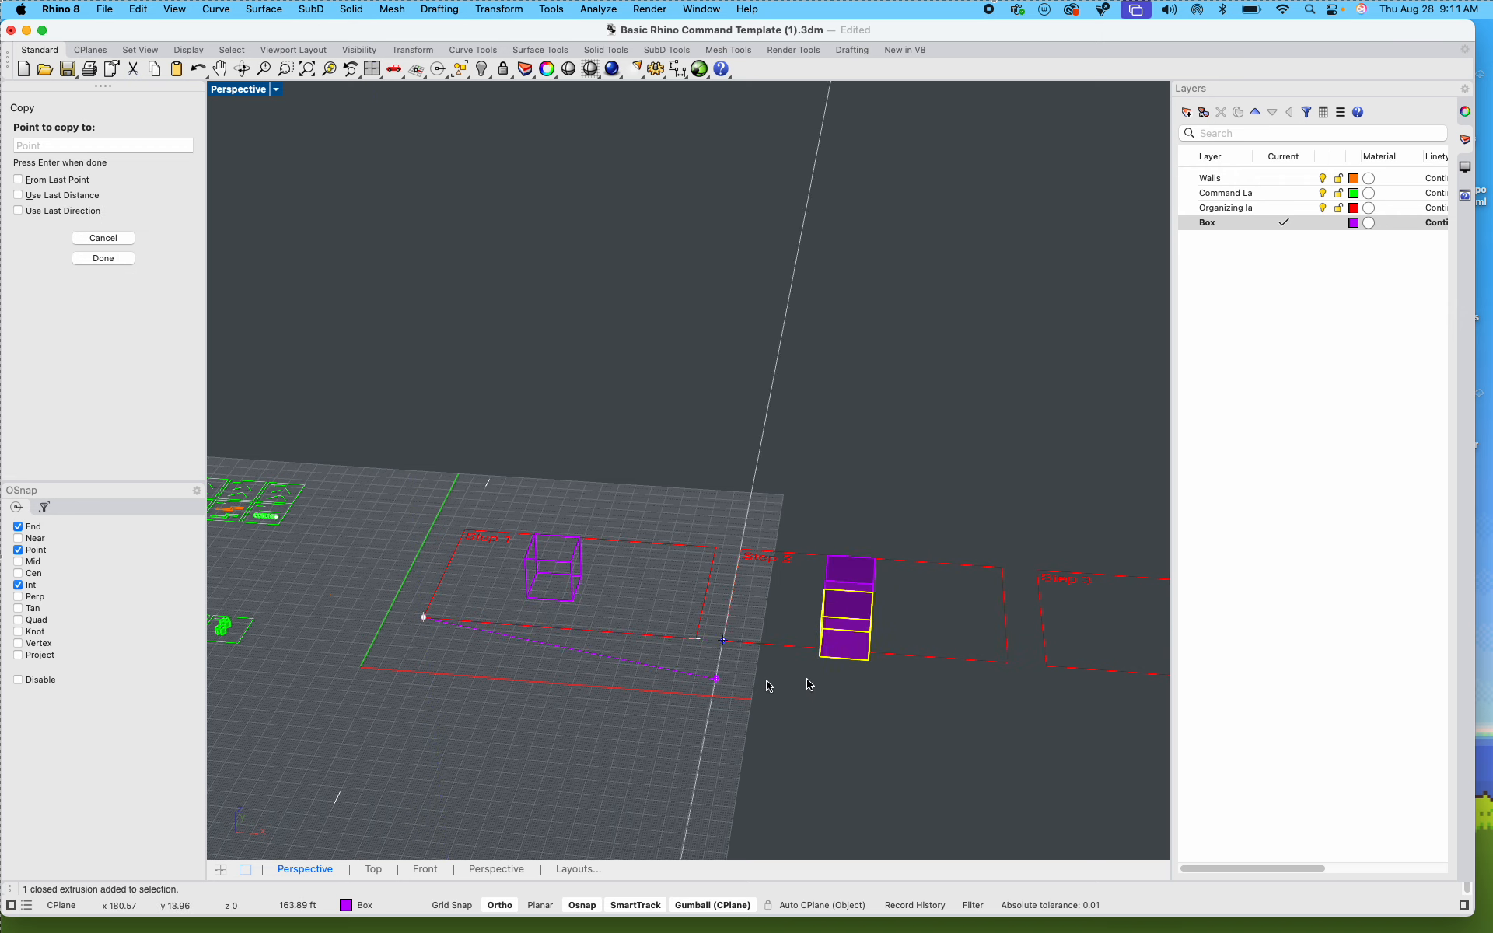
{"action": "key", "text": "Return"}
Step: Turn off Ortho and review the boxes in the Step 1 and Step 2 frames
{"action": "left_click", "coordinate": [499, 905]}
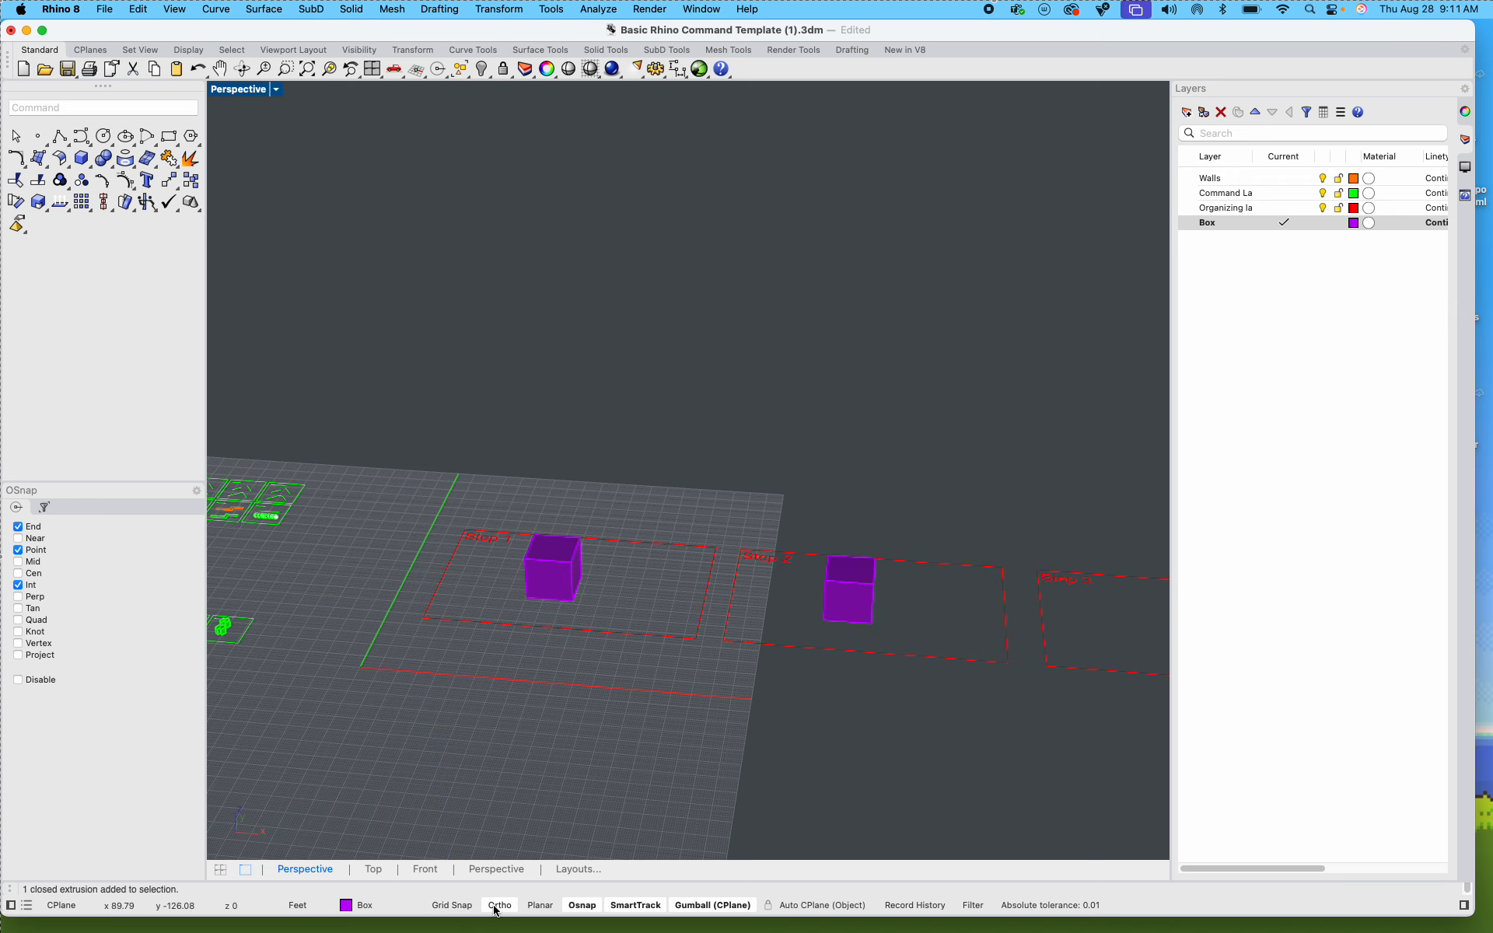
{"action": "scroll", "coordinate": [657, 568], "scroll_direction": "up", "scroll_amount": 3}
{"action": "right_click_drag", "start_coordinate": [657, 569], "coordinate": [632, 496]}
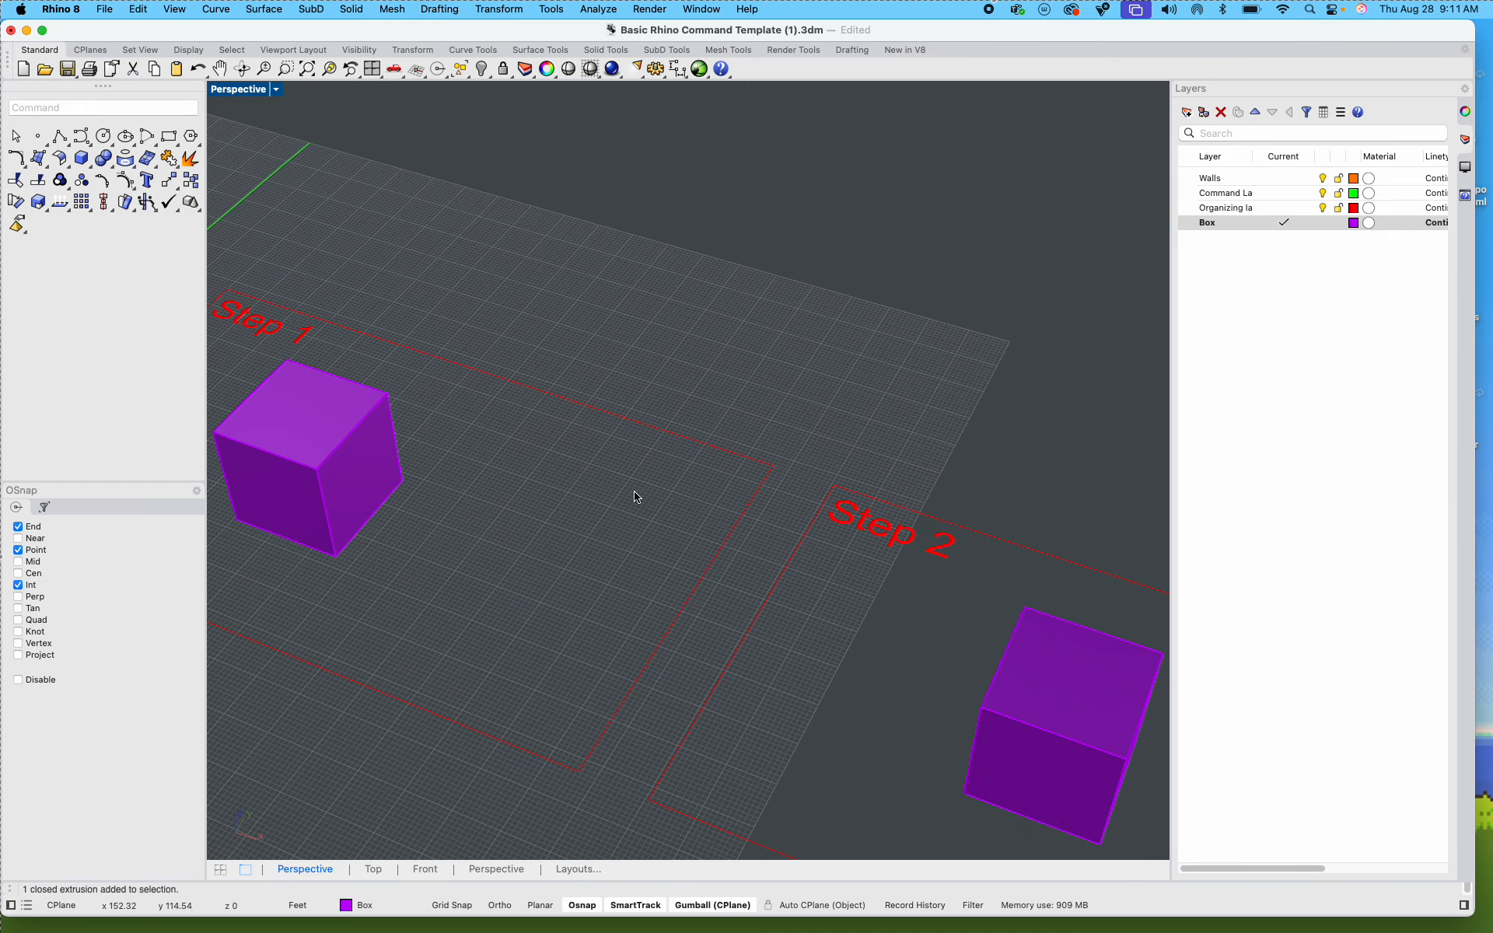
{"action": "left_click", "coordinate": [349, 443]}
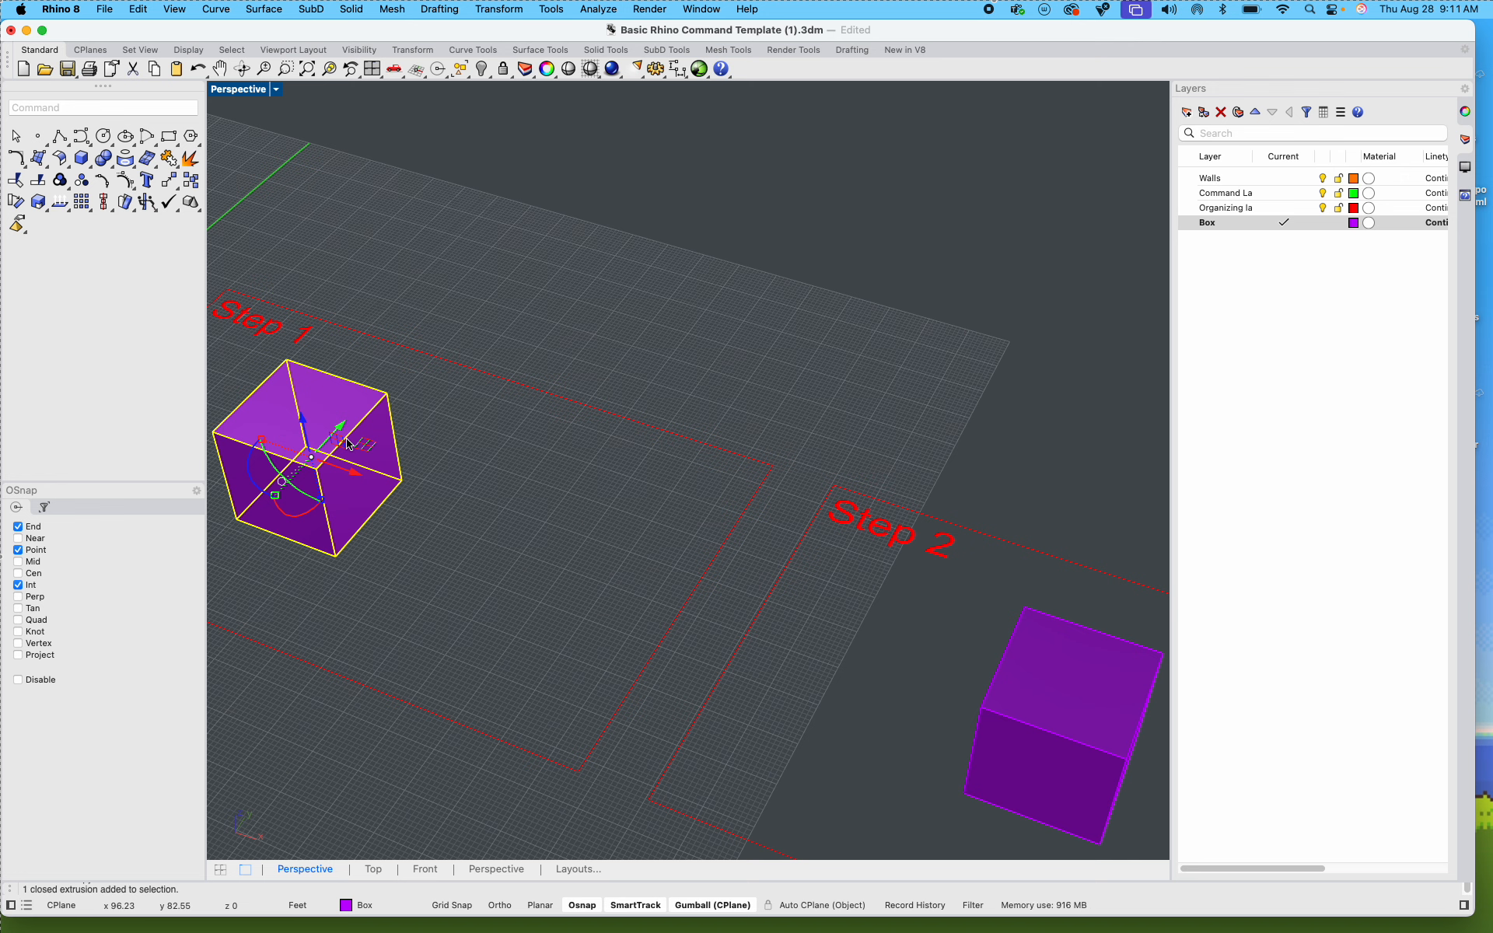
{"action": "left_click", "coordinate": [535, 528]}
{"action": "scroll", "coordinate": [534, 531], "scroll_direction": "down", "scroll_amount": 10}
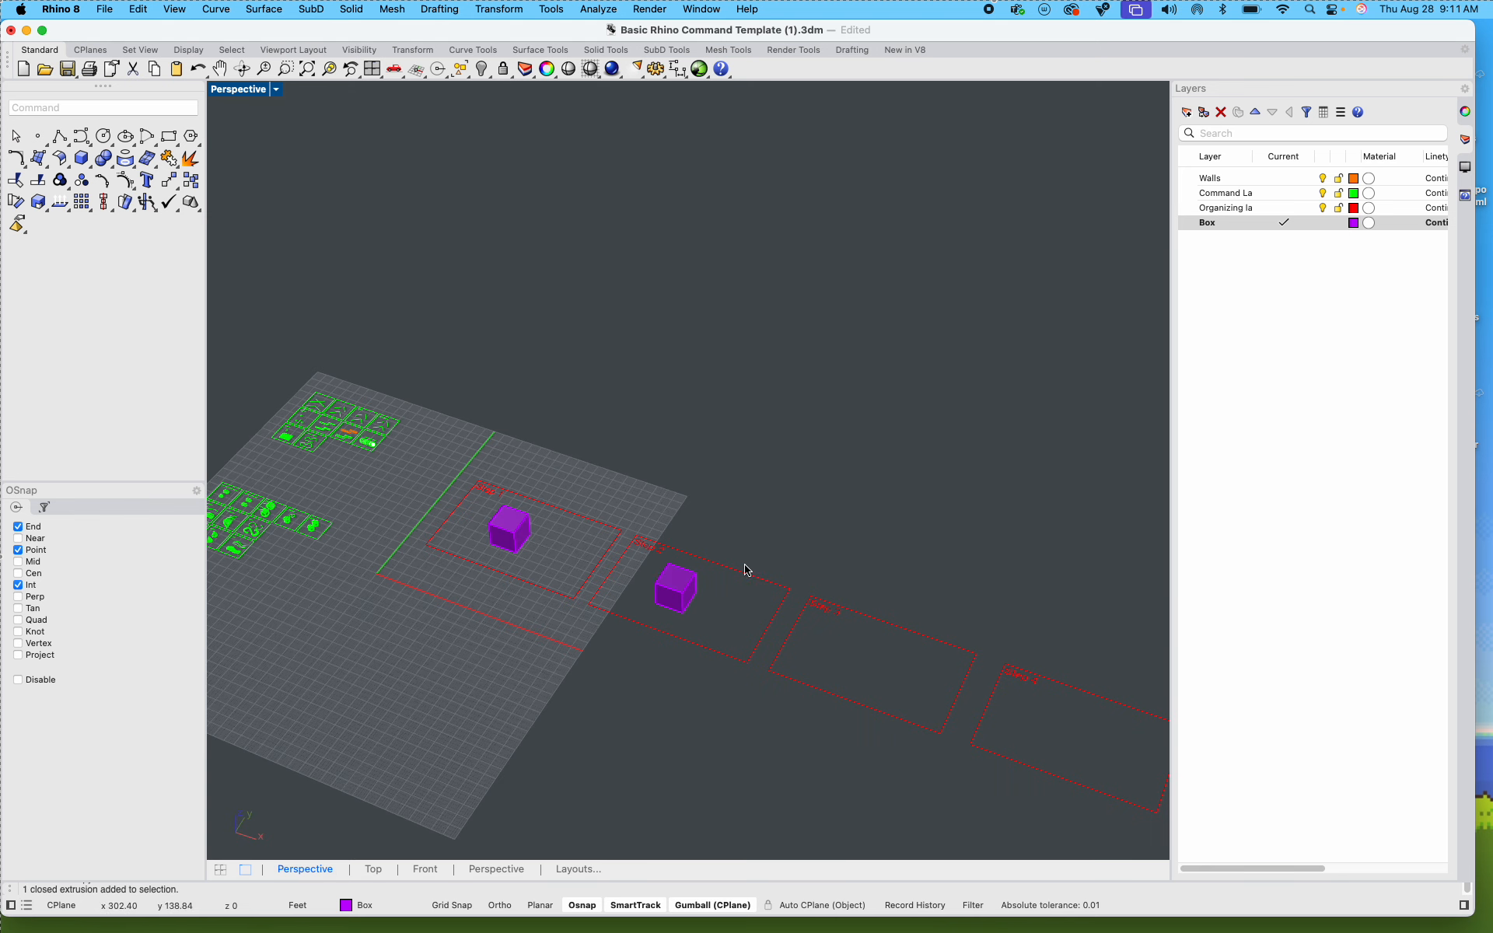
{"action": "scroll", "coordinate": [700, 622], "scroll_direction": "up", "scroll_amount": 5}
{"action": "scroll", "coordinate": [666, 539], "scroll_direction": "up", "scroll_amount": 2}
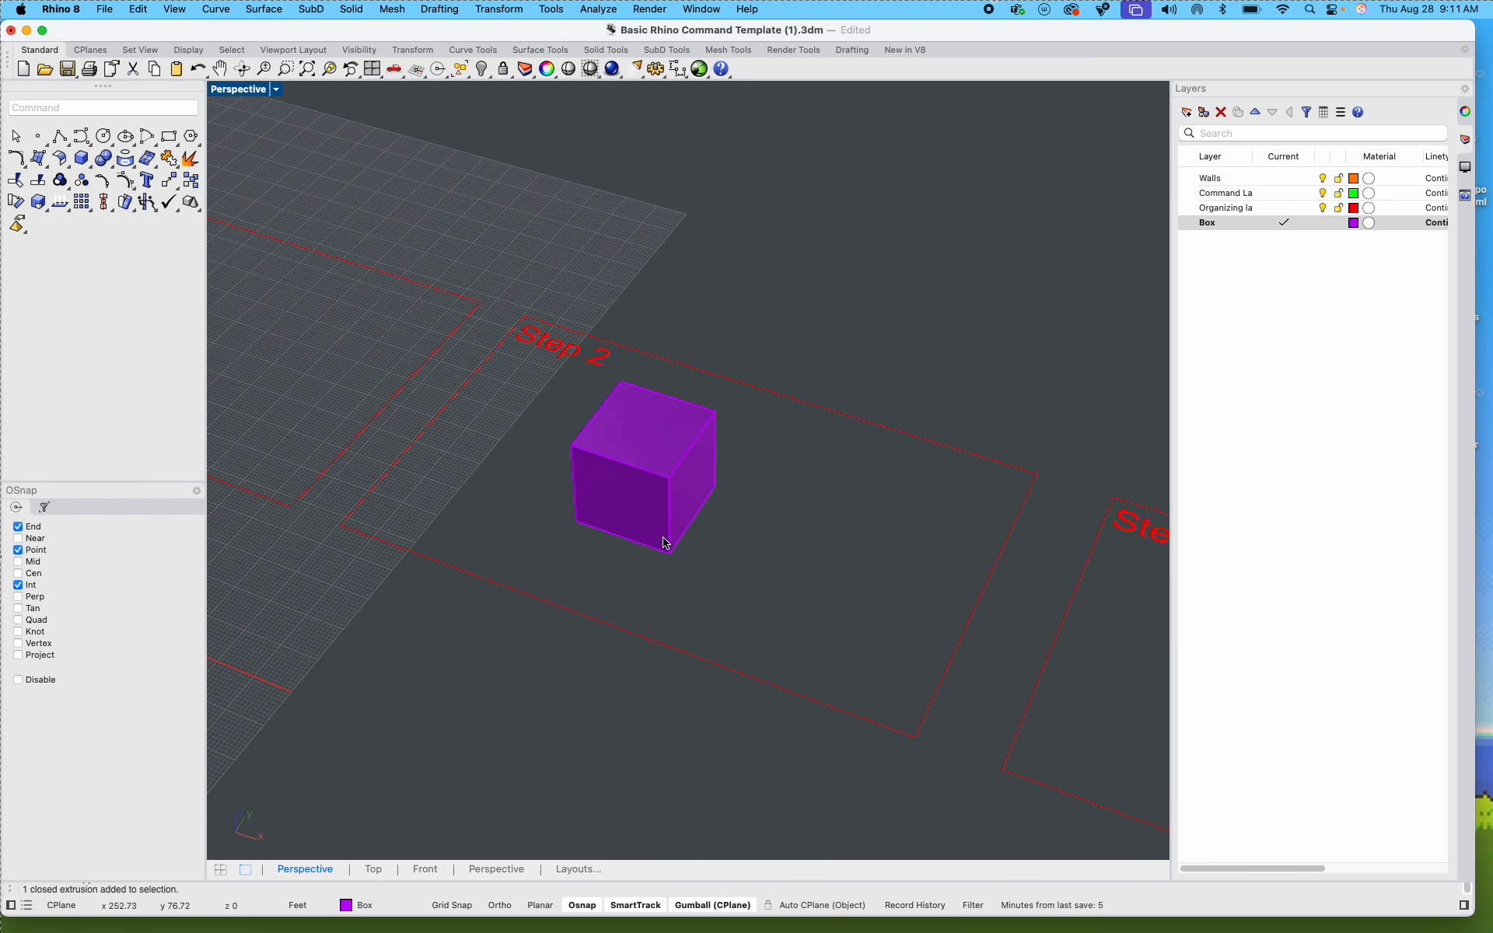
{"action": "type", "text": "SubD"}
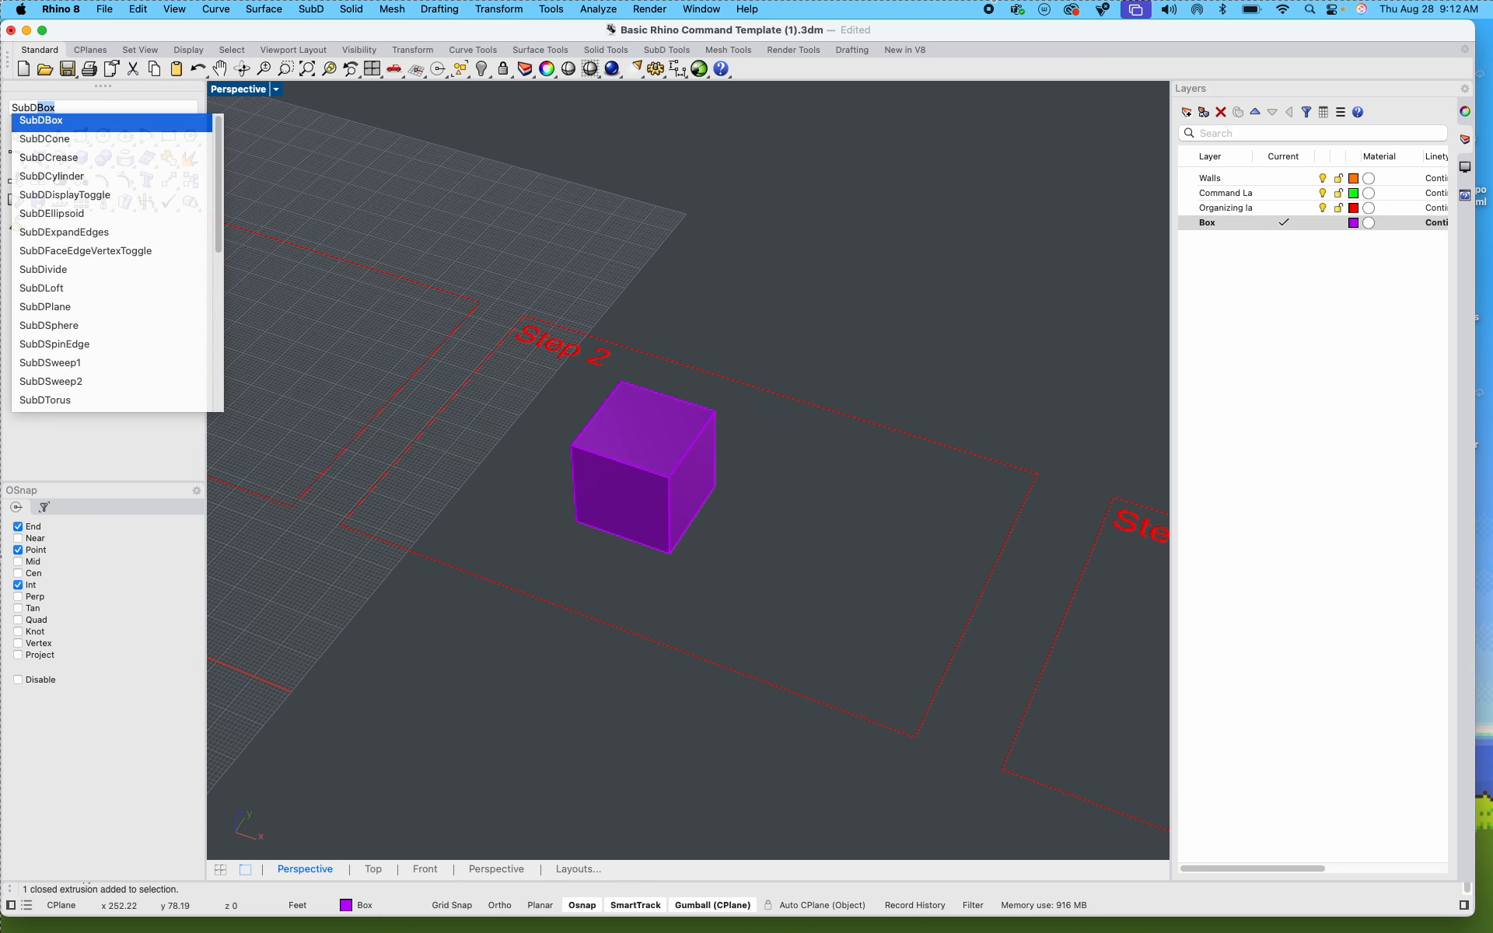
{"action": "key", "text": "Escape"}
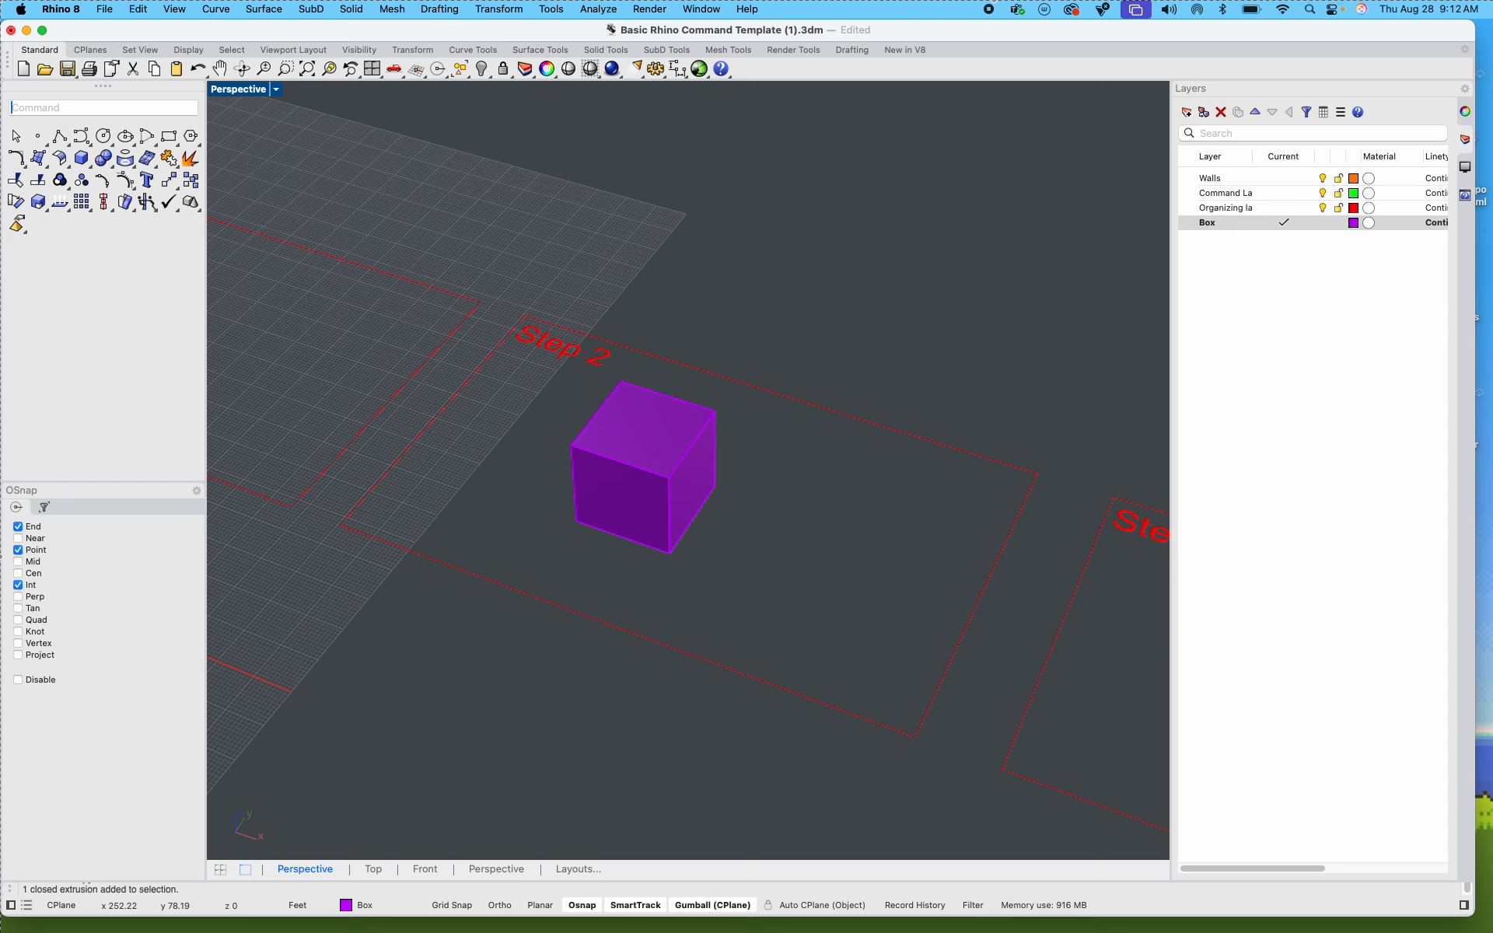
Step: Fit the selected Step 2 box in the Perspective view and examine its faces from several sides, including from below
{"action": "scroll", "coordinate": [628, 434], "scroll_direction": "up", "scroll_amount": 10}
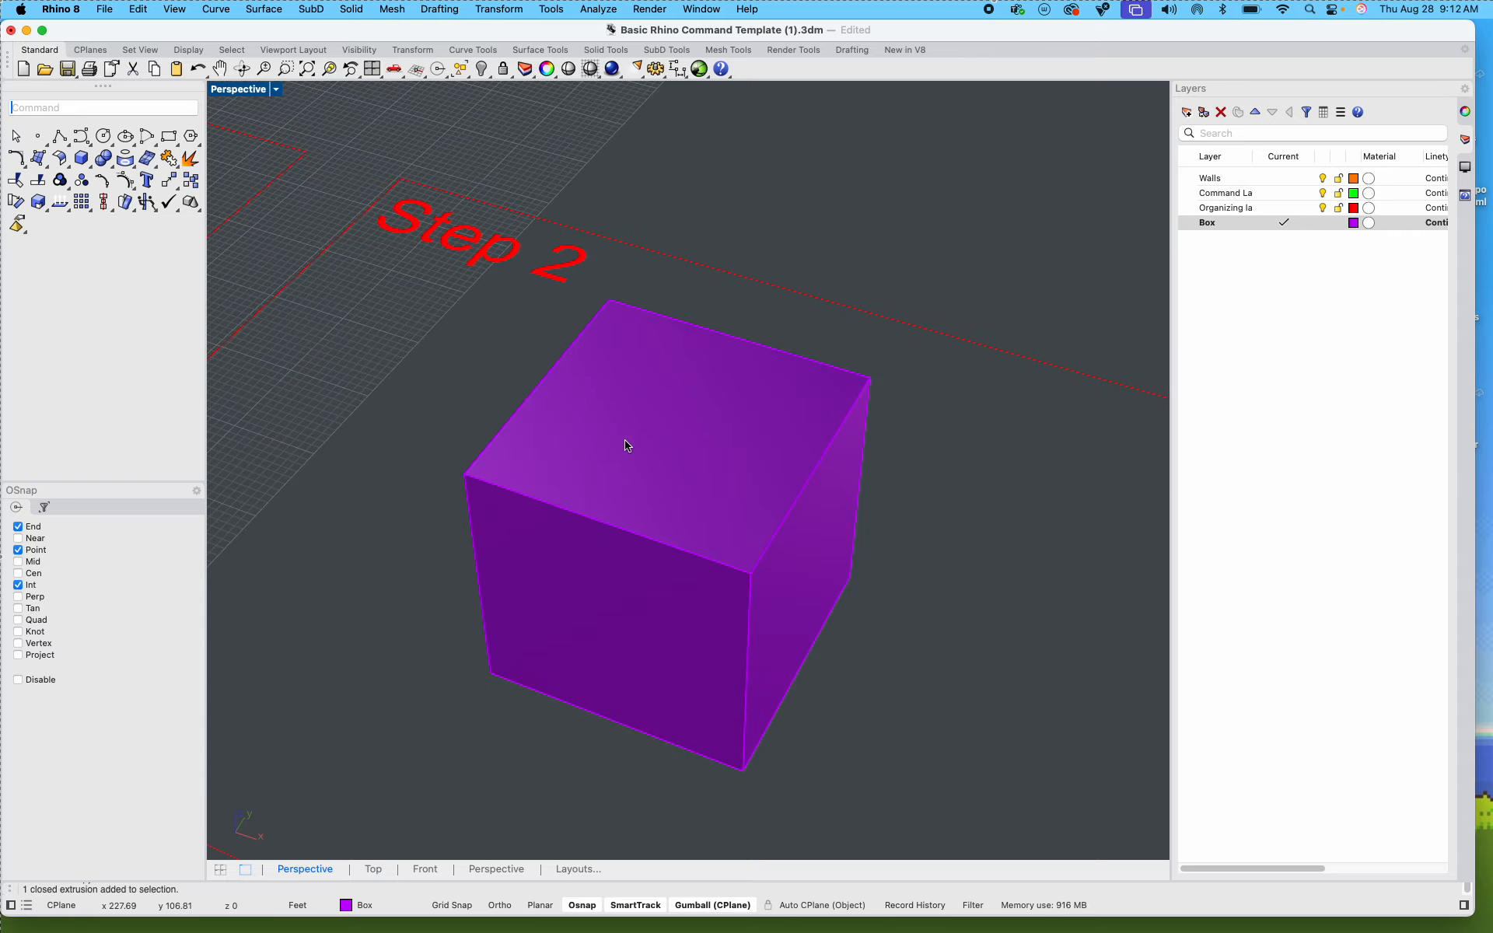
{"action": "right_click_drag", "start_coordinate": [649, 561], "coordinate": [402, 560], "text": "shift"}
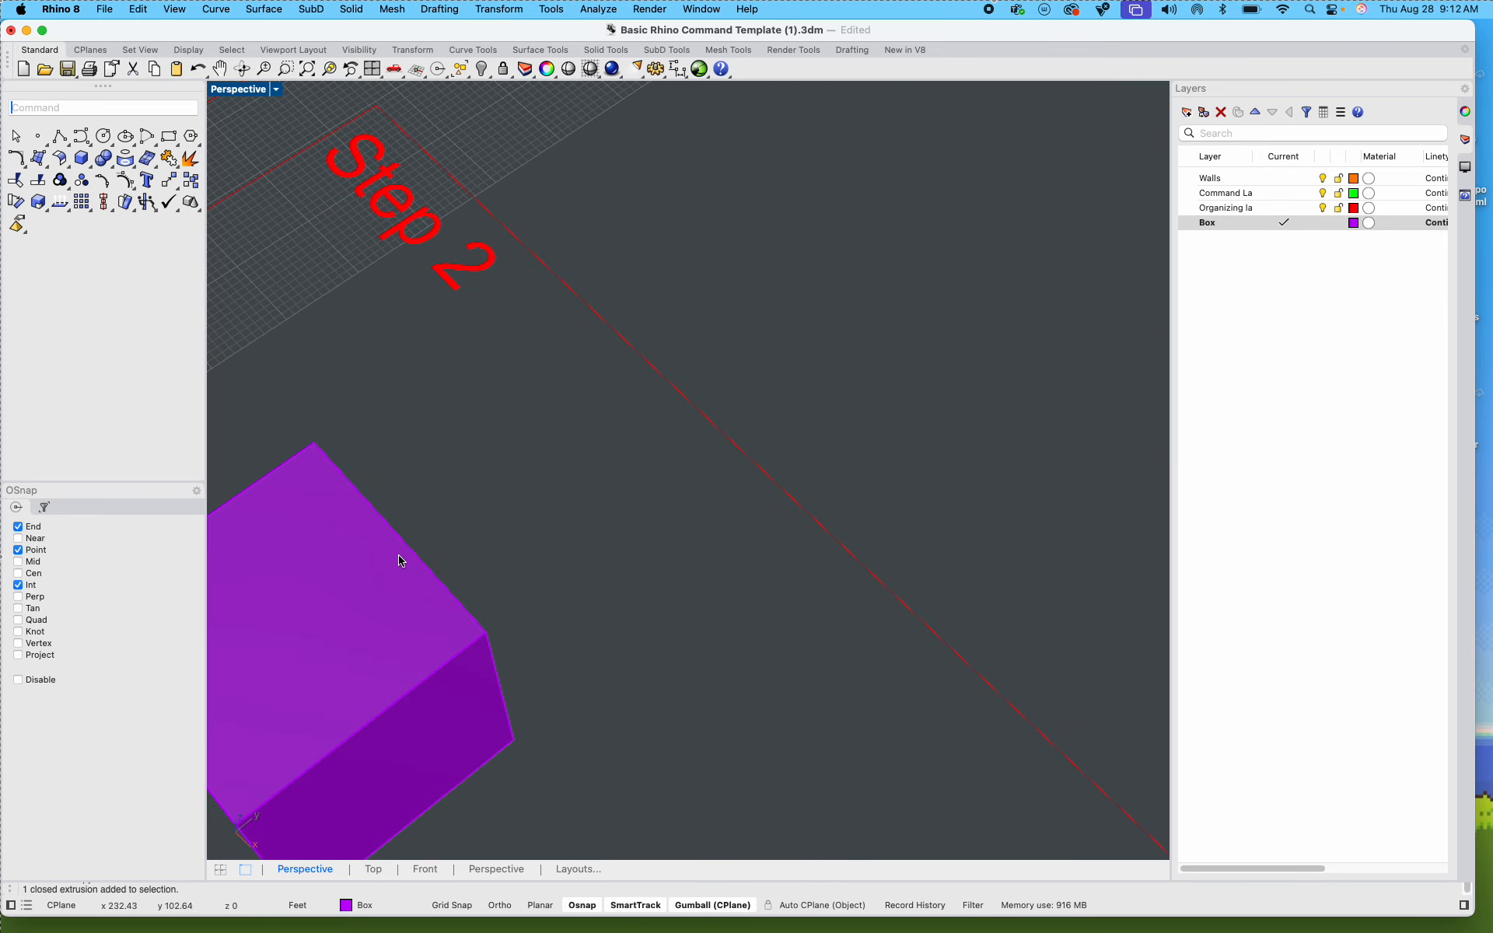
{"action": "left_click", "coordinate": [402, 560]}
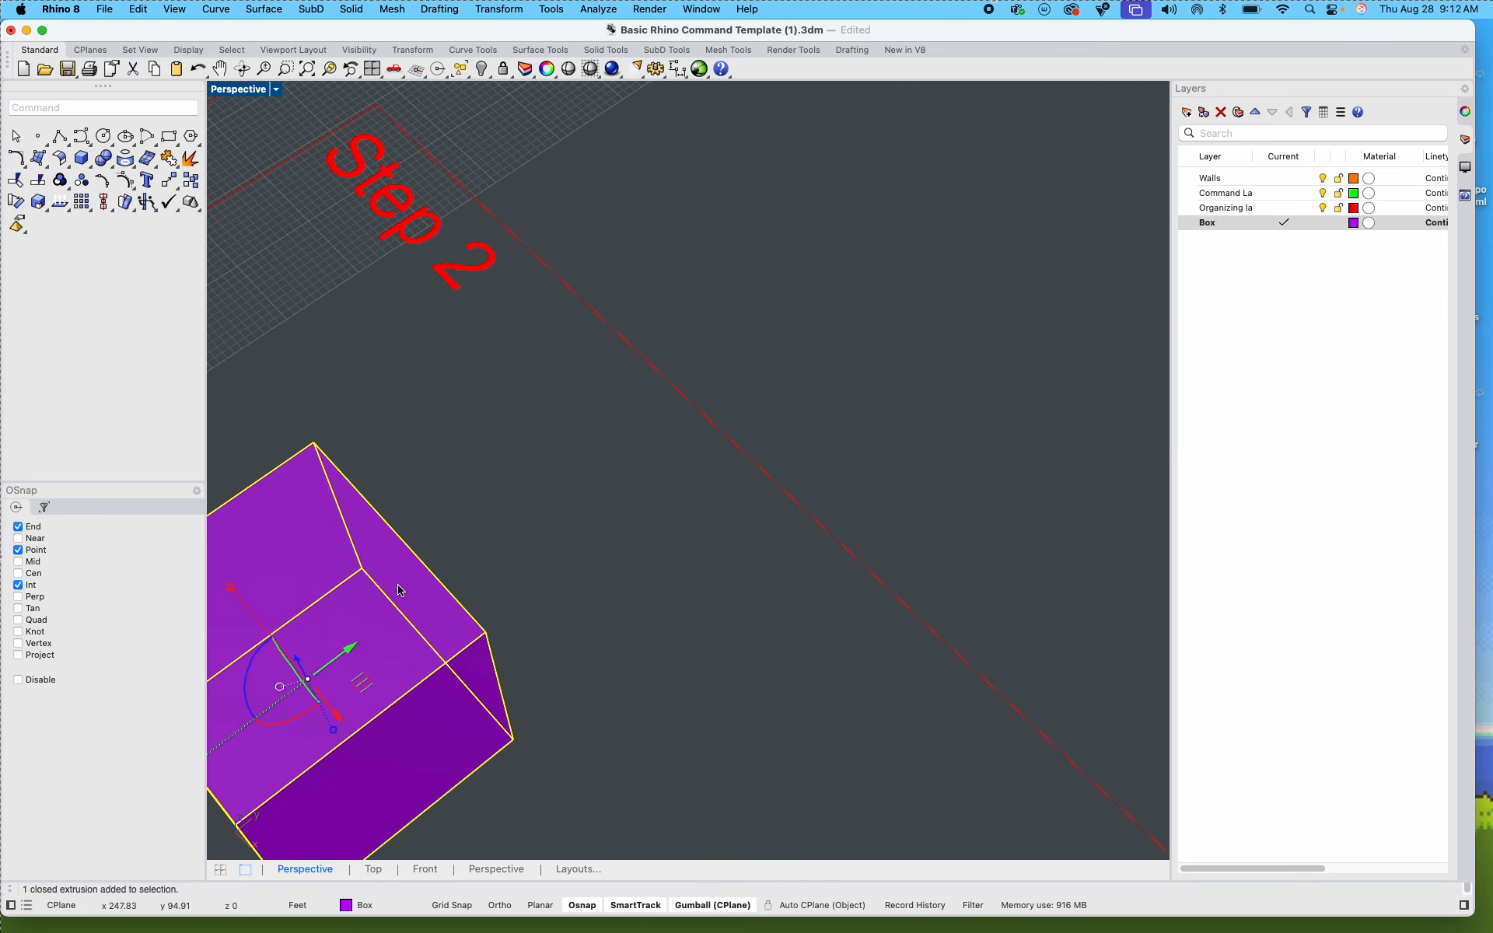
{"action": "left_click", "coordinate": [329, 70]}
{"action": "right_click_drag", "start_coordinate": [814, 428], "coordinate": [830, 481]}
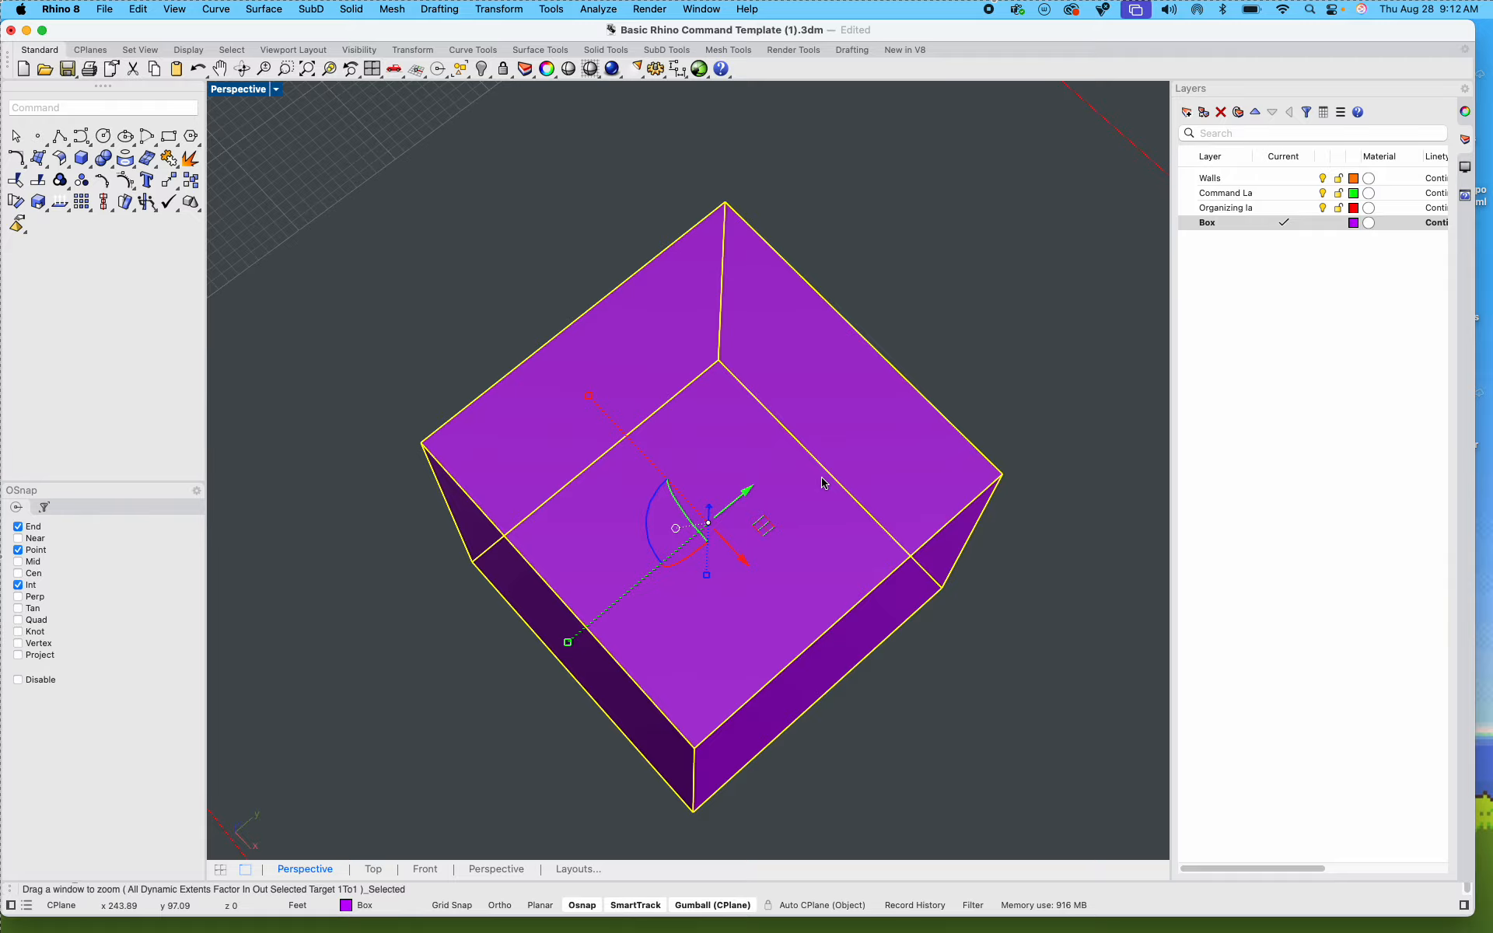
{"action": "right_click_drag", "start_coordinate": [823, 483], "coordinate": [1143, 667]}
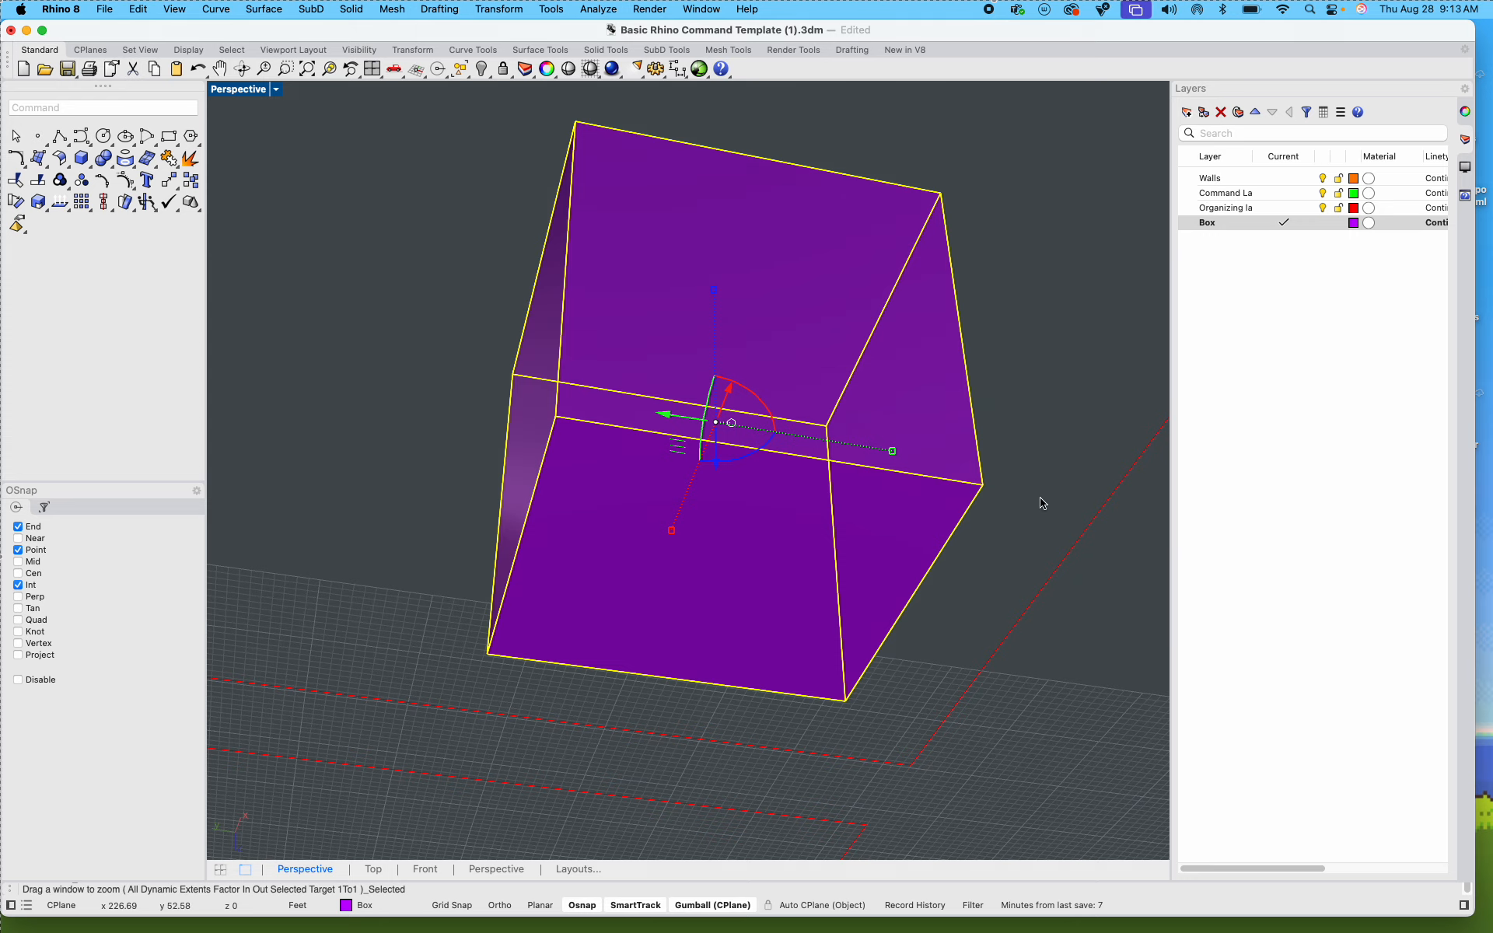
{"action": "right_click_drag", "start_coordinate": [1043, 515], "coordinate": [677, 156], "text": "shift"}
{"action": "scroll", "coordinate": [937, 661], "scroll_direction": "down", "scroll_amount": 10}
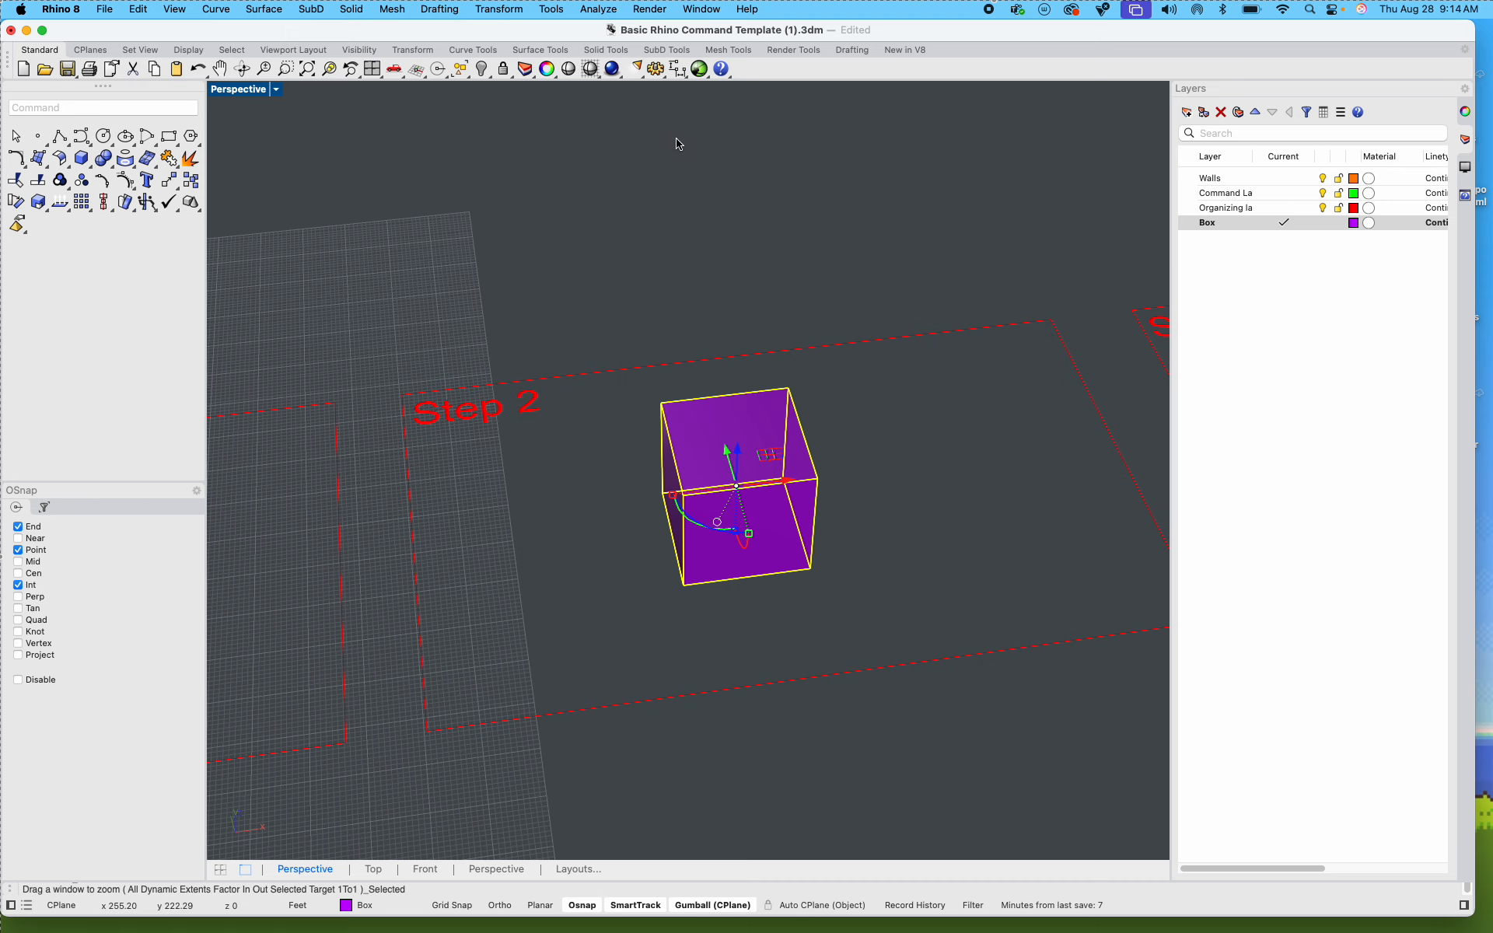
{"action": "left_click", "coordinate": [933, 499]}
{"action": "right_click_drag", "start_coordinate": [933, 504], "coordinate": [846, 448], "text": "shift"}
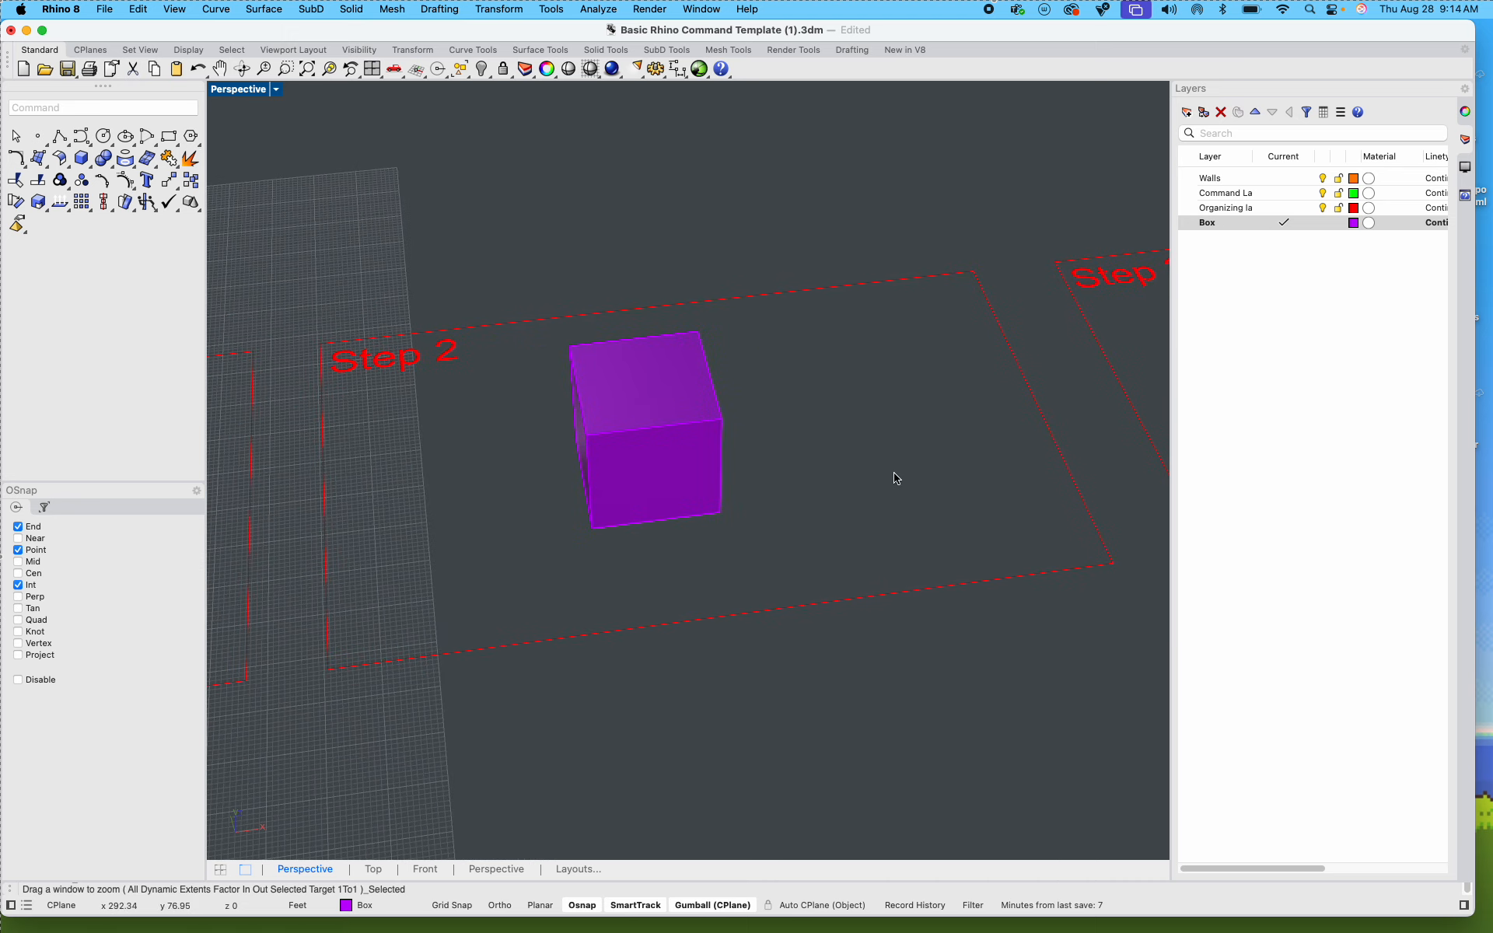
{"action": "right_click_drag", "start_coordinate": [896, 501], "coordinate": [775, 468]}
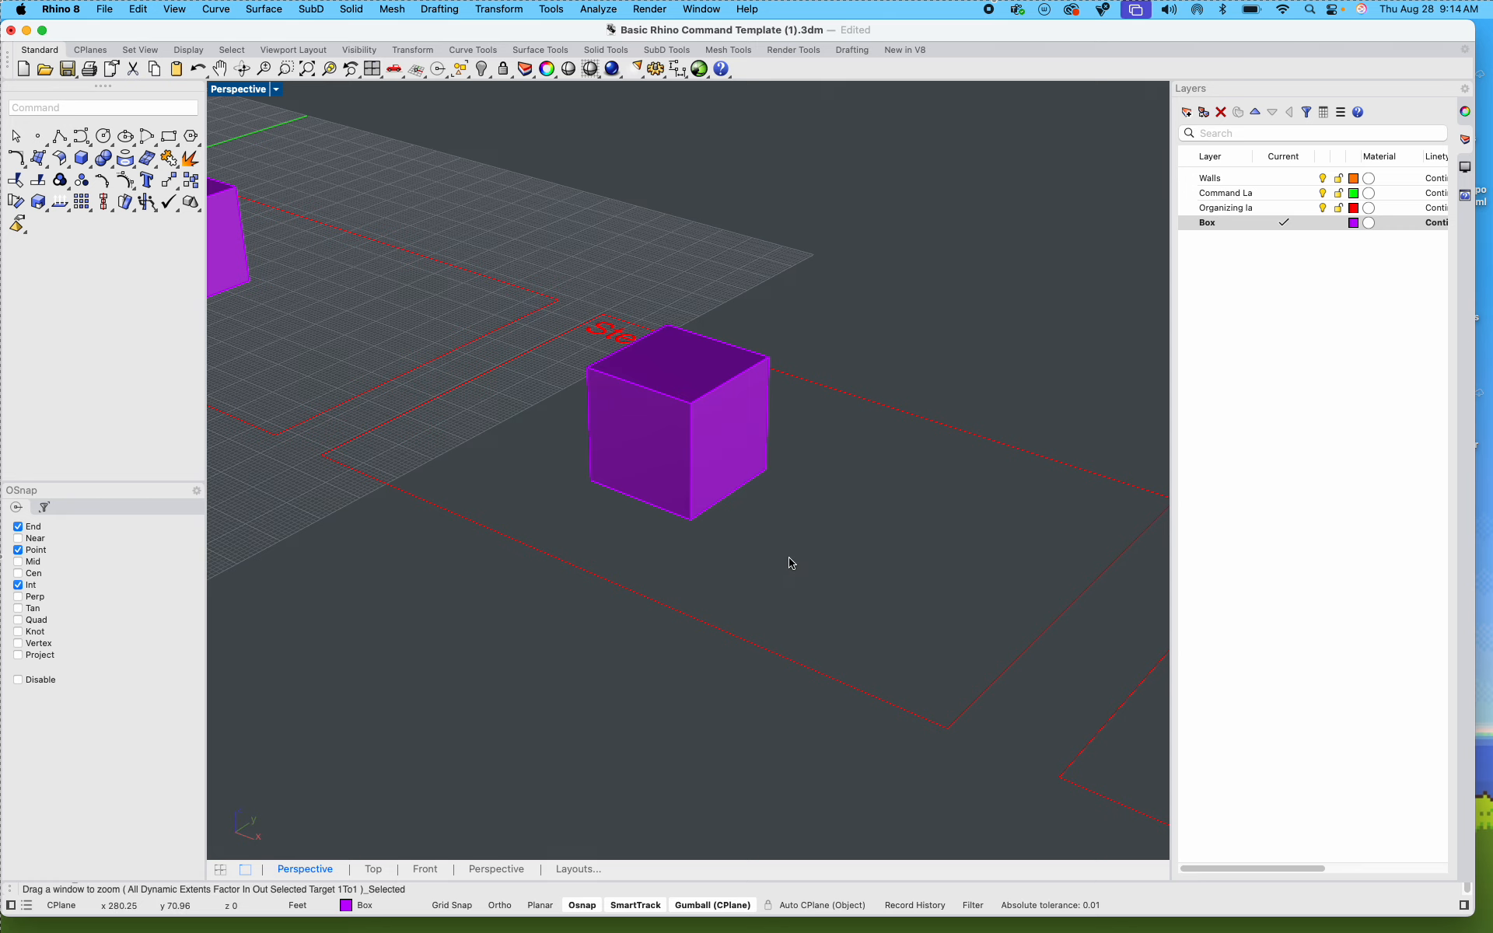
{"action": "scroll", "coordinate": [703, 471], "scroll_direction": "up", "scroll_amount": 5}
{"action": "scroll", "coordinate": [706, 477], "scroll_direction": "down", "scroll_amount": 7}
{"action": "right_click_drag", "start_coordinate": [756, 513], "coordinate": [715, 531], "text": "shift"}
{"action": "type", "text": "line"}
{"action": "key", "text": "Return"}
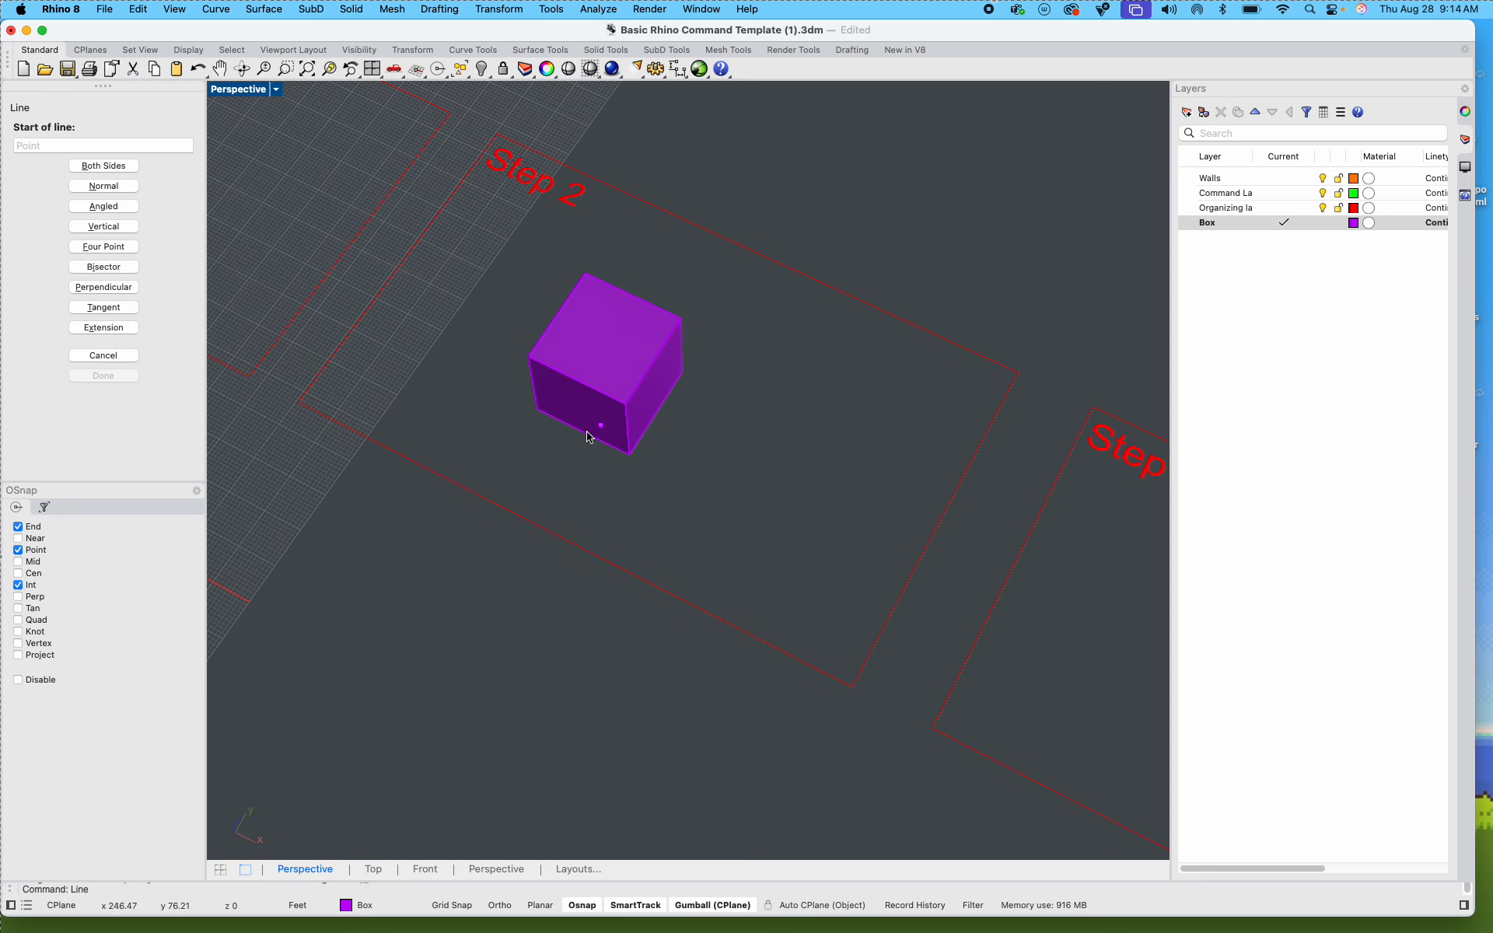
{"action": "right_click_drag", "start_coordinate": [541, 333], "coordinate": [520, 228], "text": "shift"}
{"action": "left_click", "coordinate": [225, 98]}
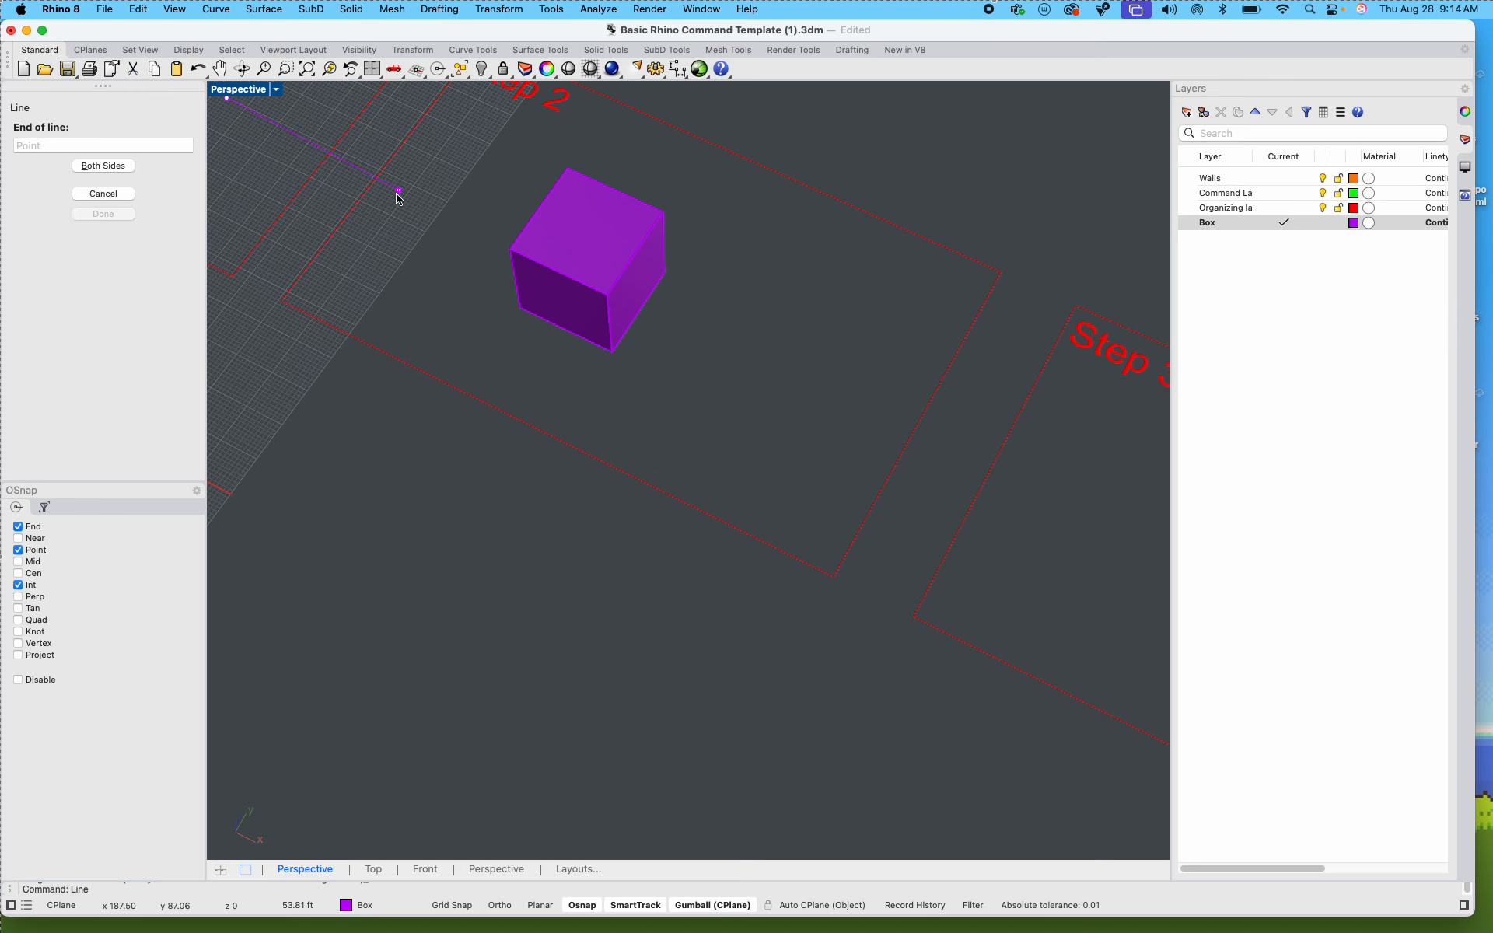
{"action": "key", "text": "Escape"}
Step: Restore the four-viewport layout and set the second Perspective viewport to the Right view
{"action": "double_click", "coordinate": [230, 91]}
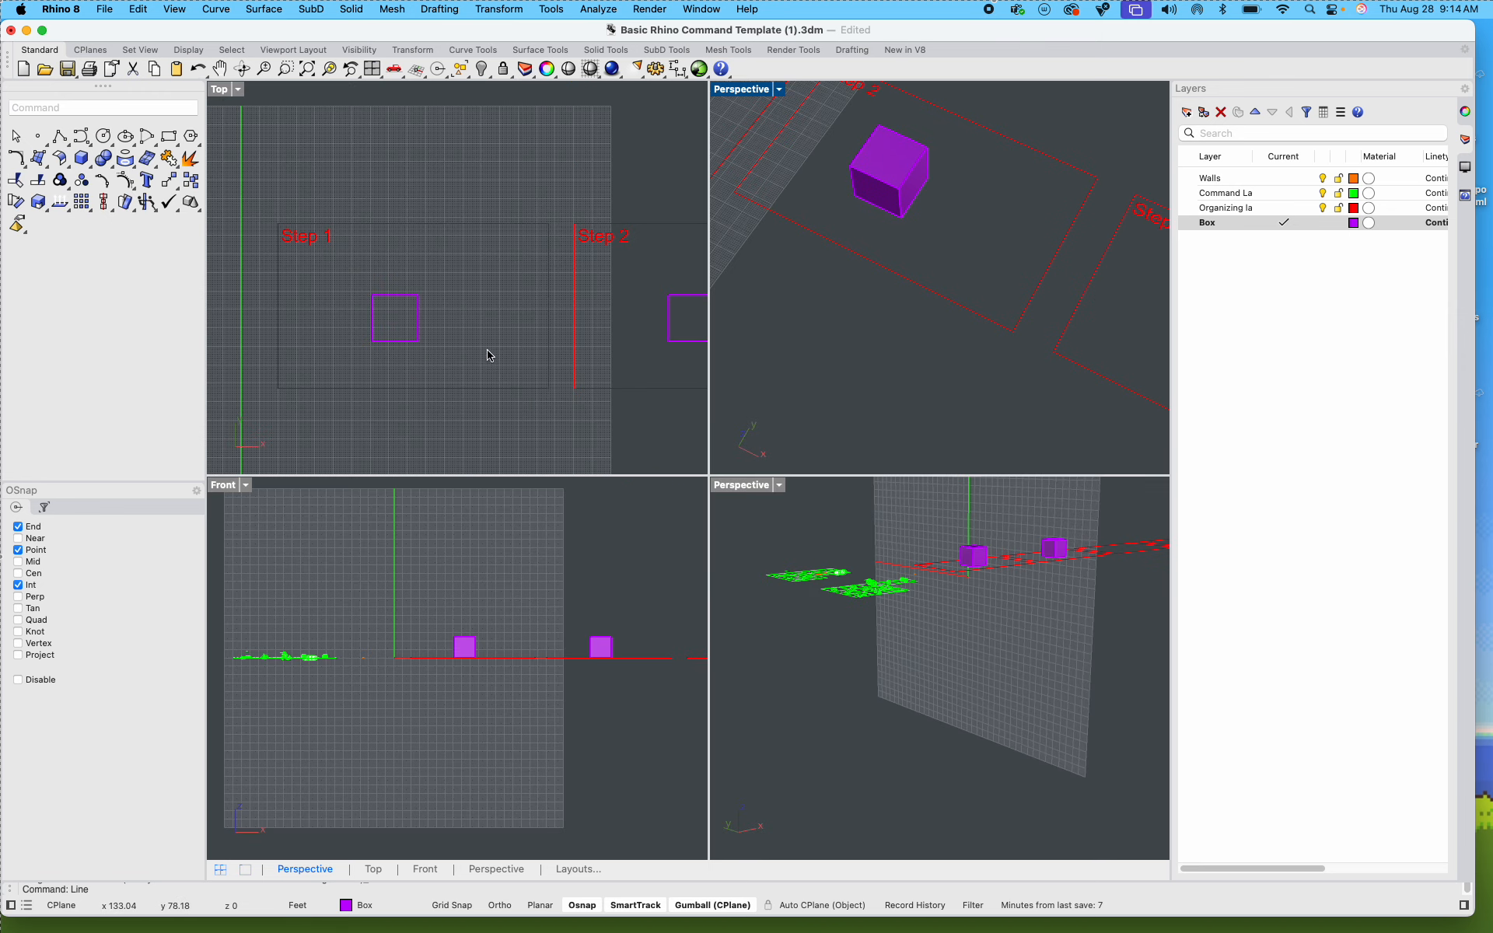
{"action": "scroll", "coordinate": [610, 657], "scroll_direction": "up", "scroll_amount": 6}
{"action": "right_click_drag", "start_coordinate": [869, 636], "coordinate": [875, 714]}
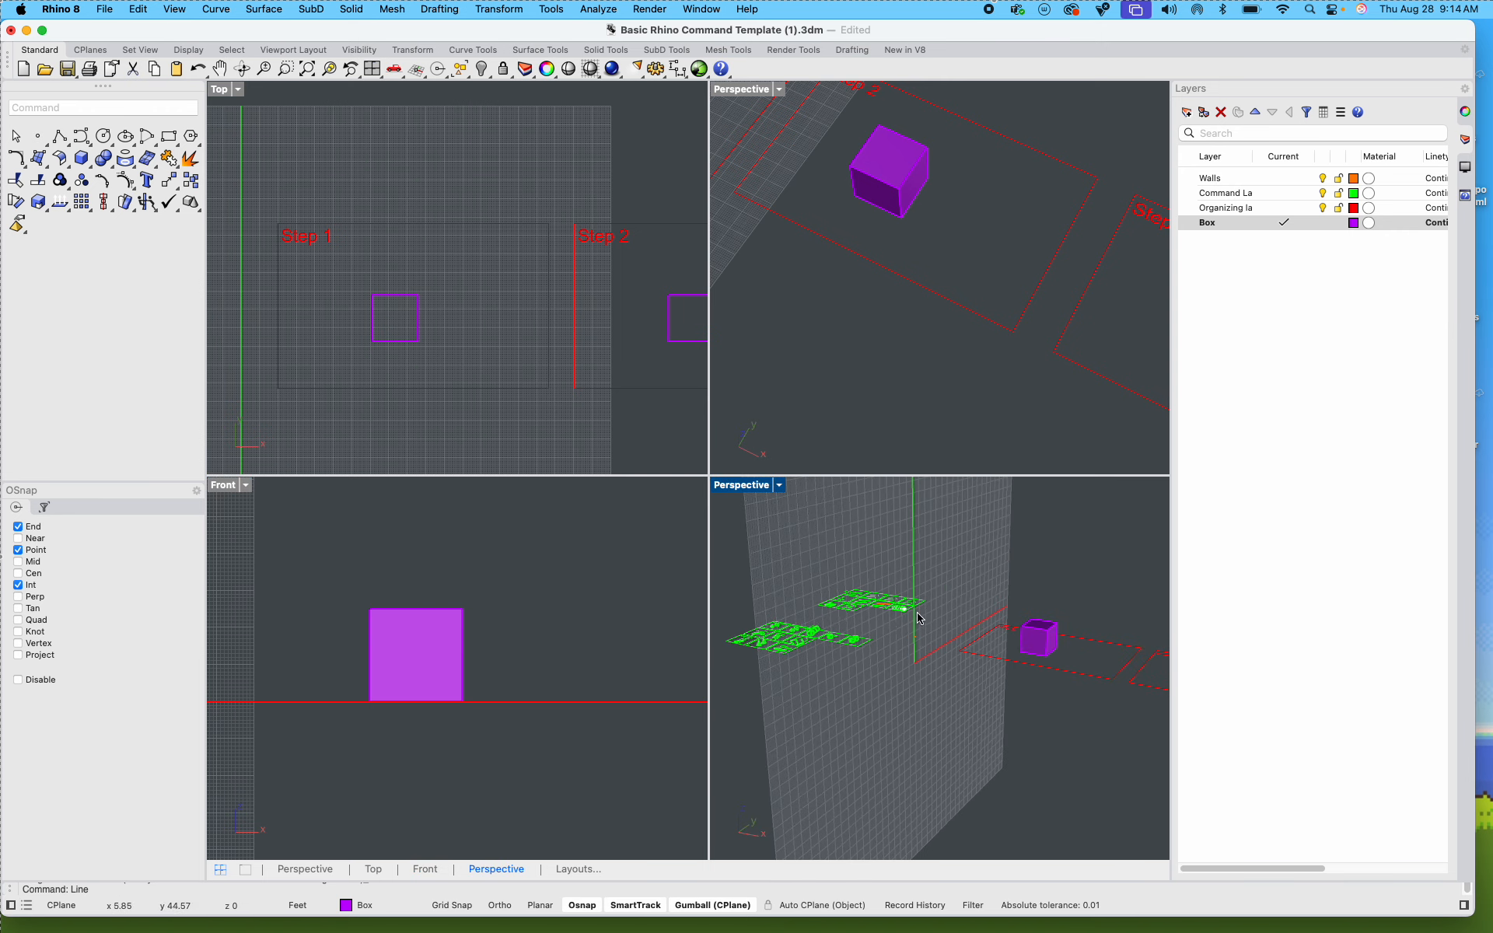
{"action": "type", "text": "CPlane"}
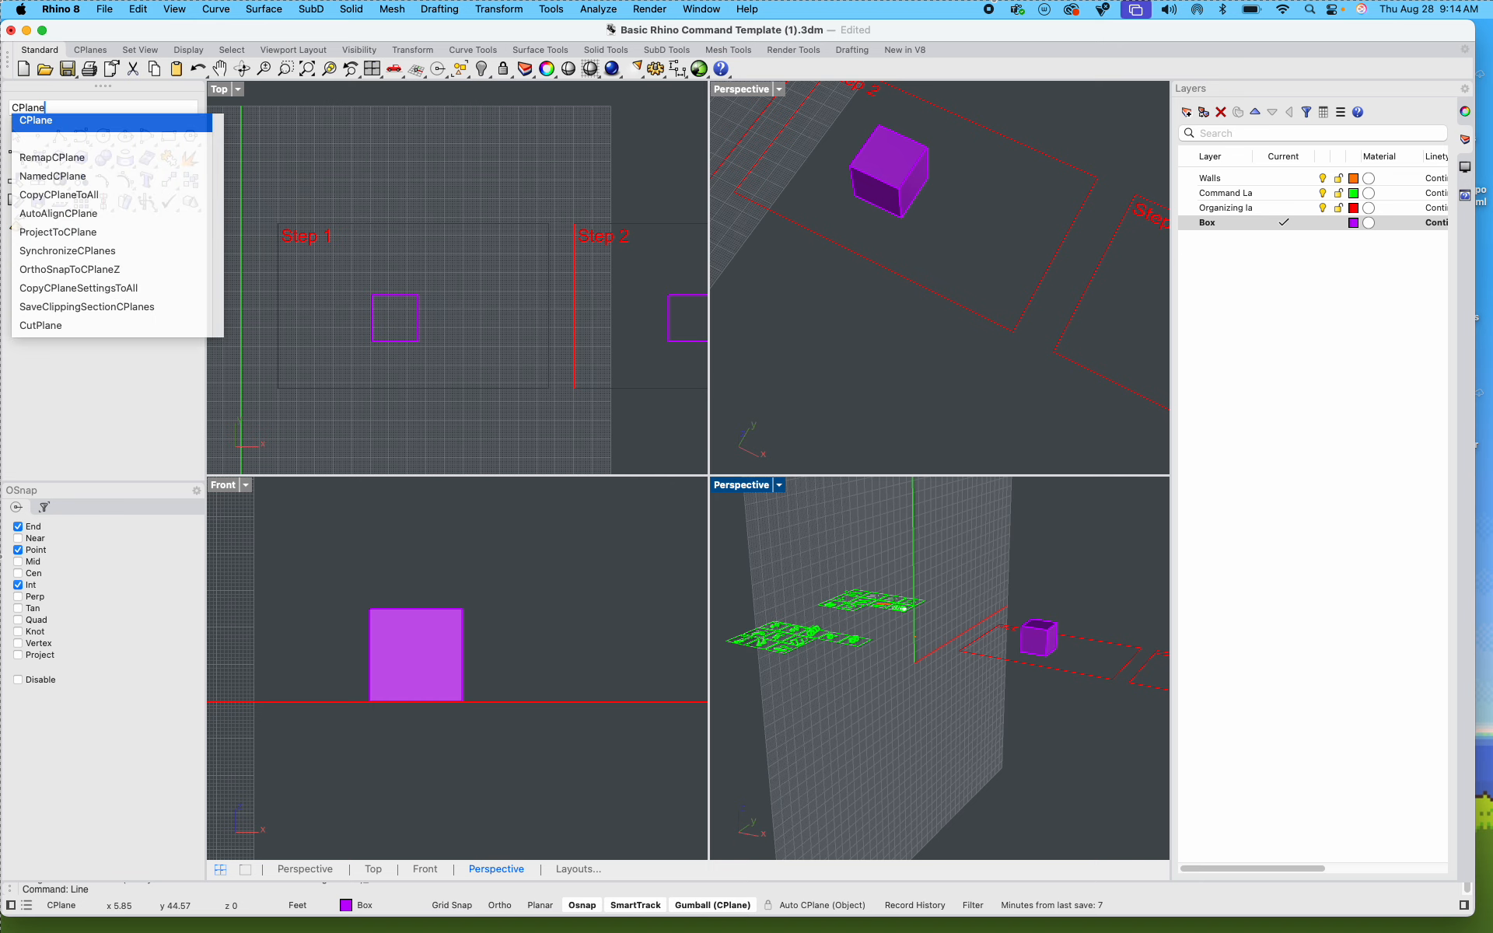
{"action": "key", "text": "Return"}
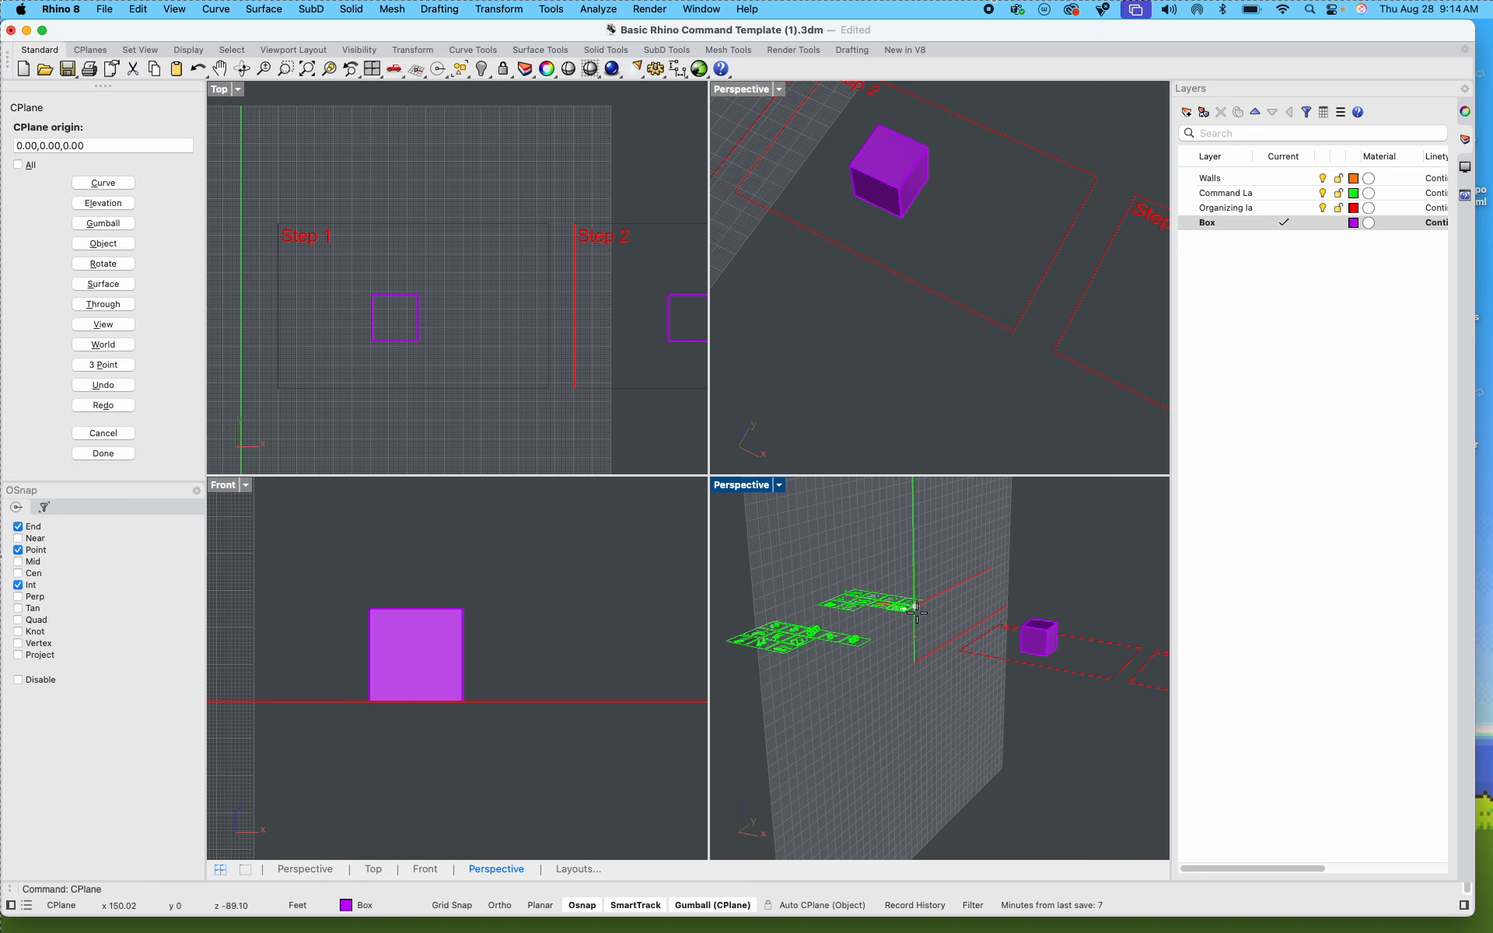
{"action": "left_click", "coordinate": [778, 486]}
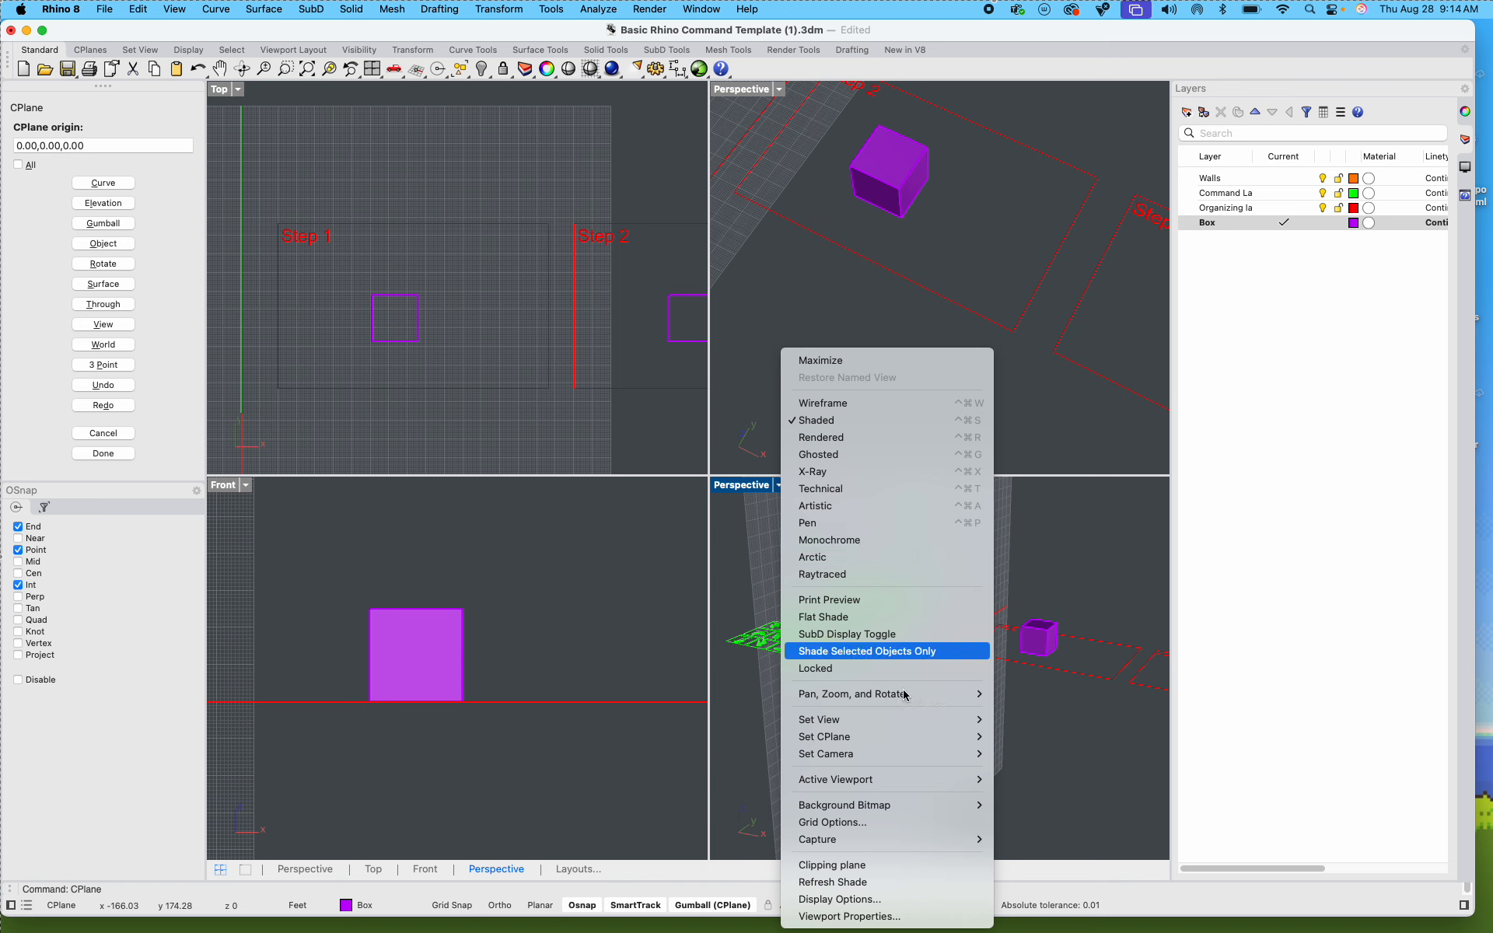
{"action": "mouse_move", "coordinate": [902, 722]}
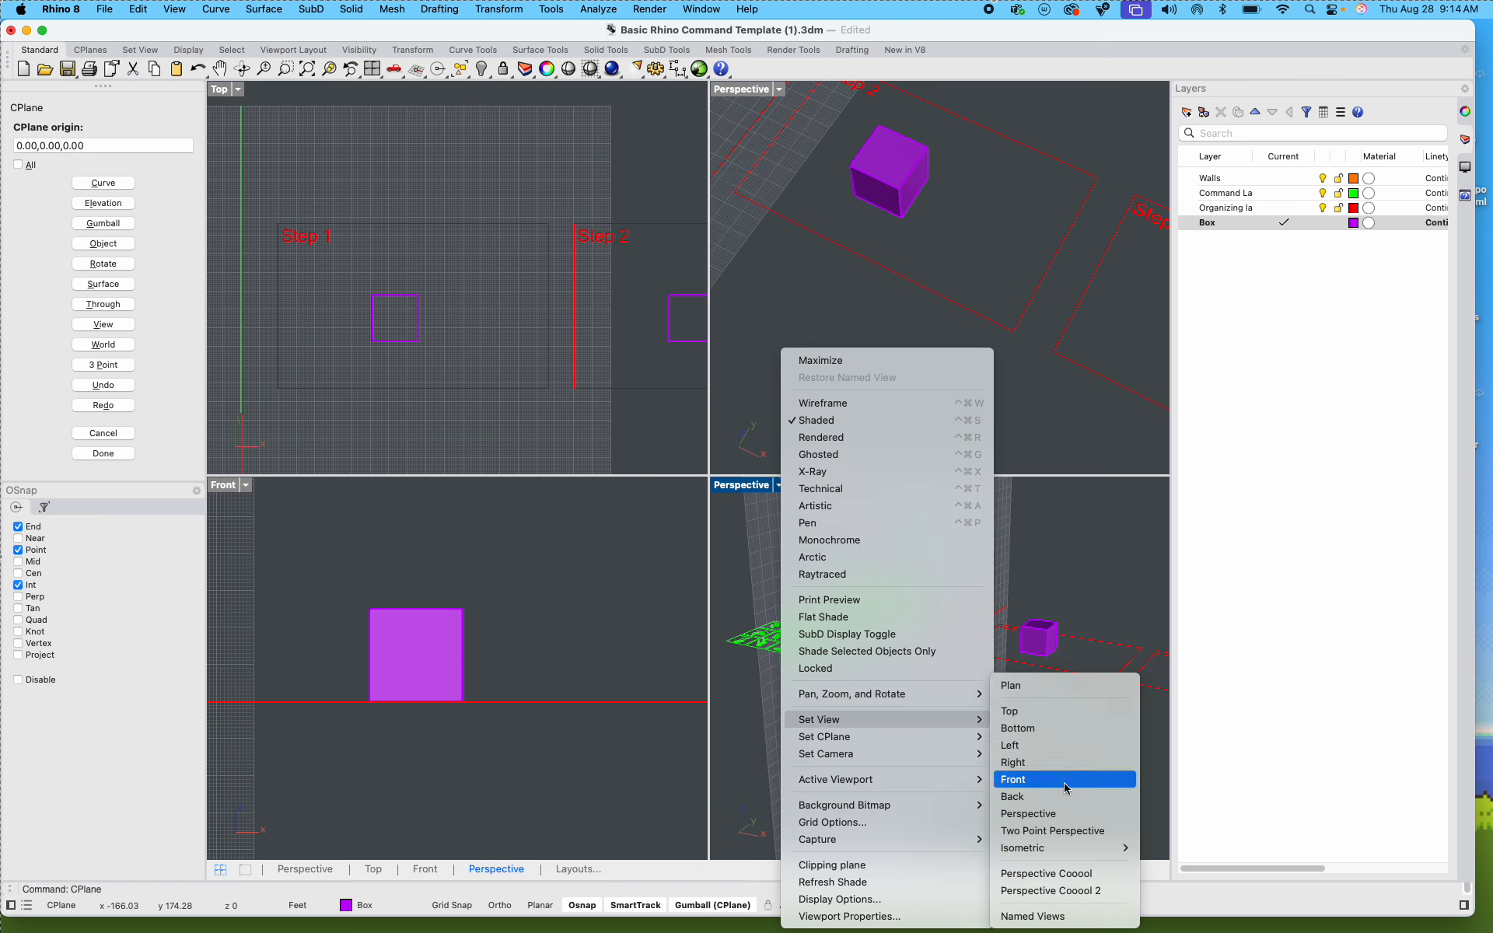
{"action": "left_click", "coordinate": [1046, 764]}
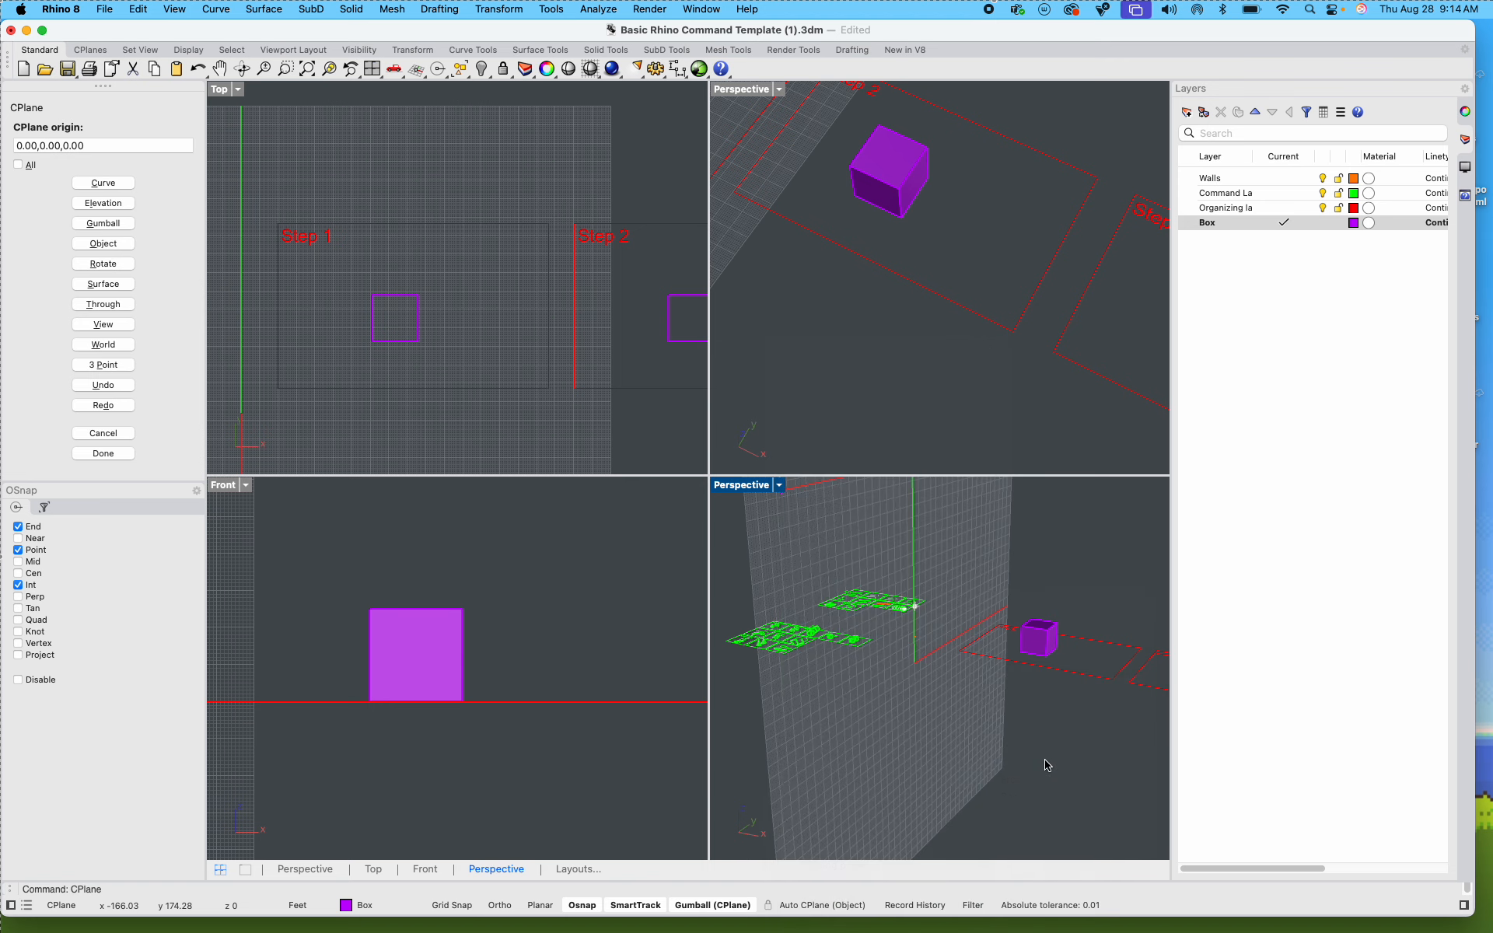
{"action": "scroll", "coordinate": [1111, 669], "scroll_direction": "up", "scroll_amount": 6}
{"action": "right_click_drag", "start_coordinate": [1000, 637], "coordinate": [771, 646]}
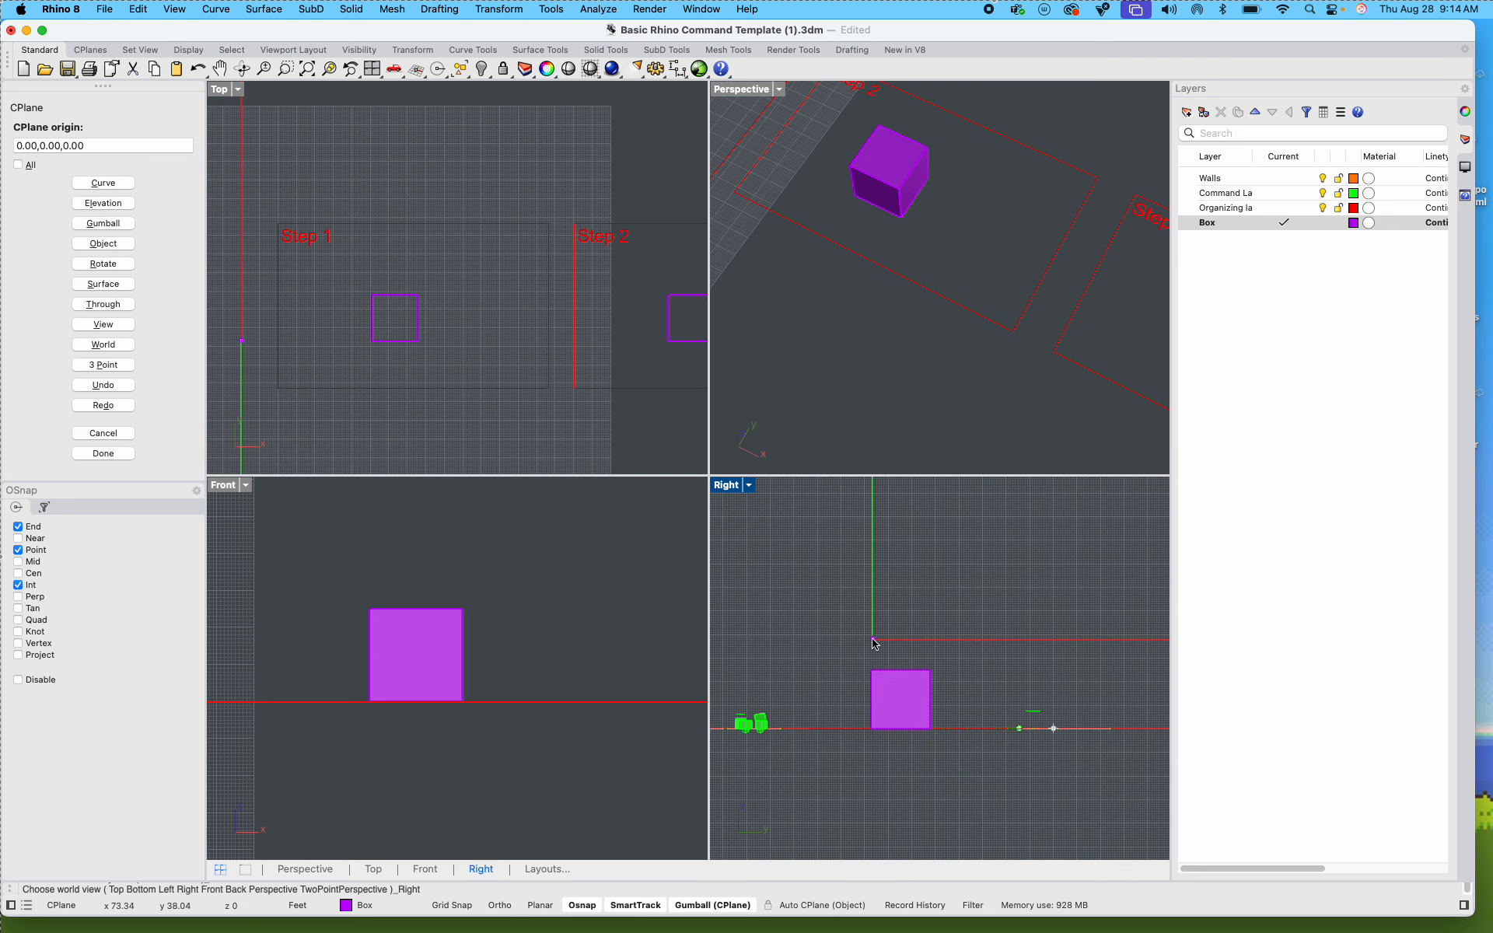
{"action": "key", "text": "Escape"}
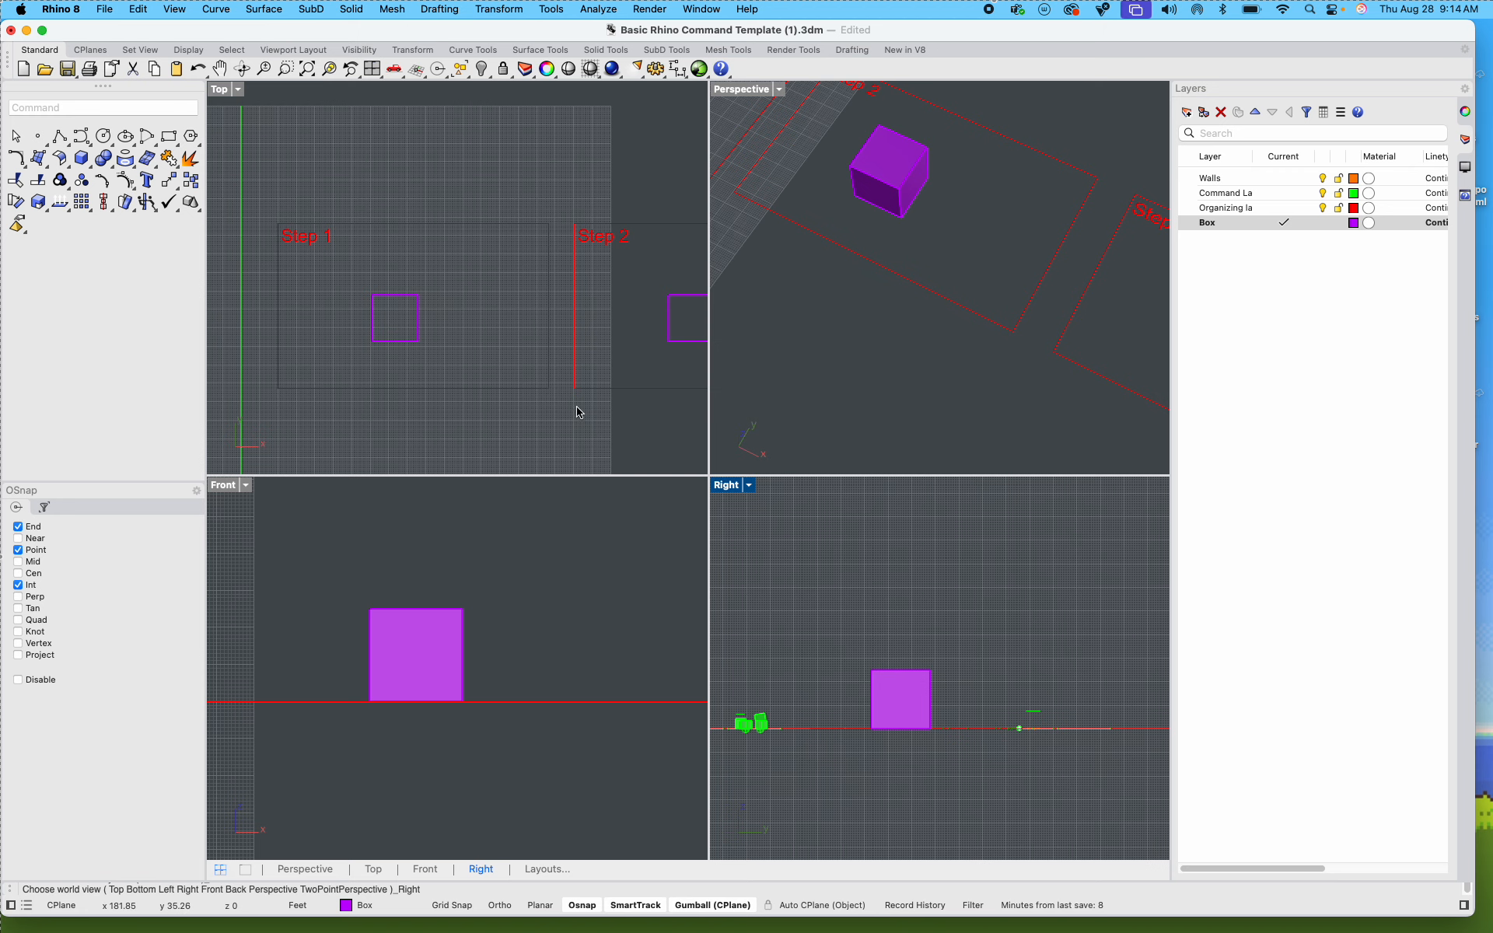
Step: In the Top view, move all four step frames together with their boxes in the positive X direction, away from the command tiles
{"action": "scroll", "coordinate": [577, 404], "scroll_direction": "down", "scroll_amount": 6}
{"action": "scroll", "coordinate": [600, 334], "scroll_direction": "up", "scroll_amount": 10}
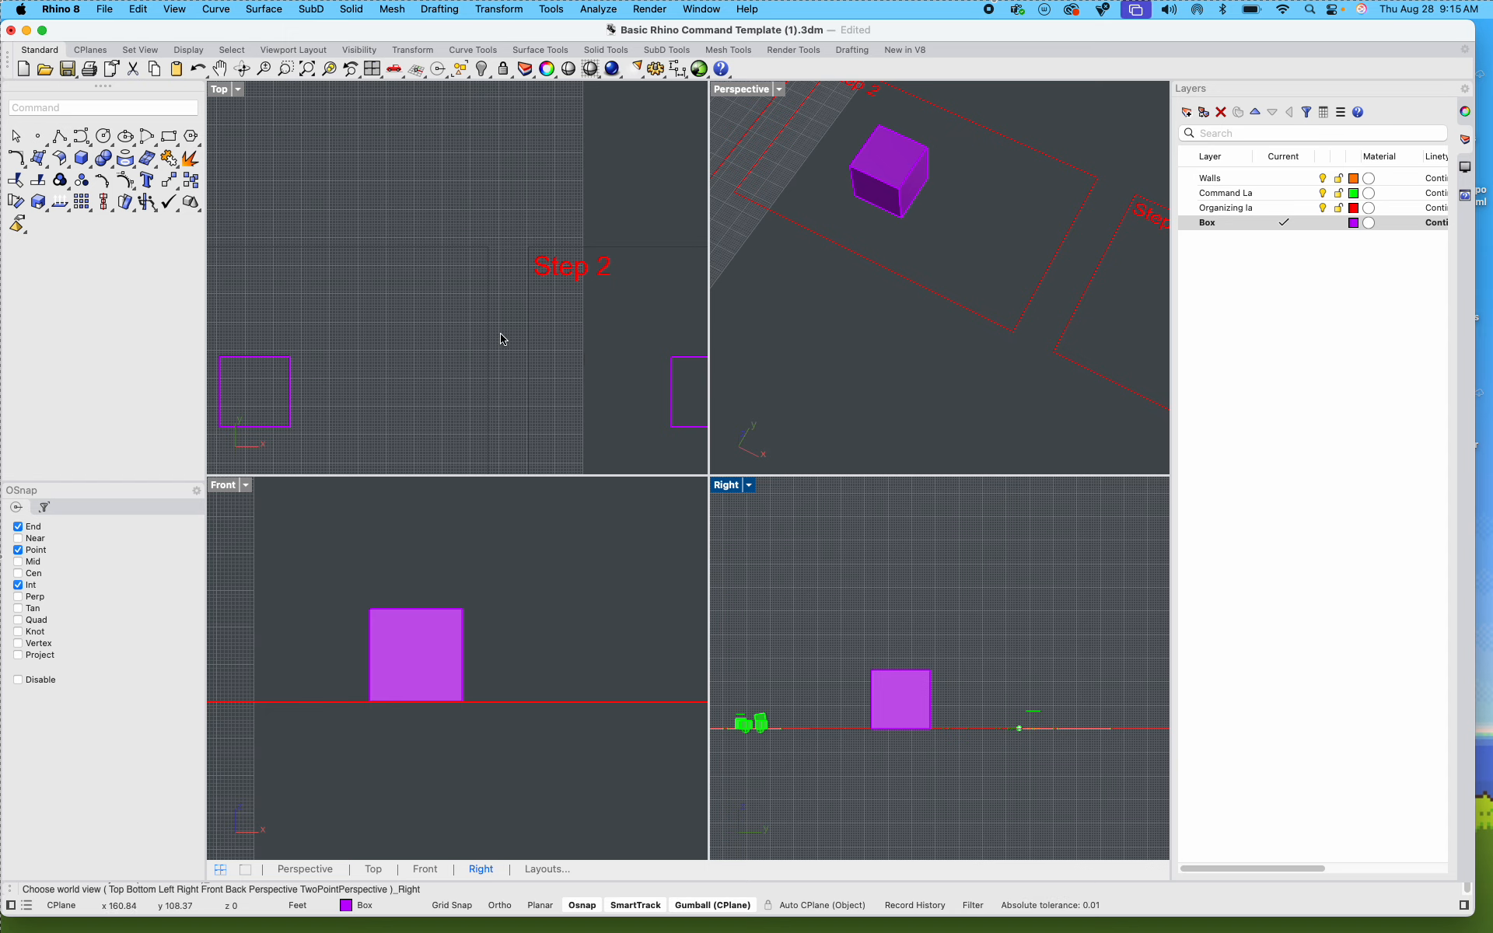
{"action": "scroll", "coordinate": [493, 326], "scroll_direction": "down", "scroll_amount": 8}
{"action": "left_click_drag", "start_coordinate": [374, 276], "coordinate": [550, 376]}
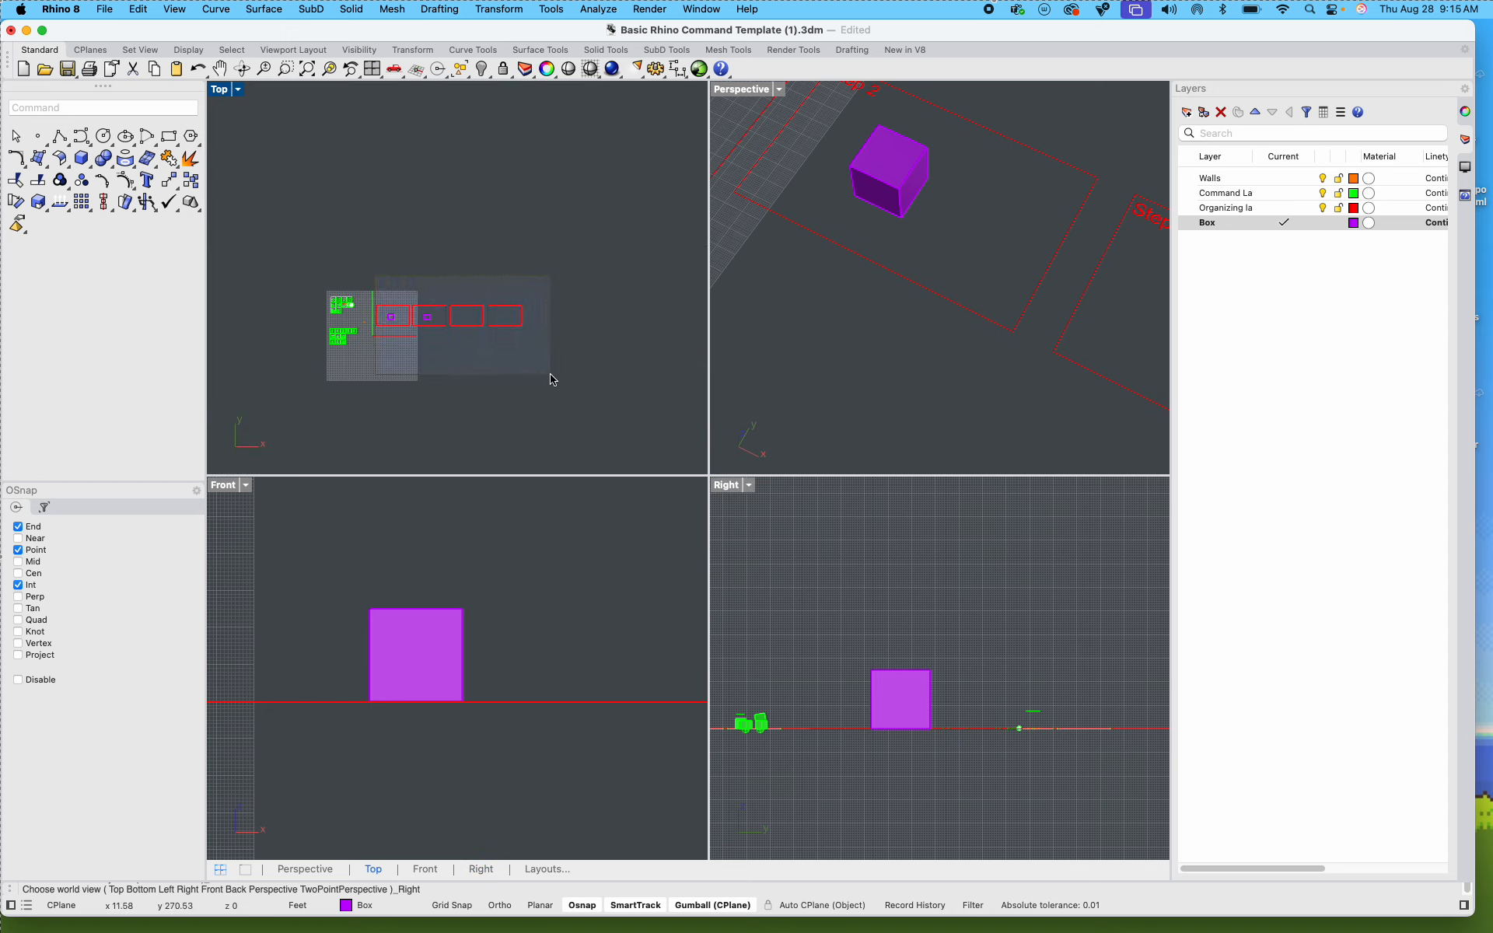
{"action": "left_click_drag", "start_coordinate": [501, 315], "coordinate": [551, 323]}
{"action": "scroll", "coordinate": [487, 300], "scroll_direction": "up", "scroll_amount": 5}
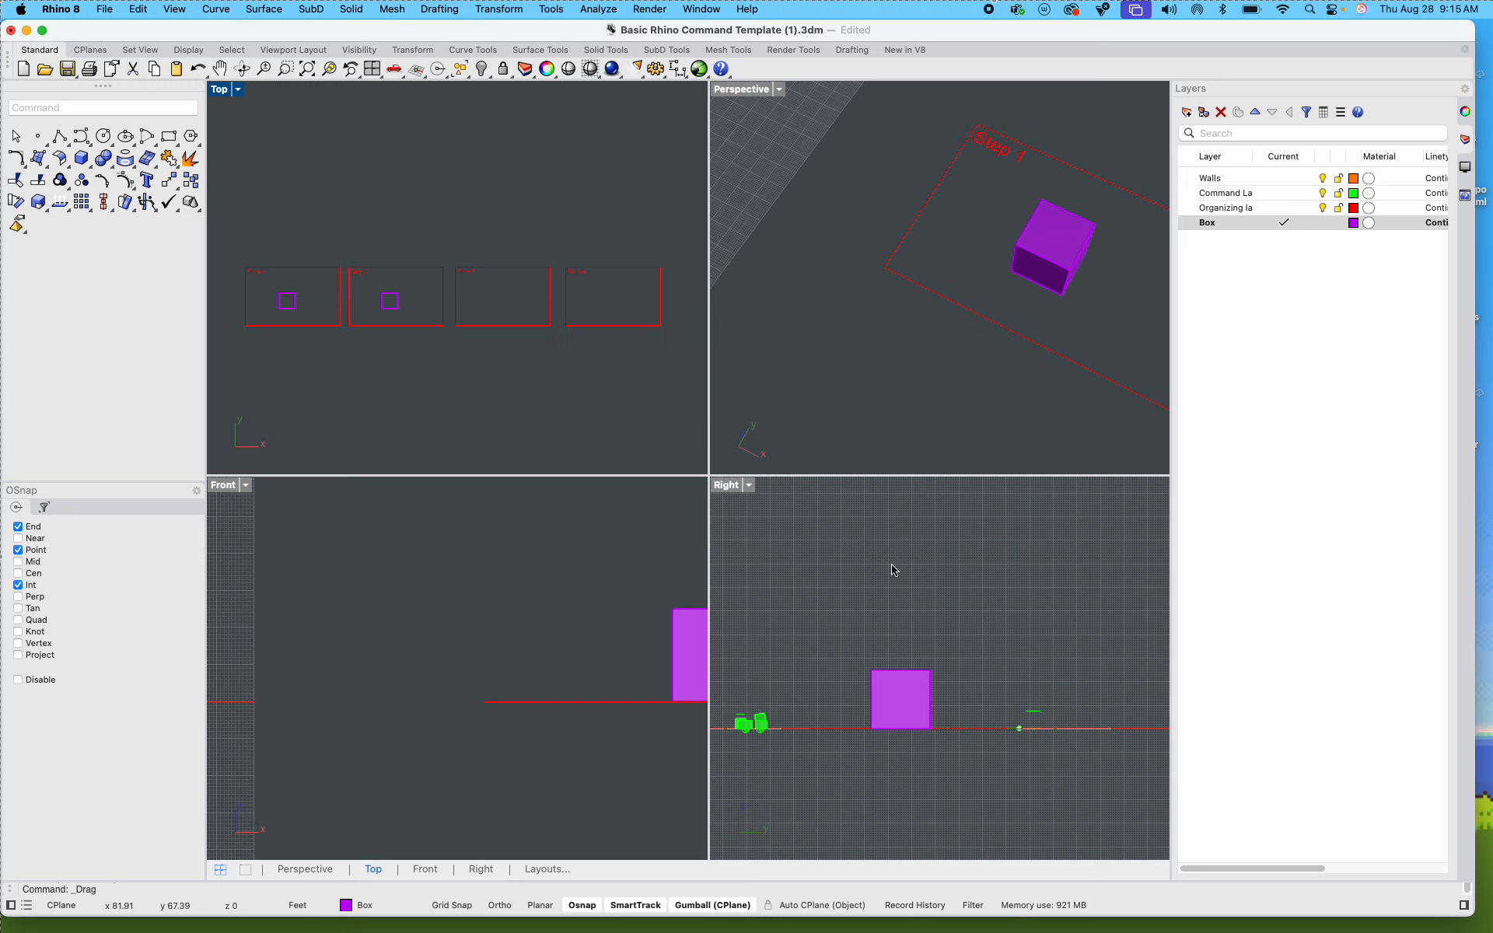
Step: In the Top view, draw a vertical Ortho line through the left part of the Step 2 box, extending past both edges
{"action": "scroll", "coordinate": [403, 293], "scroll_direction": "up", "scroll_amount": 8}
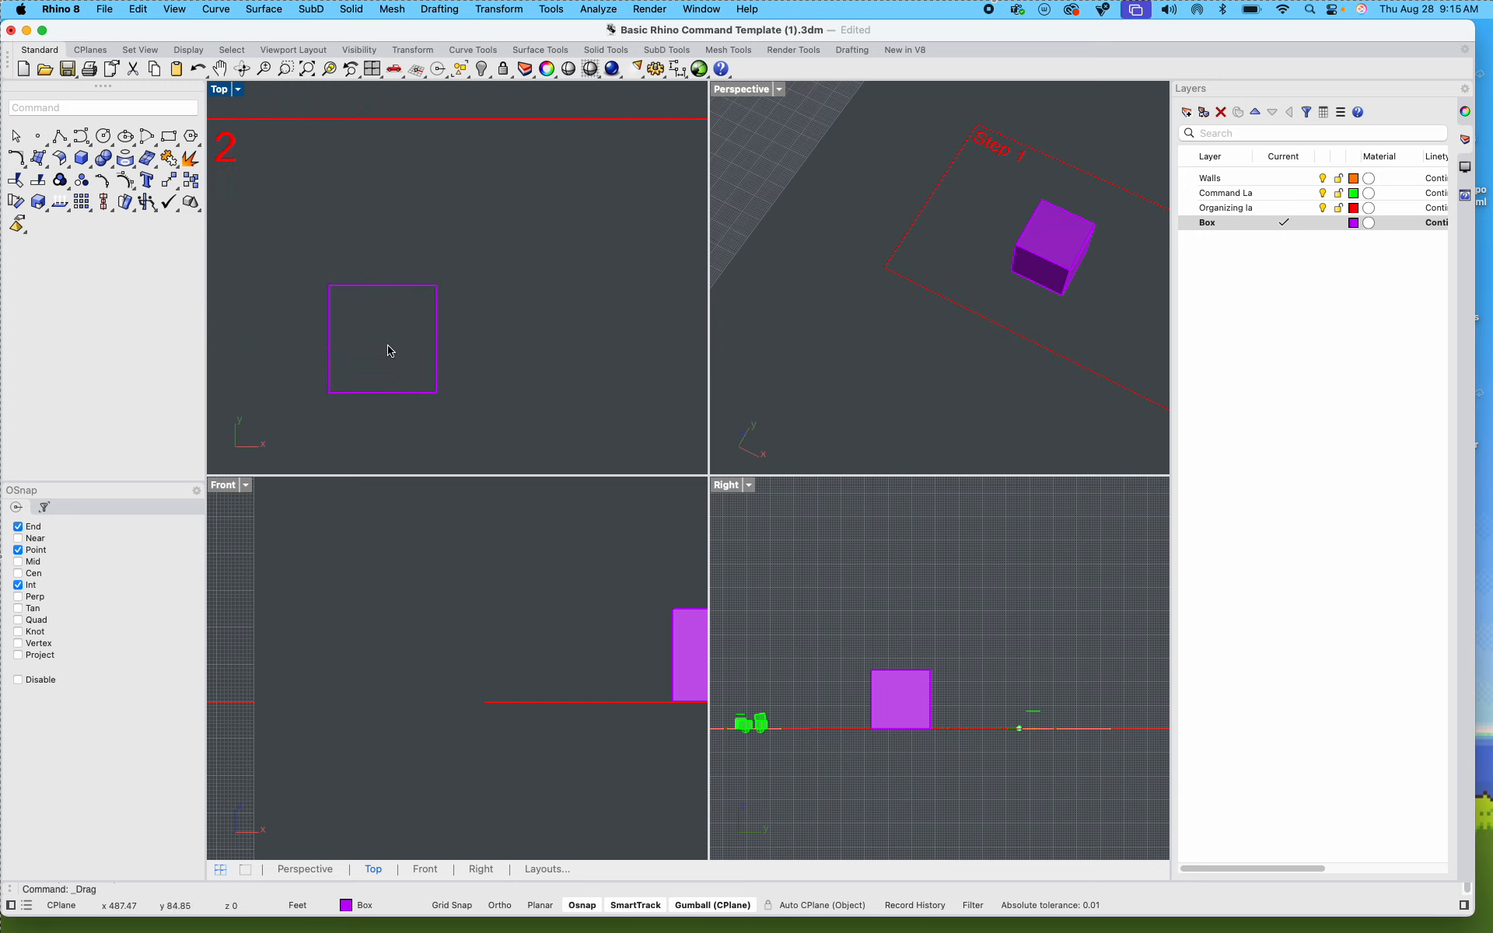
{"action": "type", "text": "line"}
{"action": "key", "text": "Return"}
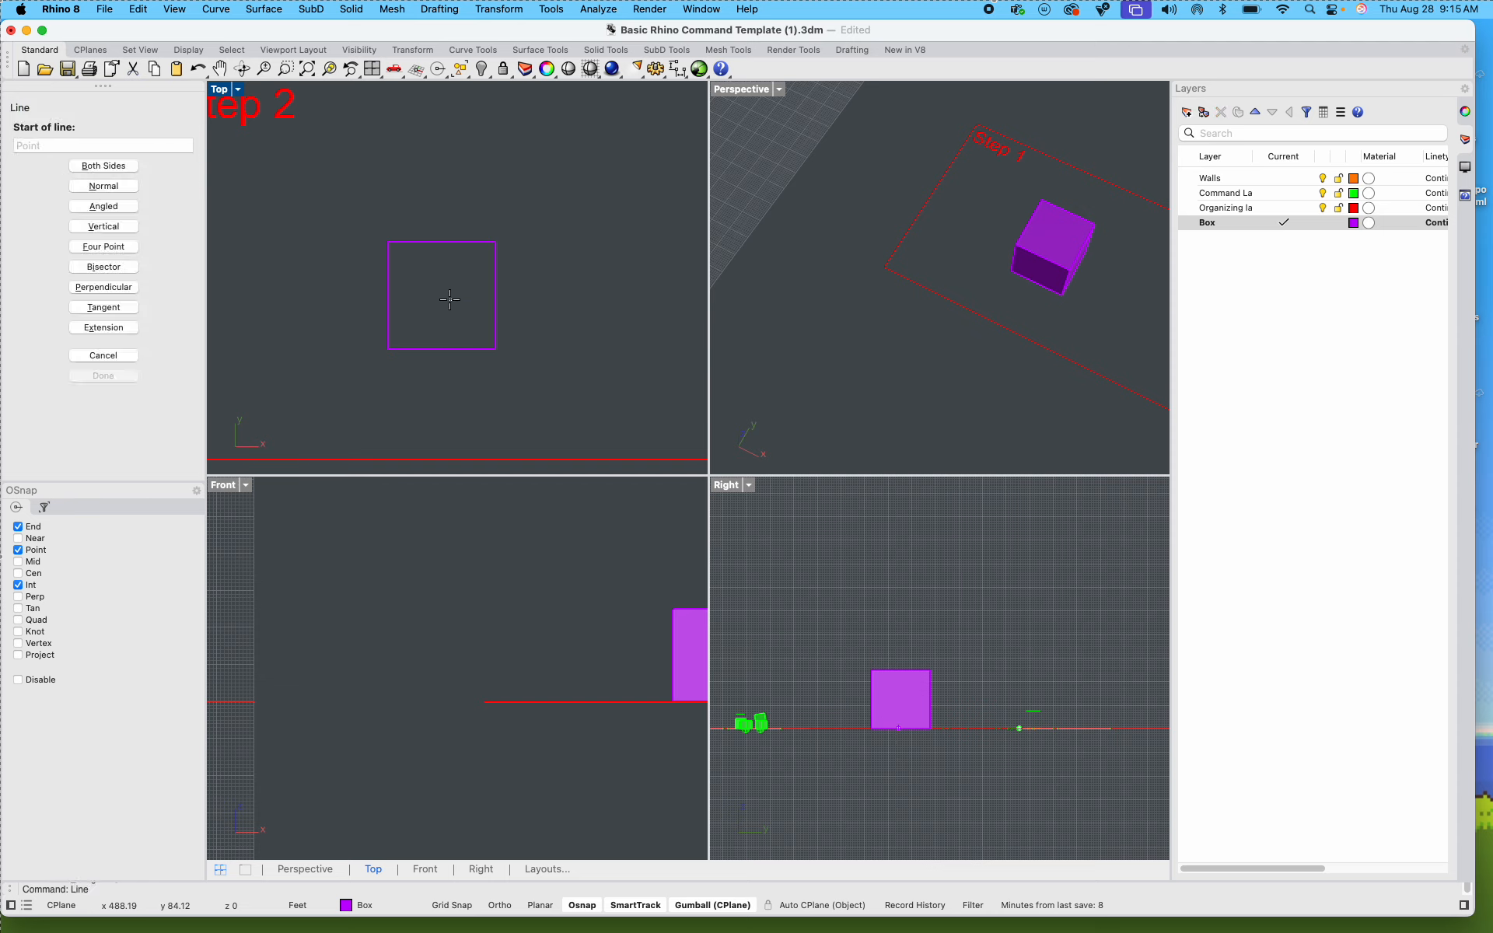
{"action": "left_click", "coordinate": [406, 172]}
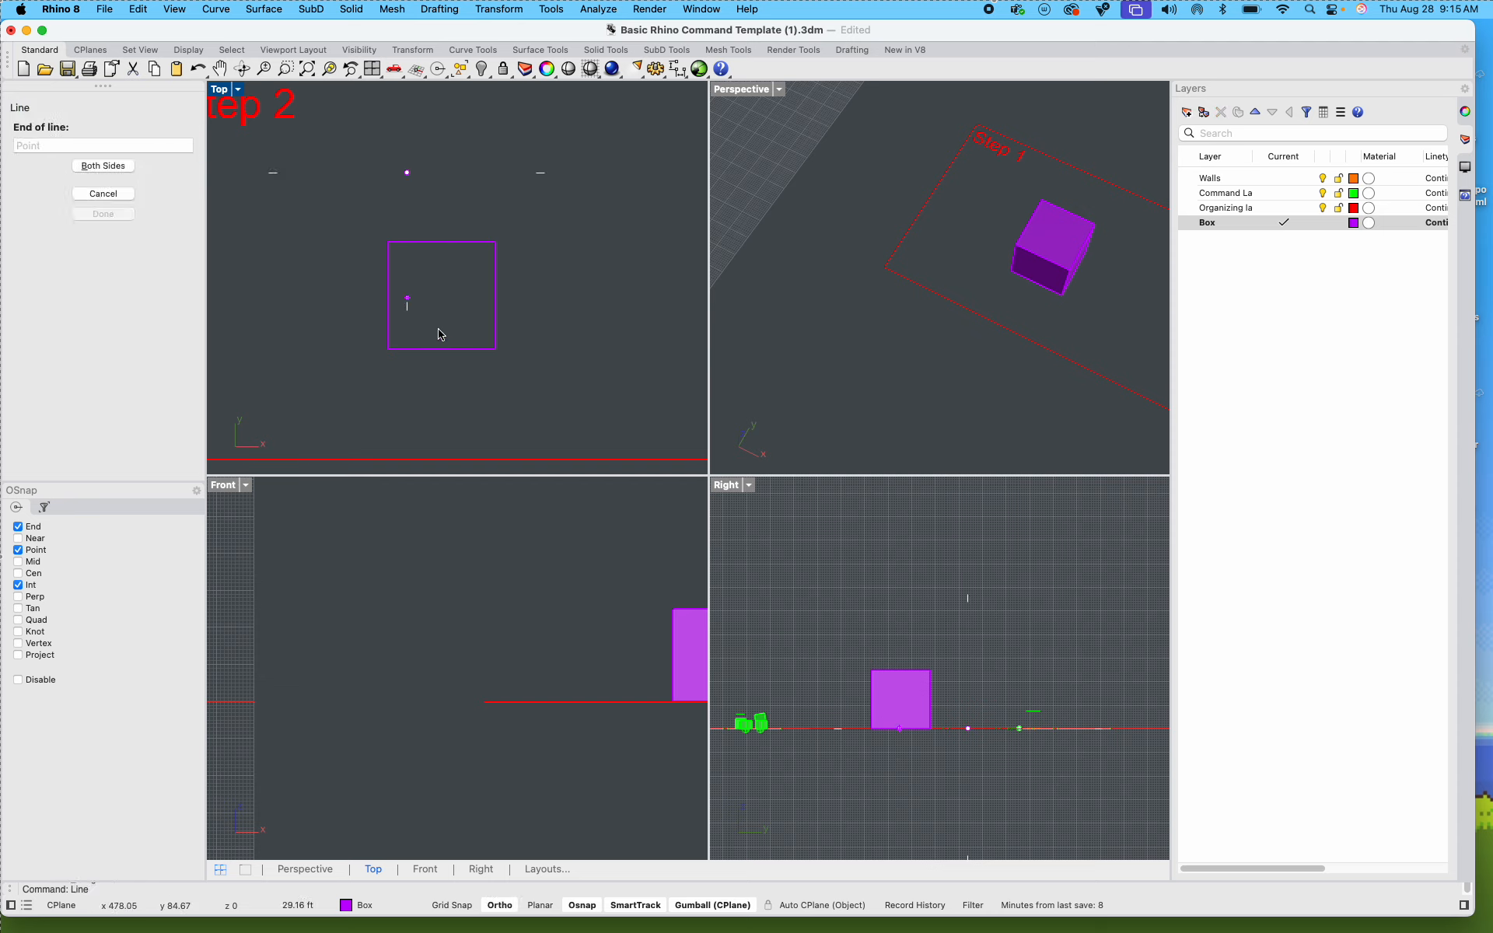
{"action": "left_click", "coordinate": [432, 406]}
Step: Copy the vertical line a short distance to the right so that two parallel lines cross the Step 2 box
{"action": "left_click", "coordinate": [406, 225]}
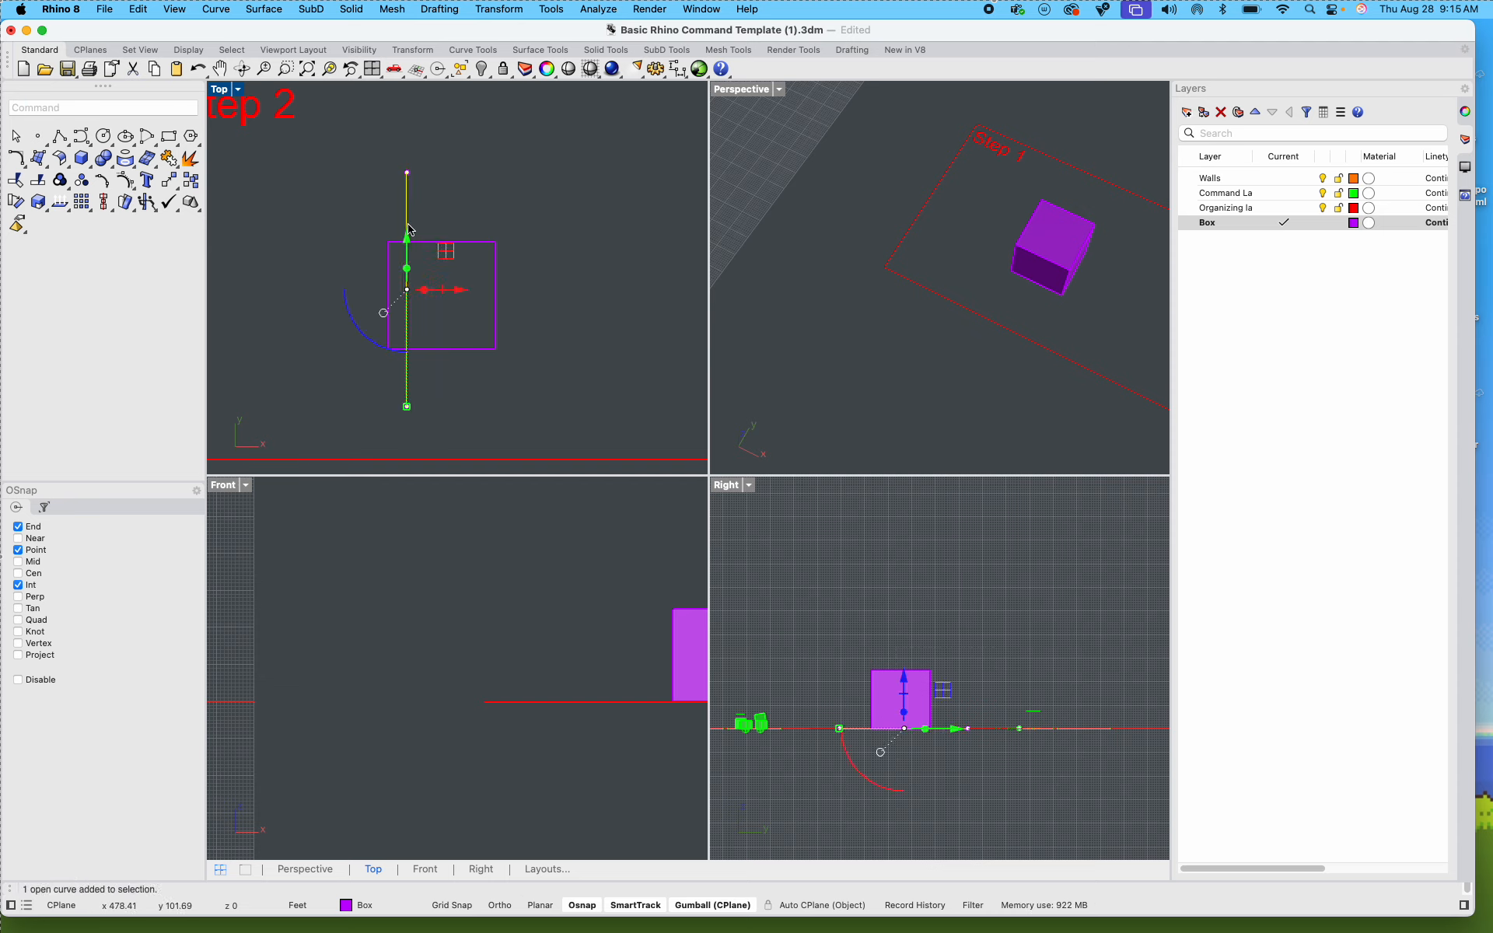
{"action": "type", "text": "copy"}
{"action": "key", "text": "Return"}
{"action": "left_click", "coordinate": [448, 211]}
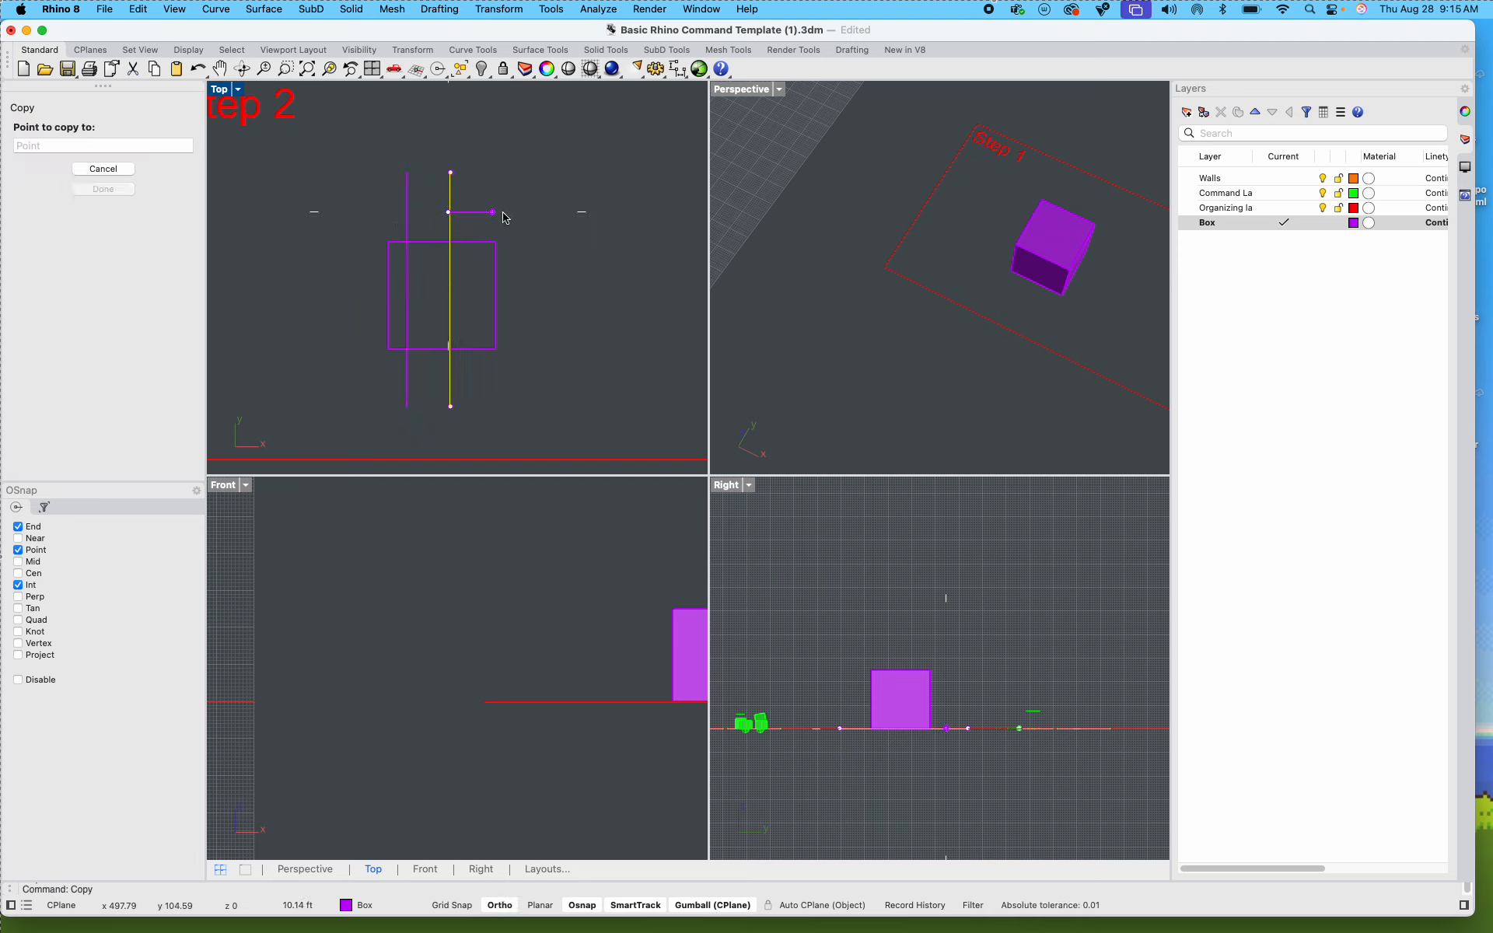
{"action": "scroll", "coordinate": [488, 211], "scroll_direction": "up", "scroll_amount": 3}
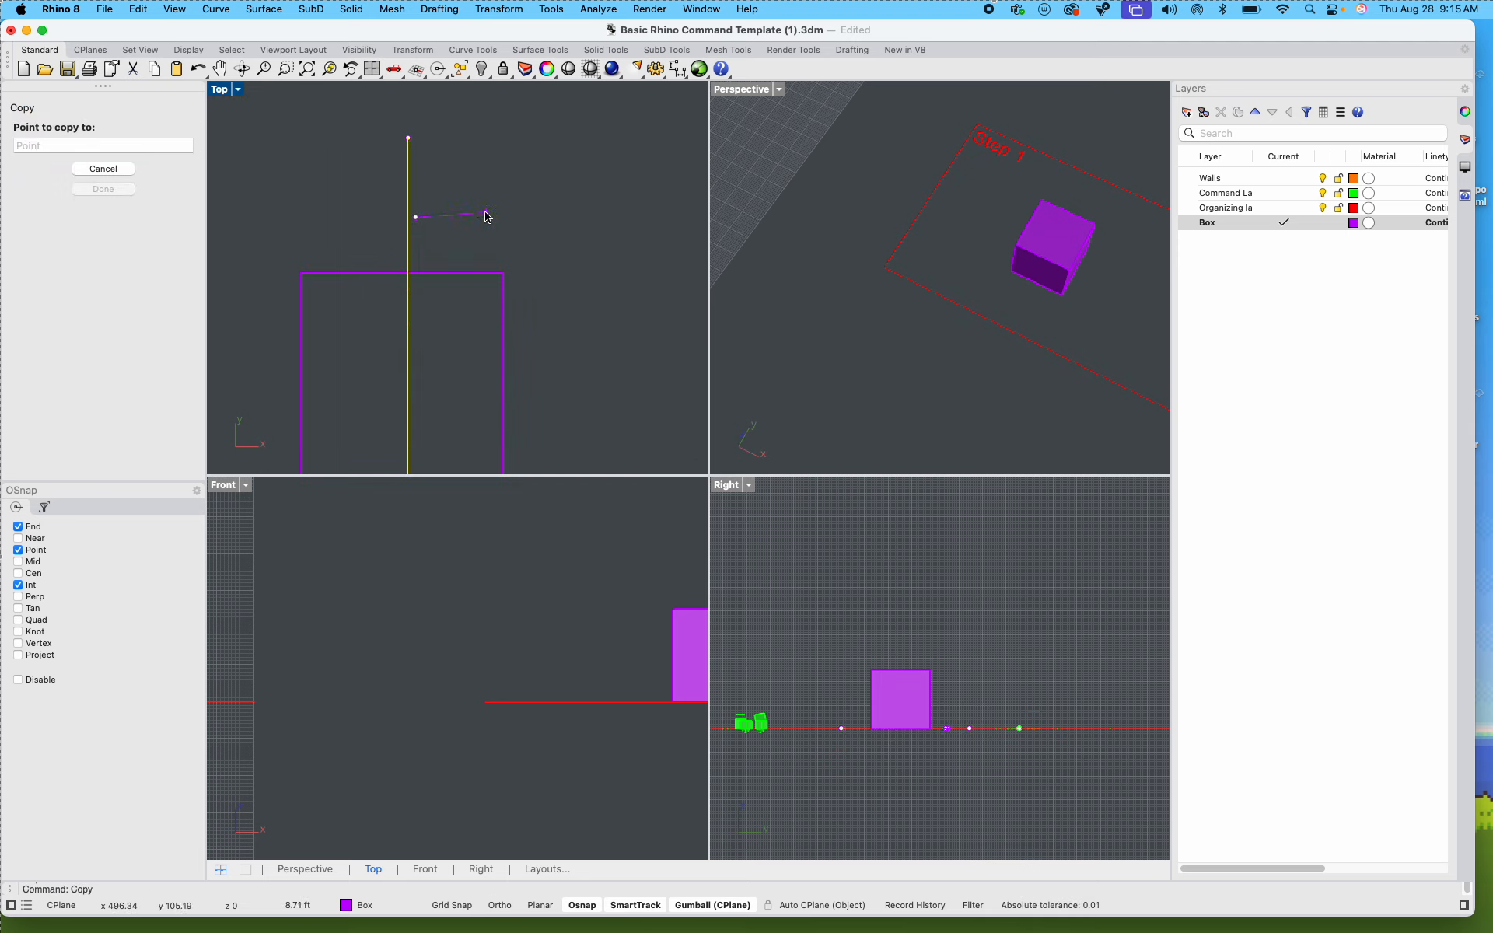
{"action": "left_click", "coordinate": [475, 222]}
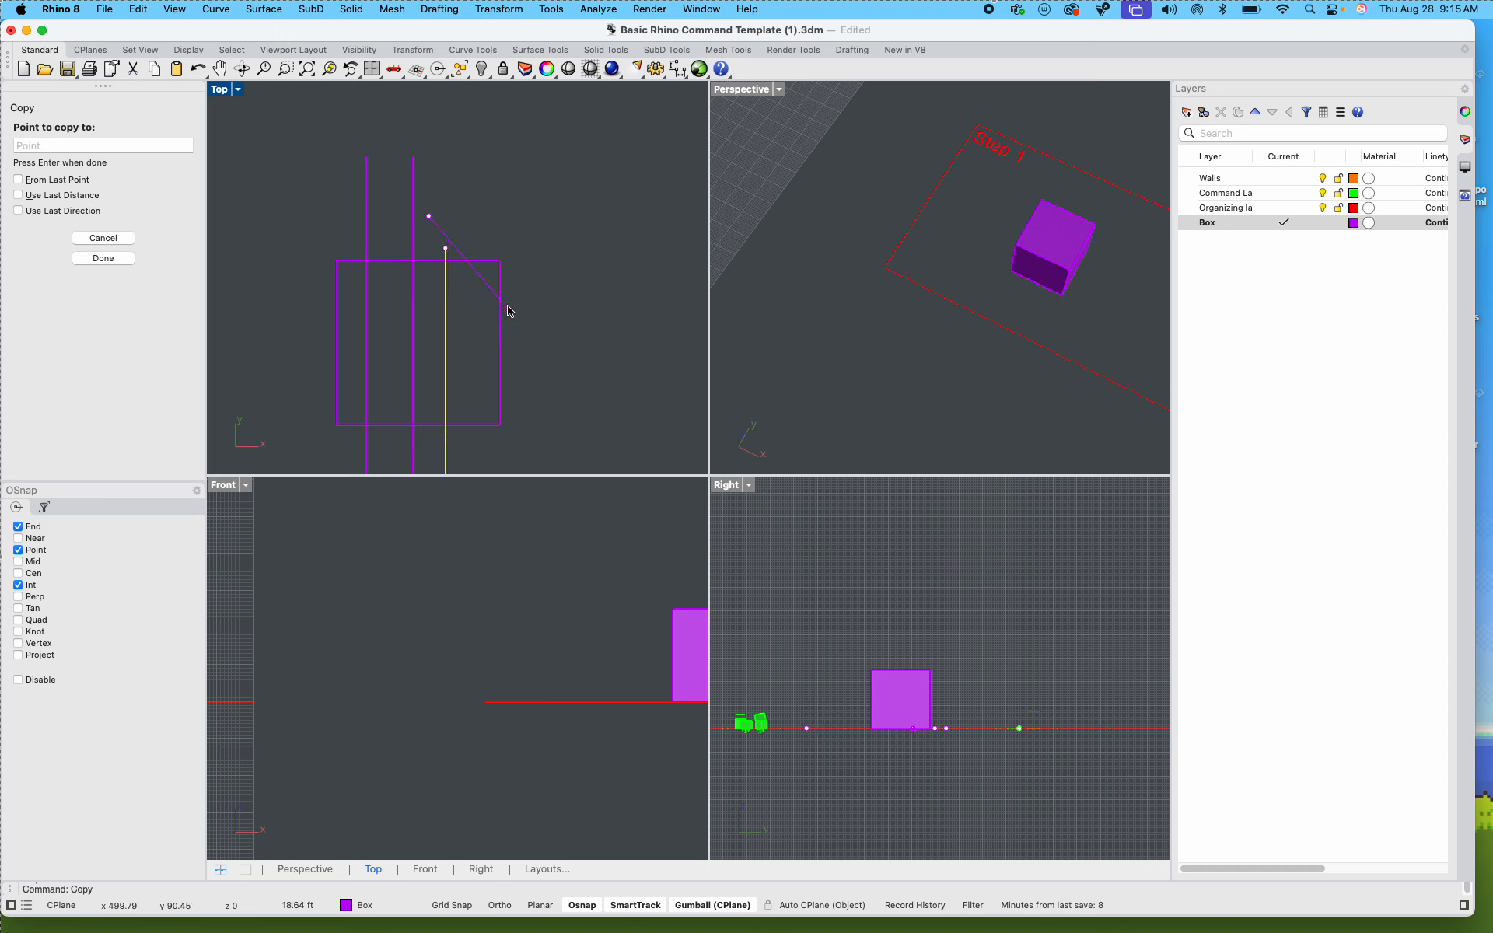
{"action": "key", "text": "Escape"}
{"action": "right_click_drag", "start_coordinate": [601, 272], "coordinate": [589, 224]}
{"action": "key", "text": "Escape"}
Step: Copy both vertical lines into the empty space to the right of the Step 2 box
{"action": "left_click_drag", "start_coordinate": [548, 210], "coordinate": [343, 177]}
{"action": "type", "text": "copy"}
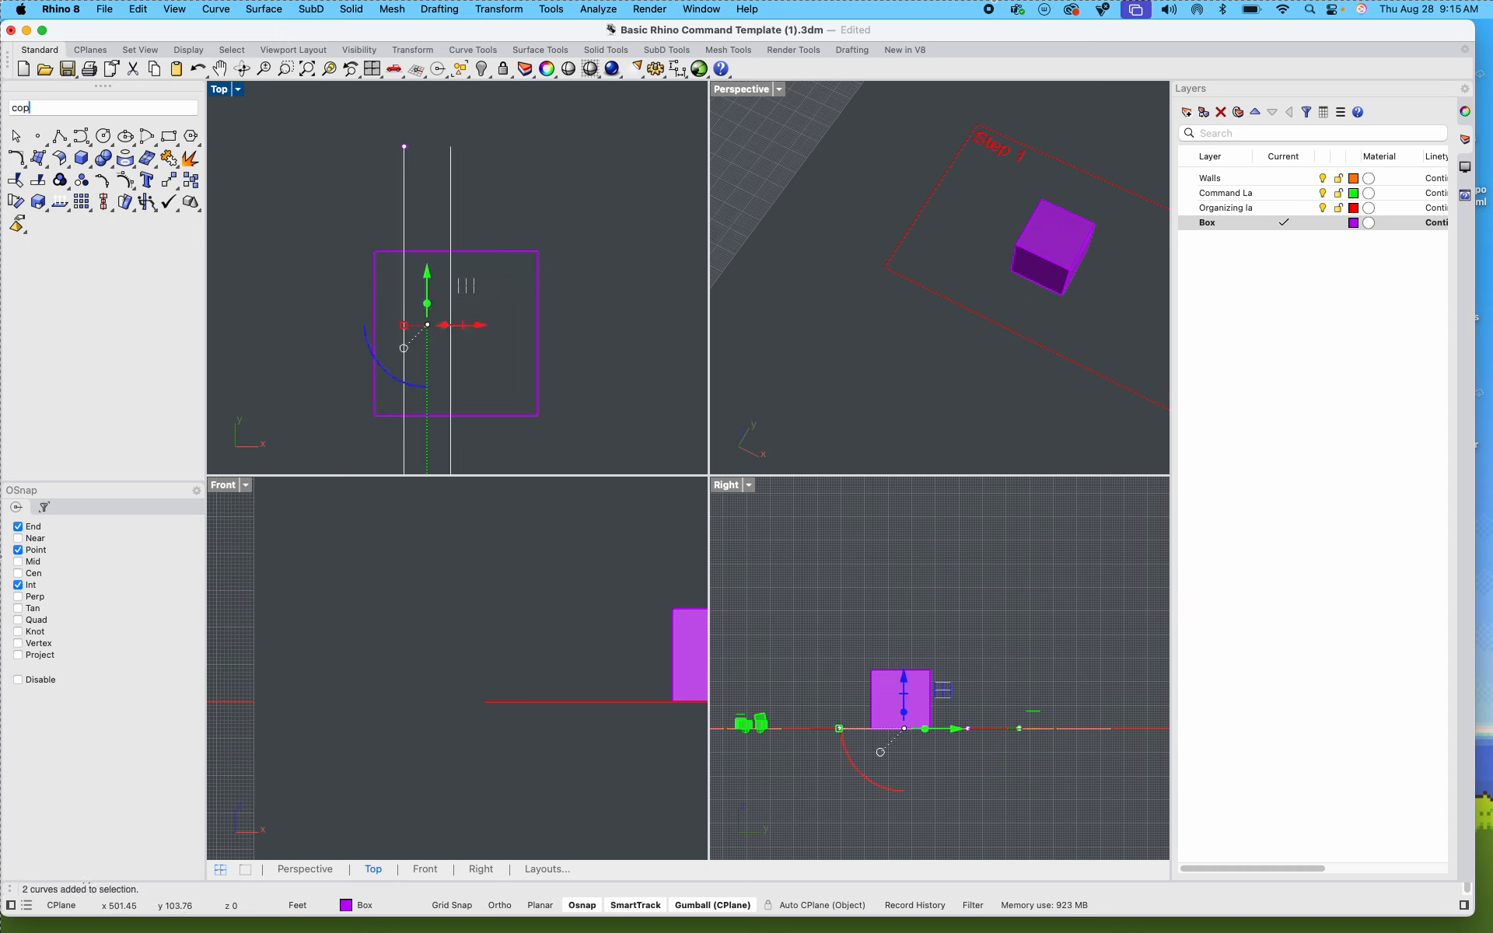
{"action": "key", "text": "Return"}
{"action": "scroll", "coordinate": [342, 221], "scroll_direction": "down", "scroll_amount": 4}
{"action": "left_click", "coordinate": [331, 221]}
{"action": "left_click", "coordinate": [471, 234]}
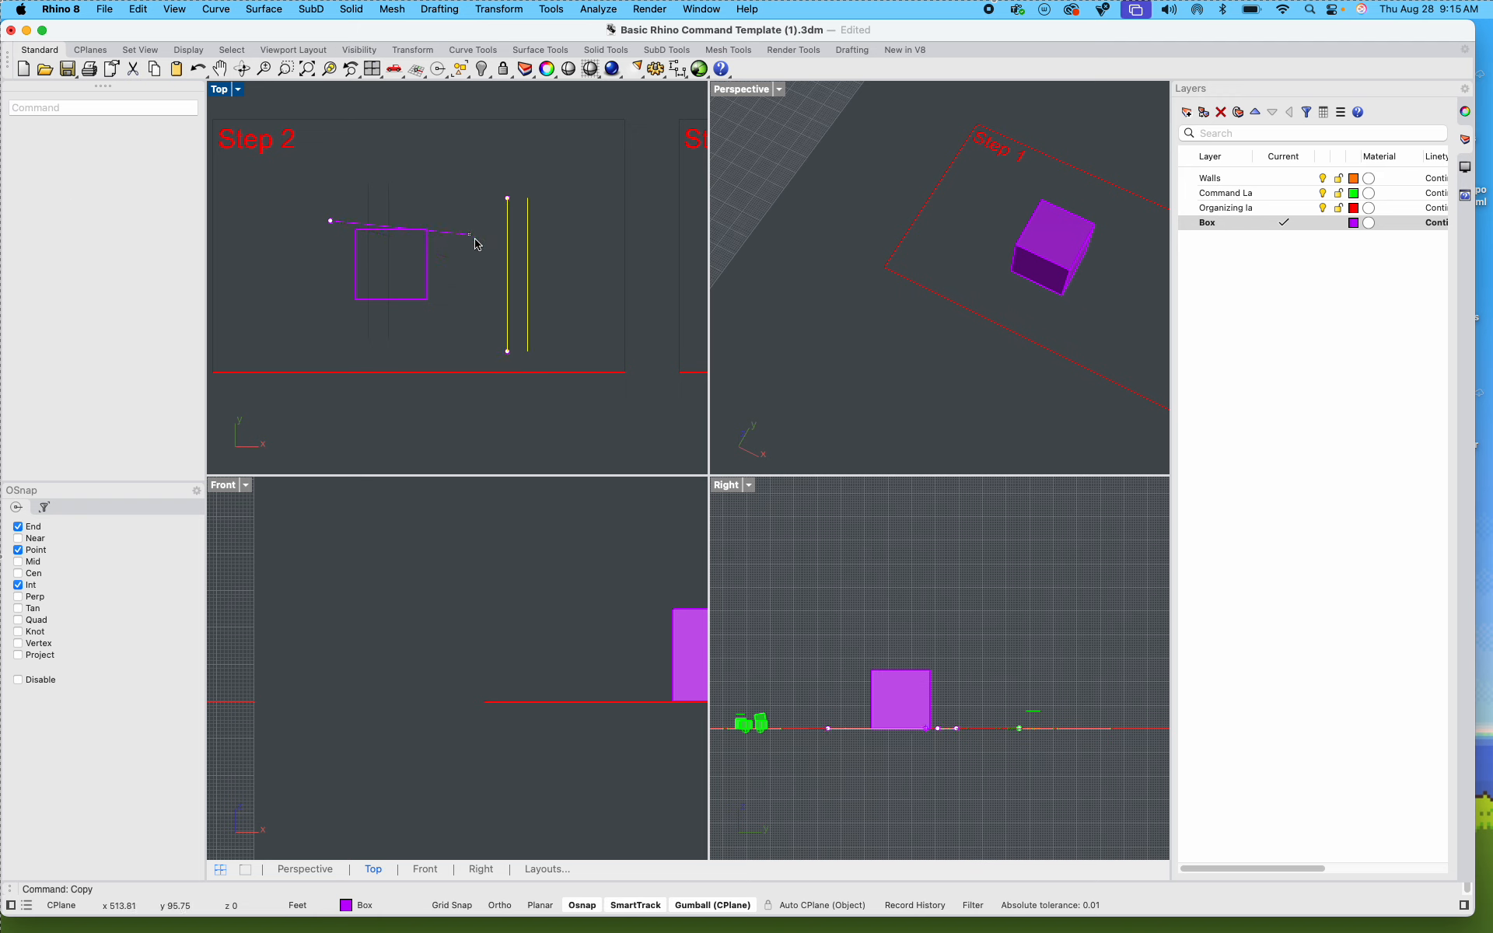
{"action": "key", "text": "Return"}
Step: Rotate the copied pair of lines 90 degrees so they run horizontally
{"action": "left_click_drag", "start_coordinate": [482, 310], "coordinate": [474, 249]}
{"action": "scroll", "coordinate": [525, 305], "scroll_direction": "up", "scroll_amount": 3}
{"action": "scroll", "coordinate": [522, 320], "scroll_direction": "up", "scroll_amount": 2}
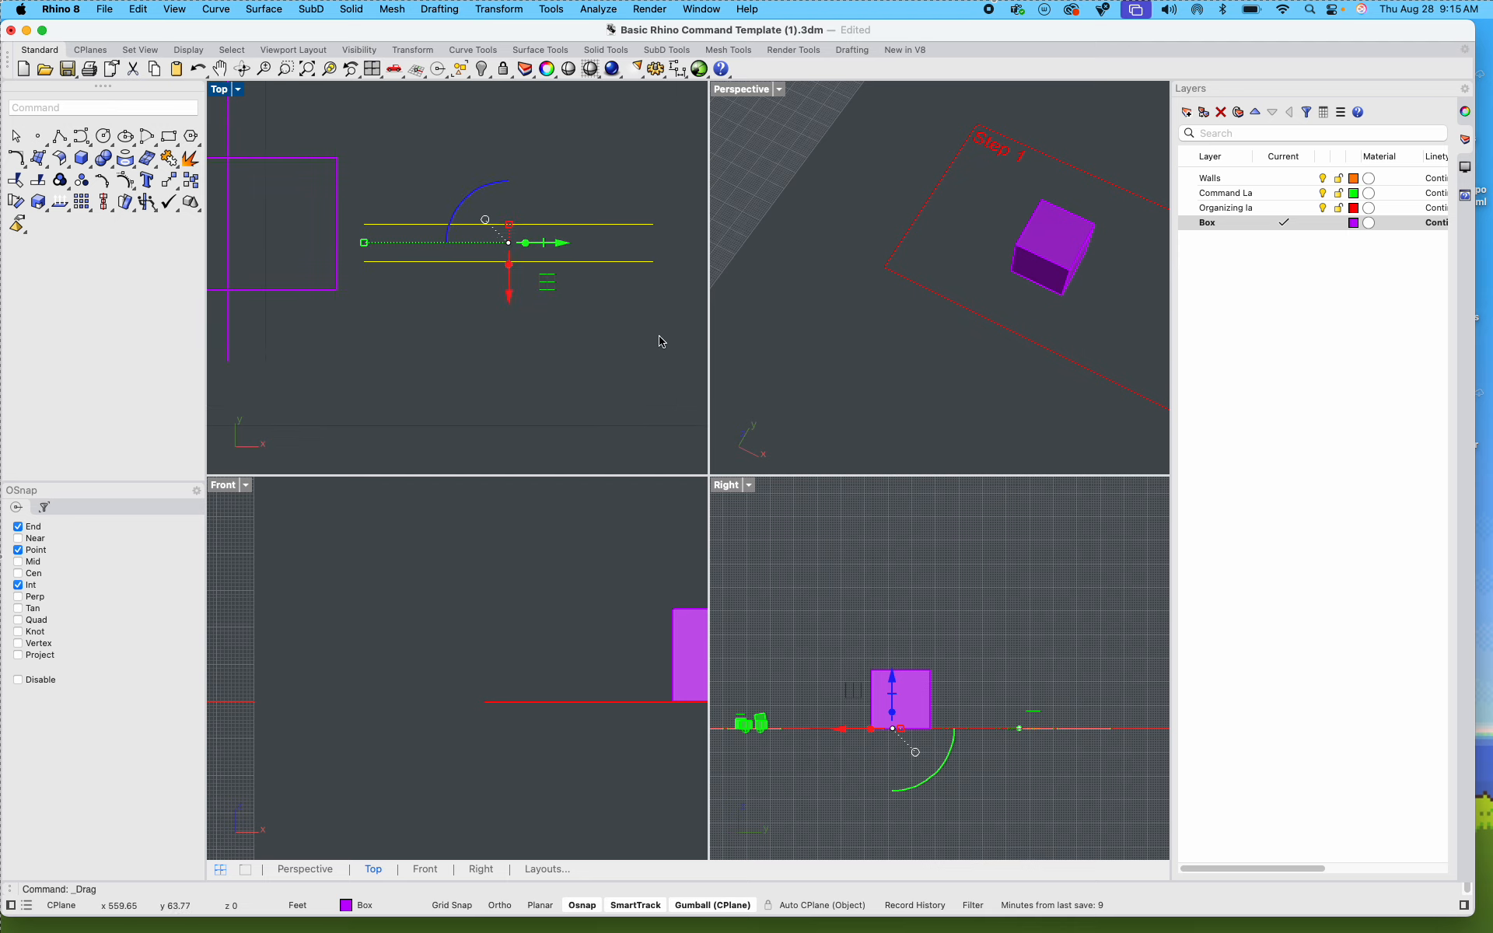
Step: Move the horizontal pair of lines onto the Step 2 box so that they cross the two vertical lines
{"action": "left_click_drag", "start_coordinate": [584, 262], "coordinate": [448, 337]}
{"action": "scroll", "coordinate": [478, 357], "scroll_direction": "down", "scroll_amount": 12}
{"action": "scroll", "coordinate": [443, 332], "scroll_direction": "up", "scroll_amount": 8}
{"action": "scroll", "coordinate": [375, 350], "scroll_direction": "up", "scroll_amount": 8}
{"action": "left_click", "coordinate": [616, 400]}
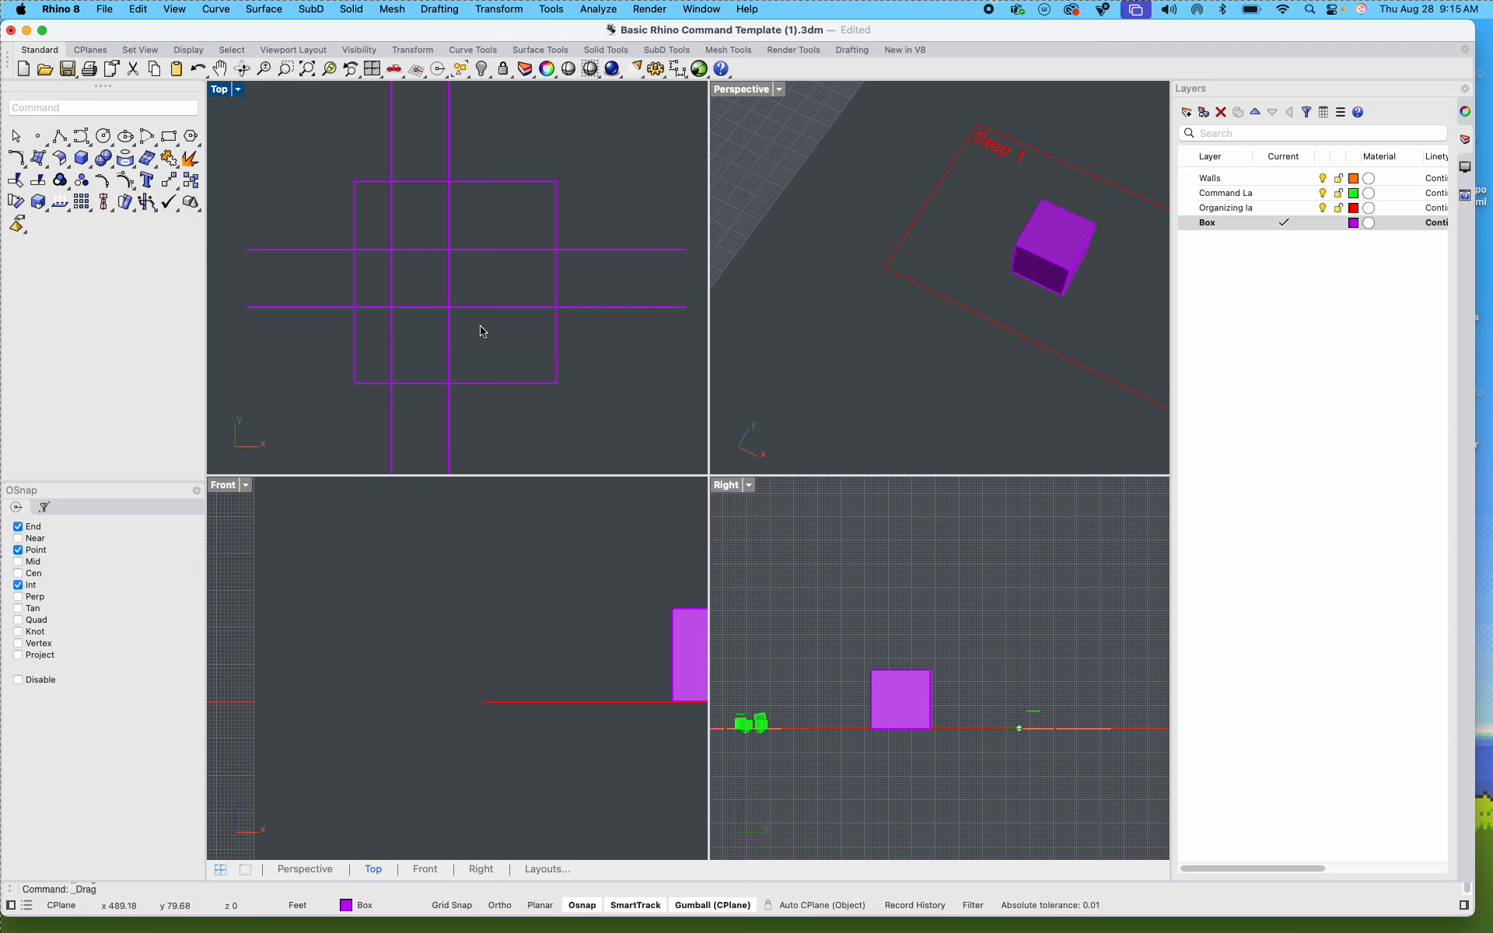
Step: Move the lower horizontal line further down, closer to the lower edge of the Step 2 box
{"action": "left_click", "coordinate": [435, 318]}
{"action": "left_click_drag", "start_coordinate": [466, 263], "coordinate": [472, 303]}
{"action": "key", "text": "Delete"}
{"action": "left_click", "coordinate": [598, 249]}
{"action": "left_click", "coordinate": [621, 206]}
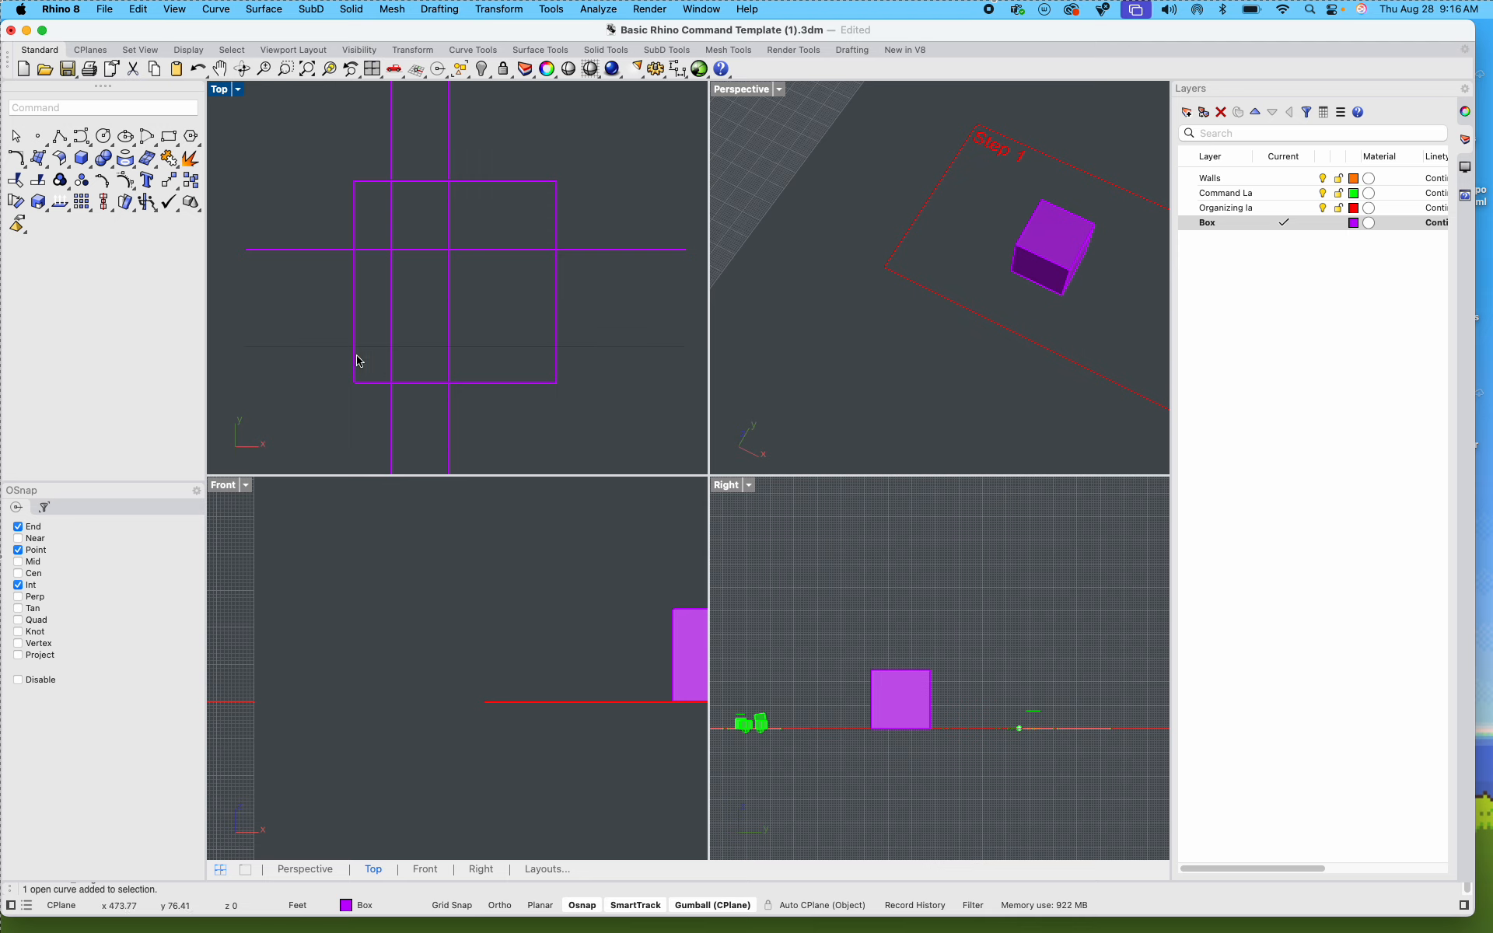
Step: Select all four crossing guide lines and raise them vertically until they float above the Step 2 box
{"action": "scroll", "coordinate": [529, 253], "scroll_direction": "down", "scroll_amount": 6}
{"action": "scroll", "coordinate": [506, 309], "scroll_direction": "up", "scroll_amount": 8}
{"action": "left_click_drag", "start_coordinate": [498, 317], "coordinate": [383, 179]}
{"action": "scroll", "coordinate": [1033, 302], "scroll_direction": "down", "scroll_amount": 5}
{"action": "right_click_drag", "start_coordinate": [1013, 294], "coordinate": [828, 222], "text": "shift"}
{"action": "mouse_move", "coordinate": [956, 304]}
{"action": "right_mouse_down"}
{"action": "mouse_move", "coordinate": [937, 192]}
{"action": "mouse_move", "coordinate": [977, 305]}
{"action": "right_mouse_up"}
{"action": "scroll", "coordinate": [979, 287], "scroll_direction": "up", "scroll_amount": 8}
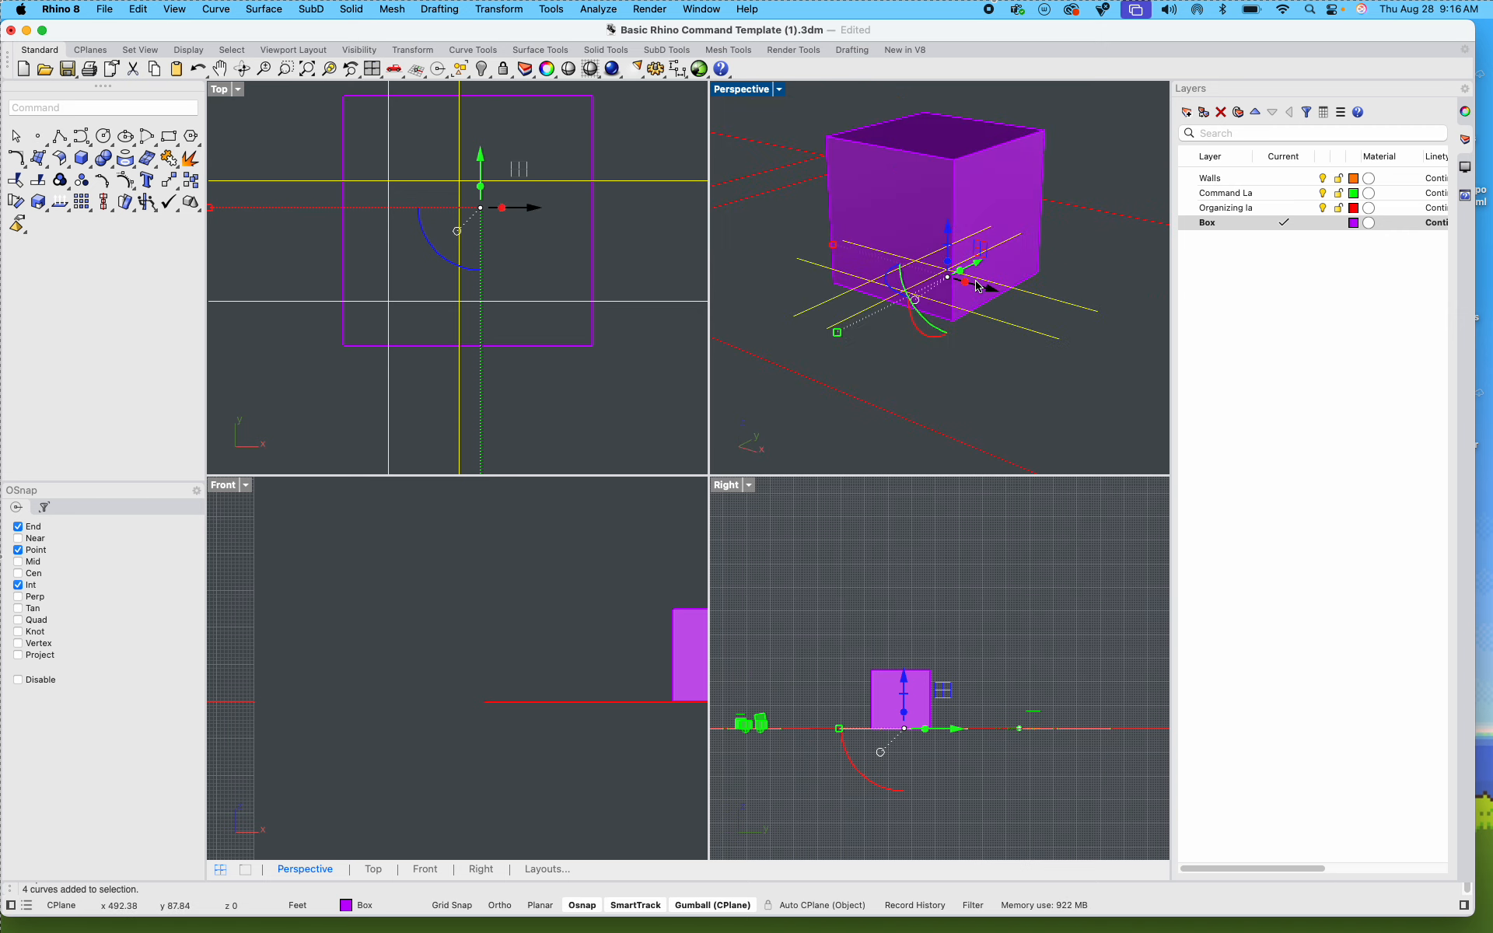
{"action": "scroll", "coordinate": [978, 286], "scroll_direction": "down", "scroll_amount": 5}
{"action": "left_click_drag", "start_coordinate": [944, 227], "coordinate": [947, 96]}
{"action": "left_click", "coordinate": [983, 180]}
{"action": "scroll", "coordinate": [982, 181], "scroll_direction": "up", "scroll_amount": 7}
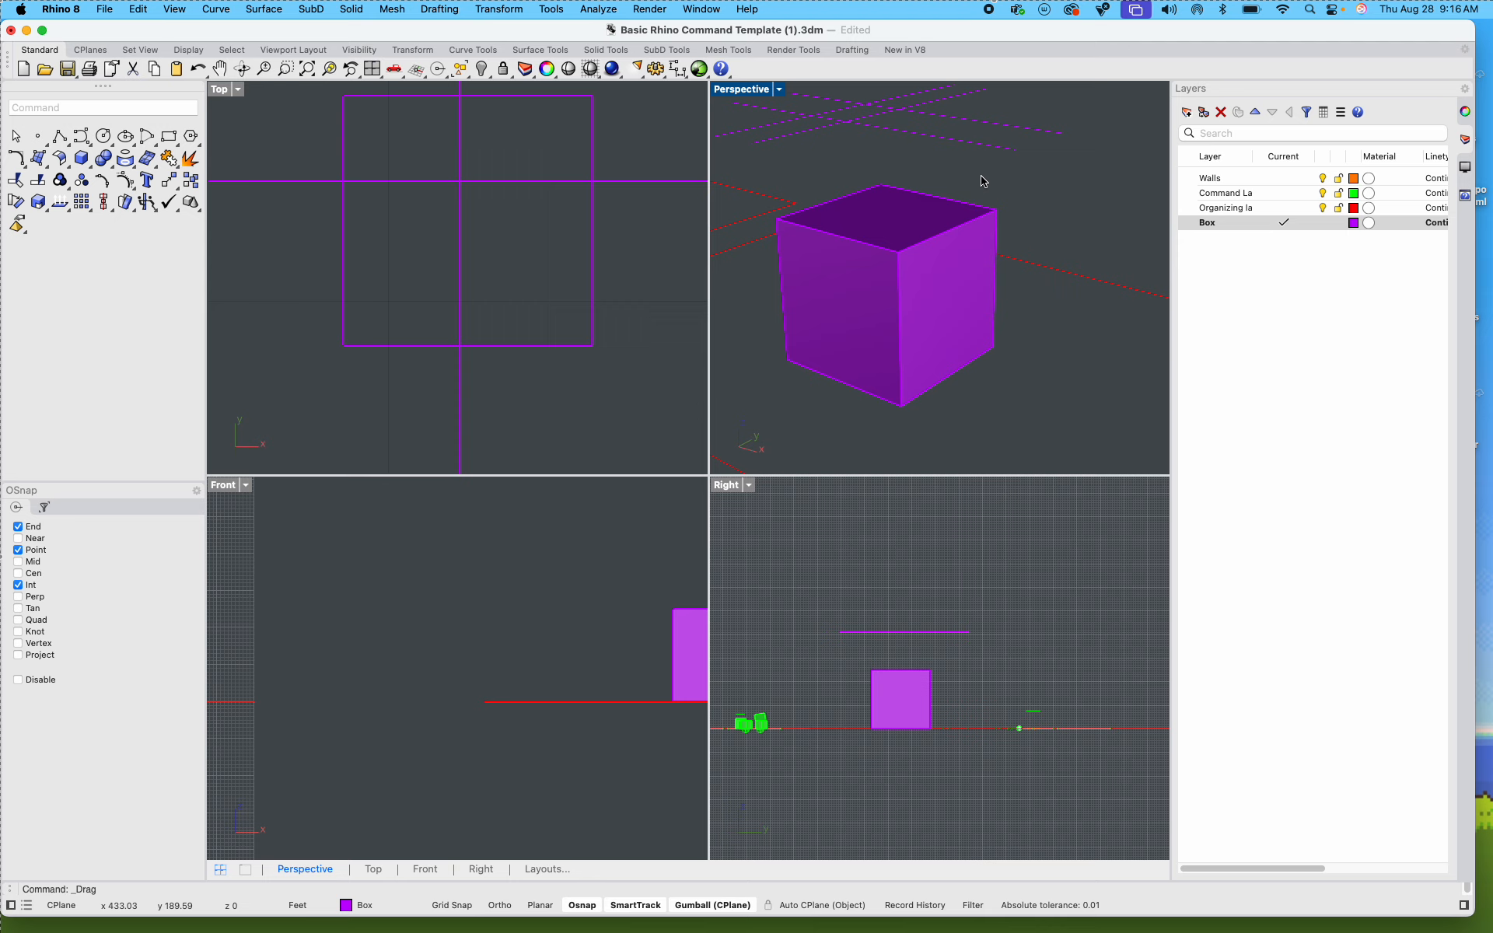
Step: Copy the four floating guide lines to the empty space below the Step 2 box in the Top view
{"action": "right_click_drag", "start_coordinate": [959, 187], "coordinate": [1027, 220], "text": "shift"}
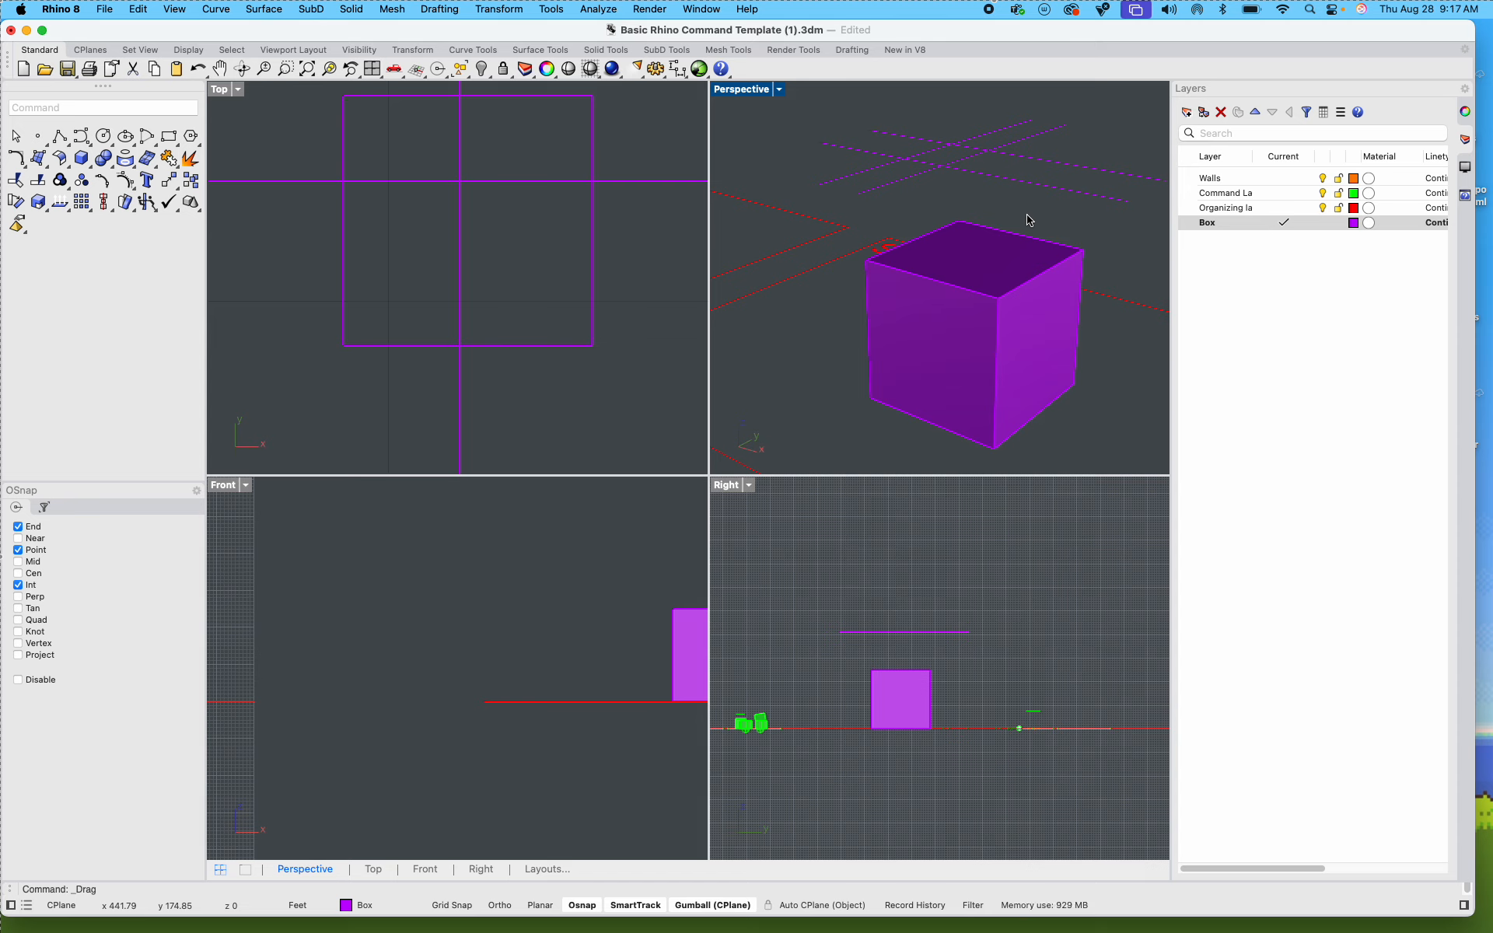
{"action": "scroll", "coordinate": [968, 210], "scroll_direction": "down", "scroll_amount": 4}
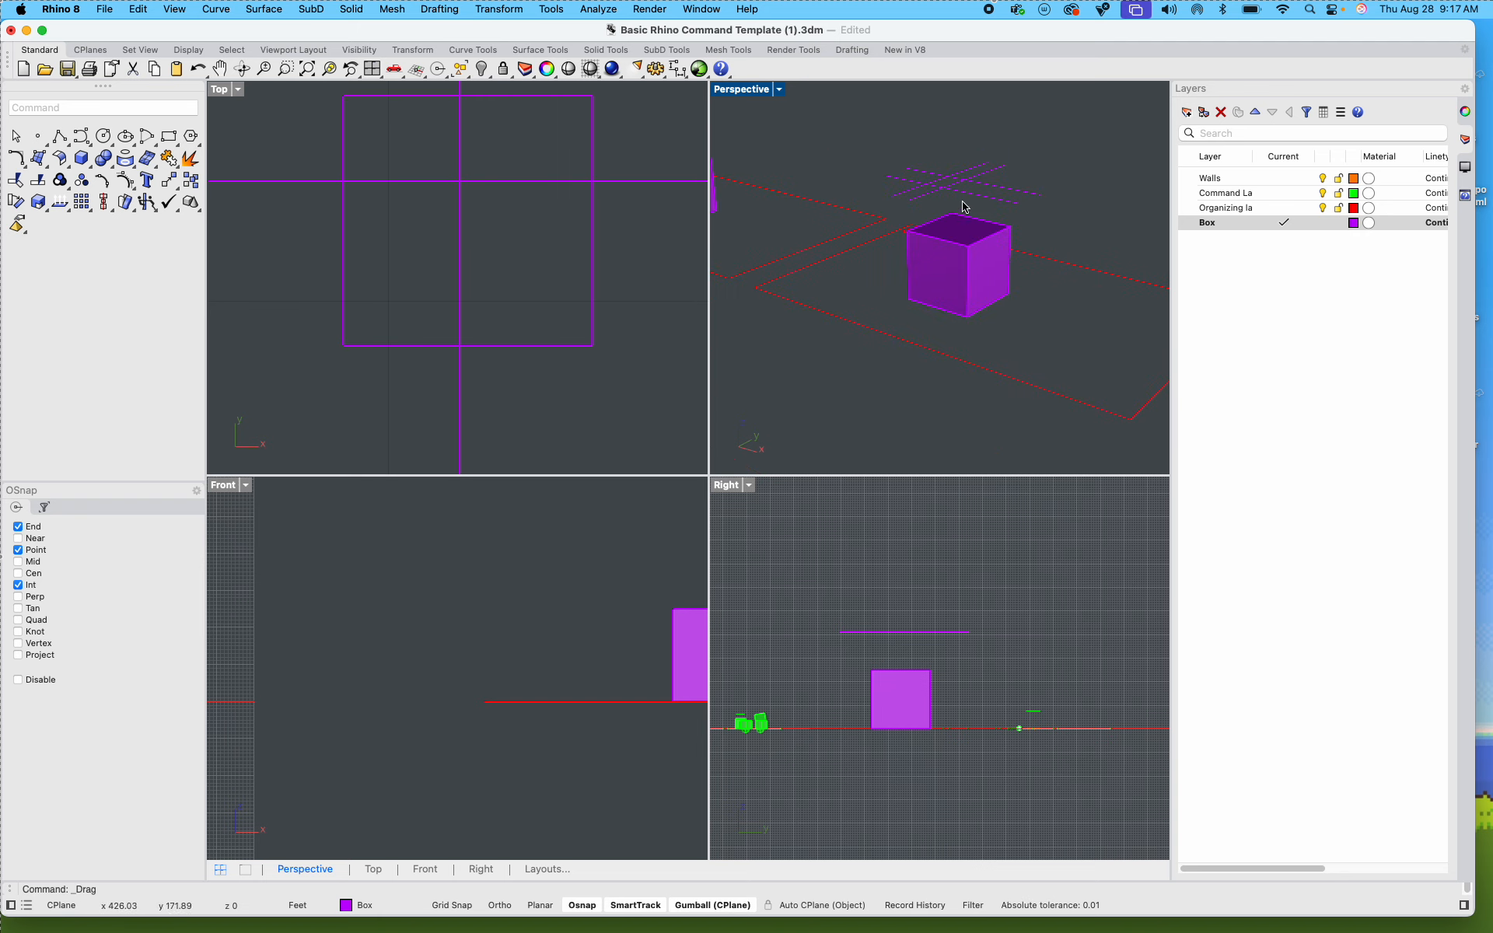
{"action": "scroll", "coordinate": [964, 207], "scroll_direction": "up", "scroll_amount": 5}
{"action": "left_click_drag", "start_coordinate": [964, 204], "coordinate": [864, 158]}
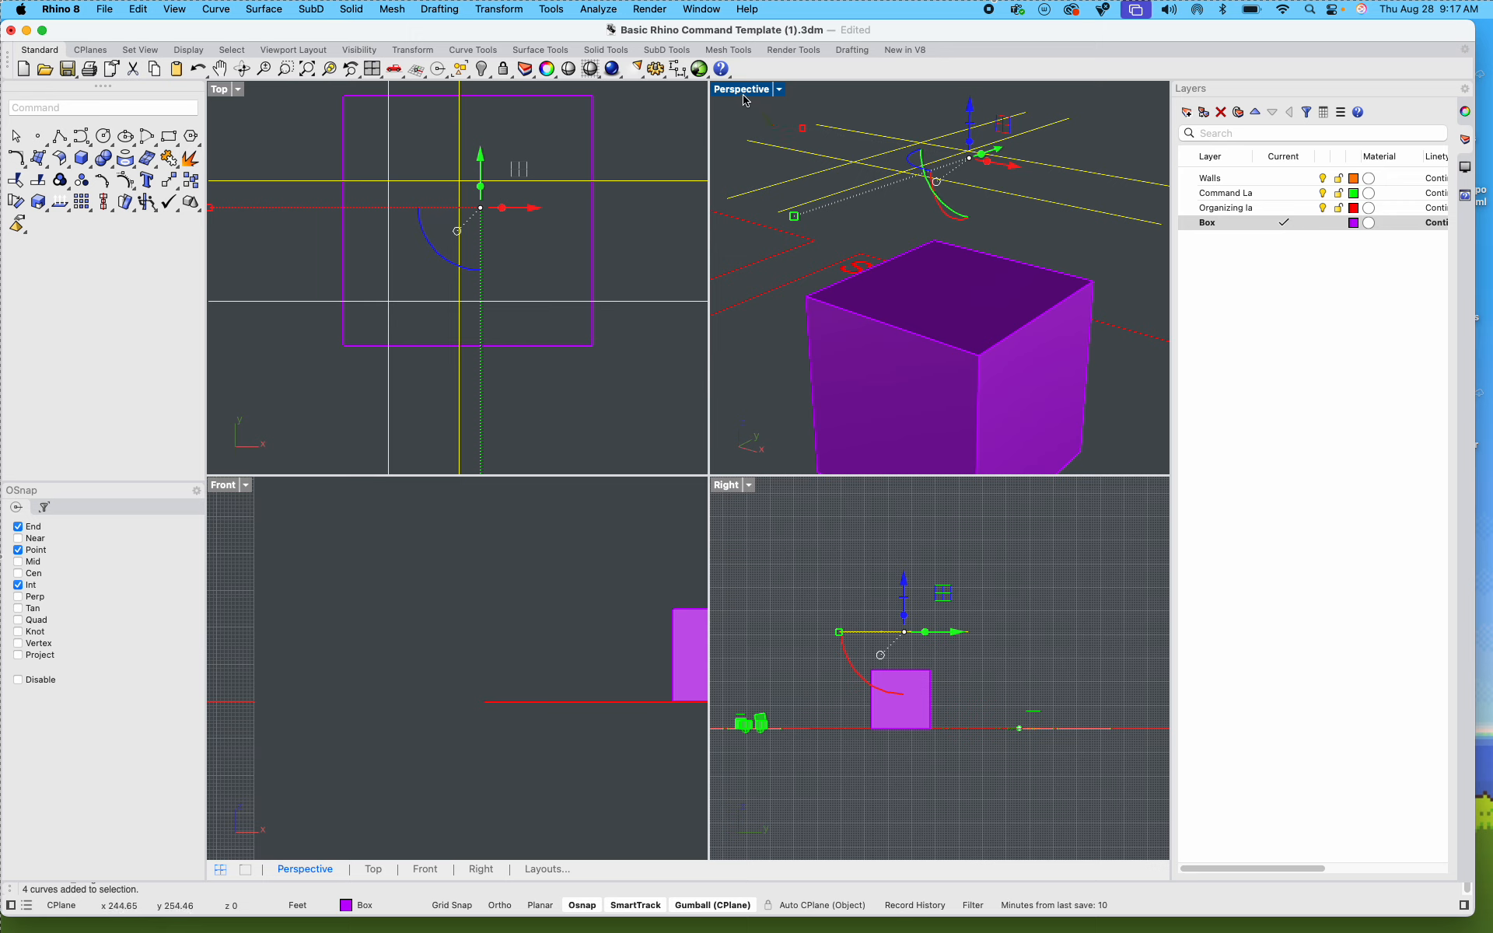
{"action": "scroll", "coordinate": [902, 610], "scroll_direction": "up", "scroll_amount": 3}
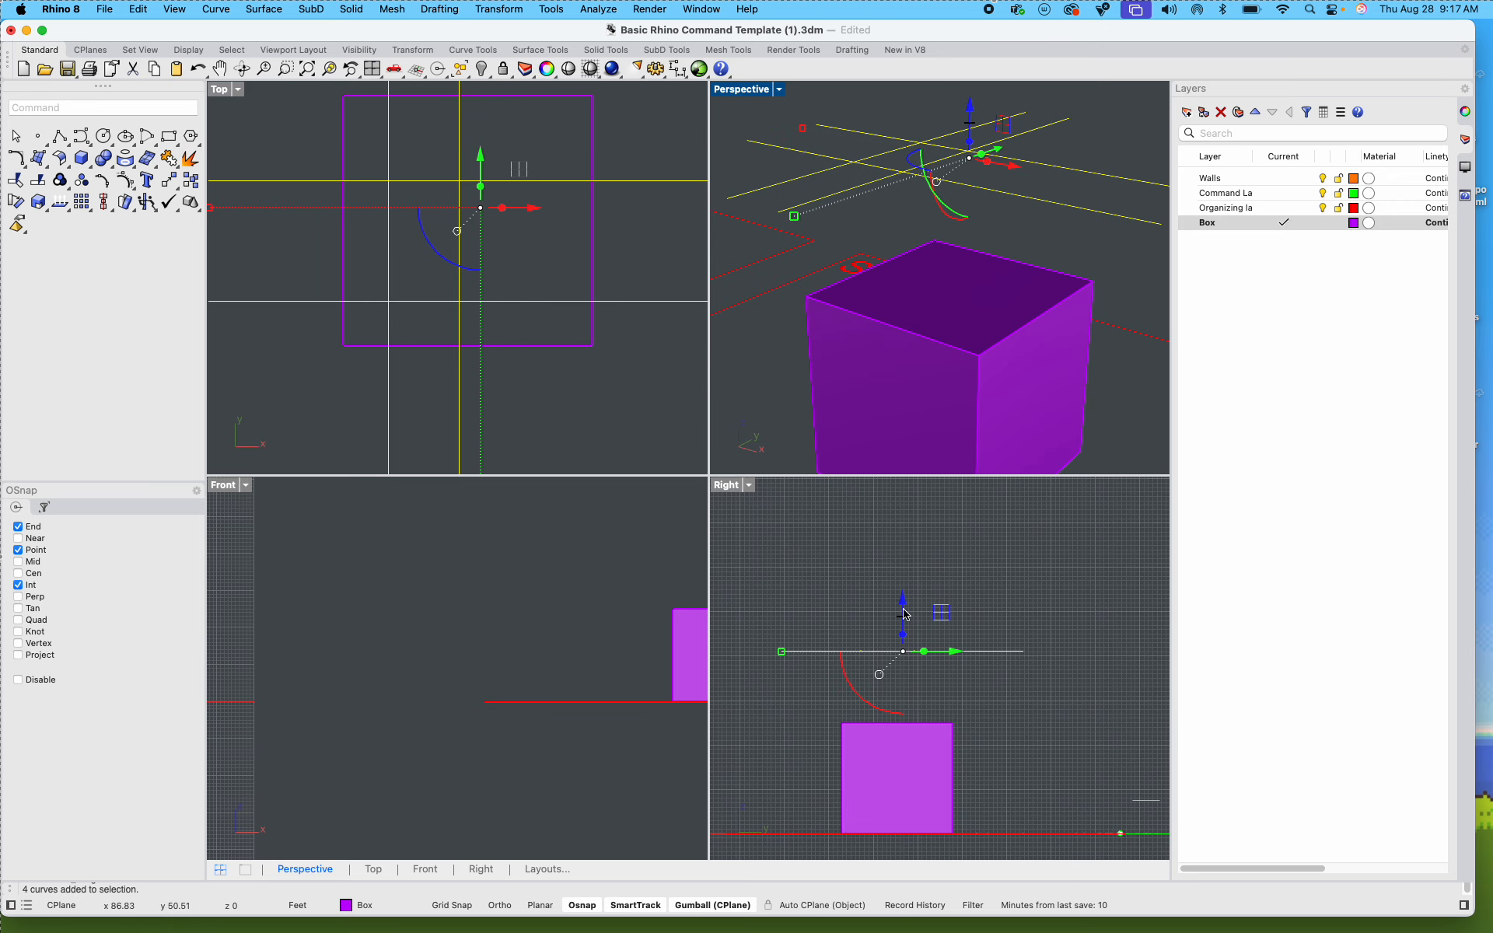
{"action": "scroll", "coordinate": [968, 336], "scroll_direction": "down", "scroll_amount": 3}
{"action": "left_click", "coordinate": [968, 336]}
{"action": "type", "text": "copy"}
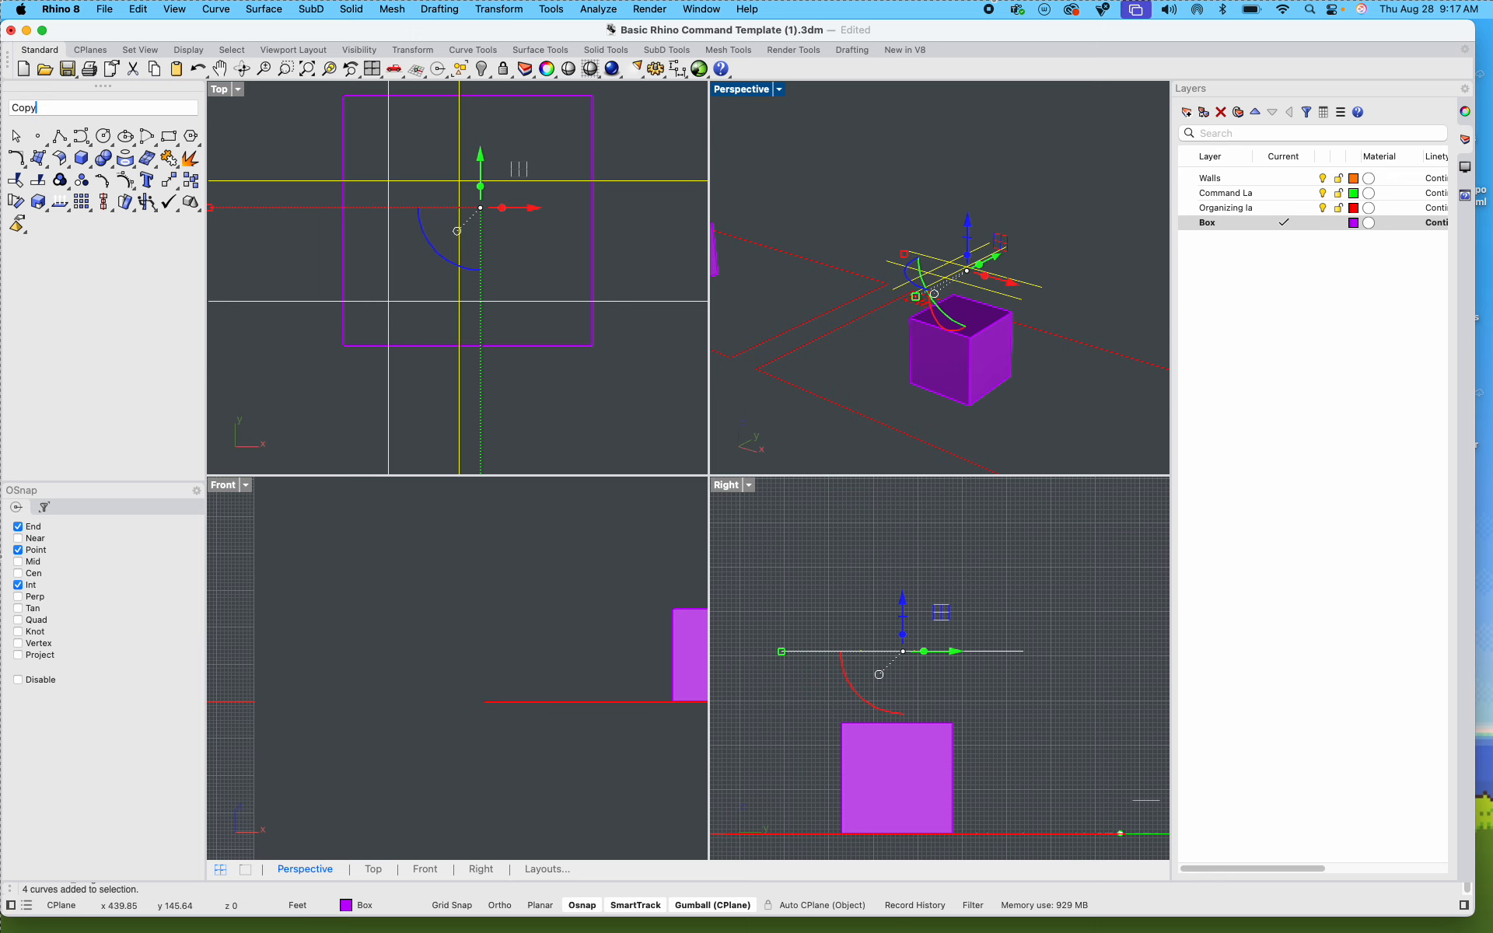
{"action": "key", "text": "Return"}
{"action": "scroll", "coordinate": [647, 275], "scroll_direction": "down", "scroll_amount": 10}
{"action": "left_click", "coordinate": [654, 337]}
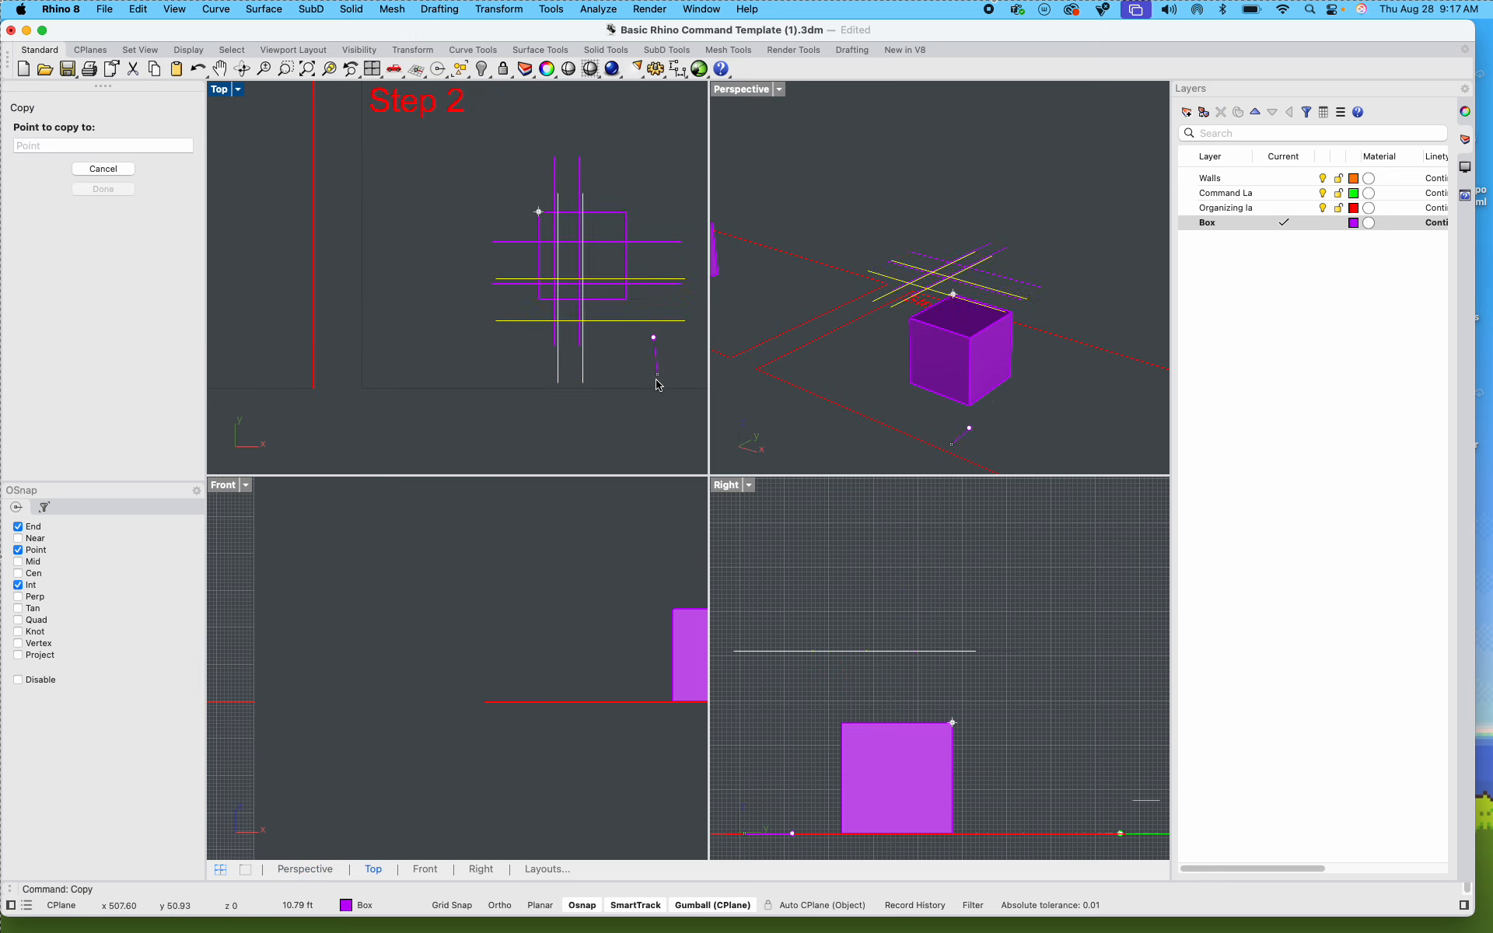
{"action": "right_click_drag", "start_coordinate": [659, 428], "coordinate": [512, 237]}
{"action": "left_click", "coordinate": [516, 405]}
{"action": "key", "text": "Return"}
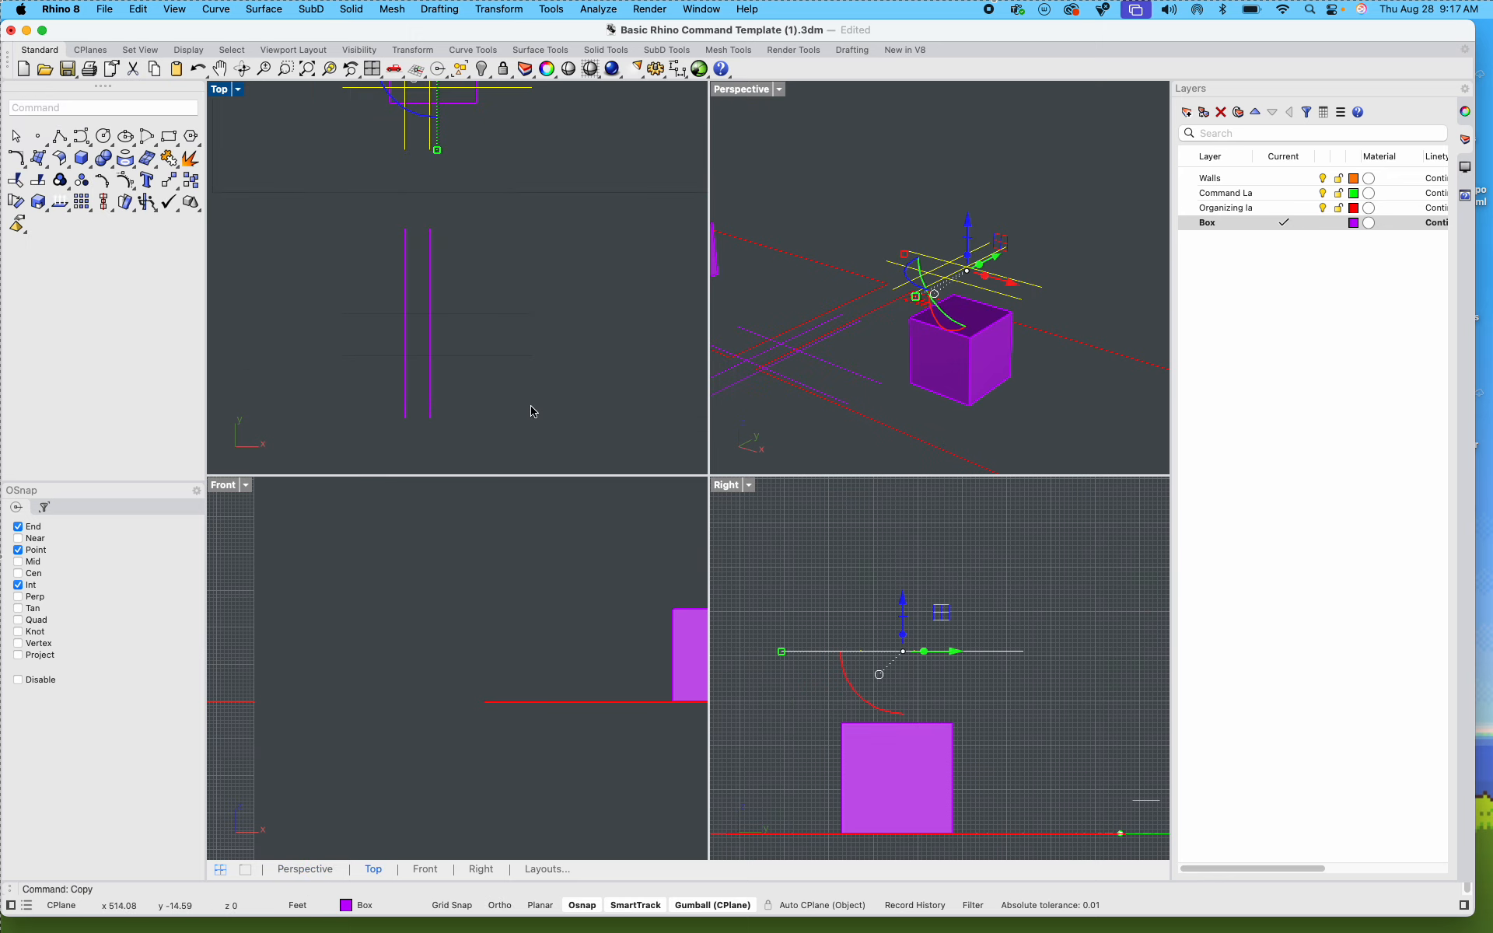
Step: Select the four copied guide lines and rotate them 90 degrees so the grid stands upright
{"action": "key", "text": "Escape"}
{"action": "left_click_drag", "start_coordinate": [526, 431], "coordinate": [346, 289]}
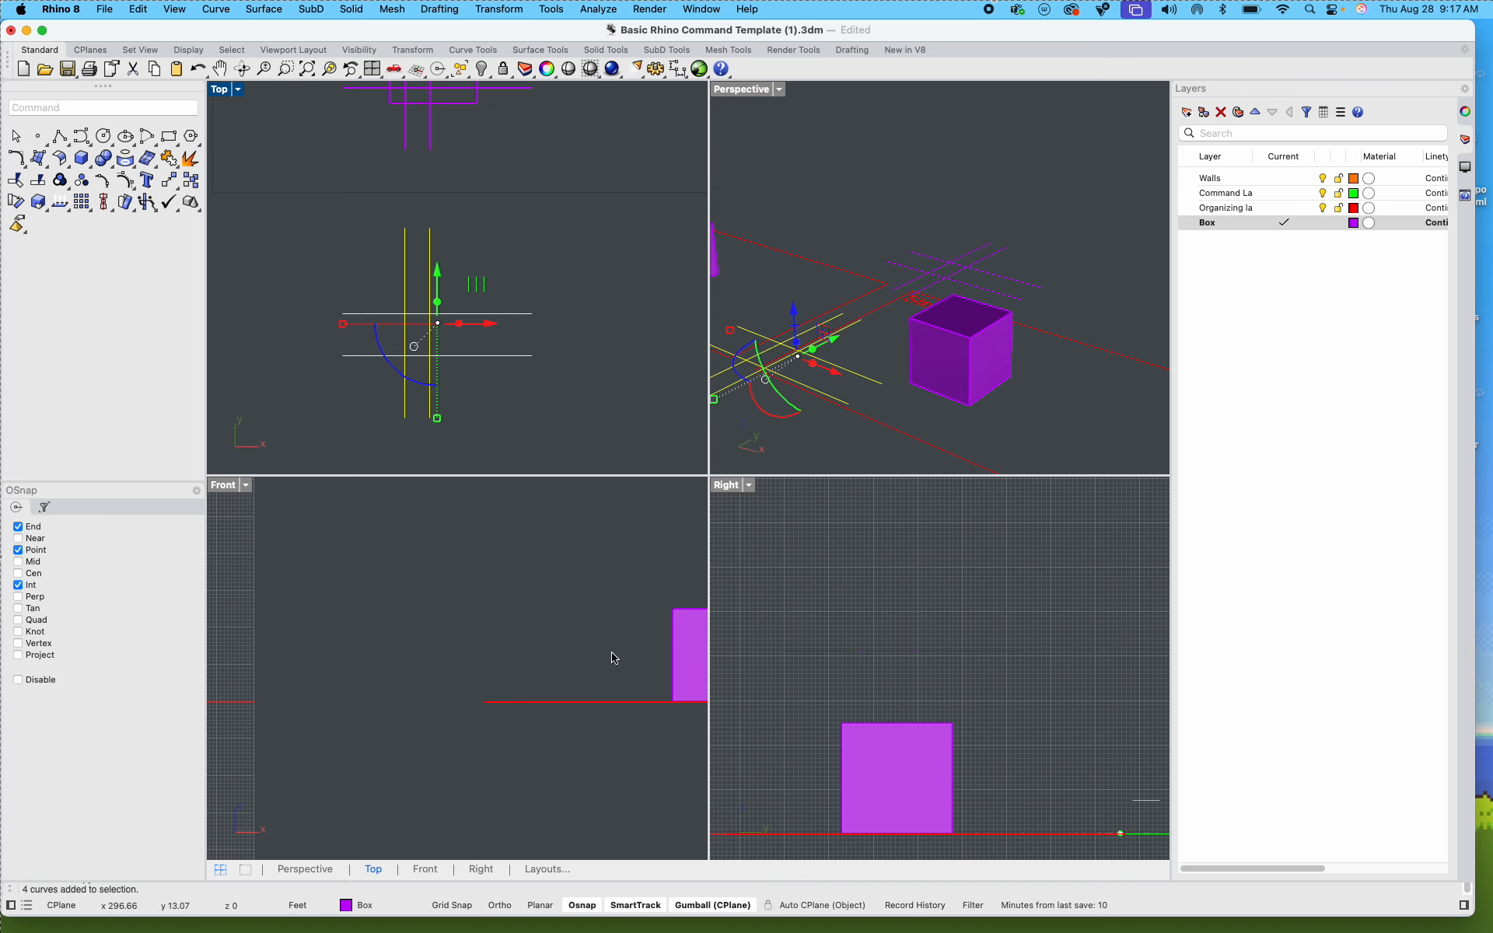
{"action": "scroll", "coordinate": [615, 659], "scroll_direction": "down", "scroll_amount": 5}
{"action": "right_click_drag", "start_coordinate": [847, 404], "coordinate": [850, 345]}
{"action": "left_click_drag", "start_coordinate": [849, 340], "coordinate": [891, 372]}
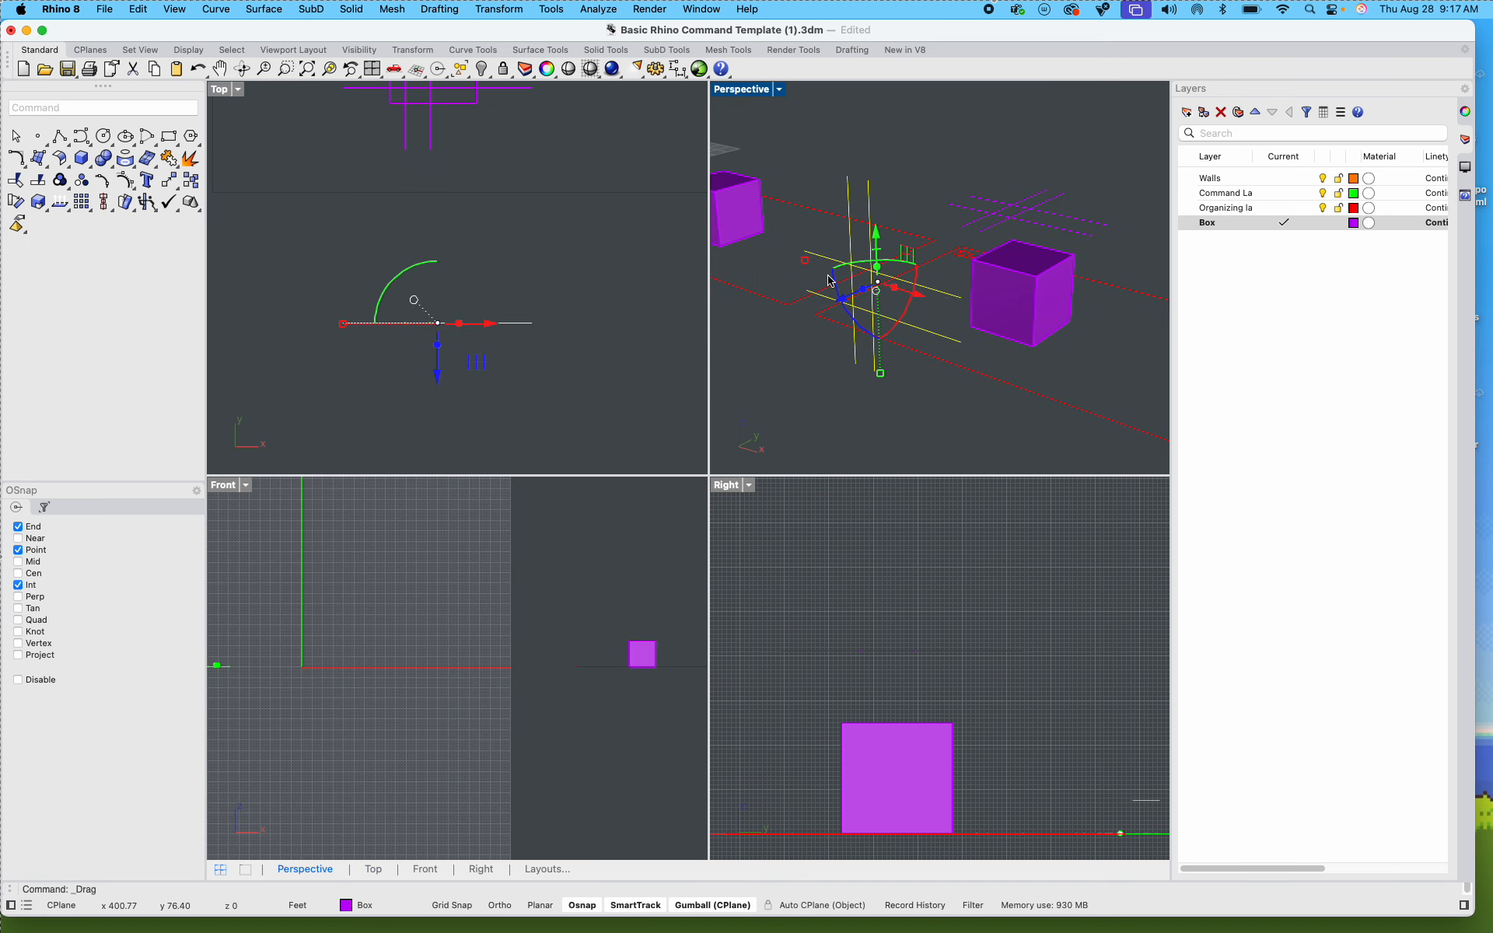
Step: In the Front view, lower the upright grid of lines until it crosses the front face of the Step 2 box
{"action": "scroll", "coordinate": [774, 687], "scroll_direction": "down", "scroll_amount": 10}
{"action": "right_click_drag", "start_coordinate": [815, 687], "coordinate": [995, 631]}
{"action": "scroll", "coordinate": [666, 667], "scroll_direction": "down", "scroll_amount": 5}
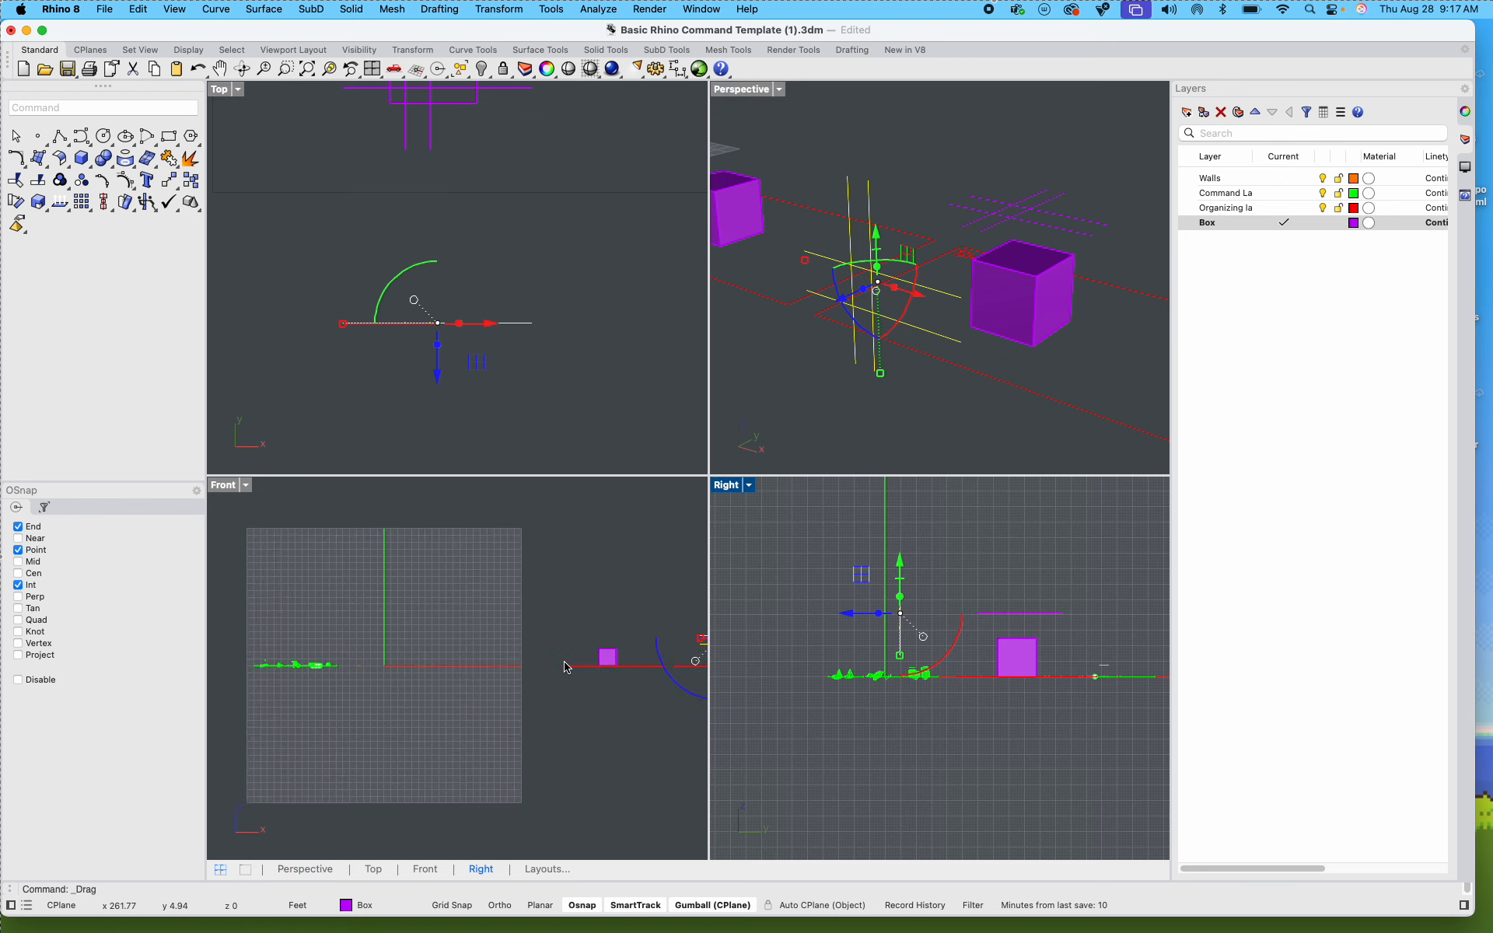
{"action": "right_click_drag", "start_coordinate": [622, 657], "coordinate": [395, 693]}
{"action": "scroll", "coordinate": [486, 676], "scroll_direction": "up", "scroll_amount": 10}
{"action": "right_click_drag", "start_coordinate": [507, 660], "coordinate": [412, 677]}
{"action": "scroll", "coordinate": [456, 623], "scroll_direction": "up", "scroll_amount": 5}
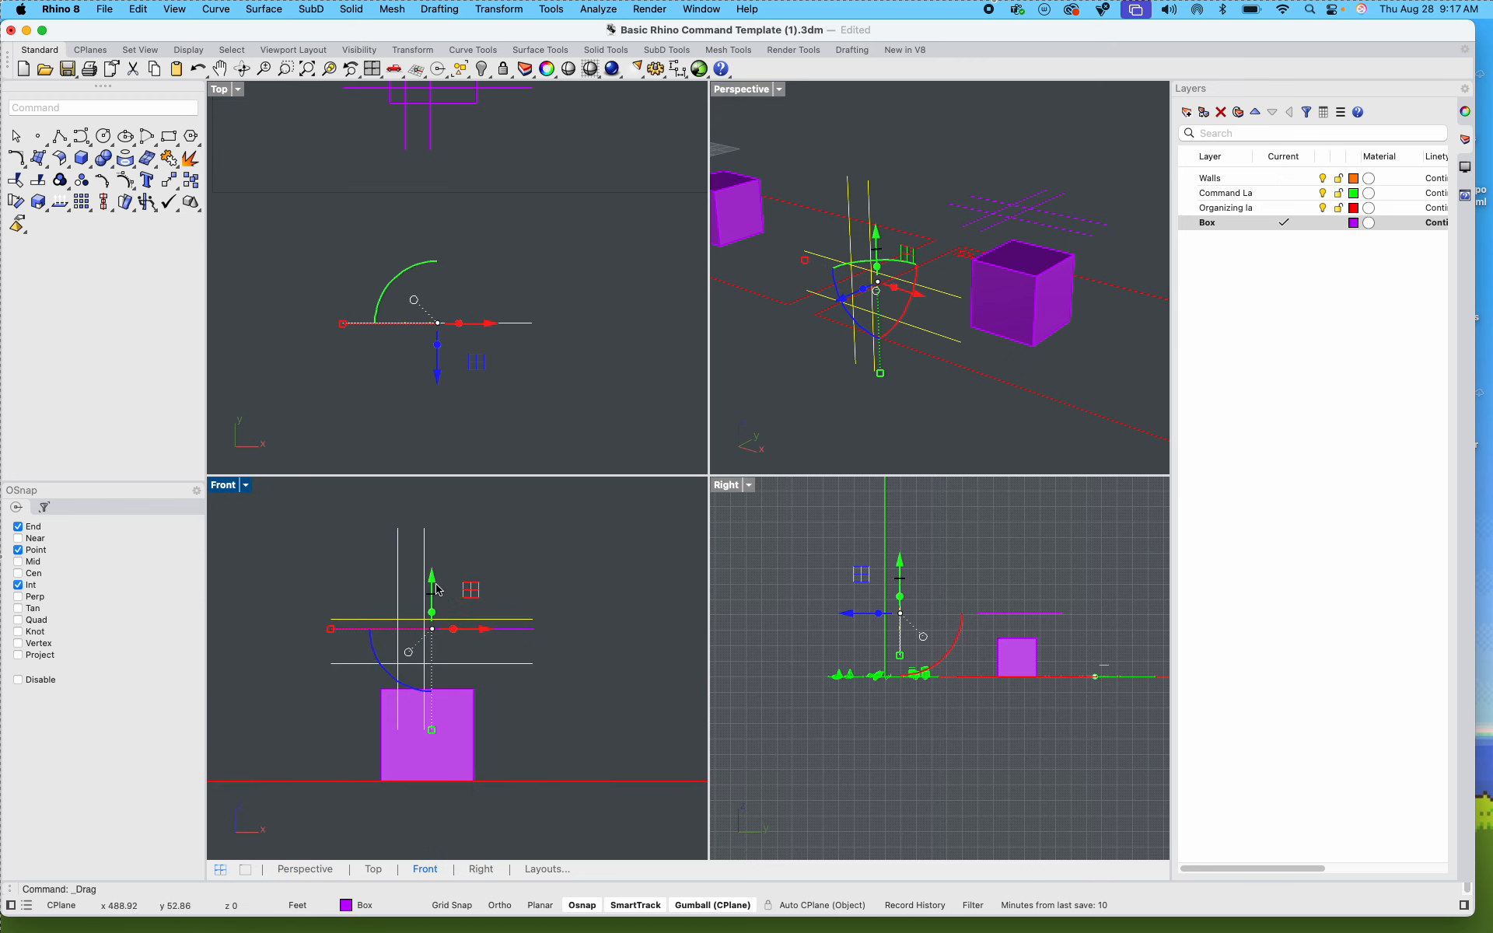
{"action": "left_click_drag", "start_coordinate": [432, 579], "coordinate": [492, 738]}
{"action": "left_click", "coordinate": [515, 747]}
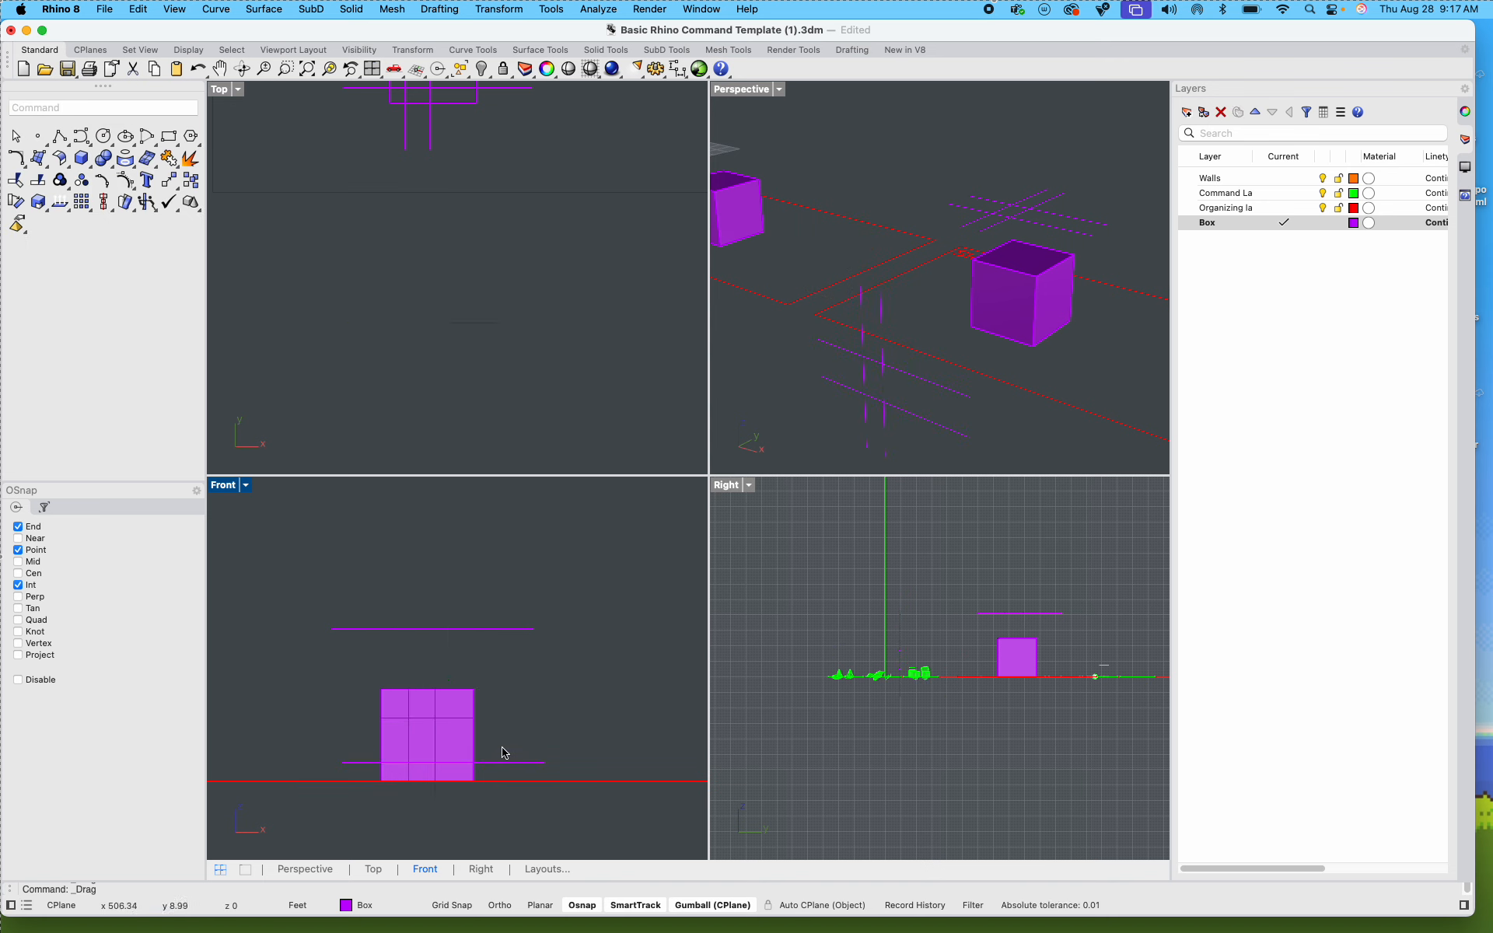
Step: Adjust the front grid spacing by raising its upper horizontal line, lowering its lower one slightly and shifting its first vertical line outward
{"action": "scroll", "coordinate": [517, 684], "scroll_direction": "up", "scroll_amount": 5}
{"action": "left_click", "coordinate": [506, 648]}
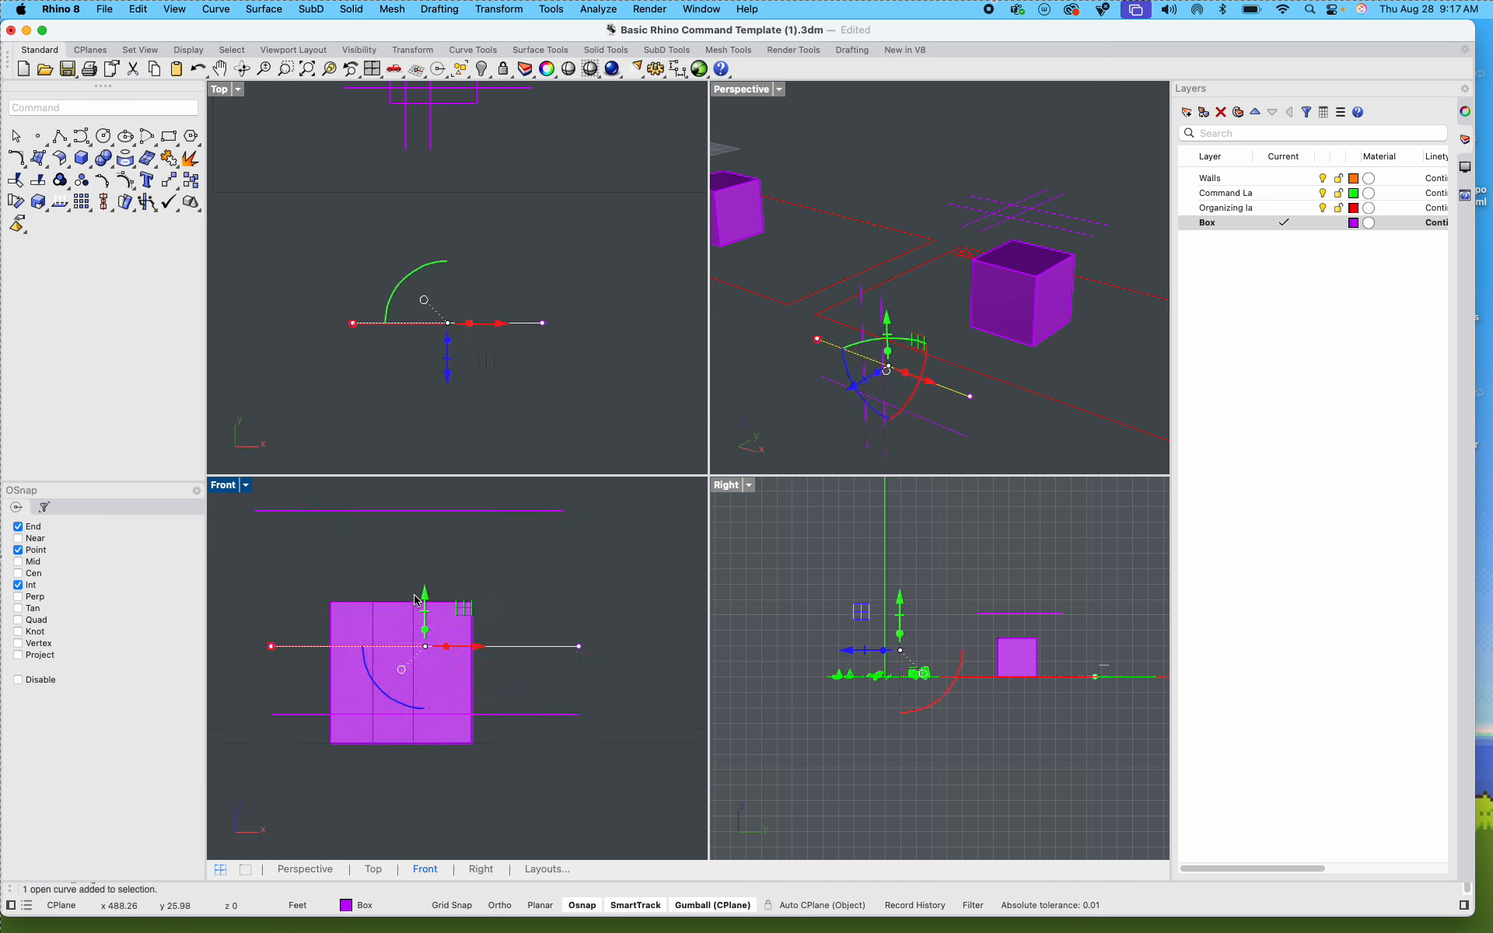
{"action": "left_click_drag", "start_coordinate": [416, 600], "coordinate": [418, 580]}
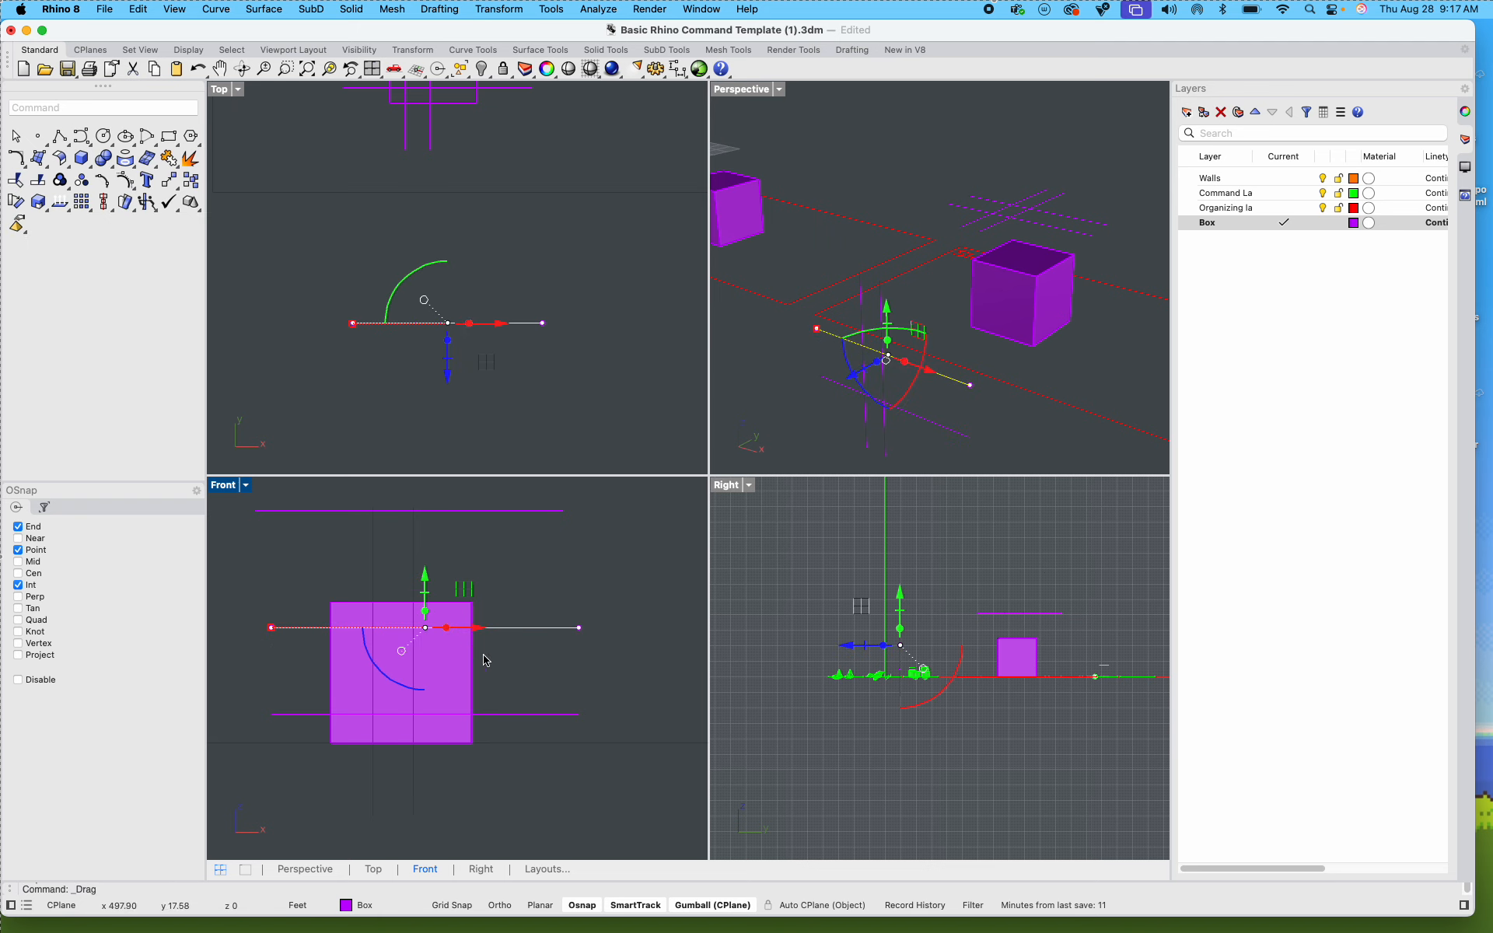
{"action": "left_click", "coordinate": [511, 715]}
{"action": "left_click_drag", "start_coordinate": [425, 658], "coordinate": [434, 661]}
{"action": "left_click", "coordinate": [373, 586]}
{"action": "left_click", "coordinate": [540, 577]}
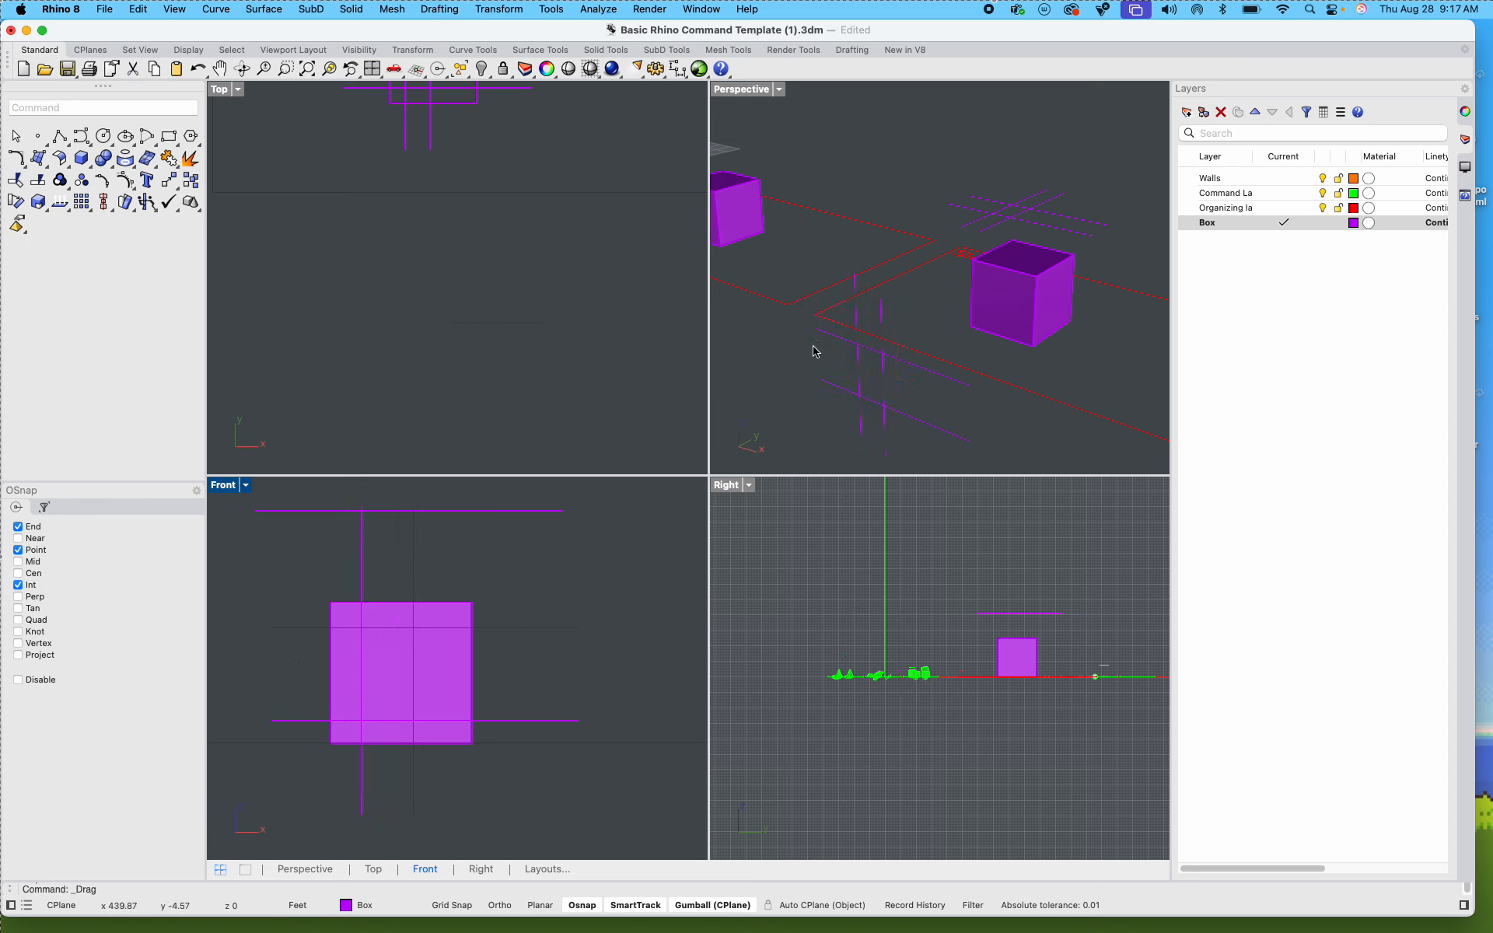
Step: Maximize the Perspective view and move the upright guide lines closer to the front of the Step 2 box
{"action": "right_click_drag", "start_coordinate": [814, 351], "coordinate": [915, 315]}
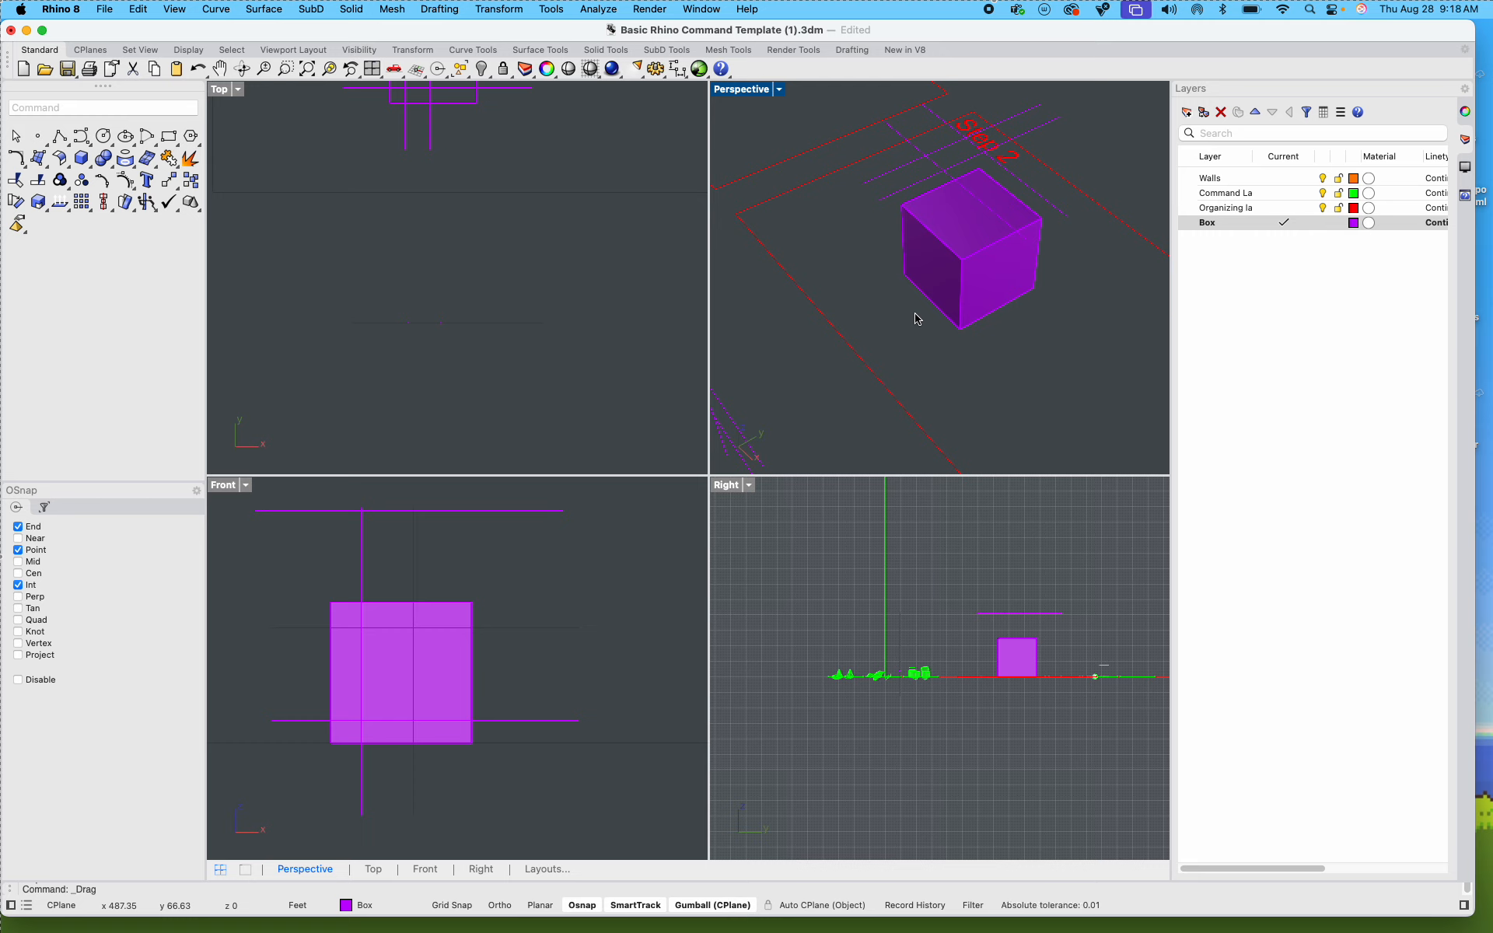
{"action": "scroll", "coordinate": [941, 289], "scroll_direction": "down", "scroll_amount": 8}
{"action": "right_click_drag", "start_coordinate": [953, 305], "coordinate": [987, 250]}
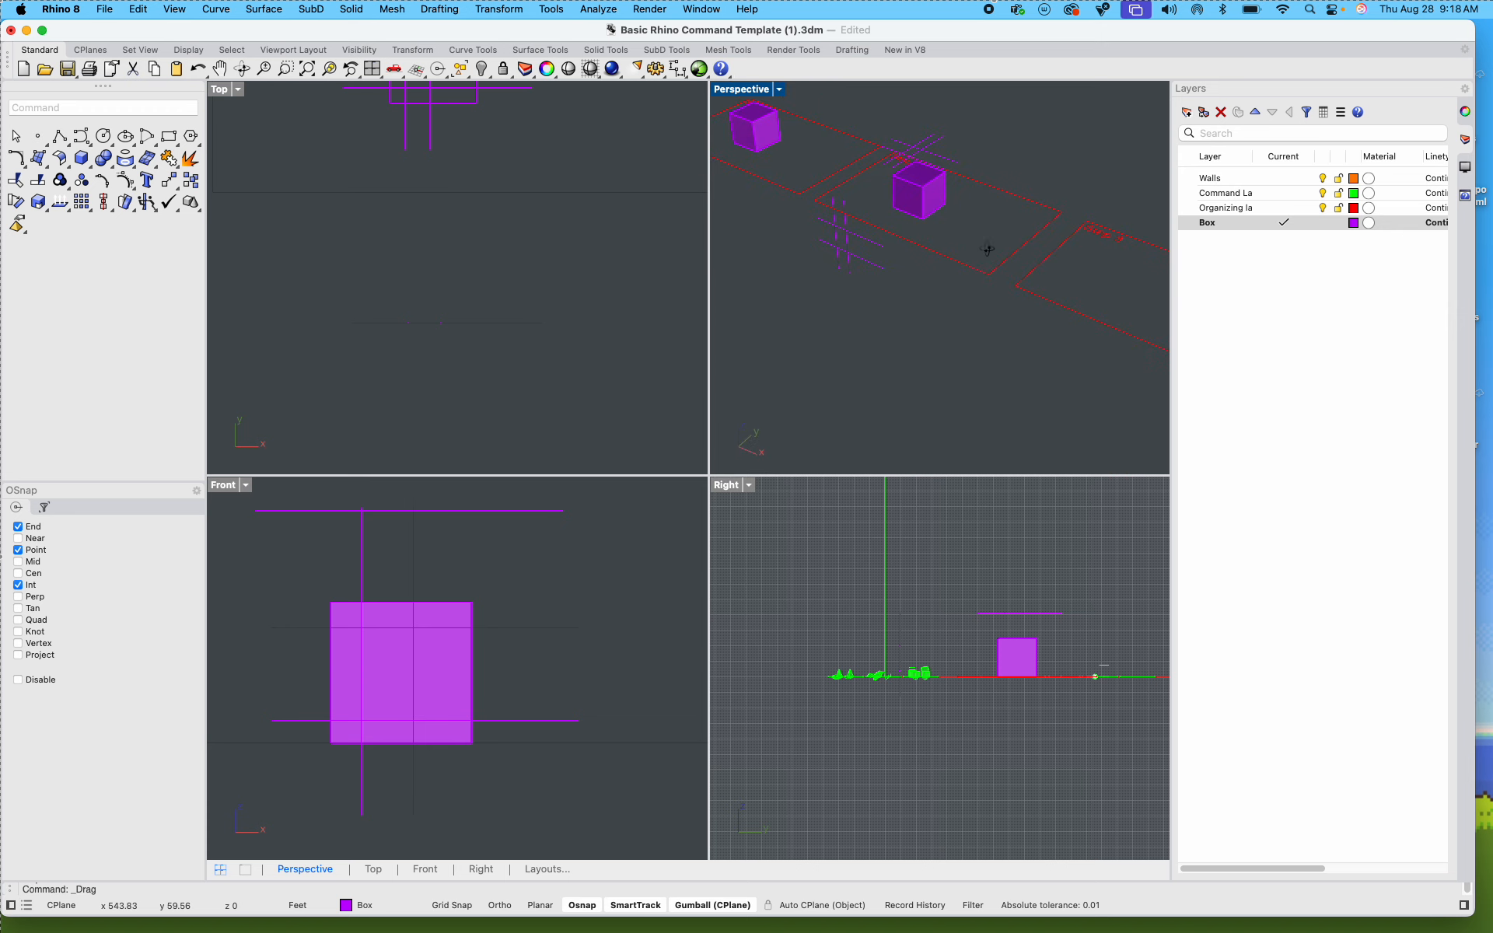
{"action": "scroll", "coordinate": [889, 202], "scroll_direction": "up", "scroll_amount": 4}
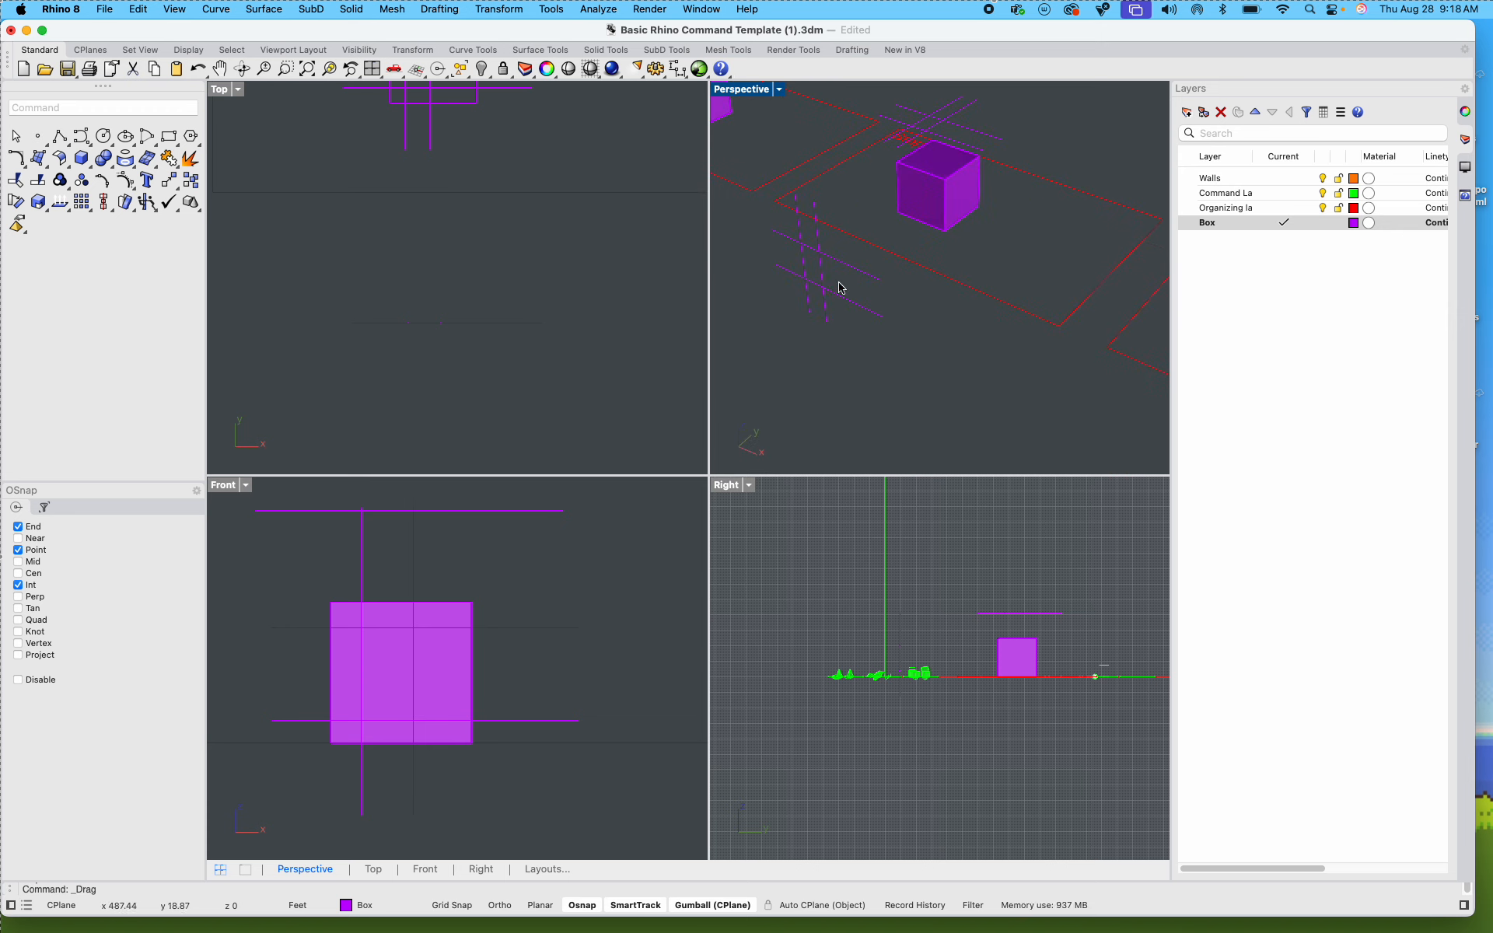
{"action": "double_click", "coordinate": [758, 89]}
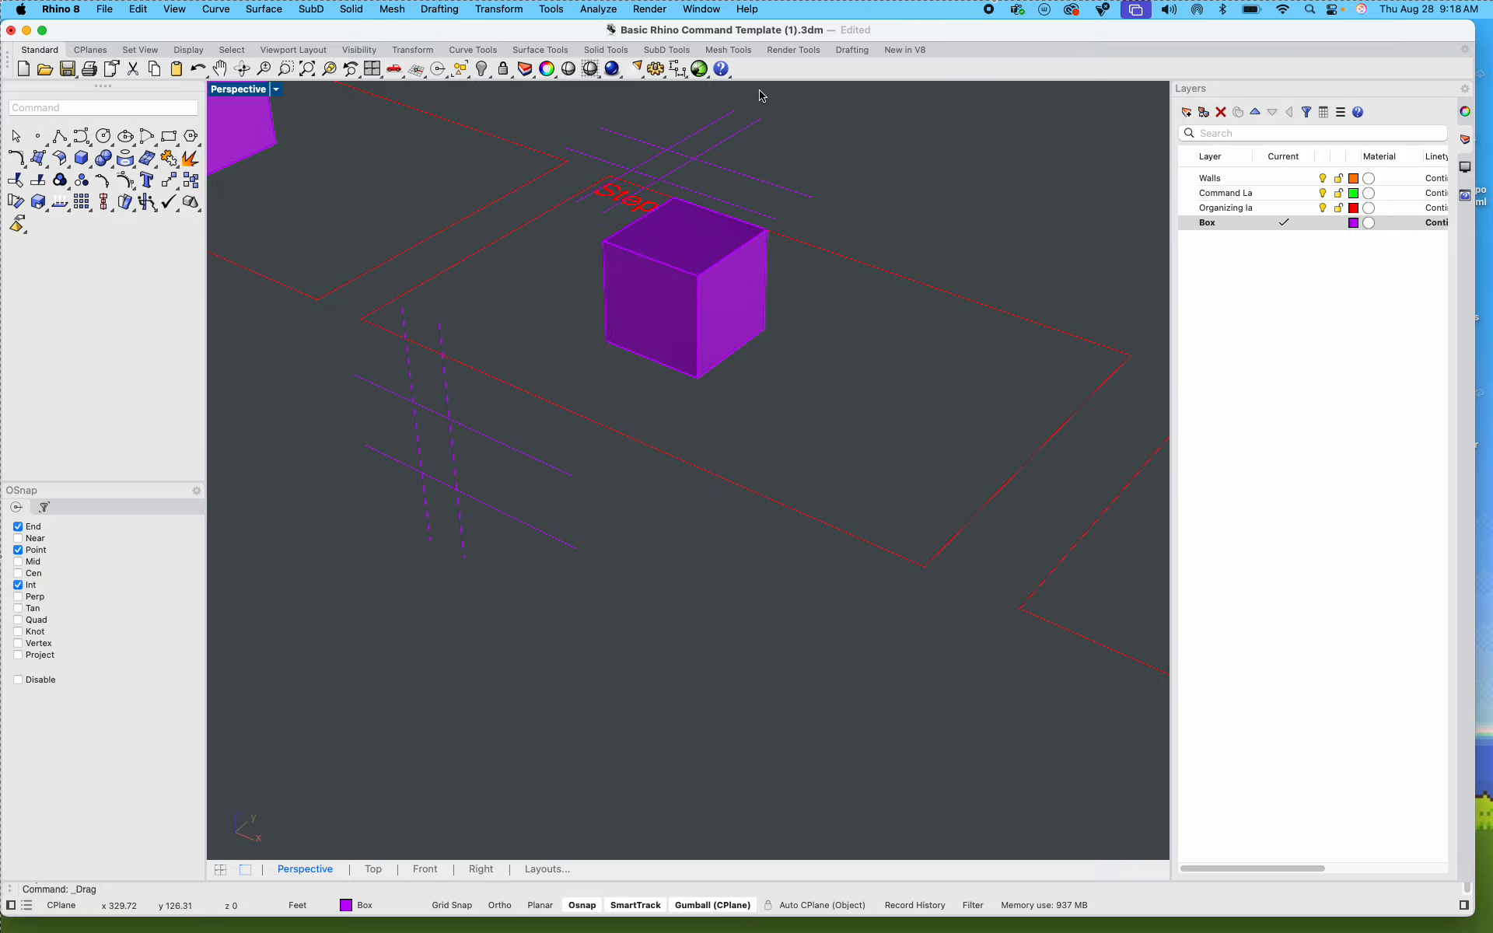
{"action": "right_click_drag", "start_coordinate": [680, 353], "coordinate": [720, 417], "text": "shift"}
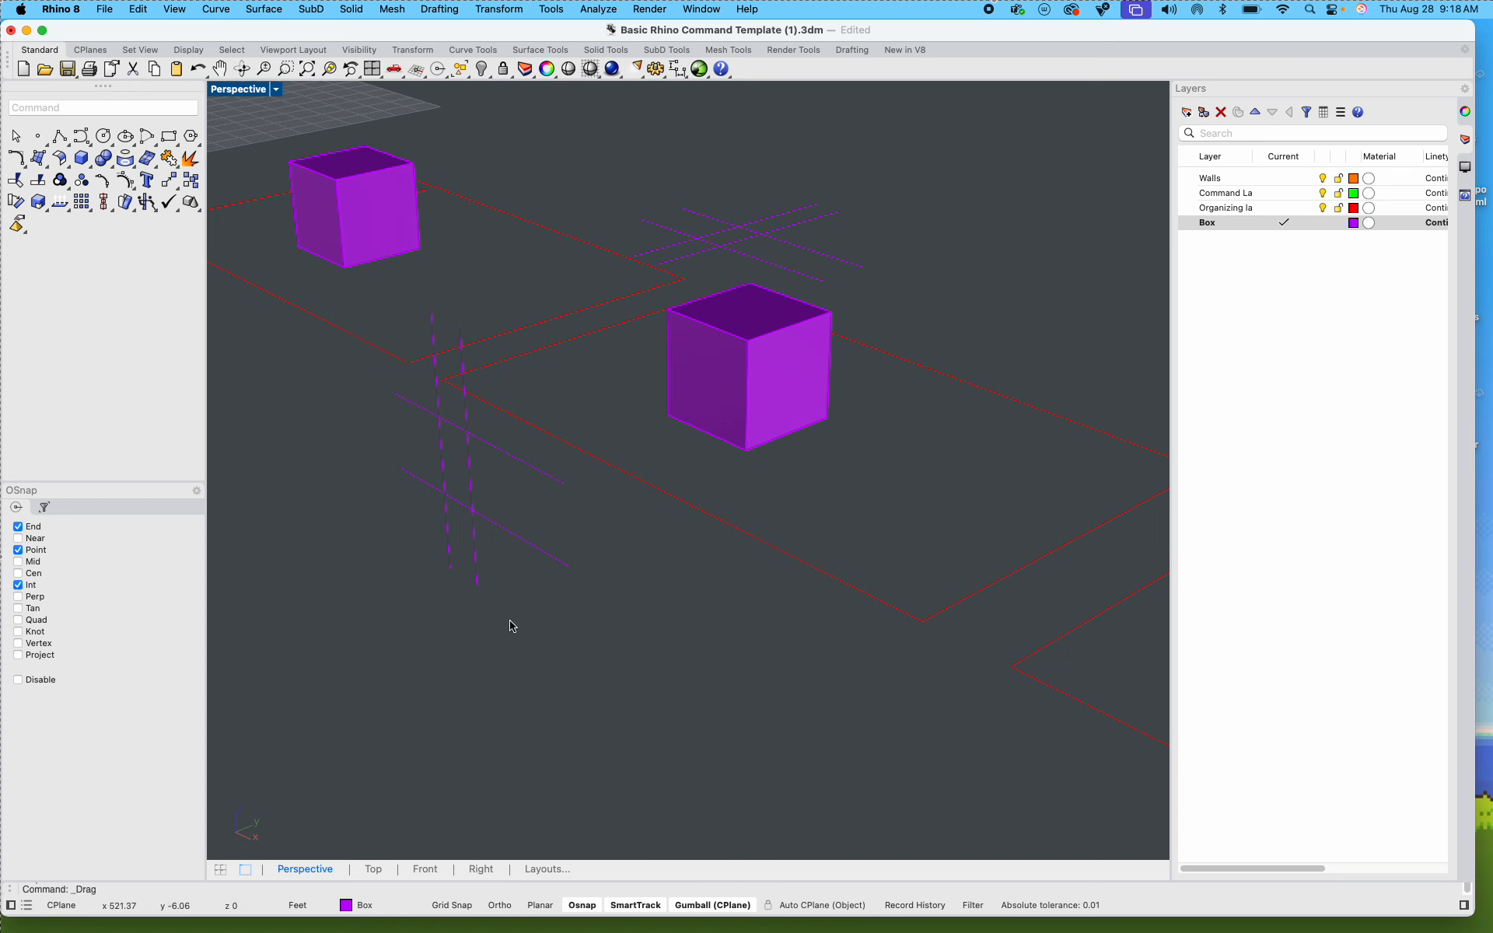
{"action": "left_click_drag", "start_coordinate": [510, 622], "coordinate": [412, 421]}
{"action": "left_click_drag", "start_coordinate": [526, 465], "coordinate": [662, 416]}
{"action": "scroll", "coordinate": [735, 369], "scroll_direction": "up", "scroll_amount": 3}
{"action": "scroll", "coordinate": [628, 310], "scroll_direction": "down", "scroll_amount": 5}
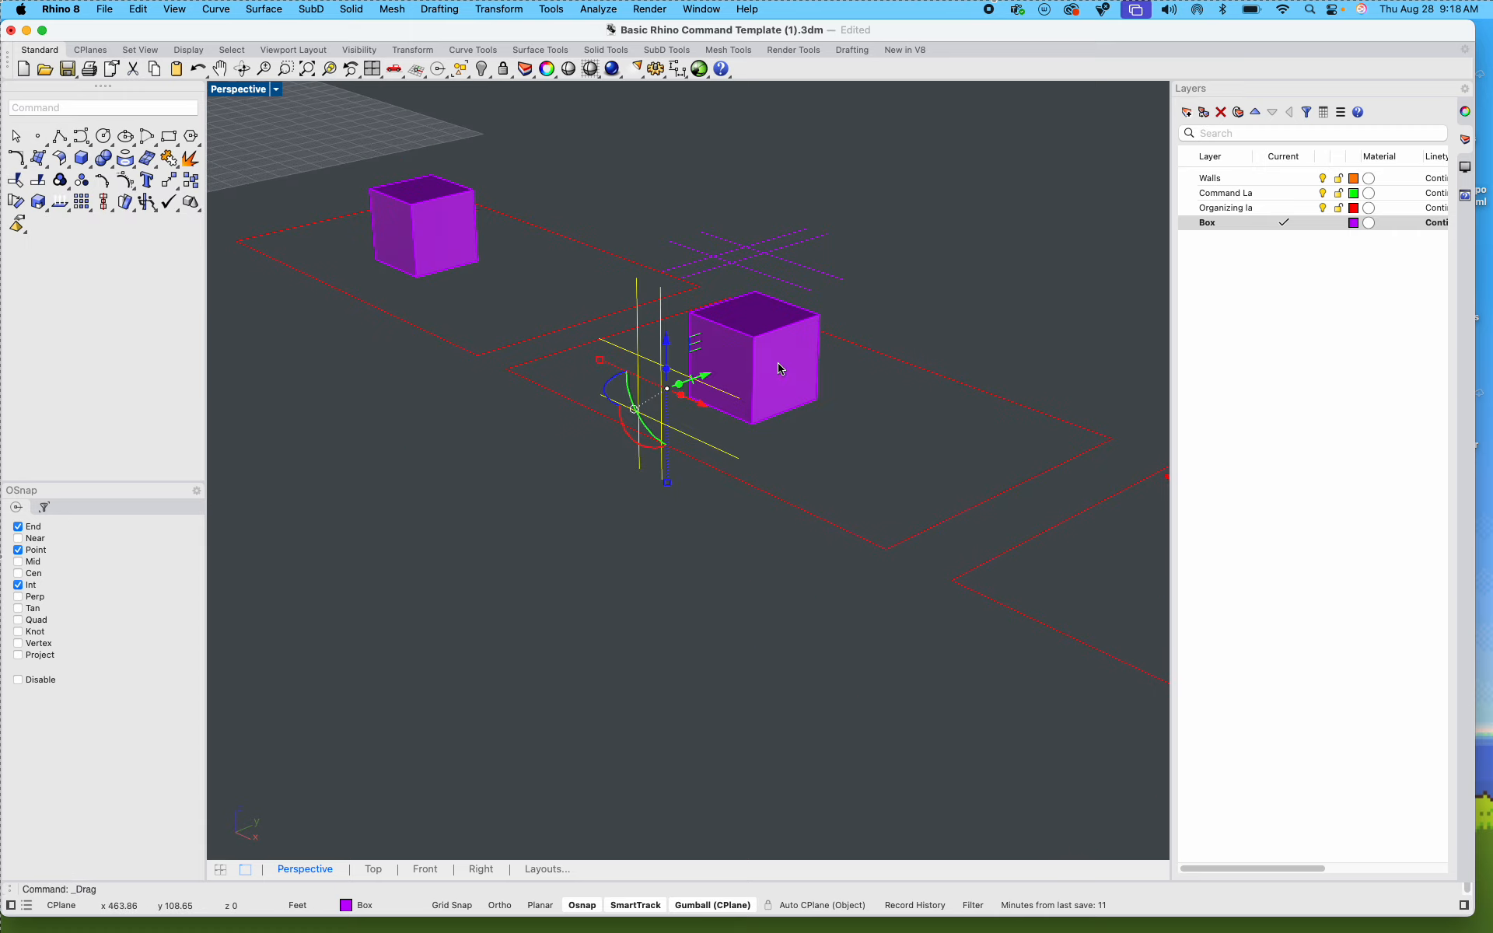
Step: Run Make2D on the Step 2 box, its guide lines and label, using the Perspective view projection, maintained source layers and grouped output
{"action": "left_click", "coordinate": [468, 165]}
{"action": "left_click_drag", "start_coordinate": [434, 150], "coordinate": [788, 574]}
{"action": "type", "text": "Make2D"}
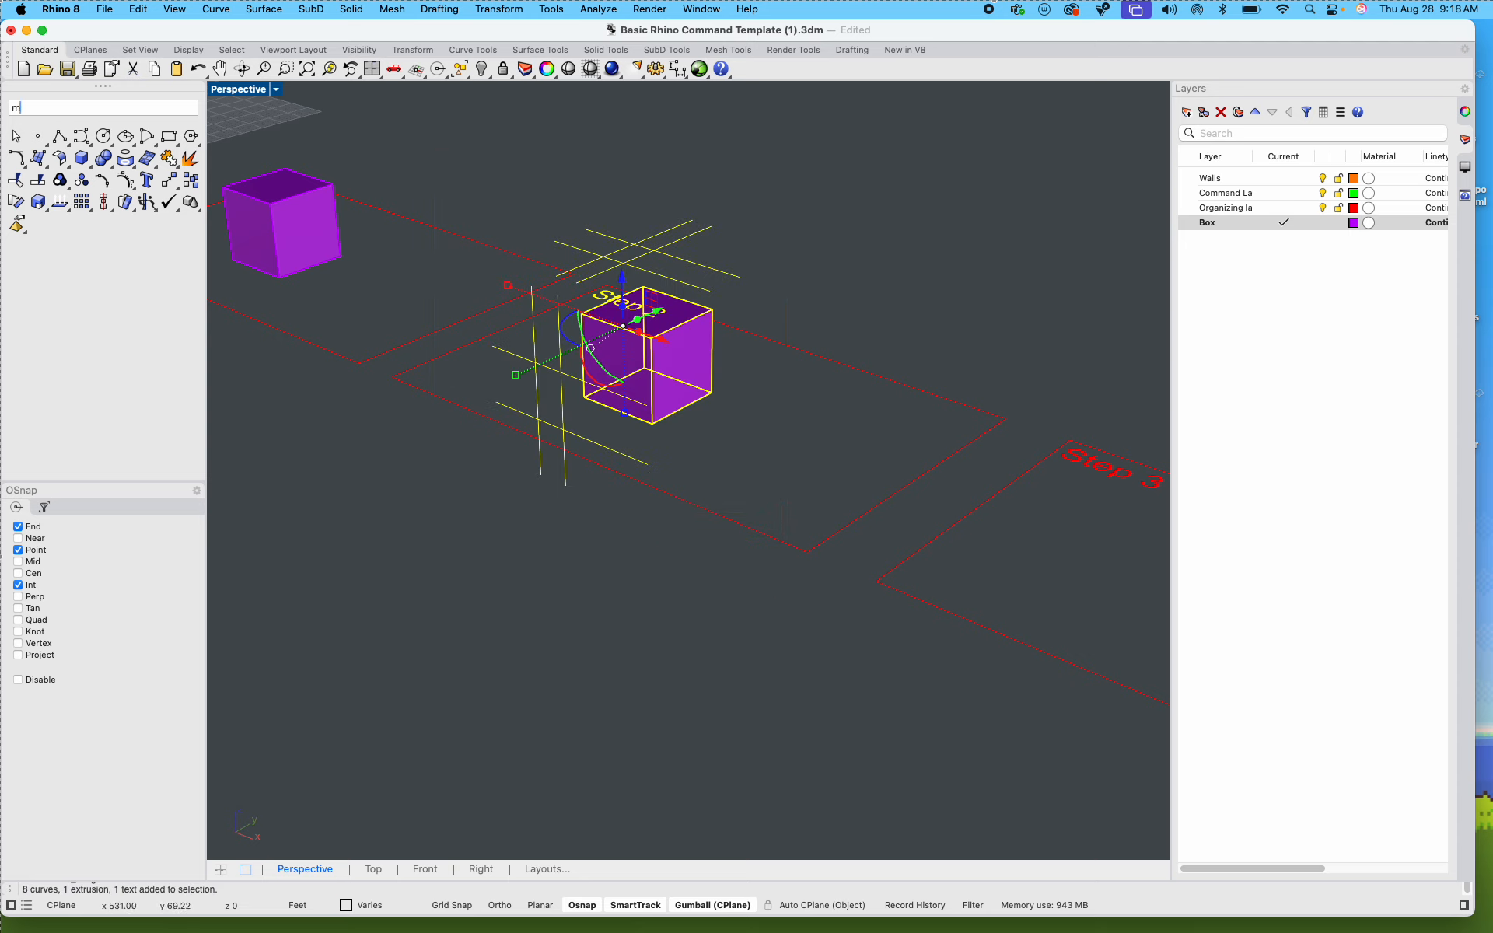
{"action": "key", "text": "Return"}
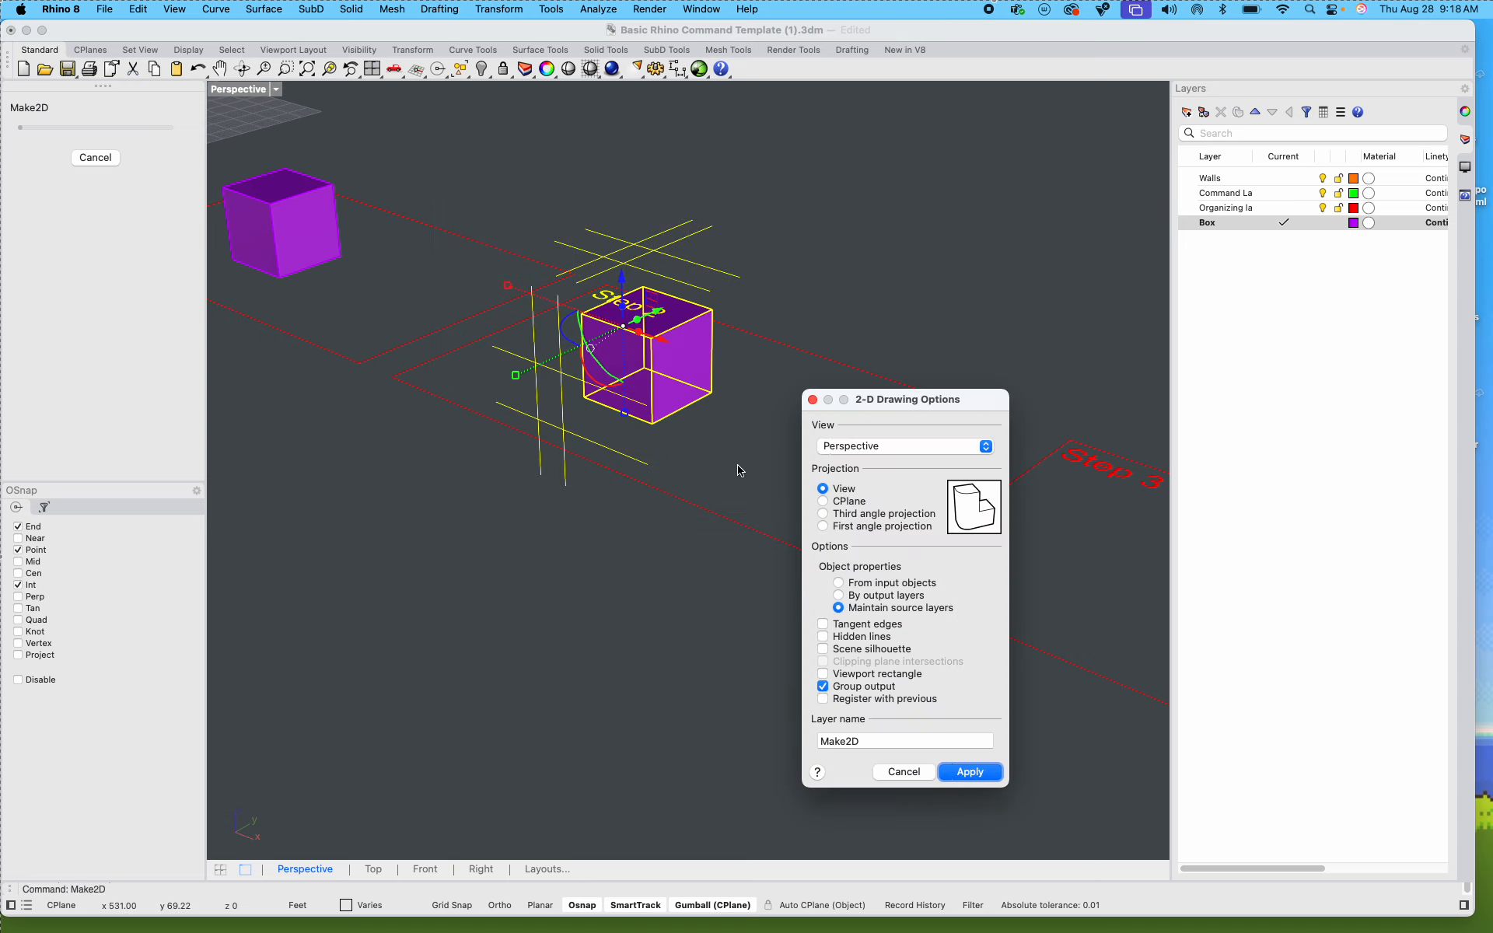
{"action": "left_click", "coordinate": [959, 772]}
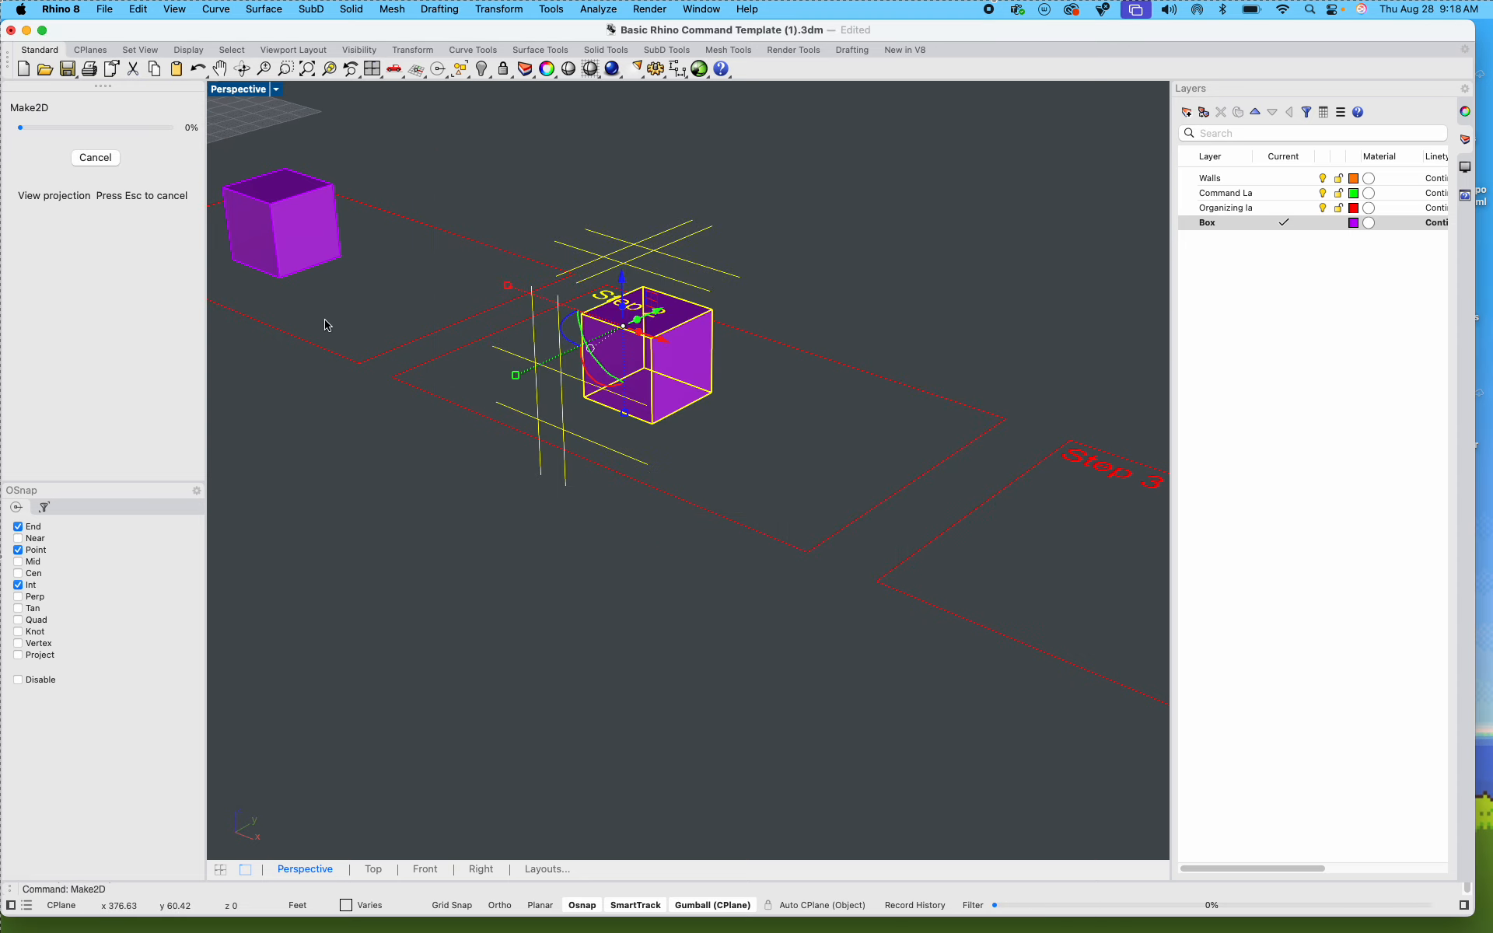
Step: Restore the four-view layout and delete the distorted Step 2 label from the 2D drawing in the Top view
{"action": "double_click", "coordinate": [227, 89]}
{"action": "scroll", "coordinate": [476, 276], "scroll_direction": "down", "scroll_amount": 3}
{"action": "scroll", "coordinate": [482, 282], "scroll_direction": "up", "scroll_amount": 6}
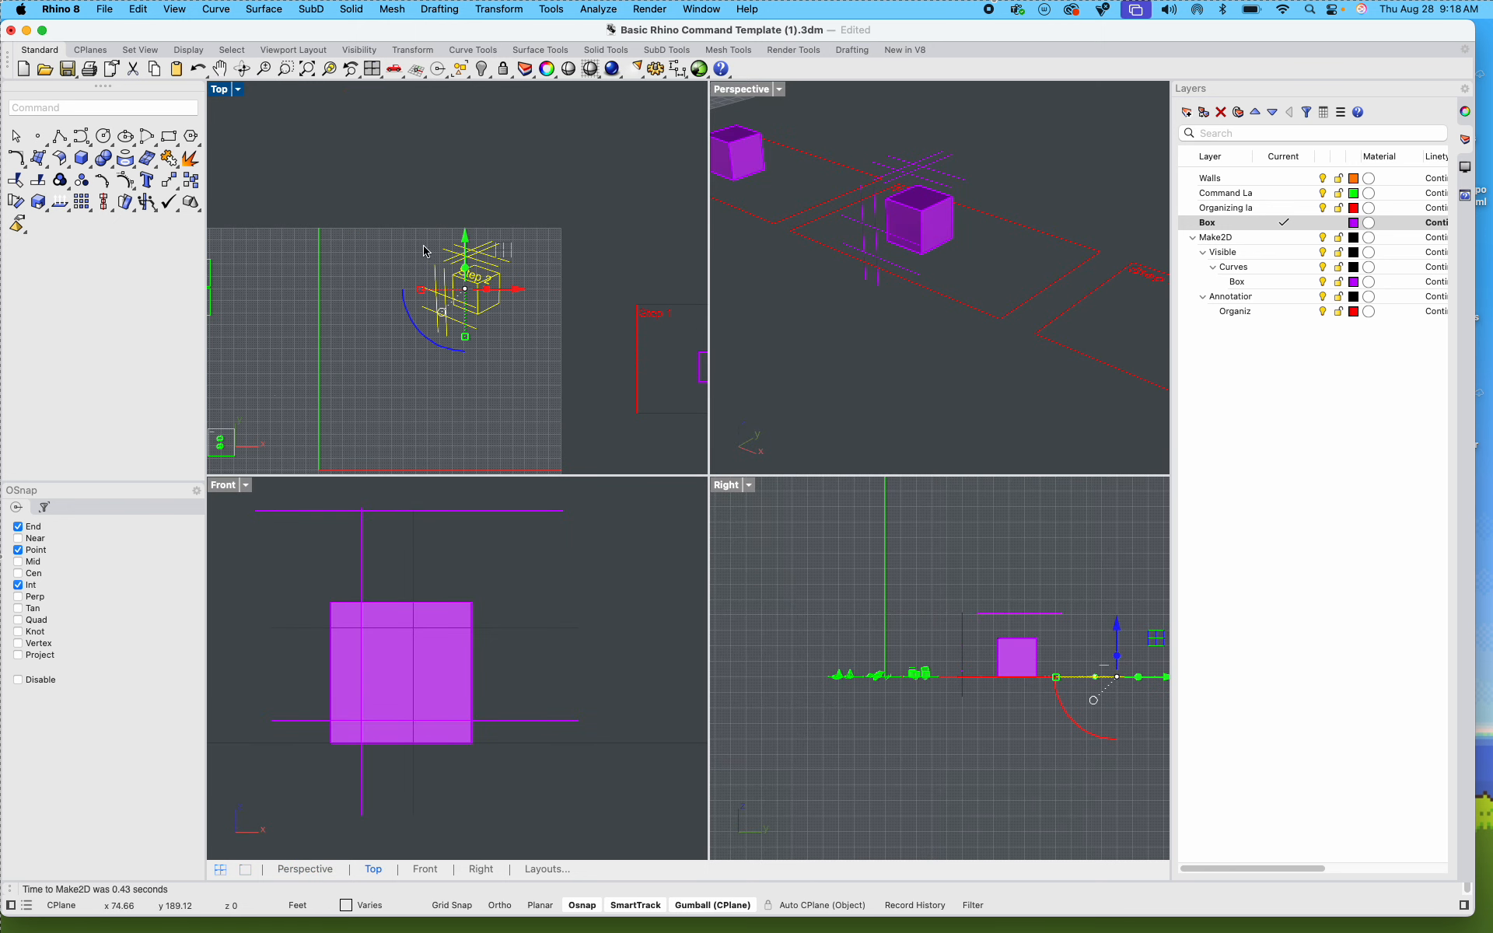
{"action": "scroll", "coordinate": [493, 275], "scroll_direction": "up", "scroll_amount": 10}
{"action": "left_click", "coordinate": [586, 283]}
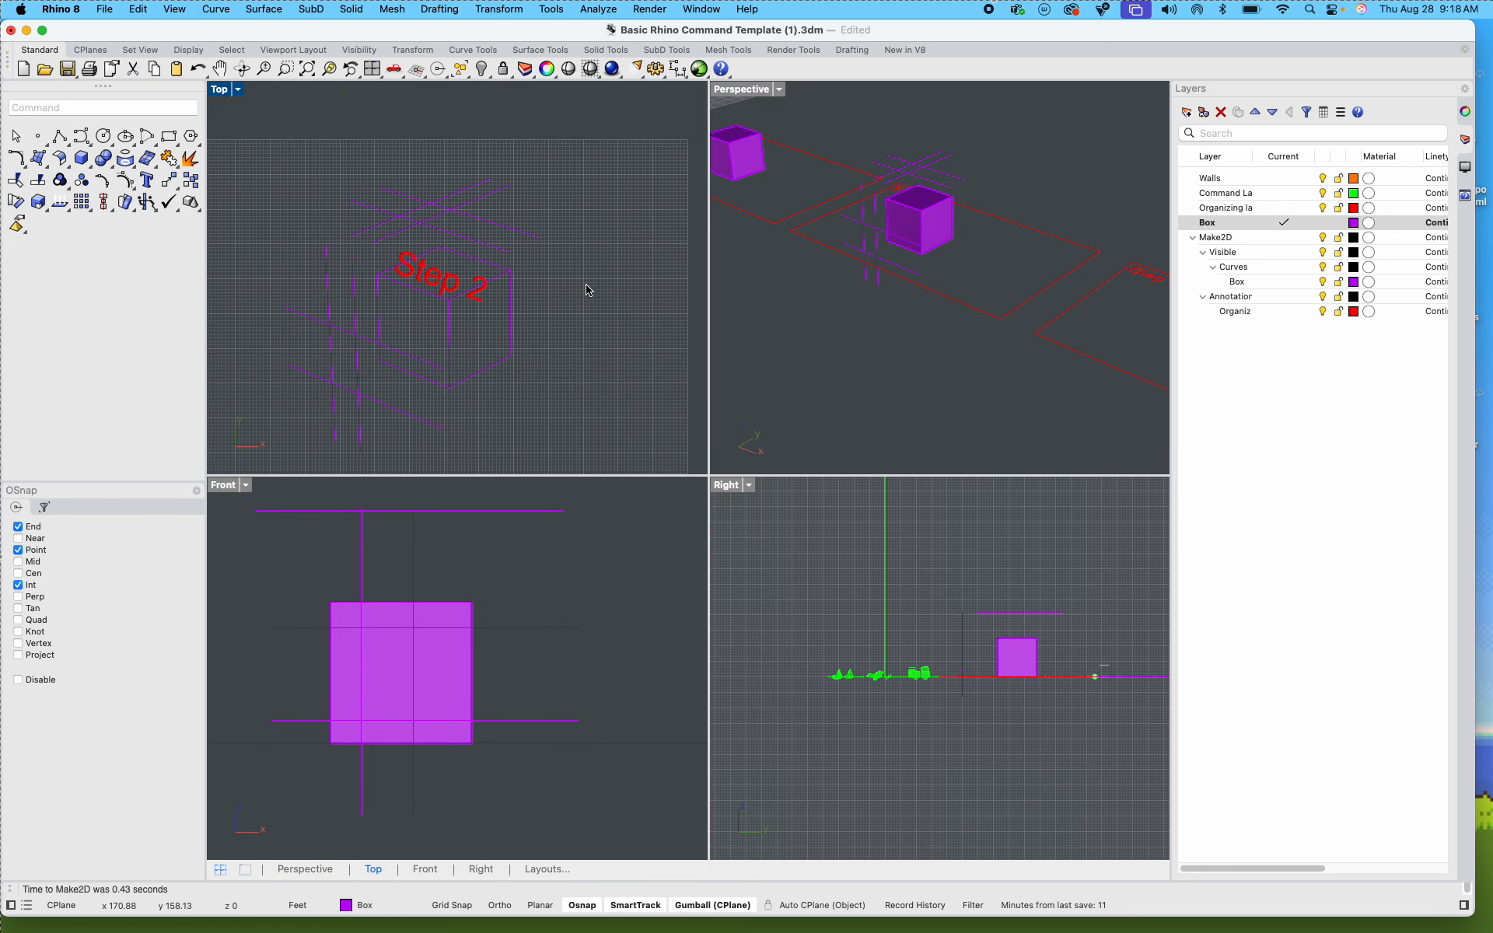
{"action": "left_click", "coordinate": [450, 282]}
{"action": "key", "text": "Delete"}
{"action": "scroll", "coordinate": [413, 300], "scroll_direction": "down", "scroll_amount": 2}
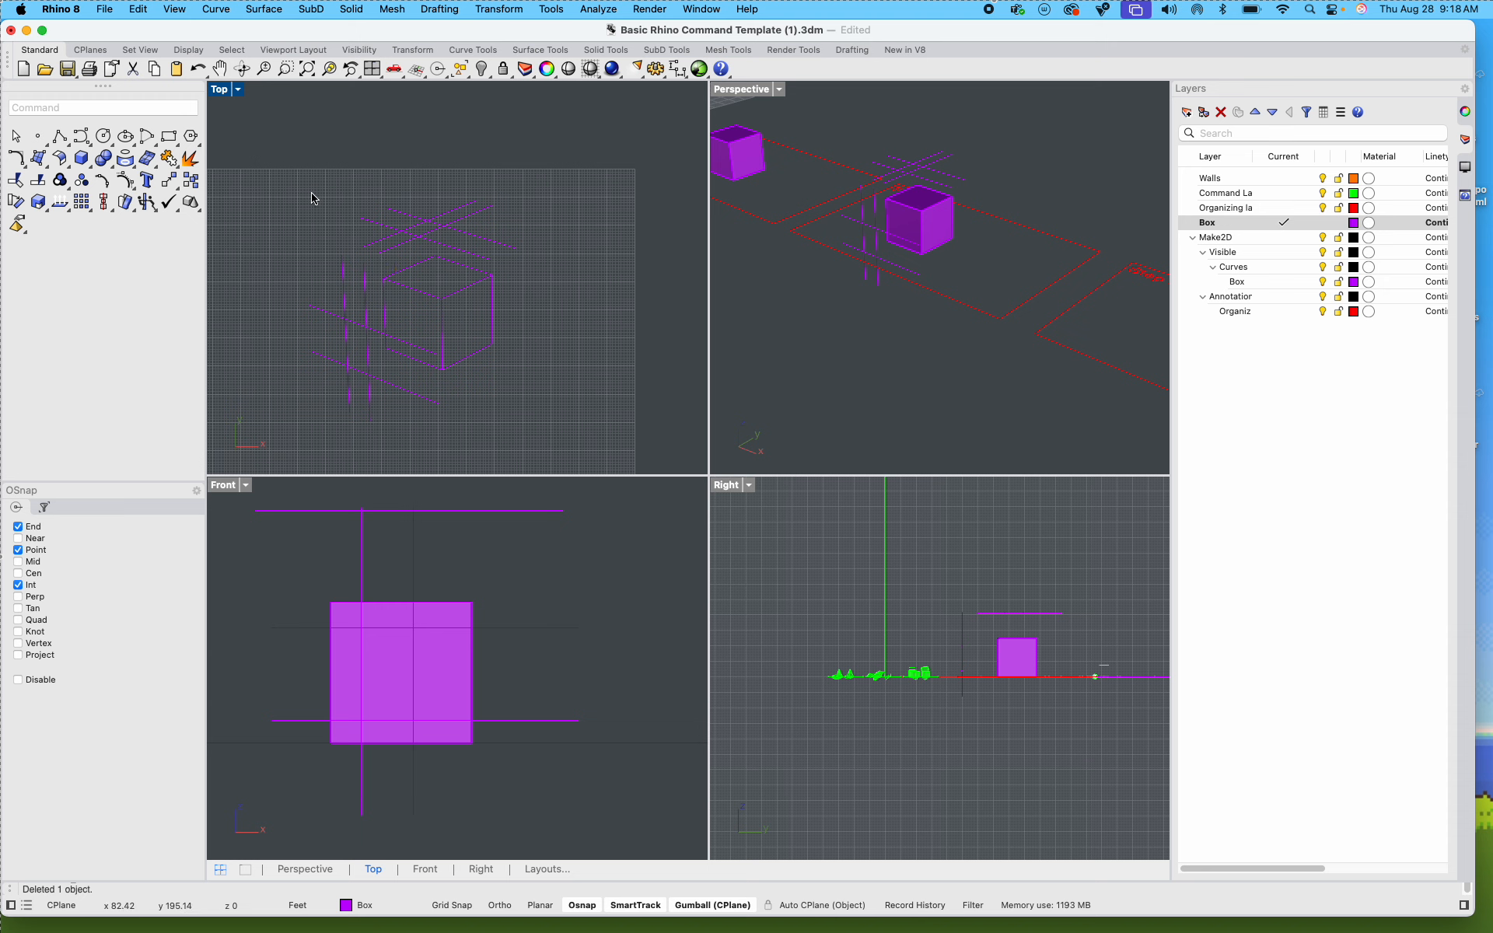
Step: Select all curves of the 2D box drawing and examine from a low Perspective angle whether they lie flat
{"action": "left_click_drag", "start_coordinate": [557, 426], "coordinate": [268, 156]}
{"action": "scroll", "coordinate": [963, 305], "scroll_direction": "down", "scroll_amount": 5}
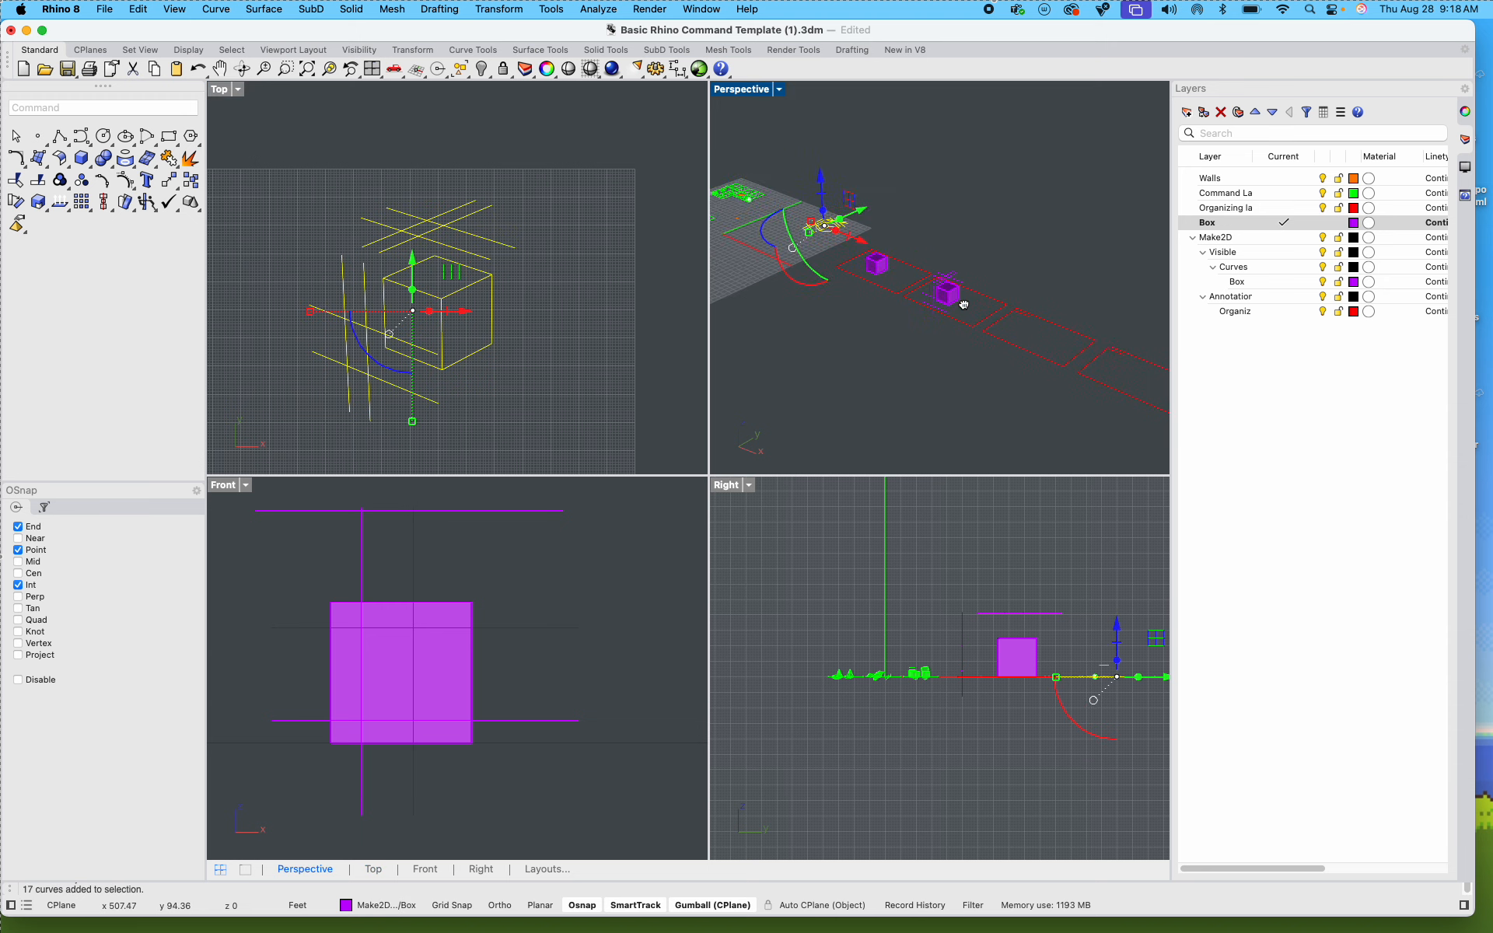
{"action": "right_click_drag", "start_coordinate": [964, 305], "coordinate": [1043, 322], "text": "shift"}
{"action": "scroll", "coordinate": [900, 240], "scroll_direction": "up", "scroll_amount": 12}
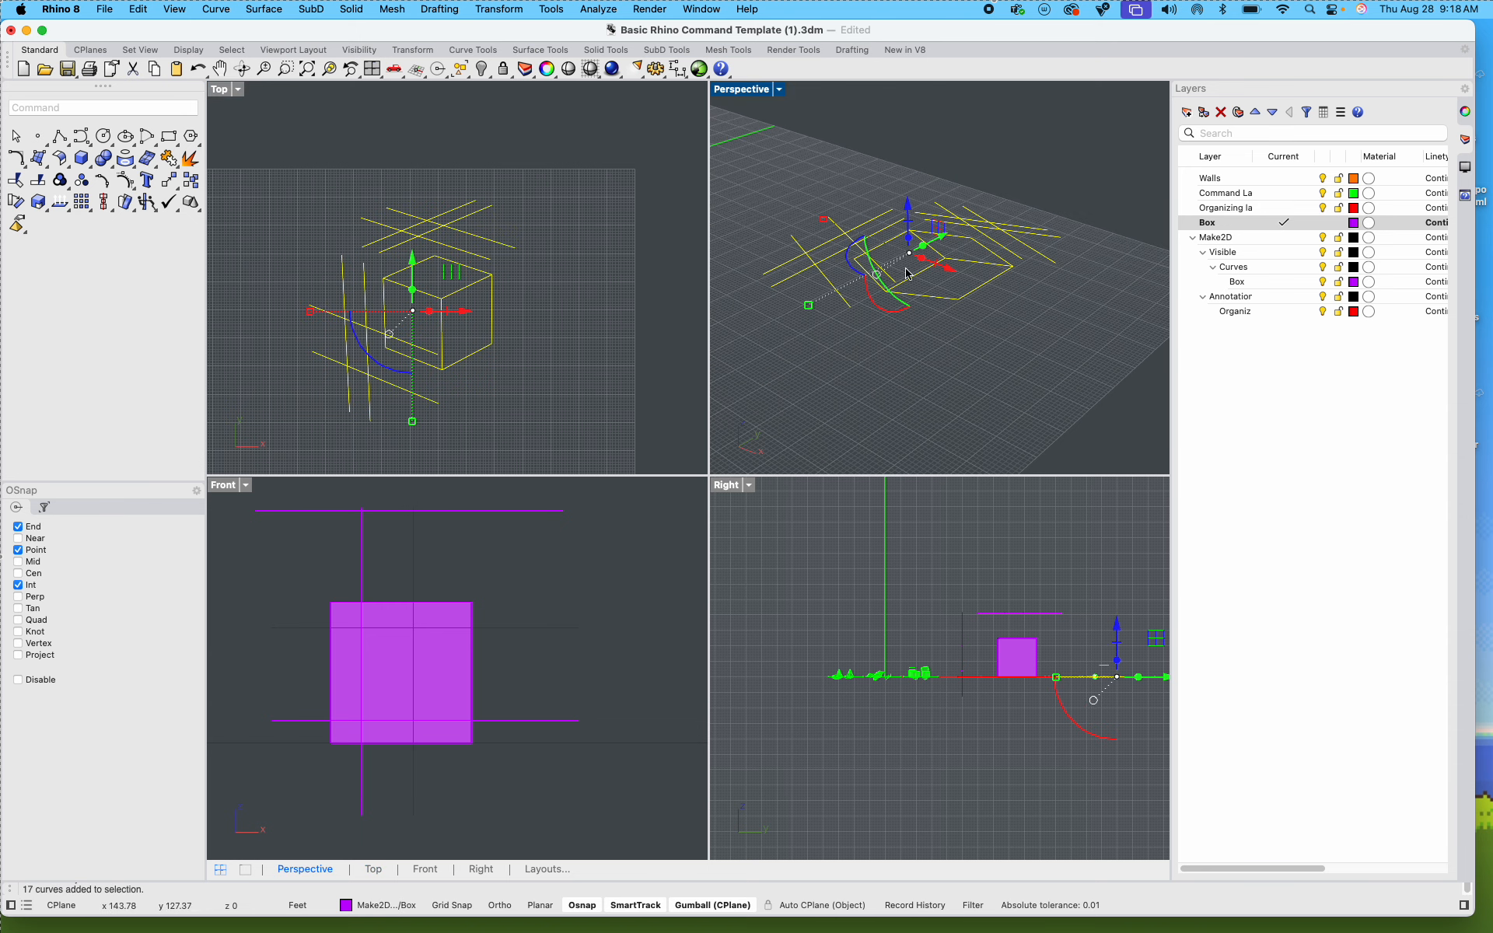
{"action": "right_click_drag", "start_coordinate": [917, 380], "coordinate": [917, 124]}
{"action": "right_click_drag", "start_coordinate": [914, 269], "coordinate": [912, 195], "text": "shift"}
{"action": "left_click", "coordinate": [332, 71]}
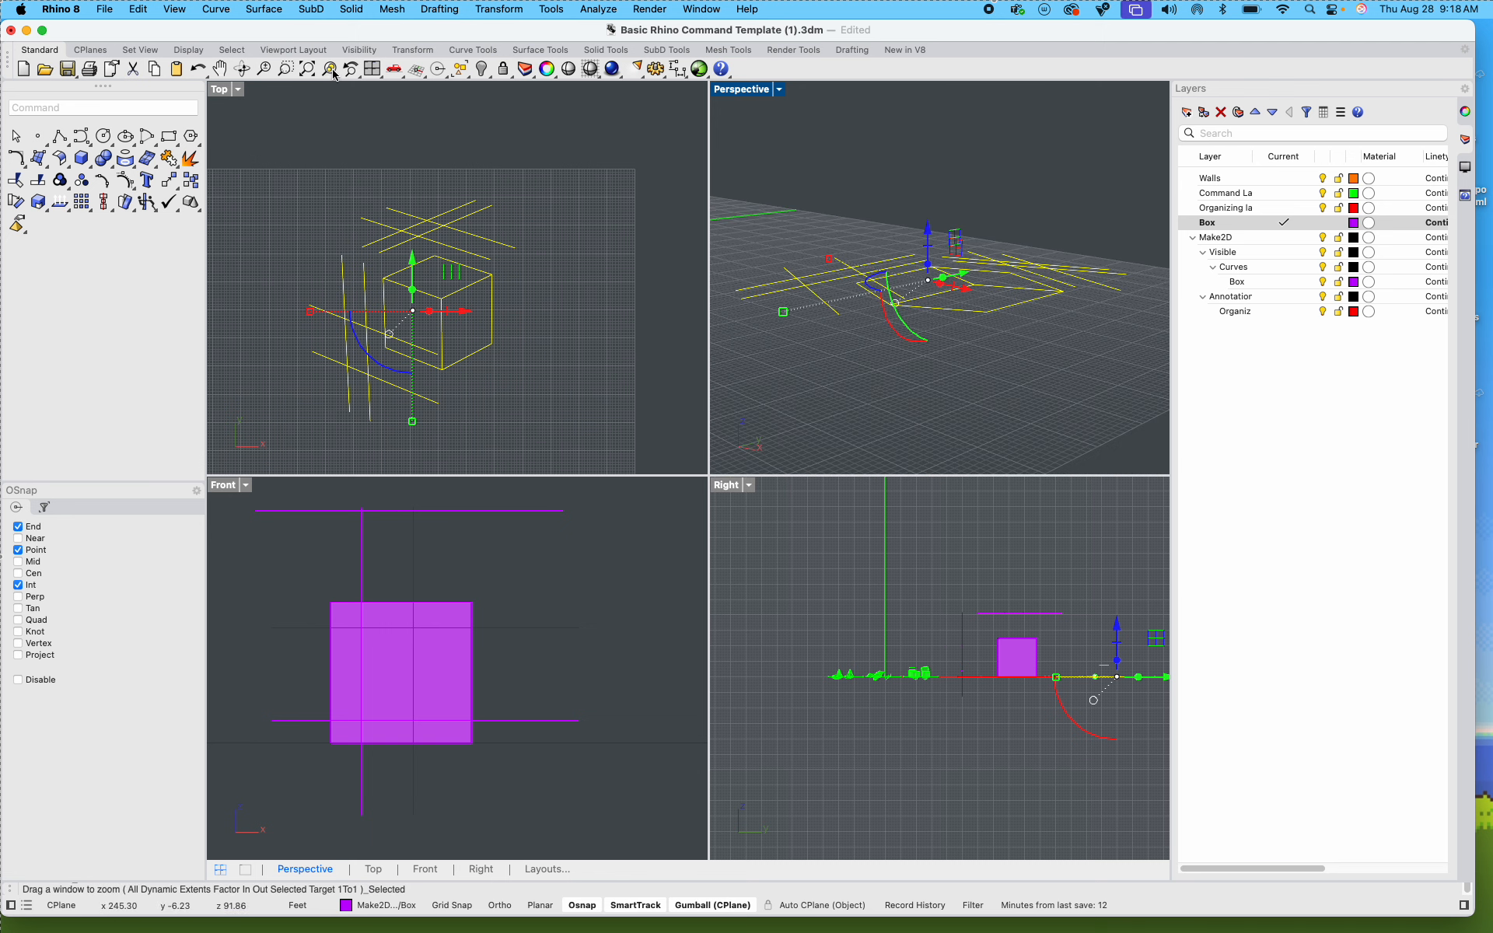
{"action": "mouse_move", "coordinate": [910, 399]}
{"action": "right_mouse_down"}
{"action": "mouse_move", "coordinate": [893, 350]}
{"action": "mouse_move", "coordinate": [926, 417]}
{"action": "mouse_move", "coordinate": [922, 383]}
{"action": "right_mouse_up"}
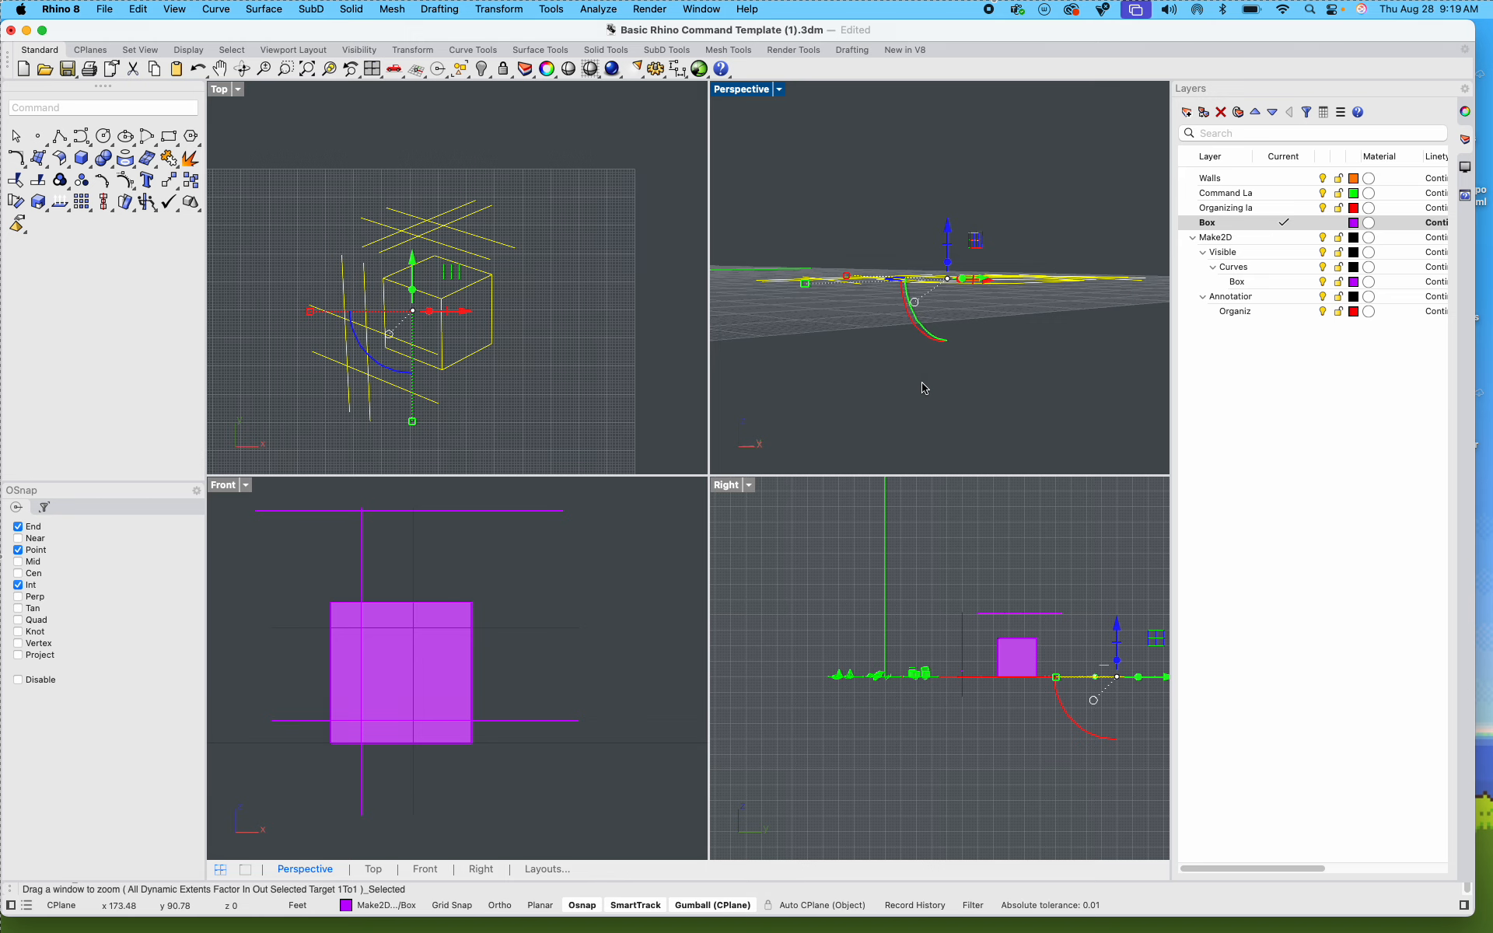
Step: Undo the Make2D drawing of the Step 2 box and maximize the Perspective view
{"action": "key", "text": "super+z"}
{"action": "left_click", "coordinate": [567, 317]}
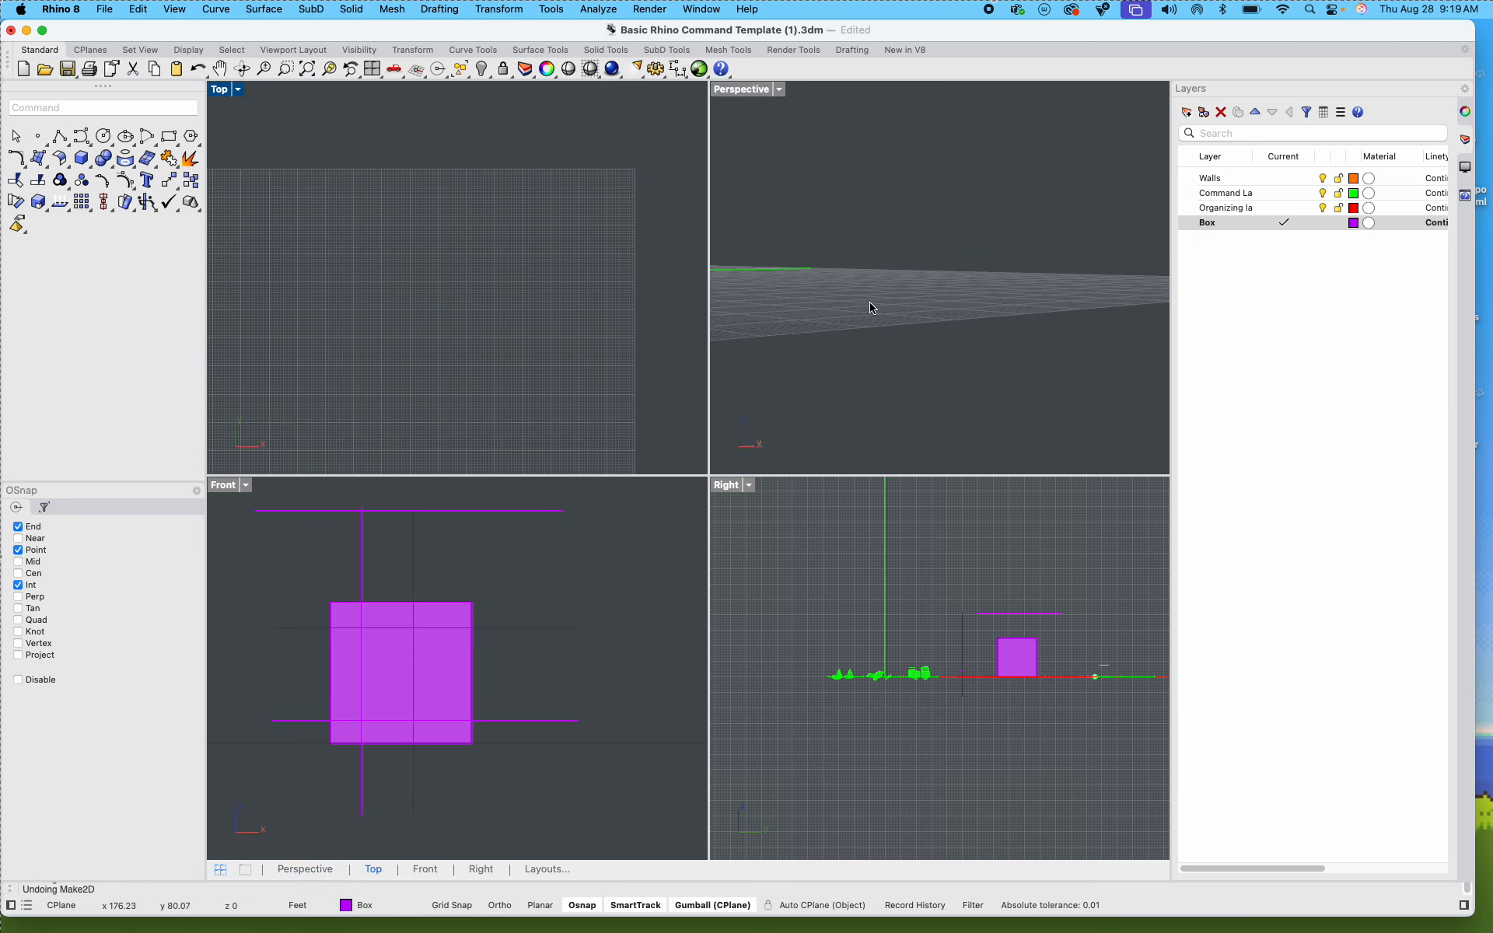
{"action": "double_click", "coordinate": [719, 91]}
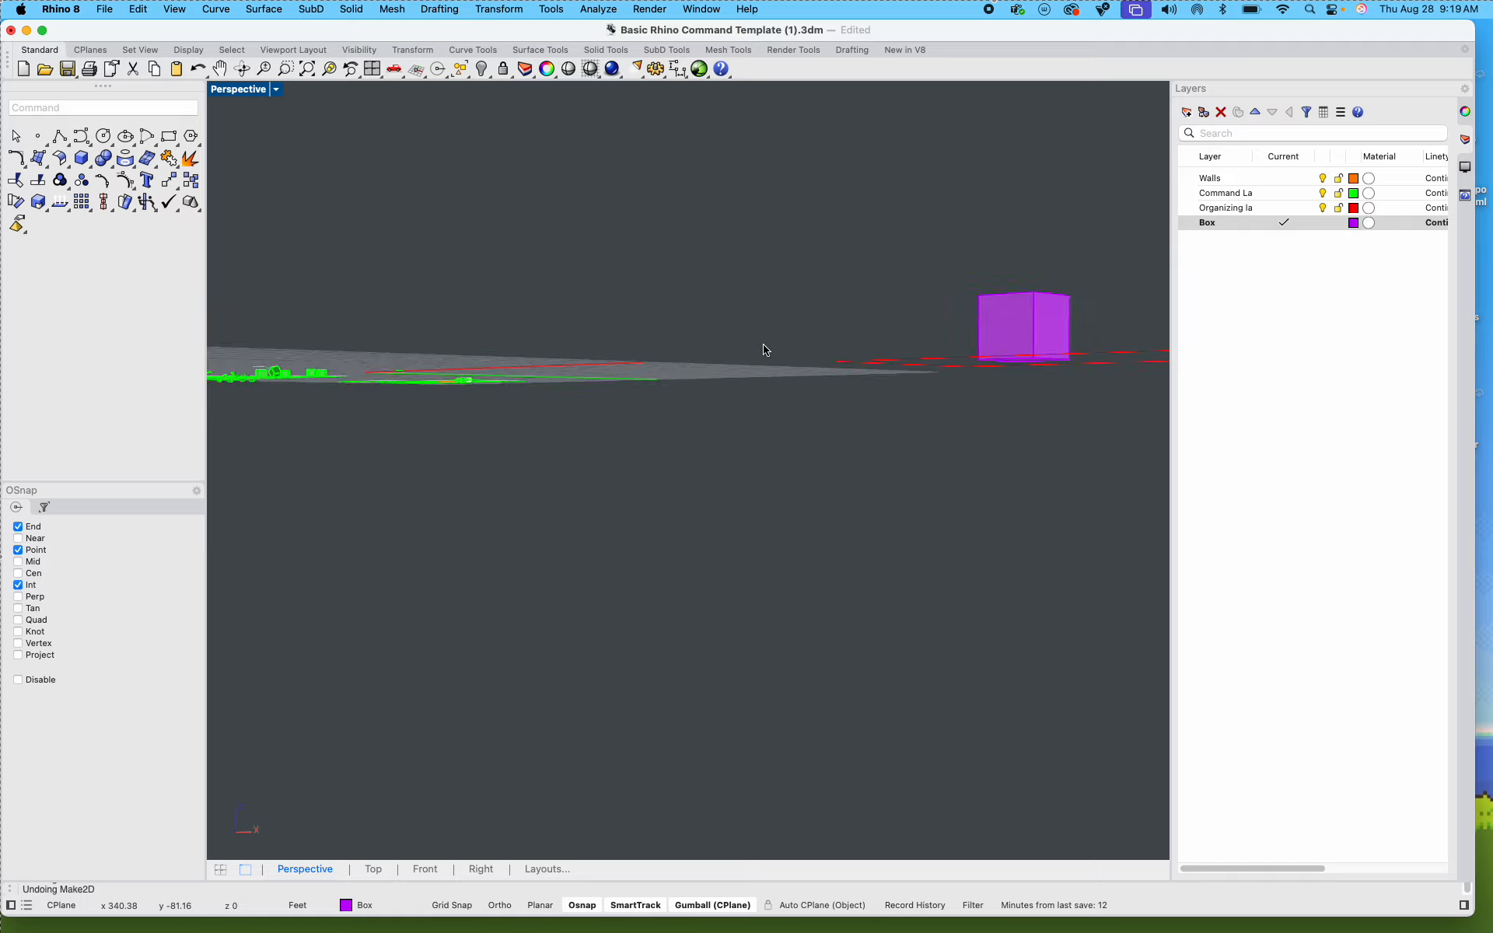
Step: Copy the entire Step 2 frame with its label, box and guide lines to the empty area directly in front of it
{"action": "right_click_drag", "start_coordinate": [766, 350], "coordinate": [833, 557]}
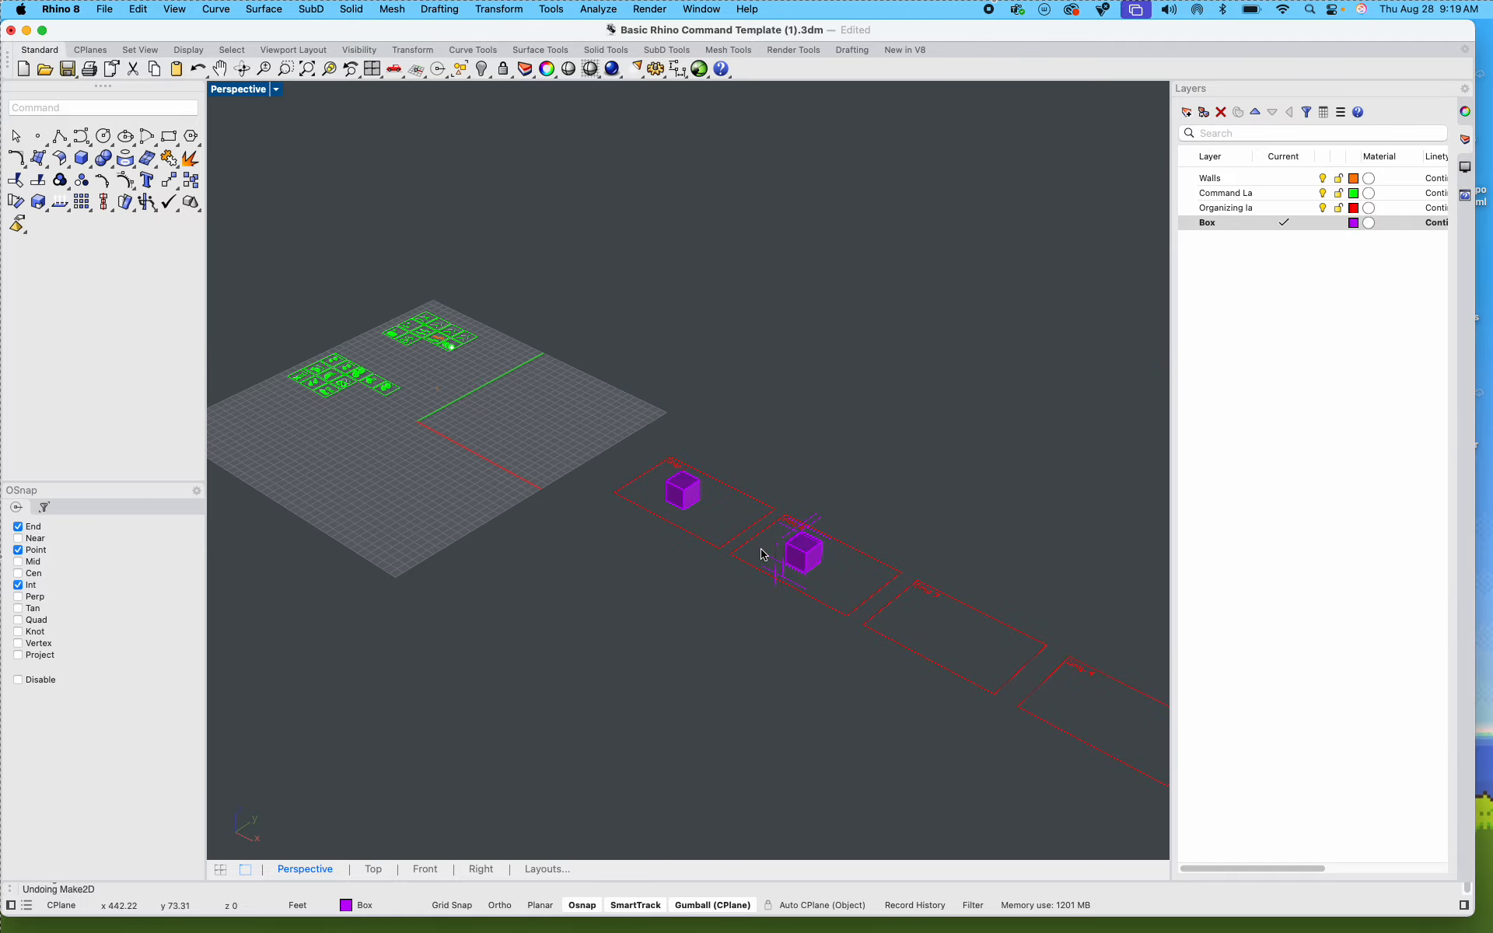
{"action": "scroll", "coordinate": [837, 599], "scroll_direction": "up", "scroll_amount": 5}
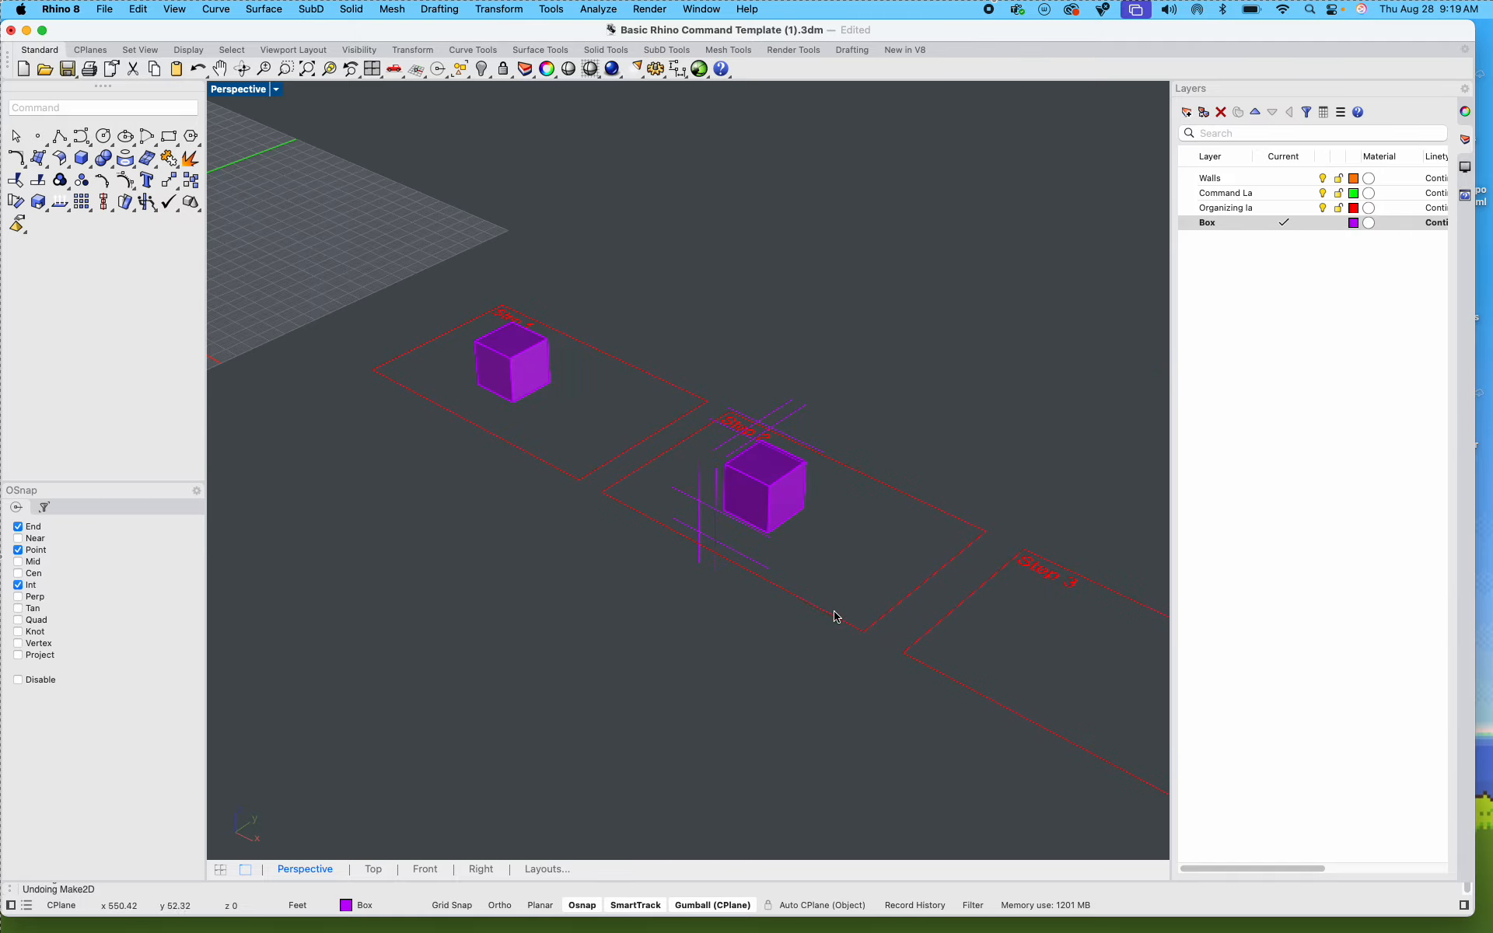
{"action": "right_click_drag", "start_coordinate": [821, 591], "coordinate": [780, 570]}
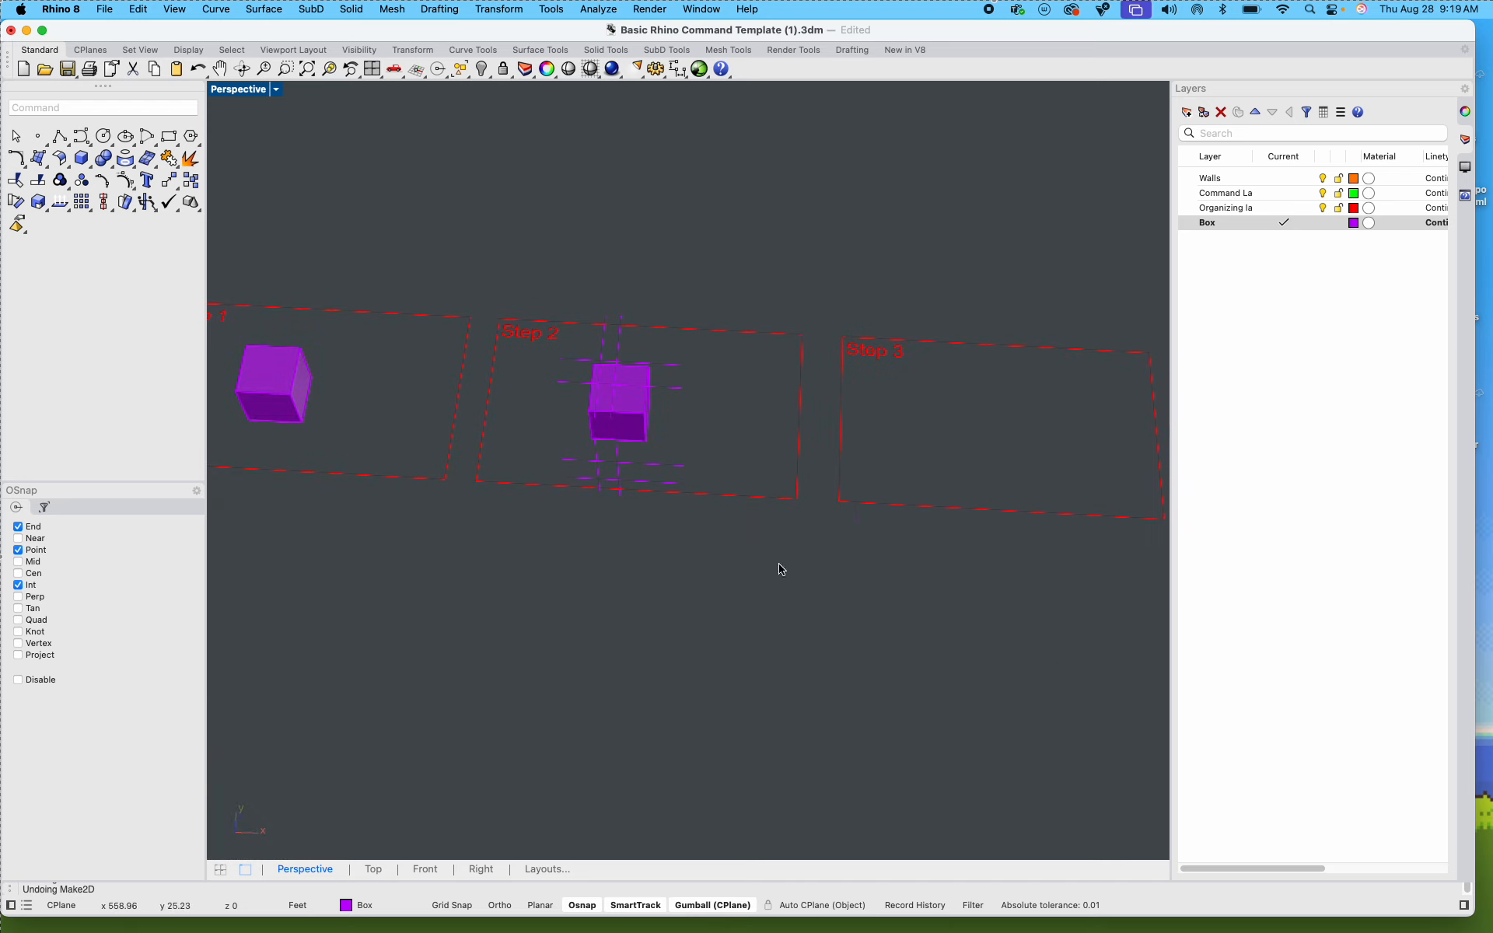
{"action": "left_click_drag", "start_coordinate": [783, 604], "coordinate": [511, 301]}
{"action": "type", "text": "copy"}
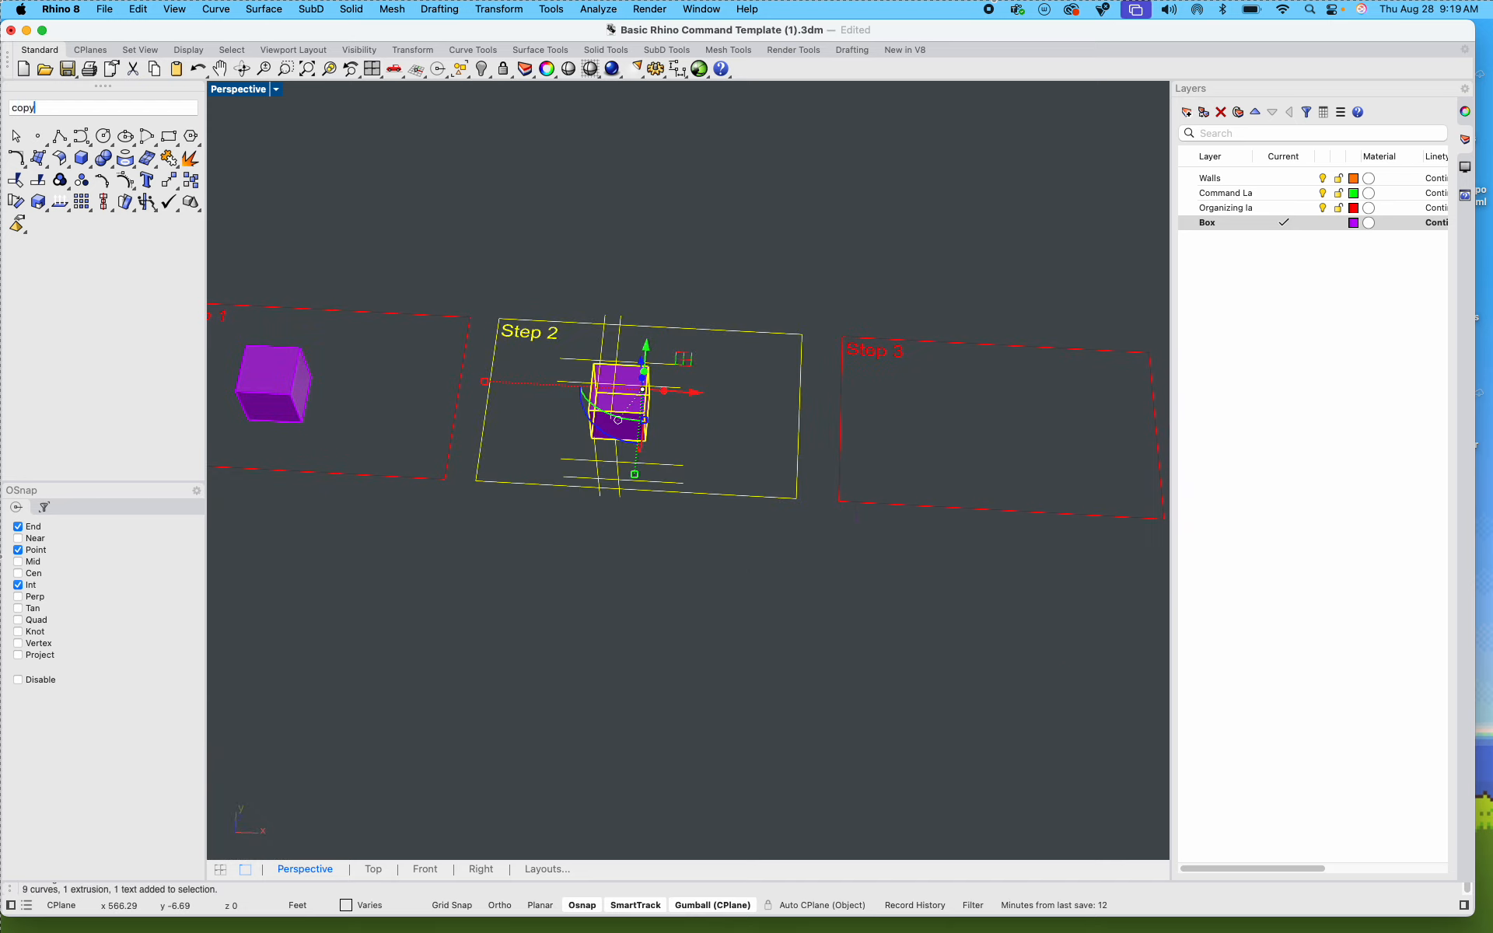
{"action": "key", "text": "Return"}
{"action": "left_click", "coordinate": [776, 783], "text": "shift"}
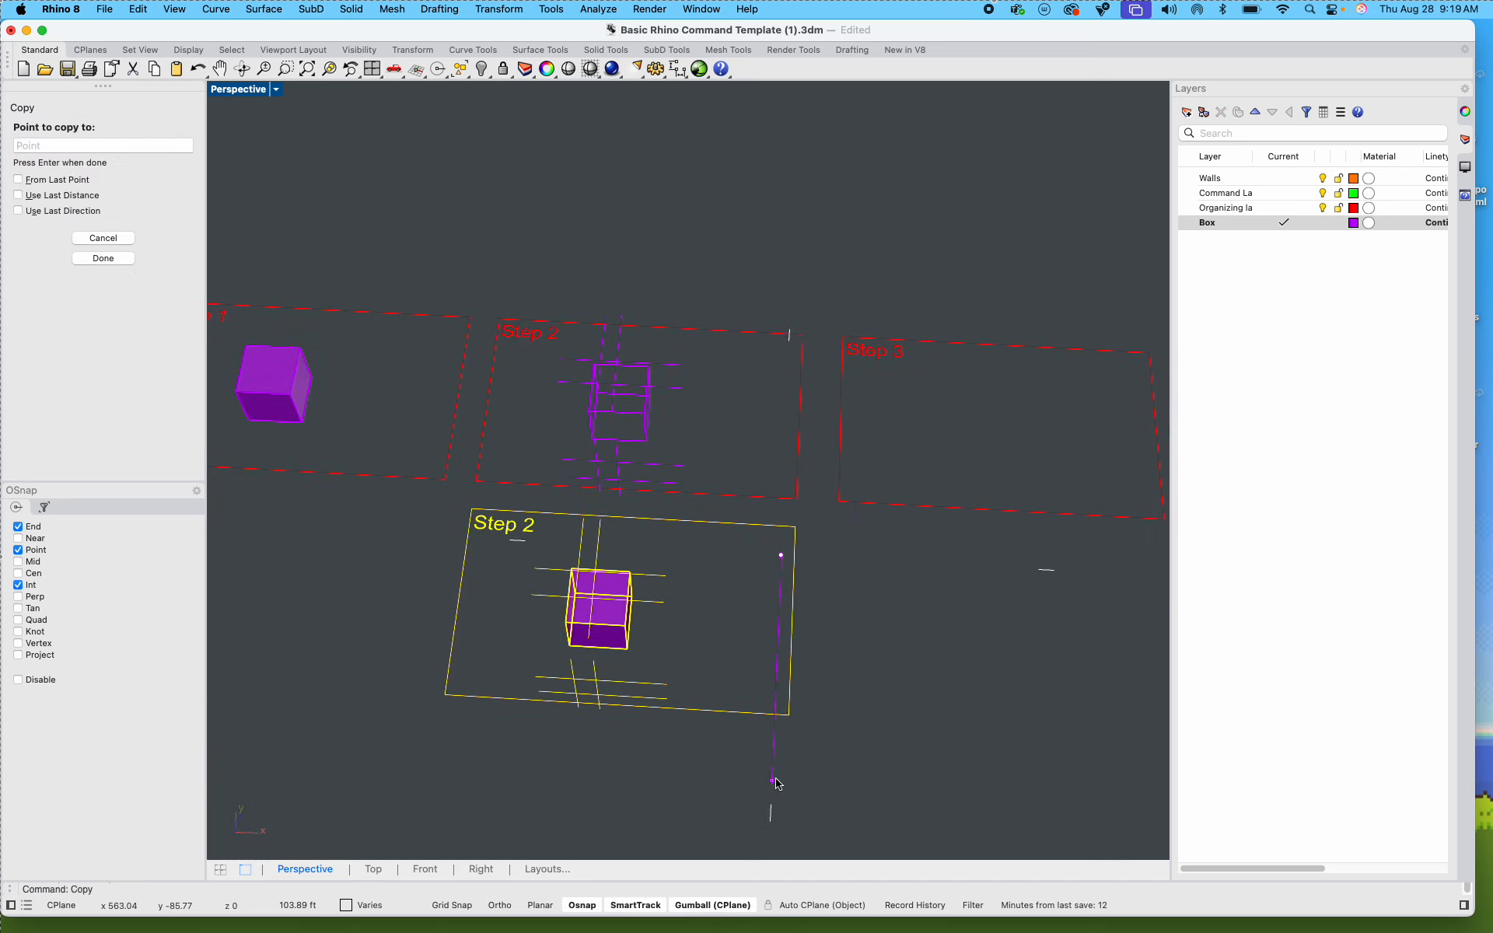
{"action": "key", "text": "Return"}
Step: Change the label text of the copied frame to Step 2.1
{"action": "scroll", "coordinate": [523, 537], "scroll_direction": "up", "scroll_amount": 15}
{"action": "double_click", "coordinate": [471, 577]}
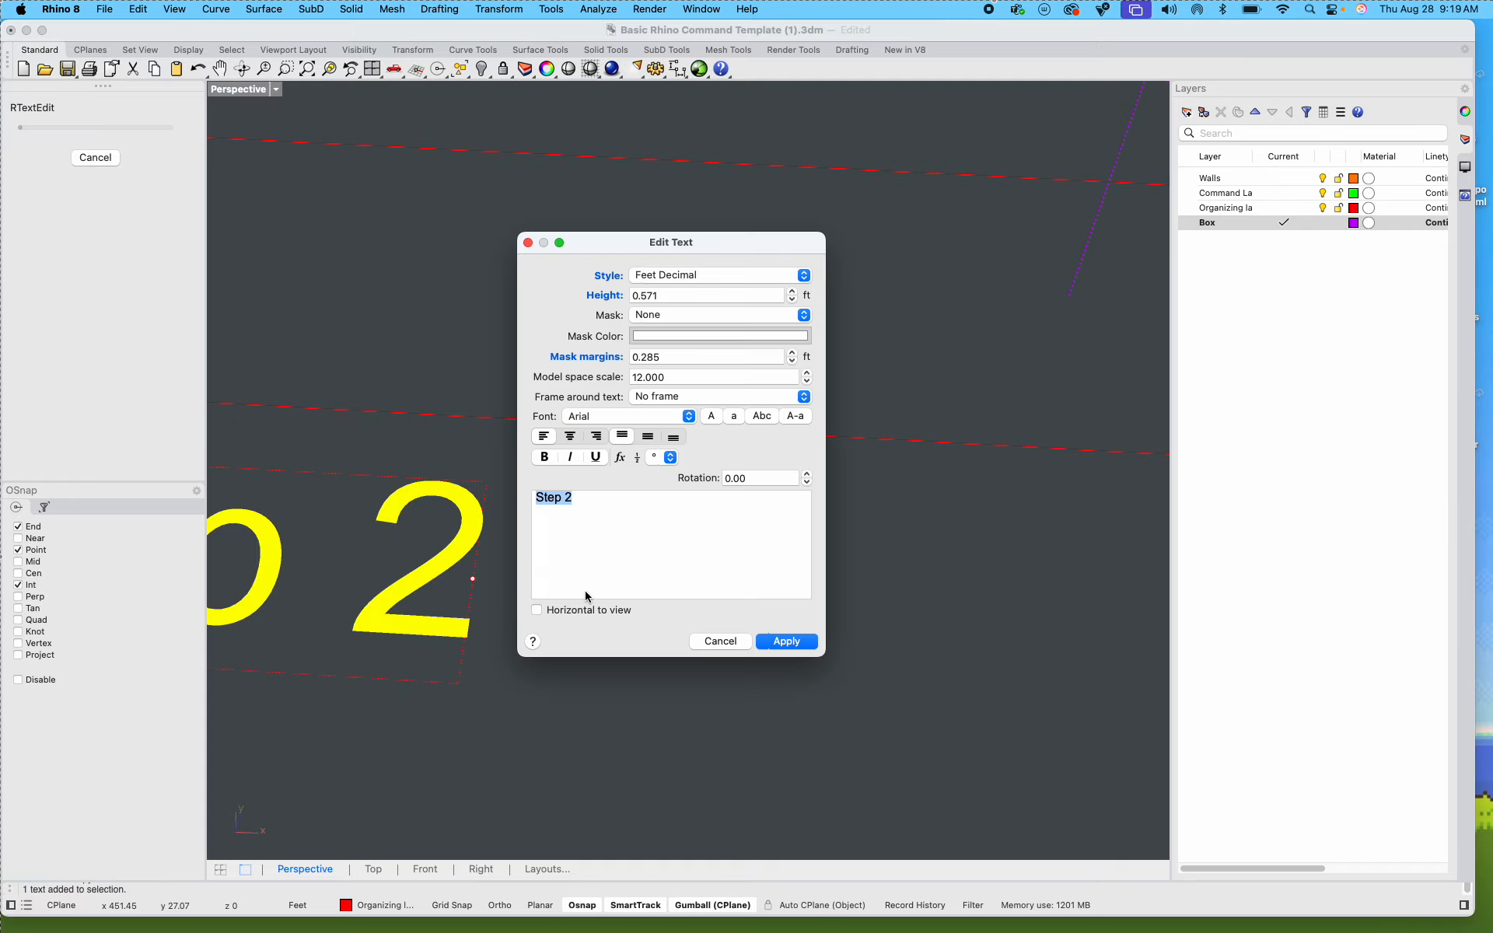
{"action": "left_click", "coordinate": [632, 541]}
{"action": "type", "text": ".1"}
{"action": "key", "text": "Return"}
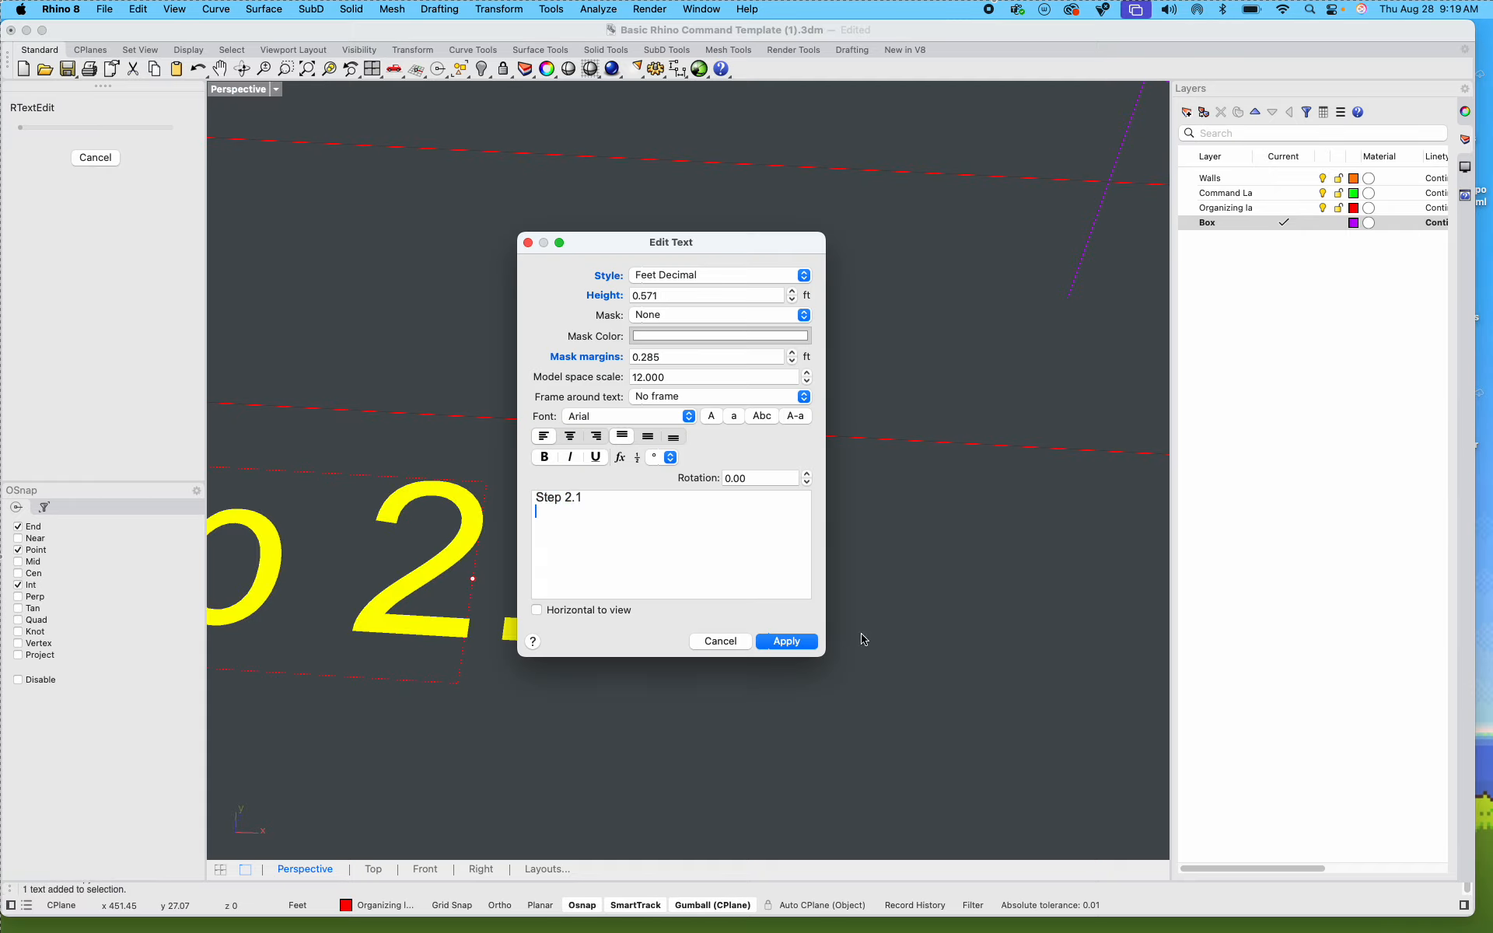
{"action": "left_click", "coordinate": [785, 640]}
{"action": "scroll", "coordinate": [763, 707], "scroll_direction": "down", "scroll_amount": 10}
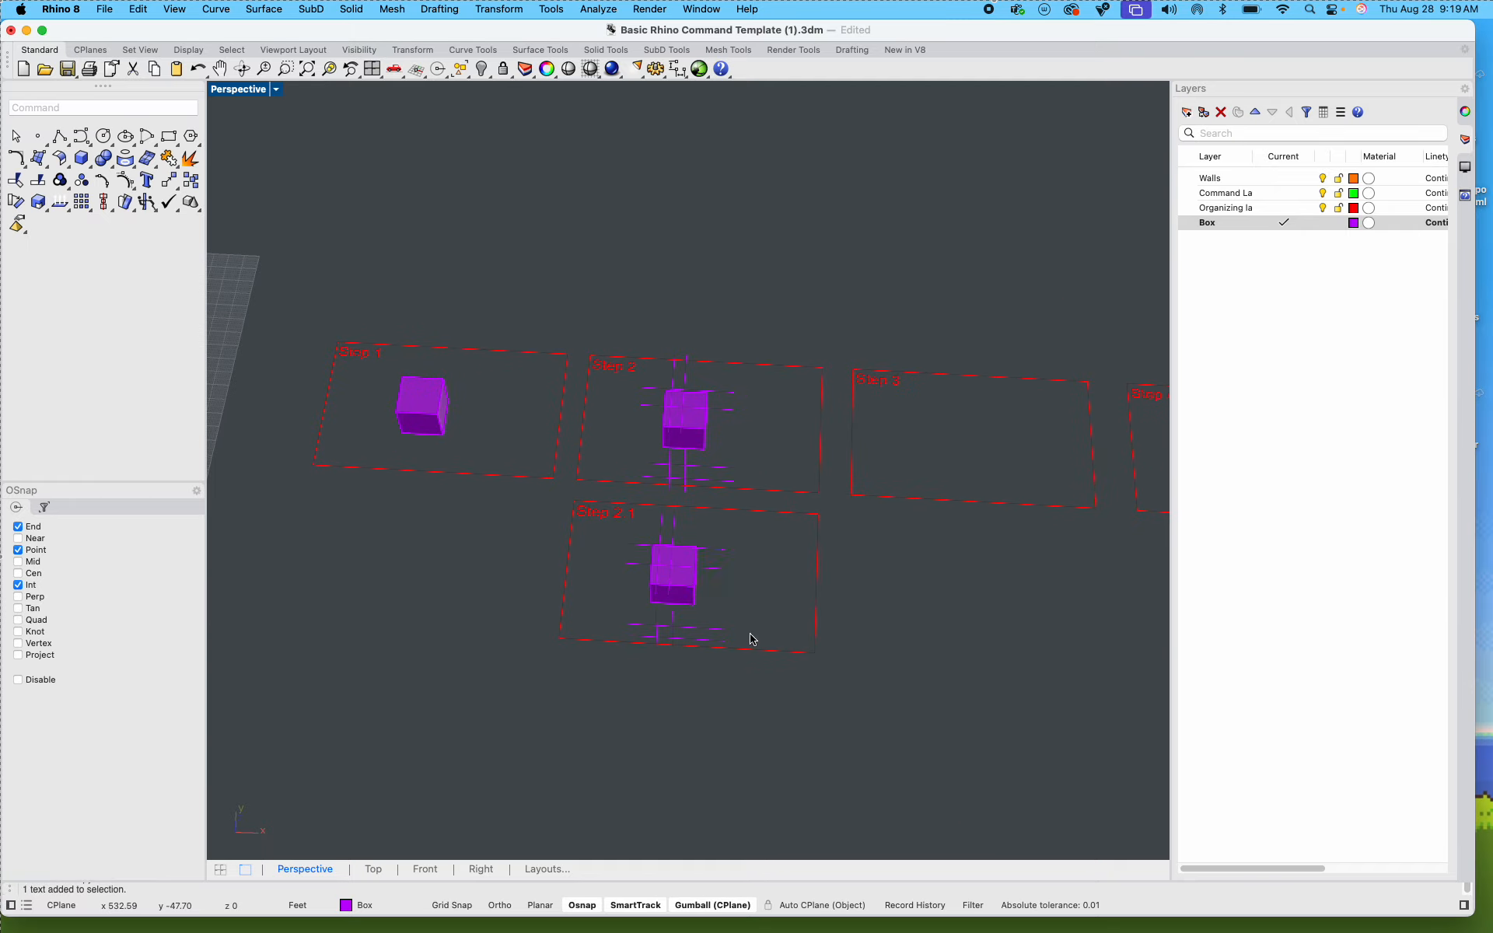
Step: WireCut the Step 2.1 box along Z with the outer of the two lengthwise top guide lines, keeping all pieces, and check the resulting slice
{"action": "right_click_drag", "start_coordinate": [638, 587], "coordinate": [665, 579]}
{"action": "scroll", "coordinate": [478, 321], "scroll_direction": "up", "scroll_amount": 10}
{"action": "right_click_drag", "start_coordinate": [713, 356], "coordinate": [796, 447], "text": "shift"}
{"action": "scroll", "coordinate": [723, 466], "scroll_direction": "down", "scroll_amount": 3}
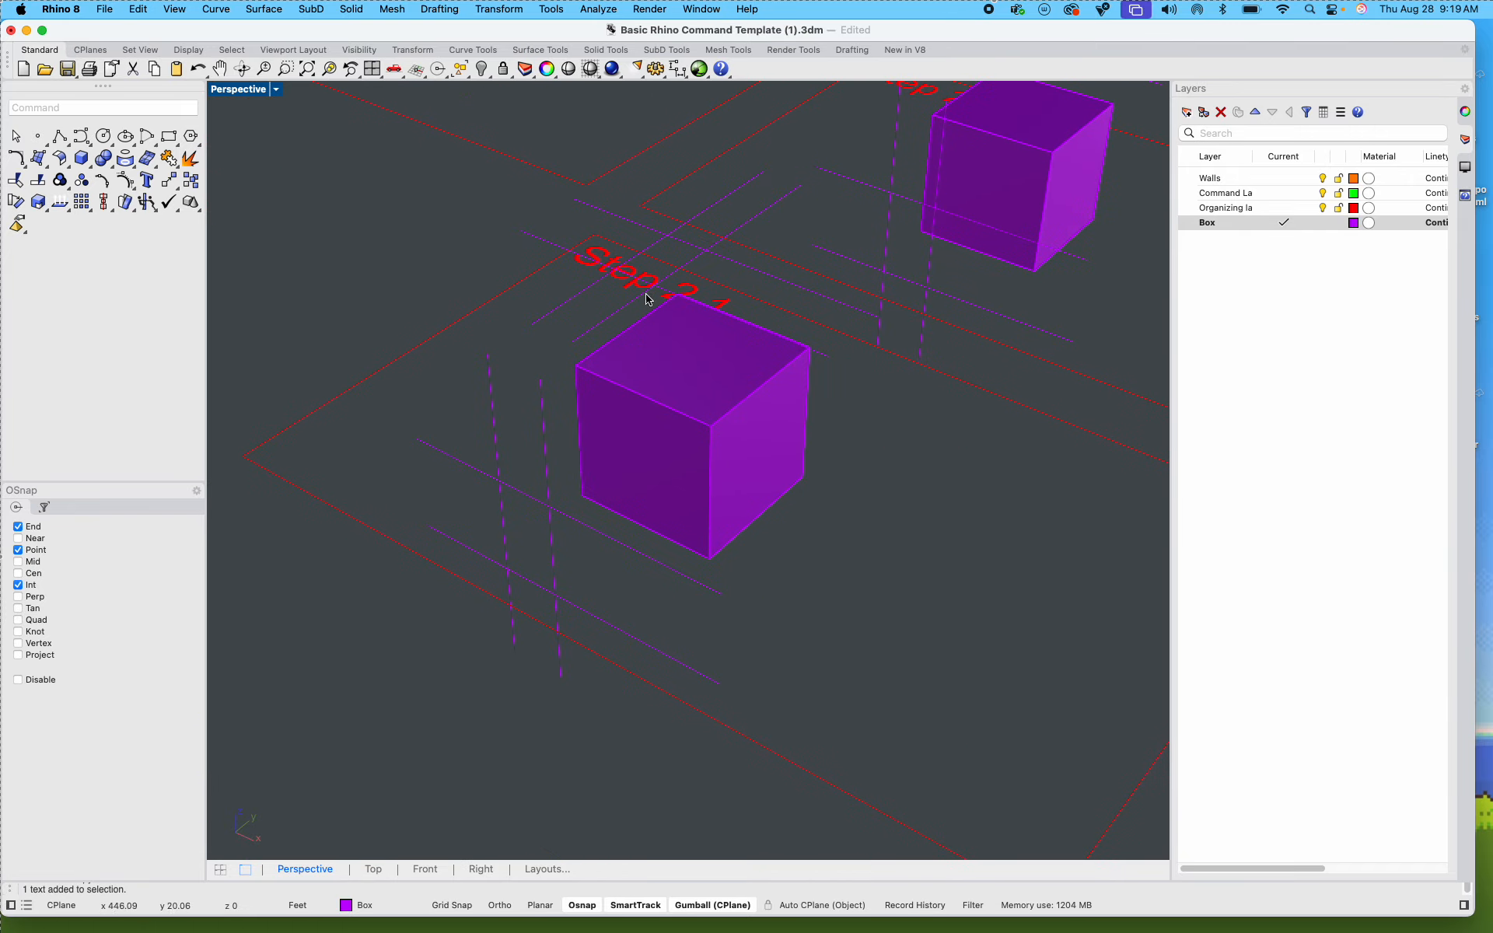
{"action": "scroll", "coordinate": [645, 294], "scroll_direction": "up", "scroll_amount": 5}
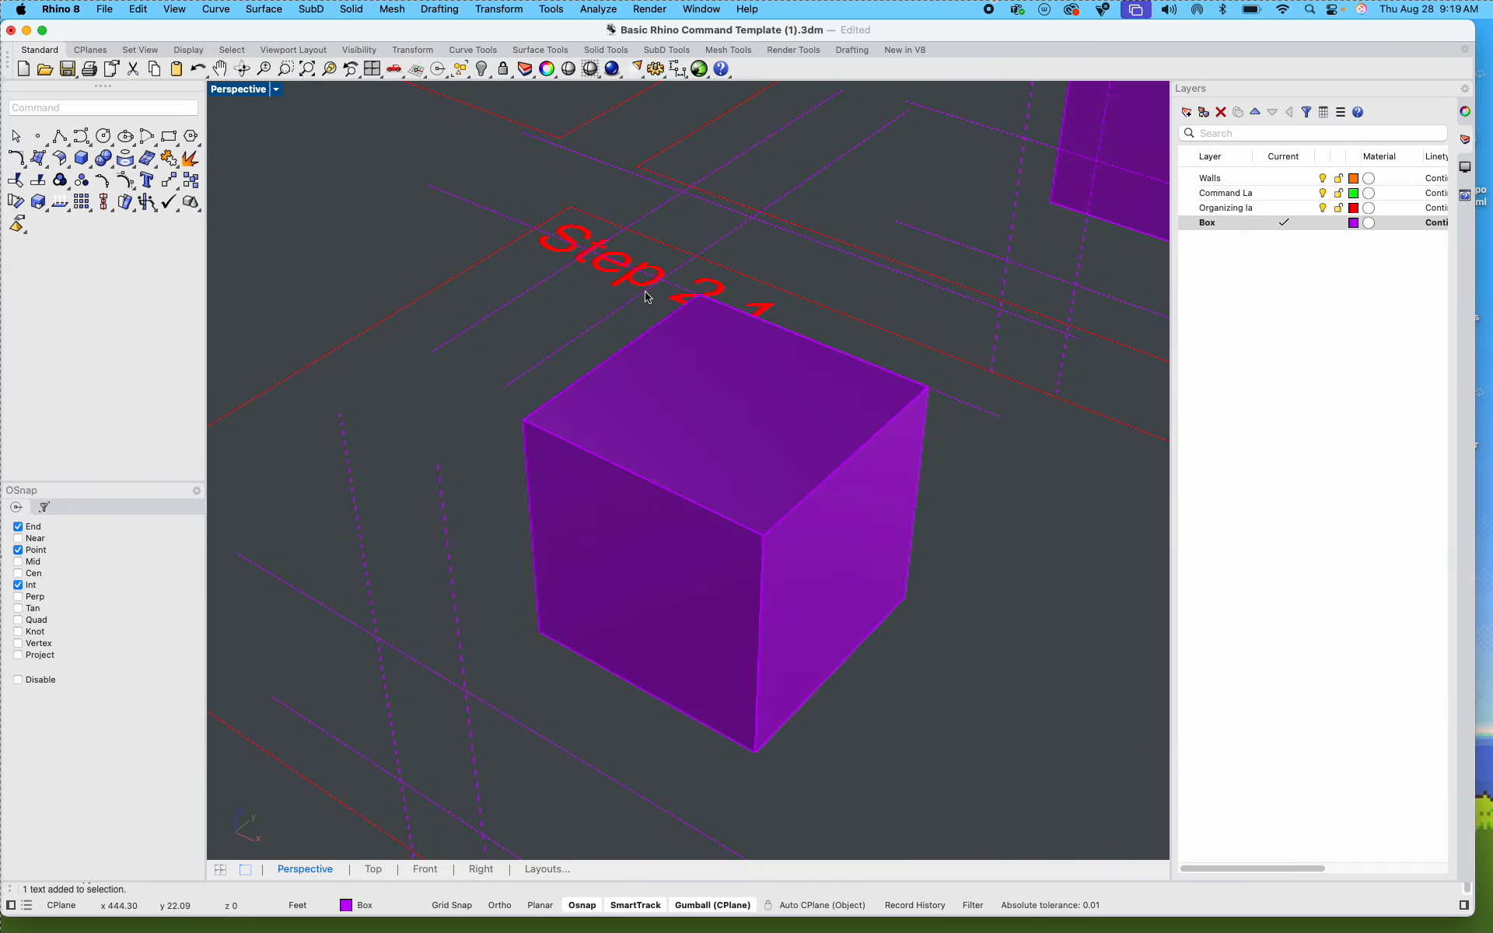
{"action": "left_click", "coordinate": [536, 289]}
{"action": "type", "text": "WireCut"}
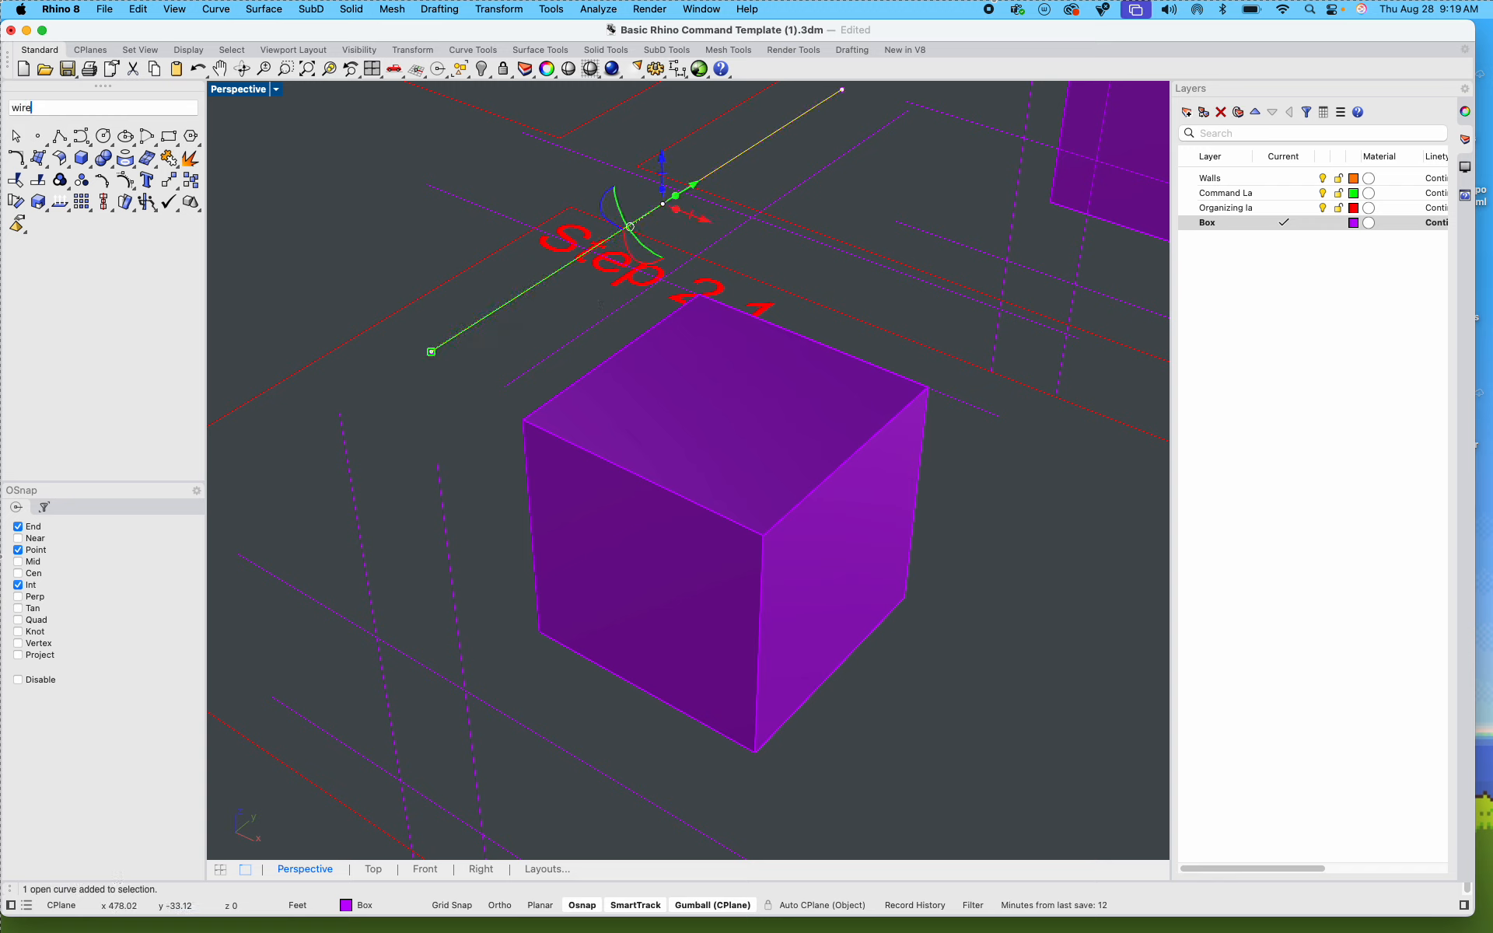
{"action": "key", "text": "Return"}
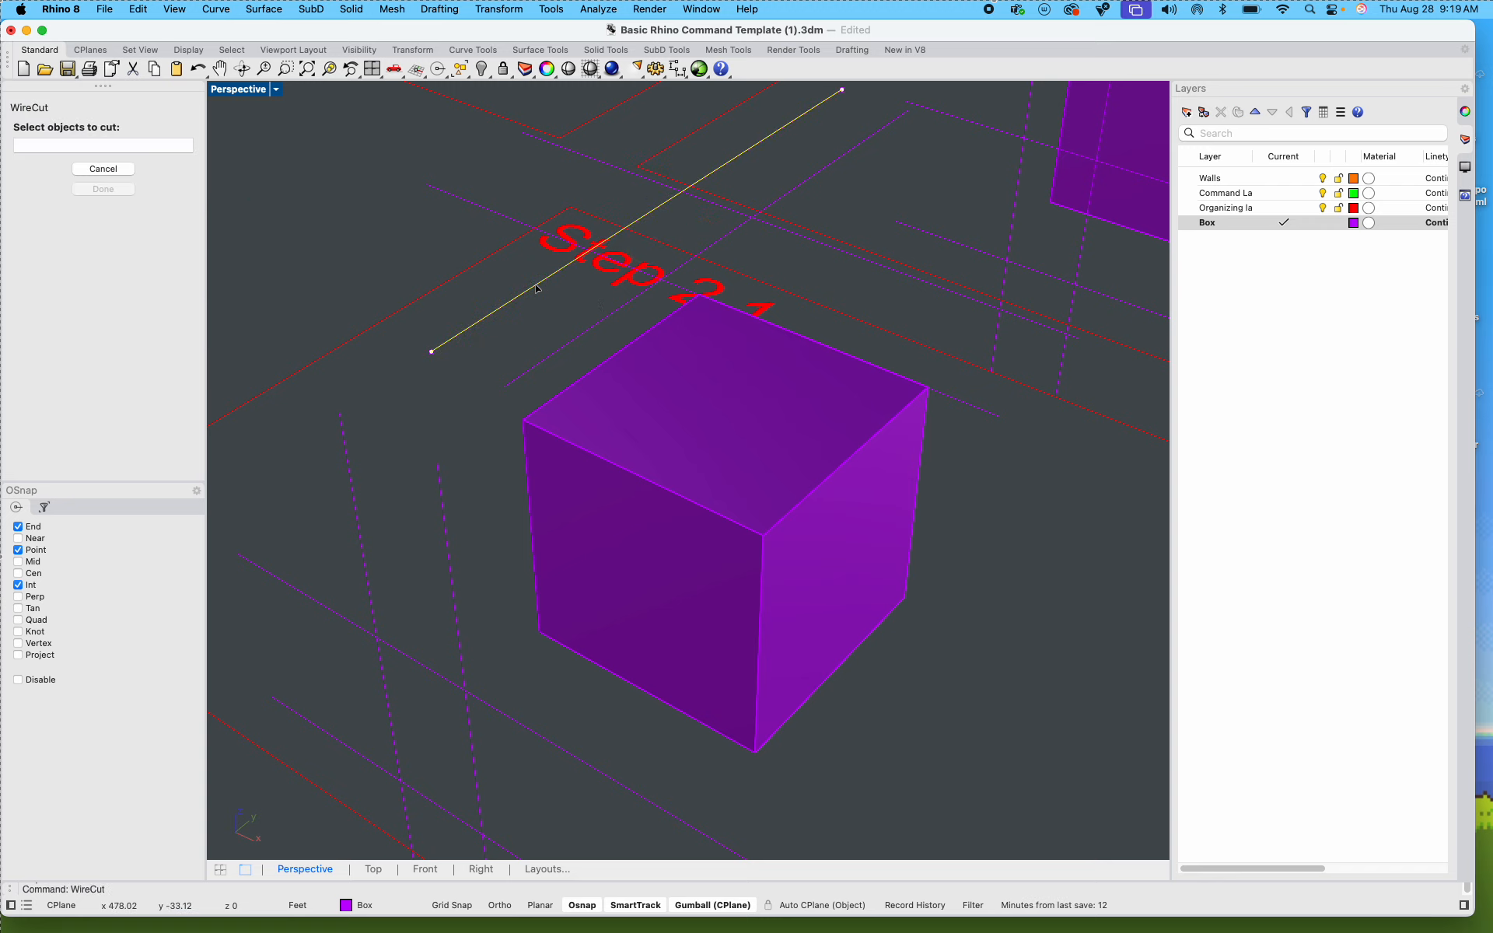
{"action": "left_click", "coordinate": [614, 472]}
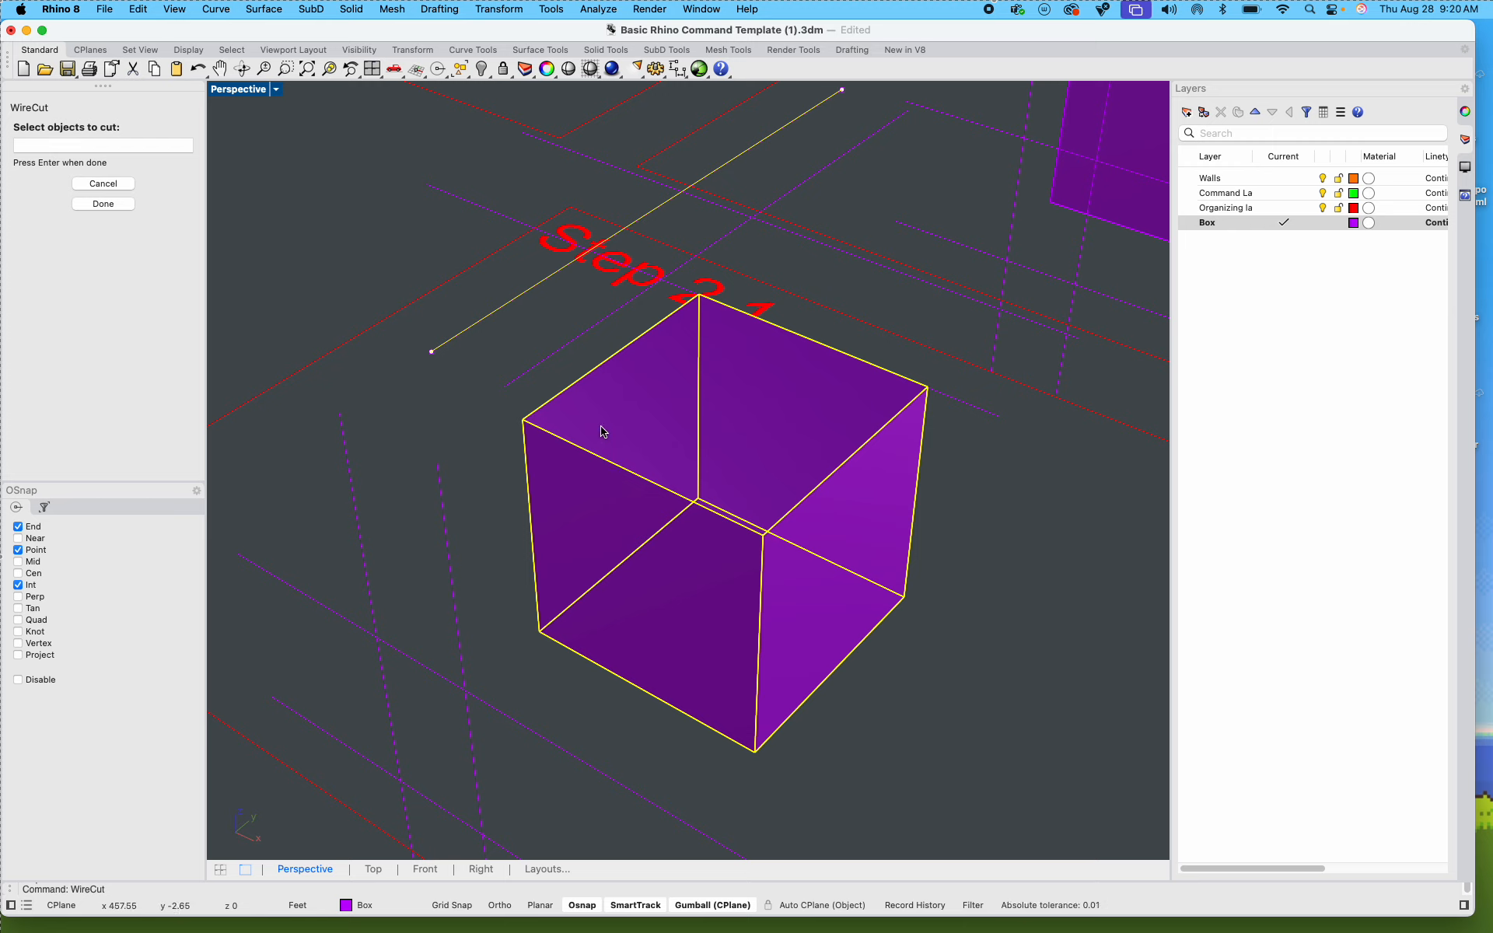
{"action": "key", "text": "Return"}
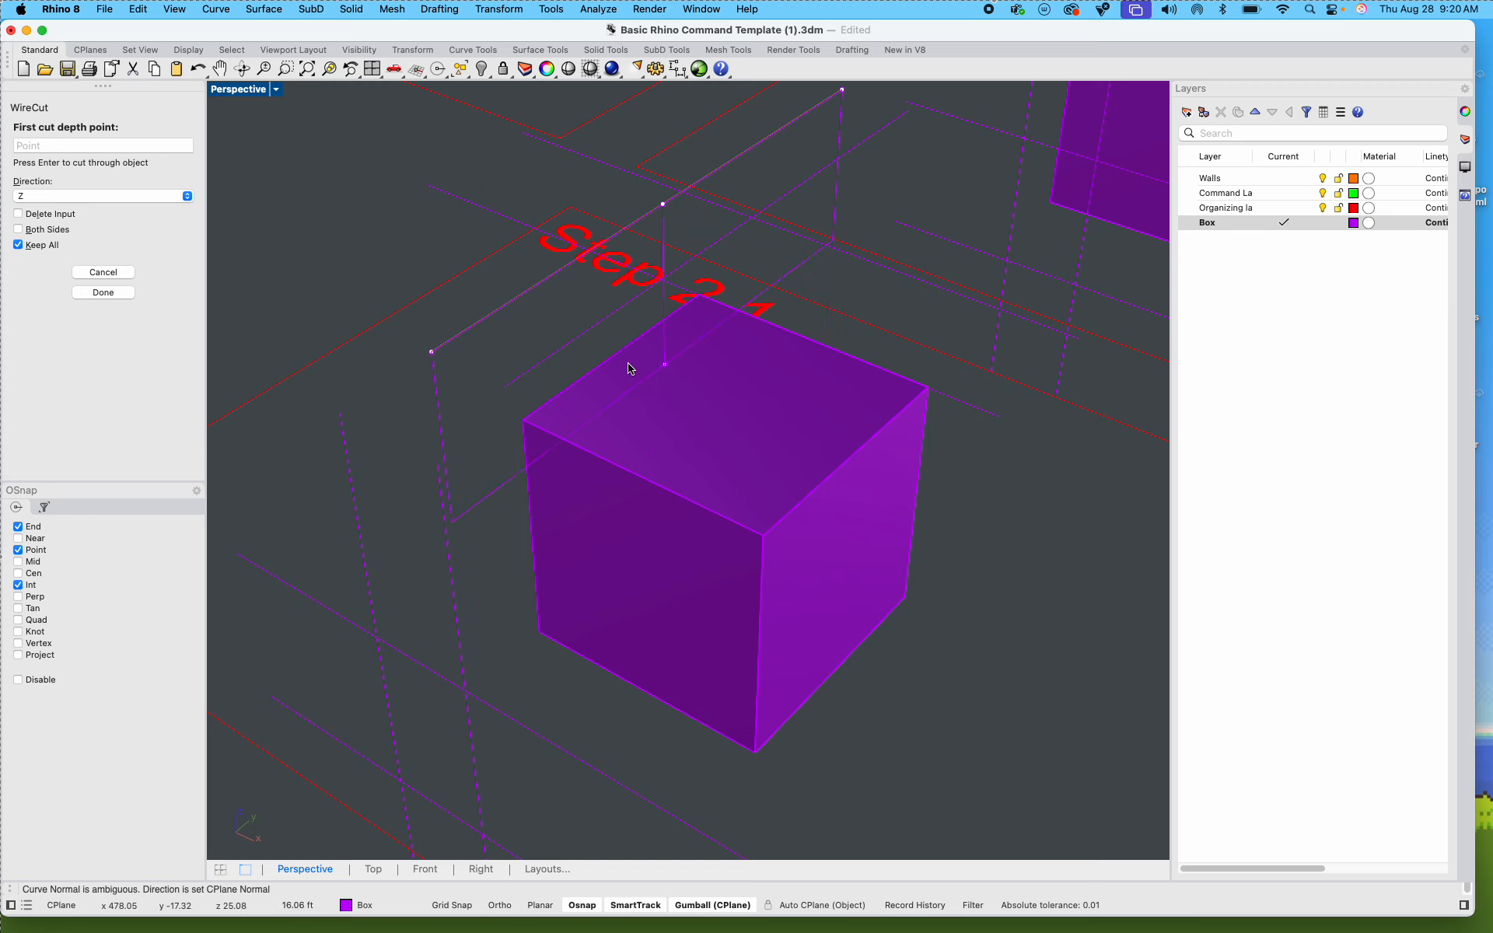
{"action": "mouse_move", "coordinate": [633, 447]}
{"action": "right_mouse_down", "text": "shift"}
{"action": "mouse_move", "coordinate": [496, 280]}
{"action": "mouse_move", "coordinate": [627, 430]}
{"action": "mouse_move", "coordinate": [625, 448]}
{"action": "right_mouse_up", "text": "shift"}
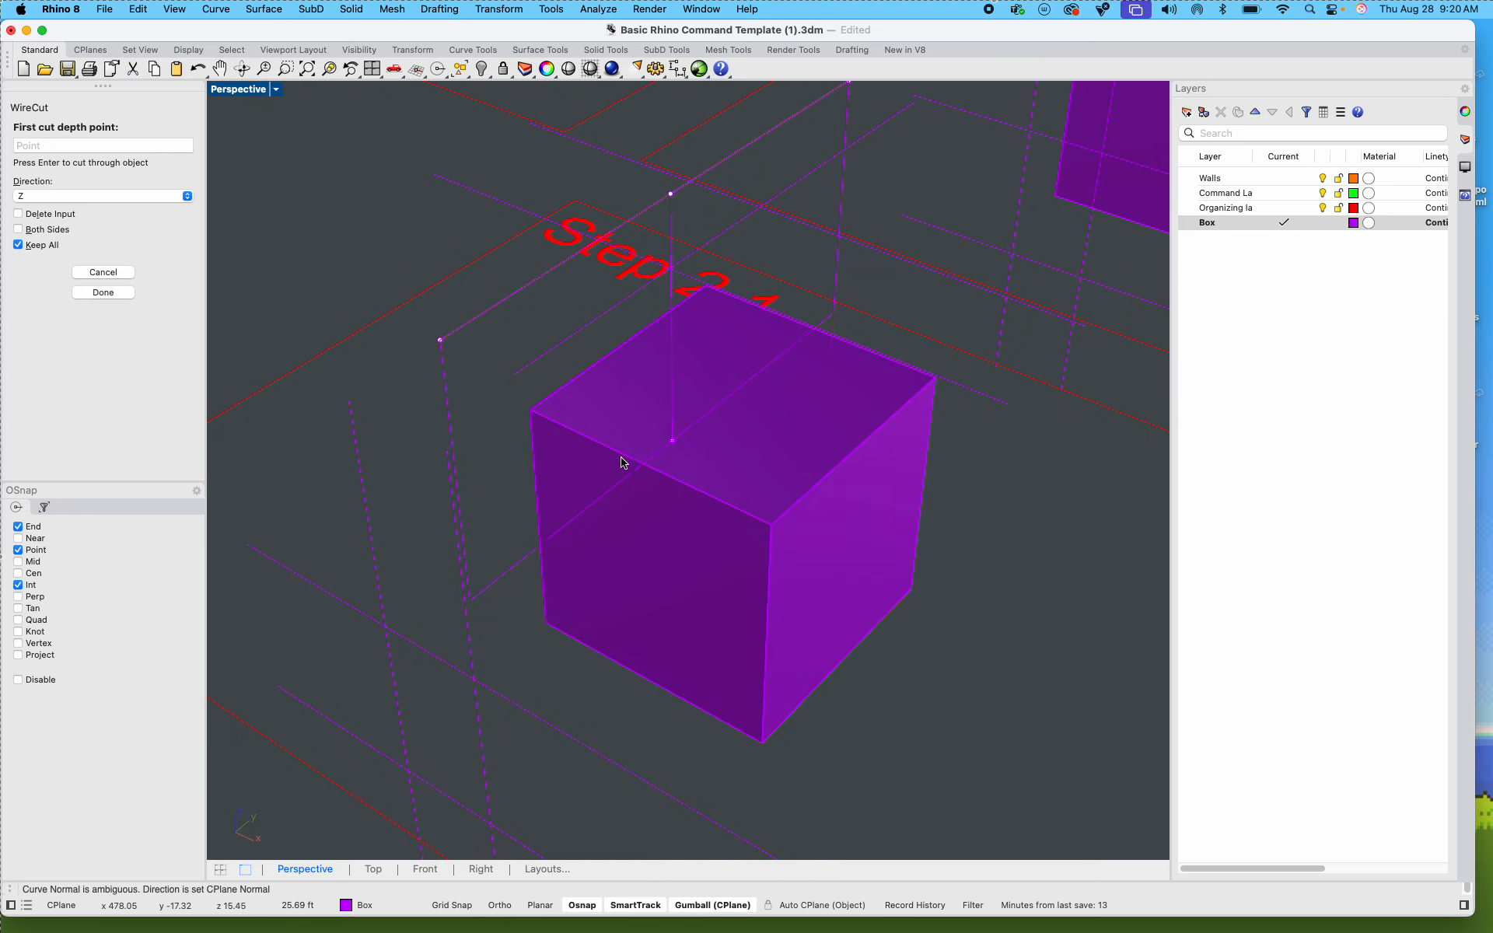
{"action": "left_click", "coordinate": [566, 716]}
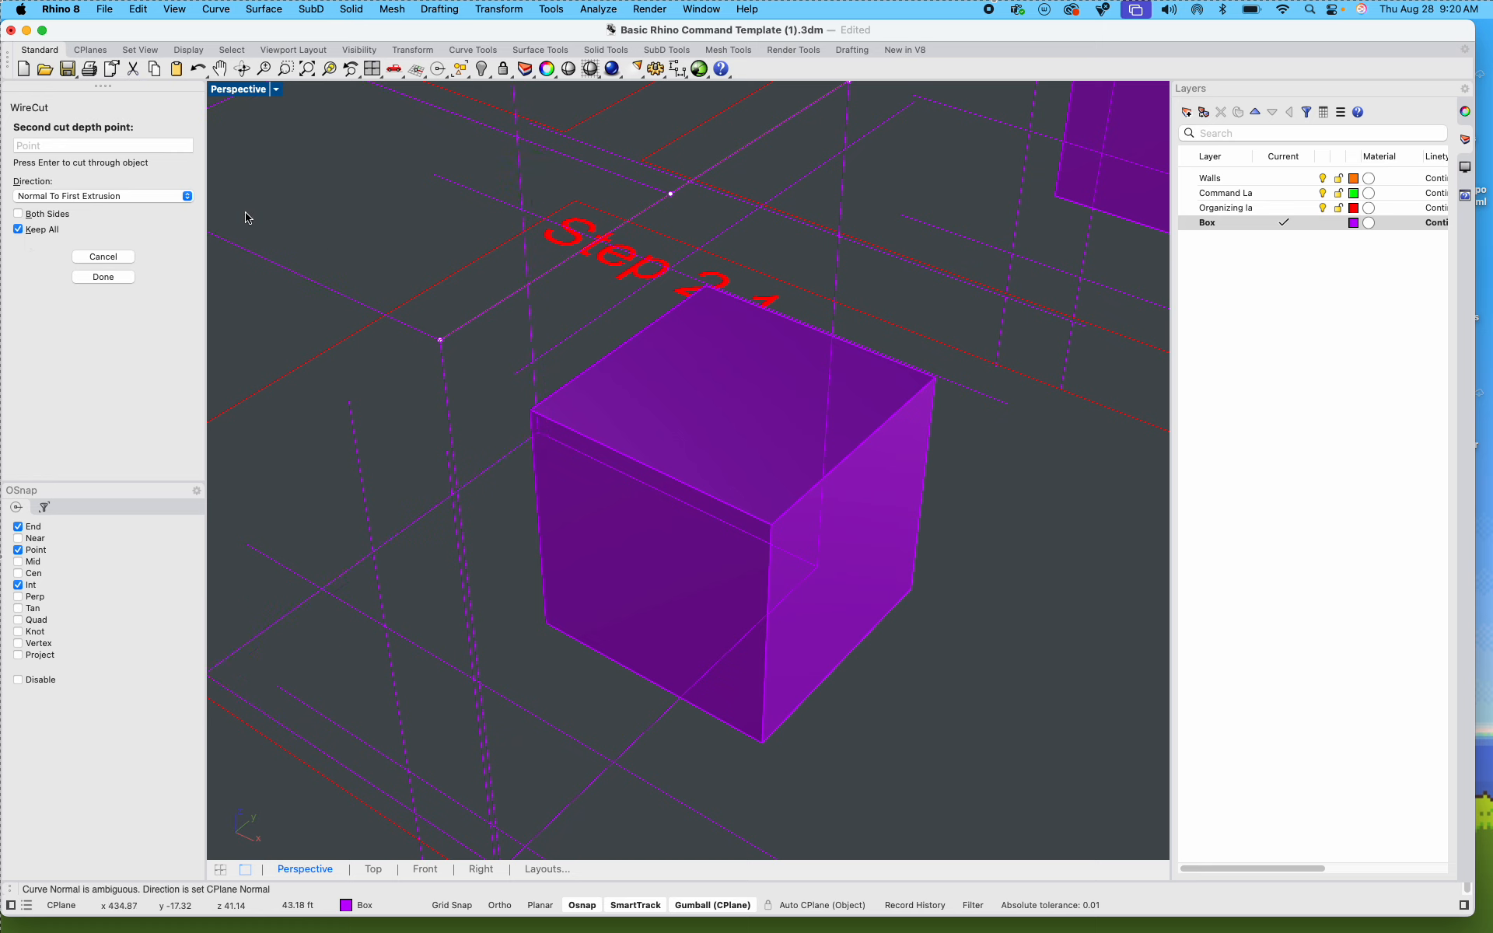
{"action": "key", "text": "Return"}
{"action": "left_click", "coordinate": [588, 383]}
{"action": "left_click", "coordinate": [692, 515]}
{"action": "left_click", "coordinate": [675, 537]}
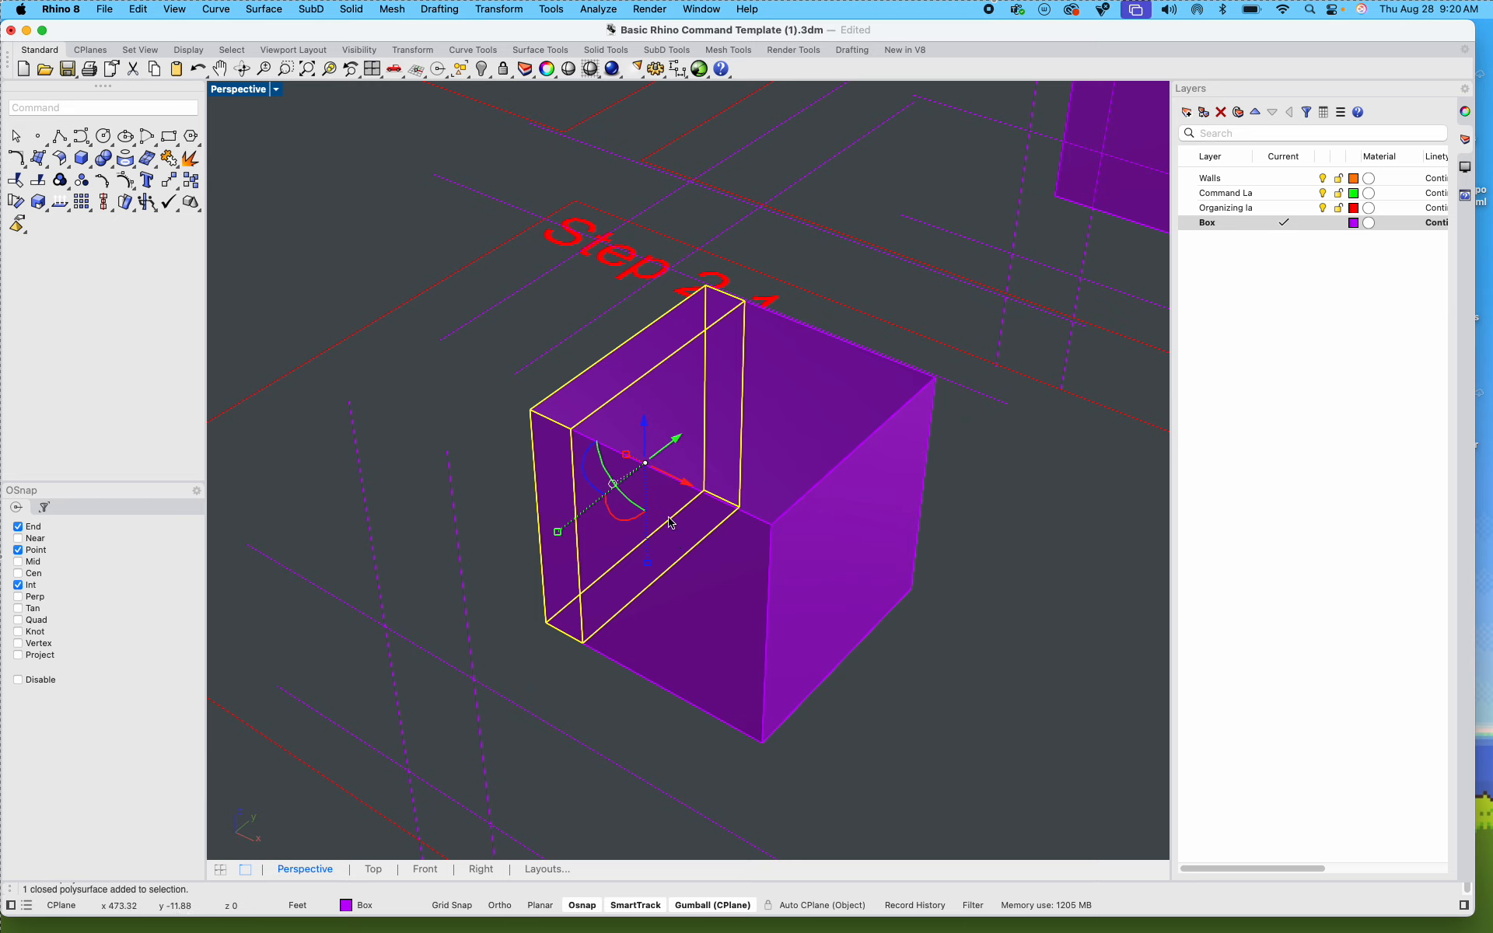
{"action": "left_click", "coordinate": [900, 616]}
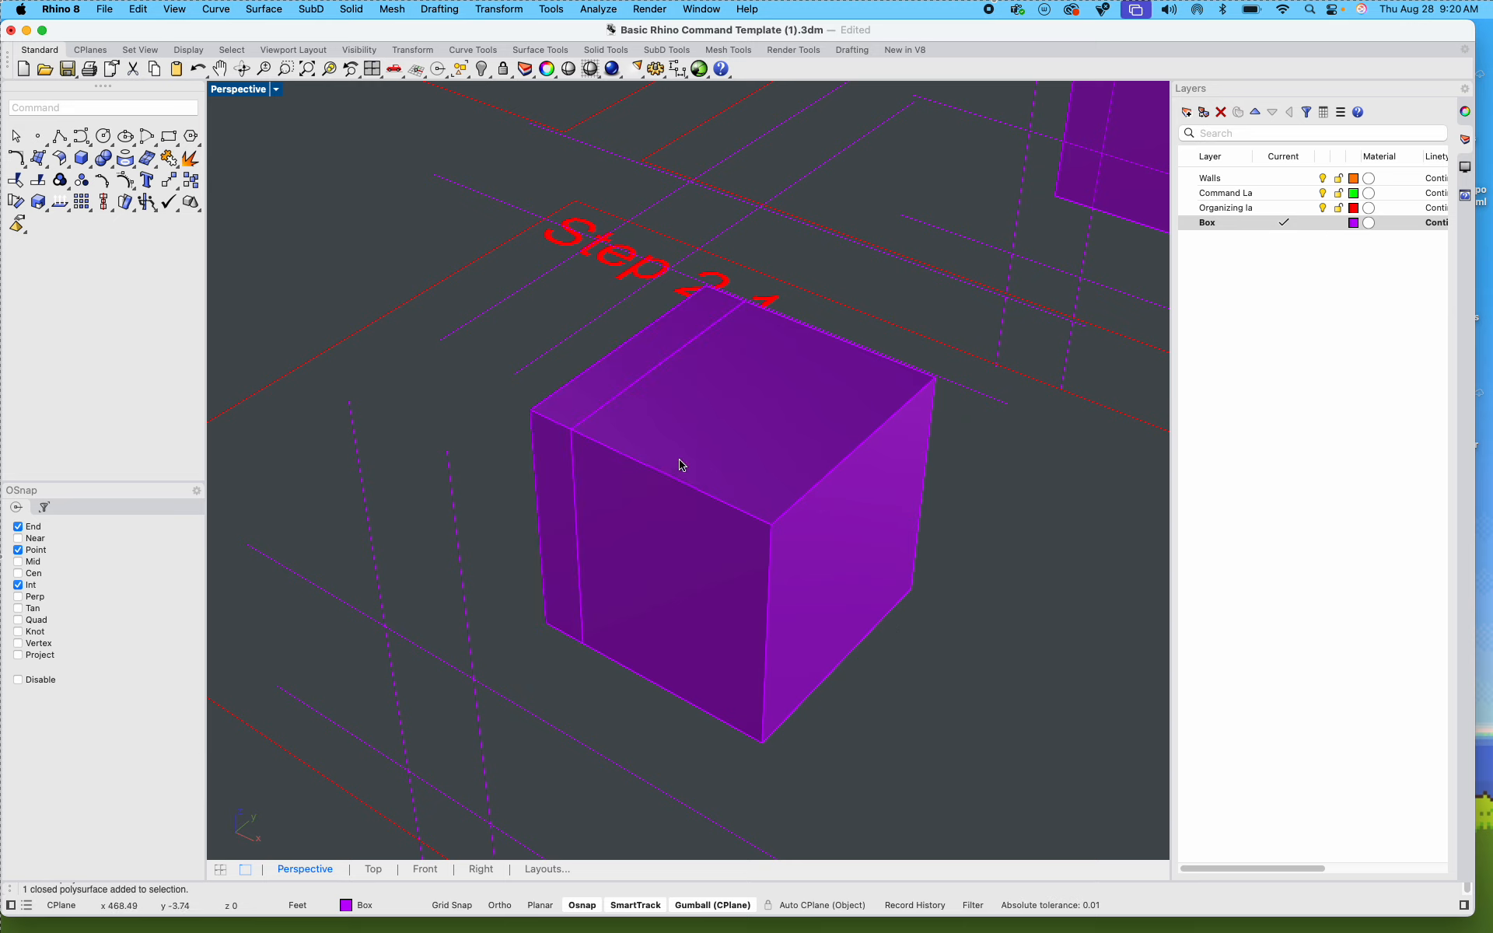
Step: WireCut the larger remaining piece along Z with the second lengthwise top guide line, keeping all pieces, and check the middle slice
{"action": "left_click", "coordinate": [606, 320]}
{"action": "type", "text": "w"}
{"action": "key", "text": "BackSpace"}
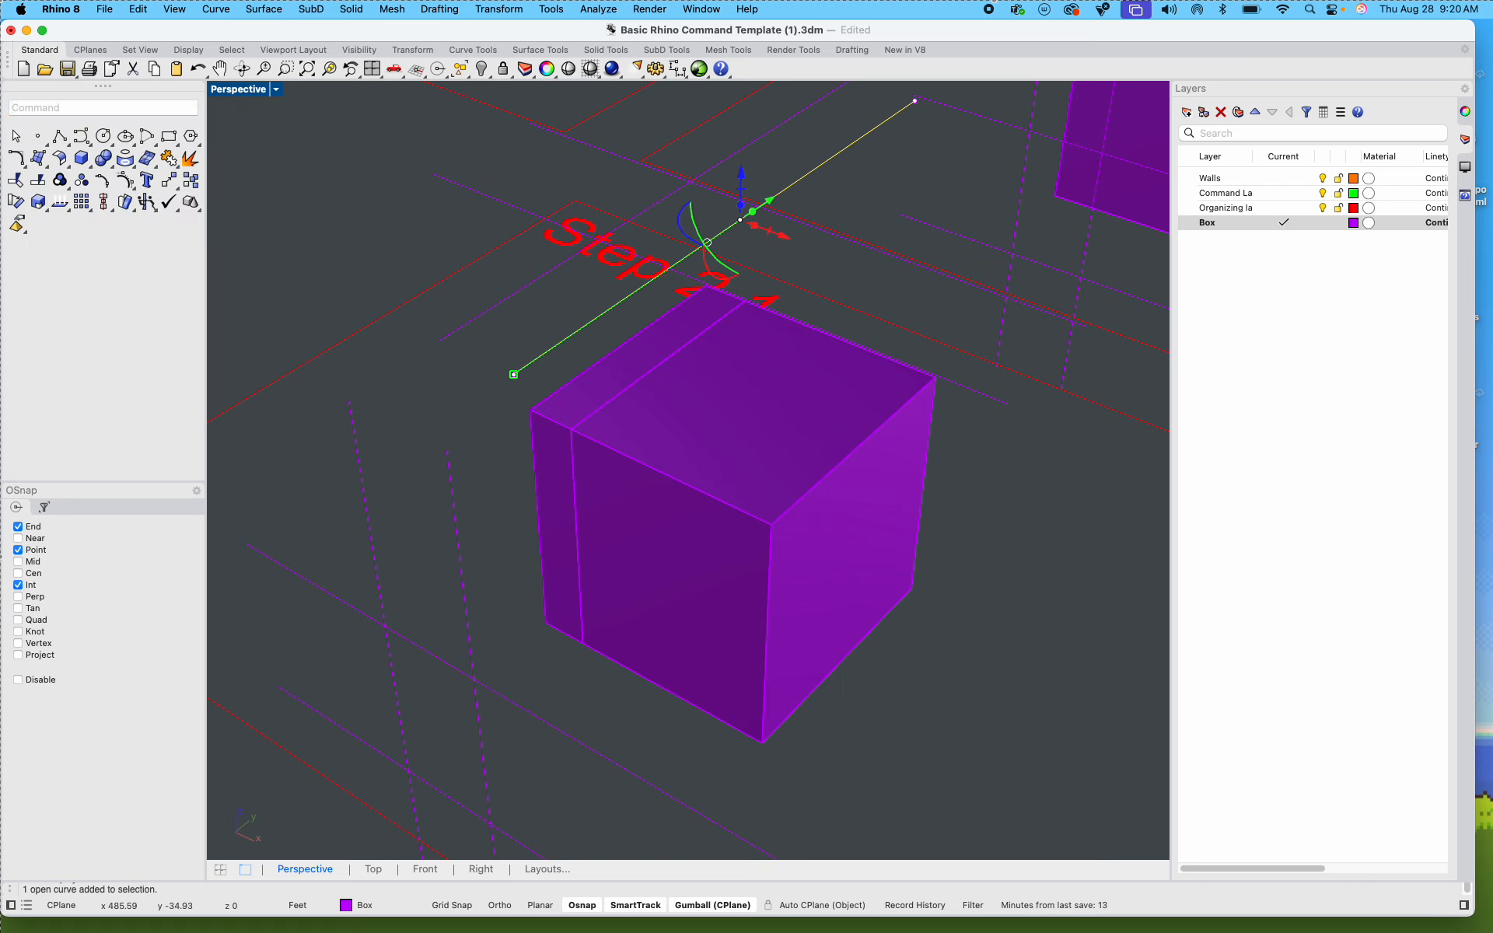
{"action": "key", "text": "Return"}
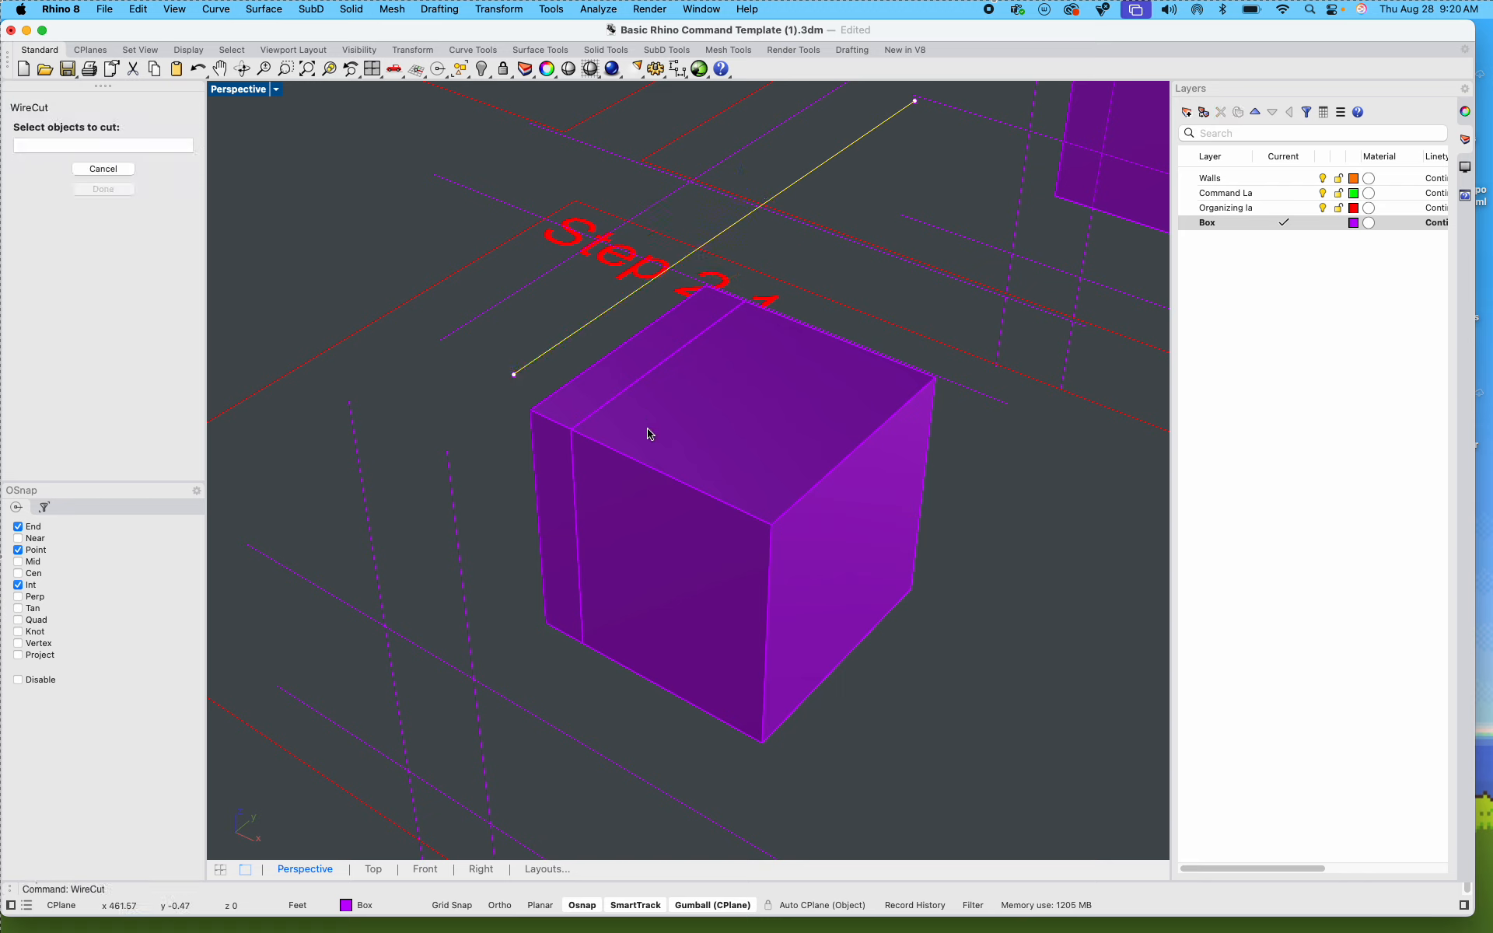
{"action": "left_click", "coordinate": [689, 480]}
{"action": "key", "text": "Return"}
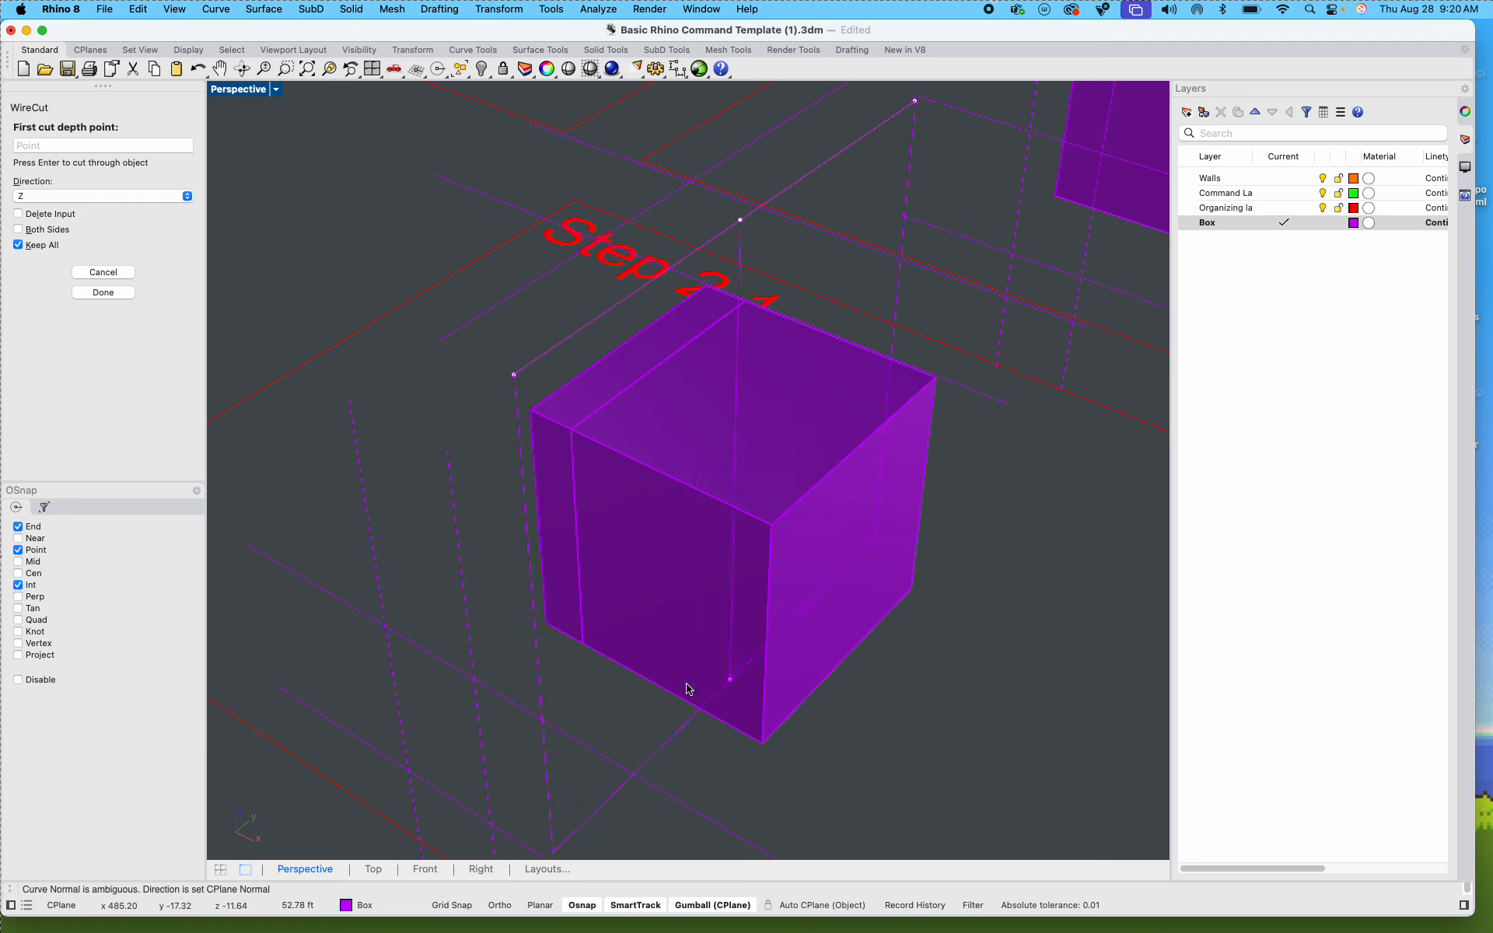
{"action": "left_click", "coordinate": [673, 743]}
{"action": "left_click", "coordinate": [976, 740]}
{"action": "left_click", "coordinate": [867, 676]}
{"action": "left_click", "coordinate": [734, 547]}
{"action": "left_click", "coordinate": [638, 445]}
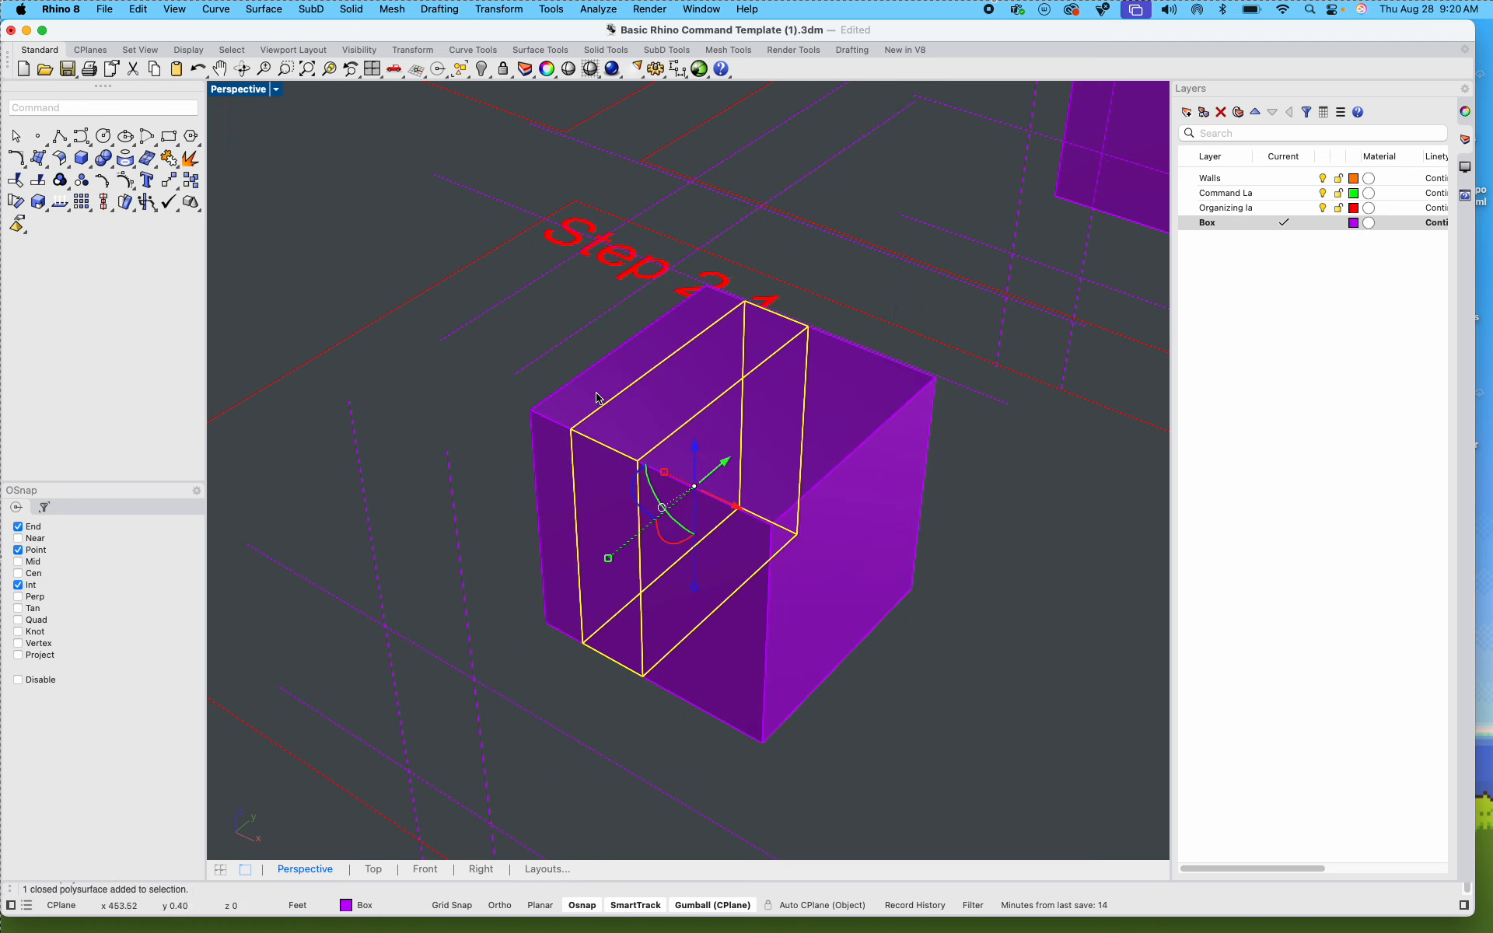
{"action": "left_click", "coordinate": [973, 666]}
Step: Try to cut all three box slices with both crosswise top guide lines in a single WireCut, and undo the cut
{"action": "mouse_move", "coordinate": [964, 689]}
{"action": "right_mouse_down", "text": "shift"}
{"action": "mouse_move", "coordinate": [953, 646]}
{"action": "mouse_move", "coordinate": [946, 691]}
{"action": "right_mouse_up", "text": "shift"}
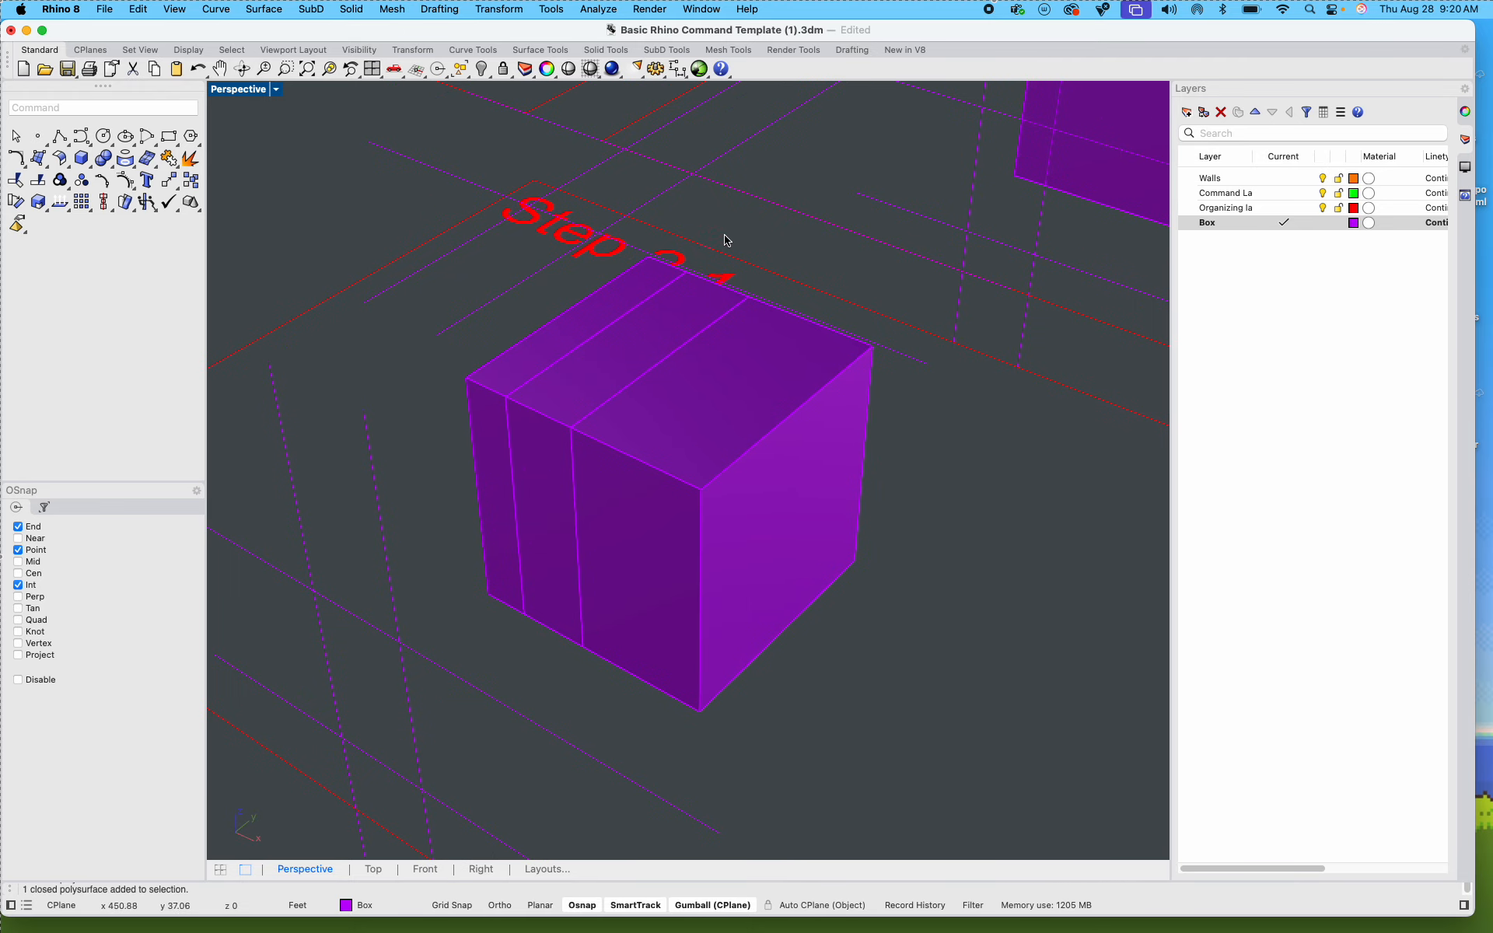
{"action": "right_click_drag", "start_coordinate": [723, 234], "coordinate": [713, 293], "text": "shift"}
{"action": "left_click", "coordinate": [471, 302]}
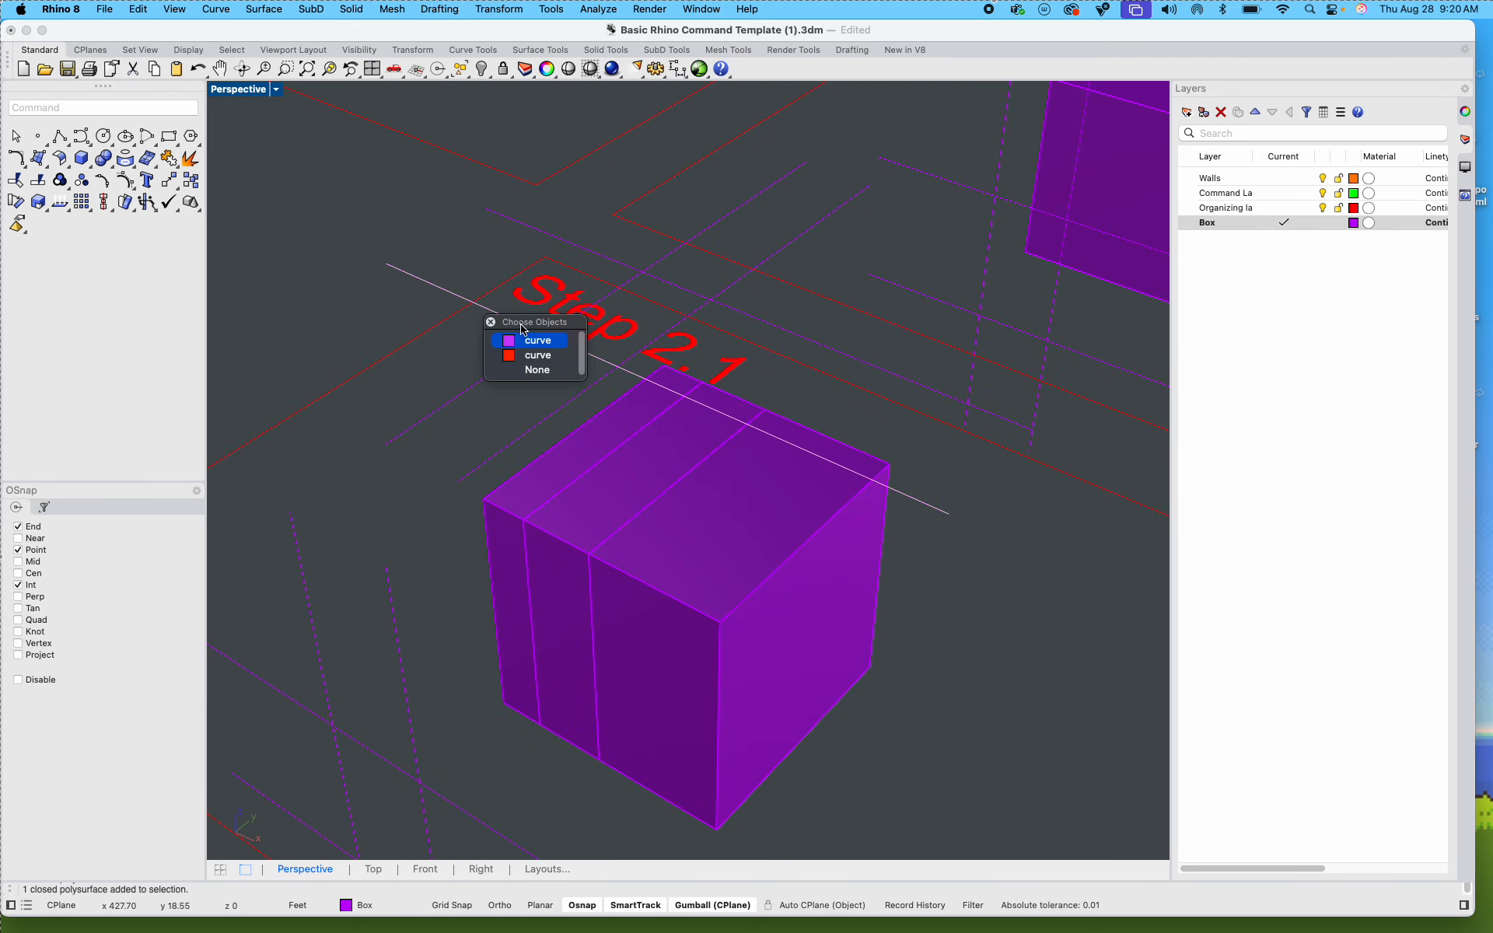
{"action": "left_click", "coordinate": [532, 346]}
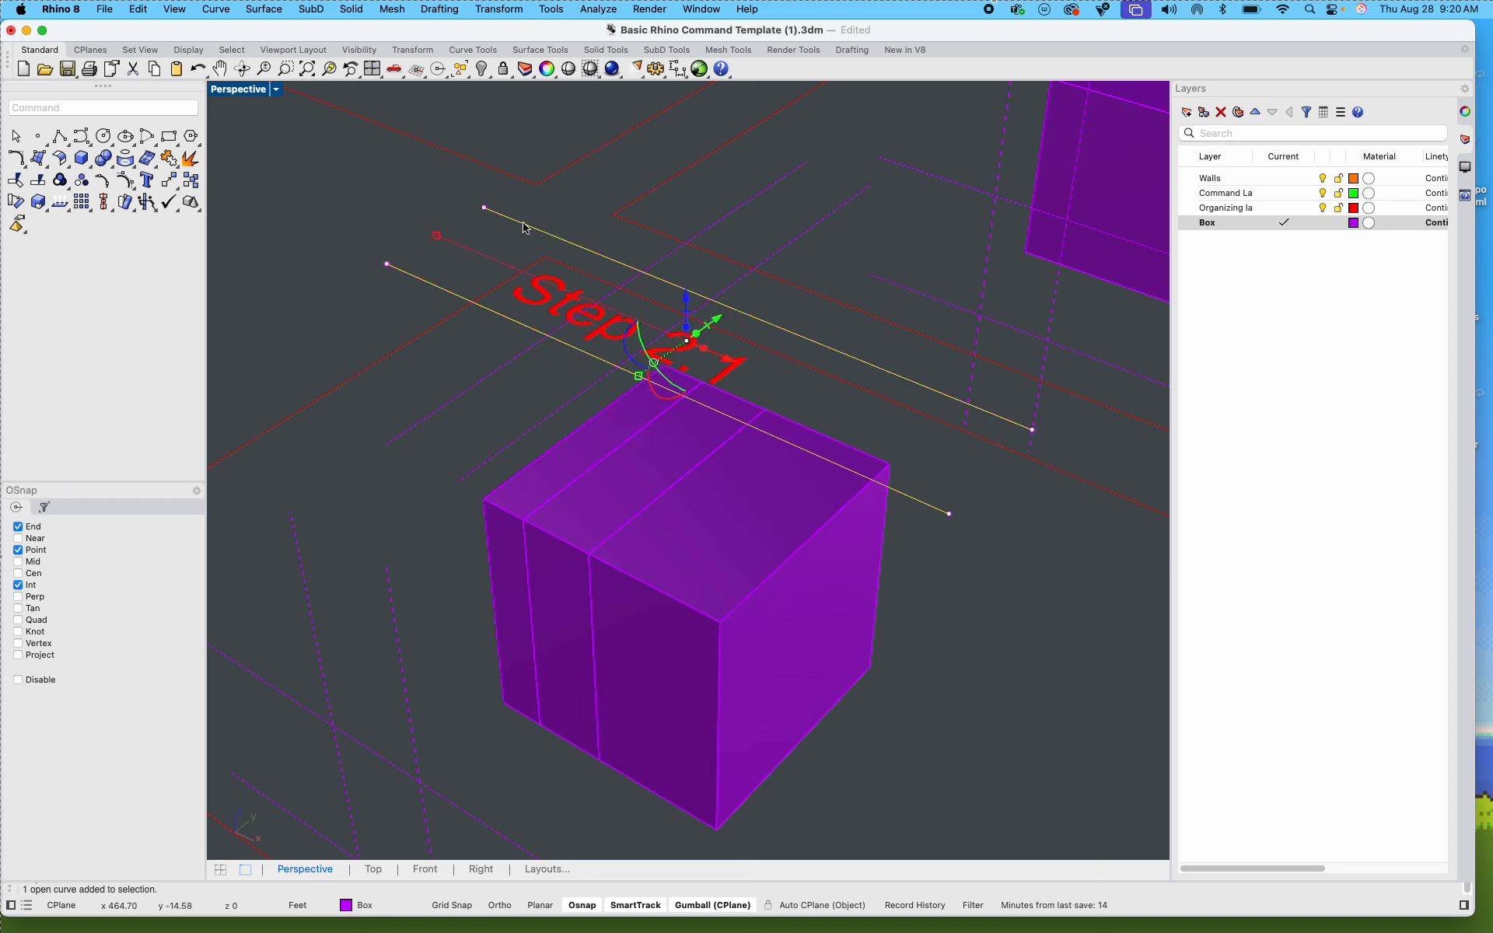
{"action": "type", "text": "wirecut"}
{"action": "key", "text": "Return"}
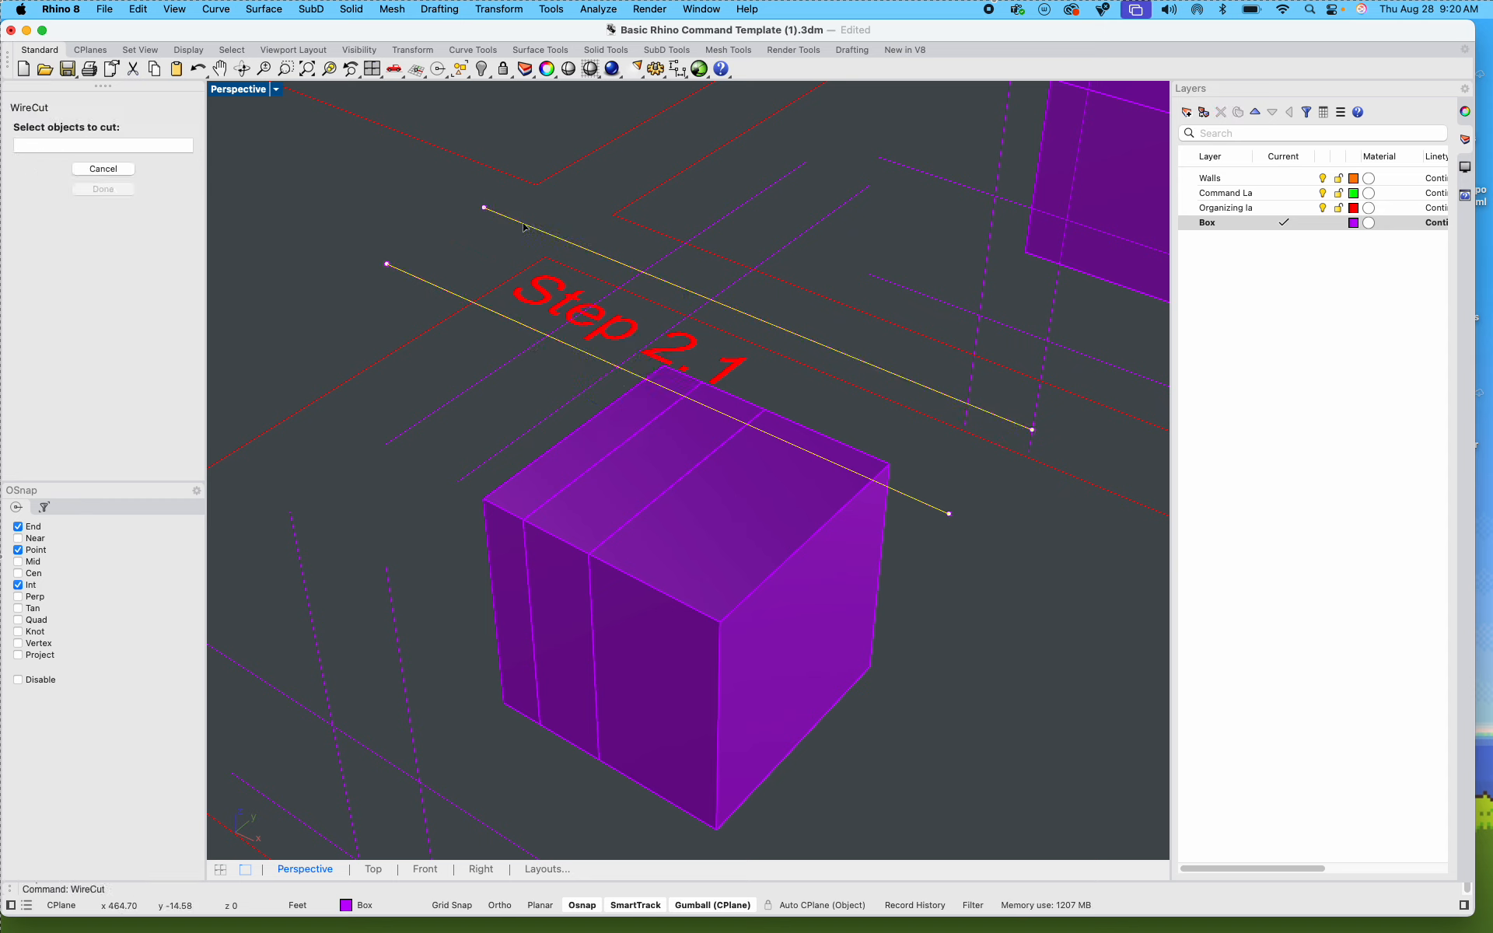
{"action": "left_click", "coordinate": [657, 459]}
{"action": "left_click", "coordinate": [657, 459]}
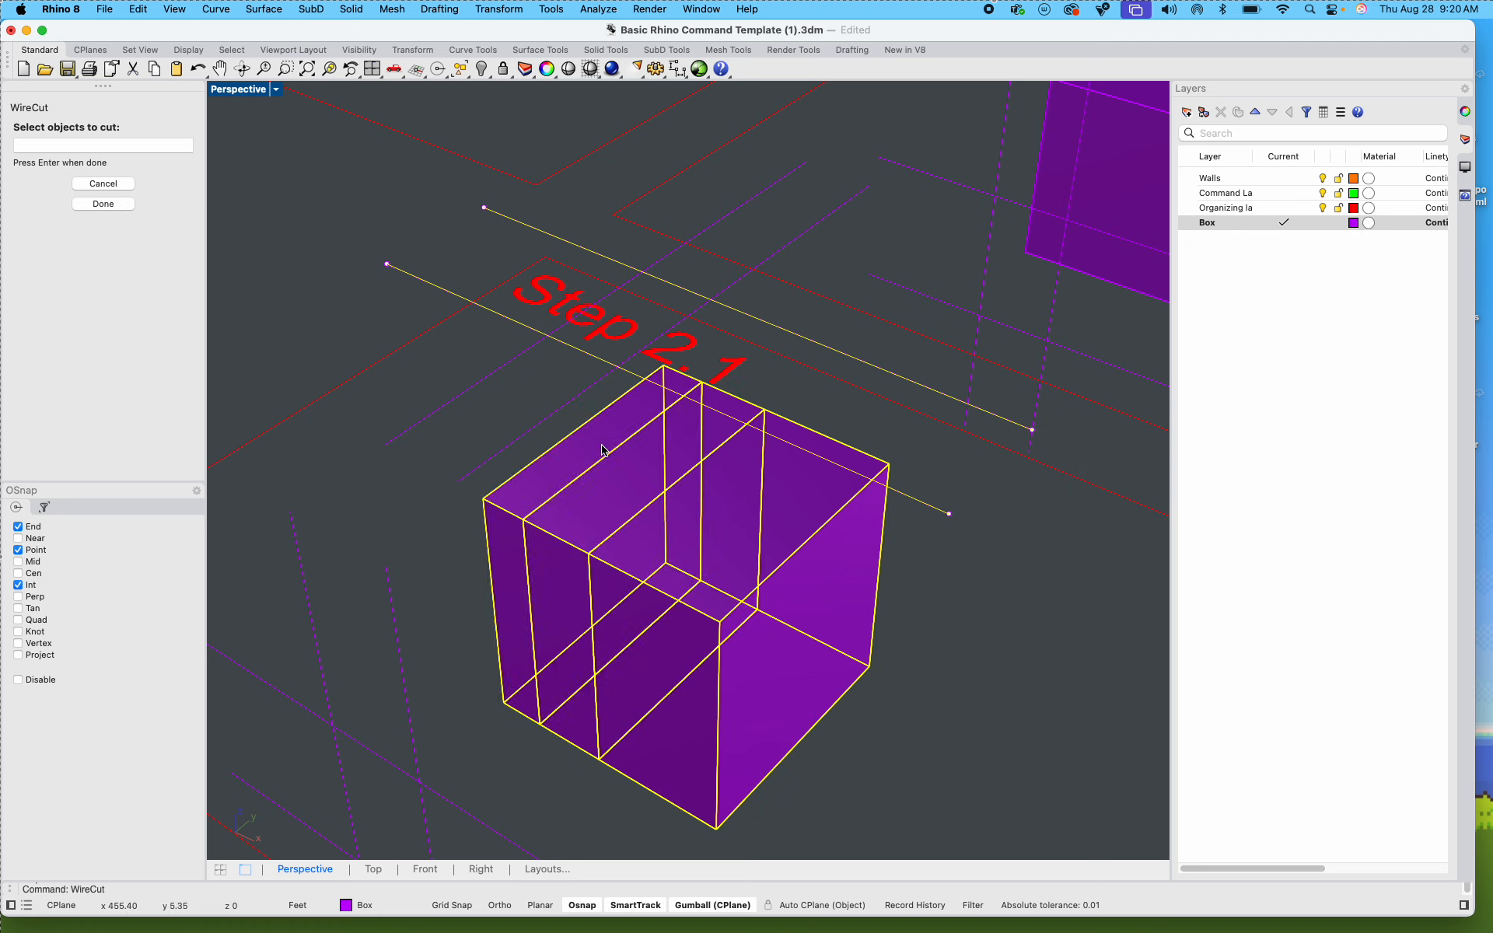
{"action": "key", "text": "Return"}
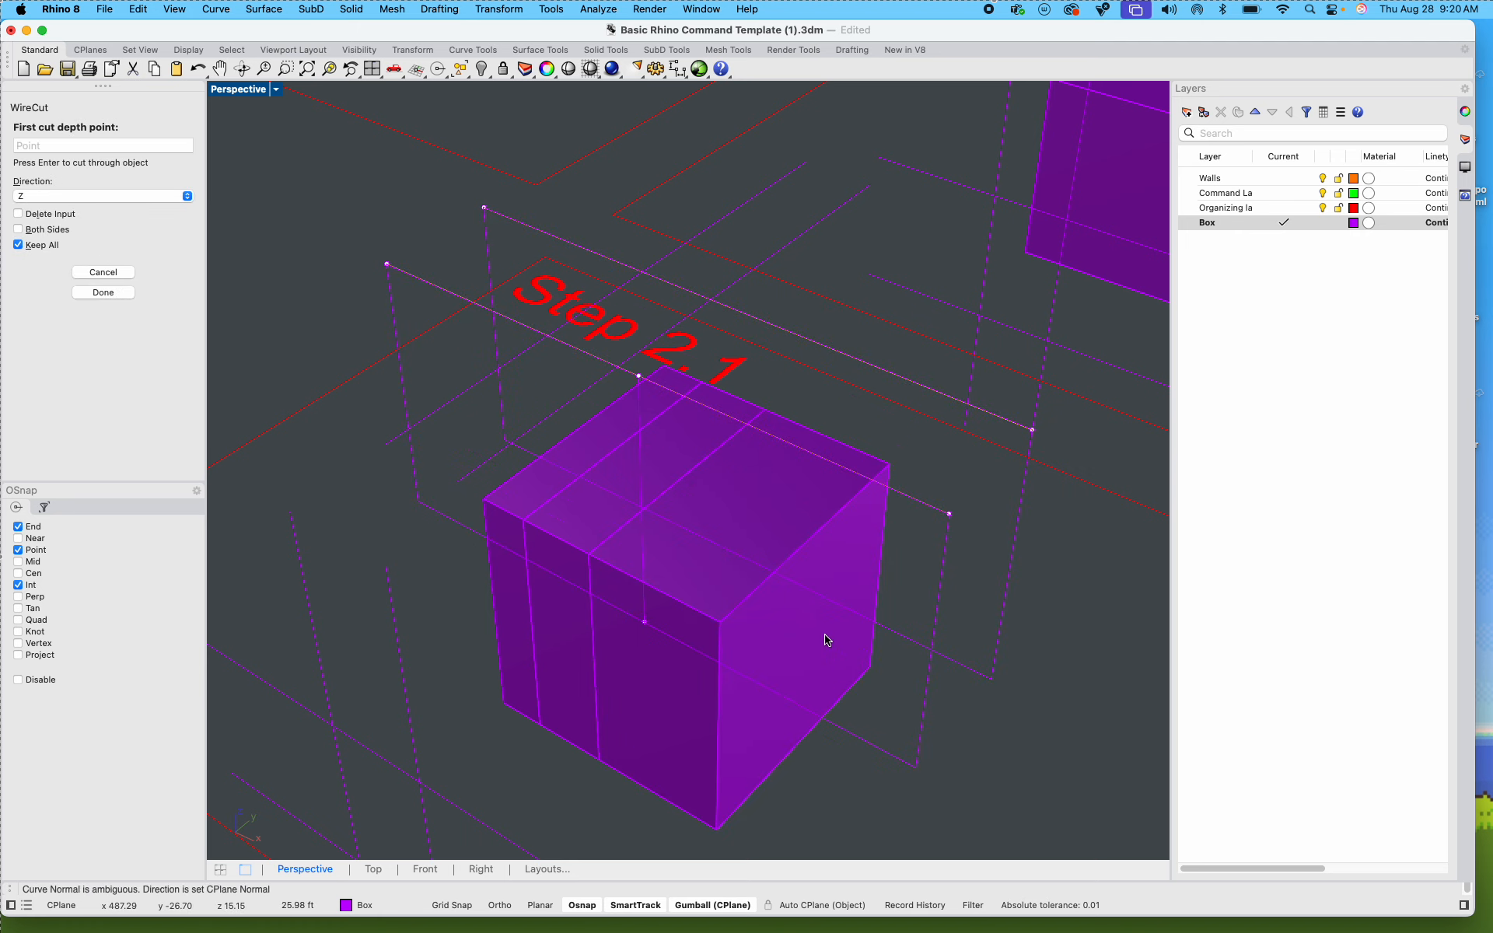
{"action": "left_click", "coordinate": [882, 752]}
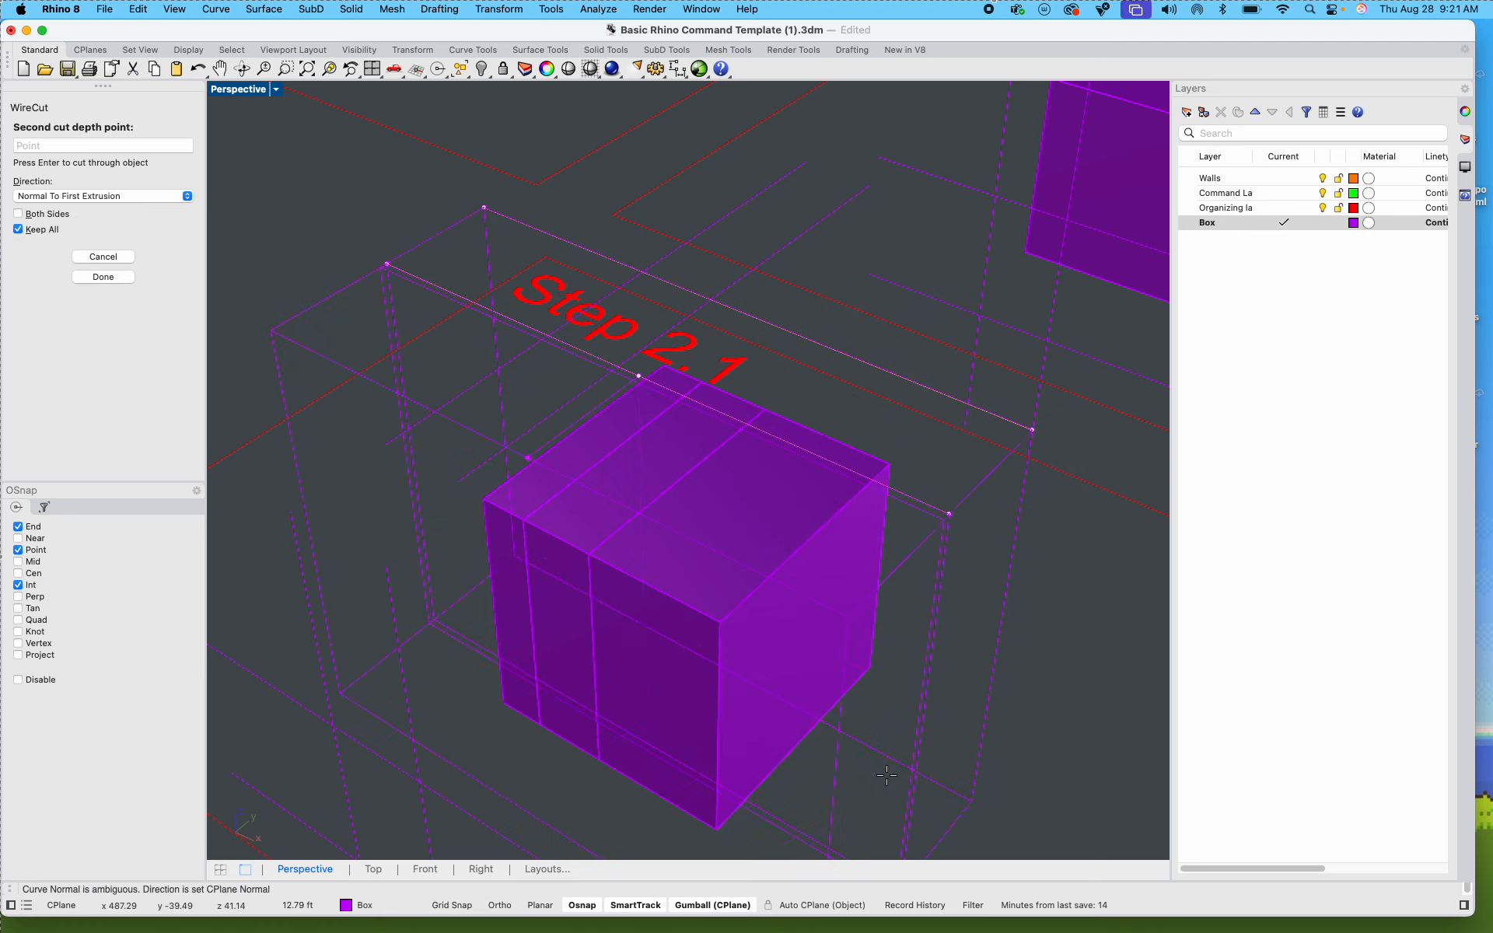
{"action": "scroll", "coordinate": [997, 574], "scroll_direction": "down", "scroll_amount": 10}
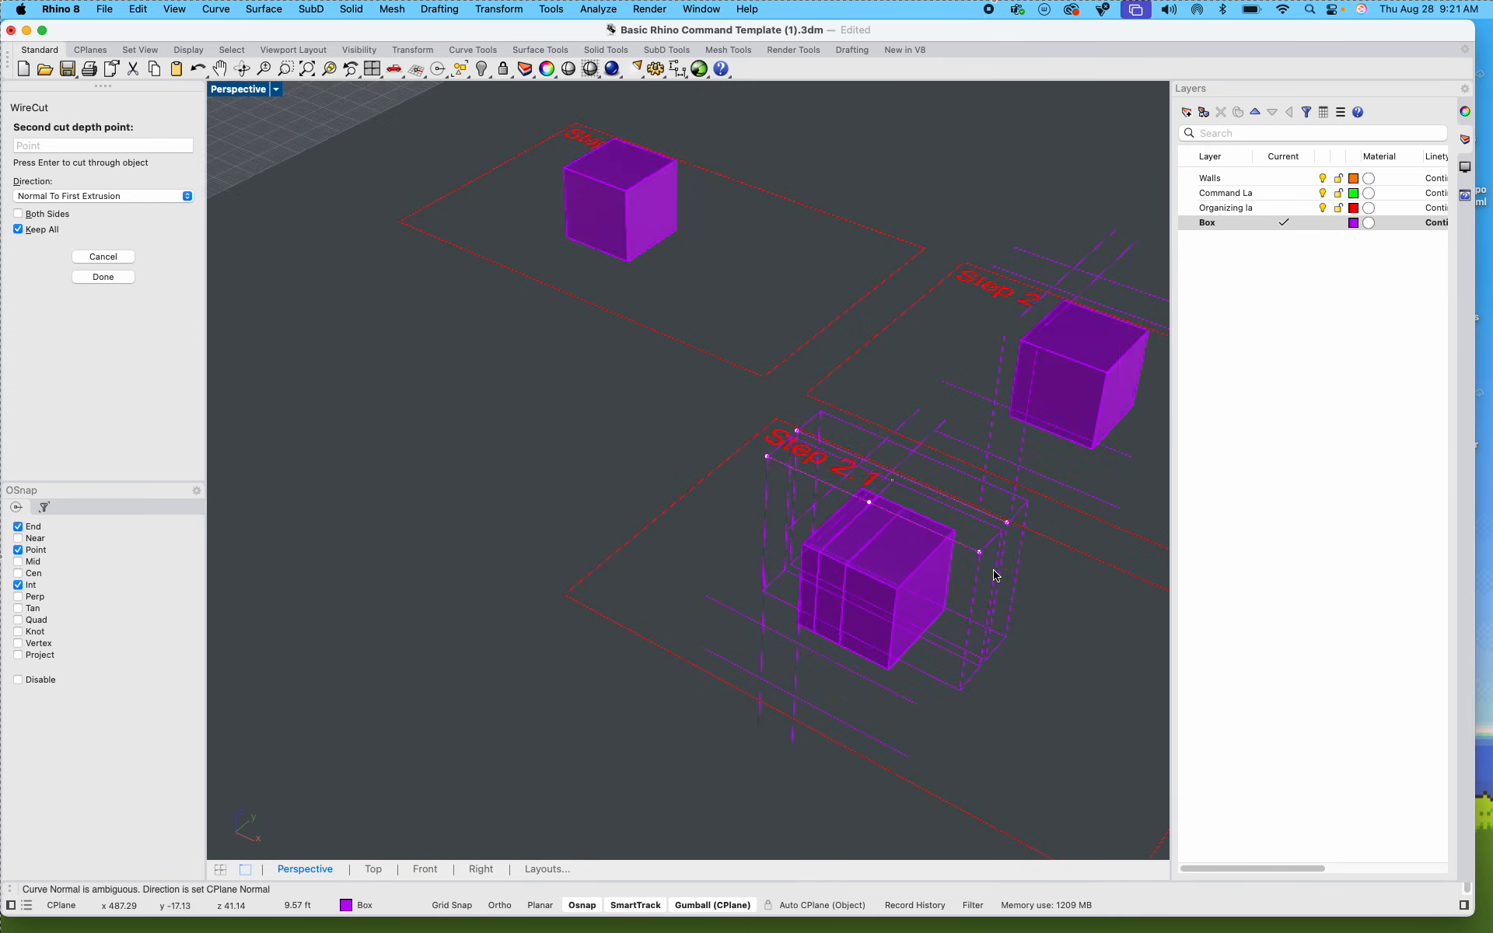
{"action": "left_click", "coordinate": [867, 737]}
{"action": "scroll", "coordinate": [979, 600], "scroll_direction": "up", "scroll_amount": 12}
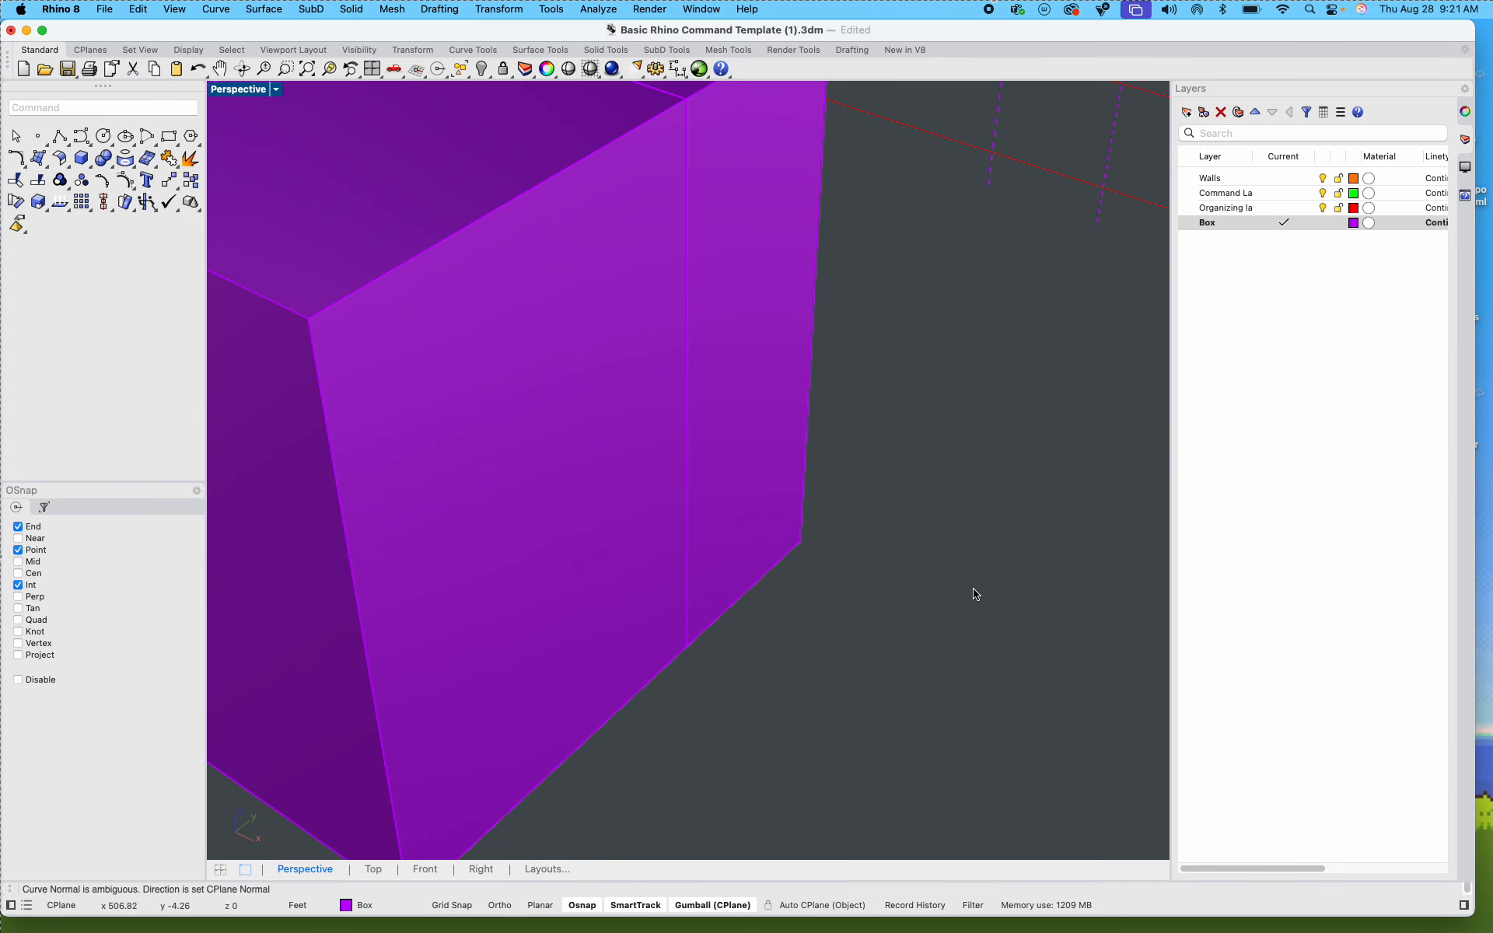
{"action": "scroll", "coordinate": [860, 554], "scroll_direction": "down", "scroll_amount": 7}
{"action": "scroll", "coordinate": [811, 477], "scroll_direction": "up", "scroll_amount": 7}
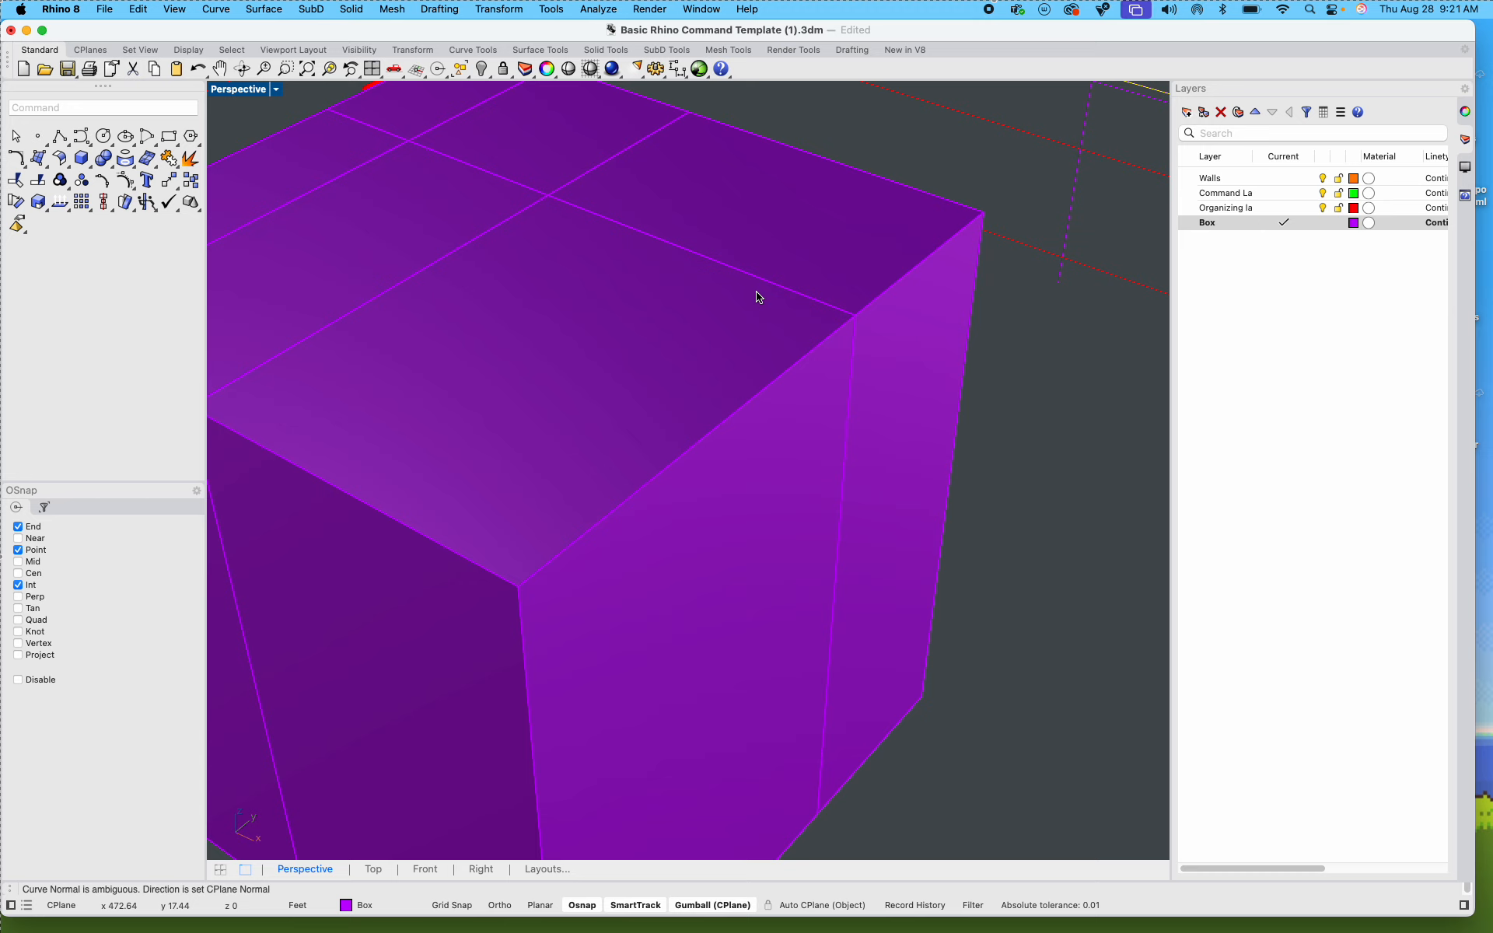
{"action": "key", "text": "super+z"}
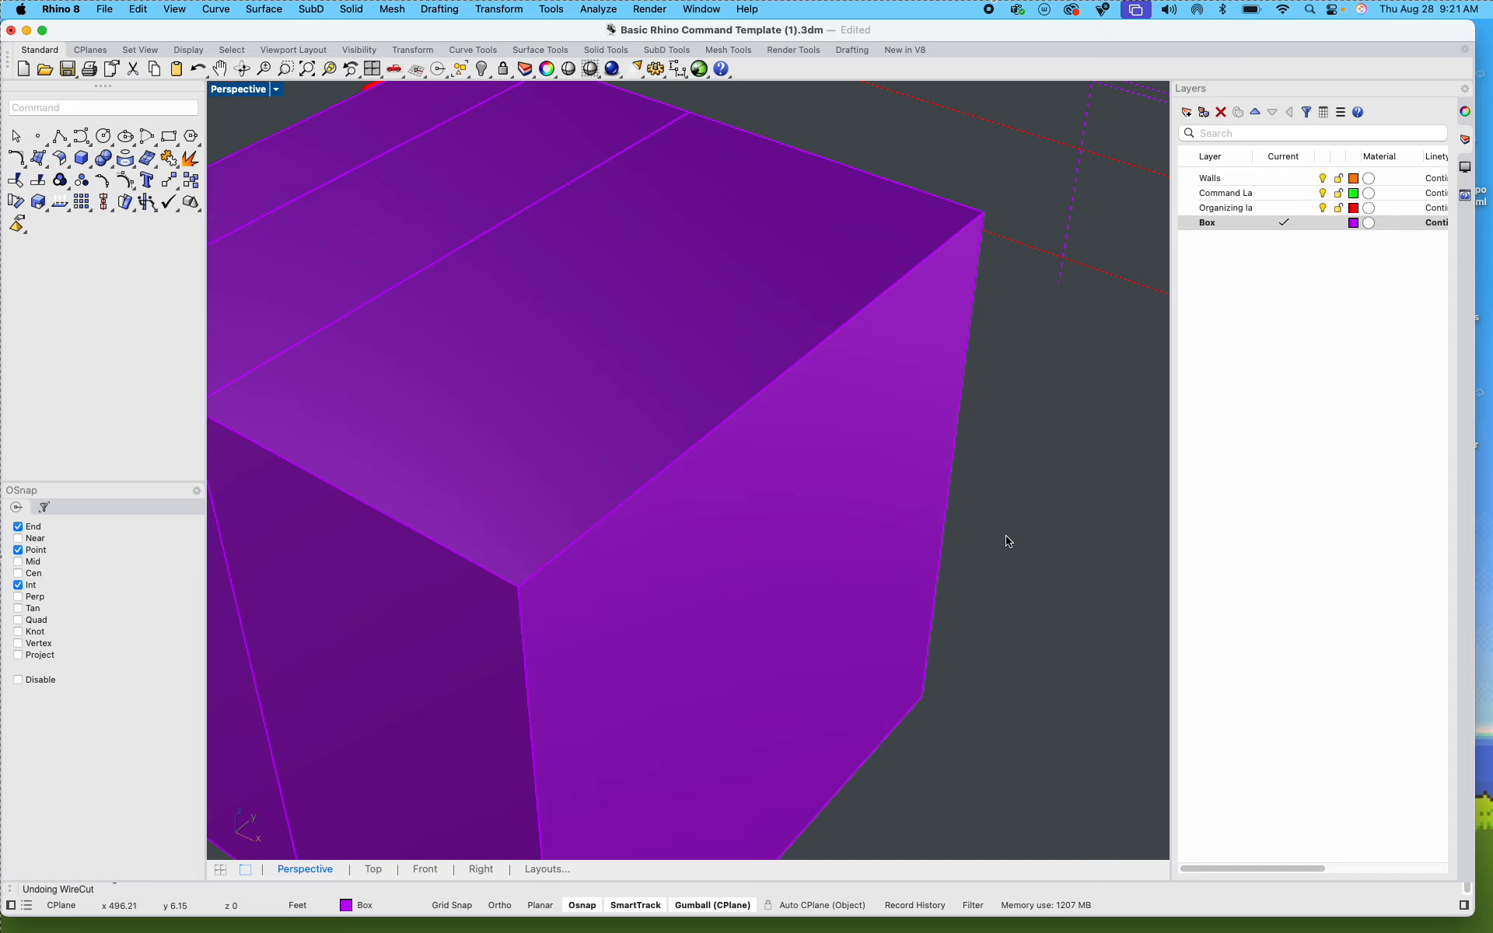
Step: WireCut all three Step 2.1 box slices along Z with the front crosswise top guide line, keeping all pieces
{"action": "scroll", "coordinate": [1034, 560], "scroll_direction": "down", "scroll_amount": 10}
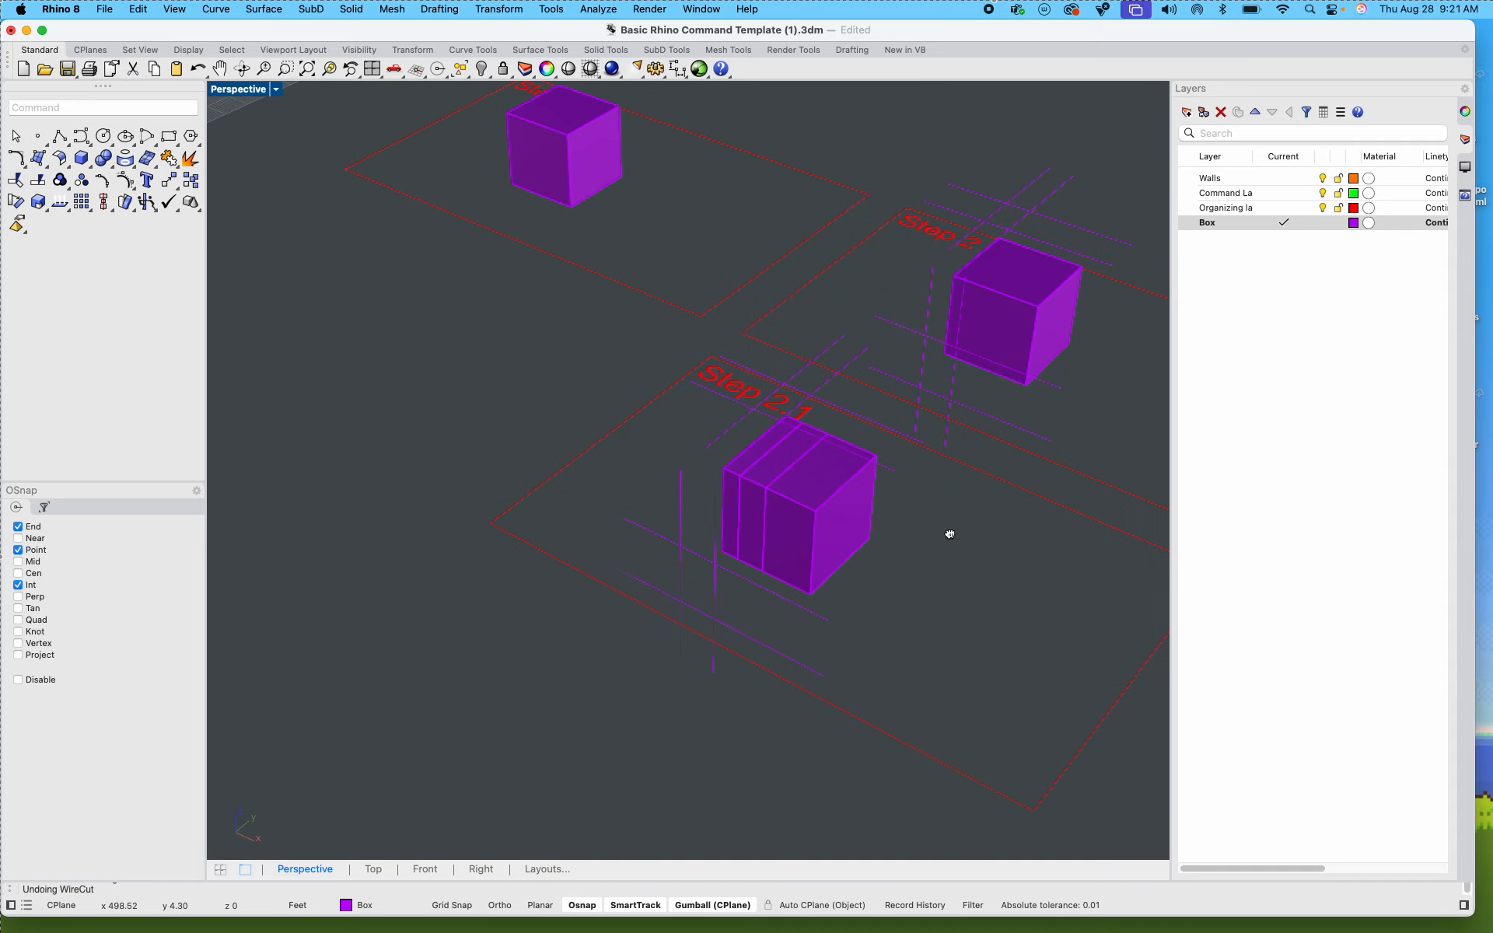
{"action": "scroll", "coordinate": [924, 524], "scroll_direction": "down", "scroll_amount": 2}
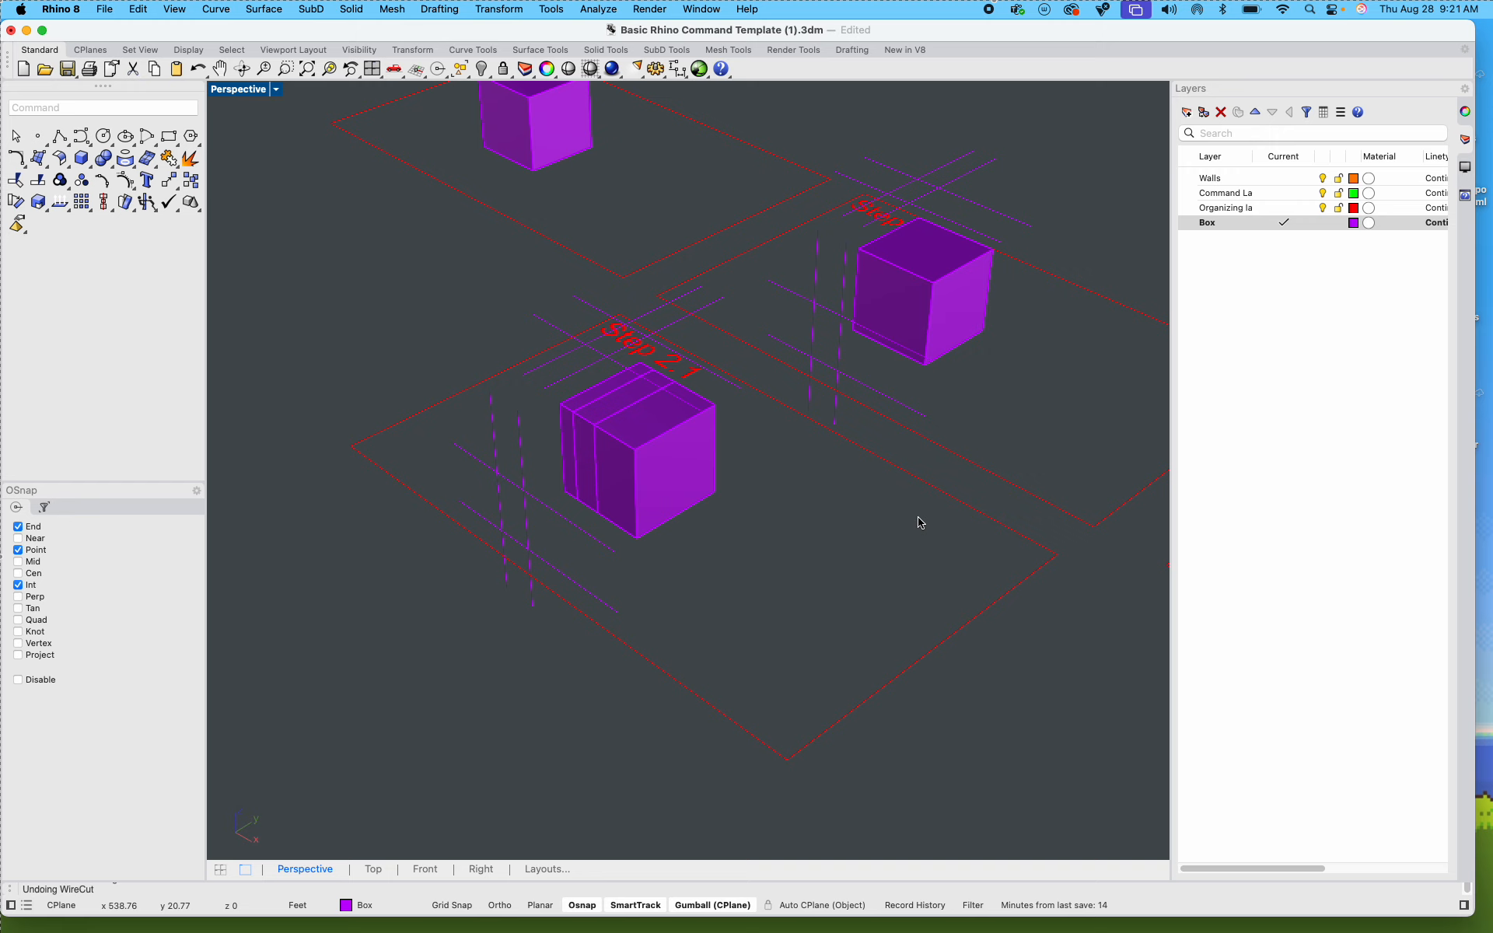
{"action": "scroll", "coordinate": [690, 426], "scroll_direction": "up", "scroll_amount": 6}
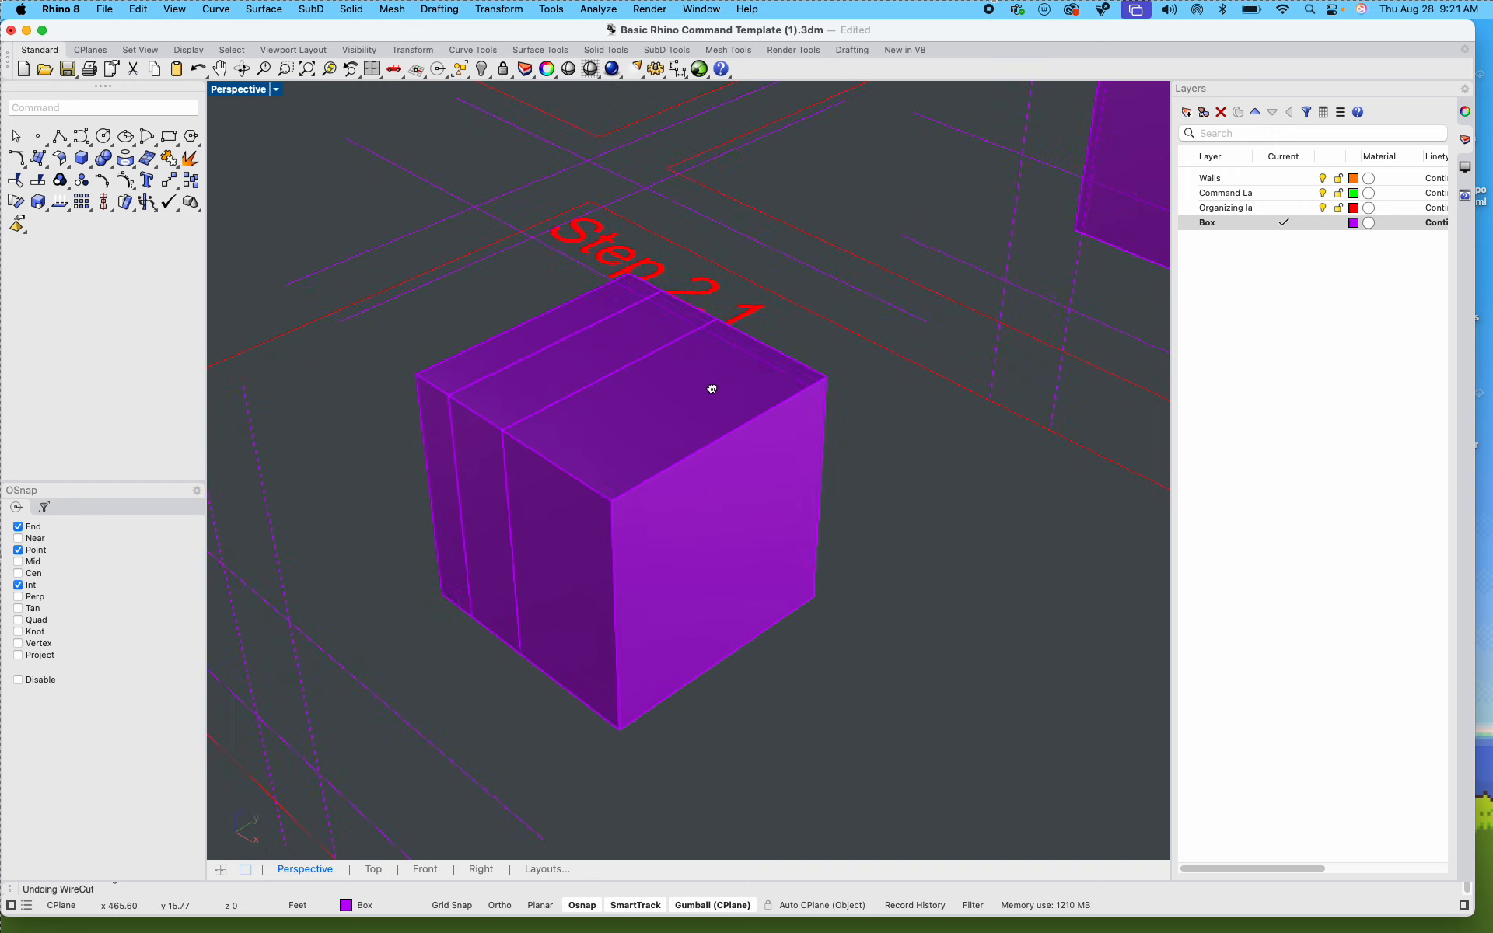
{"action": "left_click", "coordinate": [447, 245]}
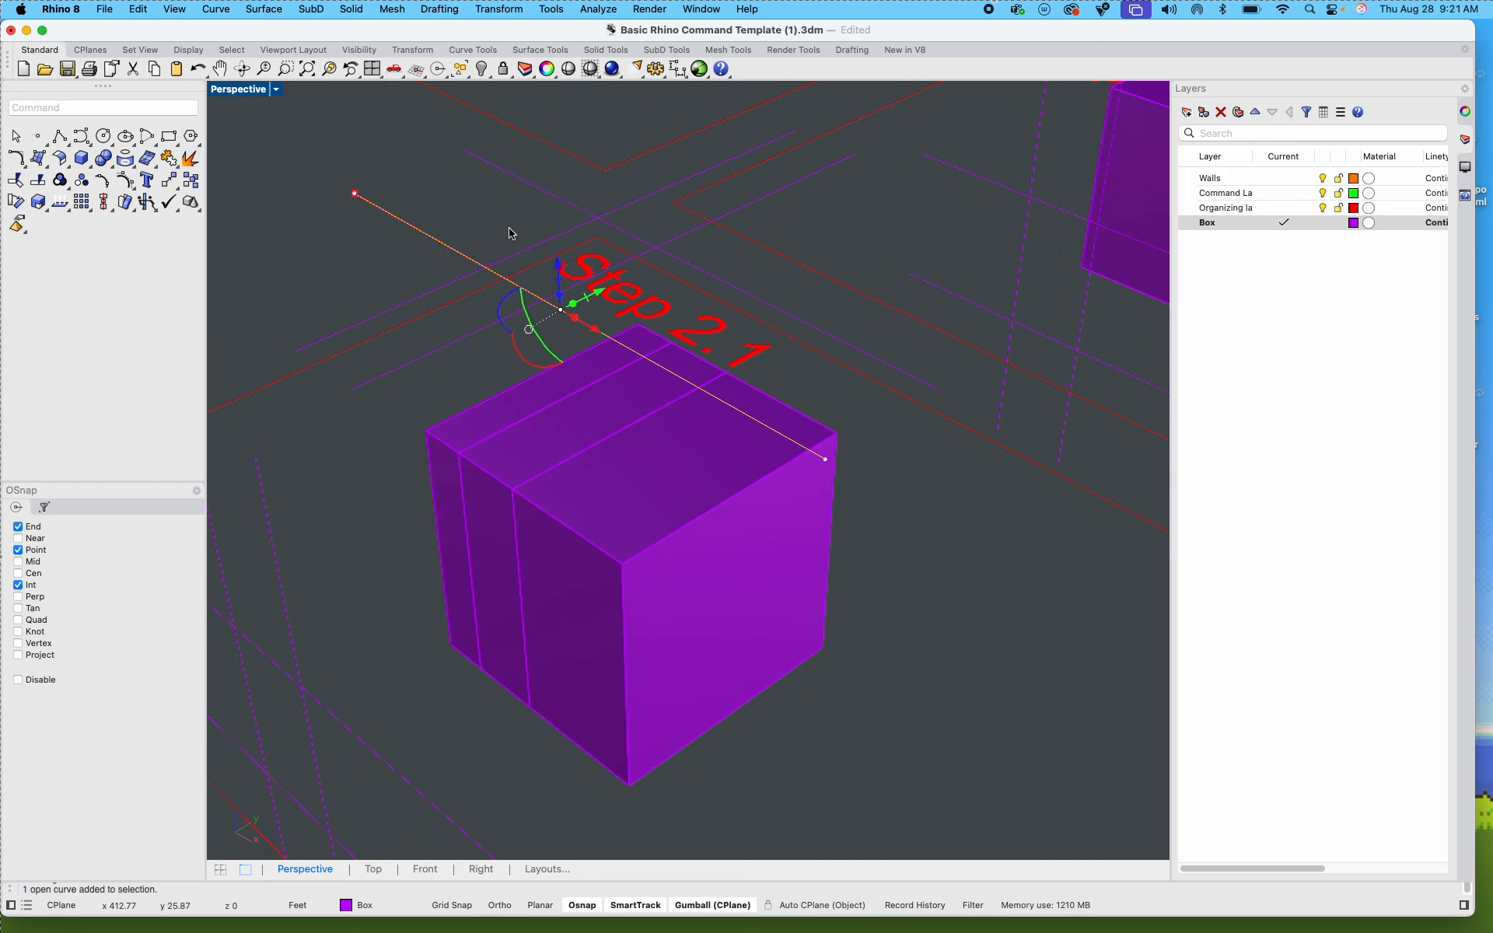
{"action": "type", "text": "wirecut"}
{"action": "key", "text": "Return"}
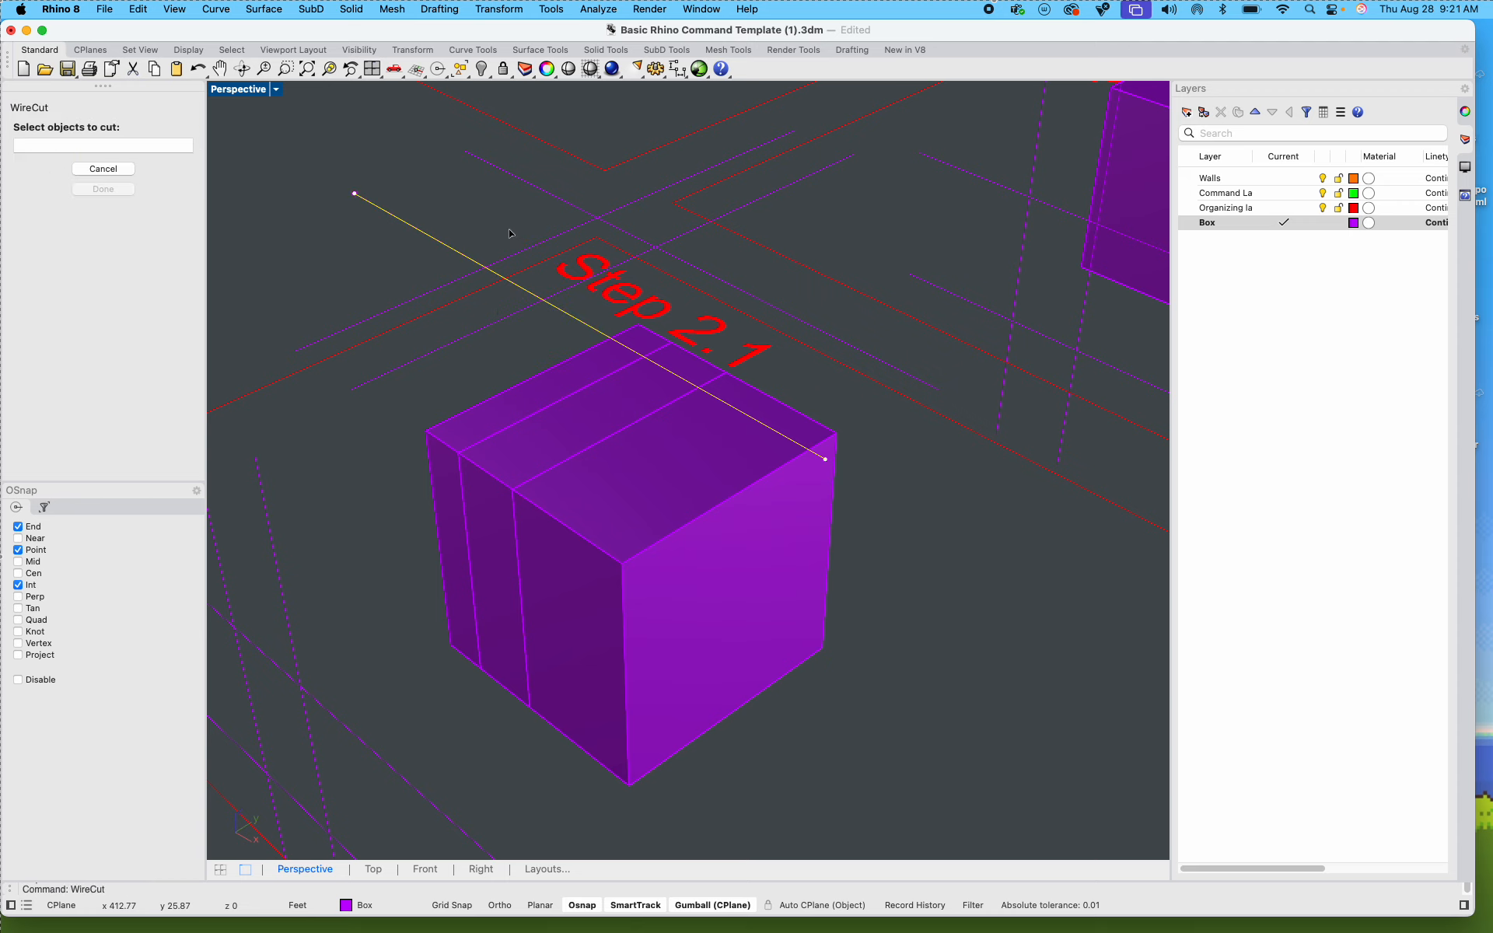
{"action": "left_click", "coordinate": [493, 410]}
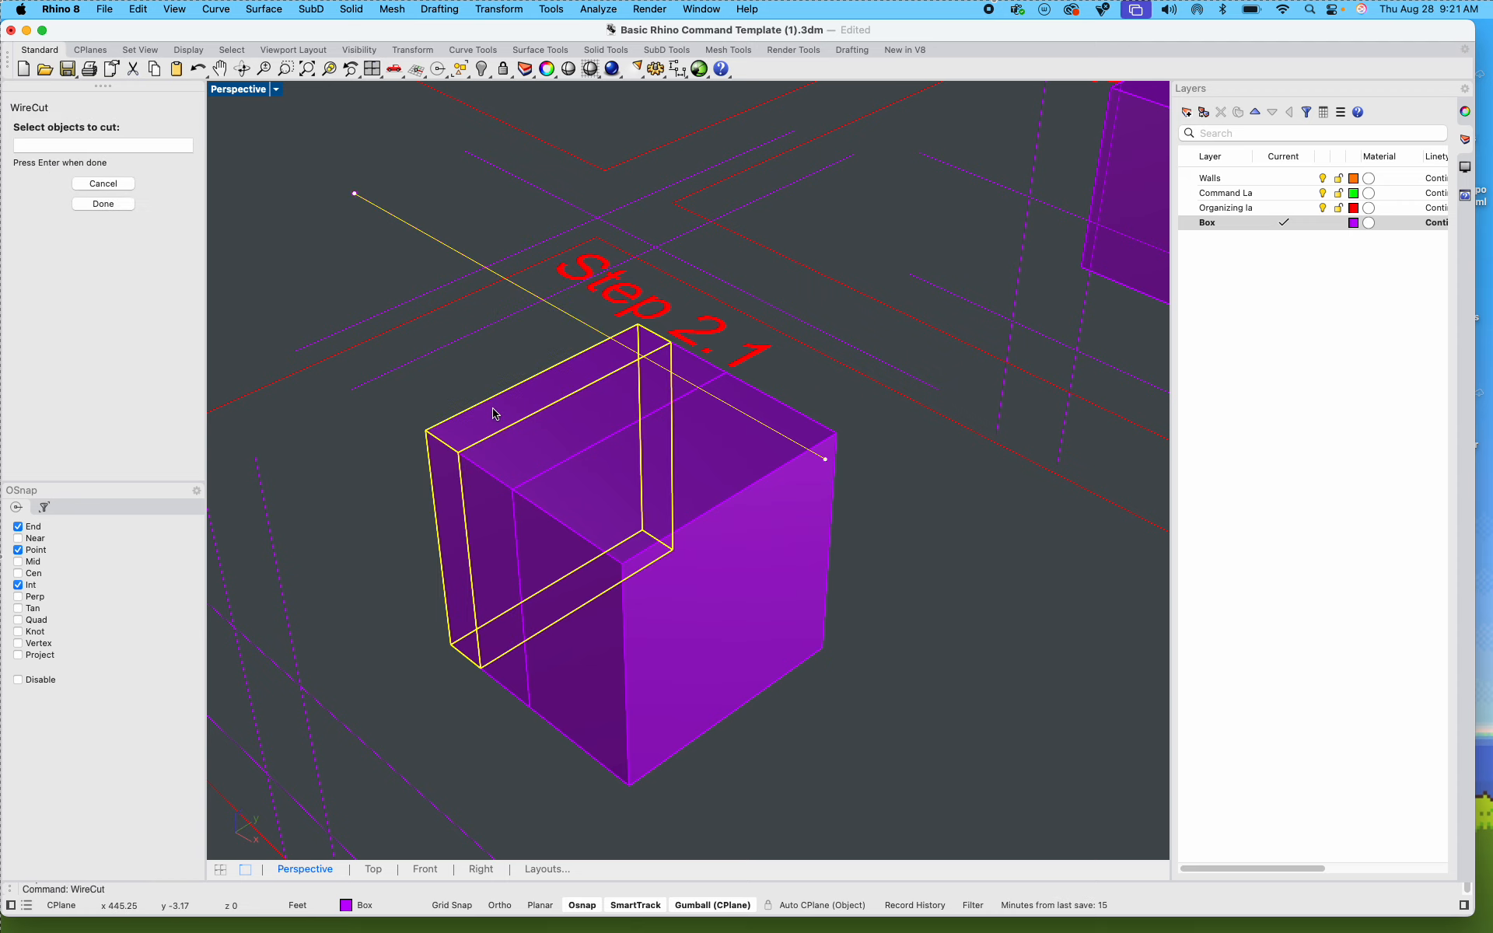
{"action": "left_click", "coordinate": [509, 459]}
{"action": "left_click", "coordinate": [590, 510]}
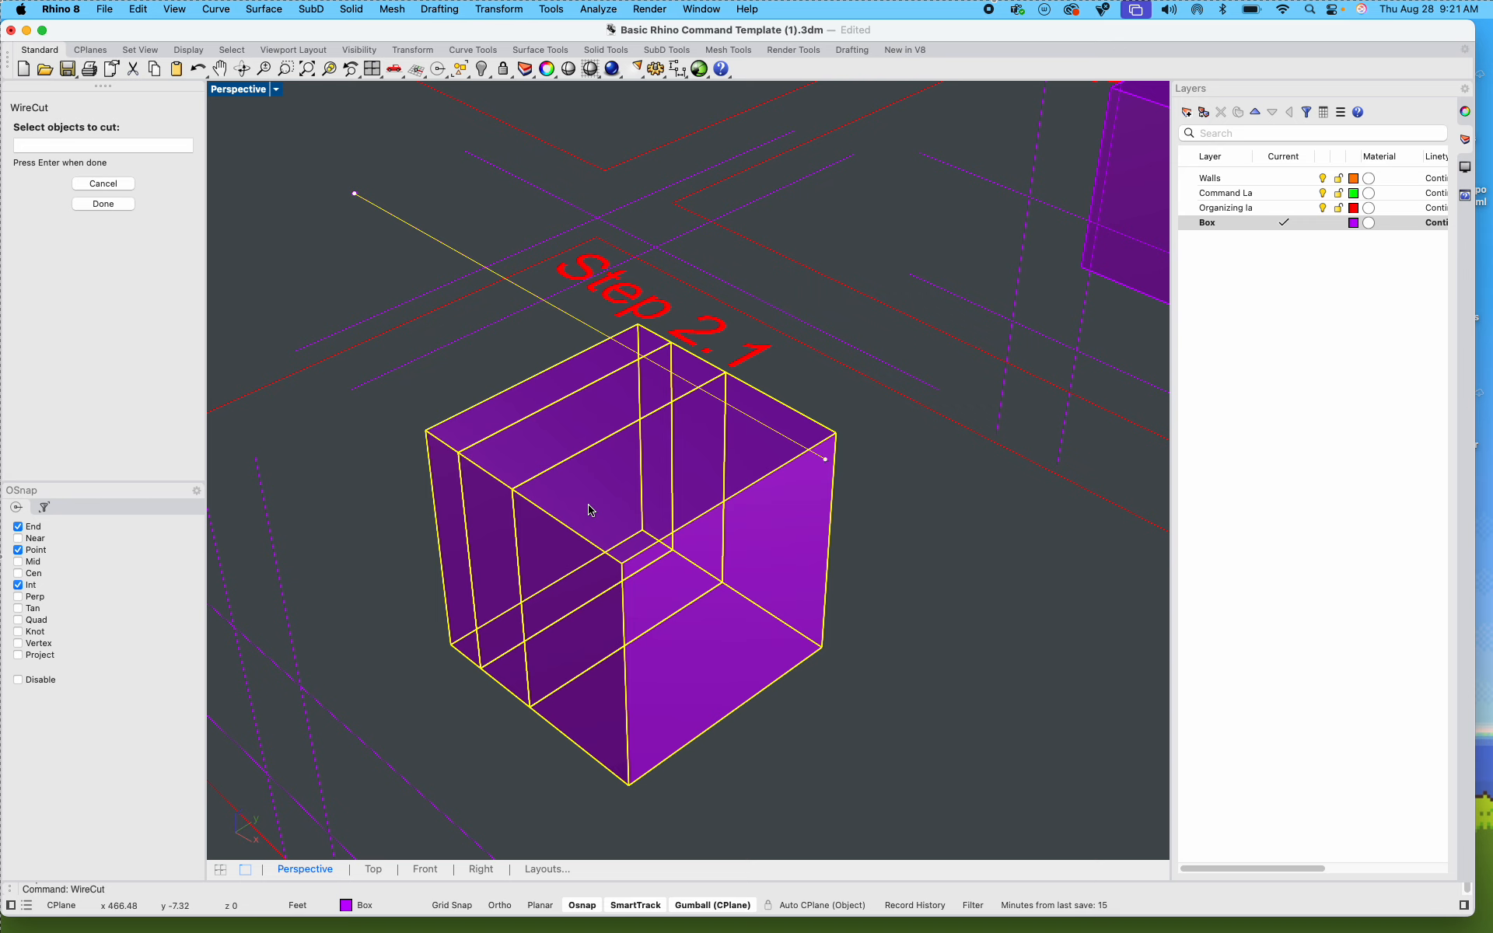
{"action": "key", "text": "Return"}
{"action": "key", "text": "Return"}
{"action": "key", "text": "Return"}
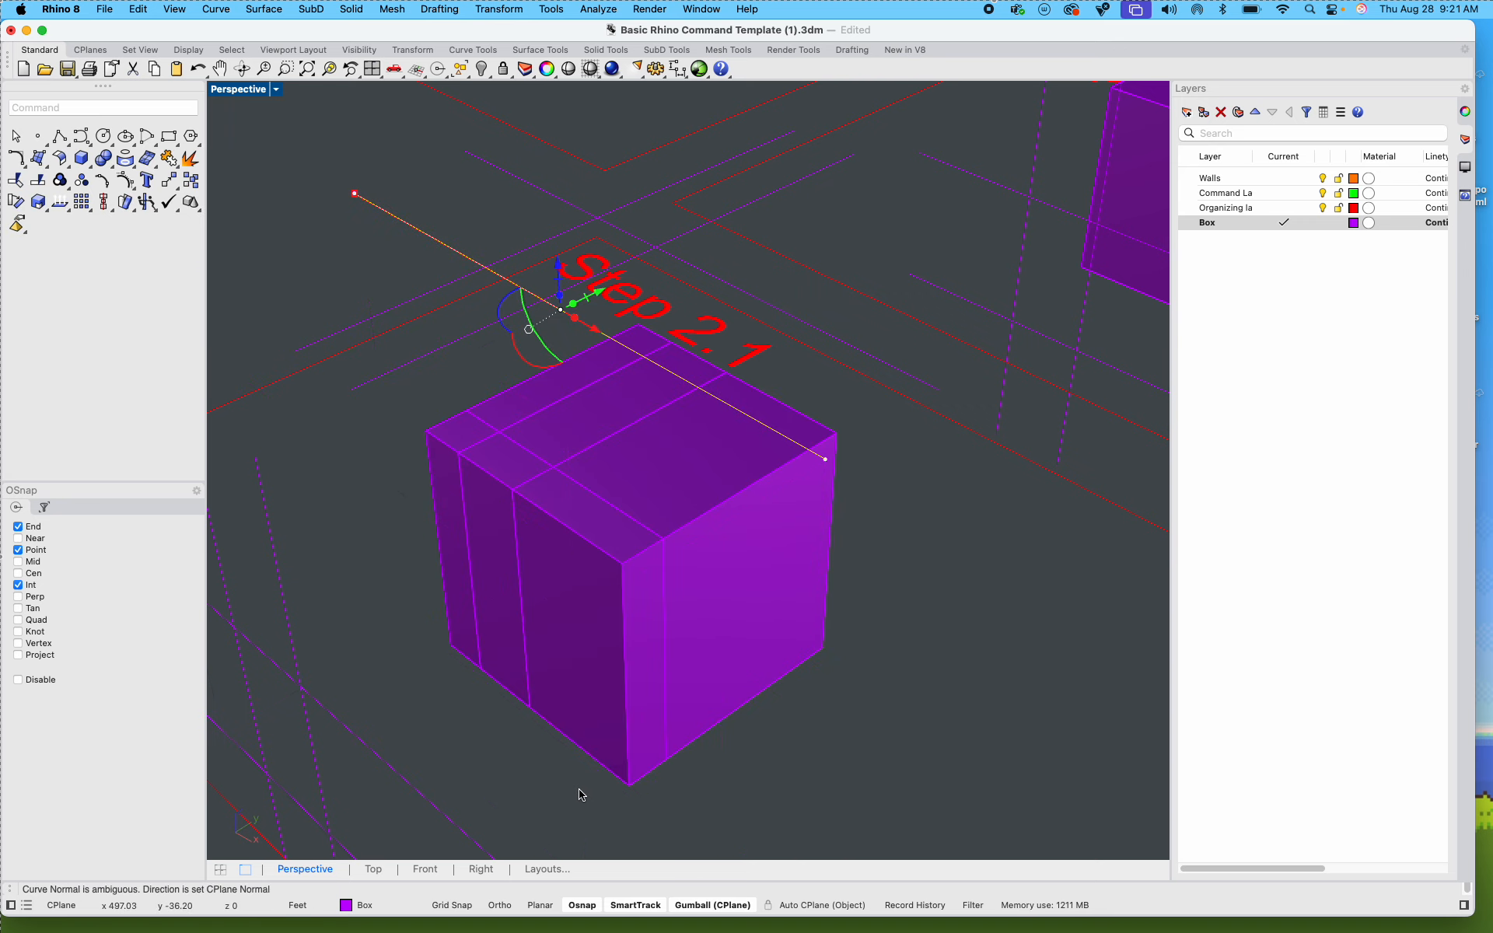
Step: WireCut the three larger rear pieces of the Step 2.1 box with the rear crosswise top guide line, keeping all pieces
{"action": "scroll", "coordinate": [520, 503], "scroll_direction": "up", "scroll_amount": 2}
{"action": "scroll", "coordinate": [553, 460], "scroll_direction": "down", "scroll_amount": 5}
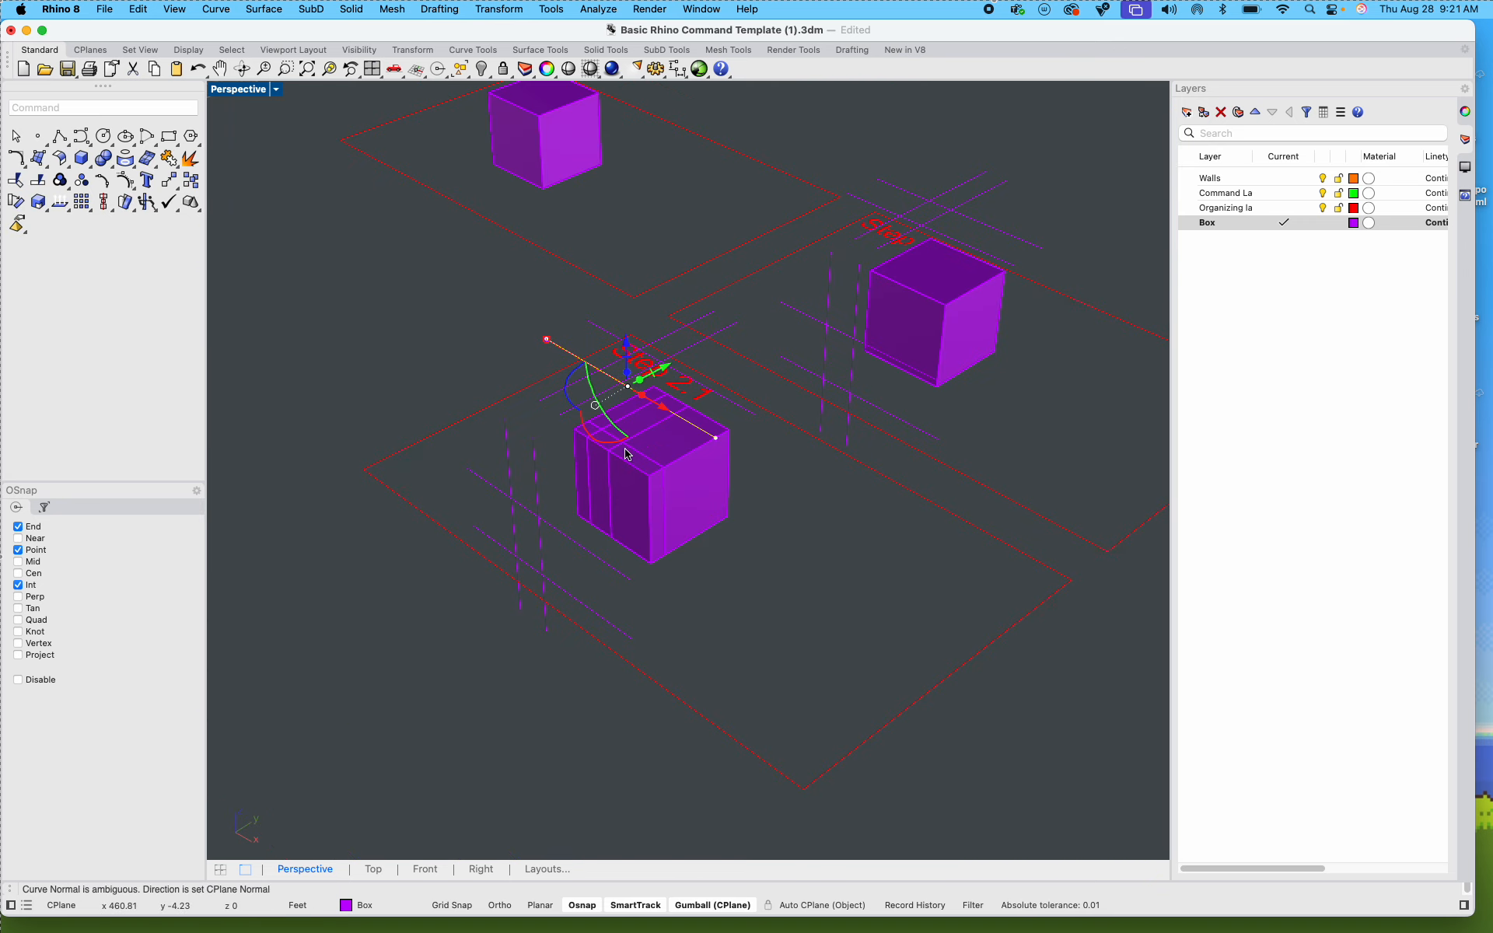
{"action": "scroll", "coordinate": [696, 411], "scroll_direction": "up", "scroll_amount": 3}
{"action": "left_click", "coordinate": [768, 377]}
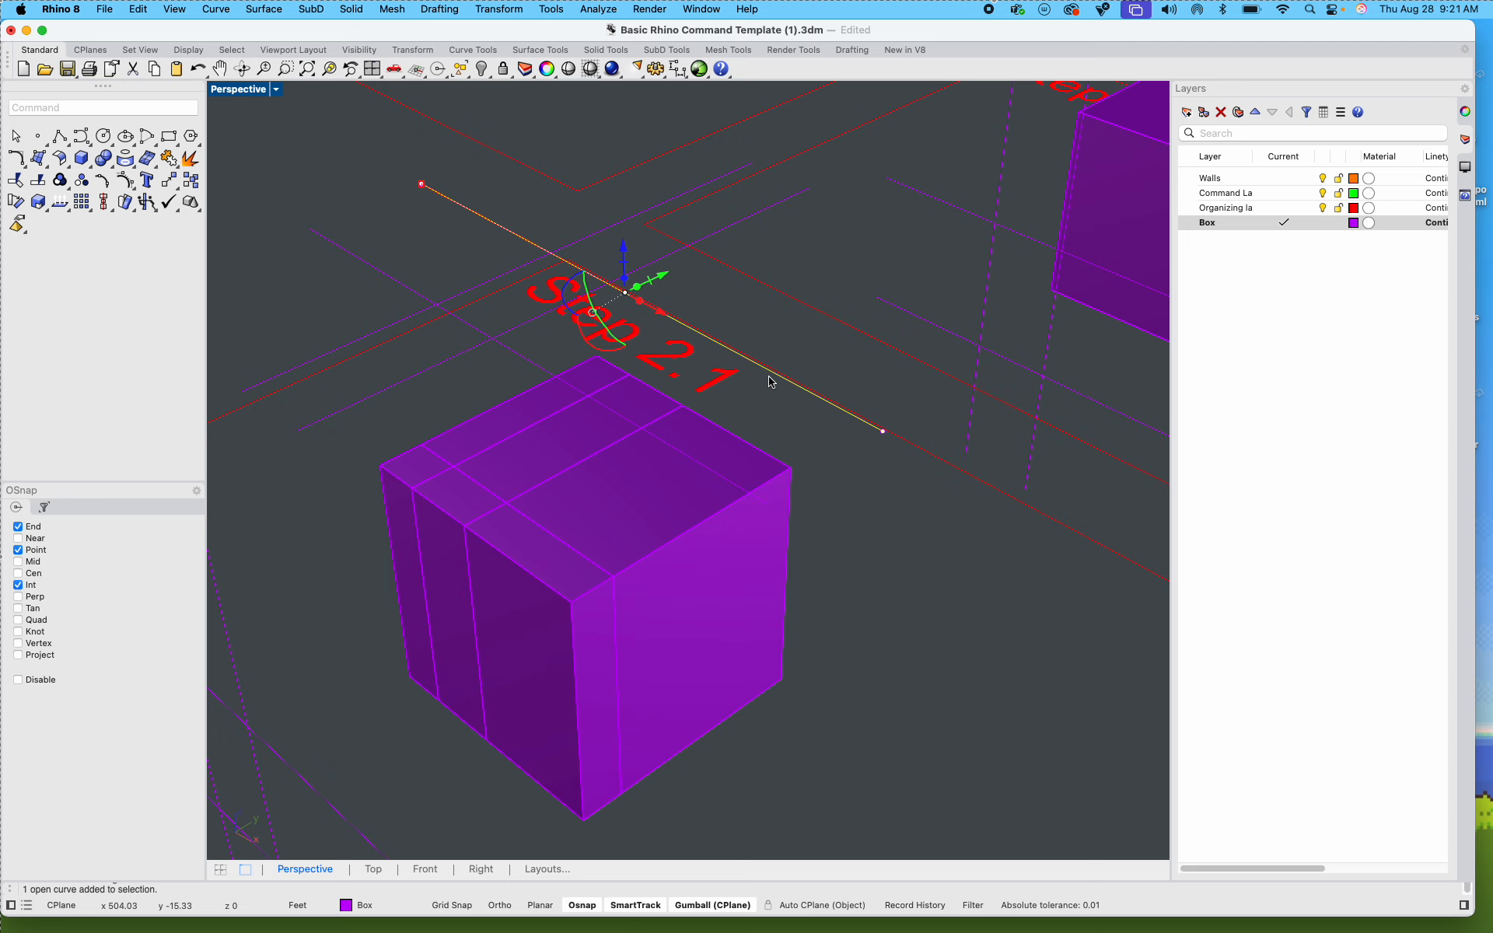
{"action": "type", "text": "wirecut"}
{"action": "key", "text": "Return"}
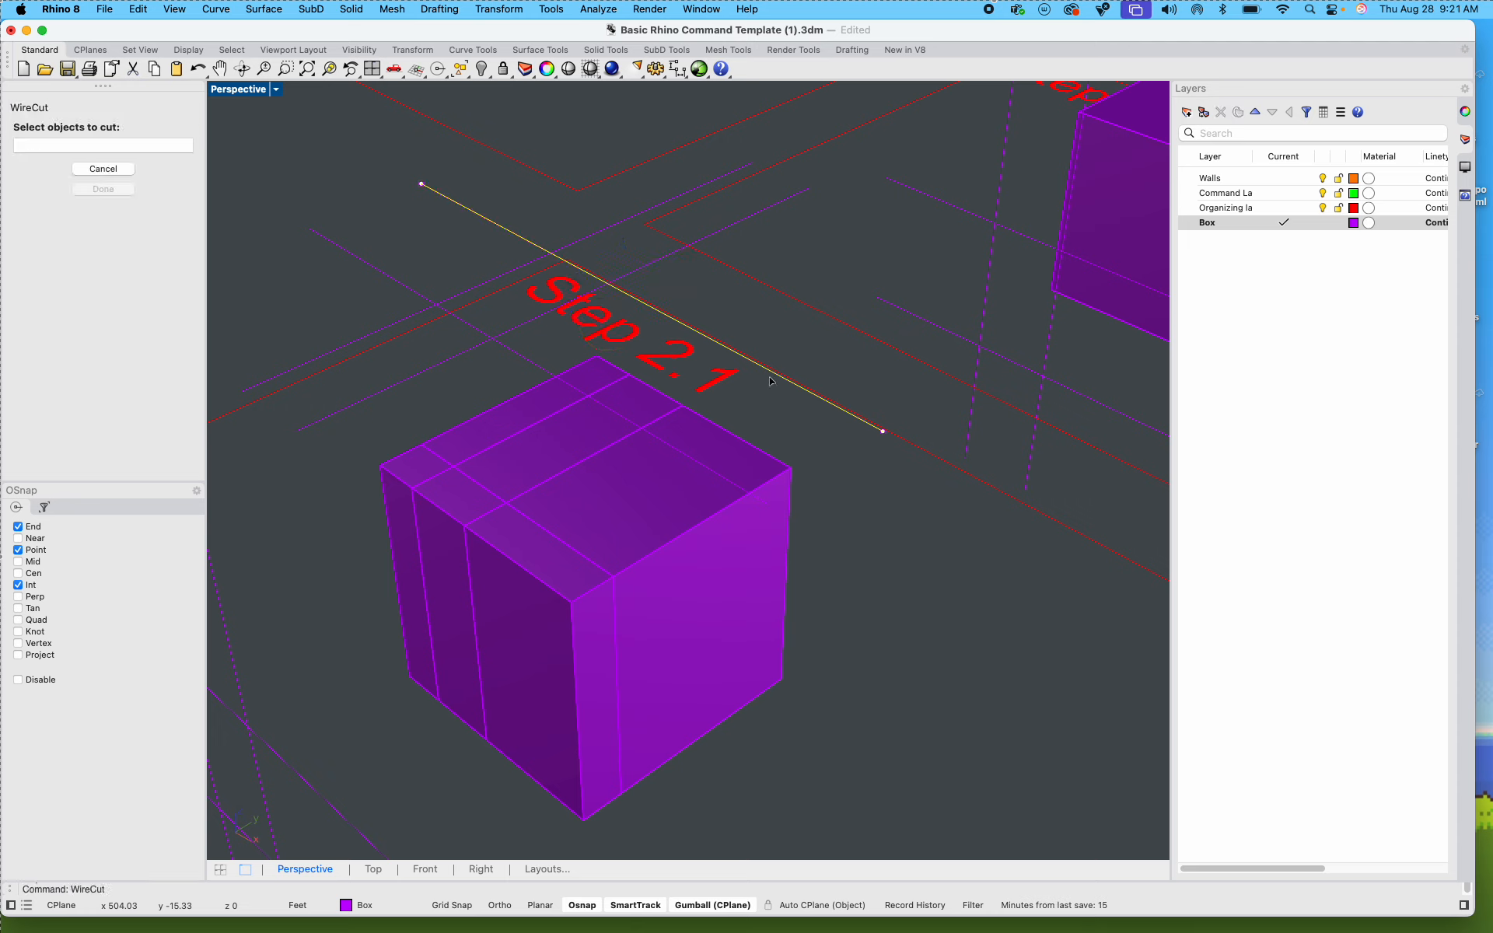
{"action": "left_click", "coordinate": [638, 515]}
{"action": "left_click", "coordinate": [537, 429]}
{"action": "left_click", "coordinate": [523, 423]}
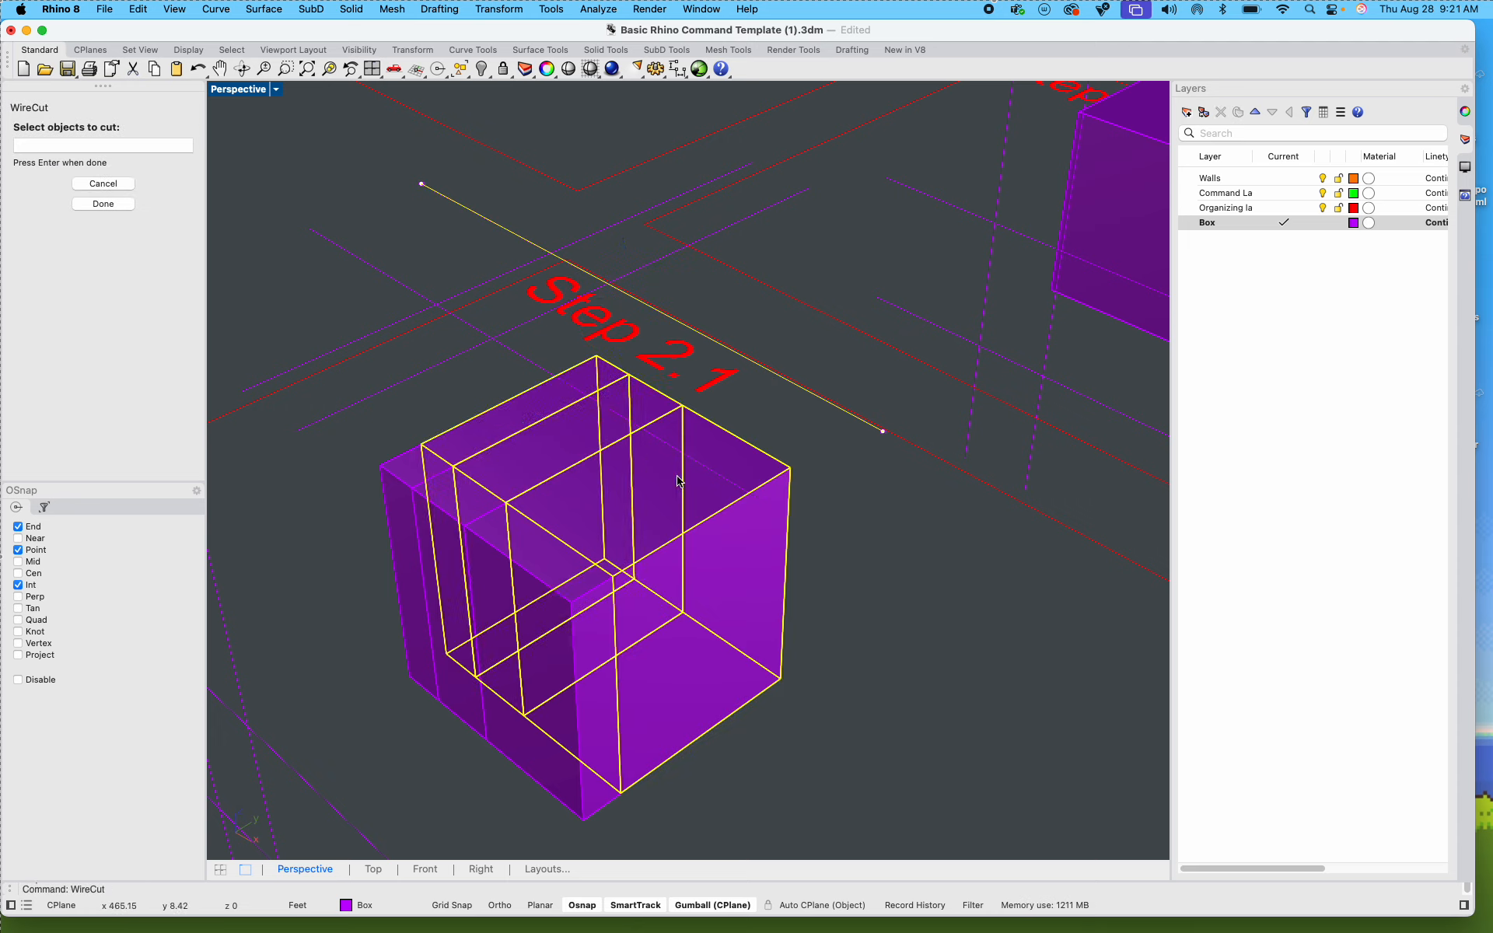
{"action": "key", "text": "Return"}
{"action": "left_click", "coordinate": [788, 774]}
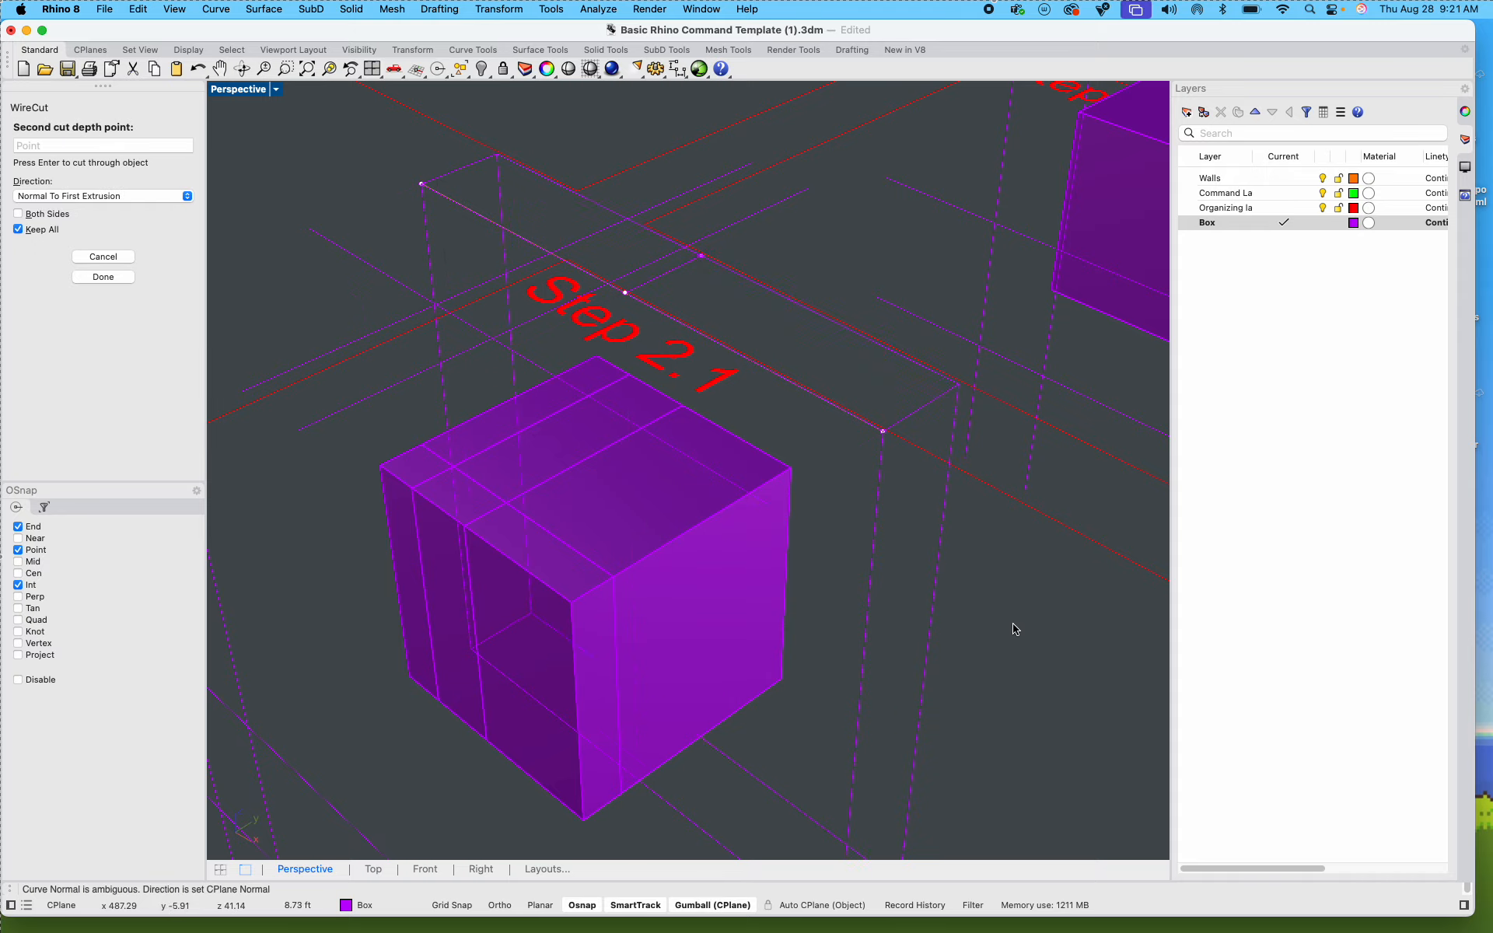
{"action": "left_click", "coordinate": [933, 686]}
{"action": "key", "text": "Delete"}
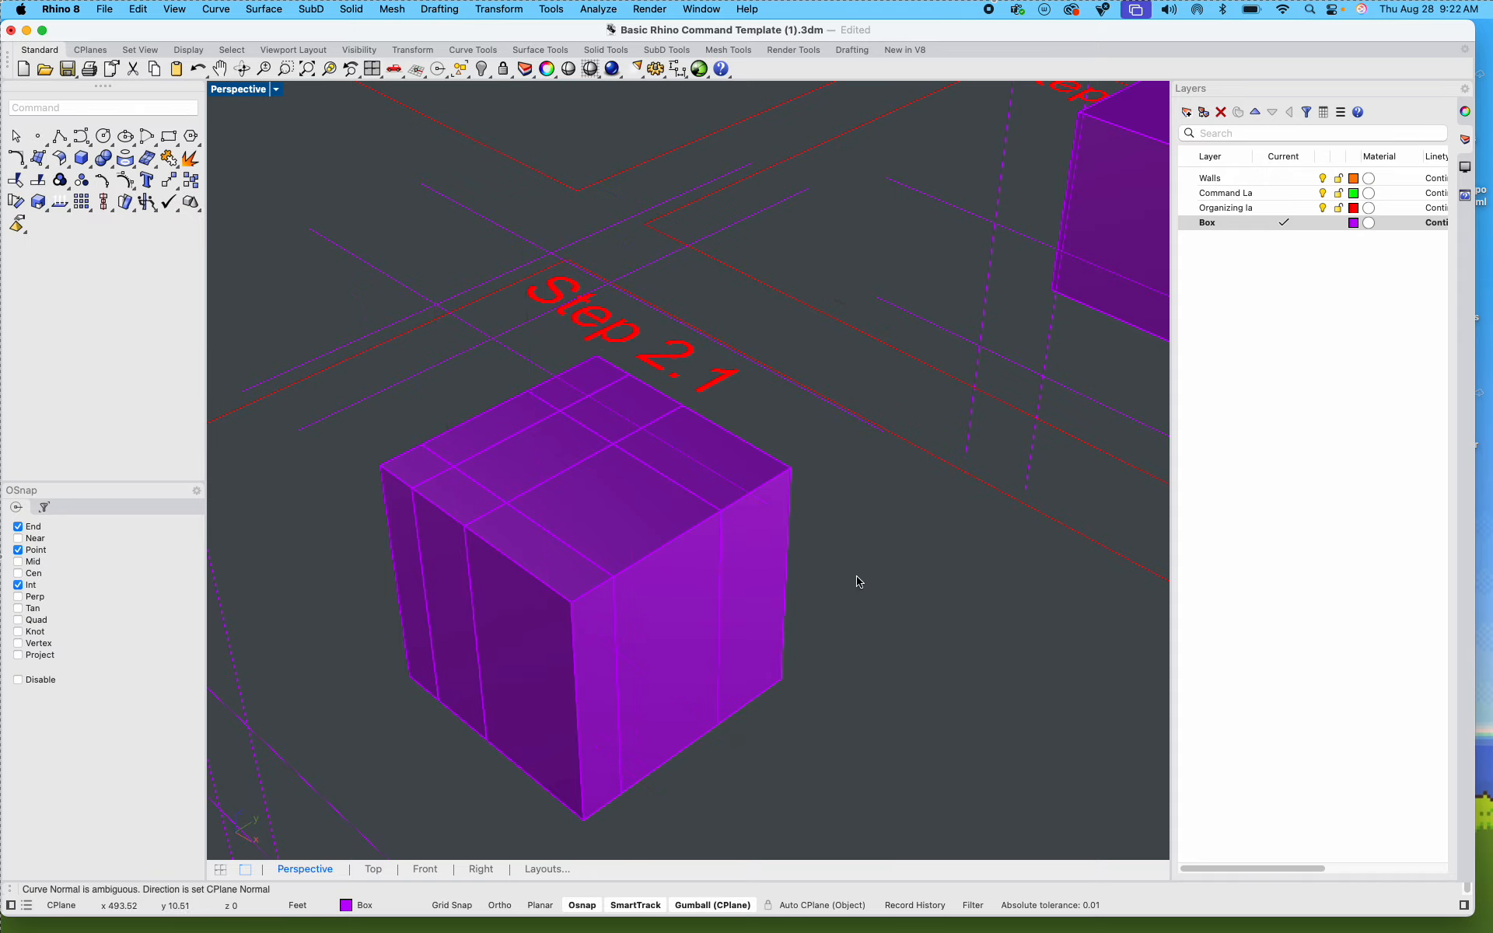
Step: Delete the two vertical guide lines beside the Step 2.1 box
{"action": "right_click_drag", "start_coordinate": [858, 578], "coordinate": [856, 438]}
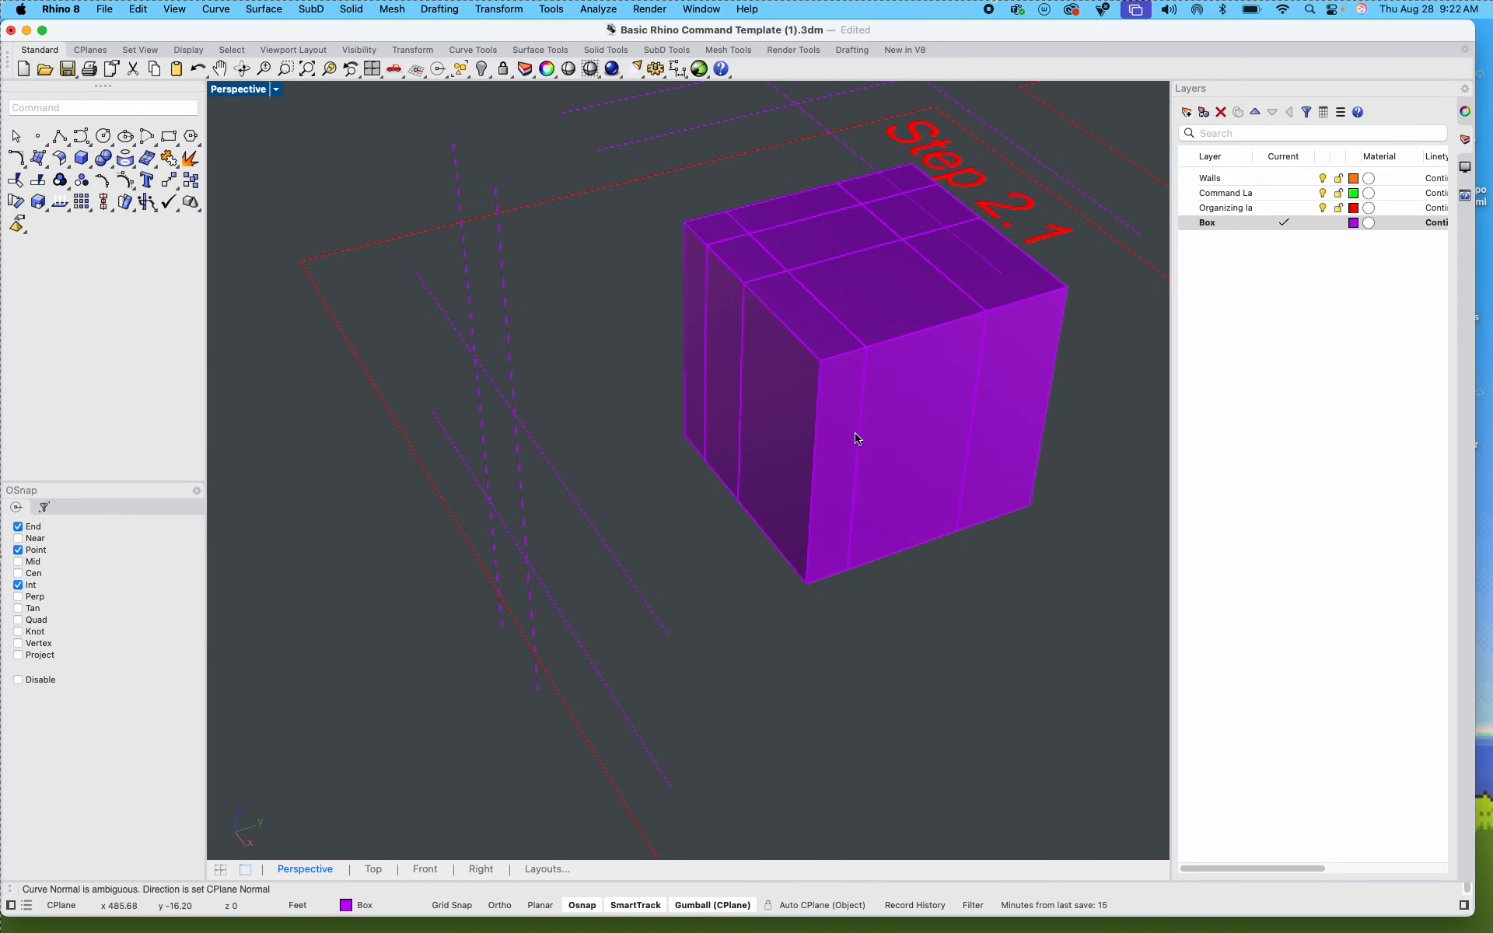
{"action": "right_click_drag", "start_coordinate": [539, 478], "coordinate": [648, 391]}
{"action": "left_click", "coordinate": [594, 341]}
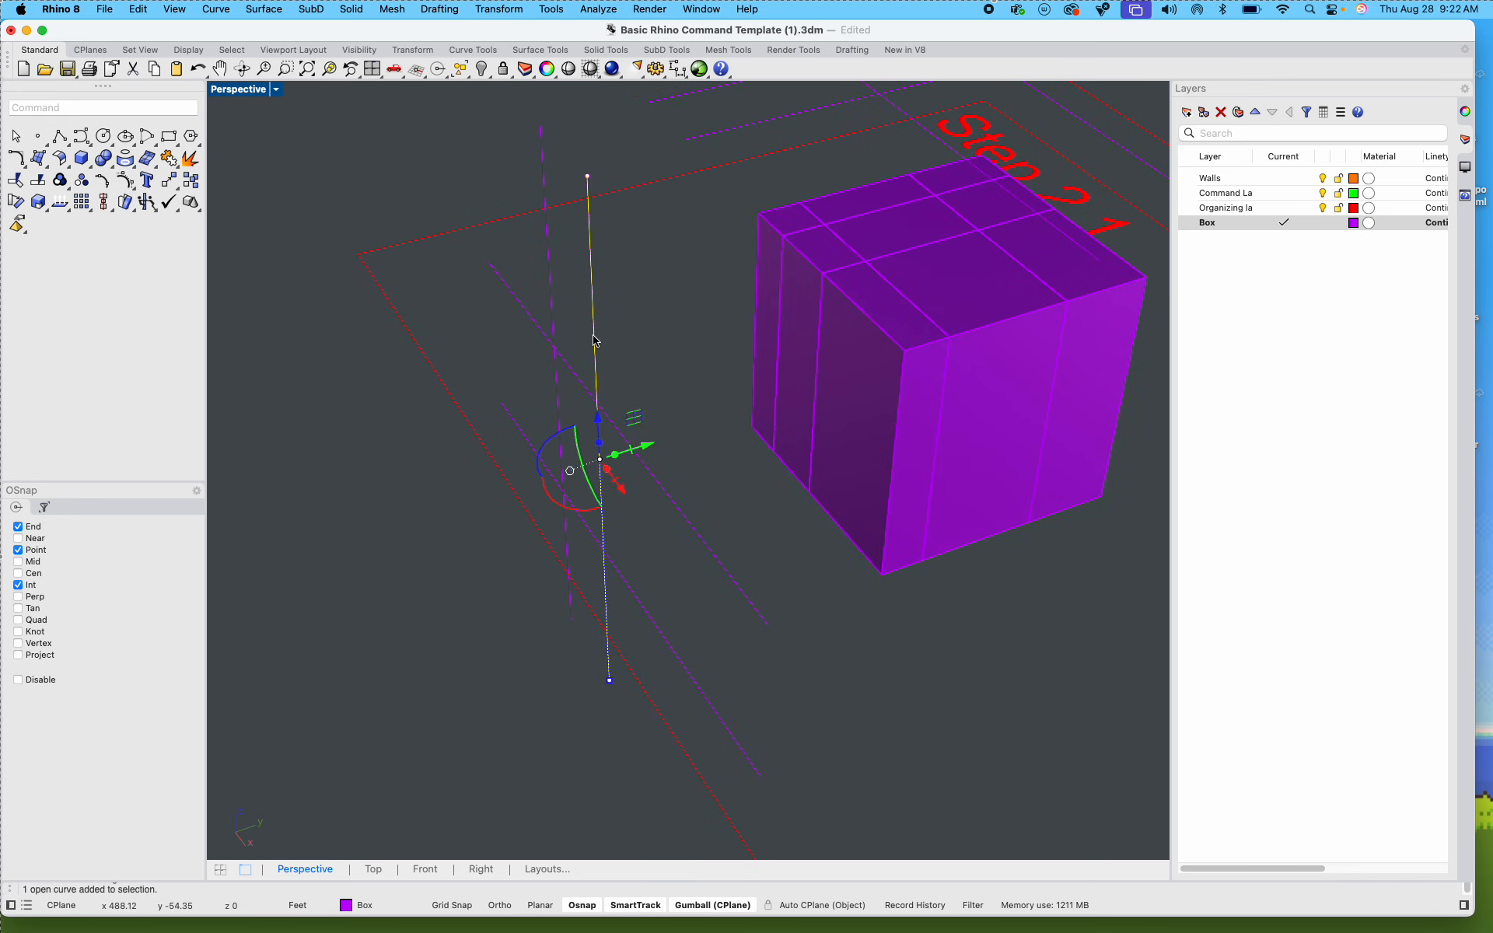
{"action": "key", "text": "Delete"}
Step: Delete the two vertical guide lines beside the Step 2 box
{"action": "scroll", "coordinate": [589, 325], "scroll_direction": "down", "scroll_amount": 5}
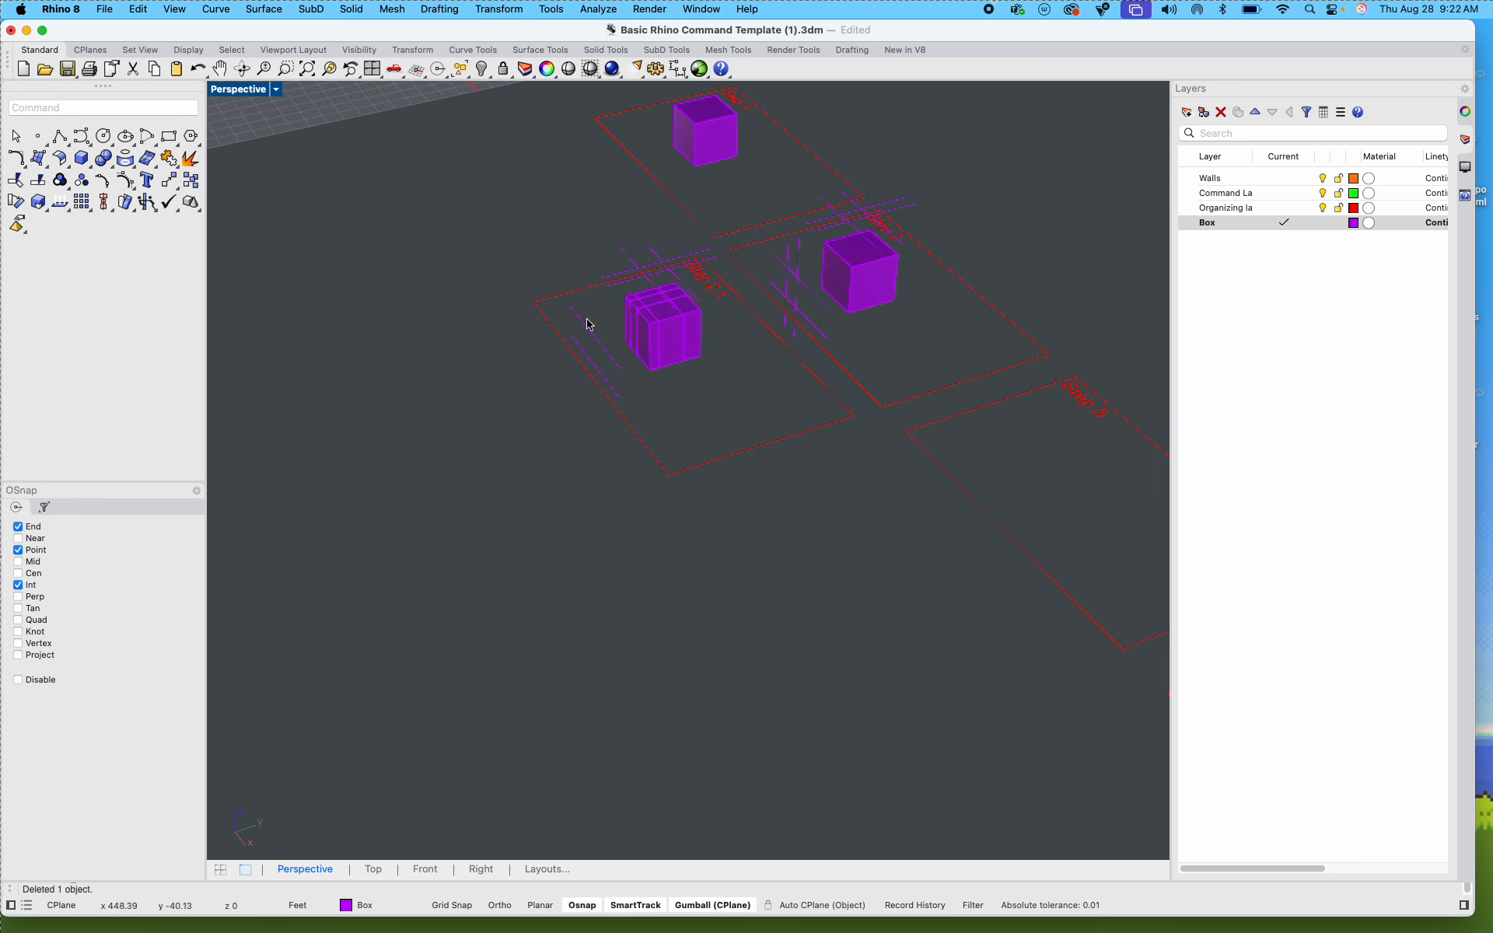
{"action": "scroll", "coordinate": [790, 230], "scroll_direction": "up", "scroll_amount": 6}
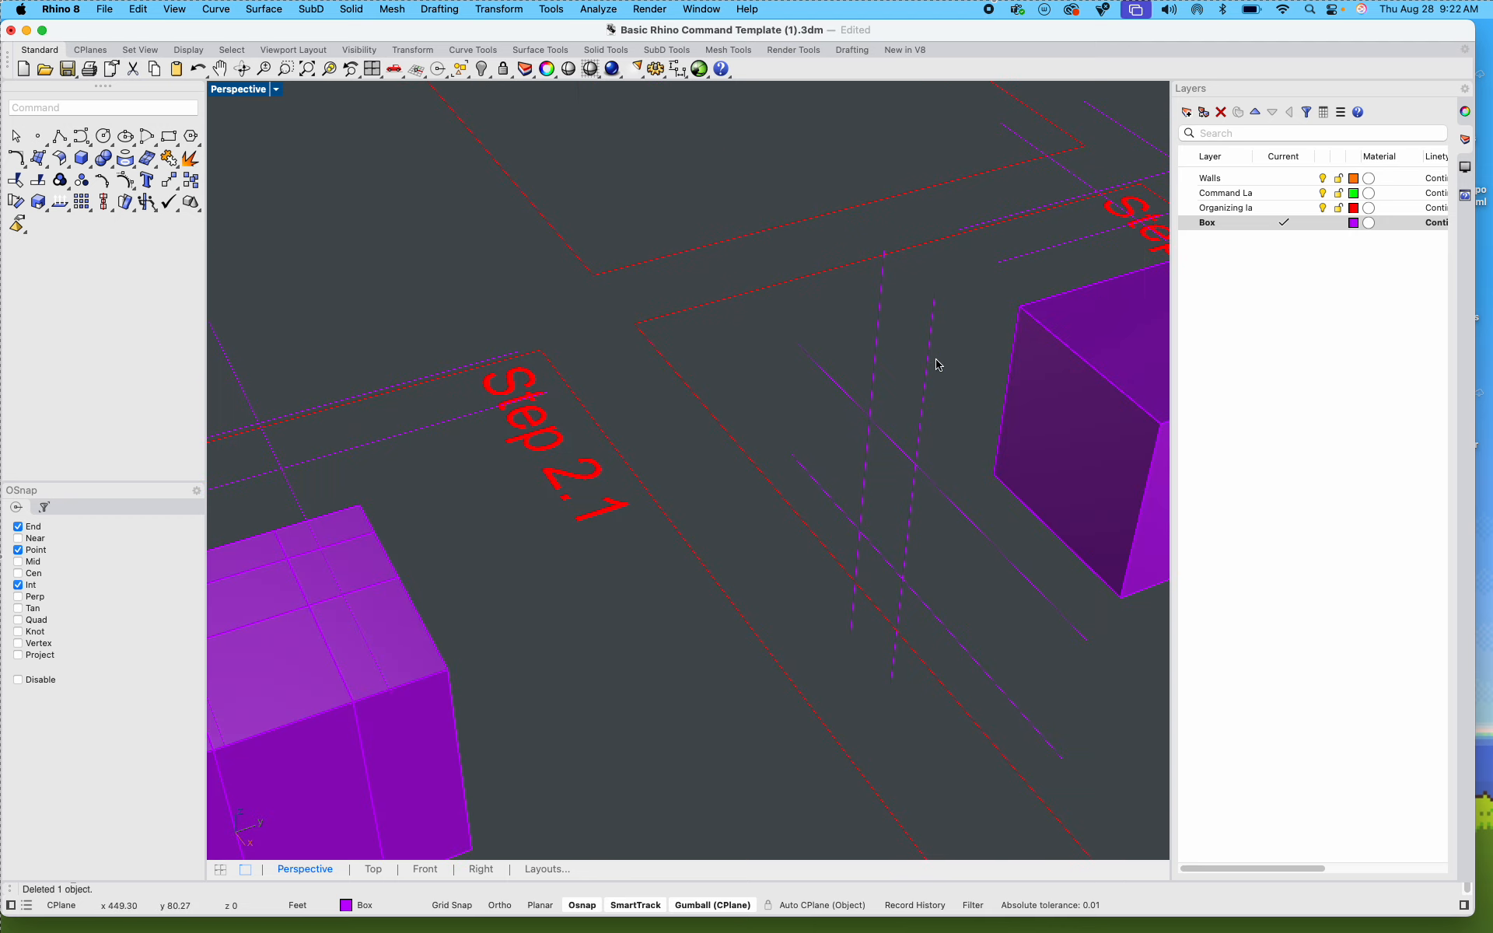
{"action": "left_click_drag", "start_coordinate": [938, 364], "coordinate": [863, 328]}
{"action": "key", "text": "Delete"}
Step: Try to select all pieces of the Step 2.1 box with a crossing window, and clear the selection
{"action": "scroll", "coordinate": [802, 347], "scroll_direction": "down", "scroll_amount": 4}
{"action": "scroll", "coordinate": [633, 427], "scroll_direction": "up", "scroll_amount": 6}
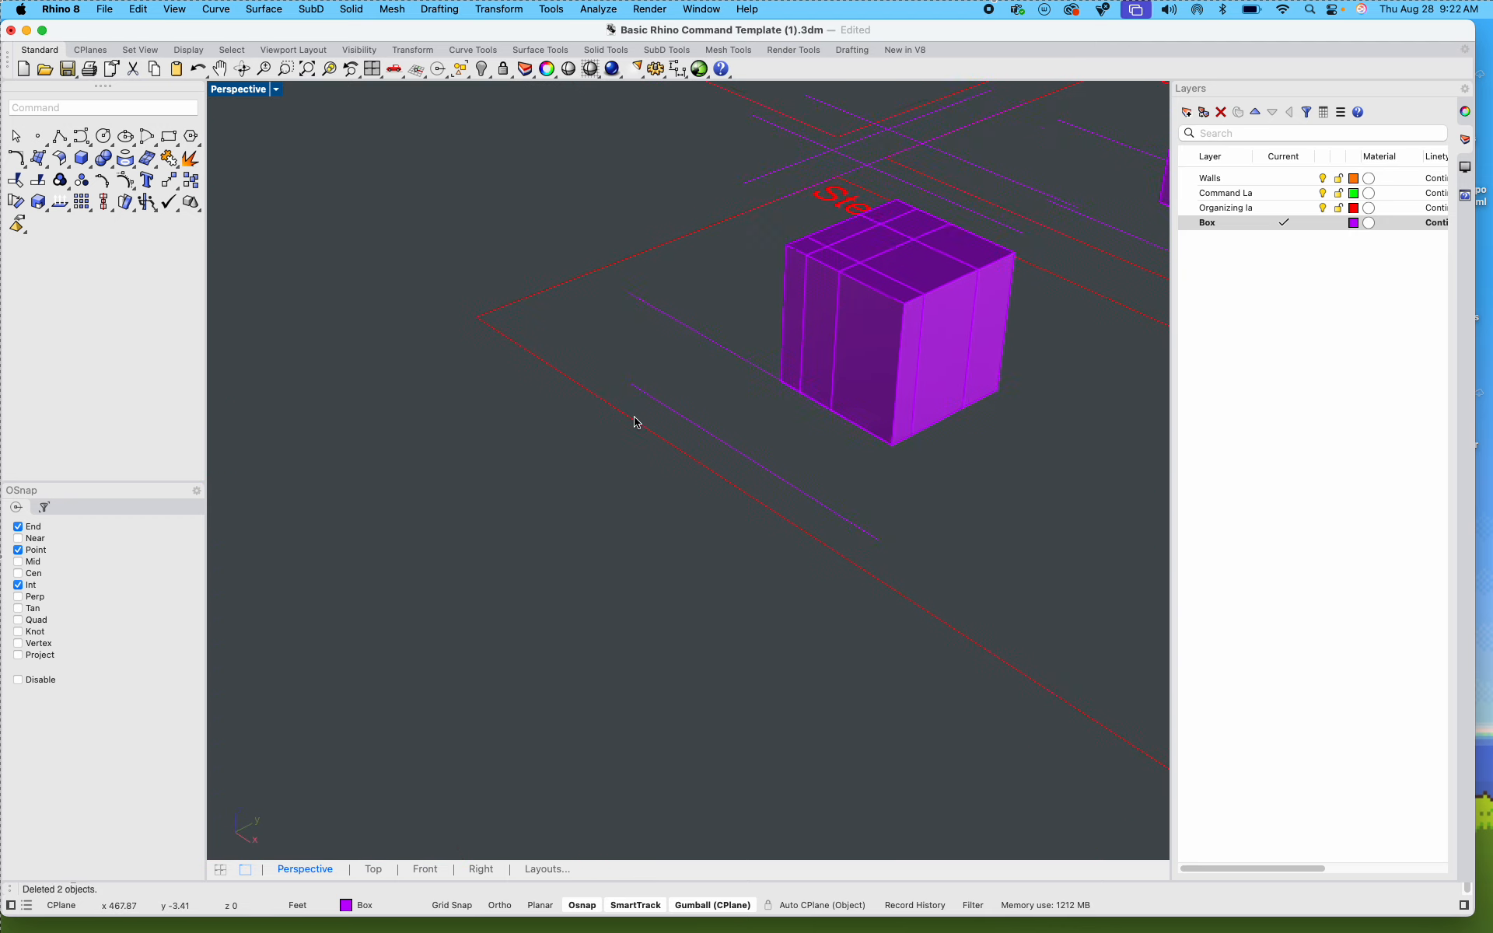
{"action": "scroll", "coordinate": [637, 422], "scroll_direction": "up", "scroll_amount": 1}
{"action": "right_click_drag", "start_coordinate": [733, 407], "coordinate": [717, 429], "text": "shift"}
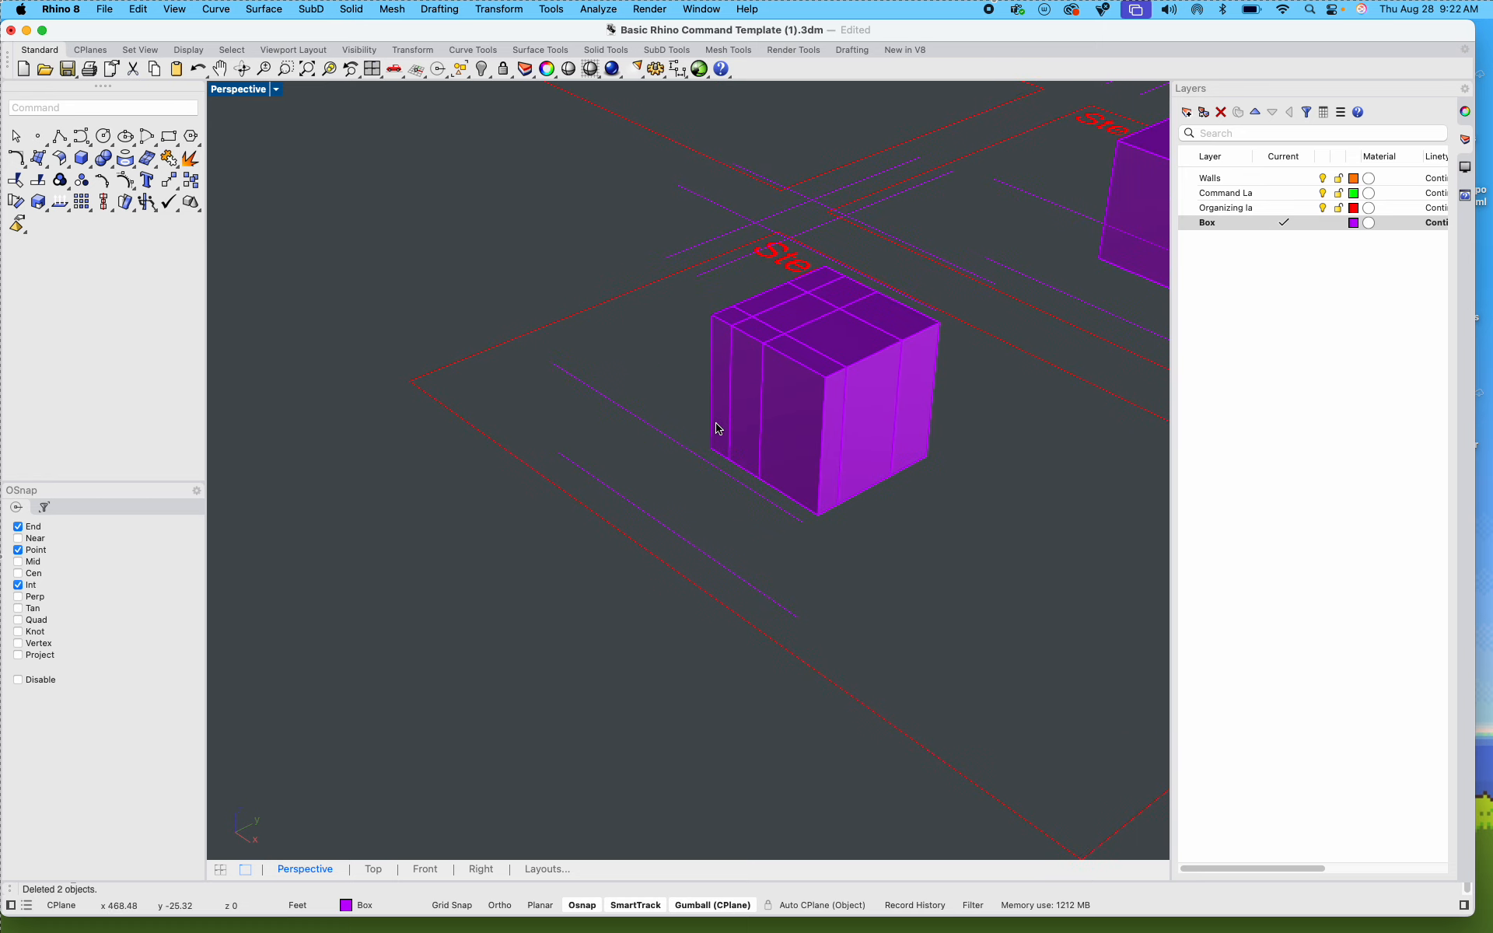
{"action": "scroll", "coordinate": [673, 439], "scroll_direction": "up", "scroll_amount": 2}
{"action": "left_click", "coordinate": [669, 439]}
{"action": "right_click_drag", "start_coordinate": [1063, 437], "coordinate": [1023, 472], "text": "shift"}
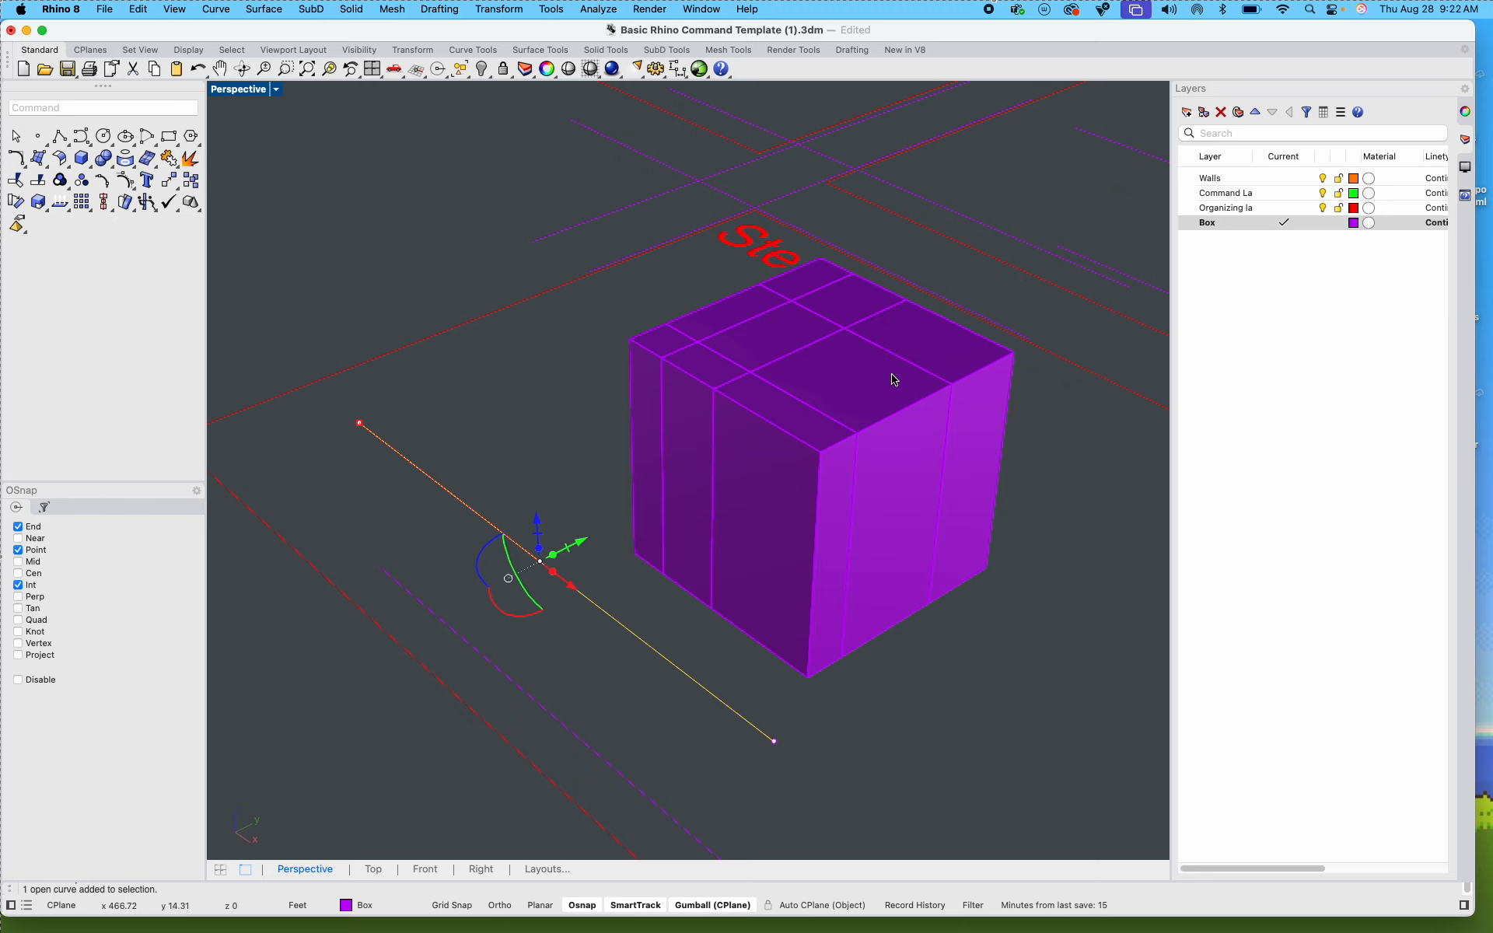
{"action": "key", "text": "Escape"}
{"action": "left_click_drag", "start_coordinate": [1055, 671], "coordinate": [620, 439]}
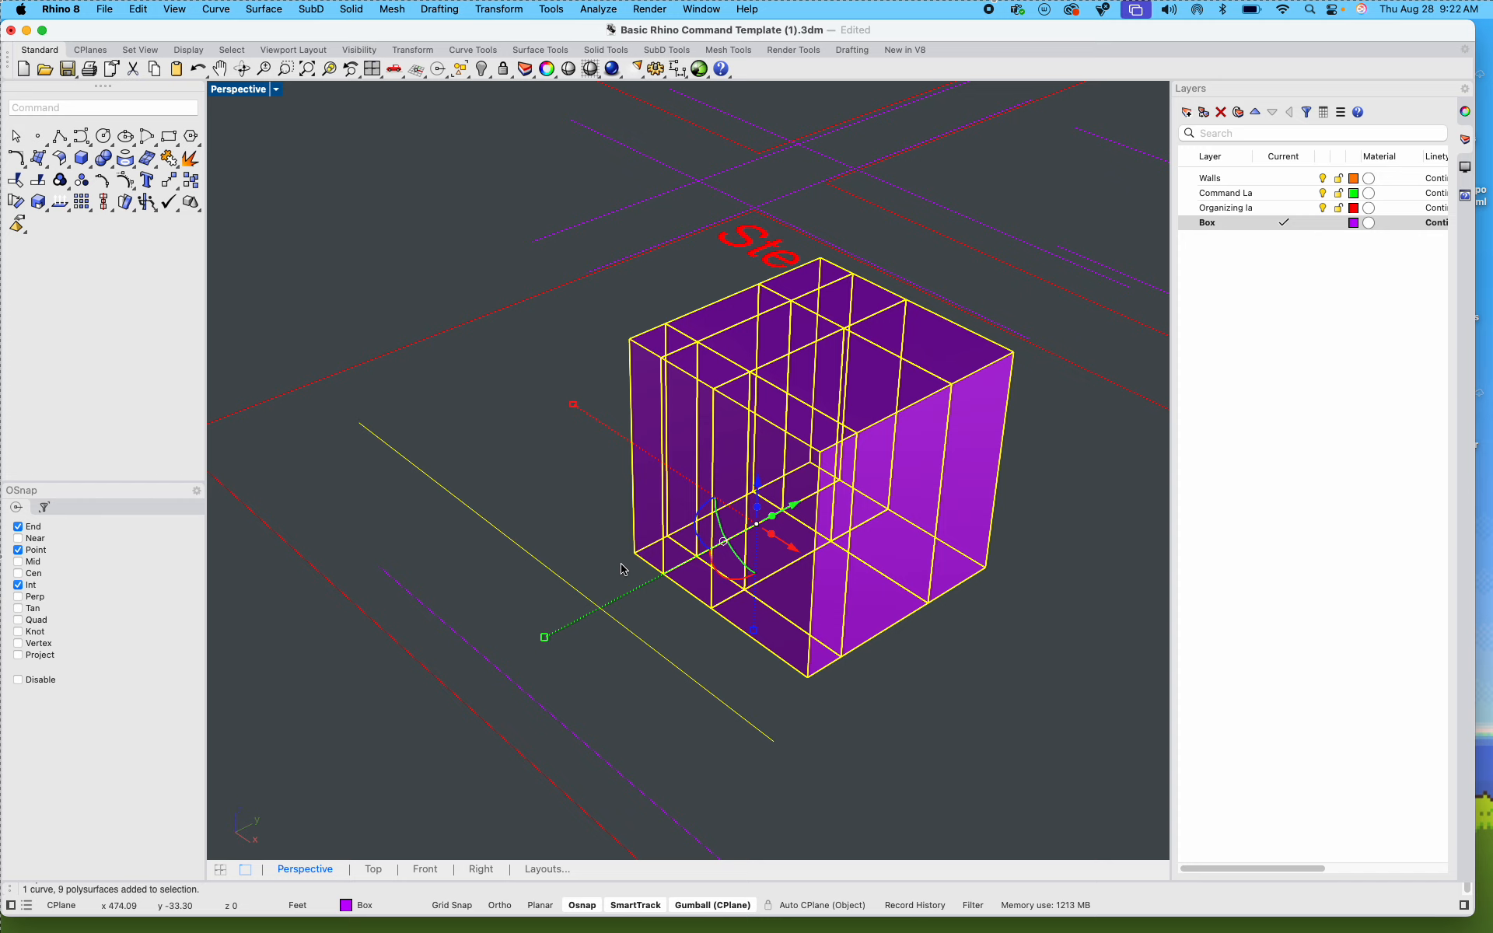
{"action": "left_click", "coordinate": [972, 732]}
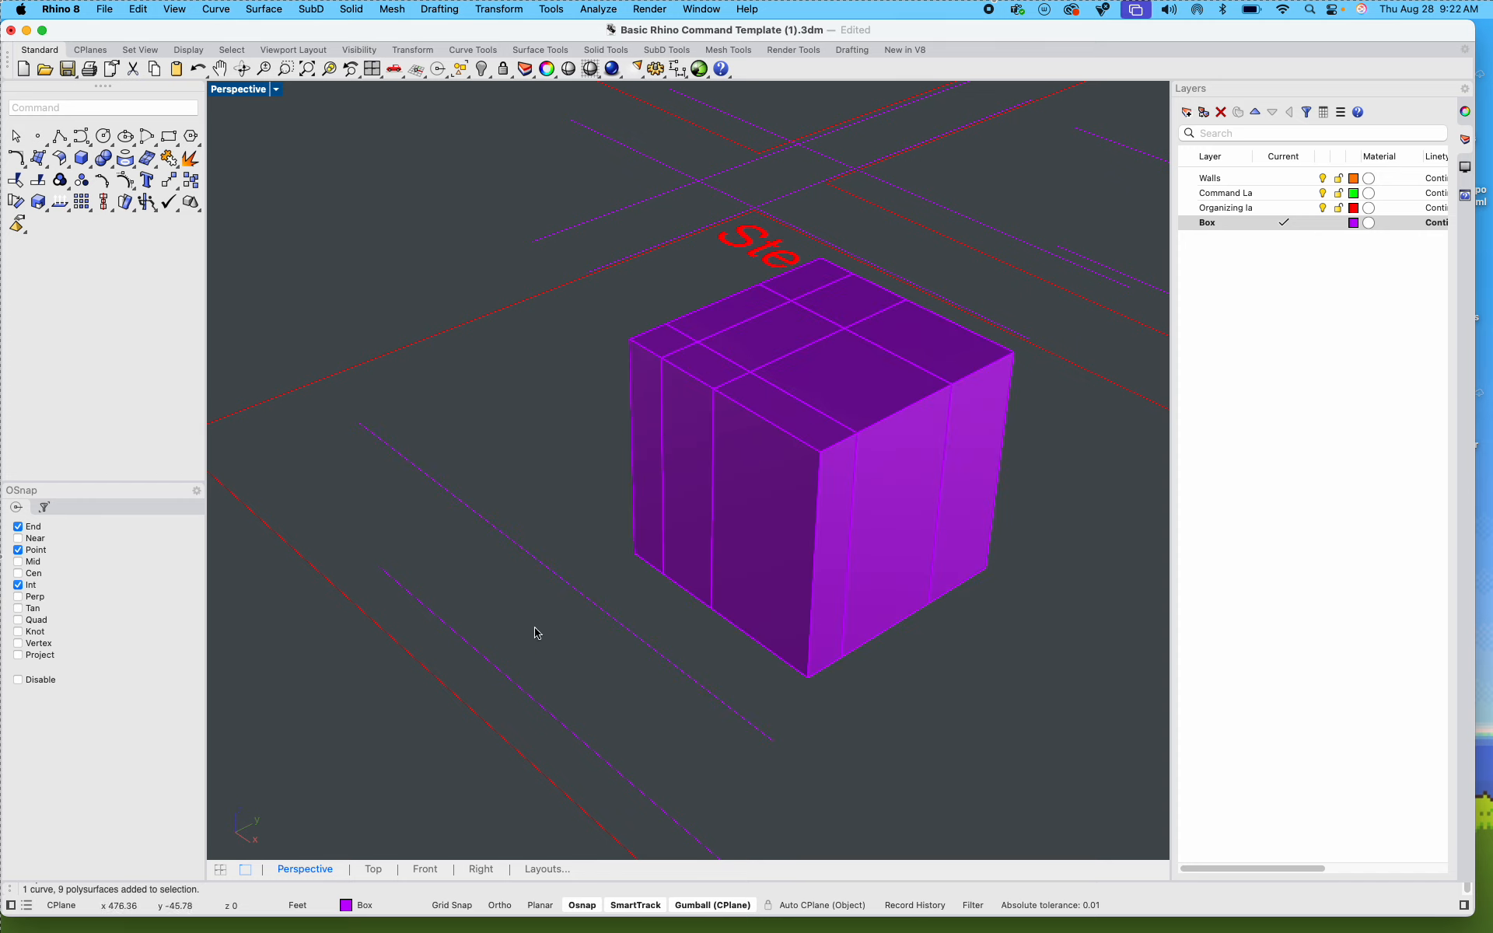
Step: Try to select the Step 2.1 box pieces with an enclosing selection window around the cube, and clear the selection
{"action": "left_click_drag", "start_coordinate": [535, 628], "coordinate": [918, 533]}
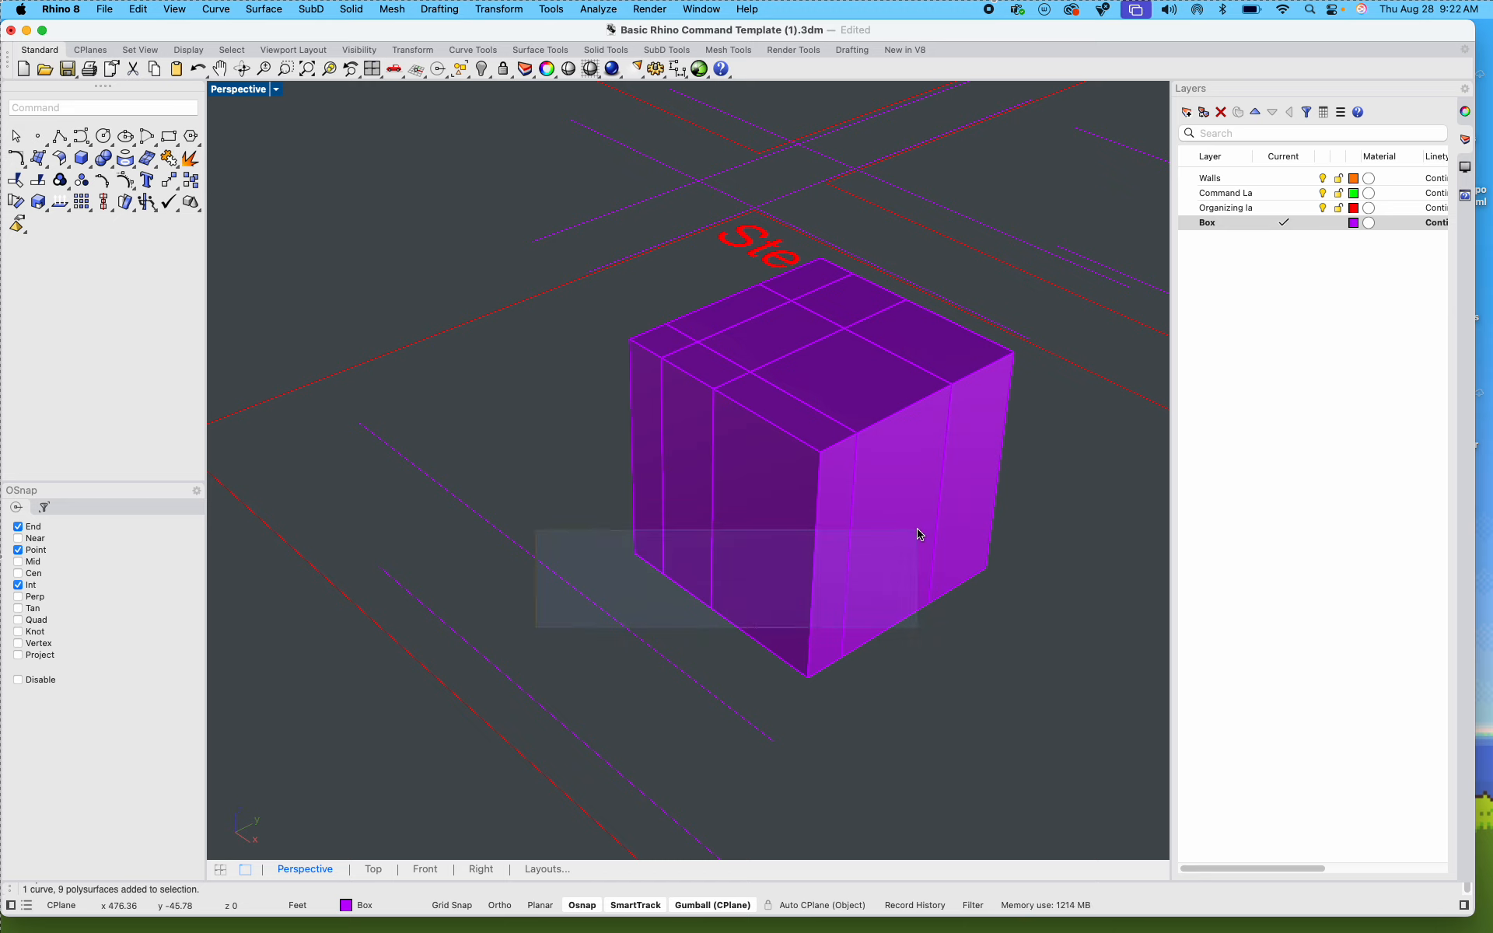
{"action": "left_click_drag", "start_coordinate": [919, 533], "coordinate": [1086, 277]}
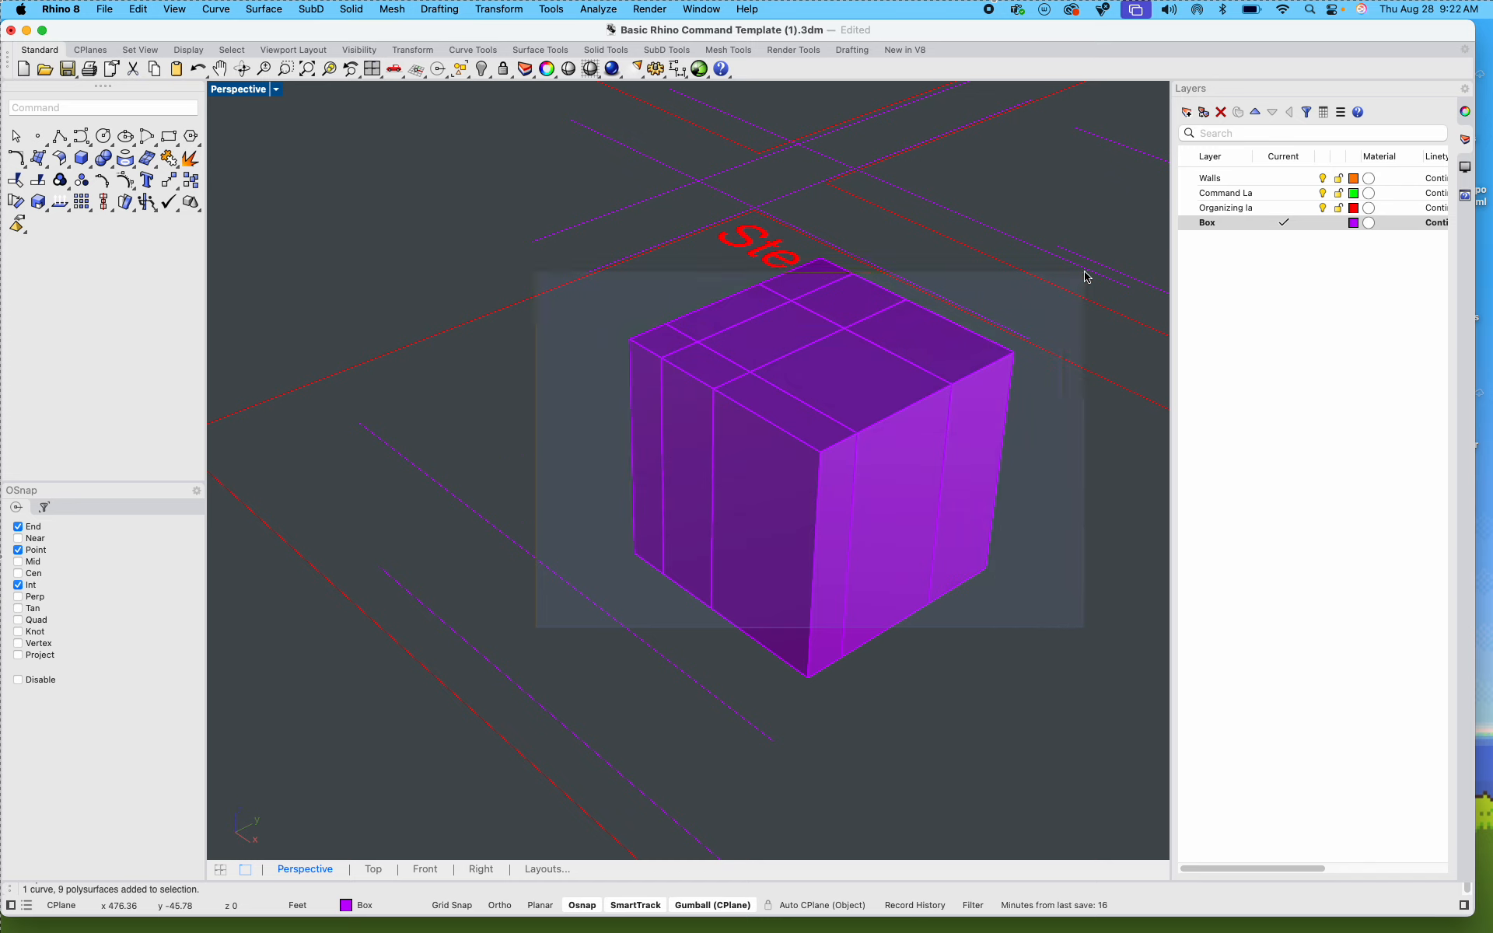
{"action": "left_click_drag", "start_coordinate": [1086, 277], "coordinate": [1086, 277]}
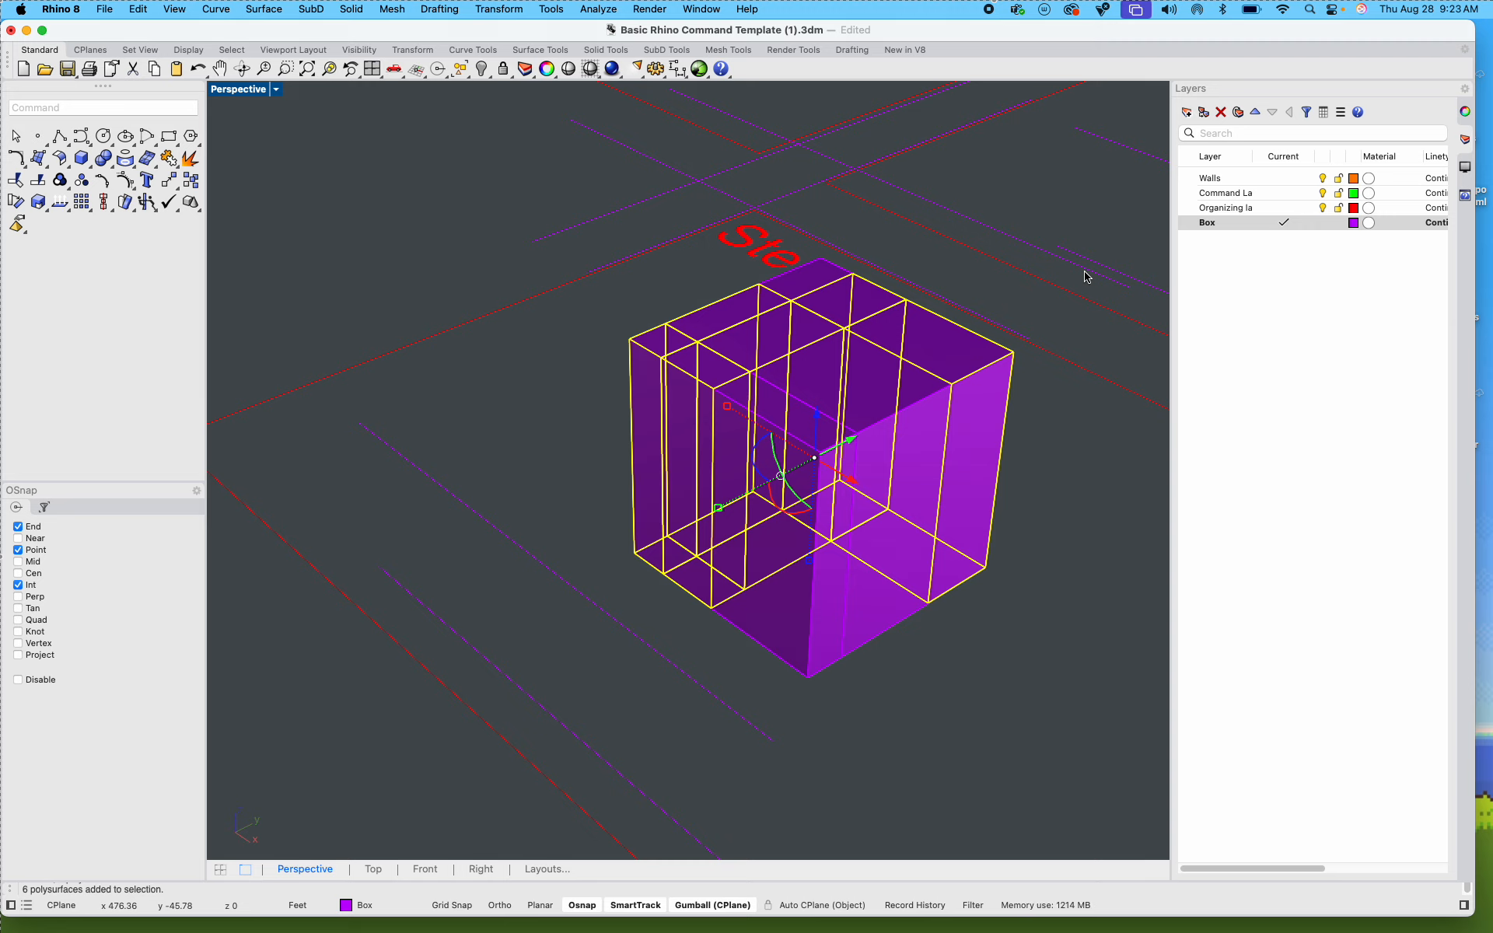
{"action": "left_click", "coordinate": [916, 646]}
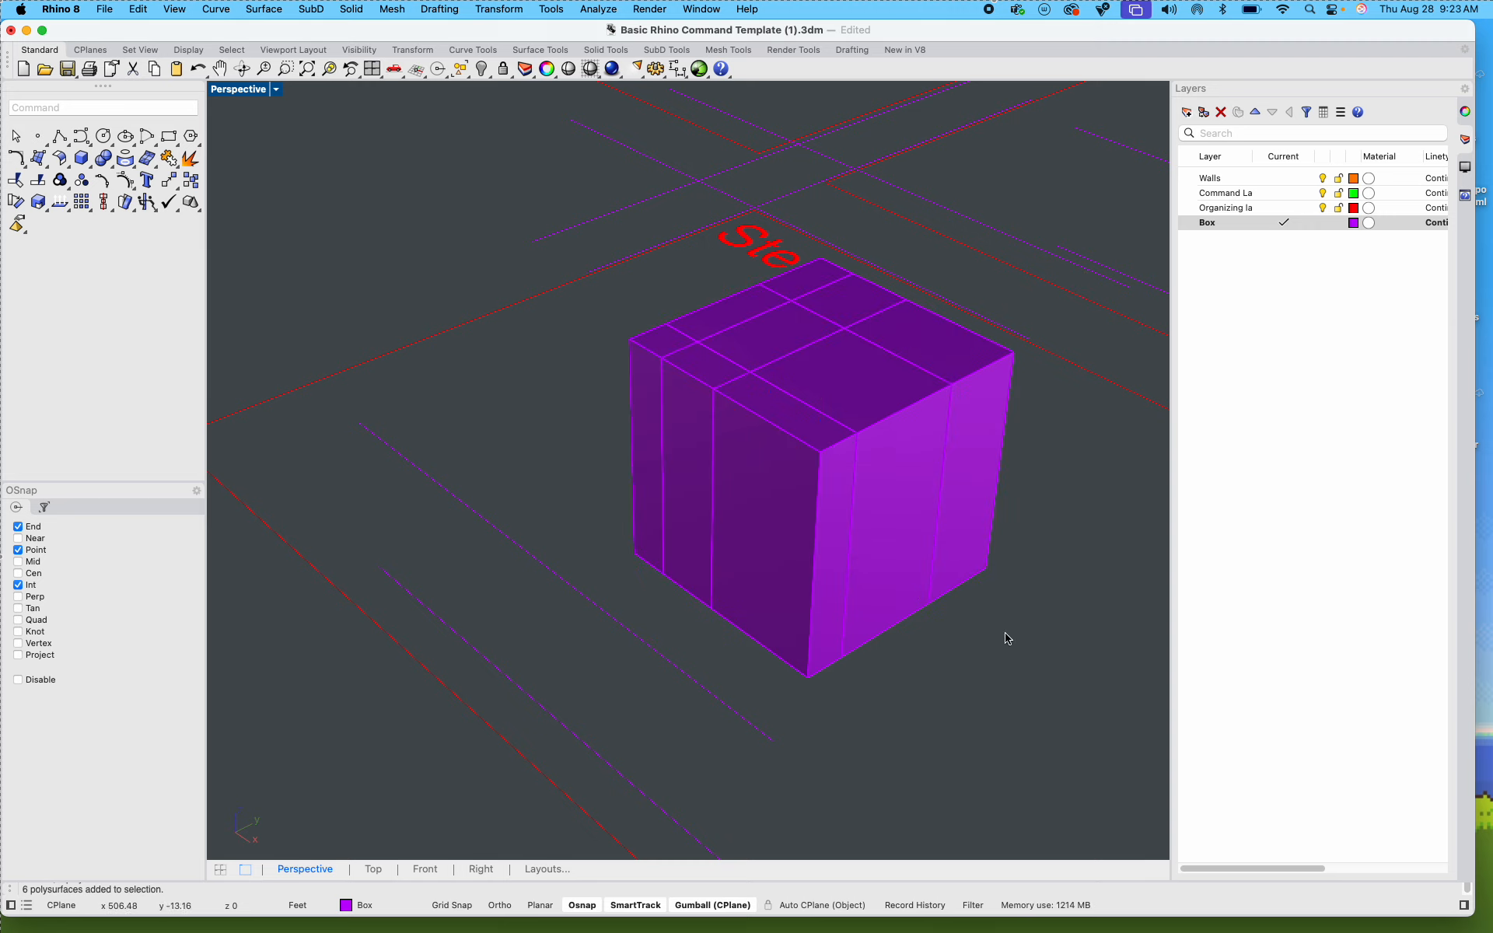
Step: WireCut all nine Step 2.1 box pieces horizontally with the upper side guide line, picking both cut depth points and keeping all pieces
{"action": "left_click_drag", "start_coordinate": [1030, 622], "coordinate": [653, 413]}
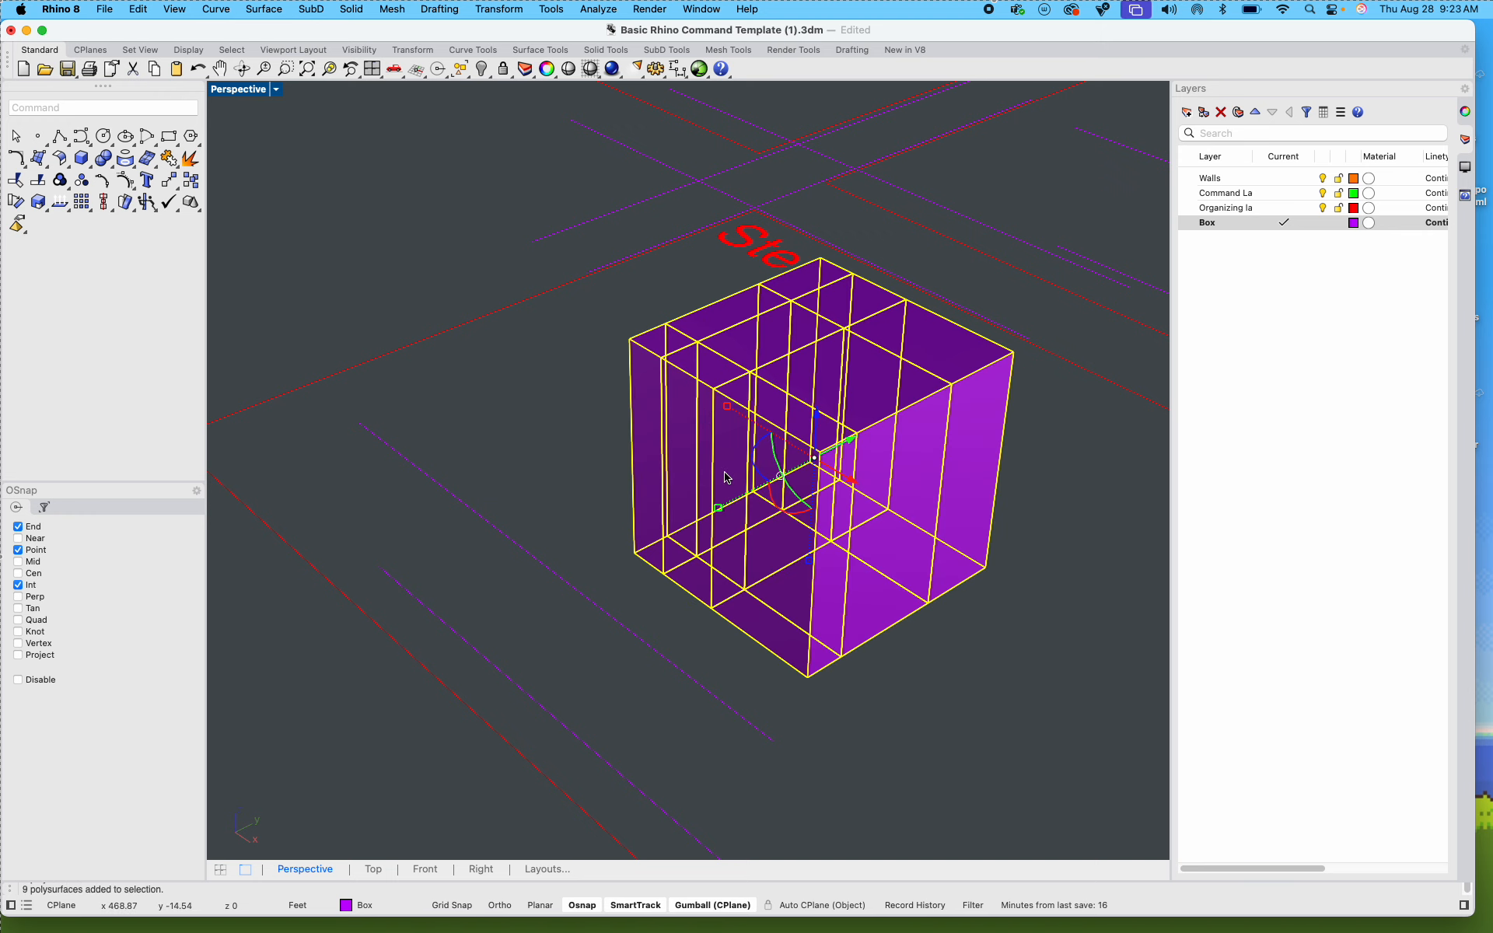
{"action": "right_click_drag", "start_coordinate": [826, 577], "coordinate": [822, 484], "text": "shift"}
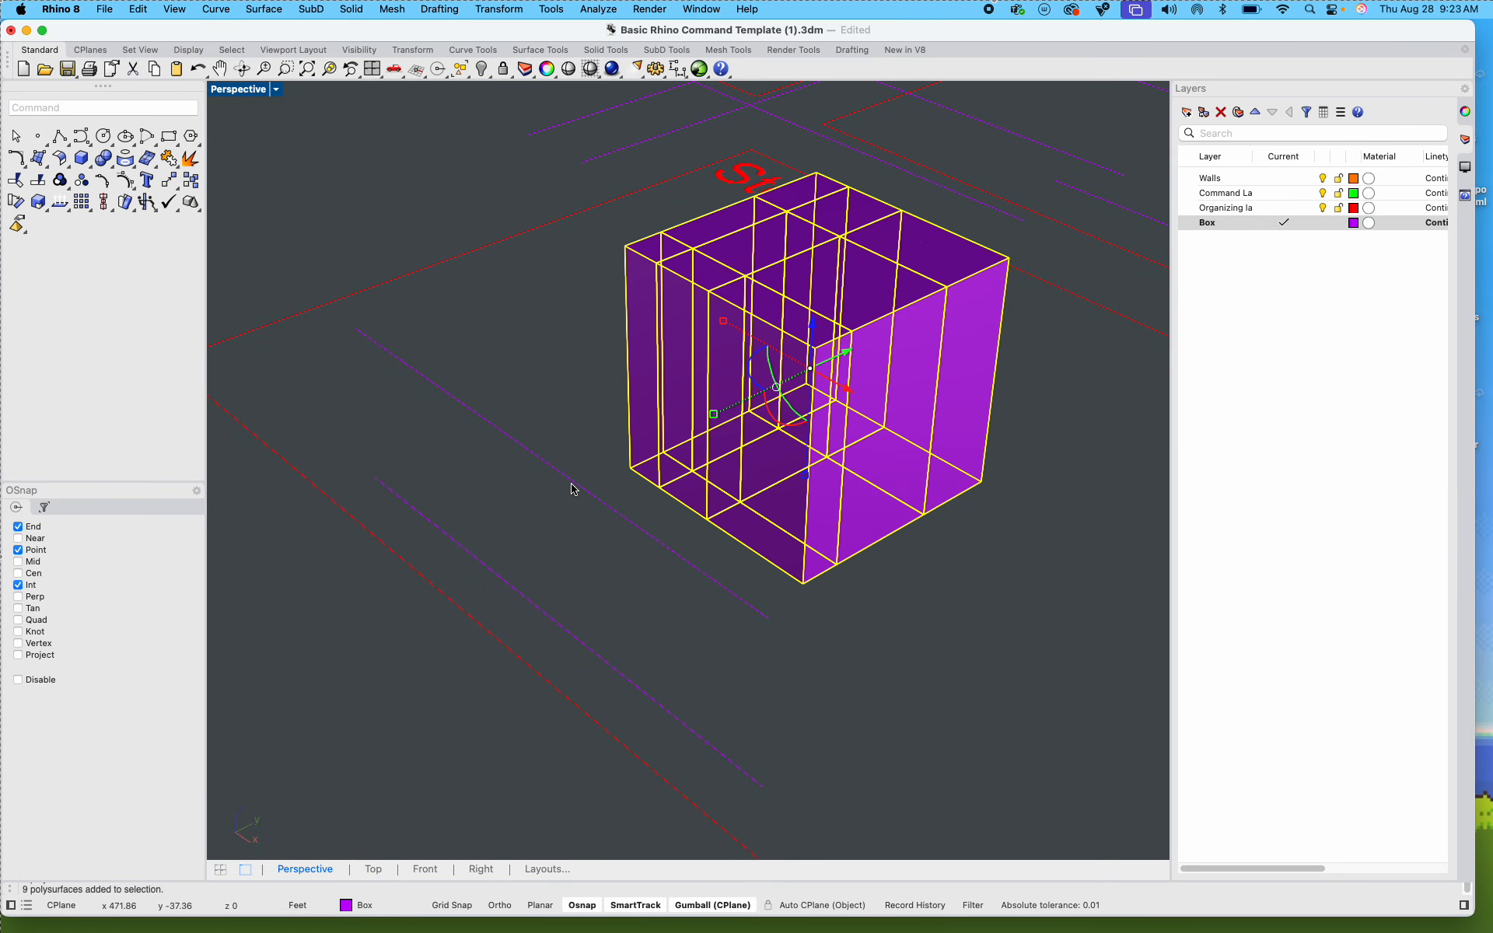
{"action": "type", "text": "wir"}
{"action": "key", "text": "Return"}
{"action": "left_click", "coordinate": [595, 502]}
{"action": "key", "text": "Return"}
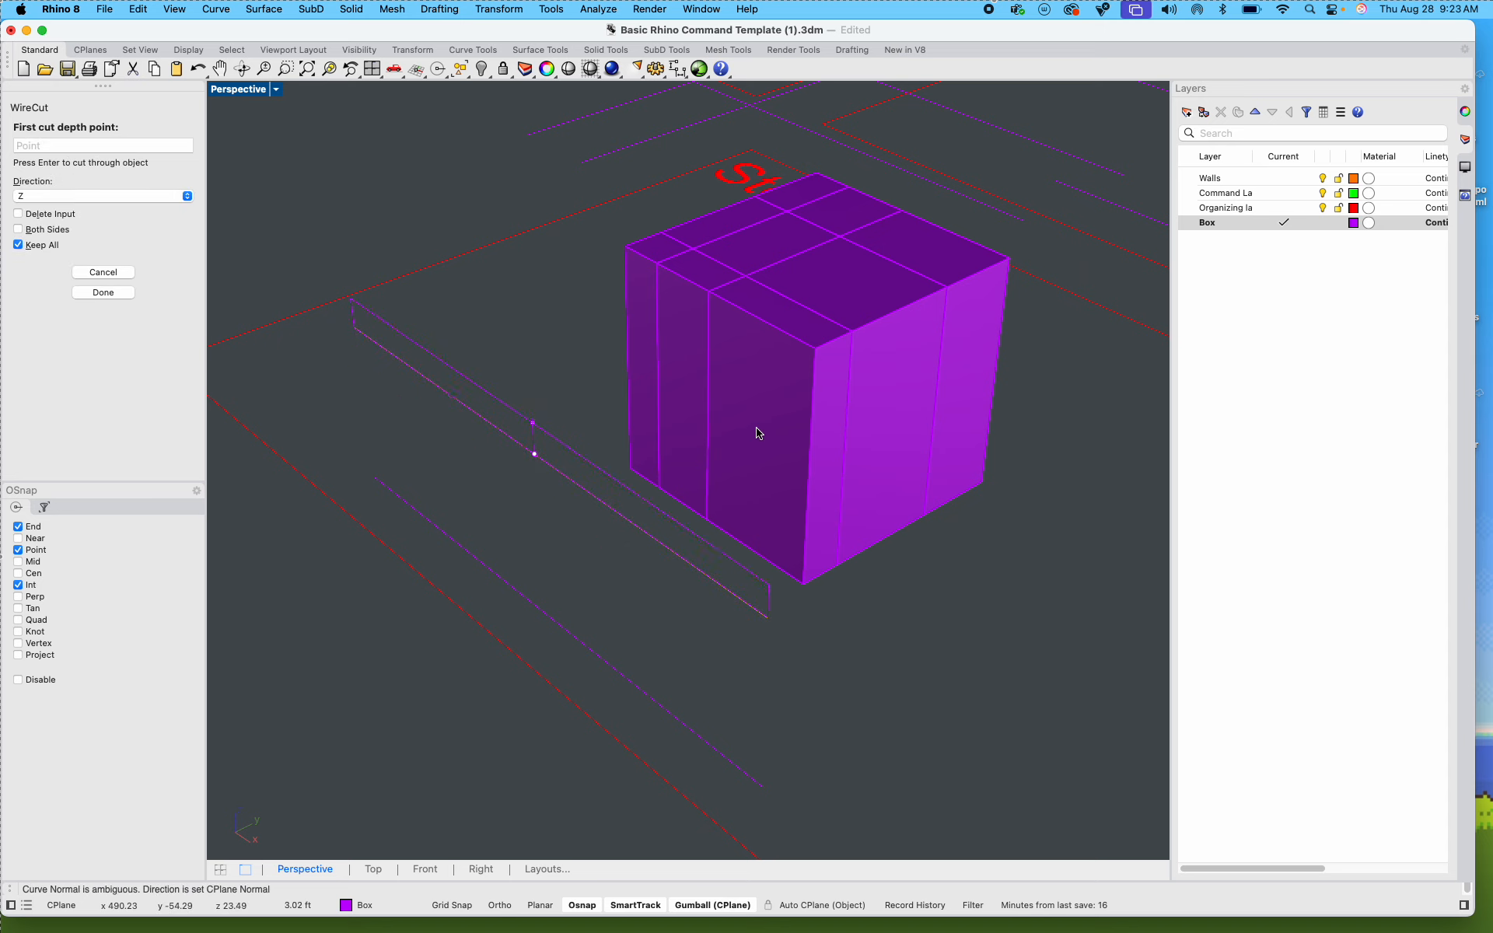
{"action": "left_click", "coordinate": [602, 205]}
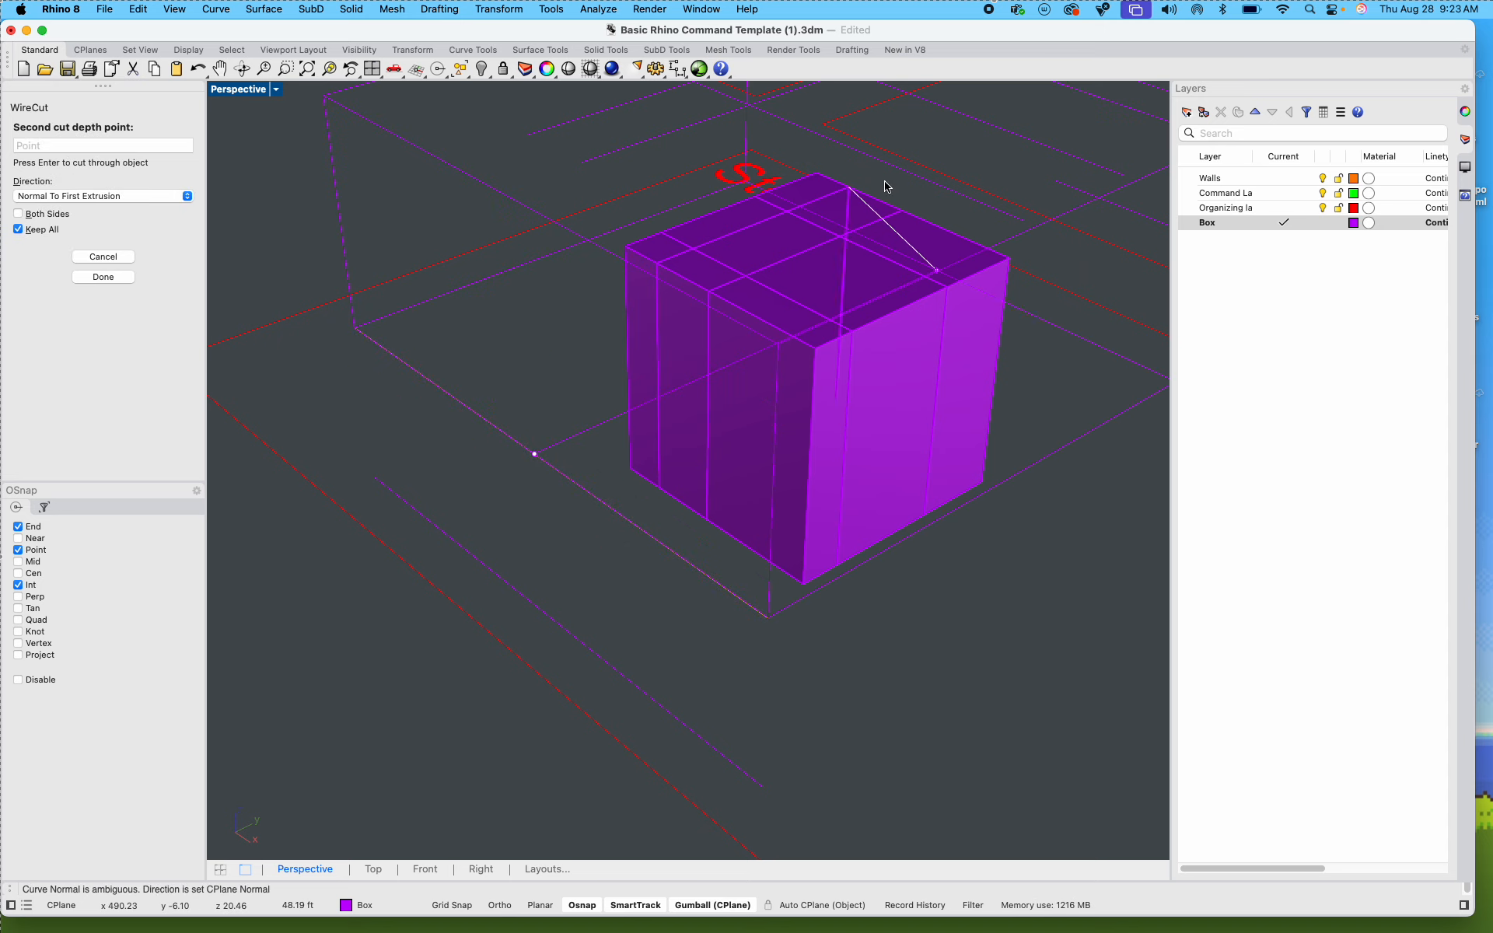
{"action": "left_click", "coordinate": [884, 186]}
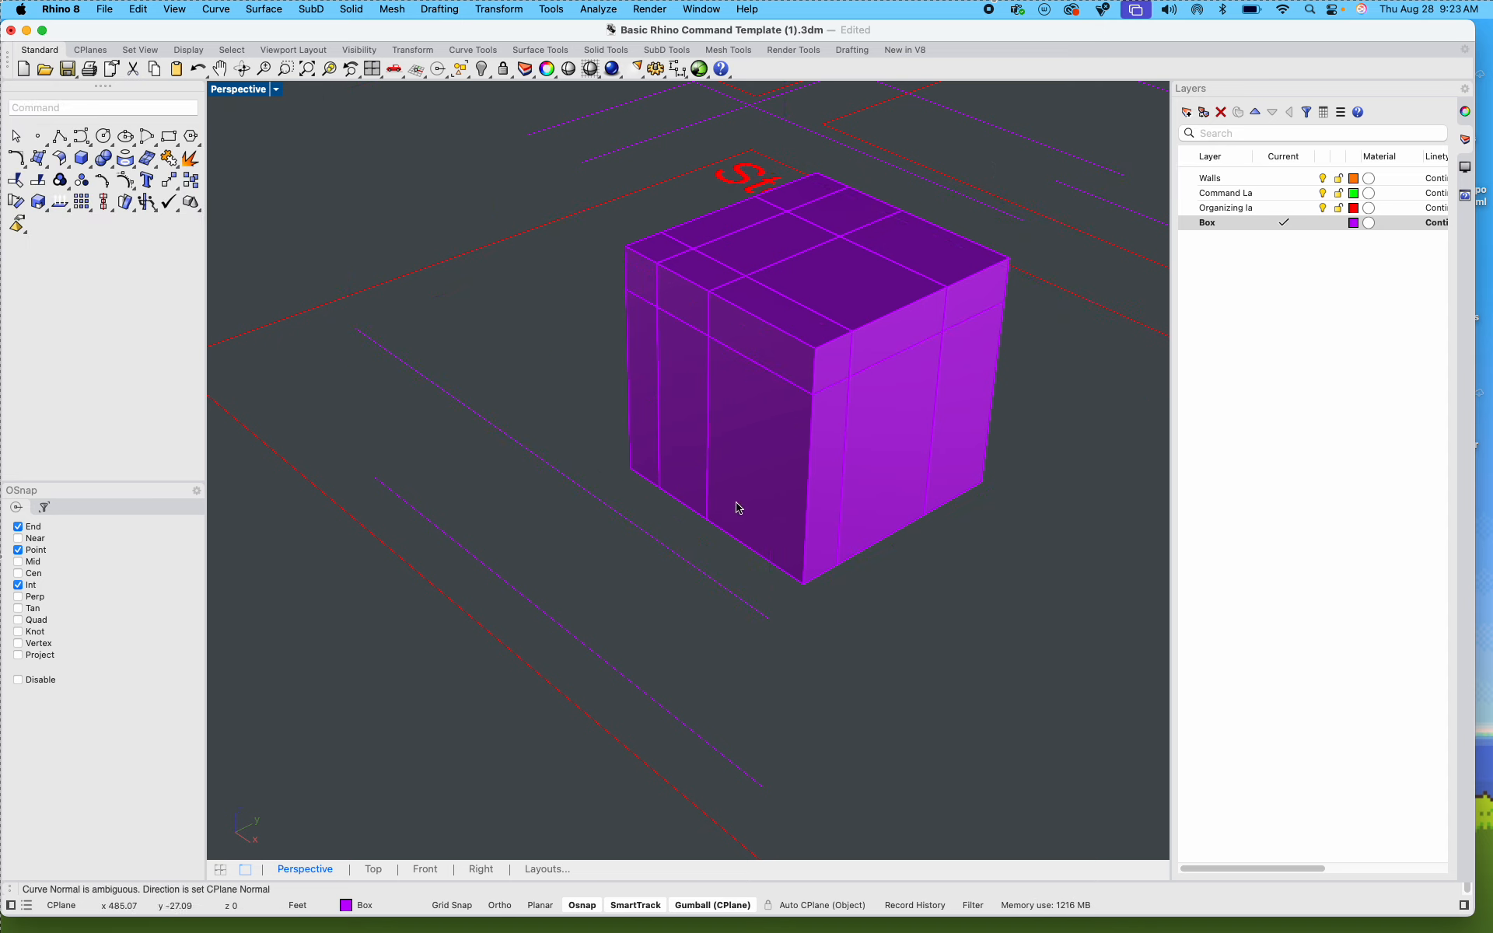
Step: Select all the Step 2.1 box pieces with their guide lines and zoom to the selection
{"action": "right_click_drag", "start_coordinate": [870, 566], "coordinate": [943, 563]}
{"action": "right_click_drag", "start_coordinate": [802, 646], "coordinate": [652, 544]}
{"action": "scroll", "coordinate": [540, 527], "scroll_direction": "up", "scroll_amount": 10}
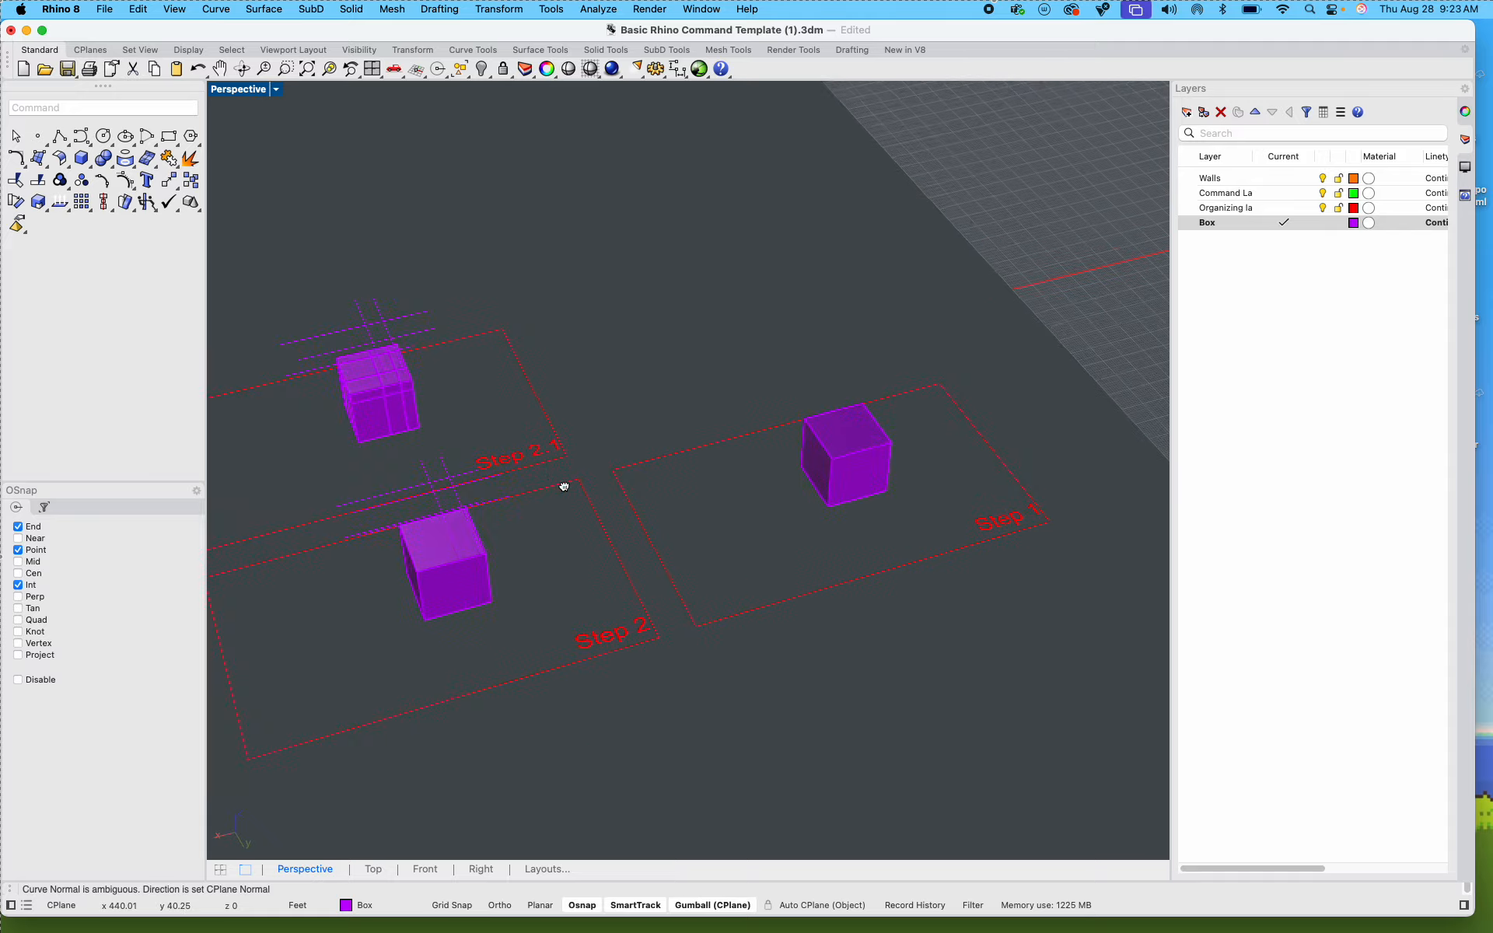
{"action": "left_click_drag", "start_coordinate": [437, 318], "coordinate": [620, 480]}
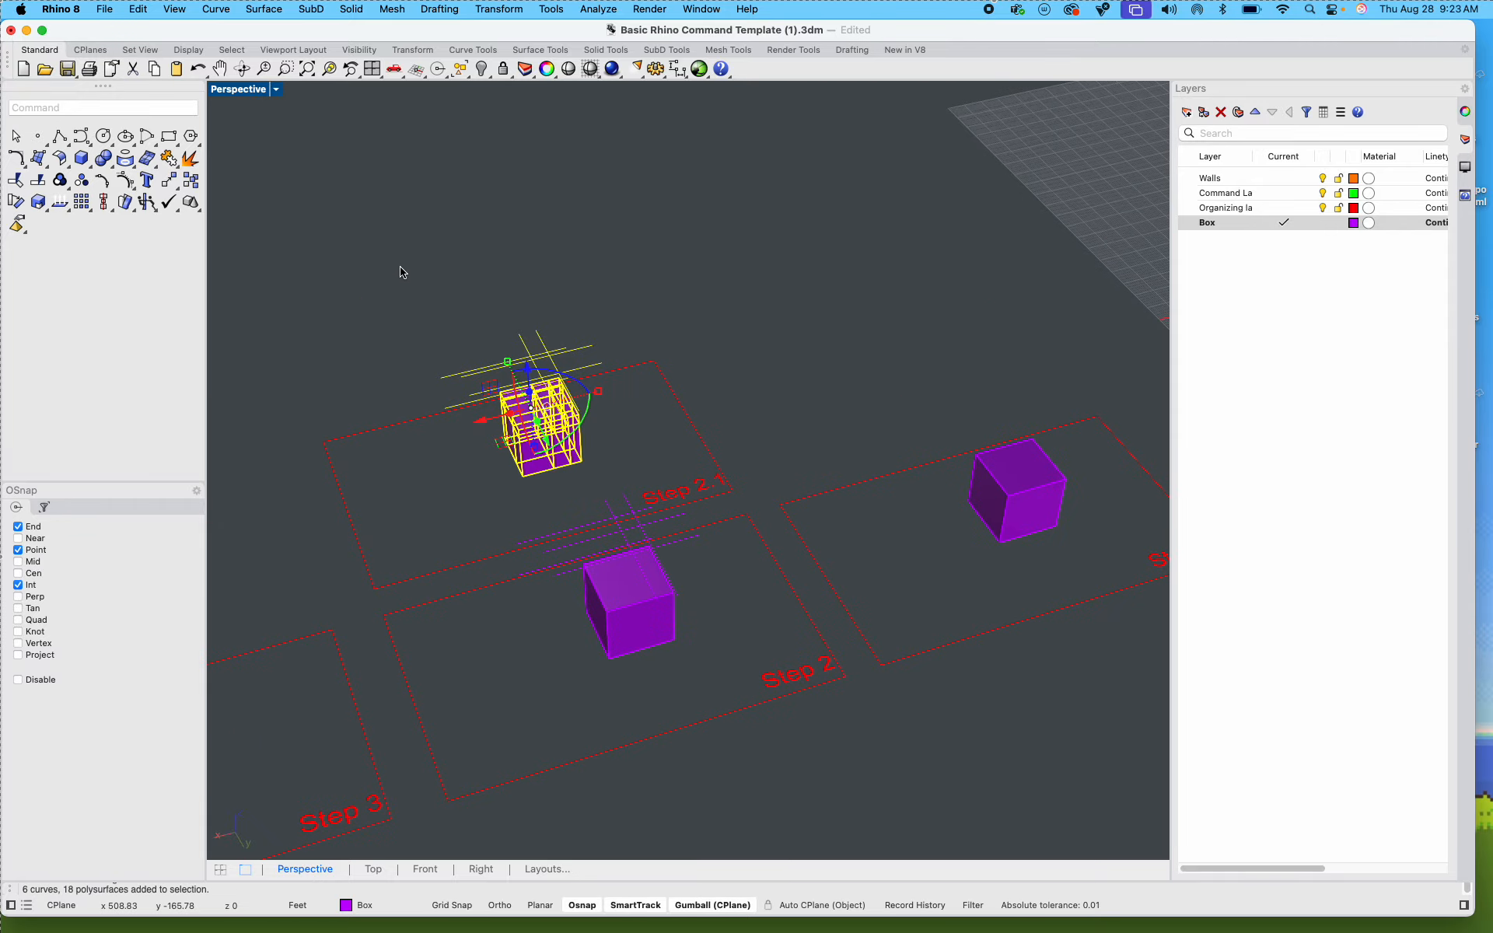
{"action": "left_click", "coordinate": [329, 69]}
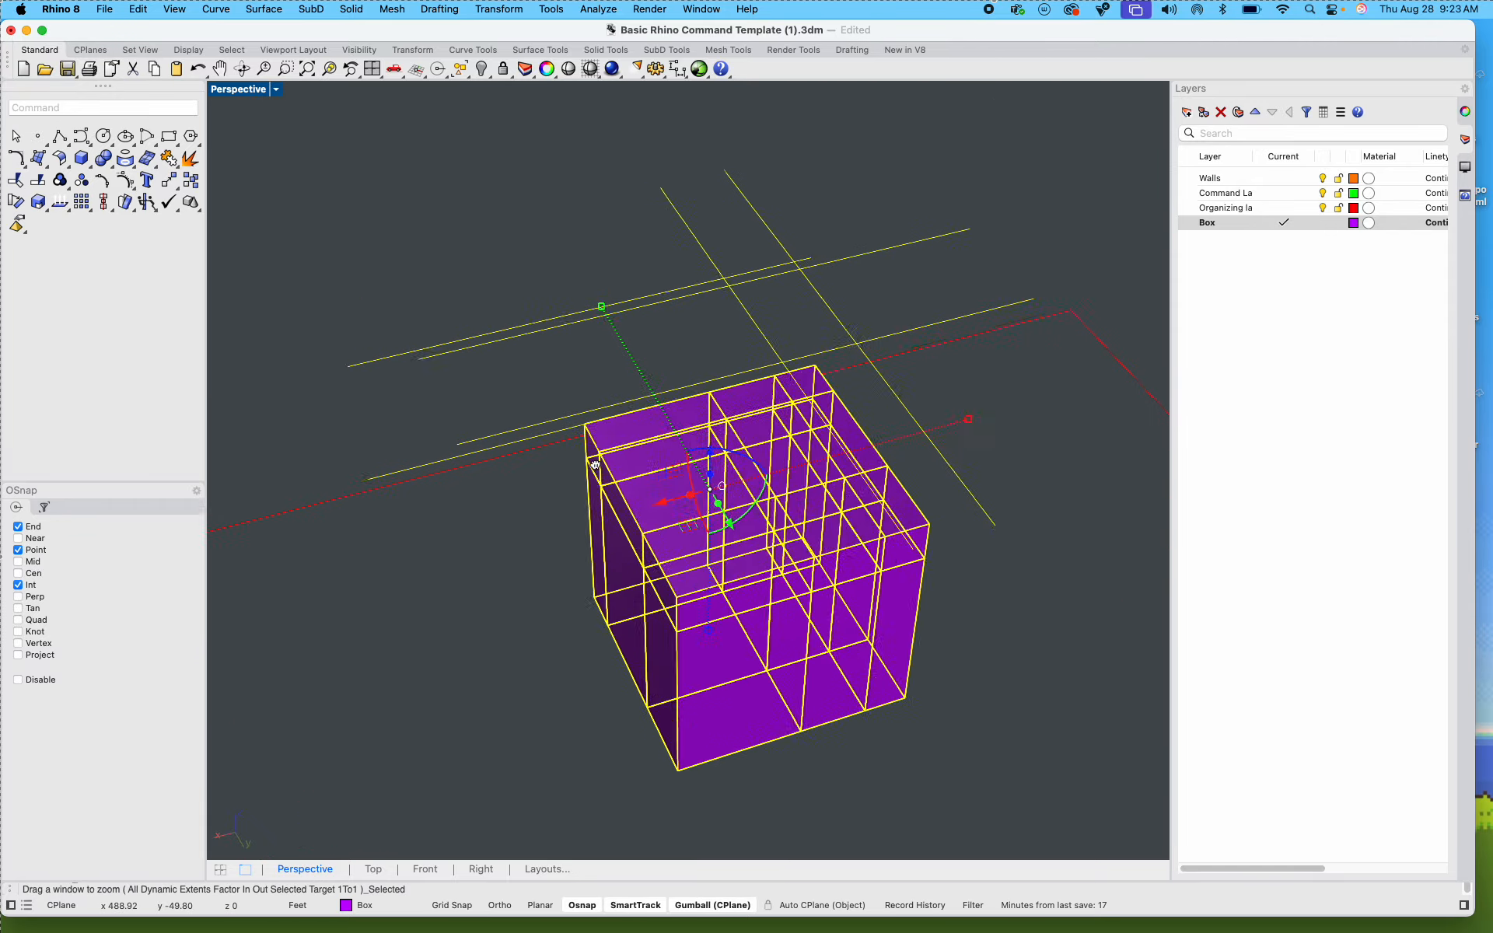
Step: Select the lower nine pieces of the Step 2.1 box with a crossing window, and clear the selection
{"action": "right_click_drag", "start_coordinate": [448, 553], "coordinate": [710, 501]}
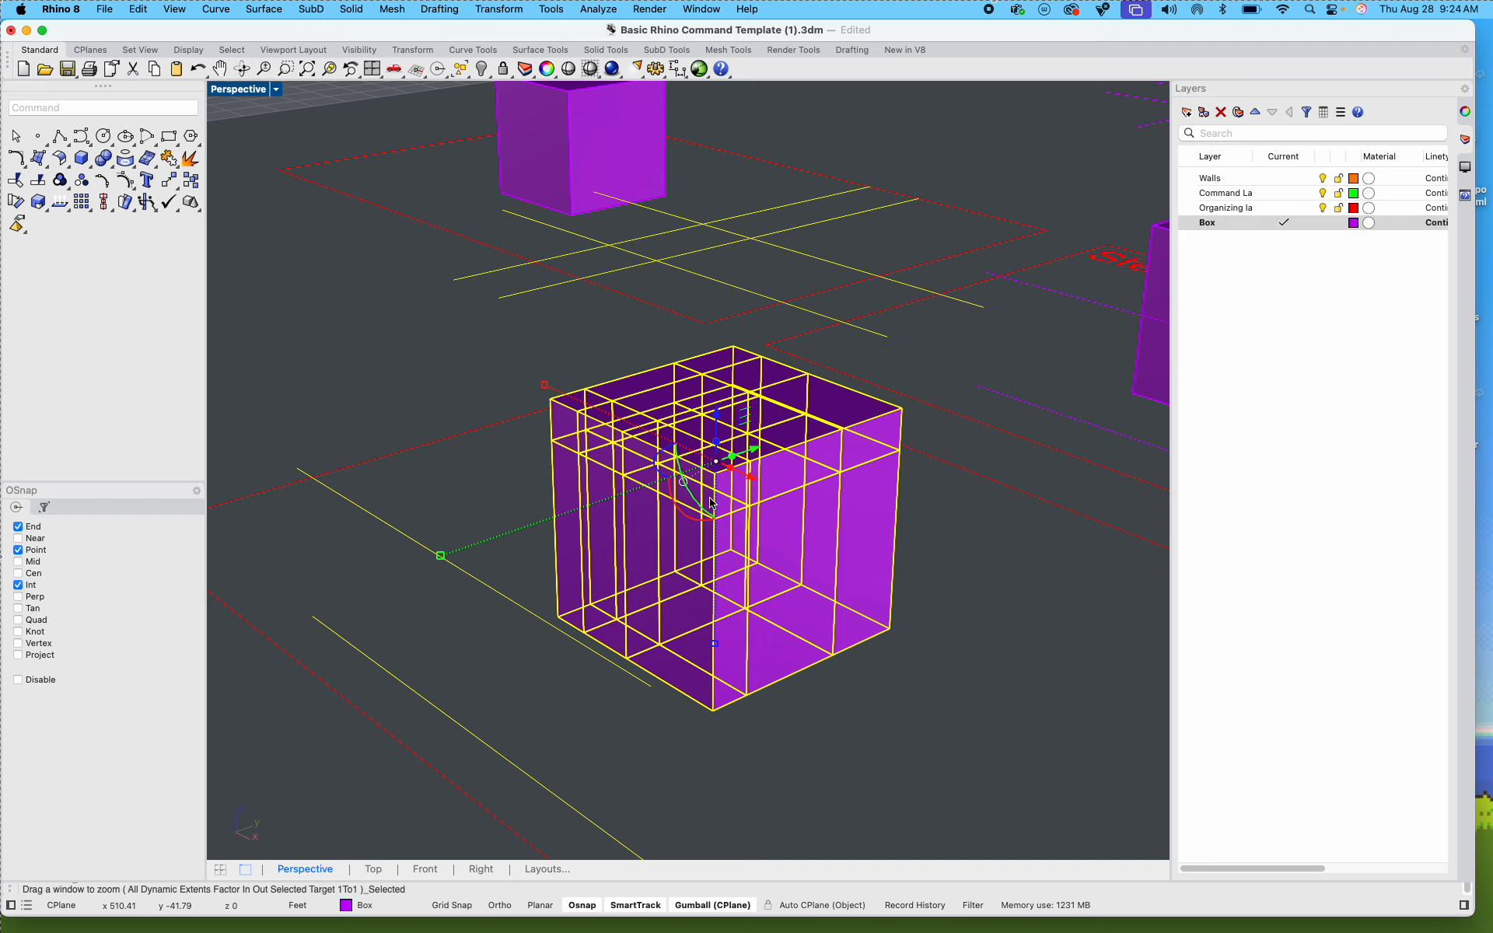
{"action": "left_click", "coordinate": [920, 692]}
{"action": "right_click_drag", "start_coordinate": [758, 644], "coordinate": [893, 661]}
{"action": "left_click_drag", "start_coordinate": [893, 662], "coordinate": [587, 545]}
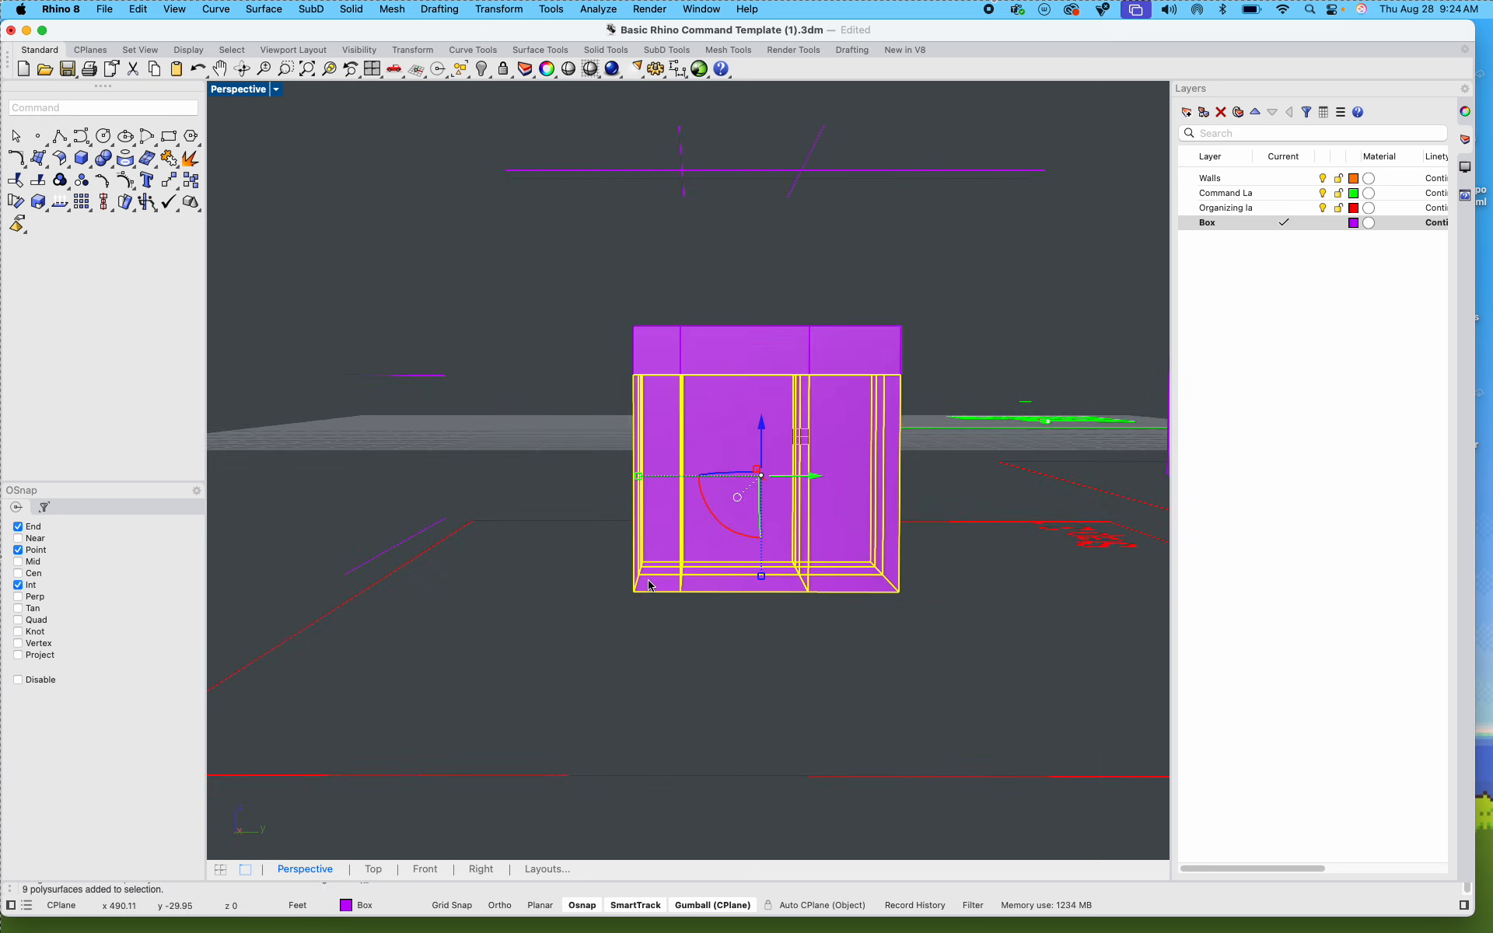
{"action": "key", "text": "Escape"}
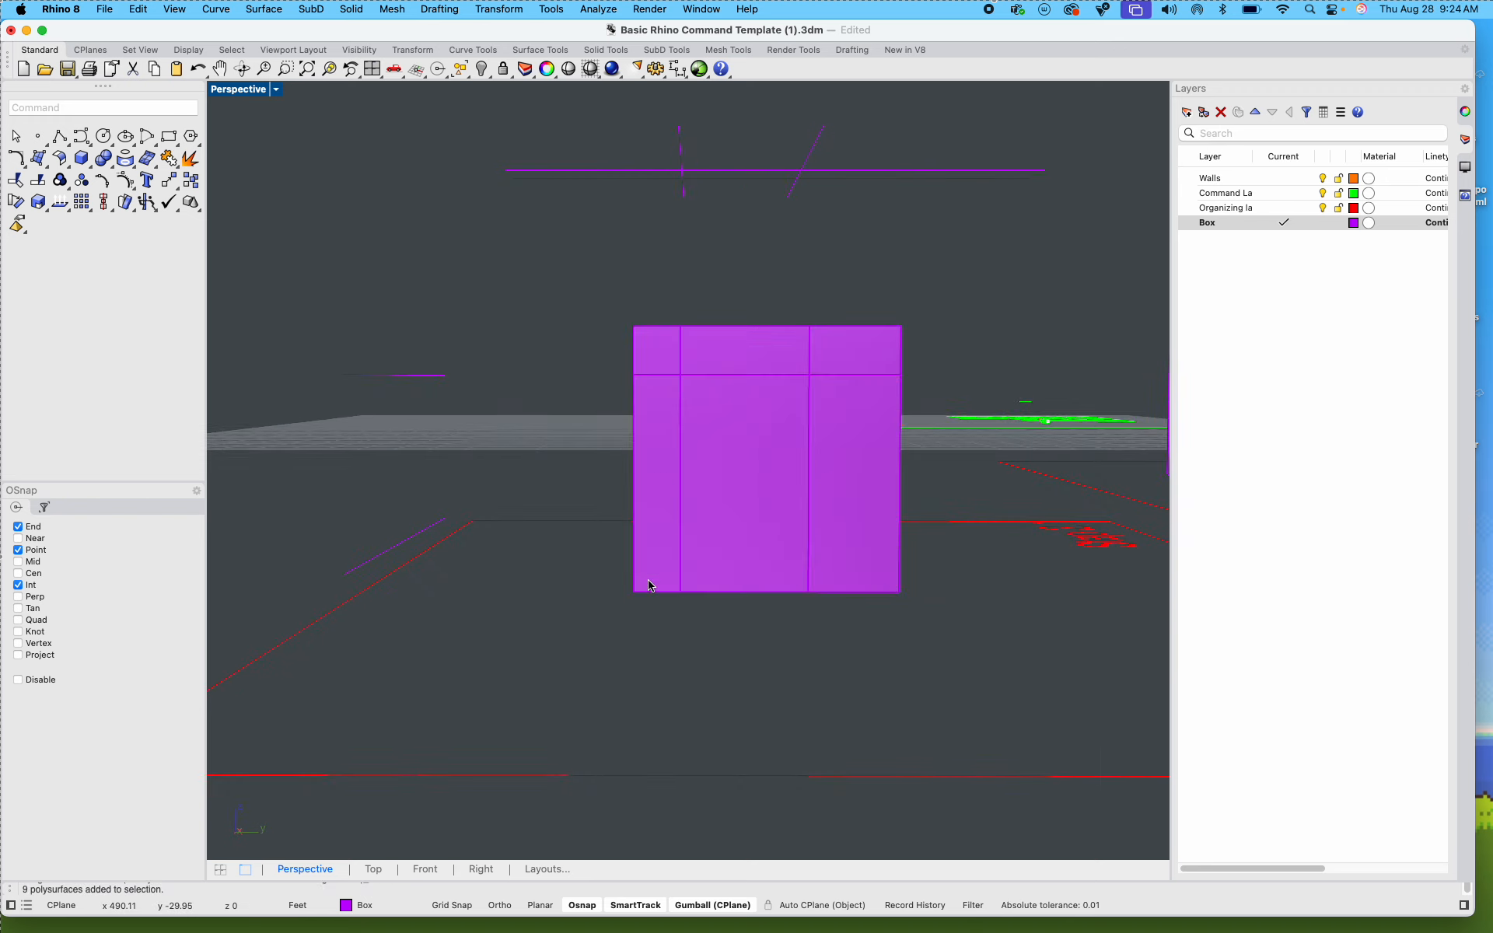
Step: Undo the horizontal WireCut through the Step 2.1 box pieces
{"action": "left_click_drag", "start_coordinate": [560, 656], "coordinate": [982, 563]}
{"action": "left_click_drag", "start_coordinate": [560, 676], "coordinate": [958, 355]}
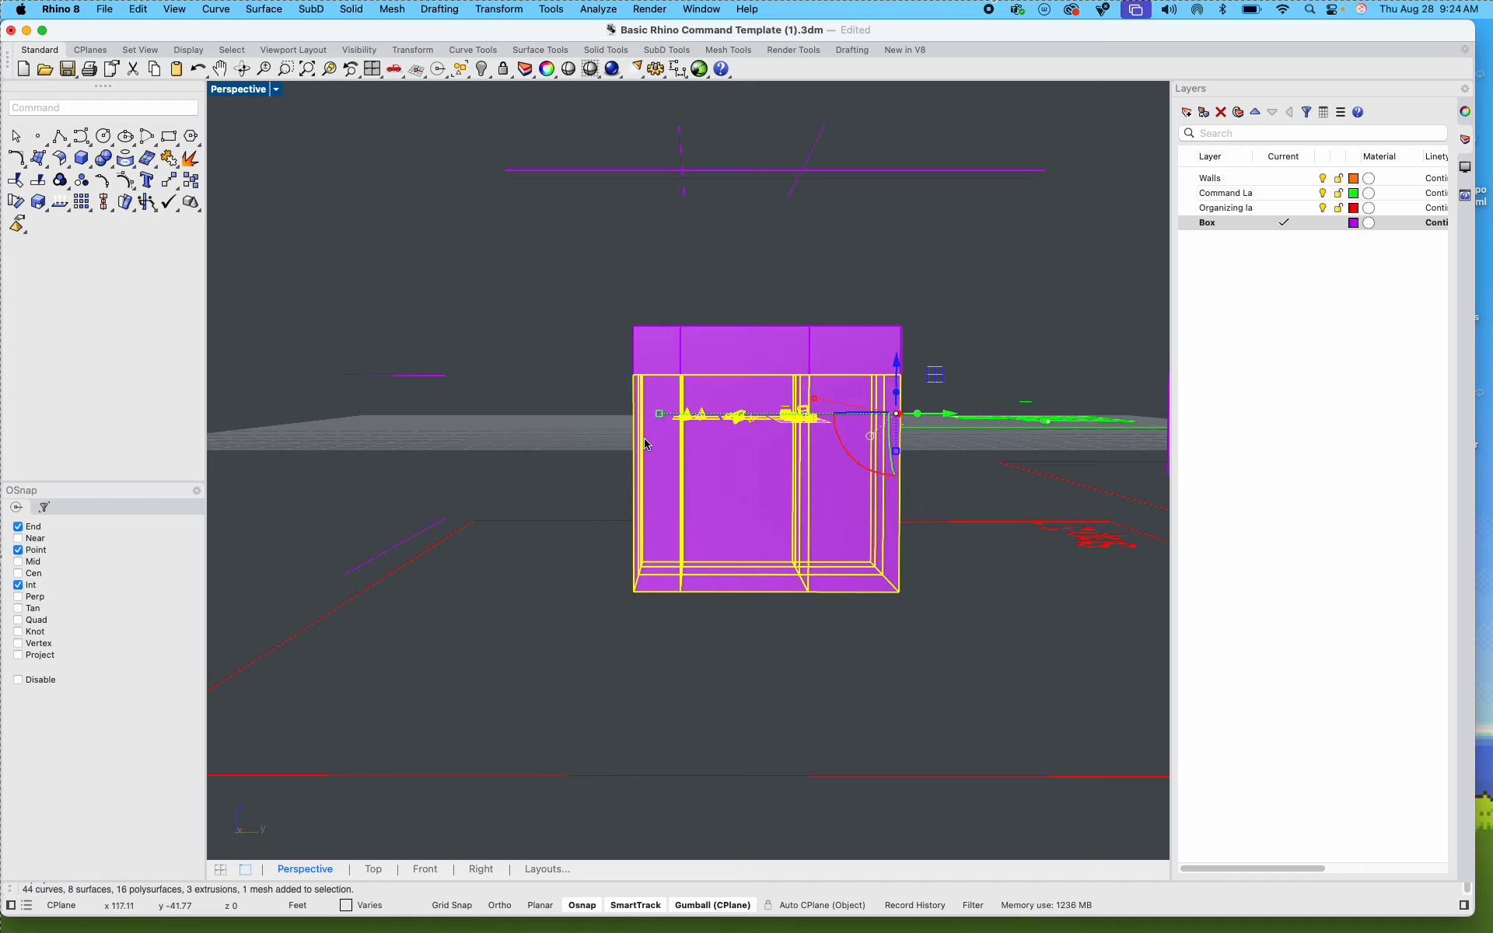
{"action": "right_click_drag", "start_coordinate": [644, 437], "coordinate": [801, 391]}
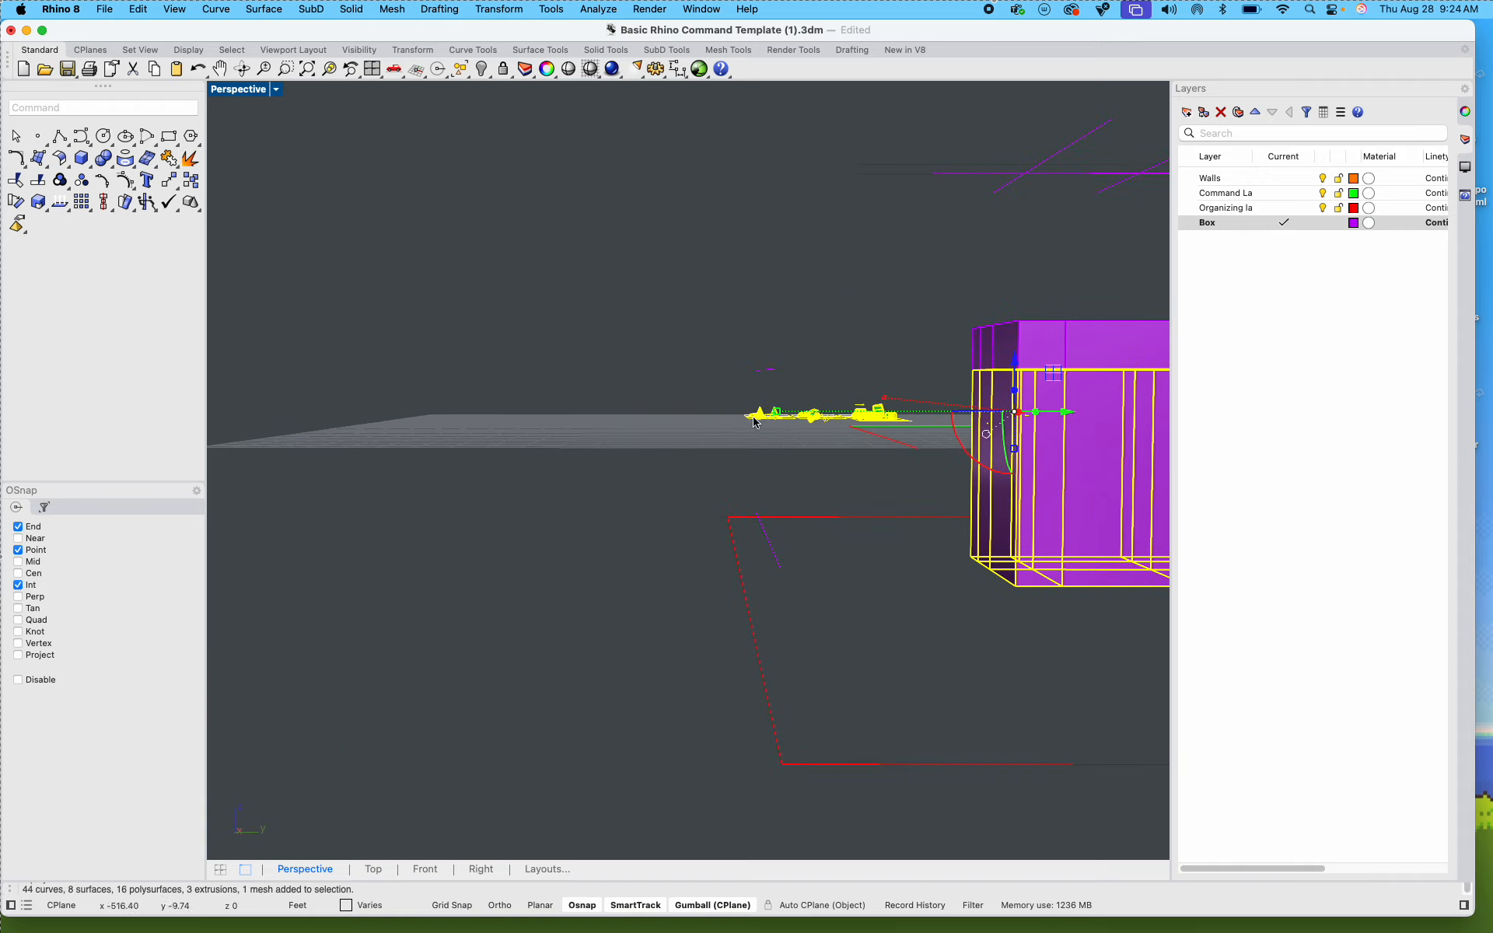
{"action": "key", "text": "super+z"}
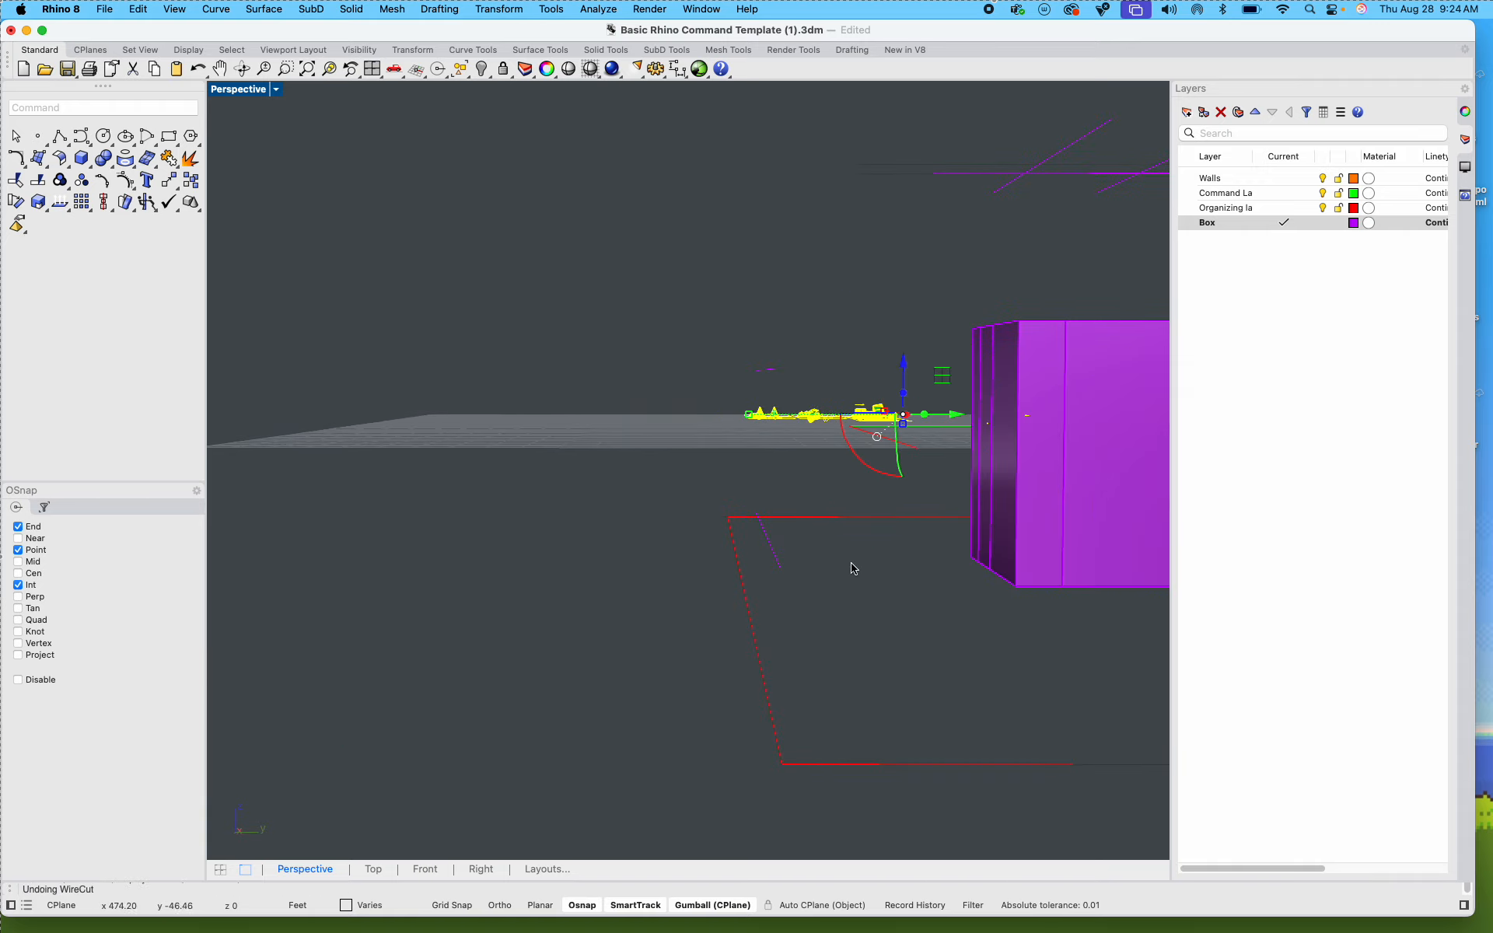
Step: Select the nine full-height Step 2.1 box pieces with a crossing window, and clear the selection
{"action": "right_click_drag", "start_coordinate": [946, 550], "coordinate": [694, 509]}
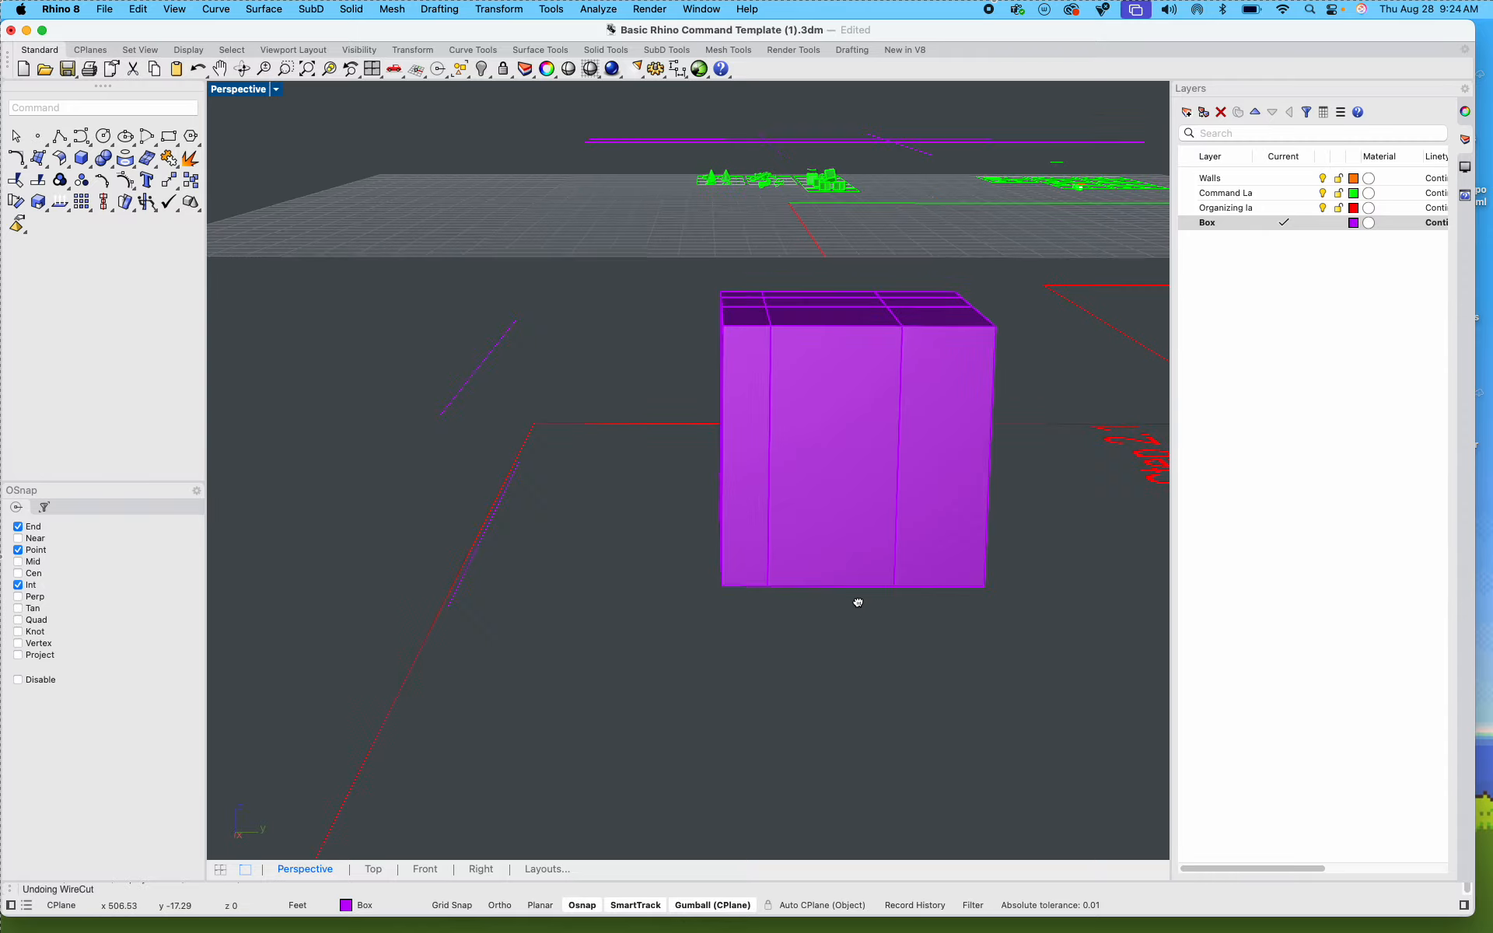
{"action": "right_click_drag", "start_coordinate": [868, 610], "coordinate": [863, 590]}
{"action": "left_click_drag", "start_coordinate": [973, 594], "coordinate": [575, 441]}
{"action": "right_click_drag", "start_coordinate": [526, 506], "coordinate": [736, 624]}
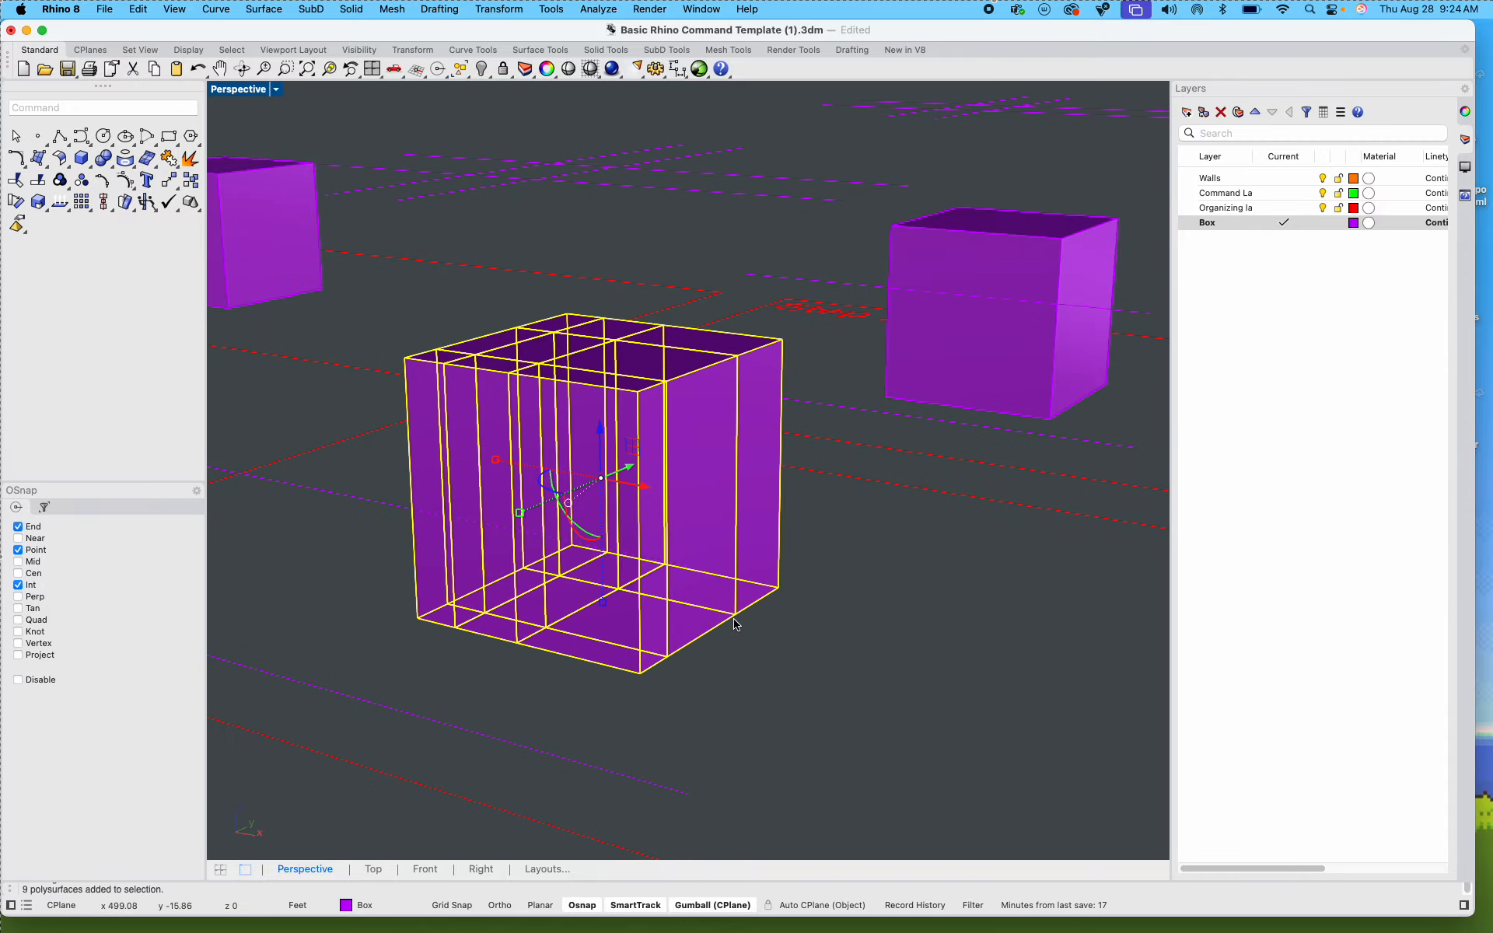
{"action": "scroll", "coordinate": [734, 619], "scroll_direction": "down", "scroll_amount": 3}
{"action": "left_click", "coordinate": [773, 629]}
Step: Examine the vertical cuts of the Step 2.1 box by selecting a single front piece and deselecting it
{"action": "scroll", "coordinate": [771, 593], "scroll_direction": "down", "scroll_amount": 3}
{"action": "scroll", "coordinate": [669, 587], "scroll_direction": "up", "scroll_amount": 5}
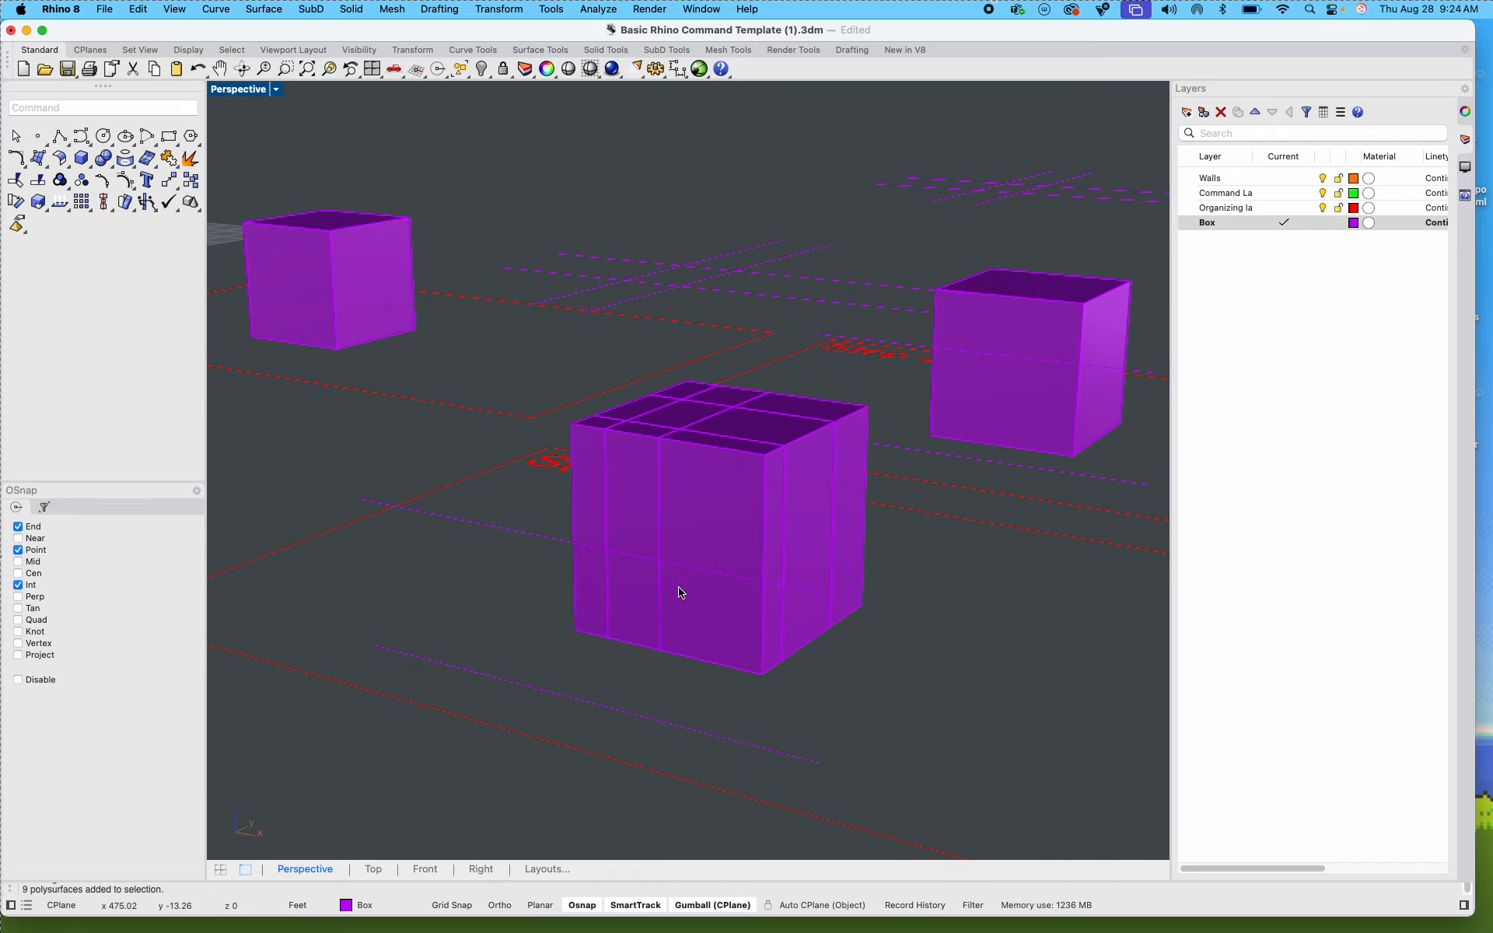
{"action": "scroll", "coordinate": [680, 592], "scroll_direction": "up", "scroll_amount": 5}
{"action": "left_click", "coordinate": [791, 347]}
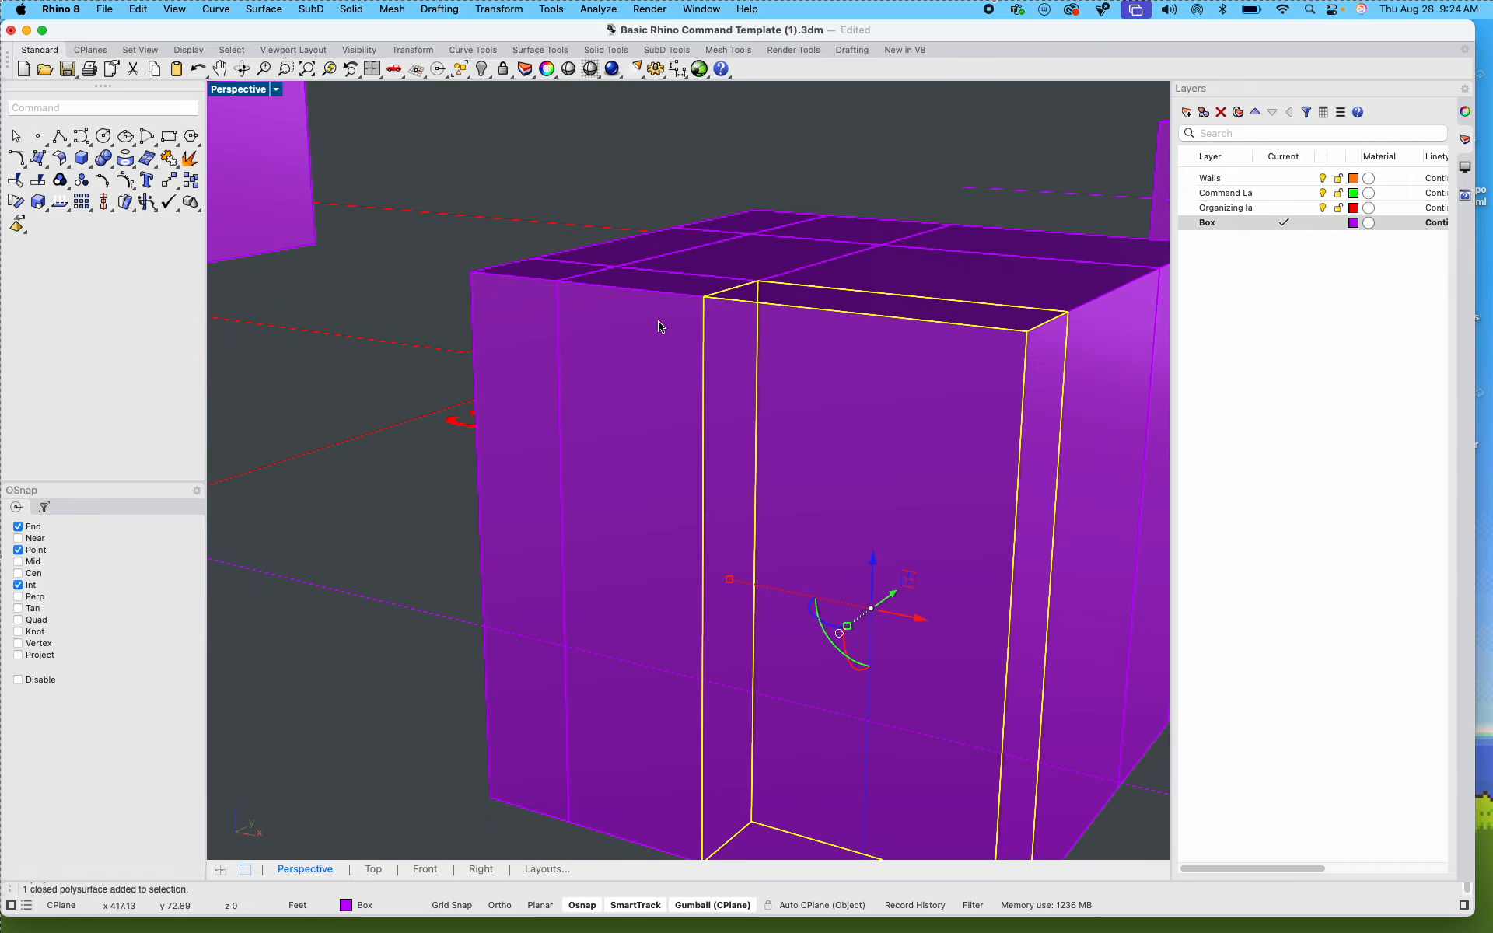
{"action": "scroll", "coordinate": [660, 327], "scroll_direction": "down", "scroll_amount": 10}
{"action": "right_click_drag", "start_coordinate": [757, 374], "coordinate": [839, 446]}
{"action": "left_click", "coordinate": [827, 501]}
{"action": "scroll", "coordinate": [544, 456], "scroll_direction": "up", "scroll_amount": 5}
{"action": "left_click", "coordinate": [498, 448]}
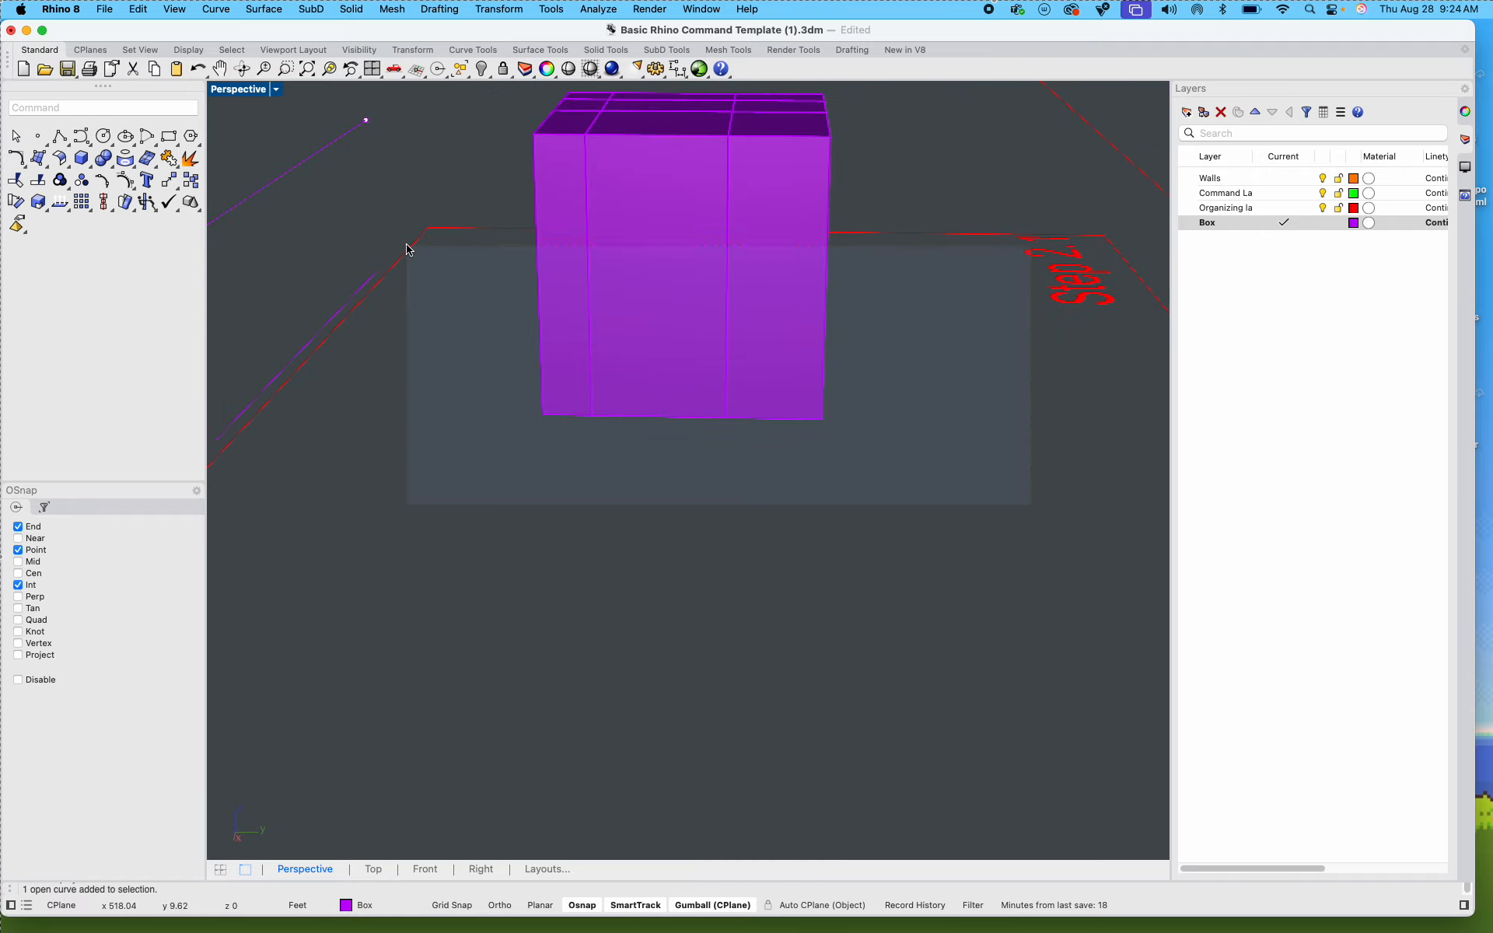
Step: Select all nine Step 2.1 box pieces together with the upper side guide line, and clear the selection
{"action": "left_click_drag", "start_coordinate": [407, 249], "coordinate": [406, 249]}
{"action": "left_click_drag", "start_coordinate": [863, 487], "coordinate": [478, 292]}
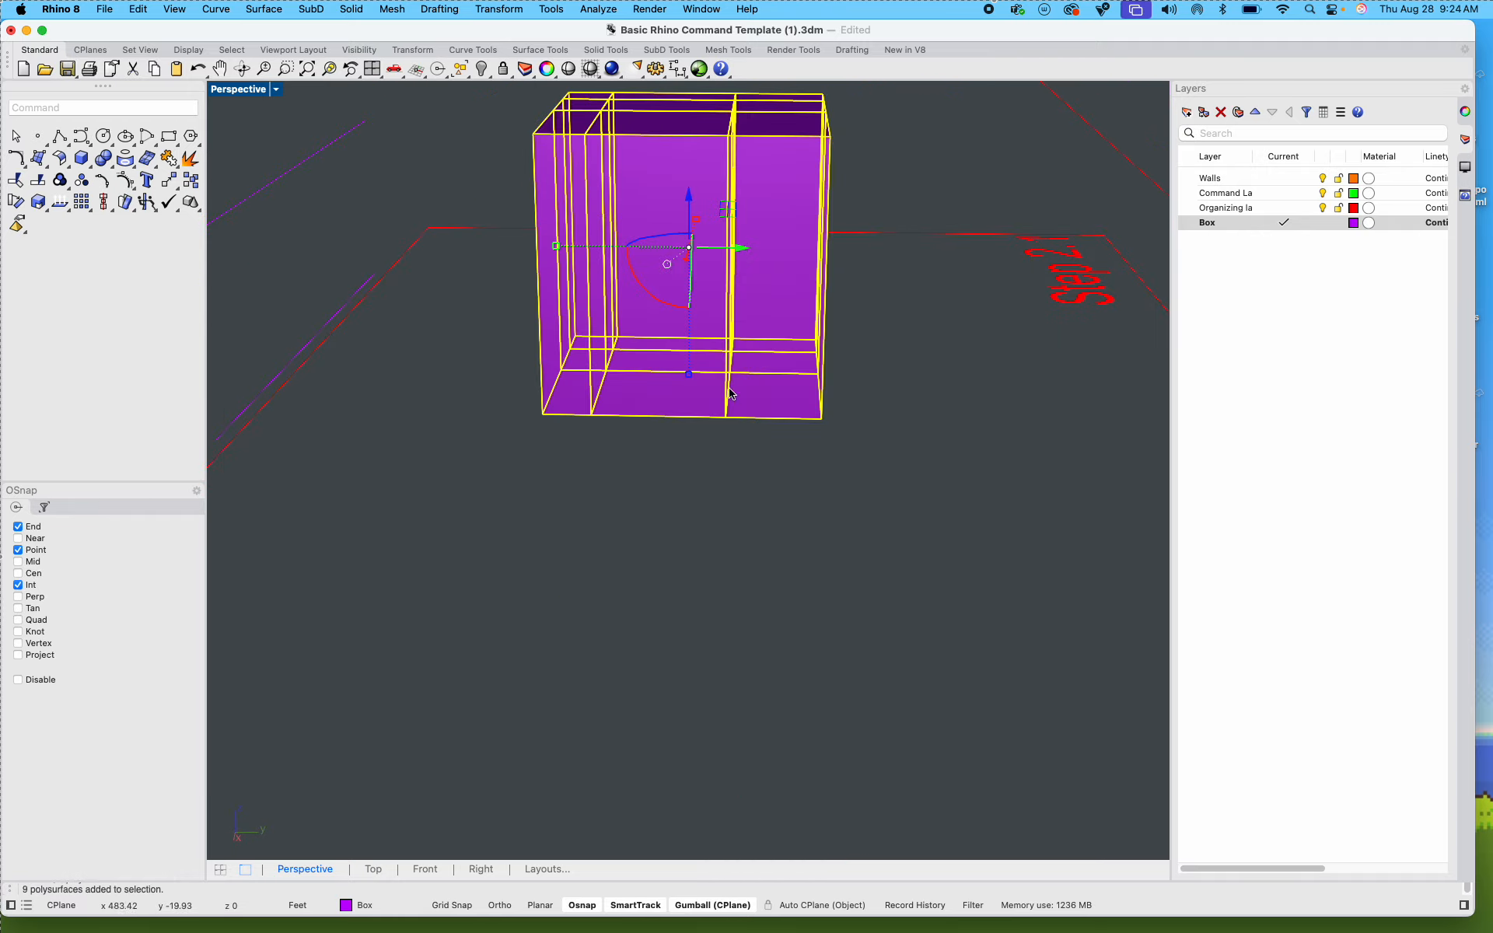
{"action": "scroll", "coordinate": [709, 410], "scroll_direction": "down", "scroll_amount": 5}
{"action": "right_click_drag", "start_coordinate": [613, 497], "coordinate": [733, 549]}
{"action": "left_click", "coordinate": [514, 433], "text": "shift"}
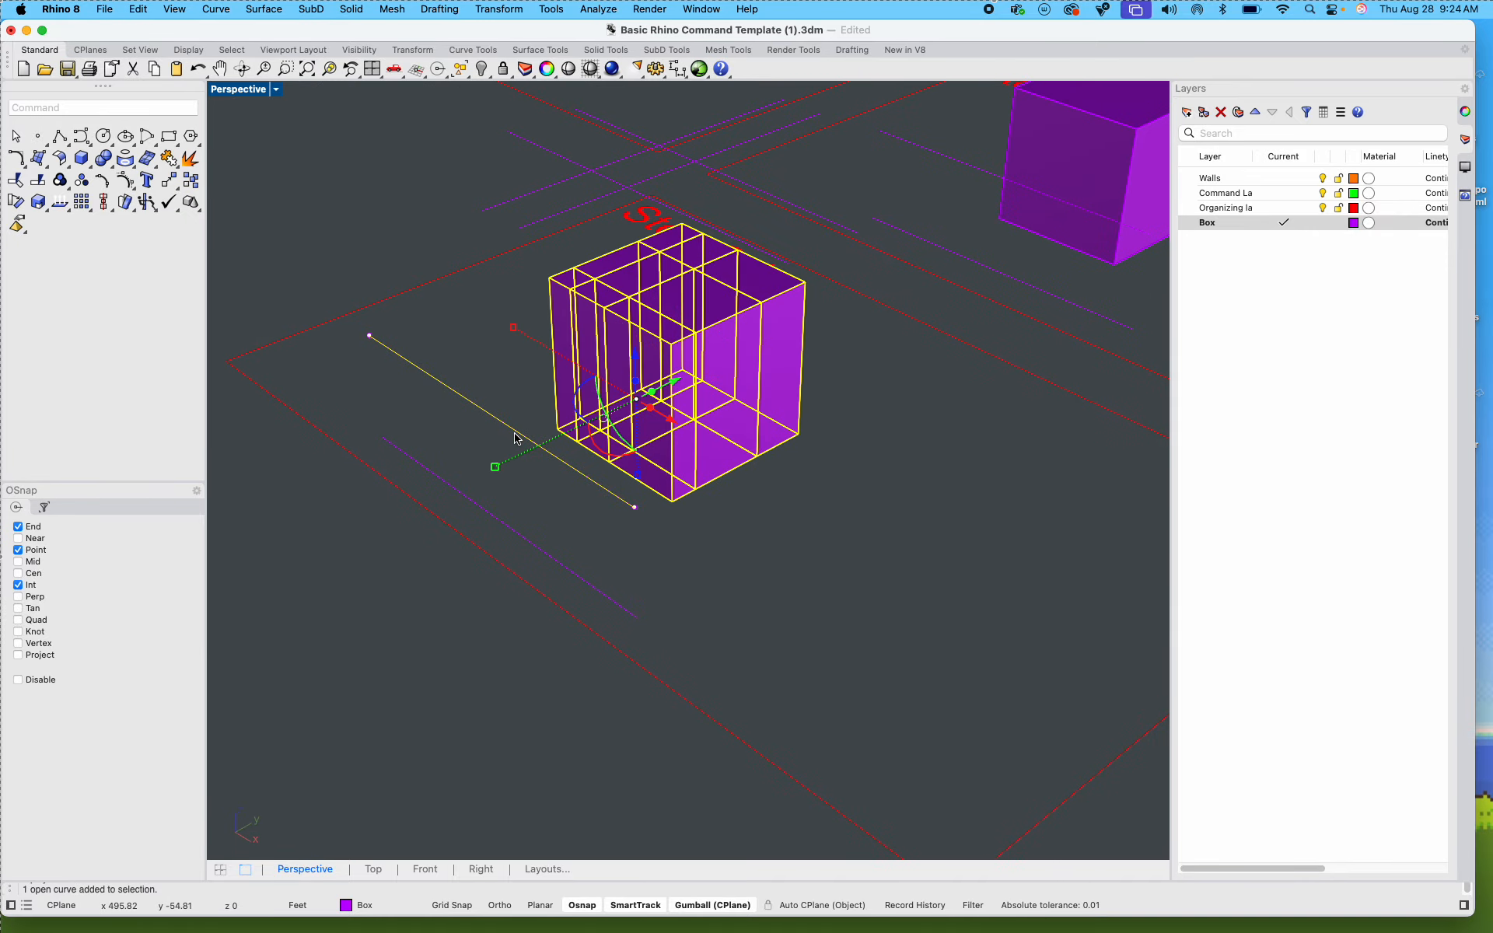
{"action": "key", "text": "Escape"}
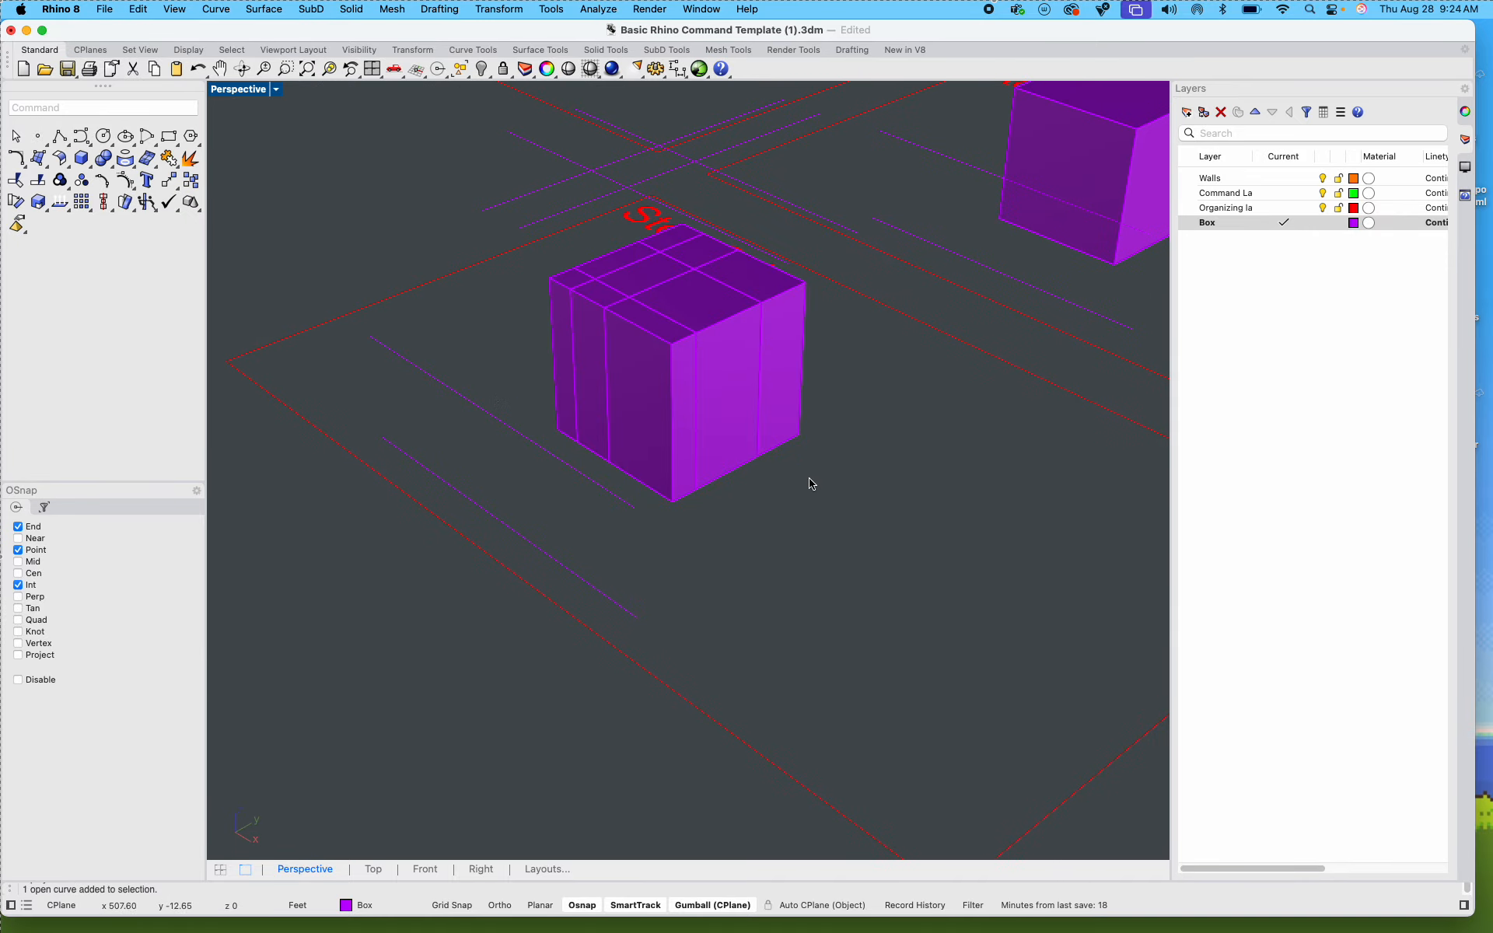
Step: WireCut the nine full-height Step 2.1 box pieces horizontally with the upper side guide line, picking both cut depth points and keeping all pieces
{"action": "right_click_drag", "start_coordinate": [806, 482], "coordinate": [900, 537]}
{"action": "left_click_drag", "start_coordinate": [900, 536], "coordinate": [607, 320]}
{"action": "right_click_drag", "start_coordinate": [529, 464], "coordinate": [606, 488]}
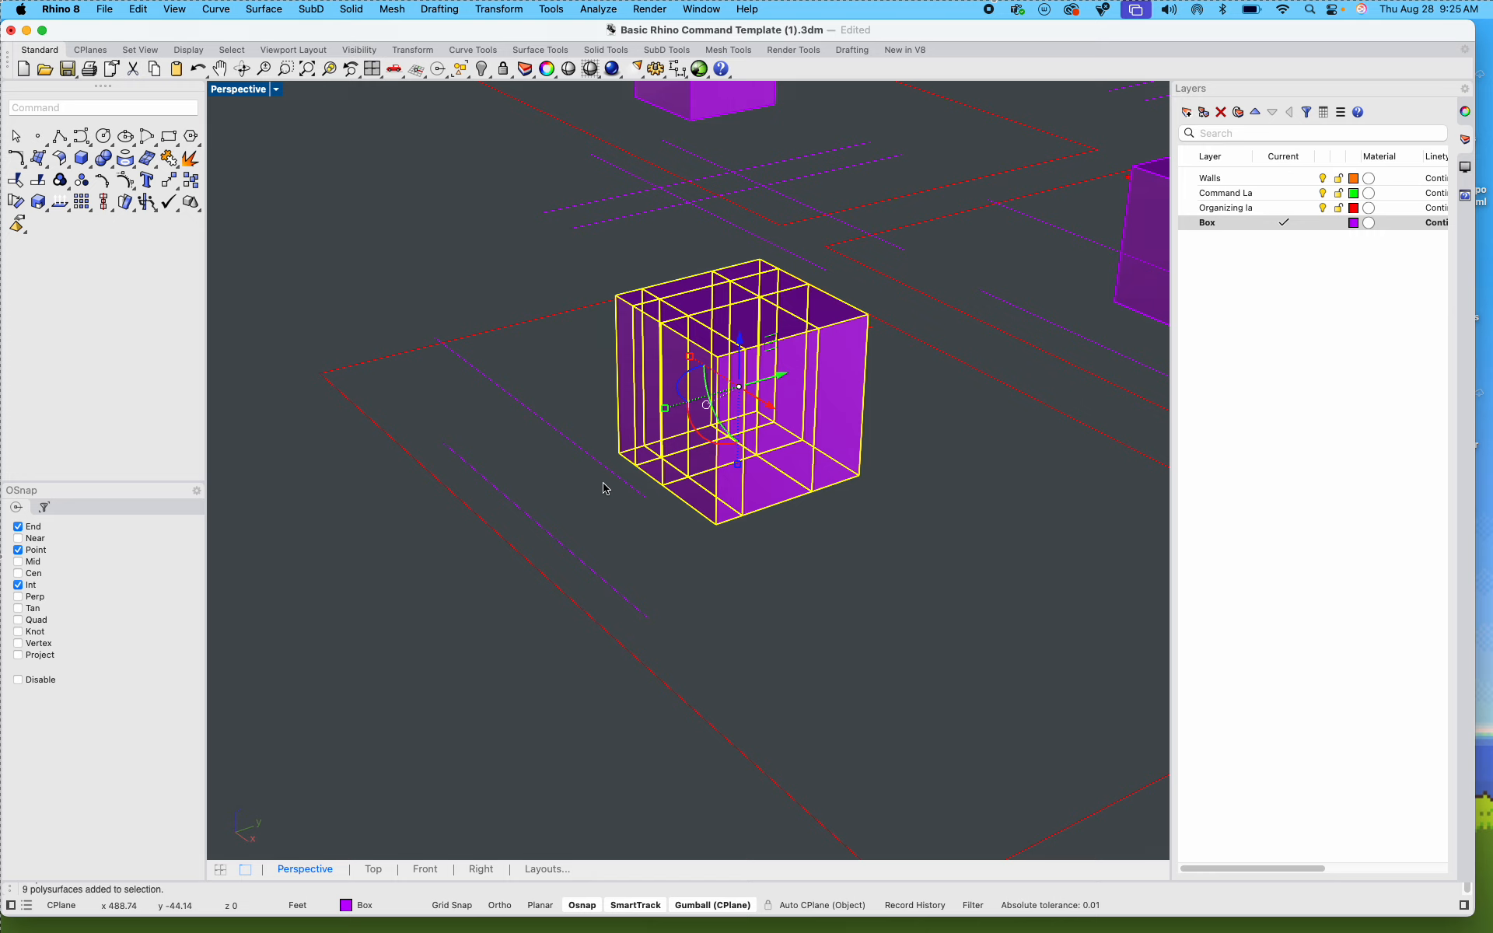
{"action": "type", "text": "wirecut"}
{"action": "key", "text": "Return"}
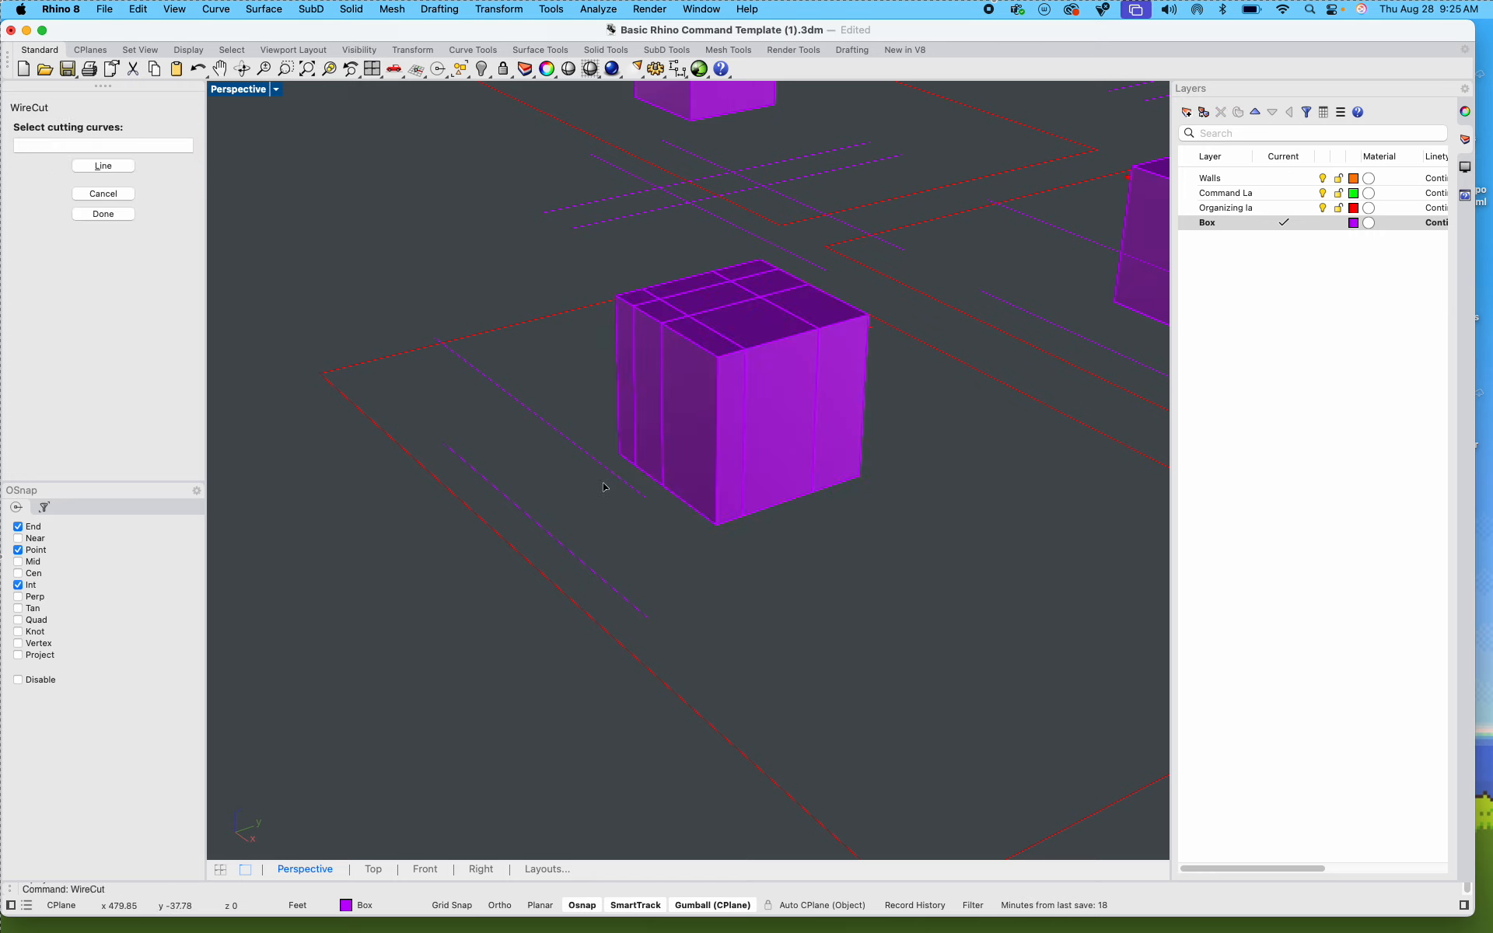
{"action": "left_click", "coordinate": [556, 442]}
{"action": "key", "text": "Return"}
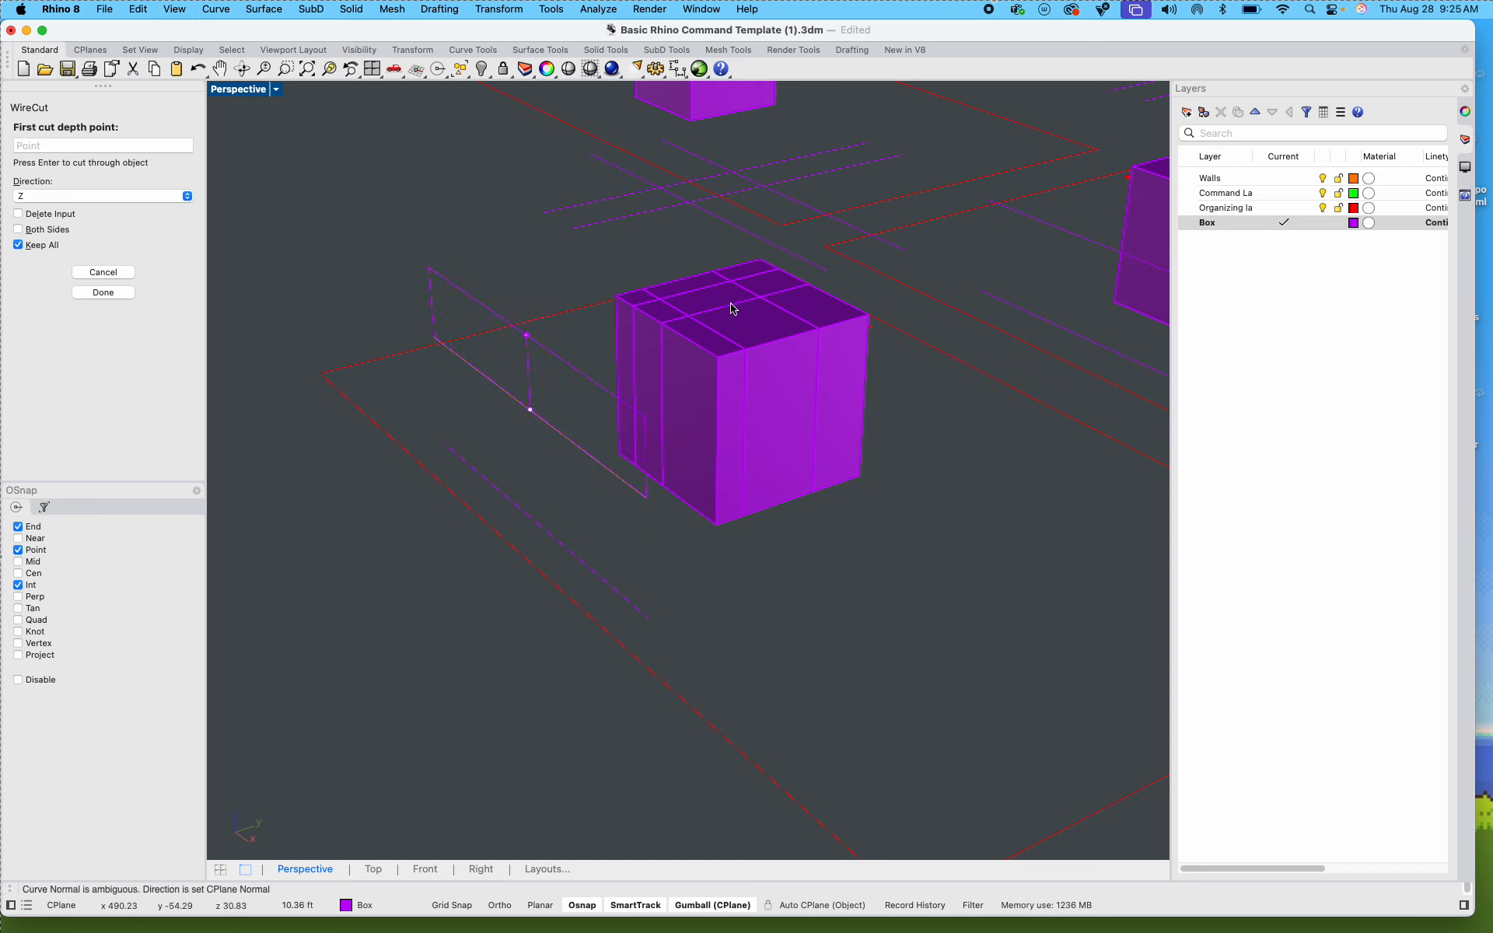
{"action": "left_click", "coordinate": [582, 245]}
{"action": "left_click", "coordinate": [806, 213]}
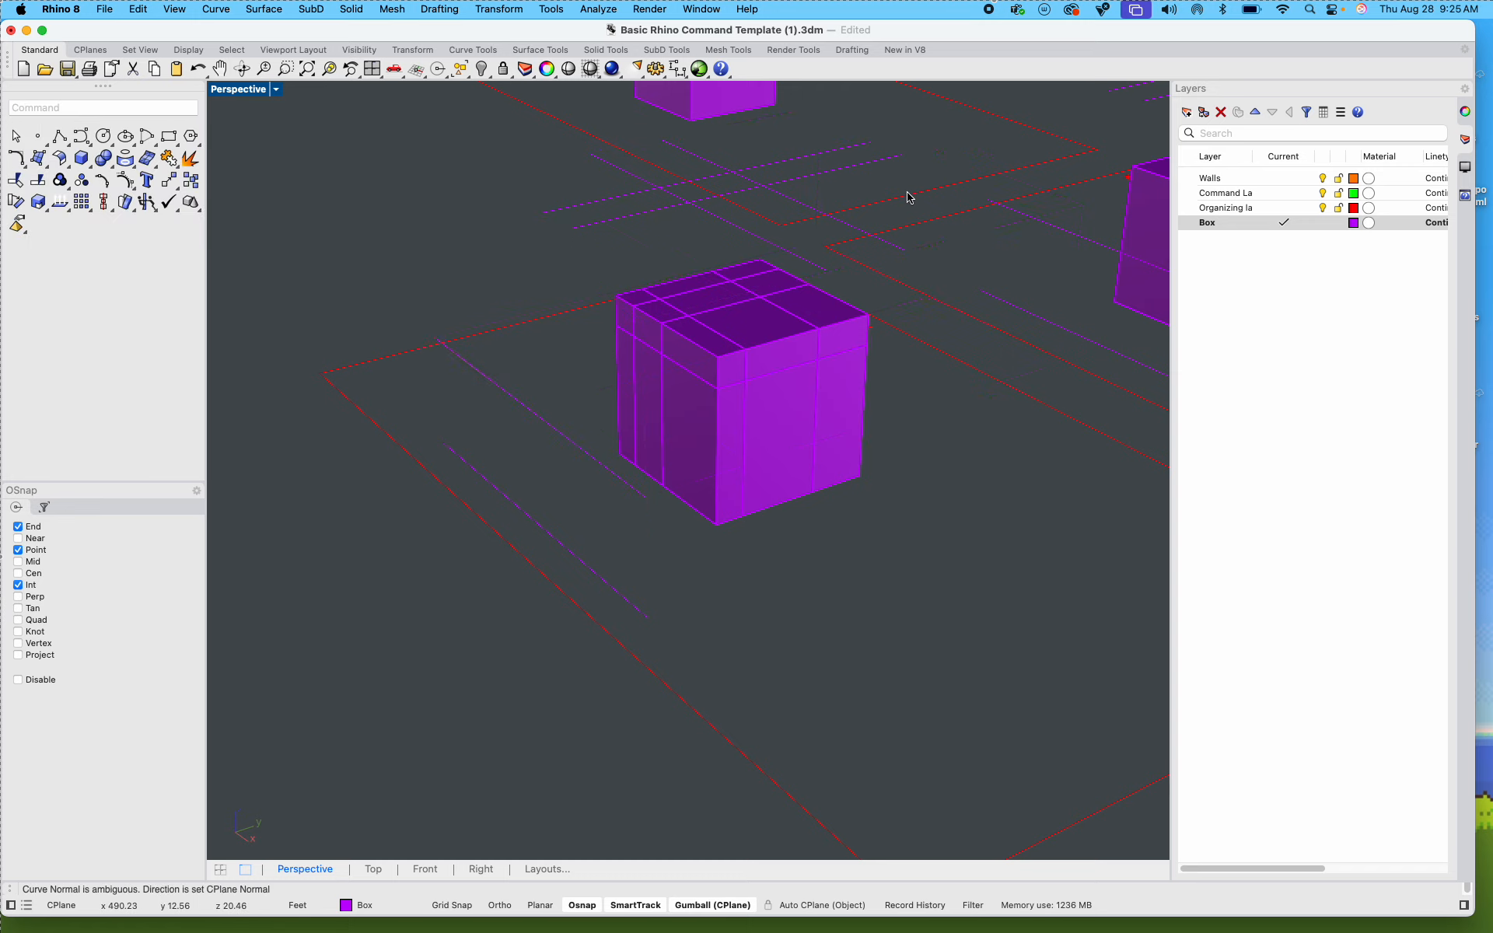
Step: Try to WireCut the nine pieces below the upper cut with the lower side guide line, and cancel at the second depth point
{"action": "scroll", "coordinate": [842, 458], "scroll_direction": "up", "scroll_amount": 5}
{"action": "right_click_drag", "start_coordinate": [852, 454], "coordinate": [823, 412]}
{"action": "left_click_drag", "start_coordinate": [938, 544], "coordinate": [493, 268]}
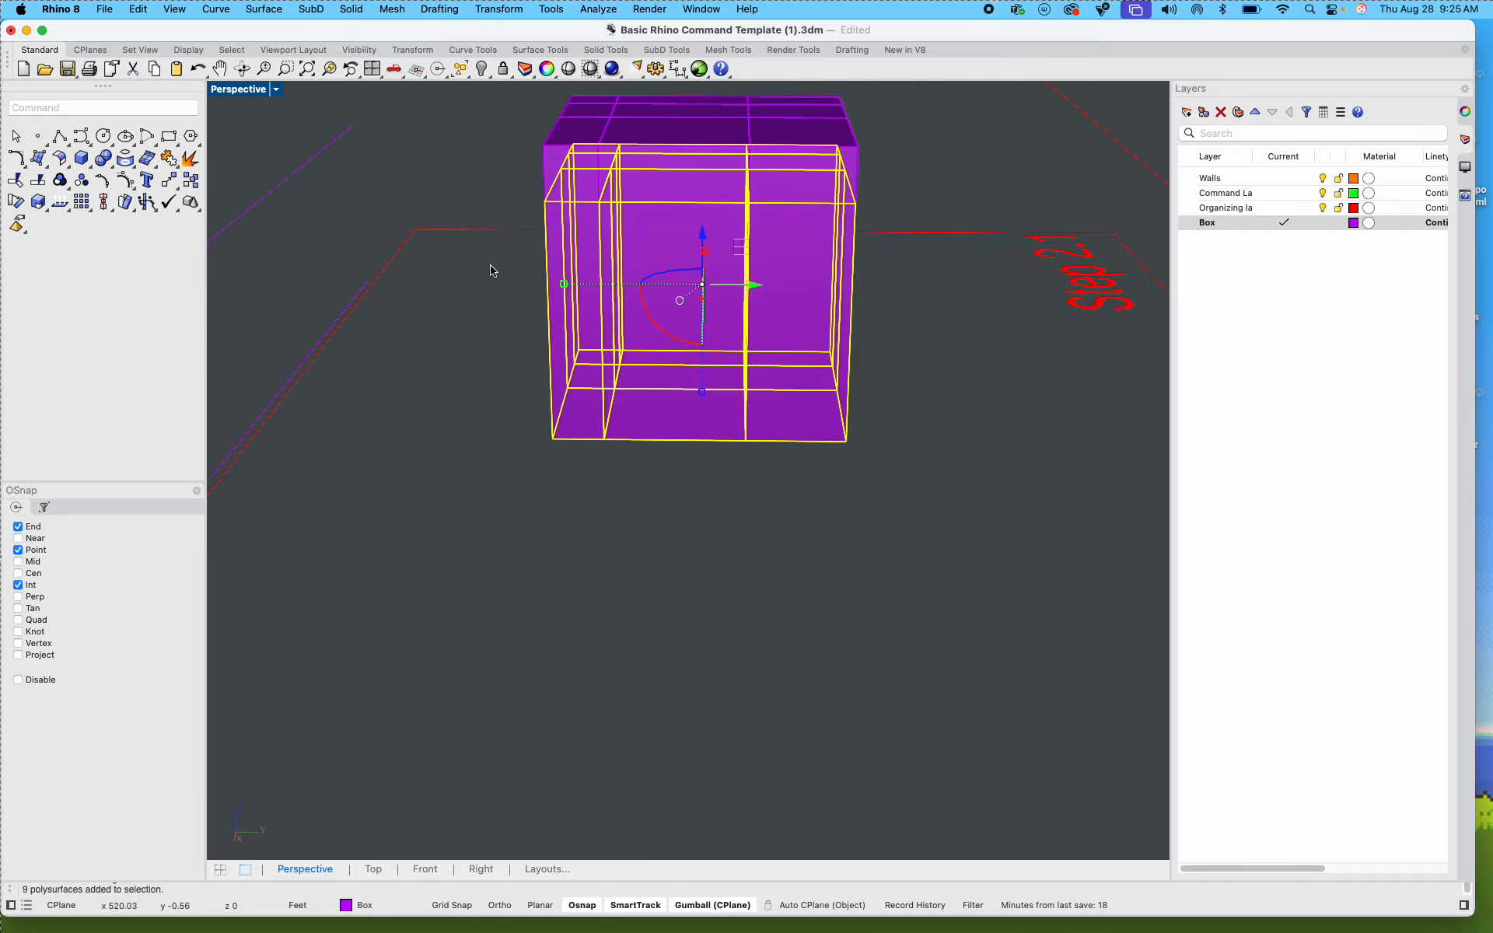
{"action": "mouse_move", "coordinate": [461, 443]}
{"action": "right_mouse_down"}
{"action": "mouse_move", "coordinate": [416, 400]}
{"action": "mouse_move", "coordinate": [473, 417]}
{"action": "right_mouse_up"}
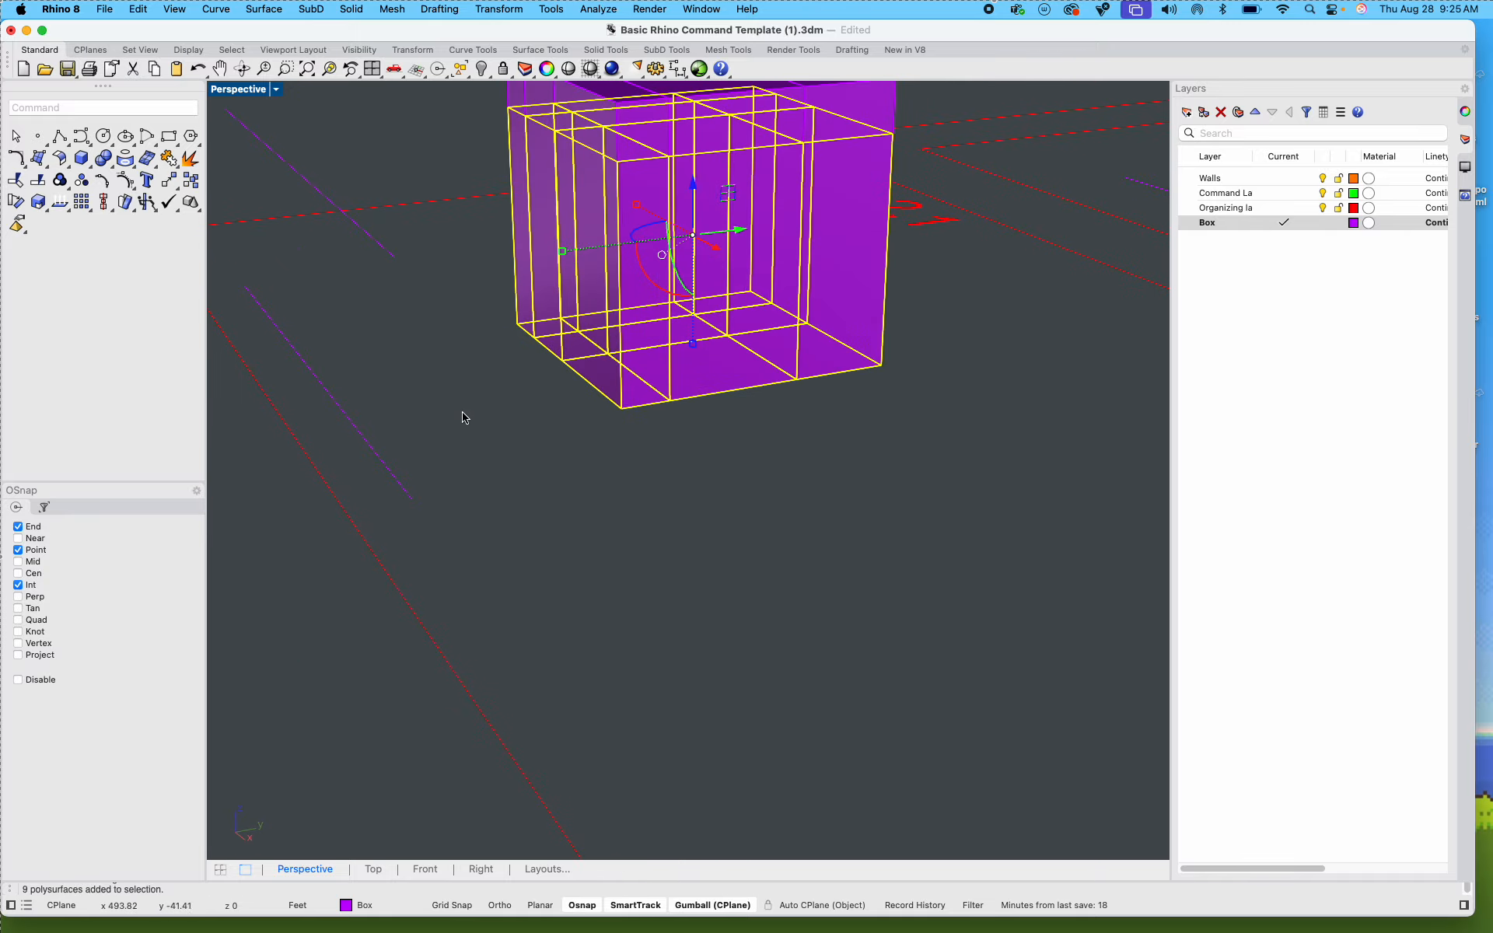
{"action": "key", "text": "Return"}
{"action": "left_click", "coordinate": [357, 430]}
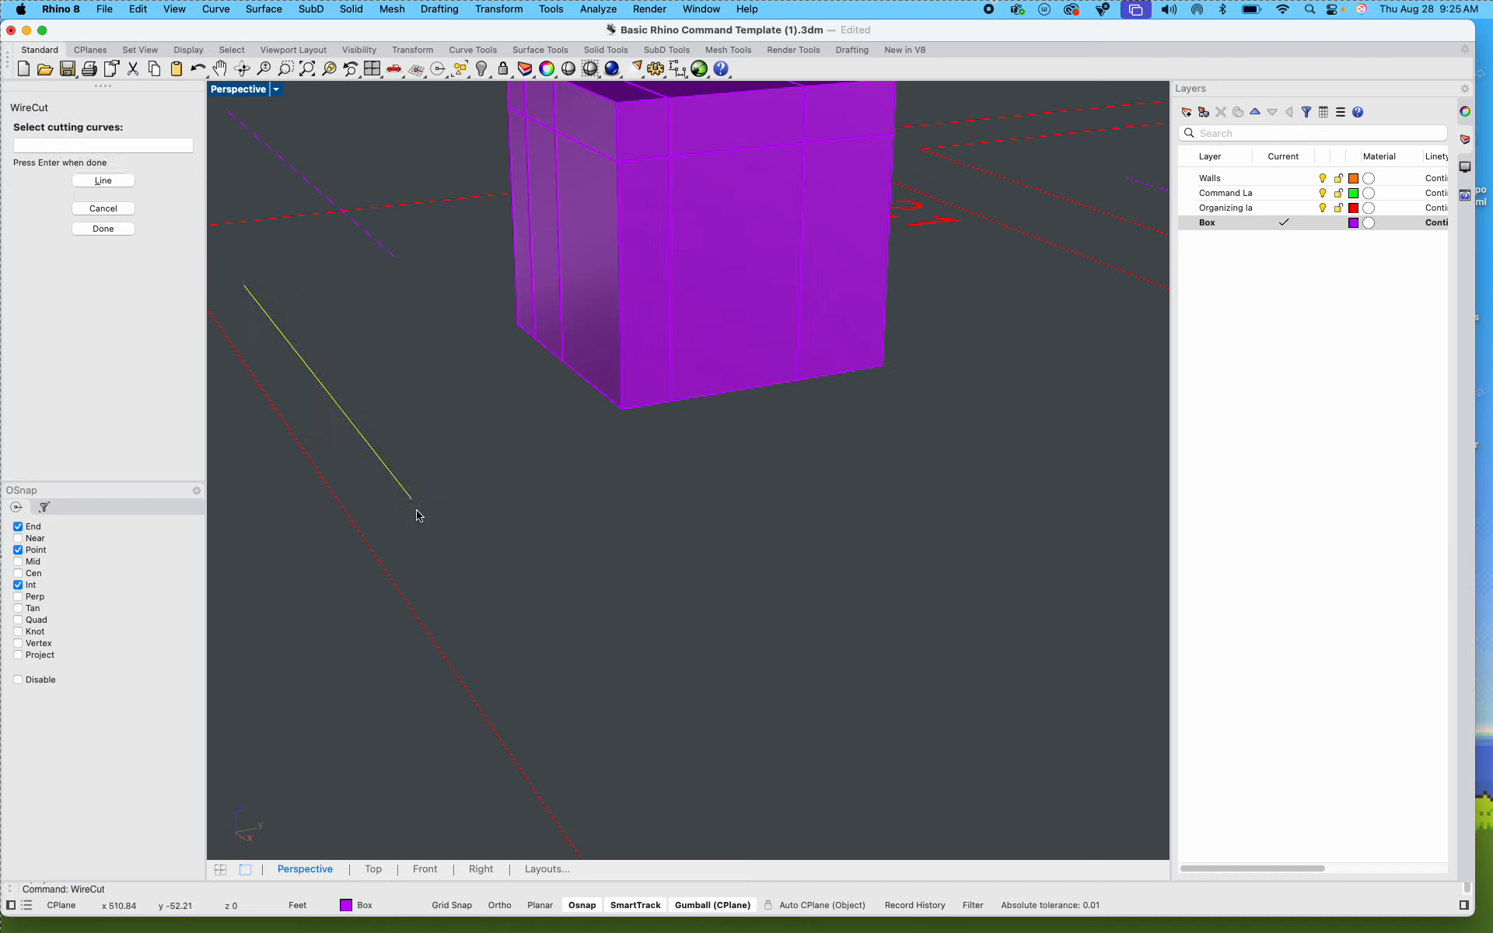
{"action": "key", "text": "Return"}
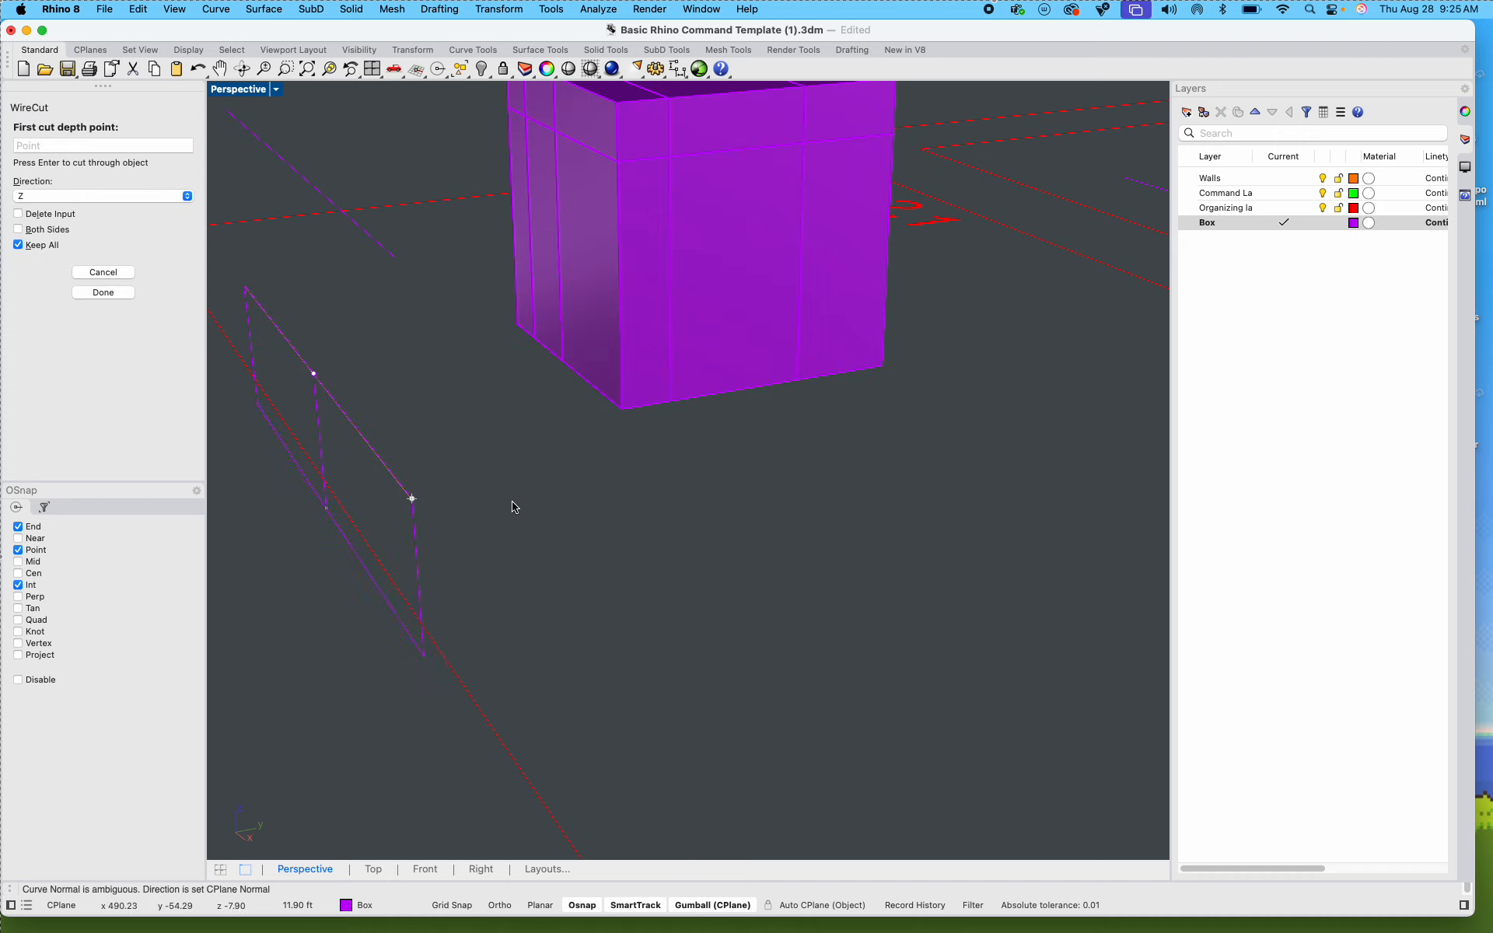
{"action": "left_click", "coordinate": [496, 624]}
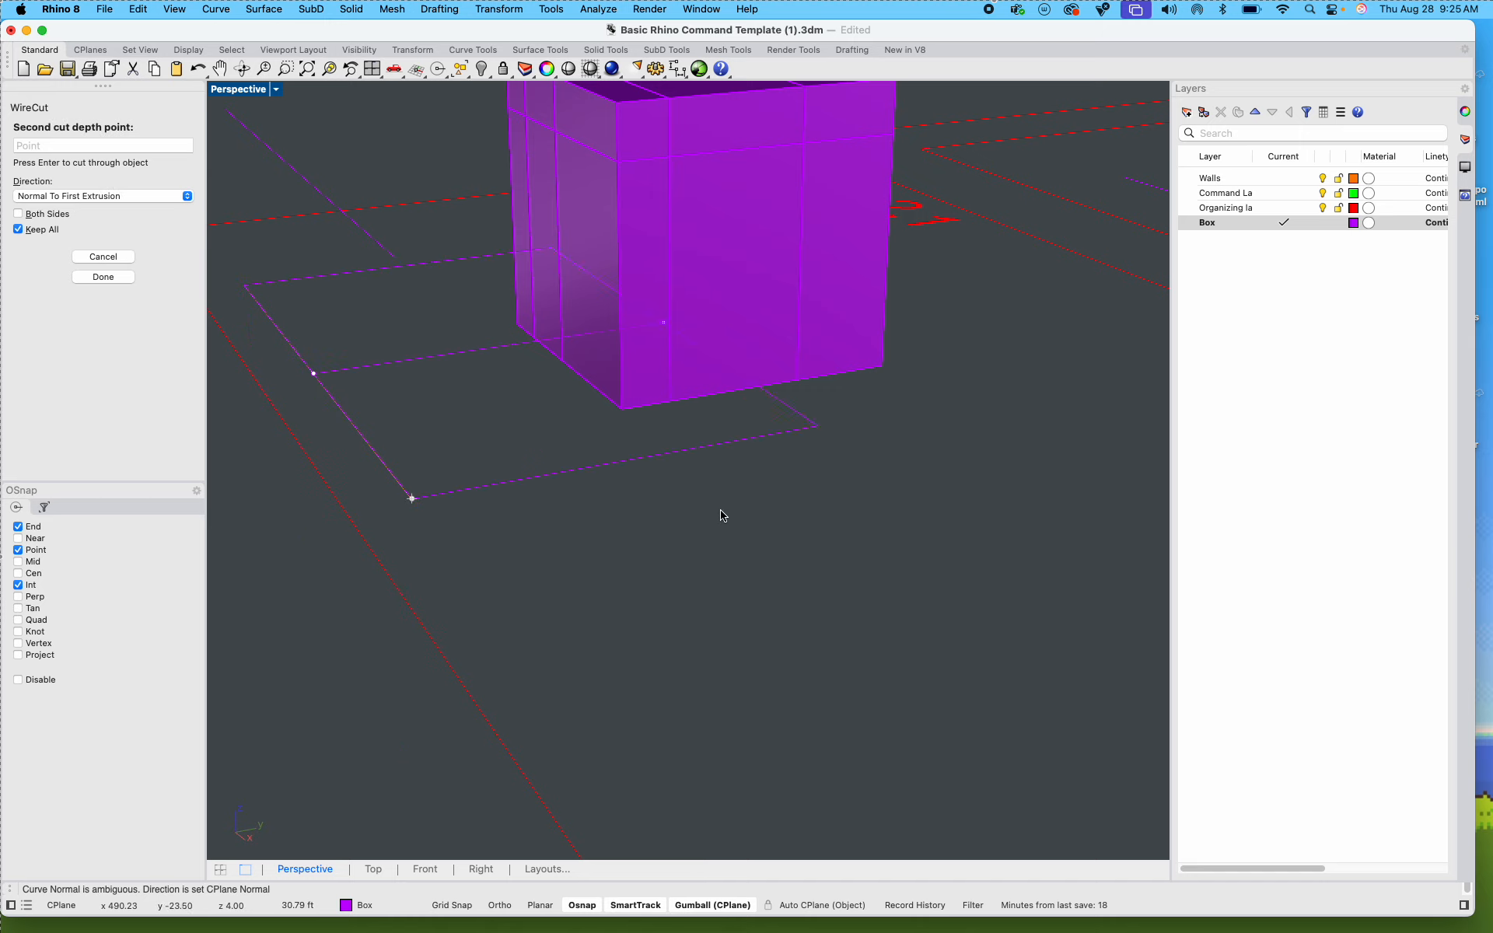
{"action": "key", "text": "Escape"}
{"action": "key", "text": "Return"}
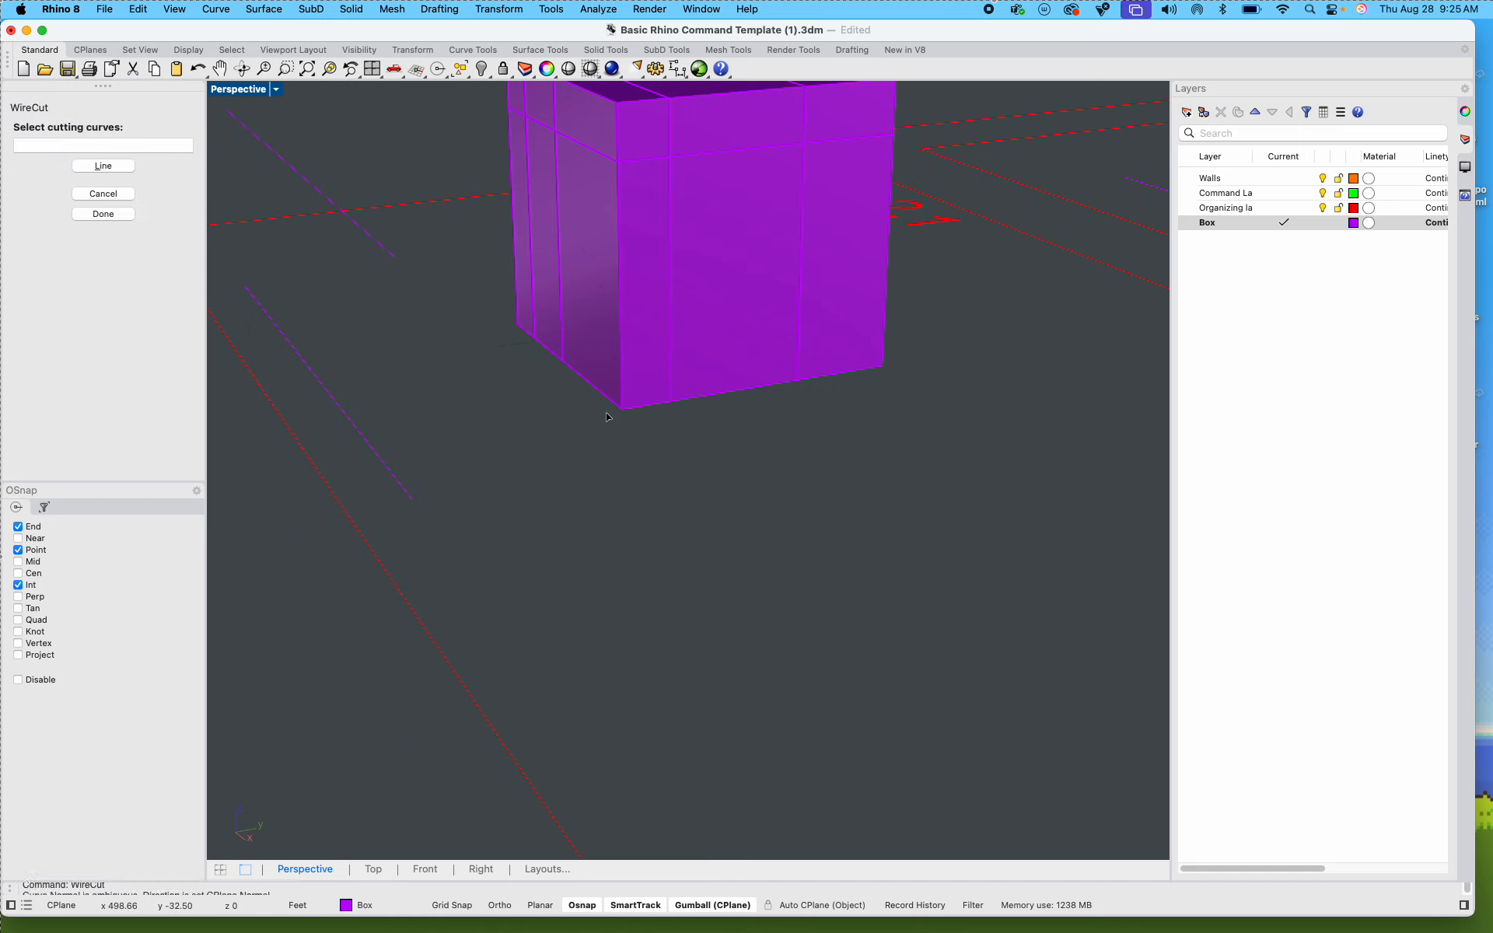
{"action": "left_click_drag", "start_coordinate": [900, 434], "coordinate": [489, 282]}
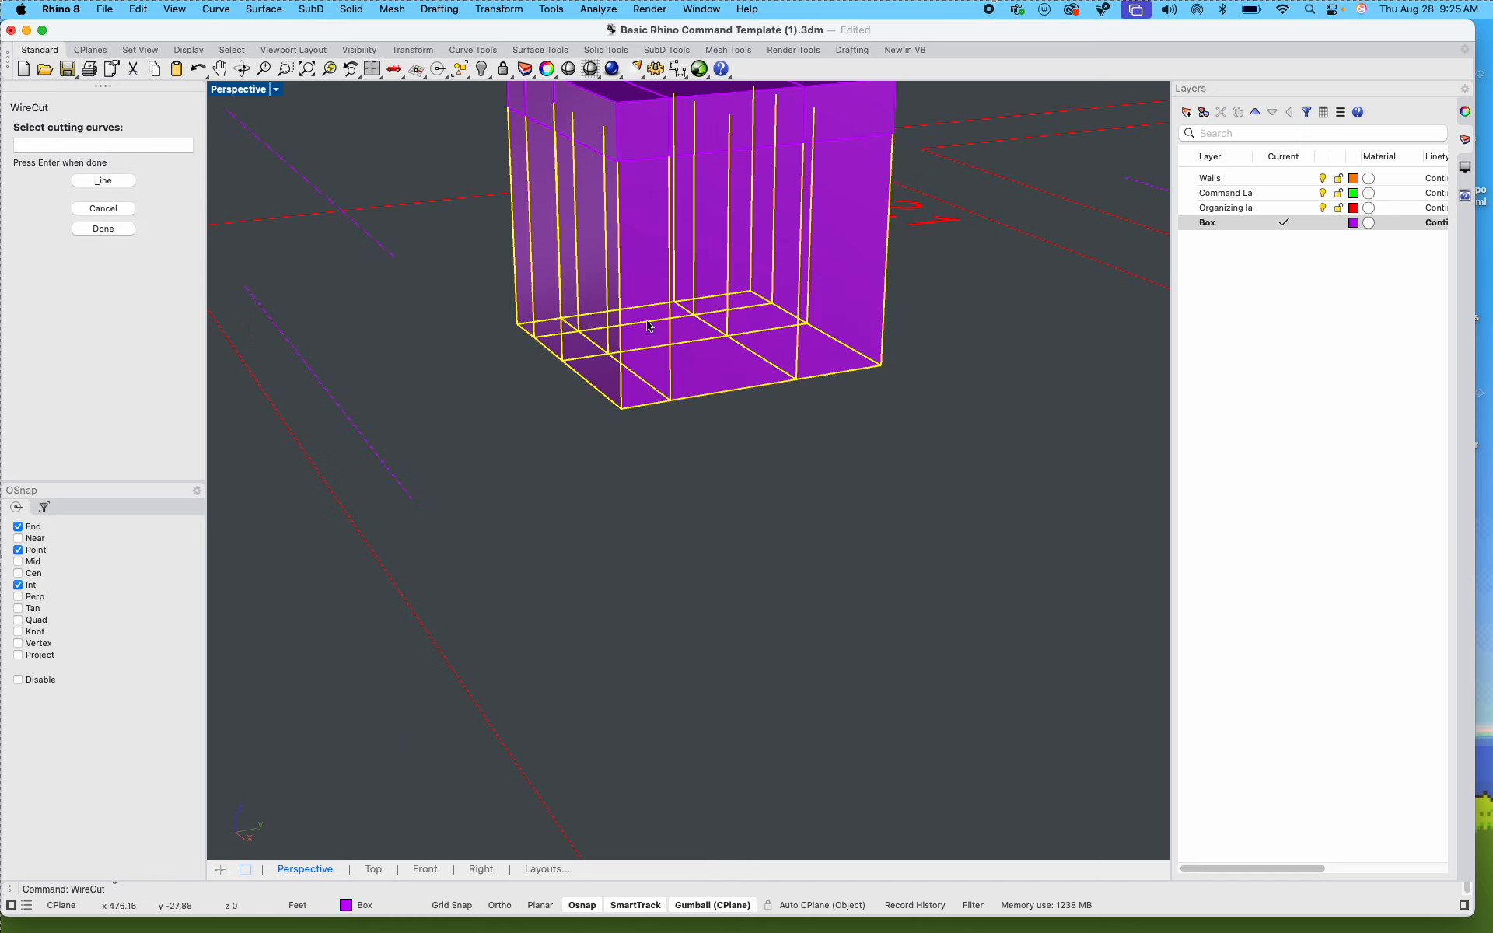
{"action": "scroll", "coordinate": [628, 302], "scroll_direction": "down", "scroll_amount": 6}
{"action": "scroll", "coordinate": [640, 237], "scroll_direction": "up", "scroll_amount": 6}
{"action": "key", "text": "Escape"}
Step: WireCut the nine lower Step 2.1 box pieces horizontally with the lower side guide line, picking both cut depth points and keeping all pieces
{"action": "right_click_drag", "start_coordinate": [847, 384], "coordinate": [882, 509], "text": "shift"}
{"action": "left_click_drag", "start_coordinate": [988, 681], "coordinate": [490, 412]}
{"action": "right_click_drag", "start_coordinate": [447, 516], "coordinate": [527, 591]}
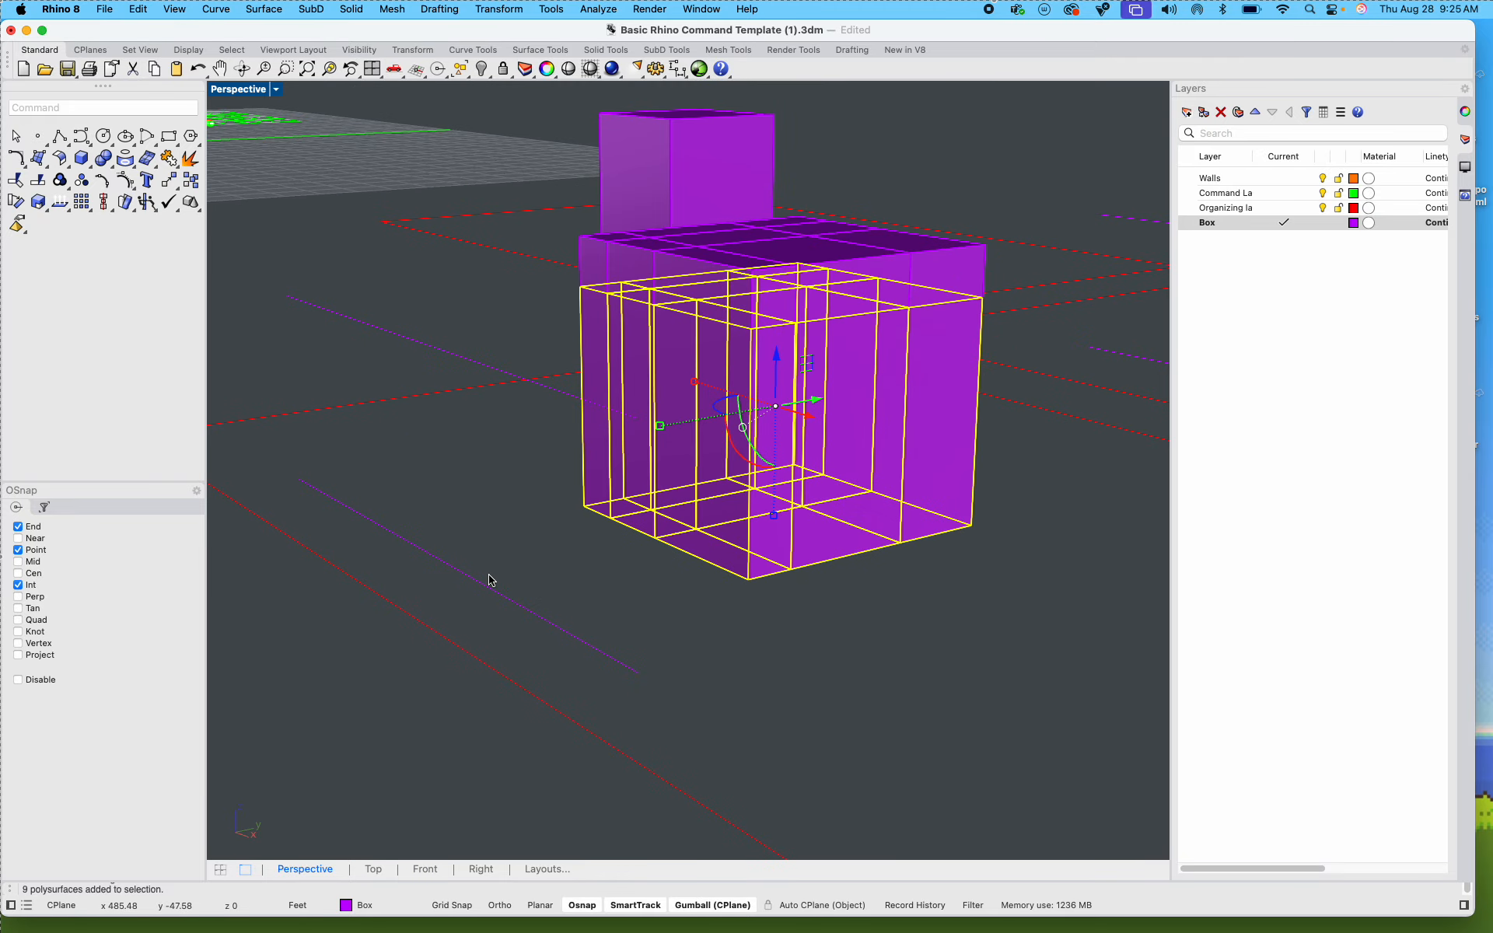
{"action": "key", "text": "Return"}
{"action": "left_click", "coordinate": [502, 593]}
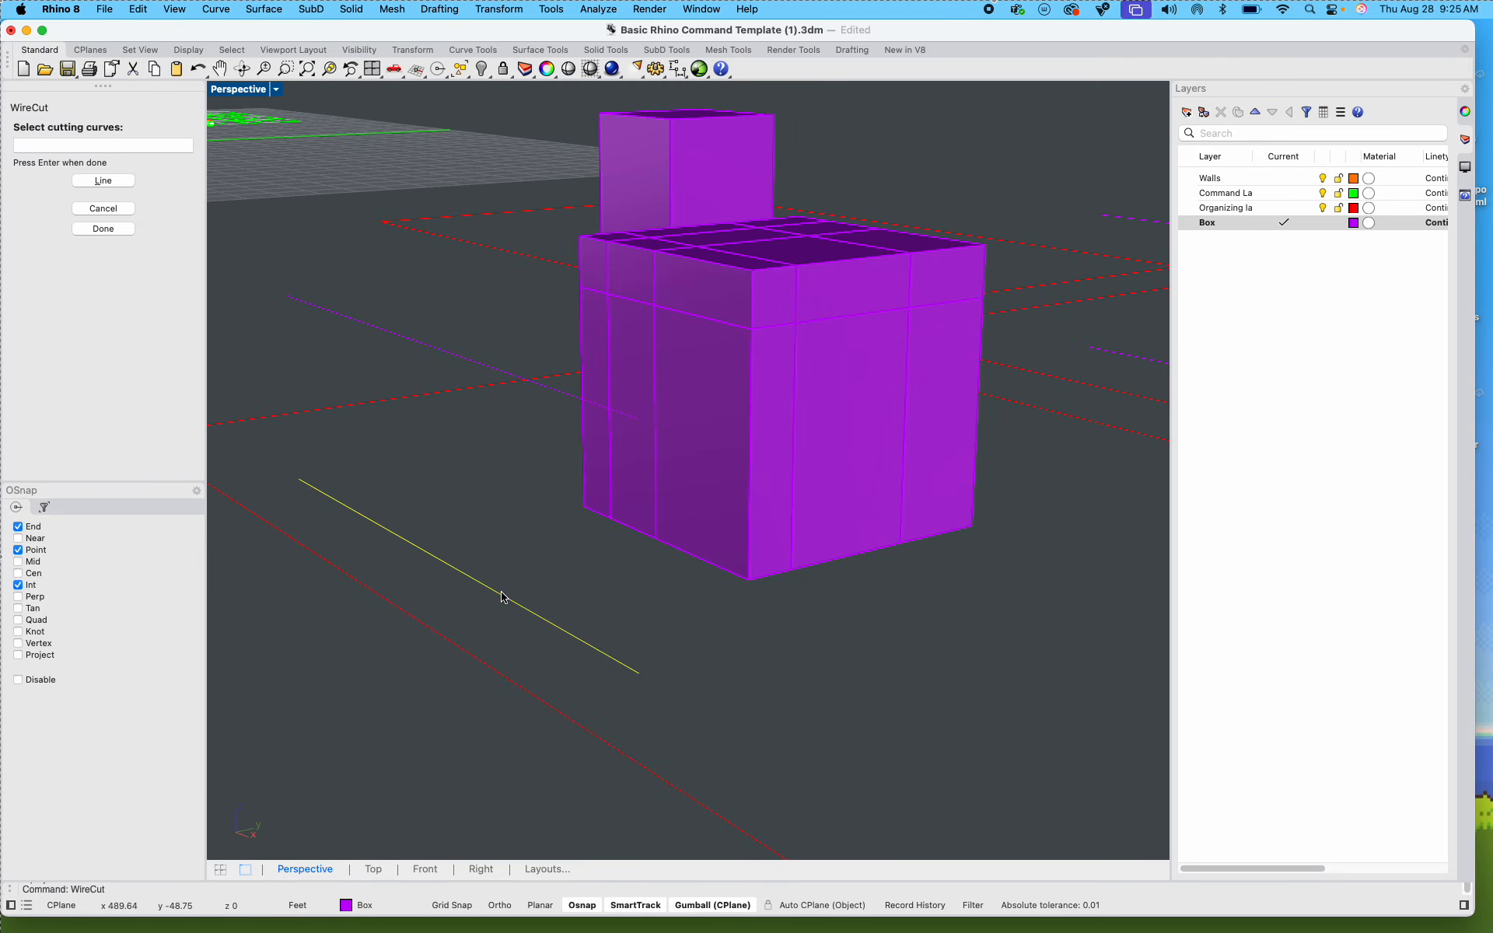
{"action": "key", "text": "Return"}
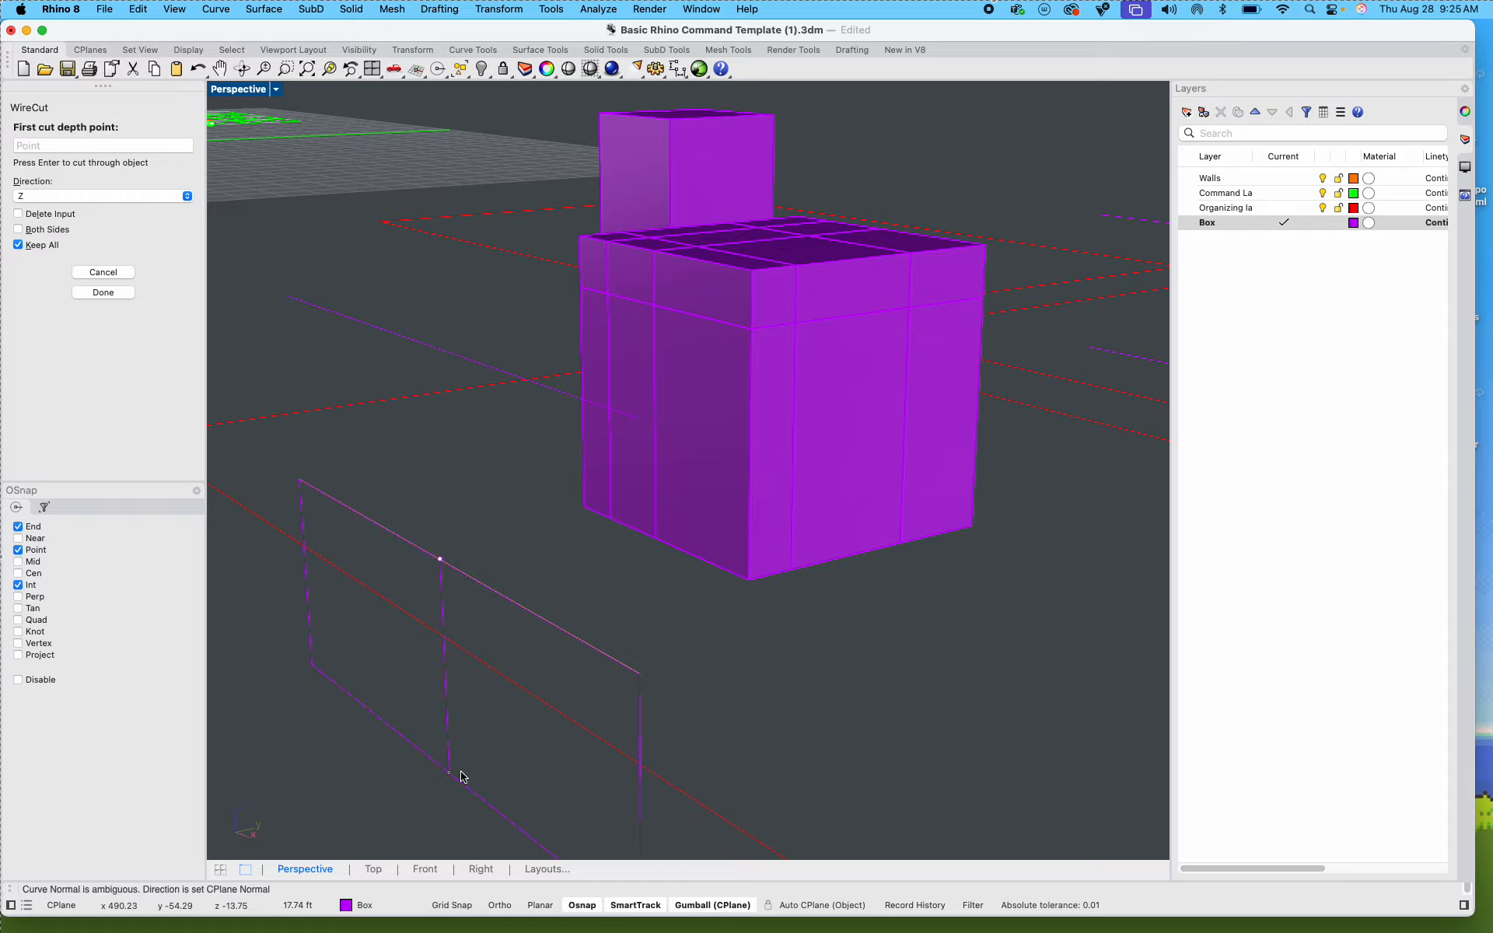
{"action": "left_click", "coordinate": [463, 776]}
{"action": "left_click", "coordinate": [1043, 523]}
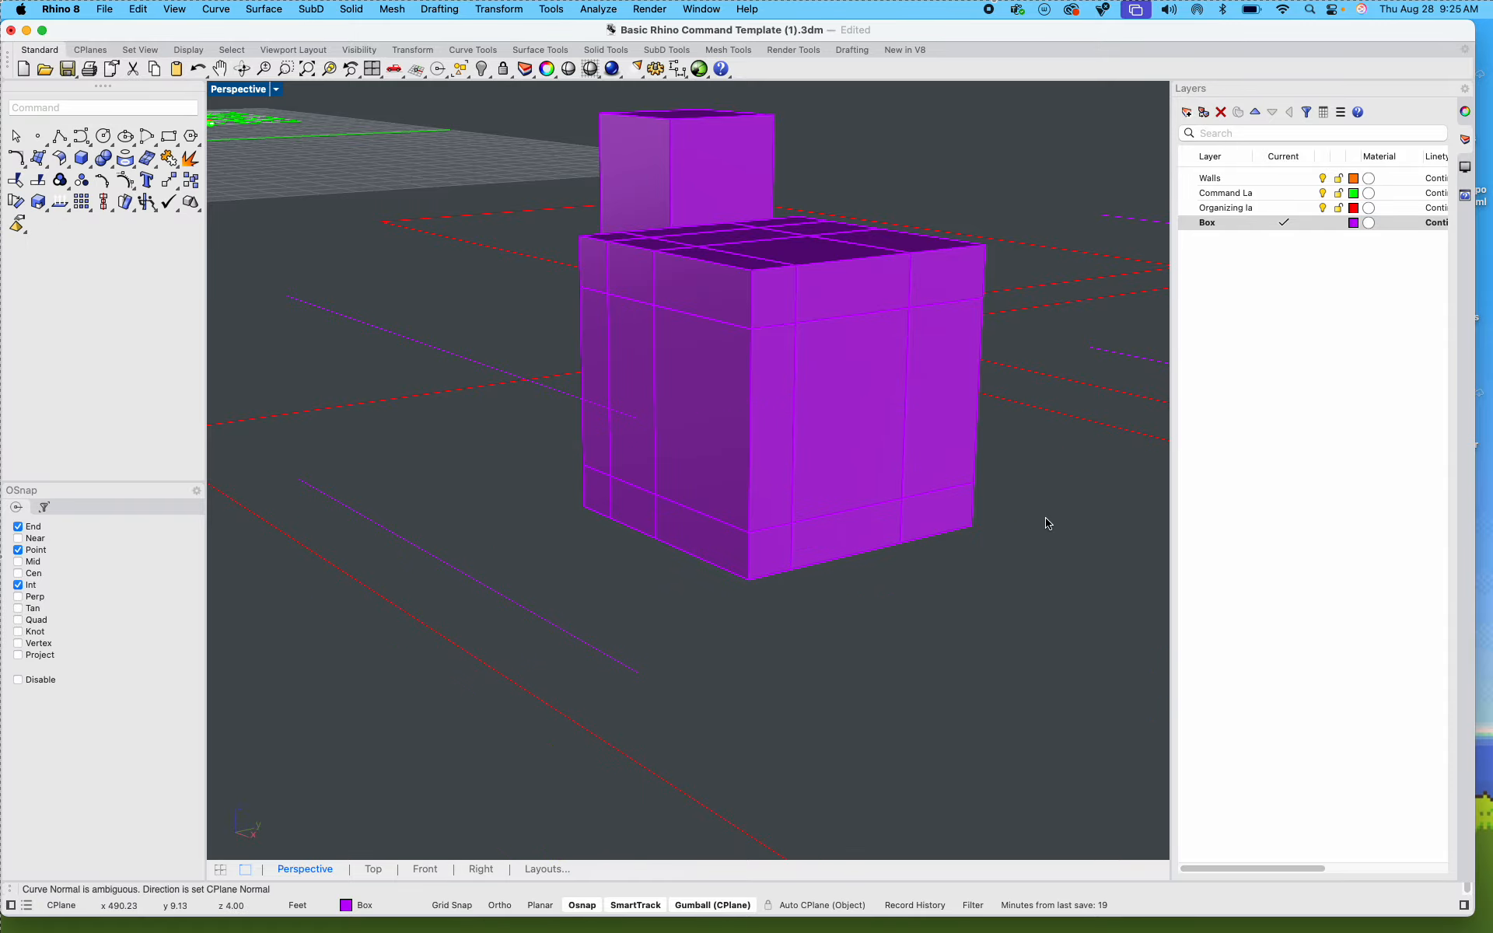
Step: Examine the cut Step 2.1 box by selecting several of its pieces individually, and clear the selection
{"action": "right_click_drag", "start_coordinate": [867, 642], "coordinate": [669, 616]}
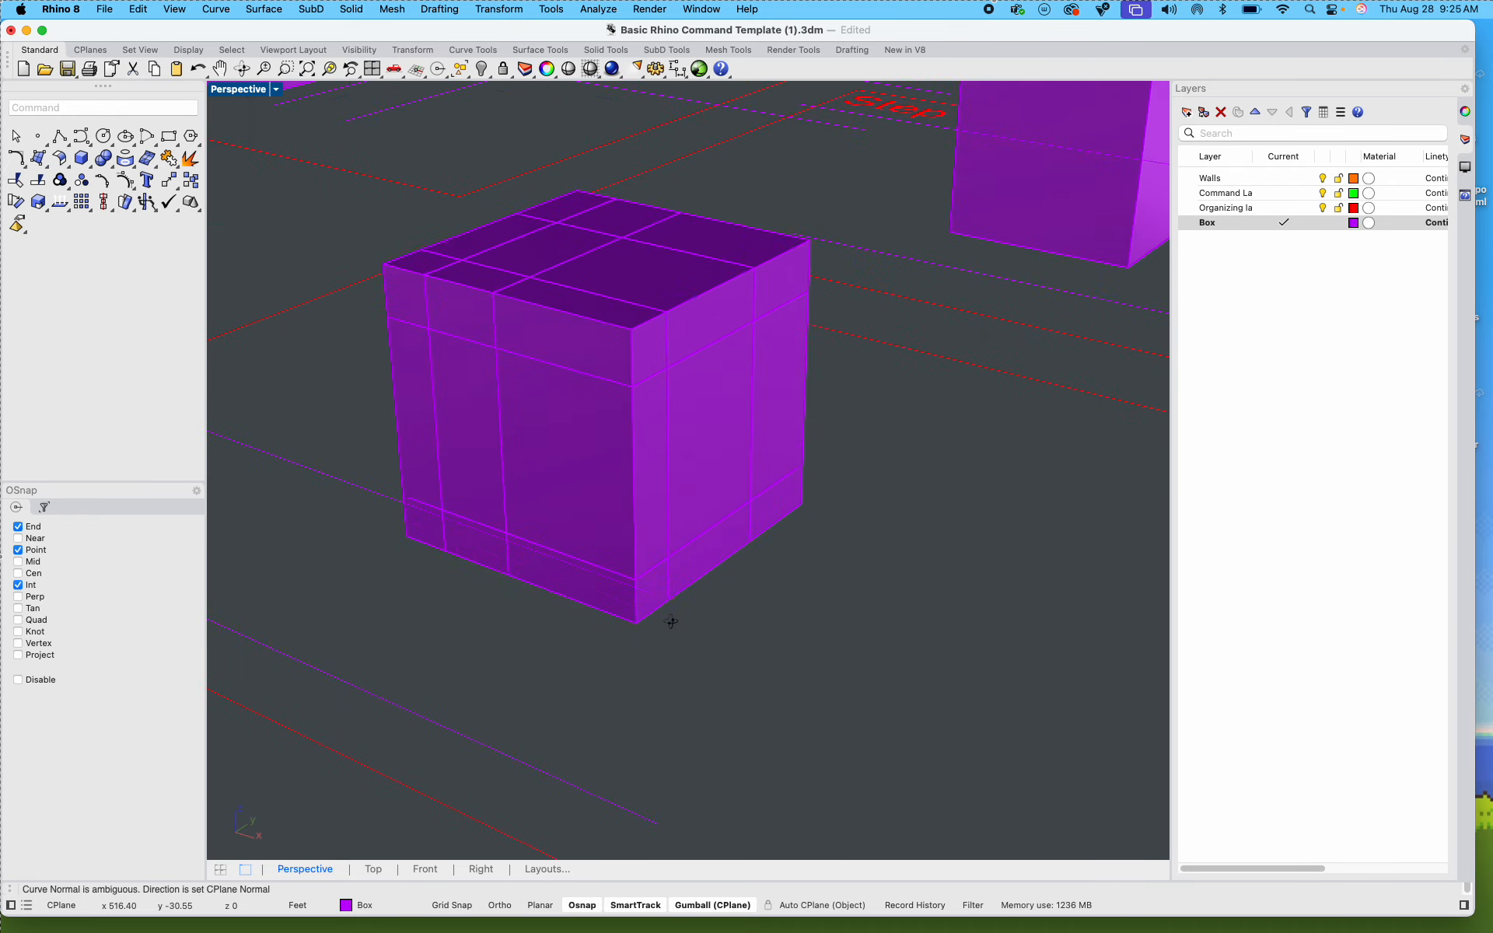
{"action": "left_click", "coordinate": [599, 463]}
{"action": "left_click", "coordinate": [610, 433]}
{"action": "left_click", "coordinate": [593, 326]}
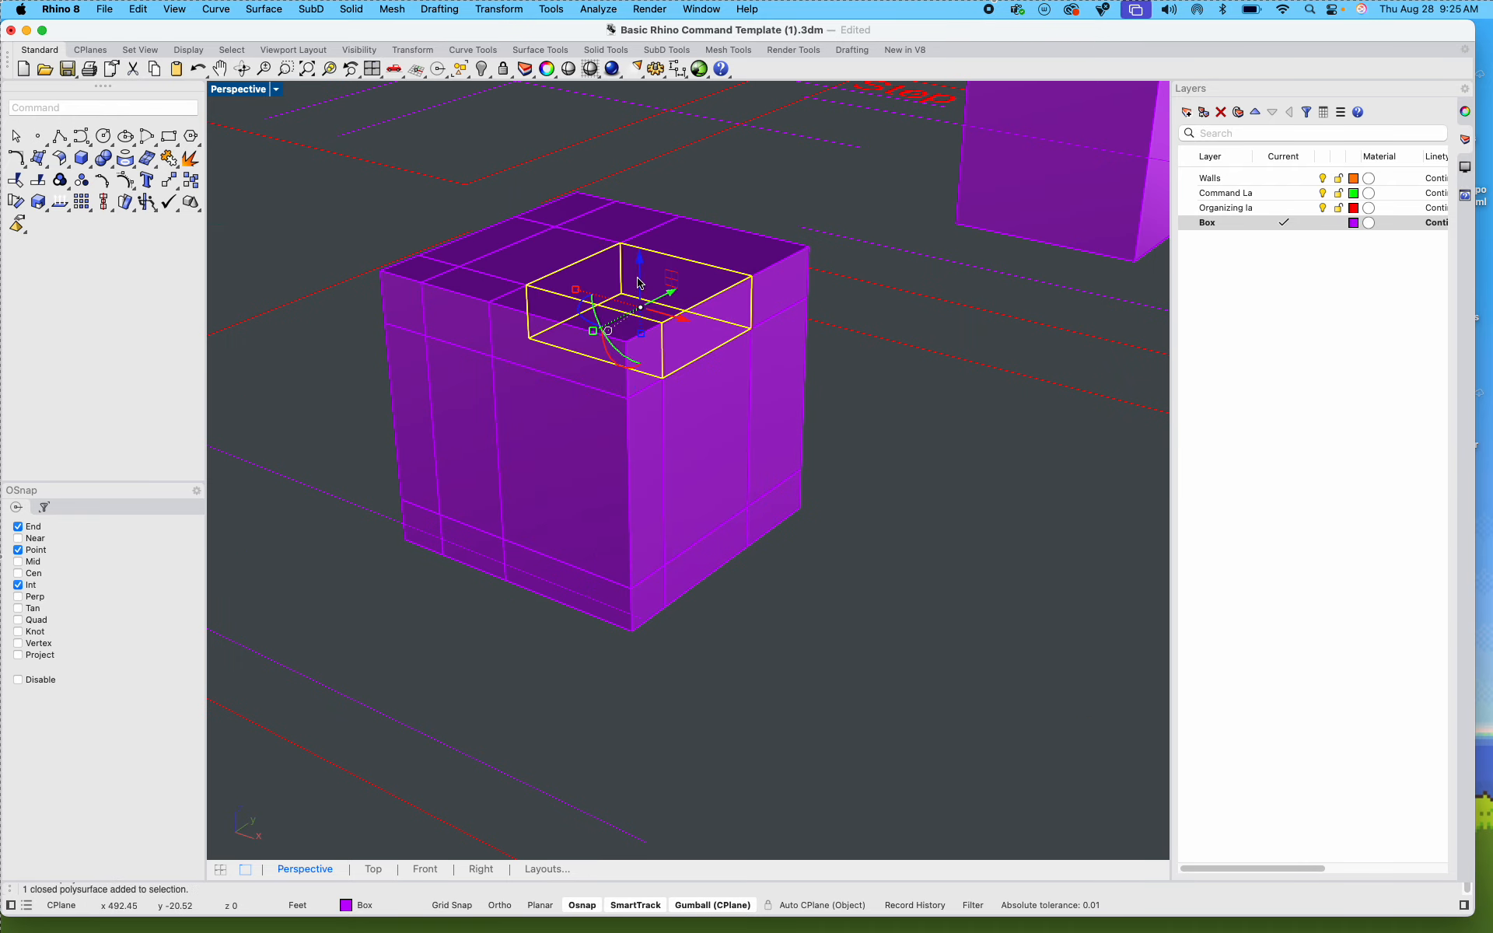
{"action": "left_click", "coordinate": [561, 265]}
{"action": "left_click", "coordinate": [424, 331]}
{"action": "left_click", "coordinate": [451, 377]}
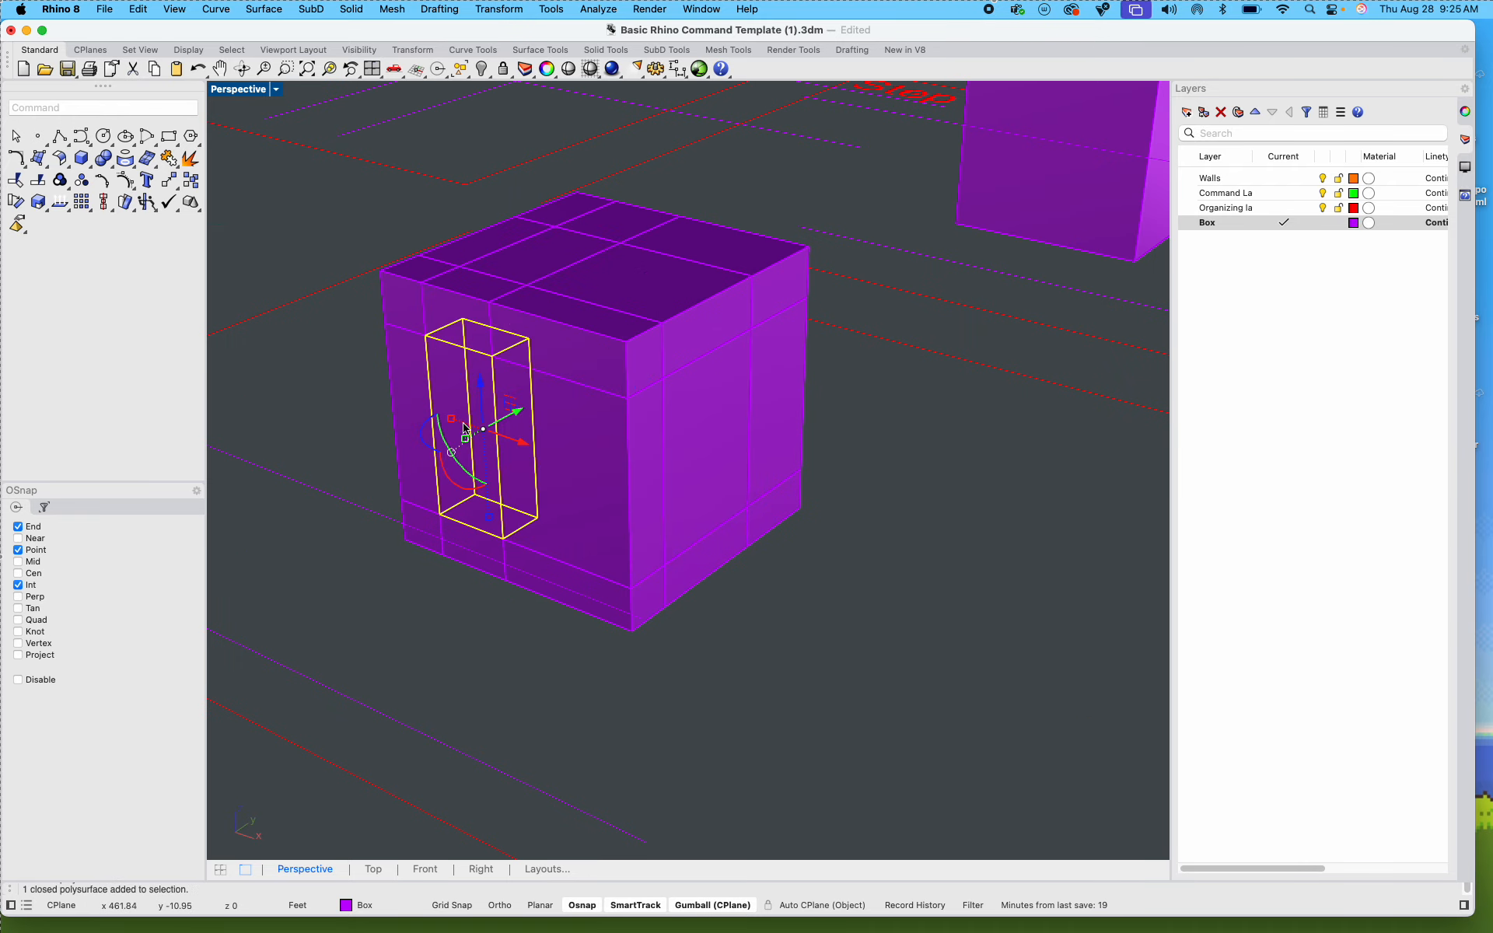
{"action": "left_click", "coordinate": [883, 536]}
{"action": "right_click_drag", "start_coordinate": [883, 536], "coordinate": [583, 483]}
{"action": "scroll", "coordinate": [727, 527], "scroll_direction": "down", "scroll_amount": 13}
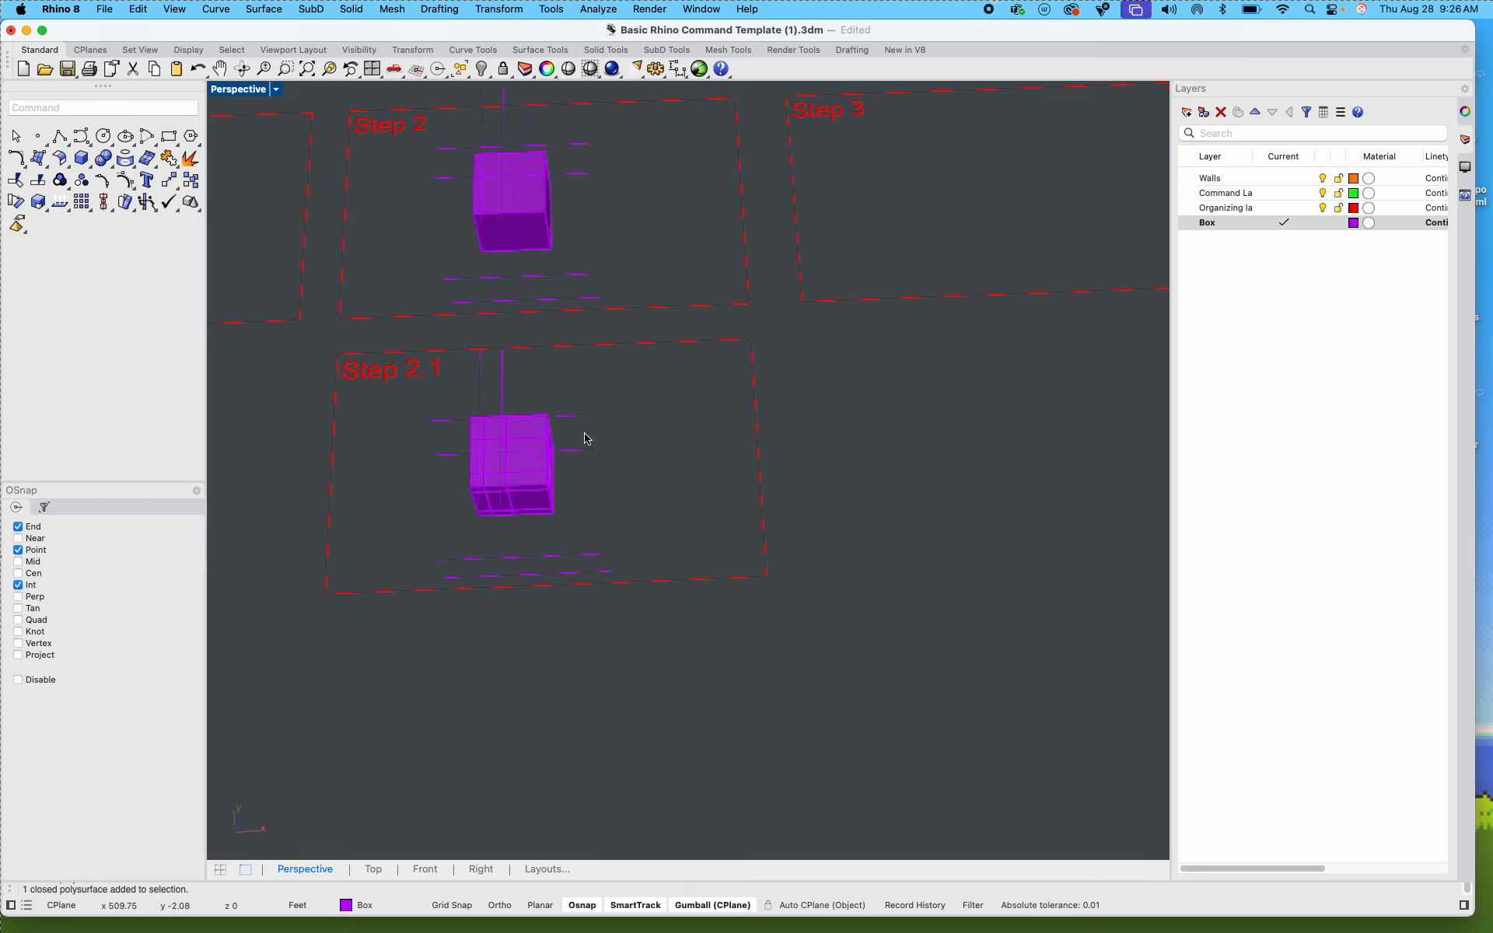
{"action": "scroll", "coordinate": [585, 436], "scroll_direction": "up", "scroll_amount": 2}
{"action": "scroll", "coordinate": [584, 438], "scroll_direction": "down", "scroll_amount": 4}
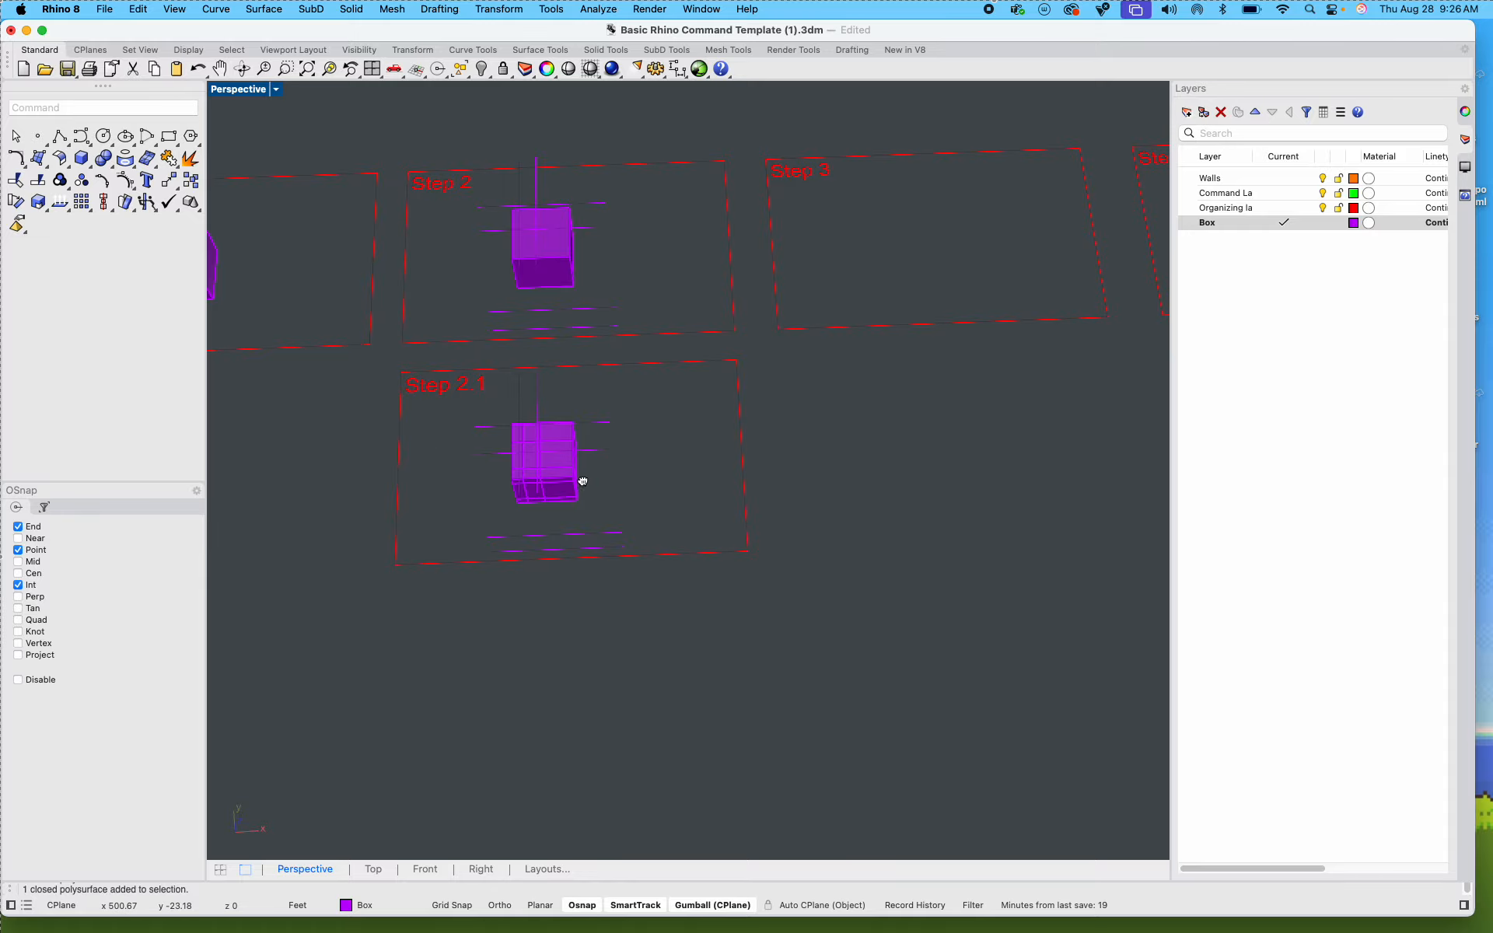
{"action": "right_click_drag", "start_coordinate": [576, 476], "coordinate": [443, 340]}
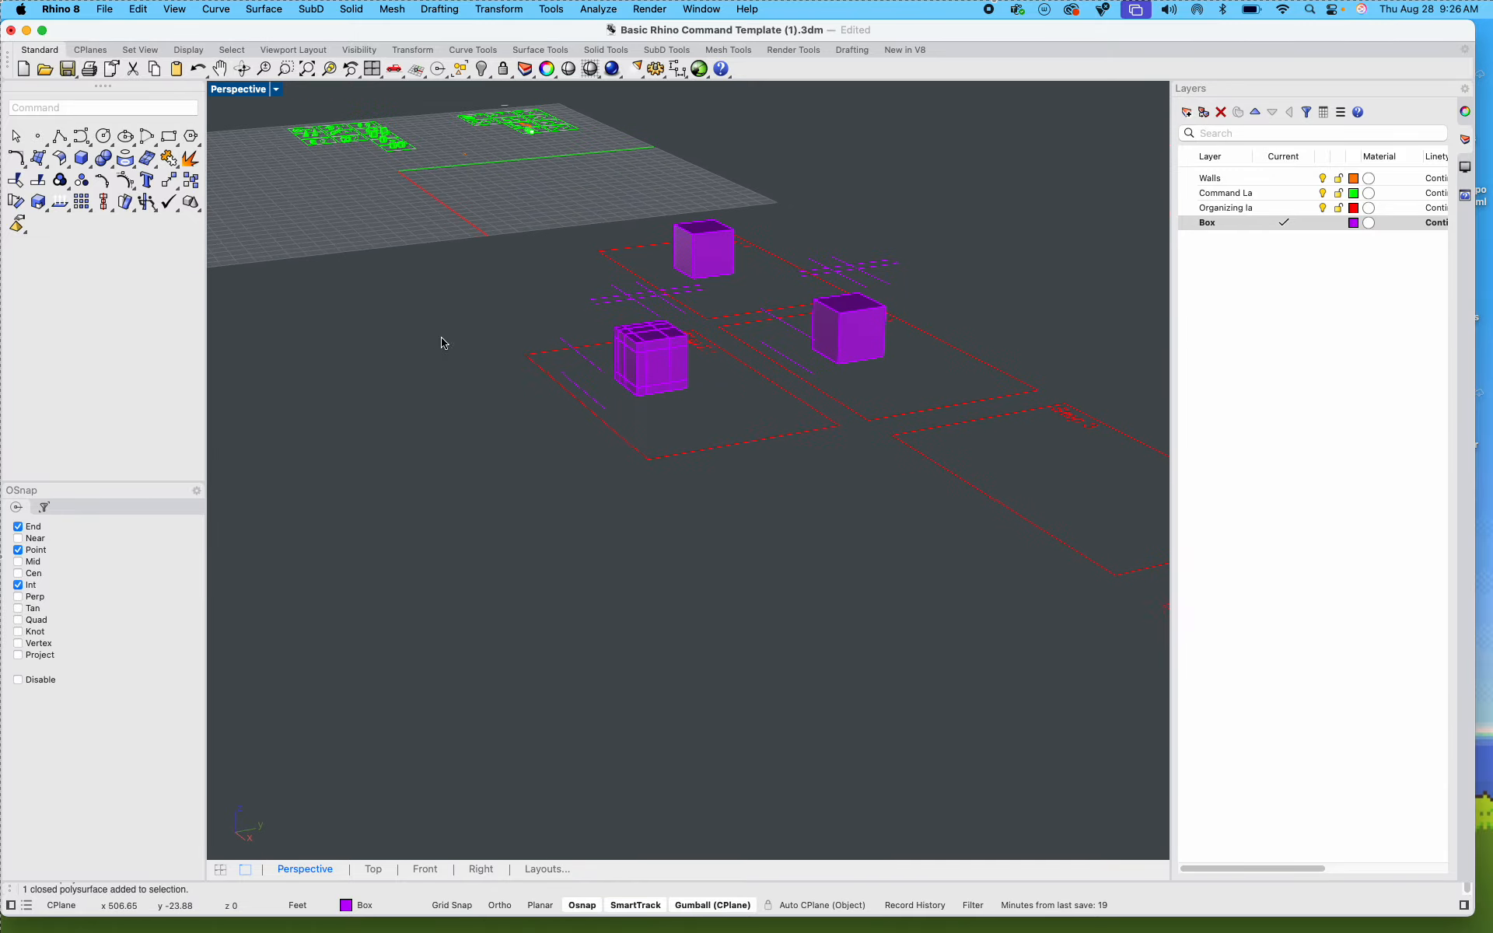
Step: Copy all 27 cut pieces of the Step 2.1 box into the next empty step frame, using matching frame corners as base and target points
{"action": "scroll", "coordinate": [656, 357], "scroll_direction": "up", "scroll_amount": 8}
{"action": "right_click_drag", "start_coordinate": [702, 446], "coordinate": [590, 494], "text": "shift"}
{"action": "left_click_drag", "start_coordinate": [528, 269], "coordinate": [829, 562]}
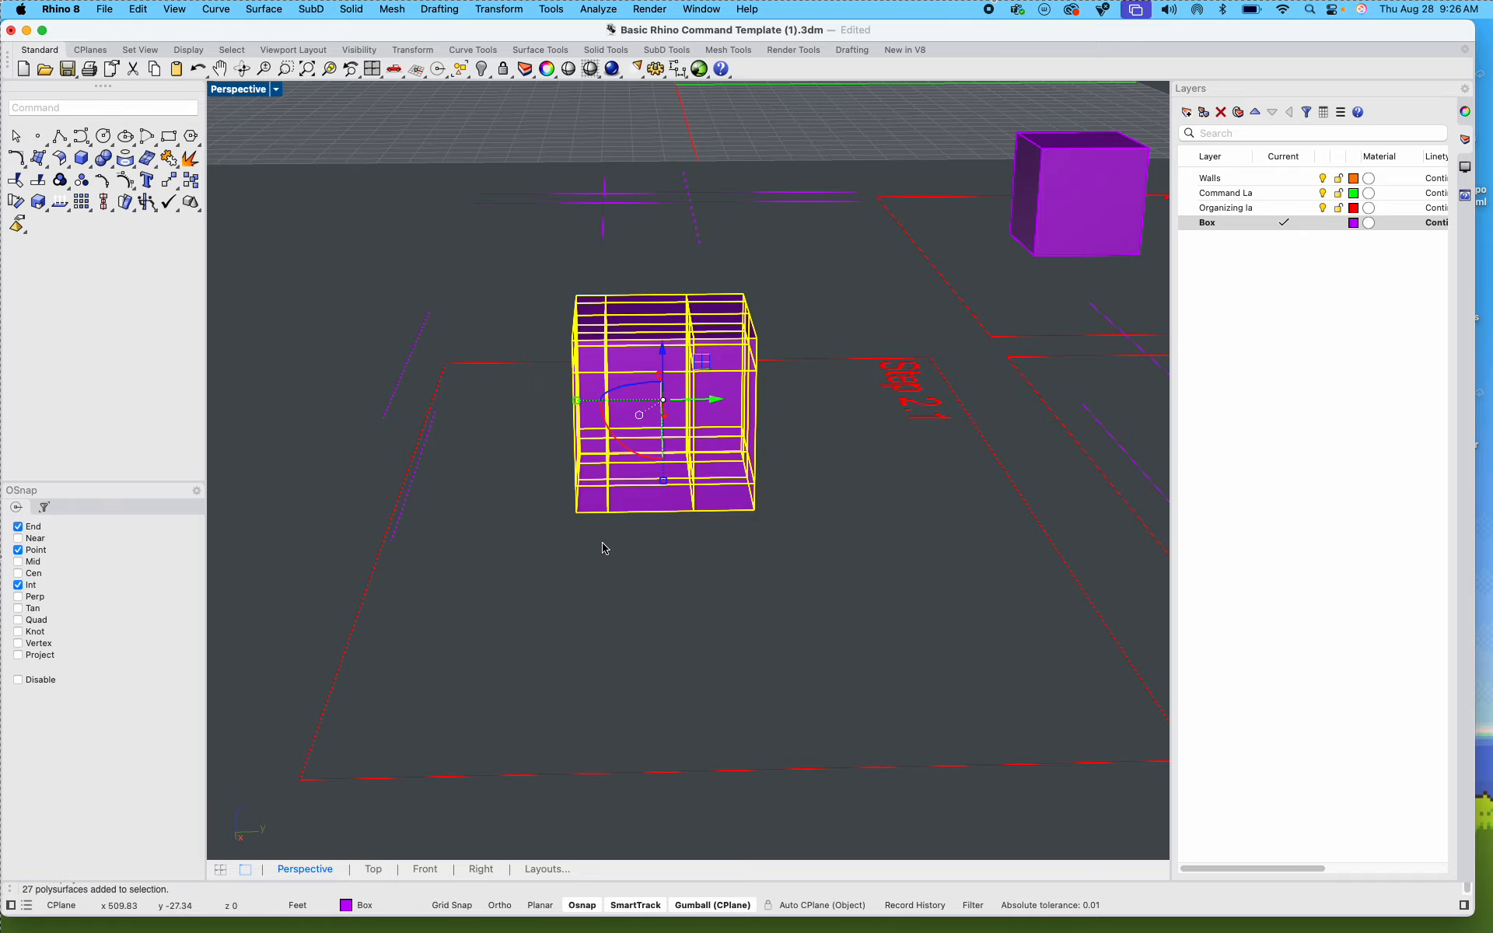
{"action": "right_click_drag", "start_coordinate": [599, 553], "coordinate": [650, 565]}
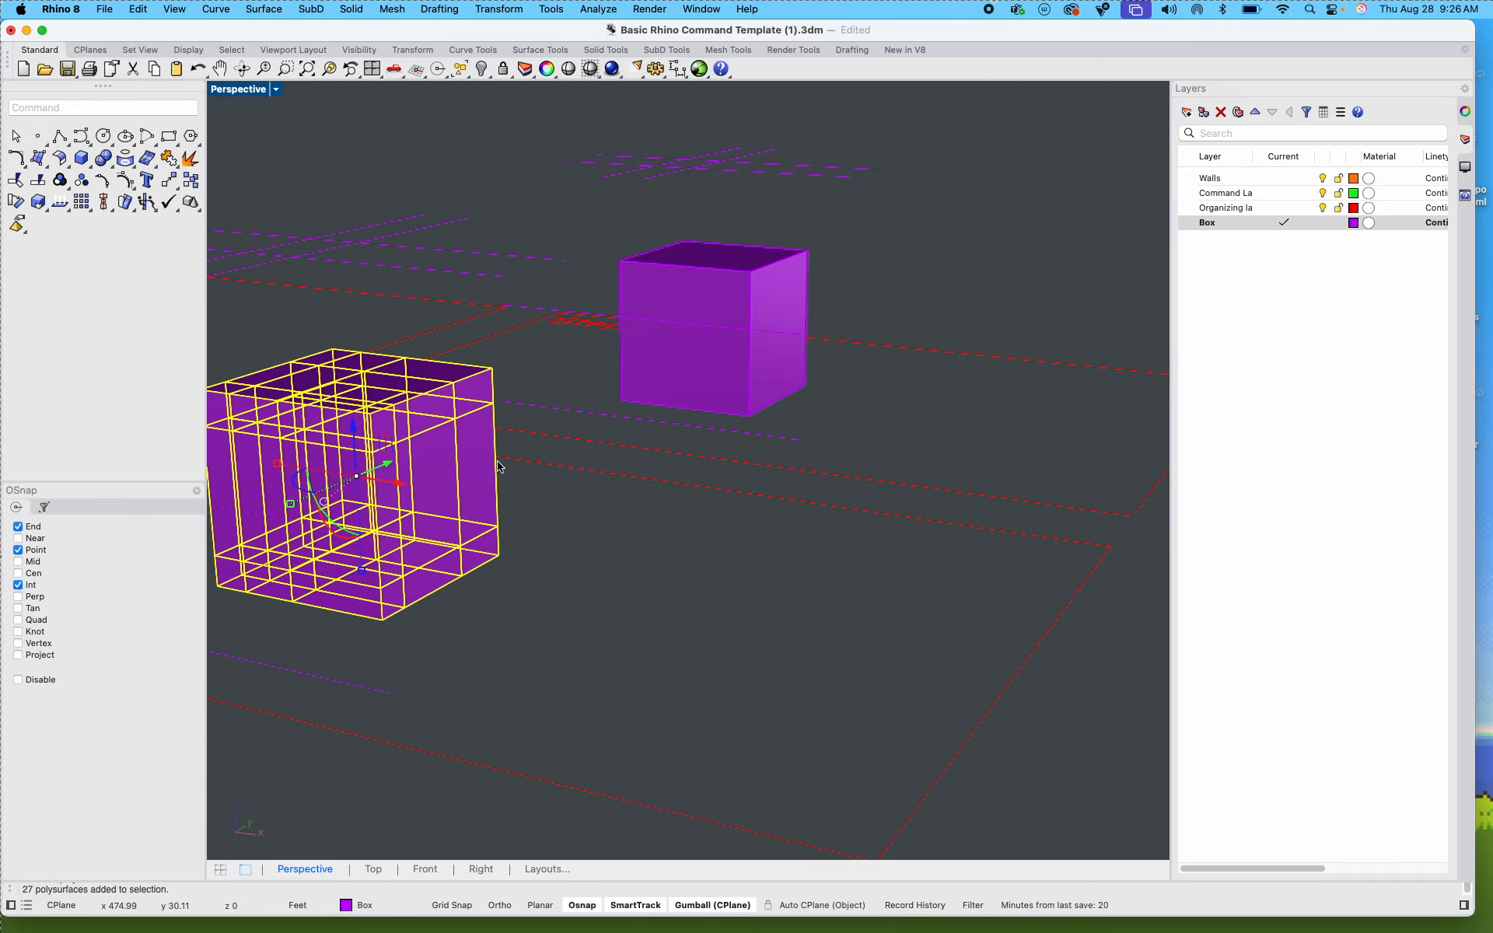
{"action": "type", "text": "copy"}
{"action": "key", "text": "Return"}
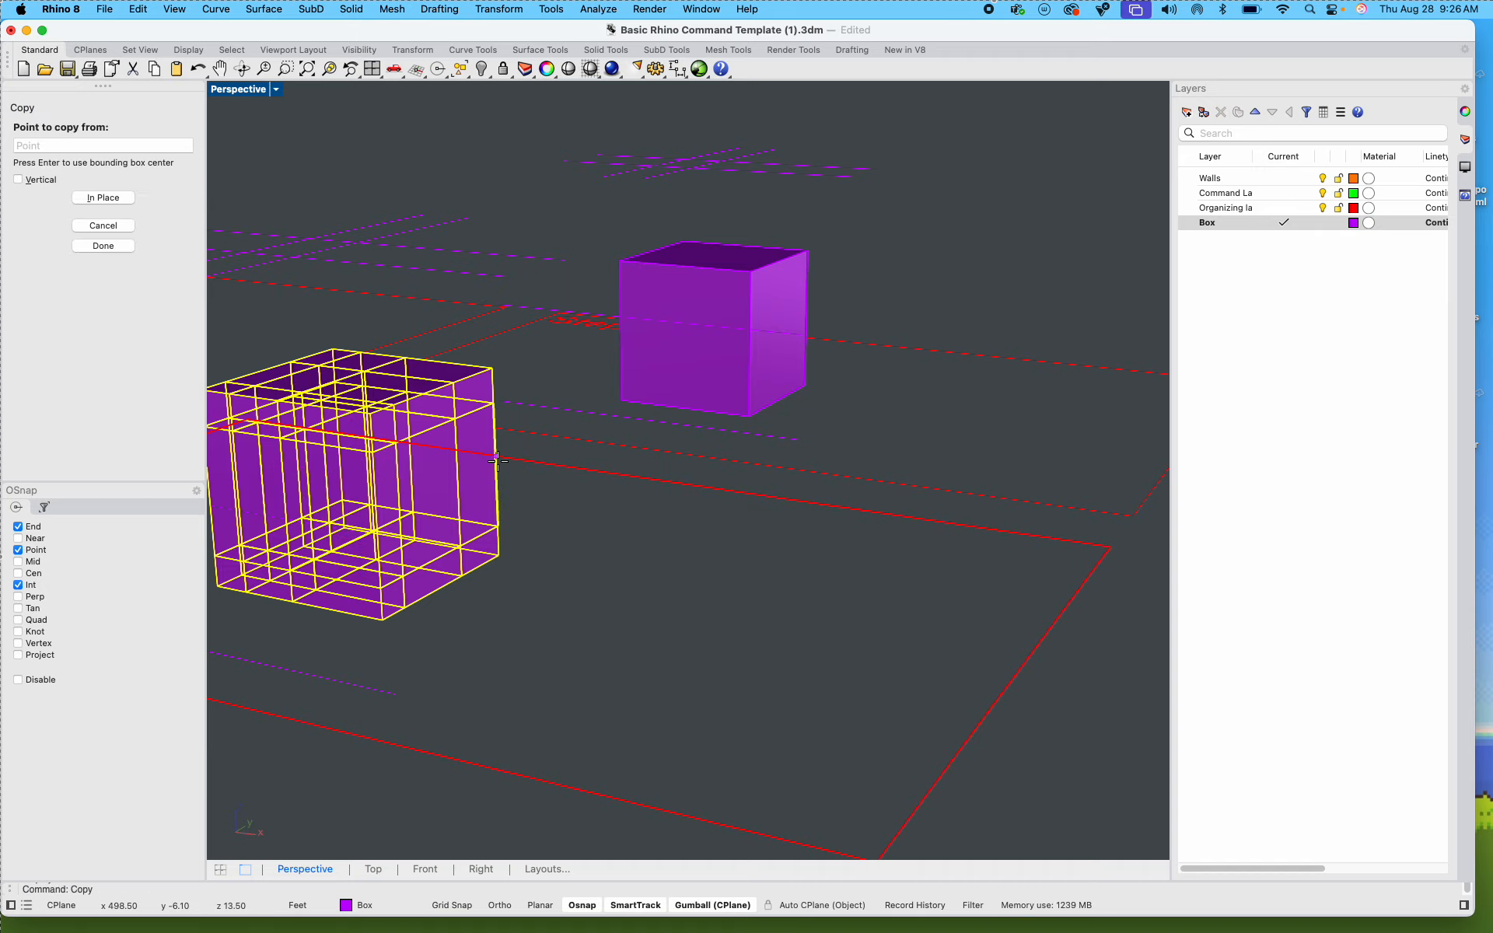
{"action": "scroll", "coordinate": [603, 519], "scroll_direction": "down", "scroll_amount": 5}
{"action": "left_click", "coordinate": [697, 641]}
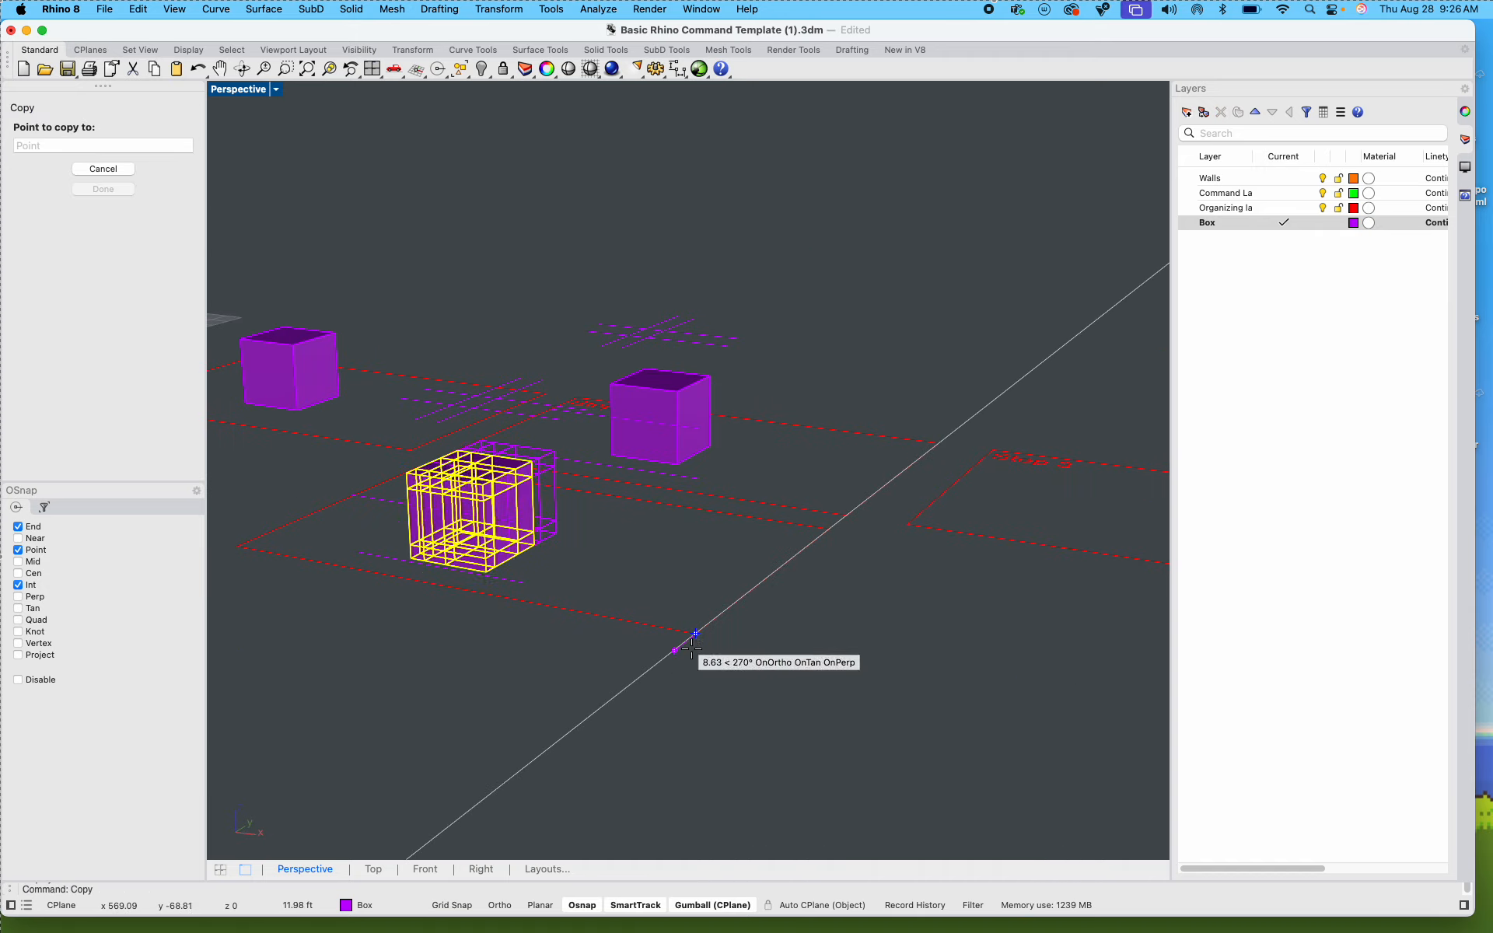
{"action": "scroll", "coordinate": [676, 633], "scroll_direction": "down", "scroll_amount": 5}
{"action": "scroll", "coordinate": [825, 629], "scroll_direction": "up", "scroll_amount": 5}
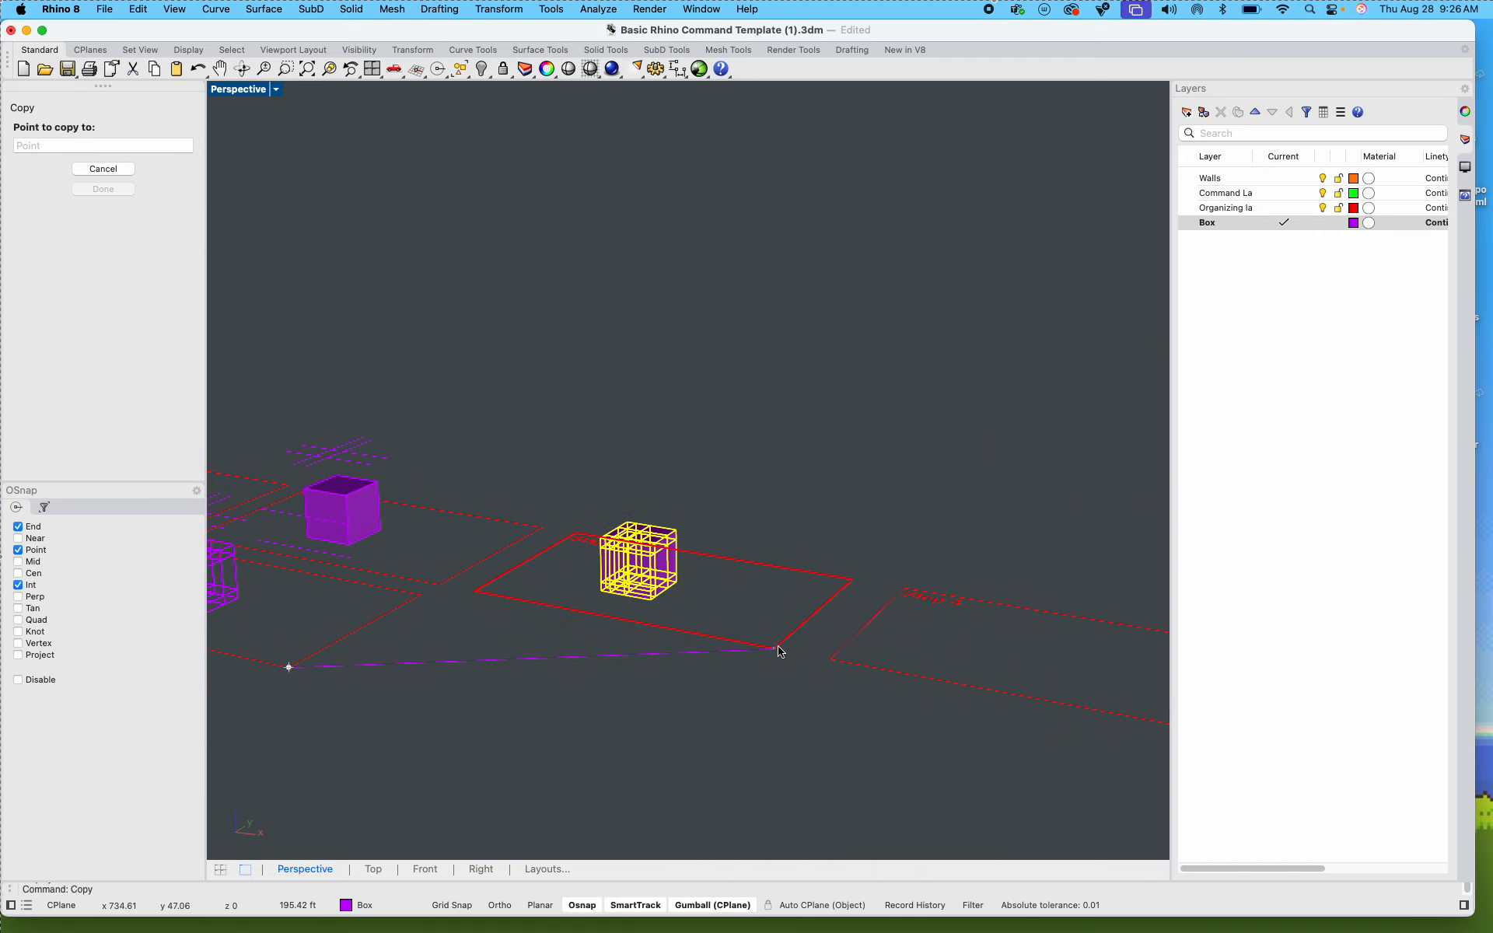
{"action": "left_click", "coordinate": [770, 653]}
{"action": "key", "text": "Return"}
{"action": "scroll", "coordinate": [587, 564], "scroll_direction": "down", "scroll_amount": 3}
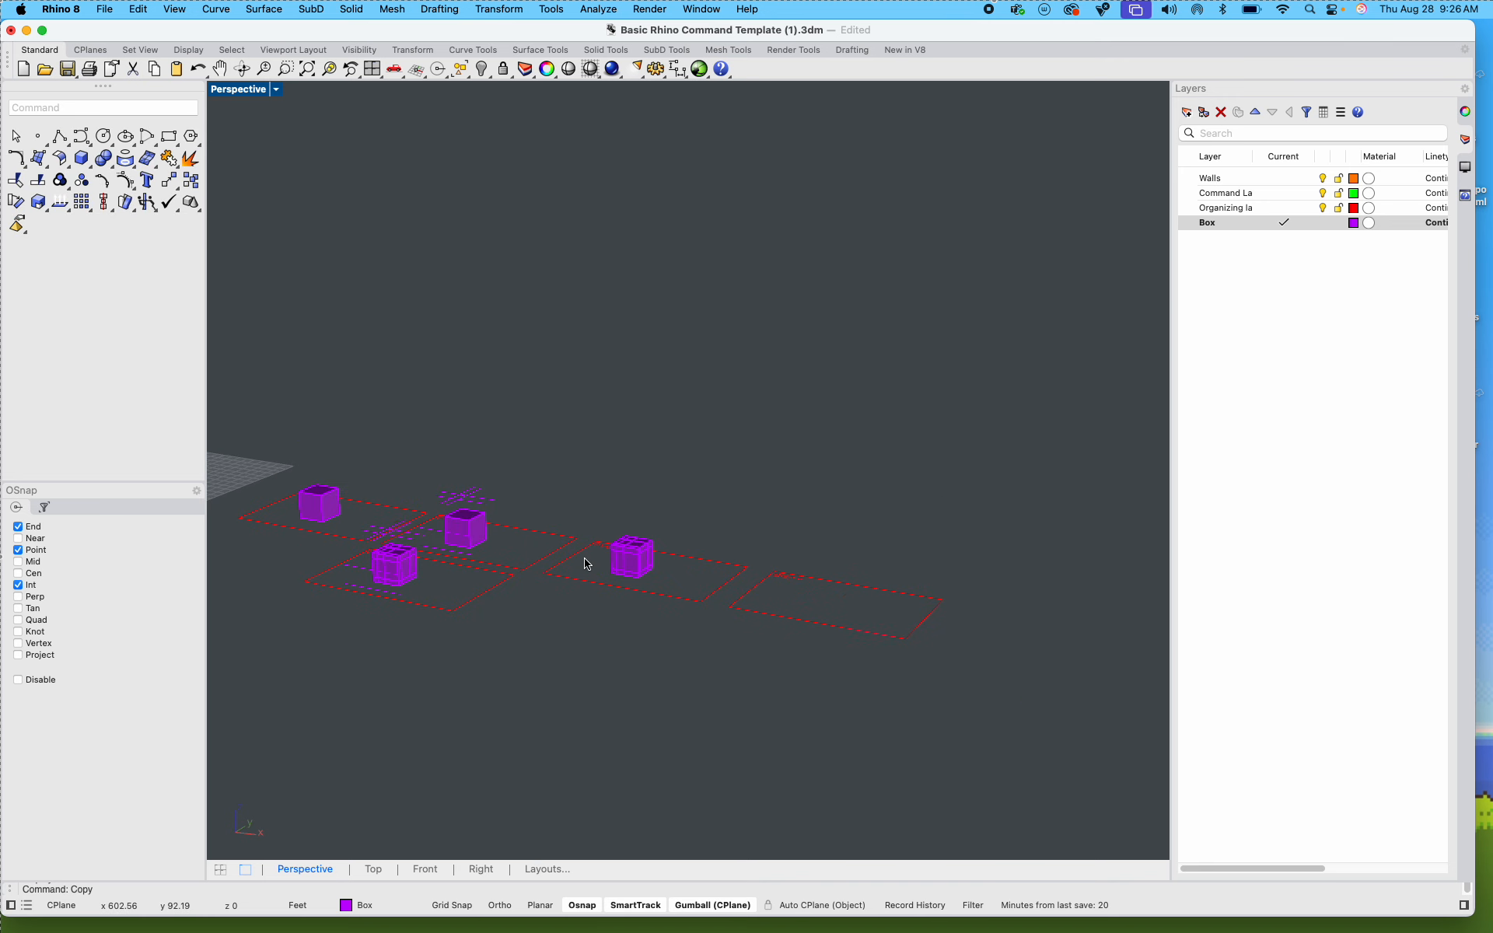
Step: Check the exercise instructions in Miro about removing 3 to 4 pieces, and return to the copied box in Rhino
{"action": "key", "text": "ctrl+Left"}
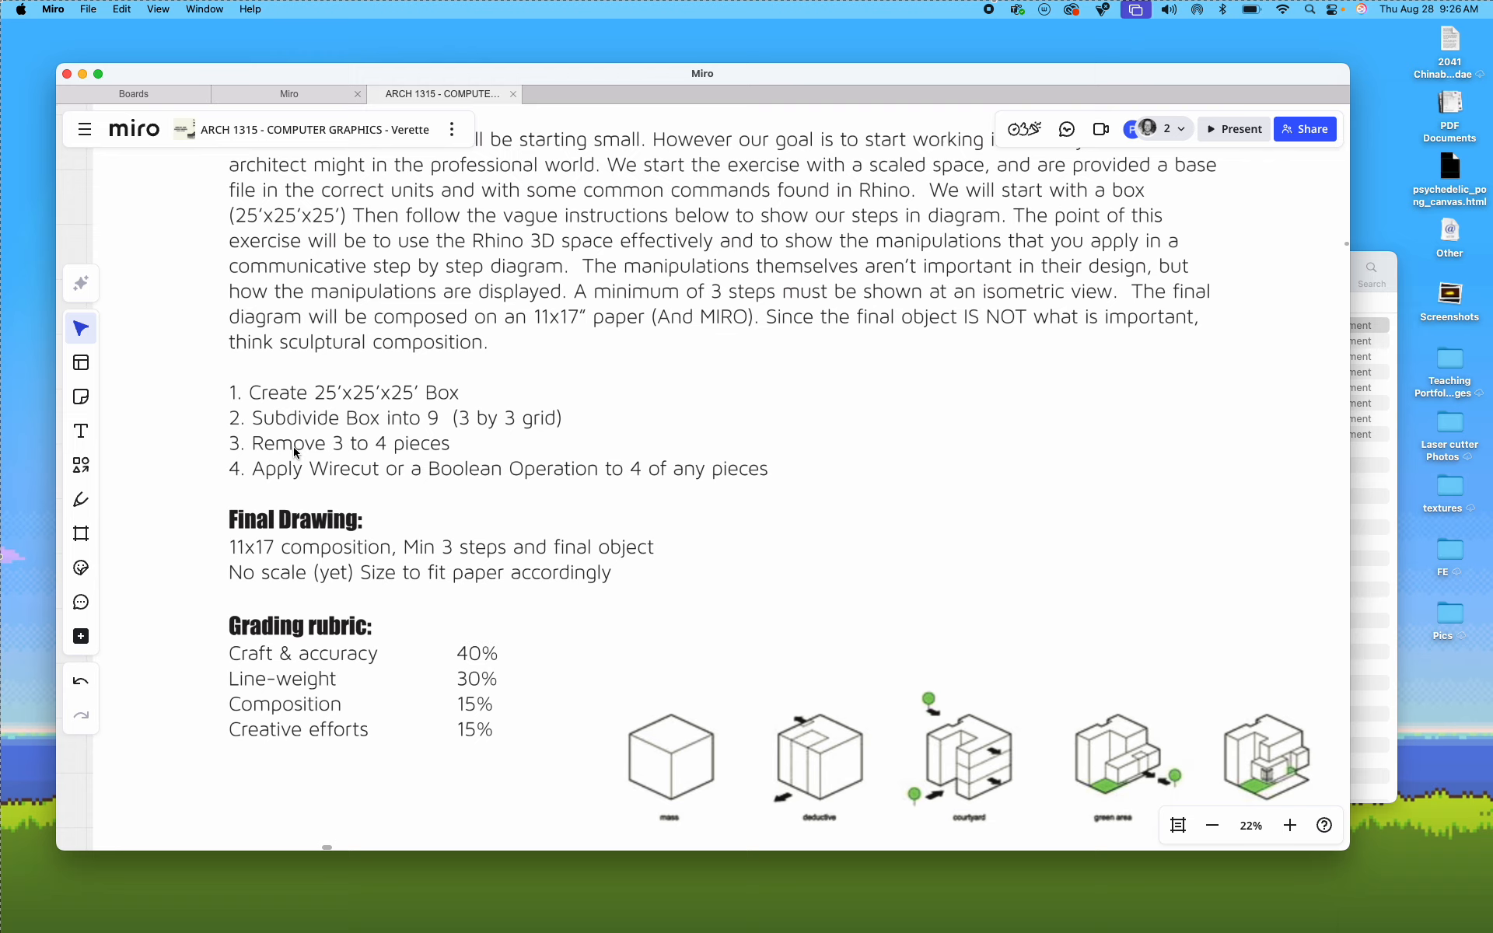
{"action": "key", "text": "ctrl+Right"}
{"action": "scroll", "coordinate": [567, 544], "scroll_direction": "up", "scroll_amount": 7}
{"action": "scroll", "coordinate": [697, 568], "scroll_direction": "up", "scroll_amount": 7}
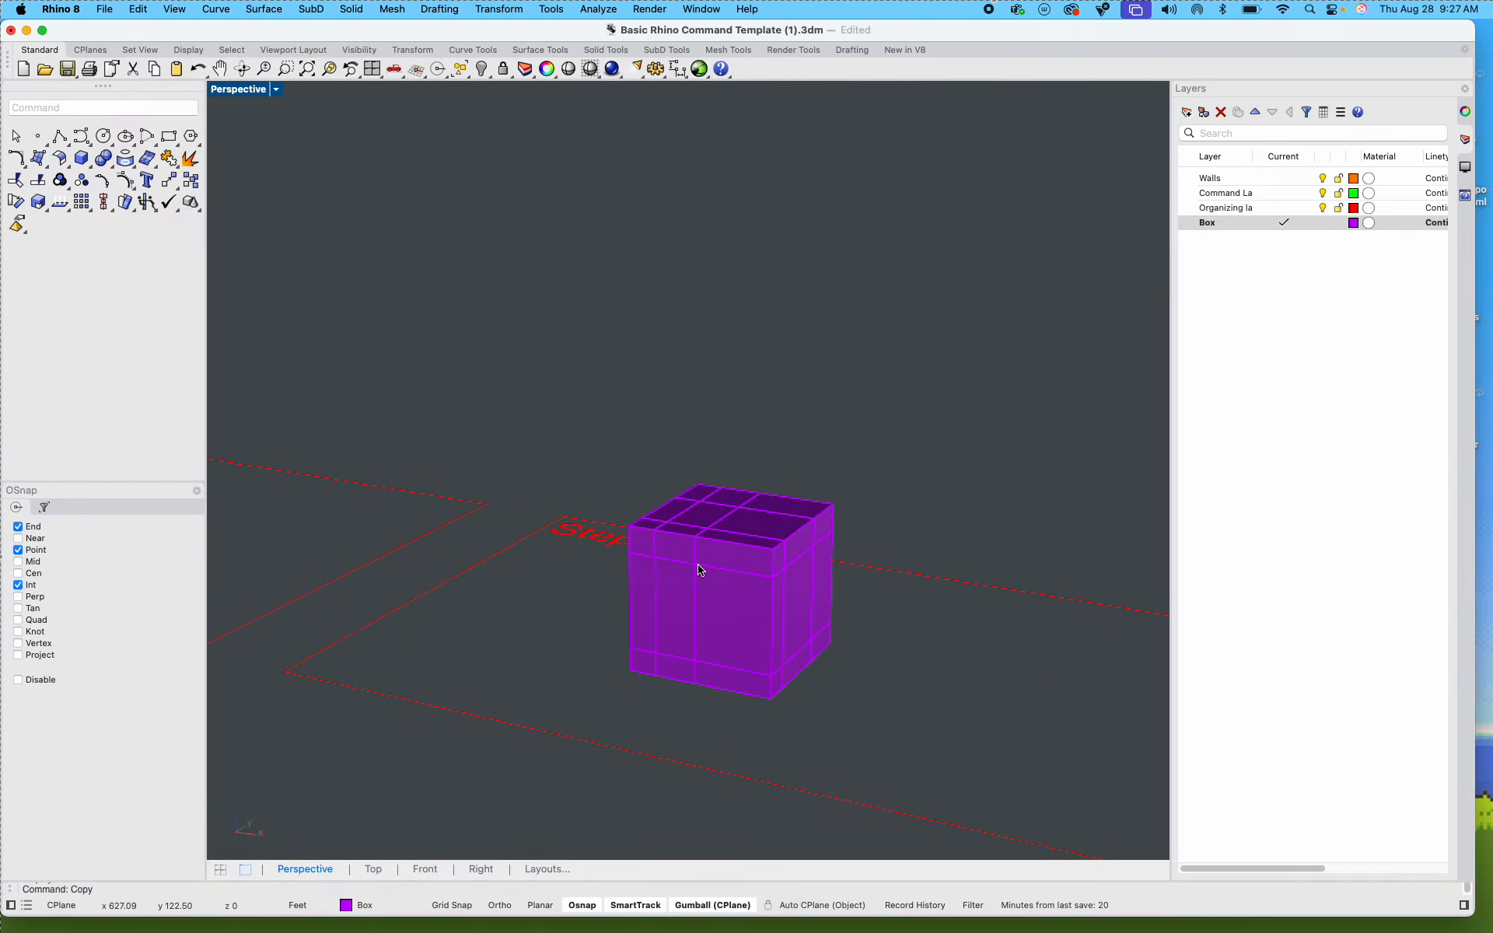
{"action": "scroll", "coordinate": [697, 569], "scroll_direction": "up", "scroll_amount": 2}
{"action": "right_click_drag", "start_coordinate": [783, 546], "coordinate": [705, 414], "text": "shift"}
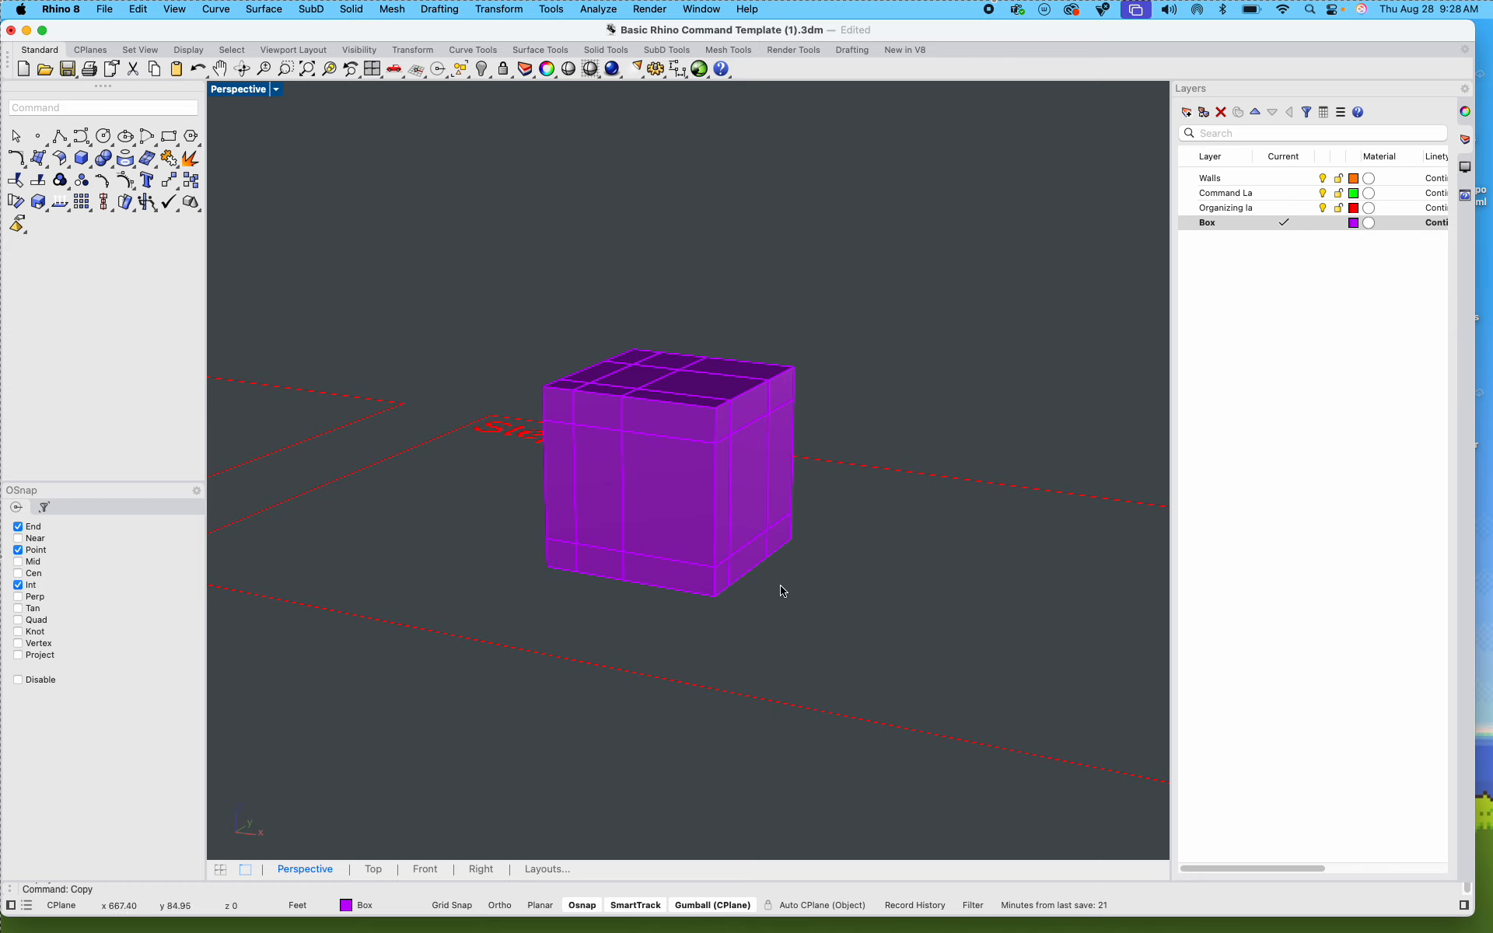
{"action": "scroll", "coordinate": [704, 517], "scroll_direction": "up", "scroll_amount": 5}
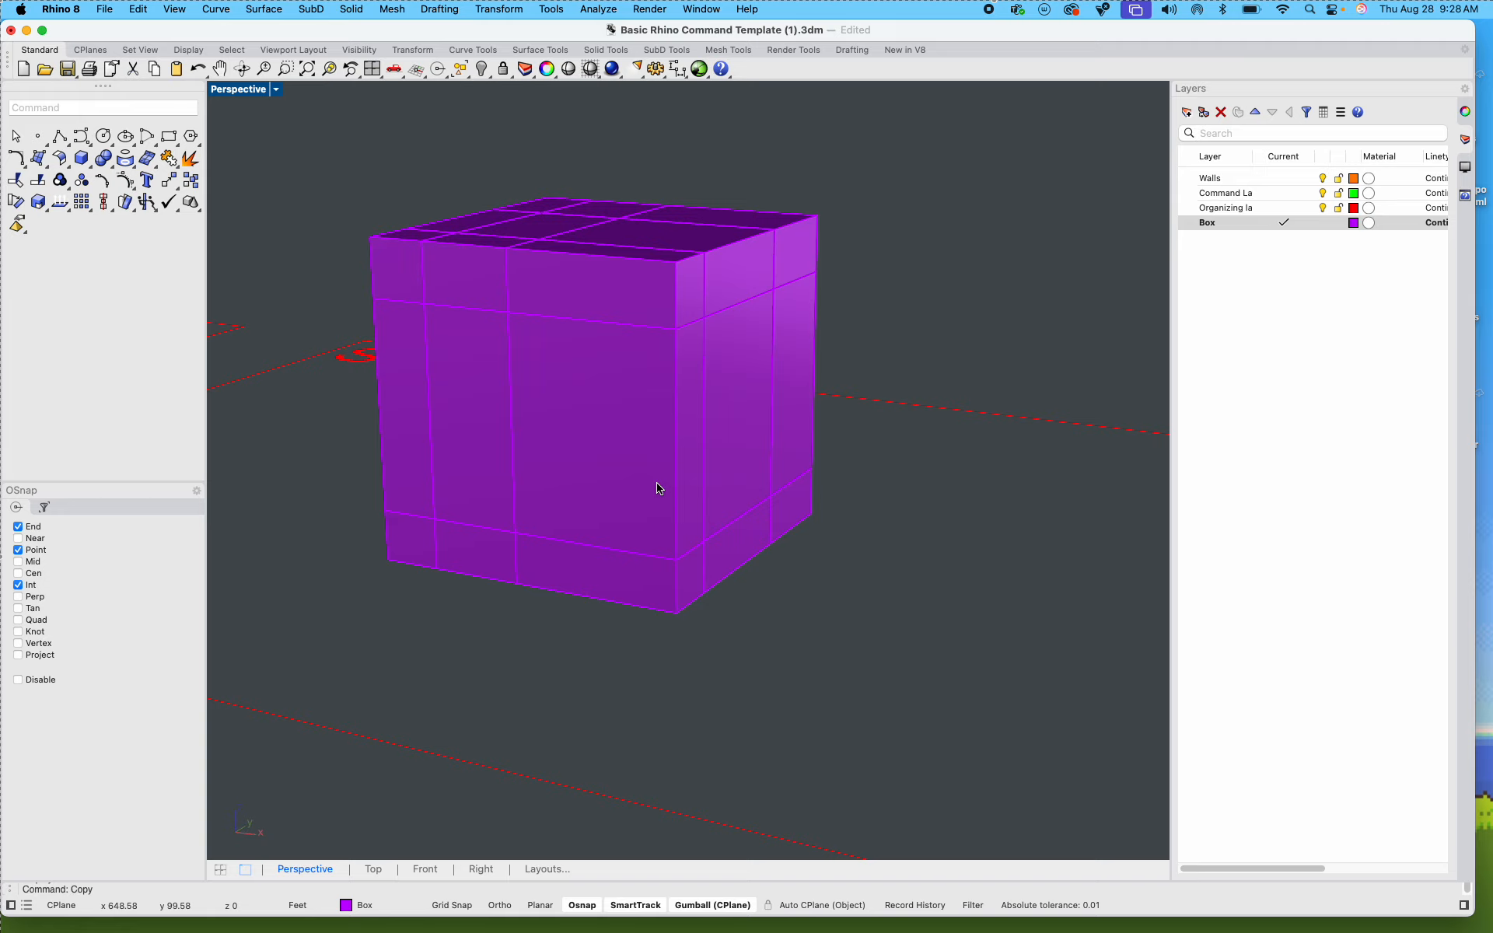
Step: Compare the Step 2.1 box and its neighbouring boxes with the copied box, briefly selecting a piece of the copy
{"action": "scroll", "coordinate": [710, 506], "scroll_direction": "down", "scroll_amount": 9}
{"action": "right_click_drag", "start_coordinate": [675, 565], "coordinate": [1044, 570], "text": "shift"}
{"action": "right_click_drag", "start_coordinate": [557, 580], "coordinate": [774, 561], "text": "shift"}
{"action": "scroll", "coordinate": [684, 376], "scroll_direction": "up", "scroll_amount": 6}
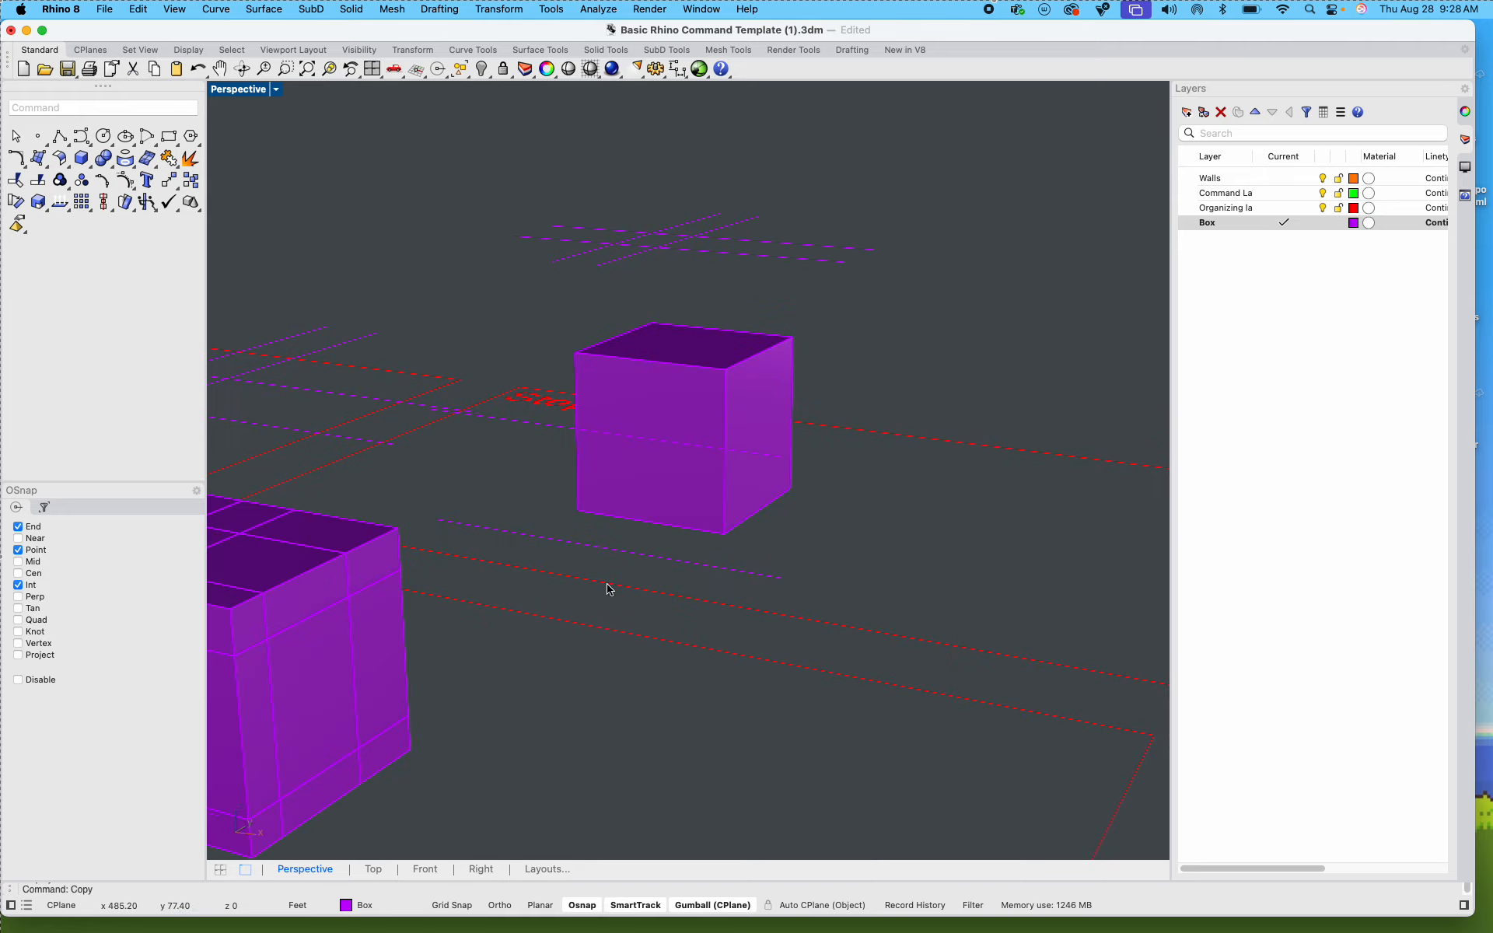
{"action": "right_click_drag", "start_coordinate": [609, 589], "coordinate": [857, 523], "text": "shift"}
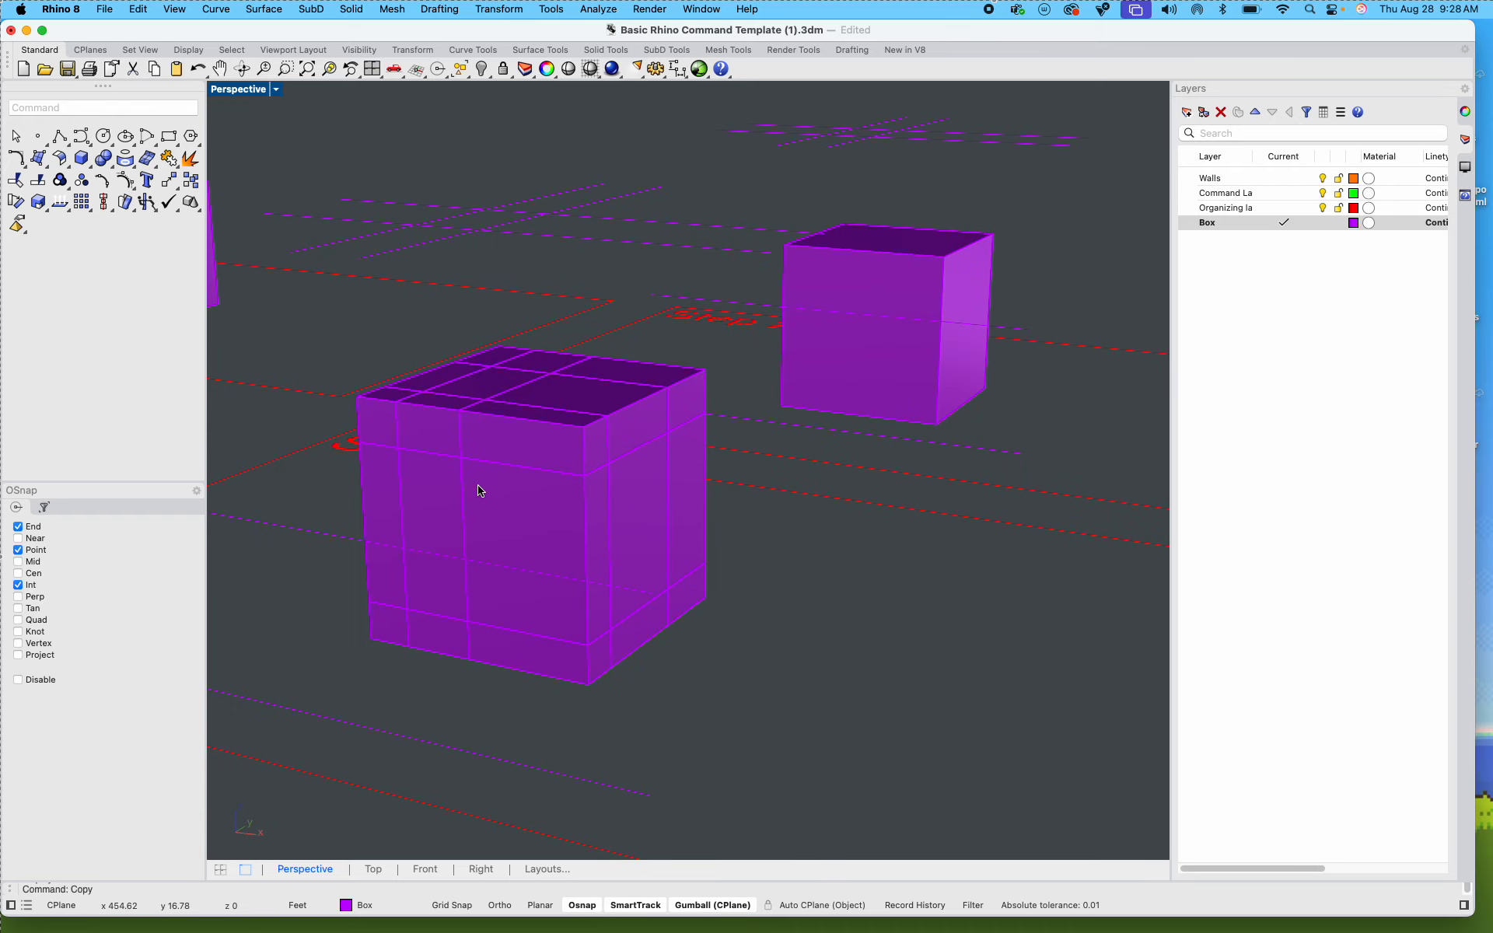
{"action": "right_click_drag", "start_coordinate": [527, 393], "coordinate": [604, 483], "text": "shift"}
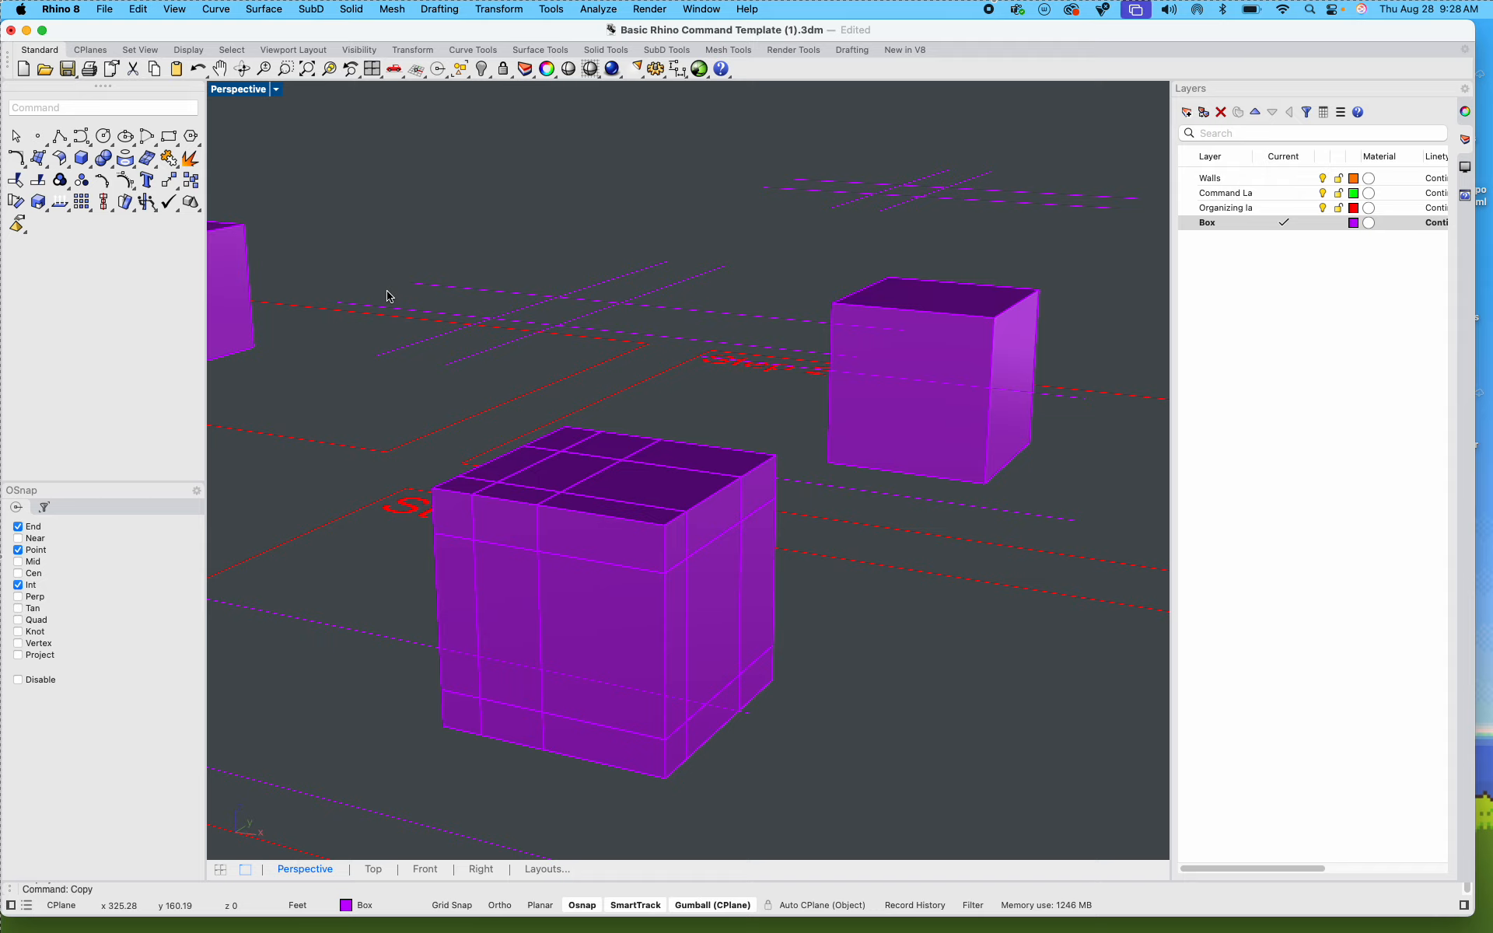
{"action": "scroll", "coordinate": [644, 392], "scroll_direction": "down", "scroll_amount": 7}
{"action": "right_click_drag", "start_coordinate": [867, 418], "coordinate": [409, 432], "text": "shift"}
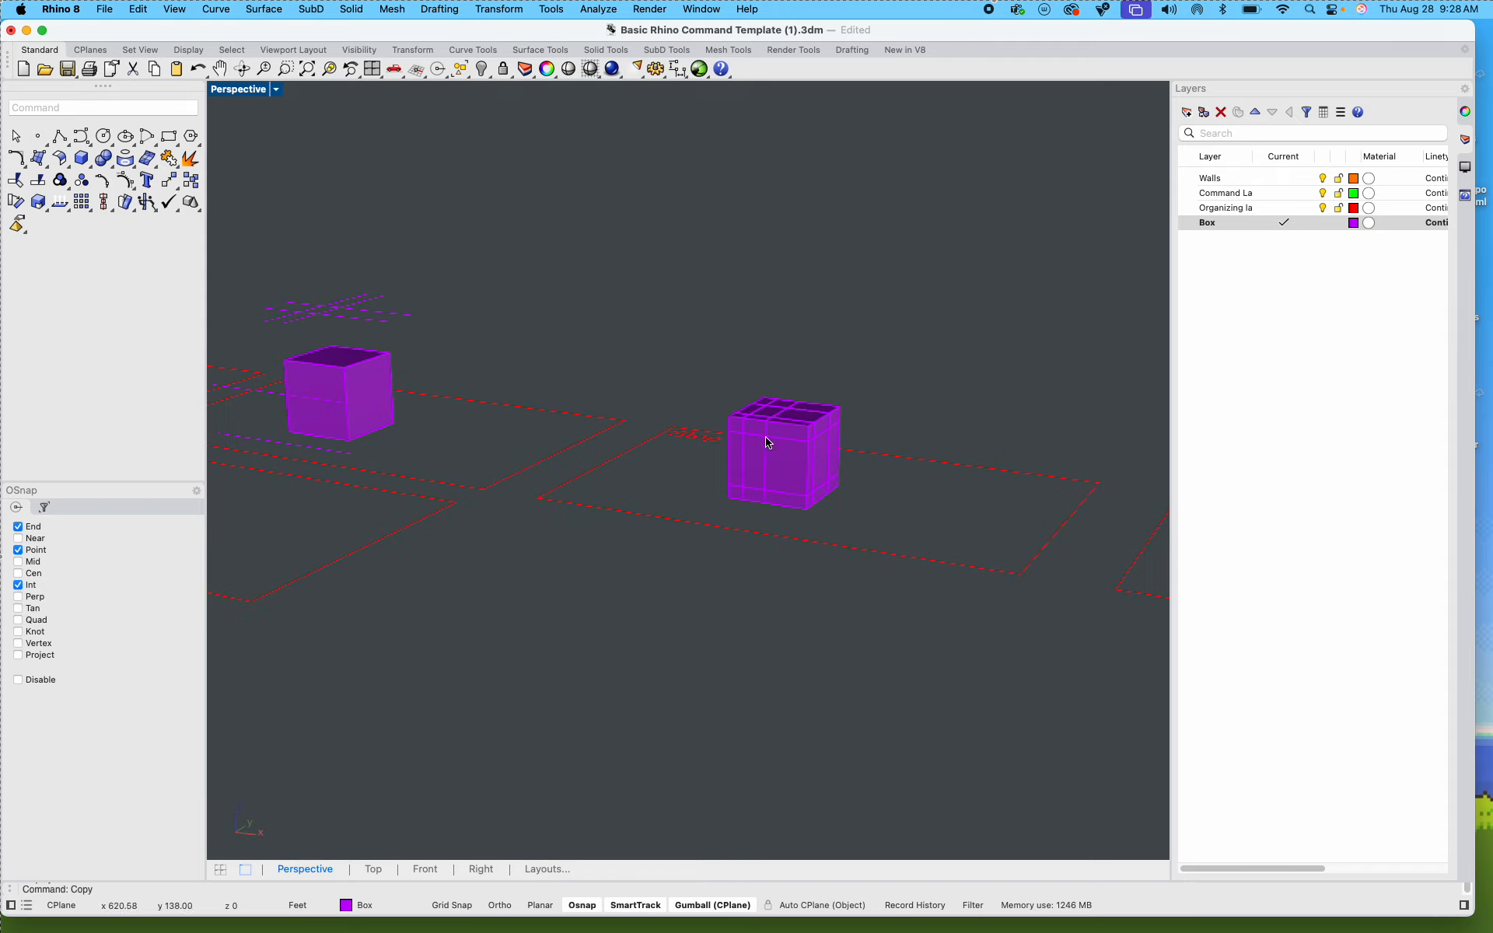
{"action": "scroll", "coordinate": [829, 438], "scroll_direction": "up", "scroll_amount": 7}
{"action": "right_click_drag", "start_coordinate": [794, 471], "coordinate": [760, 417]}
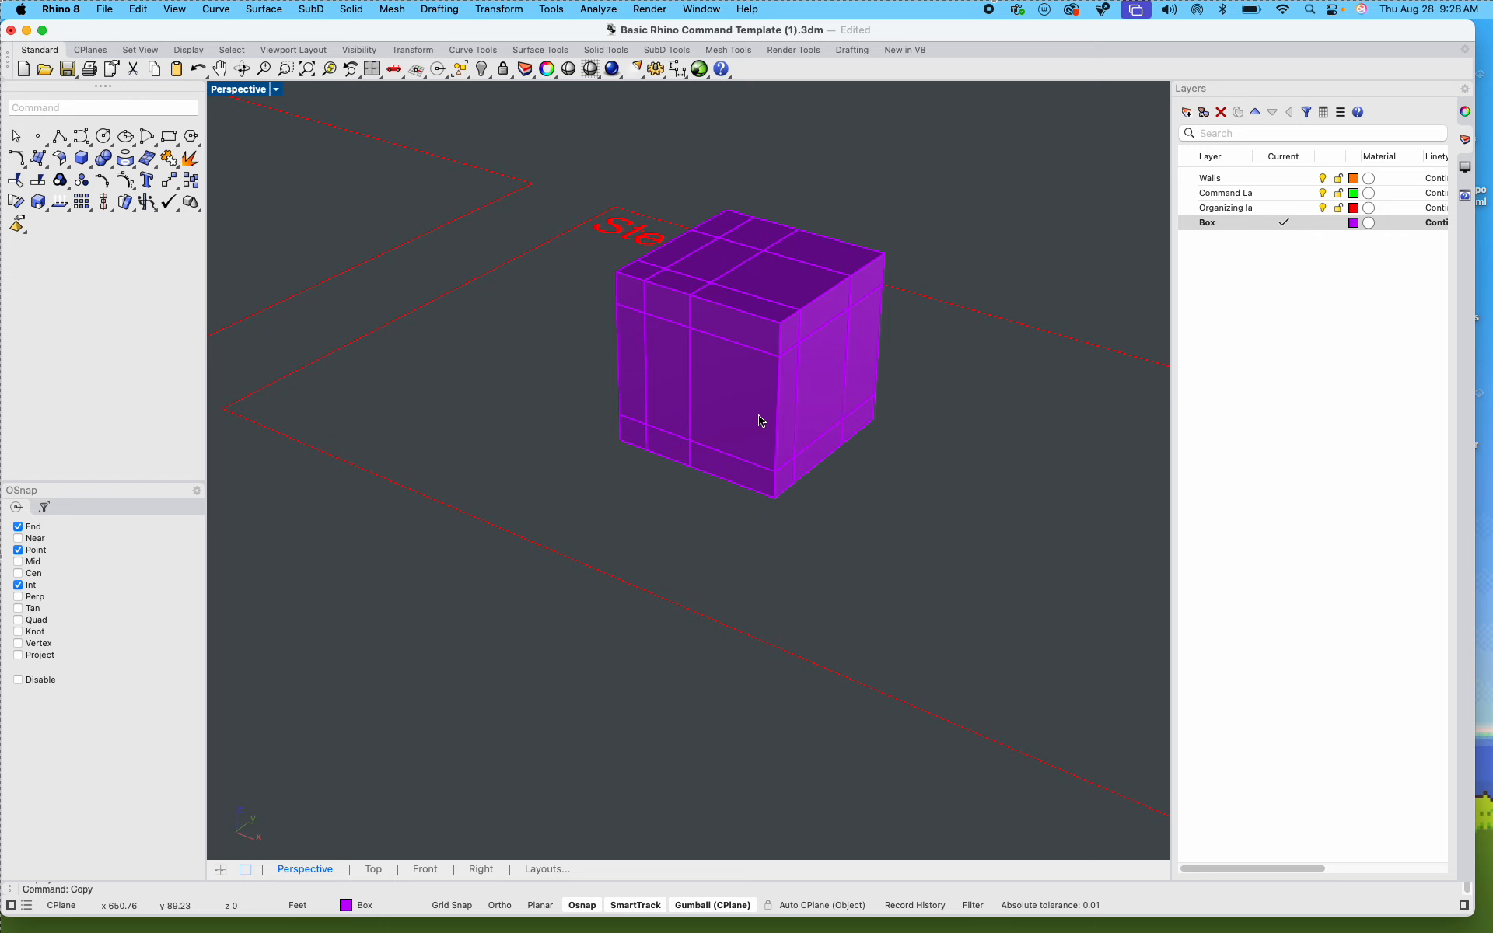
{"action": "left_click", "coordinate": [673, 401]}
{"action": "left_click", "coordinate": [866, 470]}
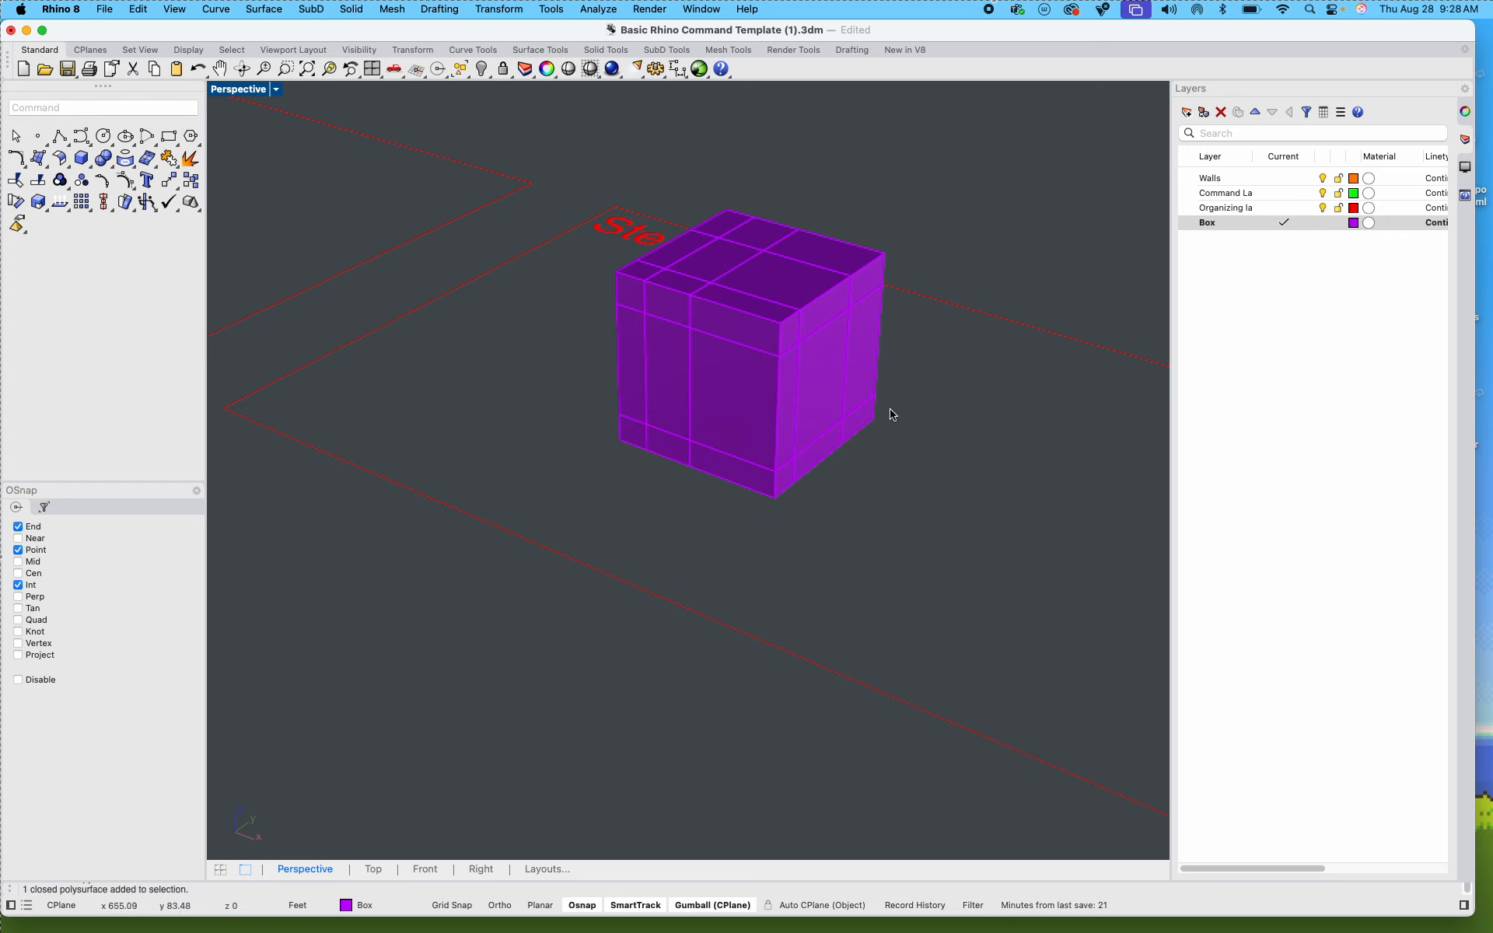
{"action": "scroll", "coordinate": [891, 414], "scroll_direction": "down", "scroll_amount": 5}
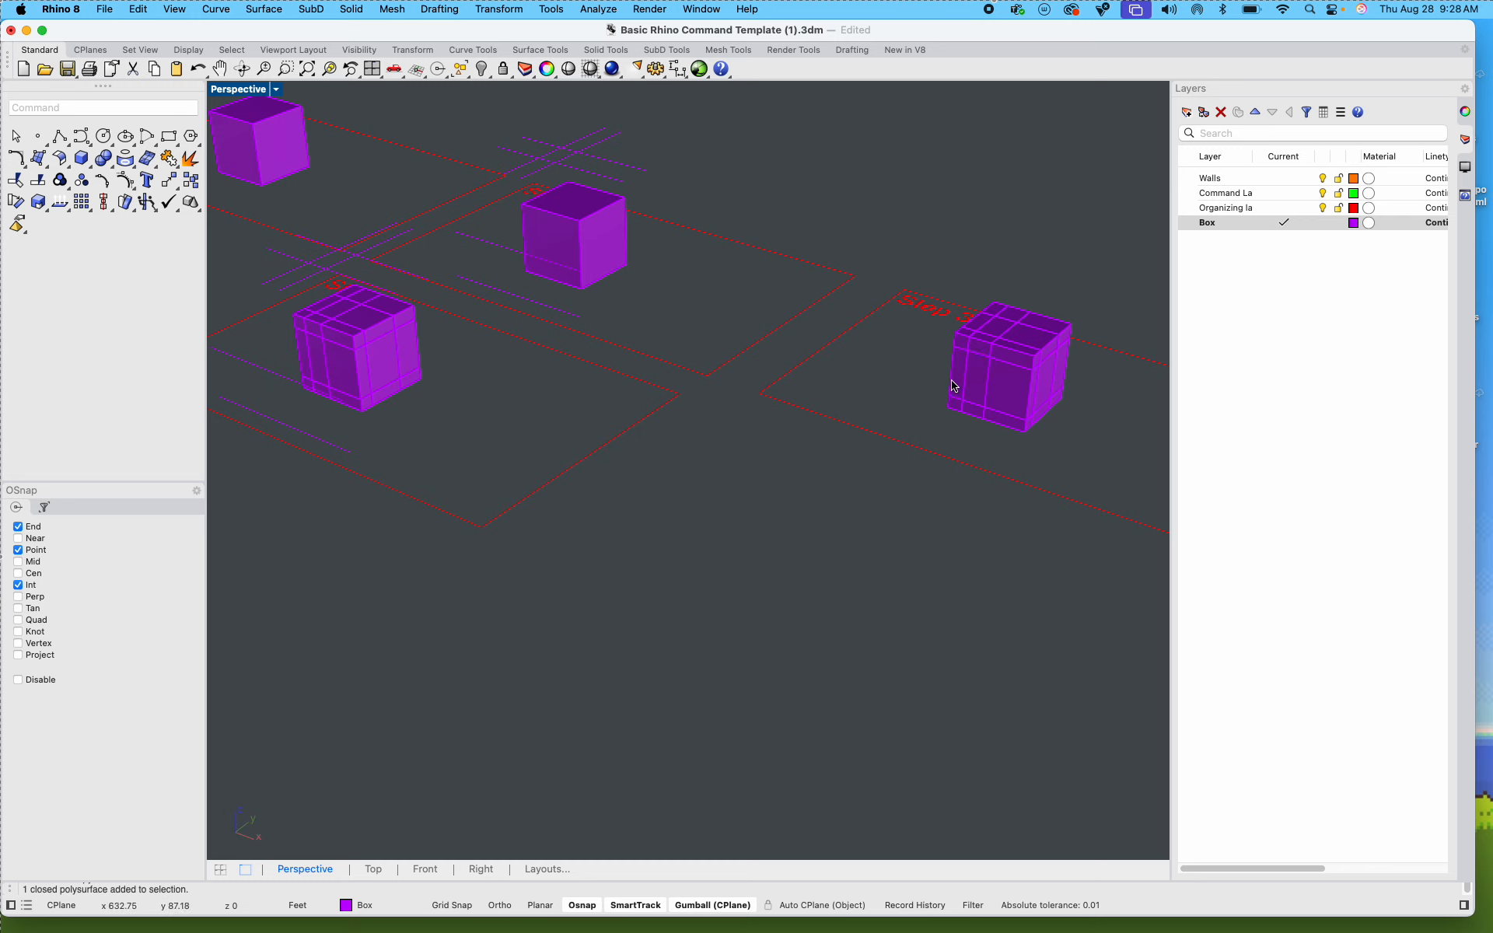
{"action": "right_click_drag", "start_coordinate": [893, 502], "coordinate": [533, 578], "text": "shift"}
{"action": "scroll", "coordinate": [592, 463], "scroll_direction": "up", "scroll_amount": 9}
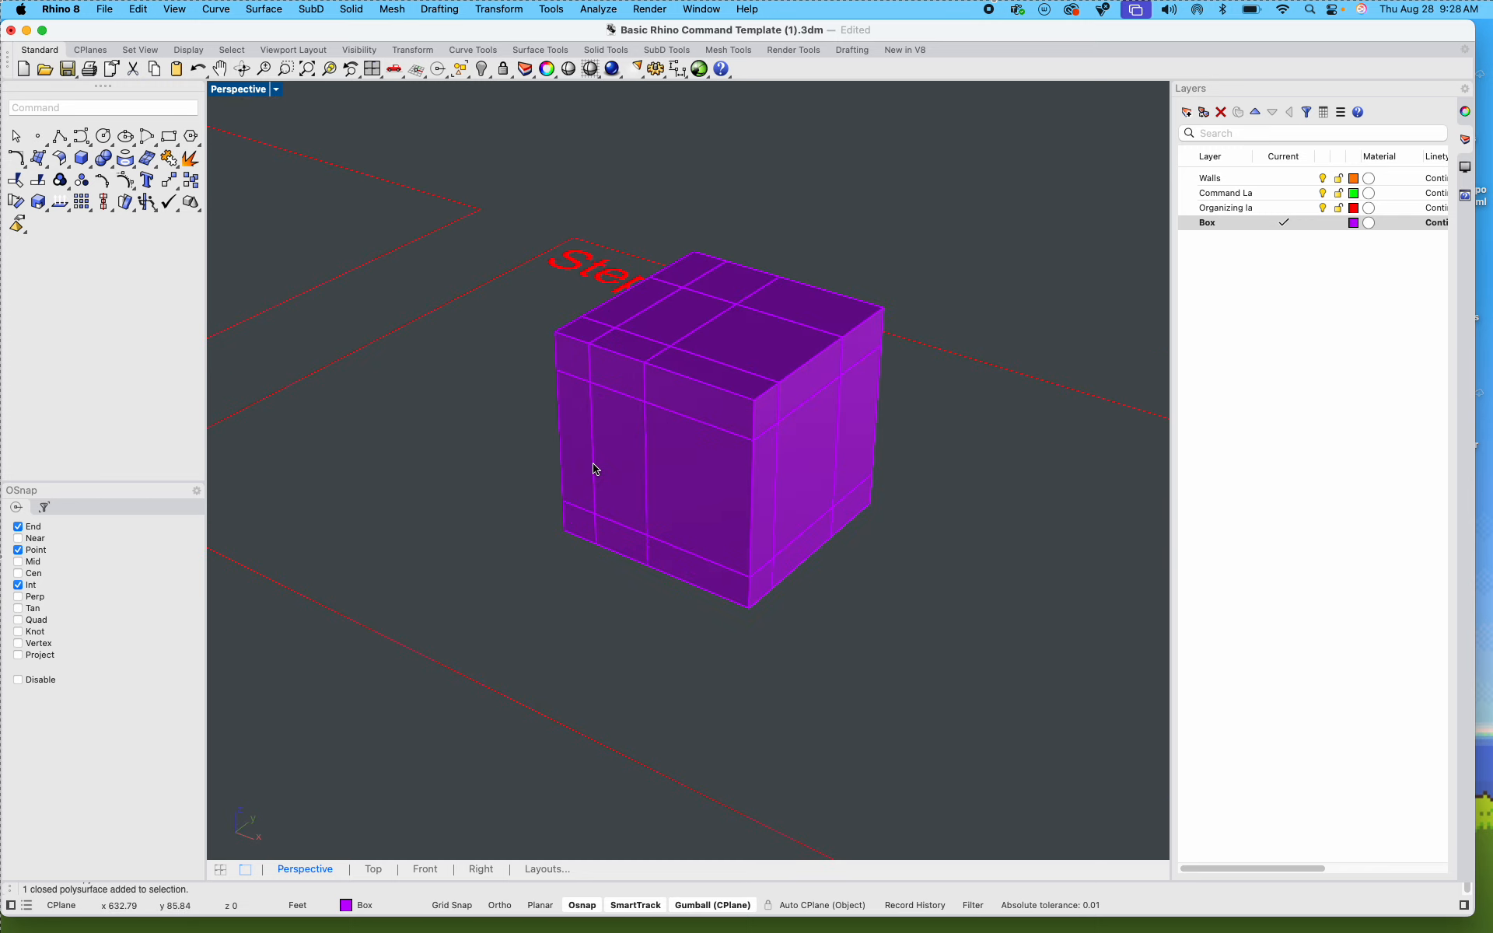
Step: Move four pieces, the top and middle levels of the copied box's front corner, straight out of the box with the gumball
{"action": "left_click", "coordinate": [648, 476]}
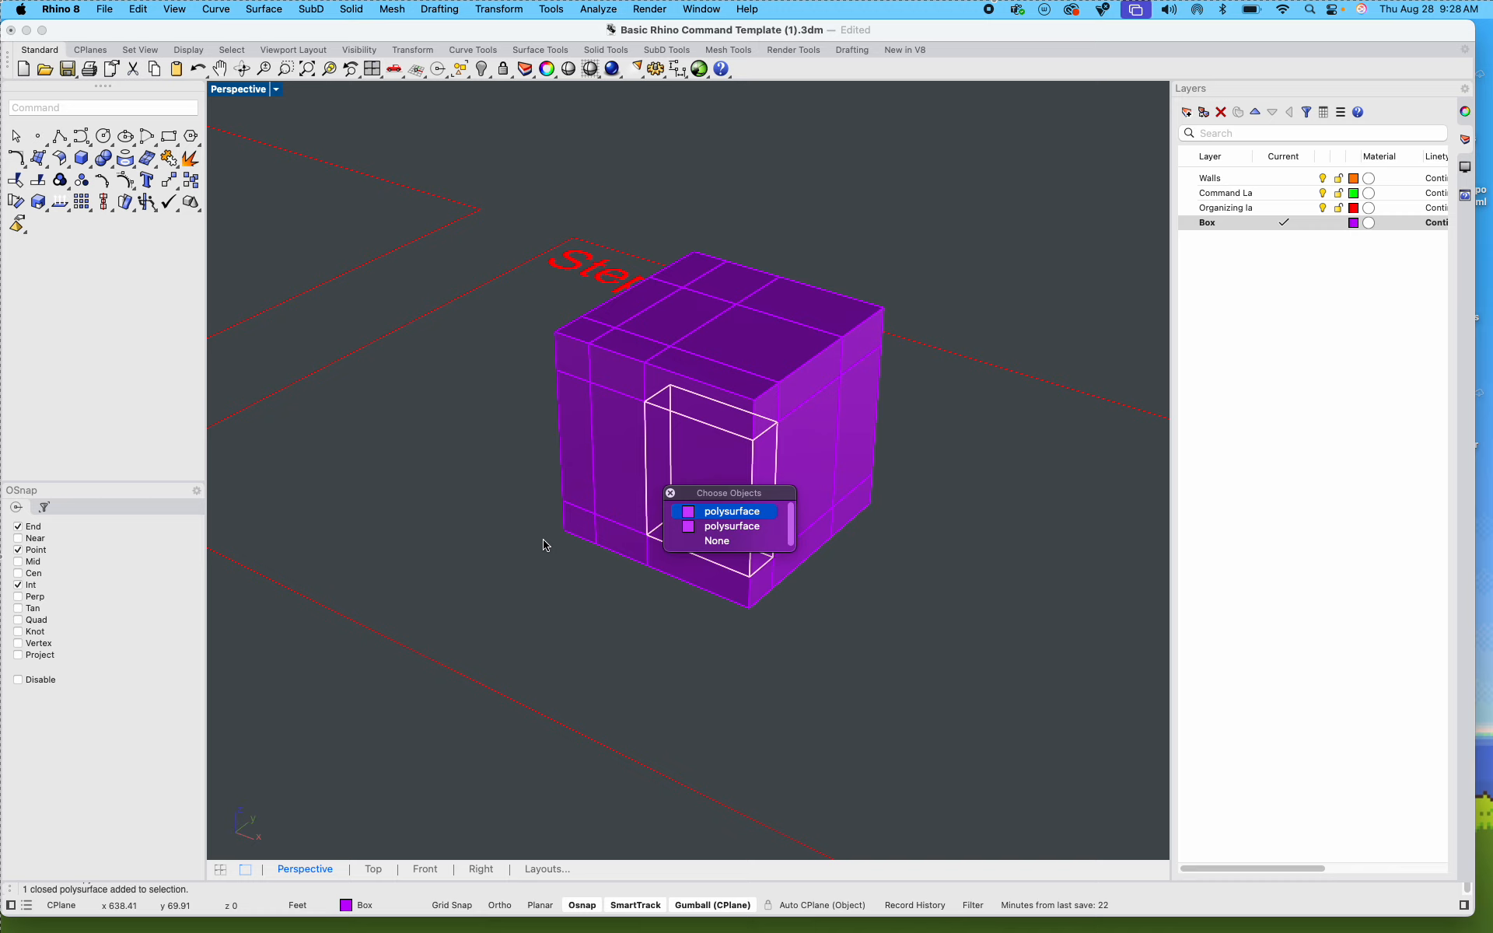
{"action": "left_click", "coordinate": [727, 511]}
{"action": "scroll", "coordinate": [706, 487], "scroll_direction": "up", "scroll_amount": 3}
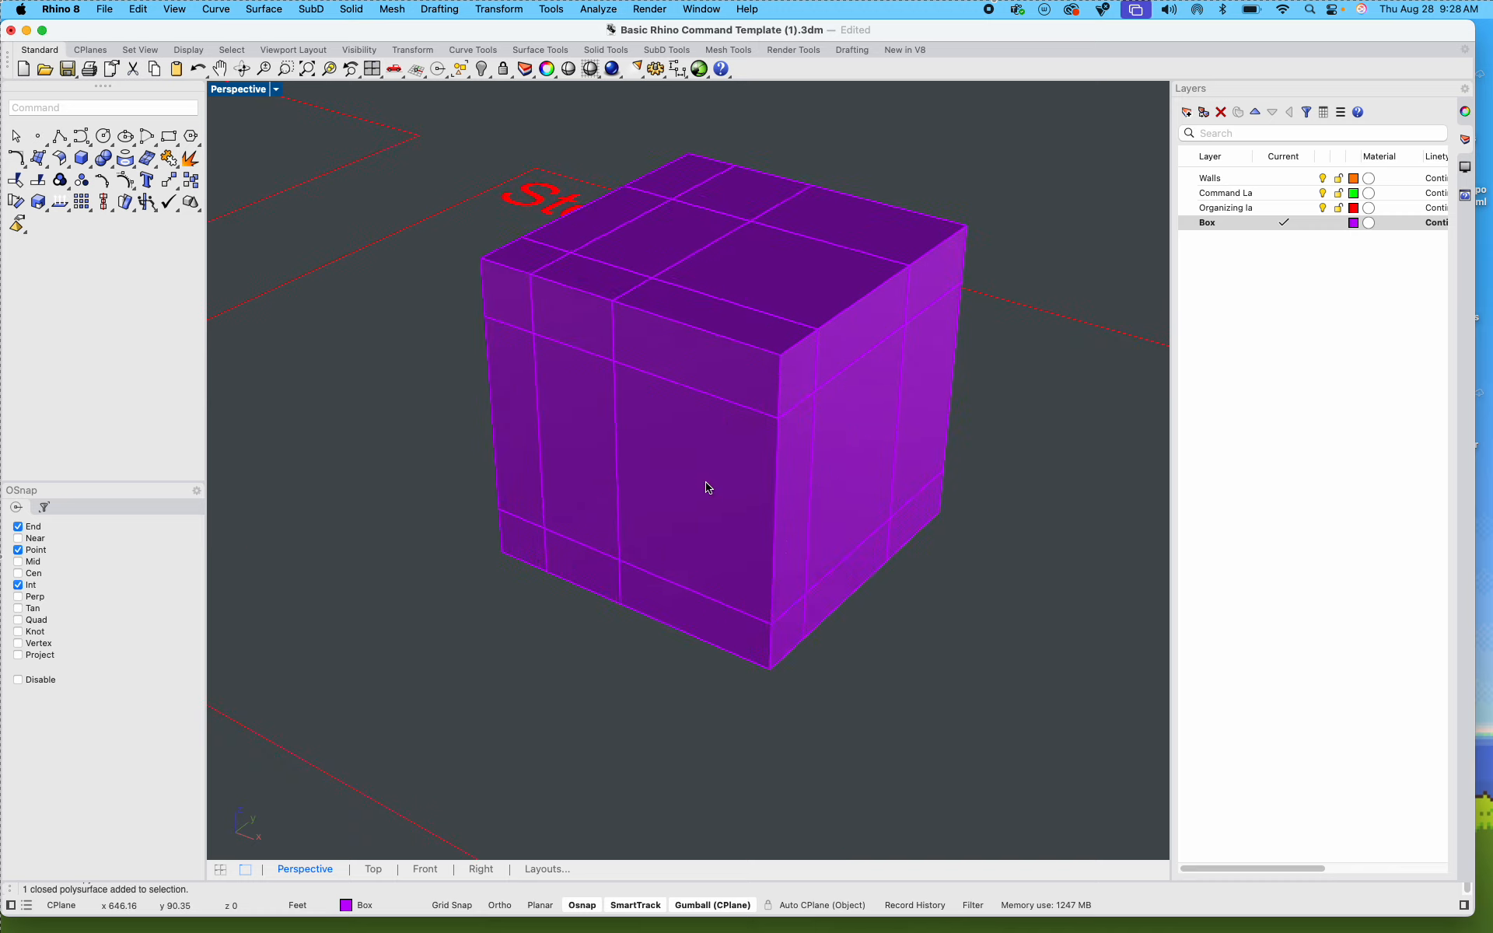
{"action": "left_click", "coordinate": [711, 338], "text": "shift"}
{"action": "left_click", "coordinate": [826, 297], "text": "shift"}
{"action": "left_click", "coordinate": [865, 426], "text": "shift"}
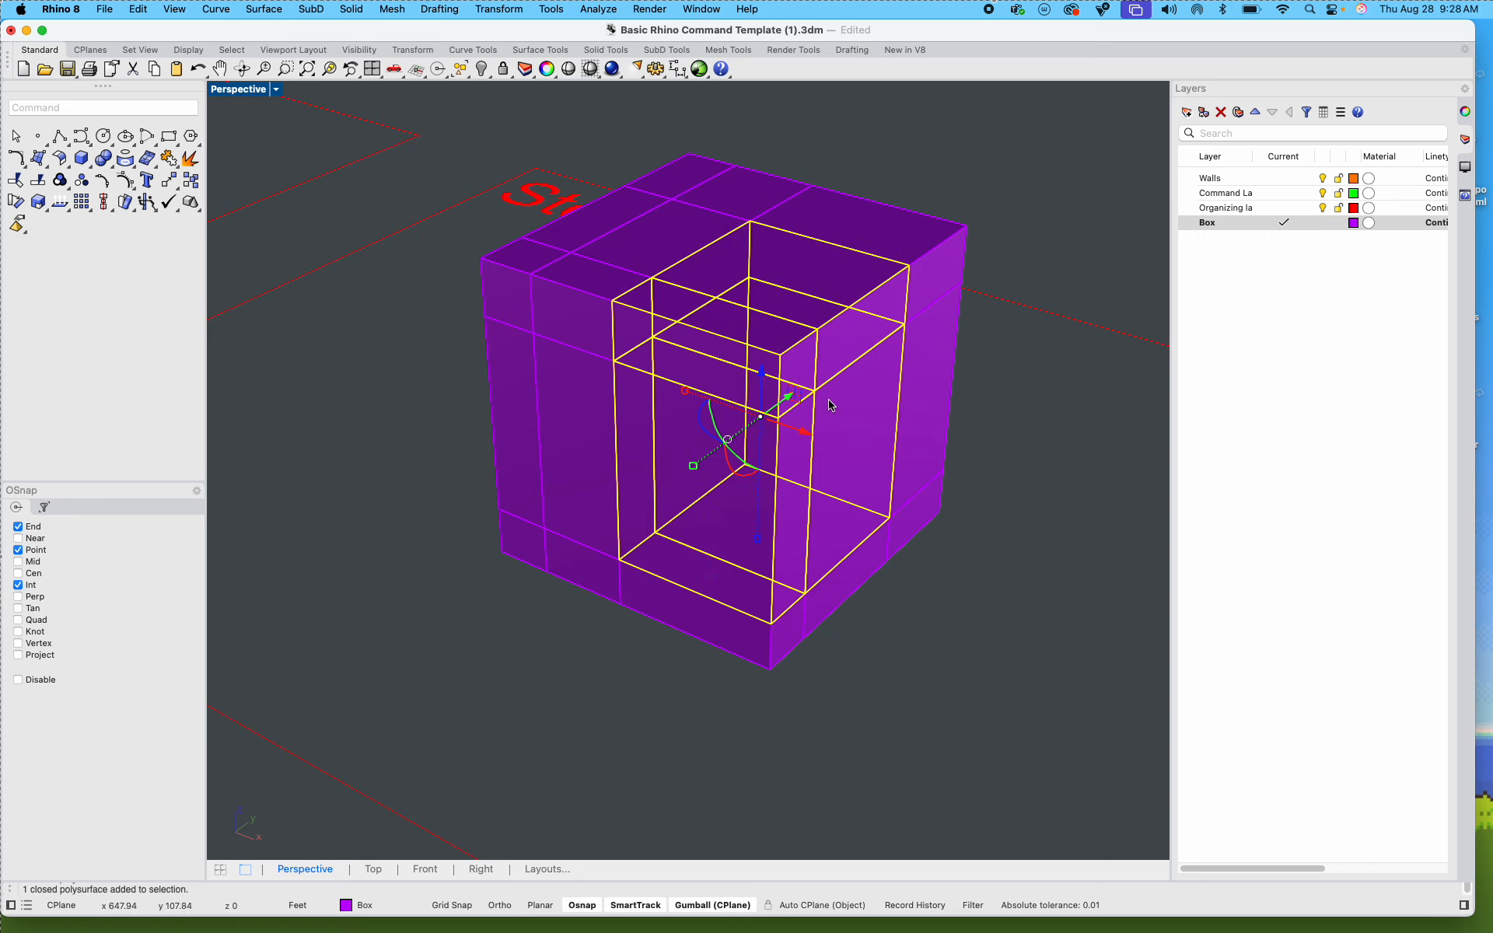
{"action": "left_click_drag", "start_coordinate": [807, 433], "coordinate": [1047, 502]}
{"action": "scroll", "coordinate": [962, 477], "scroll_direction": "down", "scroll_amount": 8}
{"action": "left_click", "coordinate": [884, 585]}
Step: Pull the L-shaped group of a middle-level corner column and two bottom pieces out of the copied box's opposite side
{"action": "scroll", "coordinate": [800, 451], "scroll_direction": "up", "scroll_amount": 10}
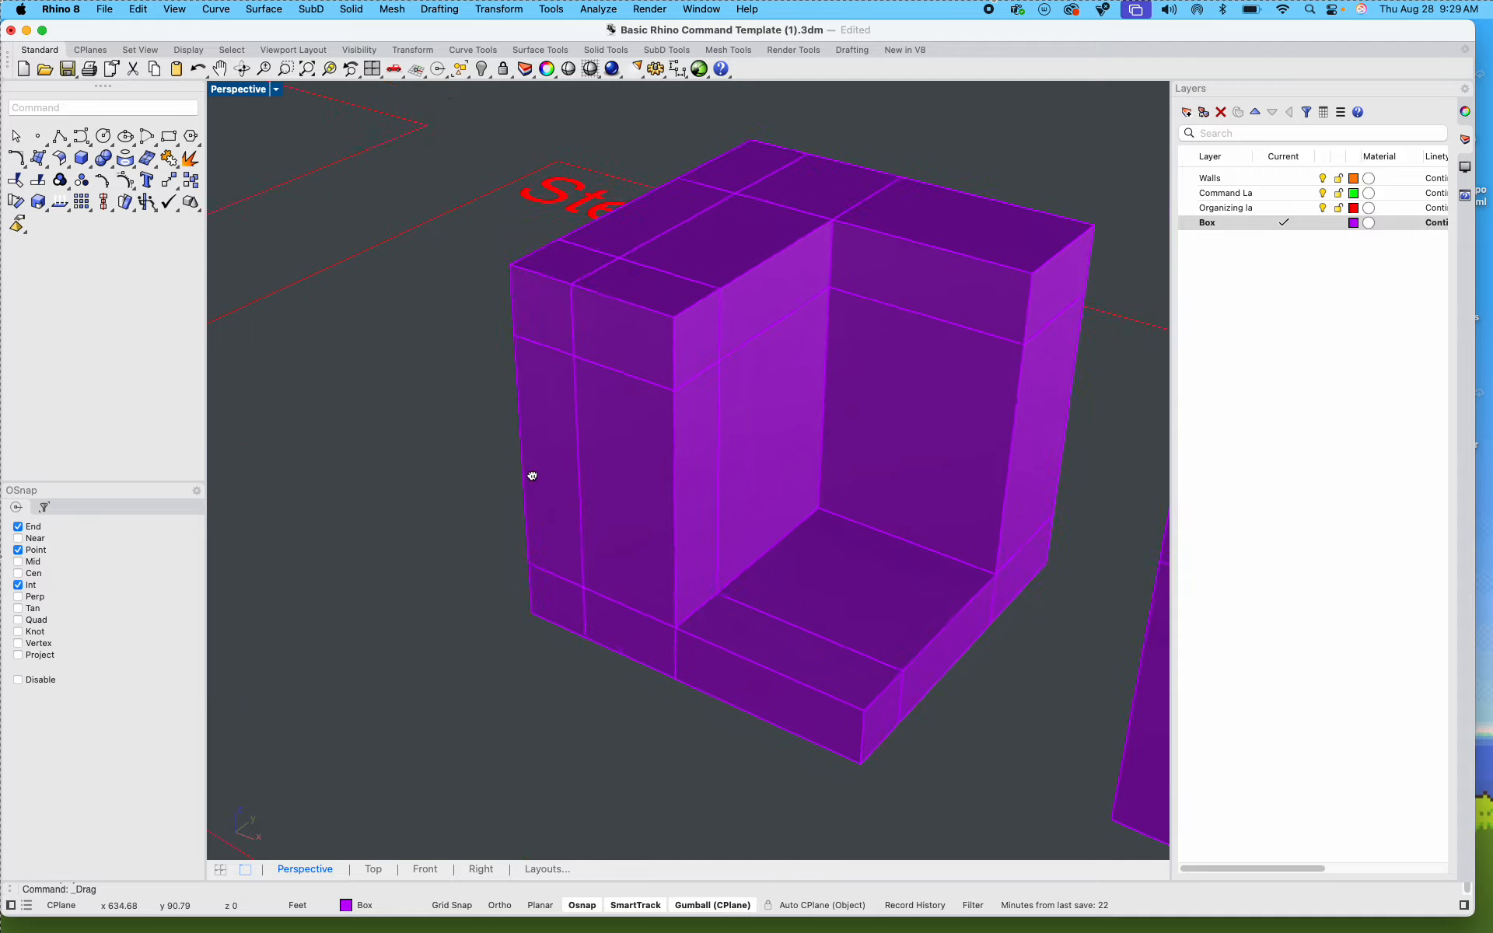
{"action": "right_click_drag", "start_coordinate": [648, 480], "coordinate": [695, 513]}
{"action": "scroll", "coordinate": [936, 384], "scroll_direction": "up", "scroll_amount": 3}
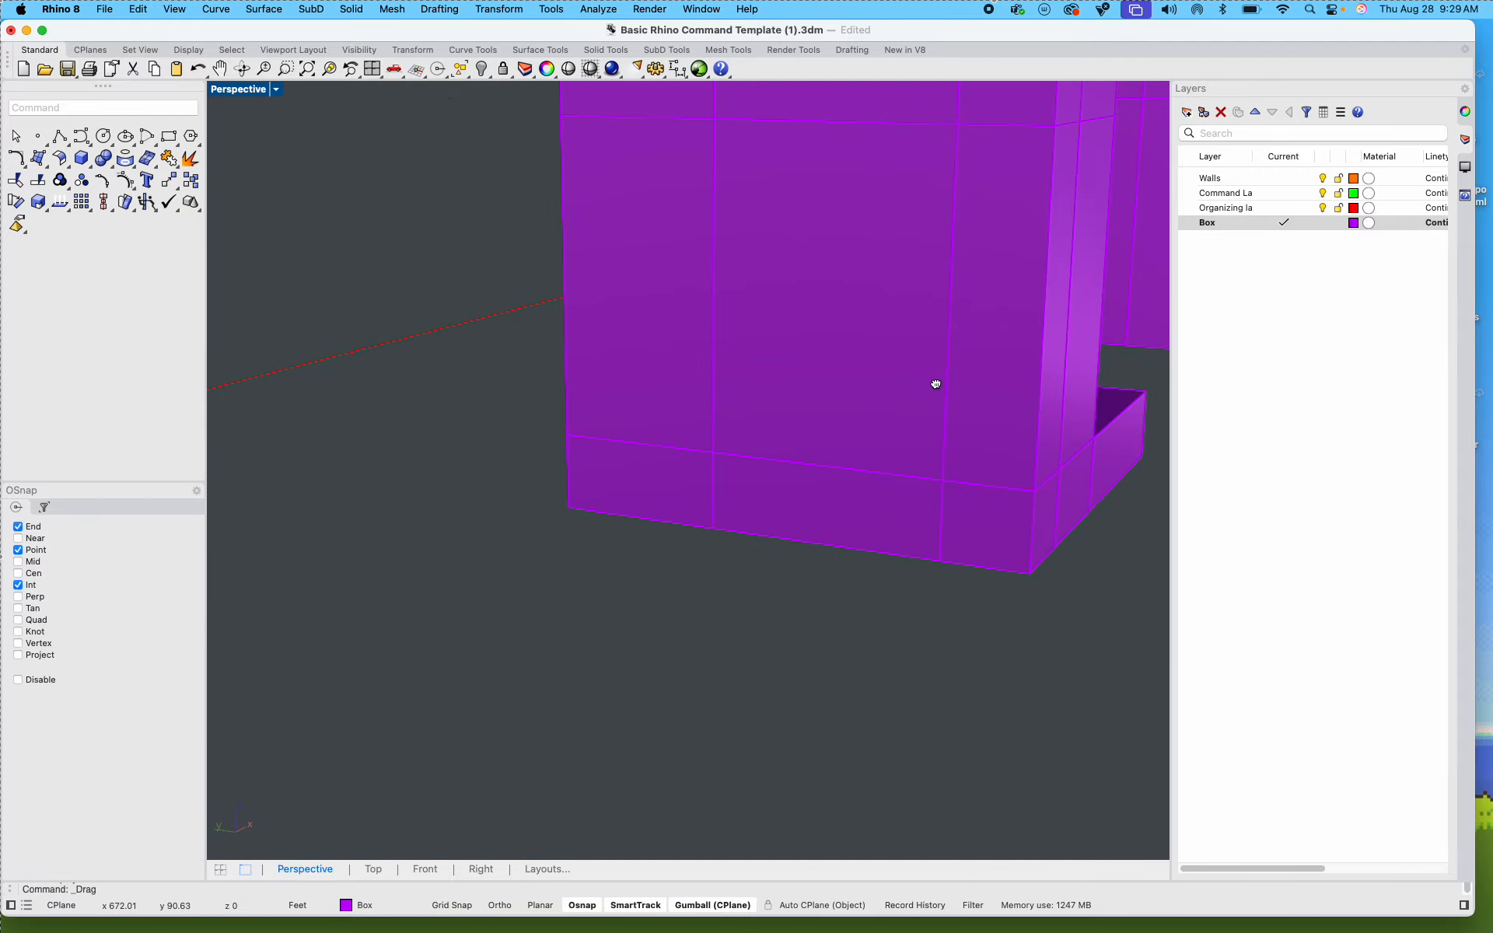
{"action": "left_click", "coordinate": [806, 527]}
{"action": "left_click", "coordinate": [650, 370], "text": "shift"}
{"action": "scroll", "coordinate": [660, 418], "scroll_direction": "down", "scroll_amount": 7}
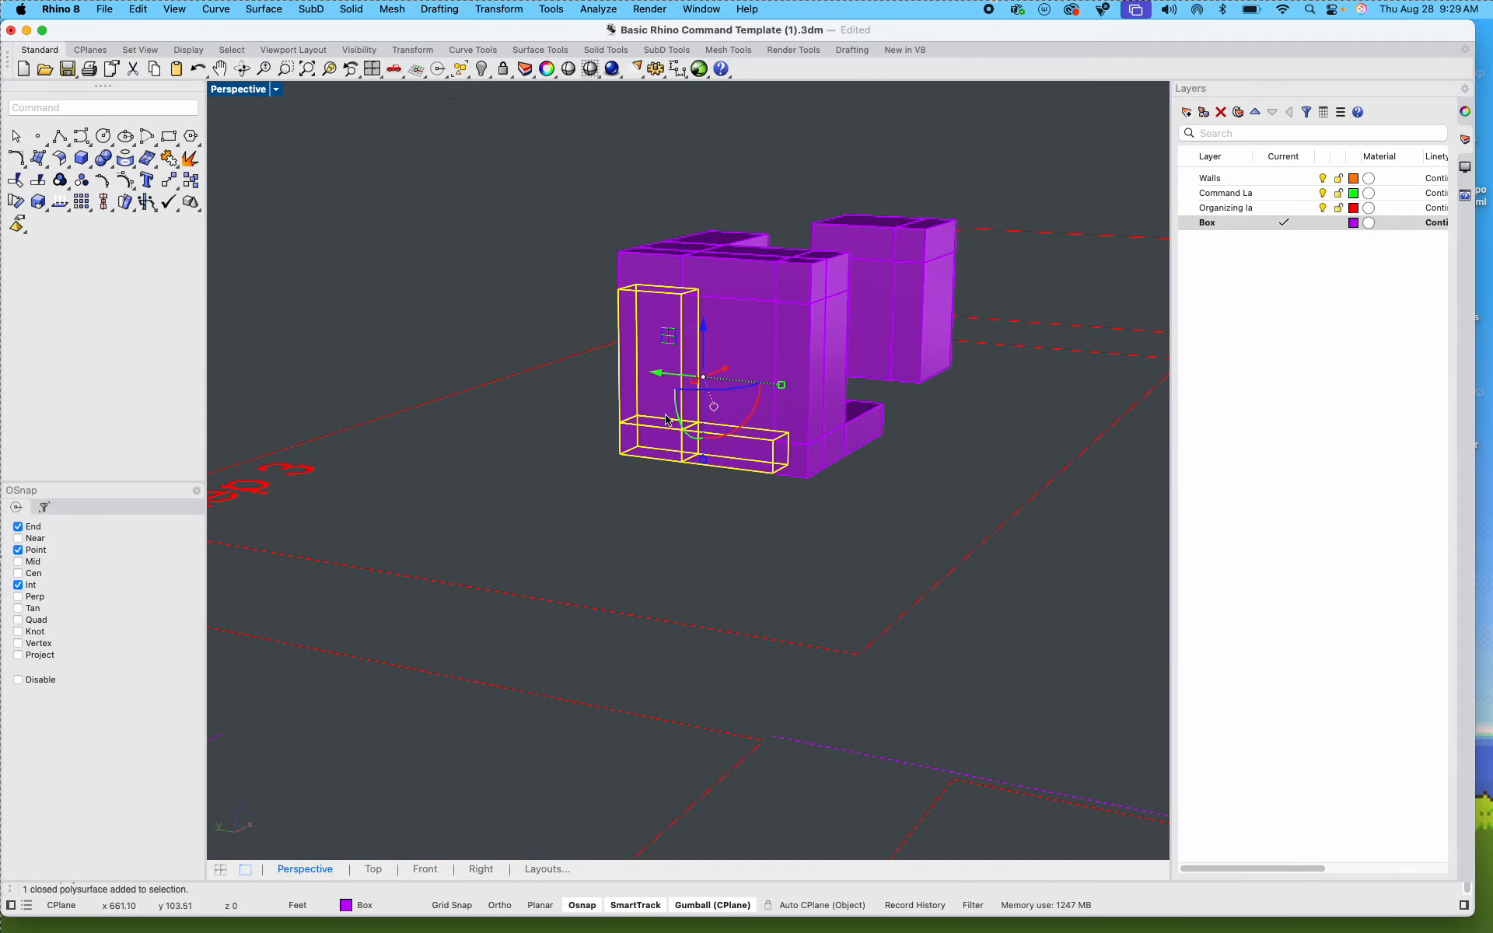
{"action": "right_click_drag", "start_coordinate": [664, 421], "coordinate": [669, 365]}
{"action": "left_click_drag", "start_coordinate": [672, 351], "coordinate": [464, 372]}
{"action": "left_click", "coordinate": [523, 534]}
Step: Pull the middle-level column at another corner of the copied box outward with the gumball, and clear the selection
{"action": "right_click_drag", "start_coordinate": [643, 503], "coordinate": [557, 567], "text": "shift"}
{"action": "scroll", "coordinate": [560, 499], "scroll_direction": "up", "scroll_amount": 5}
{"action": "left_click", "coordinate": [563, 496]}
{"action": "scroll", "coordinate": [563, 495], "scroll_direction": "down", "scroll_amount": 5}
{"action": "left_click_drag", "start_coordinate": [651, 410], "coordinate": [510, 450]}
{"action": "left_click", "coordinate": [631, 597]}
Step: Raise two adjoining middle-level wall pieces above the copied box, leaving an opening beneath its top layer
{"action": "right_click_drag", "start_coordinate": [789, 558], "coordinate": [563, 547], "text": "shift"}
{"action": "left_click", "coordinate": [591, 467]}
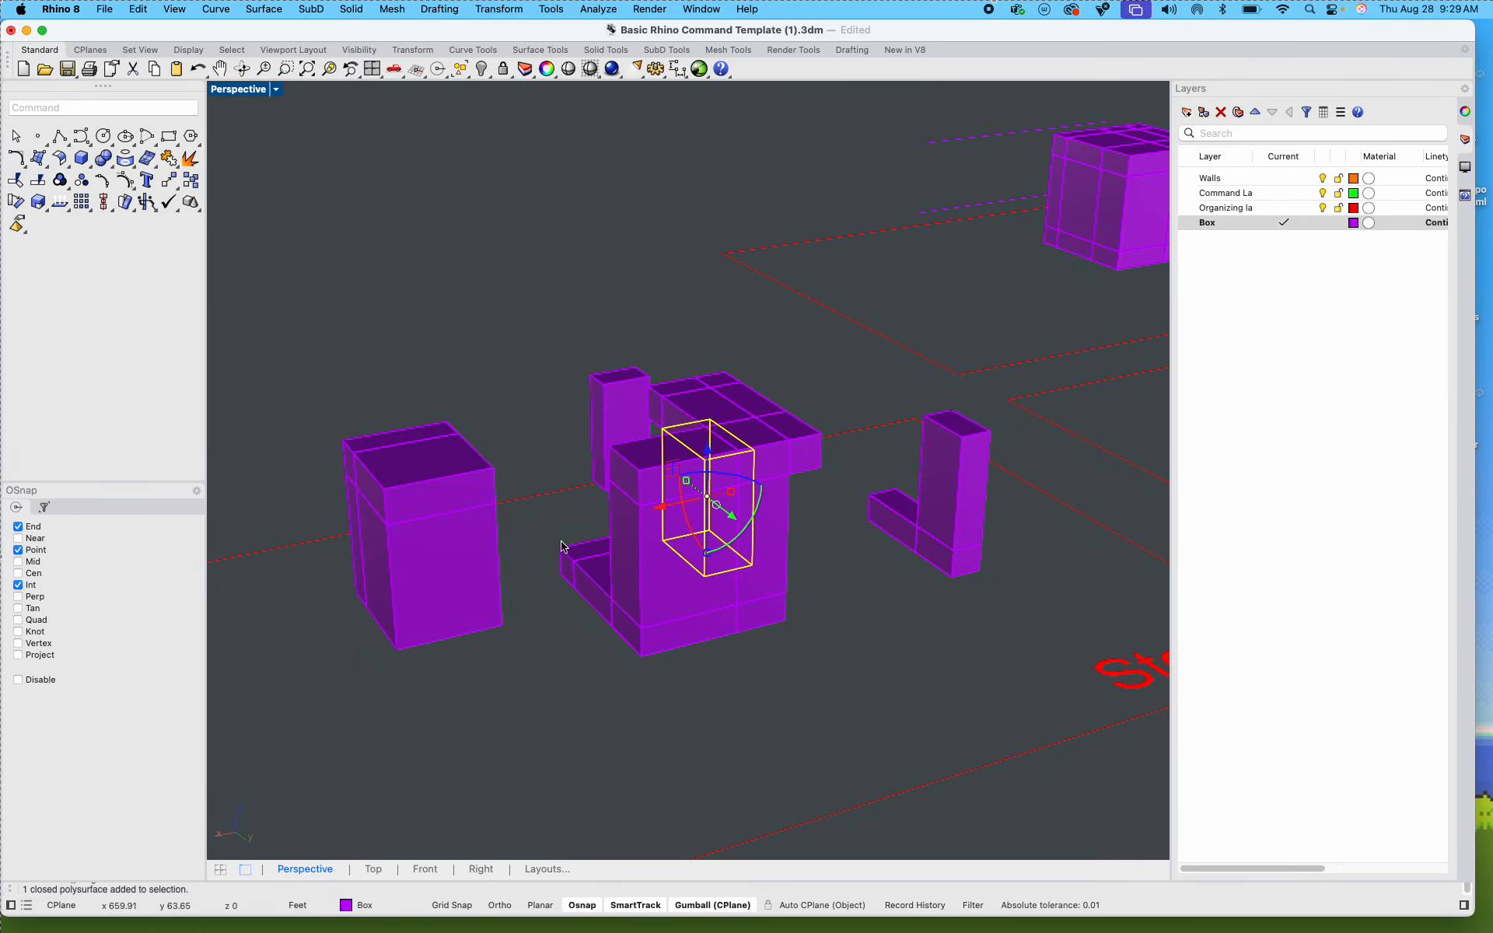
{"action": "left_click_drag", "start_coordinate": [720, 519], "coordinate": [575, 221]}
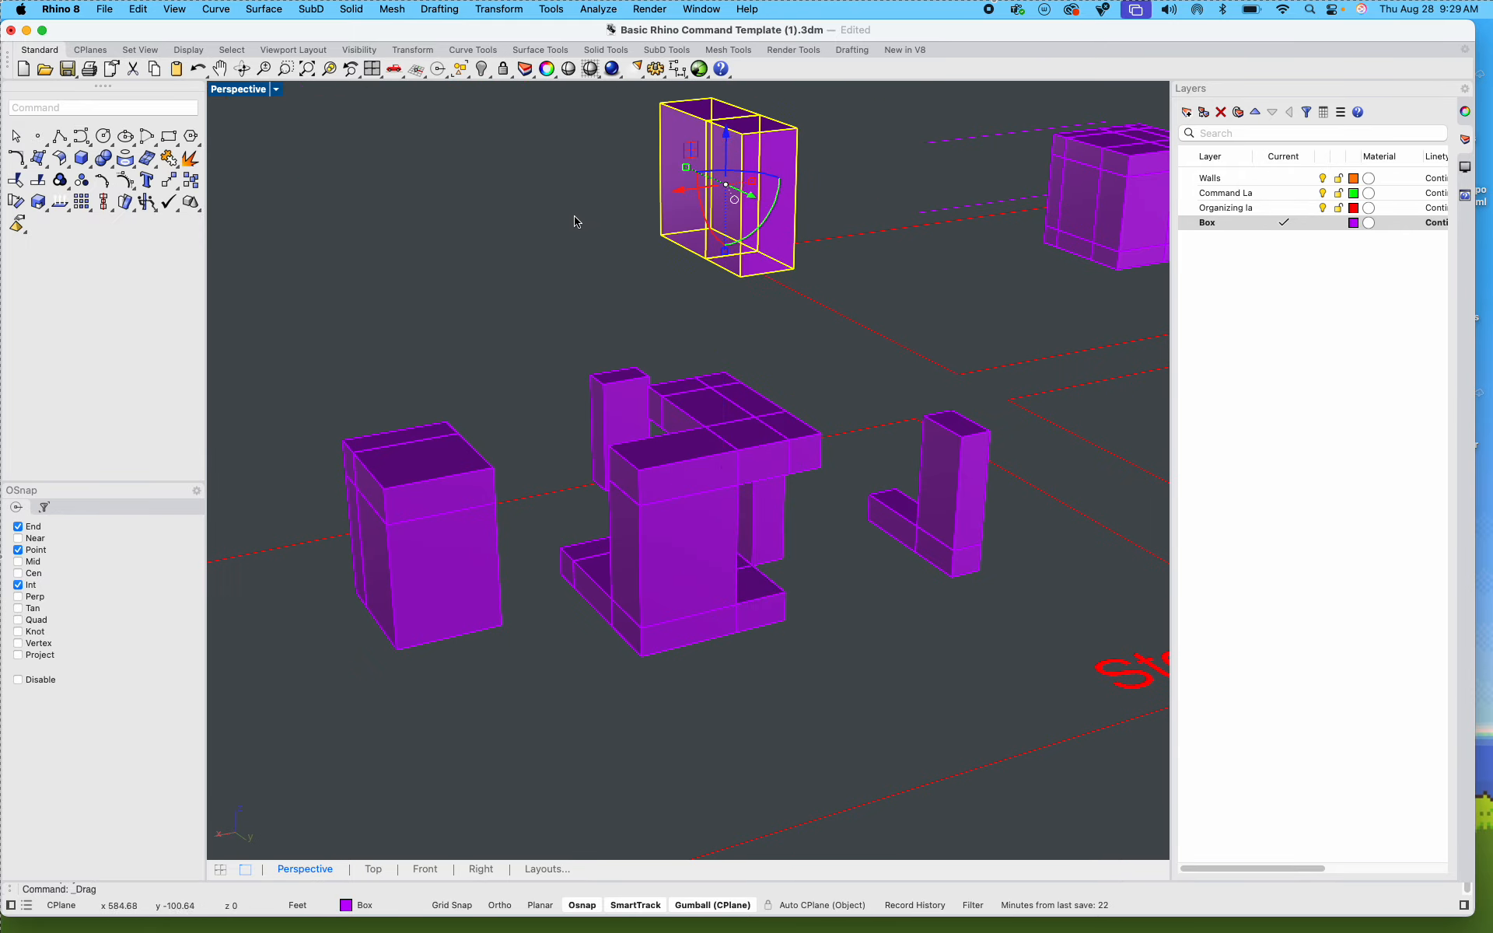
{"action": "left_click", "coordinate": [575, 222]}
Step: Frame the opened-up box from its front corner, and set the Perspective viewport's display mode to Rendered
{"action": "right_click_drag", "start_coordinate": [440, 410], "coordinate": [706, 416]}
{"action": "right_click_drag", "start_coordinate": [669, 655], "coordinate": [655, 513], "text": "shift"}
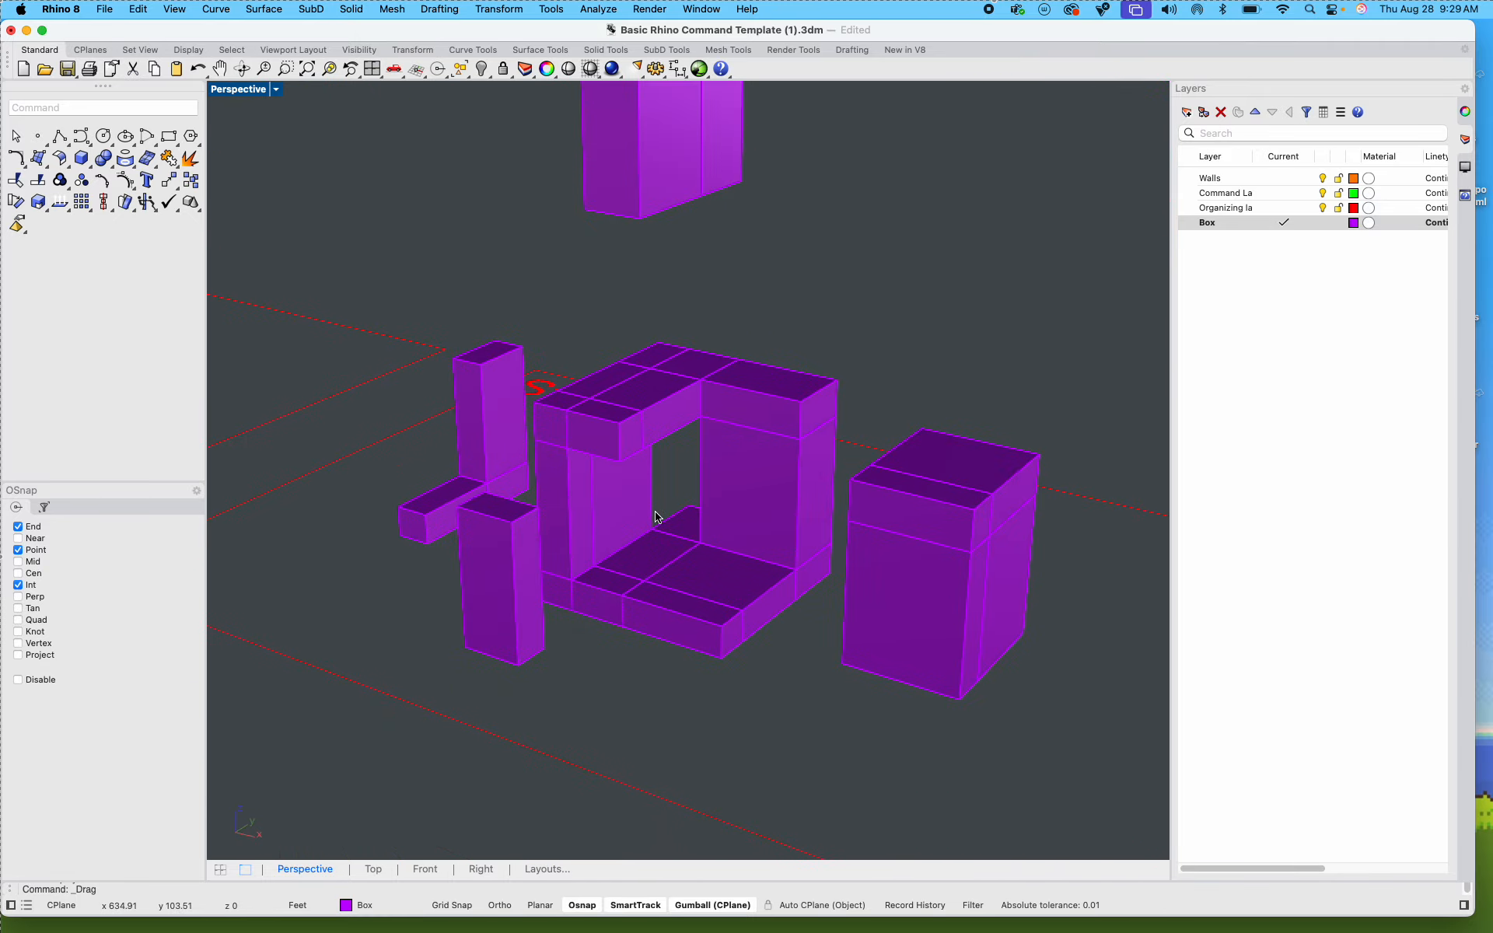
{"action": "scroll", "coordinate": [656, 516], "scroll_direction": "up", "scroll_amount": 5}
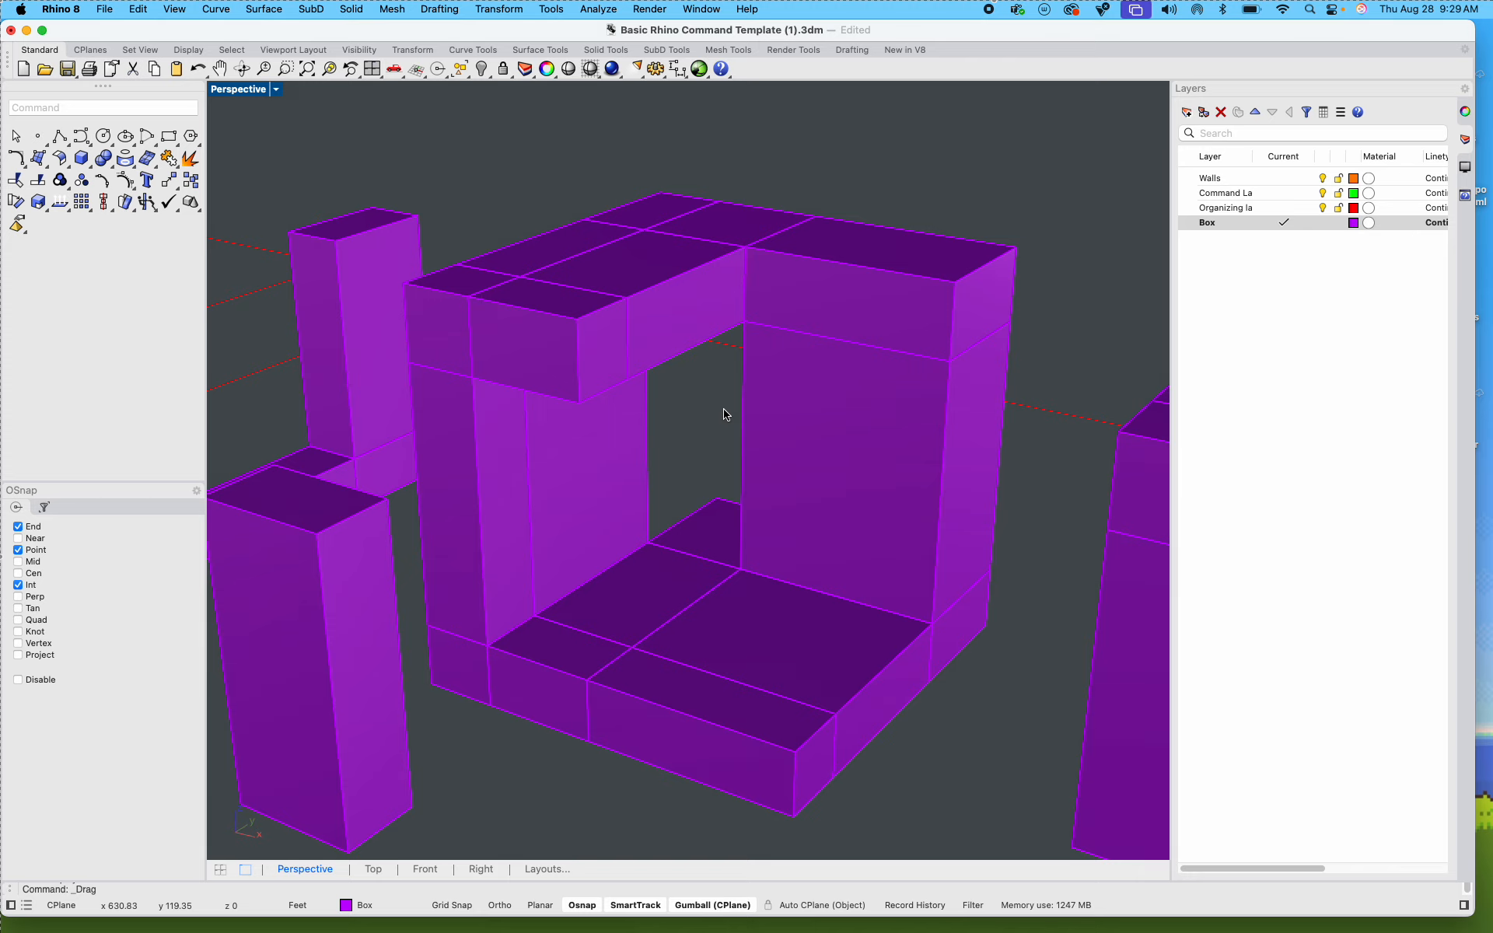
{"action": "left_click", "coordinate": [278, 92]}
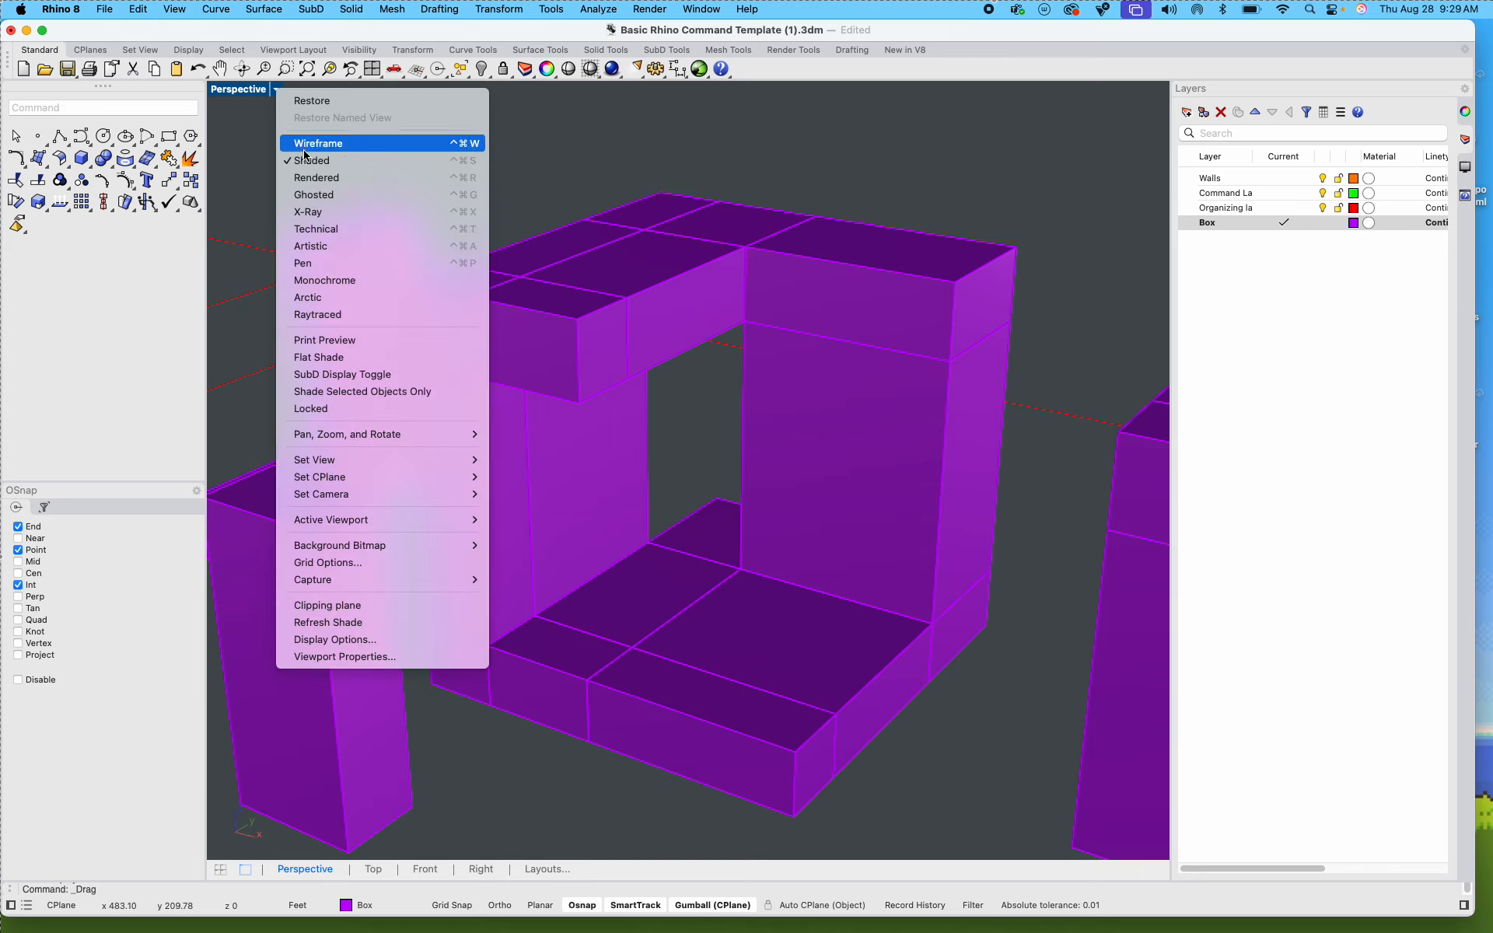
{"action": "left_click", "coordinate": [442, 178]}
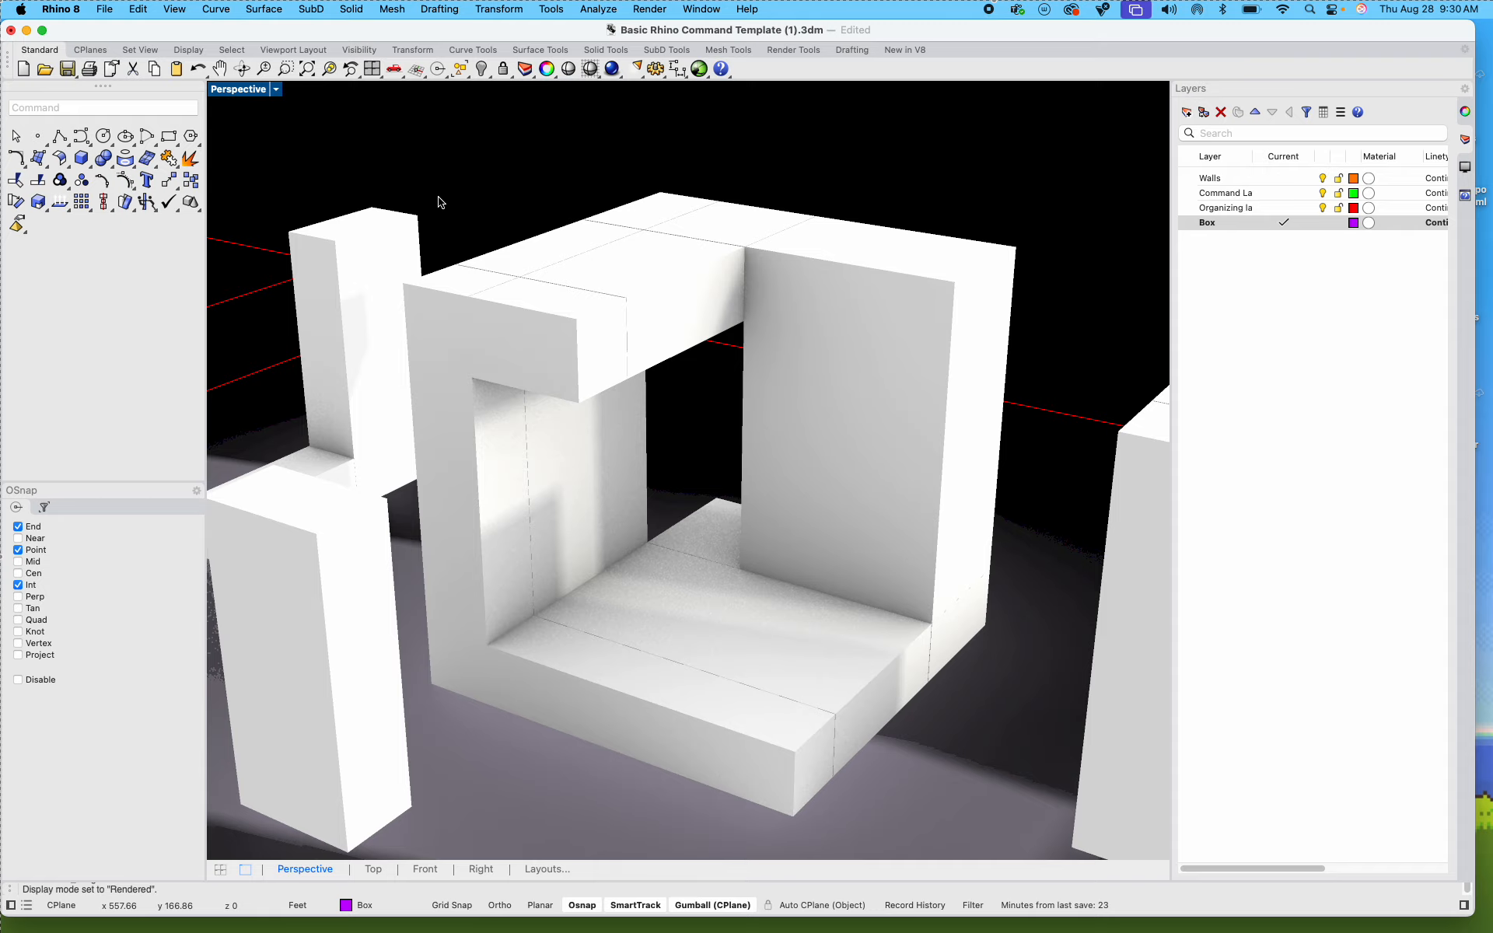
Step: Look over the opened-up box in Rendered mode, and set the Perspective viewport's display mode to Shaded
{"action": "right_click_drag", "start_coordinate": [639, 475], "coordinate": [683, 460]}
{"action": "scroll", "coordinate": [700, 407], "scroll_direction": "up", "scroll_amount": 5}
{"action": "scroll", "coordinate": [698, 415], "scroll_direction": "down", "scroll_amount": 5}
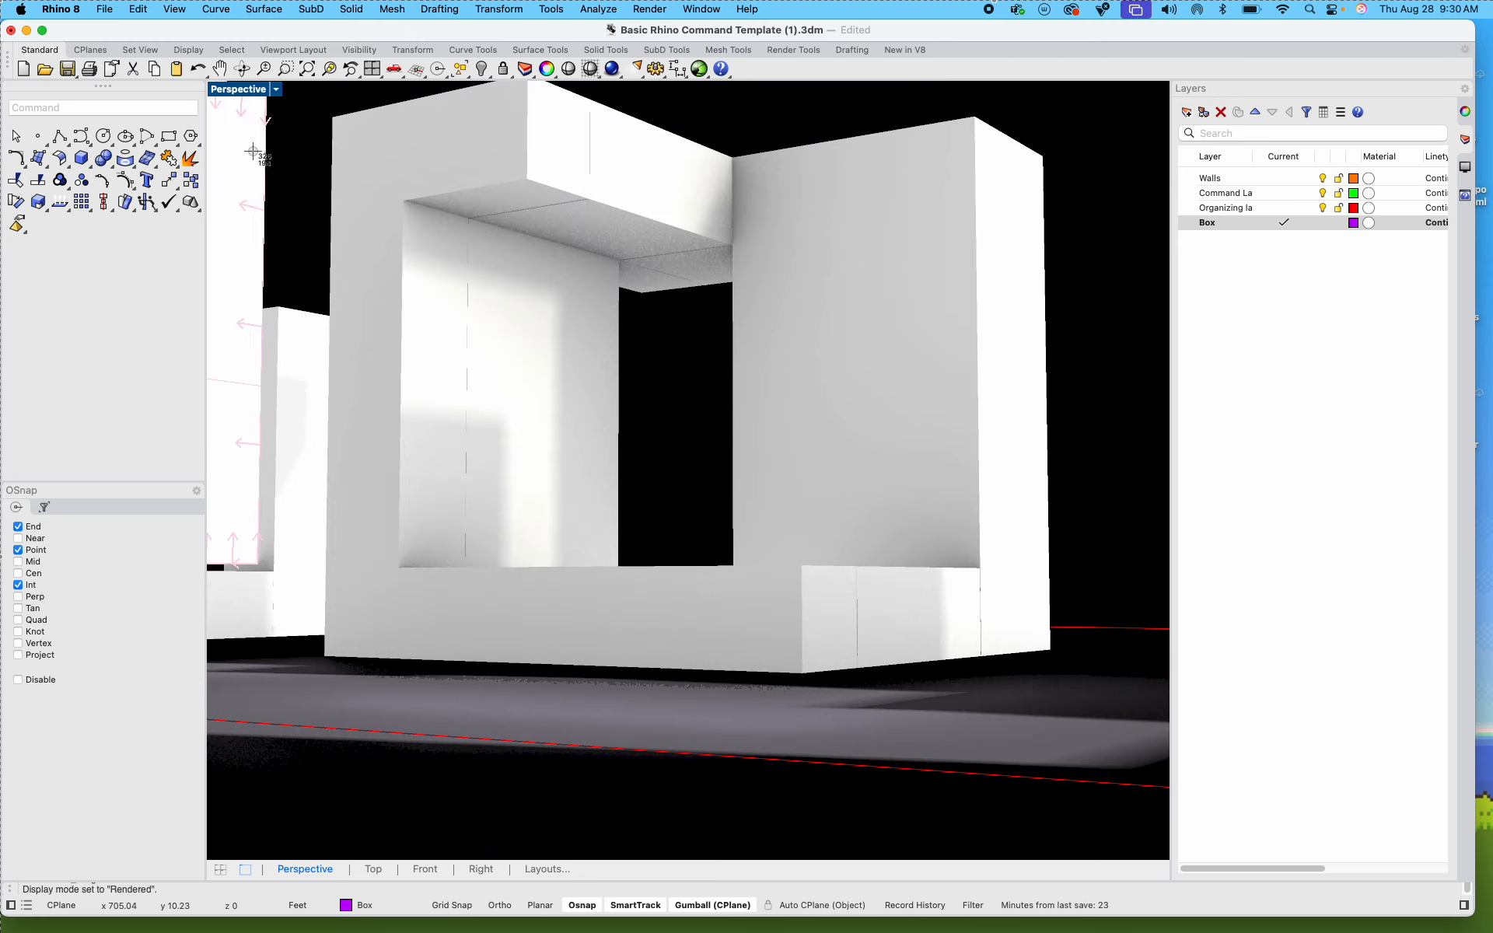
{"action": "left_click_drag", "start_coordinate": [204, 82], "coordinate": [1049, 642]}
{"action": "left_click", "coordinate": [276, 90]}
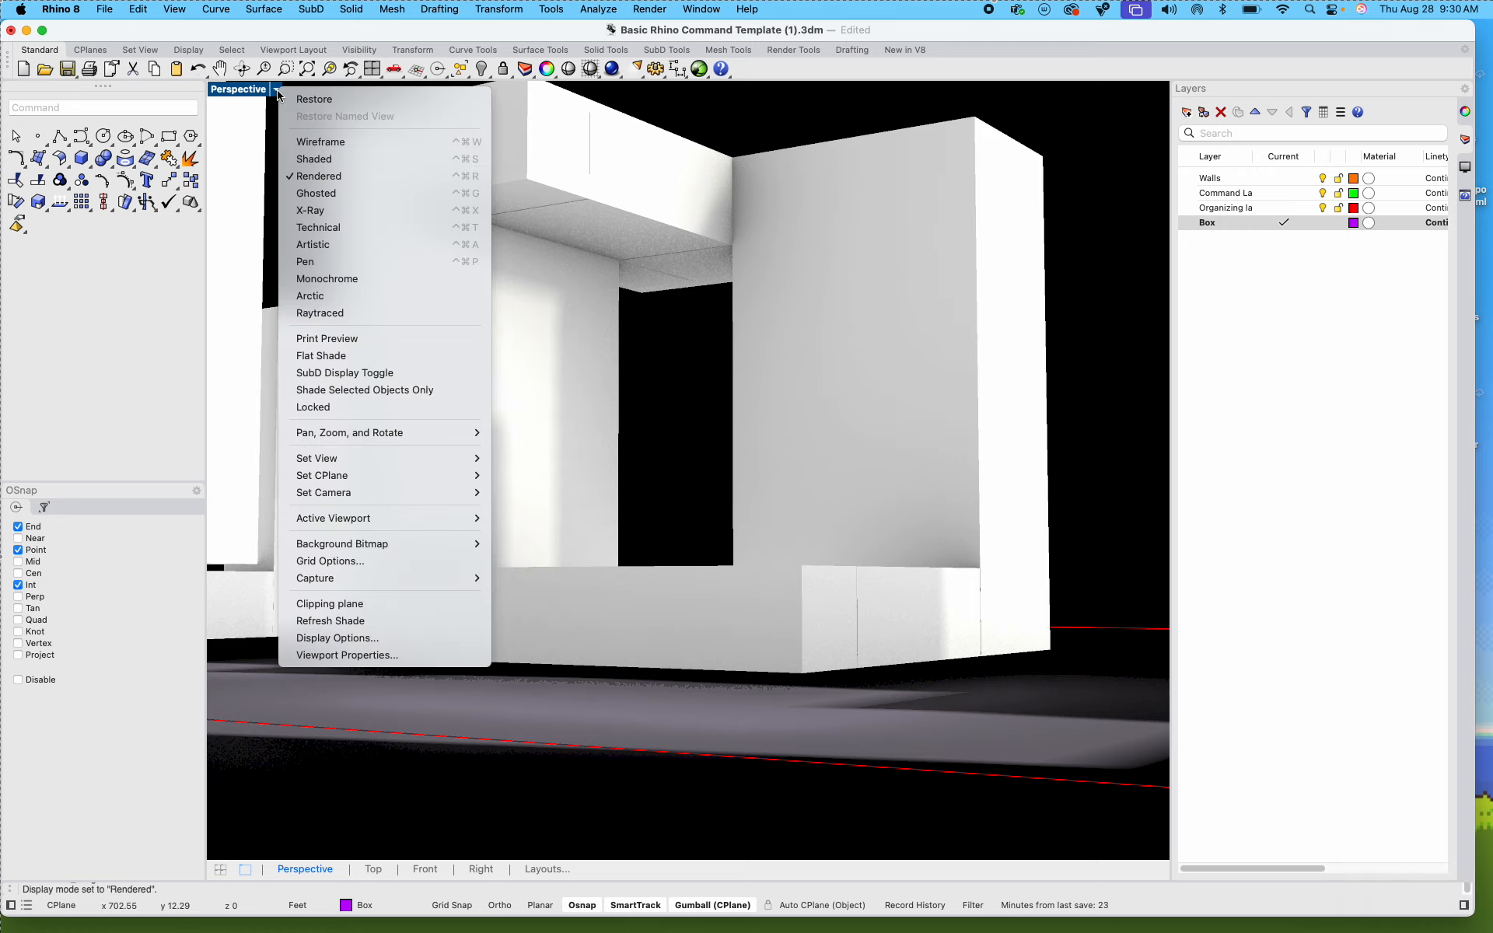
{"action": "left_click", "coordinate": [334, 158]}
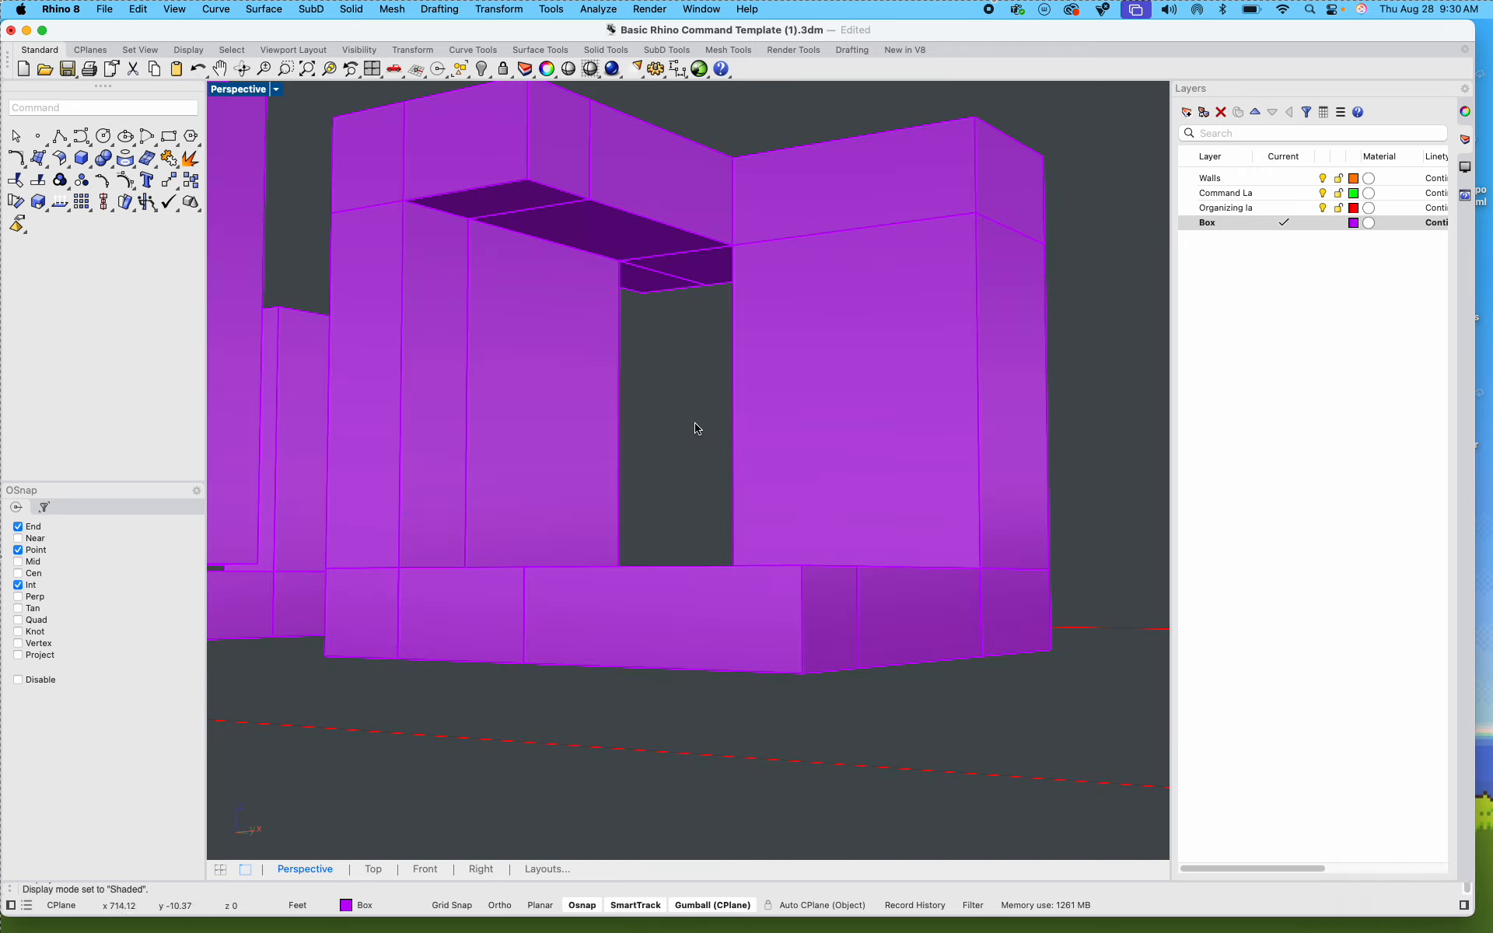
Step: Draw a vertical line from the inner corner of the box's top face to the matching bottom corner of the raised wall pieces
{"action": "mouse_move", "coordinate": [696, 416]}
{"action": "right_mouse_down"}
{"action": "mouse_move", "coordinate": [689, 518]}
{"action": "mouse_move", "coordinate": [687, 430]}
{"action": "right_mouse_up"}
{"action": "scroll", "coordinate": [689, 487], "scroll_direction": "down", "scroll_amount": 5}
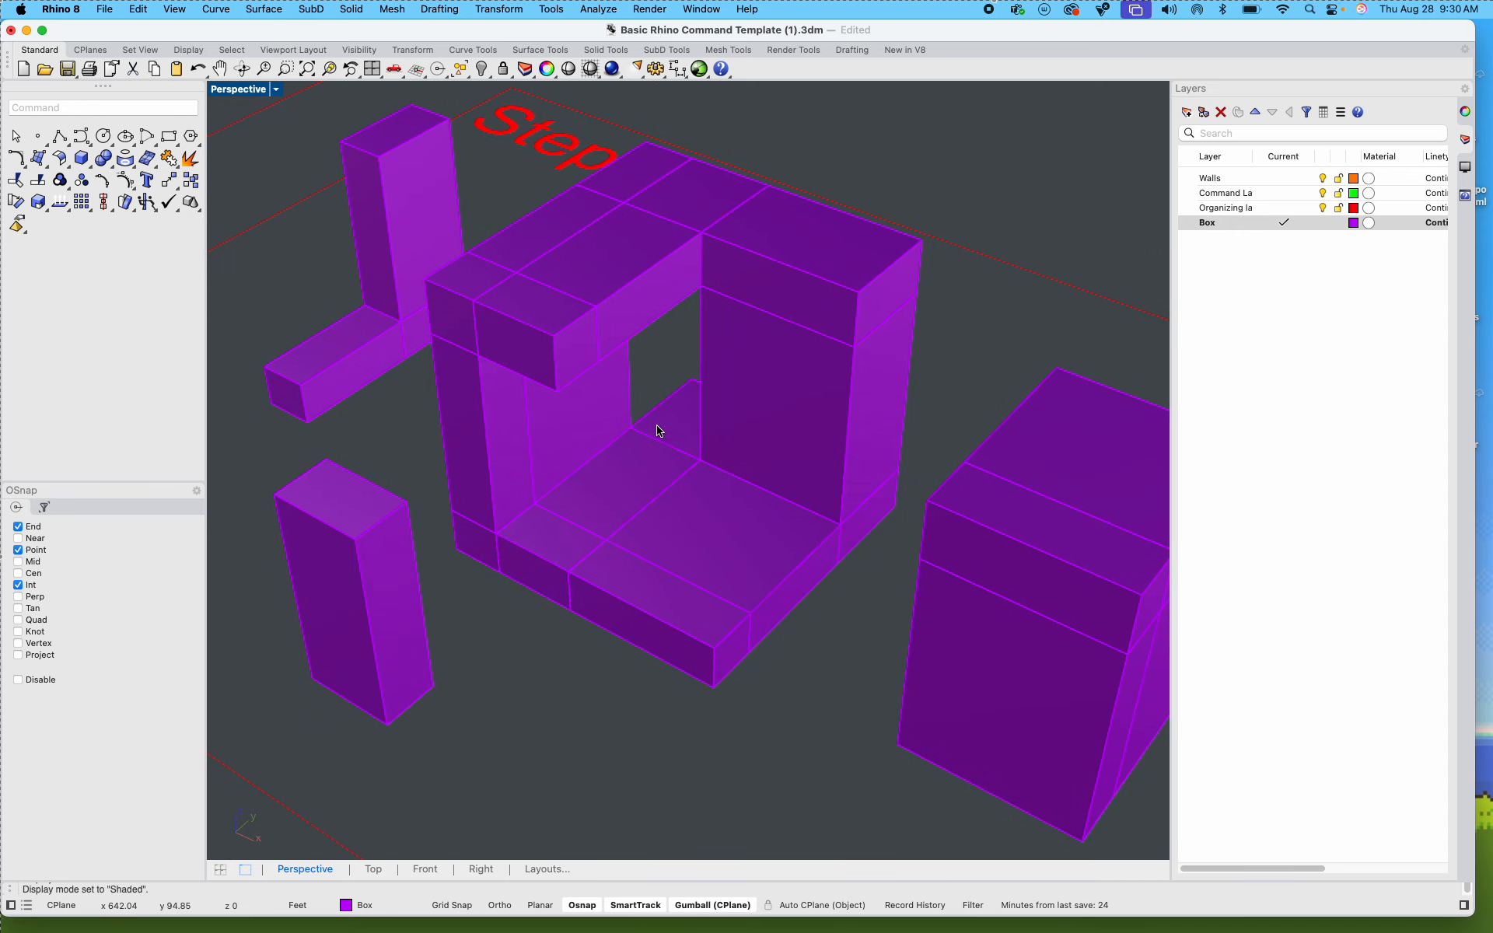
{"action": "scroll", "coordinate": [659, 430], "scroll_direction": "up", "scroll_amount": 2}
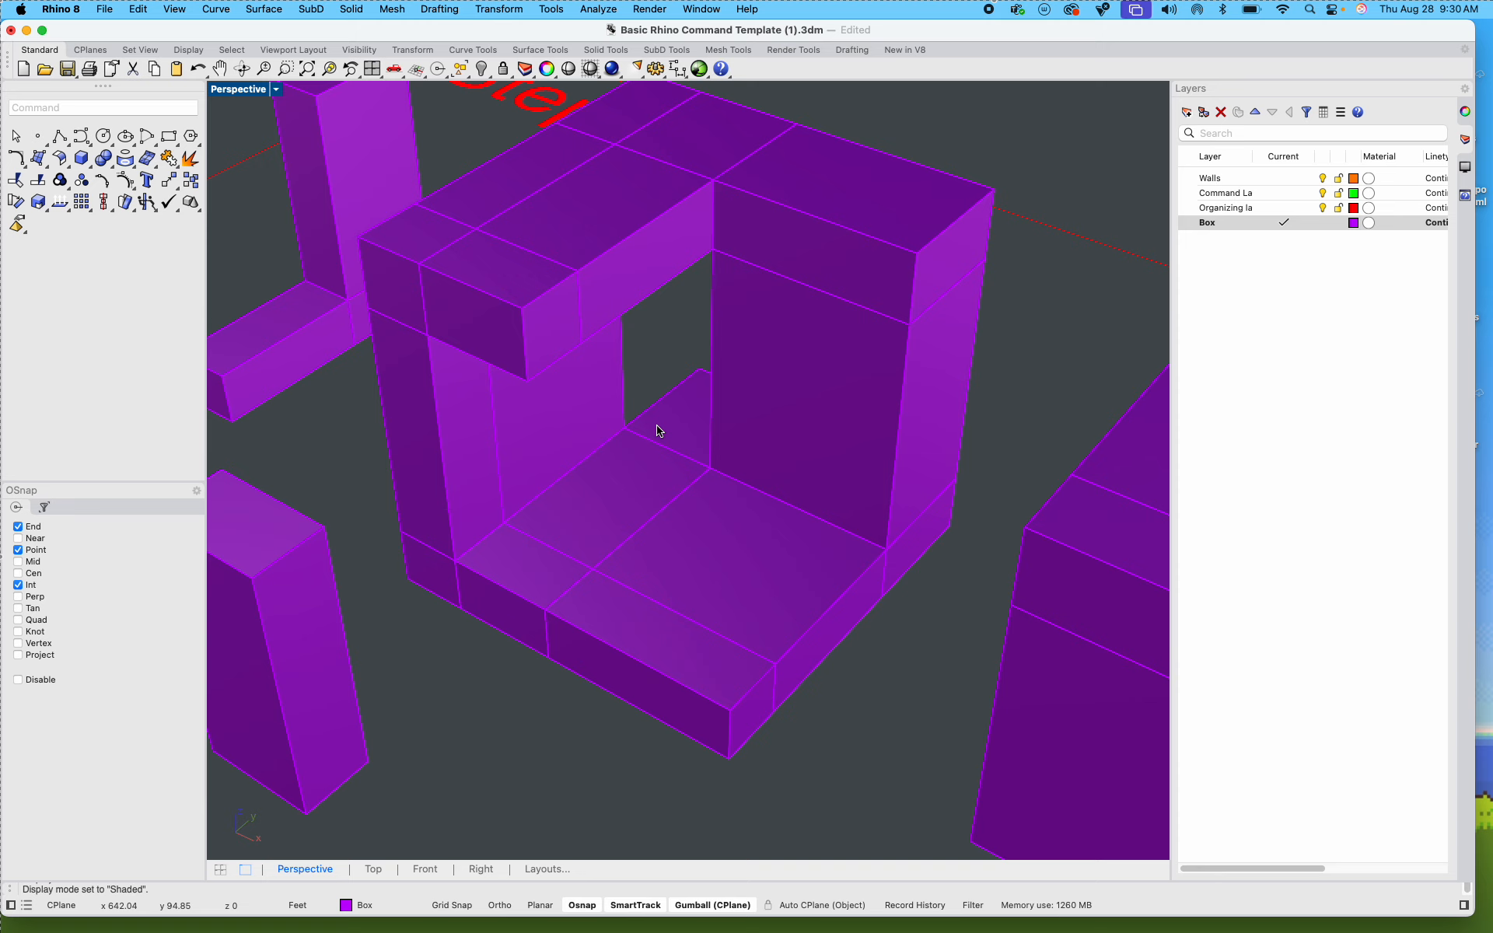
{"action": "scroll", "coordinate": [684, 419], "scroll_direction": "down", "scroll_amount": 5}
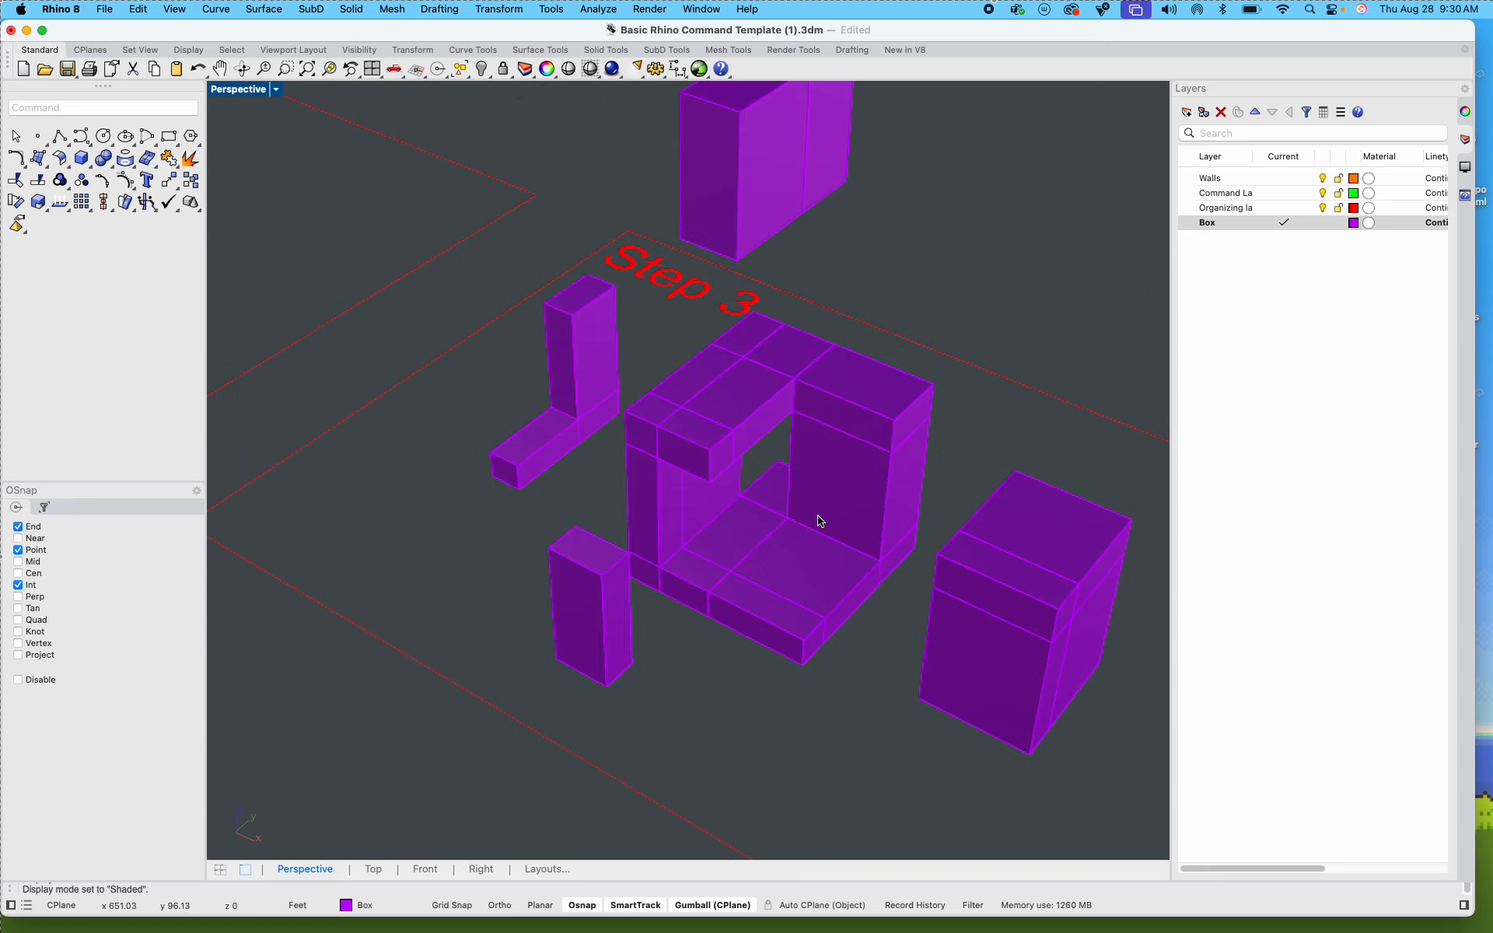
{"action": "scroll", "coordinate": [613, 412], "scroll_direction": "down", "scroll_amount": 4}
{"action": "right_click_drag", "start_coordinate": [634, 422], "coordinate": [569, 374], "text": "shift"}
{"action": "scroll", "coordinate": [473, 262], "scroll_direction": "up", "scroll_amount": 6}
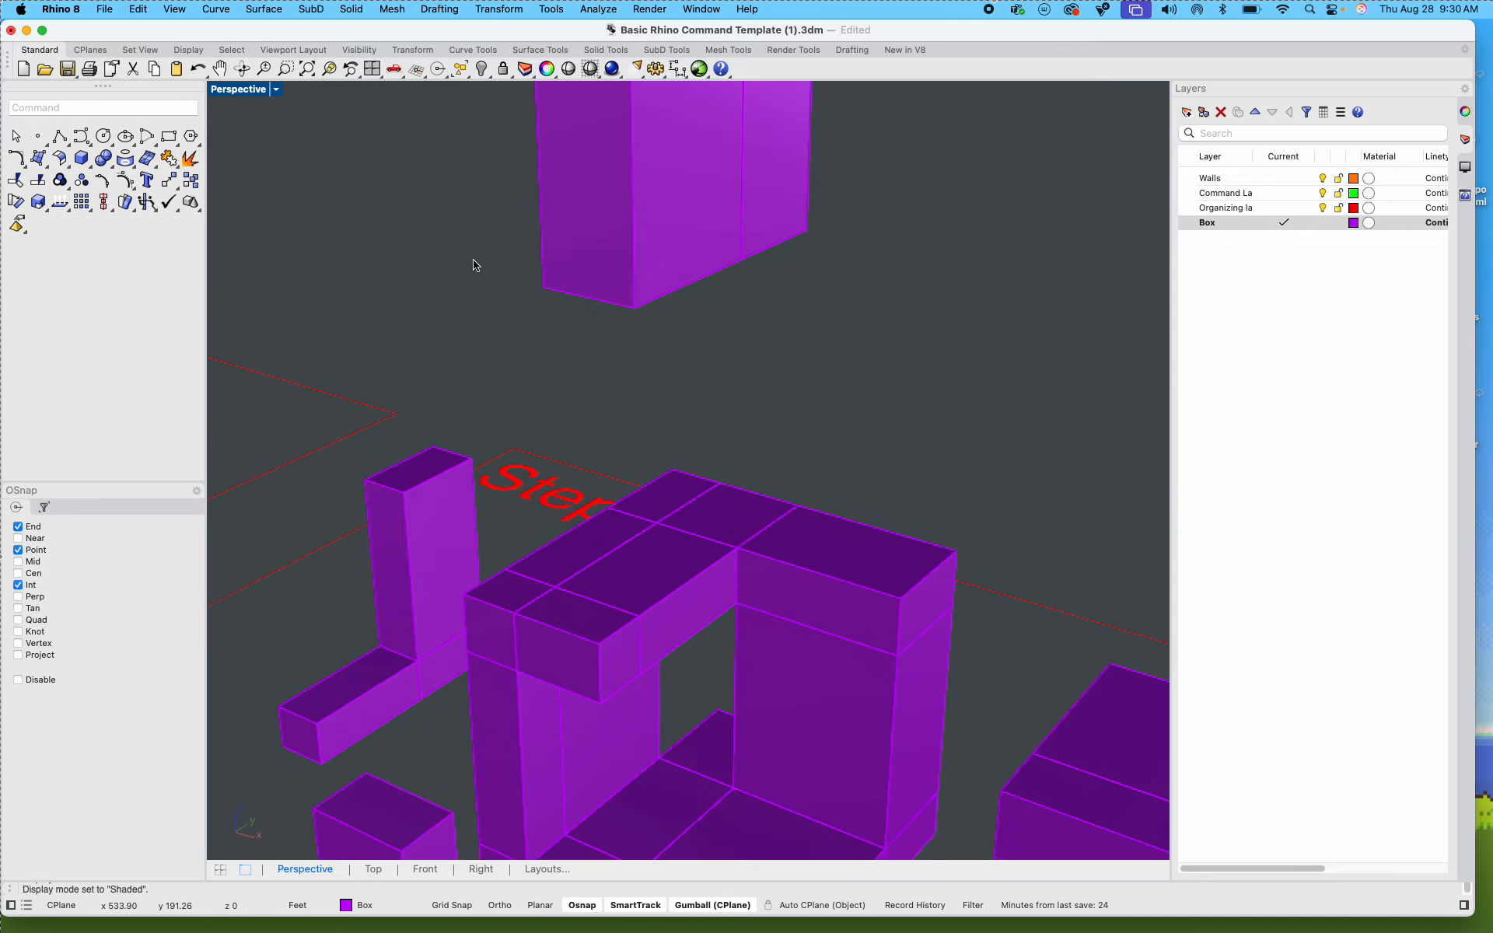
{"action": "type", "text": "line"}
{"action": "key", "text": "Return"}
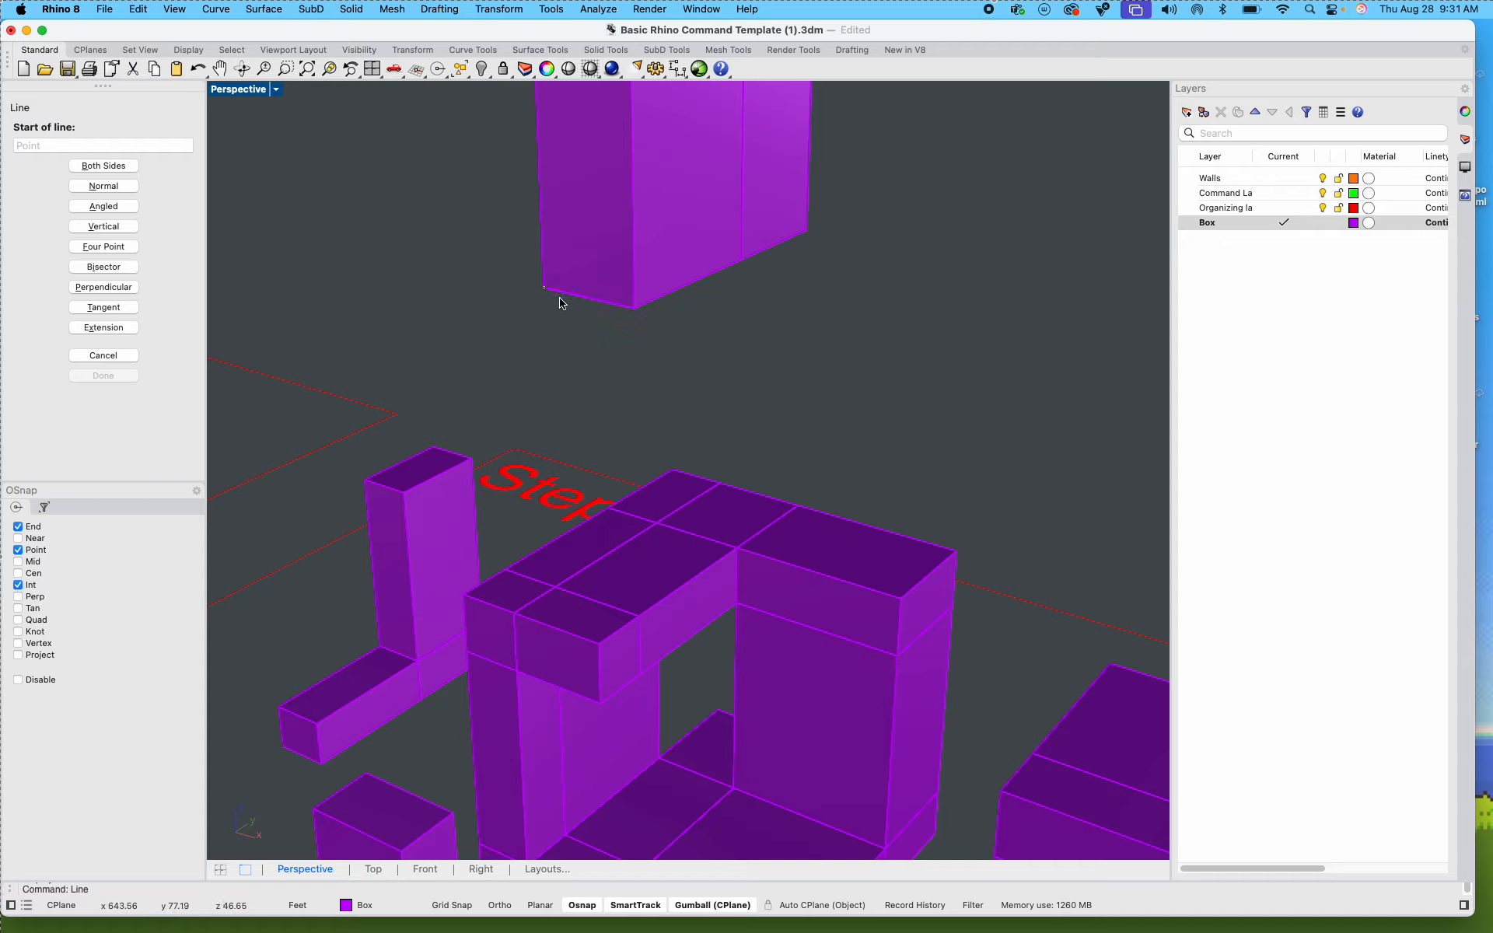
{"action": "left_click", "coordinate": [737, 543]}
{"action": "right_click_drag", "start_coordinate": [767, 360], "coordinate": [672, 330], "text": "shift"}
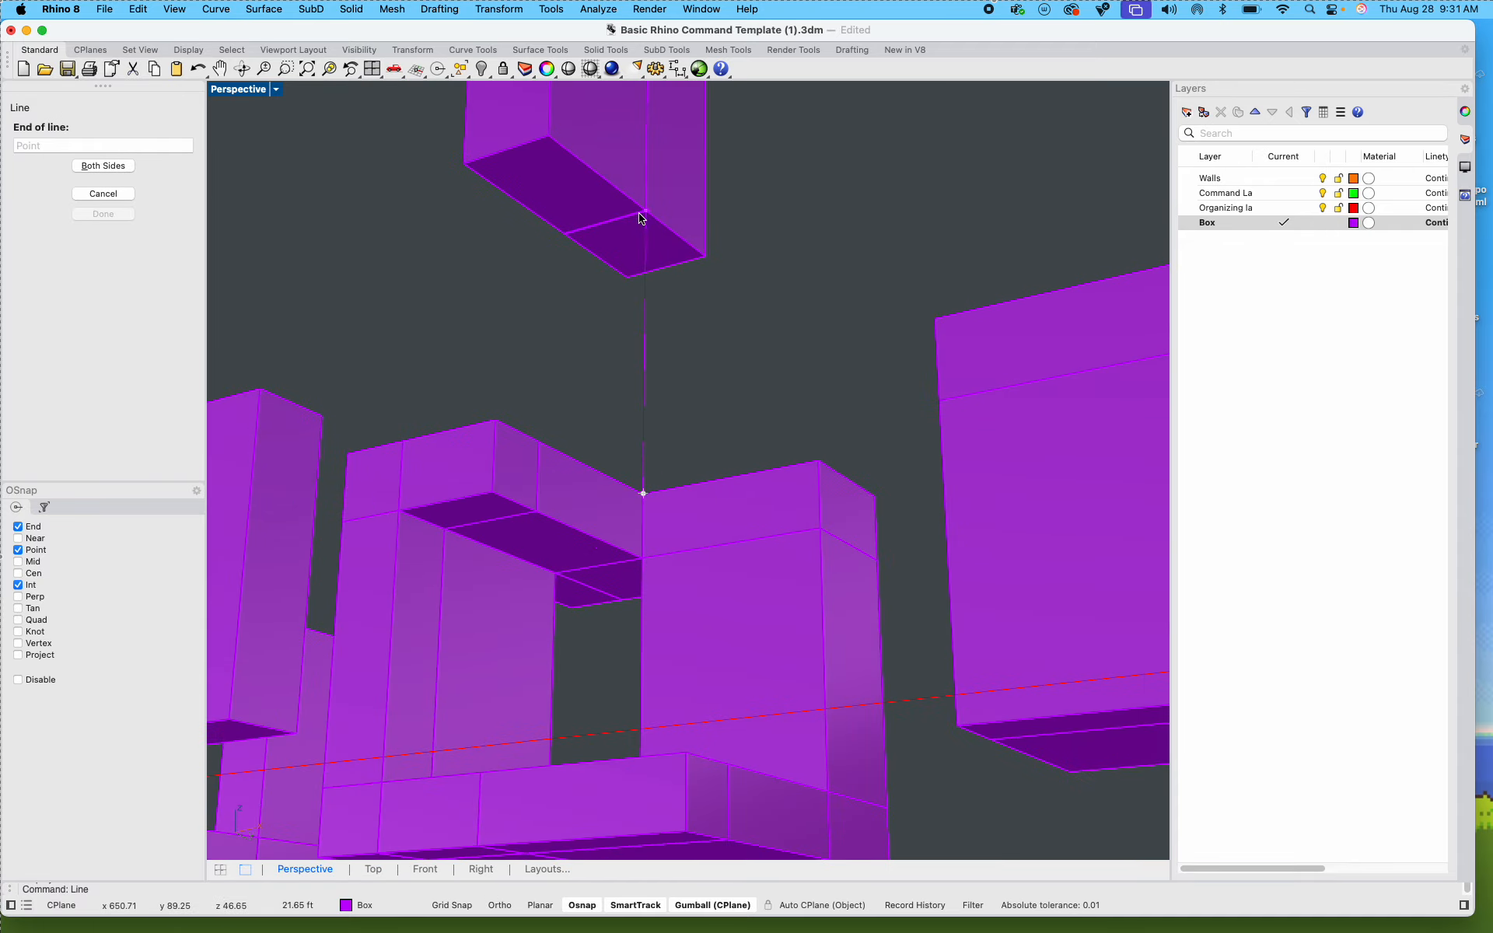
{"action": "left_click", "coordinate": [639, 217]}
Step: Copy the vertical connector line to the other bottom corners of the raised wall pieces, with the End object snap turned off
{"action": "left_click", "coordinate": [645, 342]}
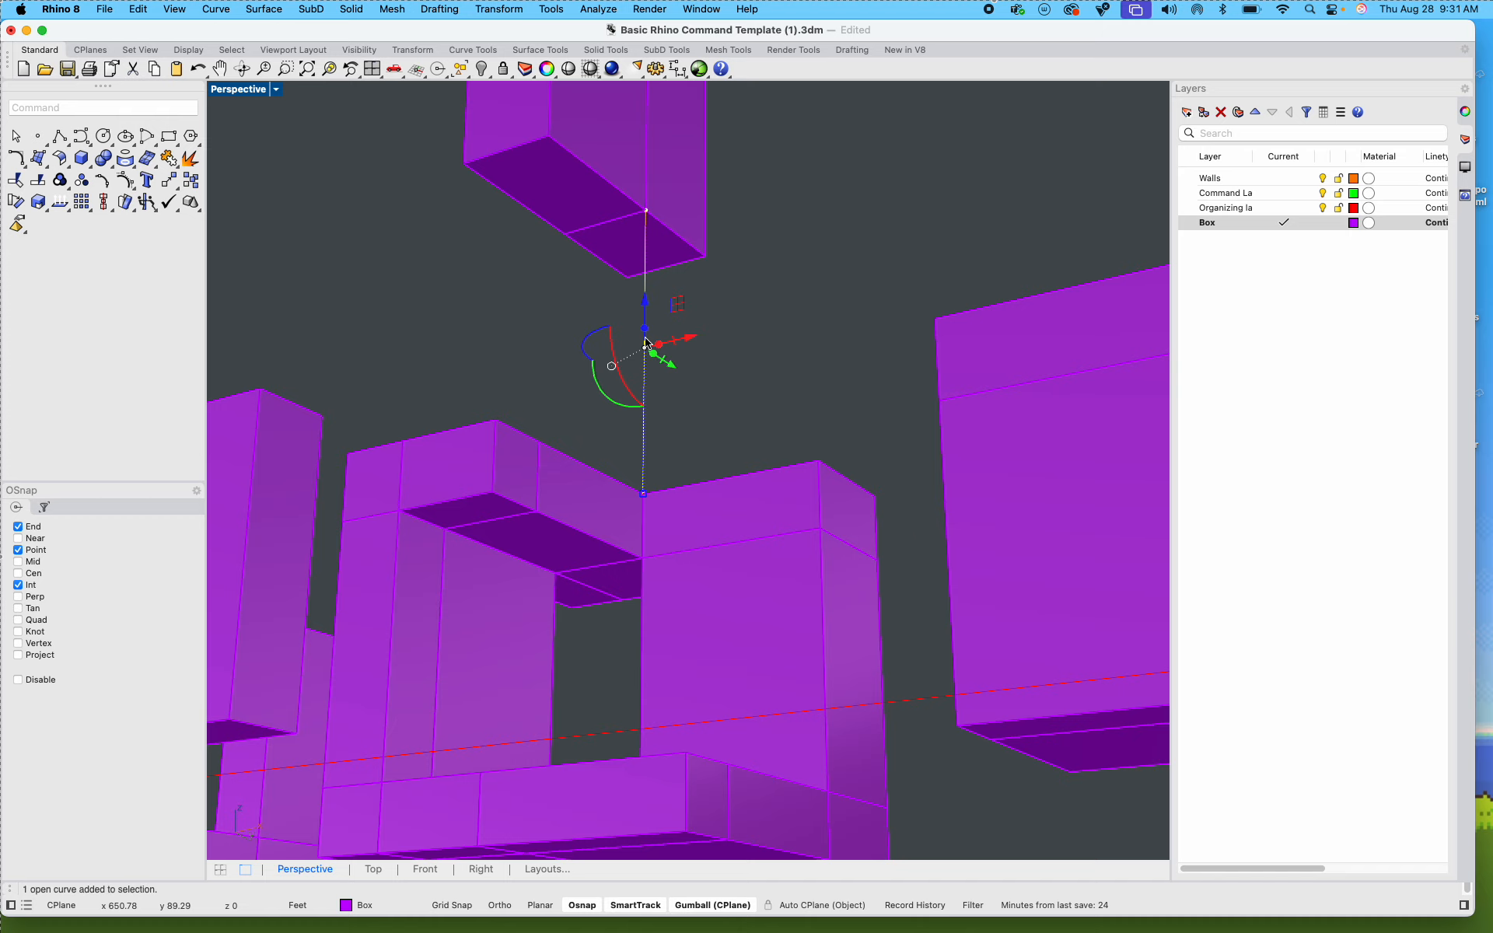
{"action": "type", "text": "copy"}
{"action": "key", "text": "Return"}
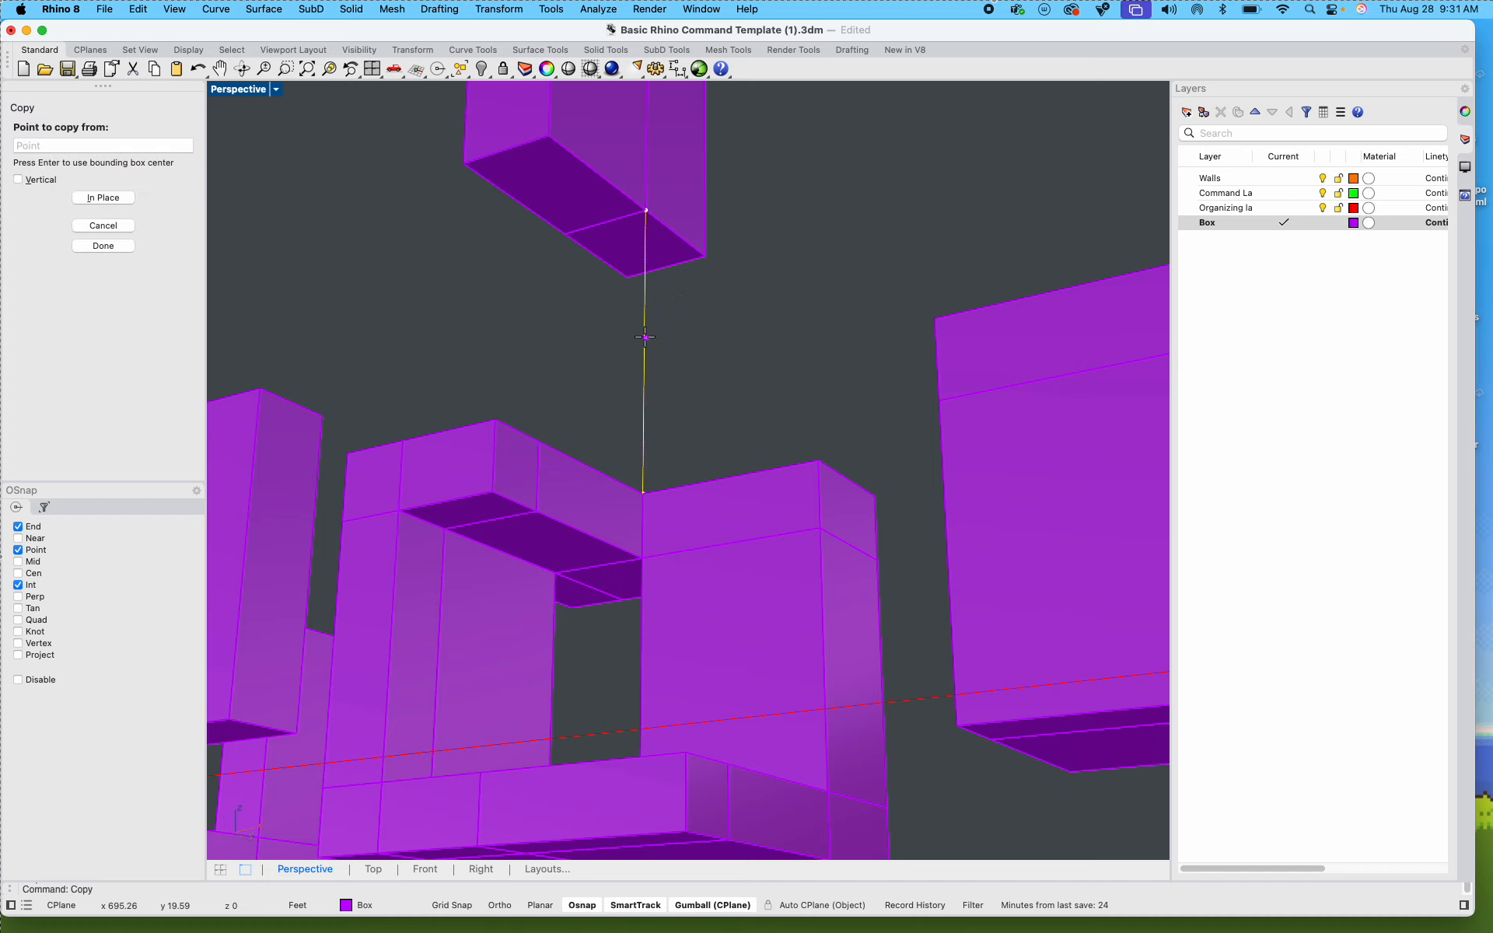
{"action": "left_click", "coordinate": [646, 210]}
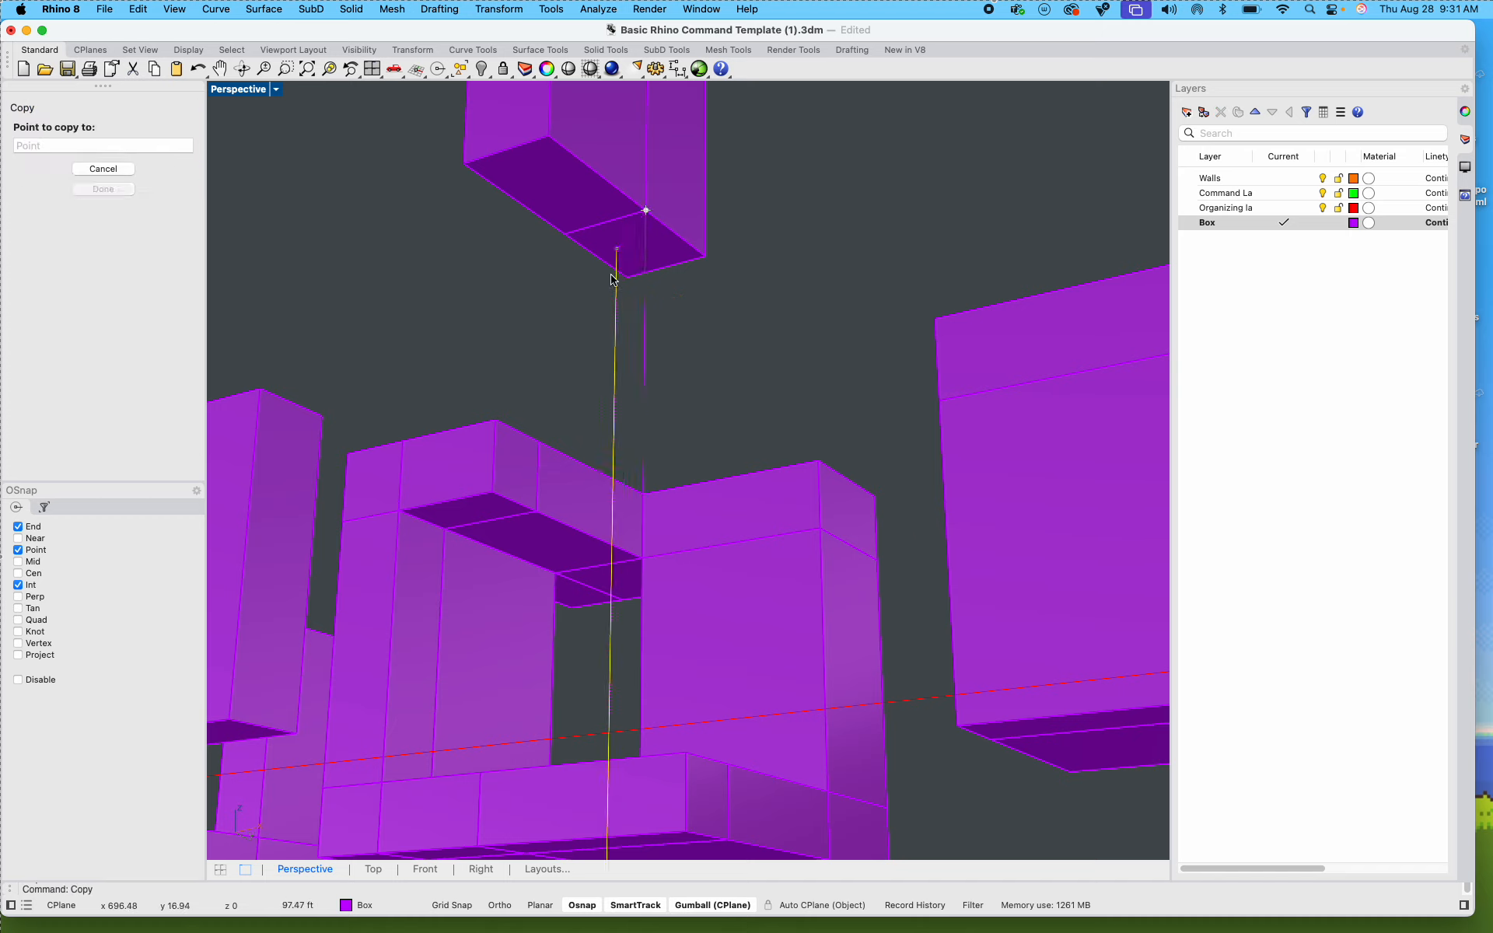
{"action": "left_click", "coordinate": [549, 138]}
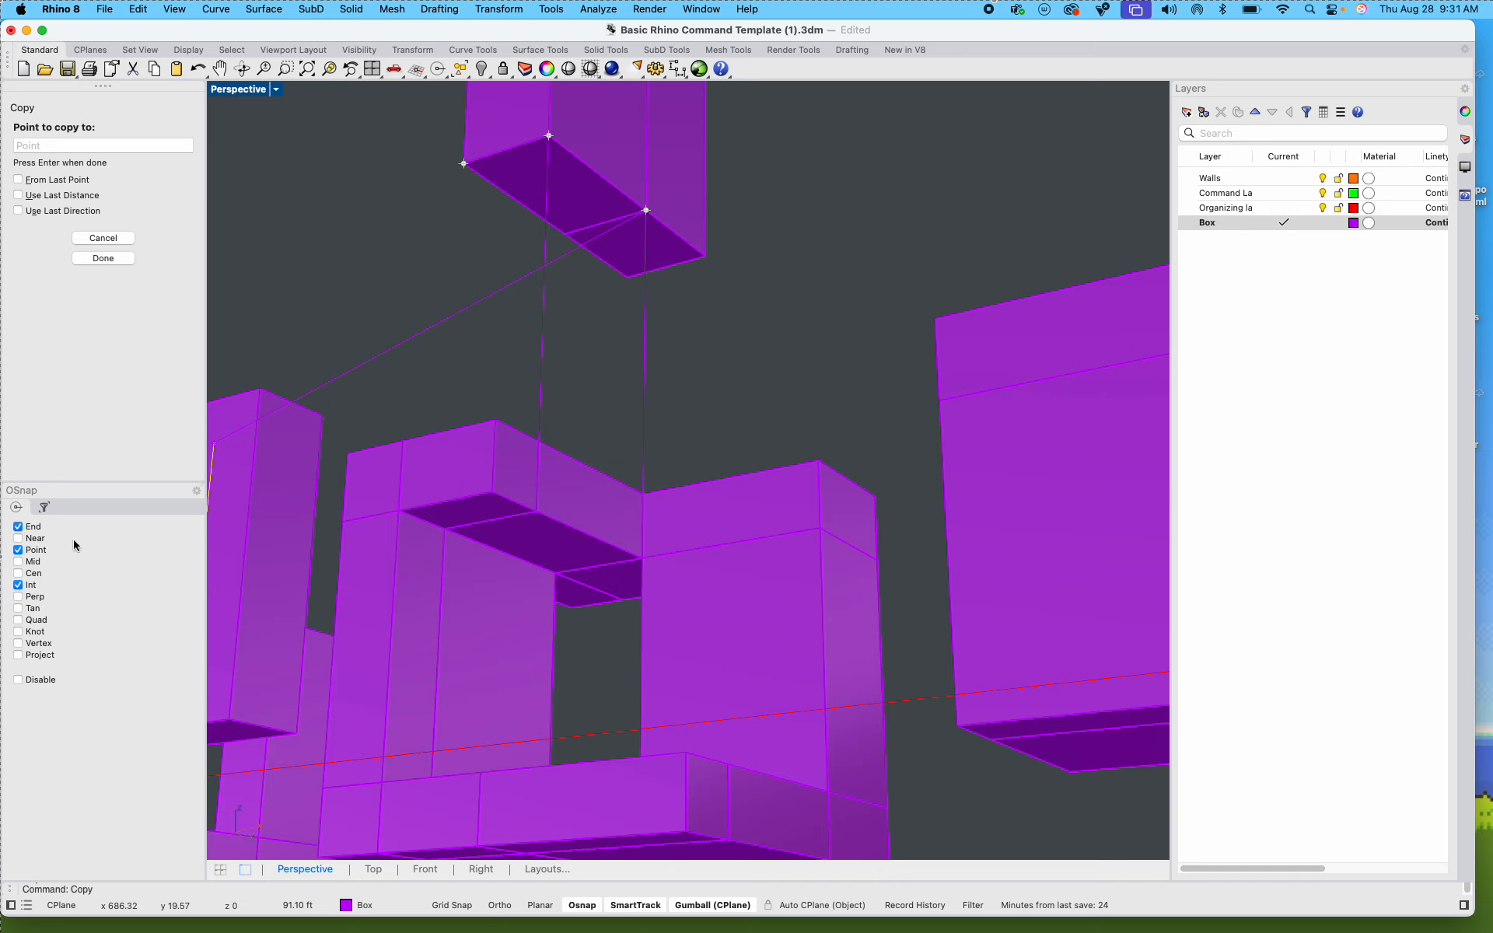
{"action": "left_click", "coordinate": [18, 527]}
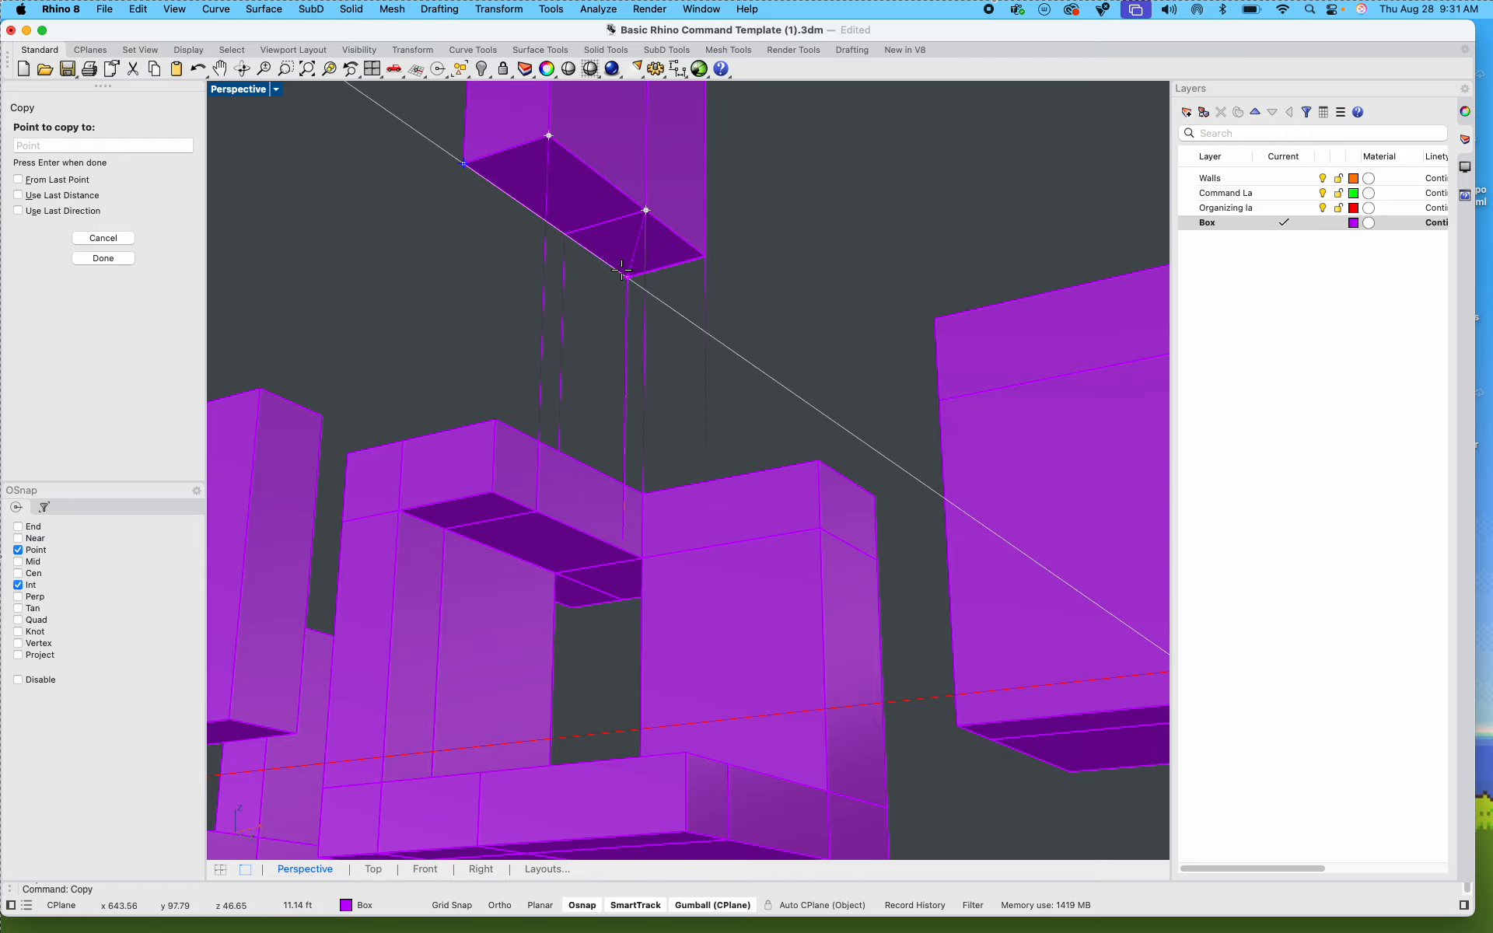
{"action": "right_click_drag", "start_coordinate": [609, 378], "coordinate": [457, 507], "text": "shift"}
{"action": "scroll", "coordinate": [457, 508], "scroll_direction": "down", "scroll_amount": 8}
{"action": "type", "text": "1"}
{"action": "key", "text": "Return"}
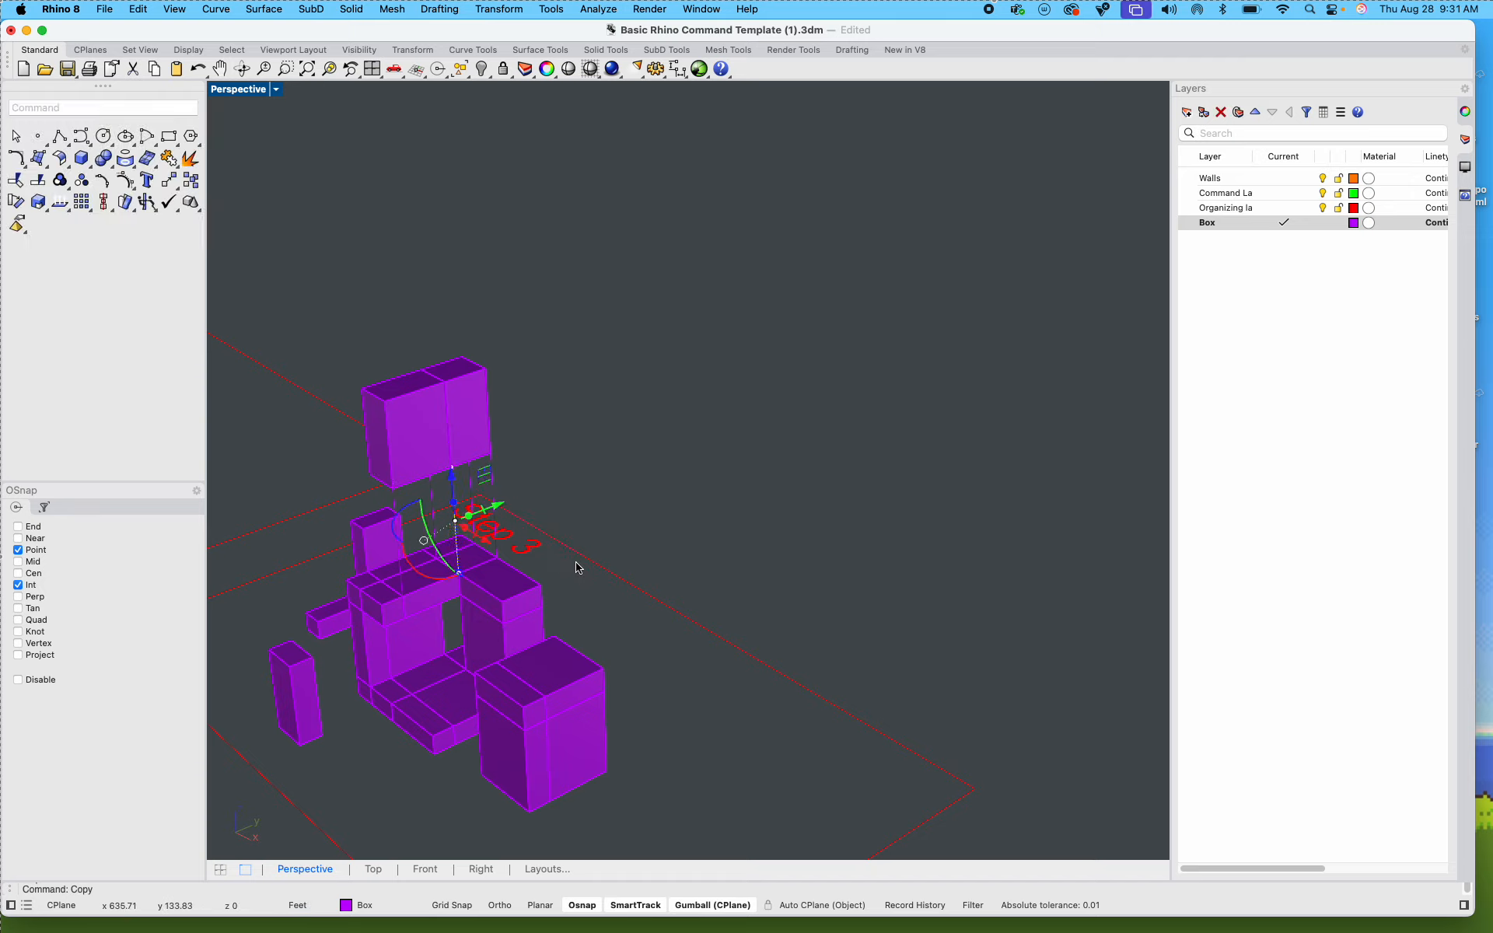
Step: Examine the connector lines between the box and its raised pieces and the overall Step 3 arrangement, and clear the selection
{"action": "scroll", "coordinate": [333, 550], "scroll_direction": "up", "scroll_amount": 3}
{"action": "scroll", "coordinate": [583, 493], "scroll_direction": "up", "scroll_amount": 3}
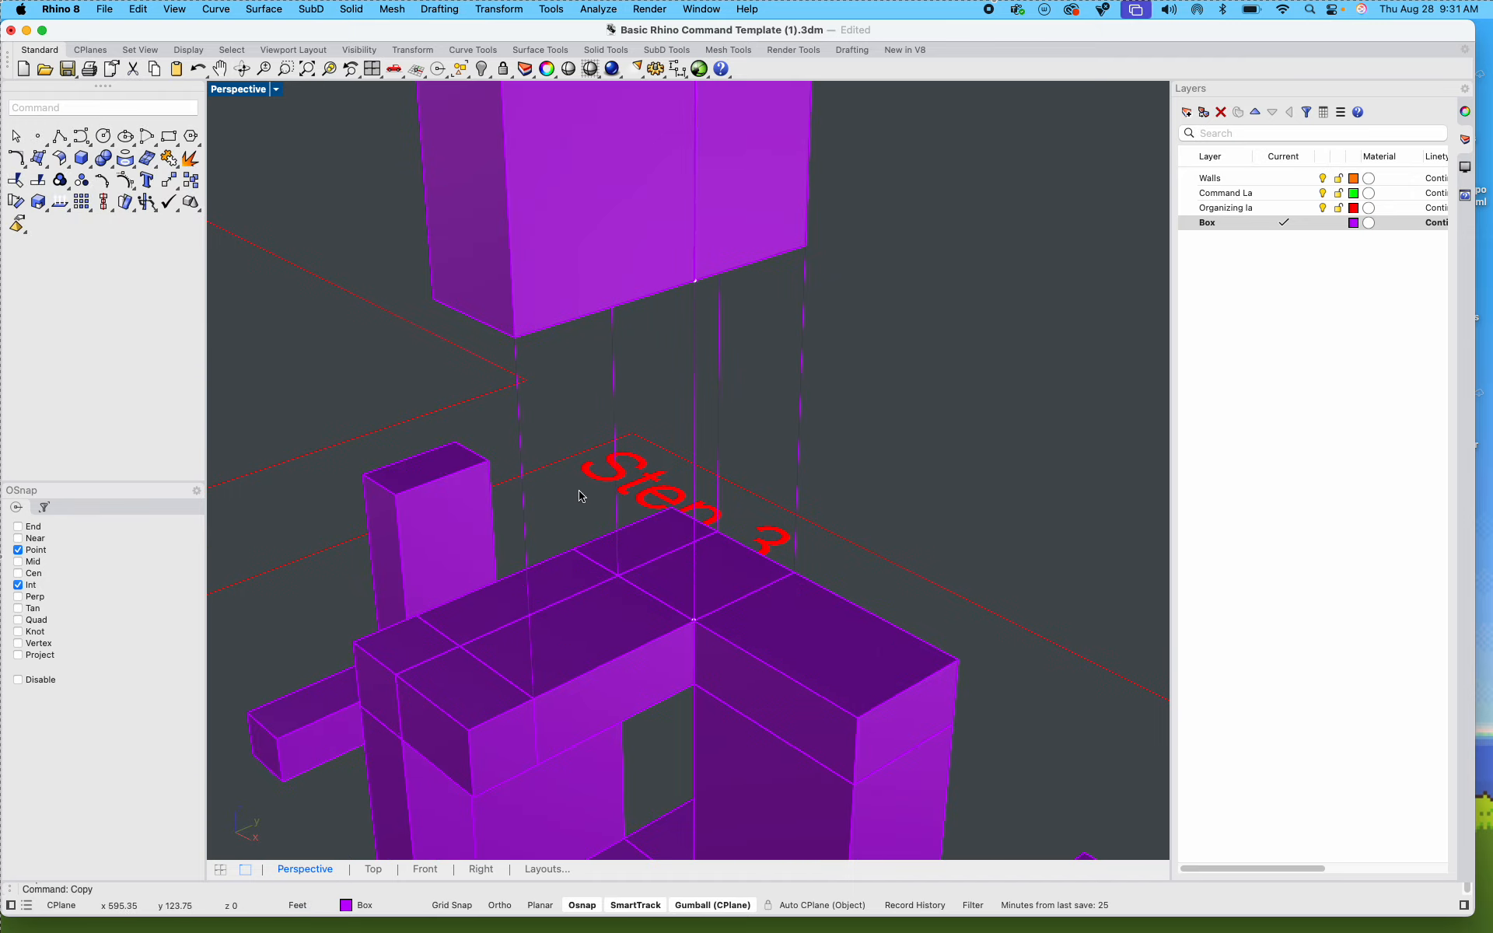
{"action": "scroll", "coordinate": [669, 445], "scroll_direction": "up", "scroll_amount": 3}
{"action": "scroll", "coordinate": [672, 295], "scroll_direction": "down", "scroll_amount": 5}
{"action": "right_click_drag", "start_coordinate": [666, 293], "coordinate": [688, 345]}
{"action": "scroll", "coordinate": [687, 344], "scroll_direction": "down", "scroll_amount": 3}
{"action": "left_click_drag", "start_coordinate": [502, 166], "coordinate": [844, 538]}
{"action": "left_click", "coordinate": [873, 360]}
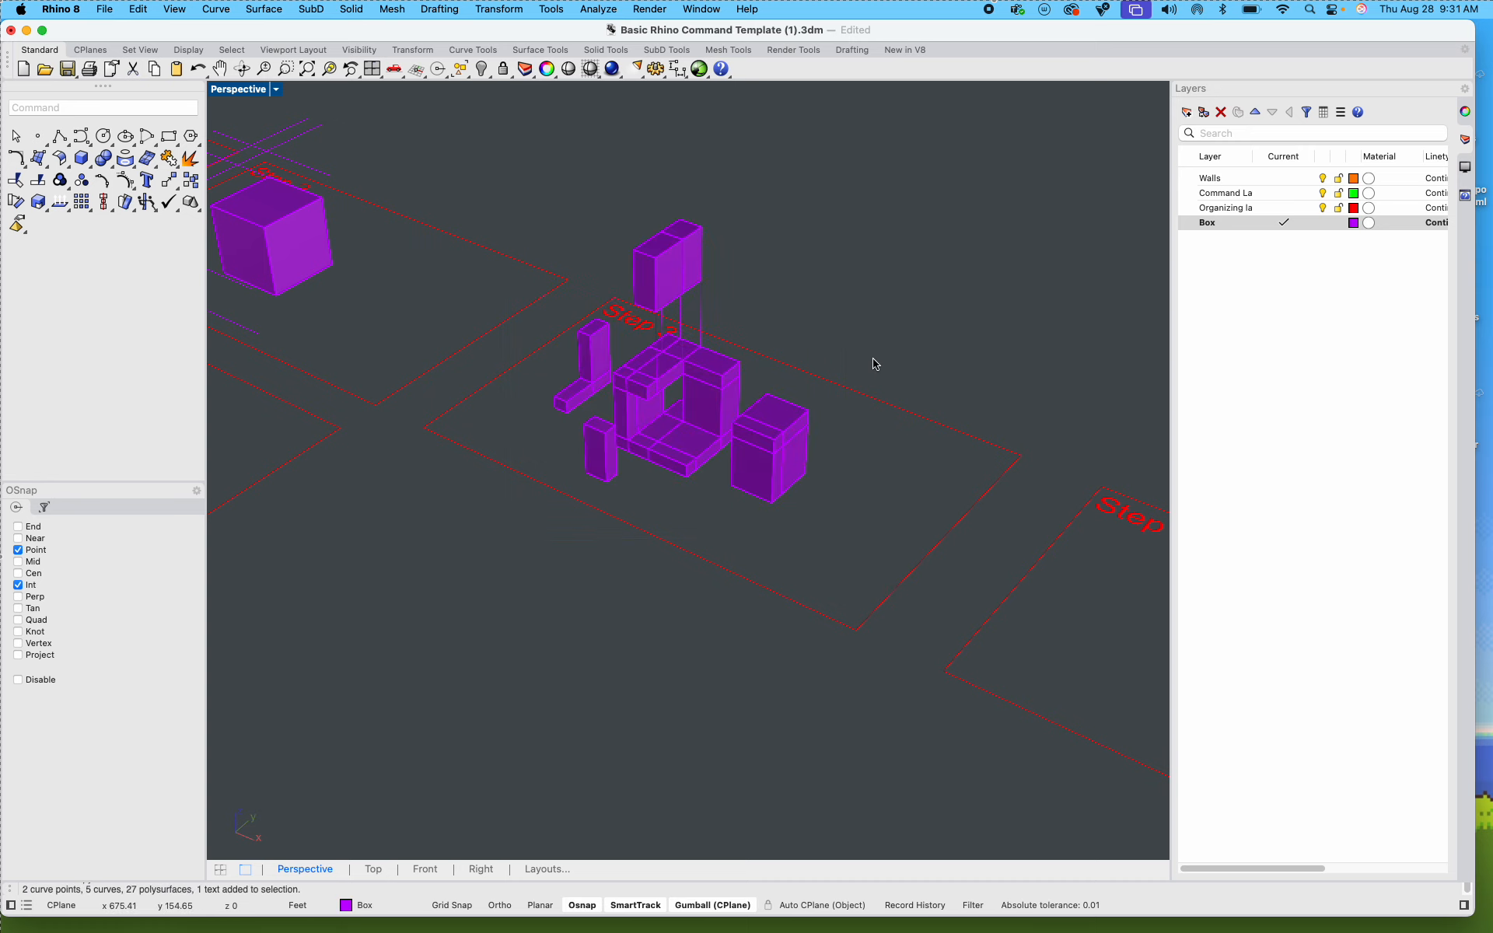
Step: Switch to the Miro board to read the exercise's numbered instructions, and return to Rhino
{"action": "scroll", "coordinate": [731, 354], "scroll_direction": "up", "scroll_amount": 6}
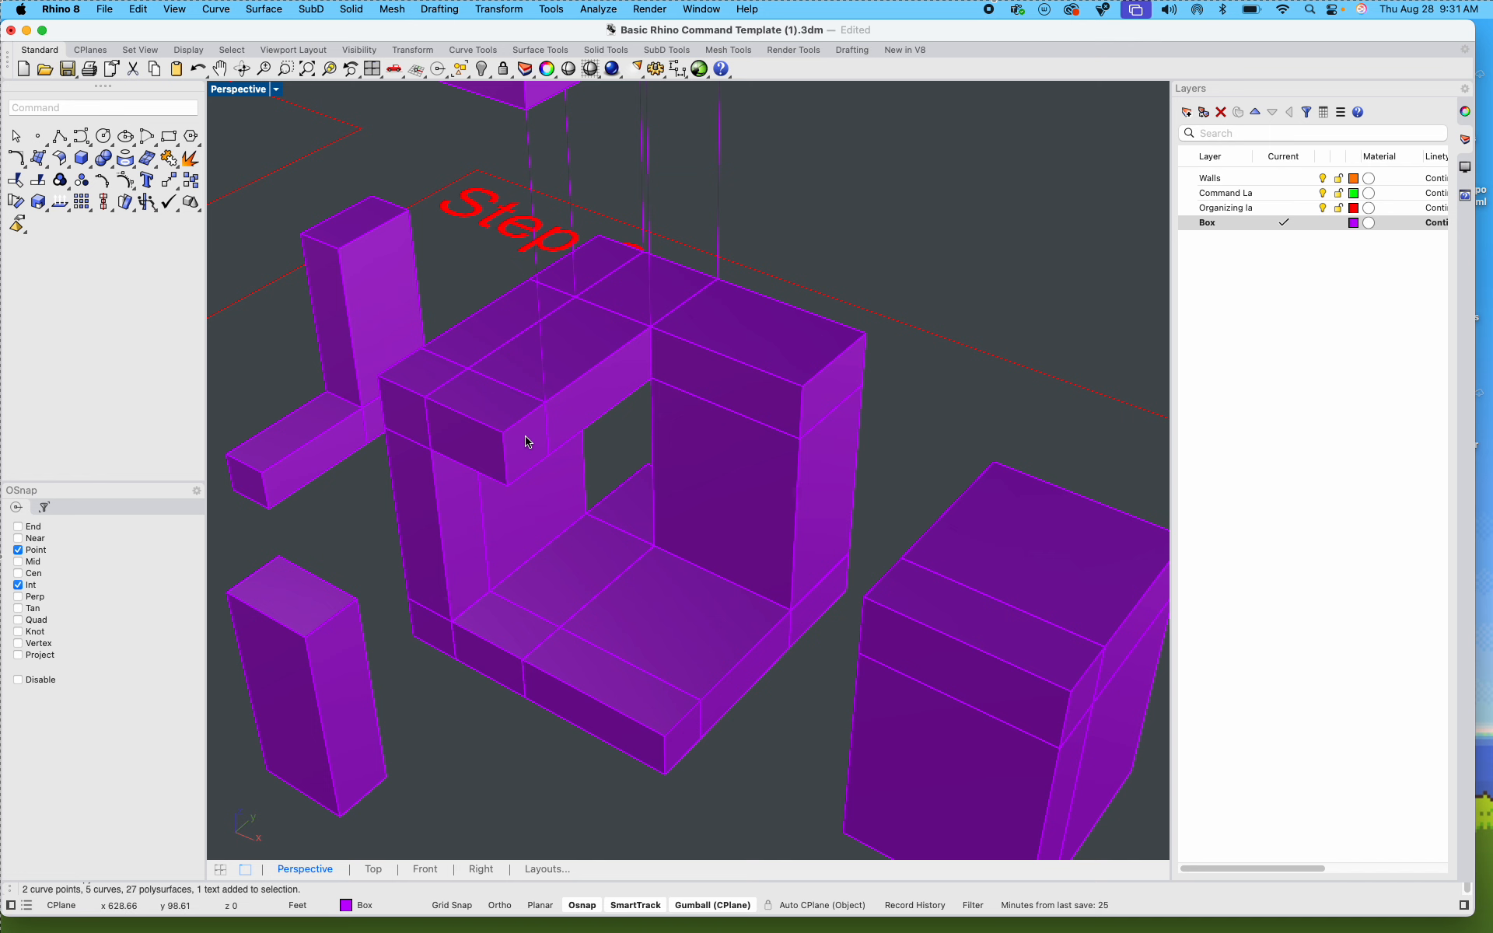
{"action": "key", "text": "ctrl+Left"}
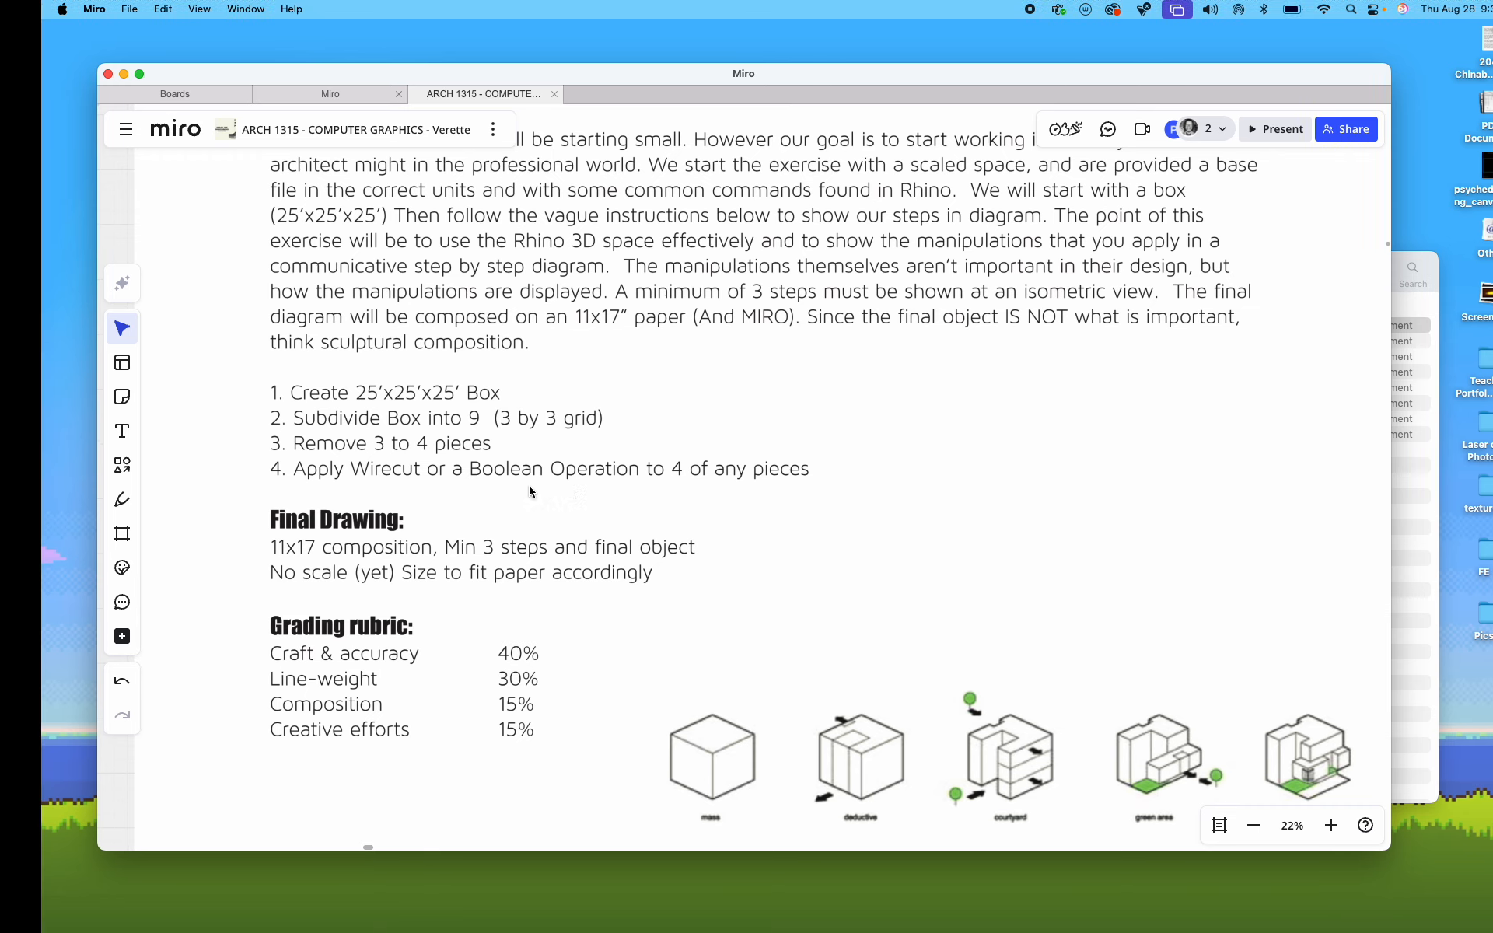
{"action": "key", "text": "ctrl+Right"}
Step: Copy the opened-up box, without its pulled-out pieces, from Step 3 into the Step 4 frame, and clear the selection
{"action": "right_click_drag", "start_coordinate": [713, 610], "coordinate": [506, 467]}
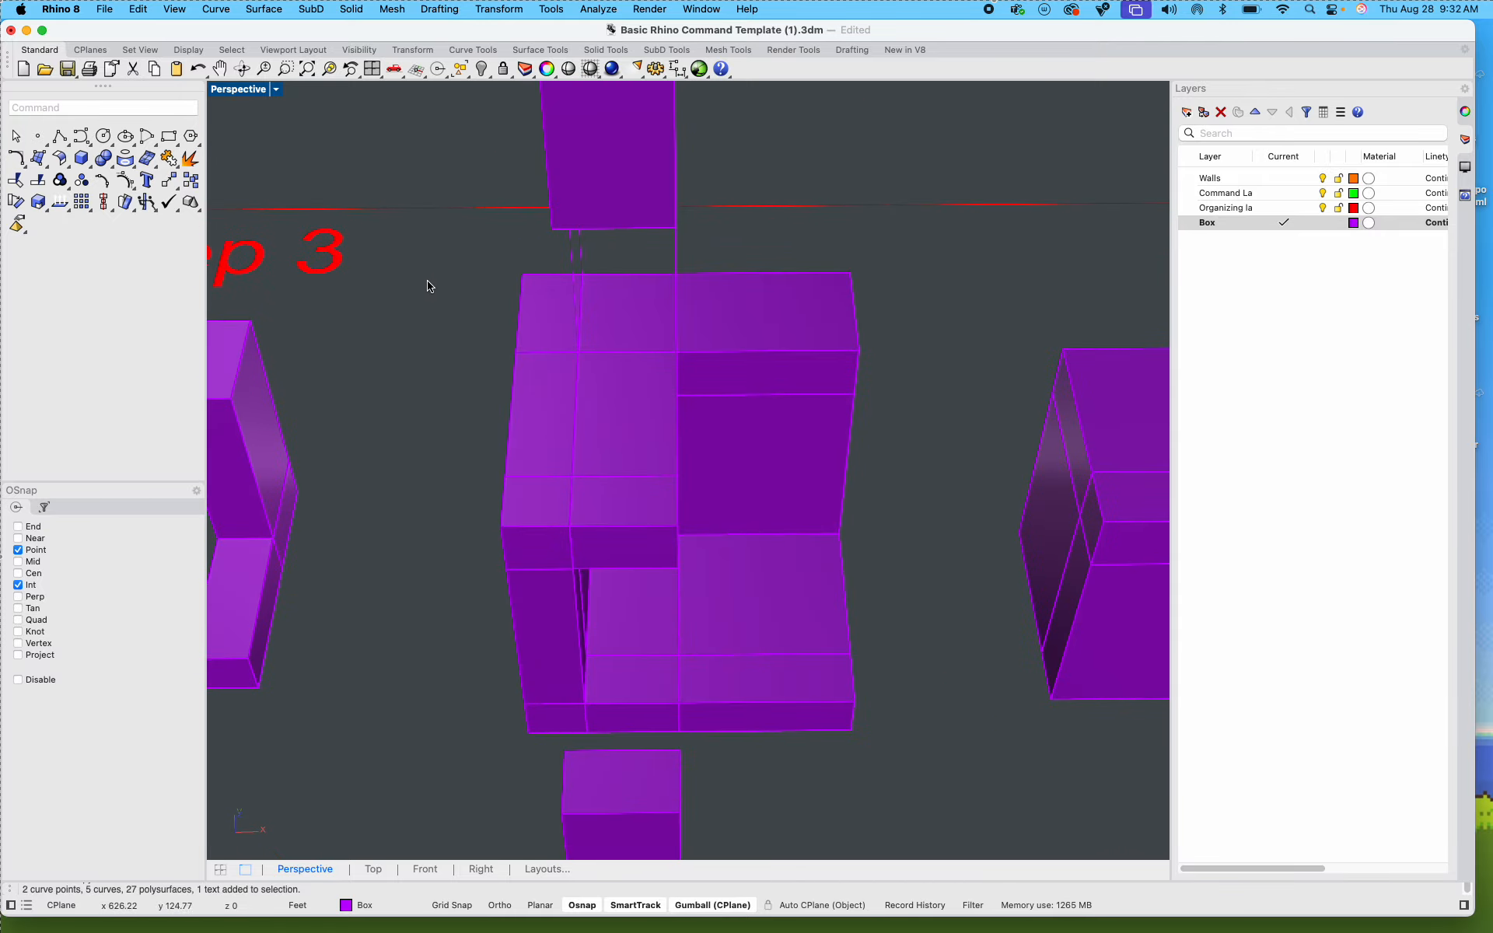
{"action": "left_click_drag", "start_coordinate": [433, 240], "coordinate": [610, 439]}
{"action": "left_click", "coordinate": [986, 736]}
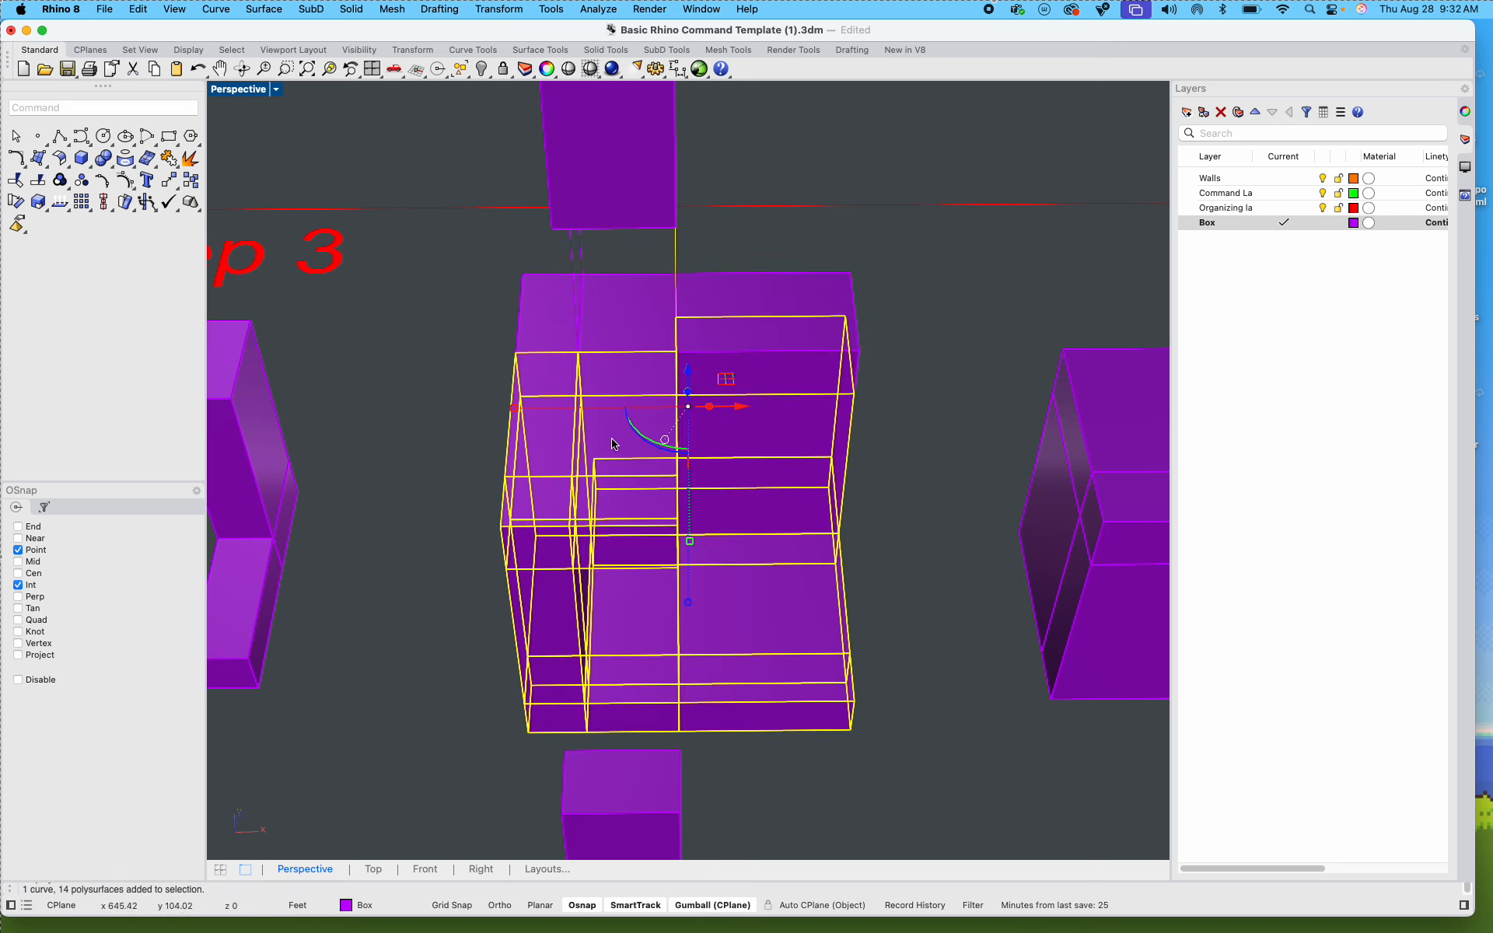
{"action": "left_click", "coordinate": [473, 378]}
{"action": "left_click_drag", "start_coordinate": [467, 255], "coordinate": [933, 751]}
{"action": "type", "text": "copy"}
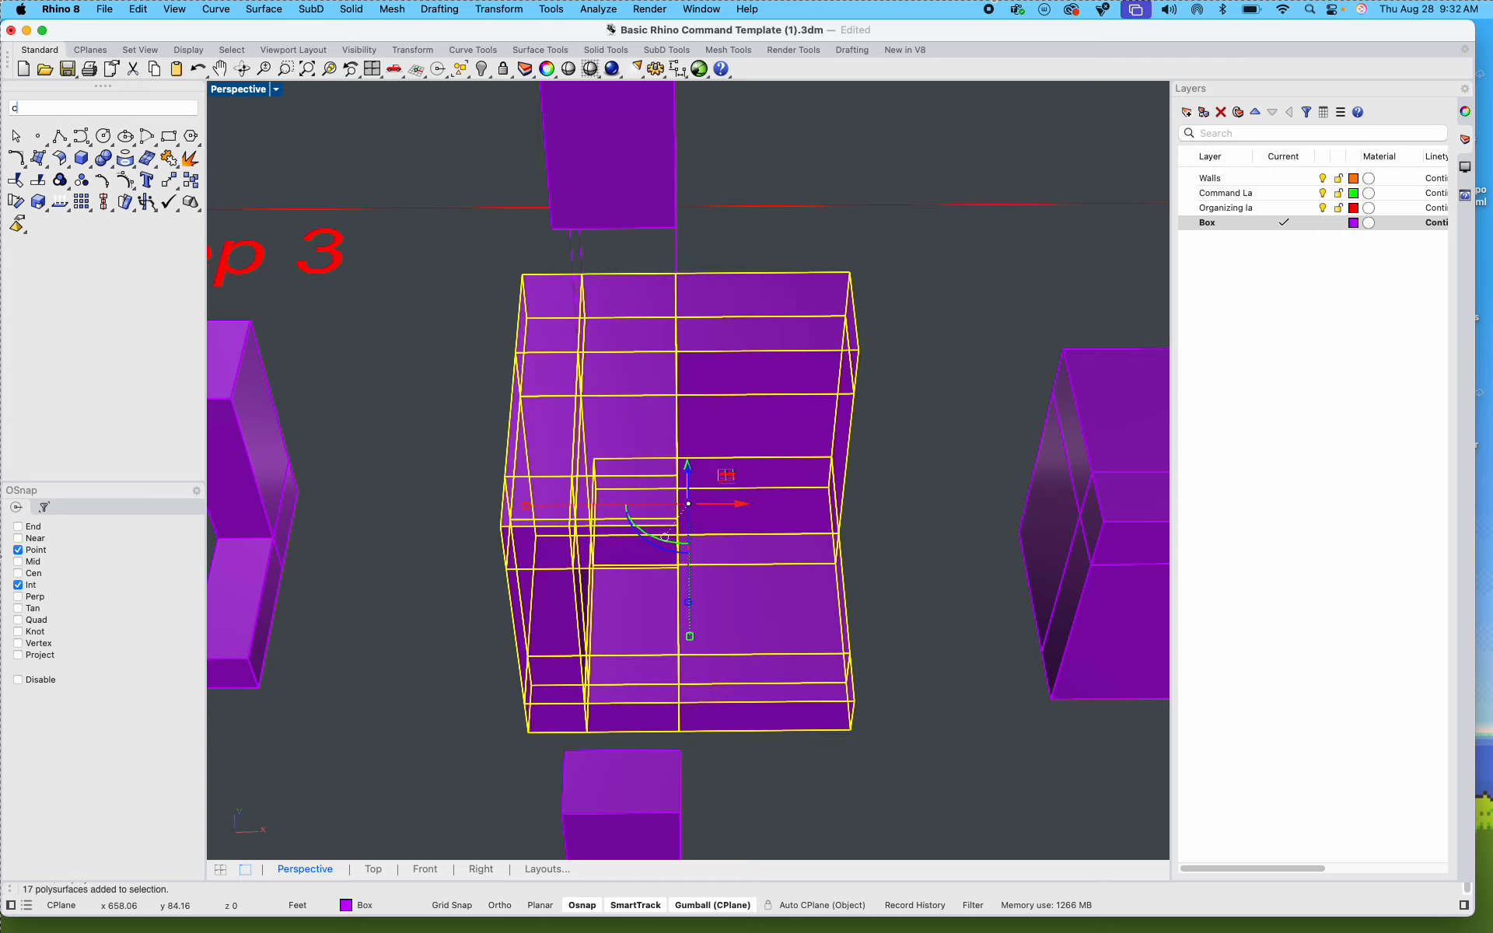
{"action": "key", "text": "Return"}
{"action": "scroll", "coordinate": [910, 574], "scroll_direction": "down", "scroll_amount": 5}
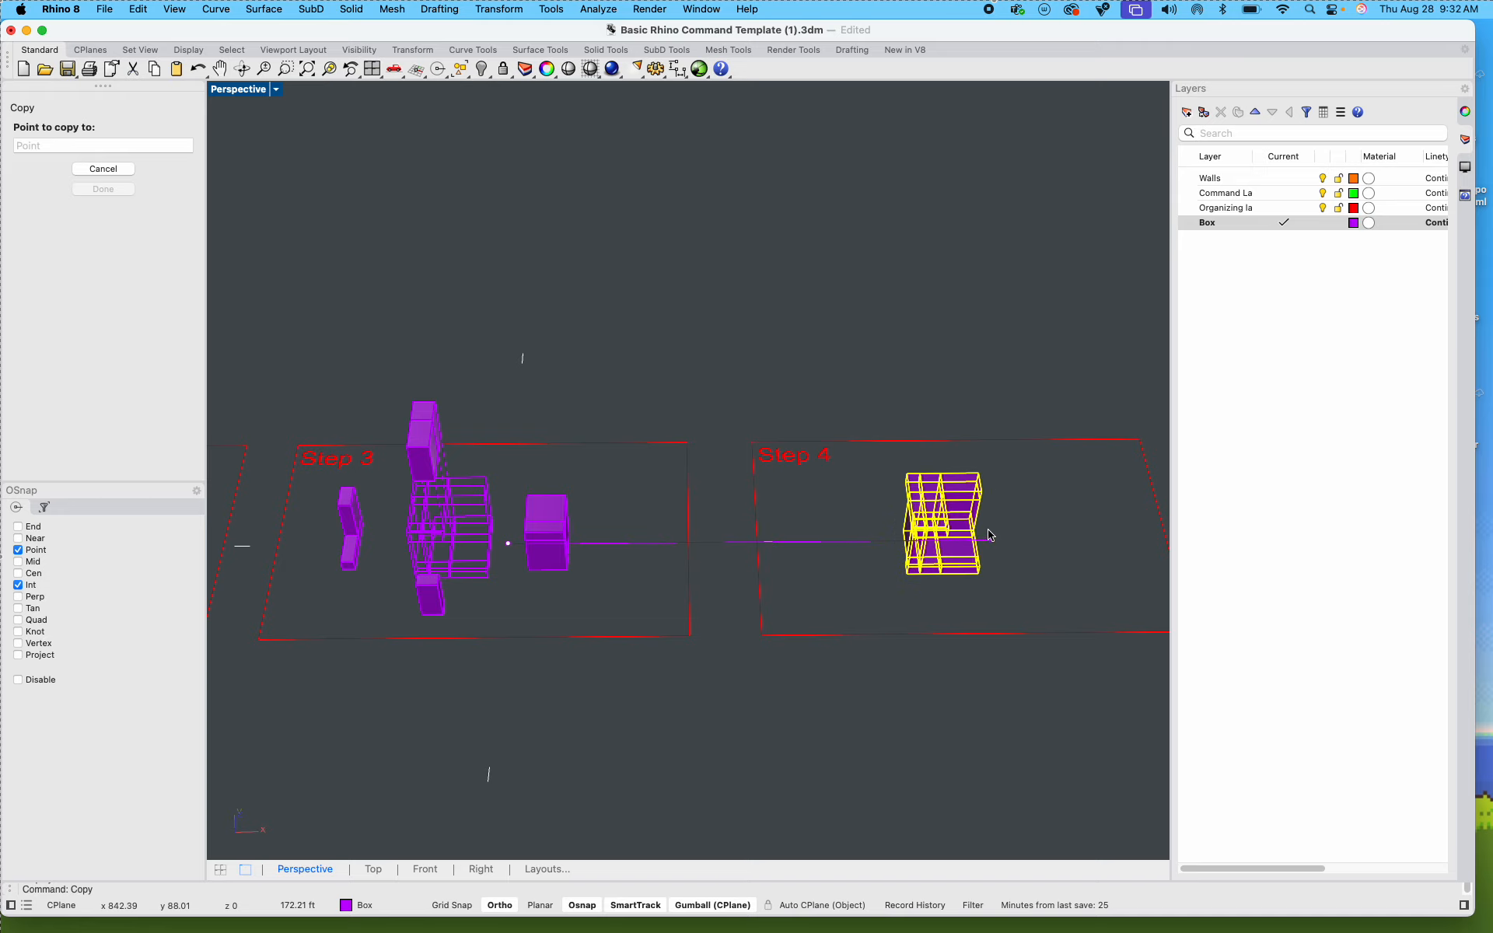
{"action": "left_click", "coordinate": [987, 535]}
{"action": "key", "text": "Return"}
{"action": "key", "text": "Escape"}
Step: Create a vertical solid cone about 15 ft high on the ground just in front of the Step 4 box
{"action": "scroll", "coordinate": [891, 522], "scroll_direction": "up", "scroll_amount": 7}
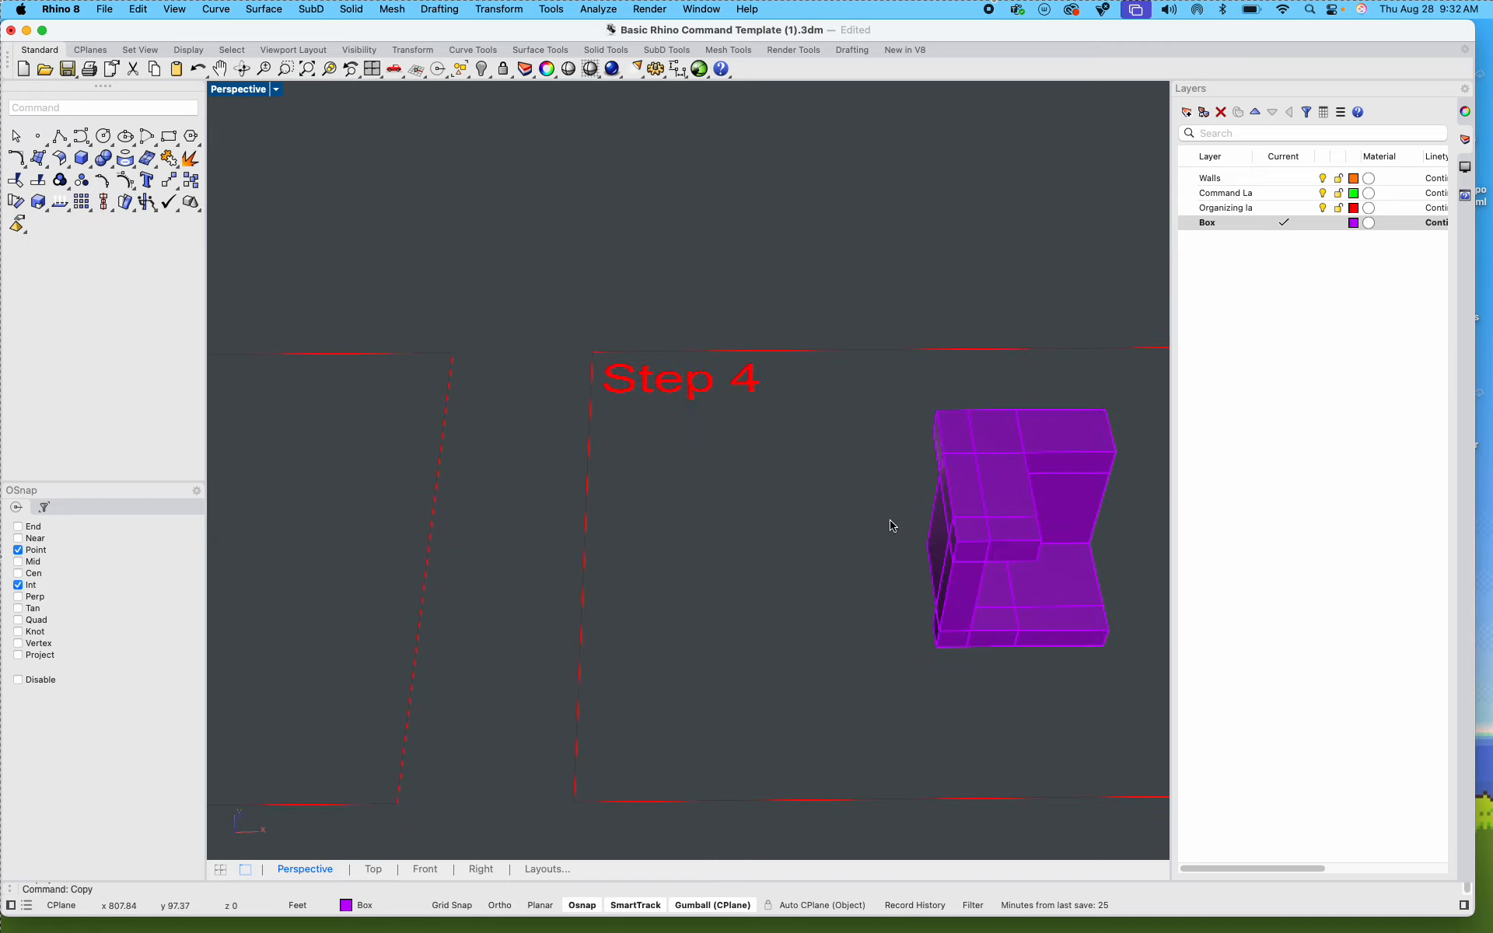
{"action": "right_click_drag", "start_coordinate": [891, 524], "coordinate": [581, 448], "text": "shift"}
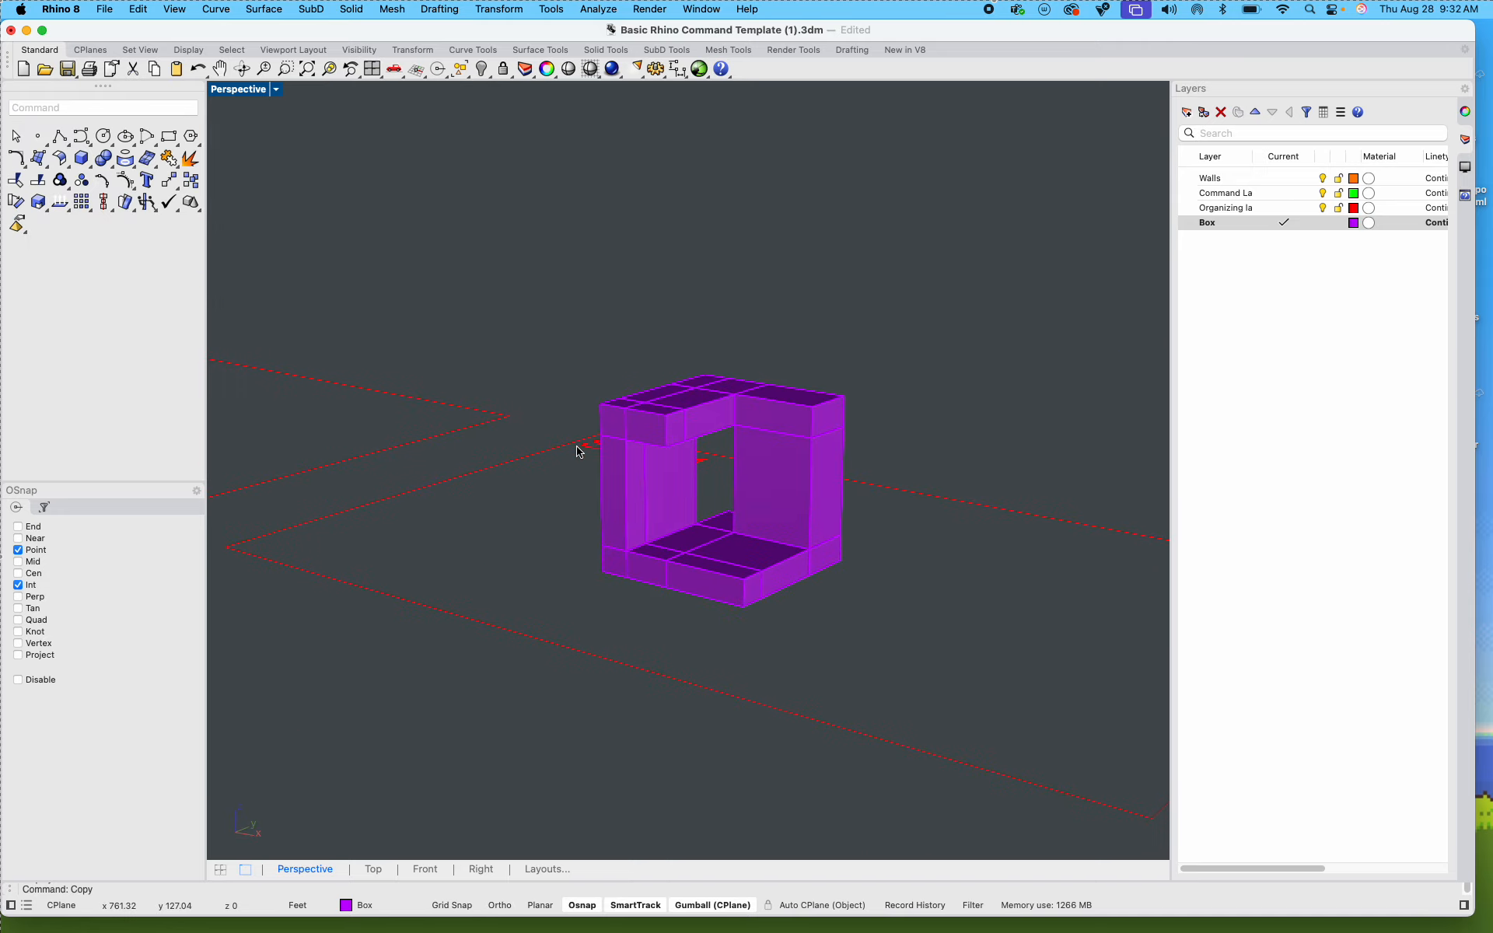
{"action": "scroll", "coordinate": [765, 513], "scroll_direction": "down", "scroll_amount": 6}
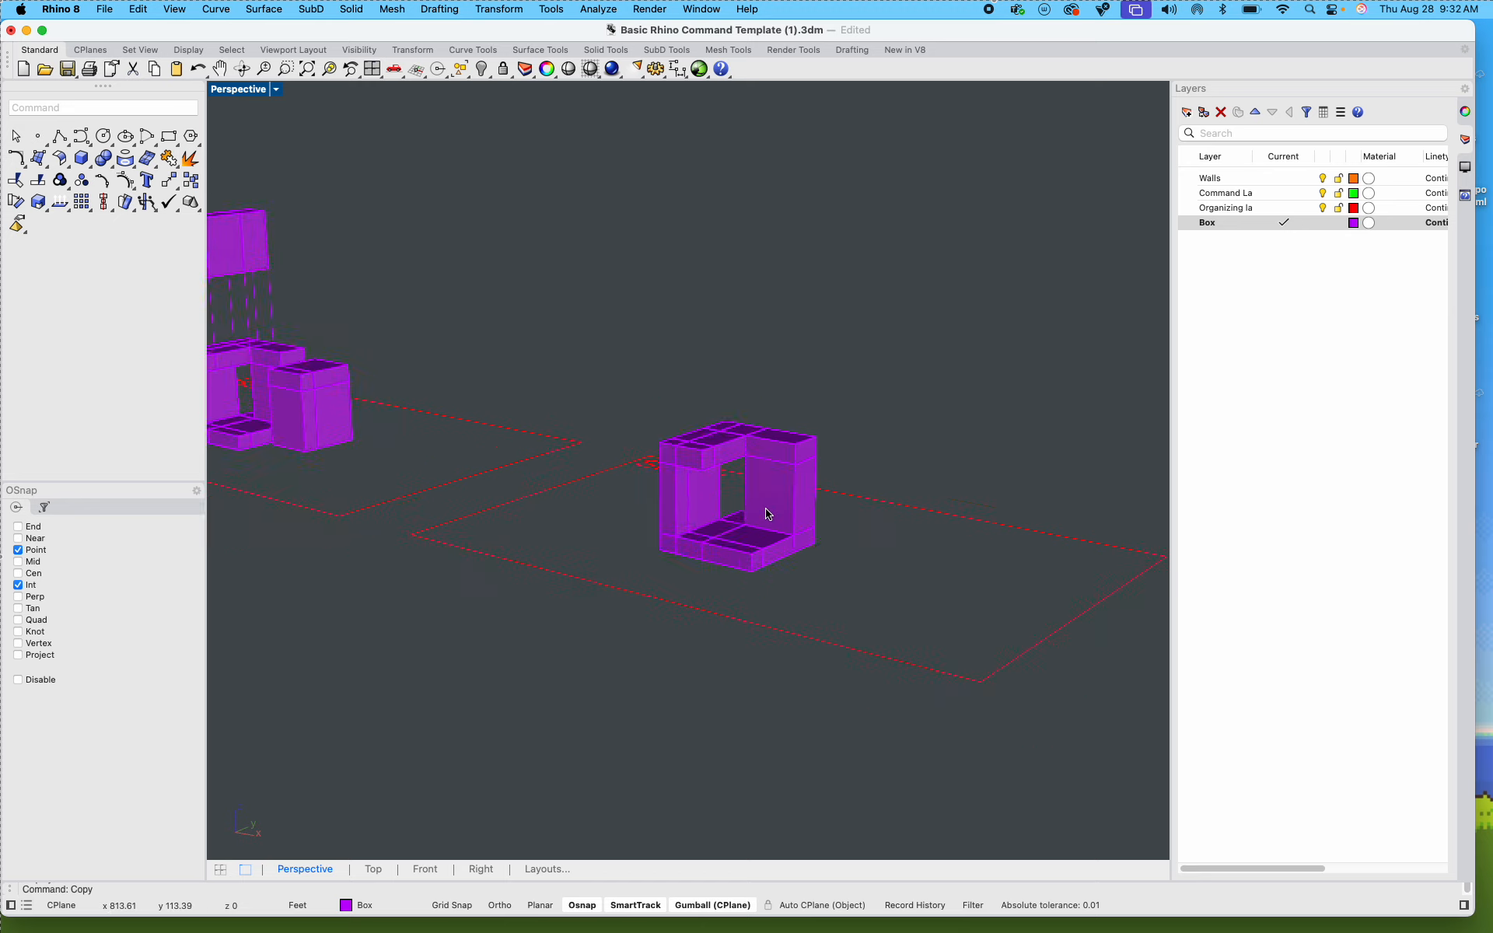
{"action": "right_click_drag", "start_coordinate": [766, 516], "coordinate": [663, 537], "text": "shift"}
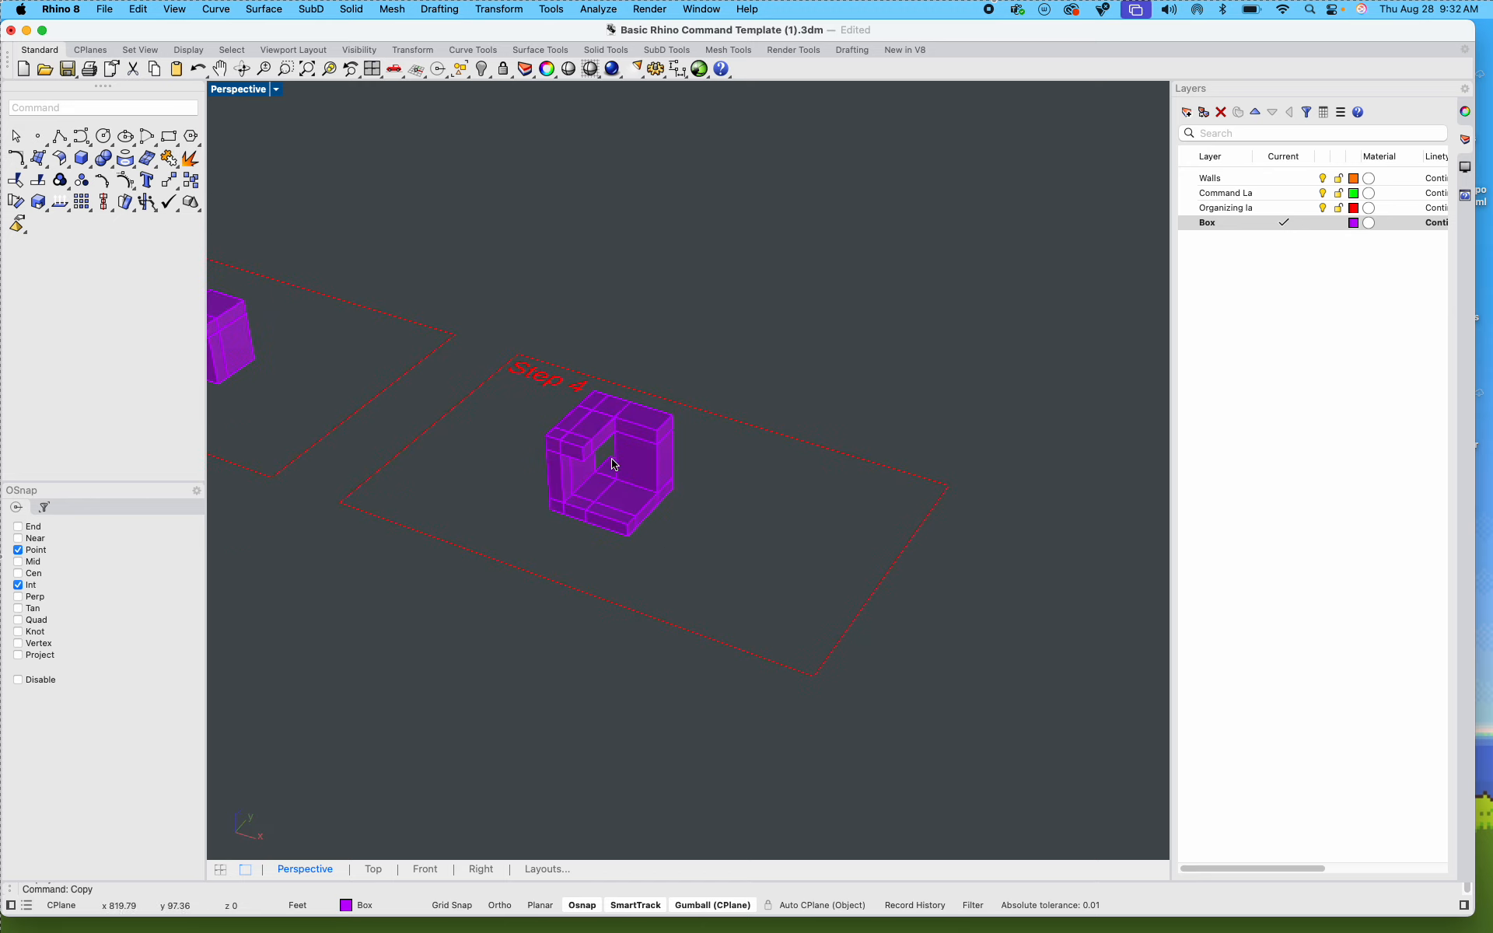
{"action": "scroll", "coordinate": [599, 444], "scroll_direction": "up", "scroll_amount": 3}
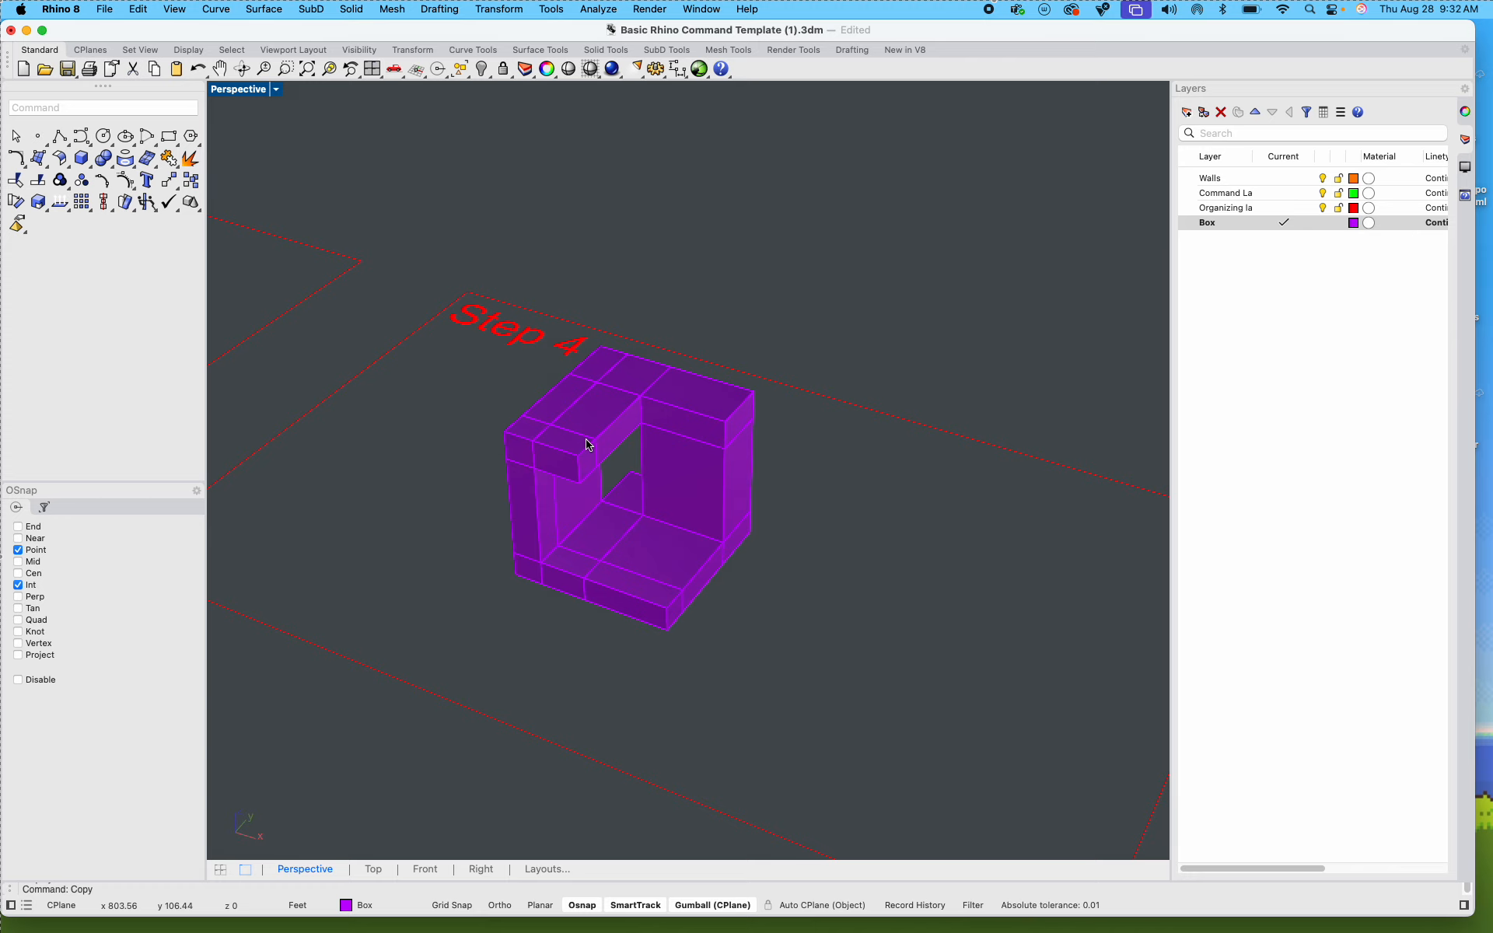
{"action": "left_click", "coordinate": [87, 168]}
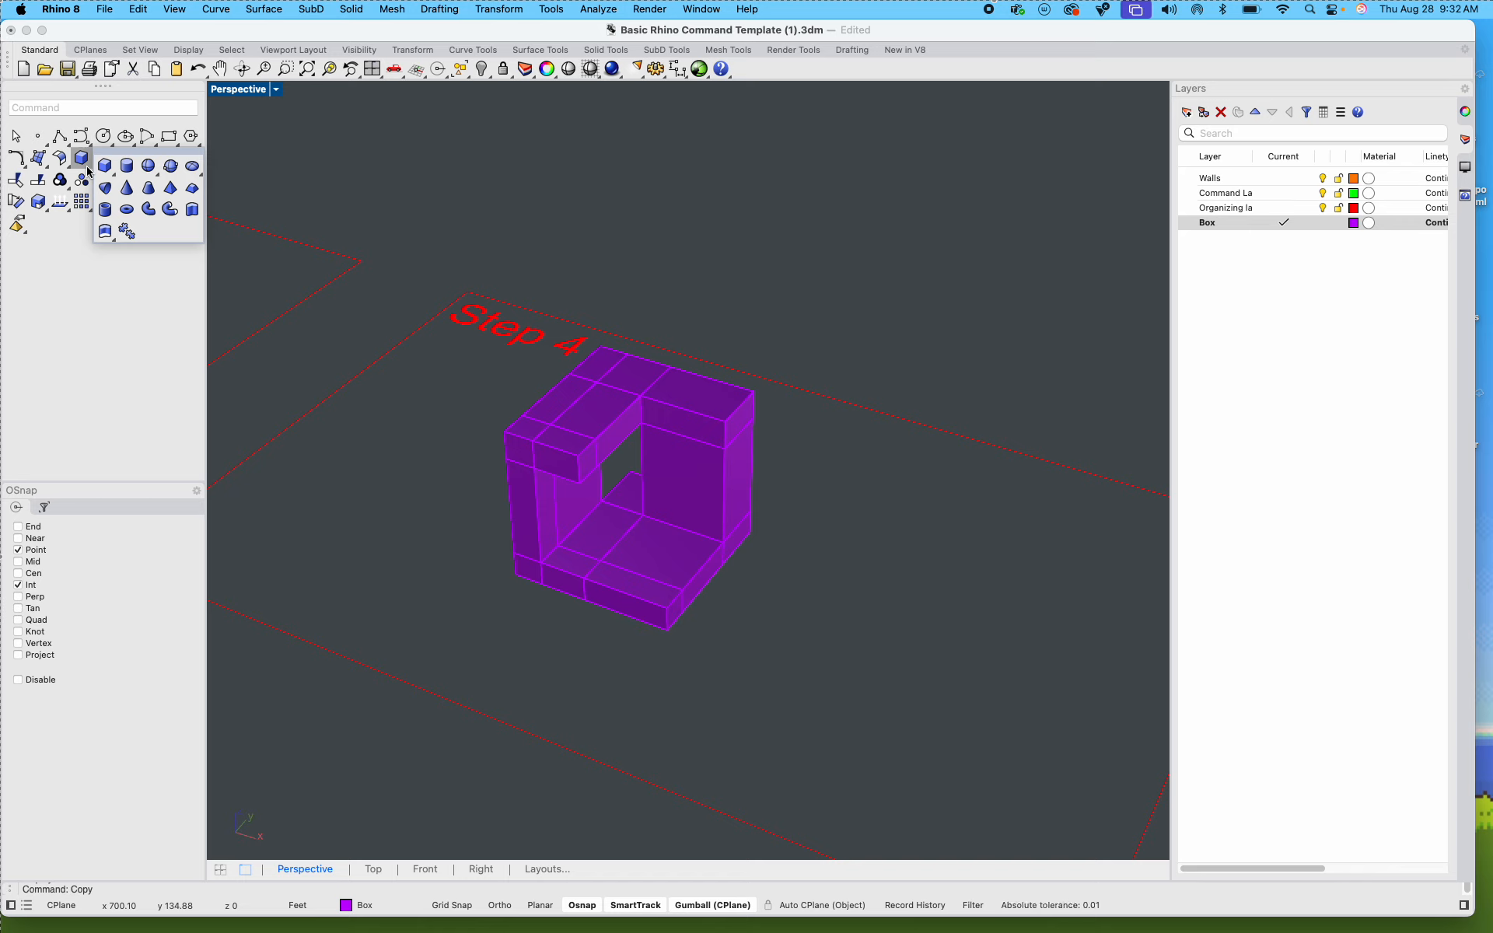
{"action": "left_click", "coordinate": [127, 196]}
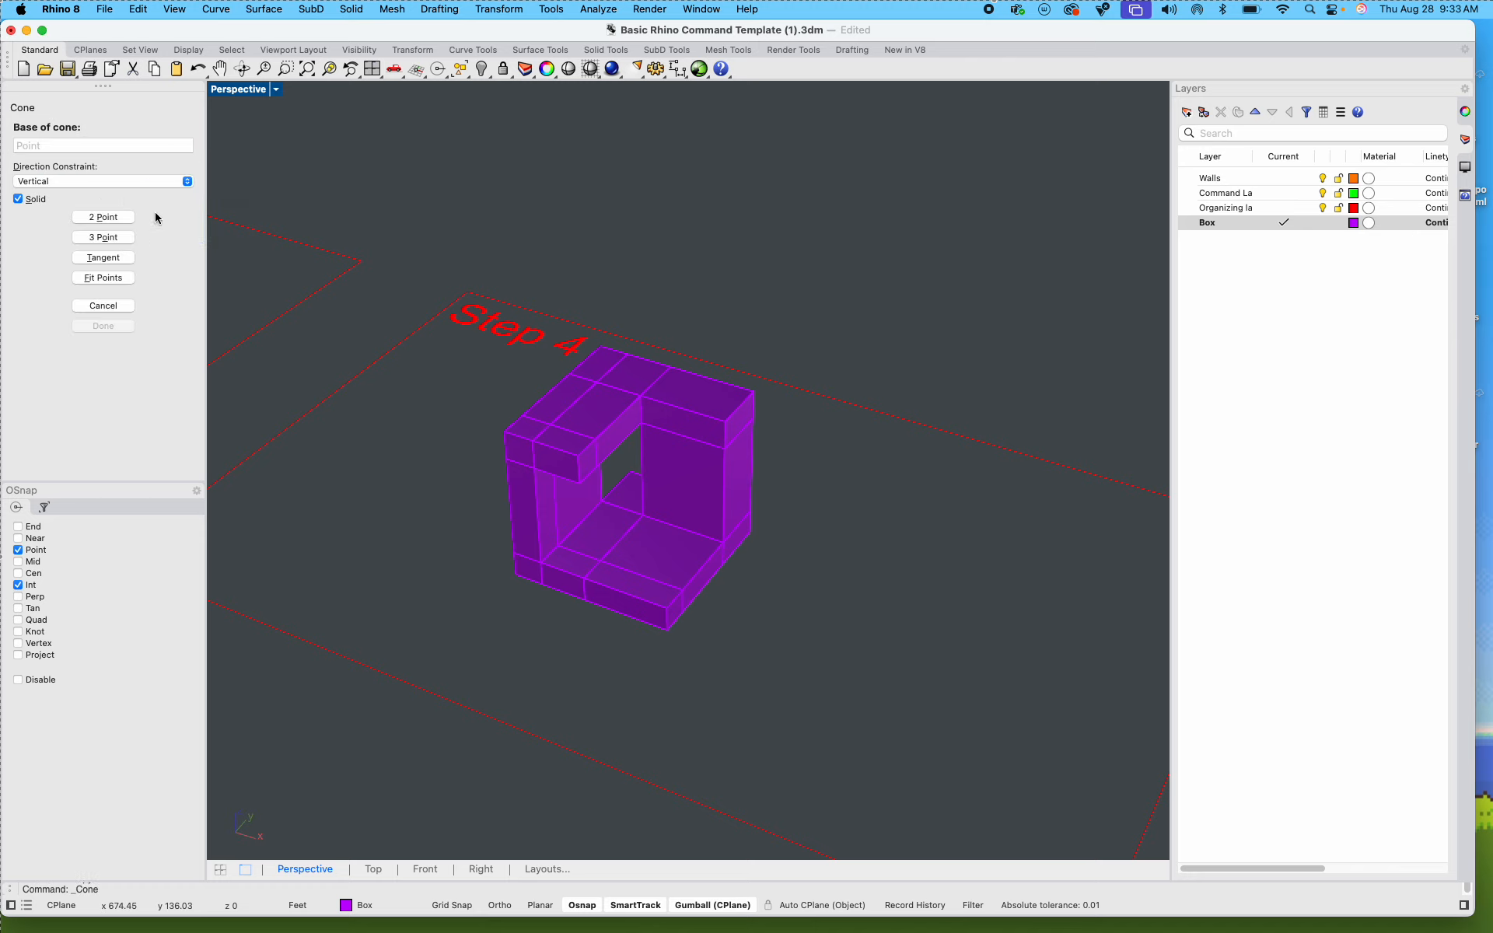
{"action": "left_click", "coordinate": [594, 669]}
{"action": "left_click", "coordinate": [679, 670]}
{"action": "left_click", "coordinate": [619, 589]}
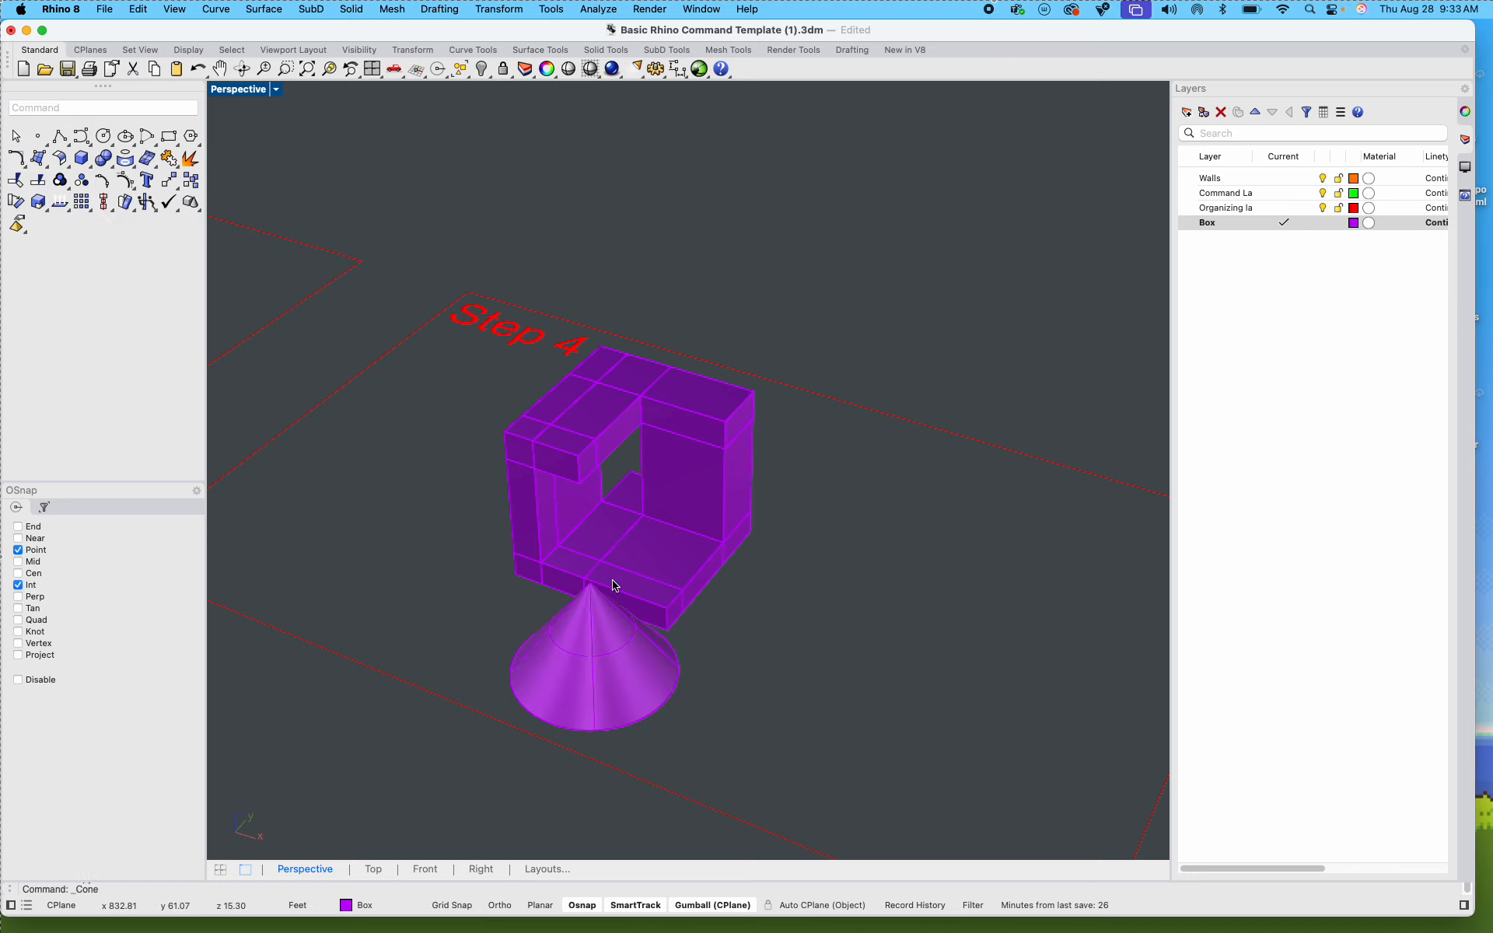
Step: Select the cone in front of the Step 4 box and examine its shape up close
{"action": "left_click", "coordinate": [622, 695]}
{"action": "scroll", "coordinate": [749, 748], "scroll_direction": "up", "scroll_amount": 6}
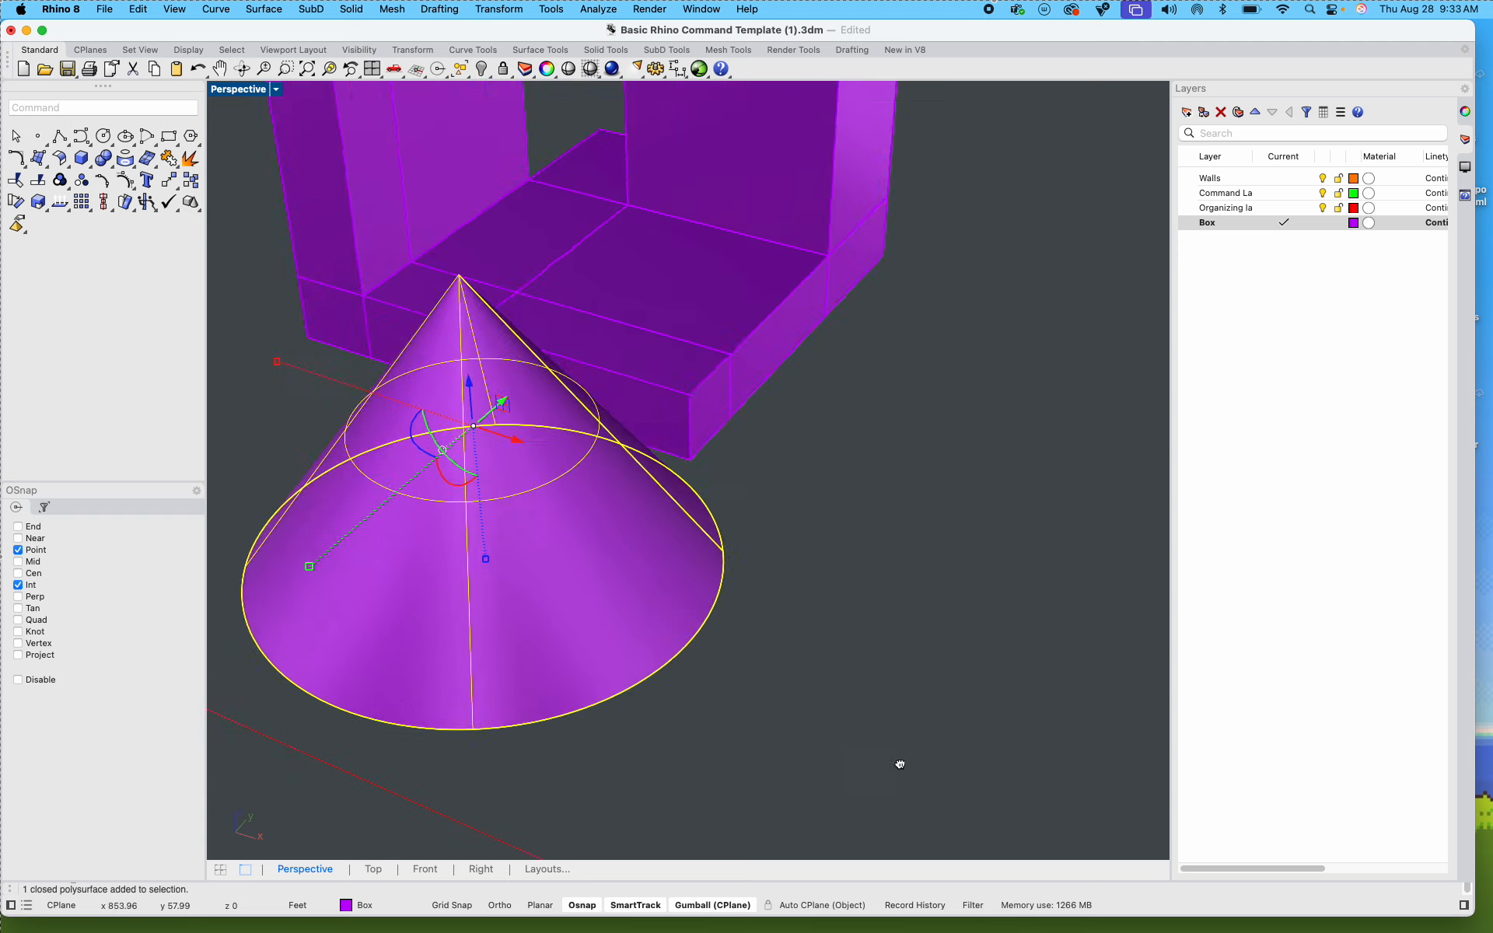
{"action": "right_click_drag", "start_coordinate": [959, 773], "coordinate": [909, 758], "text": "shift"}
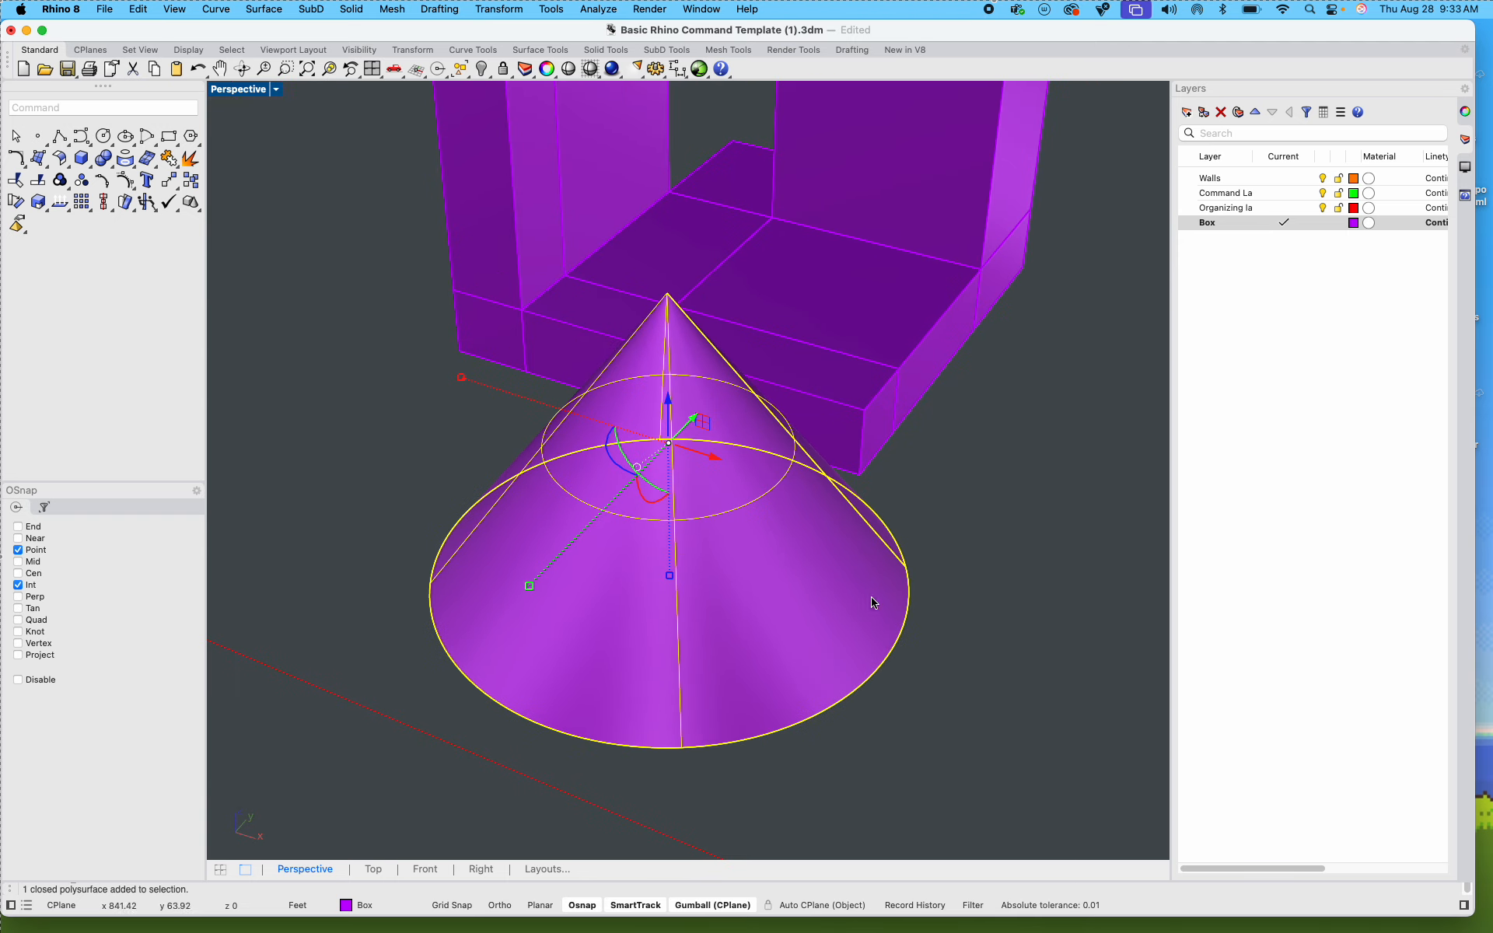
{"action": "right_click_drag", "start_coordinate": [903, 588], "coordinate": [892, 632], "text": "shift"}
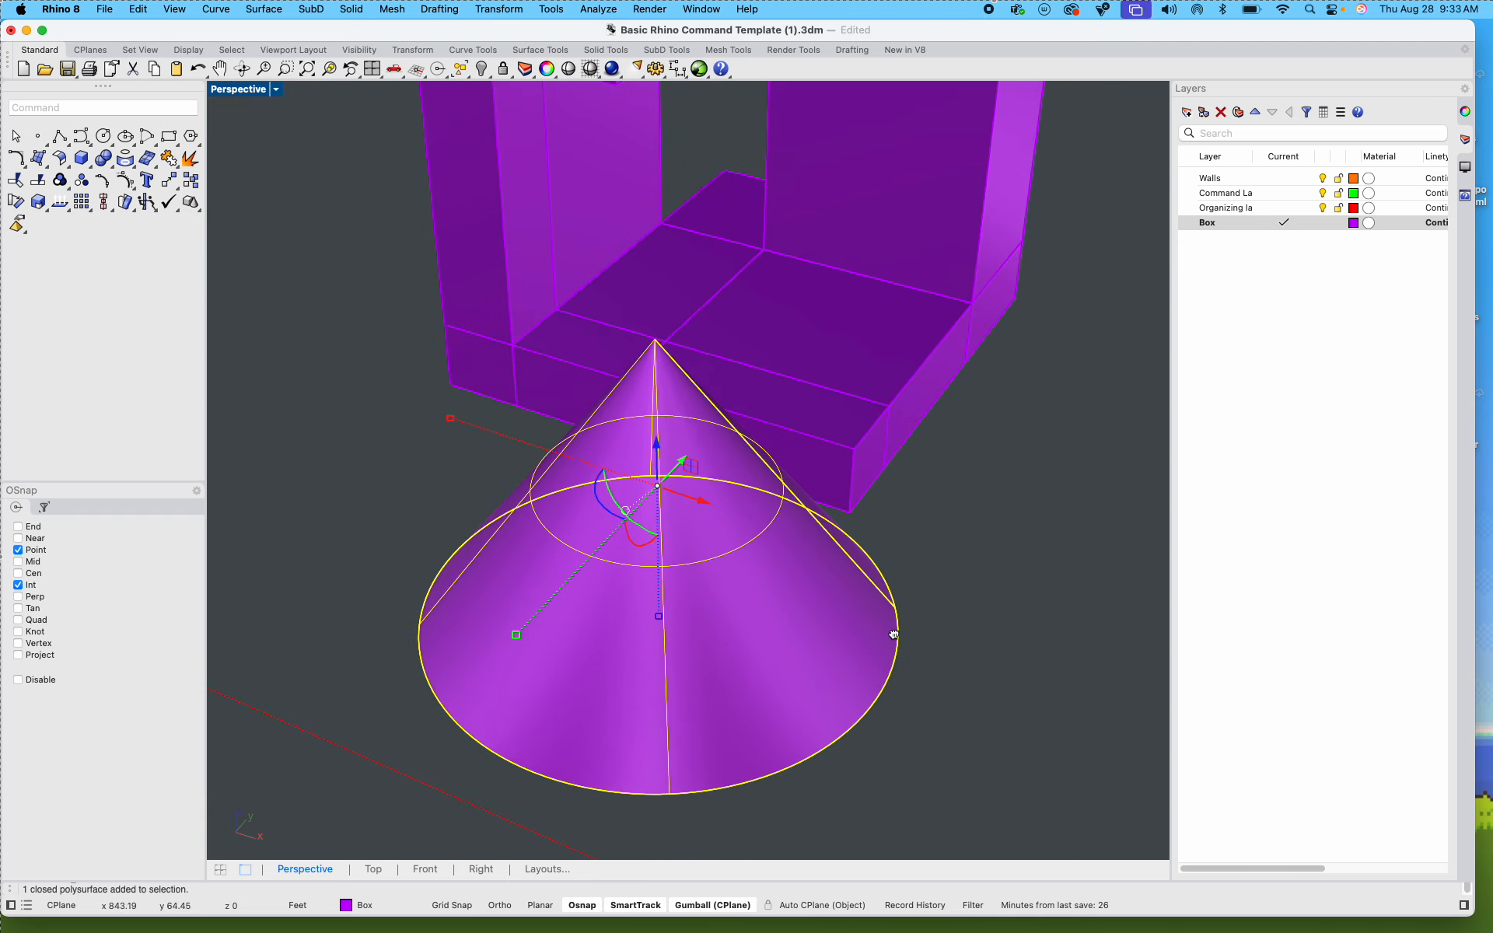
Step: Try docking the detached box-solid toolbar with the main toolbars, and close it again
{"action": "left_click", "coordinate": [91, 168]}
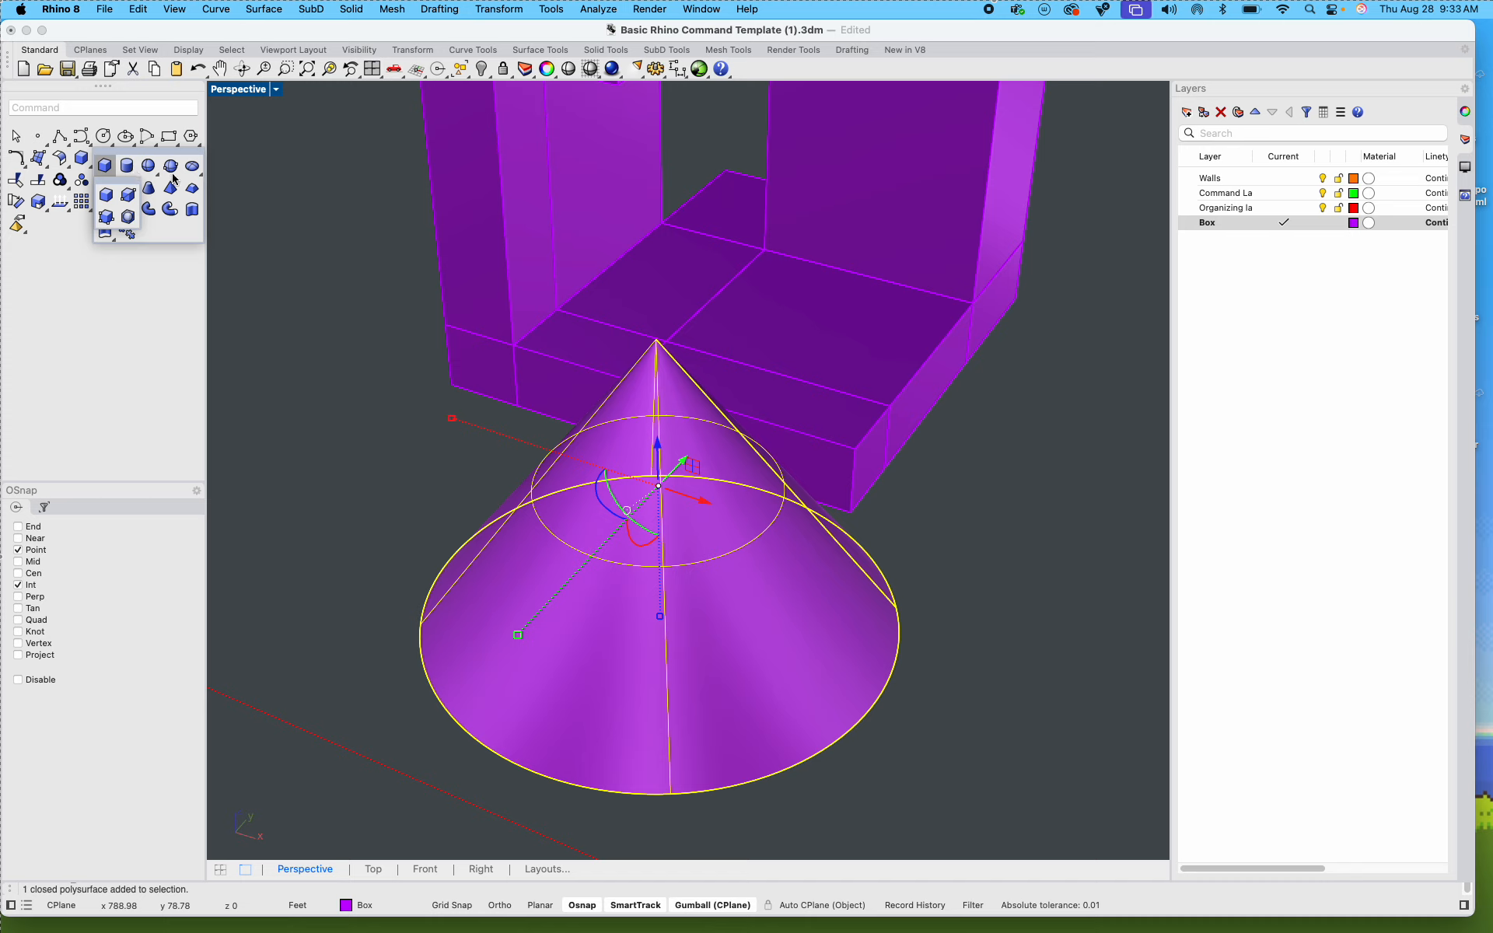
{"action": "left_click_drag", "start_coordinate": [109, 183], "coordinate": [129, 207]}
{"action": "left_click_drag", "start_coordinate": [123, 266], "coordinate": [1460, 265]}
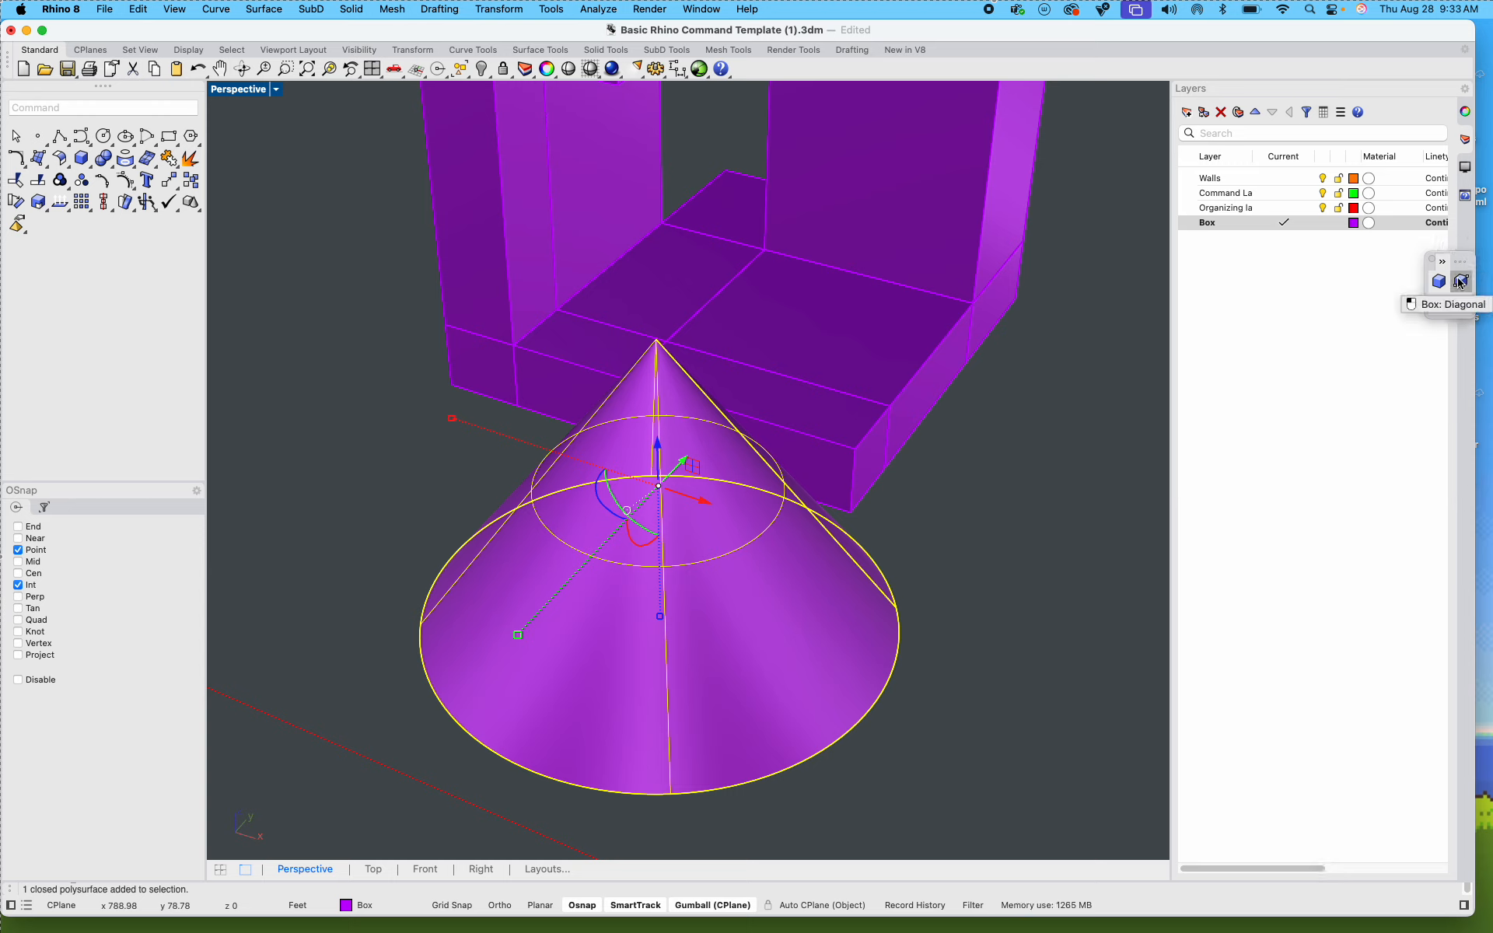
{"action": "left_click", "coordinate": [1442, 263]}
{"action": "left_click_drag", "start_coordinate": [1461, 262], "coordinate": [742, 72]}
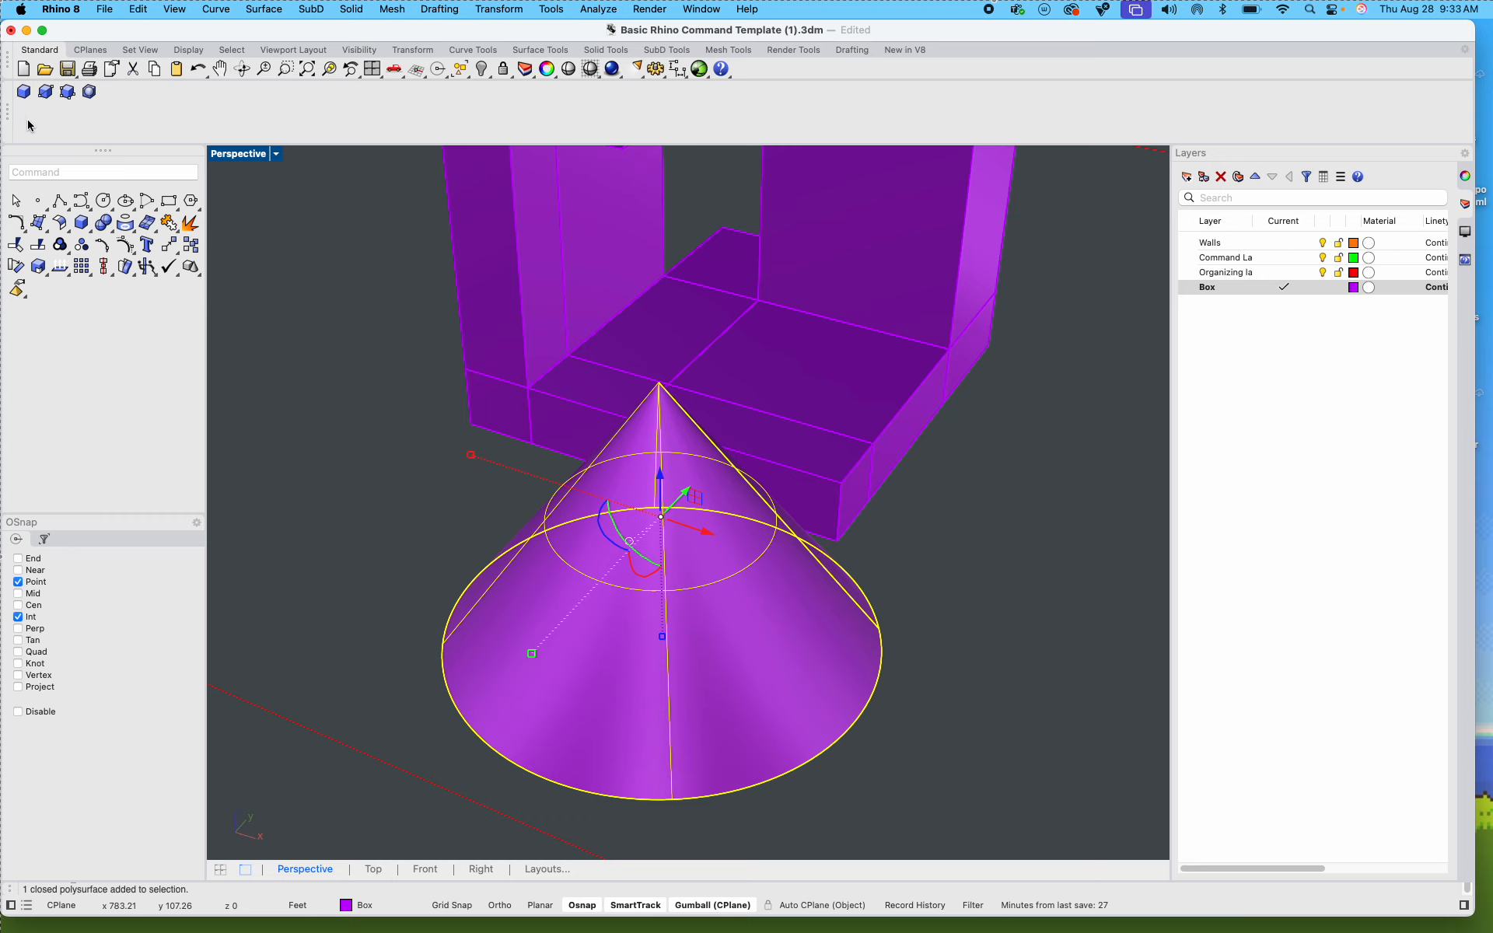
{"action": "left_click_drag", "start_coordinate": [4, 128], "coordinate": [103, 234]}
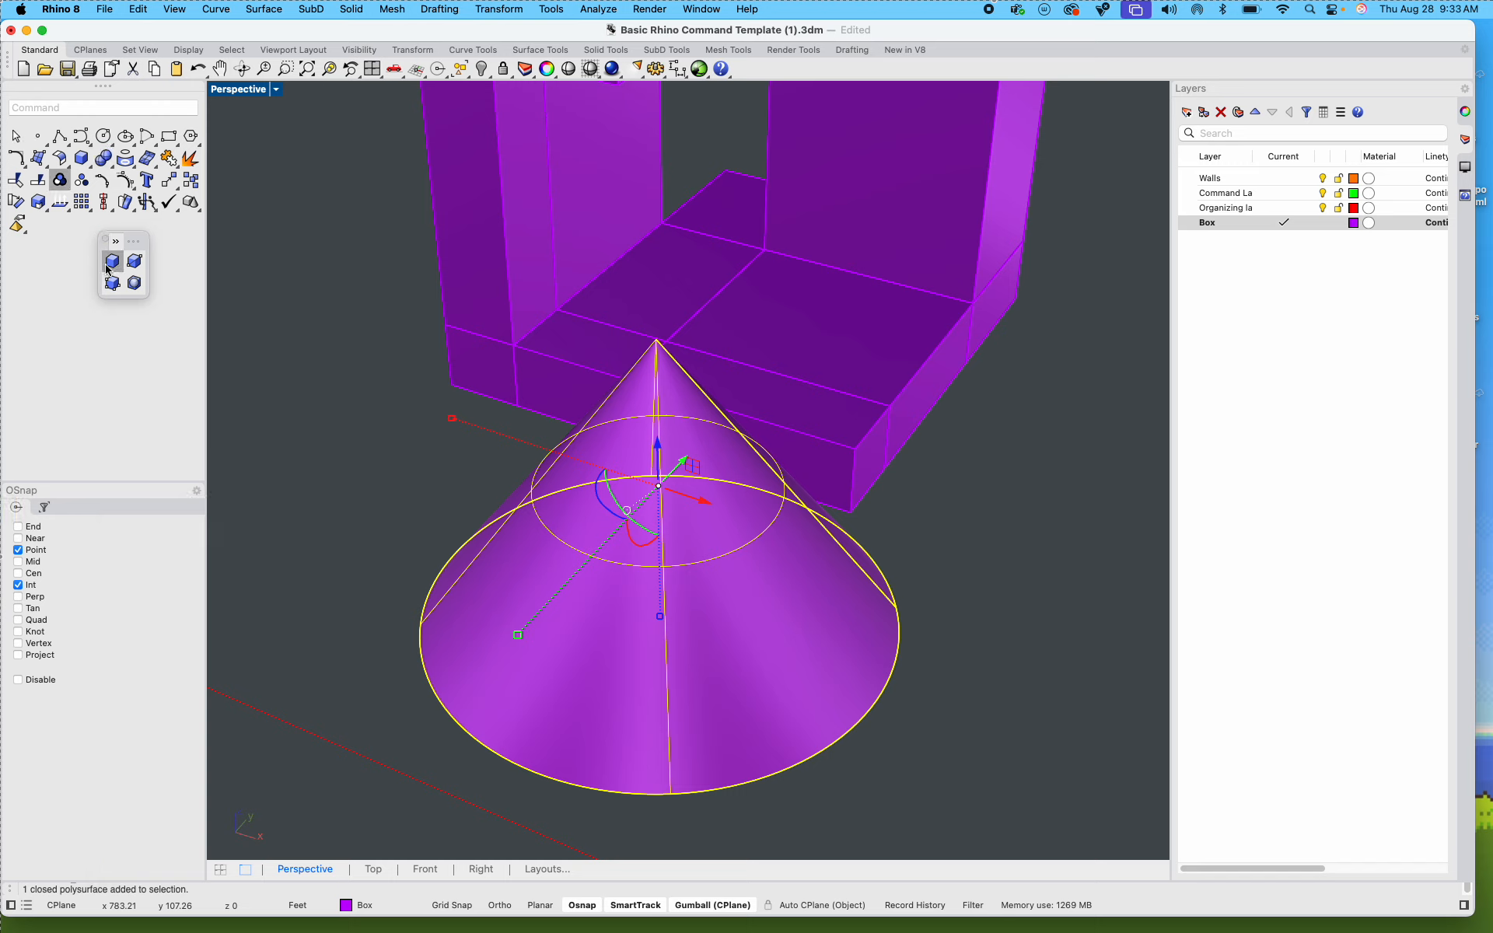
{"action": "left_click", "coordinate": [104, 239]}
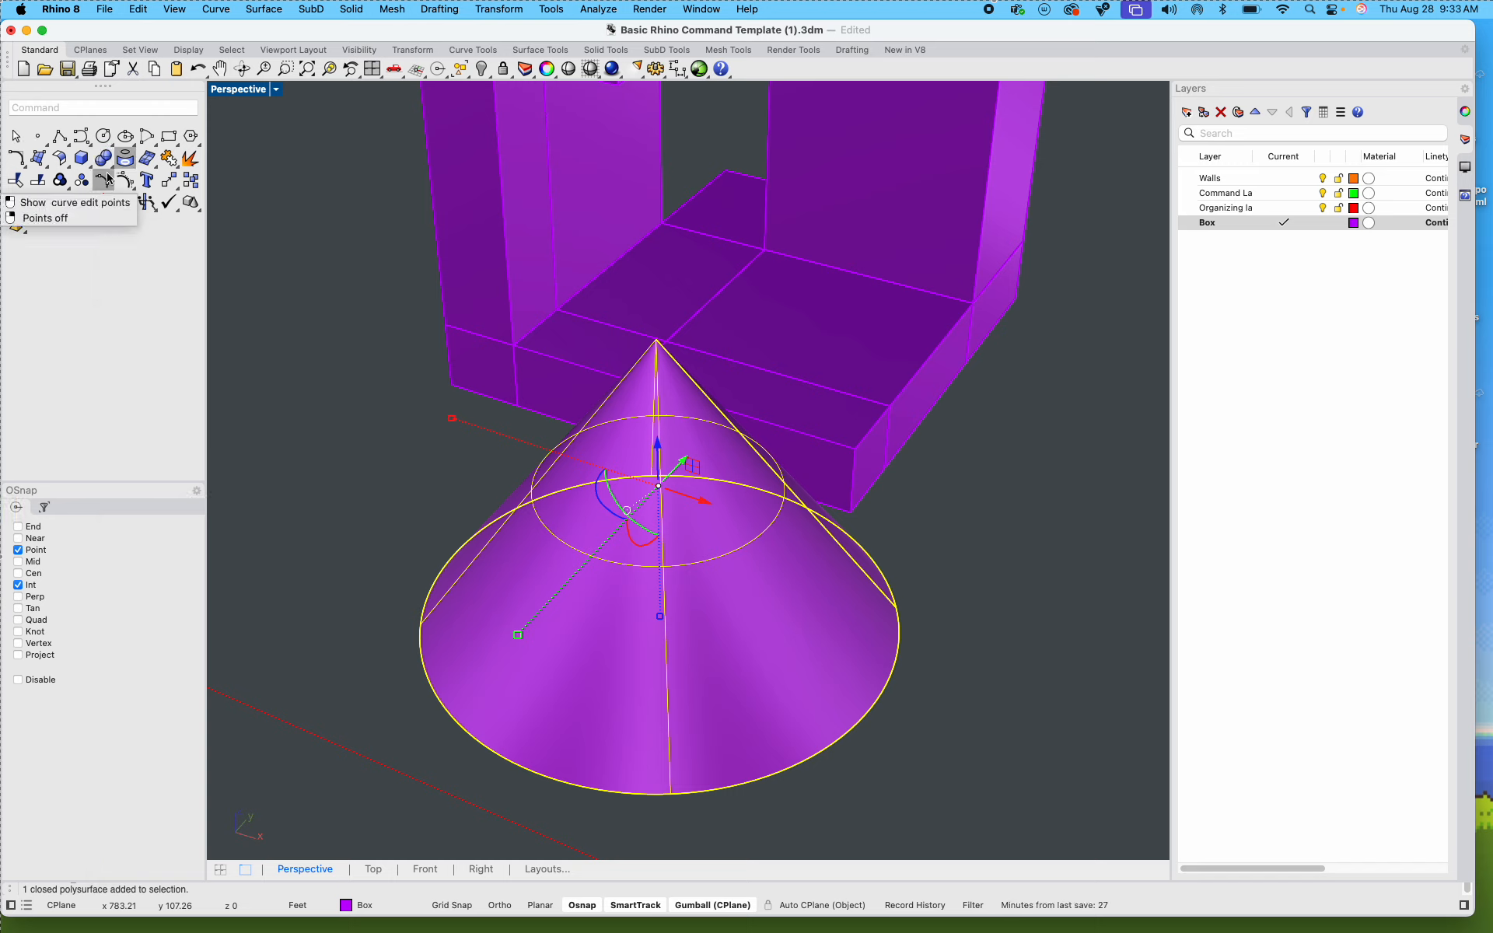
Step: Delete the cone in front of the Step 4 box
{"action": "left_click", "coordinate": [1019, 566]}
{"action": "left_click", "coordinate": [807, 604]}
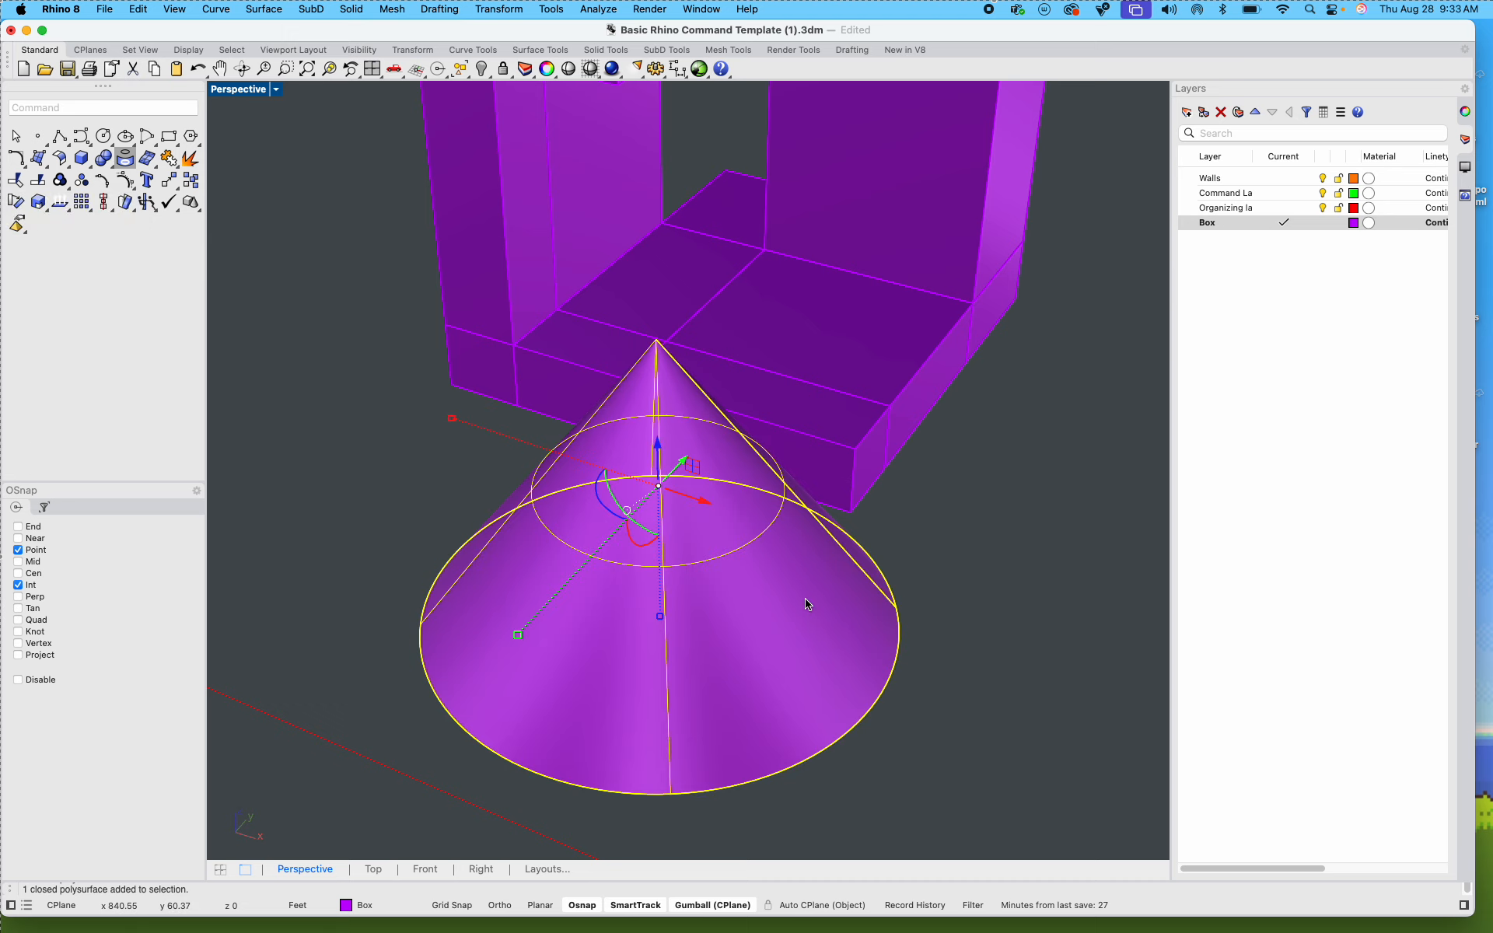
{"action": "key", "text": "Delete"}
Step: Create a new layer named Boooperation
{"action": "right_click_drag", "start_coordinate": [700, 600], "coordinate": [1161, 362]}
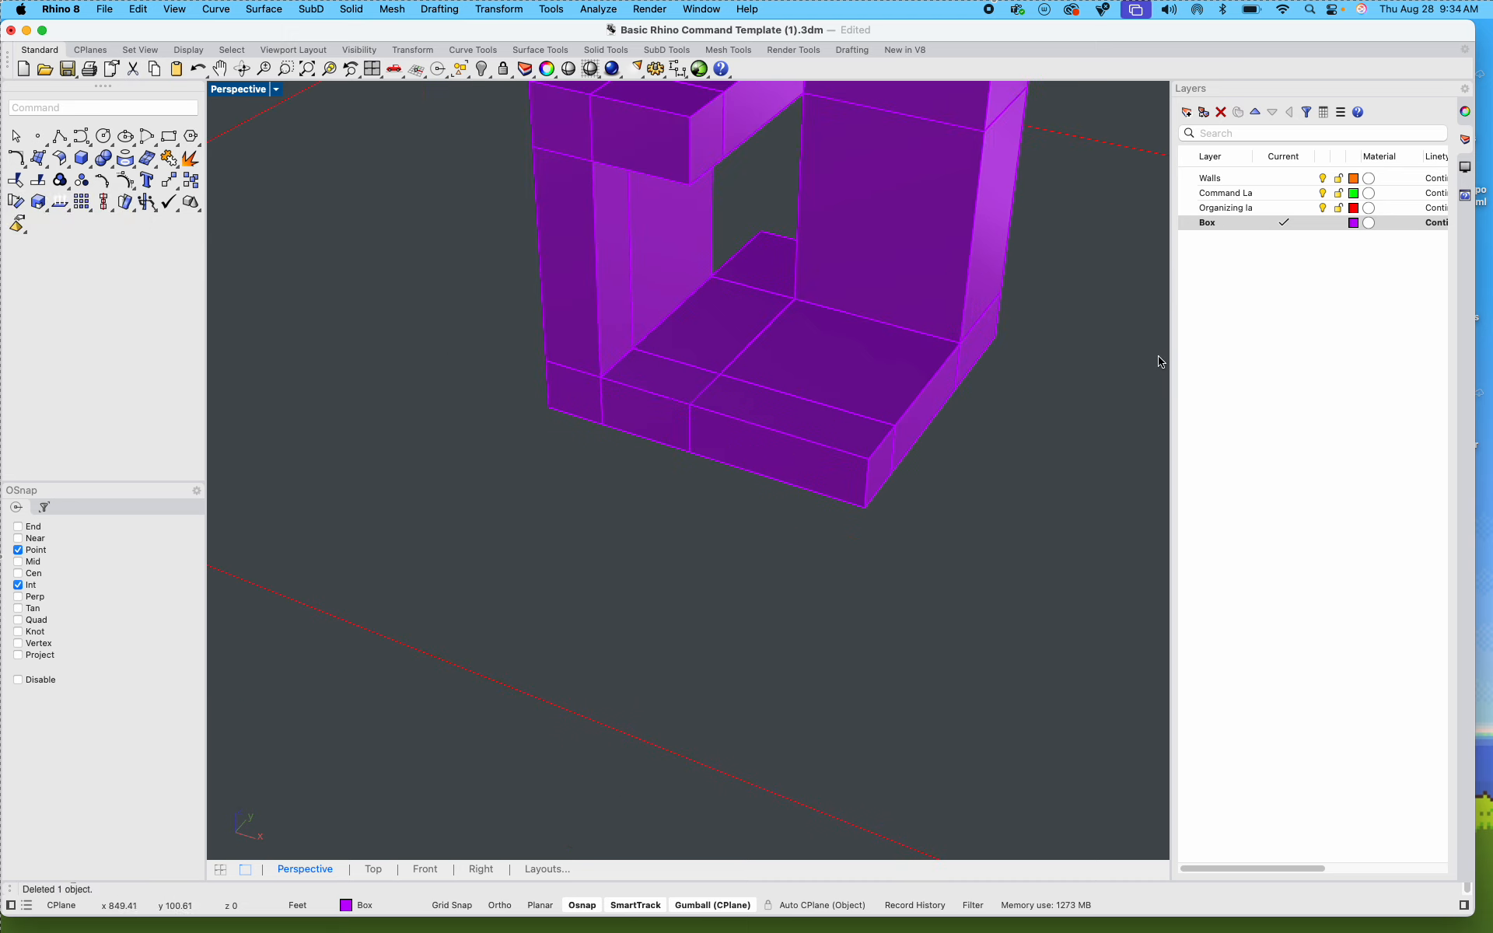
{"action": "right_click", "coordinate": [1205, 343]}
{"action": "left_click", "coordinate": [1230, 359]}
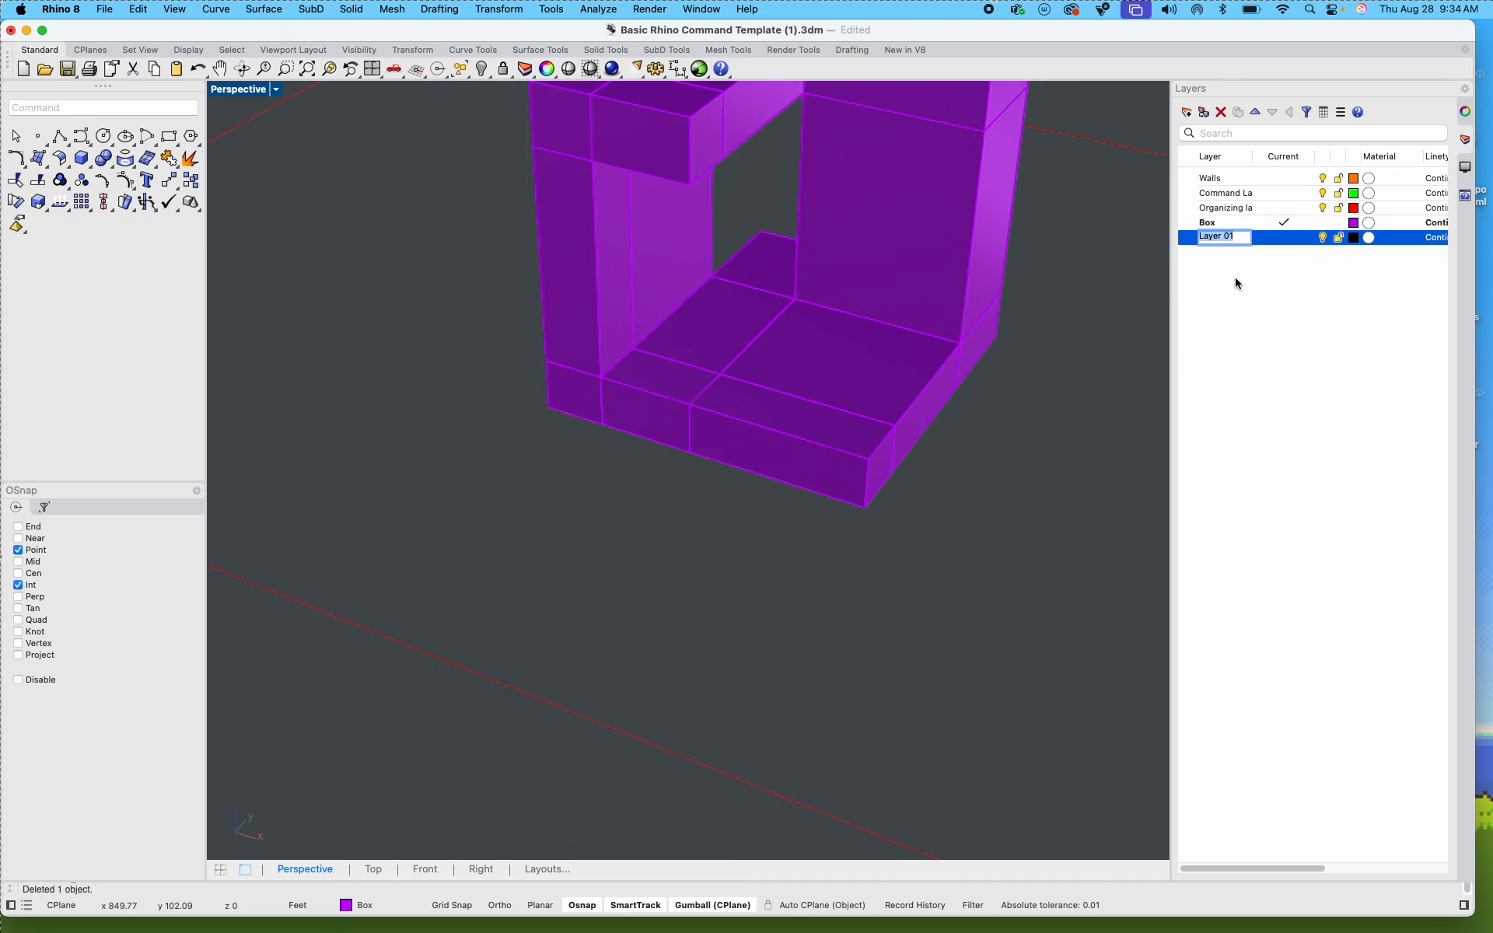
{"action": "type", "text": "Boo"}
{"action": "type", "text": "operation"}
{"action": "left_click", "coordinate": [1366, 313]}
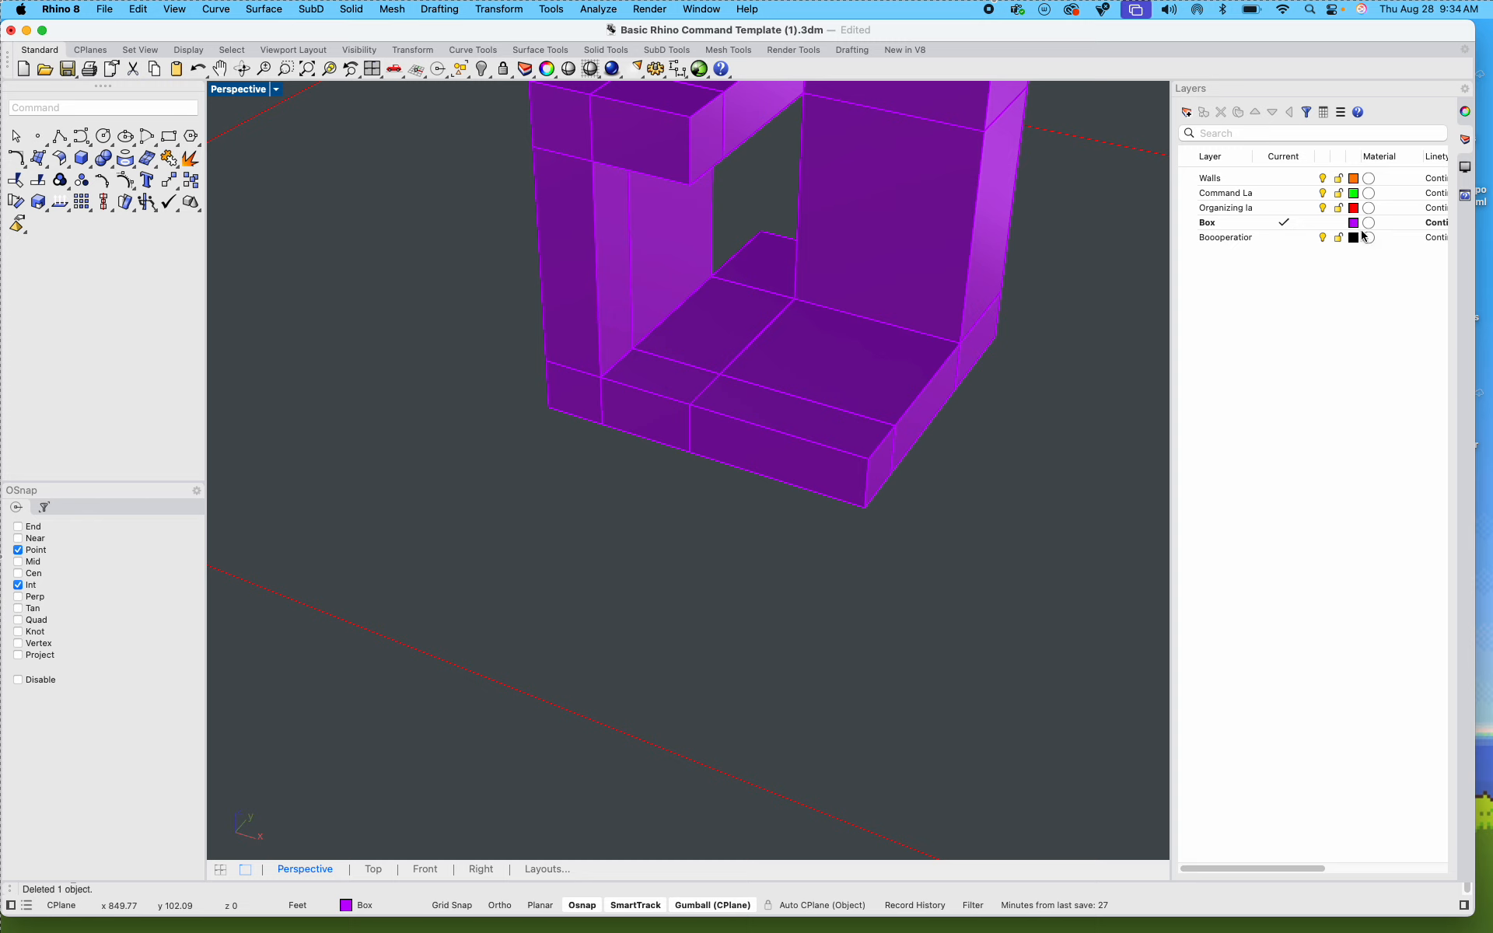
Step: Set the Boooperation layer's colour to Red
{"action": "left_click", "coordinate": [1355, 237]}
{"action": "left_click", "coordinate": [536, 386]}
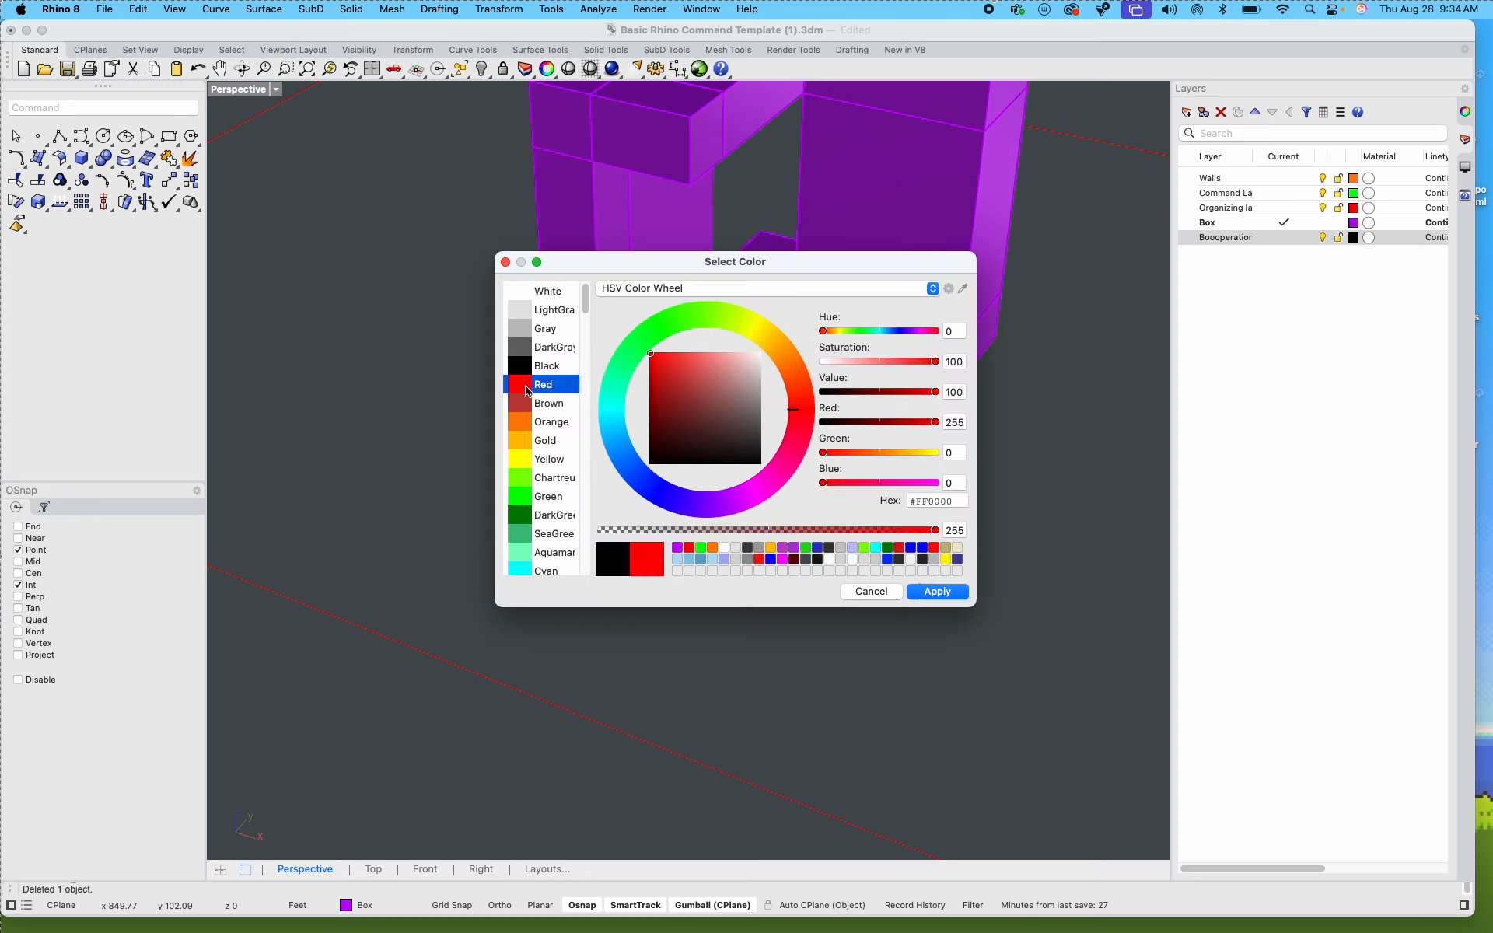
{"action": "left_click", "coordinate": [937, 591]}
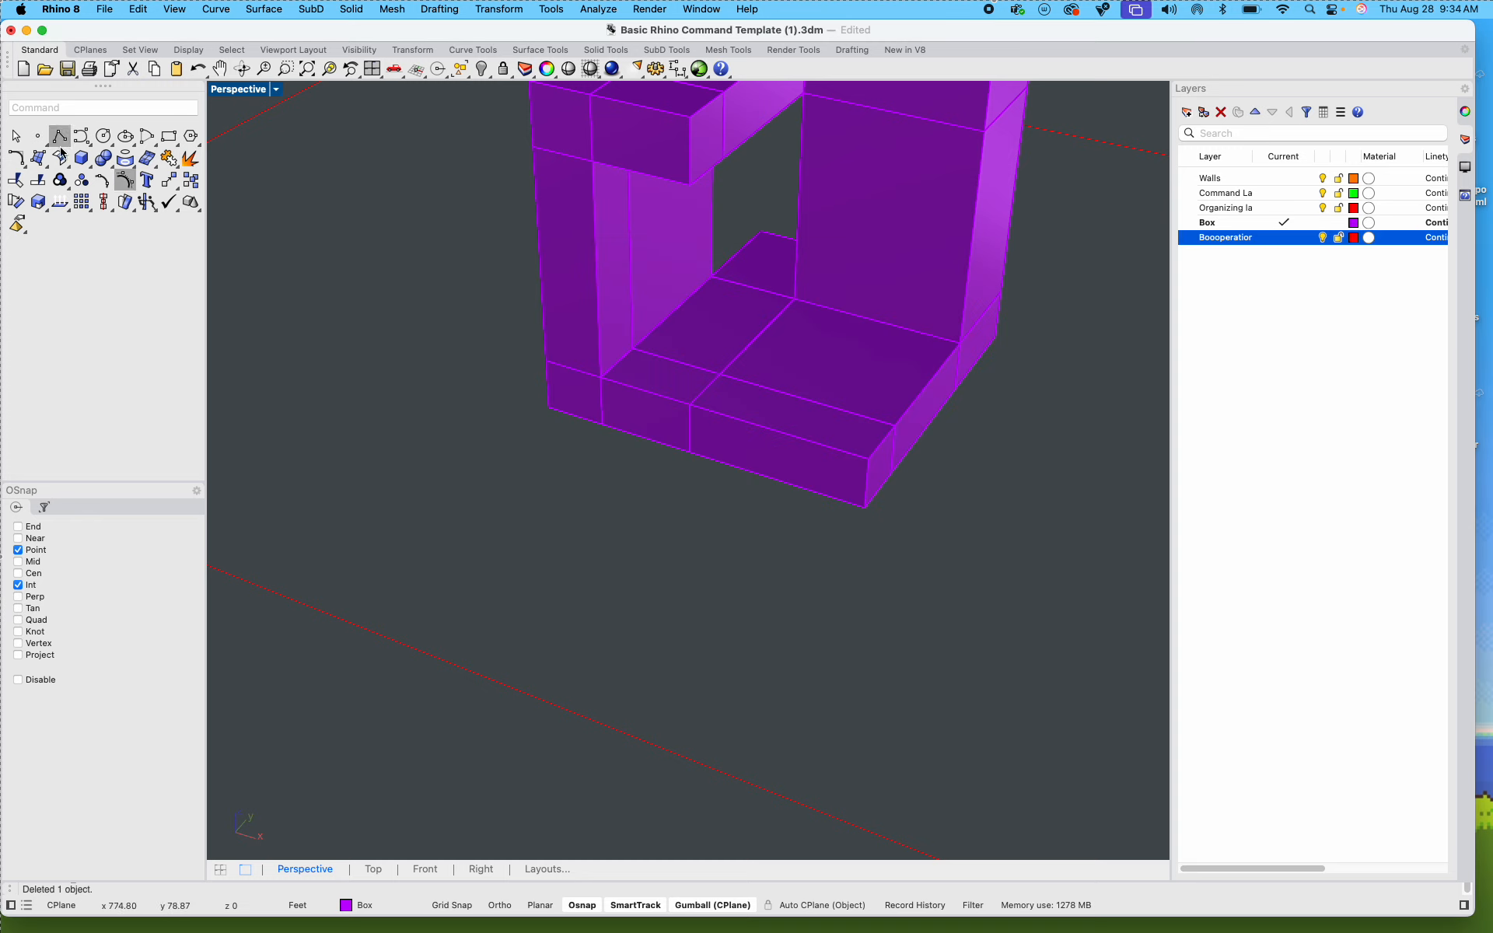
{"action": "left_click", "coordinate": [96, 166]}
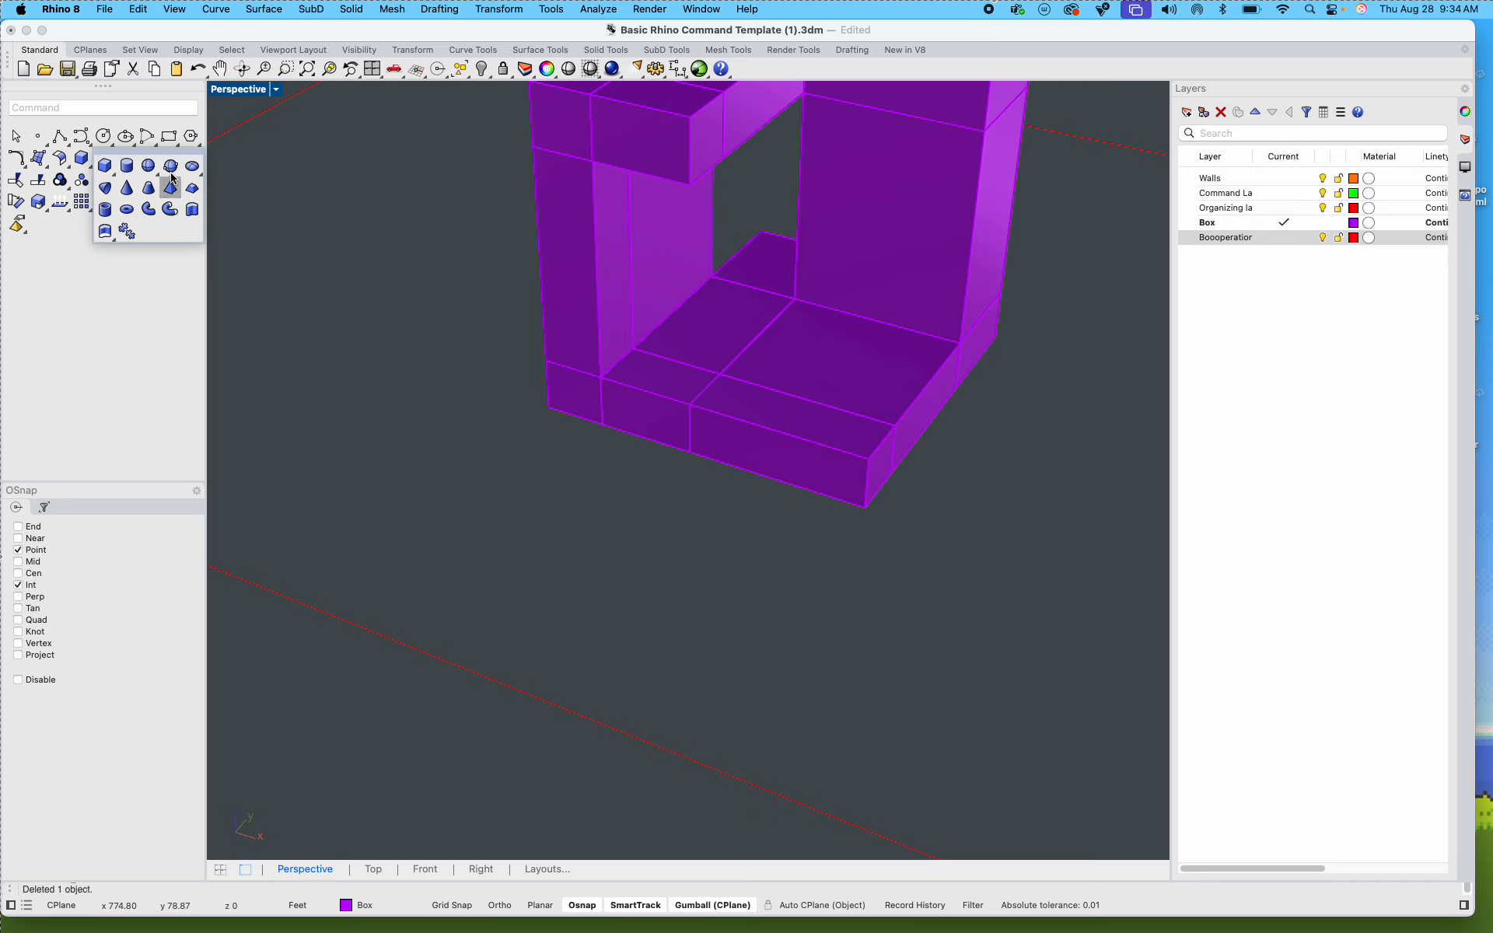
{"action": "left_click", "coordinate": [148, 165]}
{"action": "left_click", "coordinate": [683, 506]}
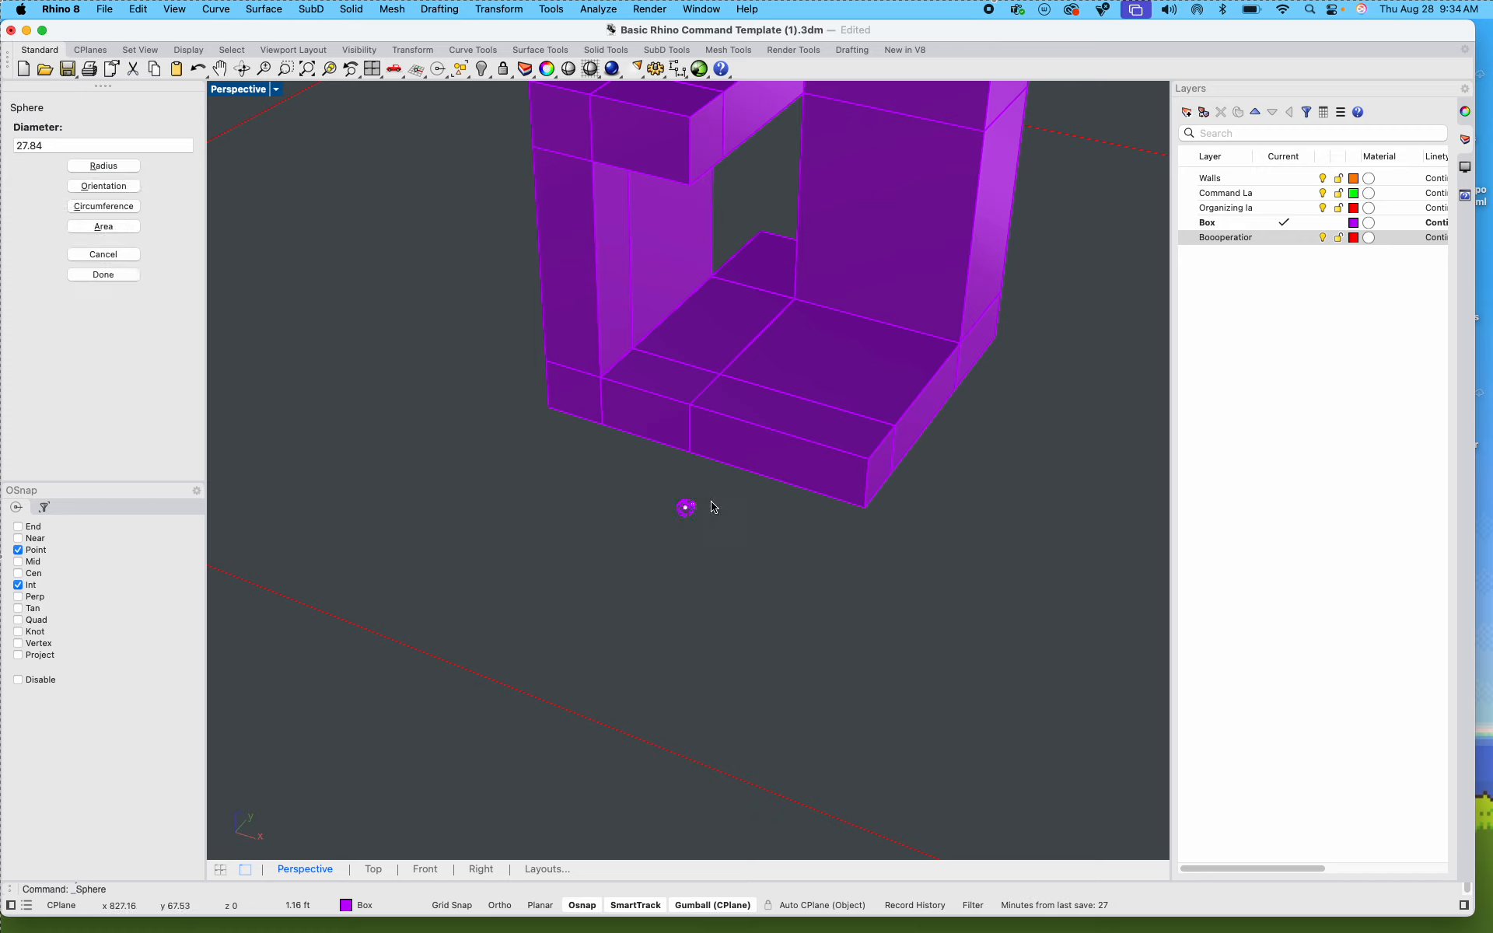
{"action": "key", "text": "Escape"}
Step: Make the Boooperation layer current and create a sphere about 18 ft in diameter on the ground in front of the Step 4 box
{"action": "left_click", "coordinate": [1284, 237]}
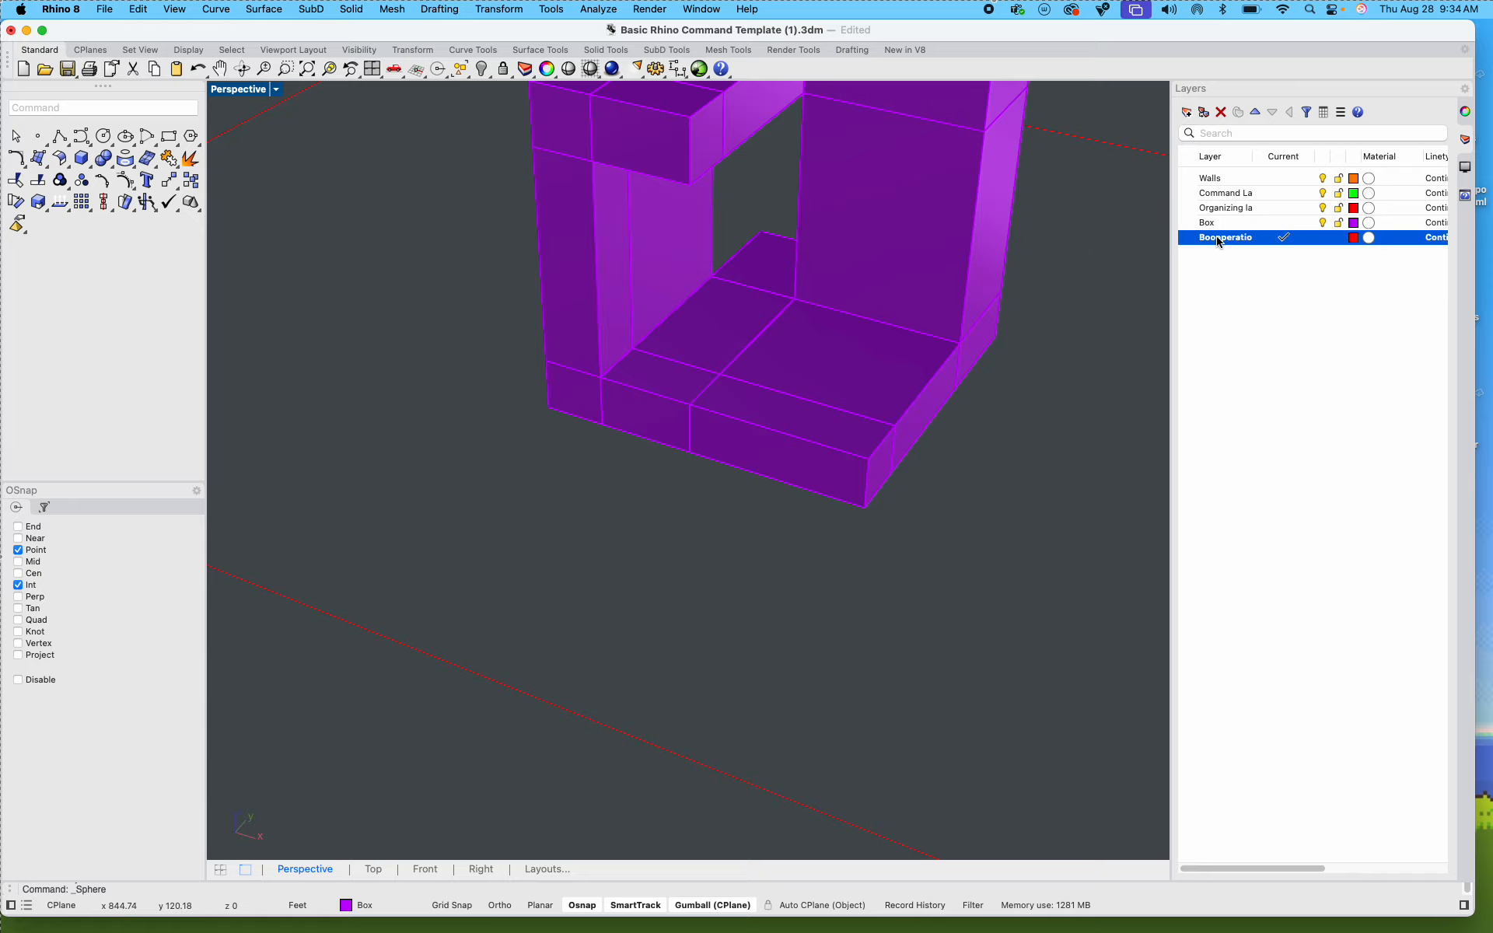
{"action": "key", "text": "Return"}
{"action": "left_click", "coordinate": [601, 516]}
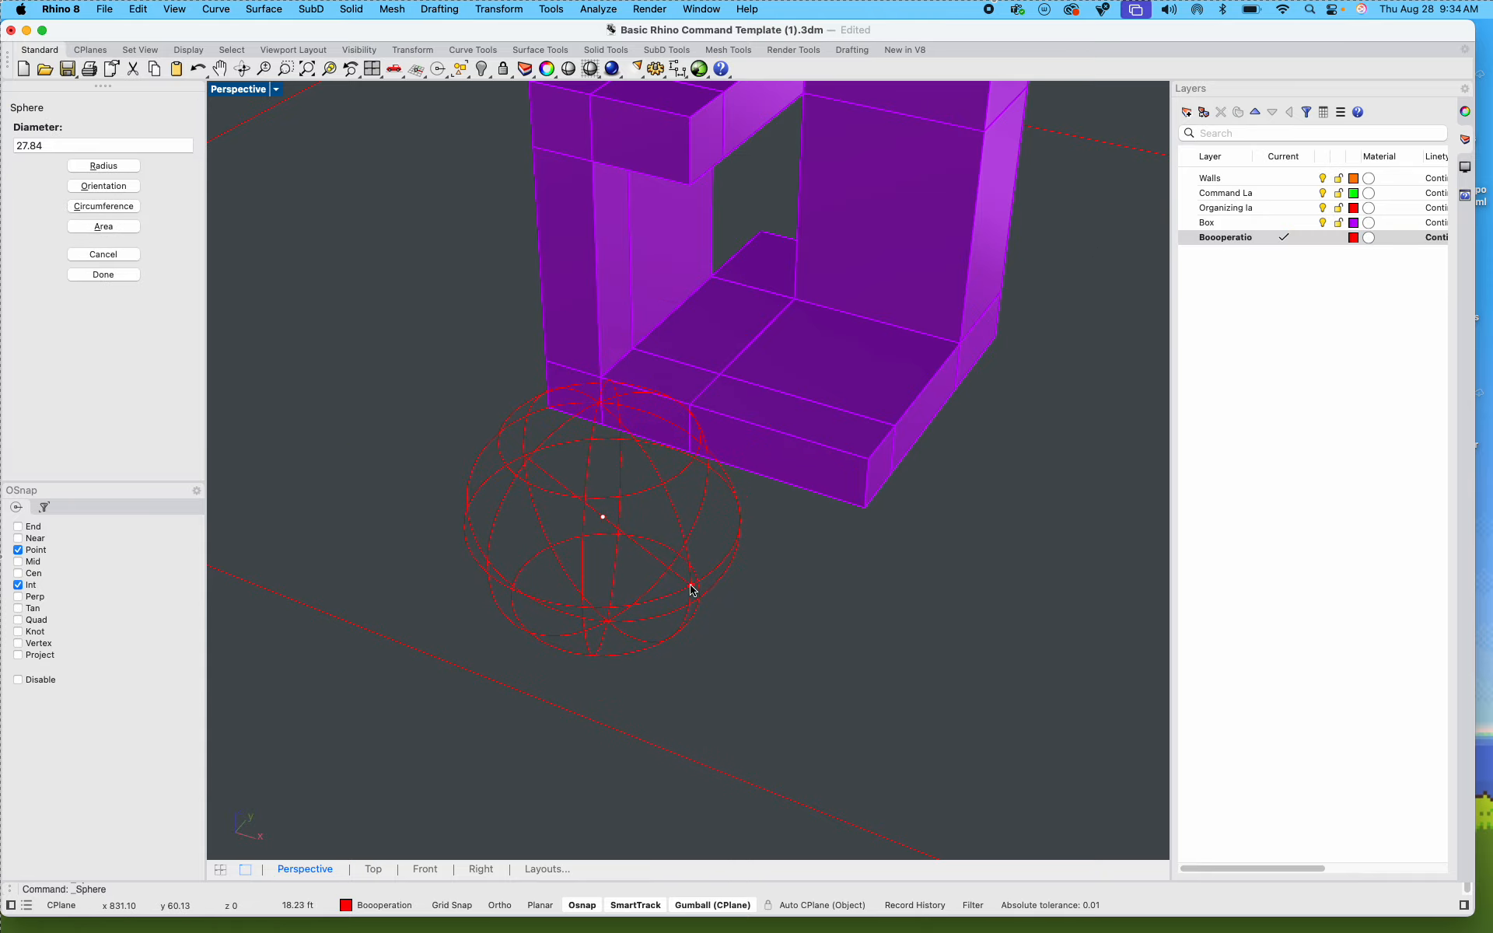
{"action": "left_click", "coordinate": [694, 589]}
Step: Check the exercise's instructions on the Miro board, then in Rhino move the sphere along the X axis clear of the Step 4 box
{"action": "key", "text": "ctrl+Left"}
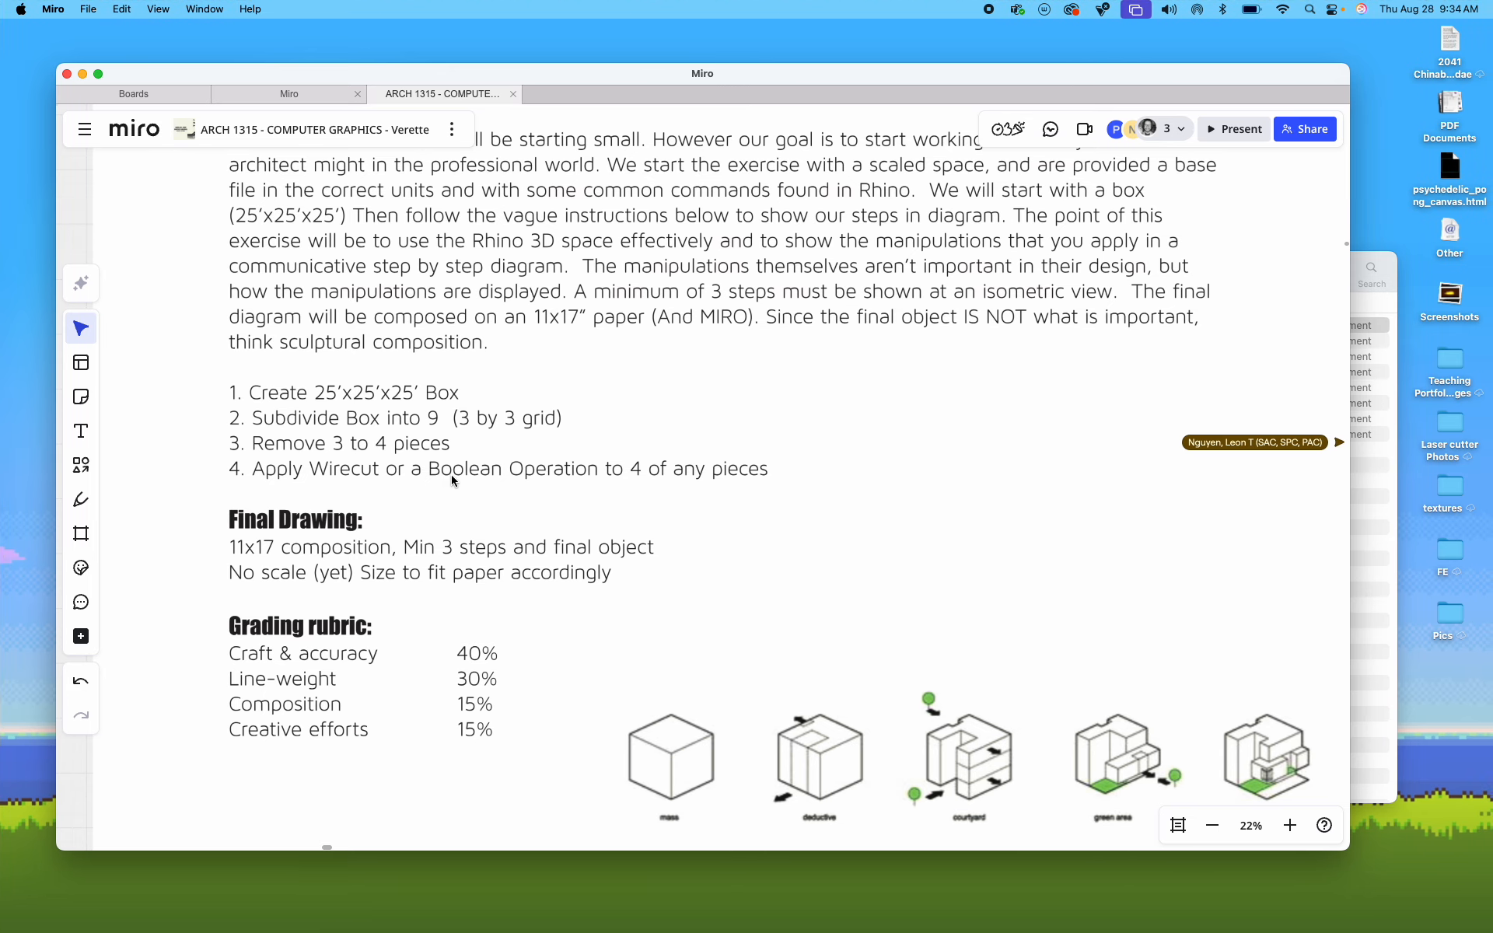
{"action": "key", "text": "ctrl+Right"}
{"action": "left_click", "coordinate": [660, 457]}
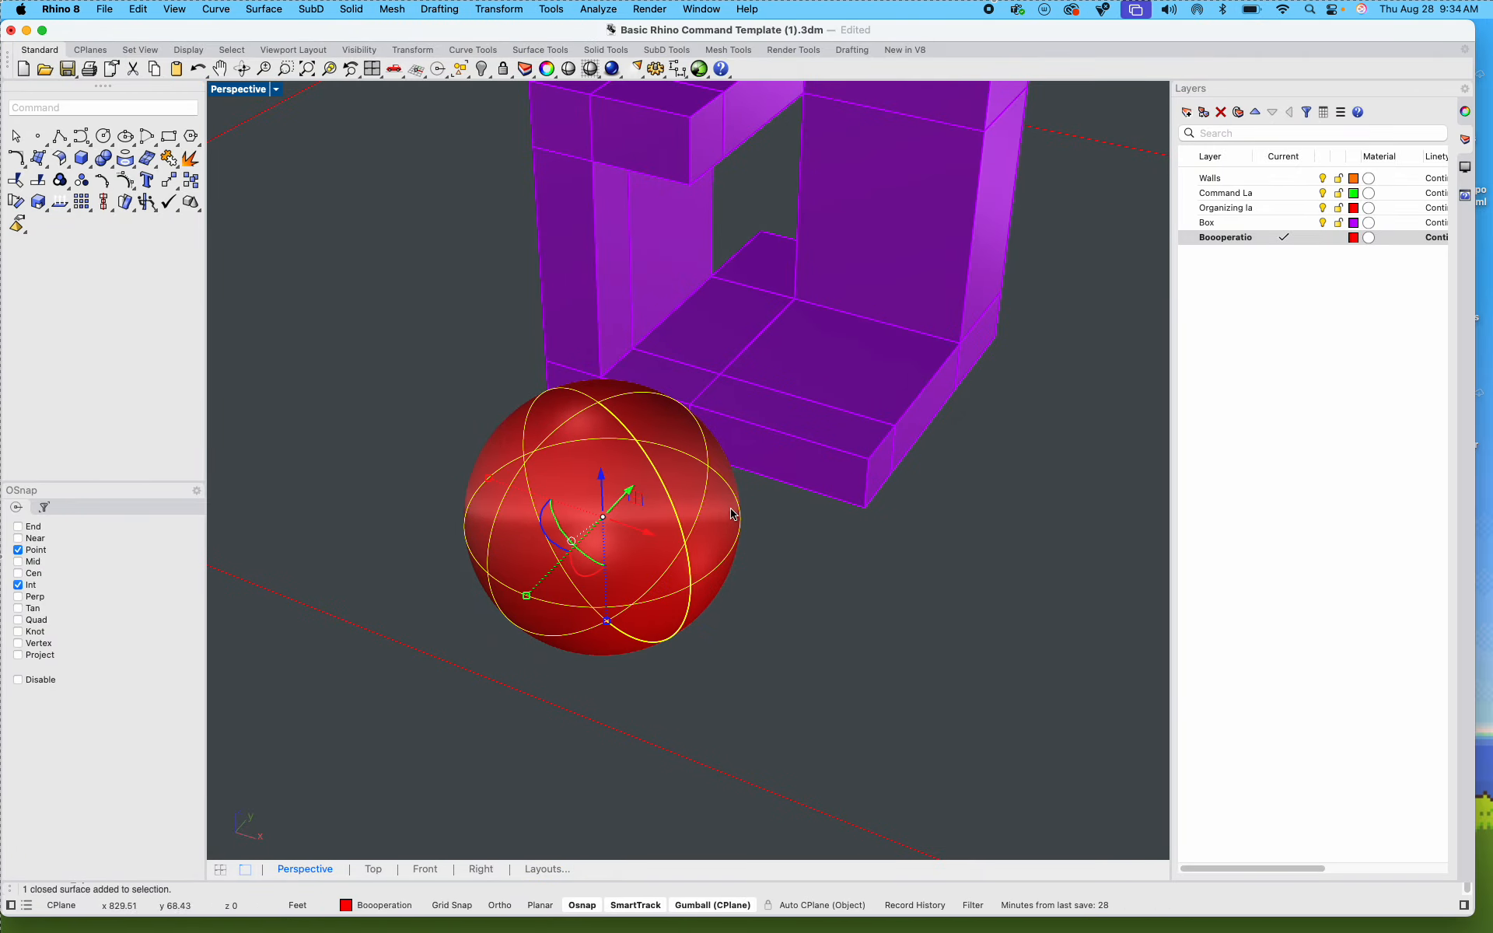
{"action": "left_click_drag", "start_coordinate": [634, 537], "coordinate": [304, 395]}
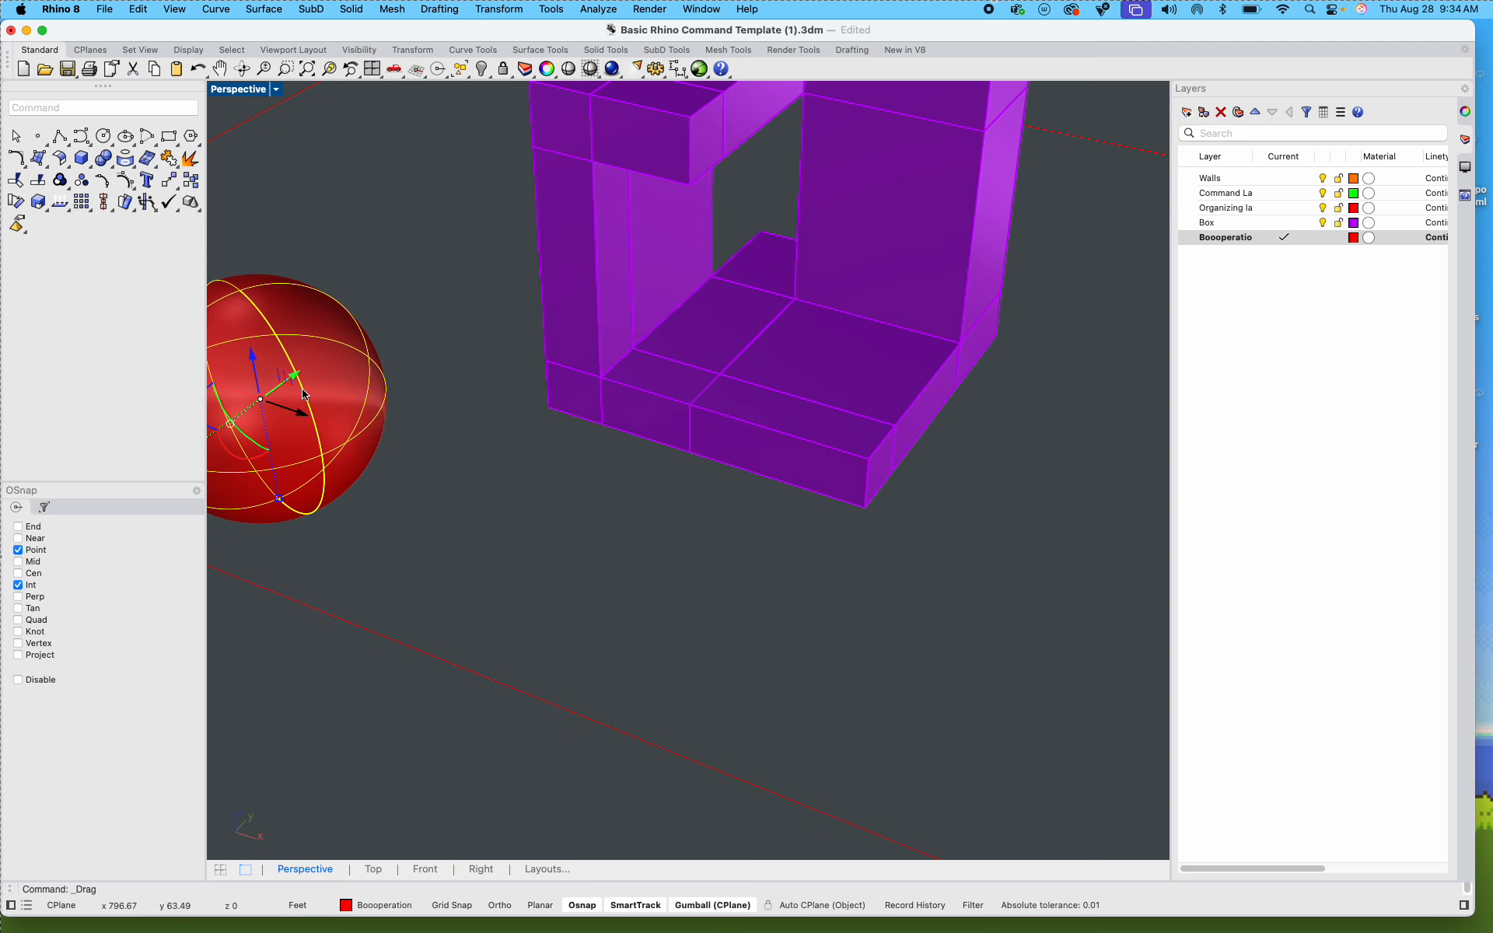
{"action": "left_click", "coordinate": [422, 350]}
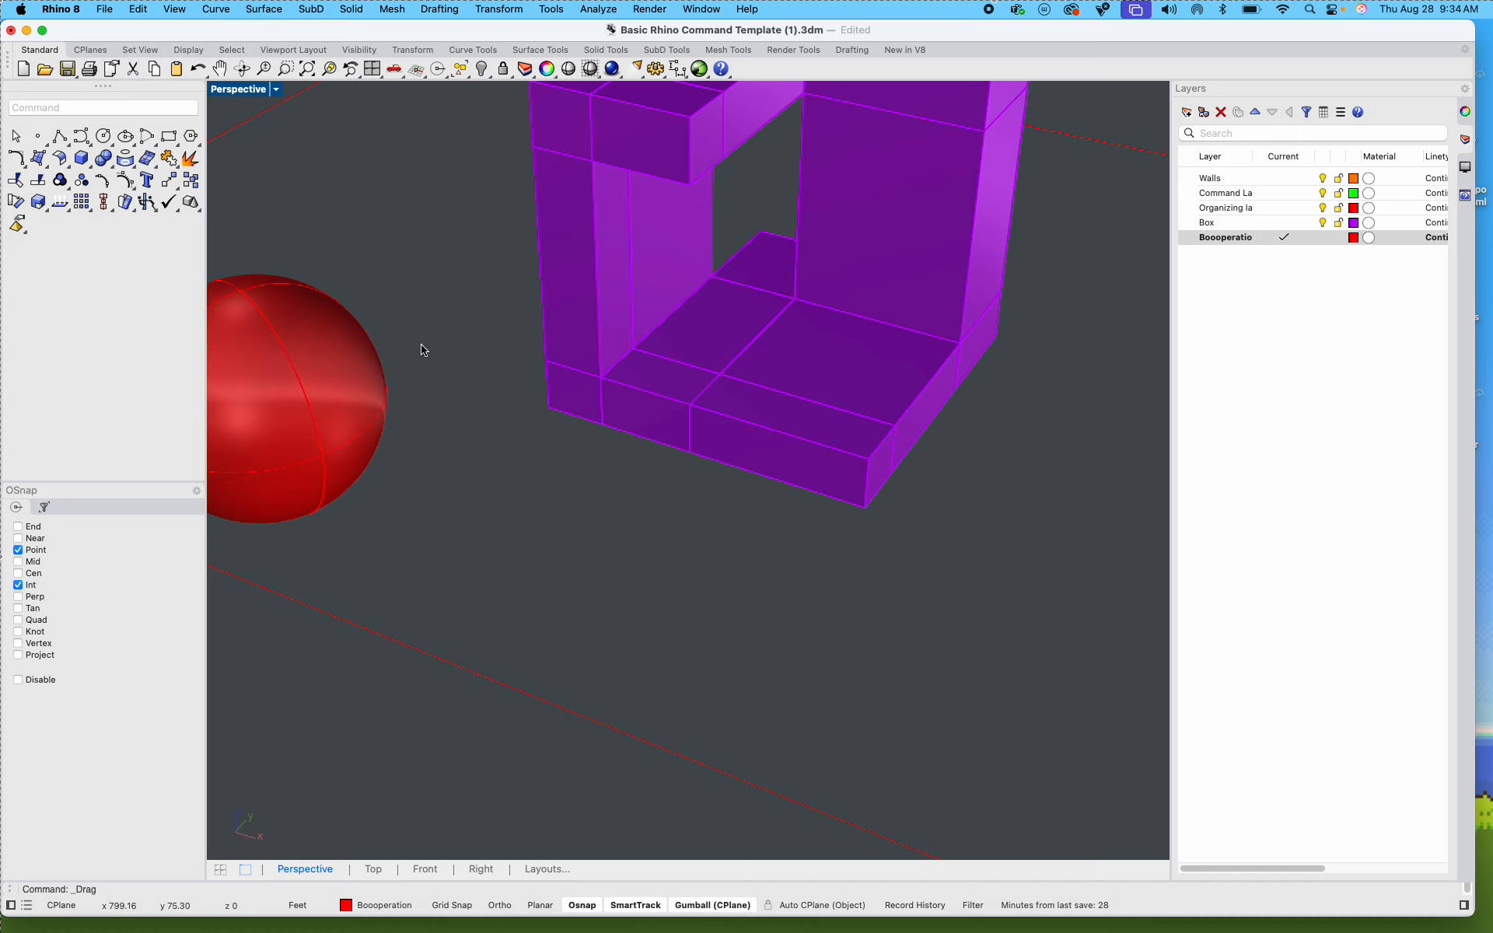
Step: Draw a circle about 15 ft in diameter on the ground in front of the Step 4 box
{"action": "type", "text": "circle"}
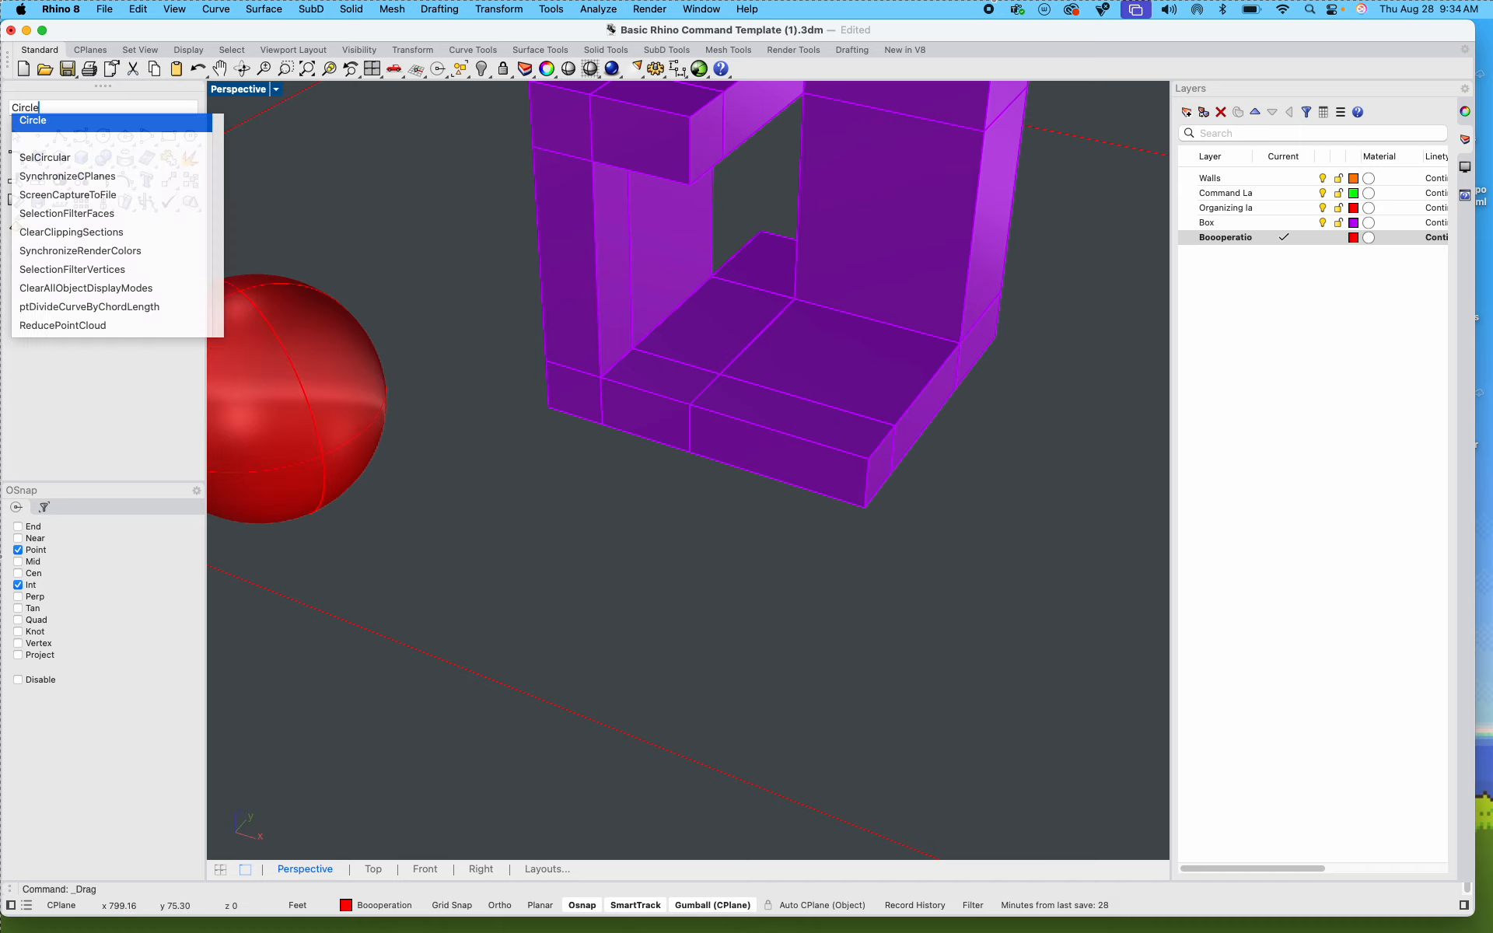
{"action": "key", "text": "Return"}
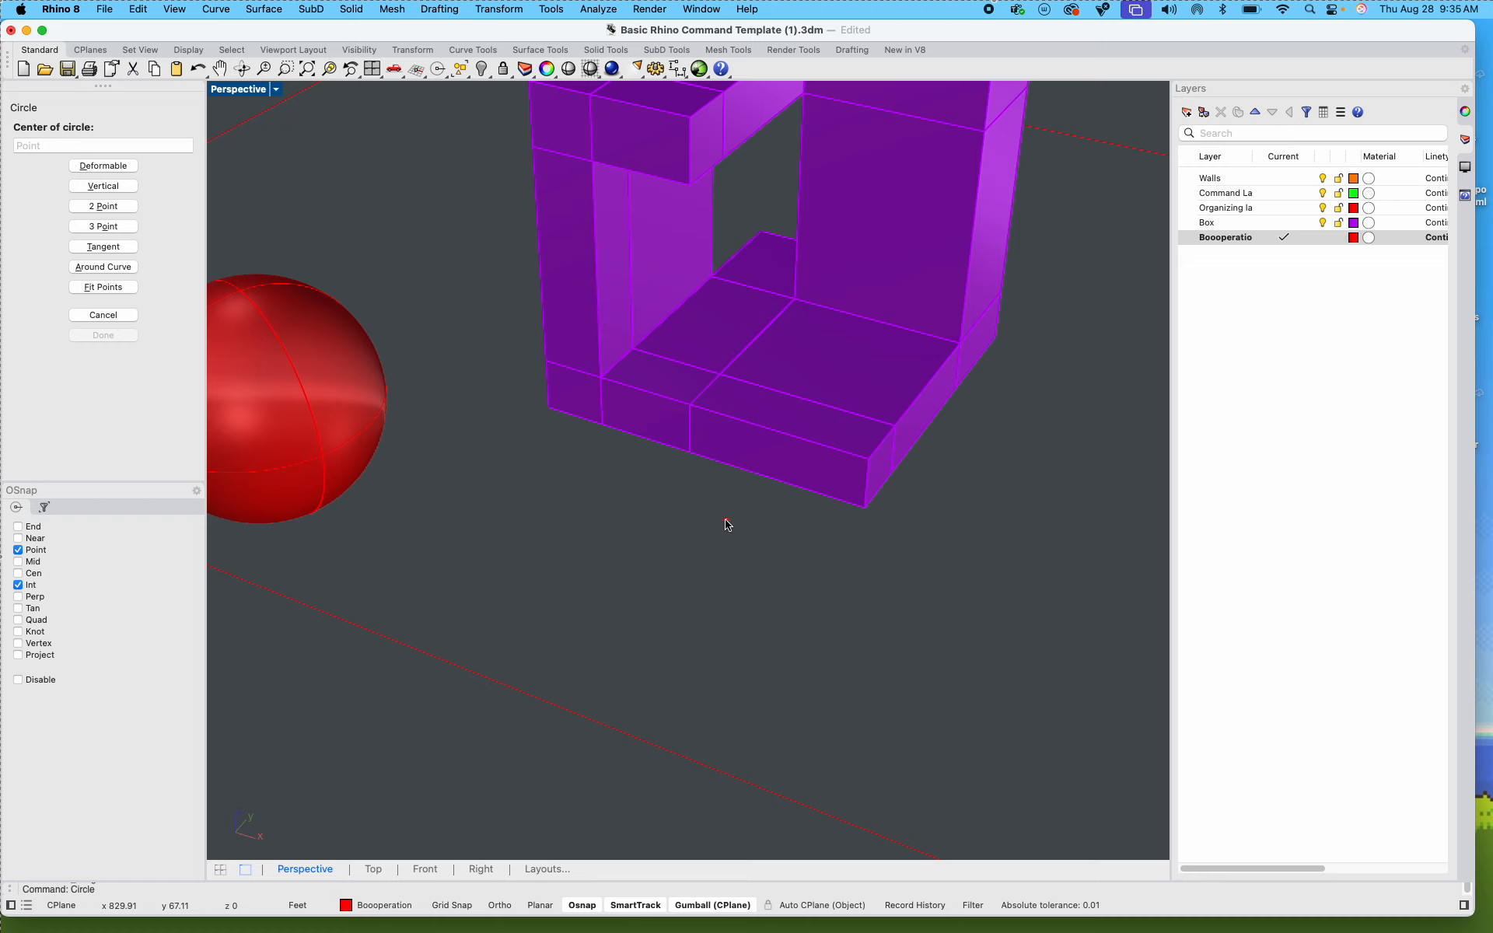
{"action": "left_click", "coordinate": [654, 599]}
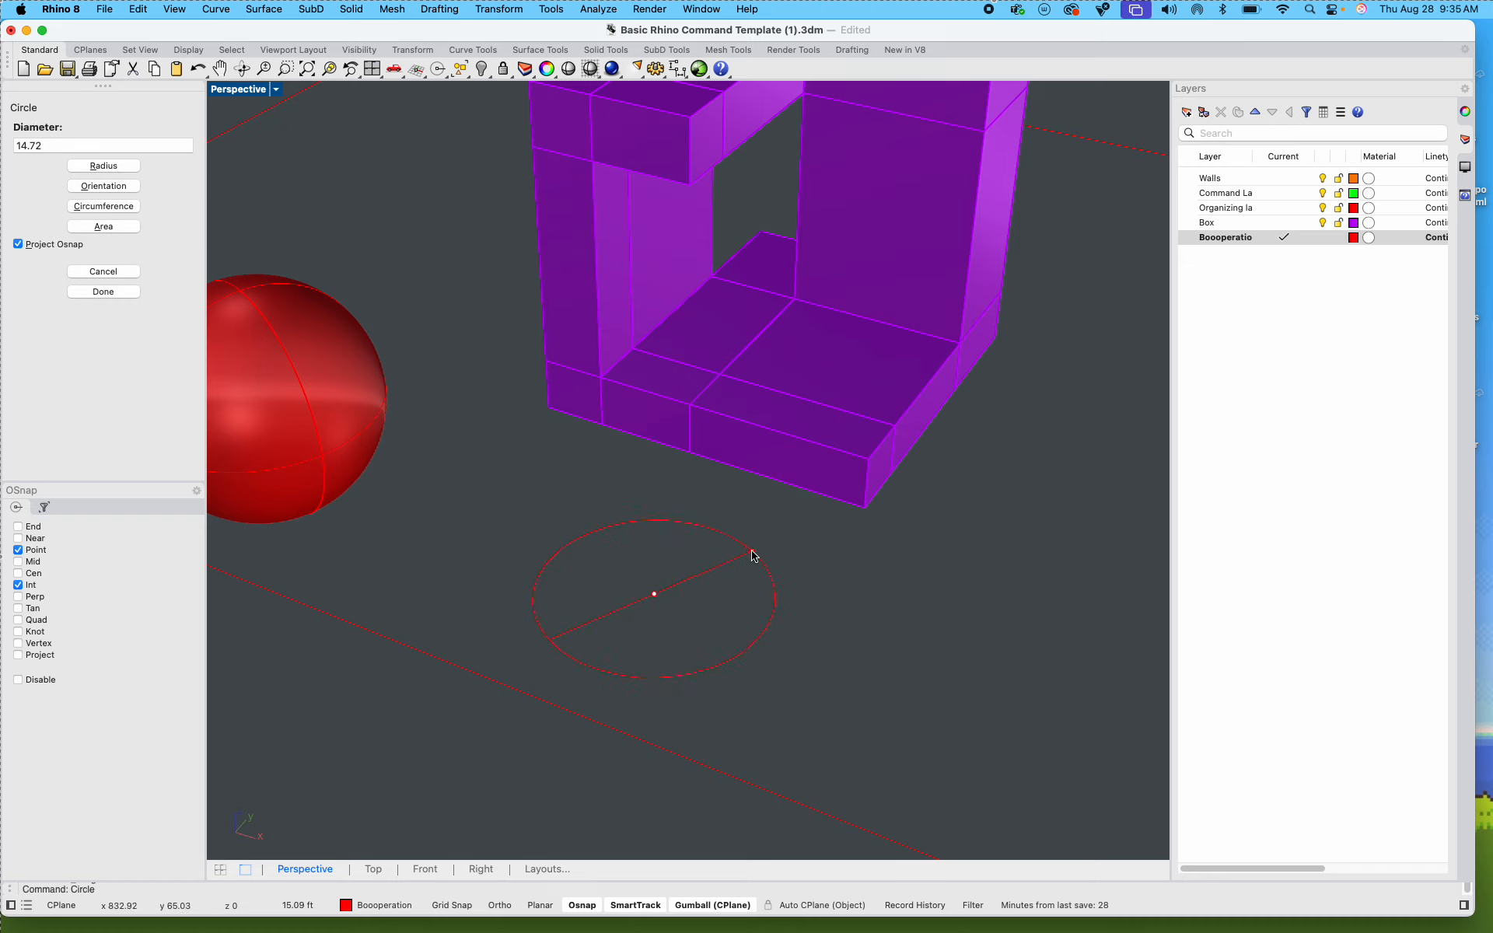
{"action": "left_click", "coordinate": [751, 556]}
Step: Rotate the circle upright about the X axis so it stands vertically in front of the box
{"action": "left_click", "coordinate": [761, 562]}
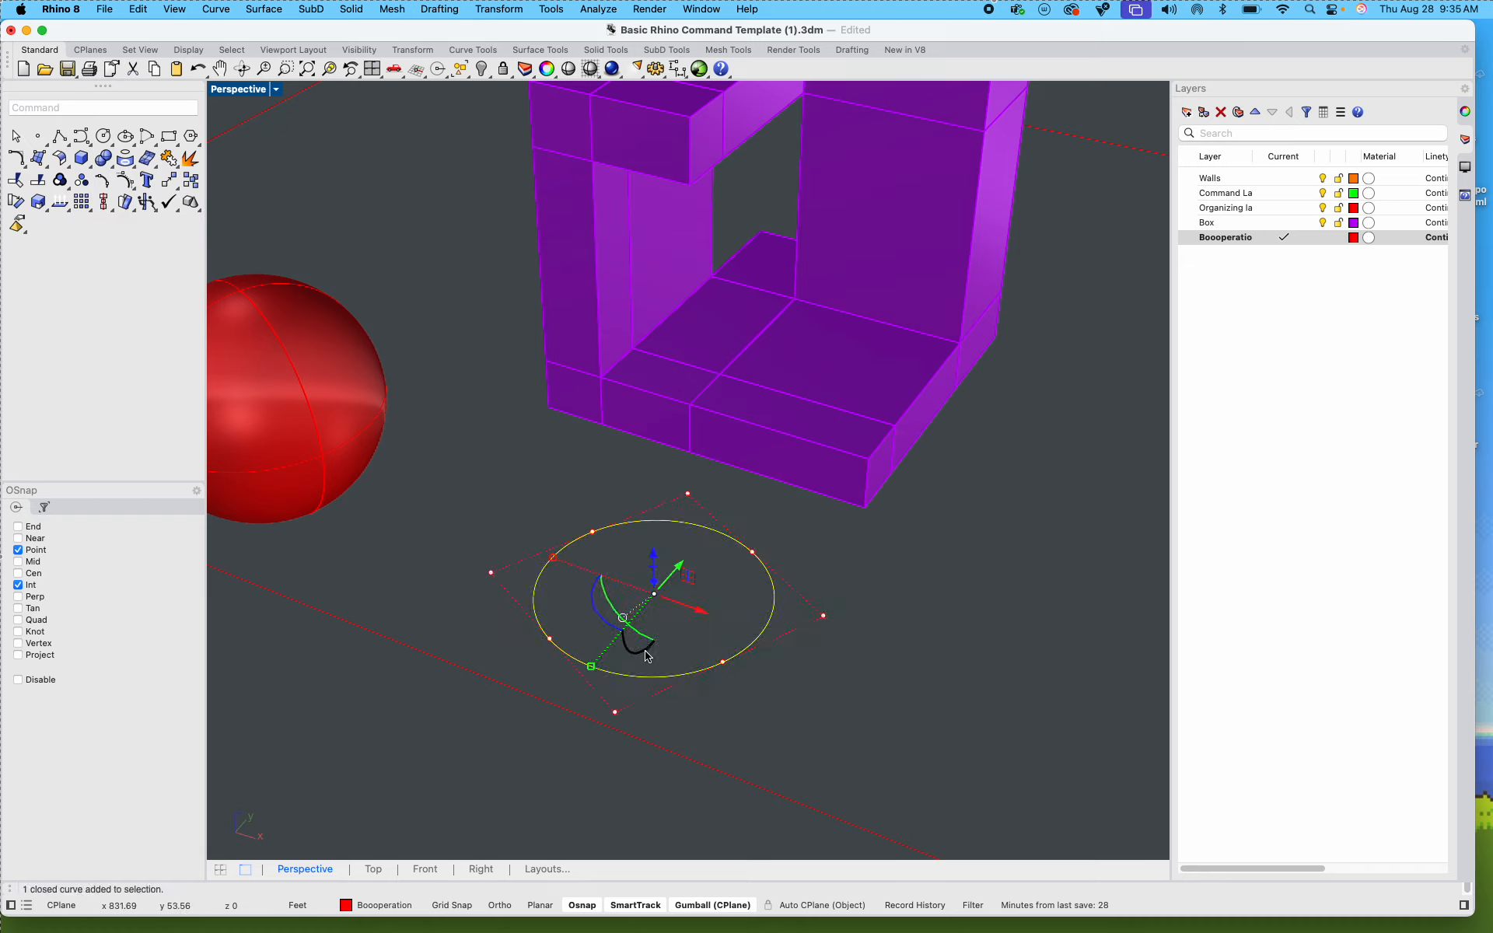
{"action": "left_click_drag", "start_coordinate": [645, 649], "coordinate": [694, 626], "text": "shift"}
{"action": "left_click", "coordinate": [847, 525]}
{"action": "right_click_drag", "start_coordinate": [846, 601], "coordinate": [709, 580], "text": "shift"}
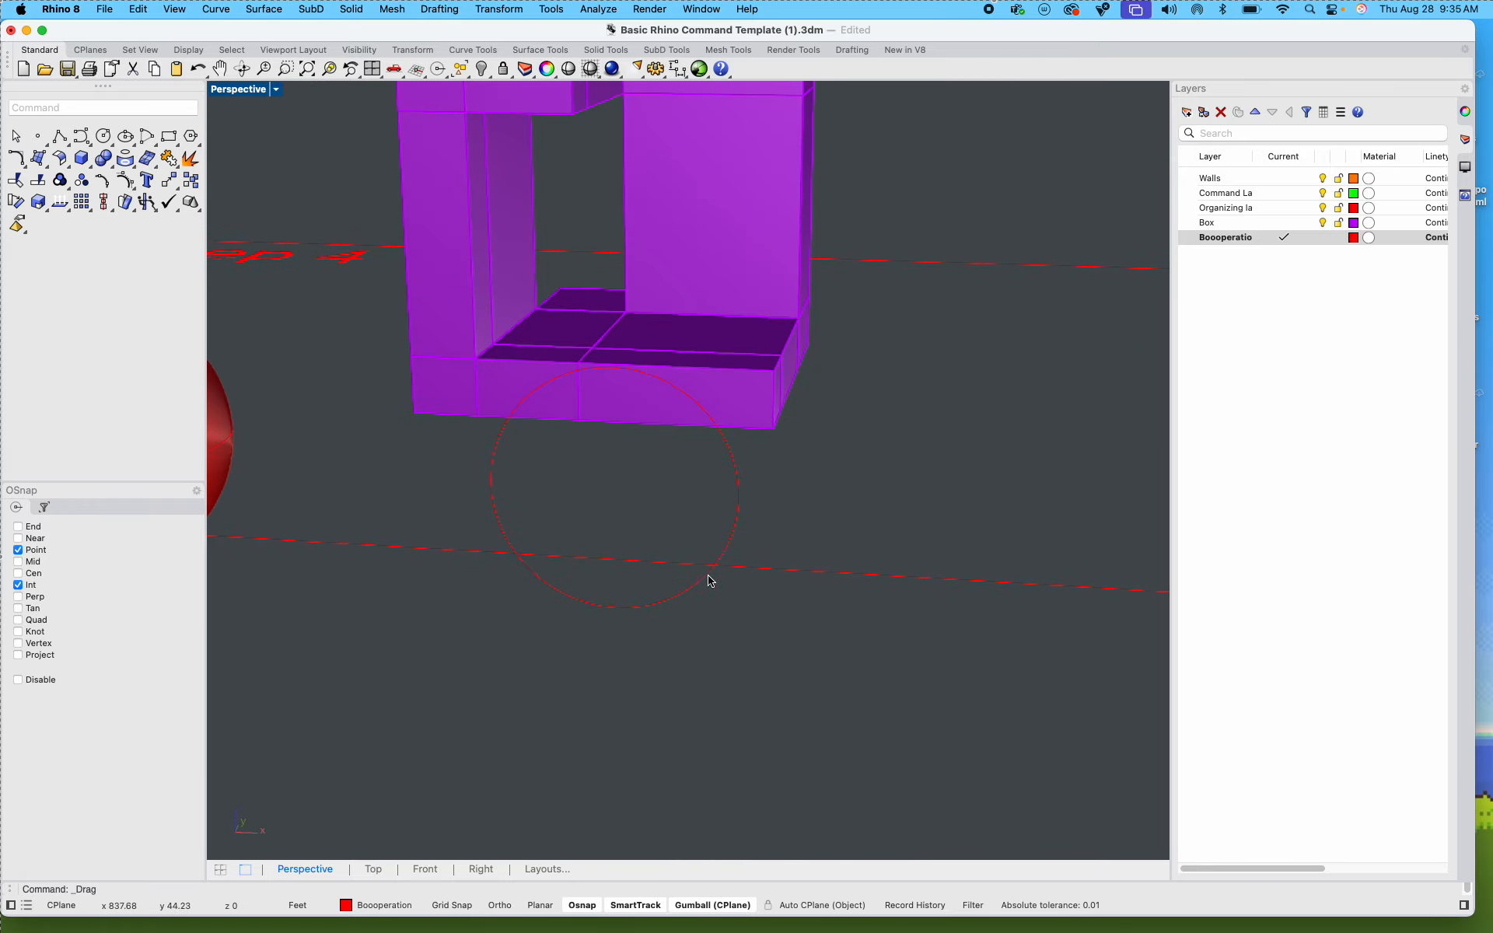
Step: Raise the upright circle vertically until it lies in front of the box's opening
{"action": "left_click", "coordinate": [710, 430]}
{"action": "left_click", "coordinate": [784, 463]}
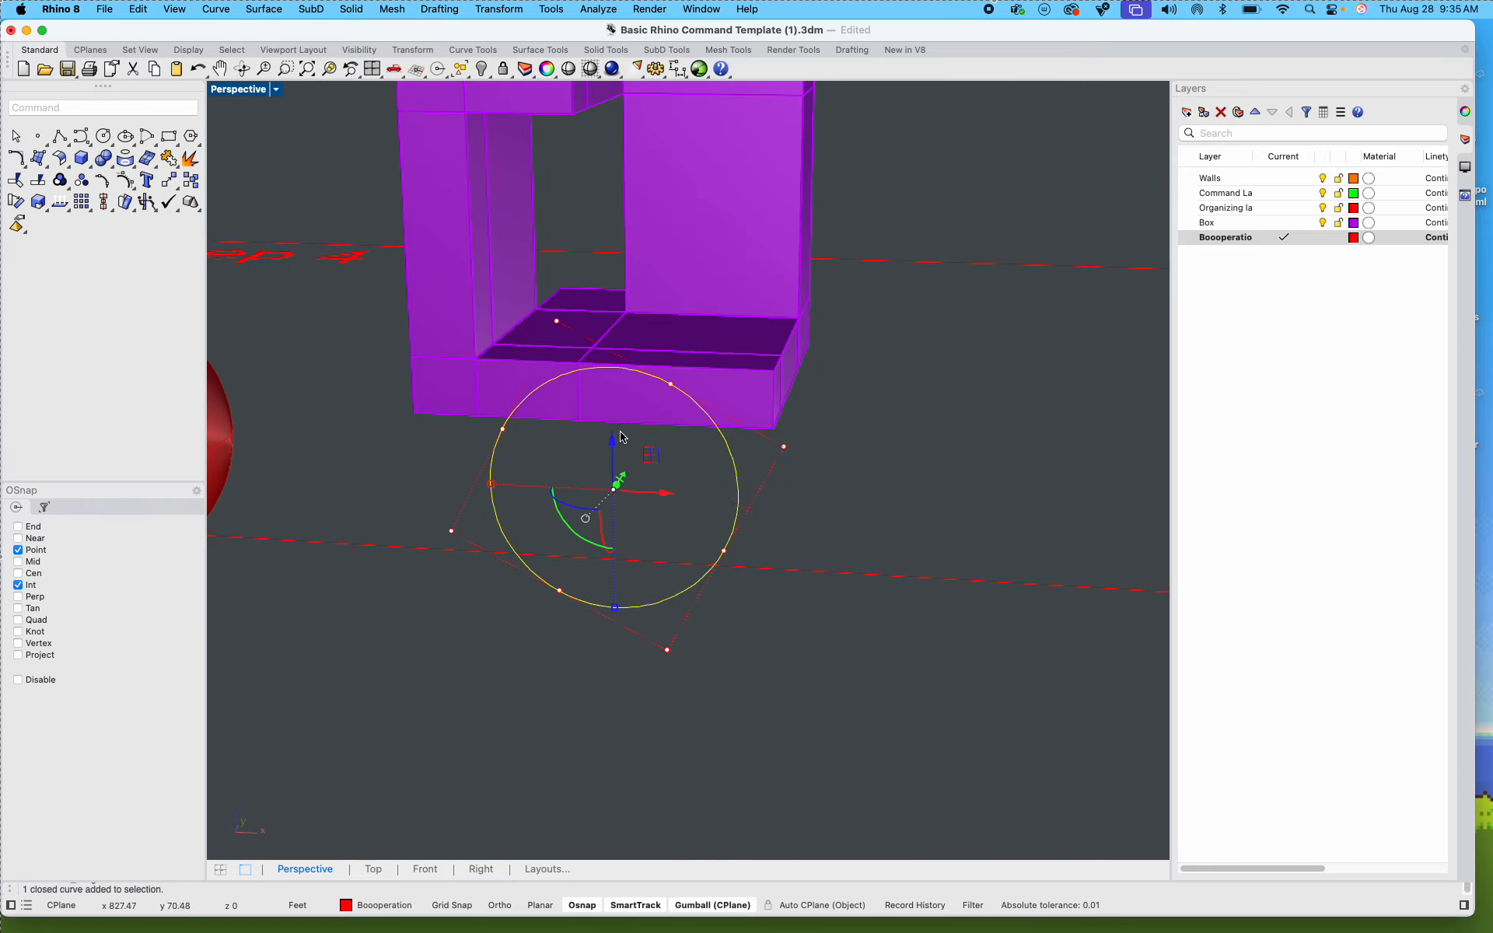
{"action": "left_click_drag", "start_coordinate": [622, 437], "coordinate": [617, 301]}
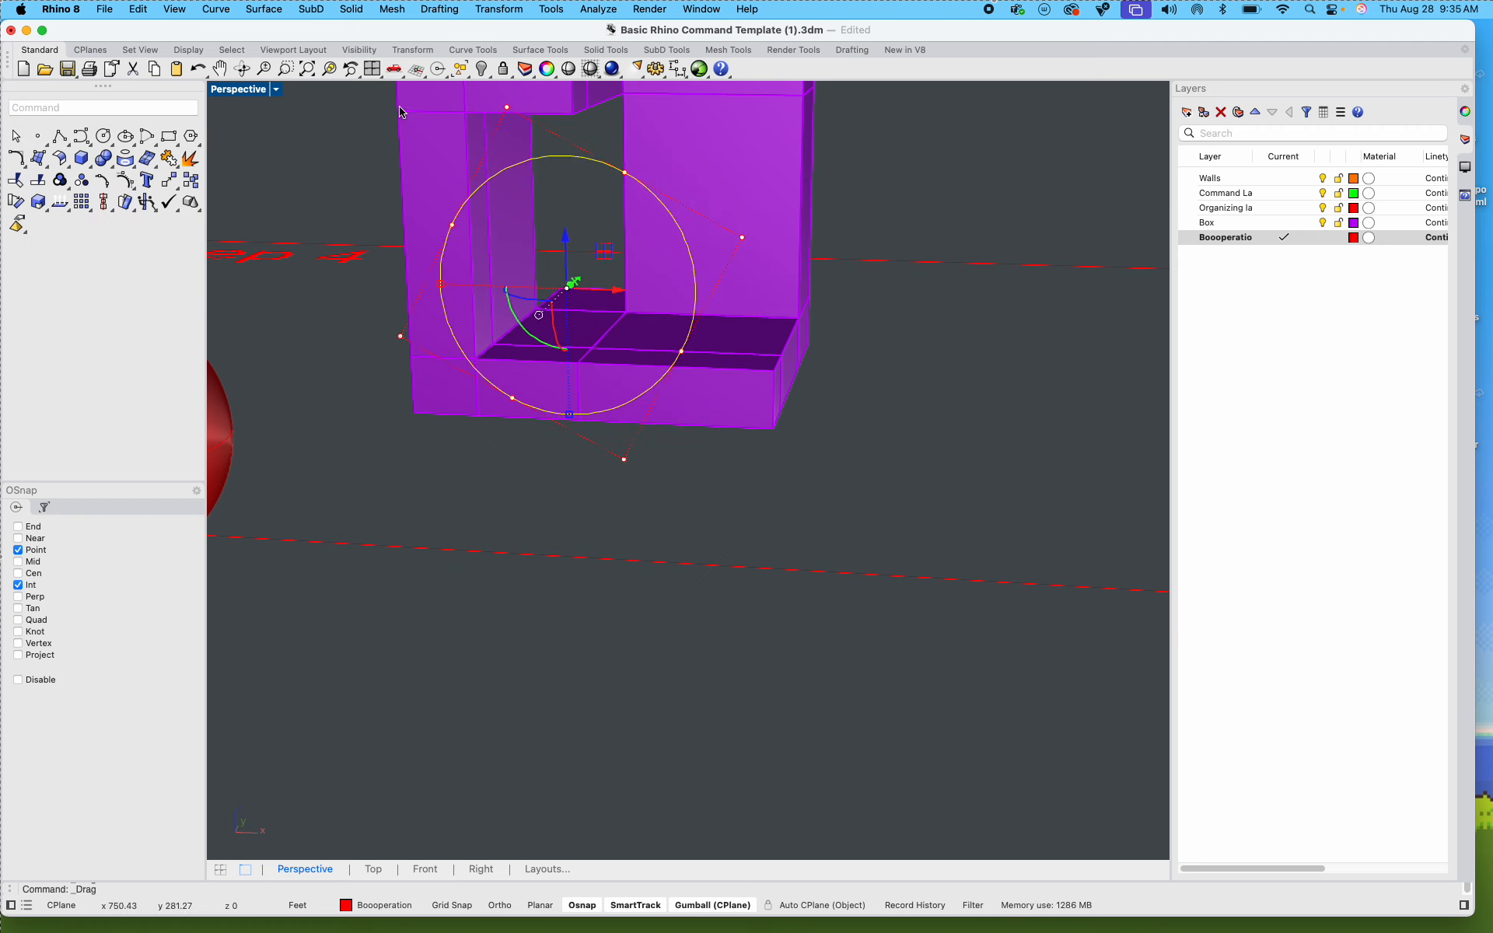
Step: In the Front view, enlarge the circle uniformly and shift it slightly along X over the box's opening
{"action": "double_click", "coordinate": [258, 90]}
{"action": "scroll", "coordinate": [1042, 690], "scroll_direction": "down", "scroll_amount": 8}
{"action": "right_click_drag", "start_coordinate": [1038, 695], "coordinate": [874, 709]}
{"action": "scroll", "coordinate": [669, 720], "scroll_direction": "down", "scroll_amount": 15}
{"action": "scroll", "coordinate": [670, 720], "scroll_direction": "down", "scroll_amount": 2}
{"action": "right_click_drag", "start_coordinate": [649, 727], "coordinate": [349, 729]}
{"action": "right_click_drag", "start_coordinate": [542, 766], "coordinate": [386, 766]}
{"action": "scroll", "coordinate": [458, 703], "scroll_direction": "up", "scroll_amount": 12}
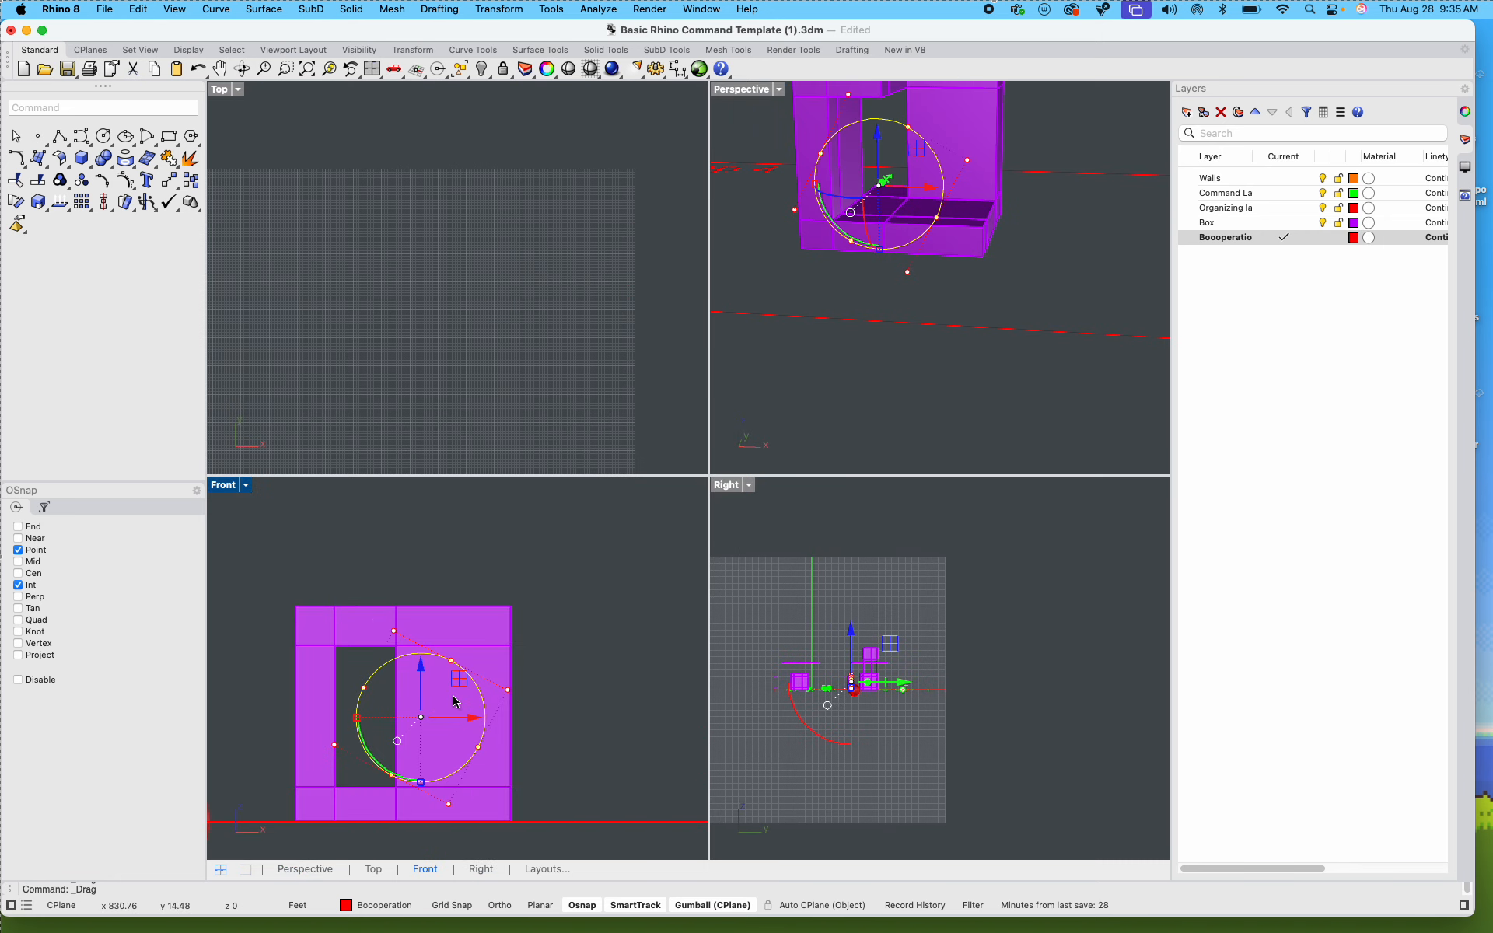
{"action": "left_click_drag", "start_coordinate": [421, 782], "coordinate": [421, 814], "text": "shift"}
{"action": "left_click_drag", "start_coordinate": [469, 725], "coordinate": [450, 726]}
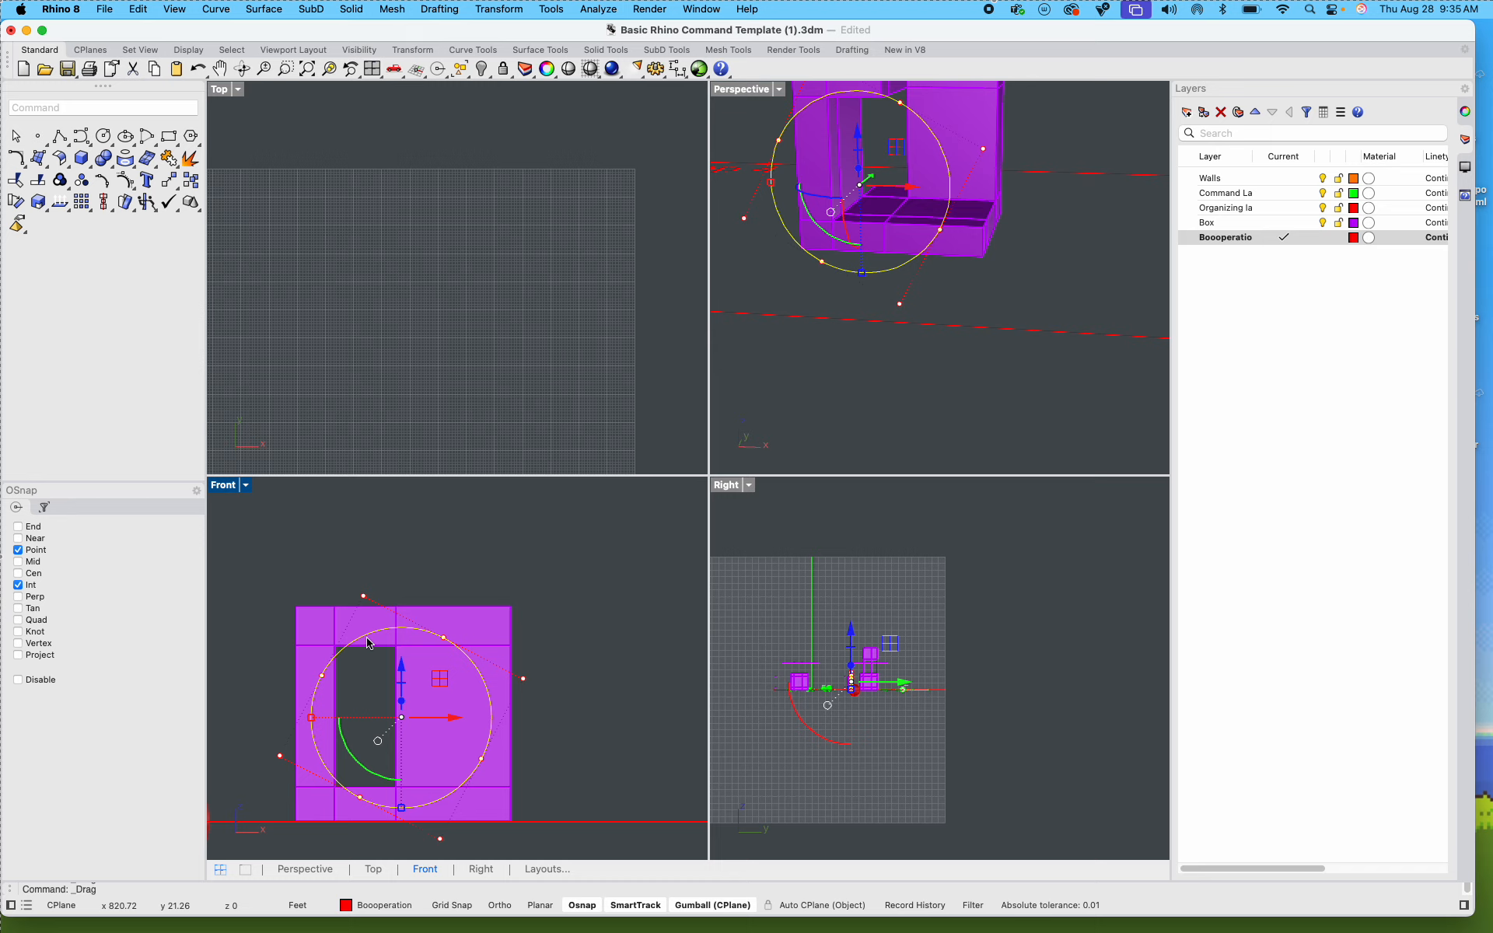
Step: Copy the whole Step 4 frame with its label, box, sphere and circle about 117 ft straight below the original in the Perspective view
{"action": "right_click_drag", "start_coordinate": [821, 428], "coordinate": [843, 449]}
{"action": "double_click", "coordinate": [755, 91]}
{"action": "scroll", "coordinate": [606, 413], "scroll_direction": "down", "scroll_amount": 5}
{"action": "left_click_drag", "start_coordinate": [975, 674], "coordinate": [289, 155]}
{"action": "type", "text": "y"}
{"action": "key", "text": "Return"}
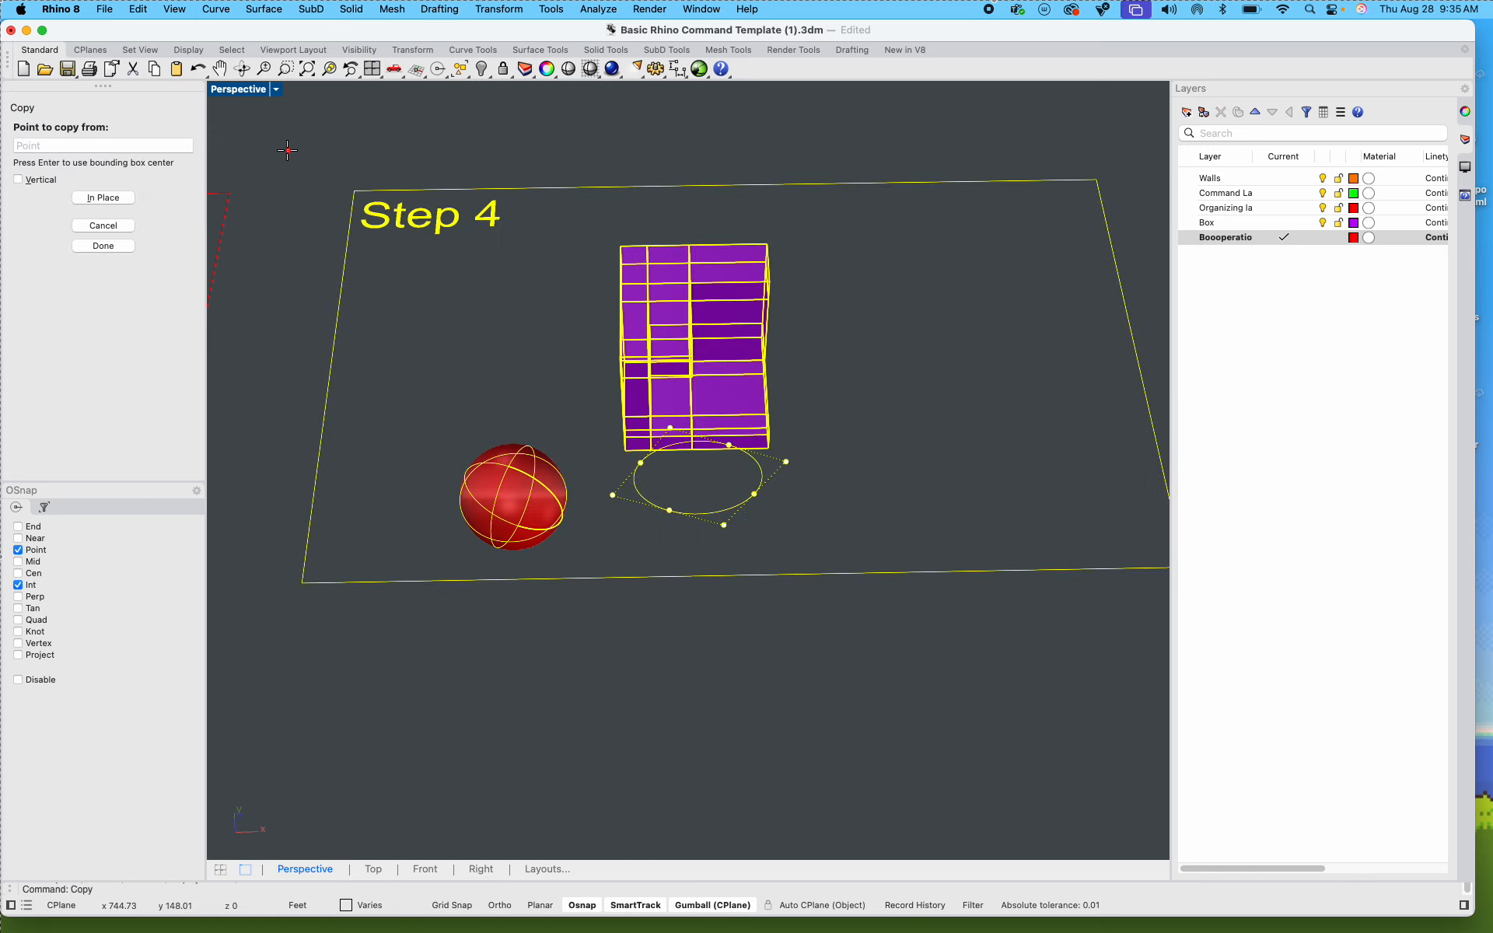
{"action": "left_click", "coordinate": [354, 191]}
{"action": "scroll", "coordinate": [354, 190], "scroll_direction": "down", "scroll_amount": 8}
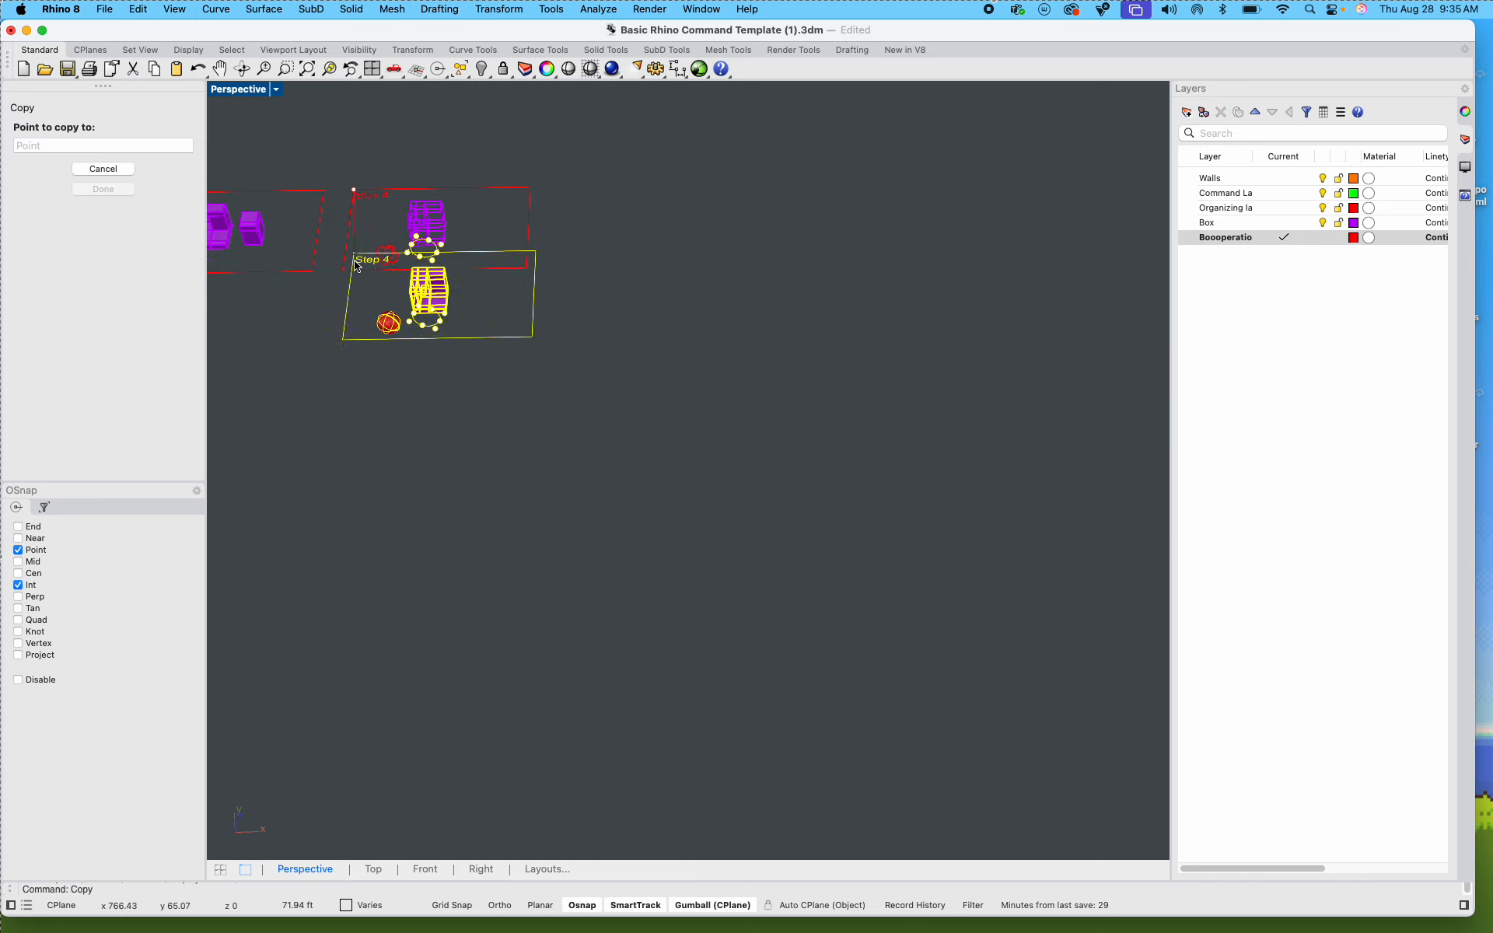
{"action": "key", "text": "shift"}
{"action": "left_click", "coordinate": [333, 299]}
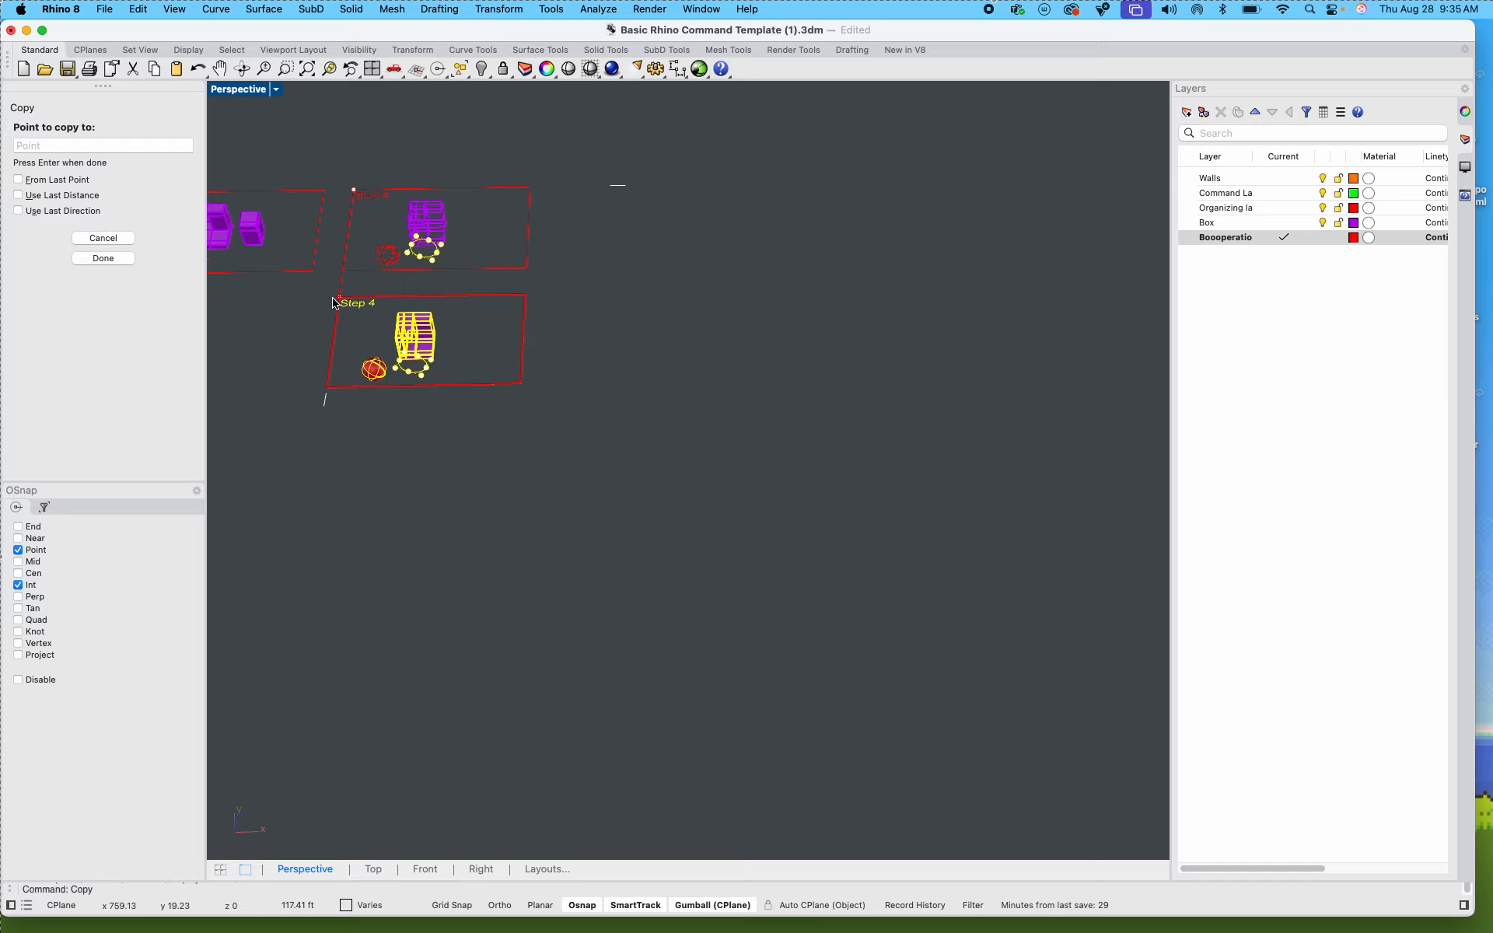
{"action": "key", "text": "Return"}
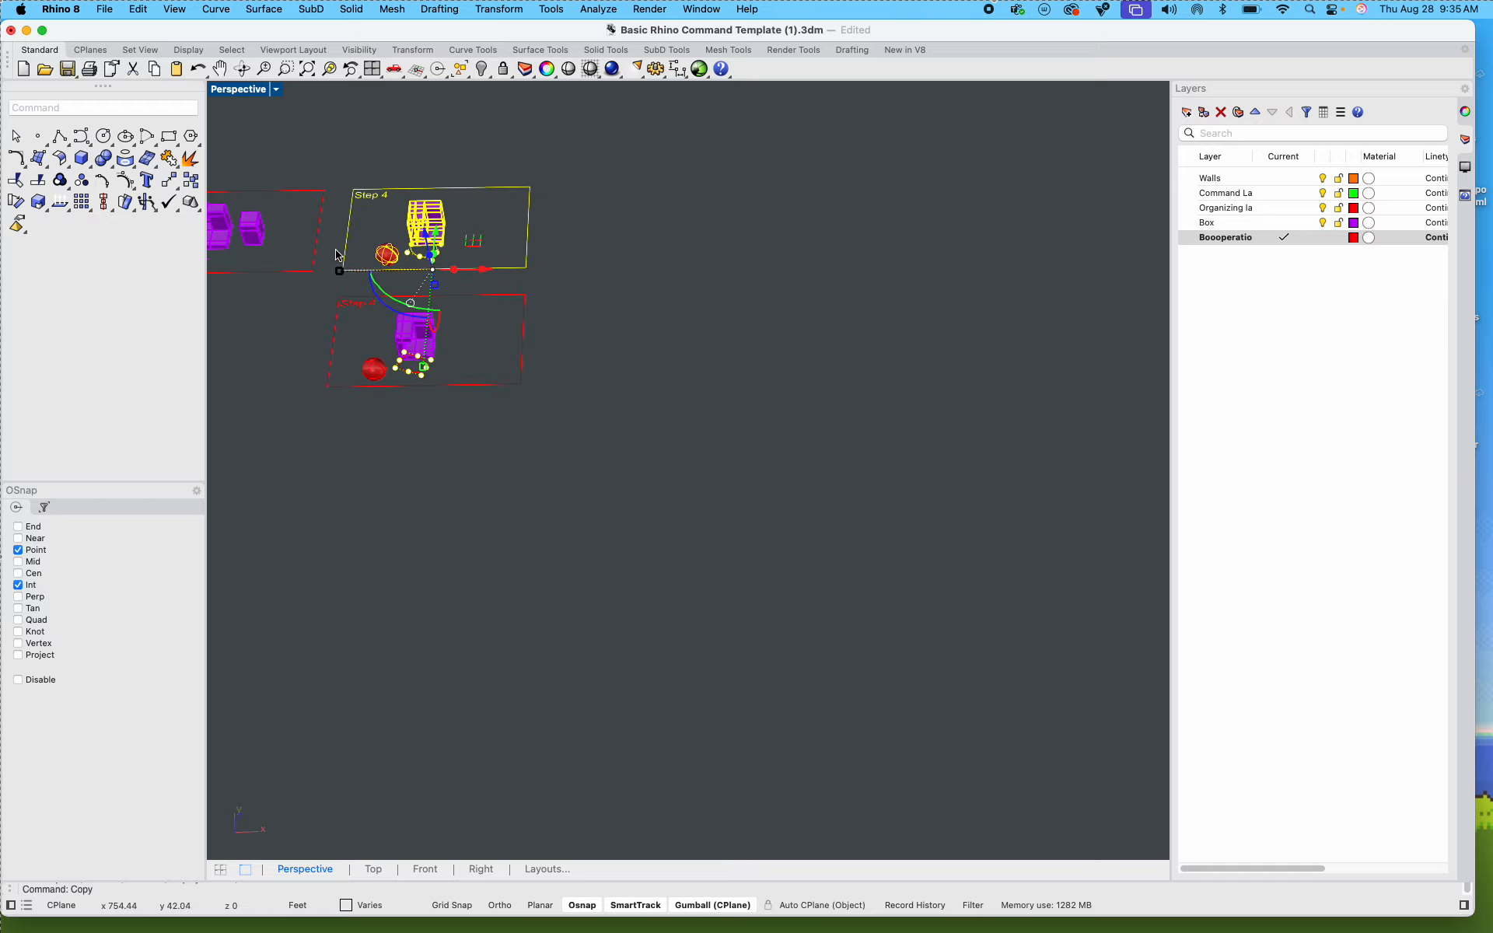
Step: WireCut the copied Step 4 box with the upright circle in the Y direction, cutting past its back and keeping all pieces
{"action": "scroll", "coordinate": [410, 316], "scroll_direction": "up", "scroll_amount": 10}
{"action": "right_click_drag", "start_coordinate": [417, 362], "coordinate": [579, 529]}
{"action": "left_click", "coordinate": [579, 528]}
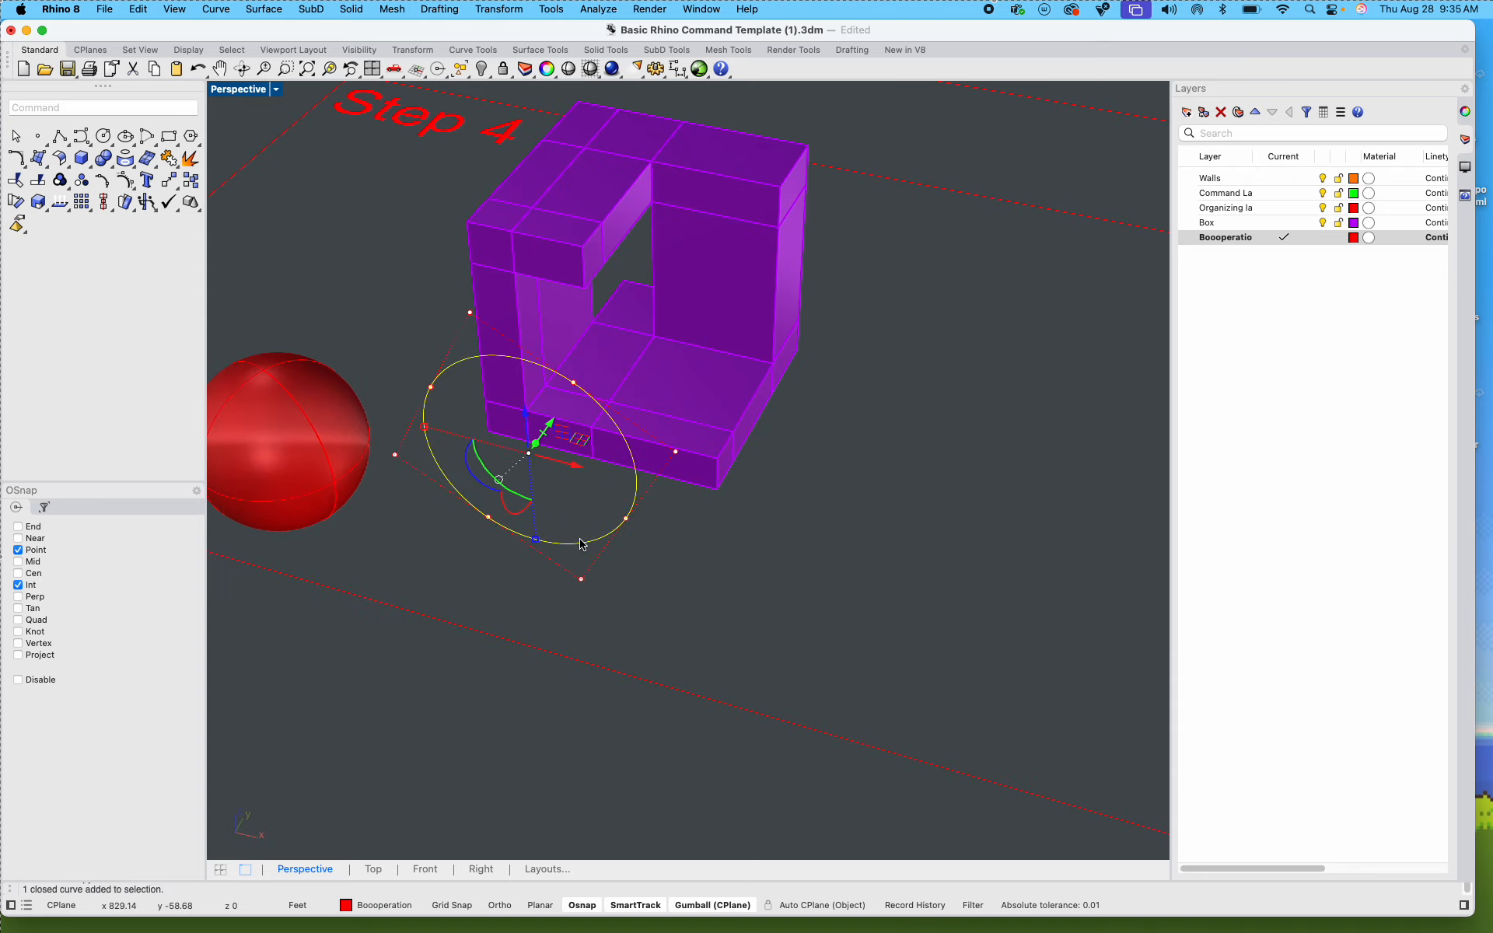
{"action": "right_click_drag", "start_coordinate": [790, 416], "coordinate": [772, 609], "text": "shift"}
{"action": "left_click", "coordinate": [705, 424]}
{"action": "left_click_drag", "start_coordinate": [790, 772], "coordinate": [436, 475]}
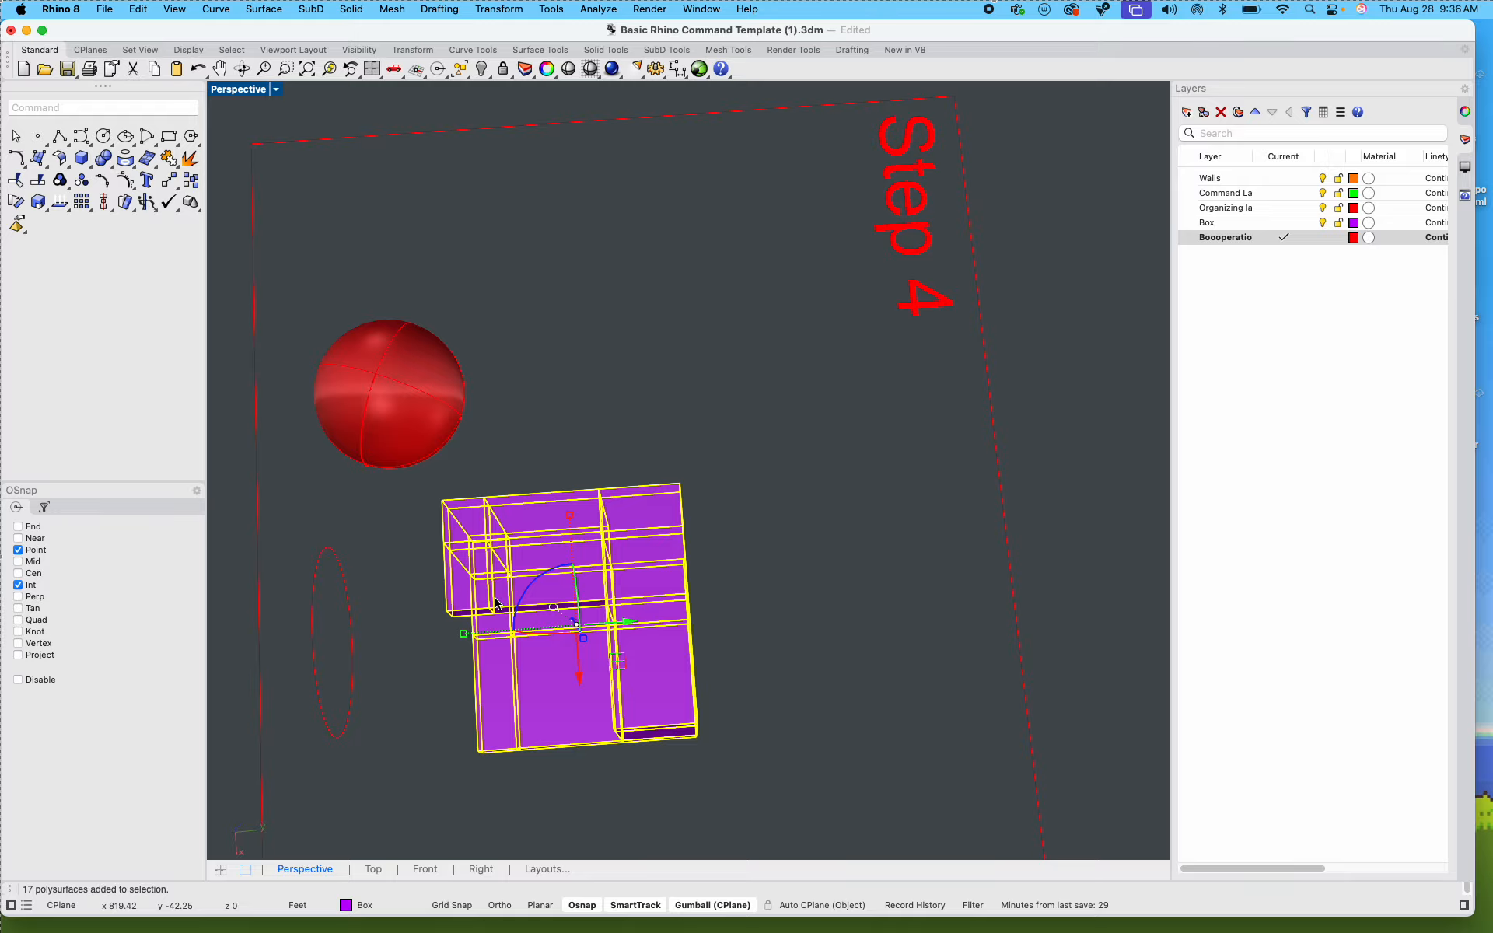
{"action": "right_click_drag", "start_coordinate": [493, 703], "coordinate": [583, 648]}
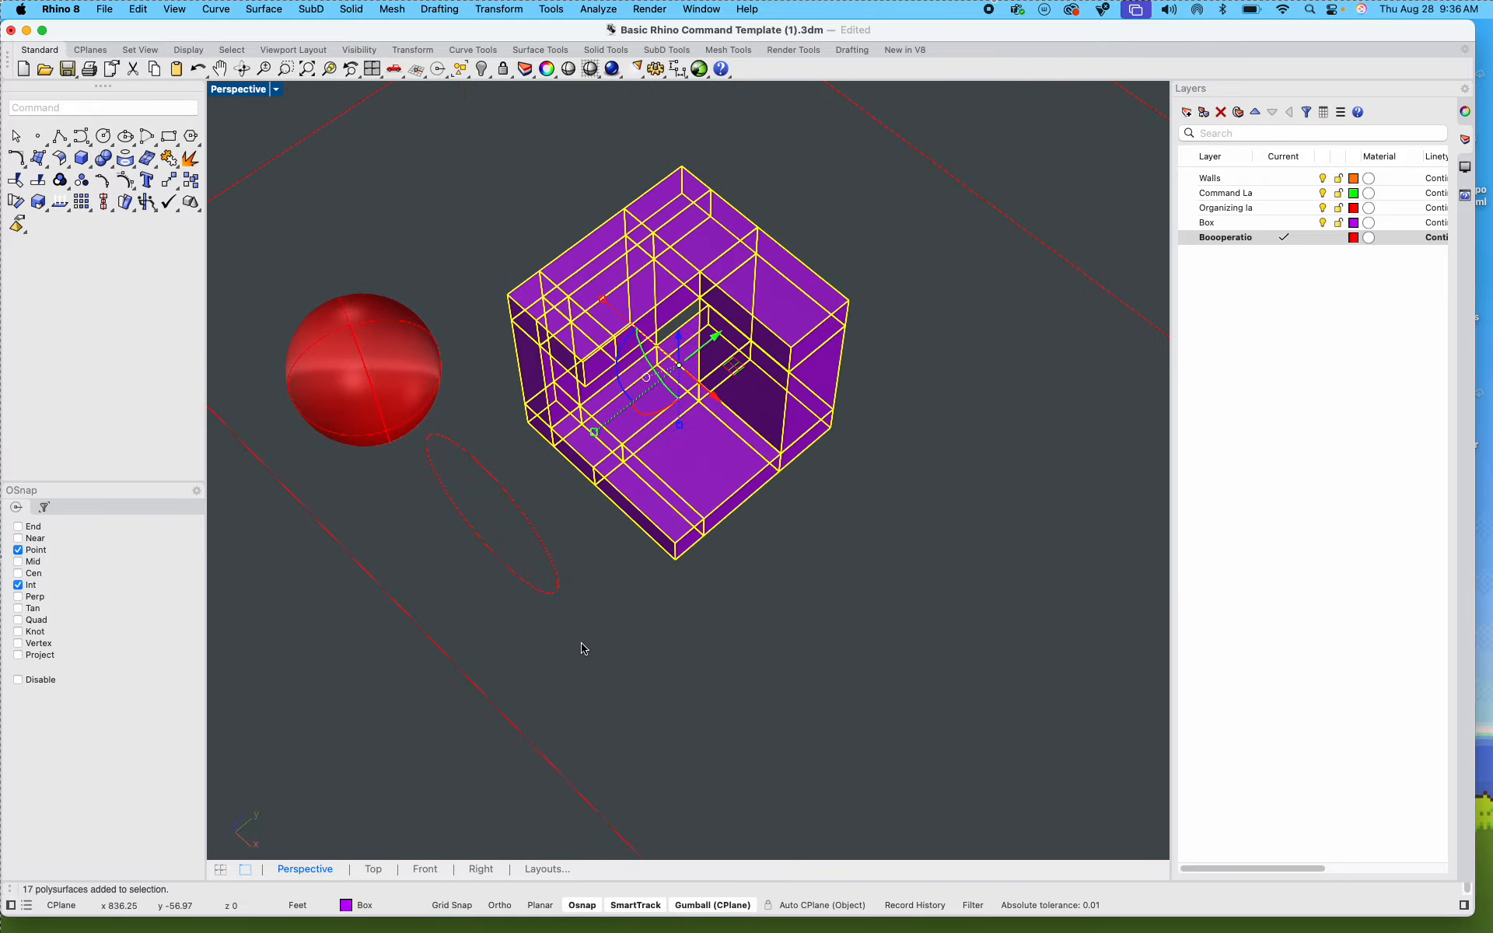
{"action": "type", "text": "wirecut"}
{"action": "key", "text": "Return"}
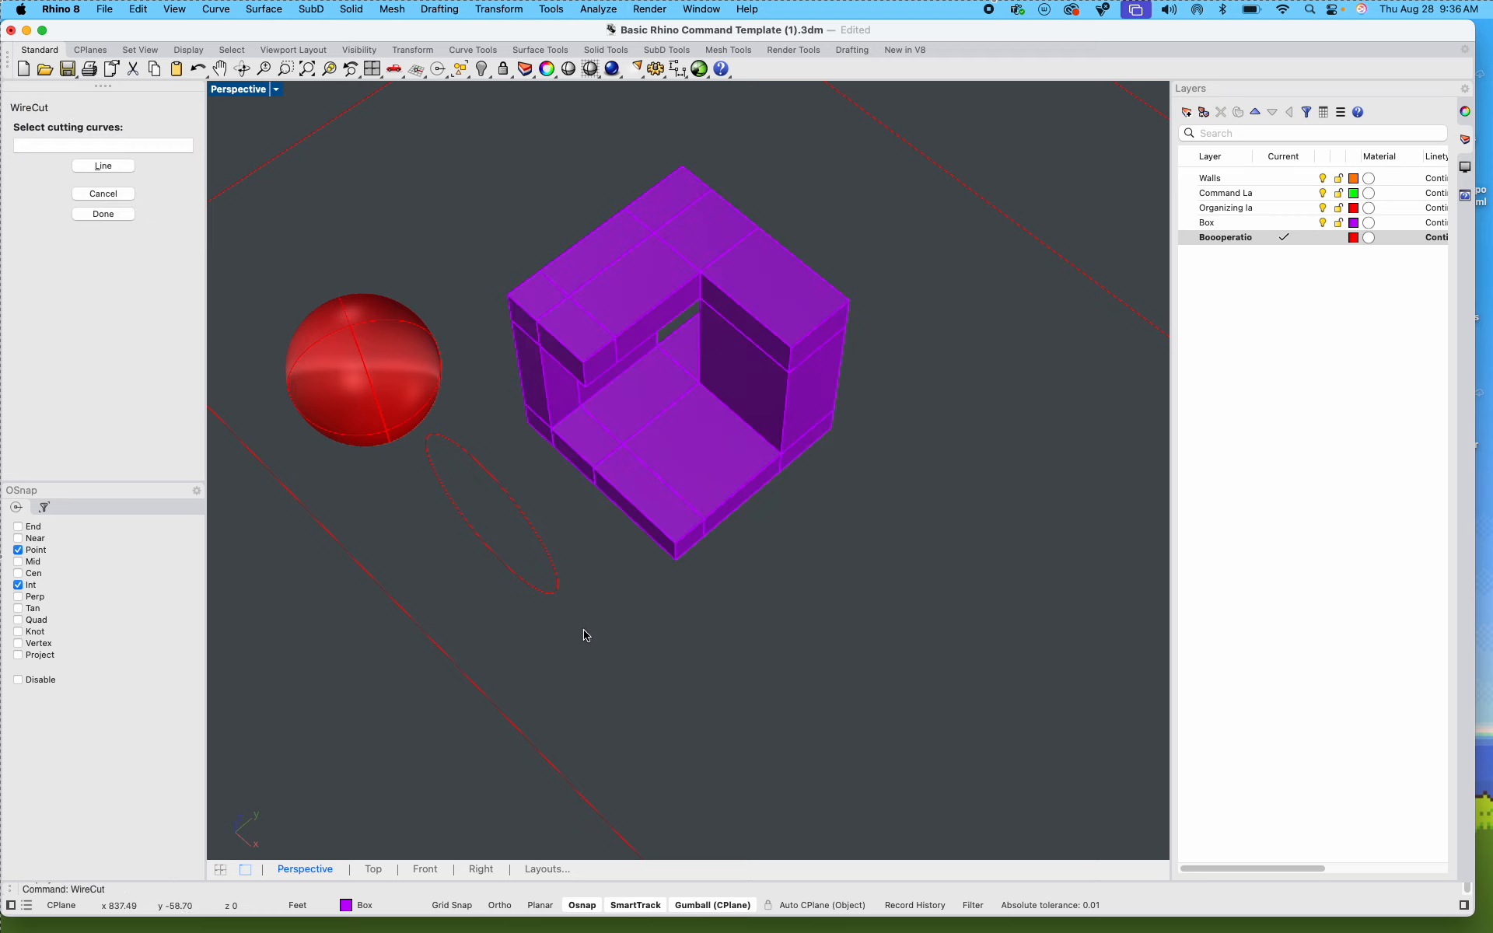
{"action": "left_click", "coordinate": [552, 560]}
{"action": "key", "text": "Return"}
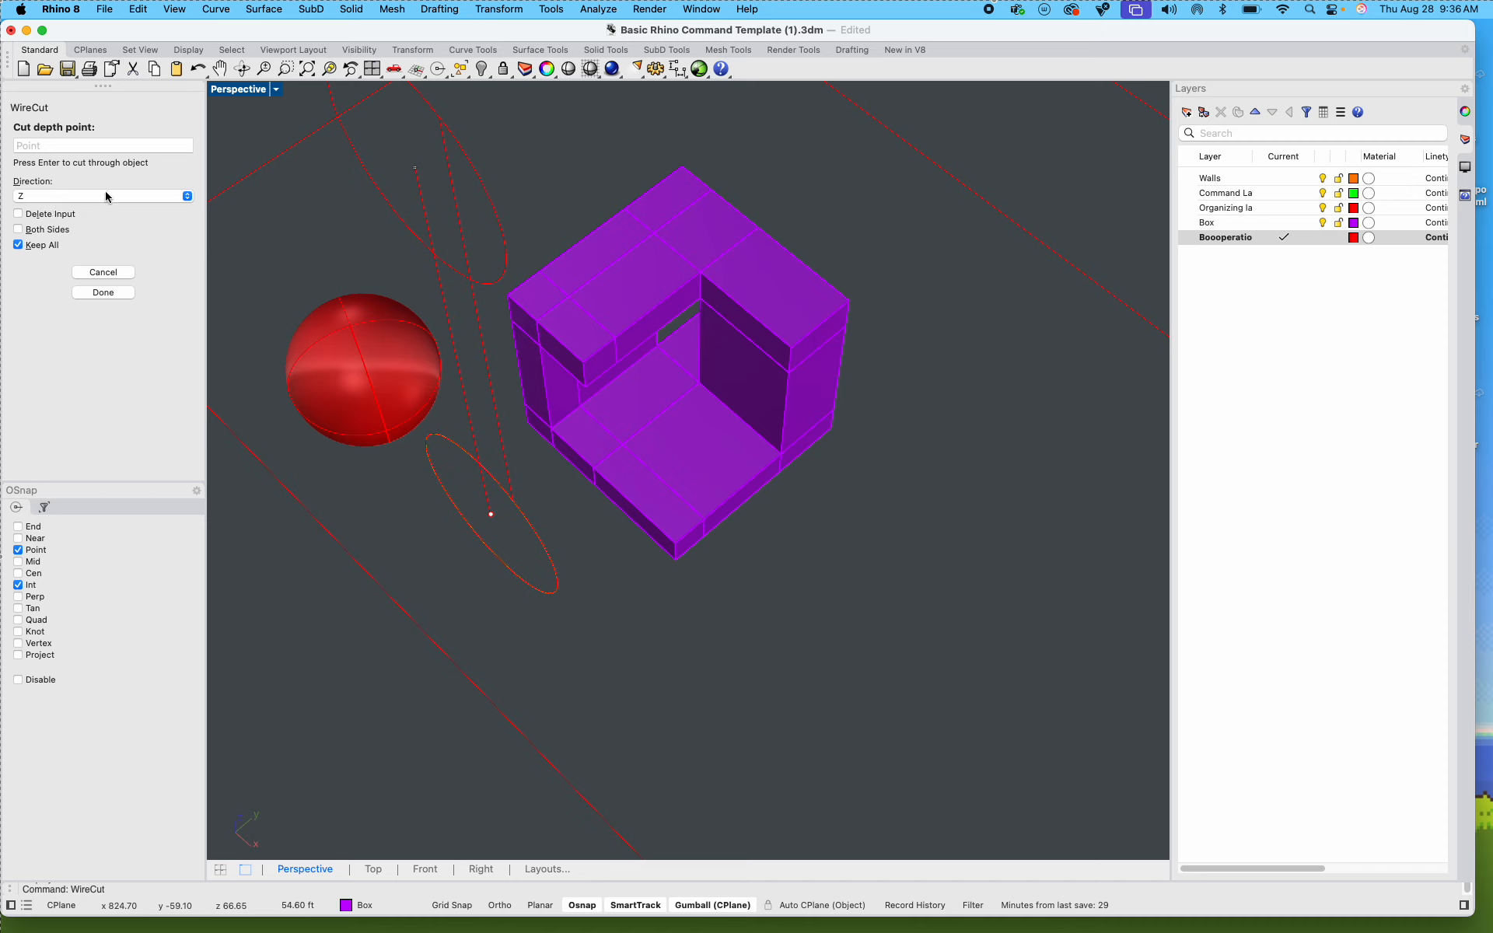
{"action": "left_click", "coordinate": [187, 199]}
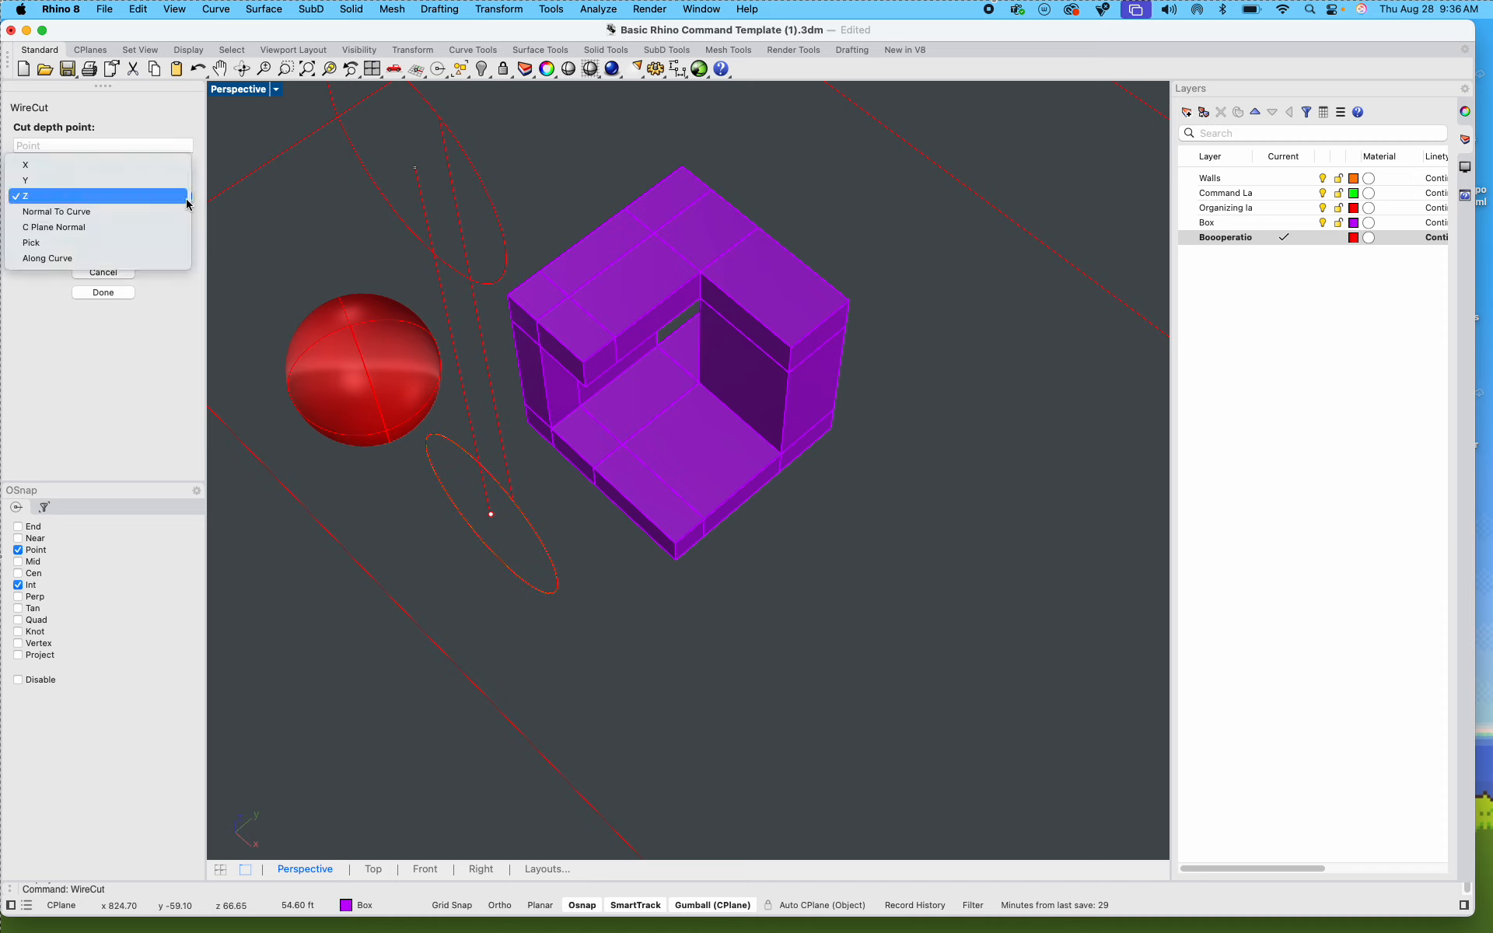
{"action": "left_click", "coordinate": [134, 187]}
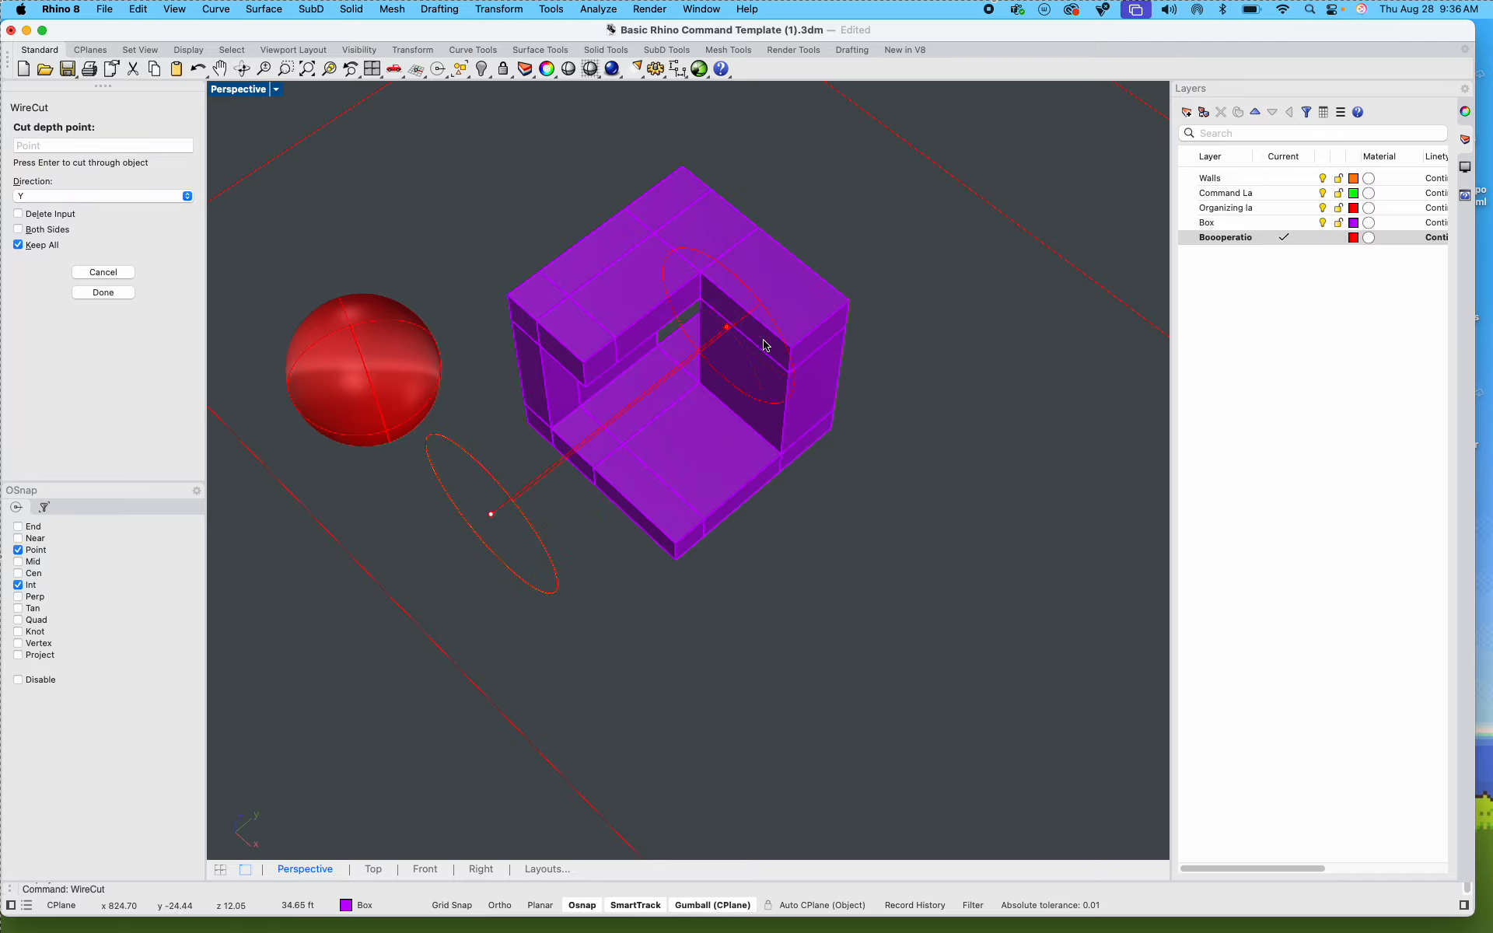
{"action": "left_click", "coordinate": [877, 306]}
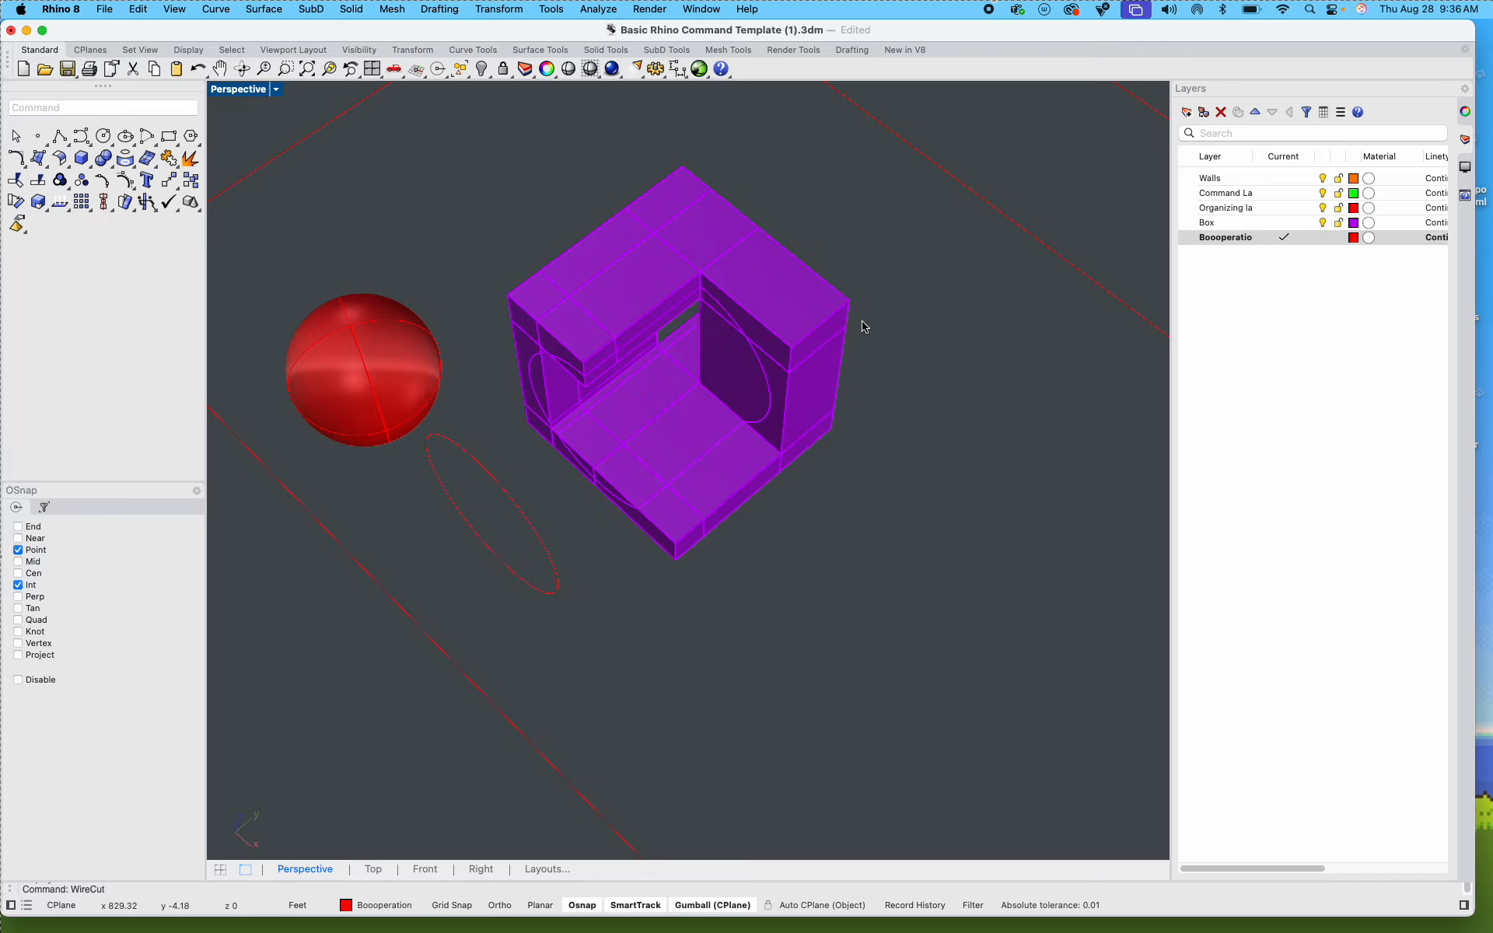
Step: Select the pieces inside the circular cut on the copied box and raise them together vertically above it
{"action": "right_click_drag", "start_coordinate": [757, 482], "coordinate": [685, 483], "text": "shift"}
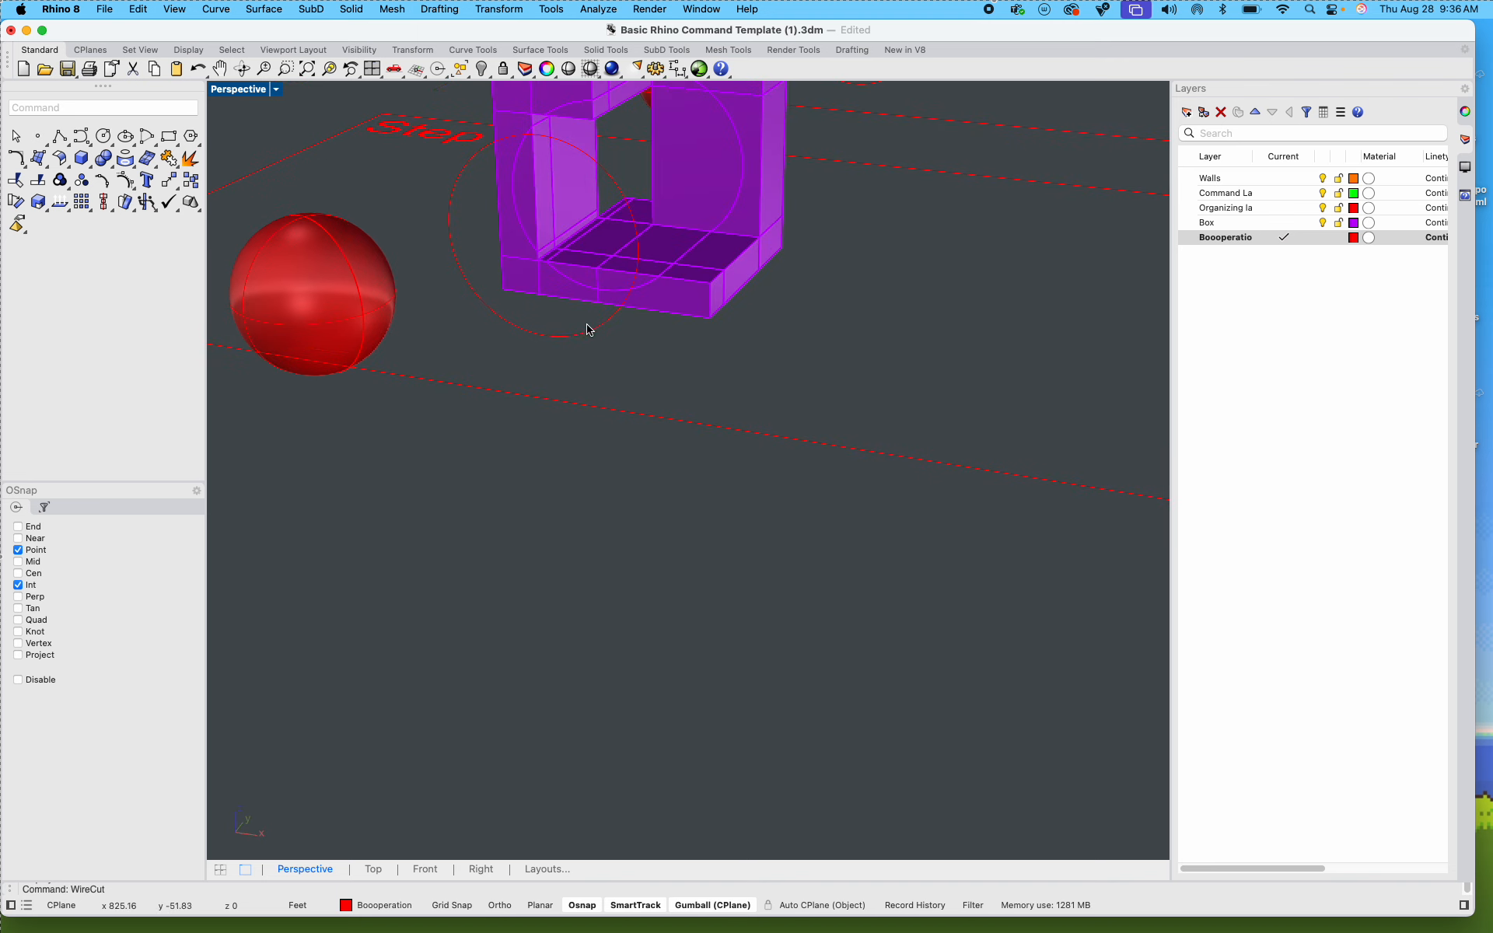
{"action": "scroll", "coordinate": [600, 240], "scroll_direction": "up", "scroll_amount": 10}
{"action": "left_click", "coordinate": [457, 358]}
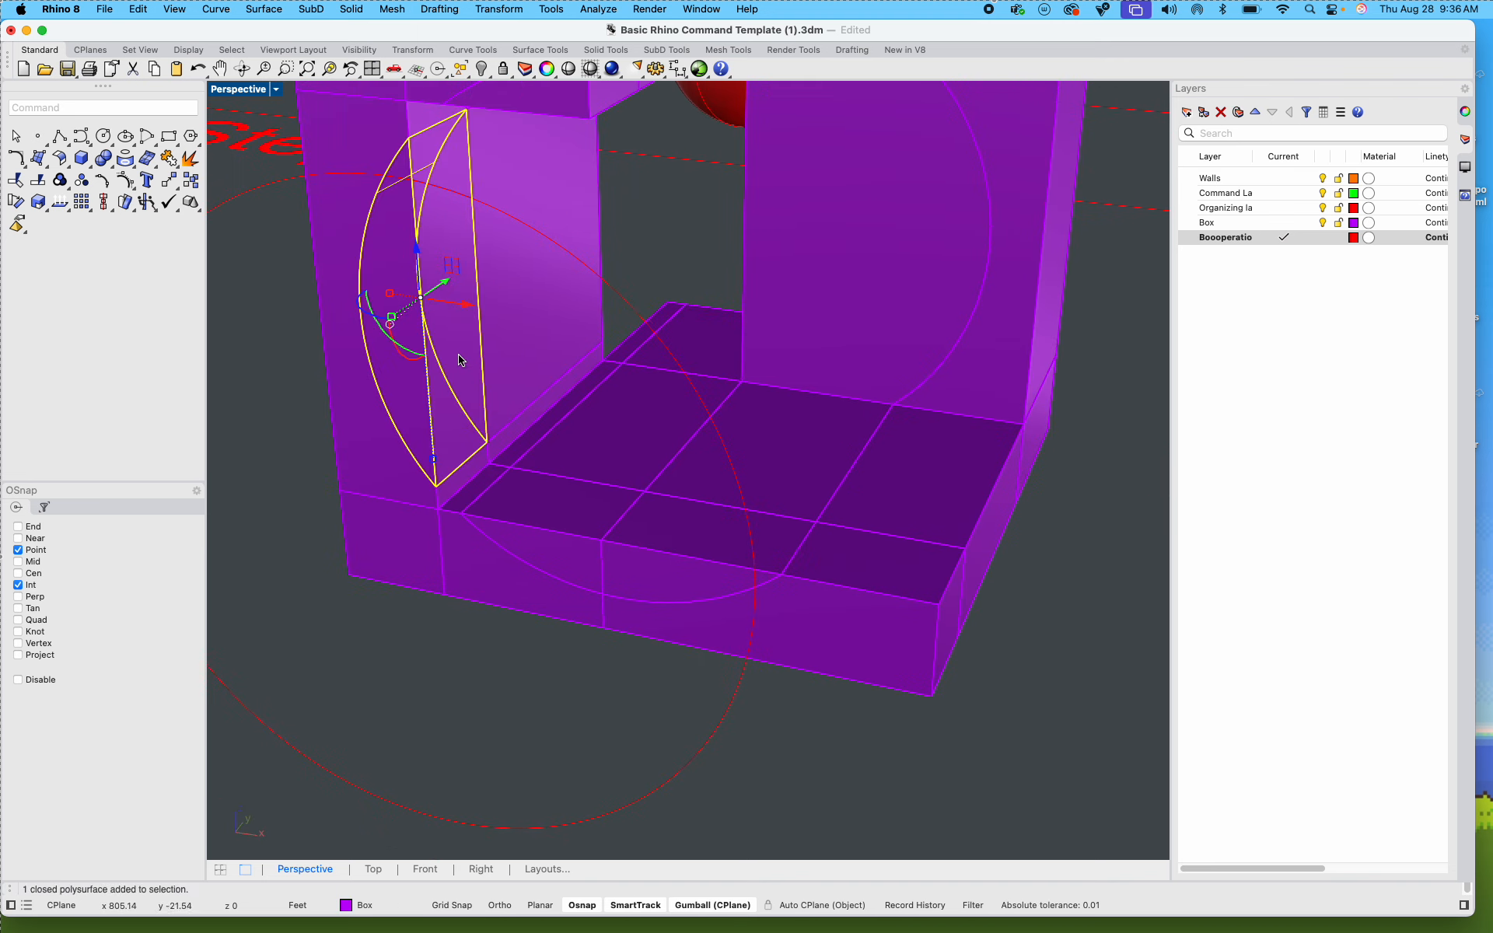
{"action": "left_click", "coordinate": [530, 336], "text": "shift"}
{"action": "left_click", "coordinate": [539, 537], "text": "shift"}
{"action": "left_click", "coordinate": [610, 462], "text": "shift"}
{"action": "left_click", "coordinate": [765, 476], "text": "shift"}
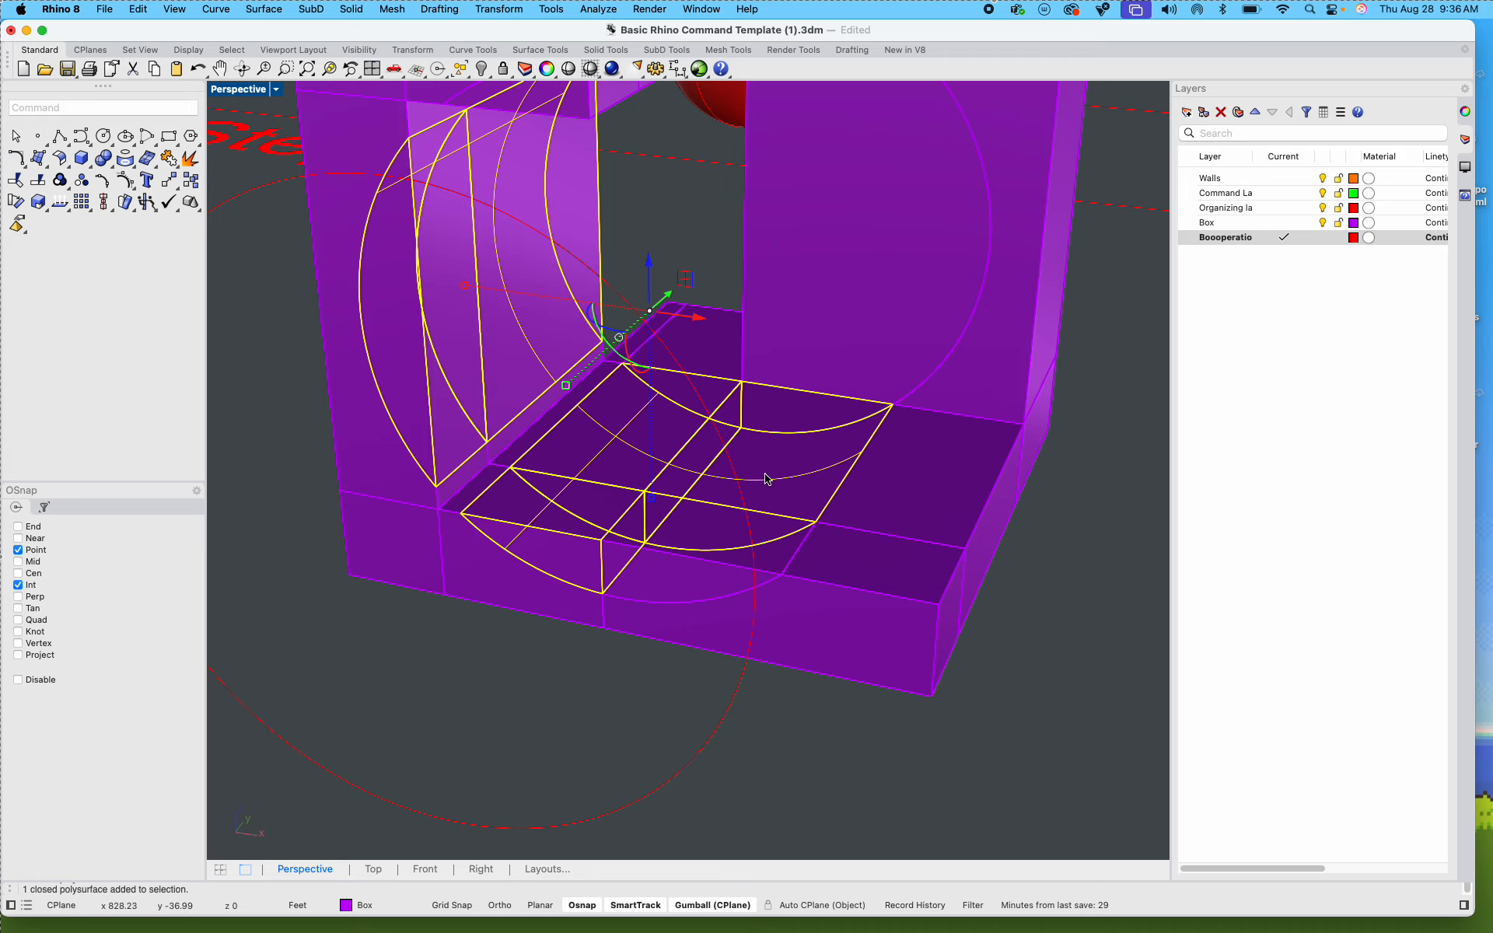
{"action": "left_click", "coordinate": [724, 556], "text": "shift"}
{"action": "left_click", "coordinate": [852, 345], "text": "shift"}
{"action": "scroll", "coordinate": [852, 345], "scroll_direction": "down", "scroll_amount": 10}
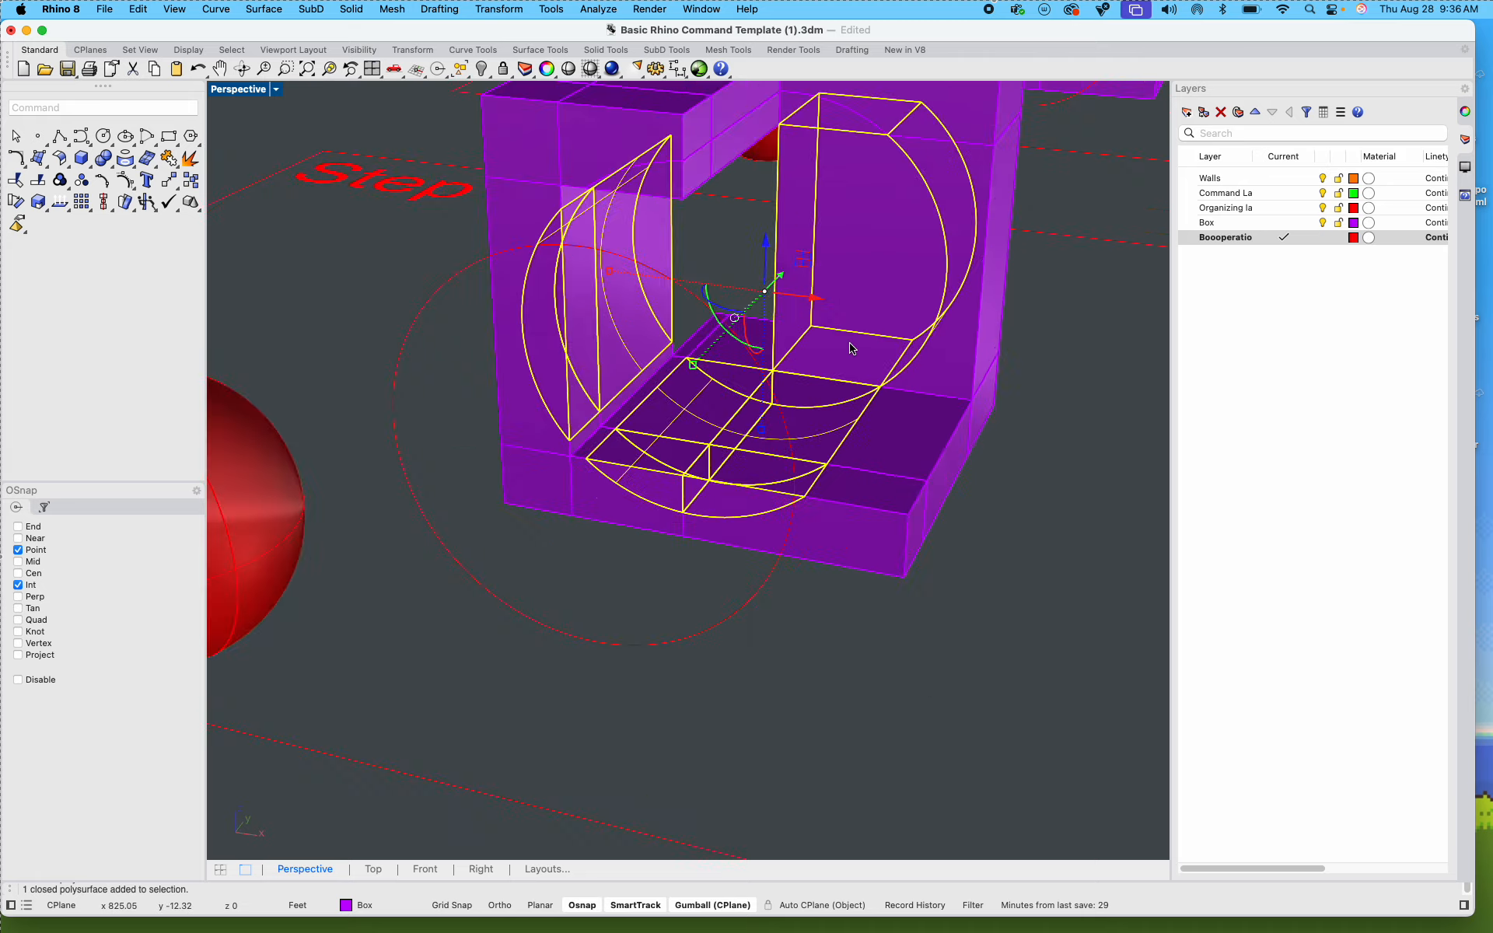
{"action": "left_click_drag", "start_coordinate": [679, 420], "coordinate": [700, 137]}
{"action": "left_click", "coordinate": [877, 523]}
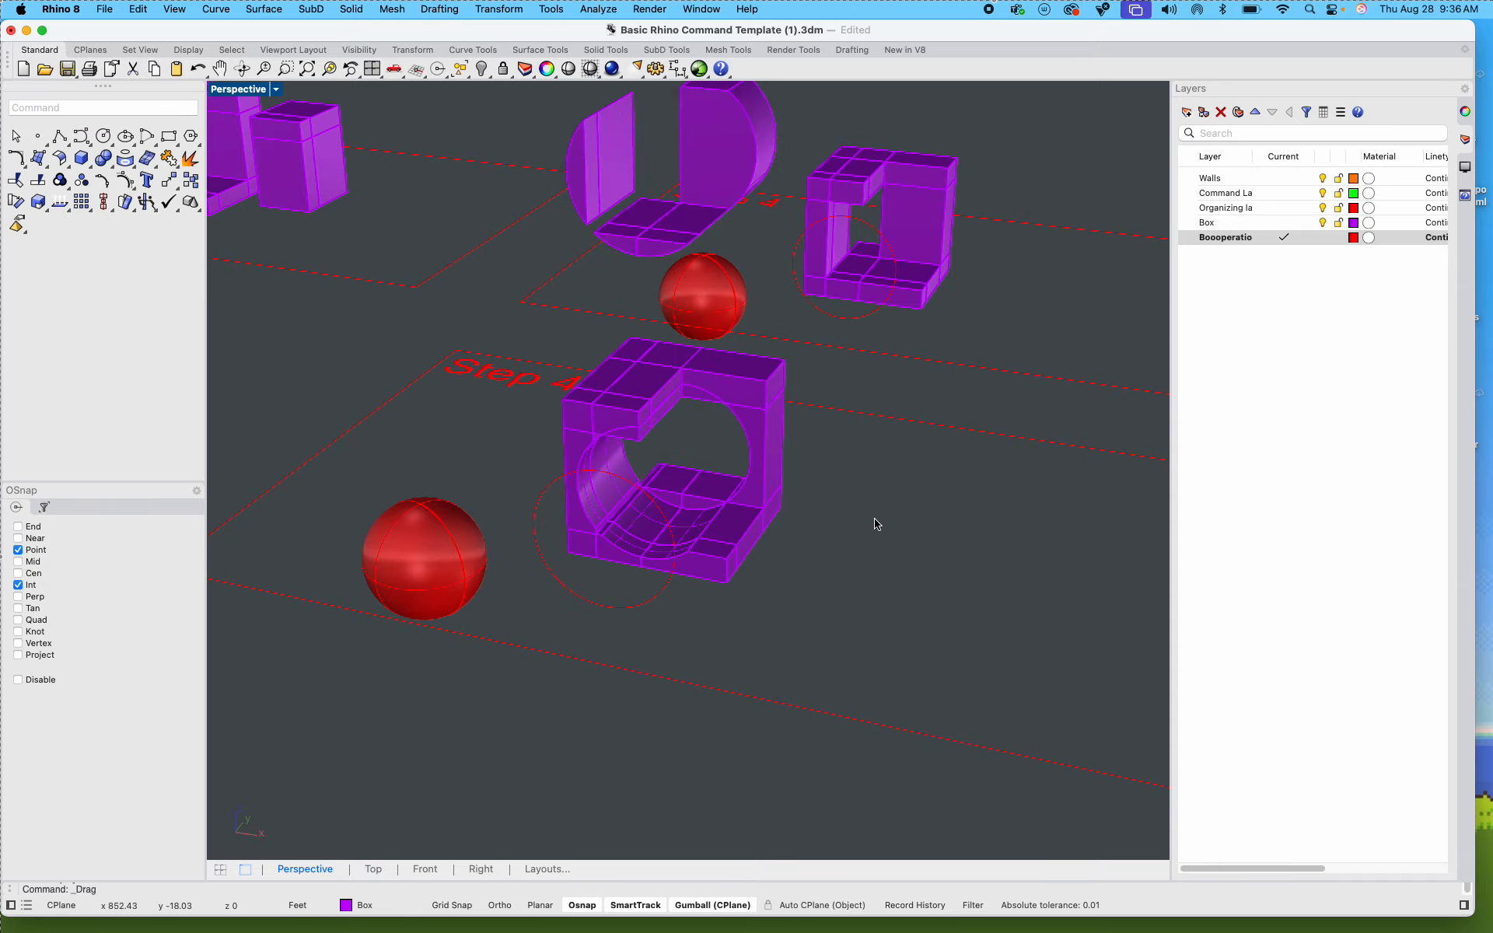
Step: Move the seven raised cut-out pieces to the Boooperation layer
{"action": "right_click_drag", "start_coordinate": [876, 523], "coordinate": [826, 592], "text": "shift"}
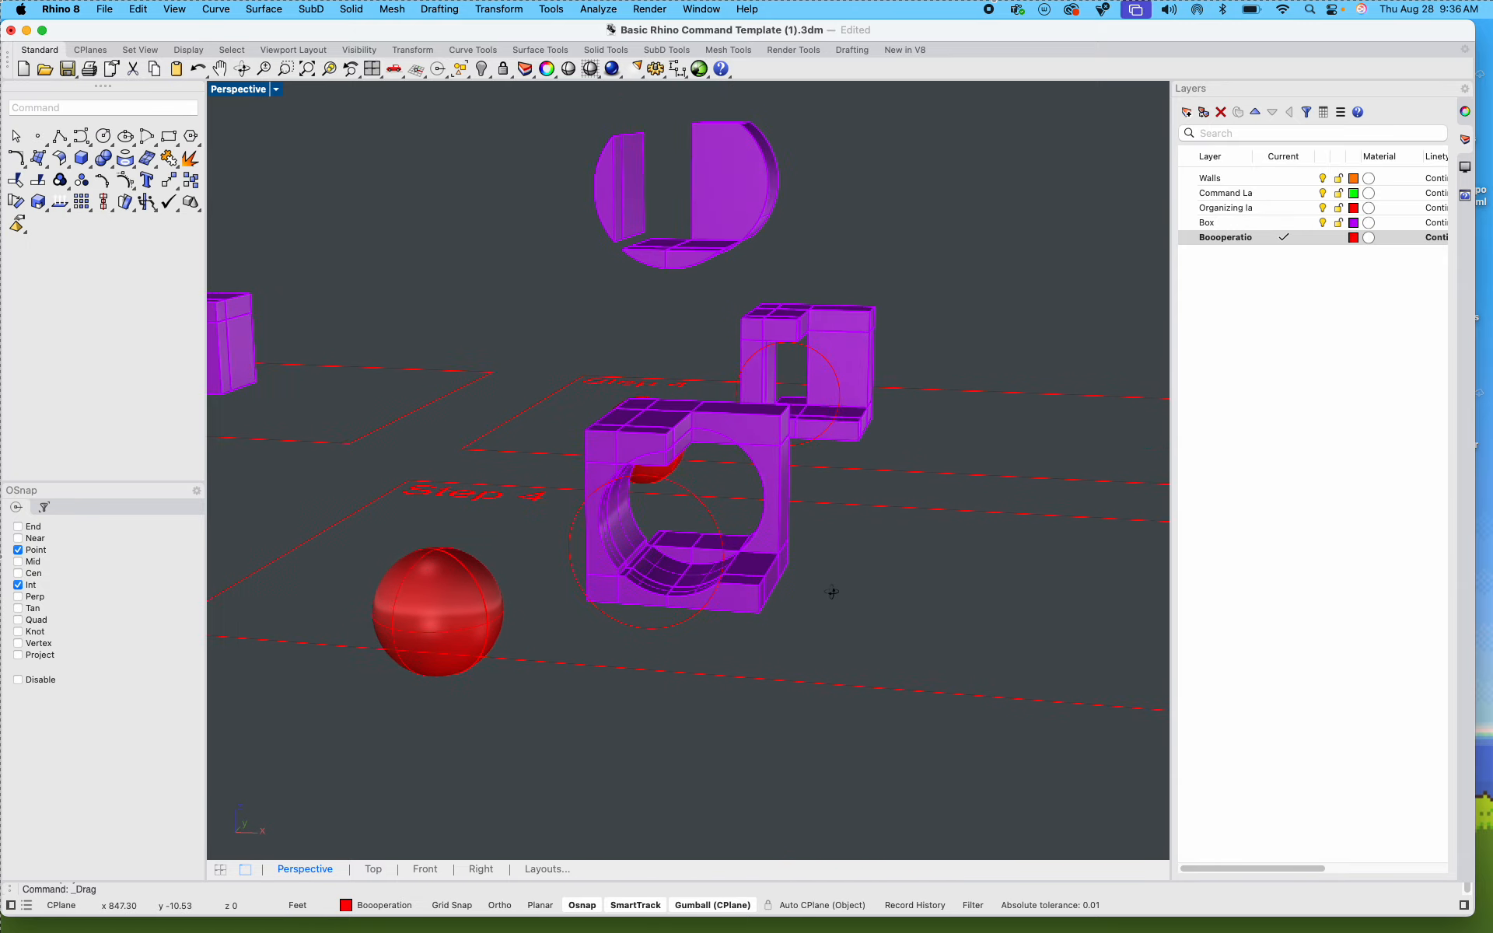
{"action": "left_click_drag", "start_coordinate": [548, 93], "coordinate": [877, 294]}
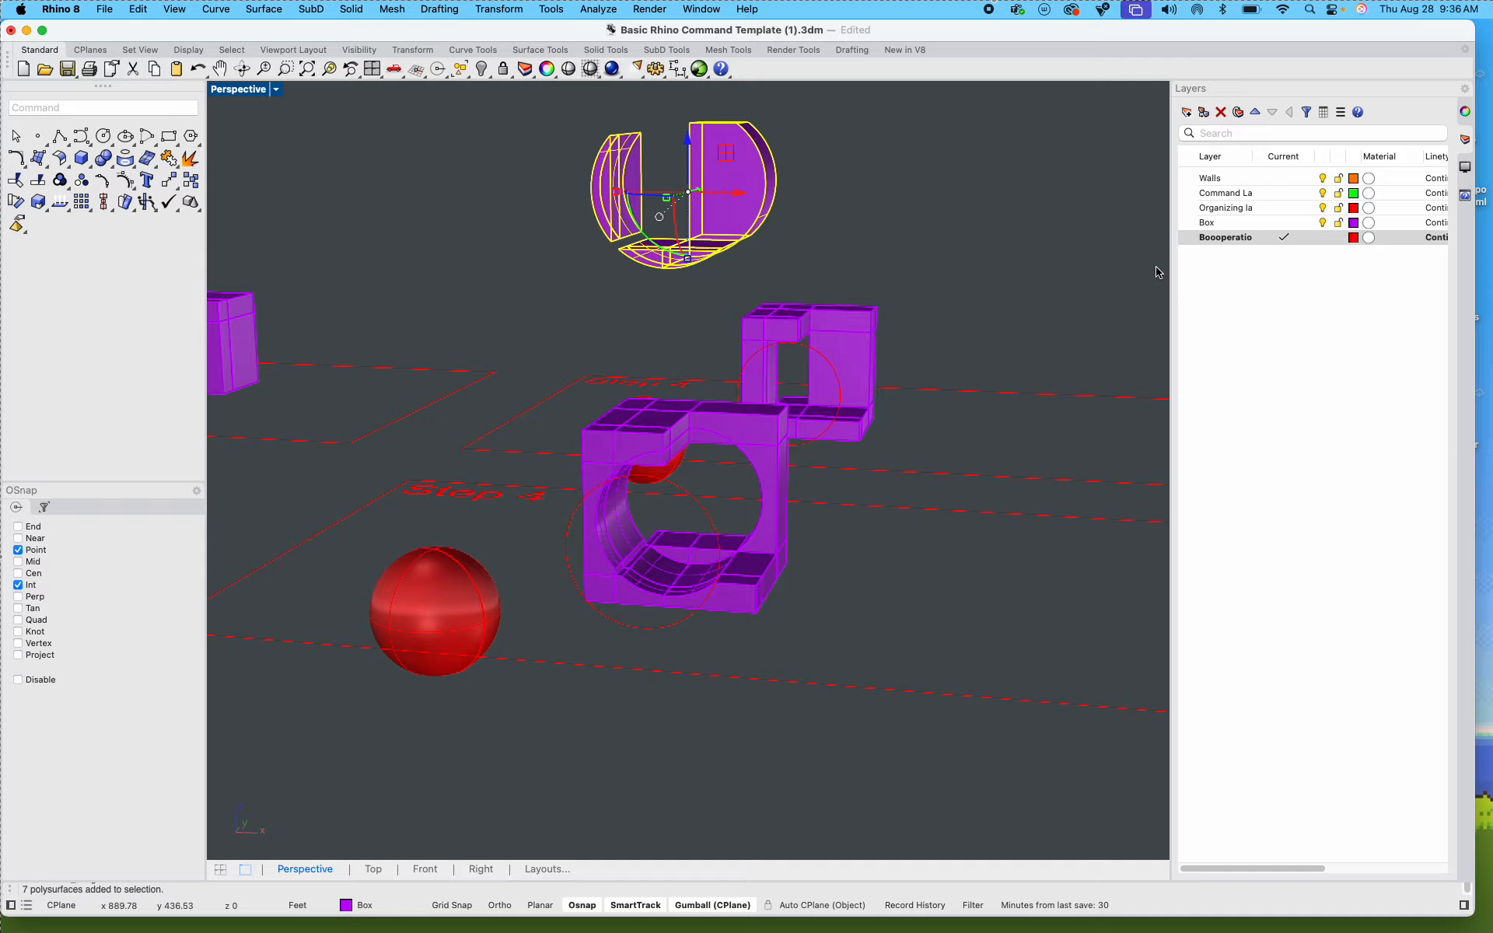
{"action": "right_click", "coordinate": [1233, 239]}
{"action": "left_click", "coordinate": [1275, 317]}
{"action": "right_click_drag", "start_coordinate": [915, 238], "coordinate": [836, 373], "text": "shift"}
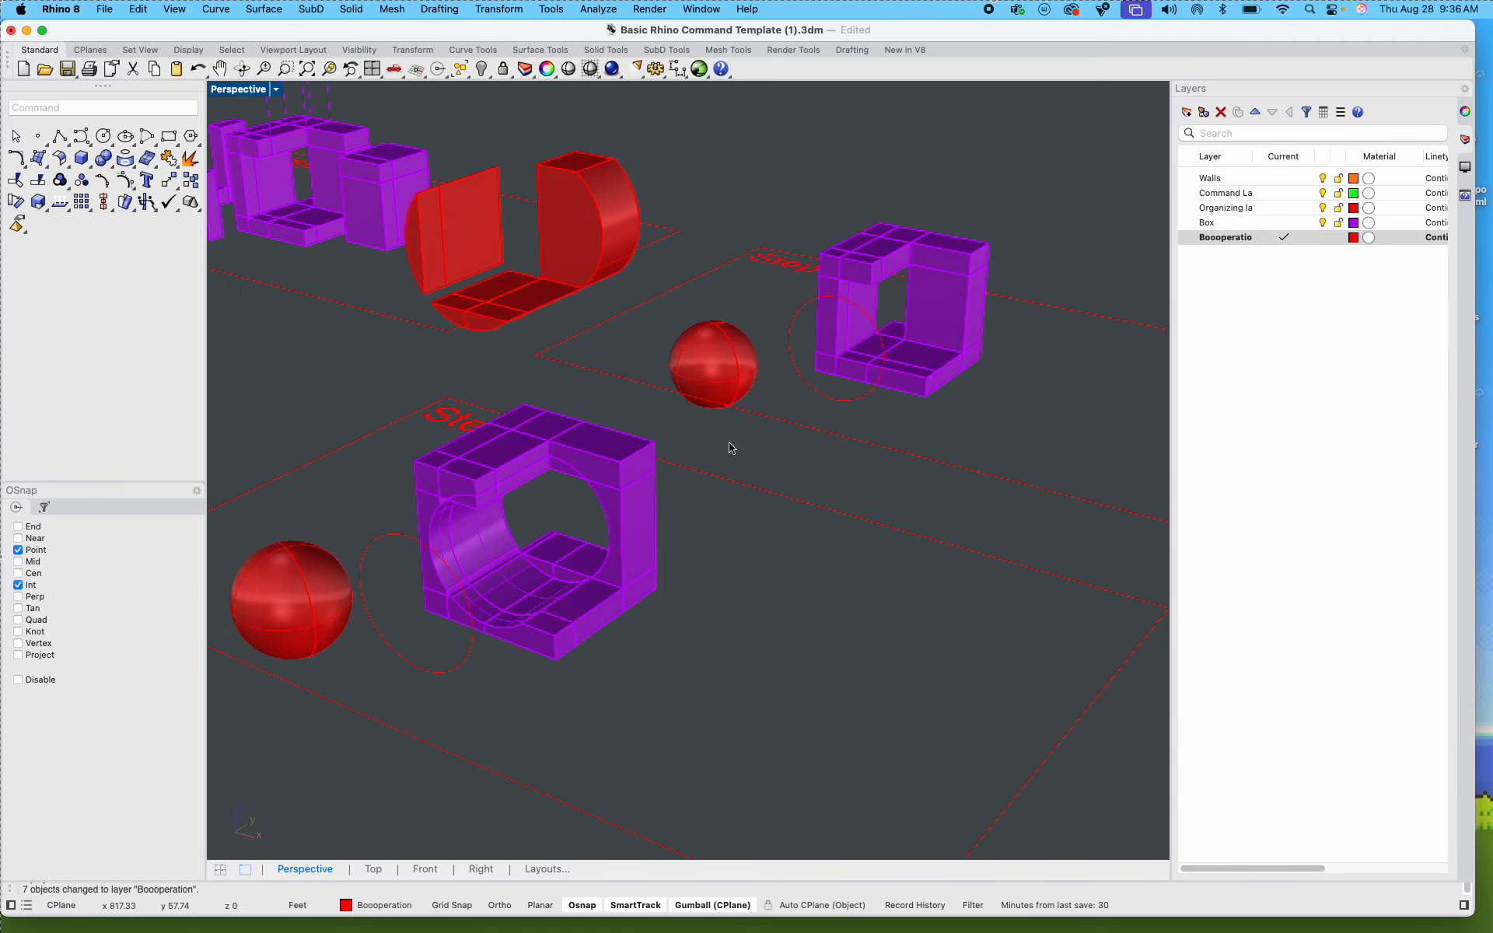
Step: Examine the circular cut through the copied Step 4 box from several angles and distances
{"action": "scroll", "coordinate": [596, 535], "scroll_direction": "up", "scroll_amount": 6}
{"action": "right_click_drag", "start_coordinate": [596, 535], "coordinate": [753, 466]}
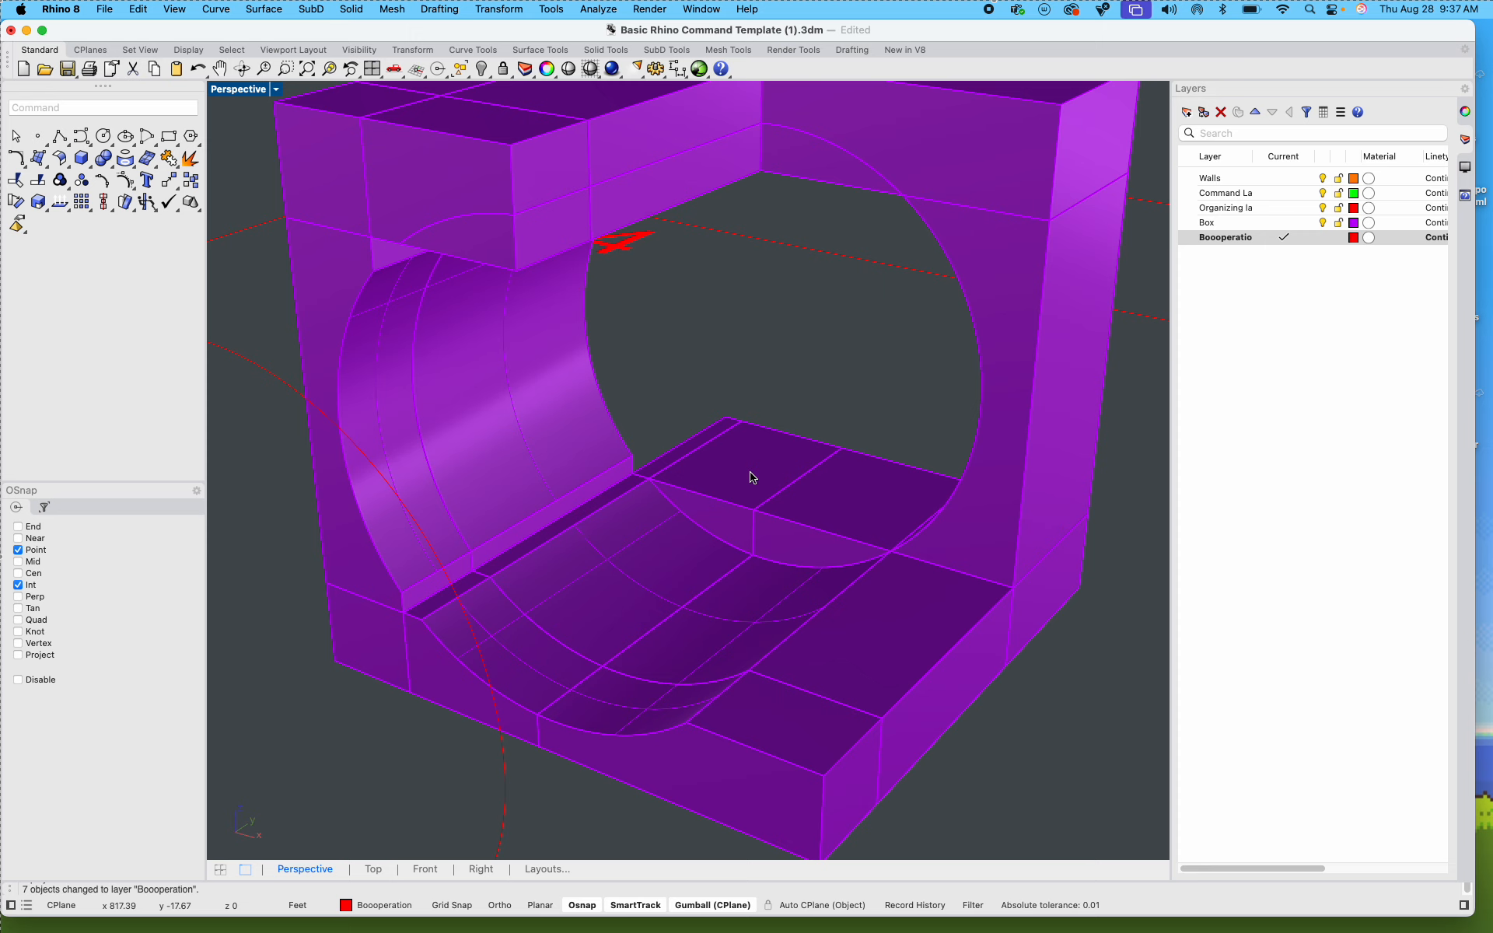
{"action": "scroll", "coordinate": [777, 506], "scroll_direction": "down", "scroll_amount": 5}
{"action": "right_click_drag", "start_coordinate": [783, 510], "coordinate": [740, 520]}
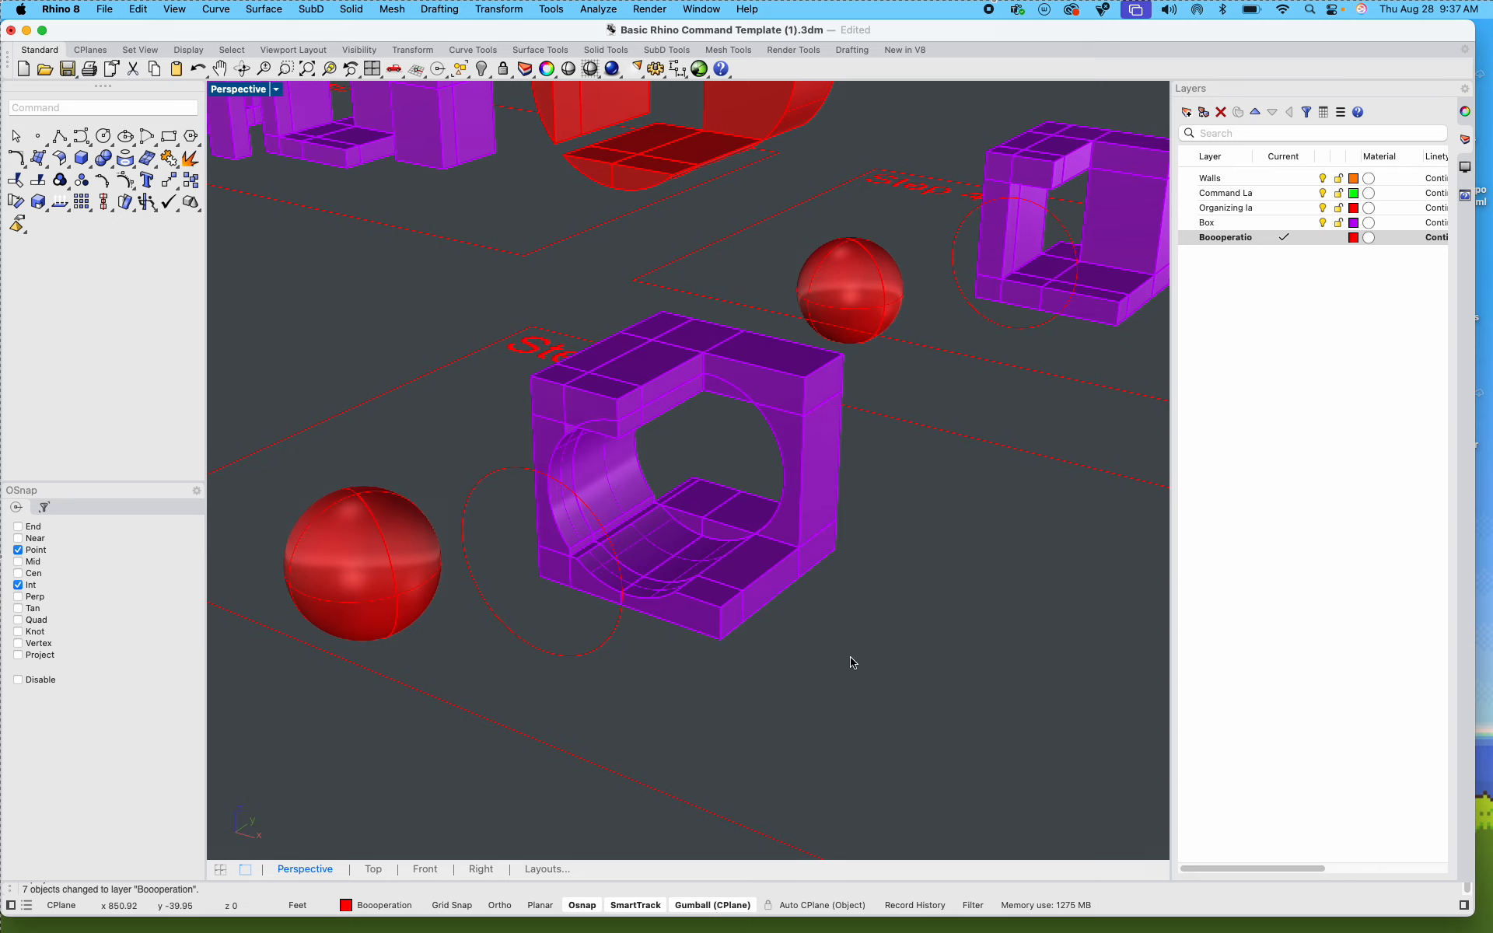
{"action": "scroll", "coordinate": [836, 692], "scroll_direction": "down", "scroll_amount": 5}
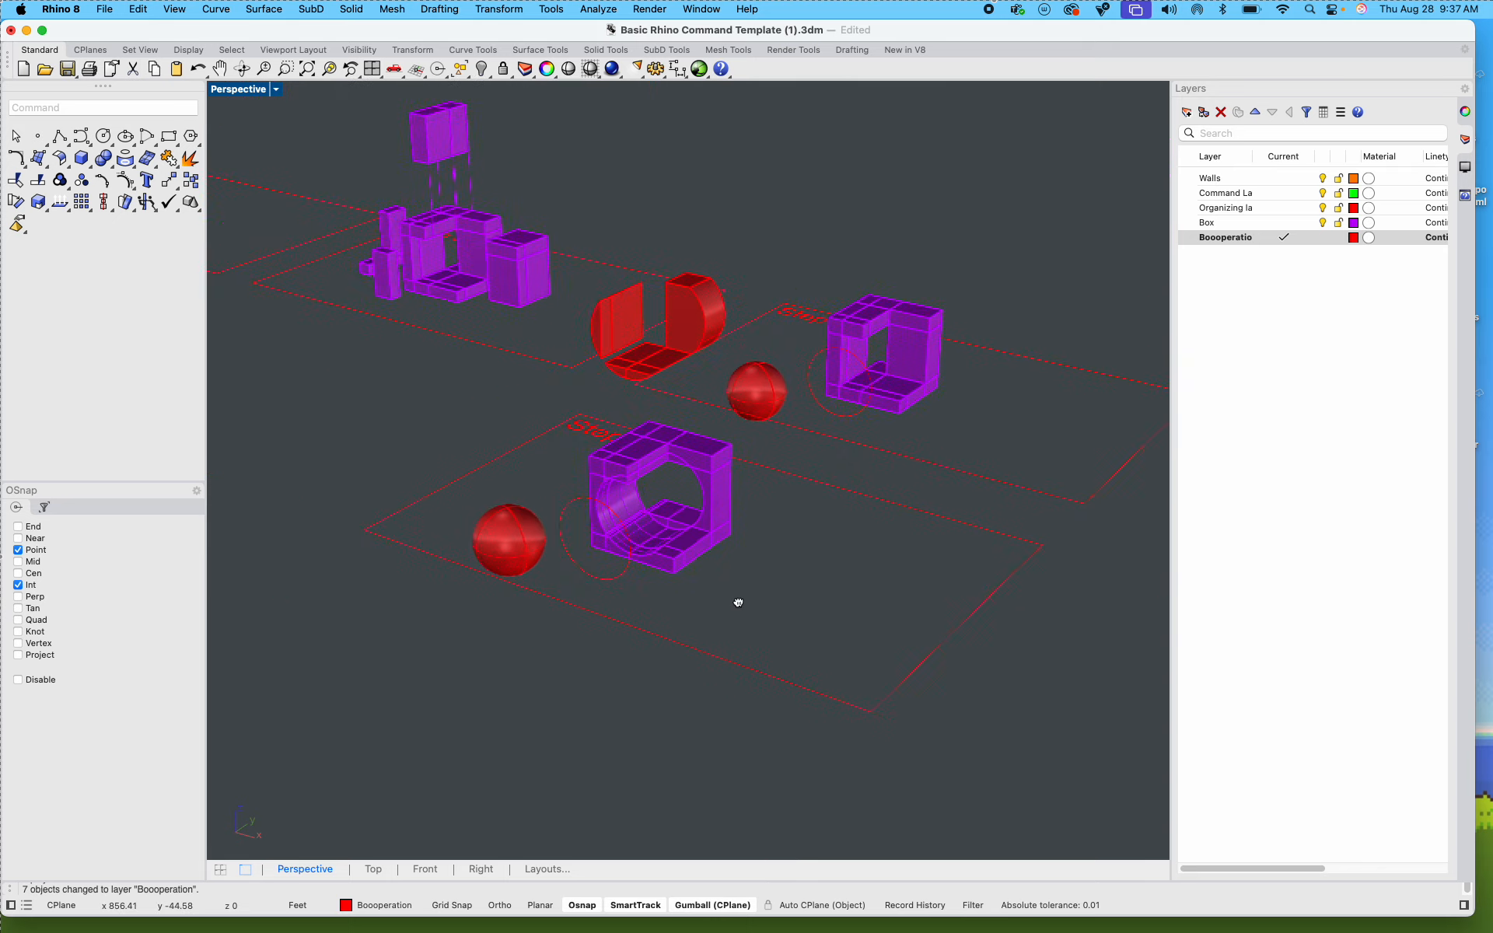
{"action": "right_click_drag", "start_coordinate": [659, 573], "coordinate": [537, 574]}
{"action": "scroll", "coordinate": [479, 492], "scroll_direction": "up", "scroll_amount": 7}
{"action": "scroll", "coordinate": [482, 496], "scroll_direction": "down", "scroll_amount": 7}
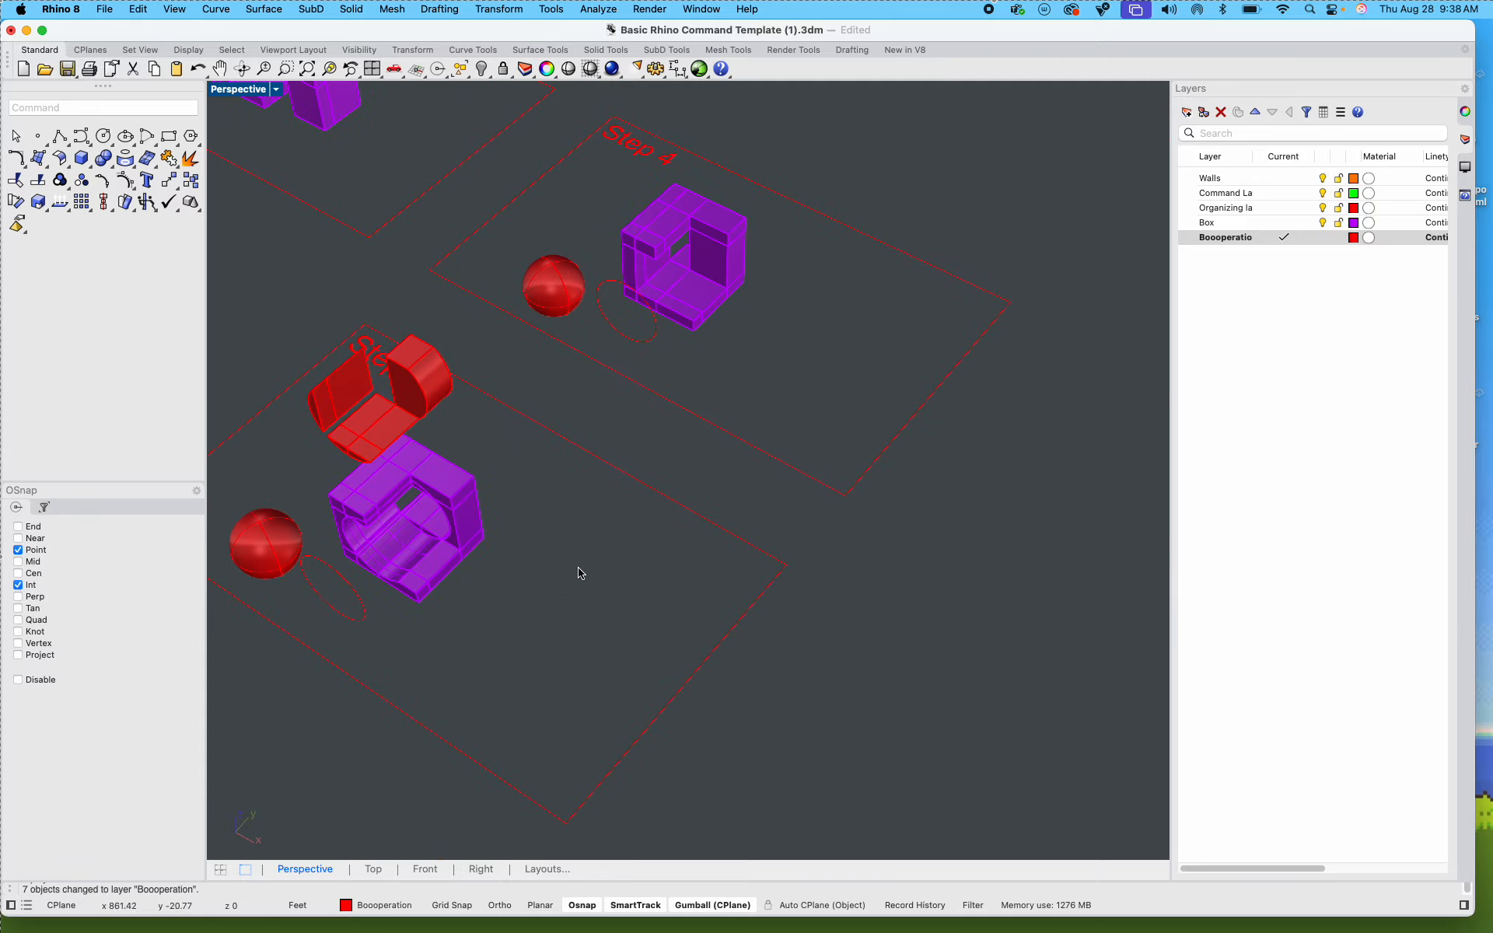
Step: Make the organizing layer current and draw a small rectangle in the empty area below the step frames
{"action": "right_click_drag", "start_coordinate": [621, 505], "coordinate": [697, 490]}
{"action": "scroll", "coordinate": [697, 490], "scroll_direction": "down", "scroll_amount": 10}
{"action": "right_click_drag", "start_coordinate": [675, 573], "coordinate": [895, 446], "text": "shift"}
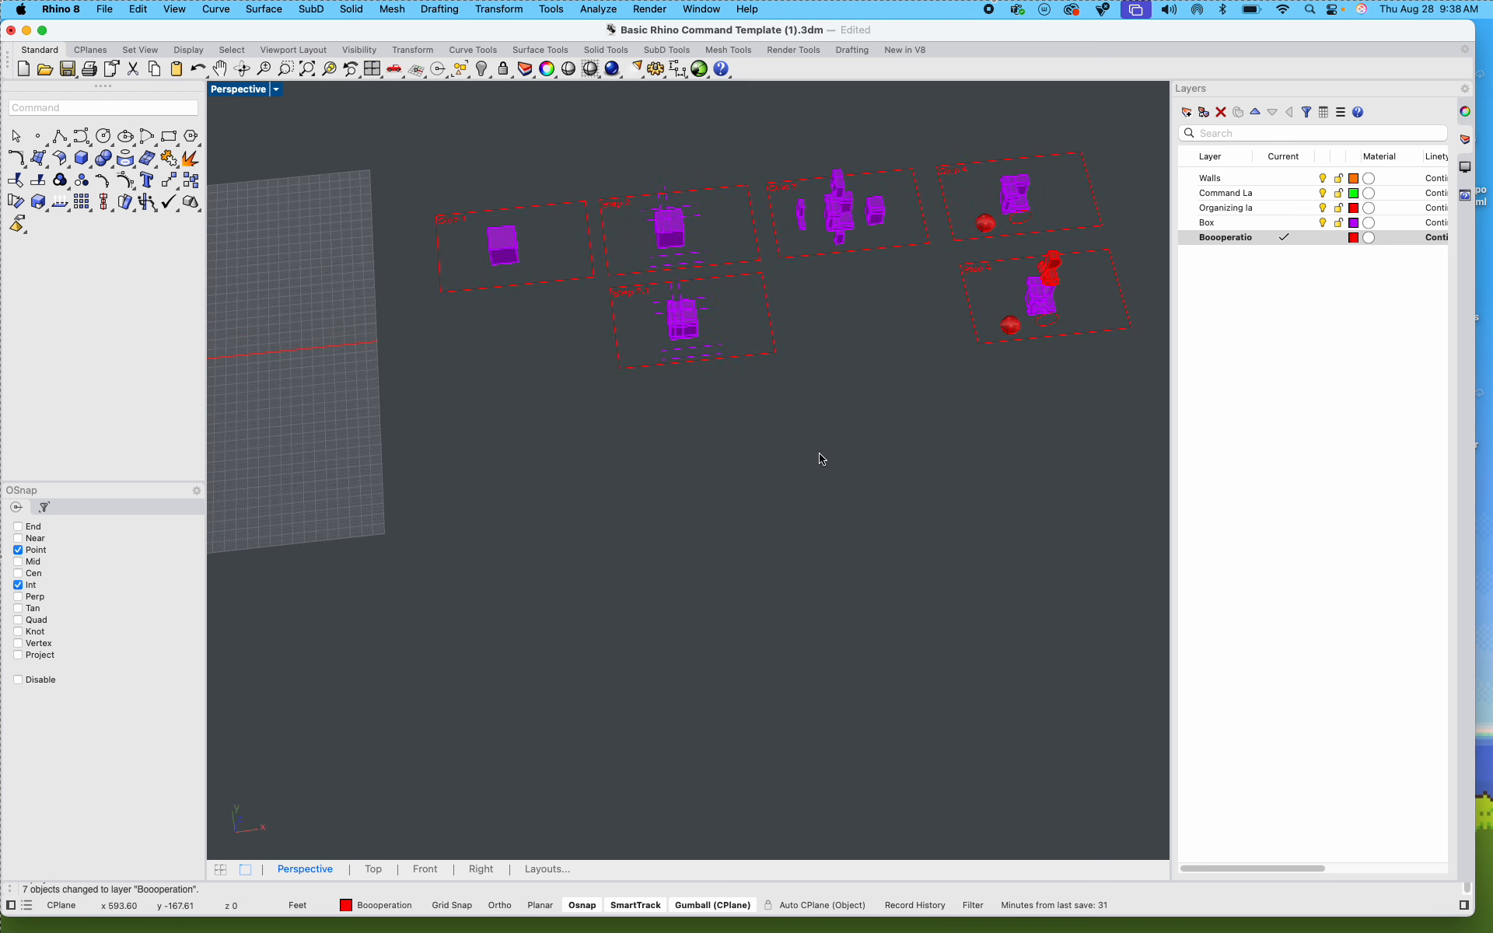
{"action": "type", "text": "rec"}
{"action": "key", "text": "Return"}
{"action": "double_click", "coordinate": [1229, 209]}
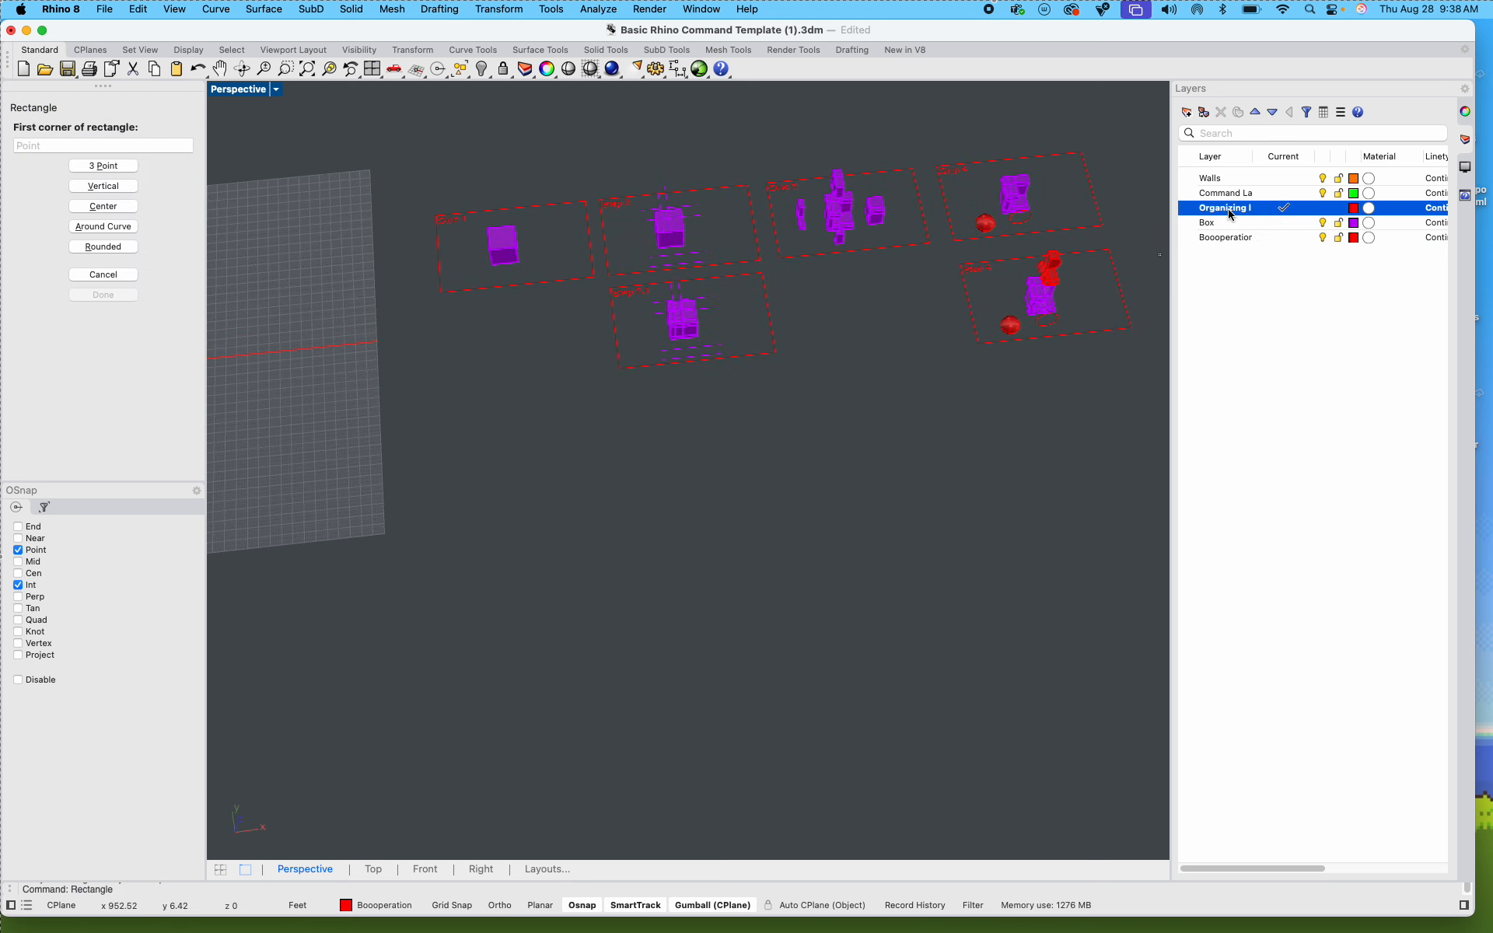
{"action": "left_click", "coordinate": [618, 546]}
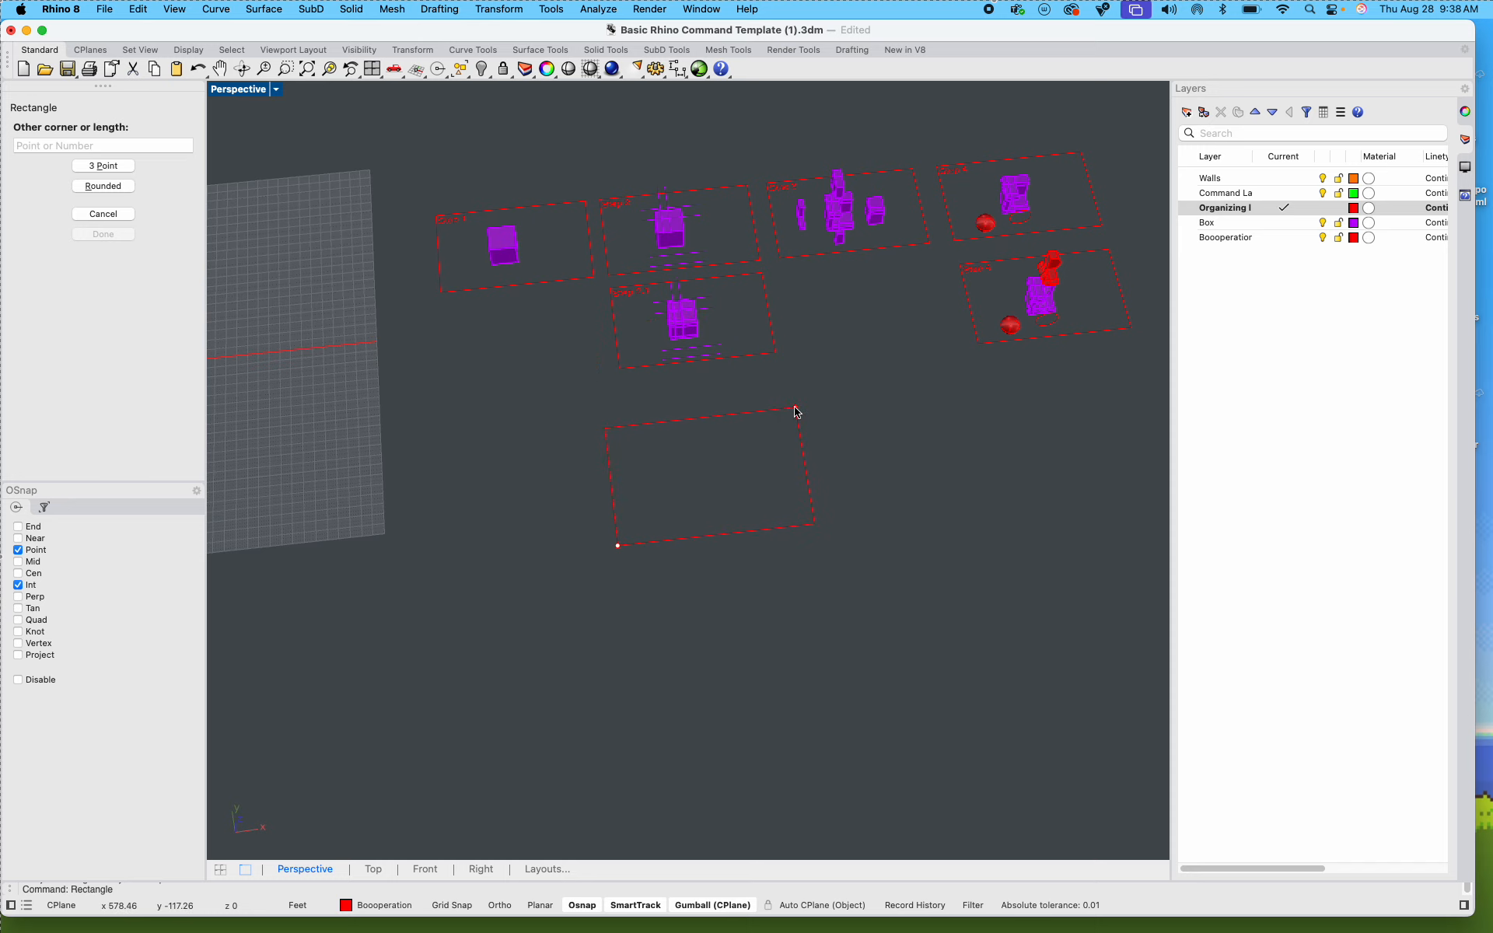
{"action": "type", "text": "1"}
{"action": "key", "text": "Return"}
{"action": "type", "text": "1"}
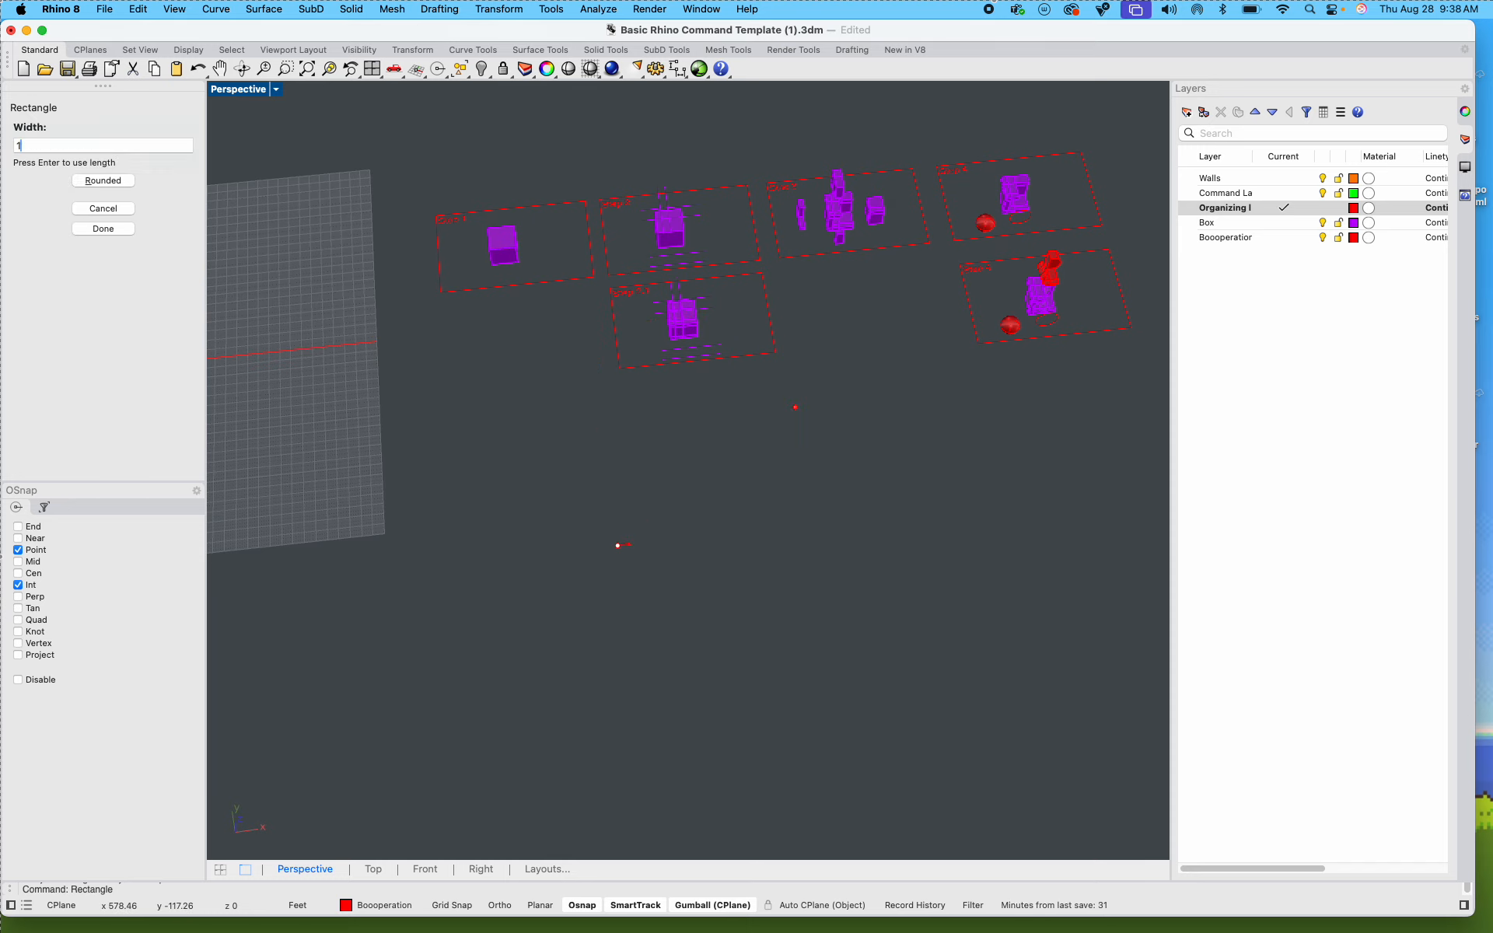
{"action": "key", "text": "Return"}
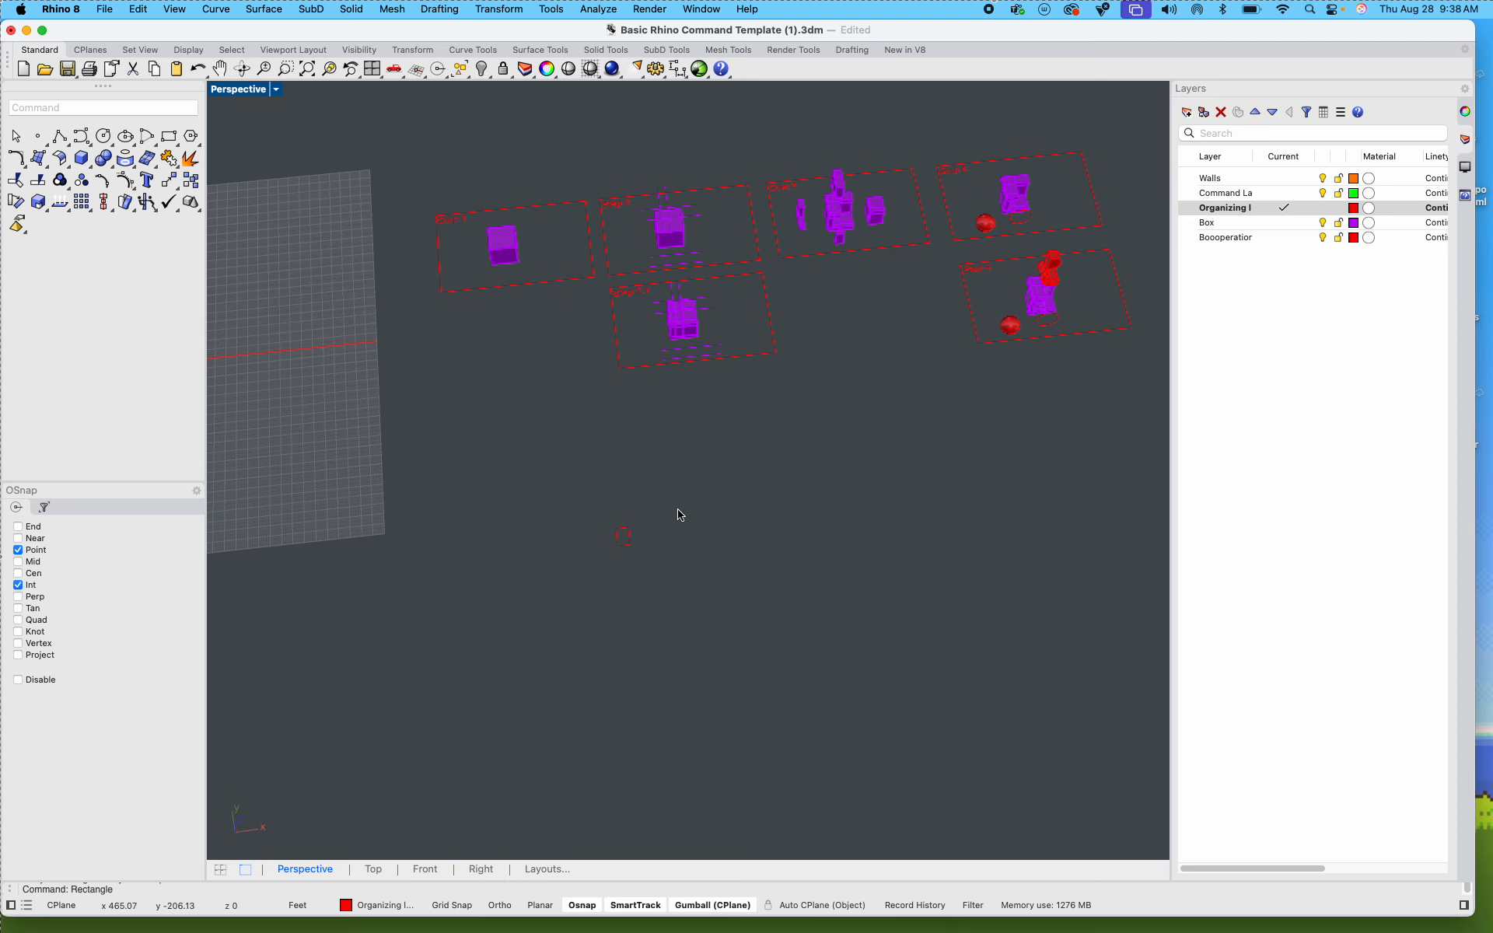
Step: Scale the new rectangle up uniformly until it is somewhat larger than the step frames
{"action": "scroll", "coordinate": [677, 511], "scroll_direction": "up", "scroll_amount": 8}
{"action": "left_click", "coordinate": [579, 574]}
{"action": "scroll", "coordinate": [581, 575], "scroll_direction": "down", "scroll_amount": 8}
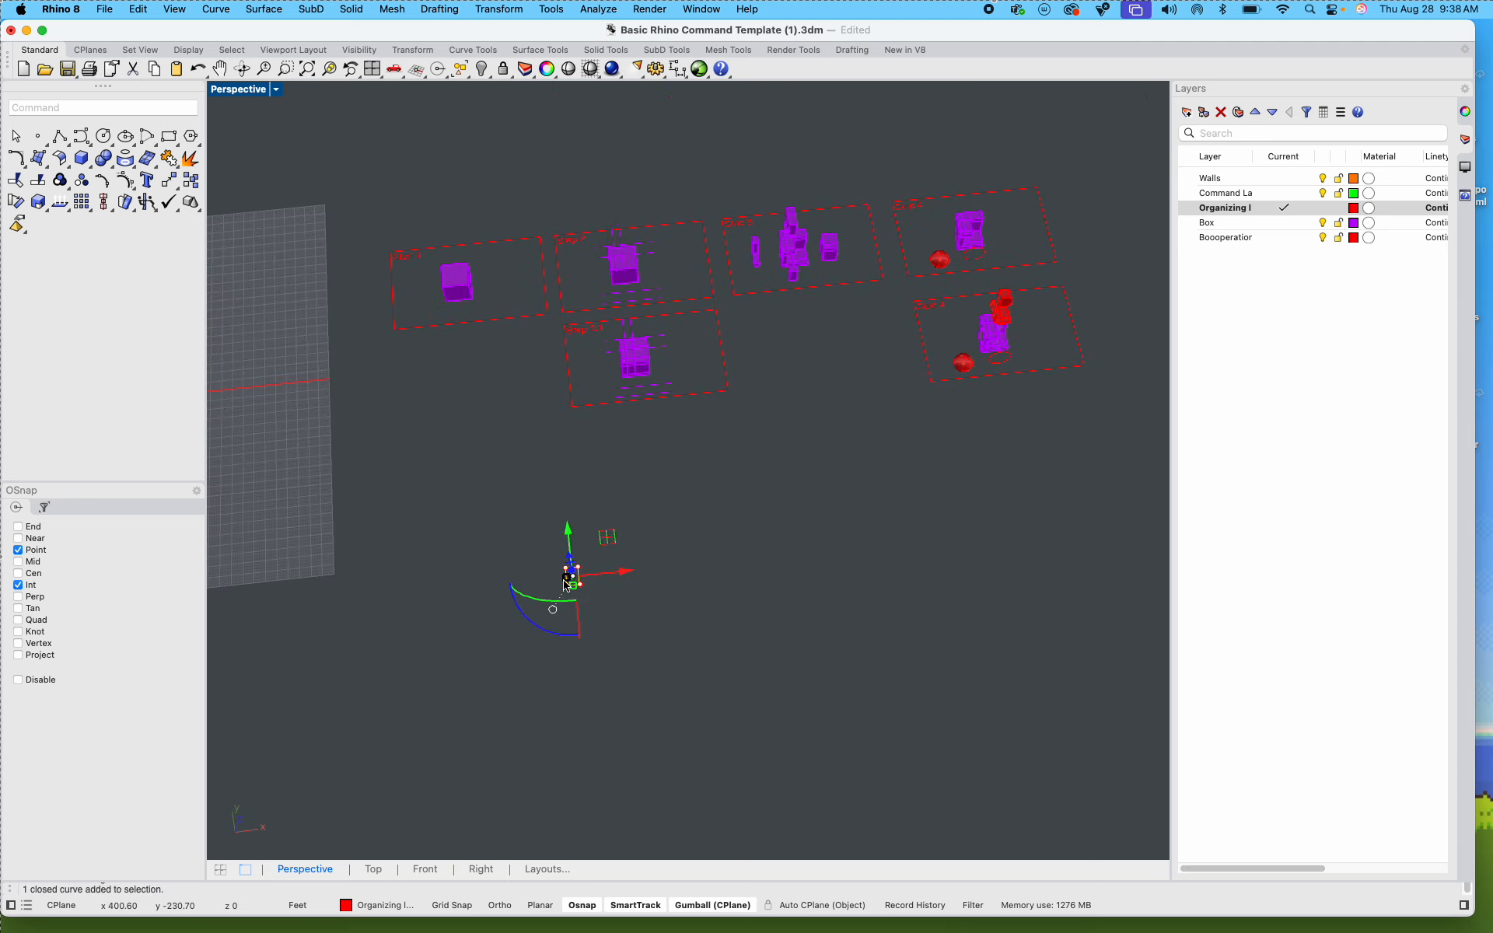
{"action": "left_click_drag", "start_coordinate": [565, 585], "coordinate": [498, 480]}
{"action": "left_click", "coordinate": [498, 481]}
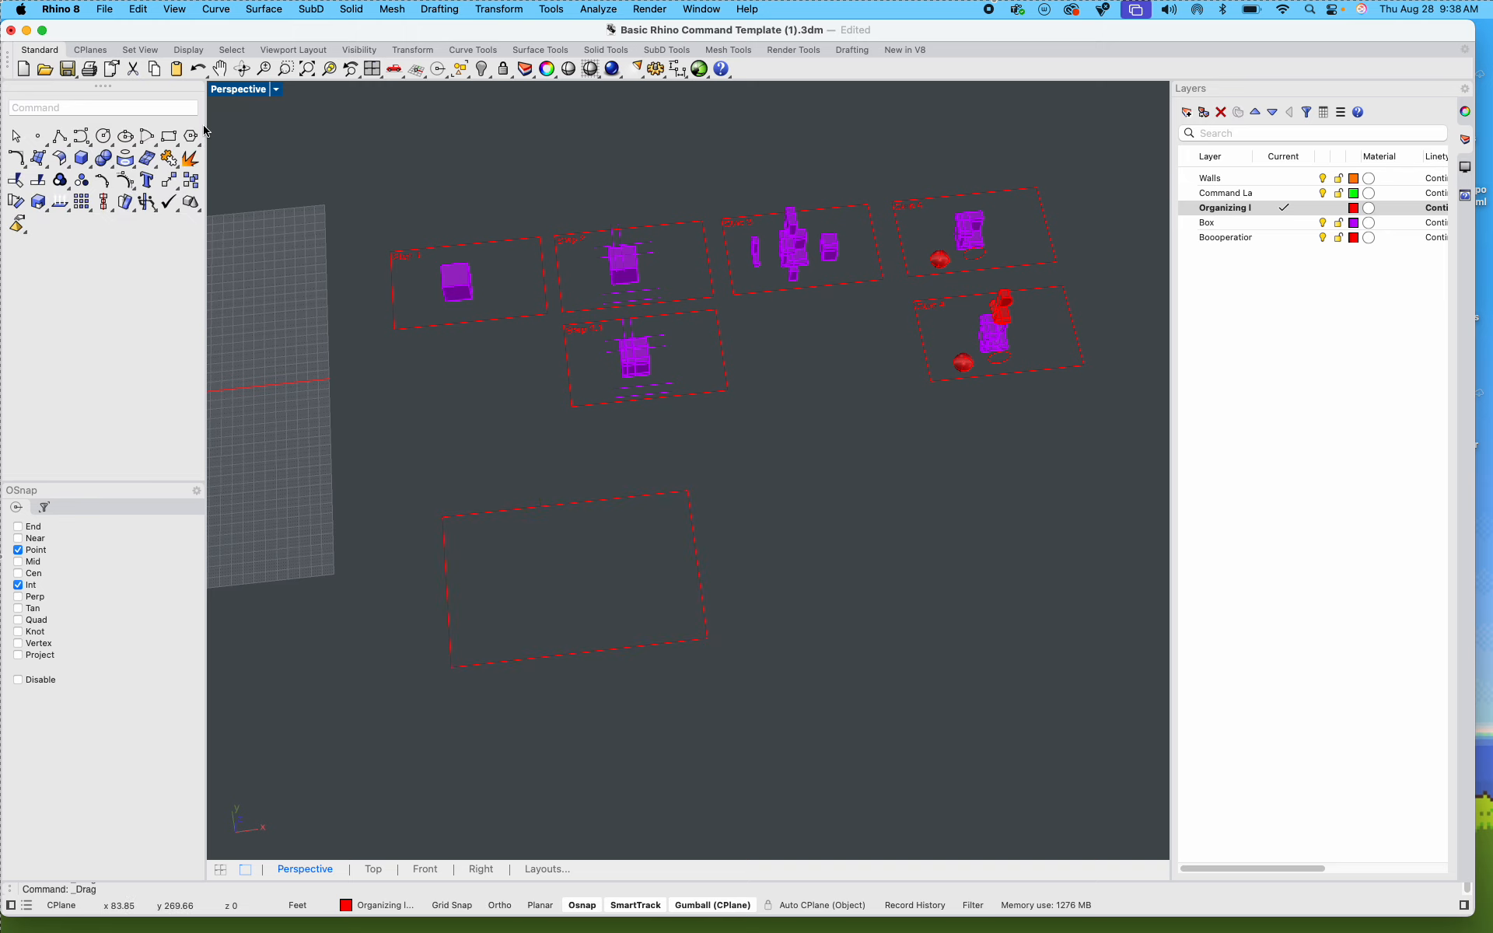
{"action": "double_click", "coordinate": [244, 94]}
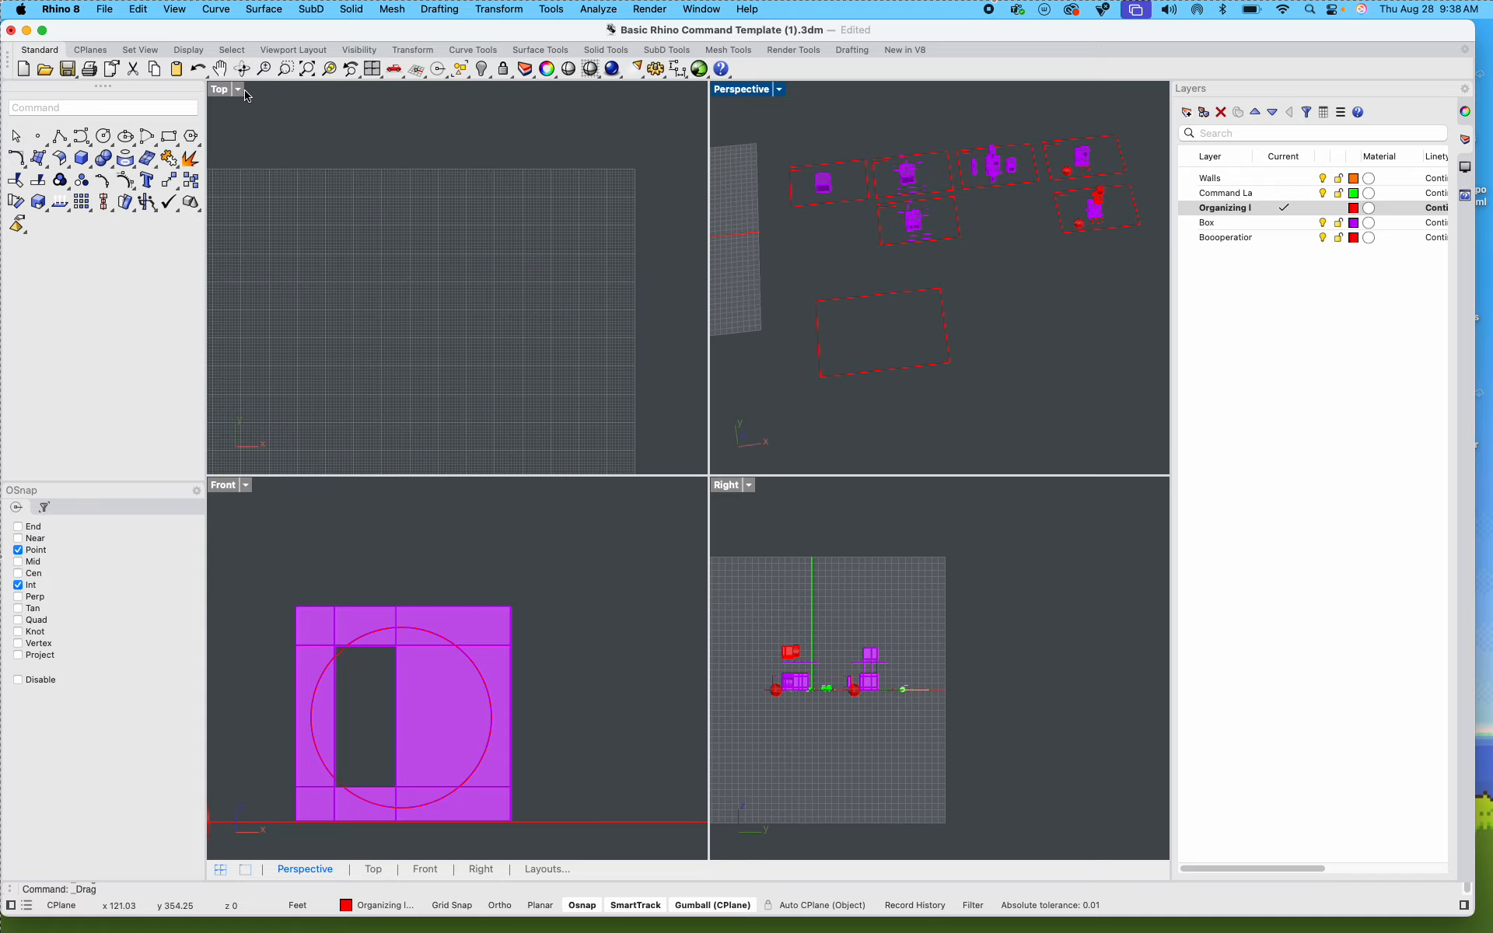
{"action": "double_click", "coordinate": [728, 95]}
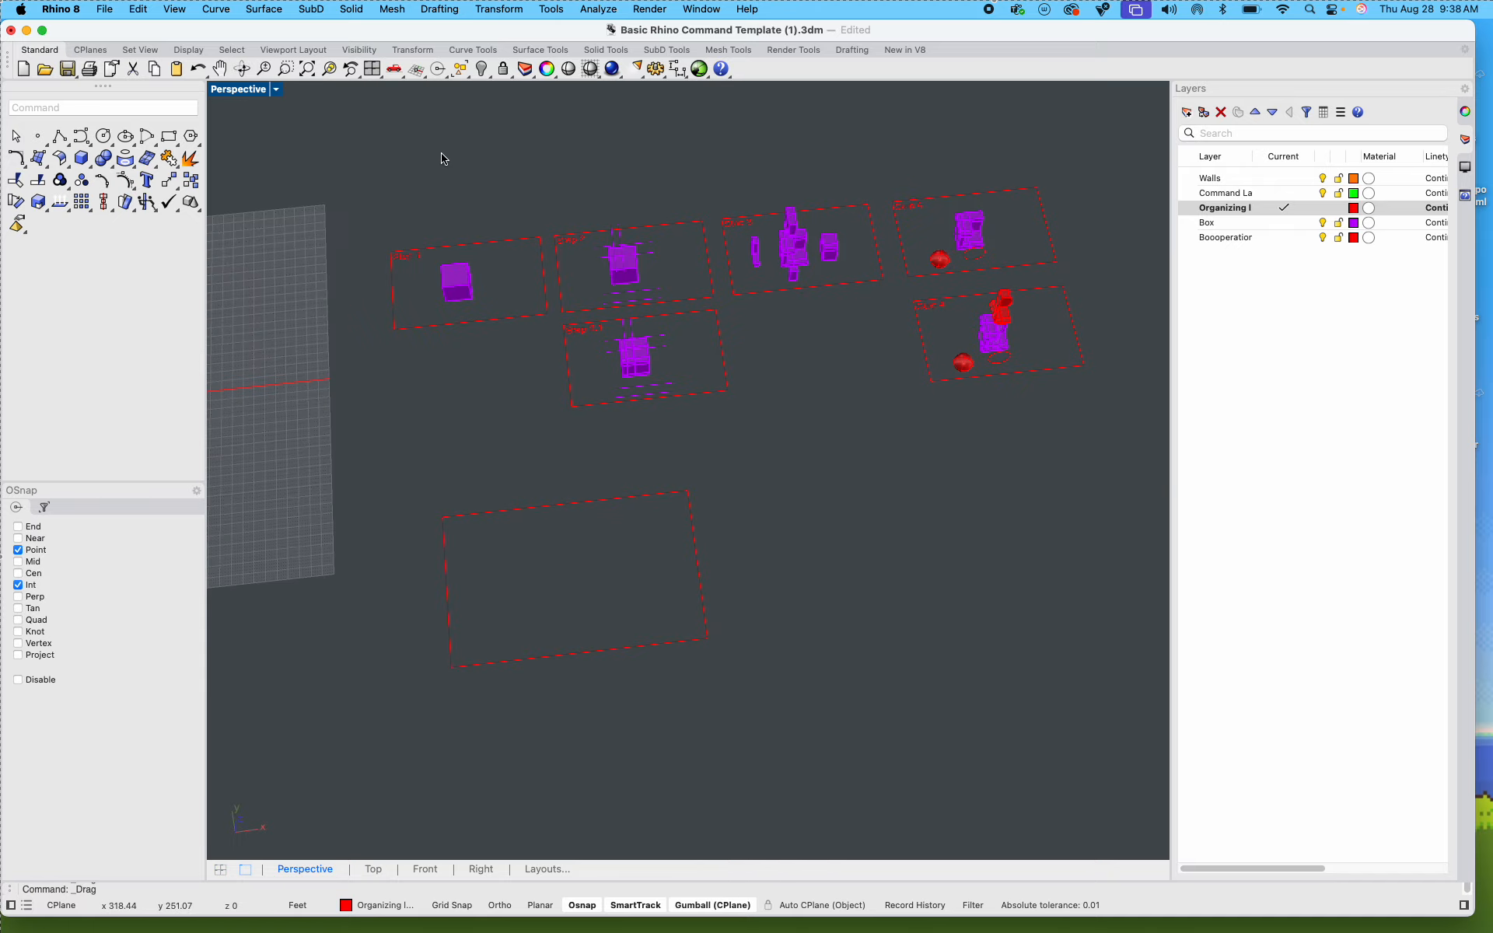
Step: Select the Step 1 box and set the viewport to the NE isometric view, rotated slightly so its front and back corners no longer overlap
{"action": "right_click_drag", "start_coordinate": [440, 153], "coordinate": [489, 297]}
{"action": "scroll", "coordinate": [497, 296], "scroll_direction": "up", "scroll_amount": 15}
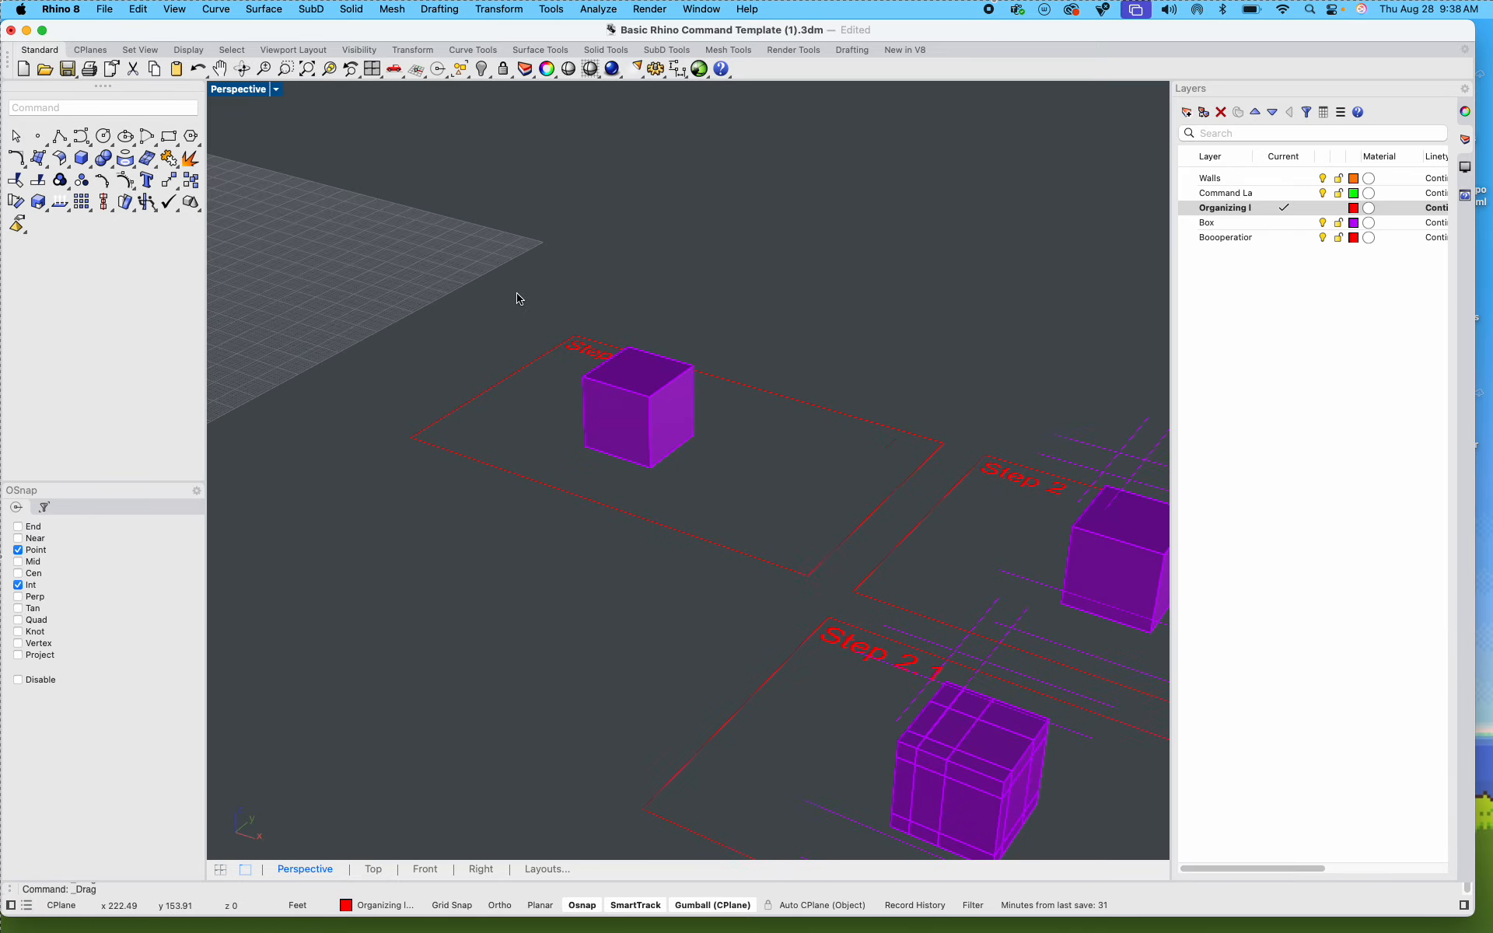
{"action": "right_click_drag", "start_coordinate": [577, 348], "coordinate": [463, 320], "text": "shift"}
{"action": "mouse_move", "coordinate": [587, 462]}
{"action": "right_mouse_down"}
{"action": "mouse_move", "coordinate": [520, 436]}
{"action": "mouse_move", "coordinate": [500, 366]}
{"action": "mouse_move", "coordinate": [539, 463]}
{"action": "mouse_move", "coordinate": [570, 459]}
{"action": "right_mouse_up"}
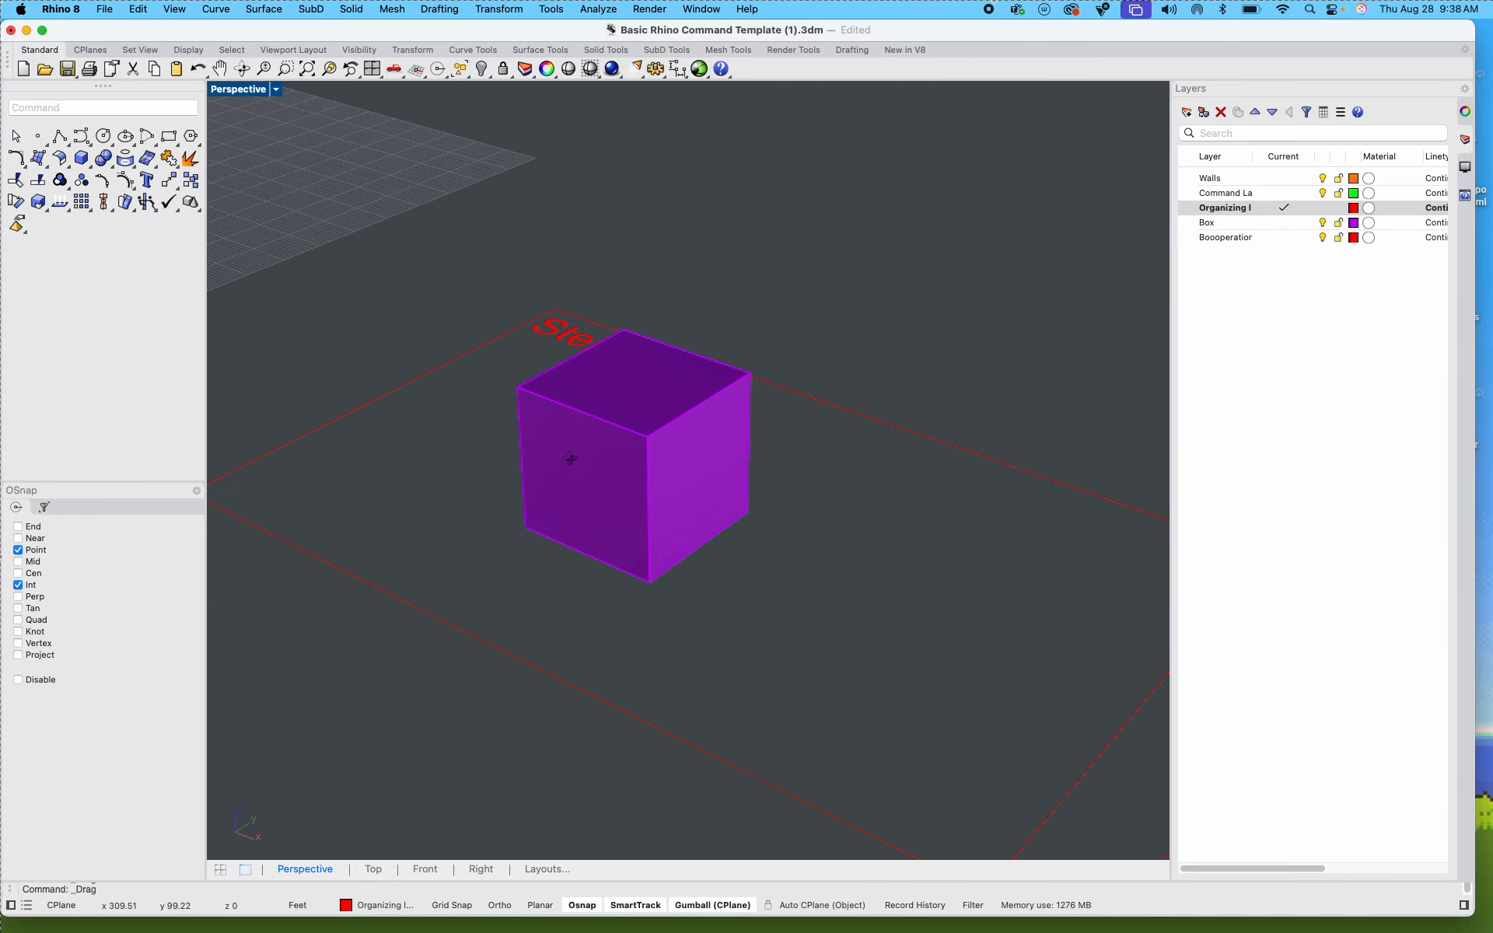
{"action": "right_click_drag", "start_coordinate": [663, 499], "coordinate": [633, 486], "text": "shift"}
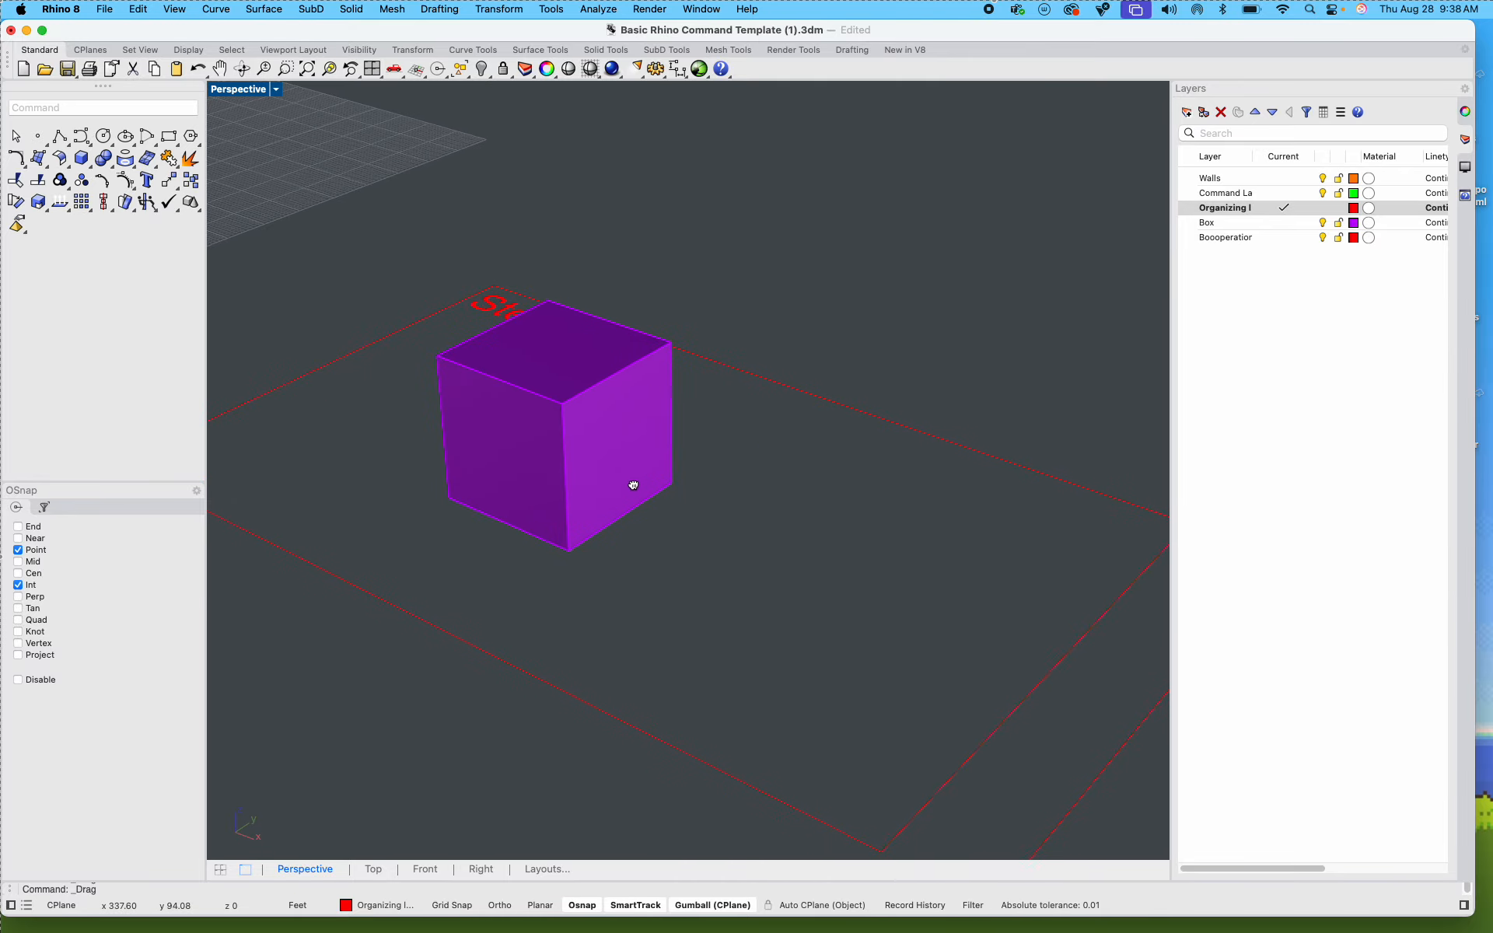
{"action": "left_click", "coordinate": [571, 442]}
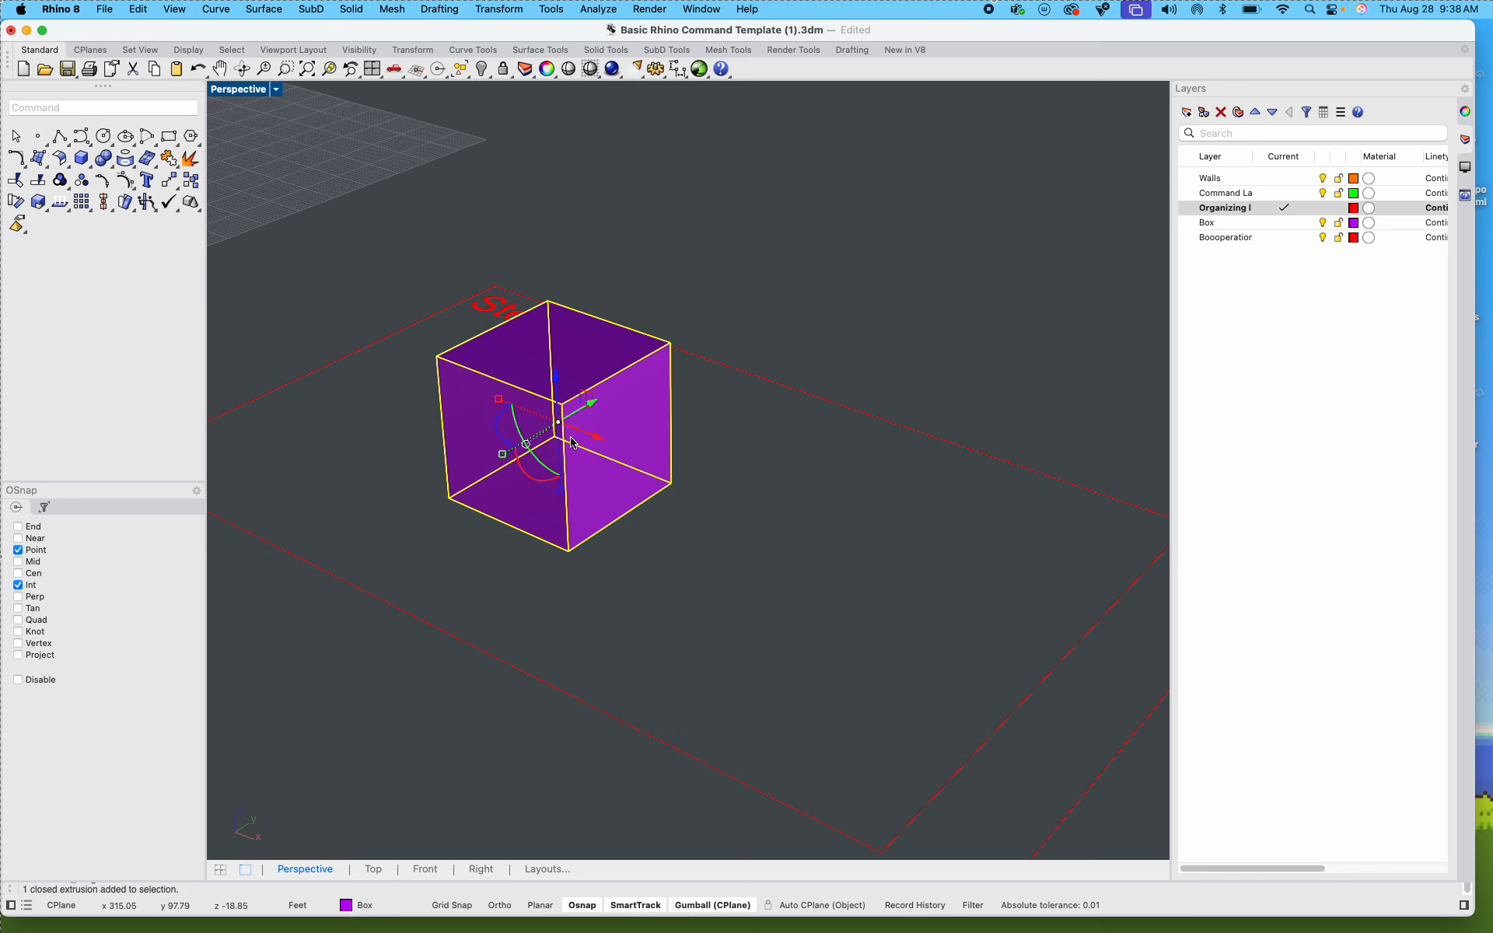
{"action": "left_click", "coordinate": [276, 91]}
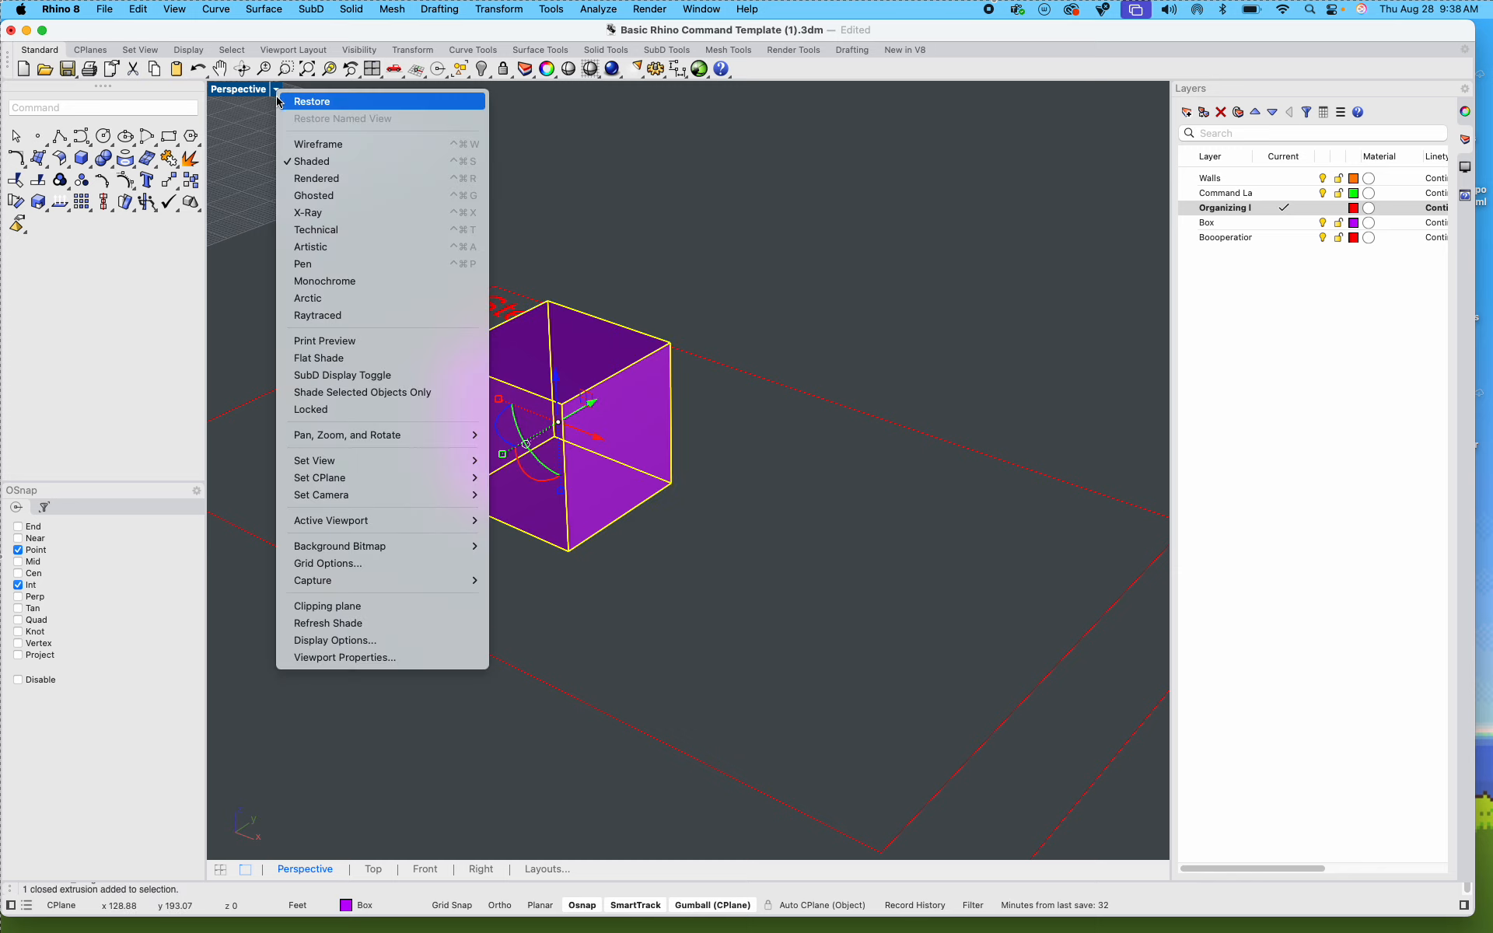
{"action": "mouse_move", "coordinate": [361, 465]}
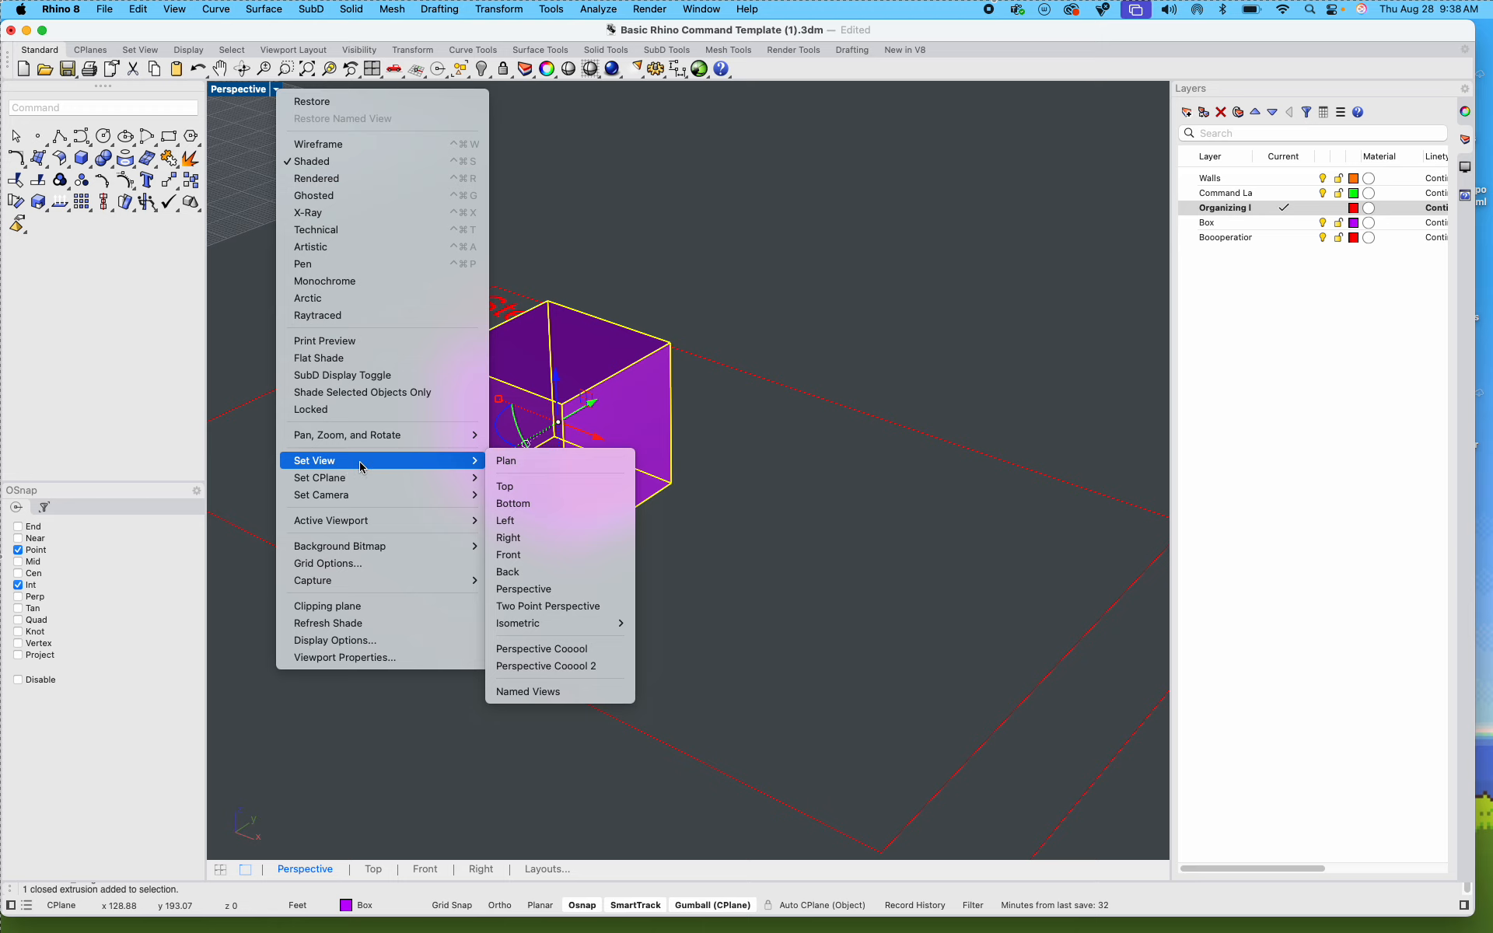
{"action": "mouse_move", "coordinate": [524, 632]}
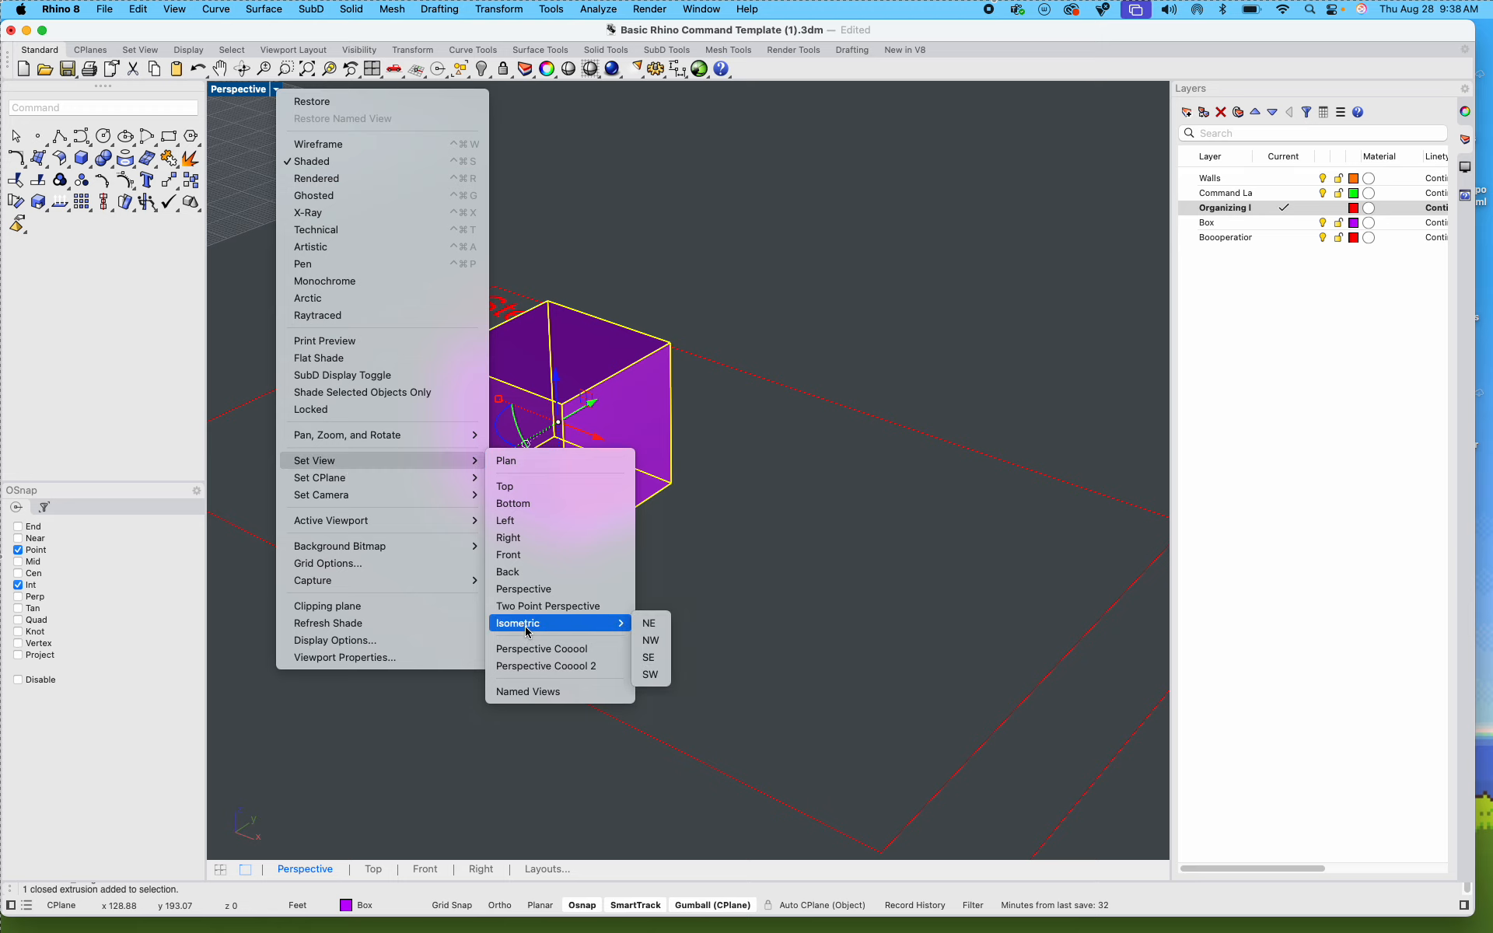
{"action": "left_click", "coordinate": [648, 622]}
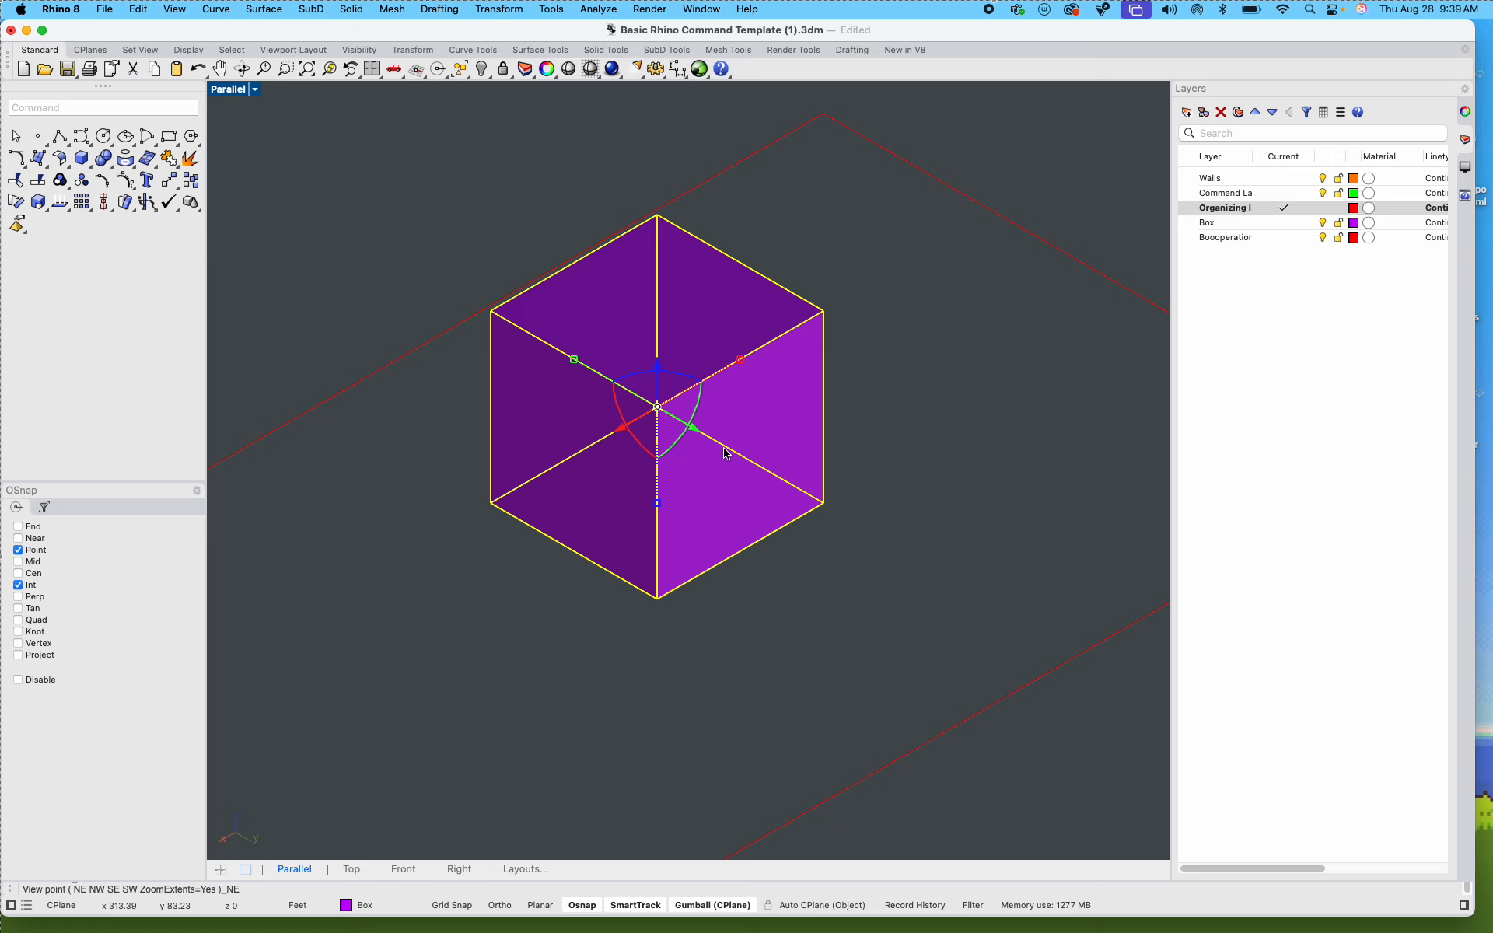
{"action": "right_click_drag", "start_coordinate": [917, 498], "coordinate": [901, 487], "text": "shift"}
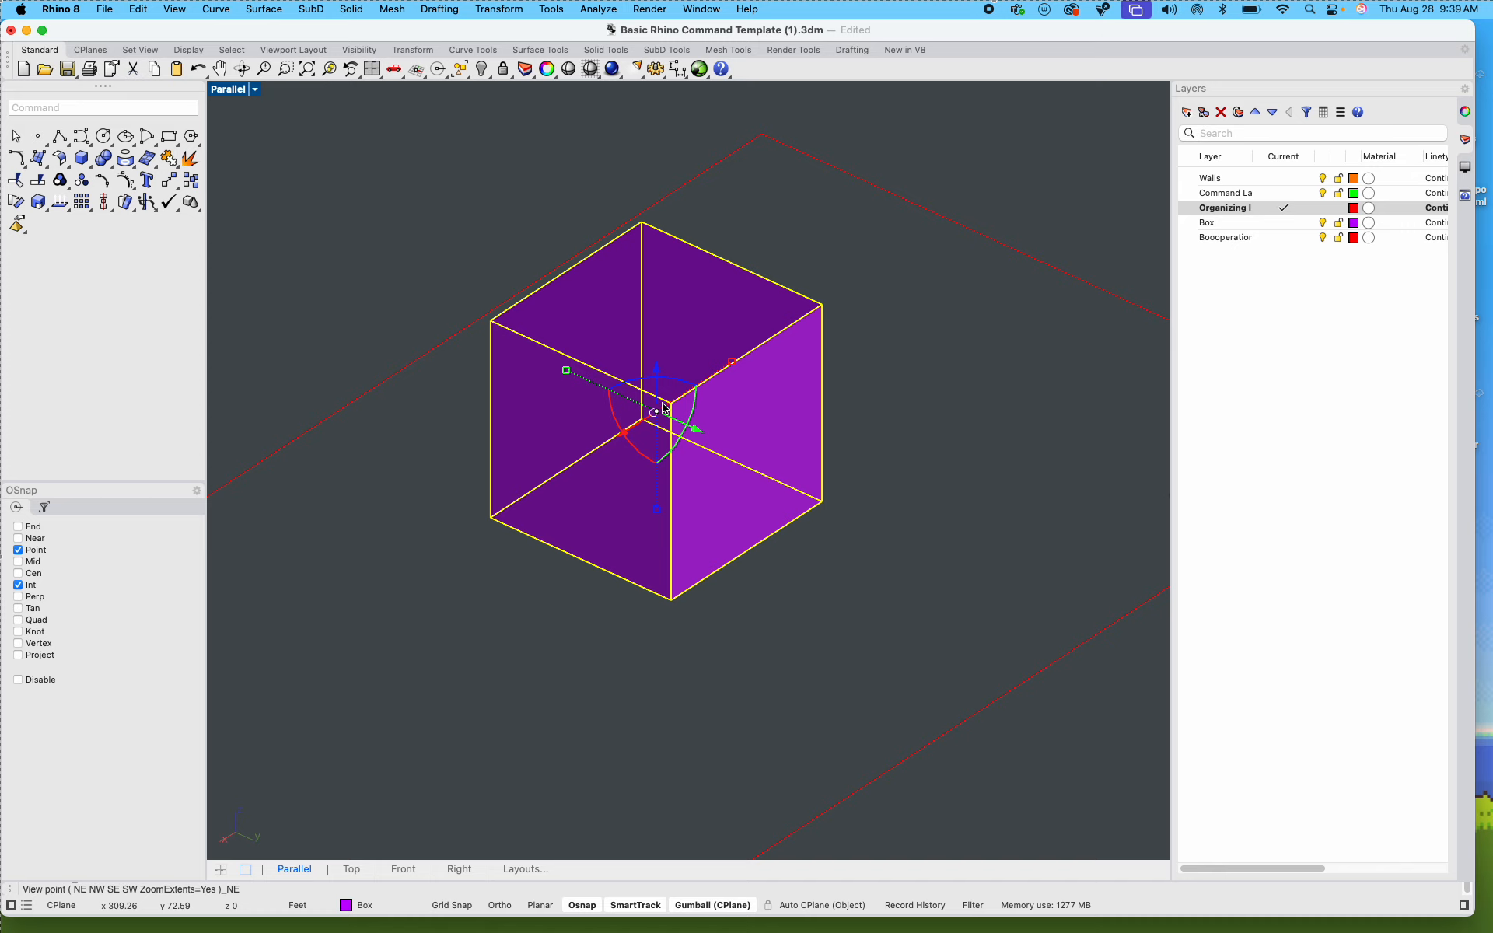
Step: Create a Make2D drawing of the Step 1 box using View projection, Maintain source layers and Group output, on layer Make2D
{"action": "left_click", "coordinate": [922, 538]}
{"action": "left_click", "coordinate": [778, 491]}
{"action": "type", "text": "Make2D"}
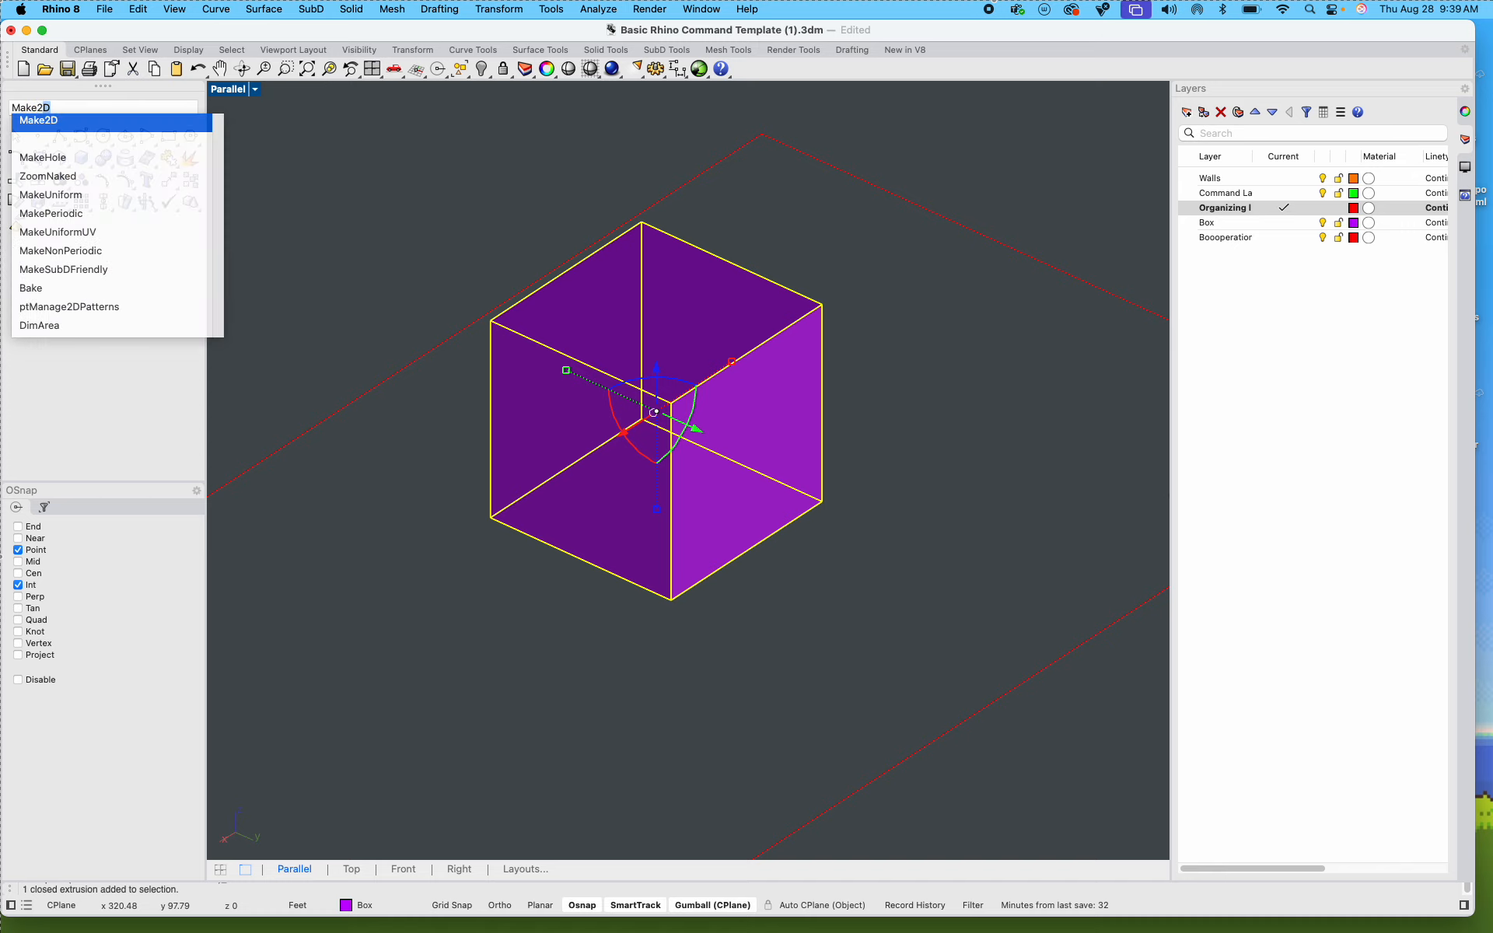
{"action": "key", "text": "Return"}
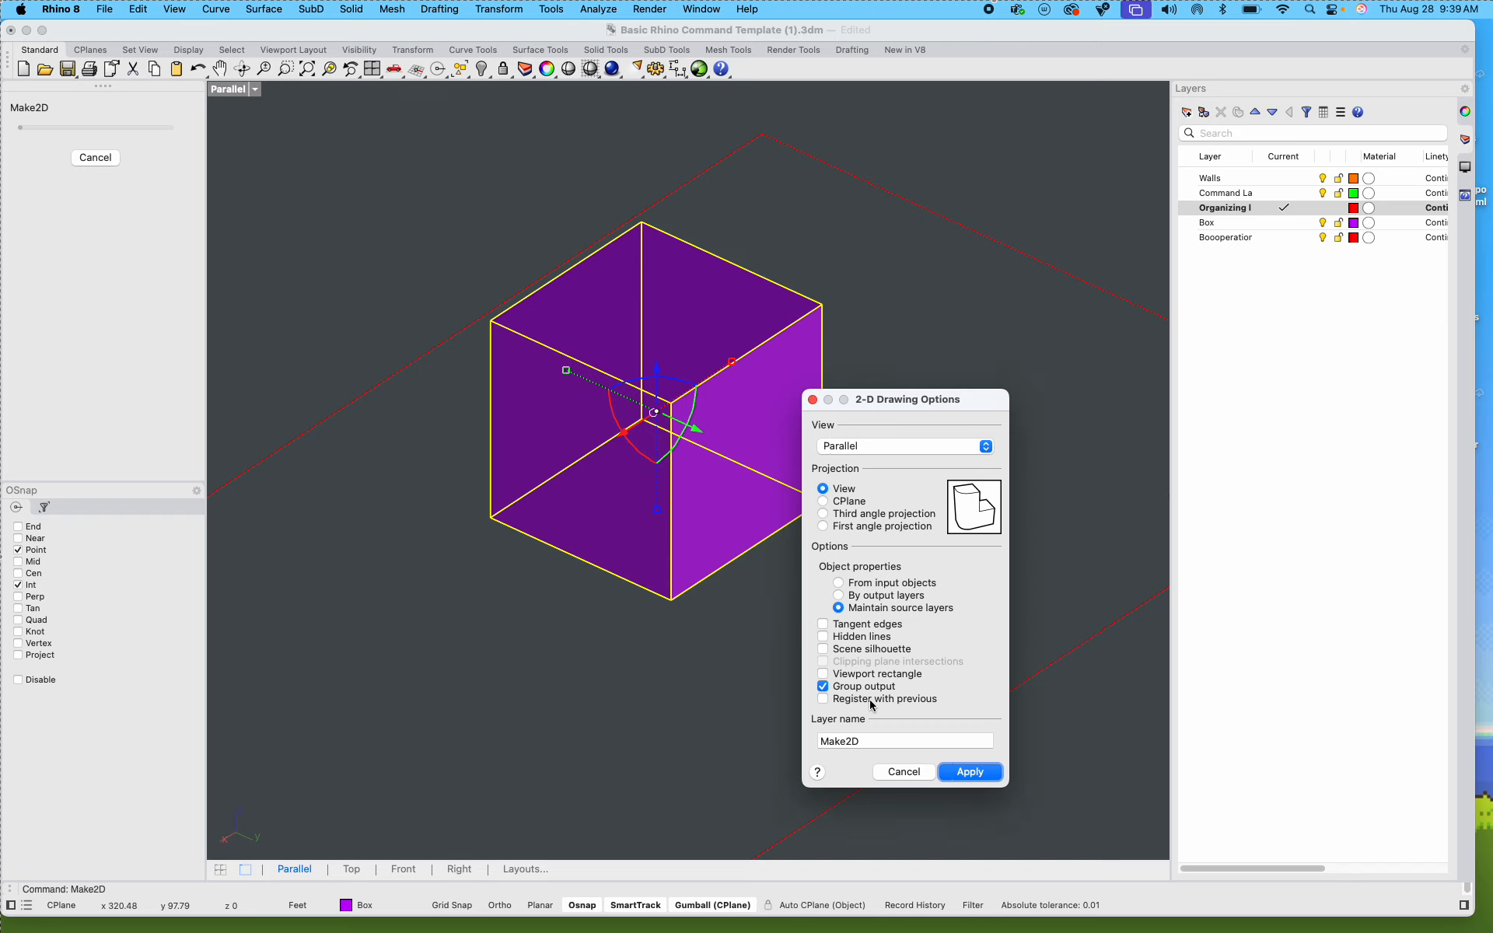
{"action": "left_click", "coordinate": [970, 771]}
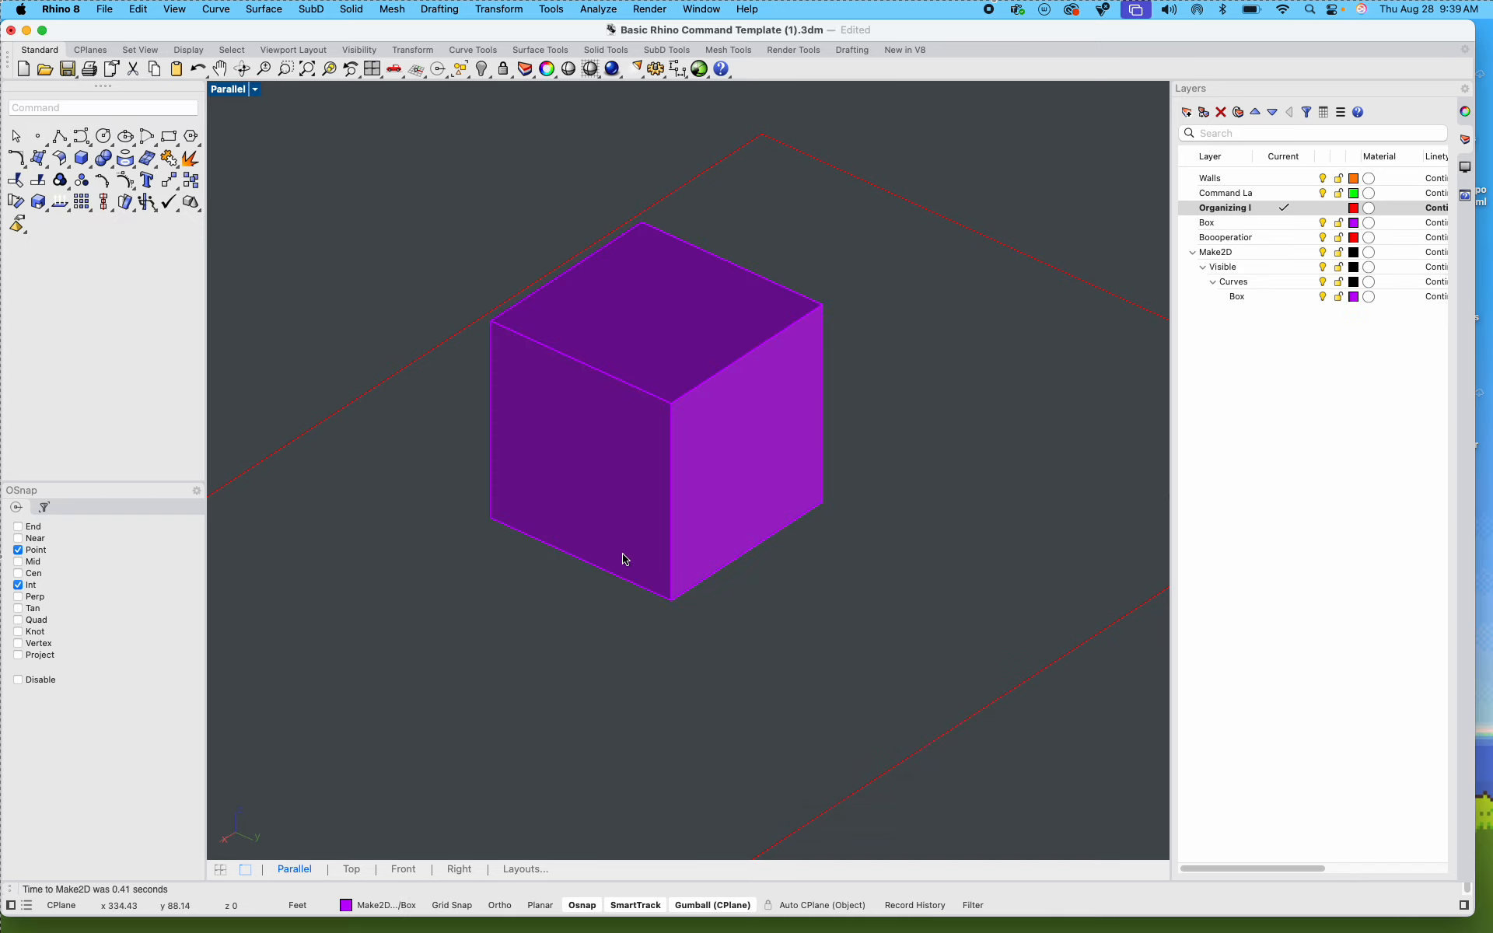
Step: Move the generated Step 1 line drawing from near the origin to the empty far side of the grid
{"action": "scroll", "coordinate": [626, 553], "scroll_direction": "down", "scroll_amount": 5}
{"action": "scroll", "coordinate": [628, 550], "scroll_direction": "down", "scroll_amount": 3}
{"action": "scroll", "coordinate": [782, 401], "scroll_direction": "up", "scroll_amount": 5}
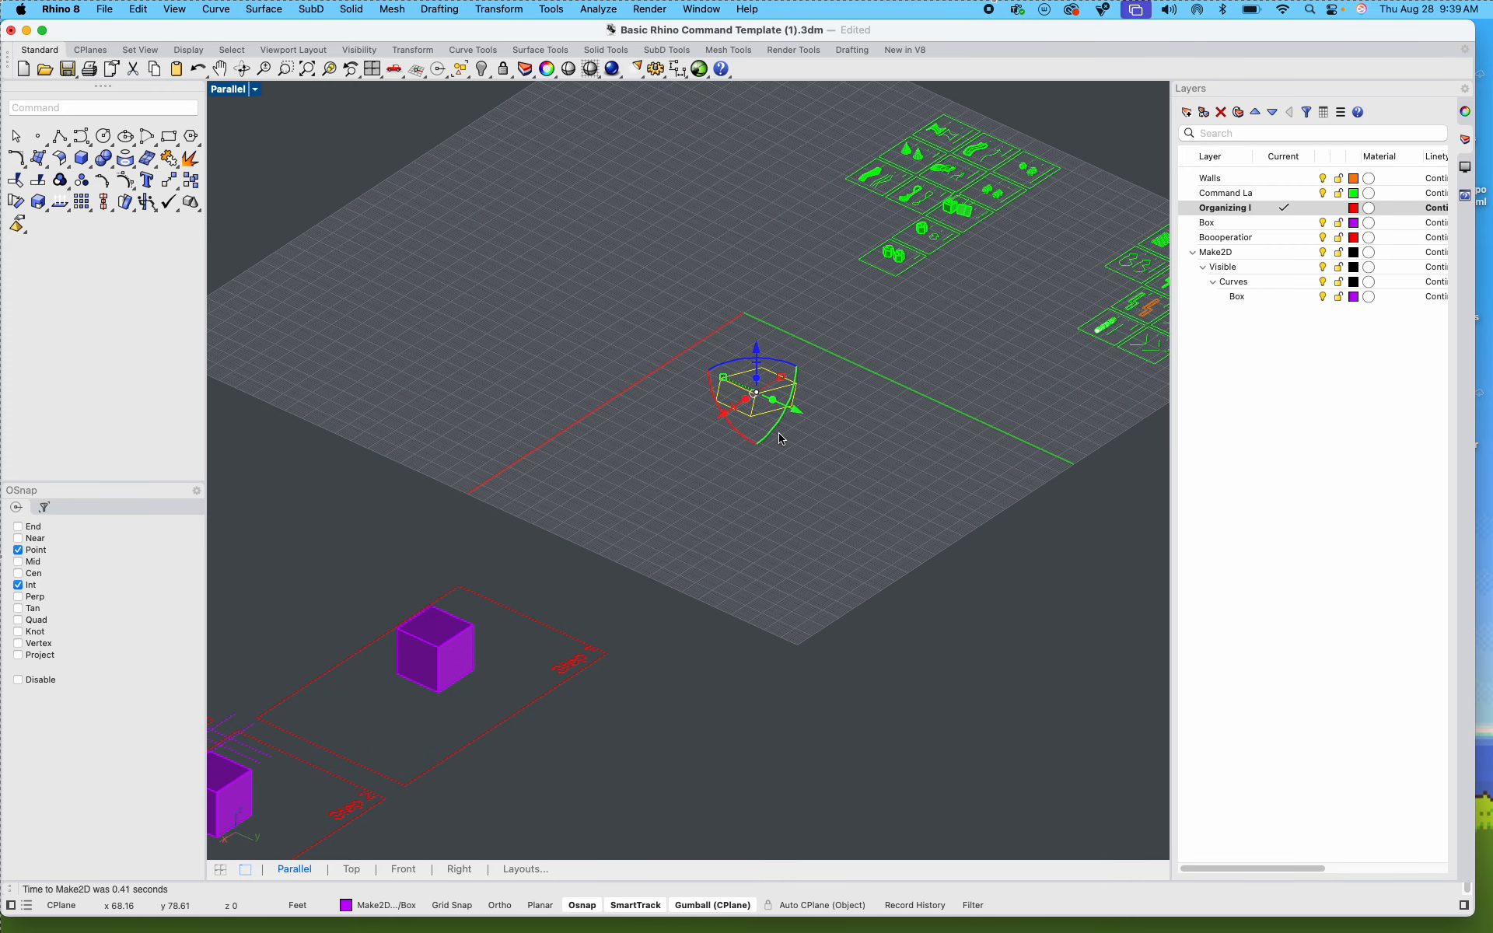
{"action": "left_click_drag", "start_coordinate": [788, 407], "coordinate": [498, 323]}
{"action": "left_click", "coordinate": [457, 536]}
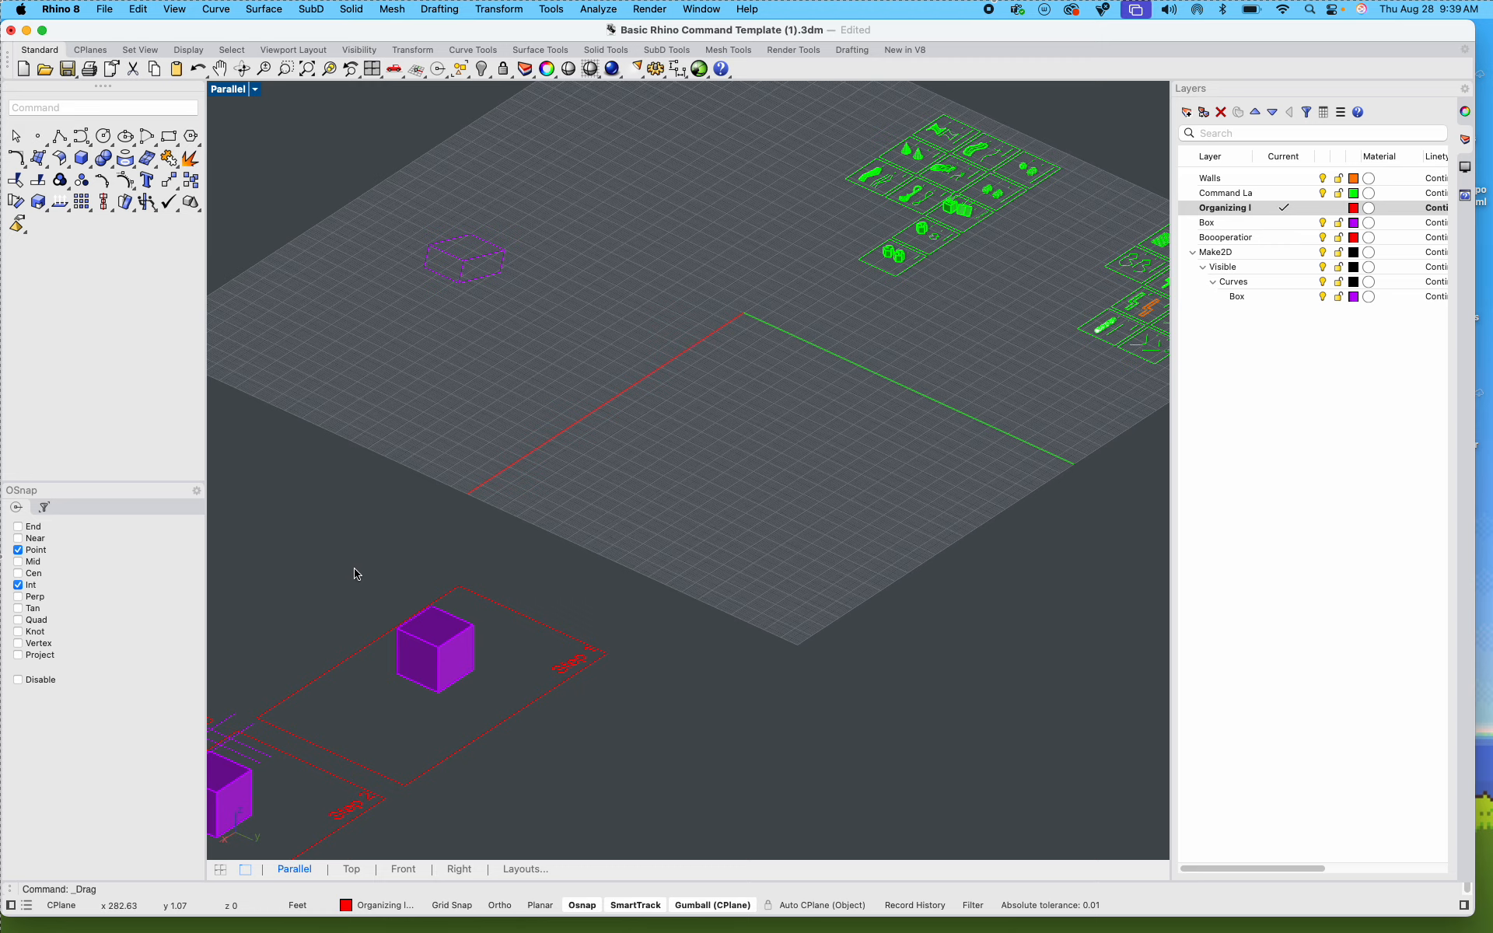
Step: Create a Make2D drawing of the split Step 2.1 box and its guide lines using View projection, Maintain source layers and Group output
{"action": "right_click_drag", "start_coordinate": [353, 573], "coordinate": [850, 220]}
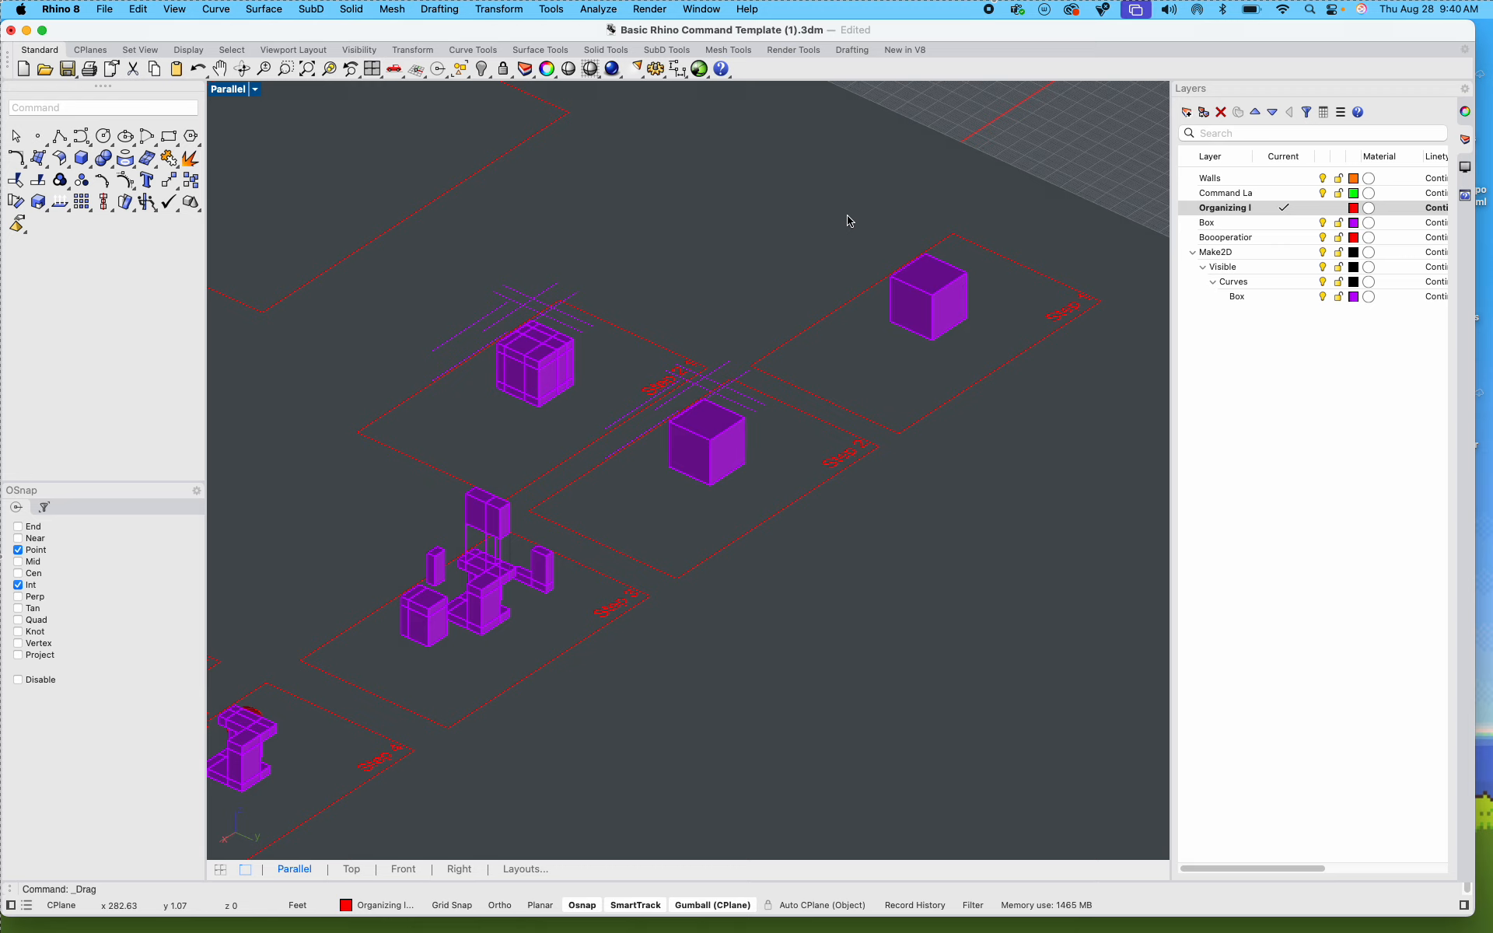
{"action": "scroll", "coordinate": [700, 467], "scroll_direction": "up", "scroll_amount": 3}
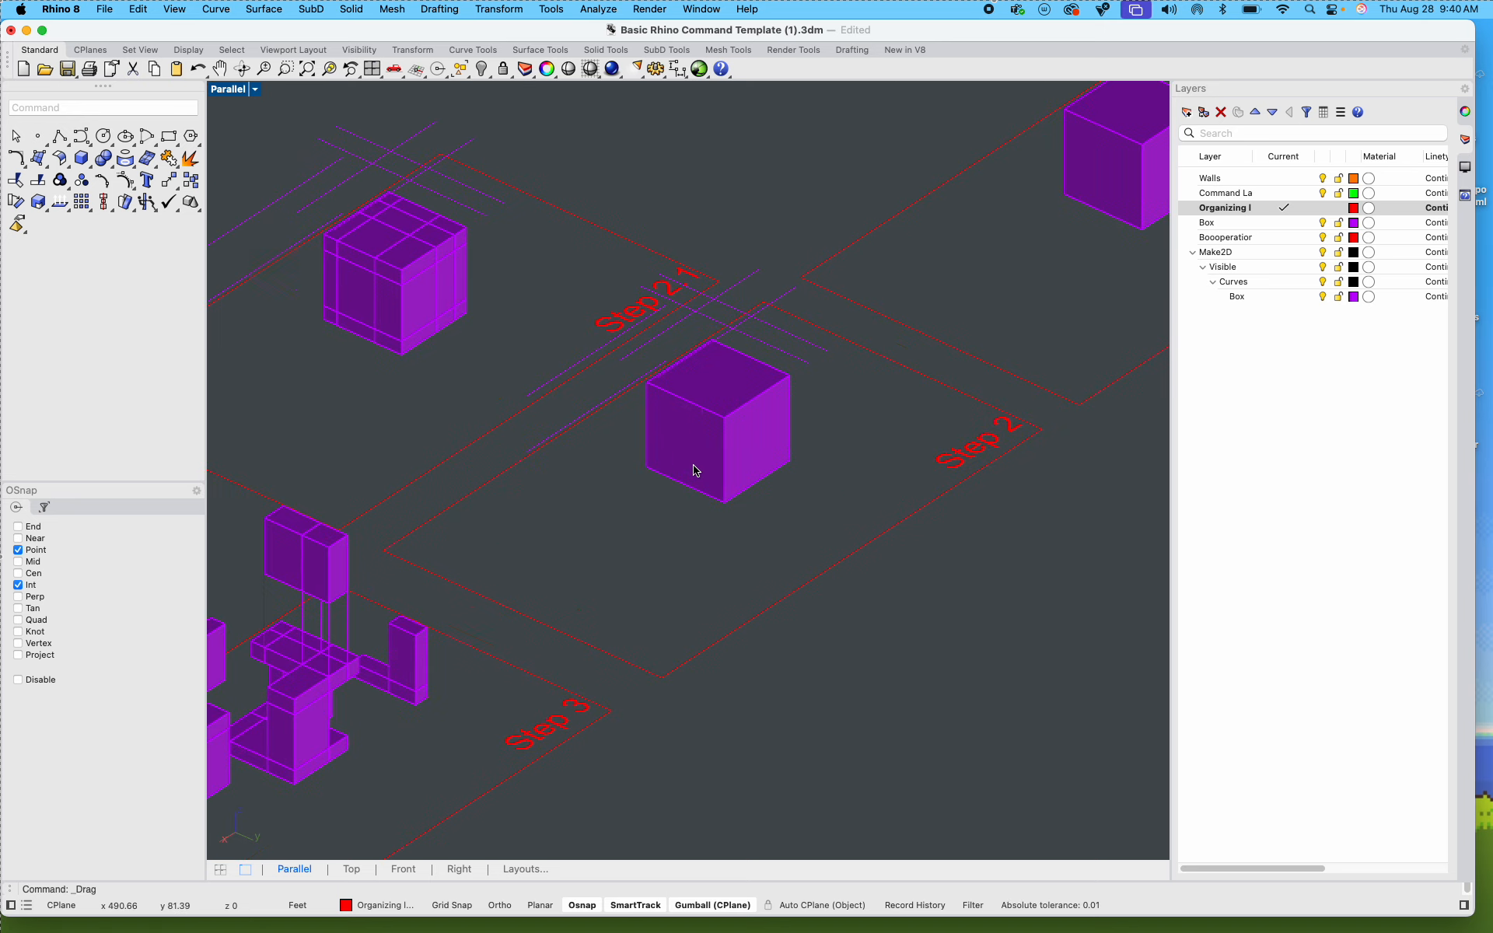
{"action": "scroll", "coordinate": [467, 350], "scroll_direction": "down", "scroll_amount": 1}
{"action": "scroll", "coordinate": [459, 358], "scroll_direction": "down", "scroll_amount": 2}
{"action": "scroll", "coordinate": [632, 407], "scroll_direction": "up", "scroll_amount": 4}
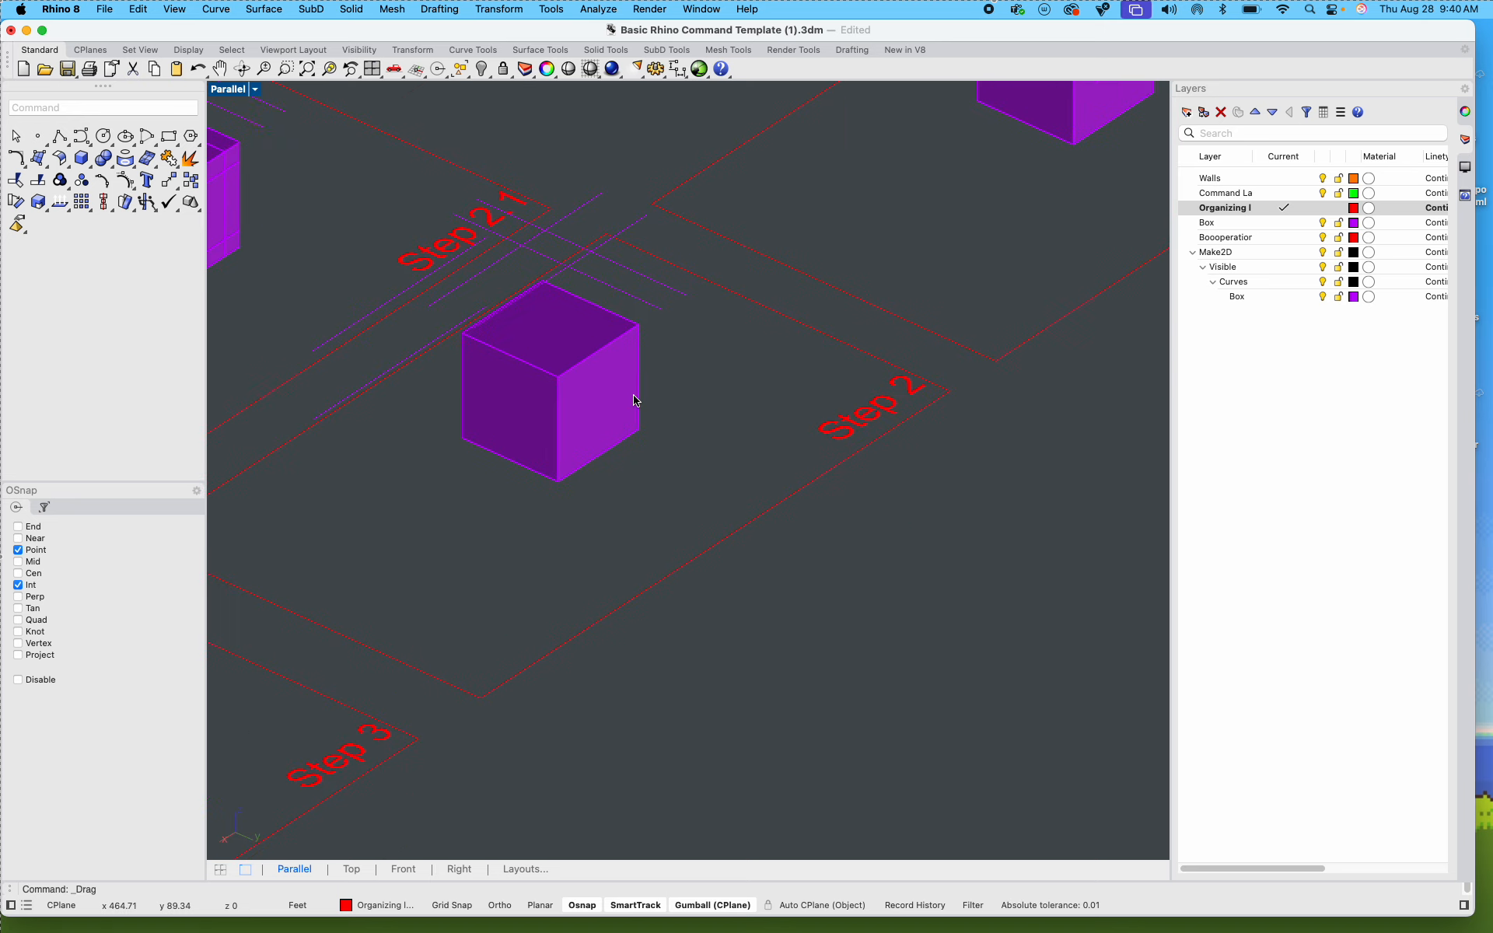
{"action": "scroll", "coordinate": [449, 306], "scroll_direction": "down", "scroll_amount": 4}
{"action": "scroll", "coordinate": [410, 273], "scroll_direction": "up", "scroll_amount": 4}
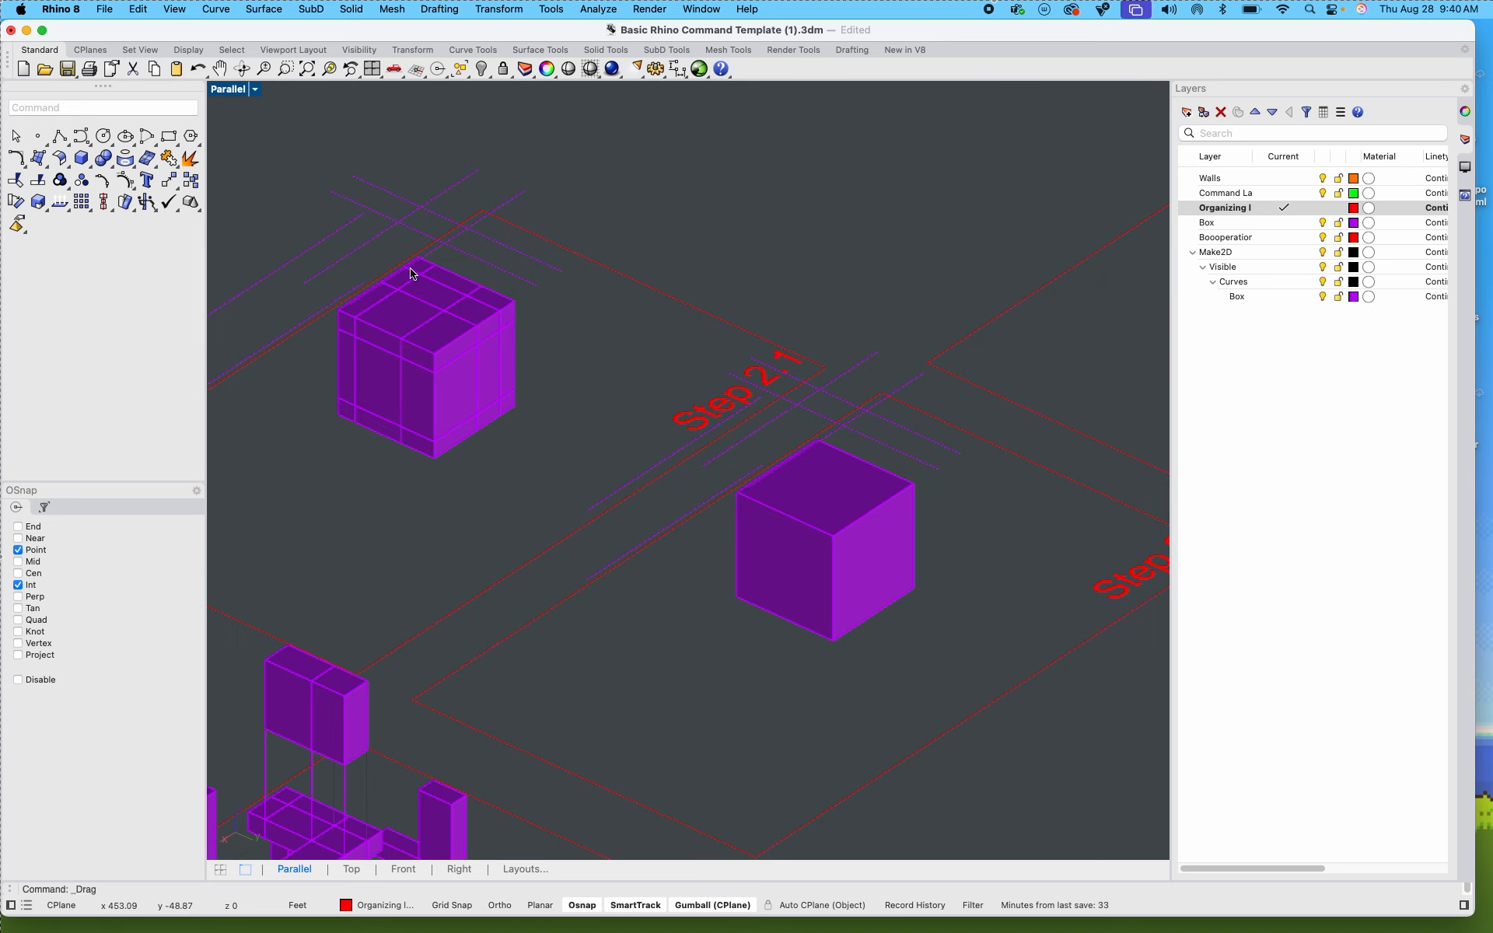
{"action": "scroll", "coordinate": [315, 277], "scroll_direction": "down", "scroll_amount": 2}
{"action": "scroll", "coordinate": [315, 277], "scroll_direction": "up", "scroll_amount": 3}
{"action": "left_click_drag", "start_coordinate": [280, 193], "coordinate": [657, 537]}
{"action": "type", "text": "ma"}
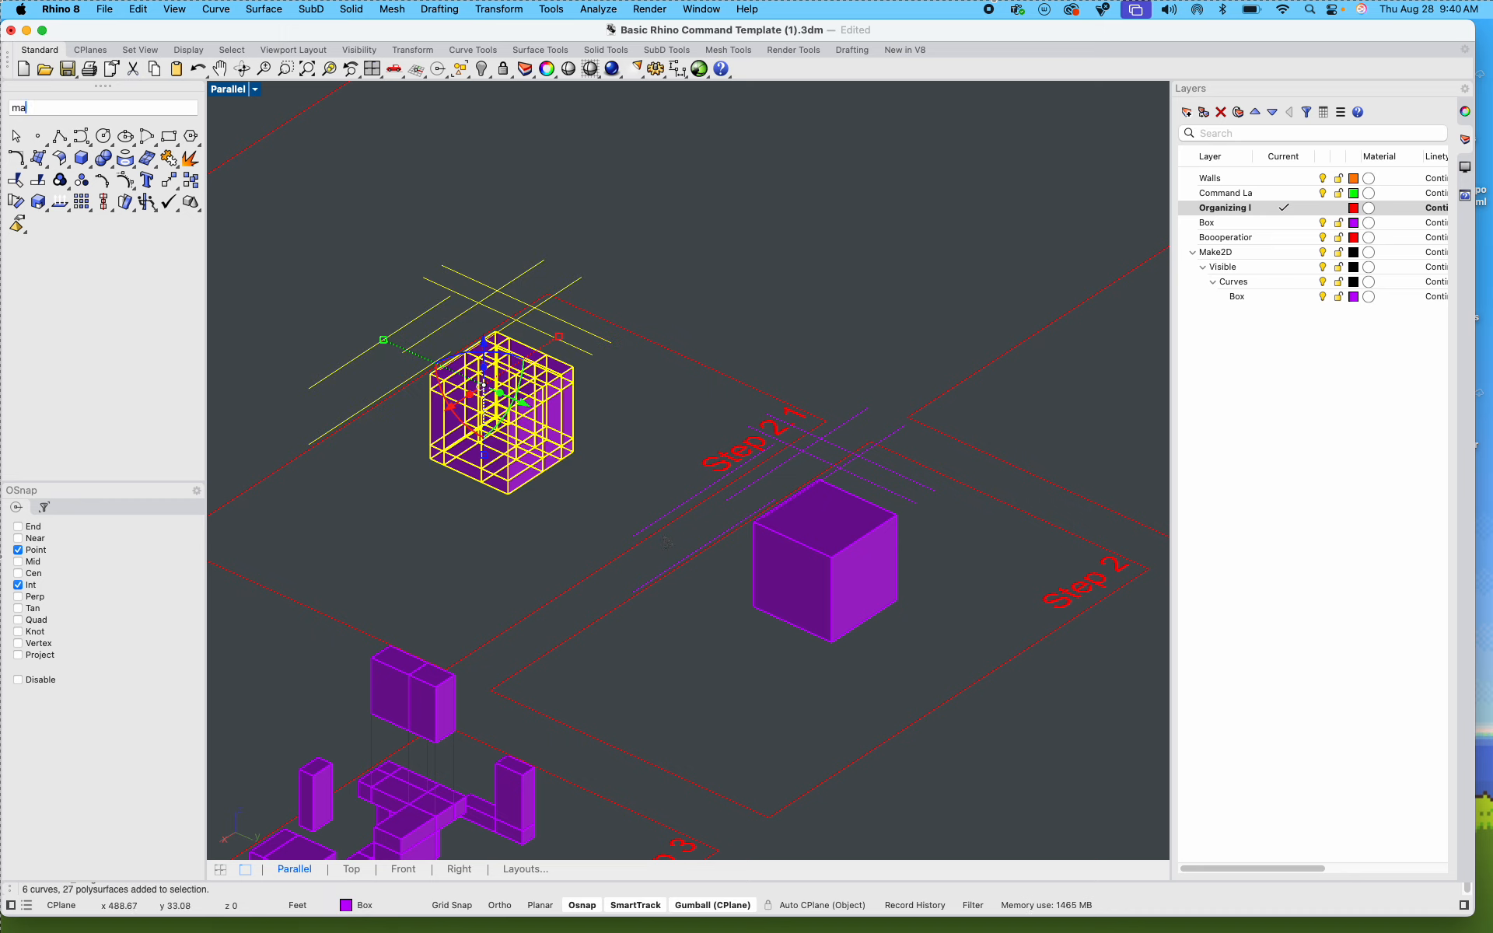
{"action": "type", "text": "nd: Make2D"}
{"action": "key", "text": "Return"}
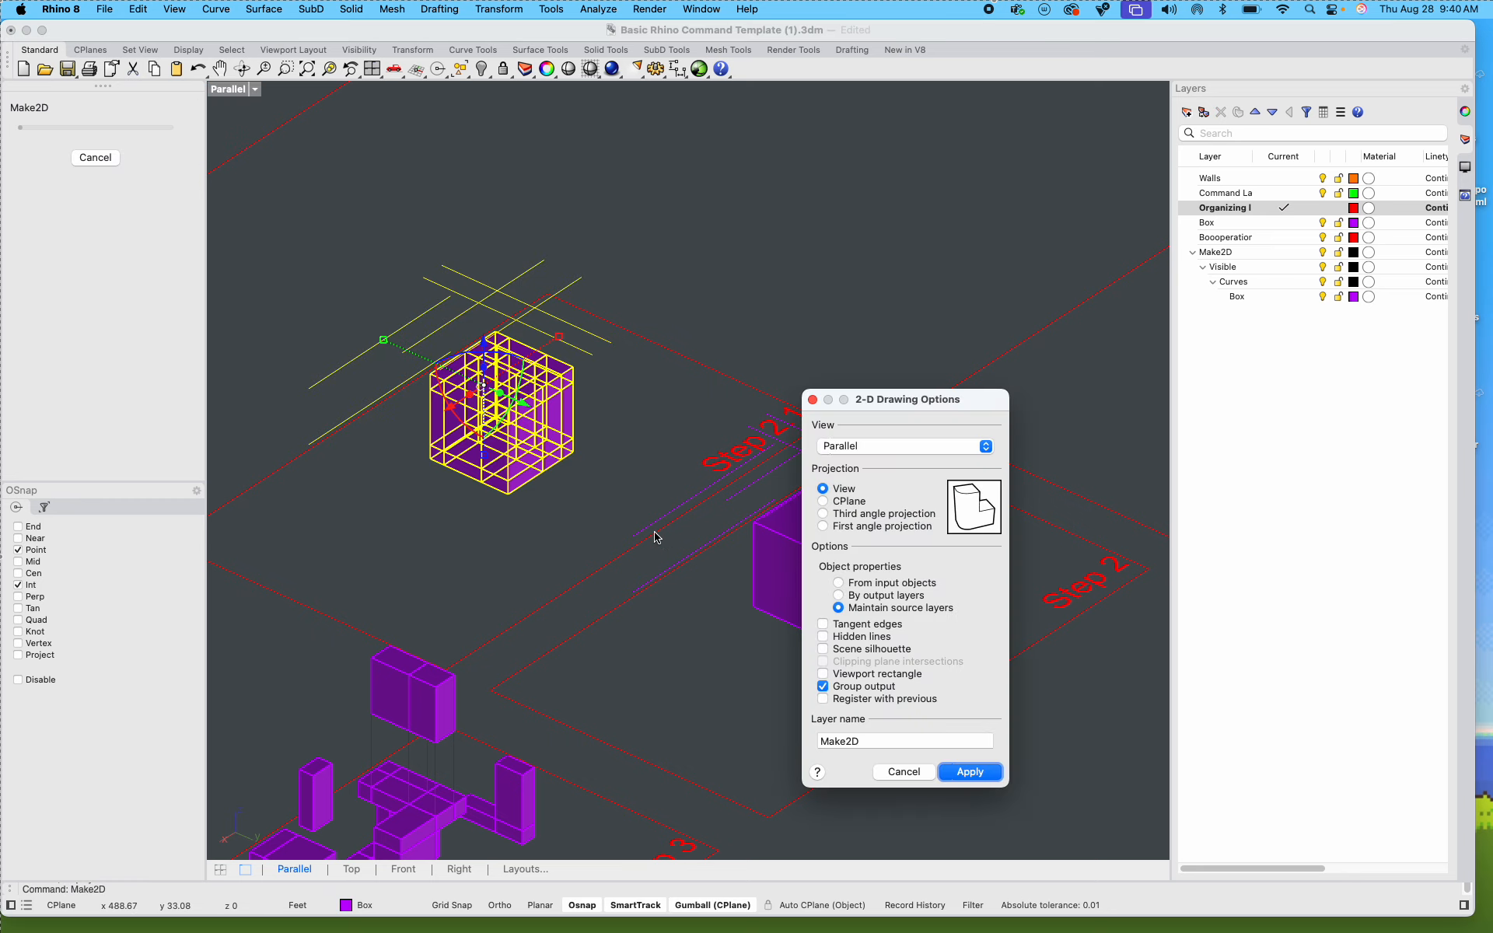
{"action": "left_click", "coordinate": [968, 772]}
Step: Move the generated Step 2.1 line drawing next to the Step 1 line drawing
{"action": "scroll", "coordinate": [847, 397], "scroll_direction": "down", "scroll_amount": 3}
{"action": "scroll", "coordinate": [1104, 325], "scroll_direction": "up", "scroll_amount": 3}
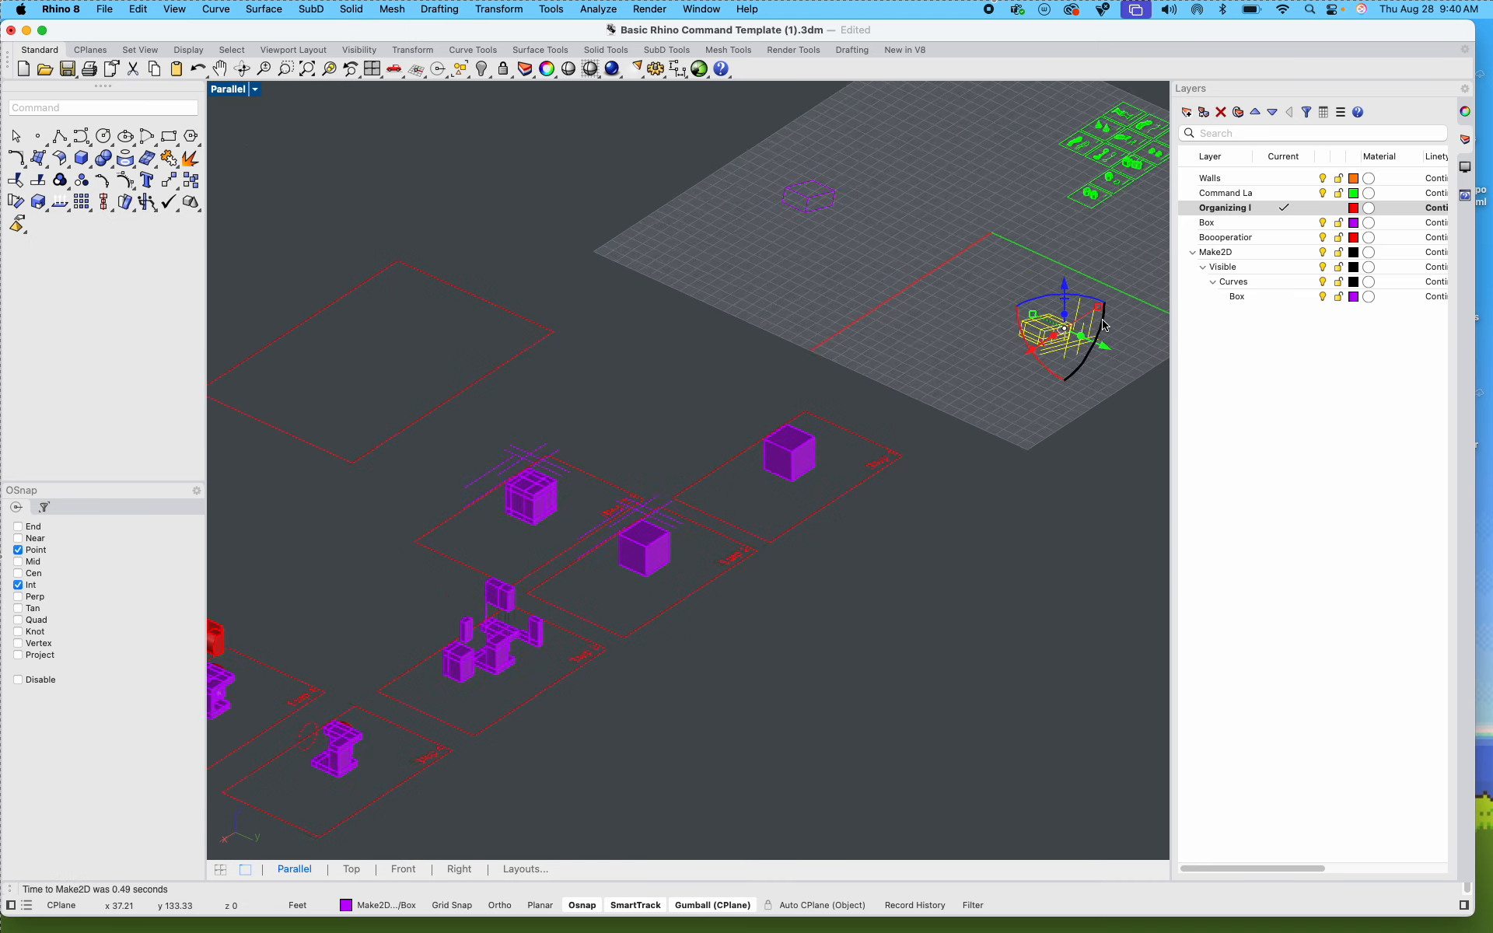
{"action": "scroll", "coordinate": [1104, 325], "scroll_direction": "up", "scroll_amount": 4}
{"action": "mouse_move", "coordinate": [1079, 347]}
{"action": "left_mouse_down"}
{"action": "mouse_move", "coordinate": [966, 299]}
{"action": "mouse_move", "coordinate": [671, 231]}
{"action": "left_mouse_up"}
Step: Move the large front block group of the exploded Step 3 box farther from the core along the X axis
{"action": "scroll", "coordinate": [788, 269], "scroll_direction": "down", "scroll_amount": 7}
{"action": "scroll", "coordinate": [501, 505], "scroll_direction": "up", "scroll_amount": 3}
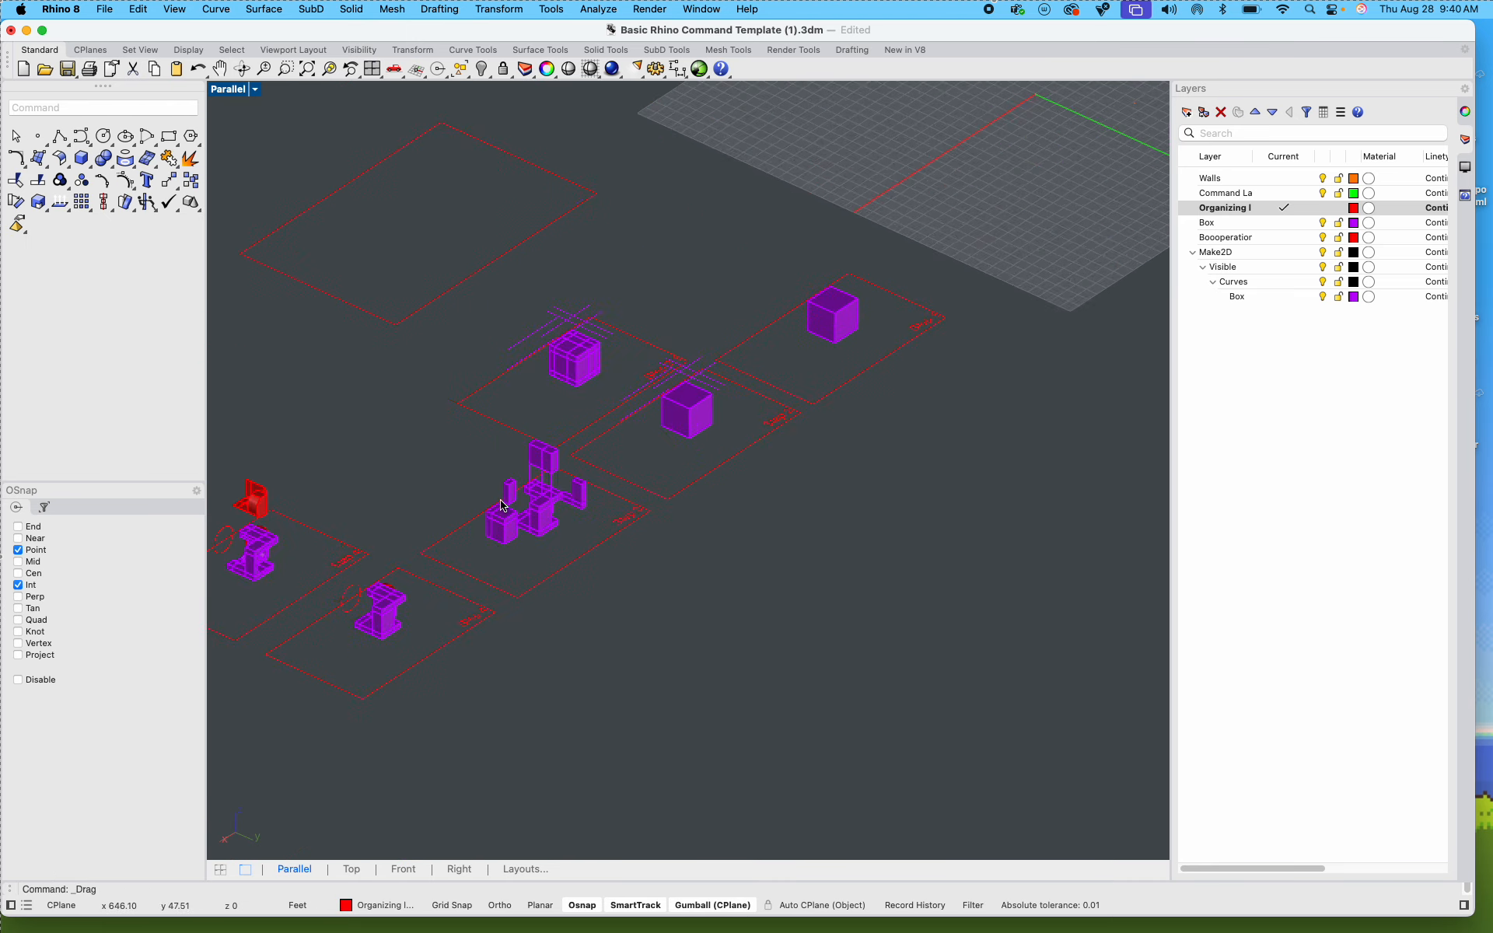
{"action": "scroll", "coordinate": [501, 505], "scroll_direction": "up", "scroll_amount": 3}
{"action": "scroll", "coordinate": [595, 525], "scroll_direction": "up", "scroll_amount": 3}
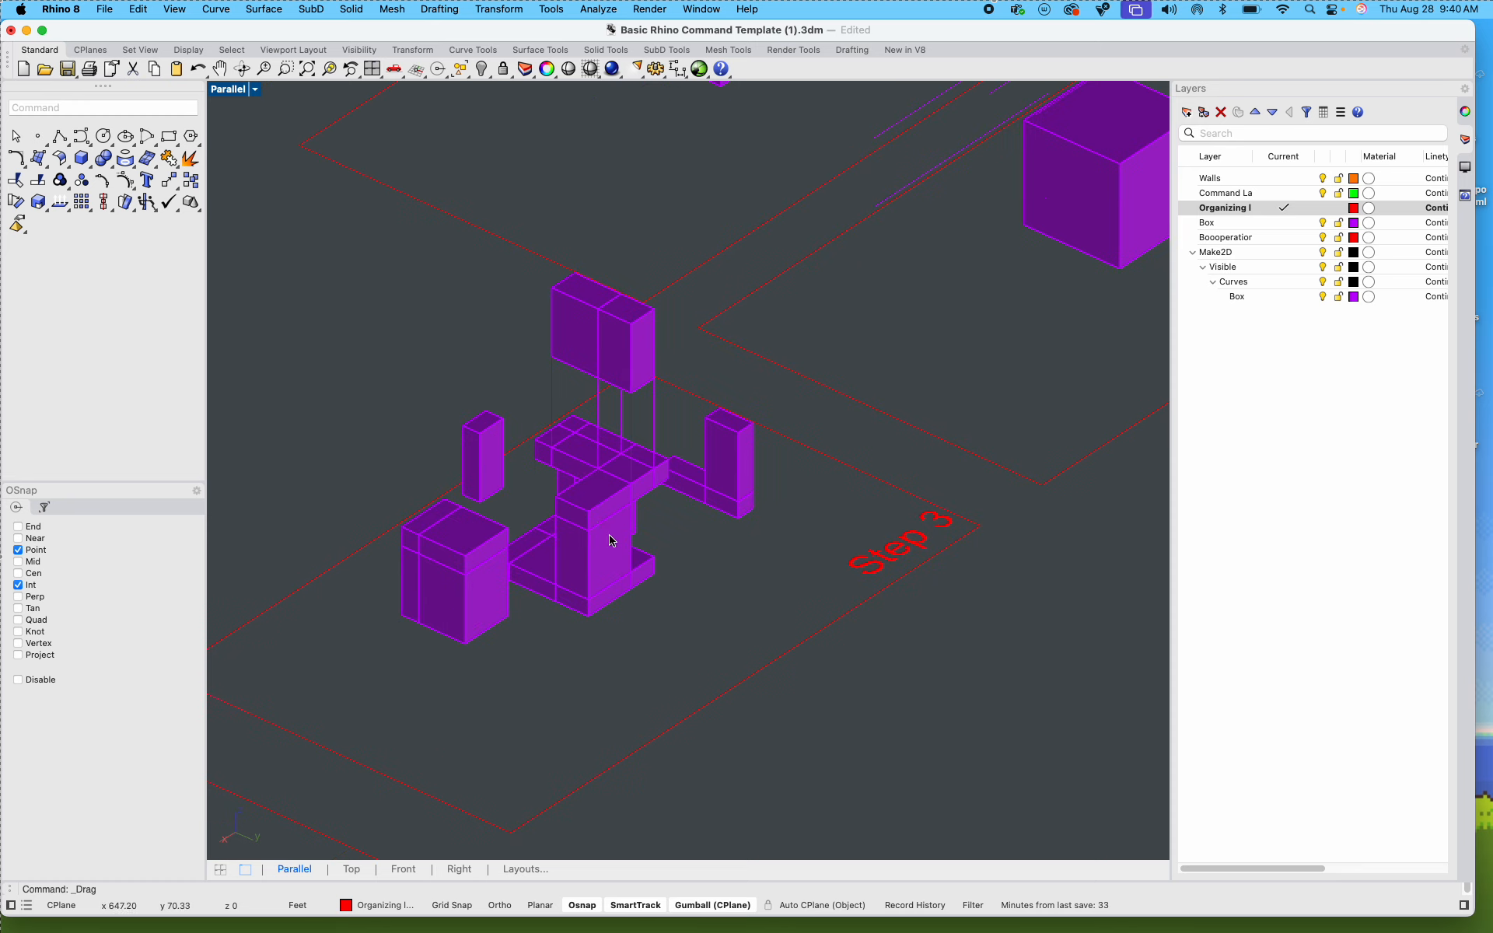
{"action": "scroll", "coordinate": [605, 507], "scroll_direction": "up", "scroll_amount": 2}
{"action": "left_click", "coordinate": [447, 620]}
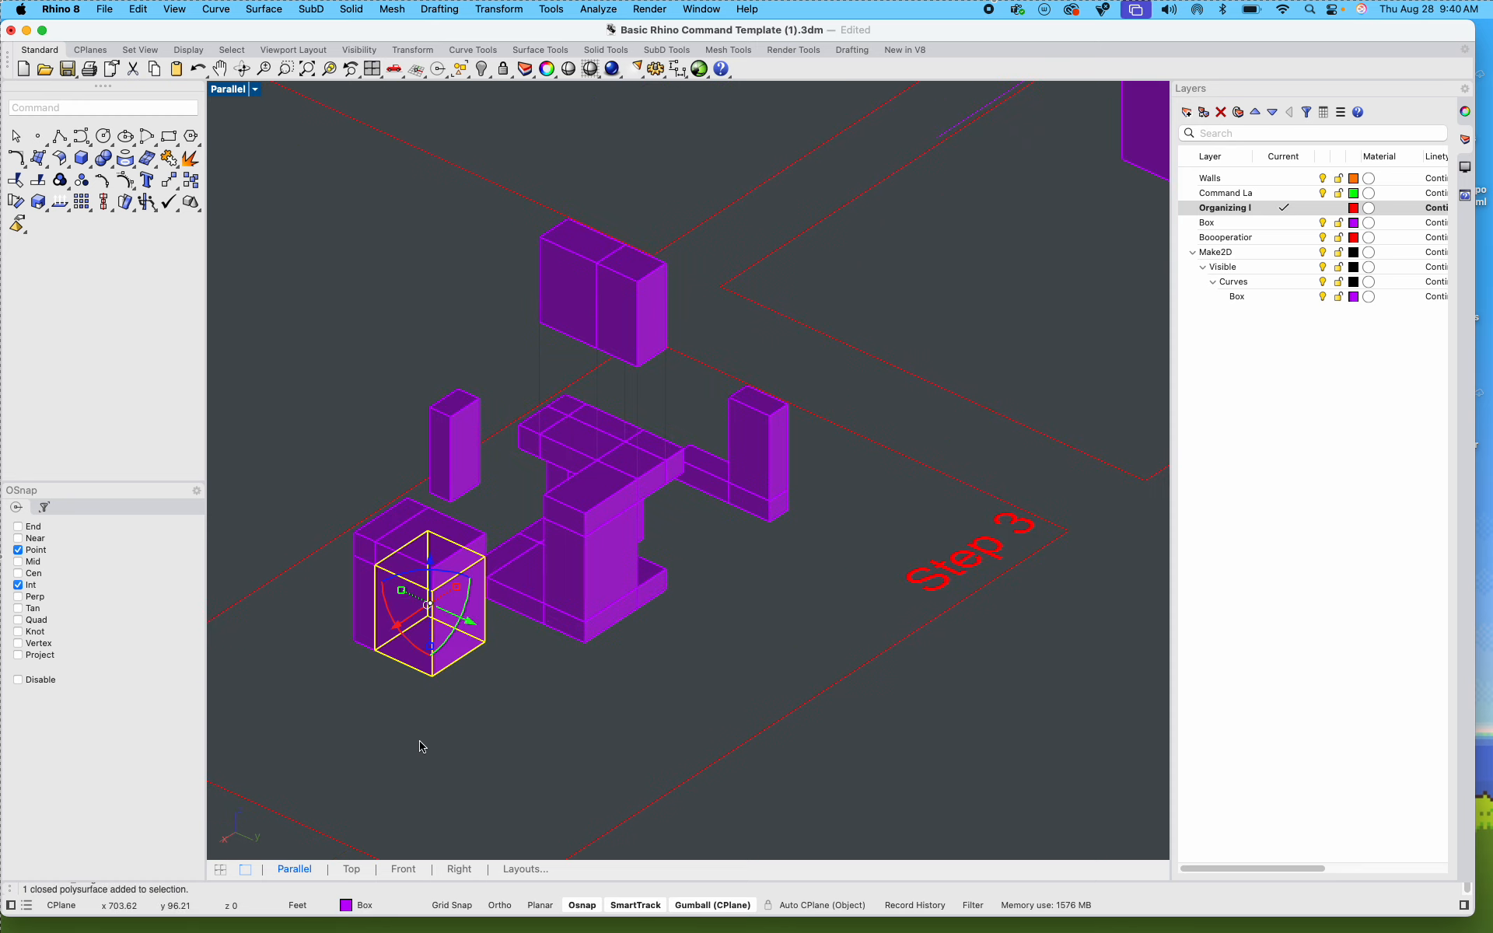
{"action": "left_click_drag", "start_coordinate": [450, 712], "coordinate": [347, 544]}
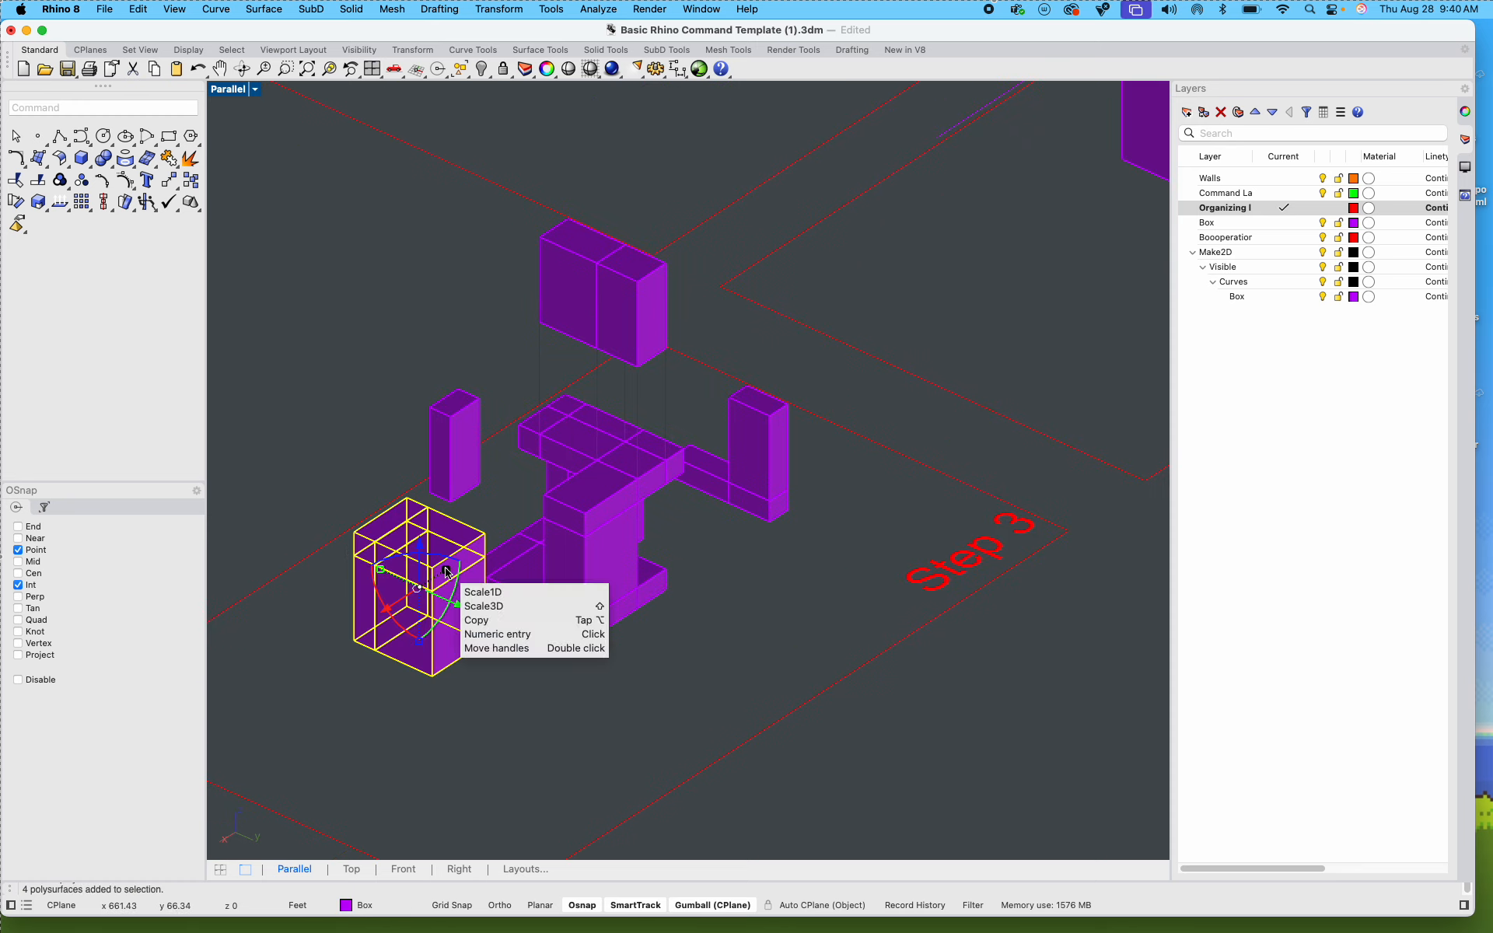
{"action": "left_click_drag", "start_coordinate": [445, 571], "coordinate": [403, 637]}
{"action": "key", "text": "super+z"}
Step: Undo the accidental rotation of the L-shaped Step 3 pieces and move them farther from the core along the X axis
{"action": "scroll", "coordinate": [405, 604], "scroll_direction": "up", "scroll_amount": 4}
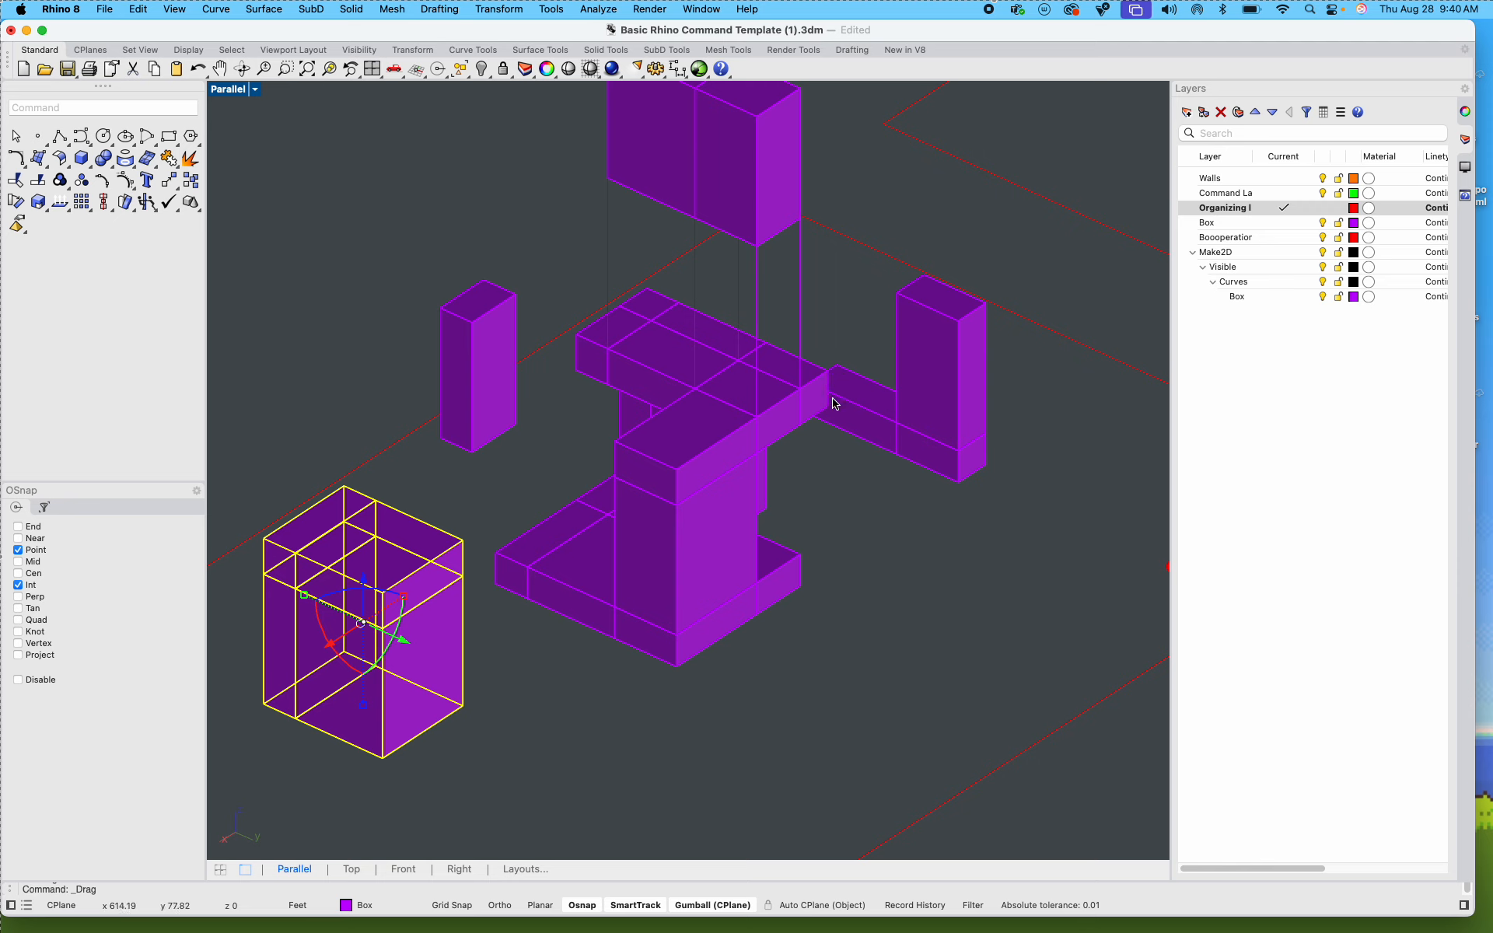
{"action": "left_click_drag", "start_coordinate": [975, 517], "coordinate": [882, 378]}
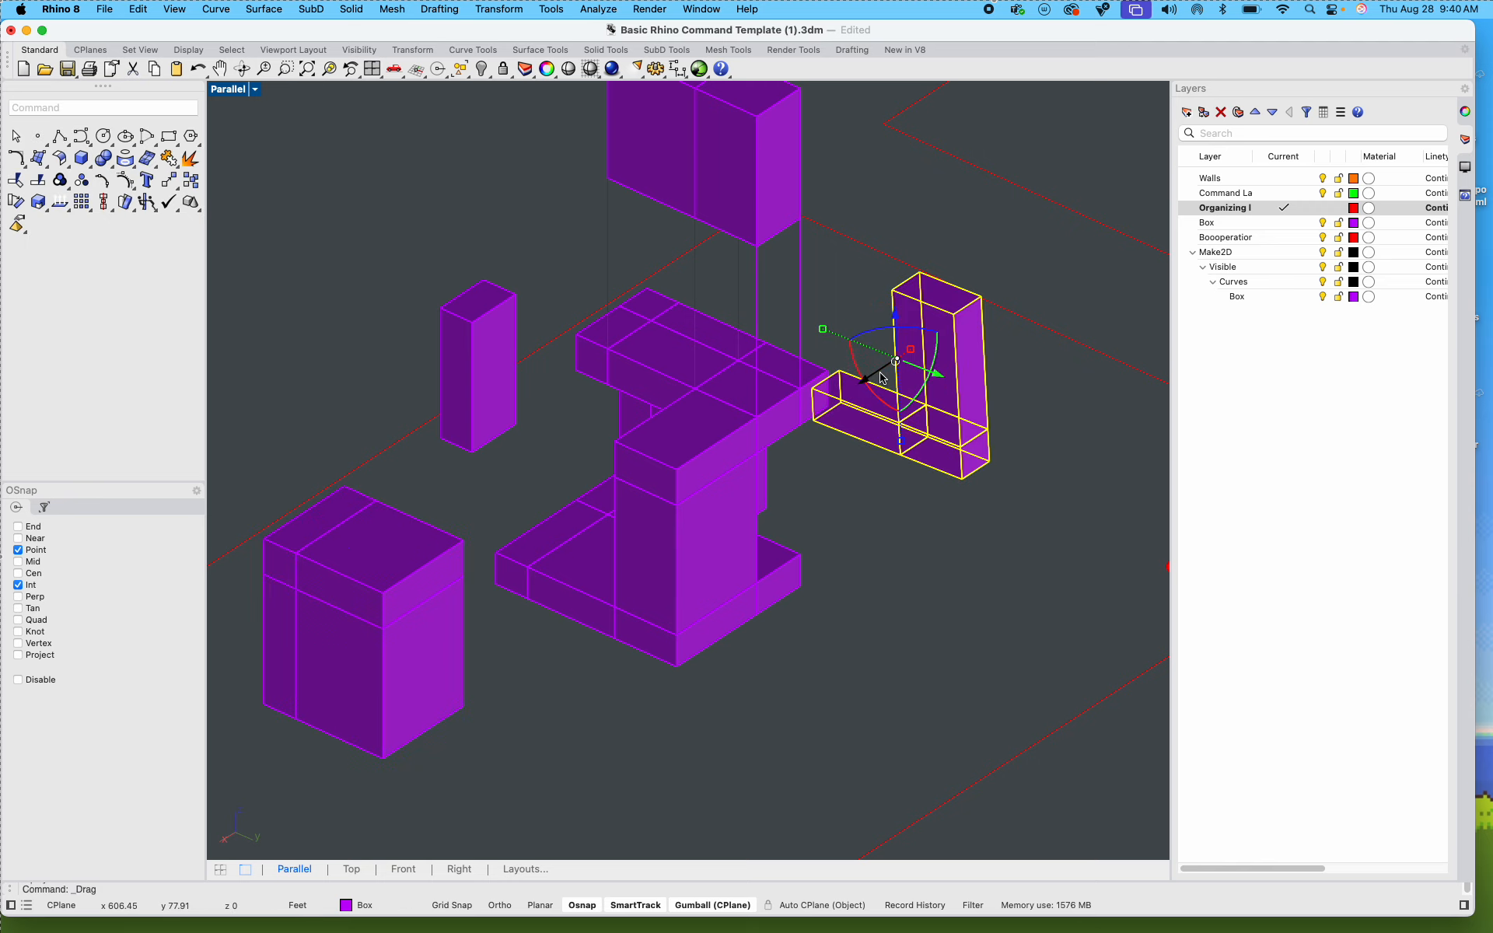
{"action": "key", "text": "super+z"}
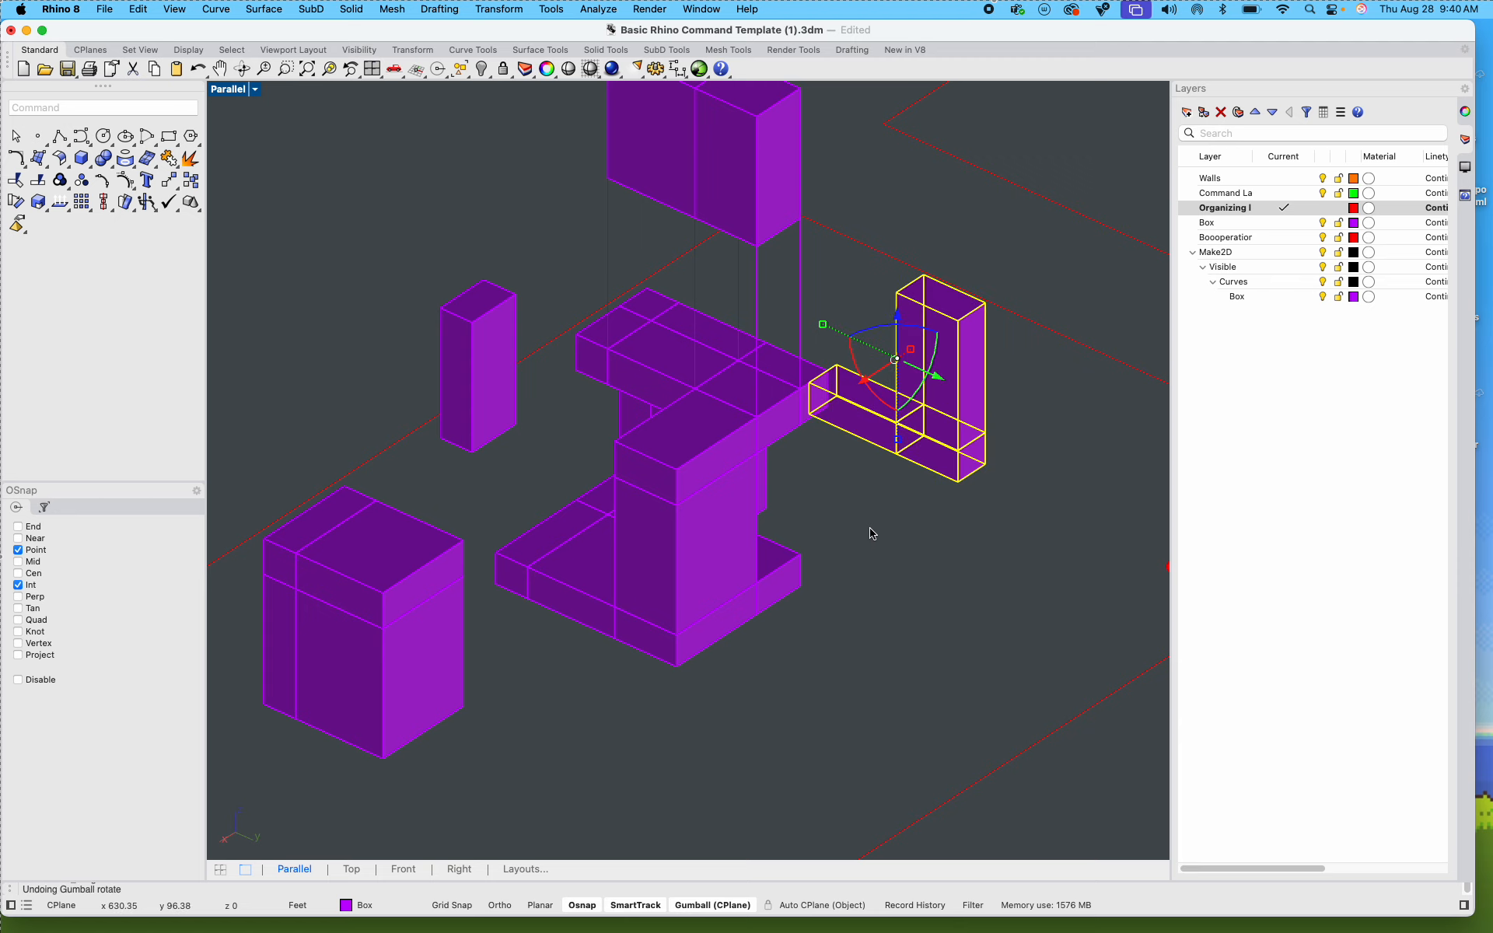
{"action": "left_click_drag", "start_coordinate": [868, 384], "coordinate": [861, 364]}
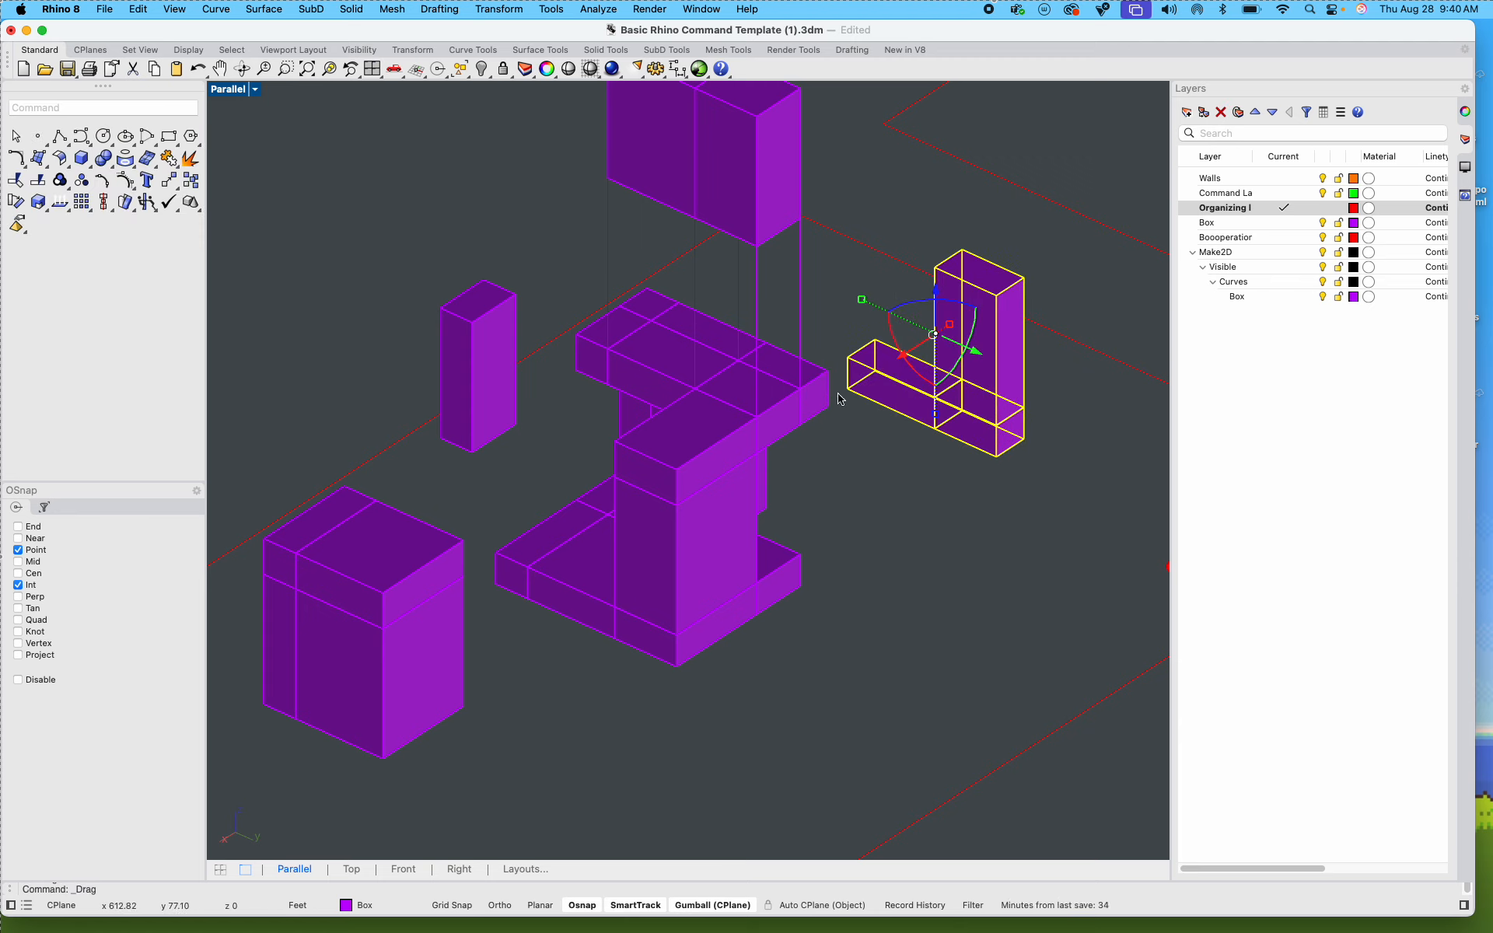
Step: Delete the vertical guide lines between the raised Step 3 block and the core
{"action": "left_click", "coordinate": [494, 352]}
{"action": "left_click", "coordinate": [608, 247]}
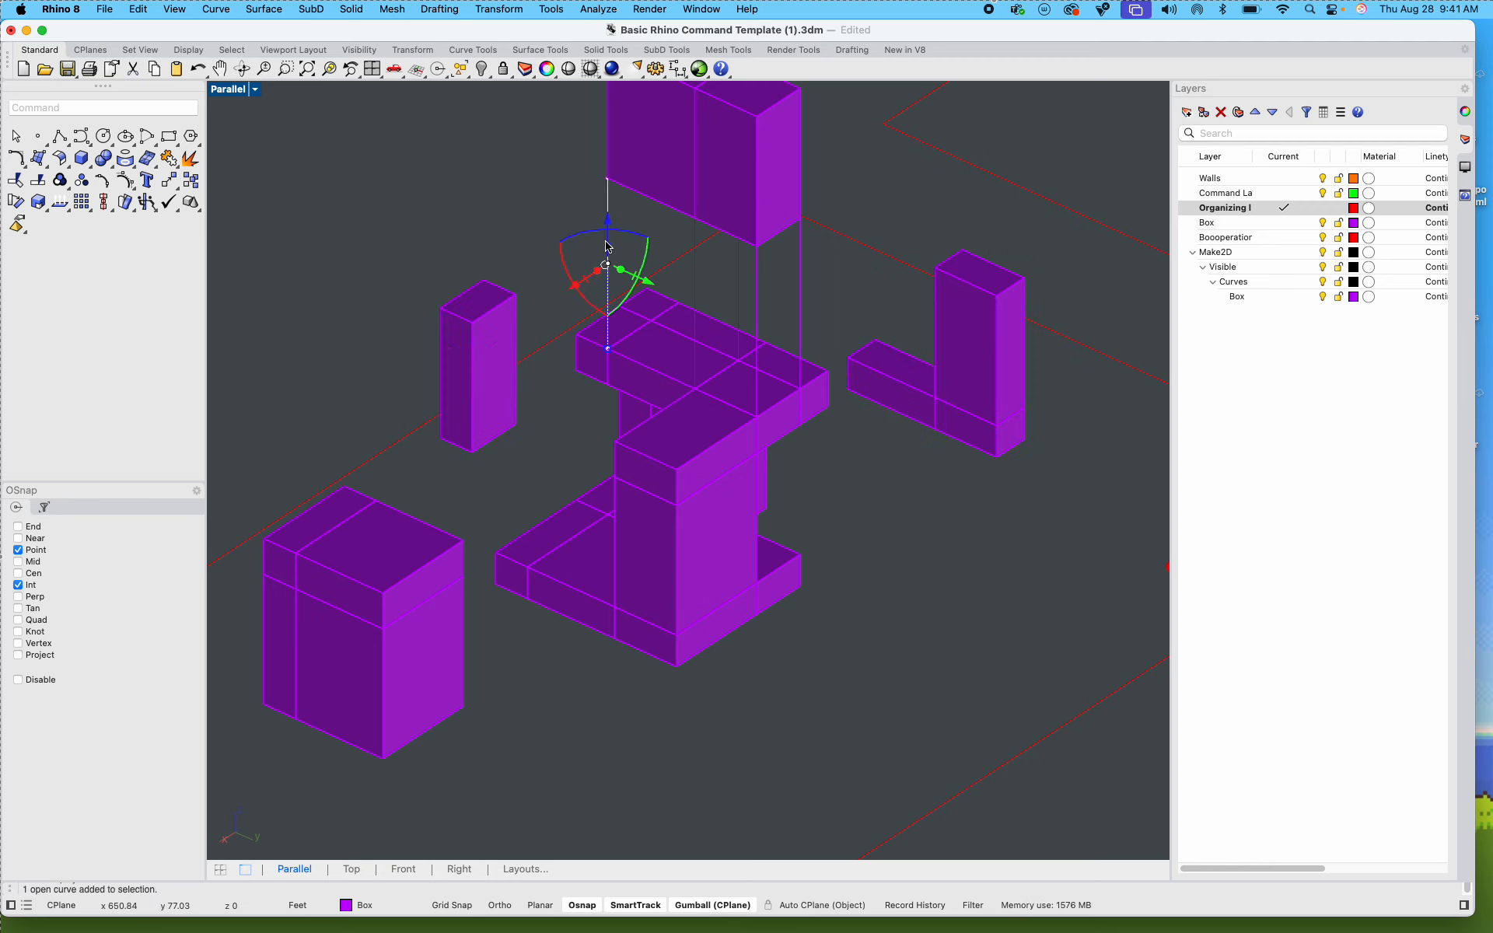
{"action": "key", "text": "Delete"}
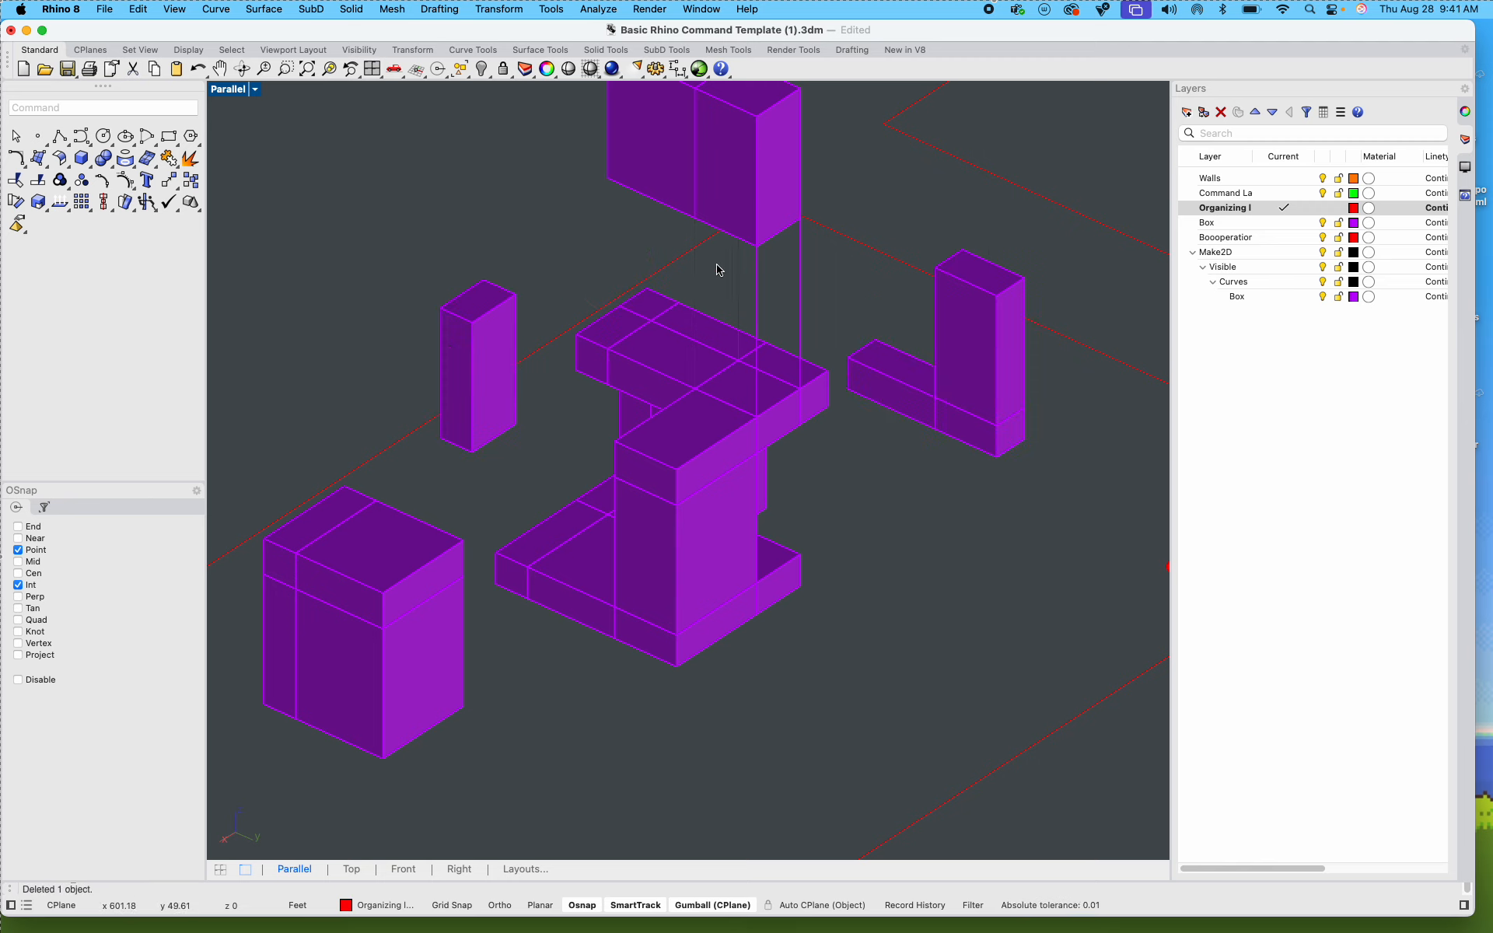
{"action": "left_click_drag", "start_coordinate": [816, 303], "coordinate": [731, 273]}
{"action": "key", "text": "Delete"}
Step: Create a Make2D drawing of all the exploded Step 3 pieces using View projection, Maintain source layers and Group output
{"action": "scroll", "coordinate": [745, 289], "scroll_direction": "down", "scroll_amount": 5}
{"action": "scroll", "coordinate": [745, 289], "scroll_direction": "down", "scroll_amount": 2}
{"action": "left_click_drag", "start_coordinate": [455, 119], "coordinate": [900, 541]}
{"action": "type", "text": "make"}
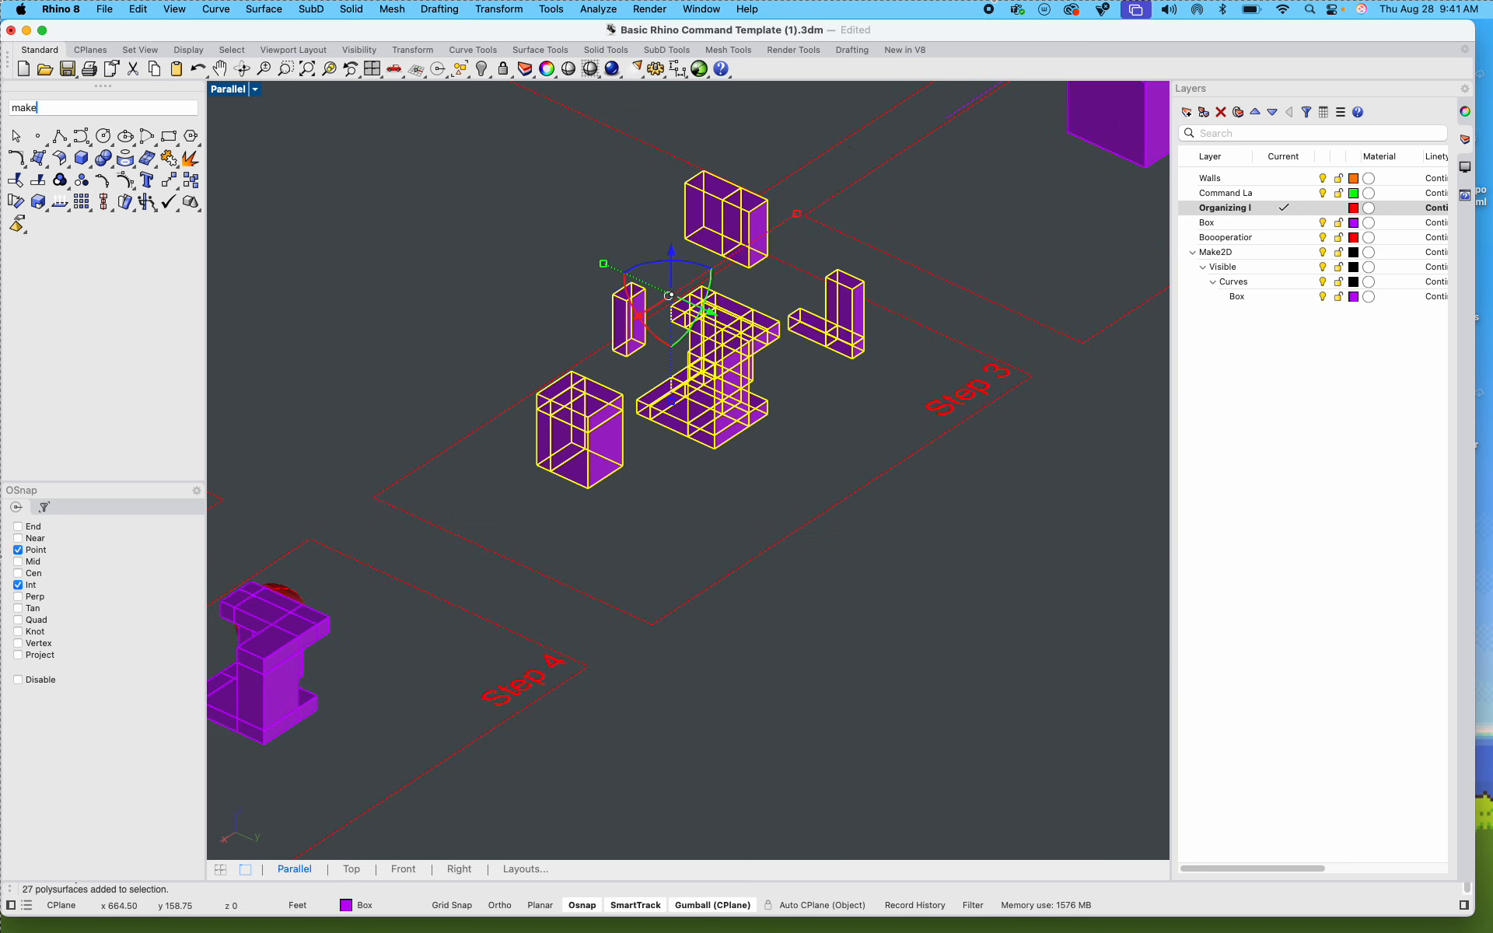
{"action": "type", "text": "2d"}
{"action": "key", "text": "Return"}
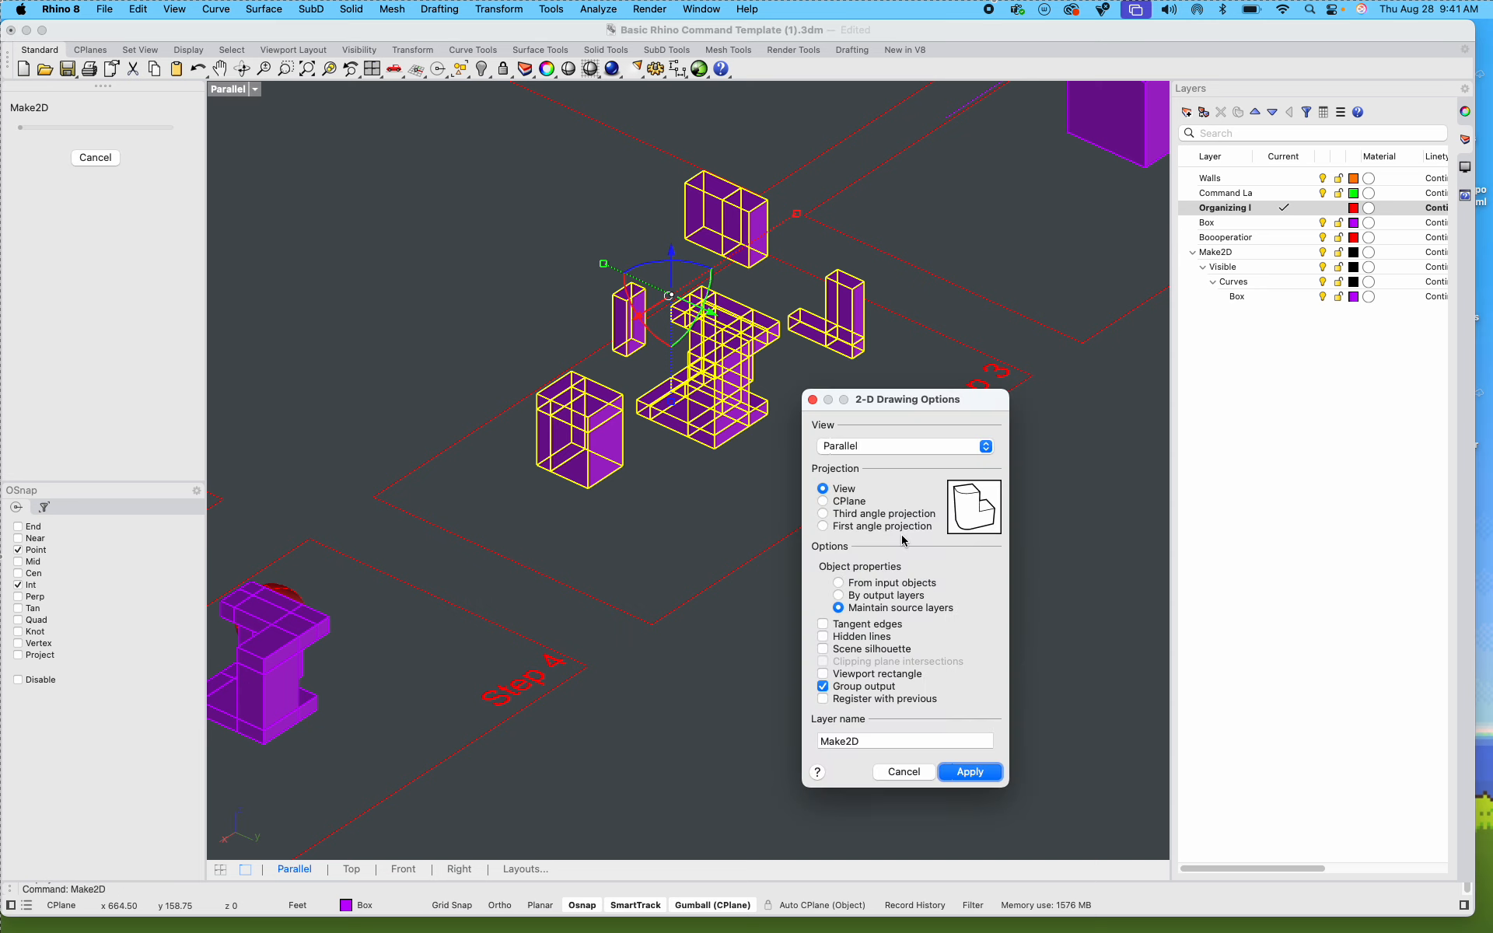
{"action": "left_click", "coordinate": [970, 770]}
{"action": "scroll", "coordinate": [840, 680], "scroll_direction": "down", "scroll_amount": 6}
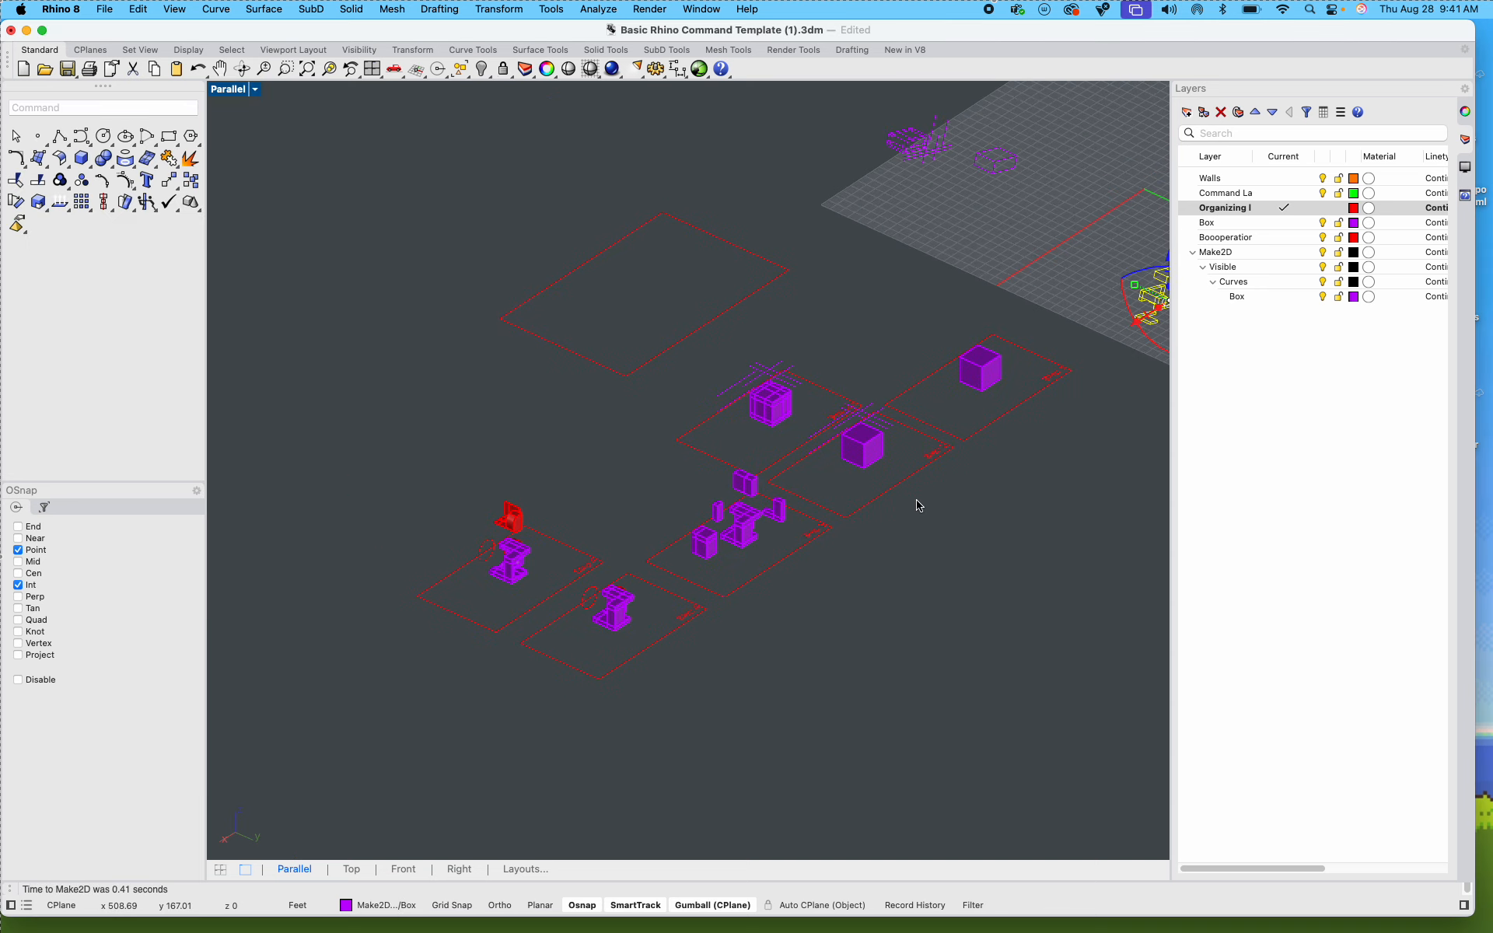
{"action": "scroll", "coordinate": [1076, 356], "scroll_direction": "down", "scroll_amount": 2}
{"action": "scroll", "coordinate": [1000, 400], "scroll_direction": "up", "scroll_amount": 4}
{"action": "scroll", "coordinate": [1033, 417], "scroll_direction": "down", "scroll_amount": 2}
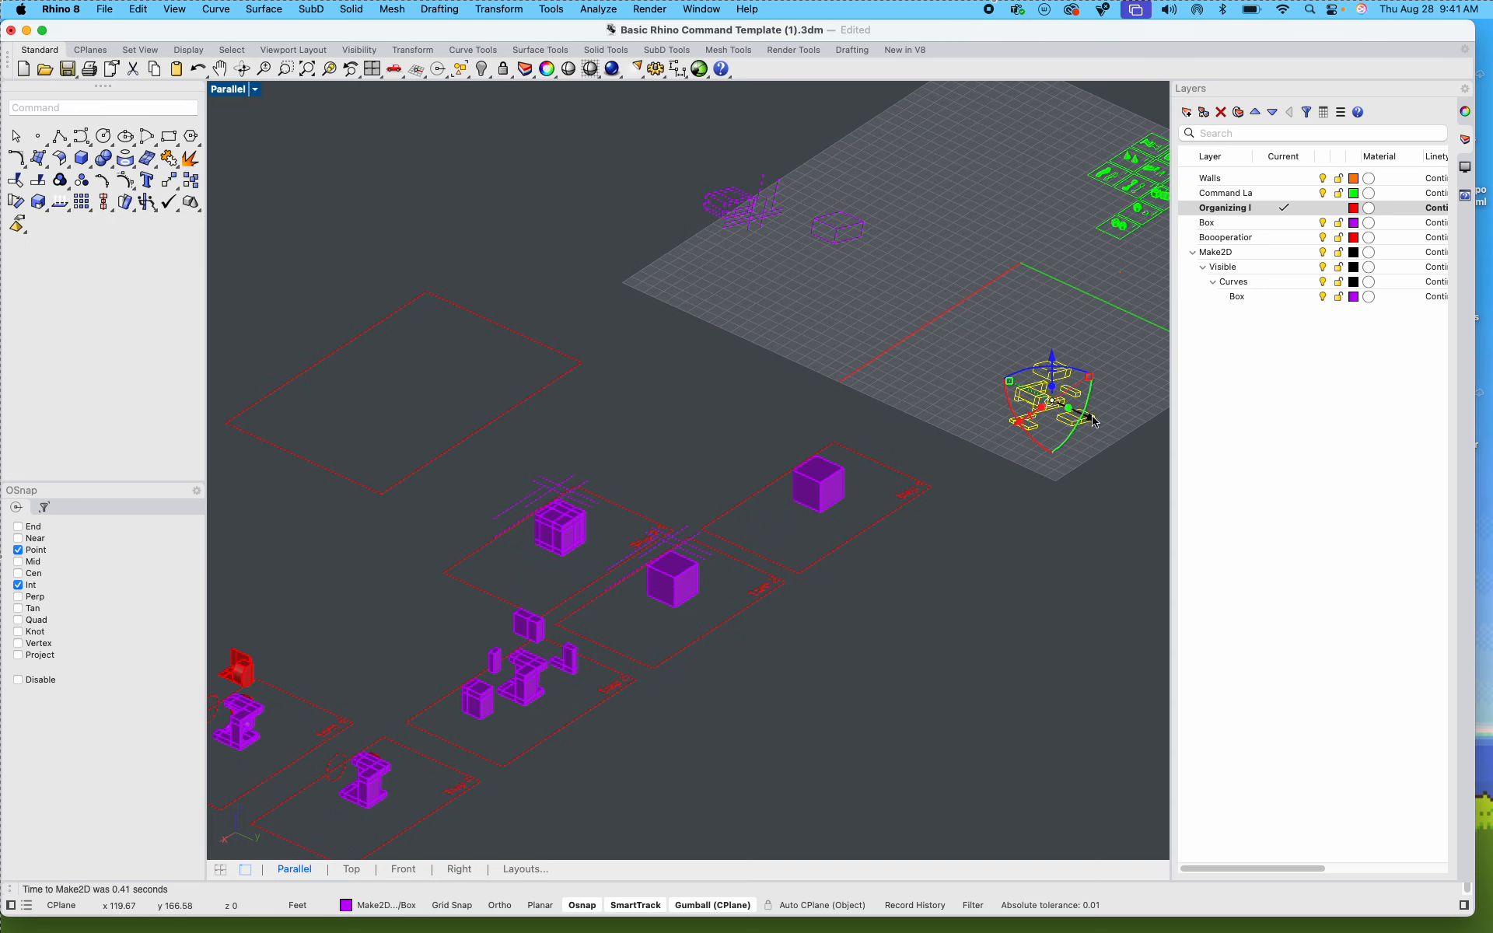
Step: Move the exploded Step 3 Make2D drawing off the construction grid to the end of the row of earlier line drawings
{"action": "left_click_drag", "start_coordinate": [1093, 420], "coordinate": [639, 287]}
{"action": "left_click", "coordinate": [840, 322]}
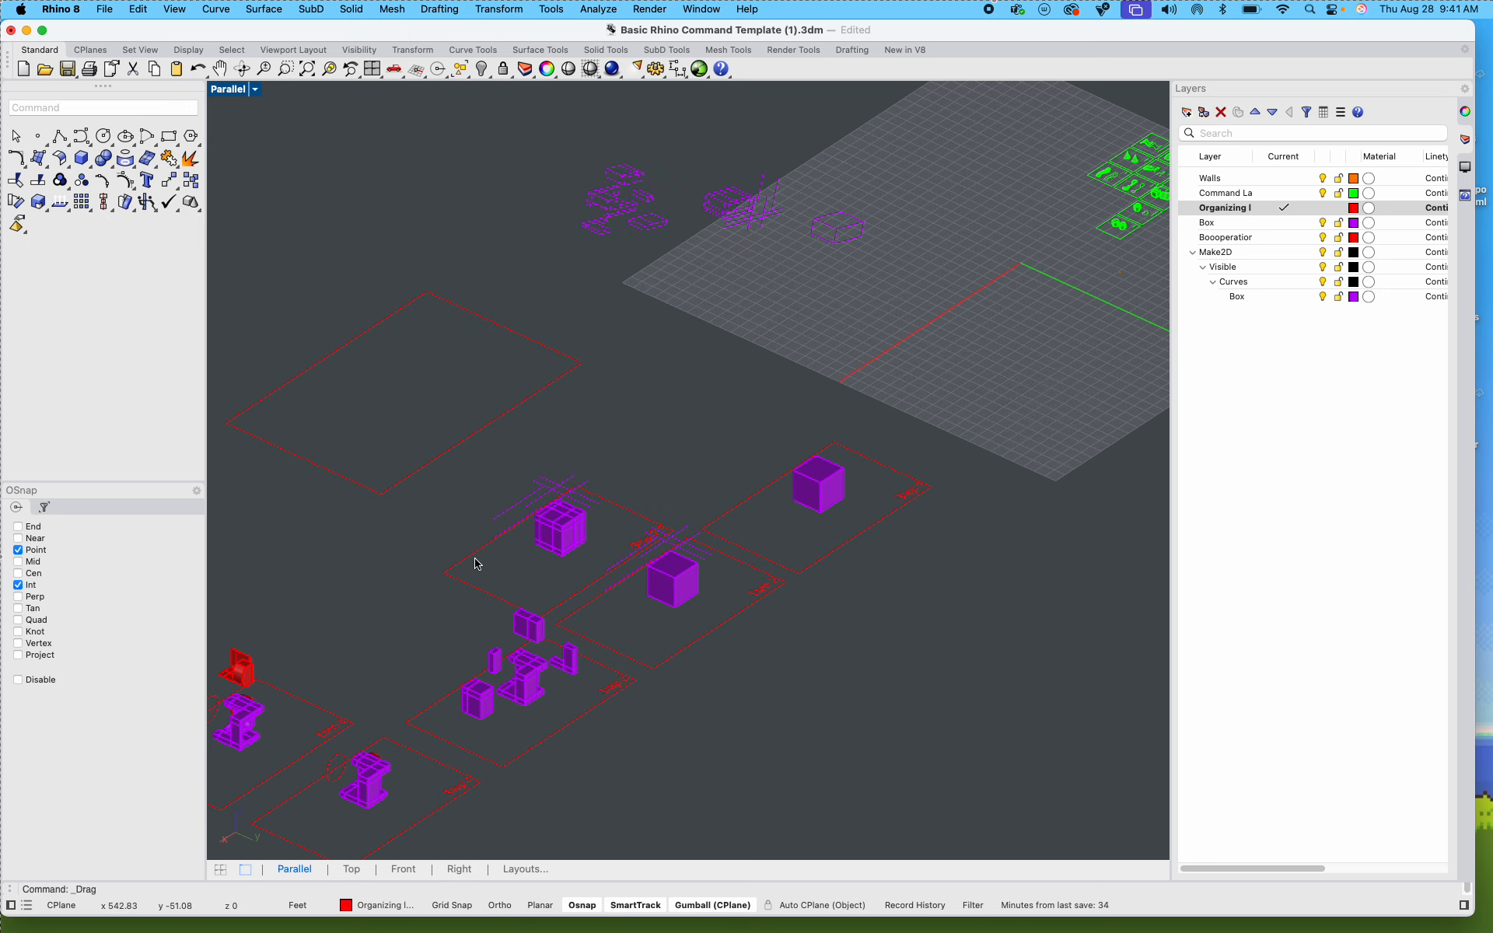
Step: Create a Make2D drawing of all Step 4 geometry, including the raised red piece and circle, using View projection, Maintain source layers and Group output
{"action": "right_click_drag", "start_coordinate": [391, 644], "coordinate": [637, 433], "text": "shift"}
{"action": "scroll", "coordinate": [455, 516], "scroll_direction": "up", "scroll_amount": 8}
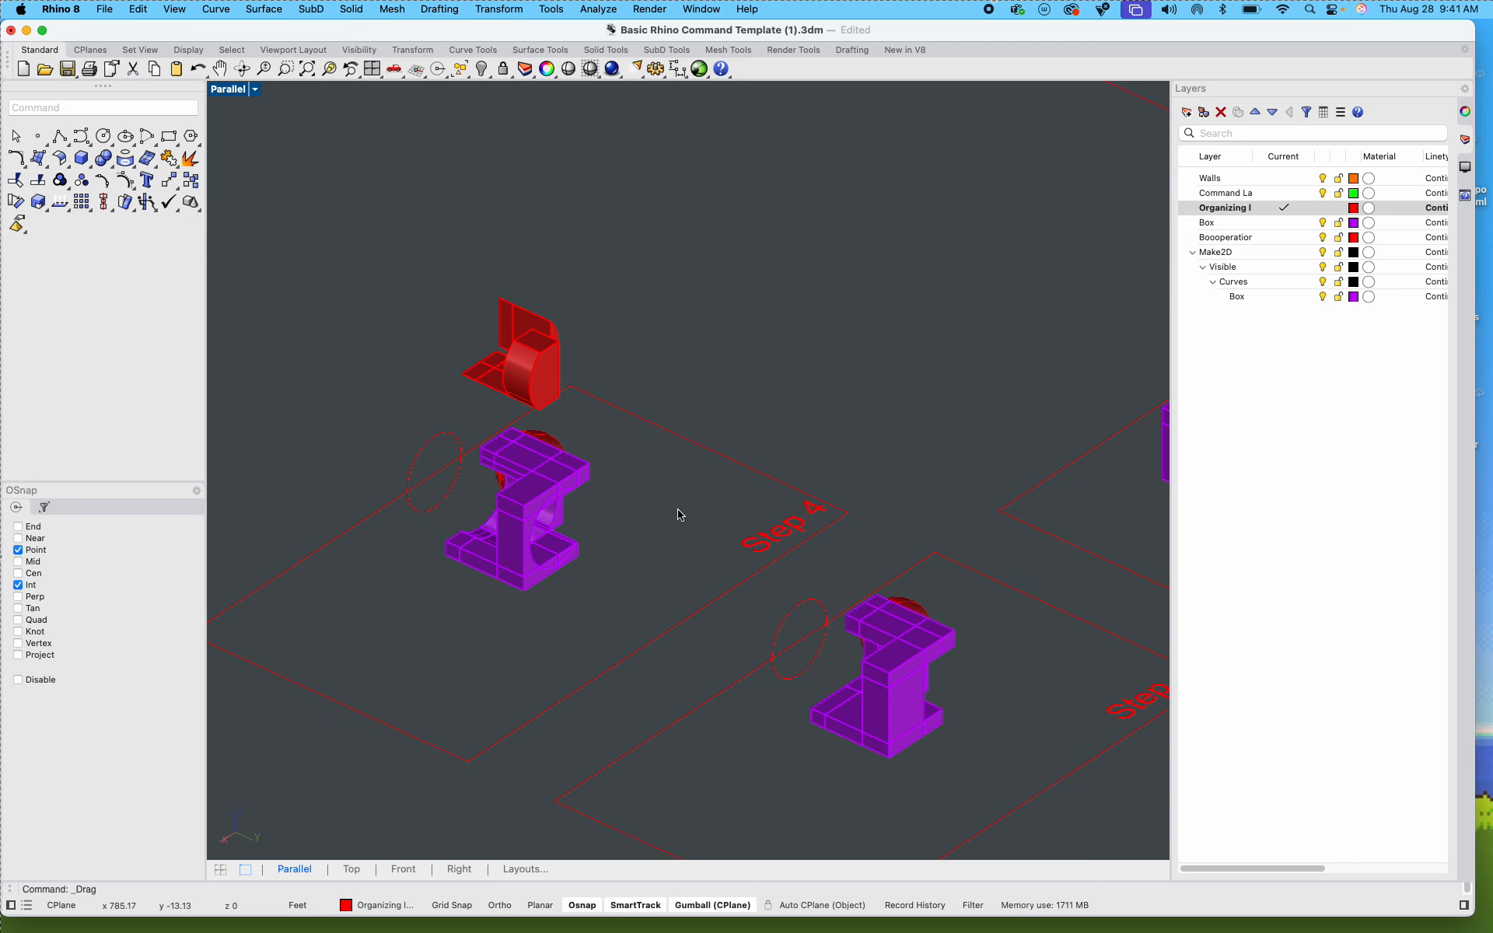
{"action": "right_click_drag", "start_coordinate": [677, 509], "coordinate": [669, 468], "text": "shift"}
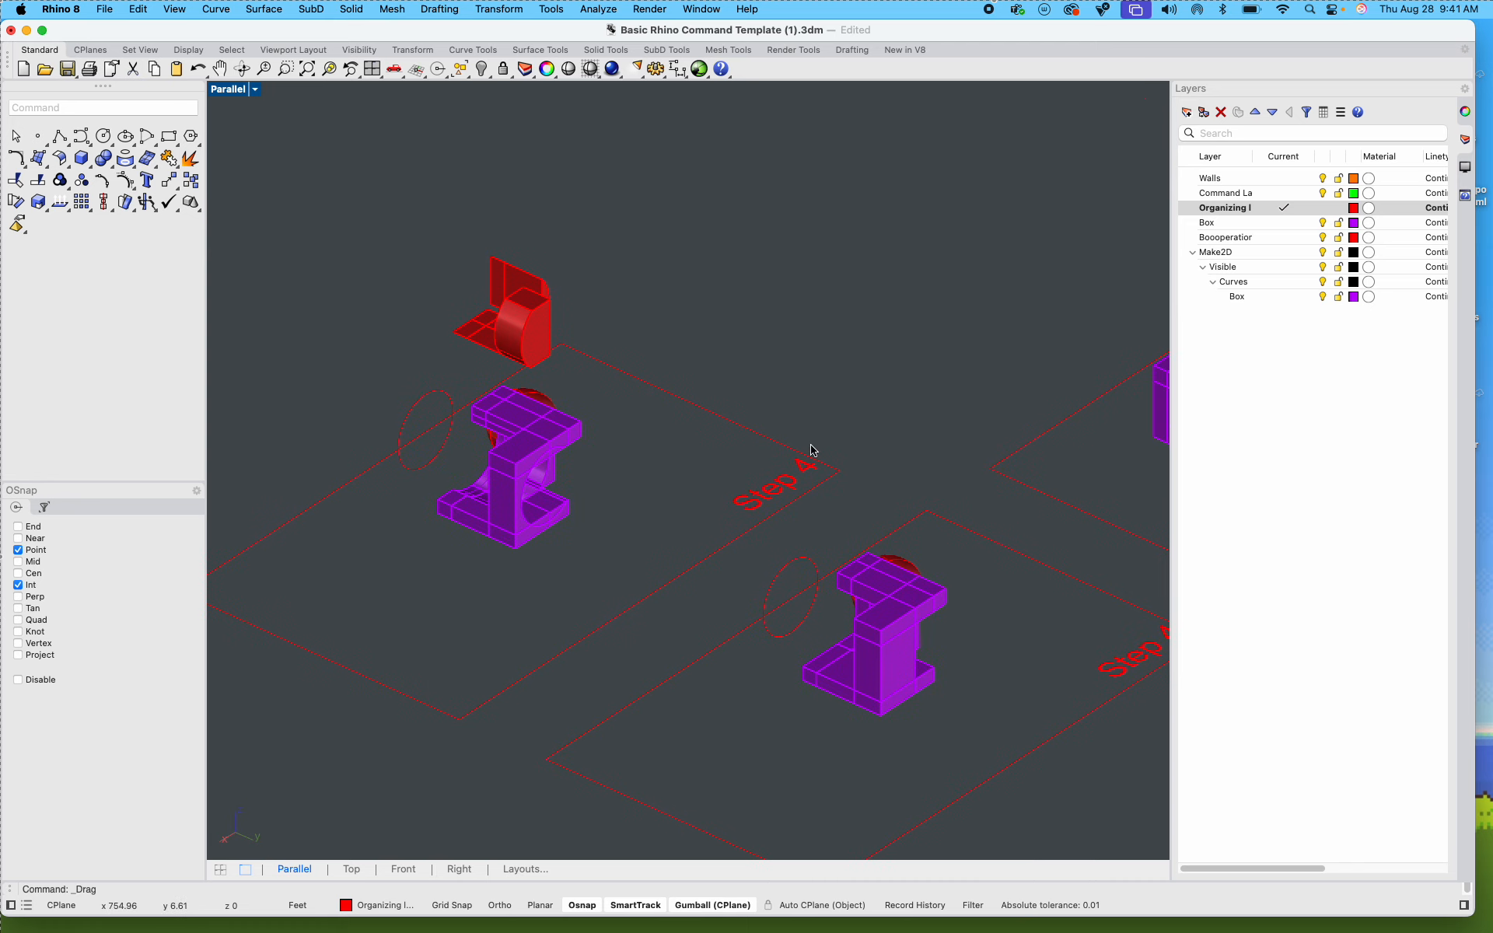
{"action": "scroll", "coordinate": [497, 435], "scroll_direction": "up", "scroll_amount": 5}
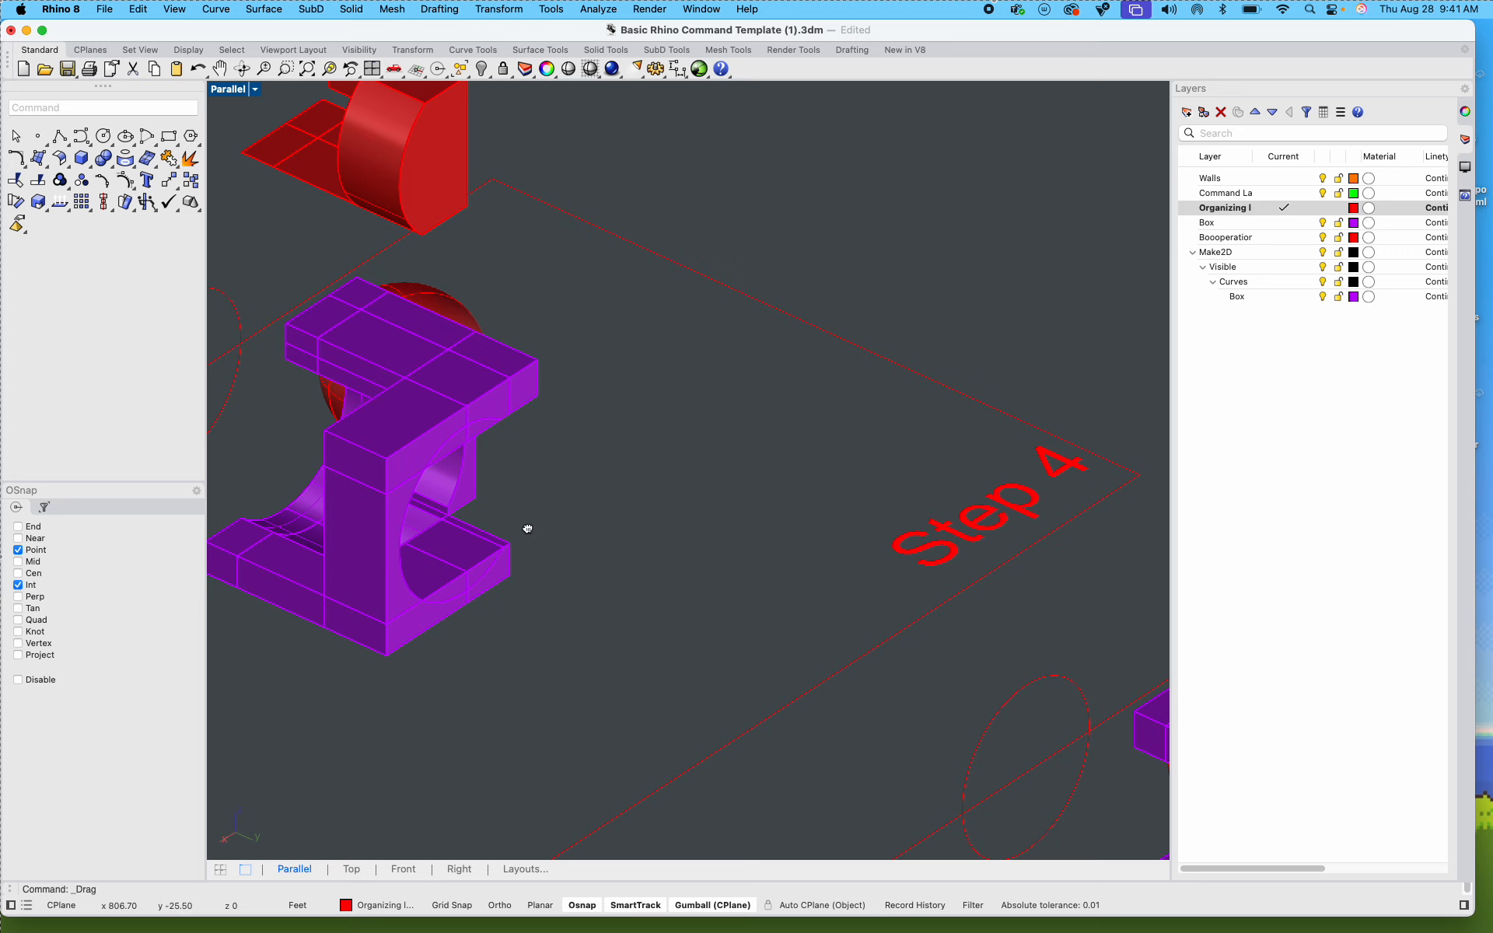
{"action": "right_click_drag", "start_coordinate": [527, 529], "coordinate": [705, 607]}
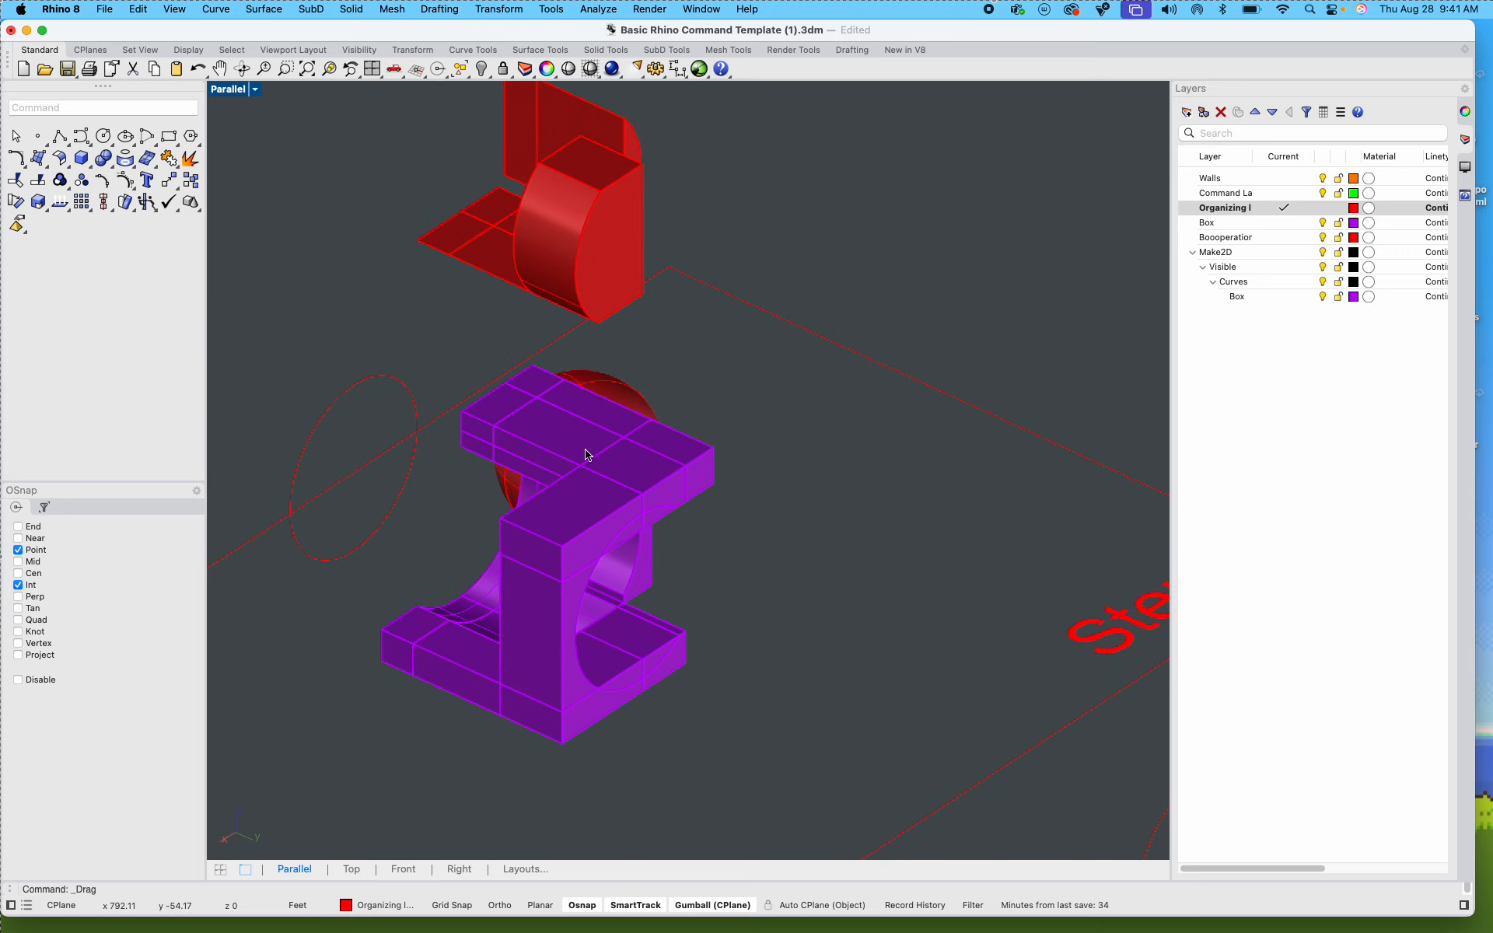
{"action": "right_click_drag", "start_coordinate": [568, 520], "coordinate": [698, 473]}
{"action": "scroll", "coordinate": [699, 474], "scroll_direction": "down", "scroll_amount": 3}
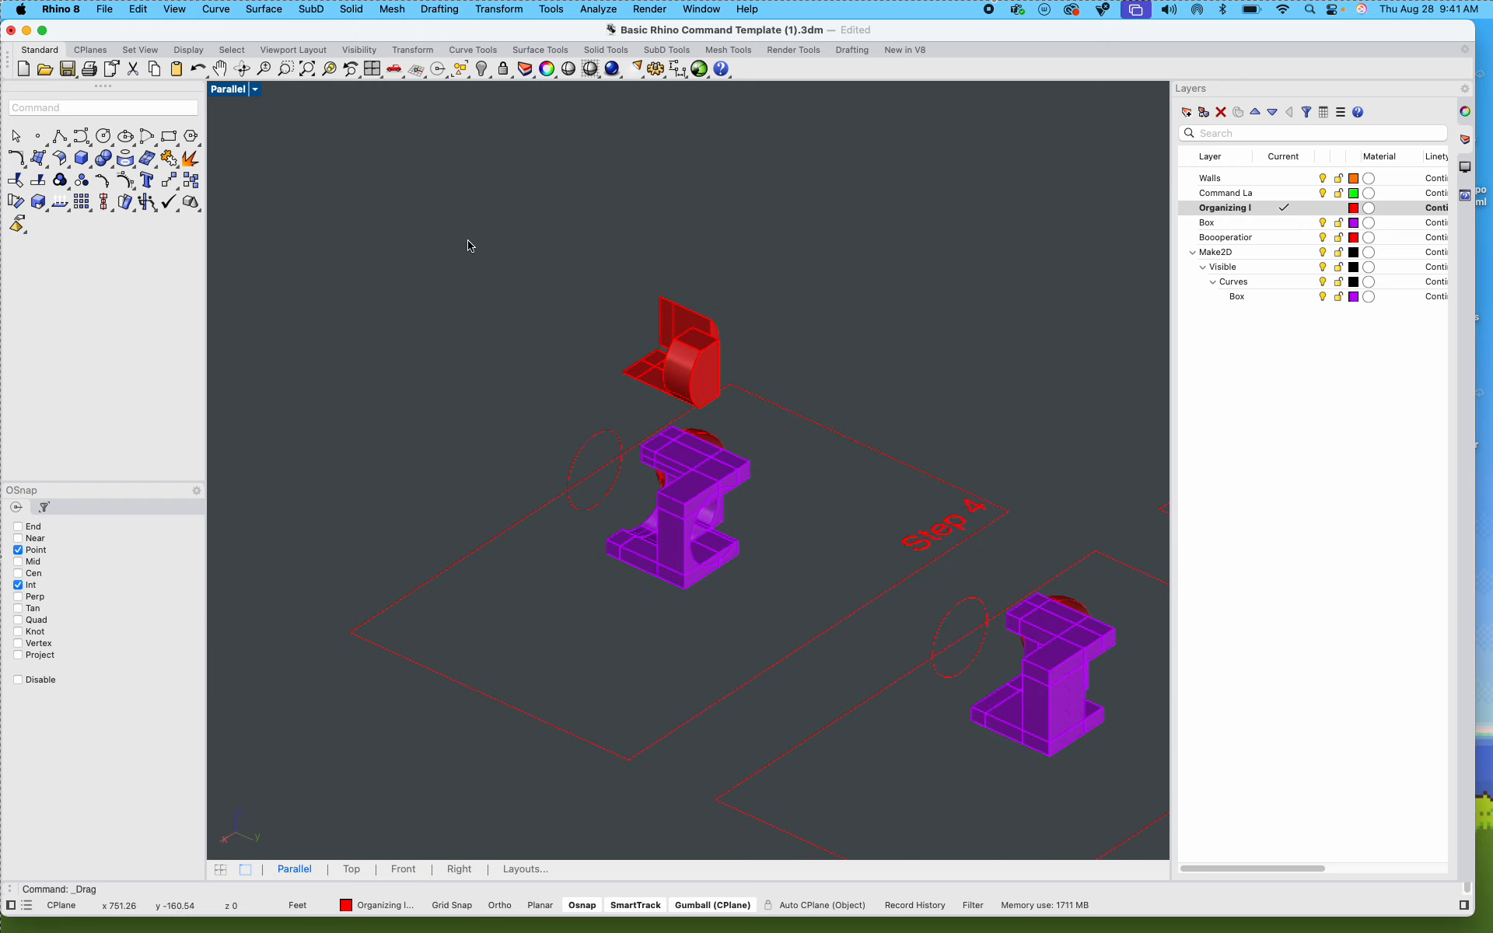
{"action": "left_click_drag", "start_coordinate": [467, 243], "coordinate": [800, 607]}
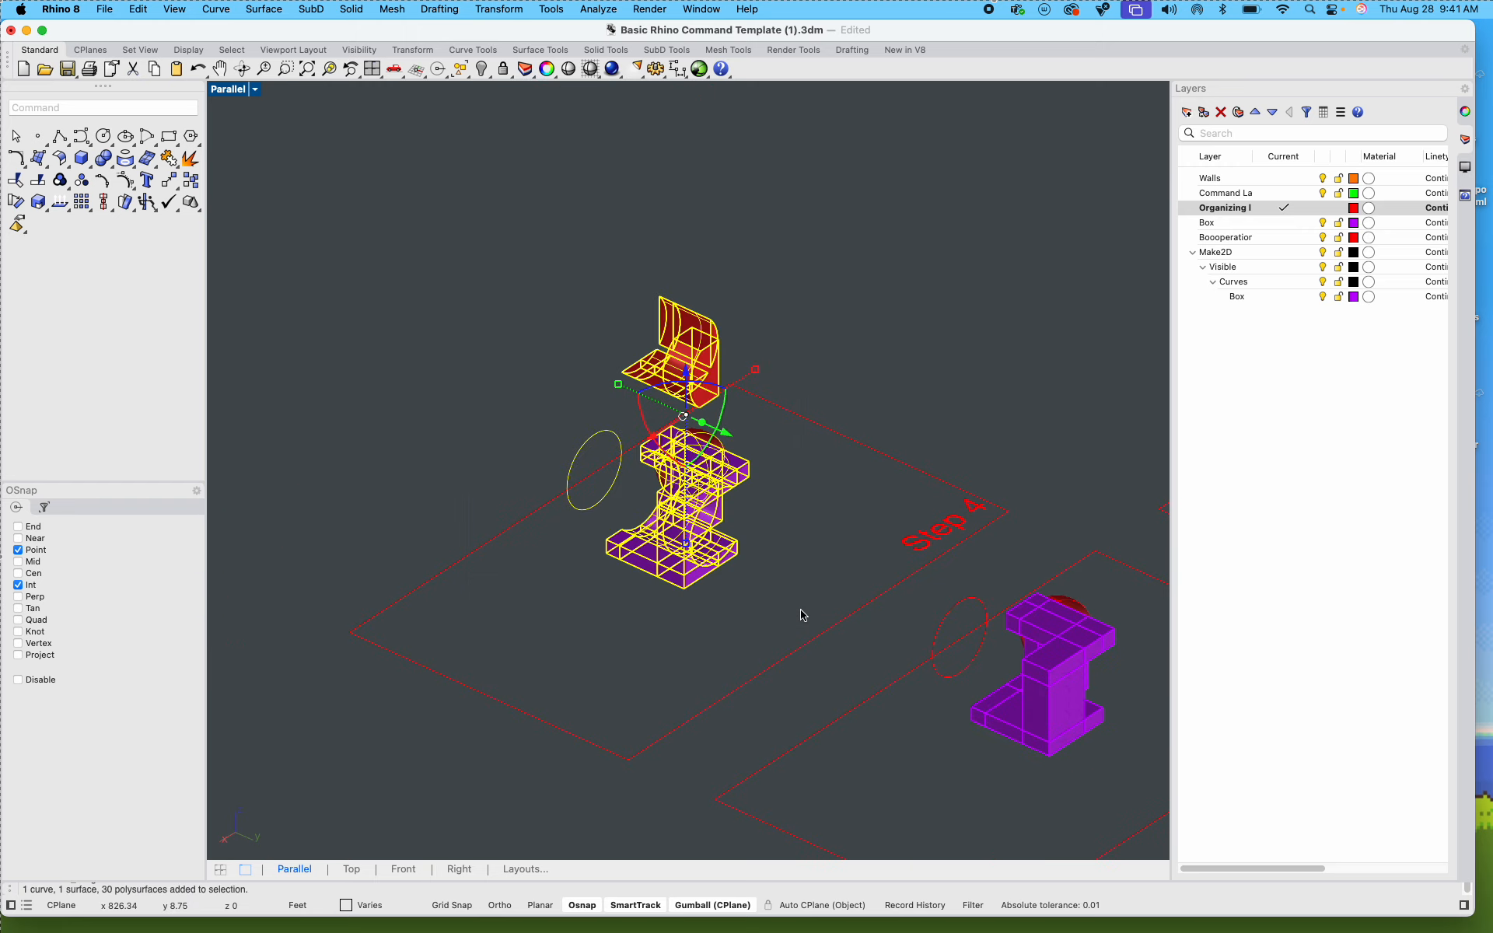
{"action": "type", "text": "Make2D"}
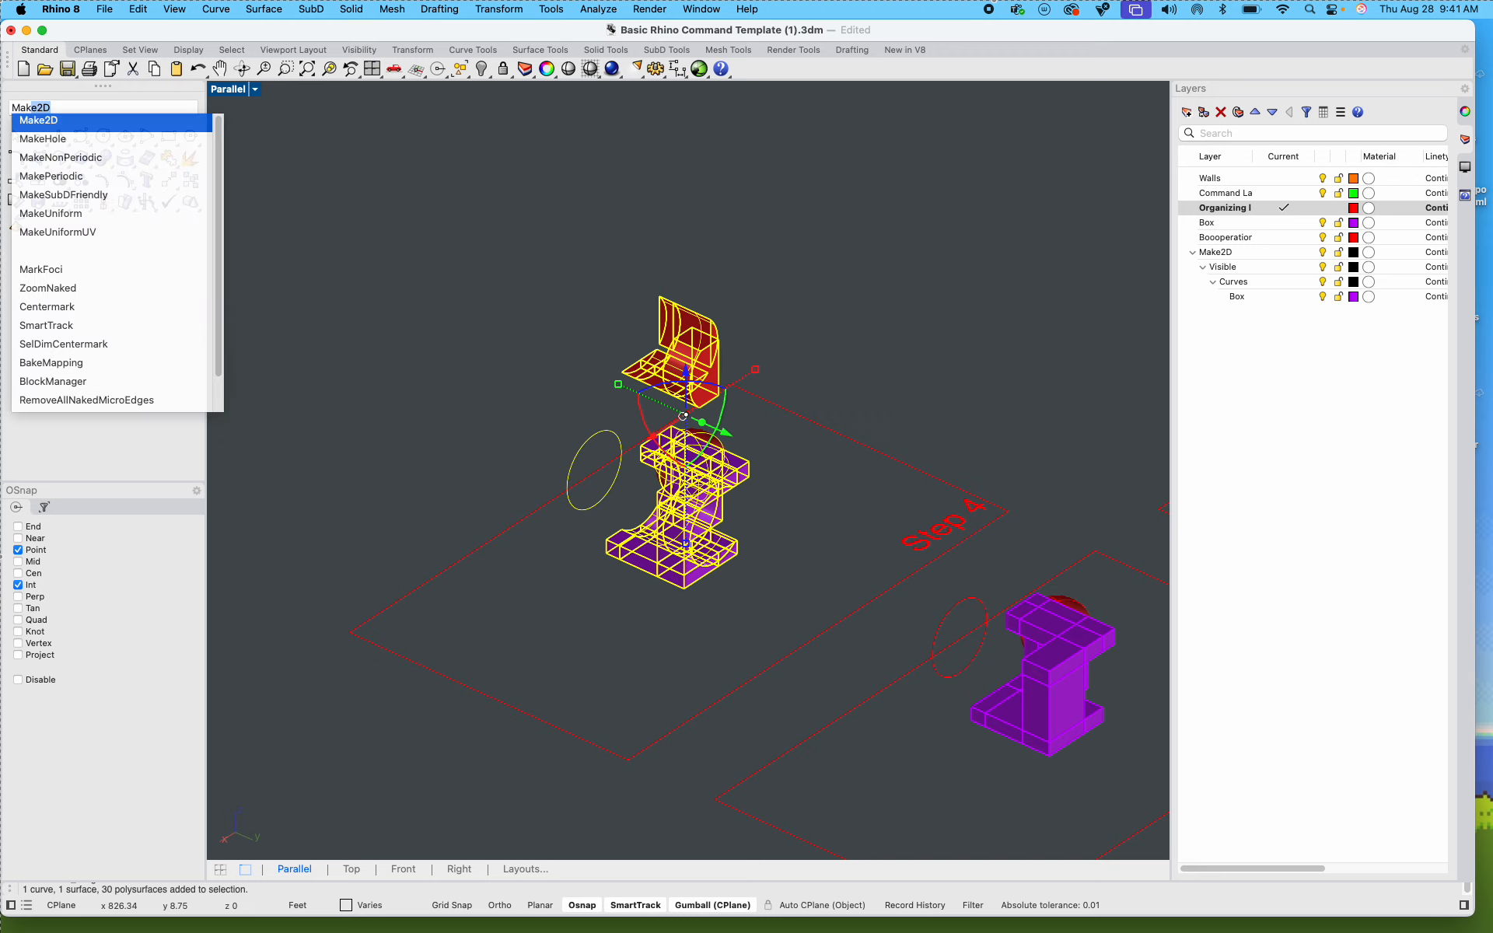
{"action": "key", "text": "Return"}
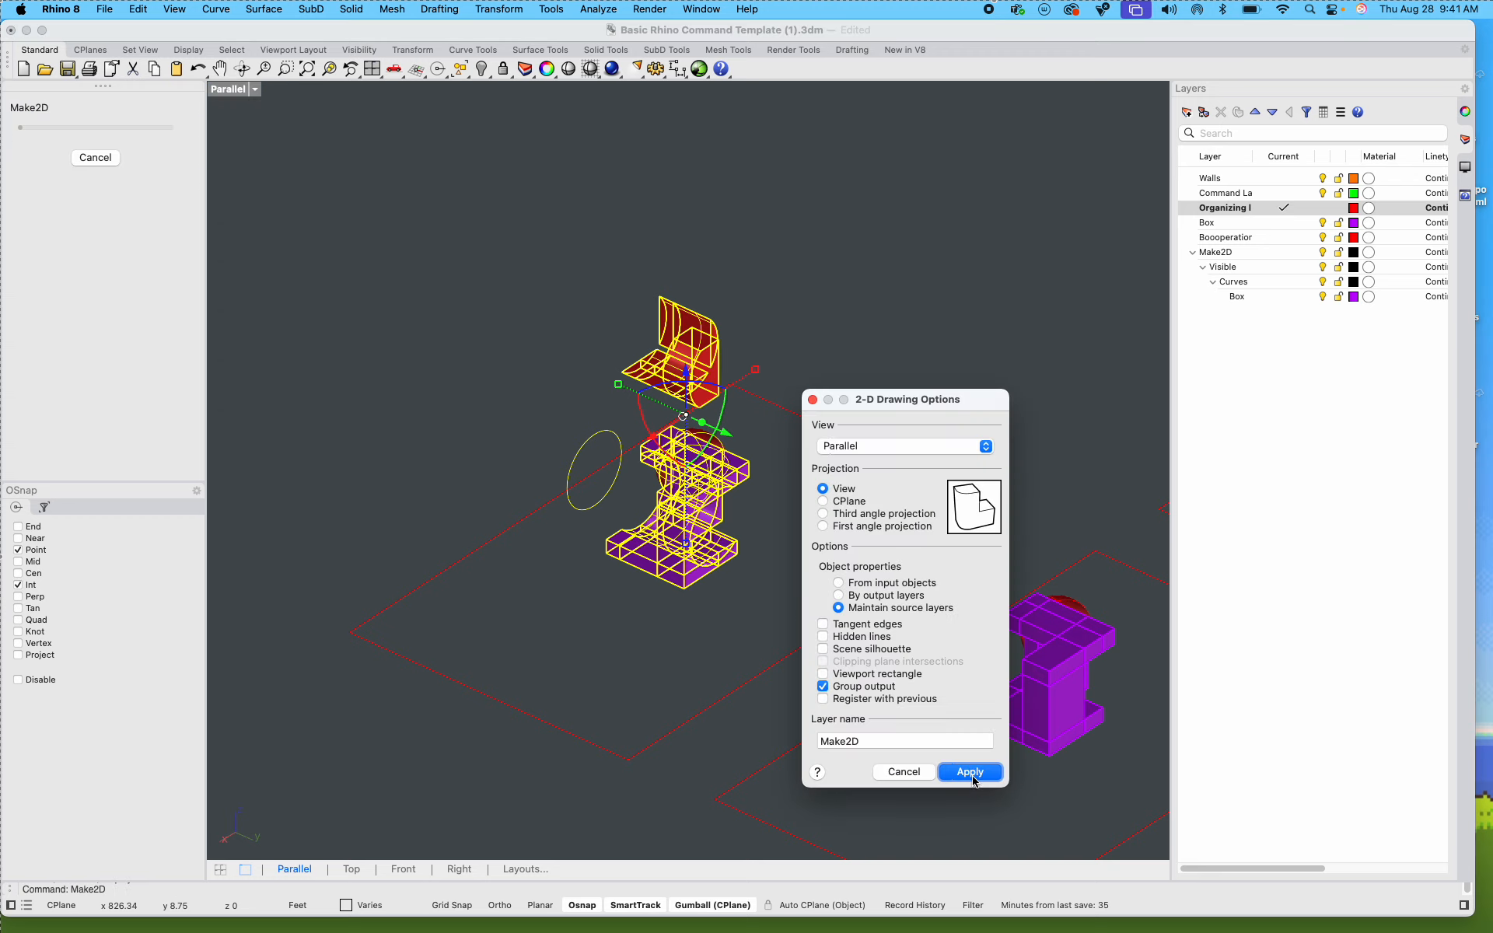
{"action": "left_click", "coordinate": [970, 771]}
Step: Move the Step 4 Make2D drawing to the end of the row, beyond the Step 3 line drawing
{"action": "scroll", "coordinate": [690, 603], "scroll_direction": "down", "scroll_amount": 5}
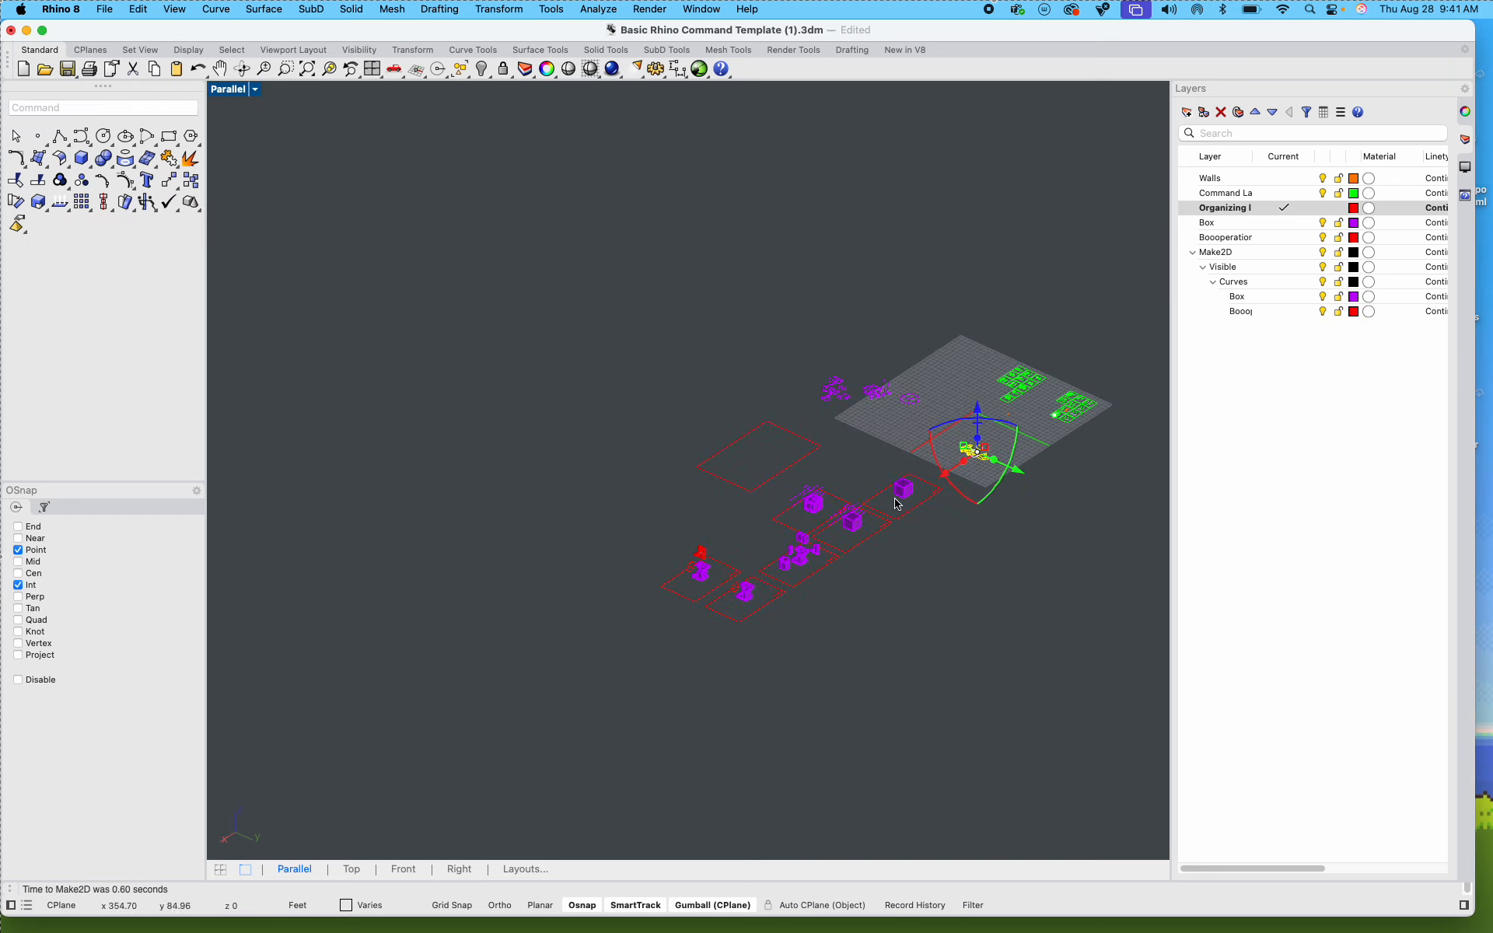
{"action": "scroll", "coordinate": [1045, 445], "scroll_direction": "up", "scroll_amount": 3}
{"action": "mouse_move", "coordinate": [923, 487]}
{"action": "left_mouse_down"}
{"action": "mouse_move", "coordinate": [430, 264]}
{"action": "mouse_move", "coordinate": [474, 336]}
{"action": "left_mouse_up"}
{"action": "left_click", "coordinate": [437, 325]}
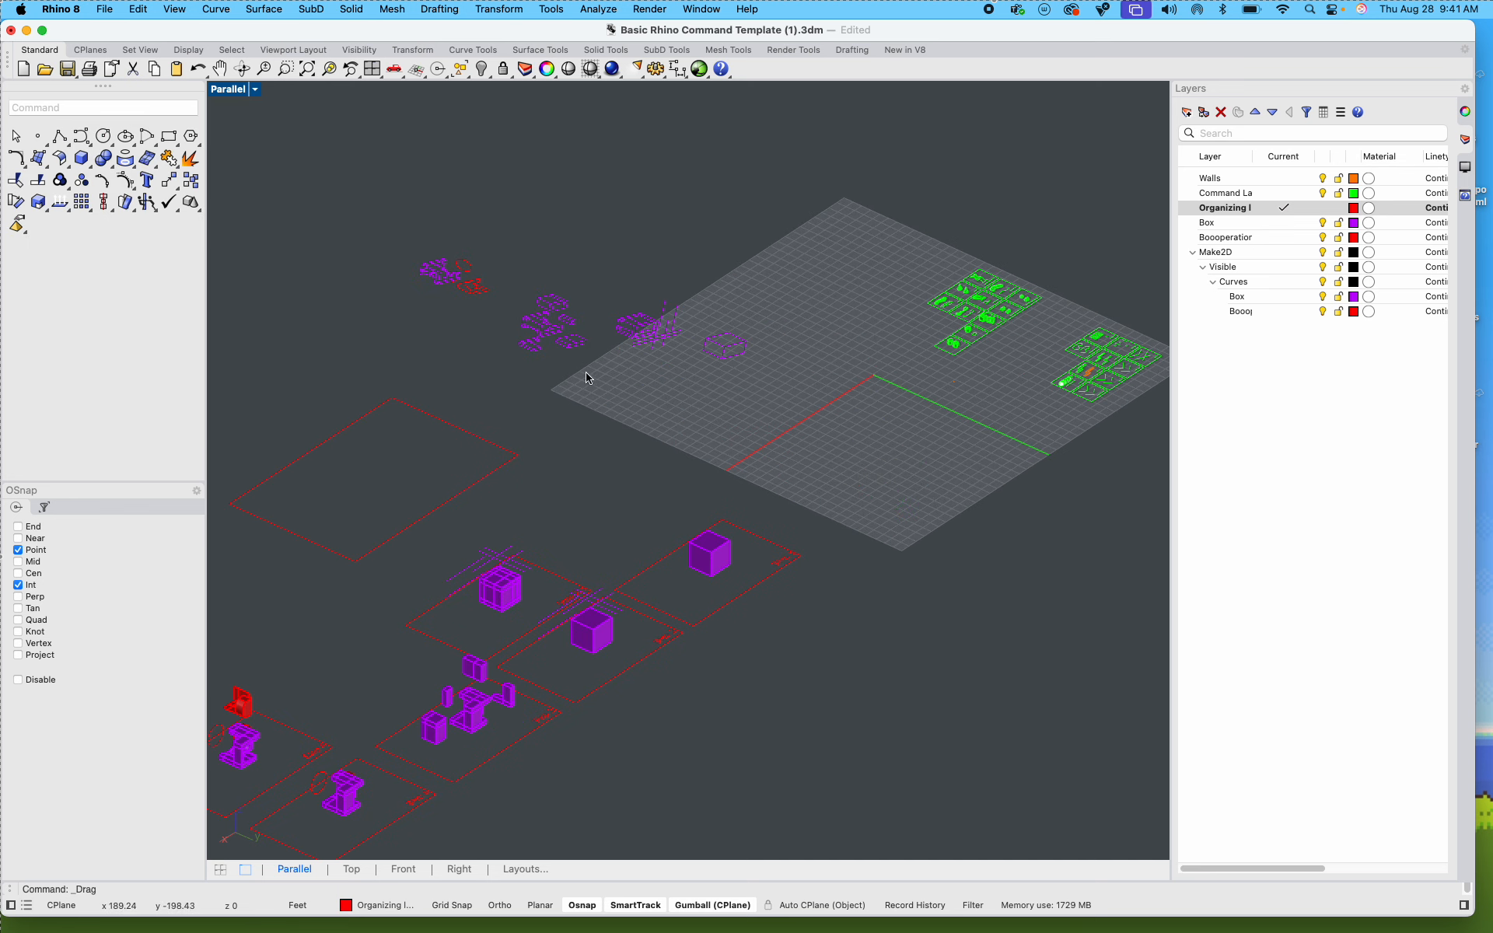
Step: Switch from the maximized Parallel view to a maximized Top view showing the empty layout frame
{"action": "double_click", "coordinate": [227, 91]}
{"action": "double_click", "coordinate": [223, 95]}
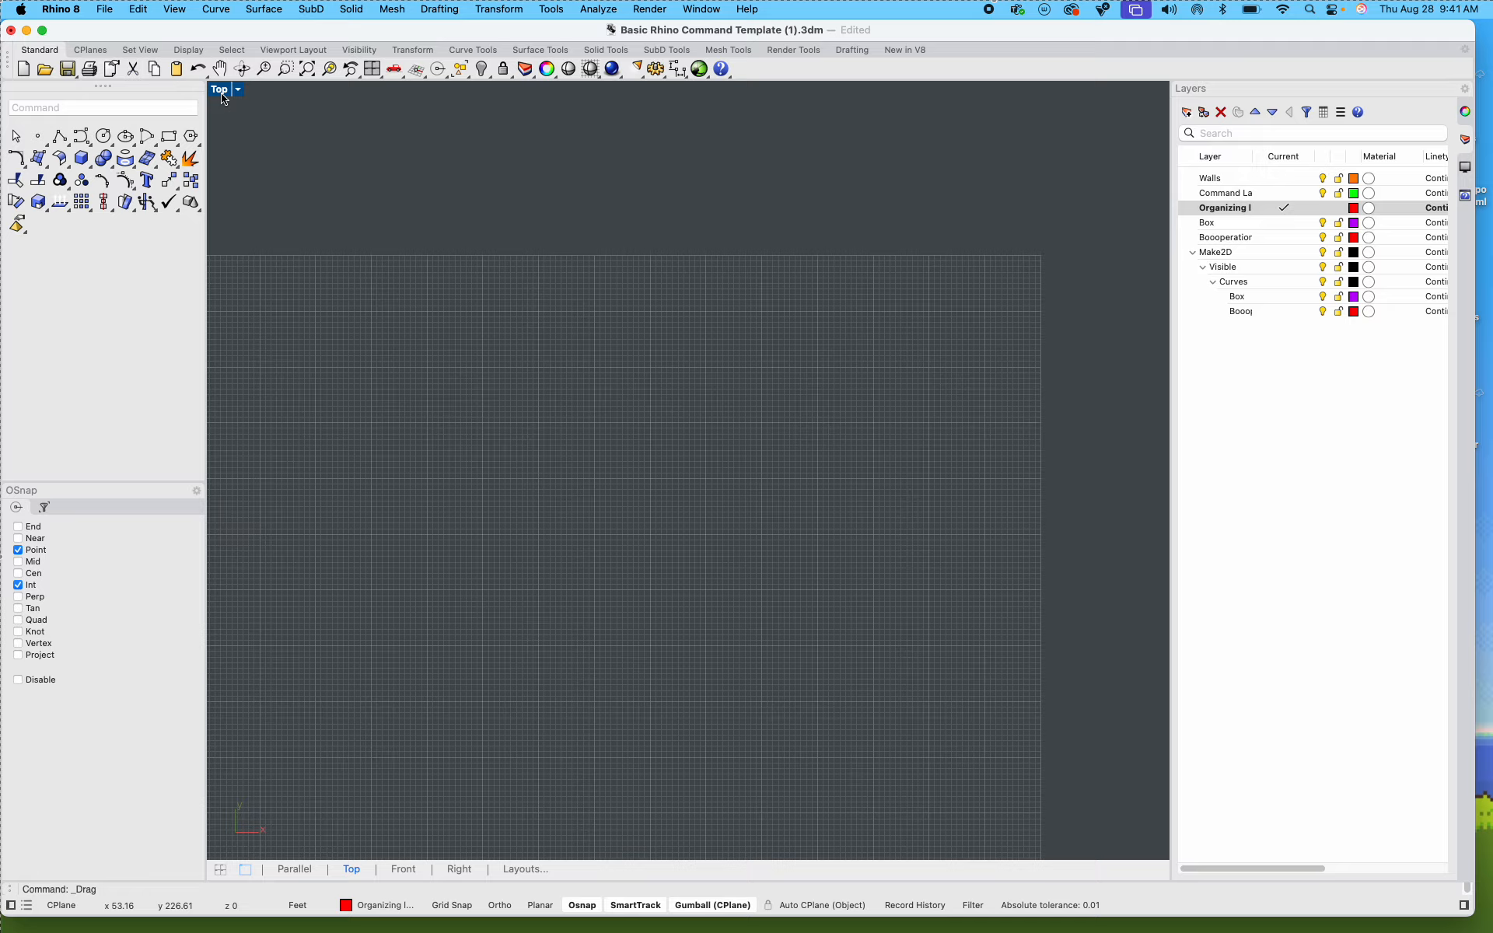
{"action": "scroll", "coordinate": [444, 396], "scroll_direction": "down", "scroll_amount": 15}
{"action": "right_click_drag", "start_coordinate": [472, 531], "coordinate": [440, 454]}
{"action": "scroll", "coordinate": [536, 516], "scroll_direction": "up", "scroll_amount": 10}
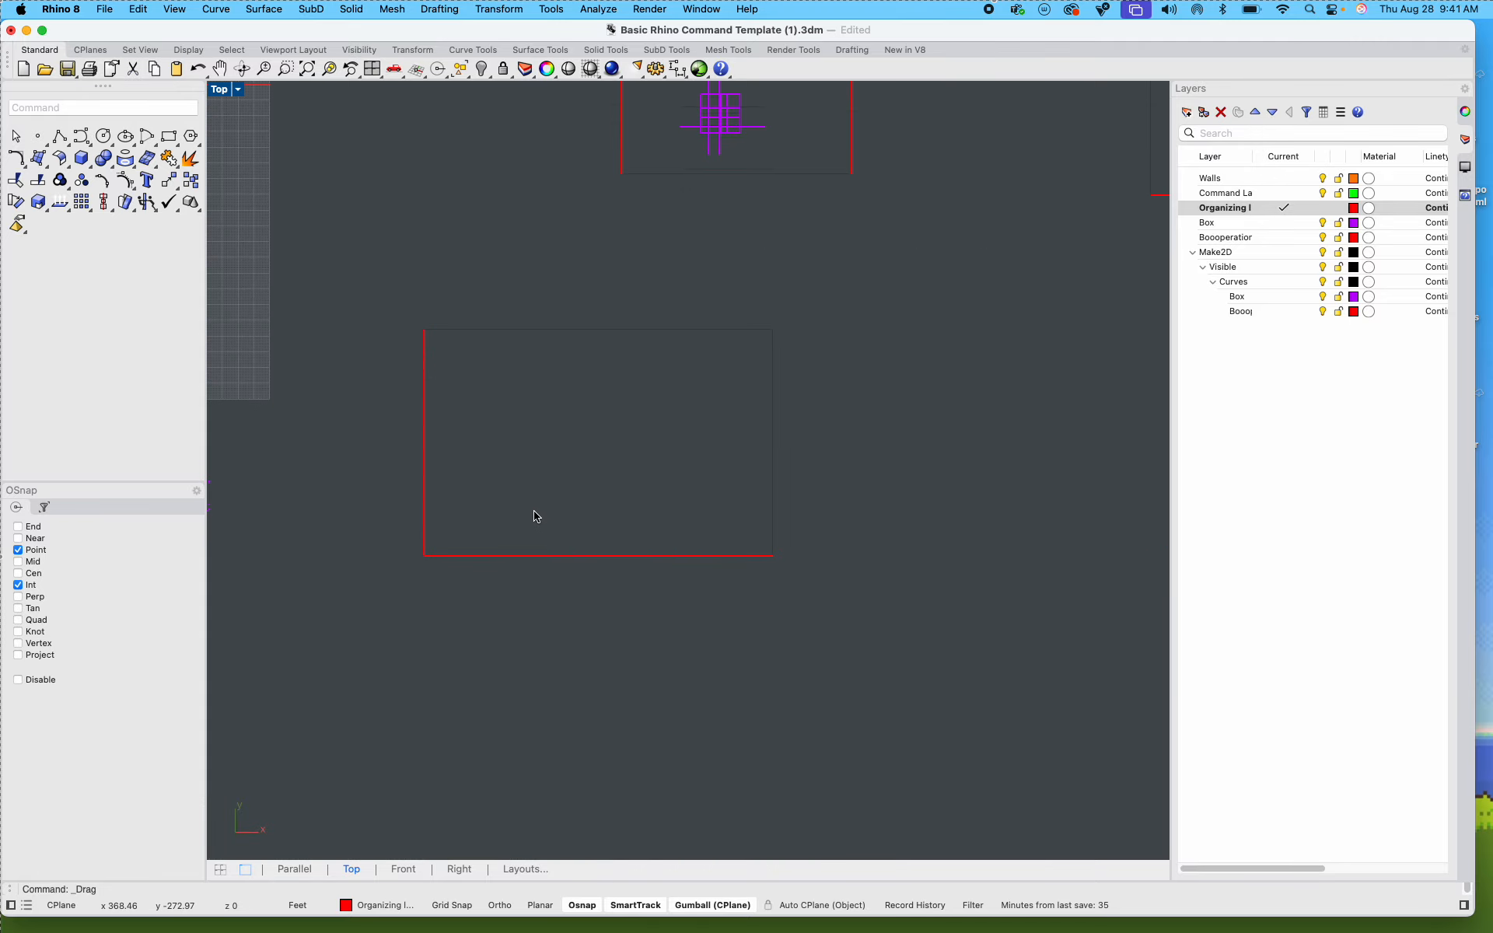
{"action": "right_click_drag", "start_coordinate": [524, 503], "coordinate": [659, 476]}
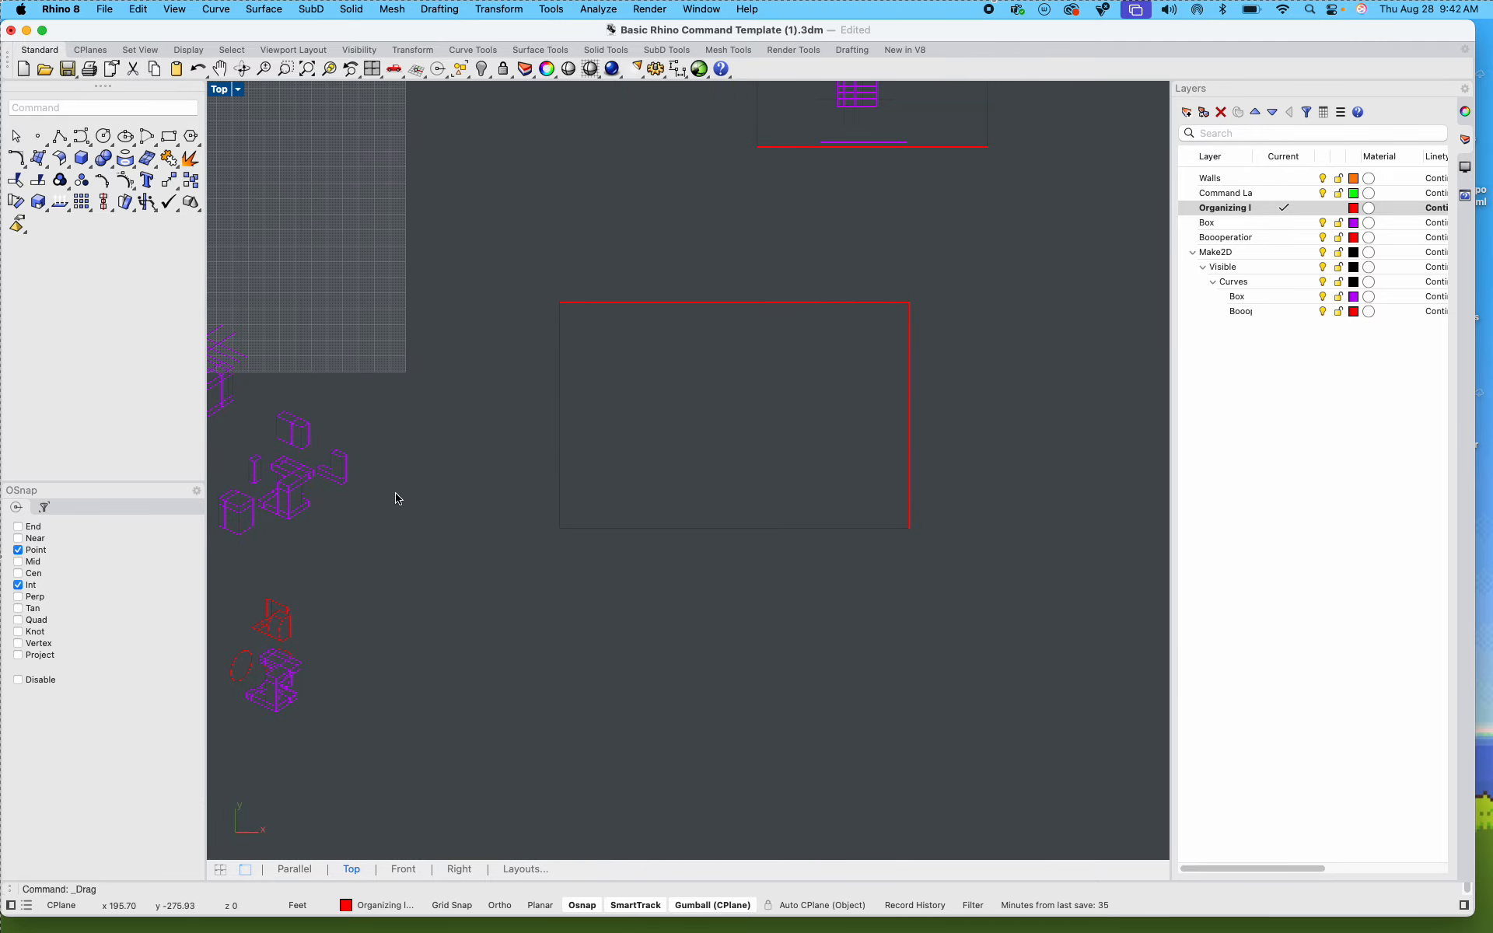
Step: Move the Step 1 cube line drawing into the upper-left area of the empty layout frame
{"action": "right_click_drag", "start_coordinate": [394, 498], "coordinate": [618, 529]}
{"action": "scroll", "coordinate": [396, 308], "scroll_direction": "up", "scroll_amount": 6}
{"action": "left_click_drag", "start_coordinate": [538, 361], "coordinate": [574, 380]}
{"action": "scroll", "coordinate": [571, 359], "scroll_direction": "down", "scroll_amount": 6}
{"action": "scroll", "coordinate": [571, 360], "scroll_direction": "down", "scroll_amount": 7}
{"action": "scroll", "coordinate": [789, 375], "scroll_direction": "up", "scroll_amount": 10}
{"action": "left_click", "coordinate": [463, 450]}
Step: Move the Step 2 box drawing with its guide lines into the layout frame, to the right of the Step 1 cube
{"action": "scroll", "coordinate": [603, 526], "scroll_direction": "down", "scroll_amount": 5}
{"action": "scroll", "coordinate": [585, 463], "scroll_direction": "up", "scroll_amount": 6}
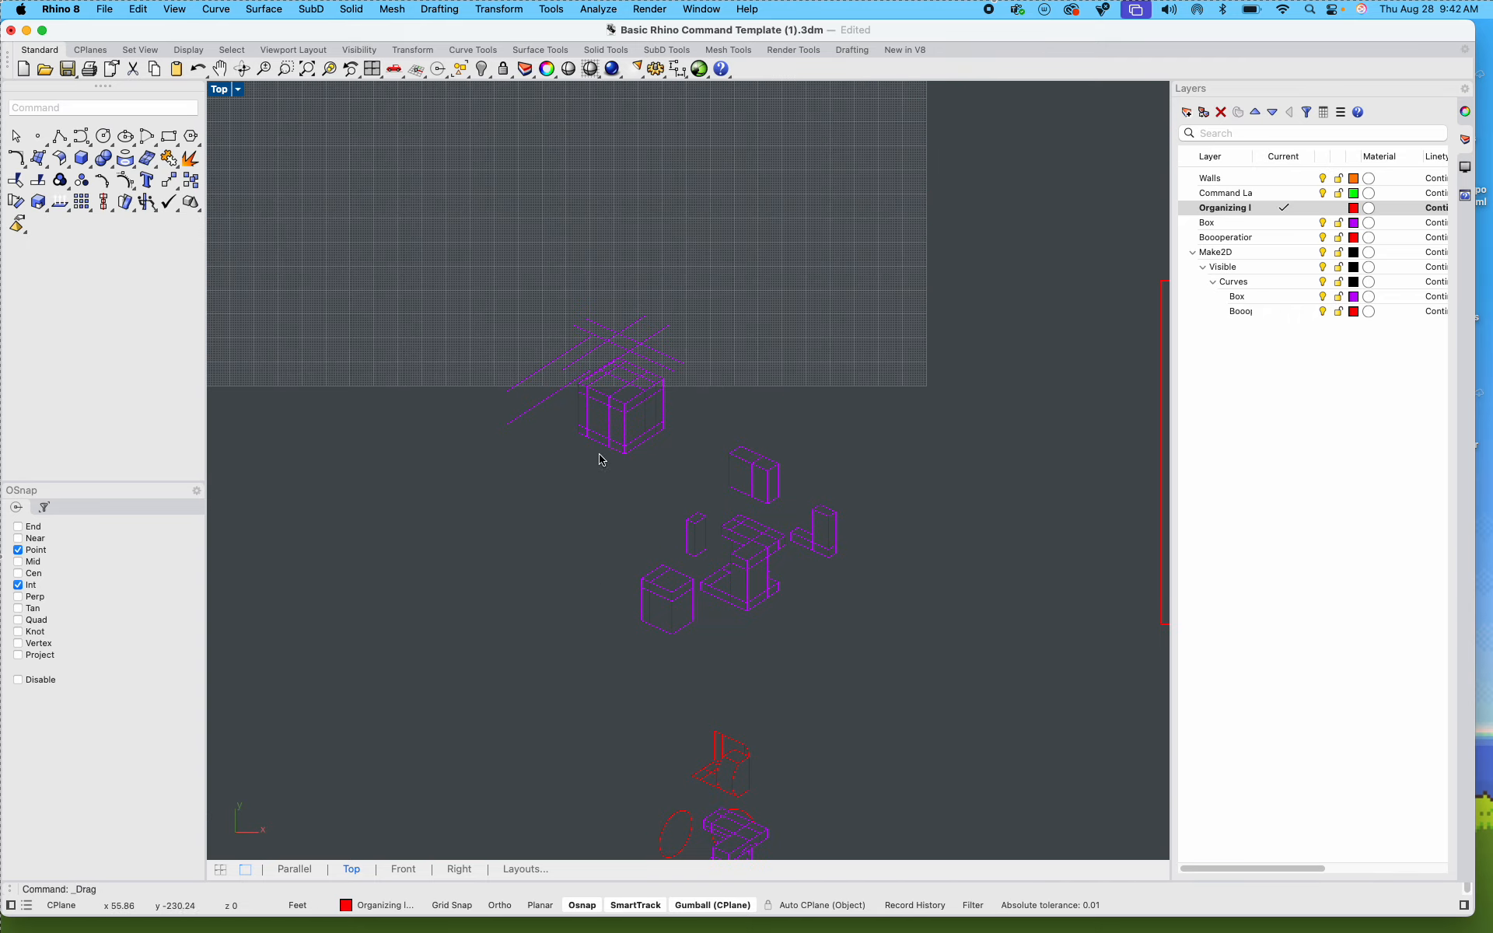
{"action": "left_click_drag", "start_coordinate": [691, 462], "coordinate": [403, 286]}
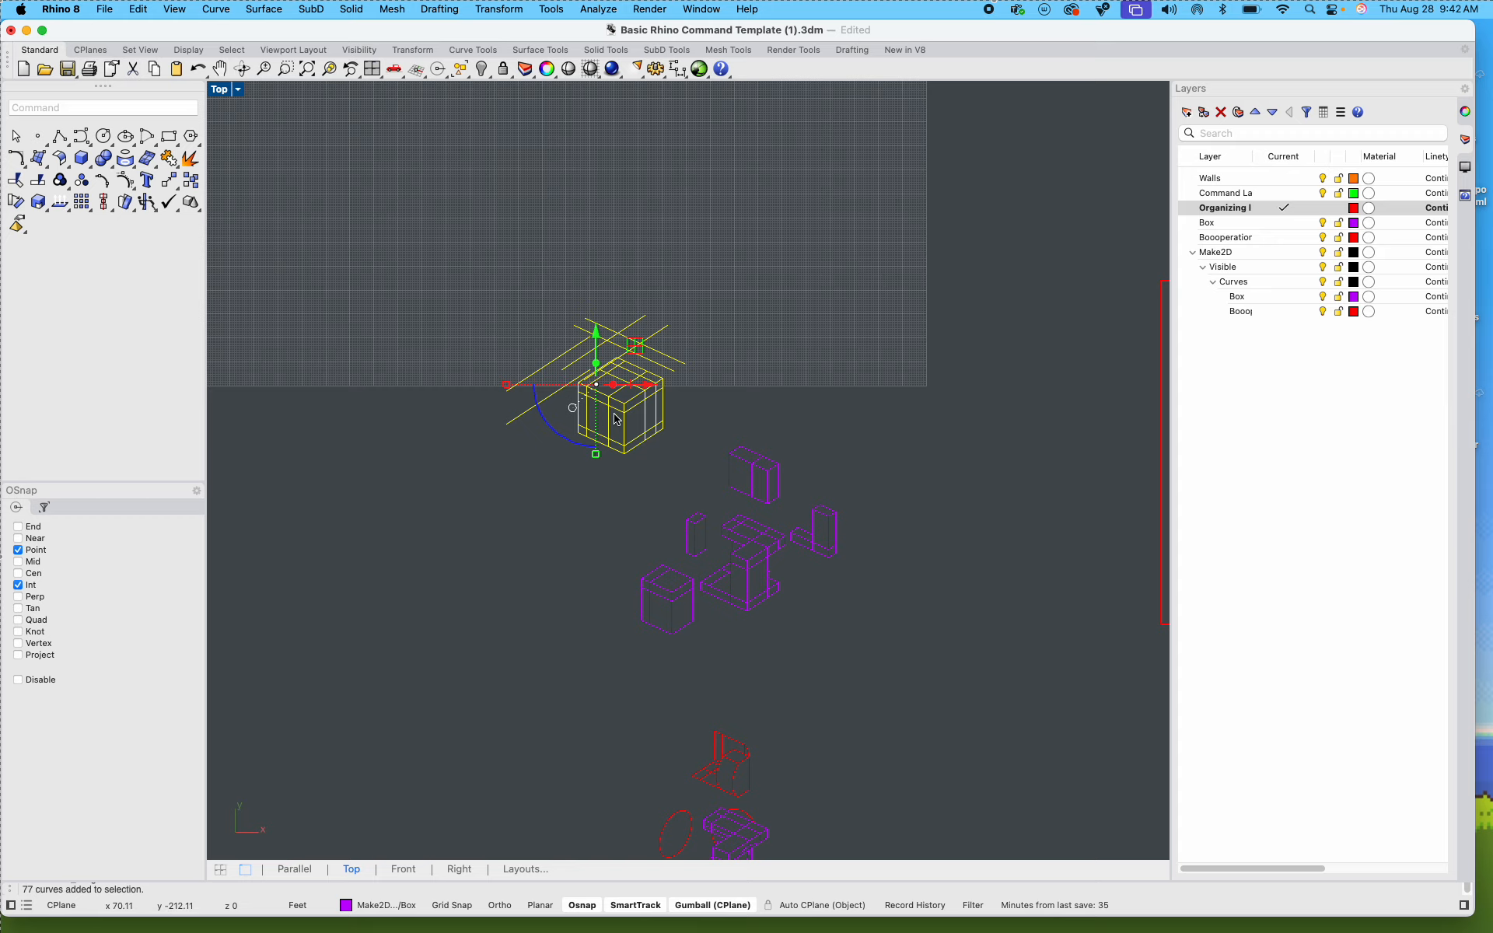
{"action": "scroll", "coordinate": [633, 444], "scroll_direction": "down", "scroll_amount": 10}
{"action": "left_click_drag", "start_coordinate": [615, 410], "coordinate": [773, 332]}
{"action": "scroll", "coordinate": [863, 448], "scroll_direction": "up", "scroll_amount": 9}
{"action": "scroll", "coordinate": [615, 394], "scroll_direction": "up", "scroll_amount": 6}
{"action": "scroll", "coordinate": [797, 446], "scroll_direction": "down", "scroll_amount": 3}
{"action": "left_click", "coordinate": [736, 514]}
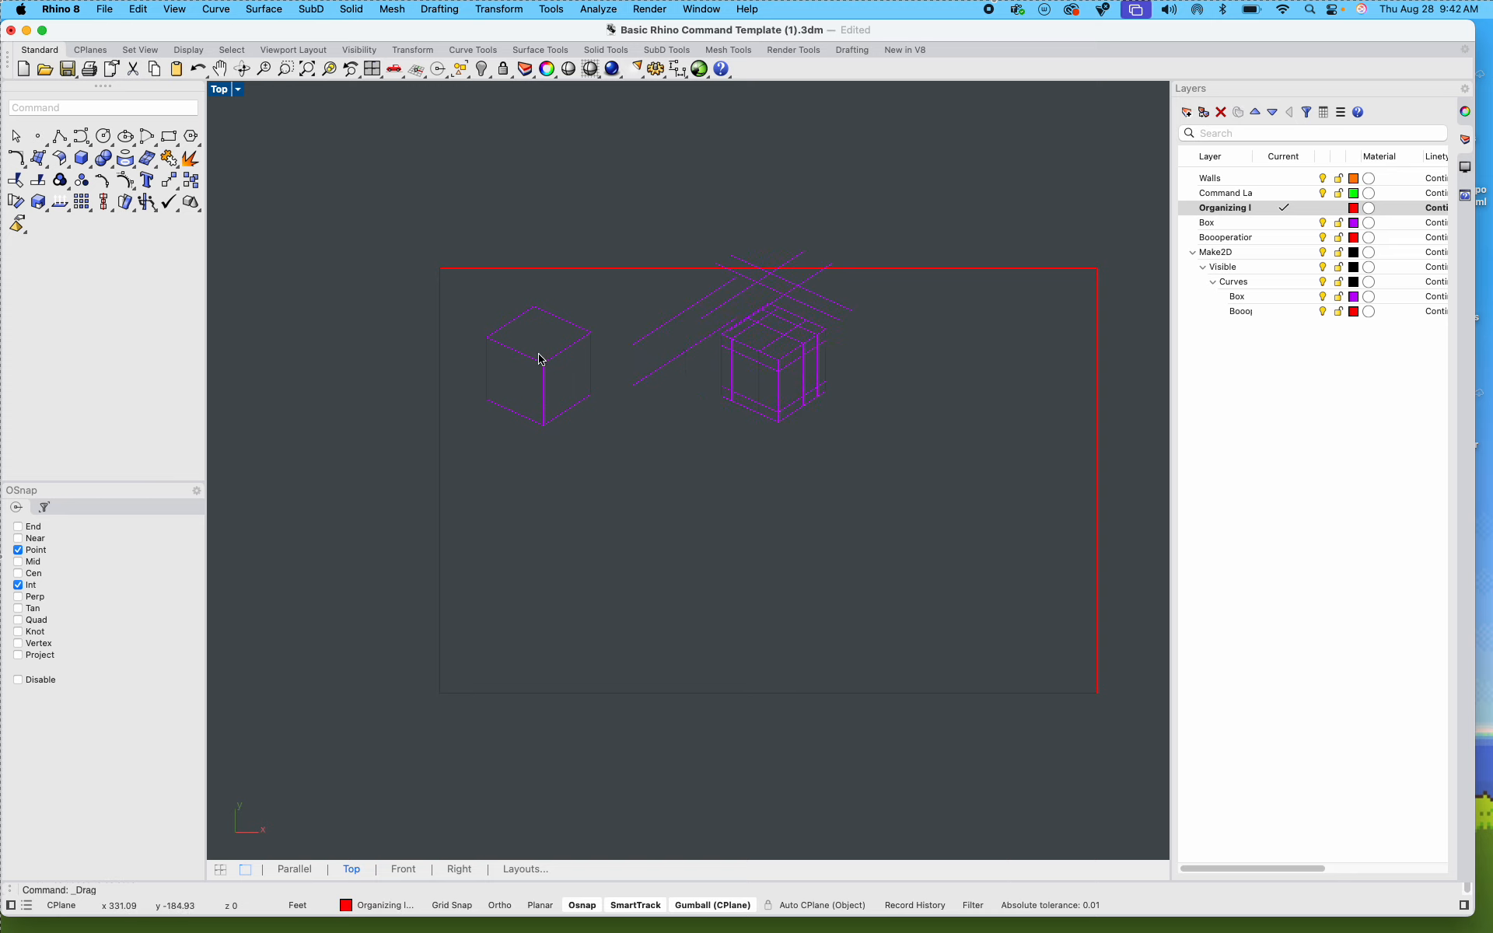
Step: Scale the Step 1 and Step 2 drawings down together and place them near the layout frame's upper-left corner
{"action": "left_click_drag", "start_coordinate": [459, 200], "coordinate": [911, 502]}
{"action": "left_click_drag", "start_coordinate": [670, 427], "coordinate": [669, 398]}
{"action": "left_click", "coordinate": [712, 514]}
{"action": "left_click_drag", "start_coordinate": [506, 230], "coordinate": [646, 402]}
{"action": "left_click", "coordinate": [575, 521]}
Step: Move the exploded Step 3 line drawing into the layout frame below the Step 1 and Step 2 drawings
{"action": "scroll", "coordinate": [565, 538], "scroll_direction": "down", "scroll_amount": 8}
{"action": "right_click_drag", "start_coordinate": [563, 540], "coordinate": [833, 510]}
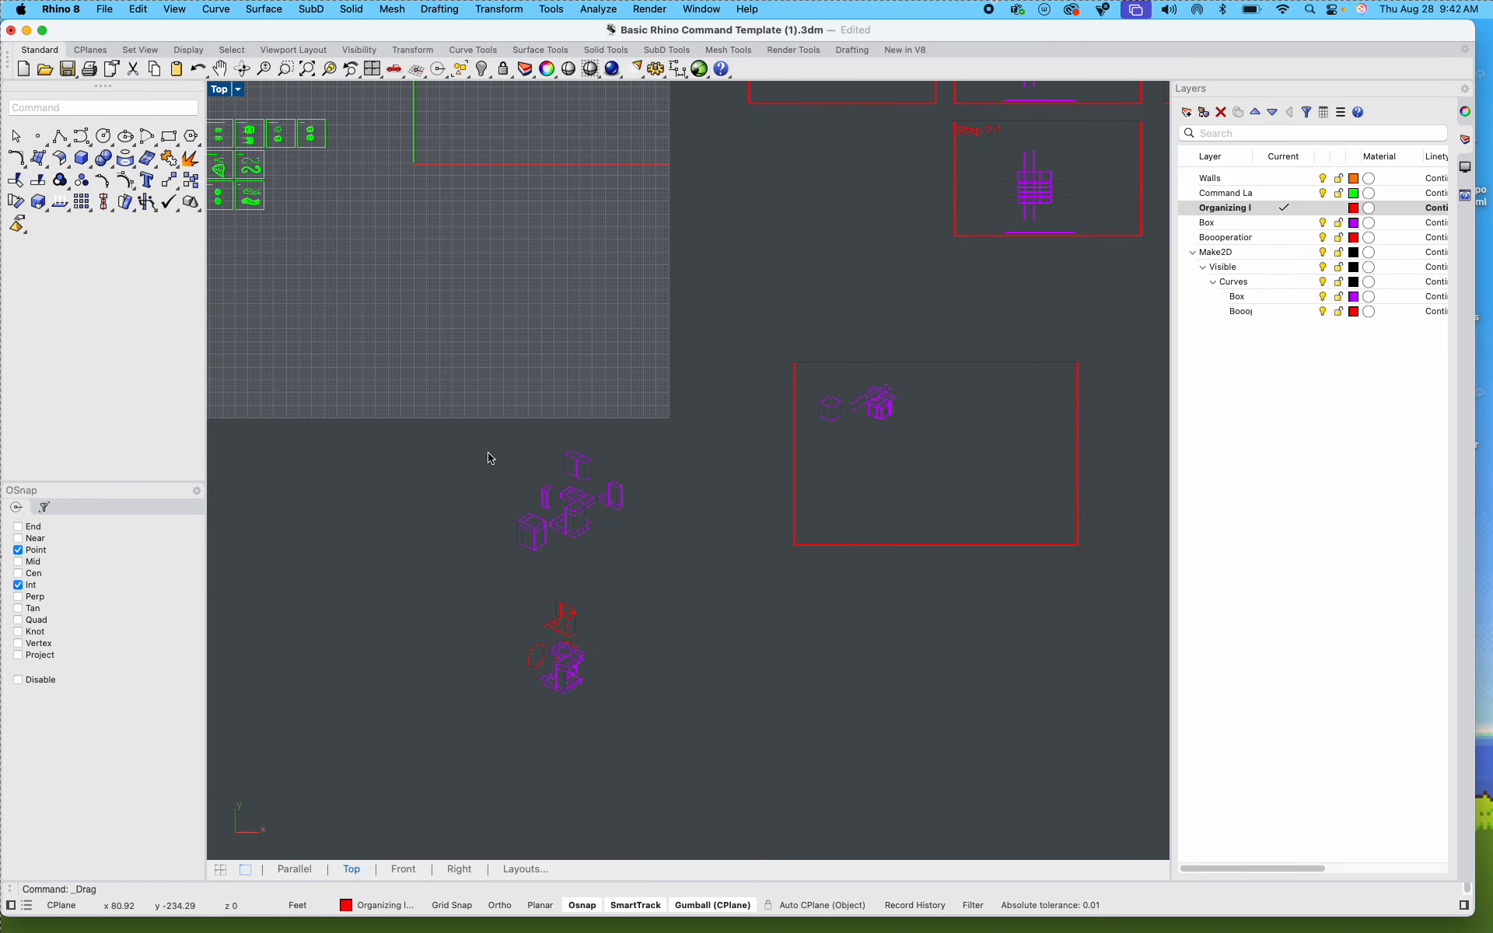
{"action": "scroll", "coordinate": [521, 482], "scroll_direction": "up", "scroll_amount": 5}
{"action": "scroll", "coordinate": [599, 539], "scroll_direction": "down", "scroll_amount": 3}
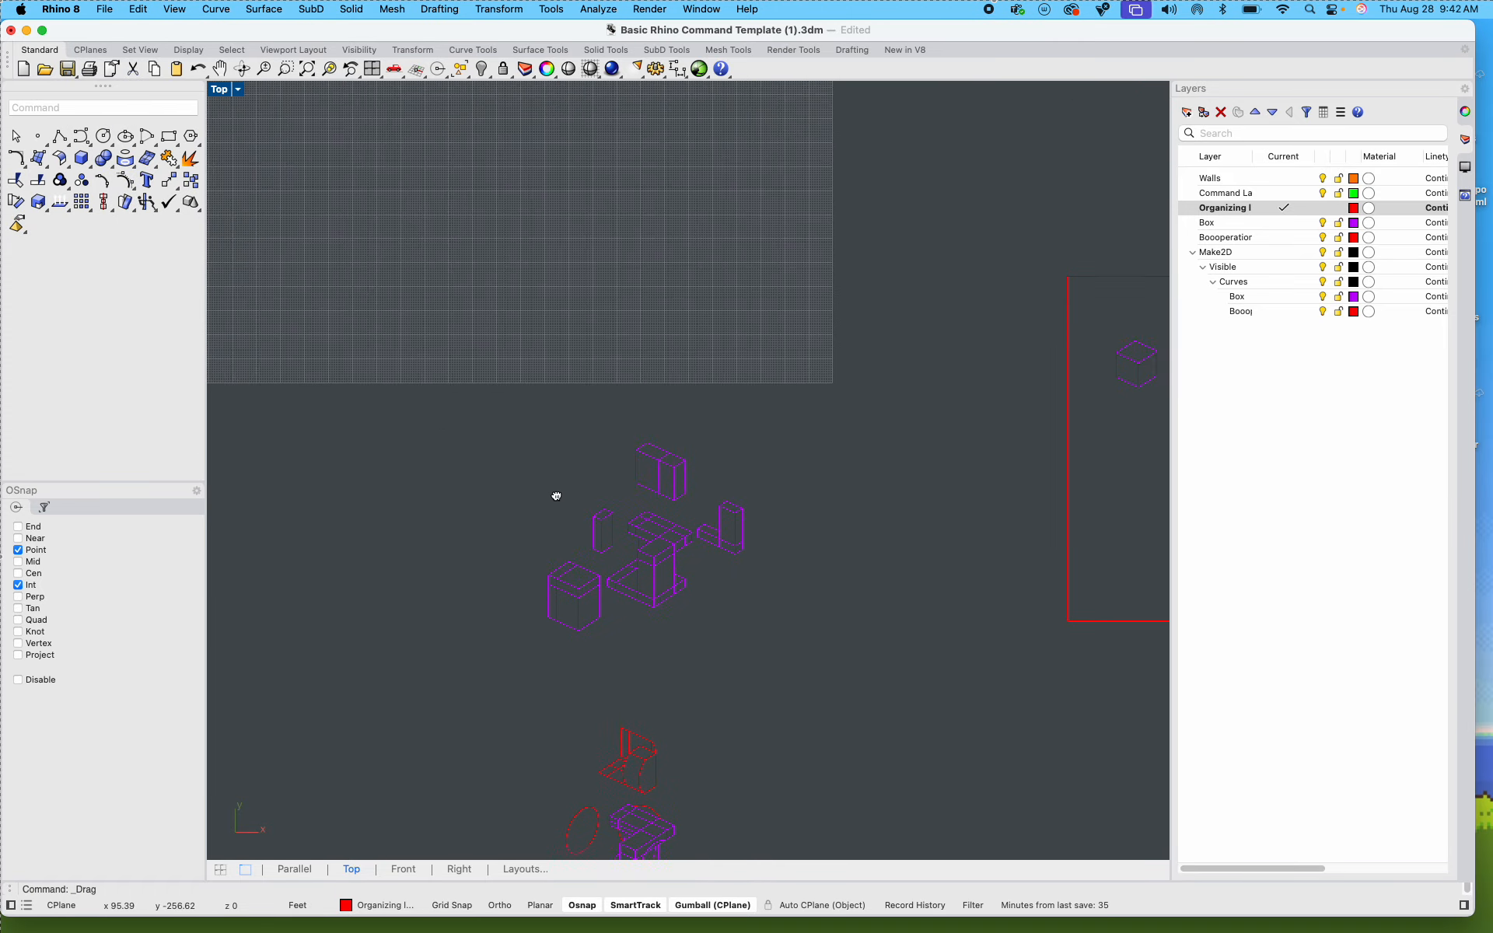
{"action": "left_click_drag", "start_coordinate": [385, 360], "coordinate": [807, 620]}
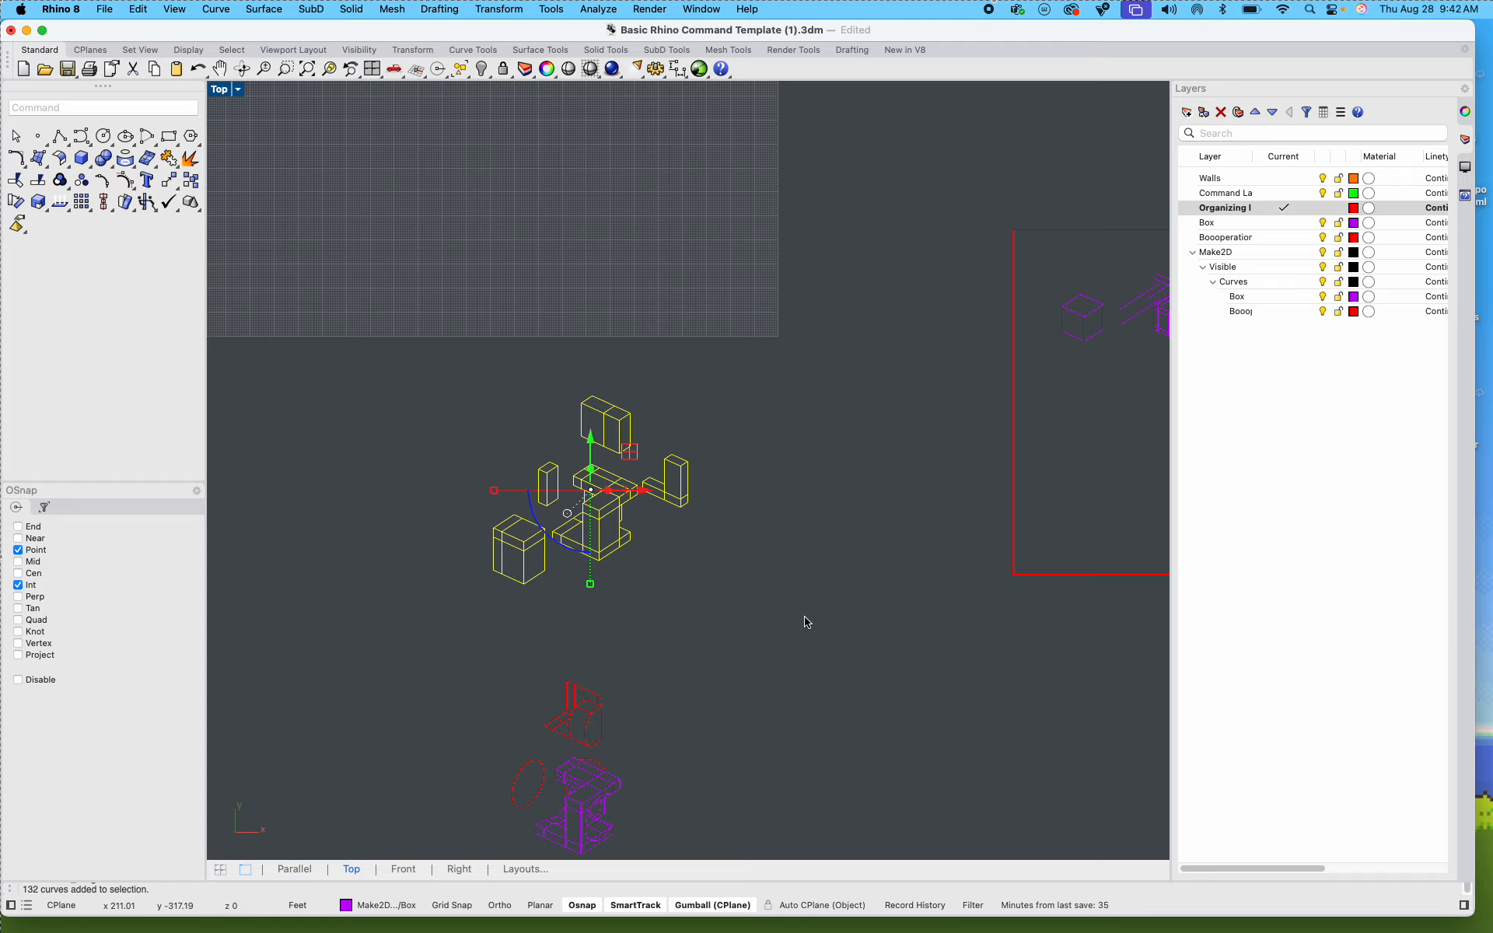
{"action": "scroll", "coordinate": [758, 587], "scroll_direction": "down", "scroll_amount": 8}
{"action": "left_click_drag", "start_coordinate": [620, 535], "coordinate": [860, 546]}
{"action": "scroll", "coordinate": [940, 564], "scroll_direction": "up", "scroll_amount": 15}
{"action": "left_click", "coordinate": [944, 612]}
Step: Move the Step 3 drawing to the right of the Step 2 drawing and scale it down
{"action": "scroll", "coordinate": [978, 618], "scroll_direction": "down", "scroll_amount": 8}
{"action": "scroll", "coordinate": [993, 626], "scroll_direction": "right", "scroll_amount": 8}
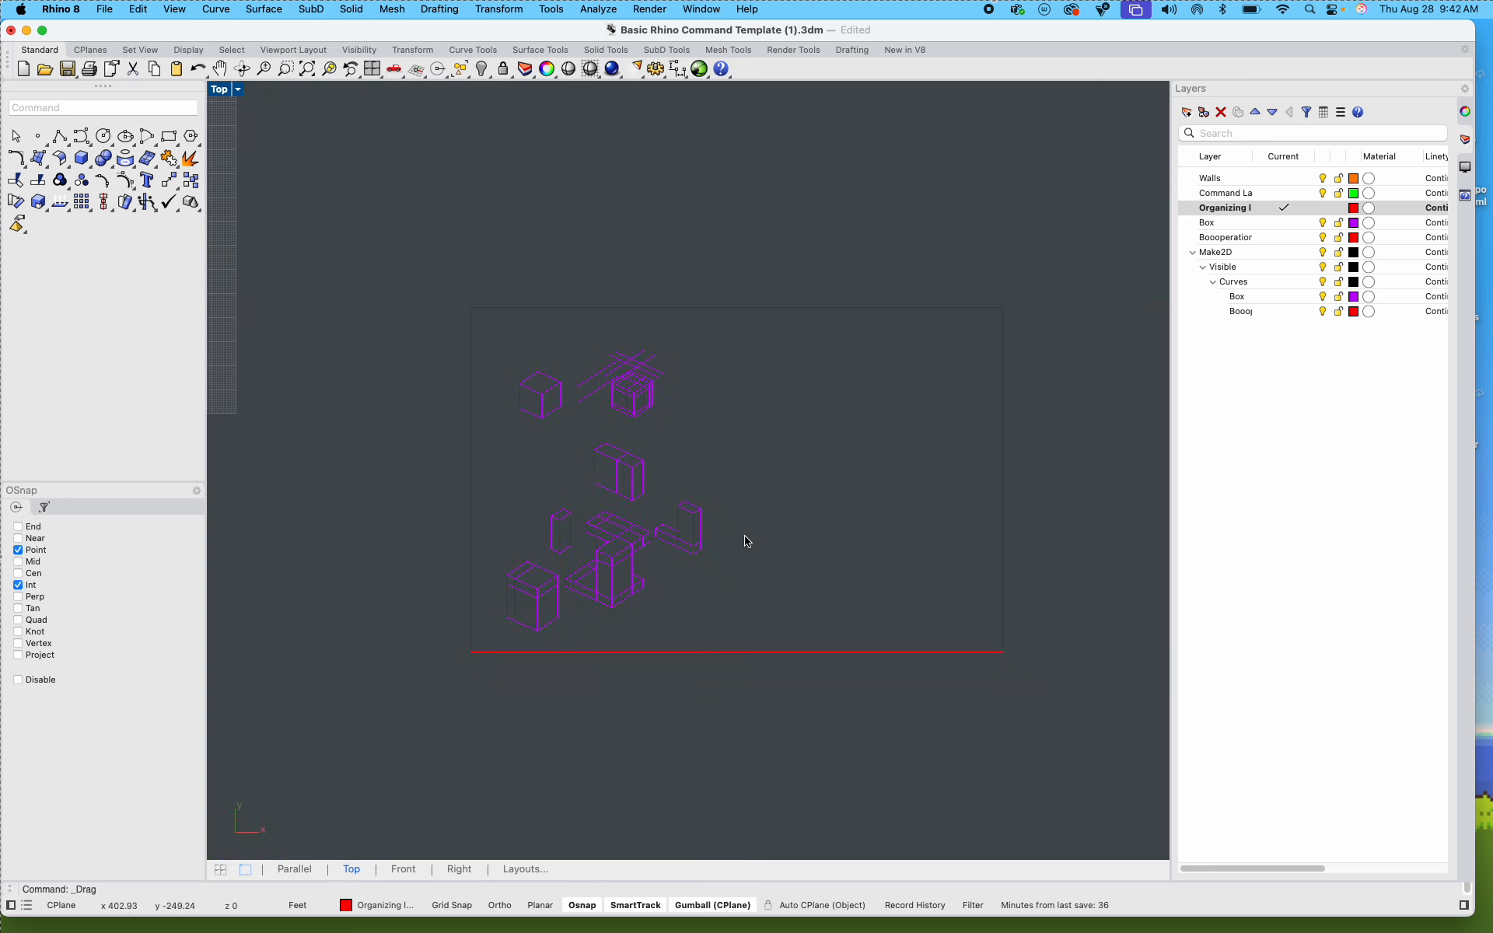
{"action": "left_click_drag", "start_coordinate": [742, 632], "coordinate": [498, 445]}
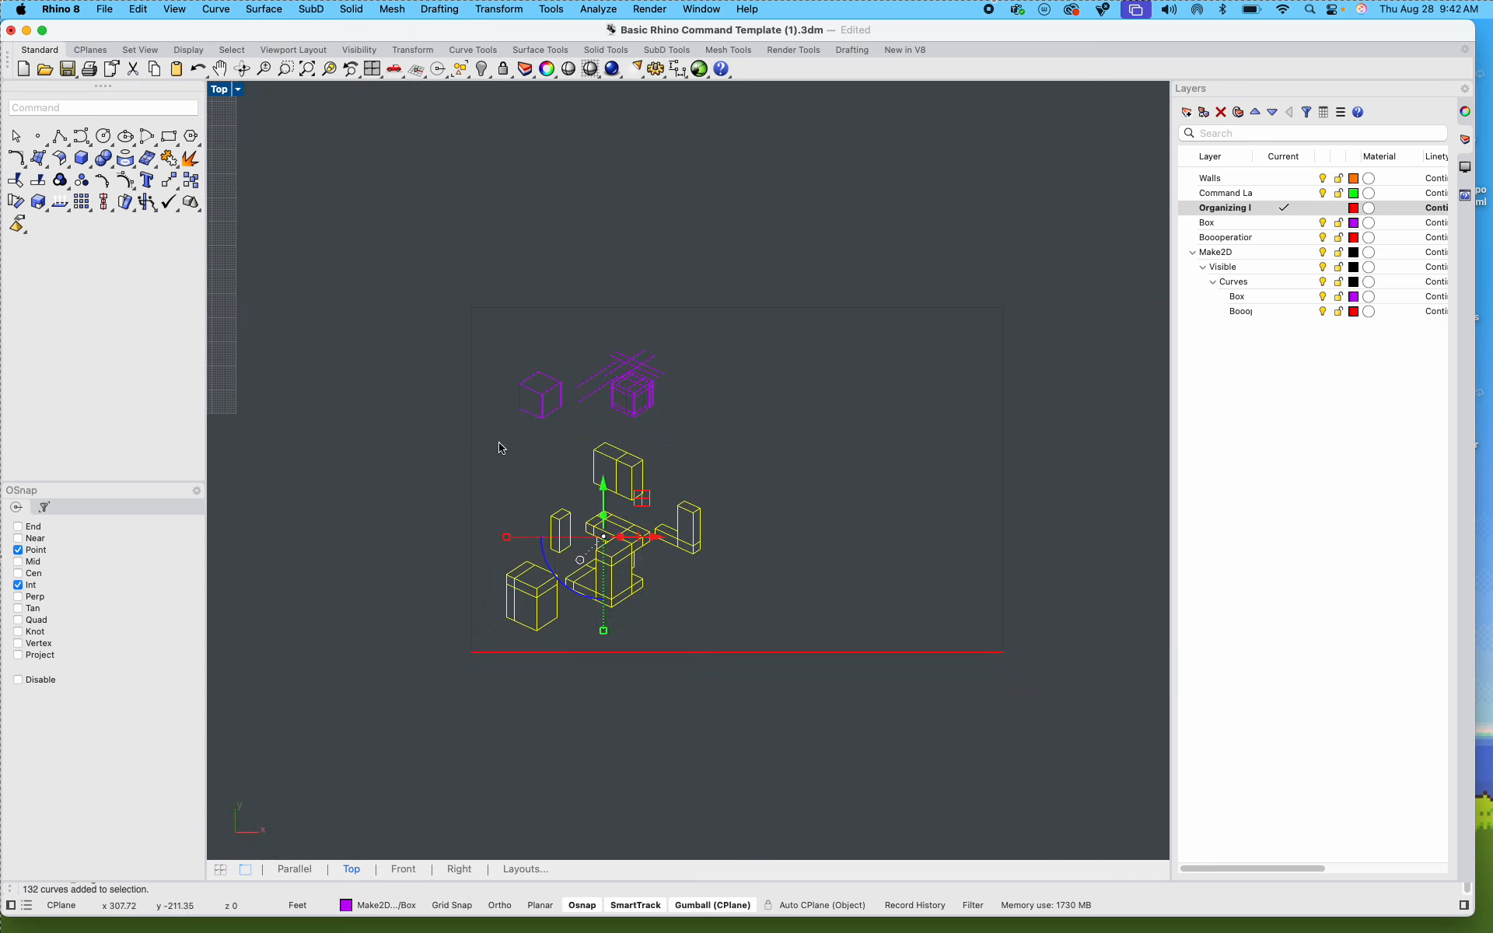
{"action": "left_click_drag", "start_coordinate": [616, 570], "coordinate": [809, 387]}
{"action": "scroll", "coordinate": [774, 432], "scroll_direction": "up", "scroll_amount": 5}
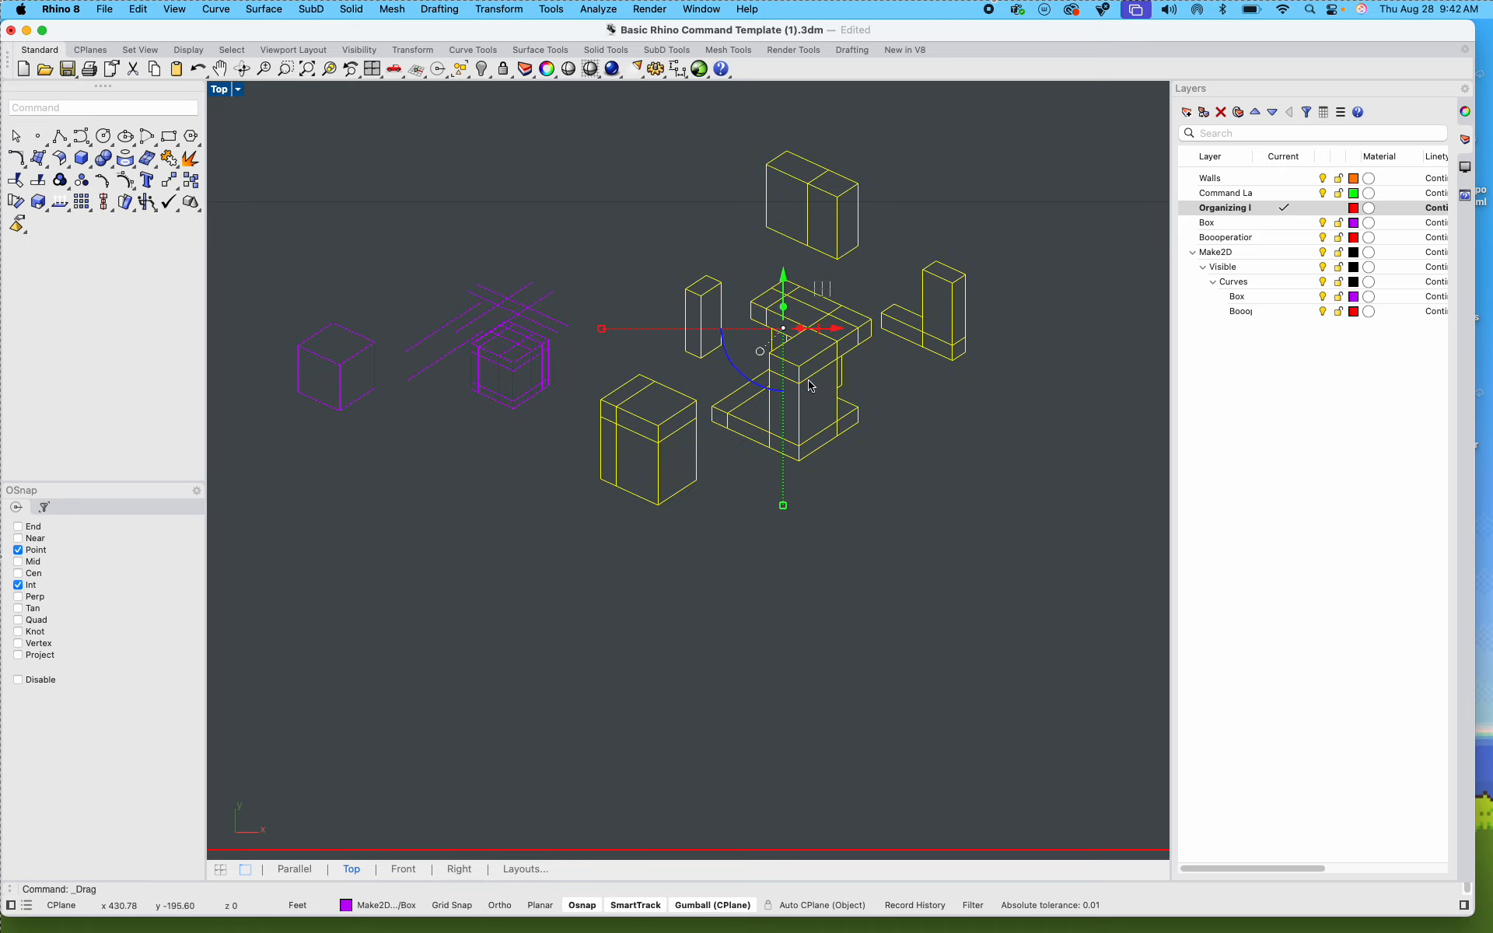
{"action": "left_click_drag", "start_coordinate": [784, 511], "coordinate": [781, 427]}
{"action": "left_click", "coordinate": [958, 468]}
Step: Shift the reduced Step 3 drawing left, closer to the Step 2 drawing
{"action": "left_click_drag", "start_coordinate": [958, 498], "coordinate": [665, 233]}
{"action": "scroll", "coordinate": [803, 324], "scroll_direction": "up", "scroll_amount": 3}
{"action": "left_click_drag", "start_coordinate": [829, 336], "coordinate": [698, 367]}
{"action": "left_click", "coordinate": [787, 593]}
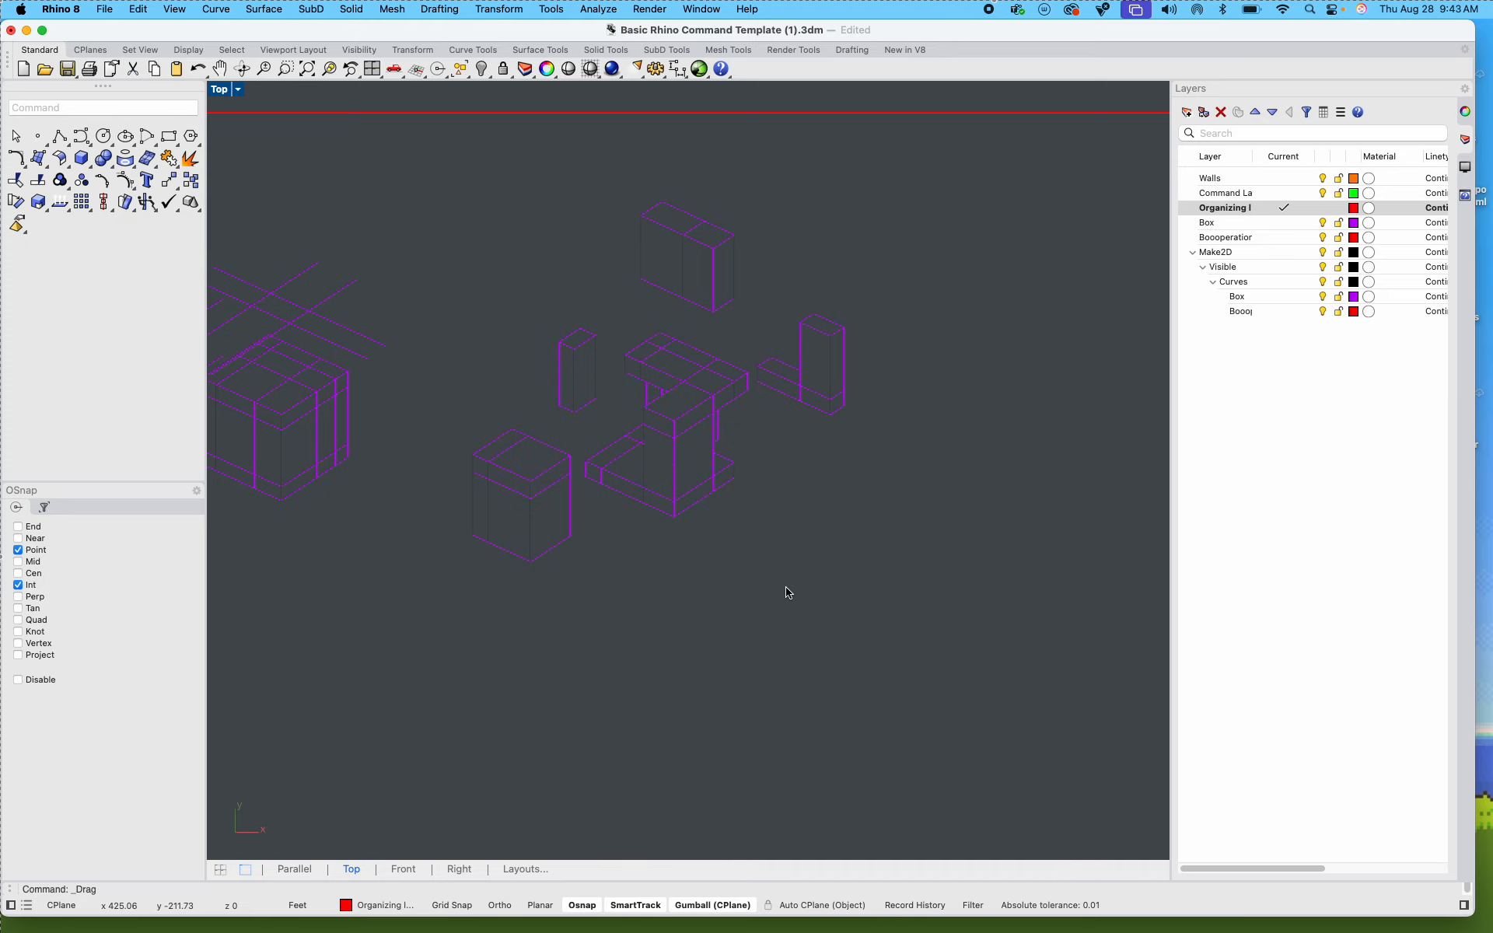
Step: Try moving the whole Step 4 line drawing to the right of the Step 3 drawing, and undo the move
{"action": "scroll", "coordinate": [762, 618], "scroll_direction": "down", "scroll_amount": 6}
{"action": "right_click_drag", "start_coordinate": [706, 672], "coordinate": [963, 566]}
{"action": "scroll", "coordinate": [671, 608], "scroll_direction": "down", "scroll_amount": 6}
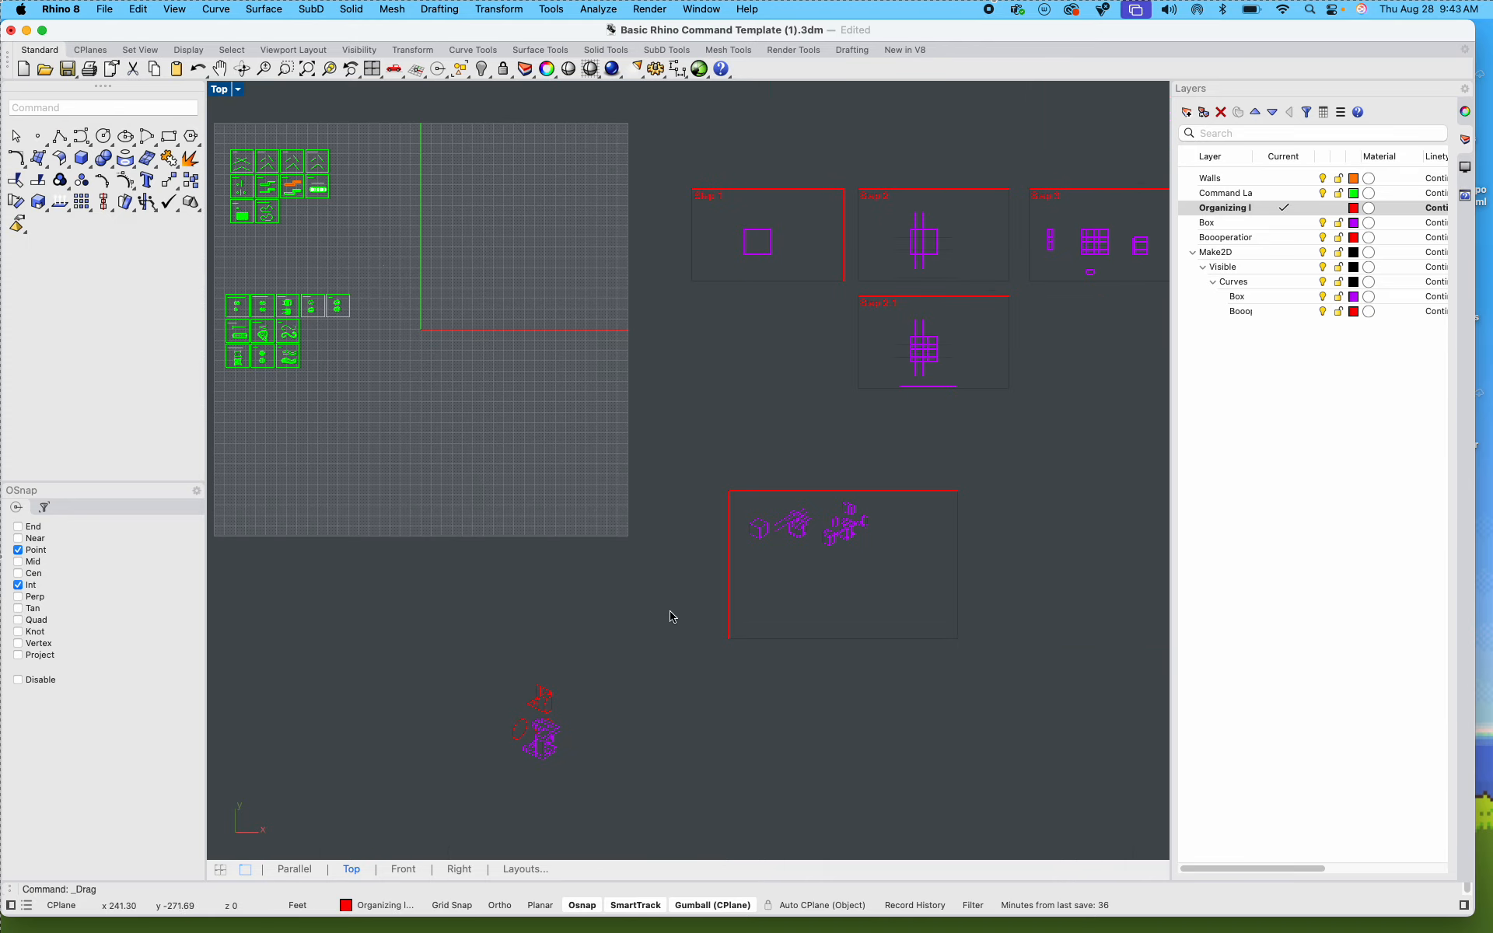
{"action": "right_click_drag", "start_coordinate": [674, 657], "coordinate": [715, 583]}
{"action": "scroll", "coordinate": [584, 691], "scroll_direction": "up", "scroll_amount": 10}
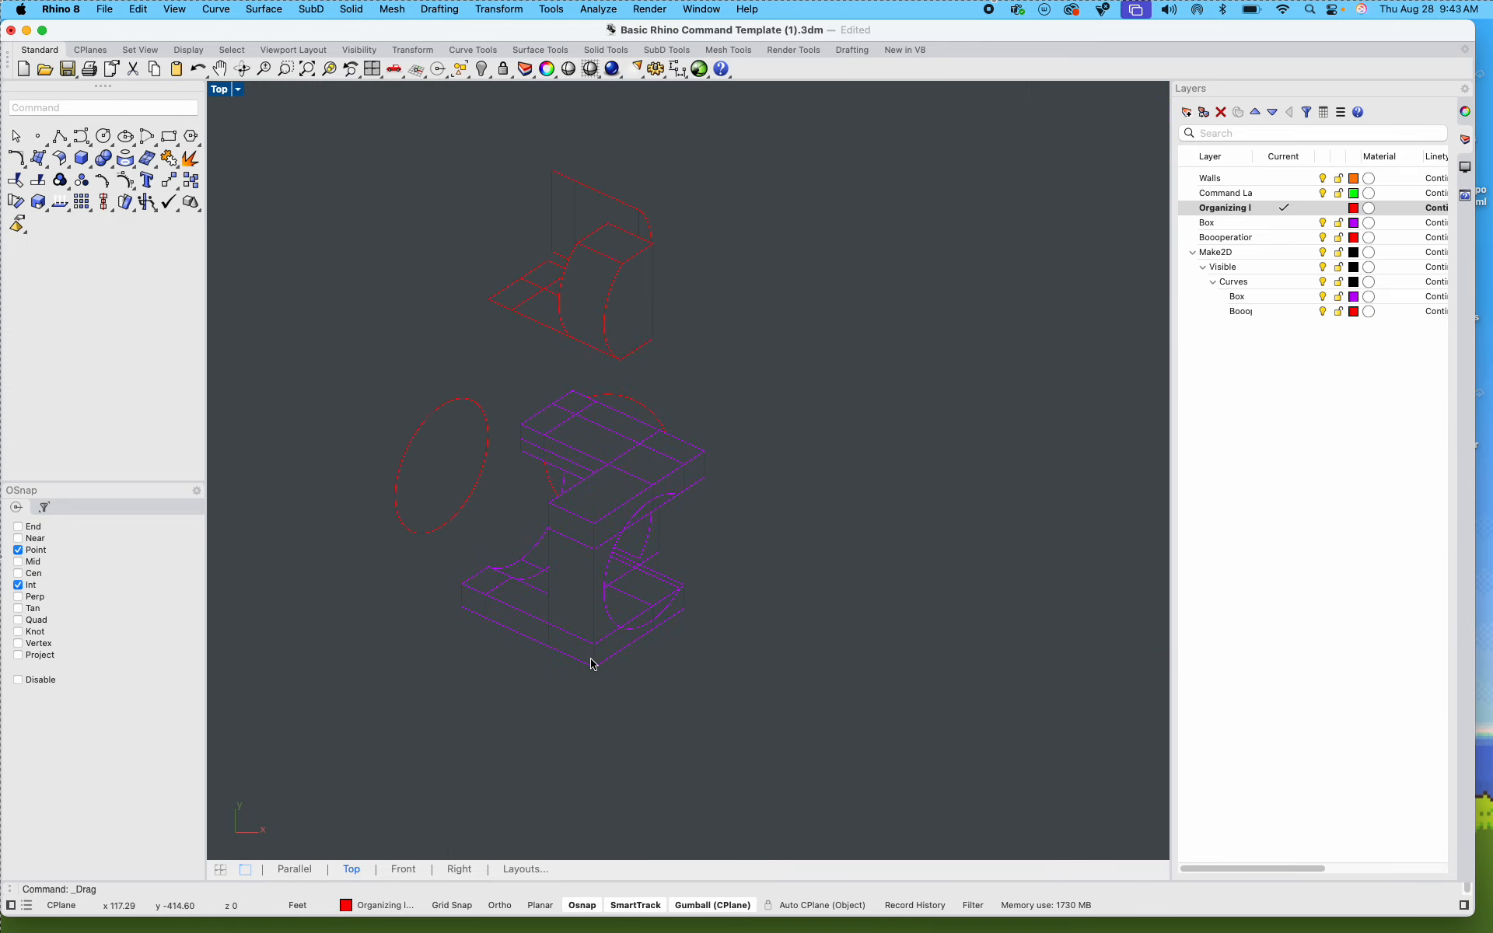
{"action": "left_click_drag", "start_coordinate": [754, 629], "coordinate": [369, 220]}
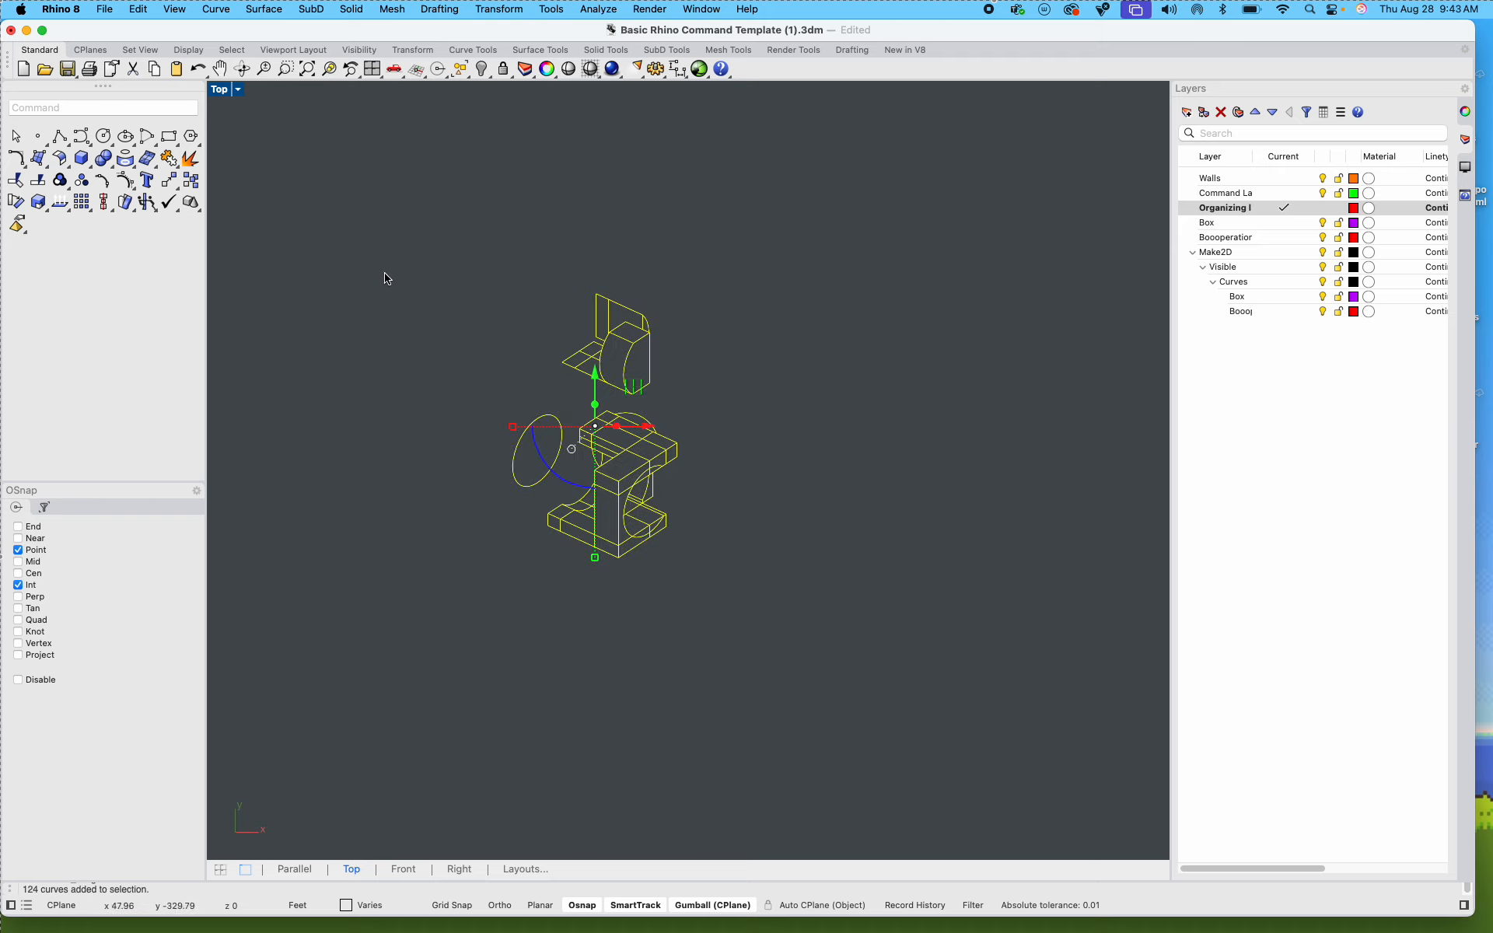
{"action": "left_click_drag", "start_coordinate": [669, 463], "coordinate": [1010, 319]}
{"action": "scroll", "coordinate": [813, 590], "scroll_direction": "down", "scroll_amount": 5}
{"action": "scroll", "coordinate": [1000, 333], "scroll_direction": "up", "scroll_amount": 3}
{"action": "scroll", "coordinate": [993, 315], "scroll_direction": "up", "scroll_amount": 3}
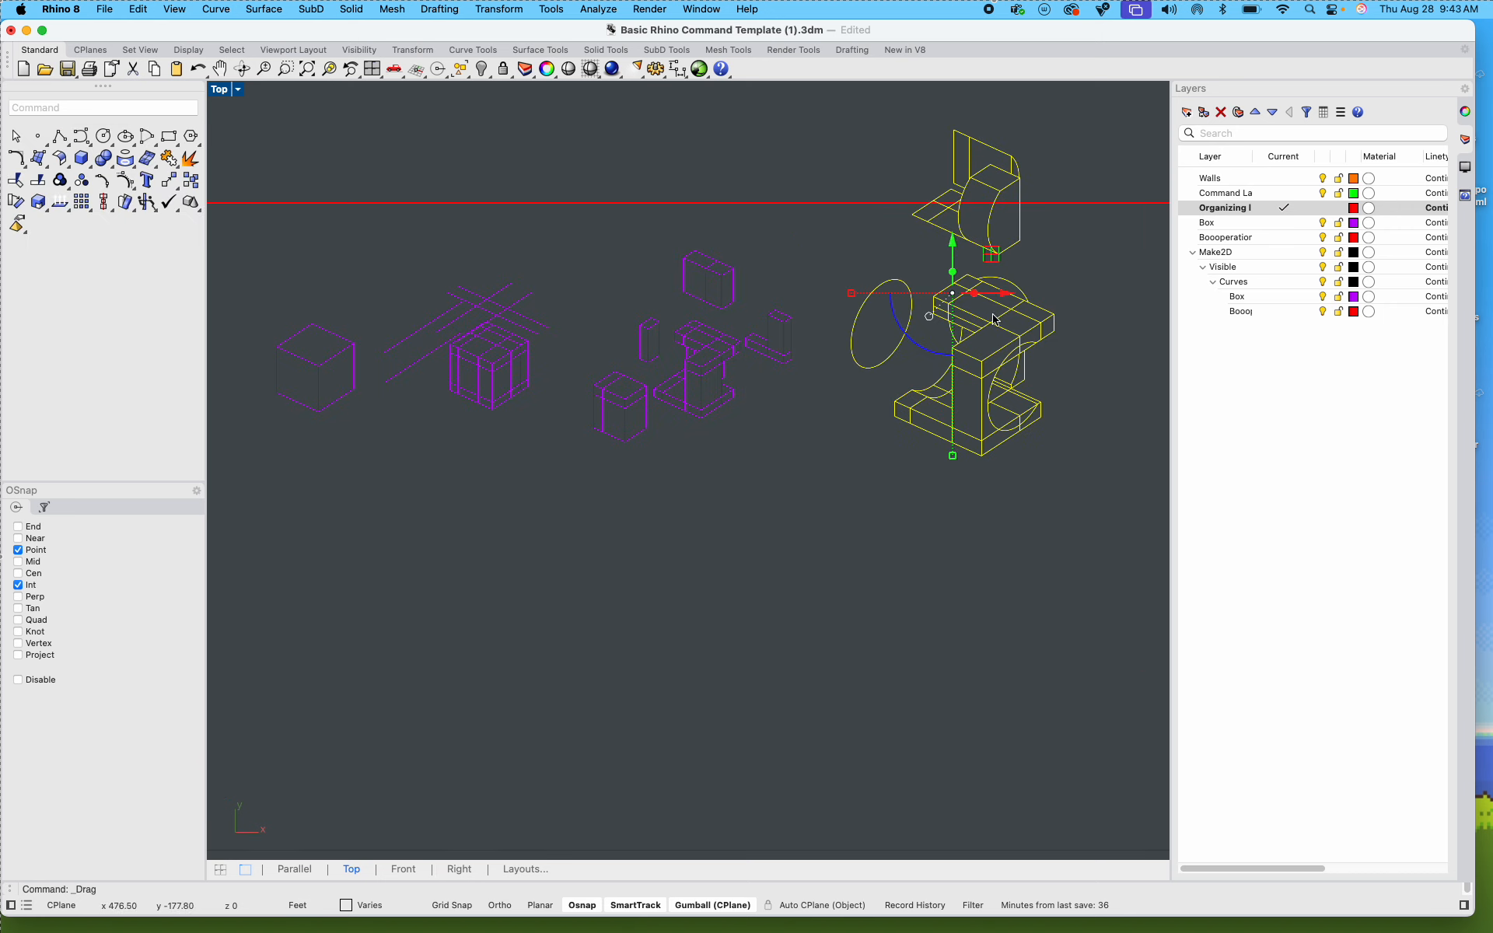
{"action": "key", "text": "Escape"}
{"action": "key", "text": "super+z"}
Step: Move the Step 4 line drawing fully inside the layout frame, at the right end of the row
{"action": "scroll", "coordinate": [907, 385], "scroll_direction": "down", "scroll_amount": 5}
{"action": "left_click_drag", "start_coordinate": [565, 598], "coordinate": [909, 421]}
{"action": "scroll", "coordinate": [943, 397], "scroll_direction": "up", "scroll_amount": 3}
{"action": "scroll", "coordinate": [906, 417], "scroll_direction": "up", "scroll_amount": 5}
{"action": "key", "text": "Escape"}
{"action": "scroll", "coordinate": [707, 553], "scroll_direction": "down", "scroll_amount": 4}
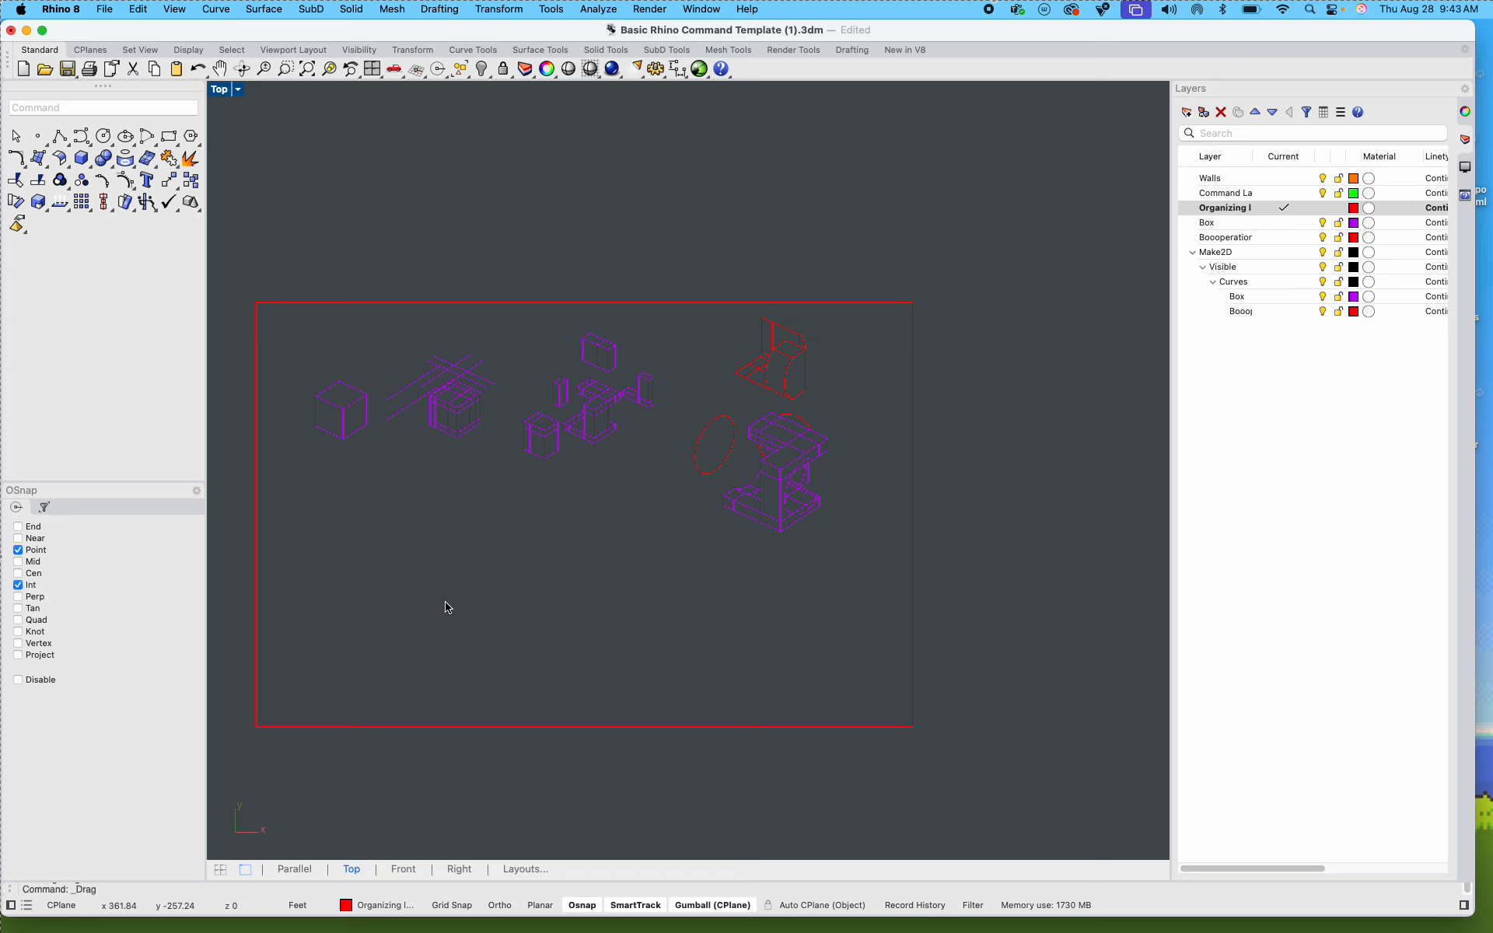
Step: Restore the four-viewport layout and set the Parallel viewport to a Two Point Perspective view
{"action": "scroll", "coordinate": [548, 406], "scroll_direction": "down", "scroll_amount": 5}
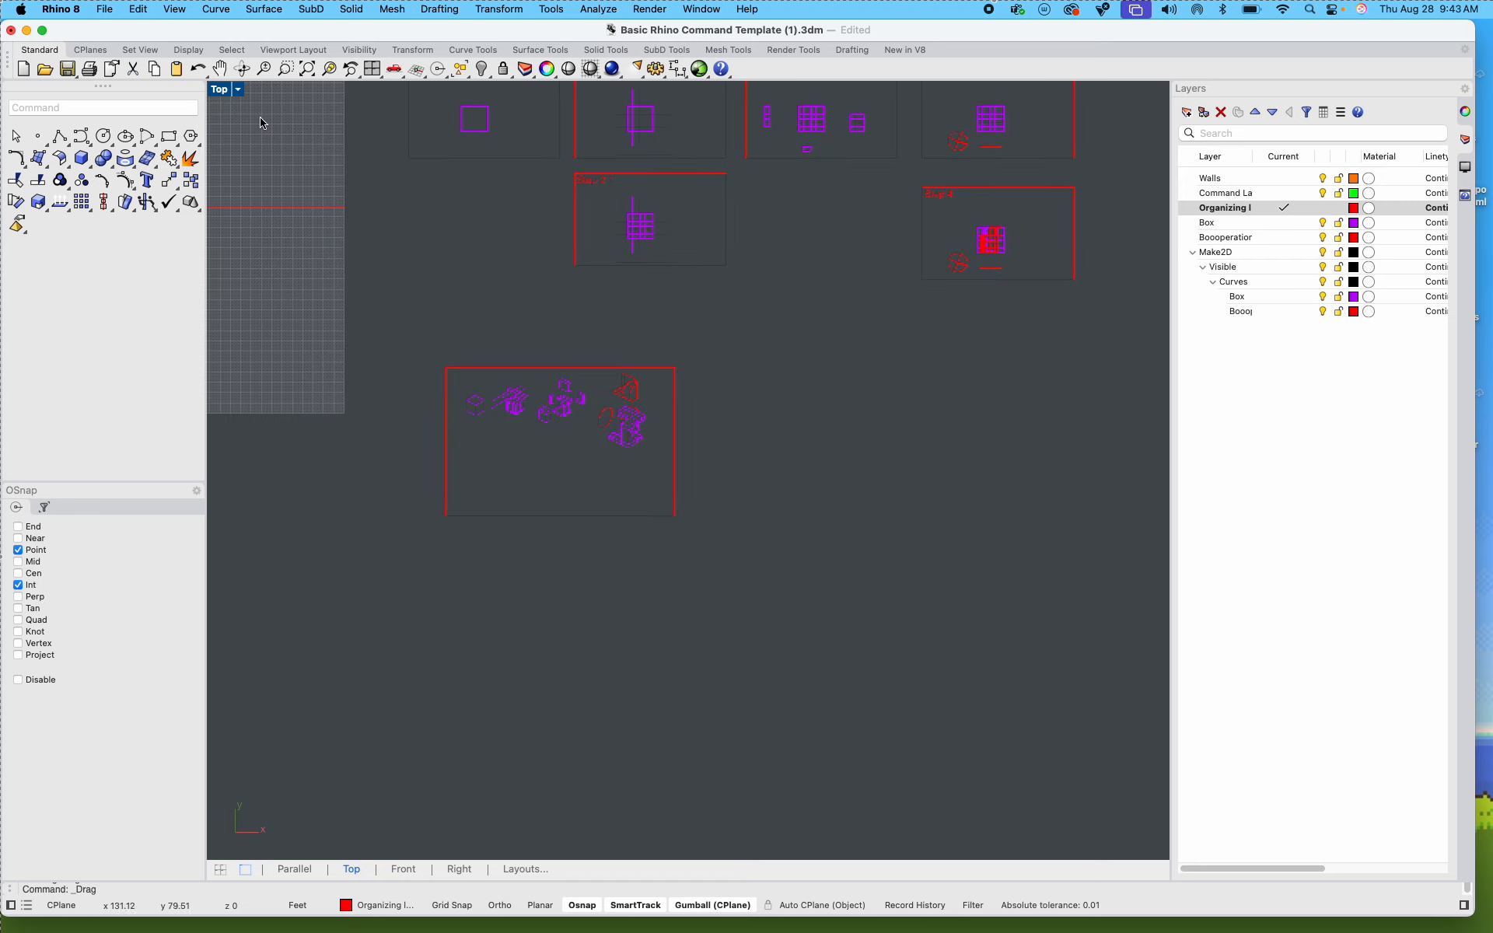
{"action": "double_click", "coordinate": [225, 92]}
{"action": "left_click", "coordinate": [757, 90]}
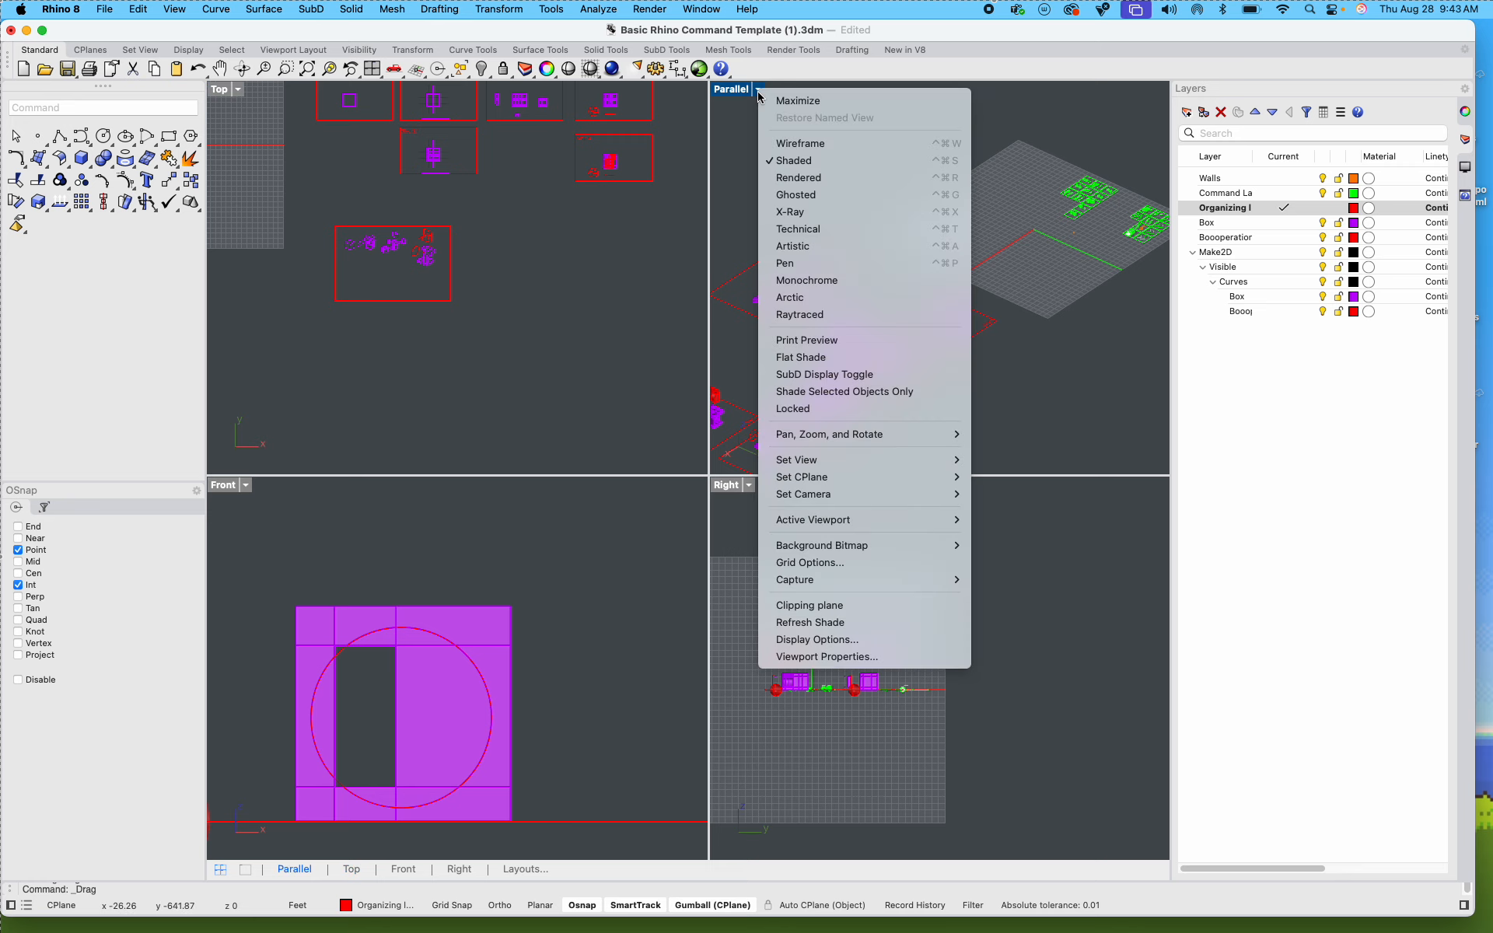
{"action": "mouse_move", "coordinate": [813, 463]}
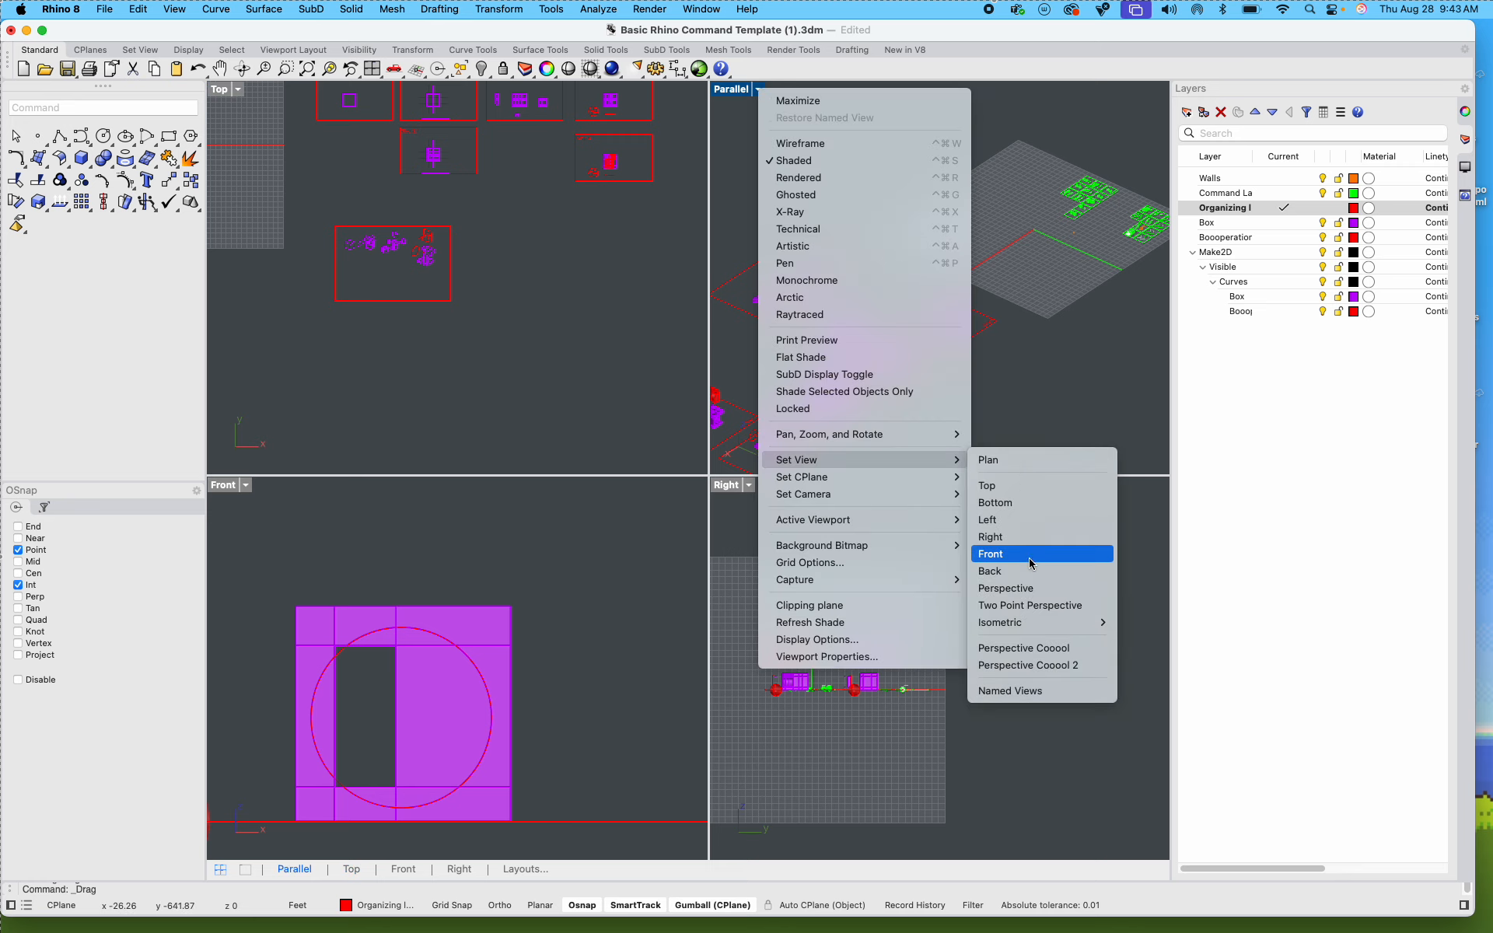
{"action": "left_click", "coordinate": [1023, 607]}
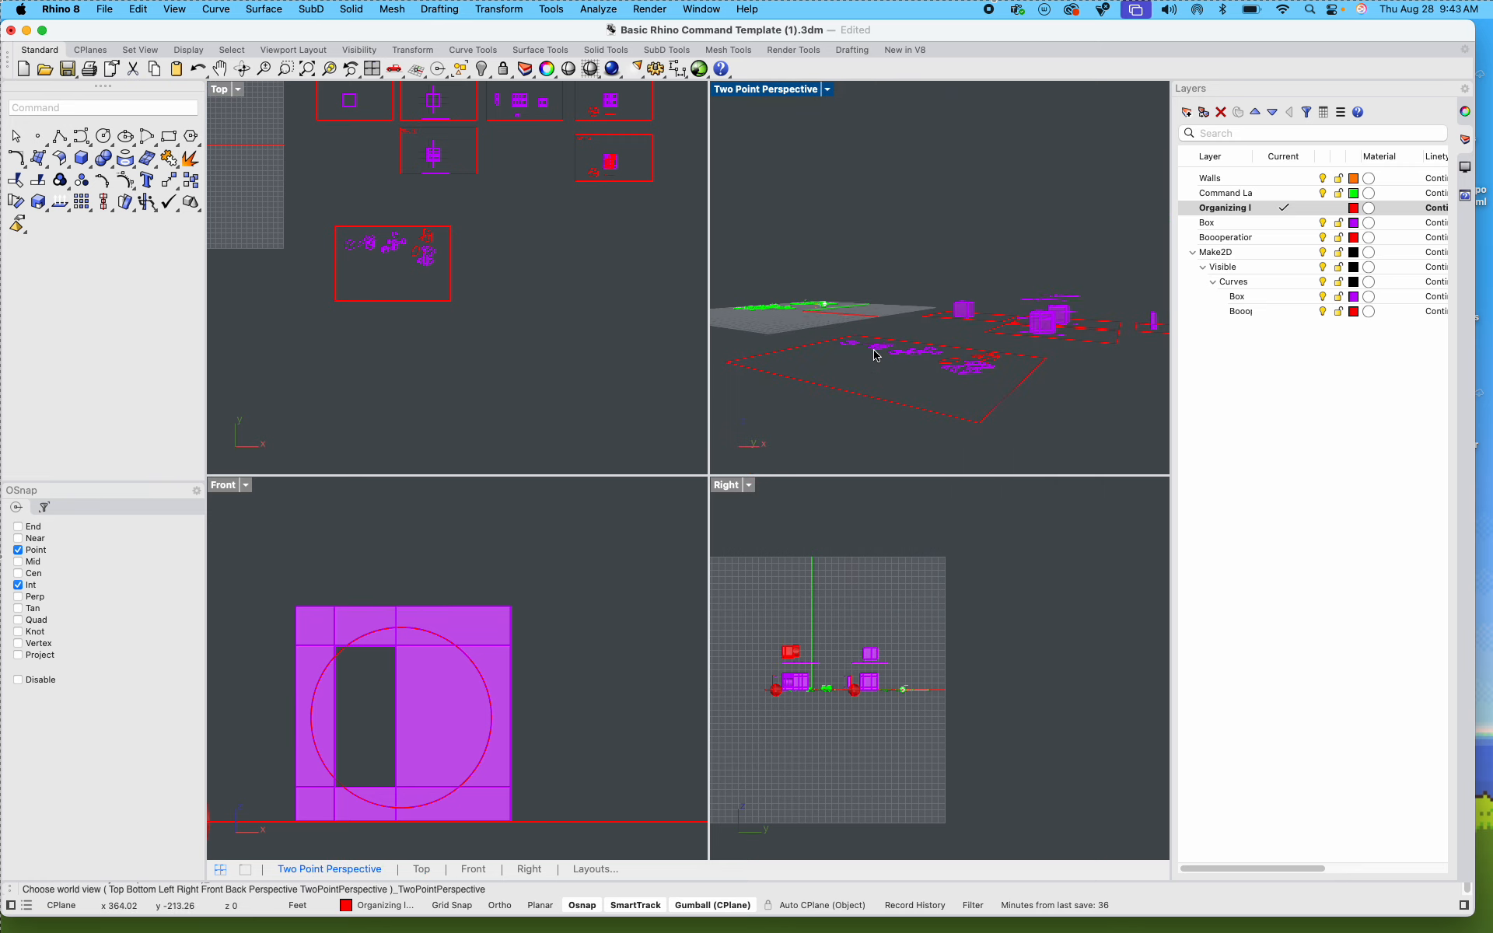
Step: Frame the box with the spherical cutout up close in the Two Point Perspective viewport, looking into its hollow interior
{"action": "mouse_move", "coordinate": [1043, 343]}
{"action": "right_mouse_down"}
{"action": "mouse_move", "coordinate": [894, 339]}
{"action": "mouse_move", "coordinate": [919, 341]}
{"action": "right_mouse_up"}
{"action": "scroll", "coordinate": [856, 332], "scroll_direction": "up", "scroll_amount": 10}
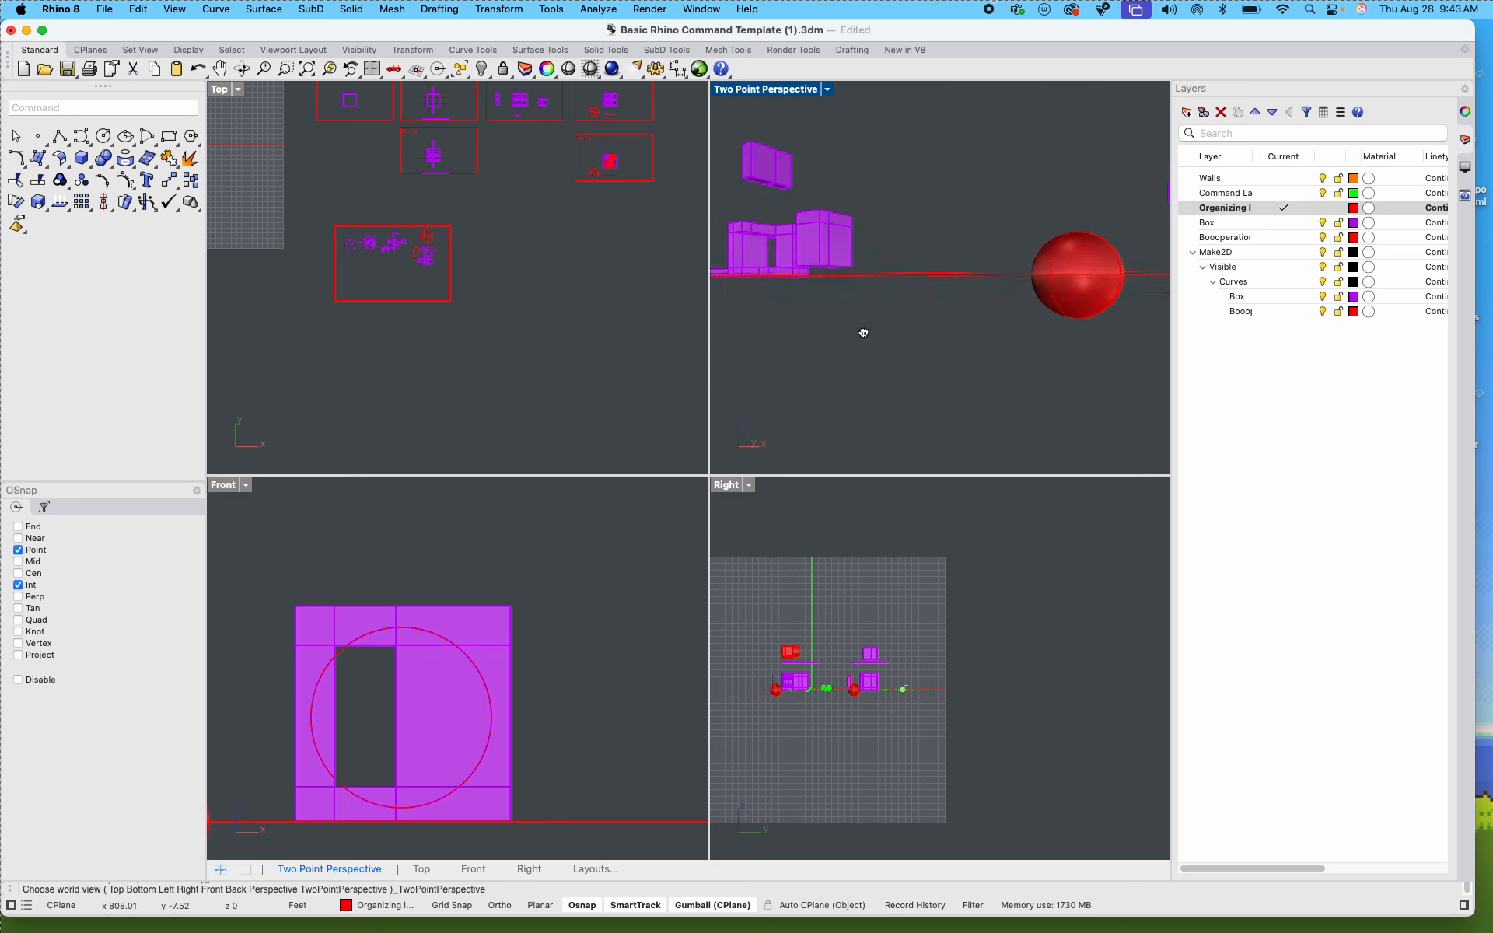
{"action": "right_click_drag", "start_coordinate": [870, 307], "coordinate": [872, 317]}
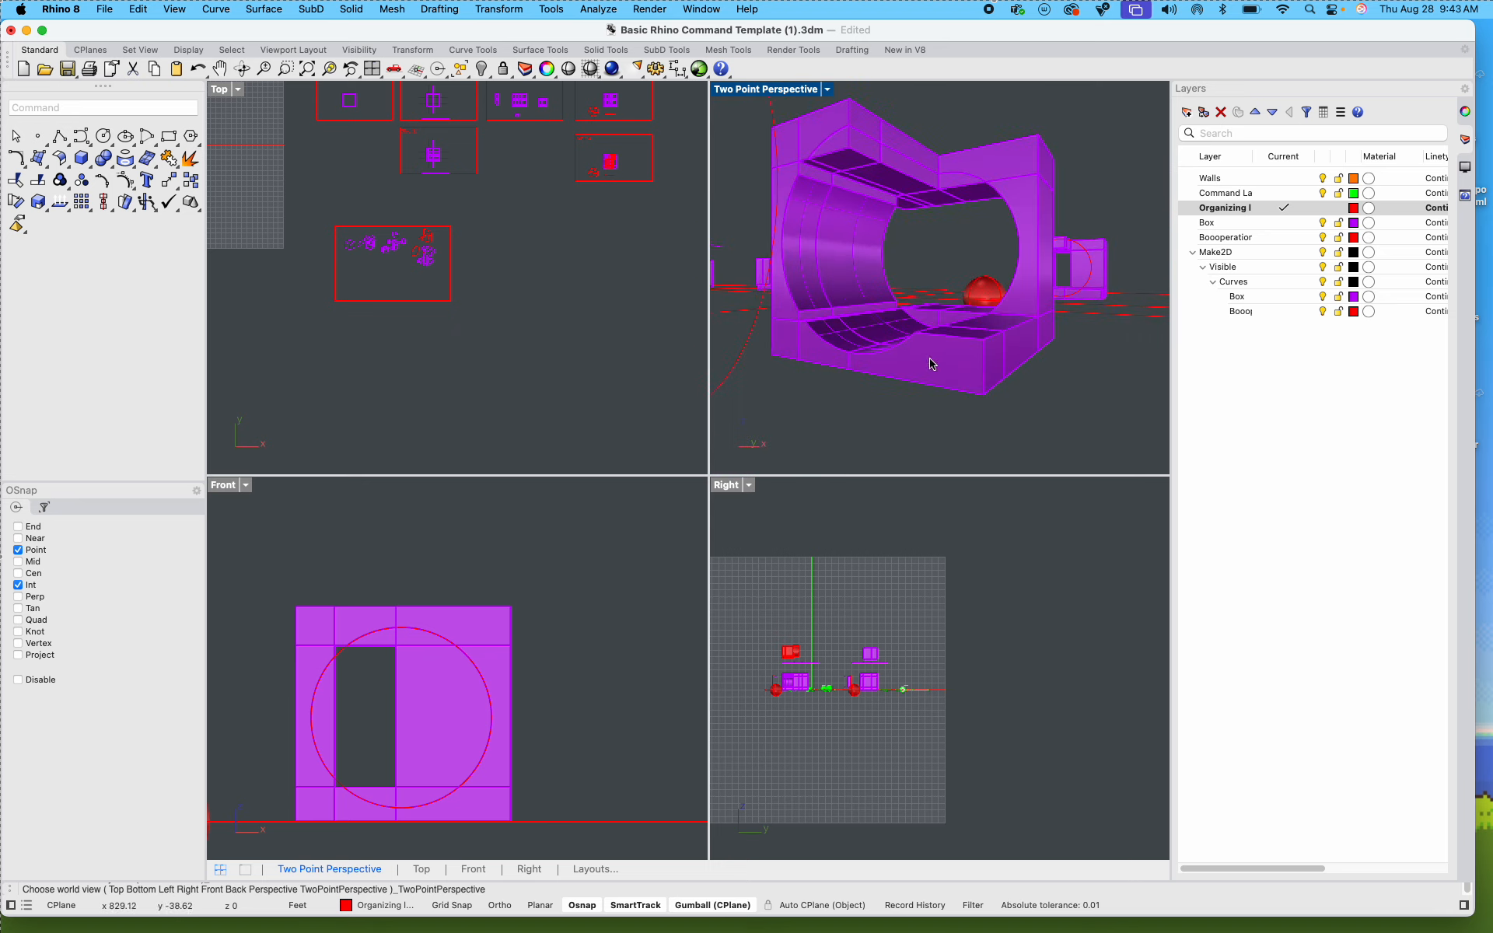
Step: Zoom to the vertical corner piece of the Step 4 box in the Two Point Perspective viewport
{"action": "left_click", "coordinate": [927, 358]}
{"action": "left_click", "coordinate": [838, 333]}
{"action": "left_click", "coordinate": [818, 289]}
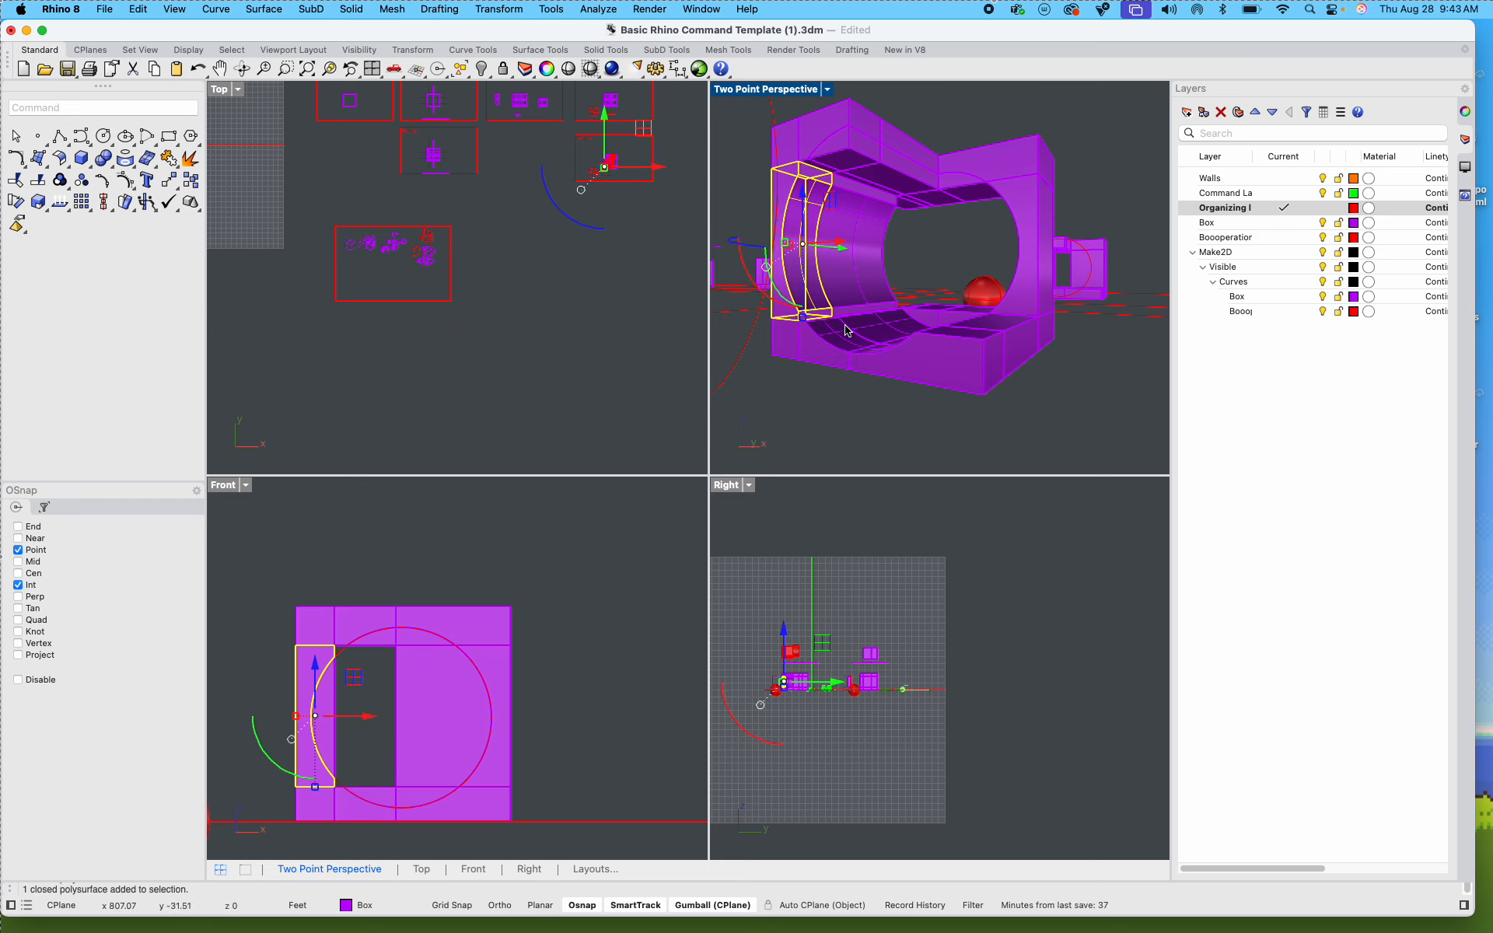
{"action": "right_click_drag", "start_coordinate": [856, 308], "coordinate": [866, 334]}
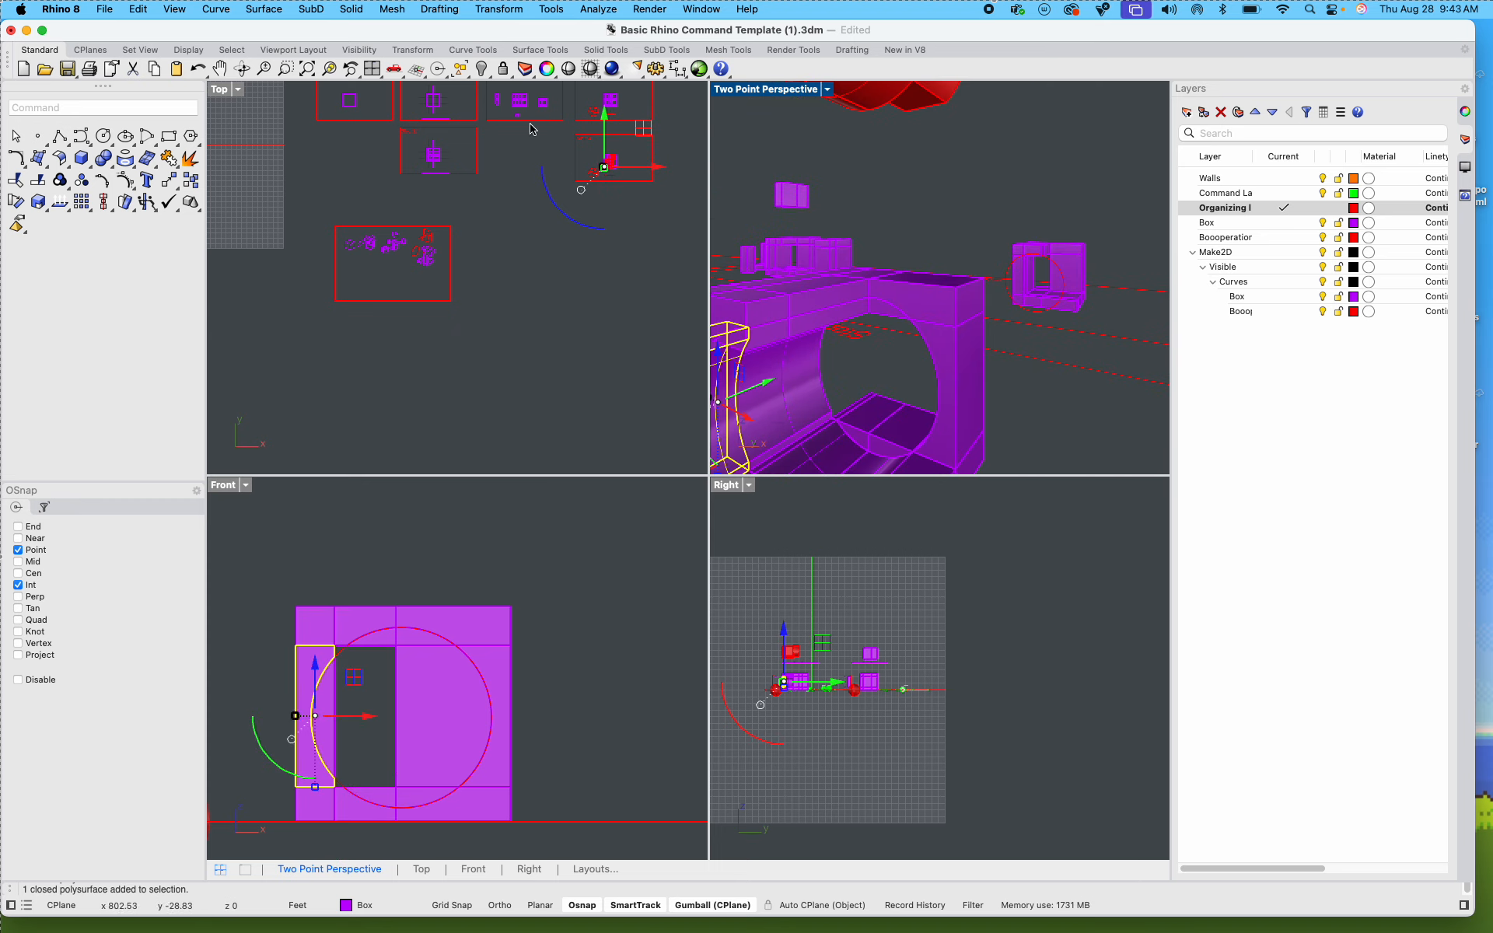
{"action": "left_click", "coordinate": [328, 69]}
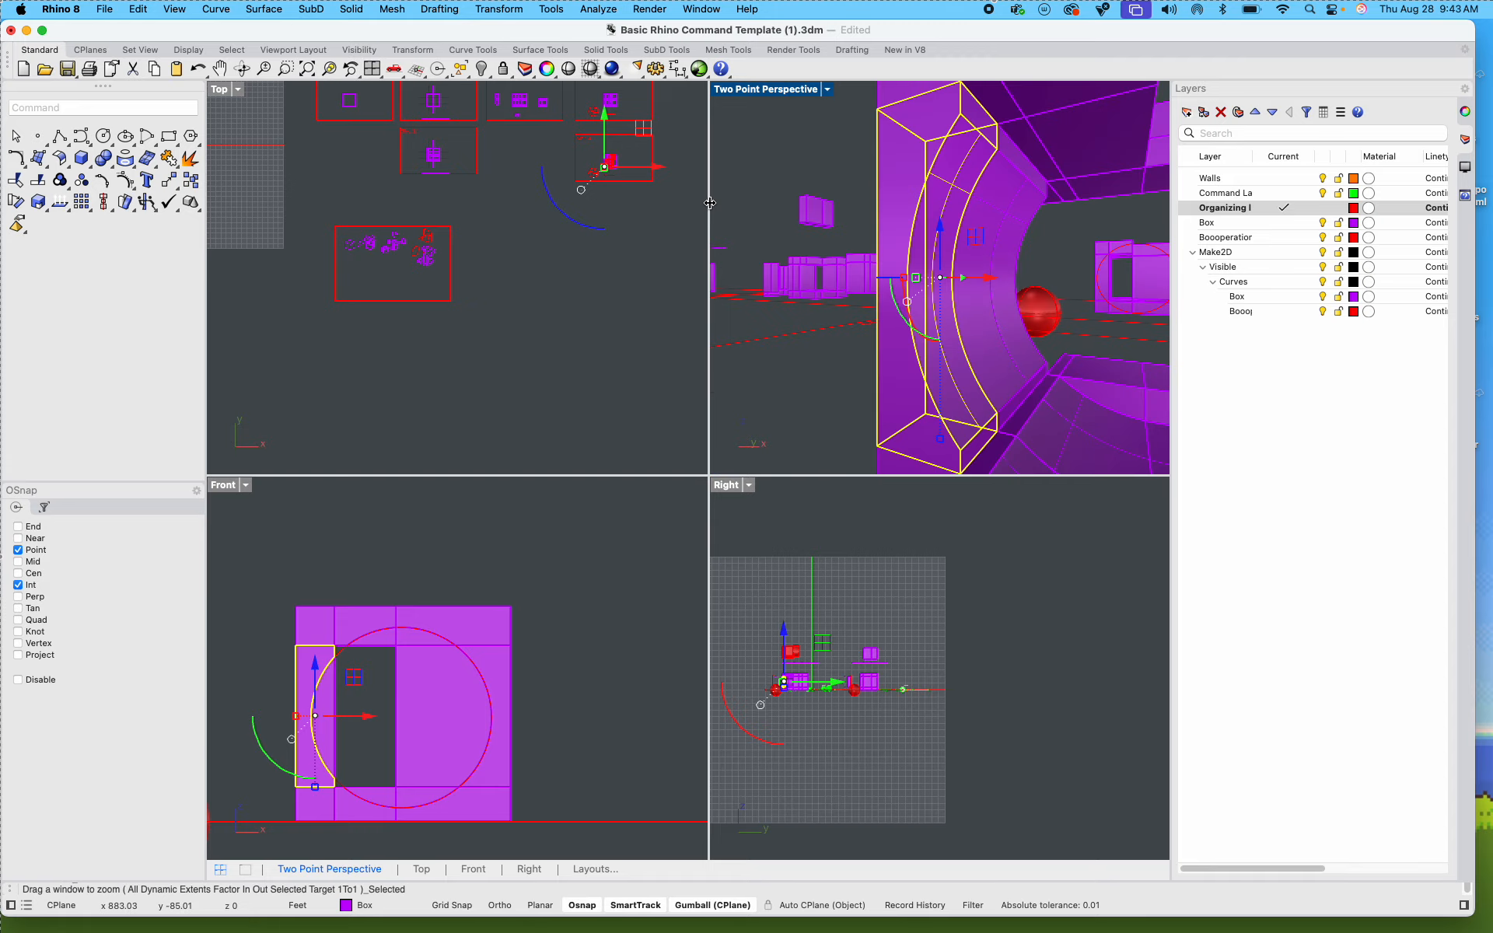
{"action": "scroll", "coordinate": [925, 225], "scroll_direction": "down", "scroll_amount": 10}
{"action": "right_click_drag", "start_coordinate": [928, 226], "coordinate": [894, 233]}
Step: Change the Two Point Perspective viewport to the standard Perspective view and maximize it
{"action": "left_click", "coordinate": [827, 90]}
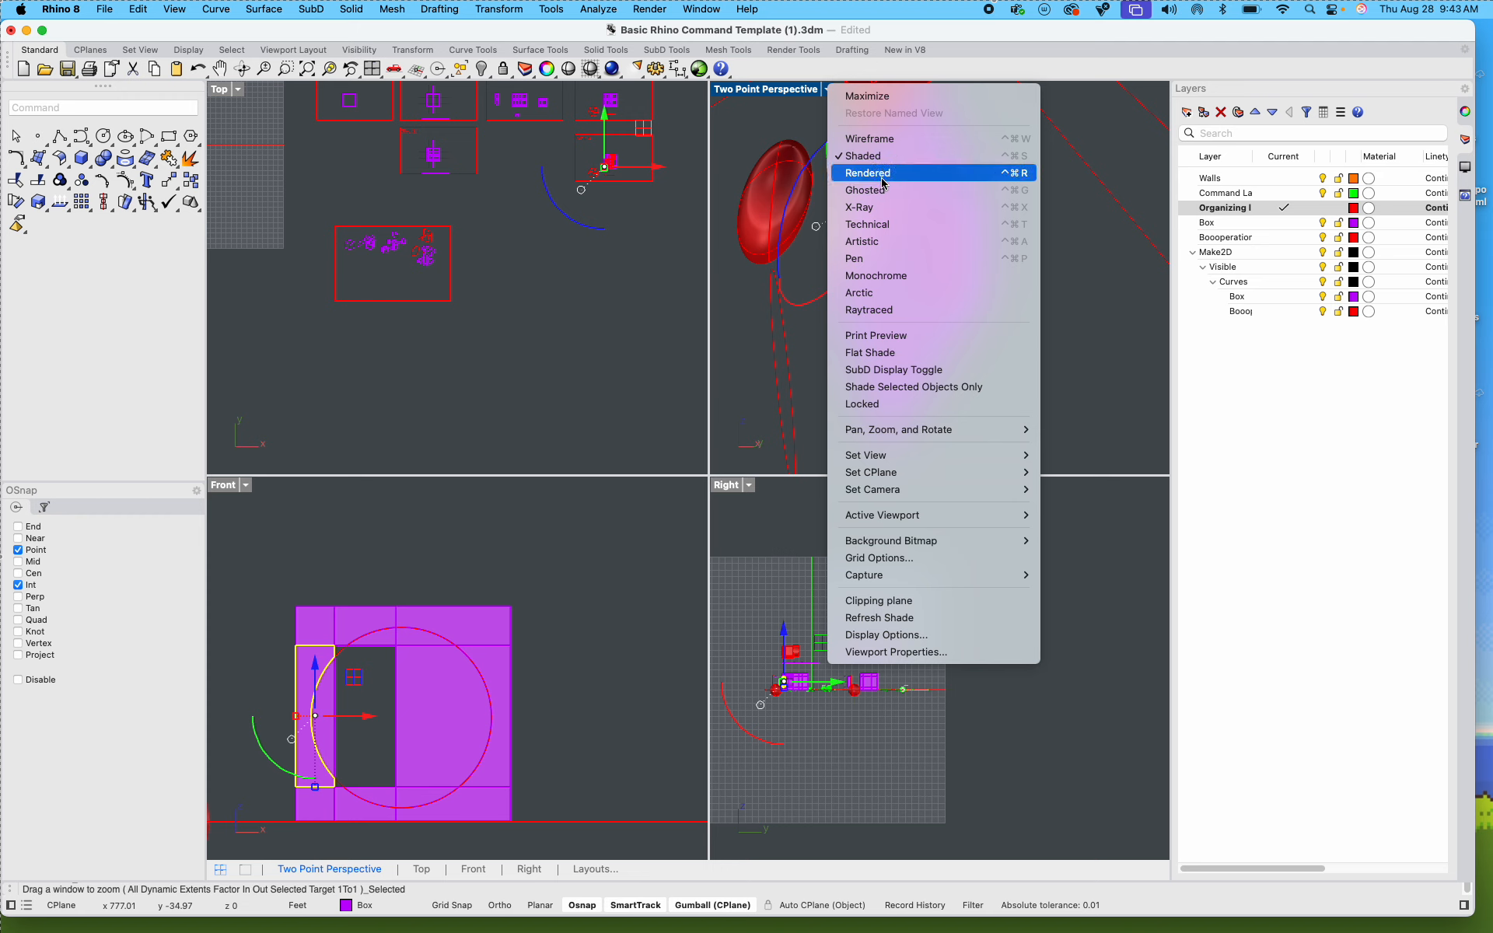
{"action": "mouse_move", "coordinate": [894, 457]}
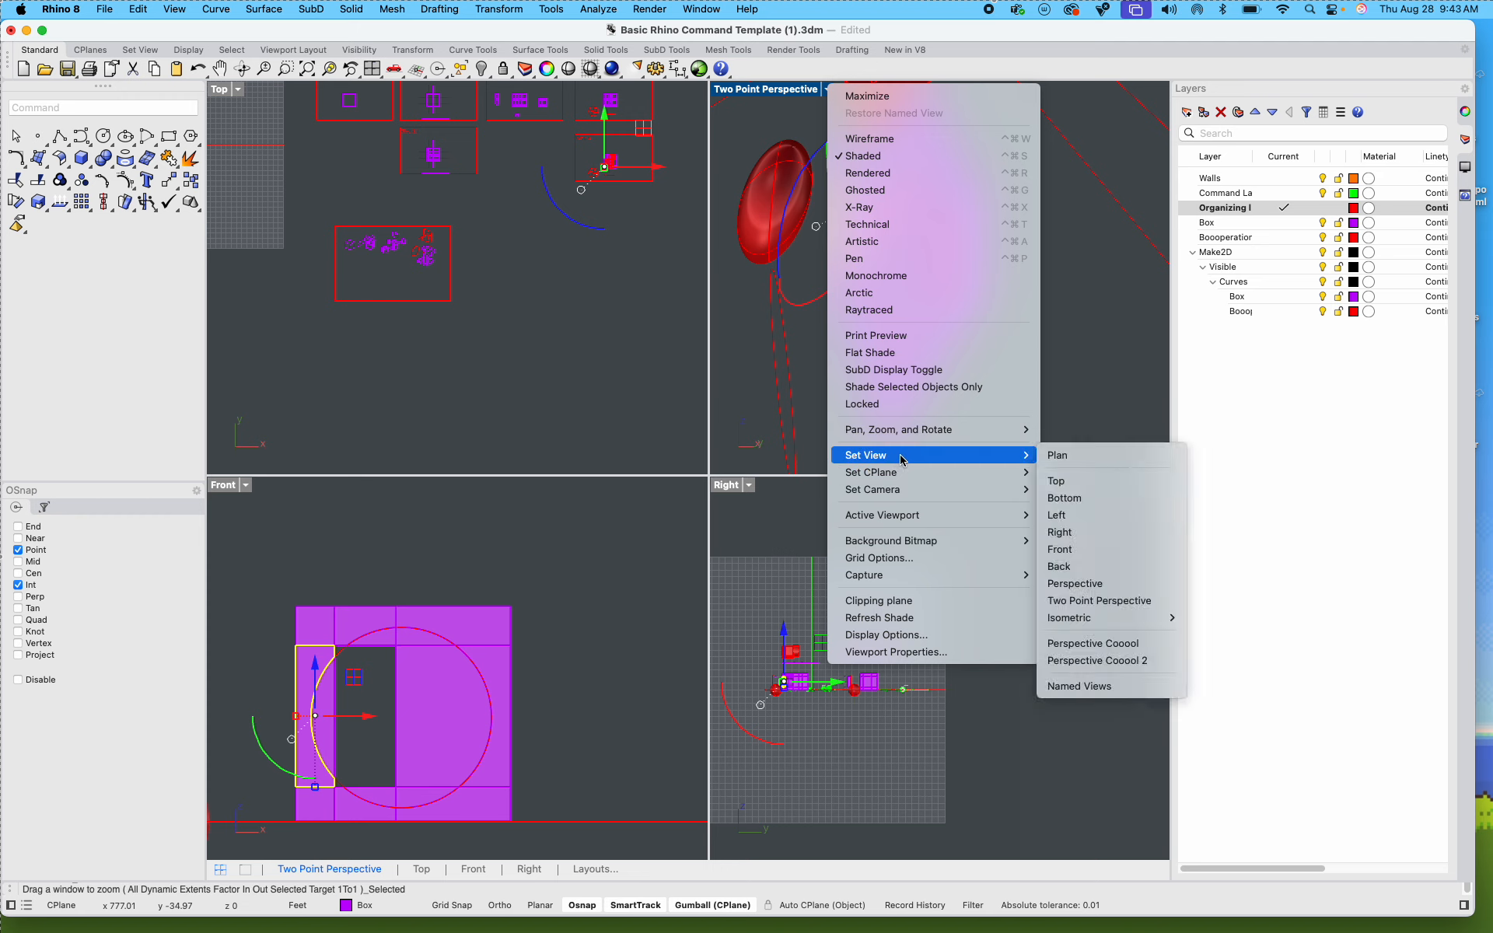
{"action": "left_click", "coordinate": [1089, 583]}
{"action": "right_click_drag", "start_coordinate": [967, 399], "coordinate": [816, 187]}
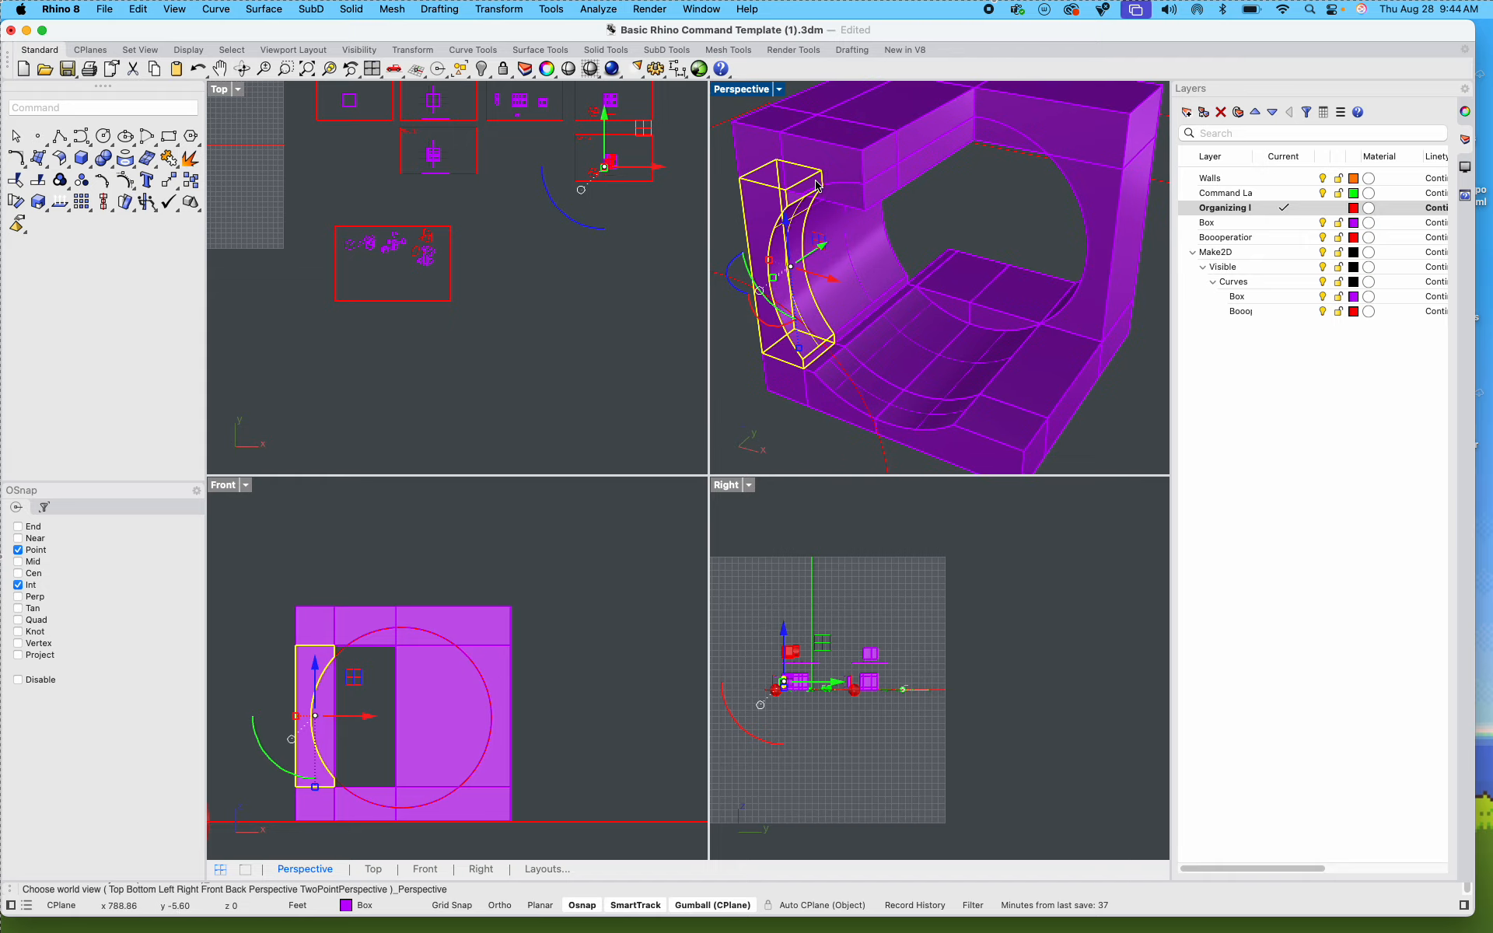
{"action": "double_click", "coordinate": [738, 90]}
Step: Try to merge all the purple pieces of the Step 4 box with BooleanUnion
{"action": "scroll", "coordinate": [713, 267], "scroll_direction": "down", "scroll_amount": 5}
{"action": "right_click_drag", "start_coordinate": [760, 333], "coordinate": [635, 399]}
{"action": "left_click_drag", "start_coordinate": [942, 588], "coordinate": [565, 150]}
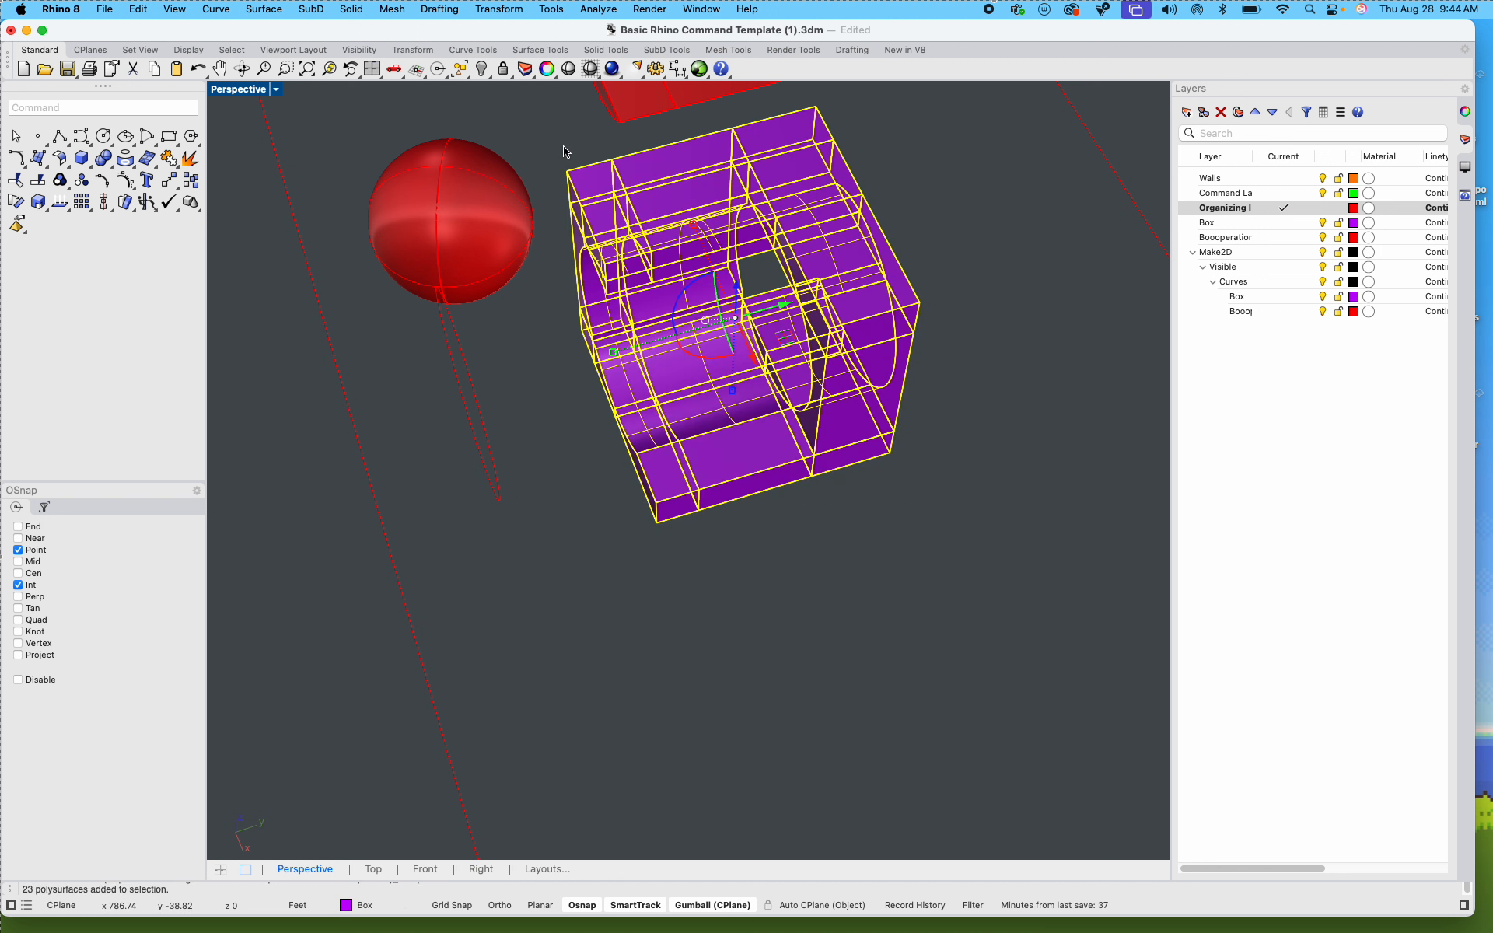
{"action": "type", "text": "BooleanUnion"}
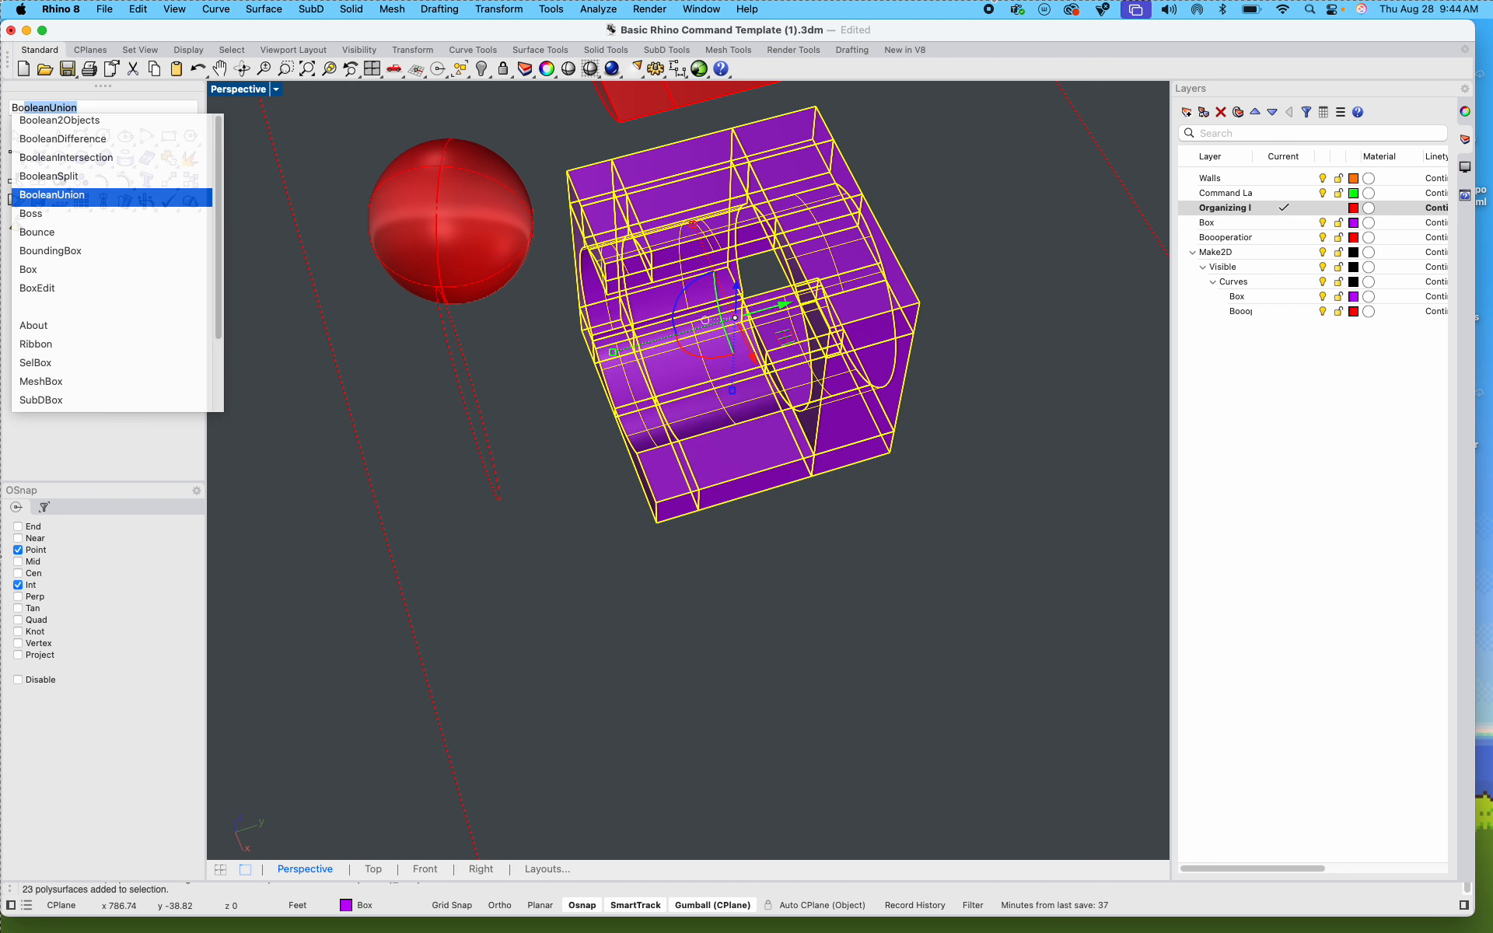
{"action": "key", "text": "Return"}
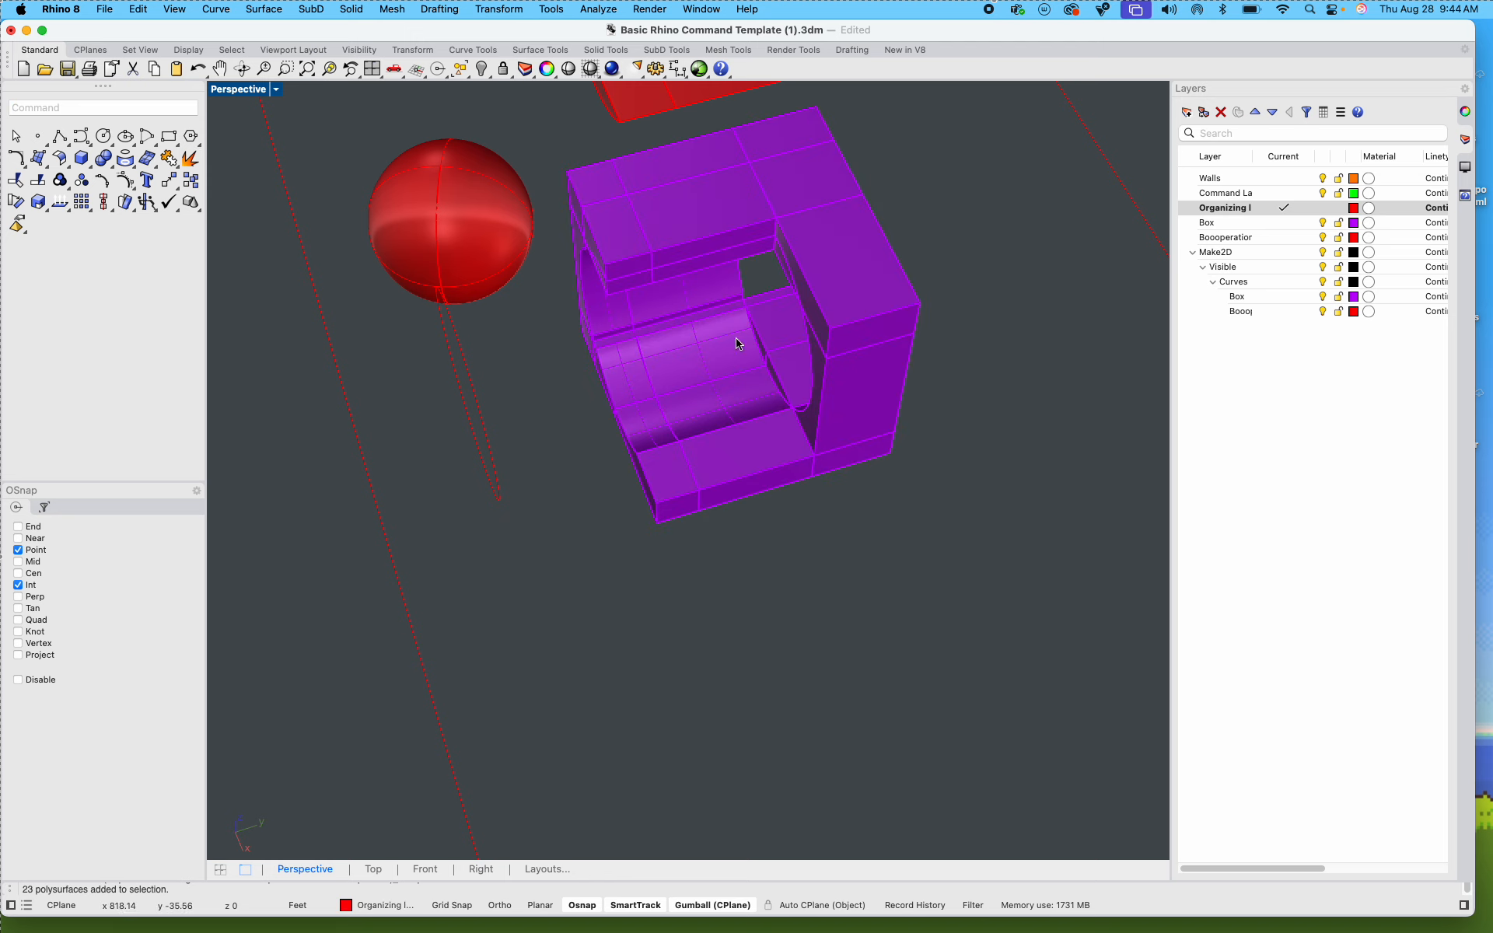
Step: Move the red sphere beside the Step 4 box into the box's top corner so it overlaps the roof and walls
{"action": "right_click_drag", "start_coordinate": [643, 389], "coordinate": [499, 476], "text": "shift"}
{"action": "right_click_drag", "start_coordinate": [499, 476], "coordinate": [711, 401]}
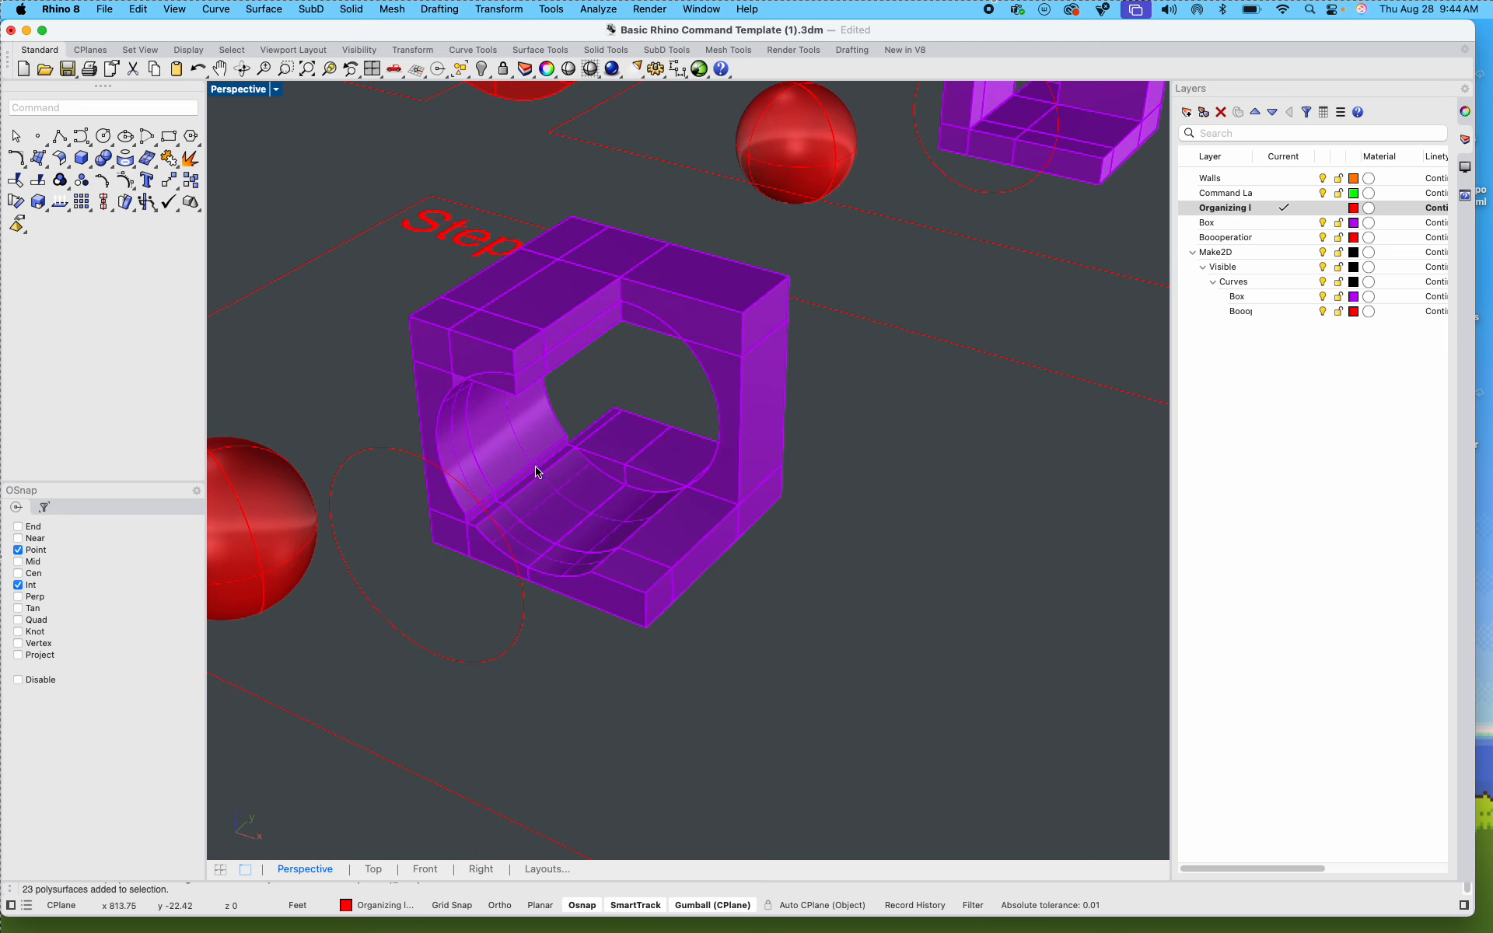
{"action": "right_click_drag", "start_coordinate": [455, 502], "coordinate": [631, 453], "text": "shift"}
{"action": "left_click", "coordinate": [357, 480]}
{"action": "left_click_drag", "start_coordinate": [424, 466], "coordinate": [752, 158]}
{"action": "scroll", "coordinate": [636, 348], "scroll_direction": "up", "scroll_amount": 3}
{"action": "right_click_drag", "start_coordinate": [808, 226], "coordinate": [587, 313], "text": "shift"}
{"action": "right_click_drag", "start_coordinate": [587, 313], "coordinate": [467, 366]}
{"action": "key", "text": "Escape"}
{"action": "right_click_drag", "start_coordinate": [823, 366], "coordinate": [840, 461]}
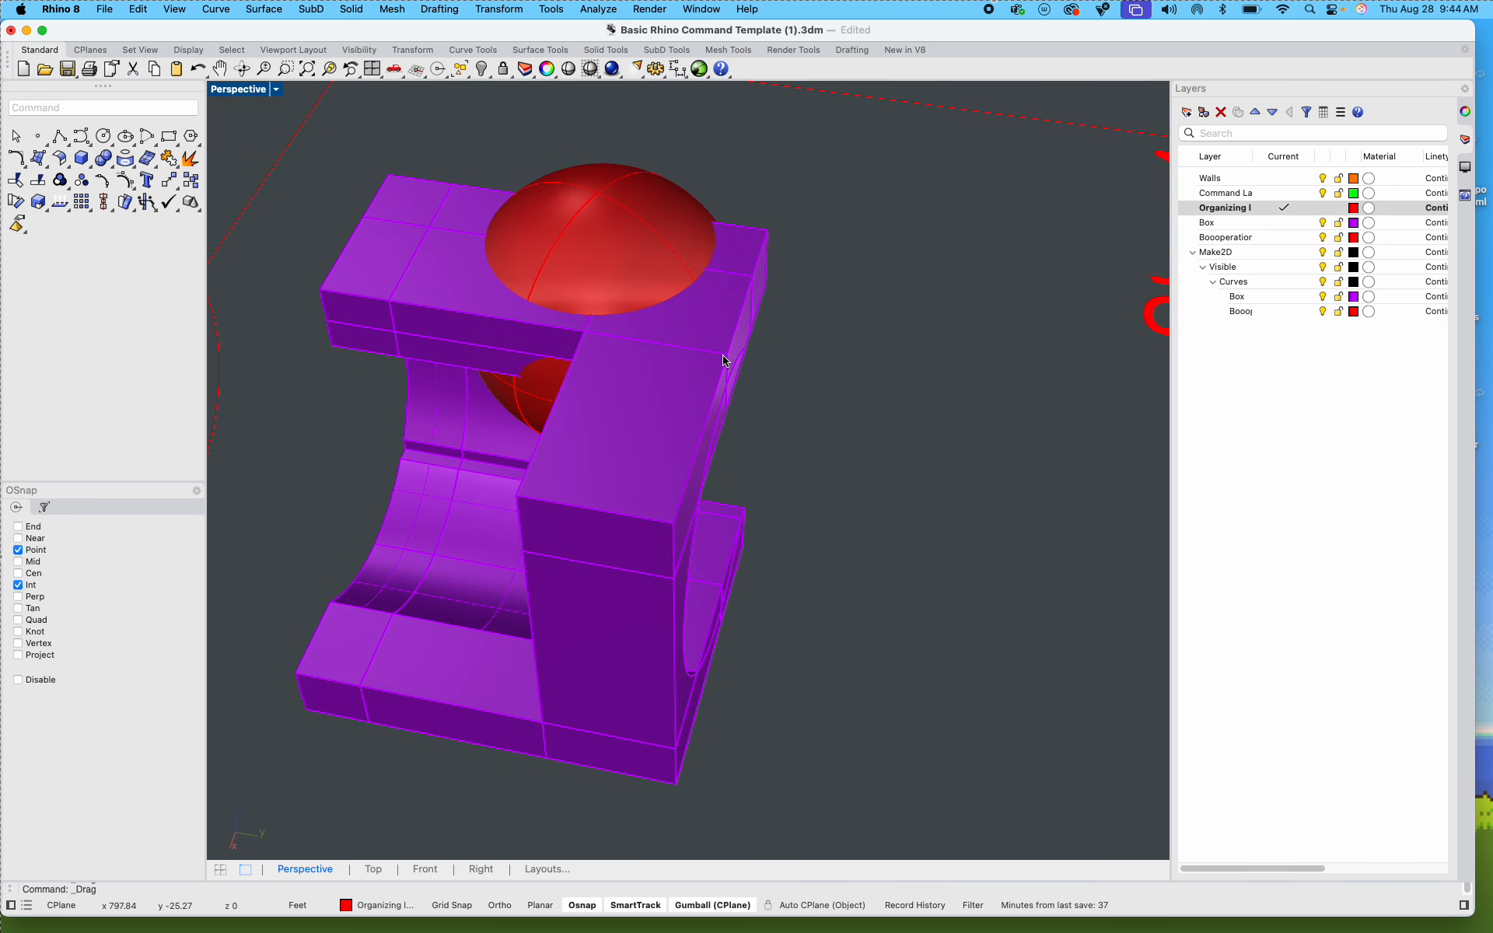
Step: Split all the purple pieces of the Step 4 box with BooleanSplit, using the red sphere as the cutting object
{"action": "left_click_drag", "start_coordinate": [858, 509], "coordinate": [353, 164]}
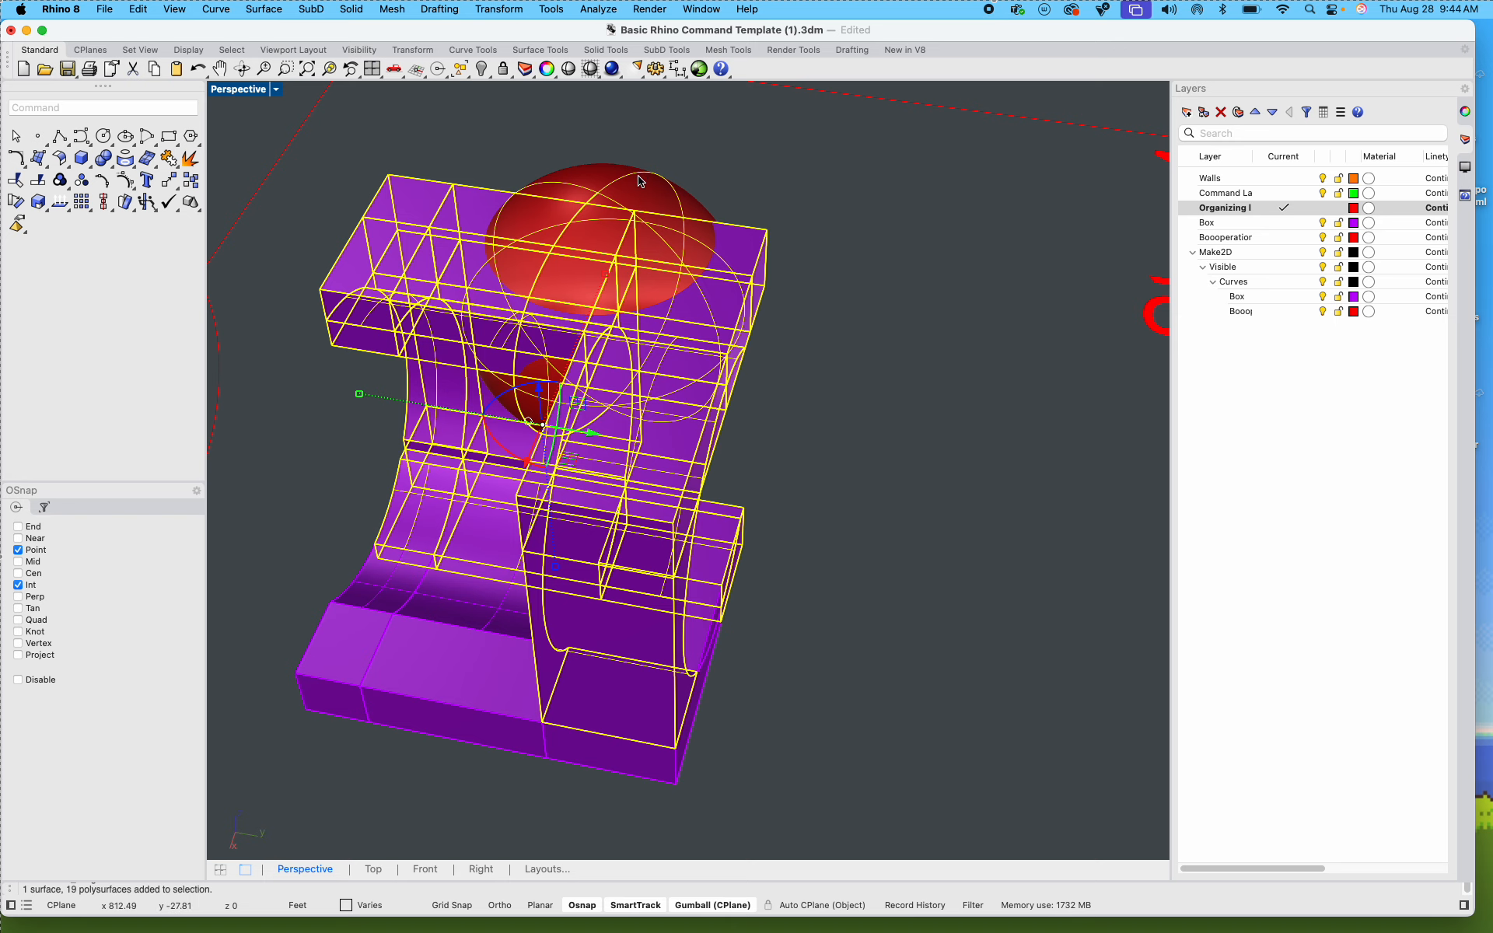
{"action": "key", "text": "Escape"}
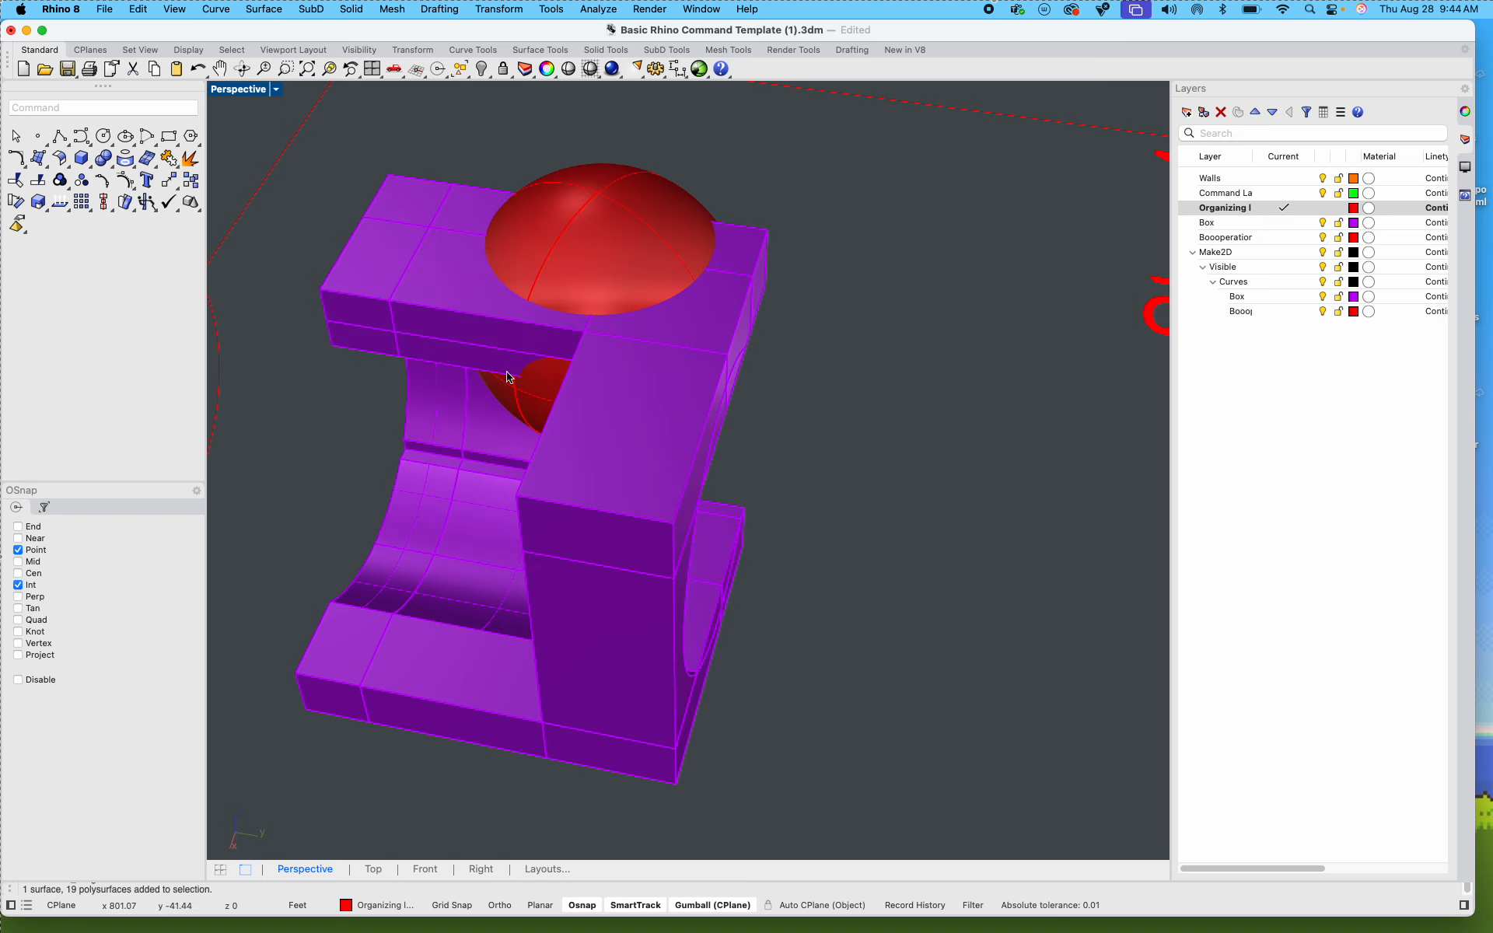
{"action": "left_click_drag", "start_coordinate": [896, 737], "coordinate": [290, 168]}
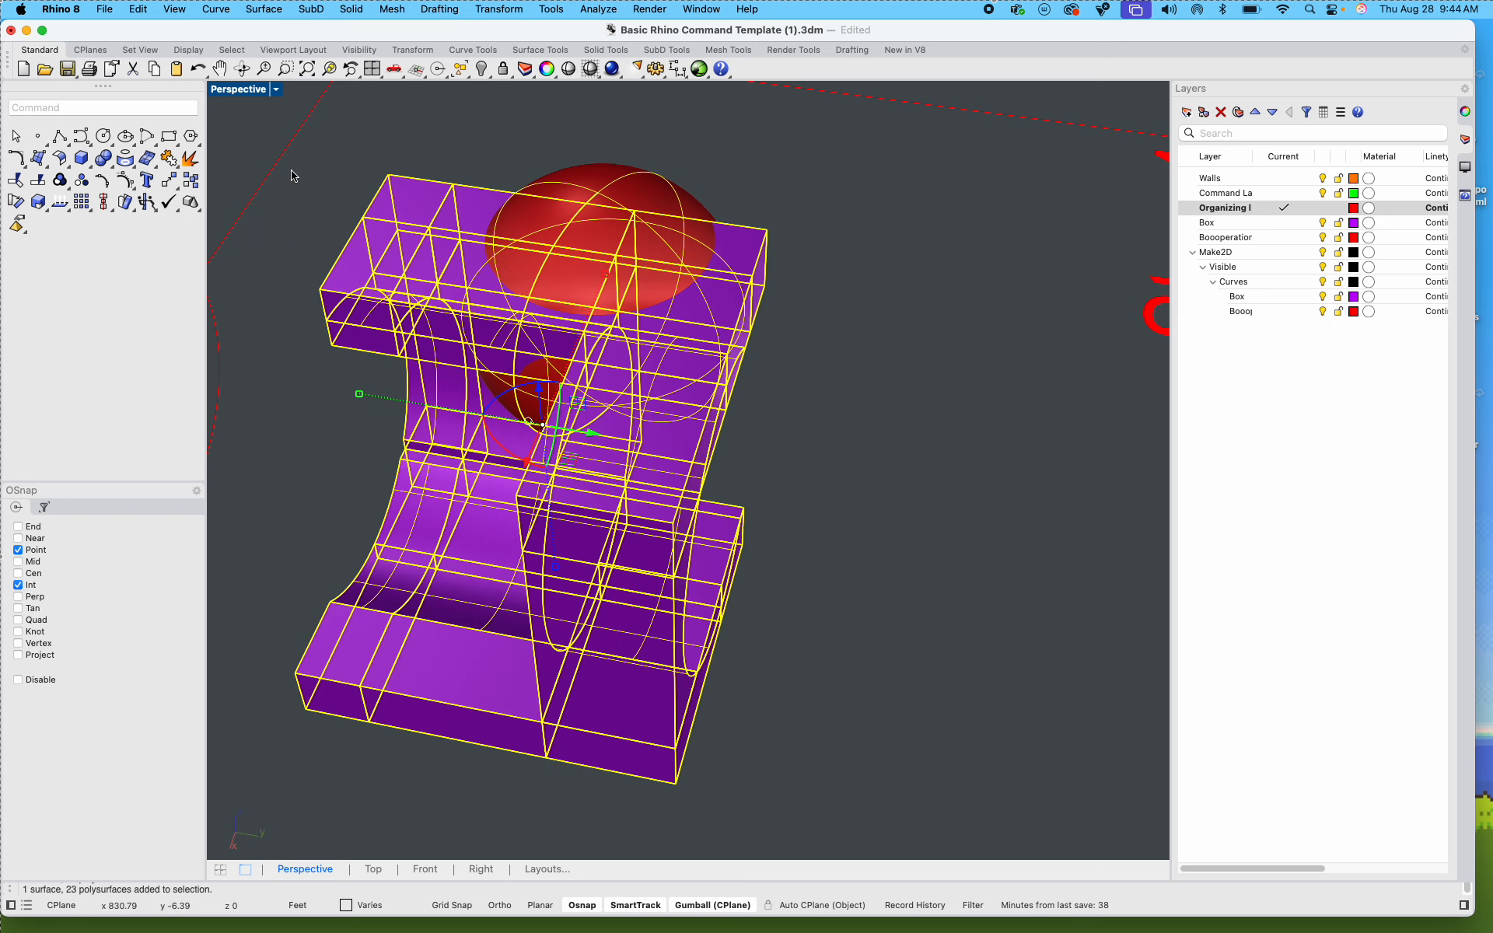
{"action": "left_click", "coordinate": [598, 176], "text": "super"}
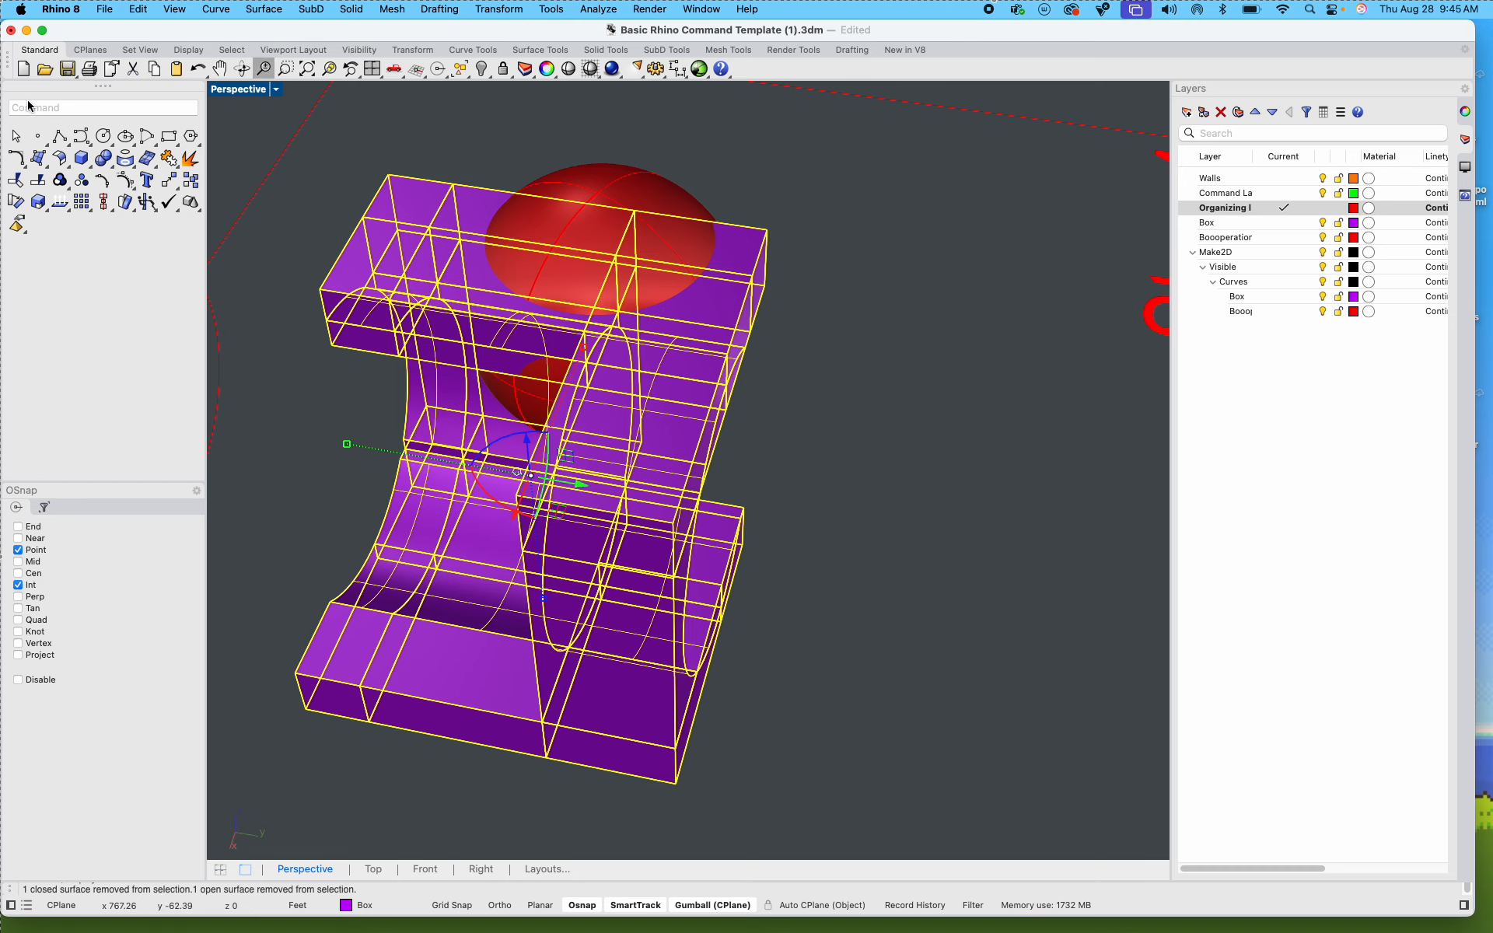
{"action": "type", "text": "BooleanUnion"}
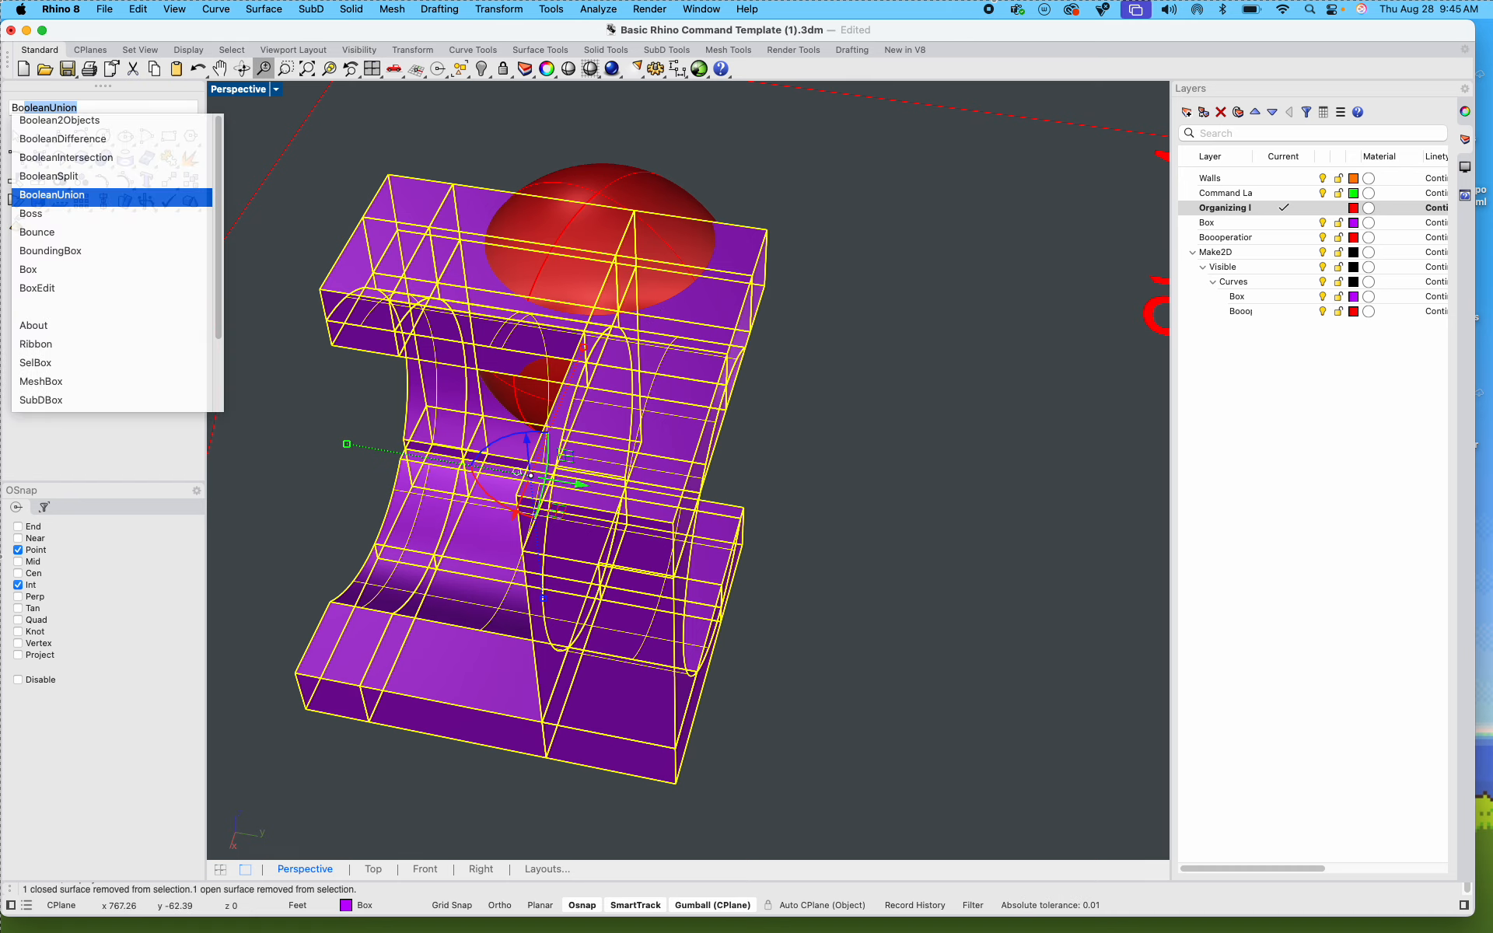
{"action": "key", "text": "Up"}
{"action": "key", "text": "Up"}
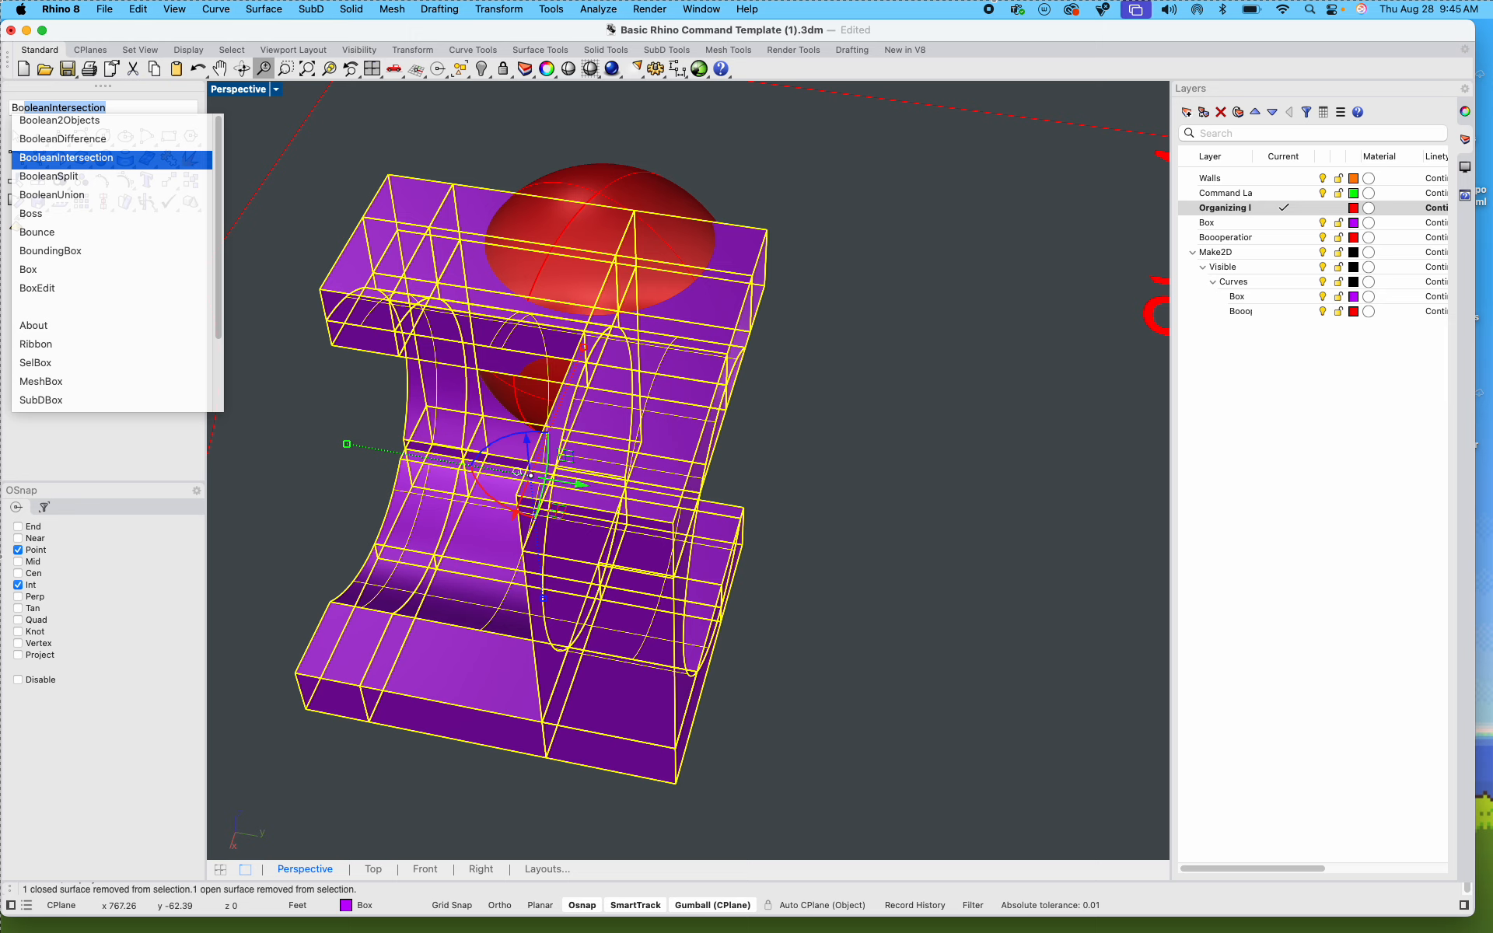
{"action": "key", "text": "Up"}
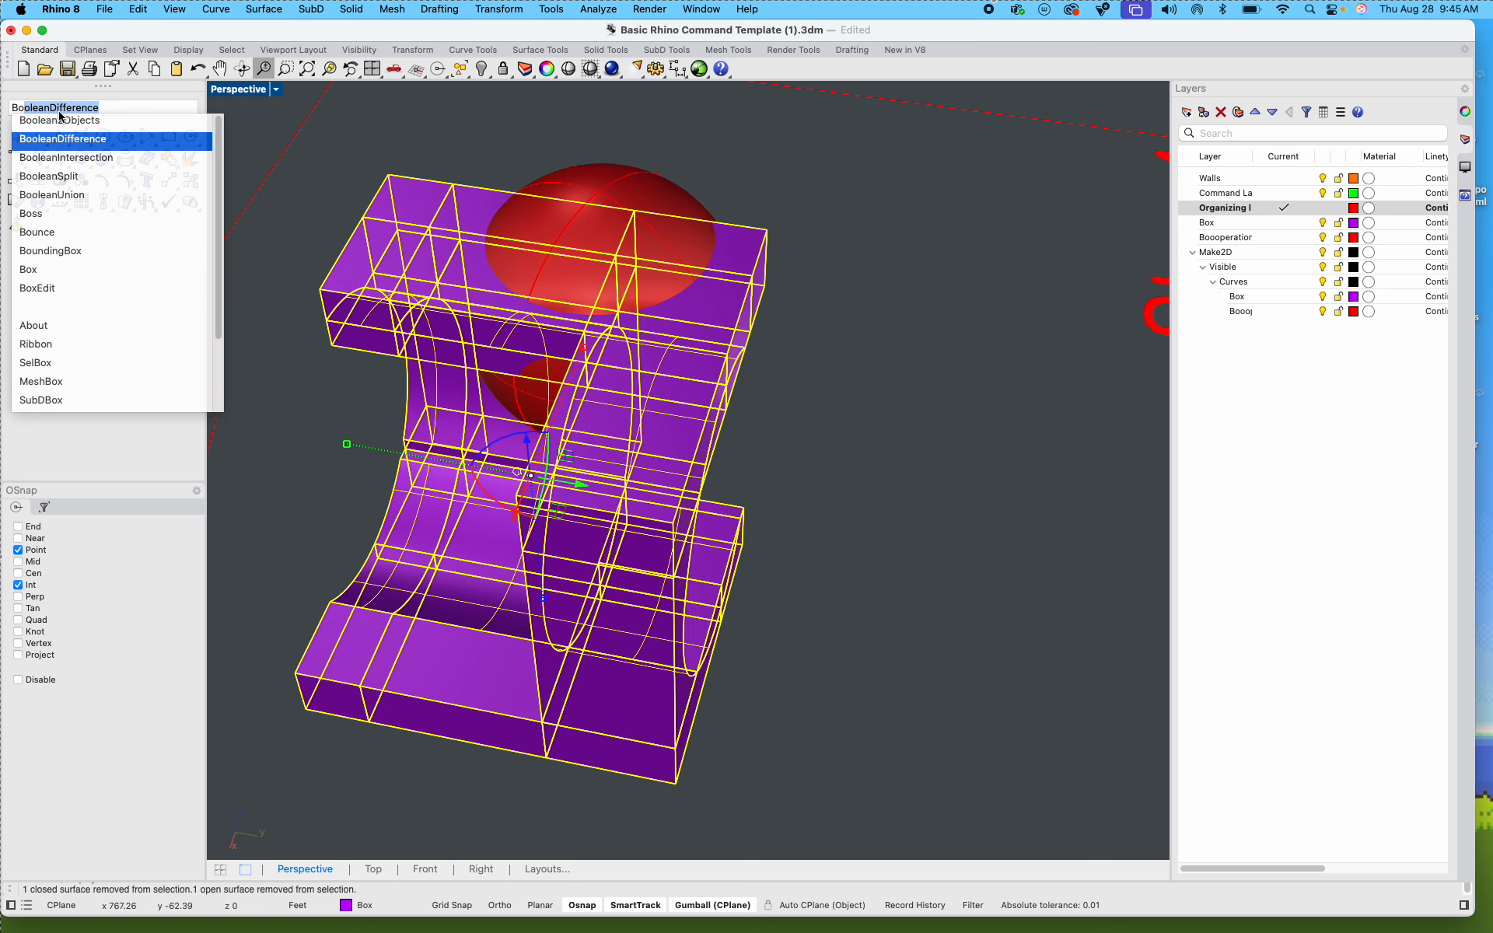
{"action": "key", "text": "Down"}
{"action": "key", "text": "Down"}
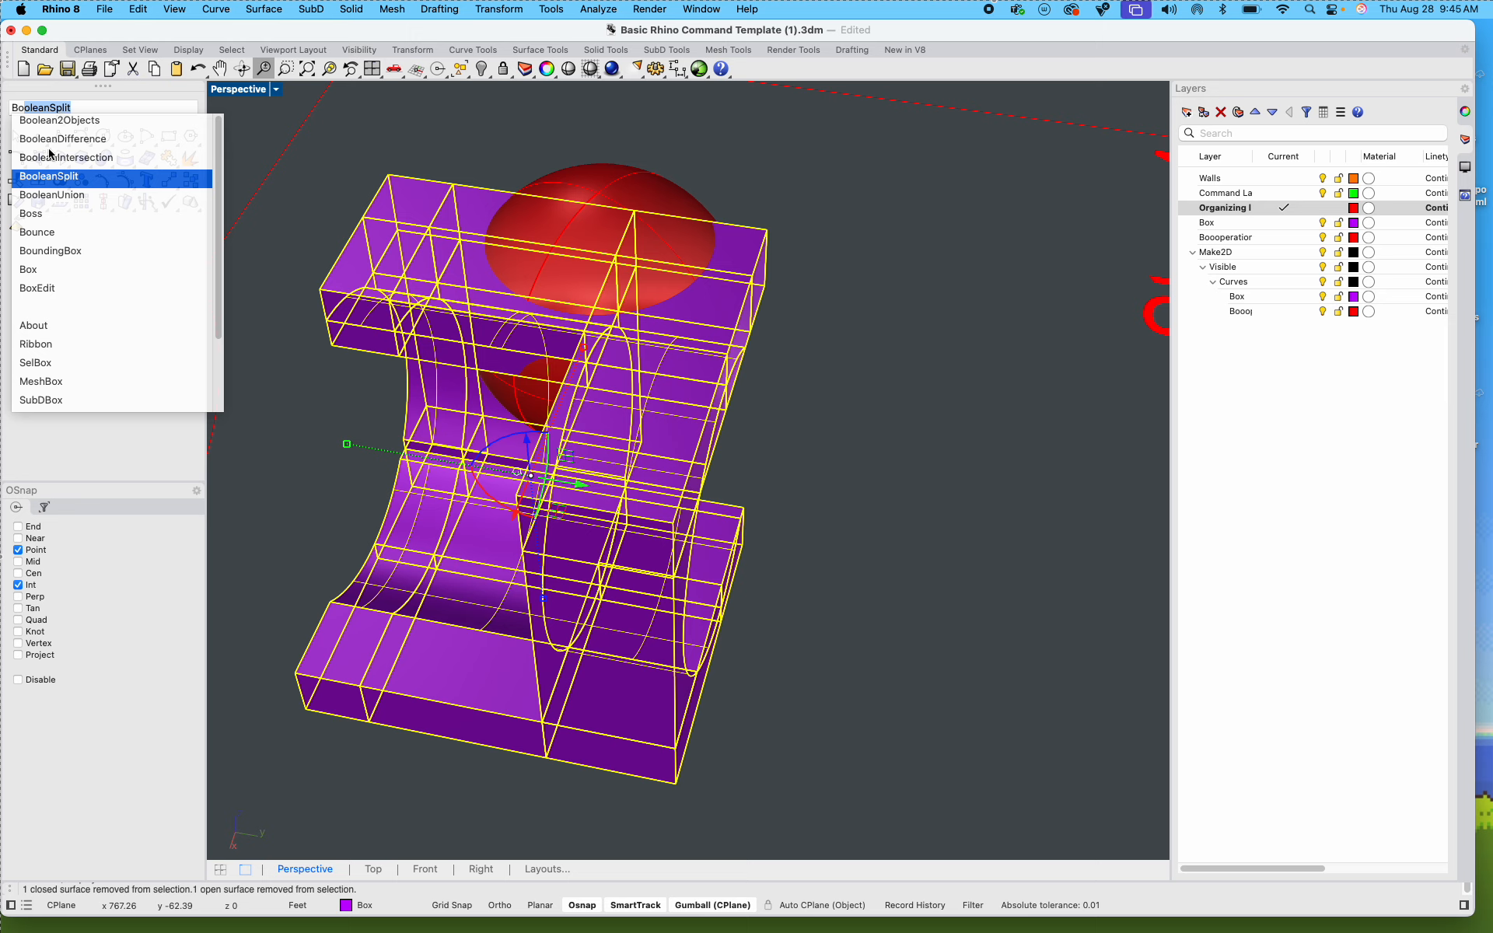
{"action": "left_click", "coordinate": [108, 176]}
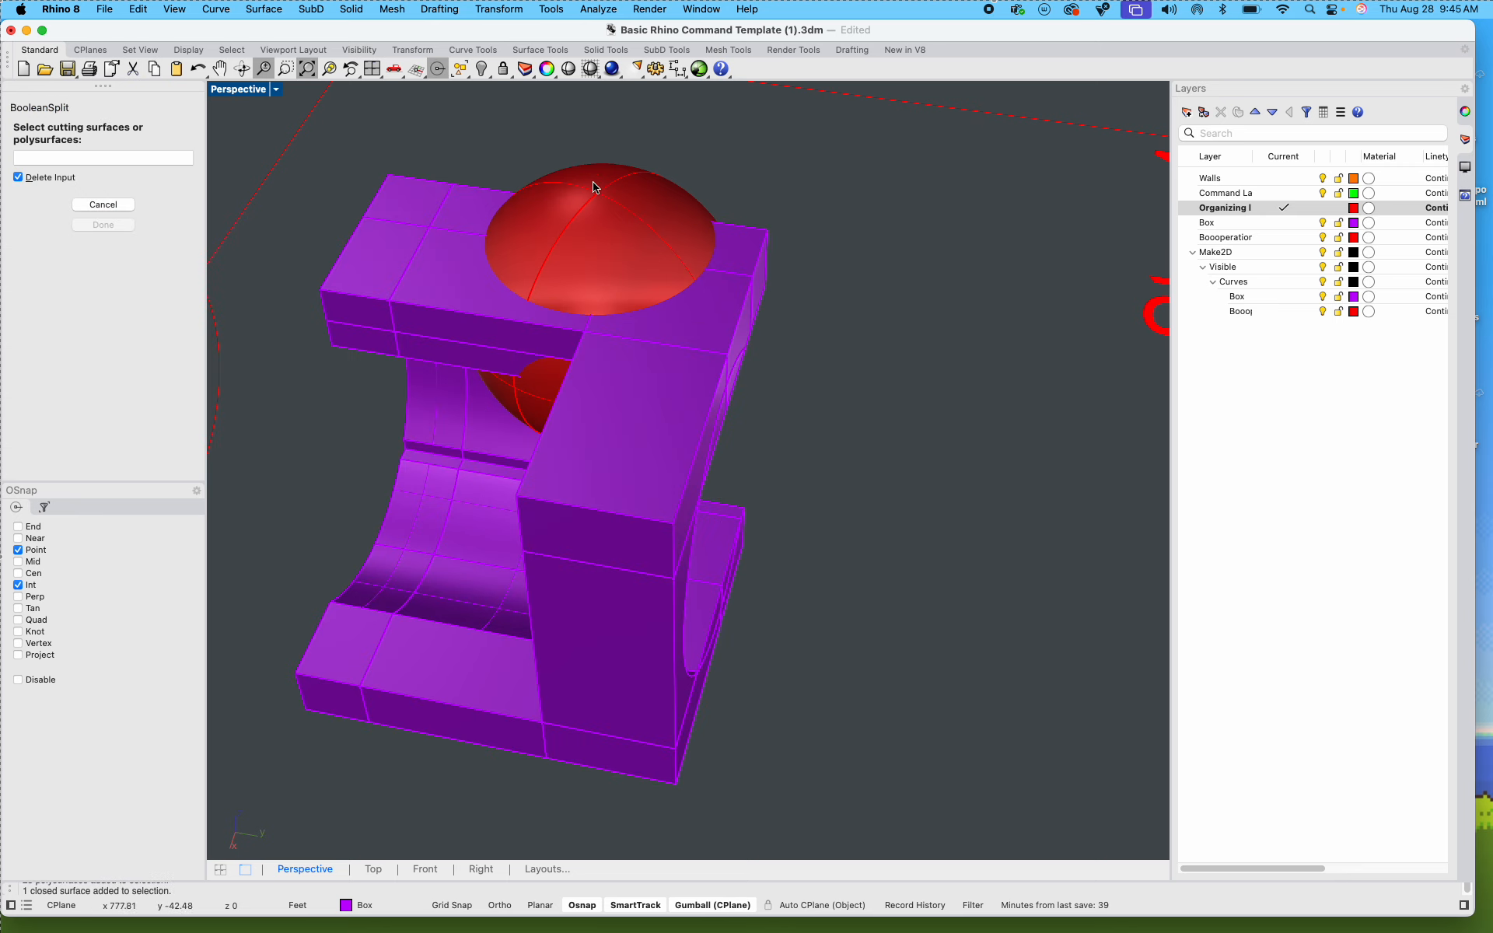
{"action": "left_click", "coordinate": [618, 195]}
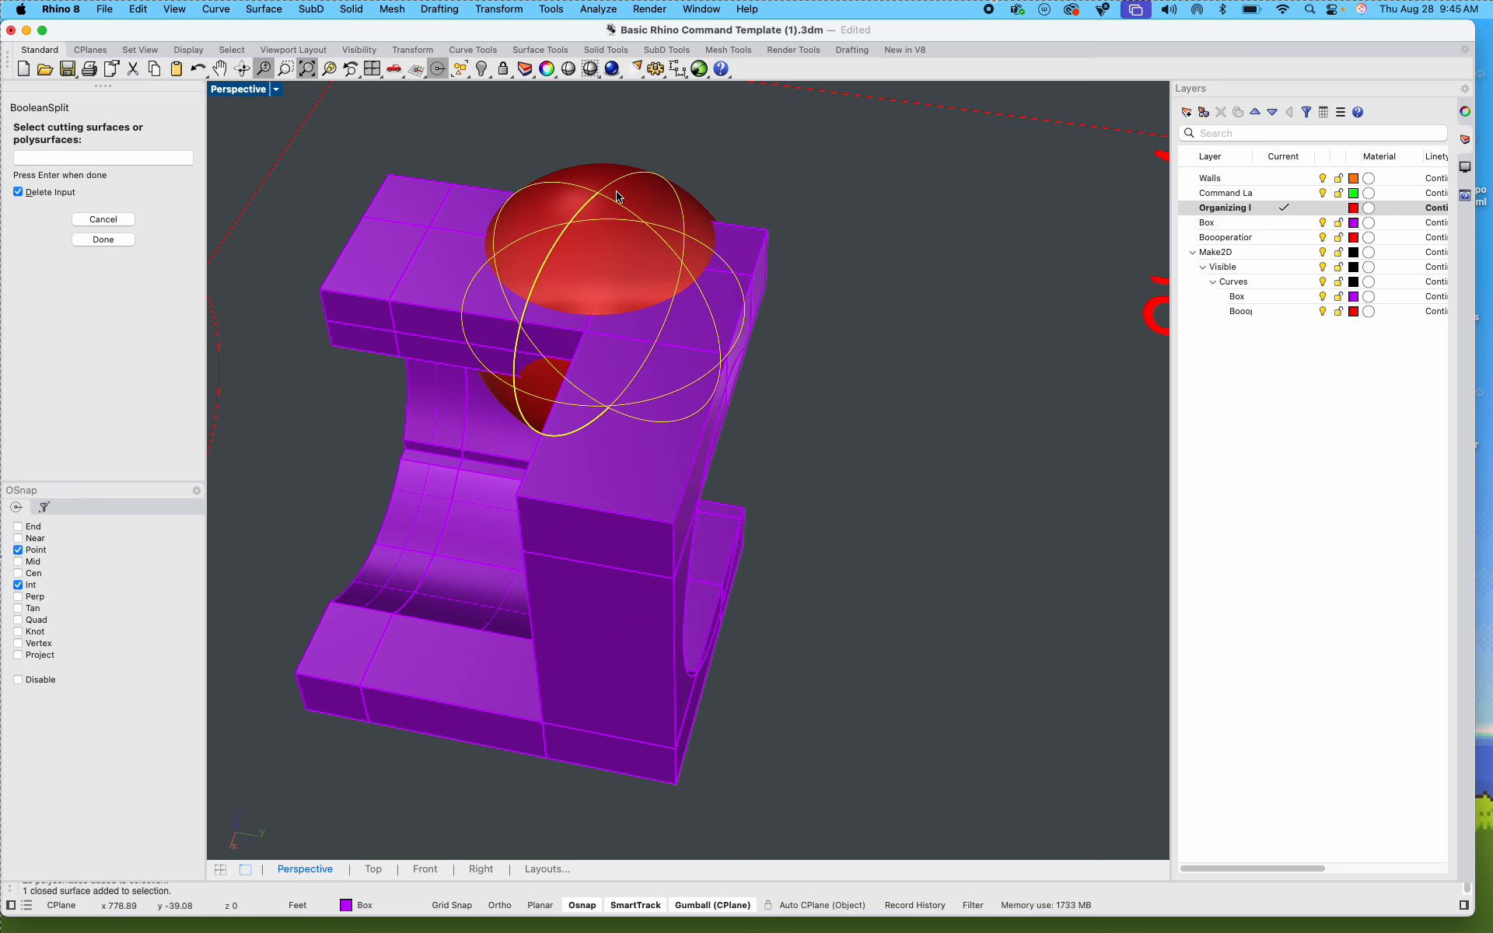
{"action": "key", "text": "Return"}
{"action": "left_click", "coordinate": [805, 201]}
Step: Move the red cutting sphere out of the Step 4 box into the open space beside it
{"action": "left_click", "coordinate": [647, 262]}
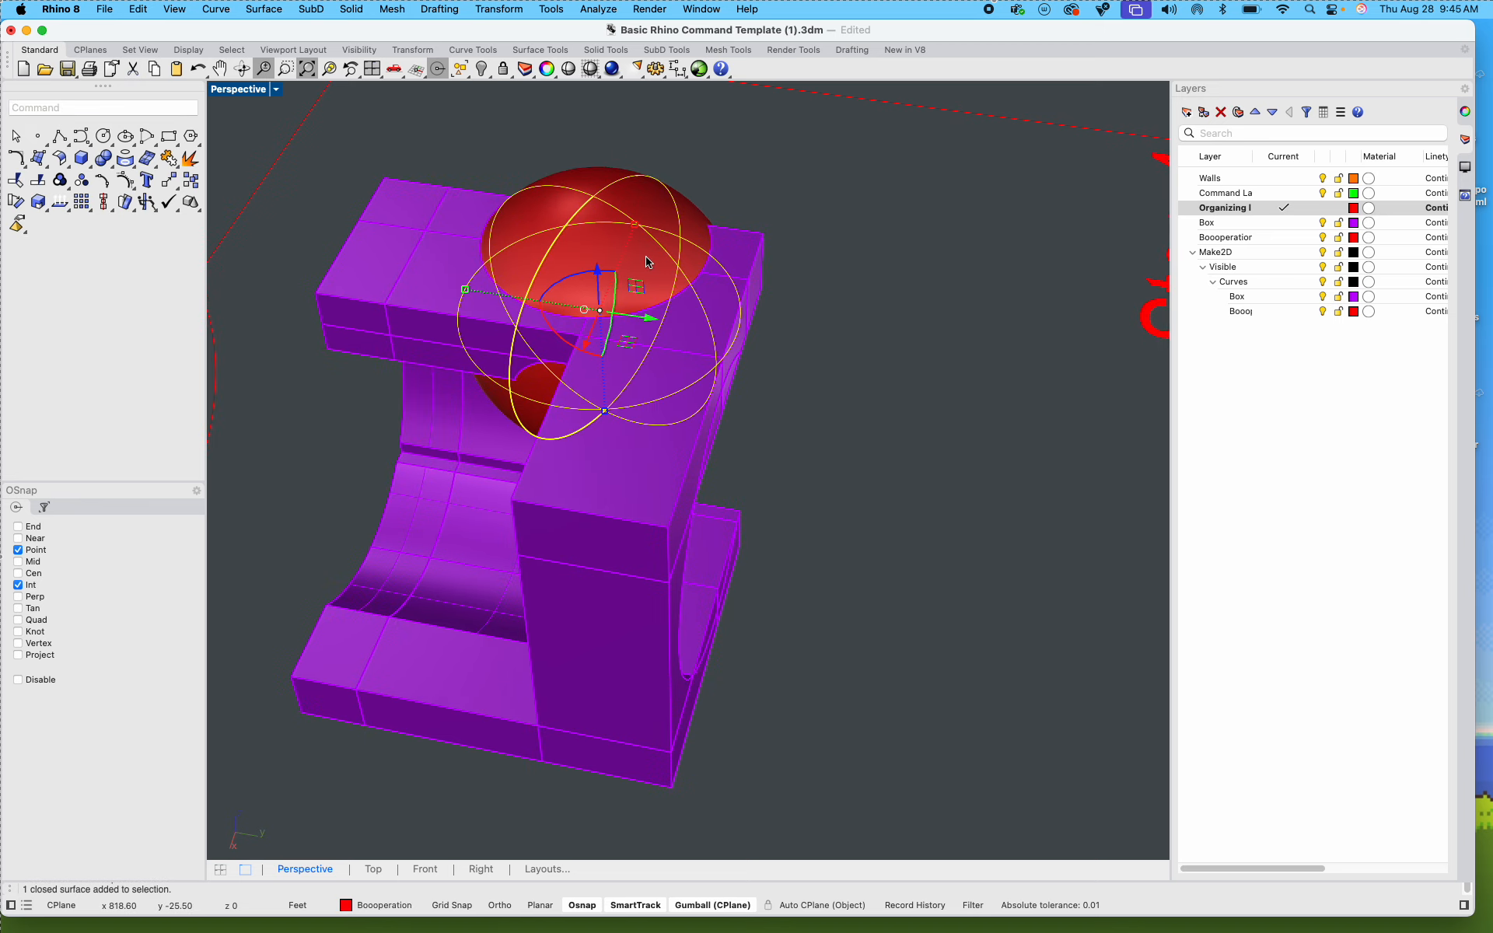
{"action": "left_click_drag", "start_coordinate": [586, 341], "coordinate": [678, 168]}
{"action": "left_click", "coordinate": [567, 285]}
{"action": "right_click_drag", "start_coordinate": [715, 303], "coordinate": [310, 273]}
Step: Delete the purple pieces inside the sphere's cut to open a spherical notch in the box's top corner
{"action": "scroll", "coordinate": [746, 335], "scroll_direction": "up", "scroll_amount": 8}
{"action": "right_click_drag", "start_coordinate": [473, 277], "coordinate": [510, 403]}
{"action": "right_click_drag", "start_coordinate": [560, 314], "coordinate": [573, 583]}
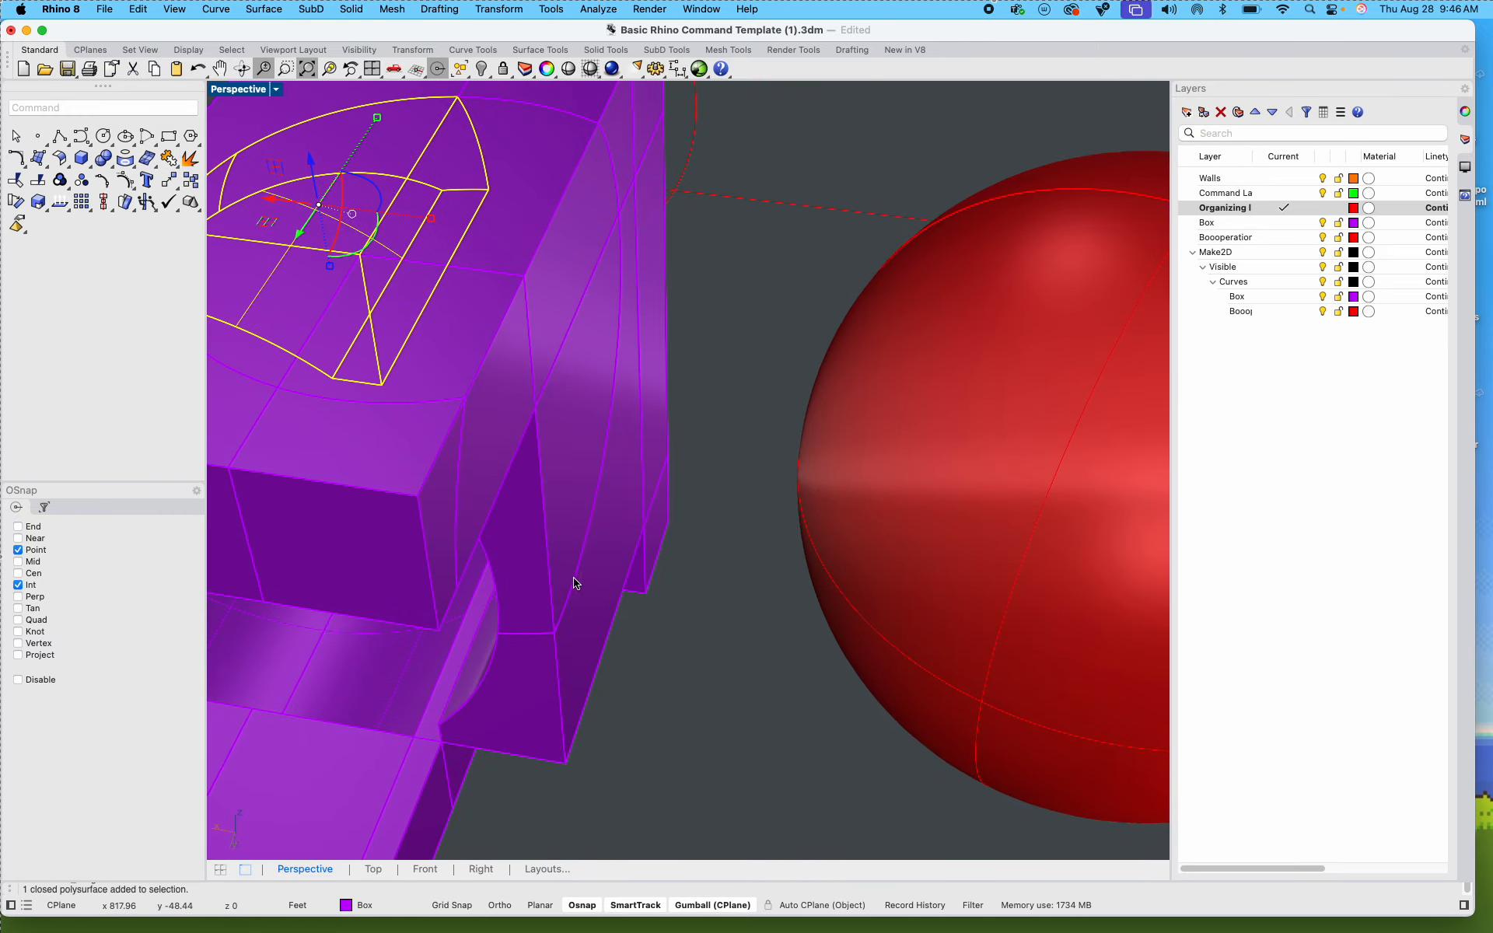
{"action": "left_click", "coordinate": [580, 508]}
{"action": "left_click_drag", "start_coordinate": [578, 507], "coordinate": [342, 223]}
{"action": "key", "text": "Delete"}
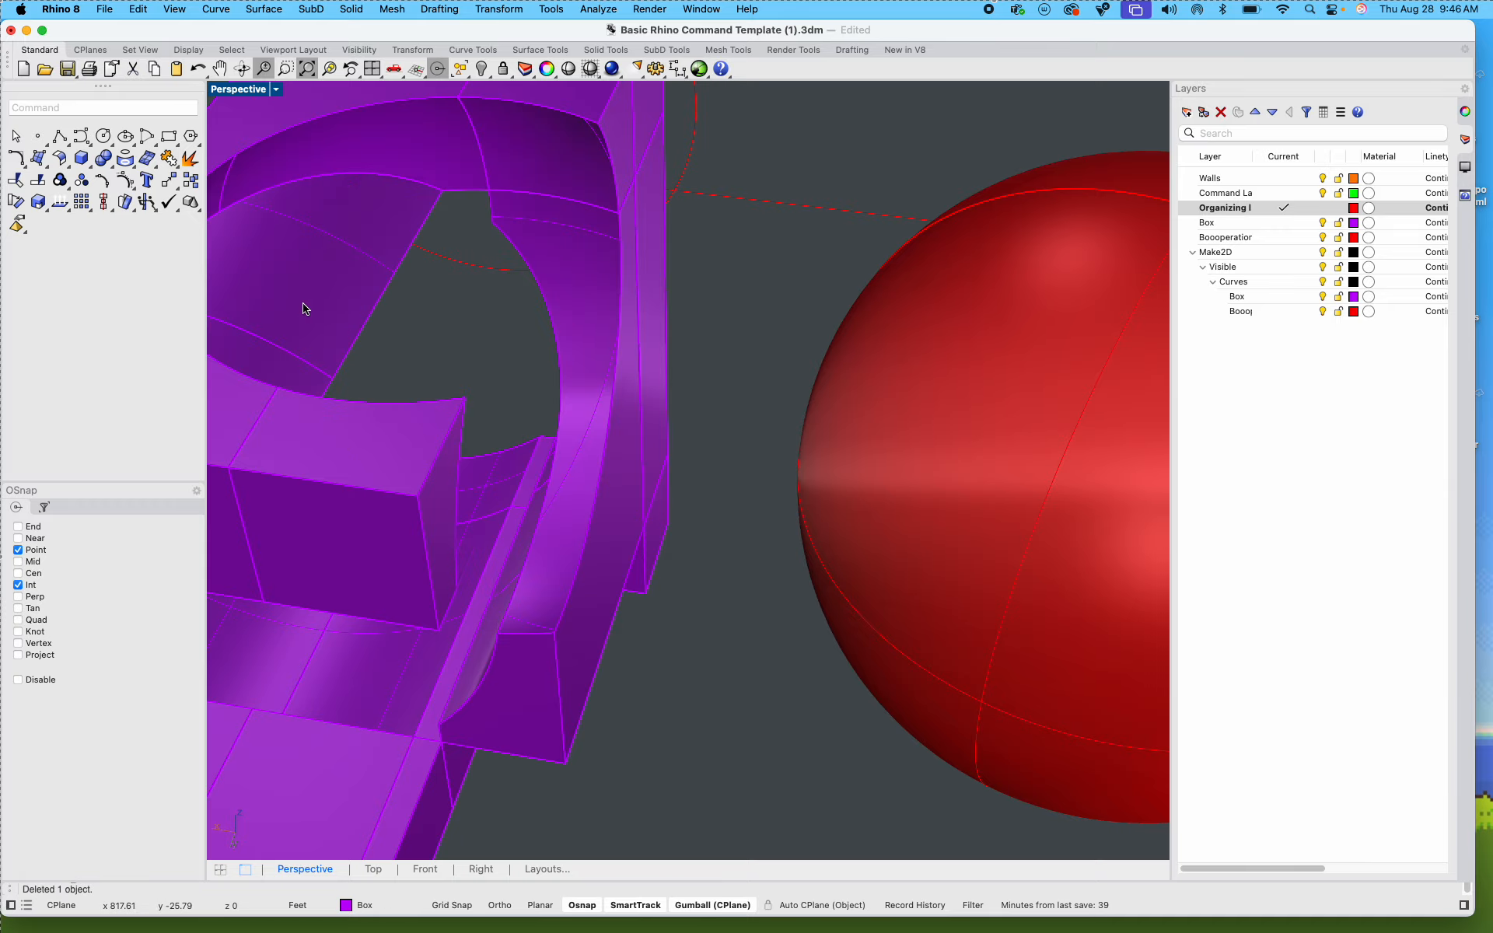
Step: Examine the Step 4 box with its spherical notch from several angles, together with the surrounding cut-out parts
{"action": "right_click_drag", "start_coordinate": [303, 309], "coordinate": [133, 422]}
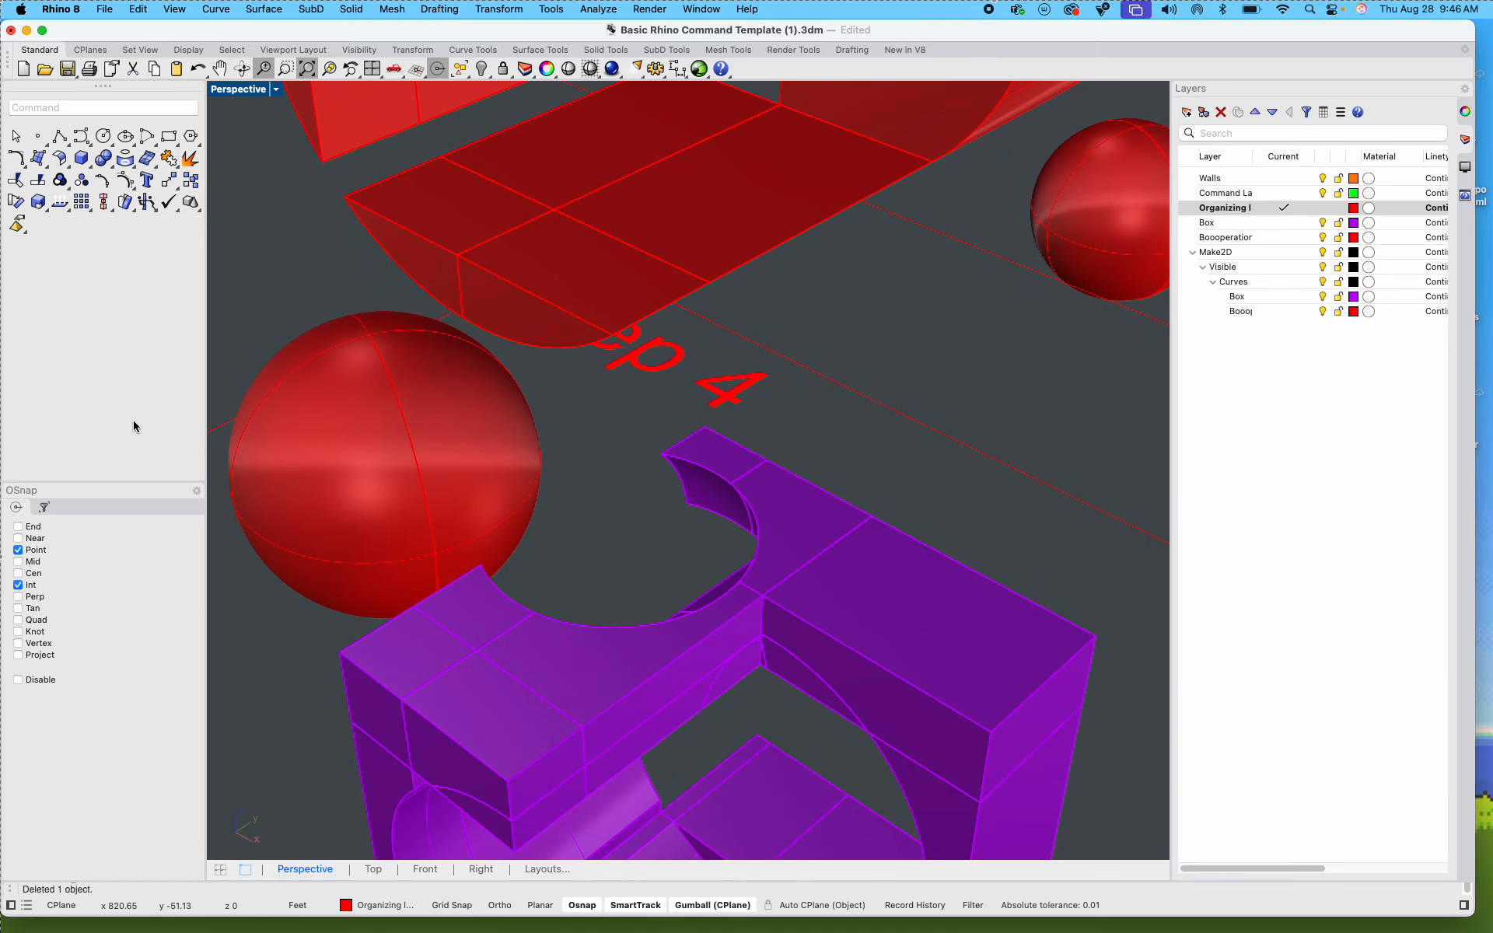
{"action": "scroll", "coordinate": [249, 607], "scroll_direction": "down", "scroll_amount": 8}
{"action": "right_click_drag", "start_coordinate": [402, 594], "coordinate": [601, 467], "text": "shift"}
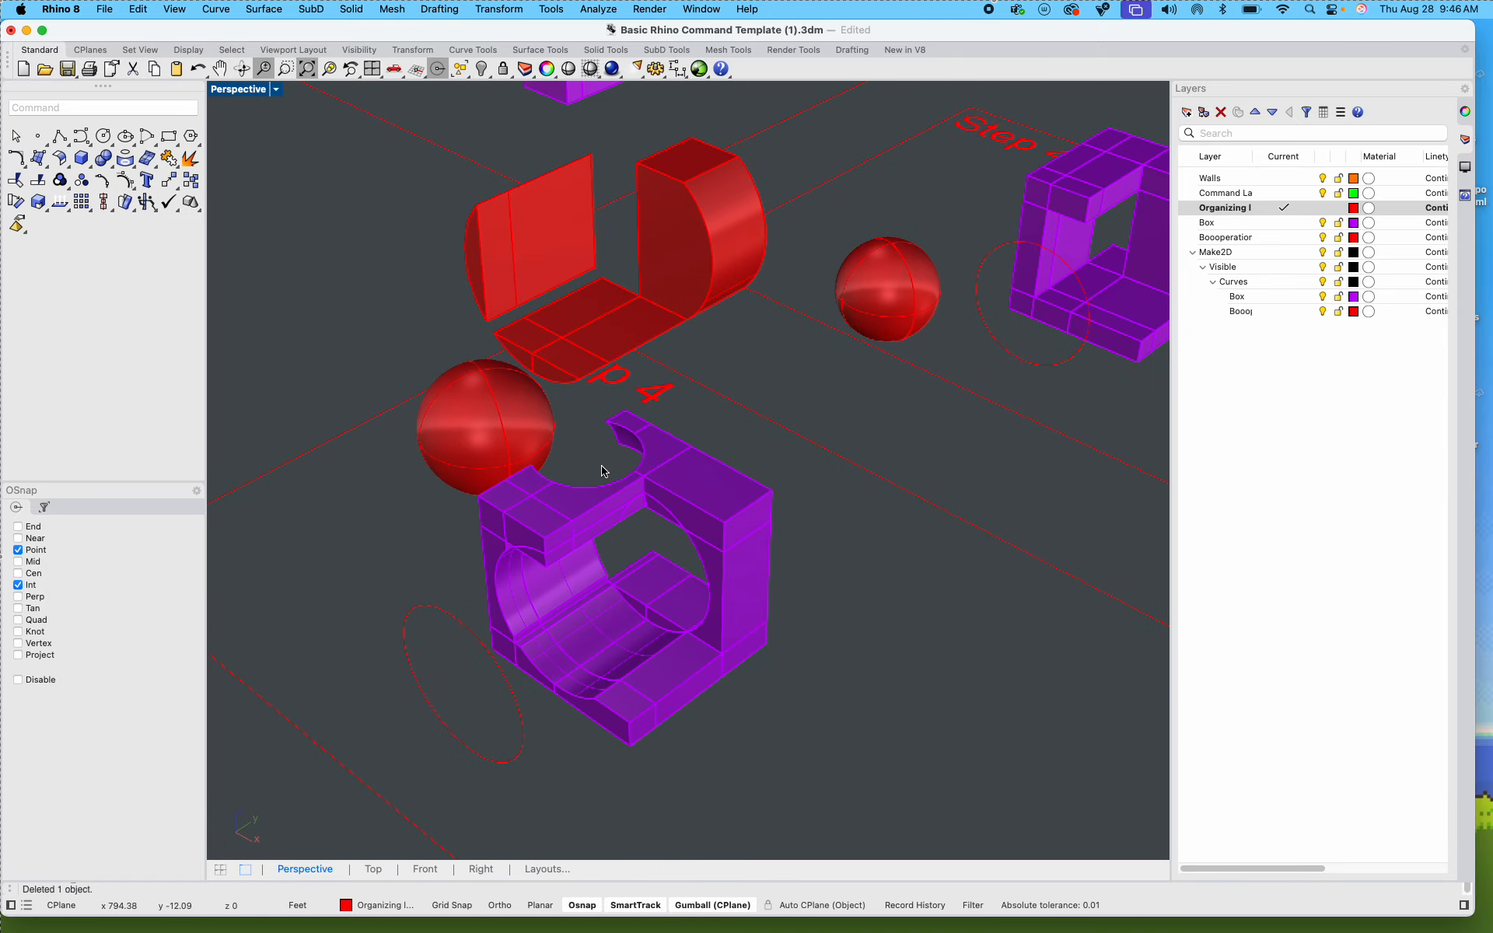
{"action": "scroll", "coordinate": [687, 337], "scroll_direction": "down", "scroll_amount": 6}
{"action": "right_click_drag", "start_coordinate": [684, 426], "coordinate": [570, 475], "text": "shift"}
{"action": "scroll", "coordinate": [570, 475], "scroll_direction": "up", "scroll_amount": 10}
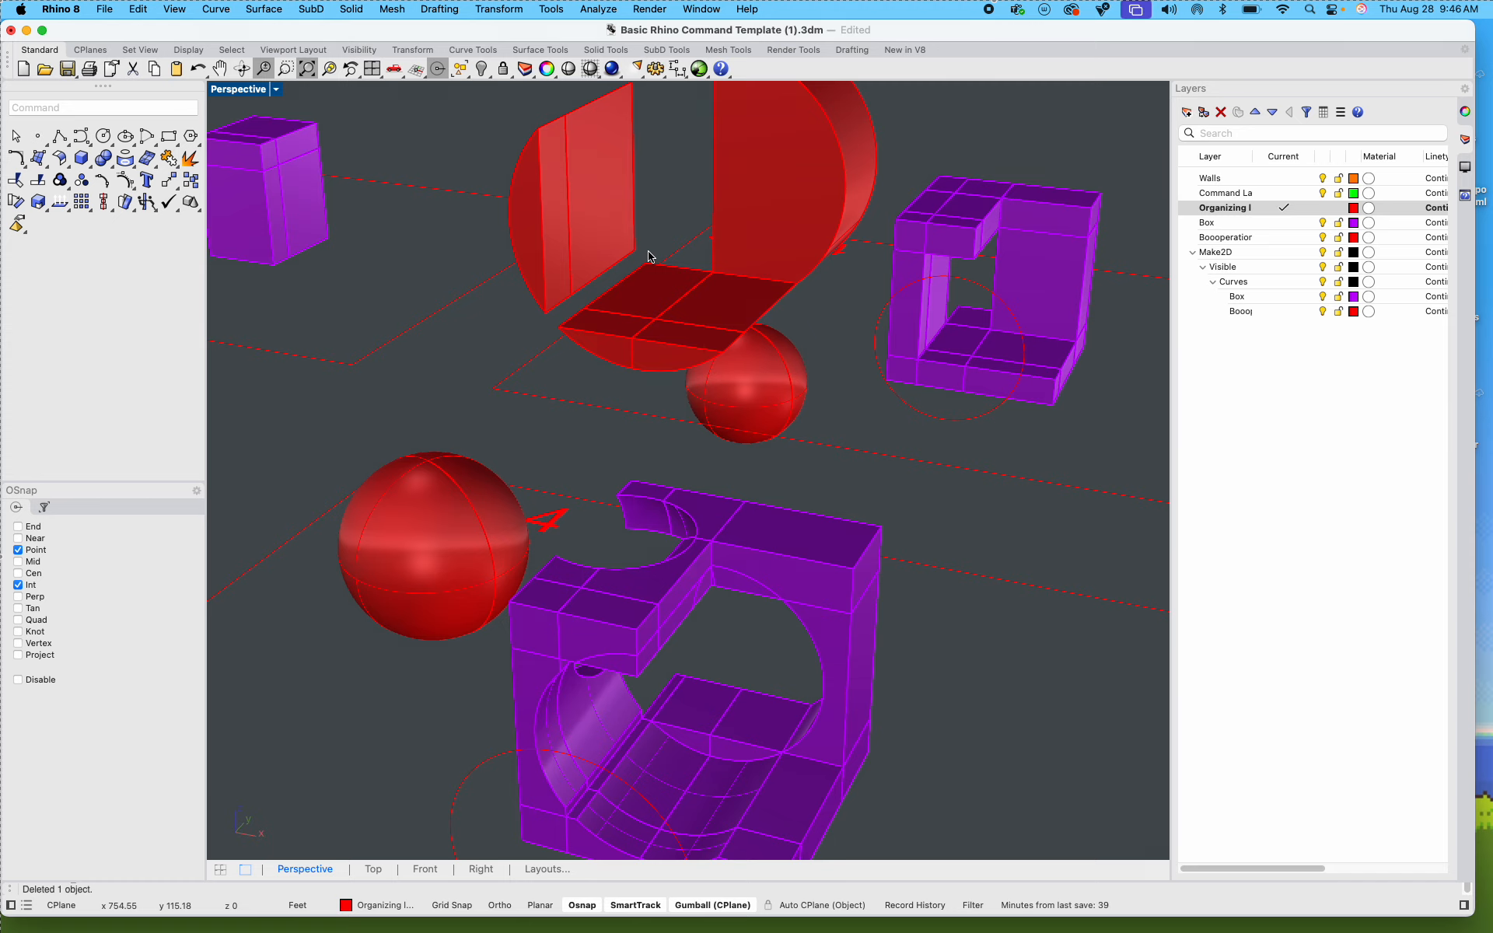
{"action": "scroll", "coordinate": [862, 500], "scroll_direction": "down", "scroll_amount": 20}
{"action": "right_click_drag", "start_coordinate": [750, 611], "coordinate": [670, 603], "text": "shift"}
{"action": "scroll", "coordinate": [812, 521], "scroll_direction": "up", "scroll_amount": 15}
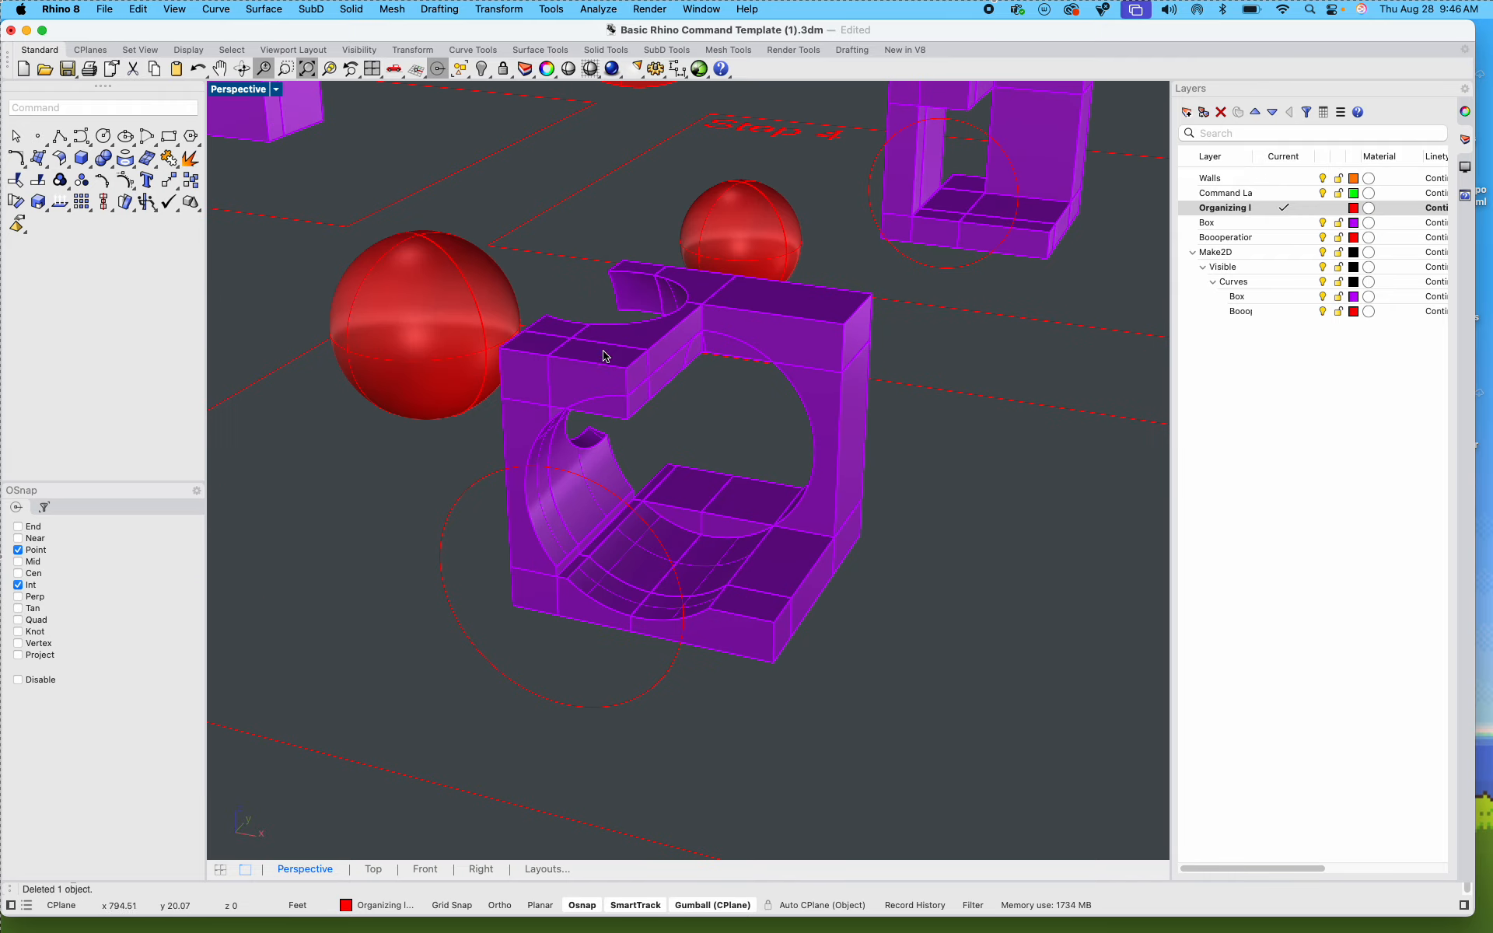
{"action": "right_click_drag", "start_coordinate": [605, 355], "coordinate": [1085, 397]}
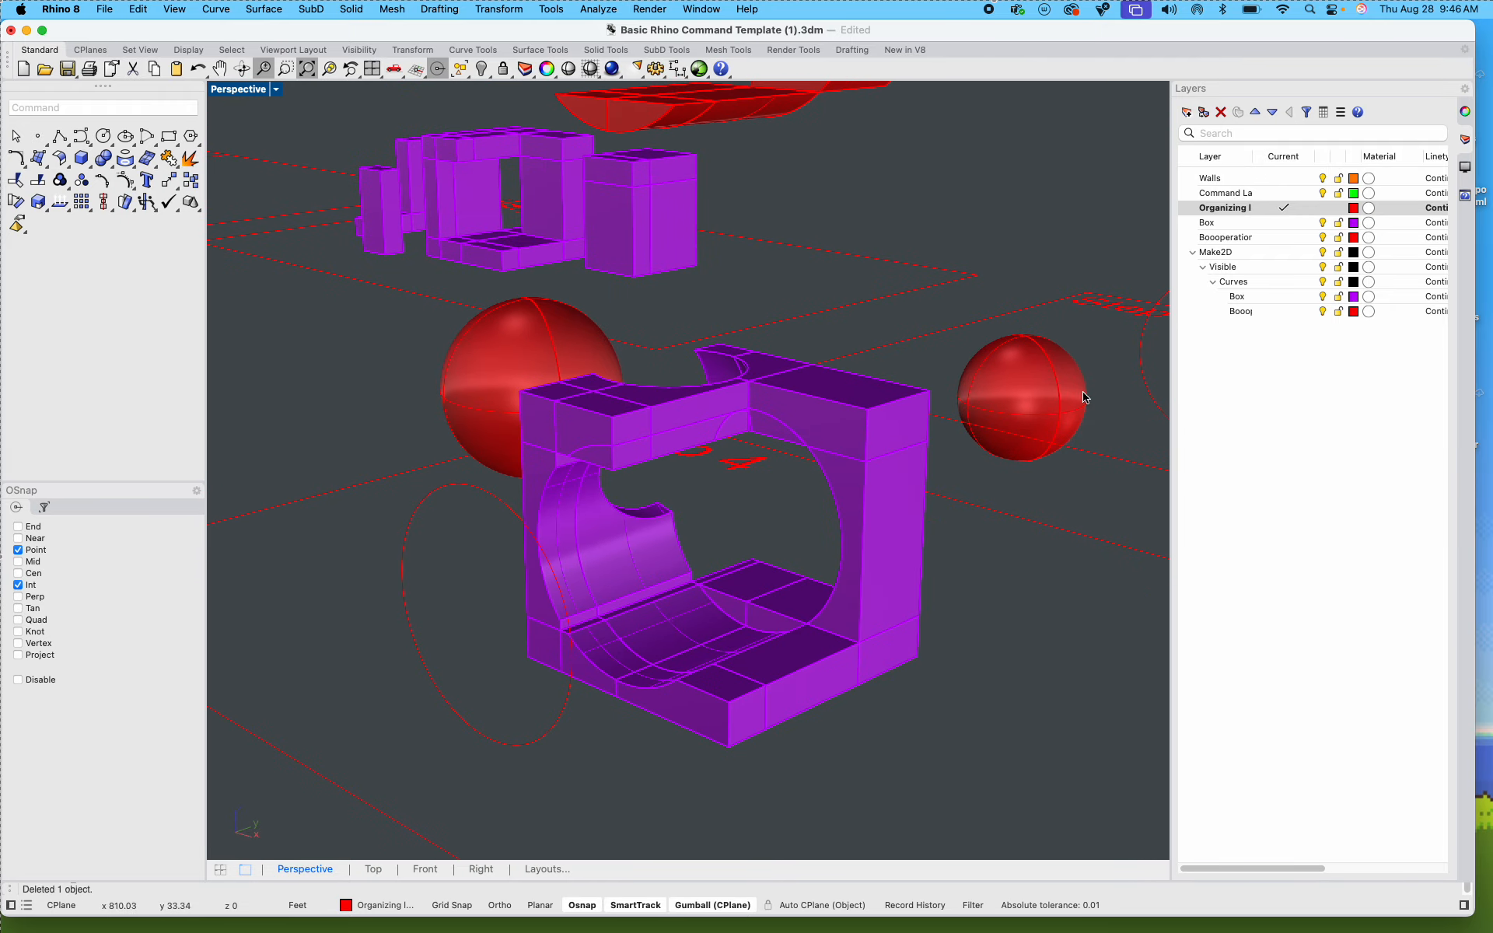
{"action": "right_click_drag", "start_coordinate": [958, 489], "coordinate": [841, 550]}
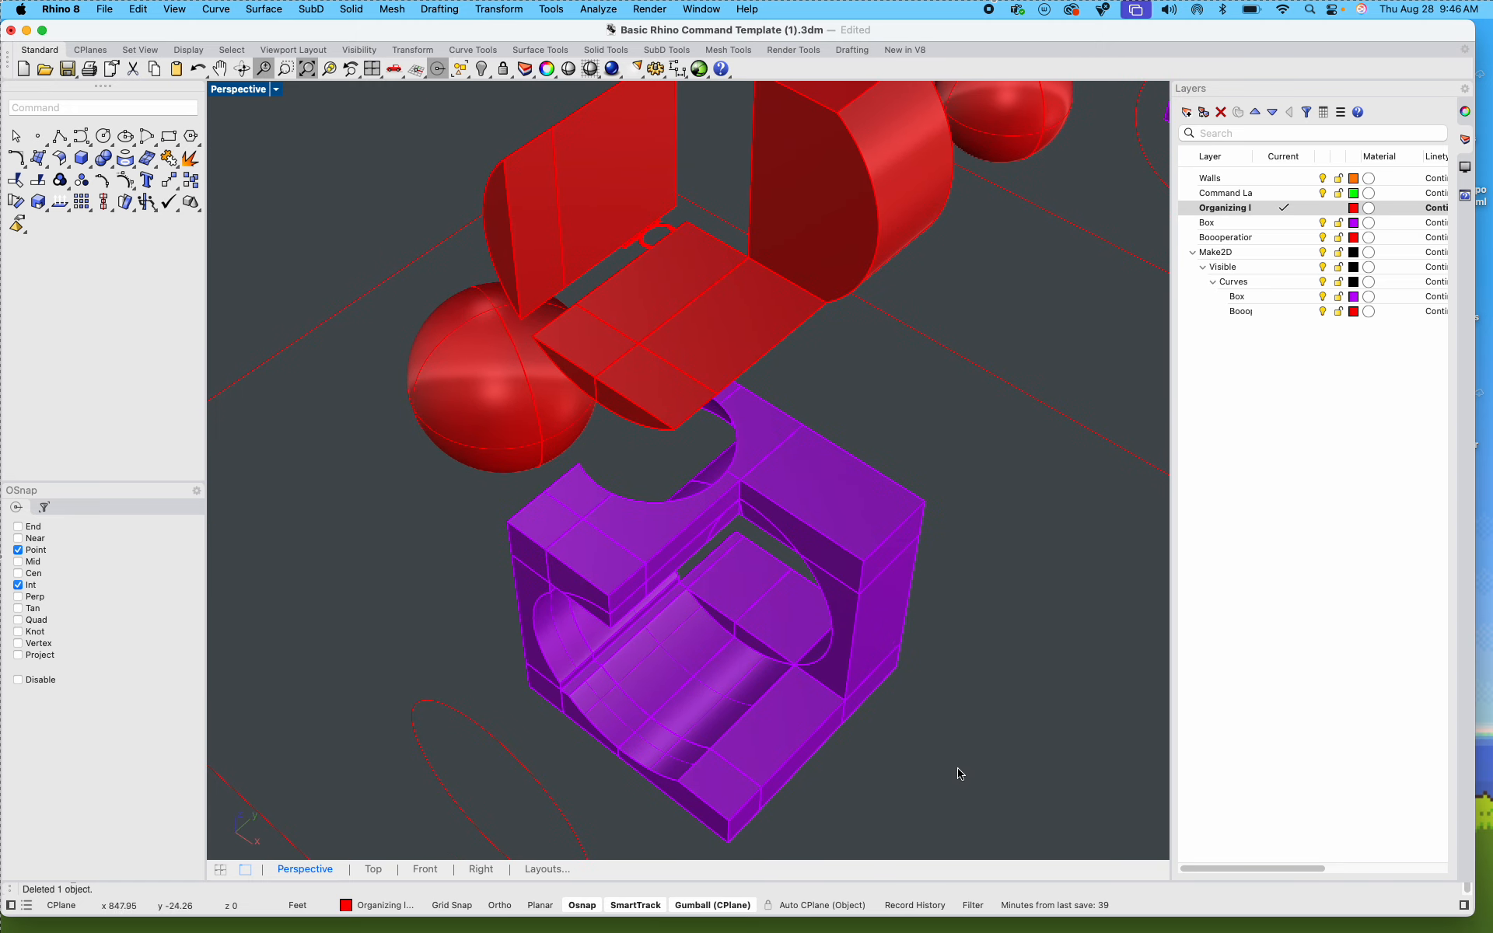
Step: Generate a Make2D perspective drawing of all the notched Step 4 box pieces, including hidden lines, maintaining source layers and grouping the output
{"action": "left_click_drag", "start_coordinate": [960, 772], "coordinate": [603, 467]}
{"action": "scroll", "coordinate": [666, 574], "scroll_direction": "up", "scroll_amount": 5}
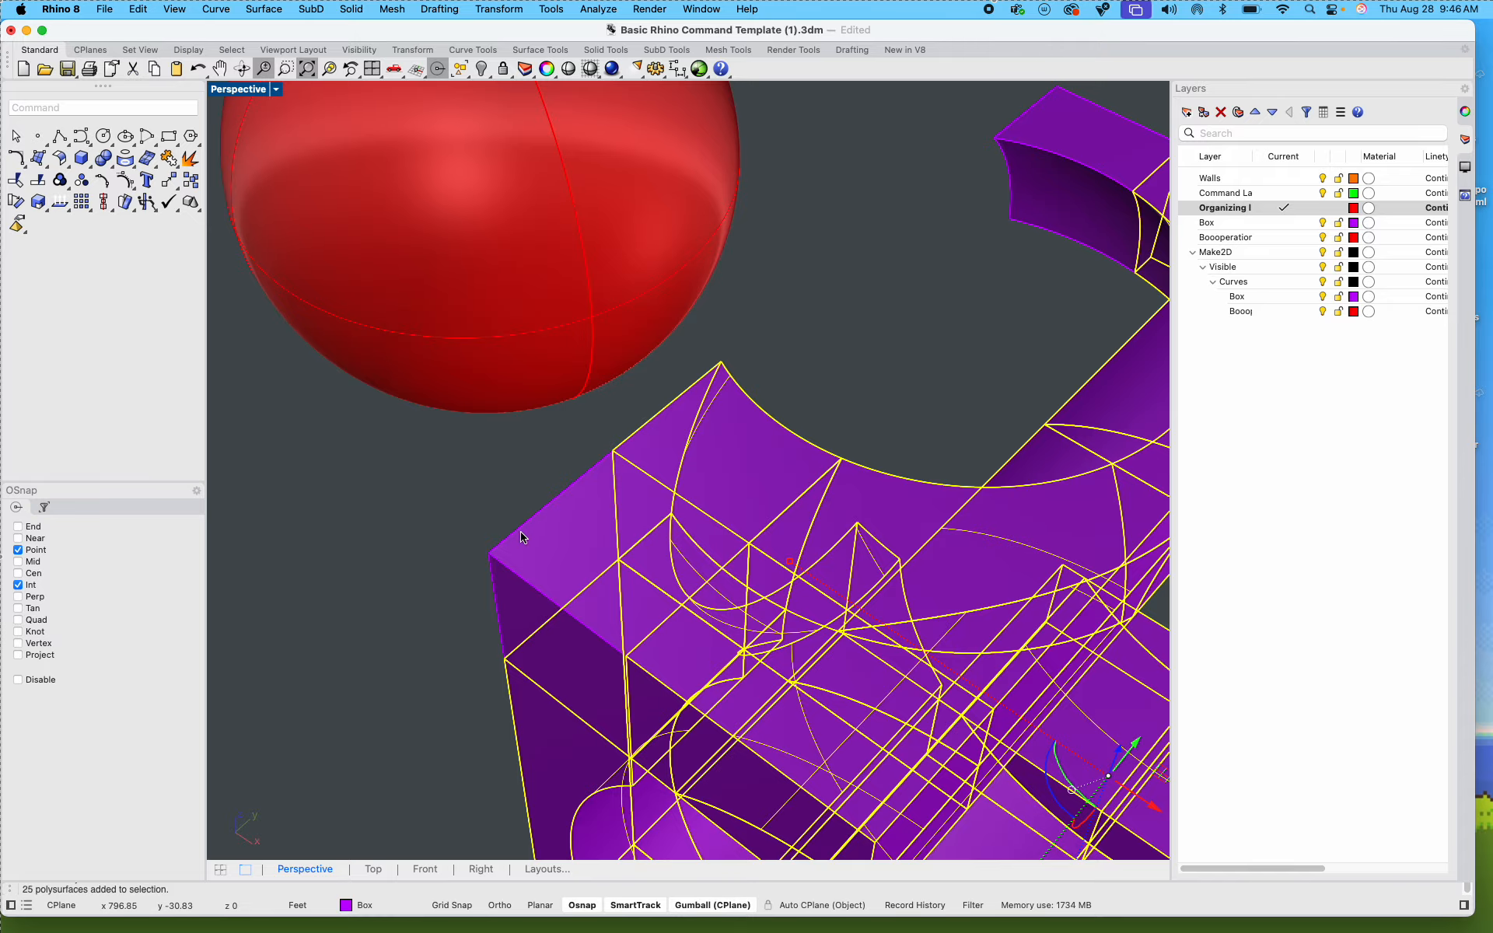
{"action": "left_click", "coordinate": [533, 524], "text": "shift"}
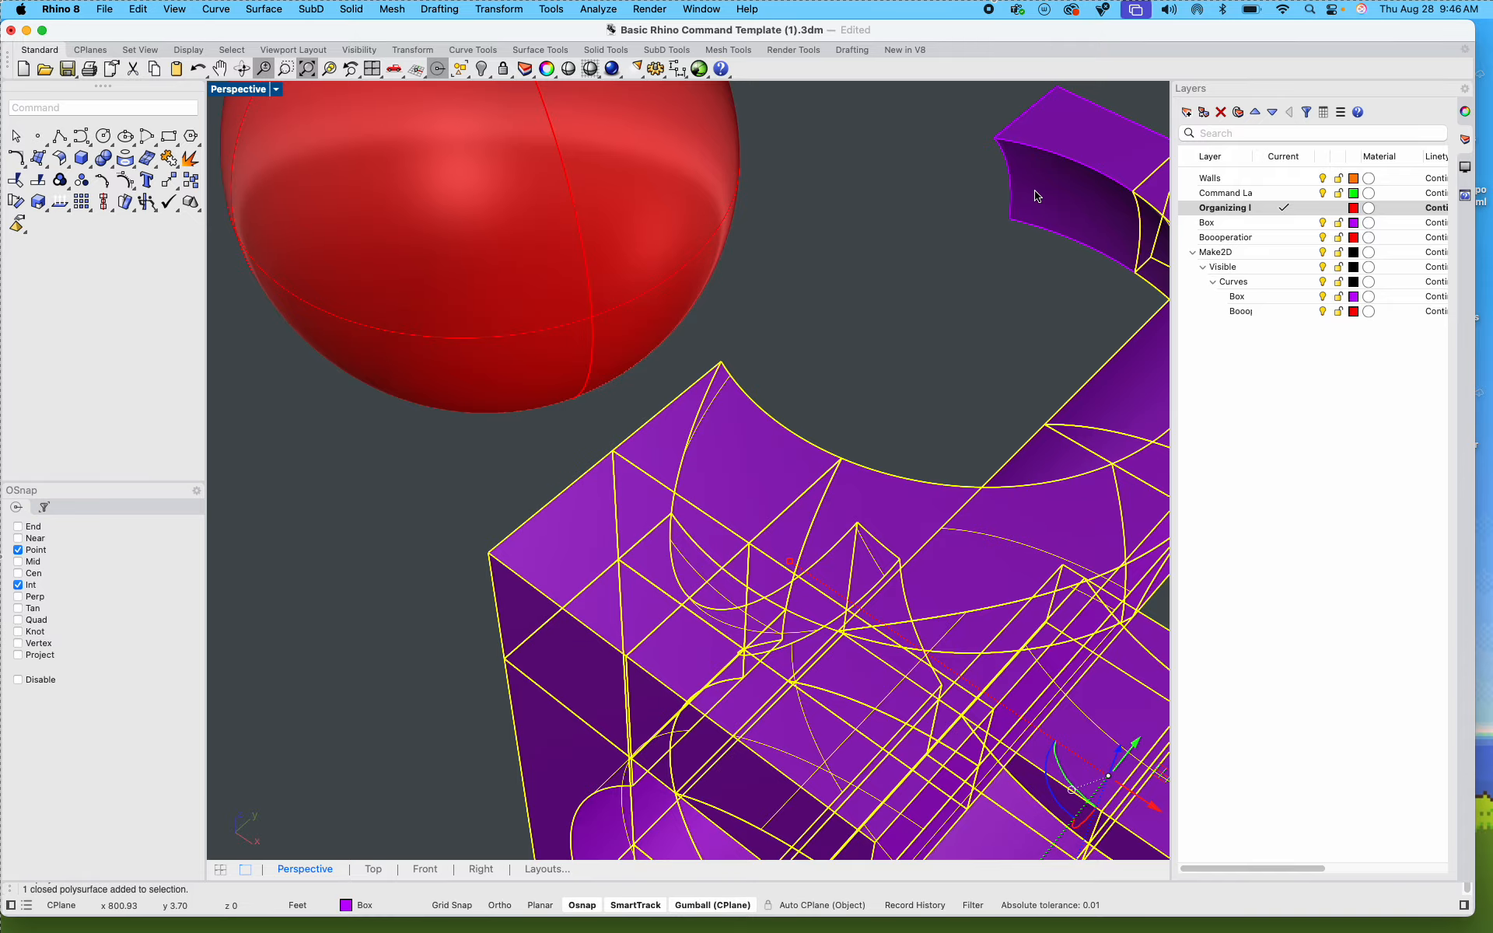
{"action": "scroll", "coordinate": [990, 246], "scroll_direction": "down", "scroll_amount": 5}
{"action": "right_click_drag", "start_coordinate": [787, 255], "coordinate": [649, 329]}
{"action": "scroll", "coordinate": [644, 362], "scroll_direction": "up", "scroll_amount": 3}
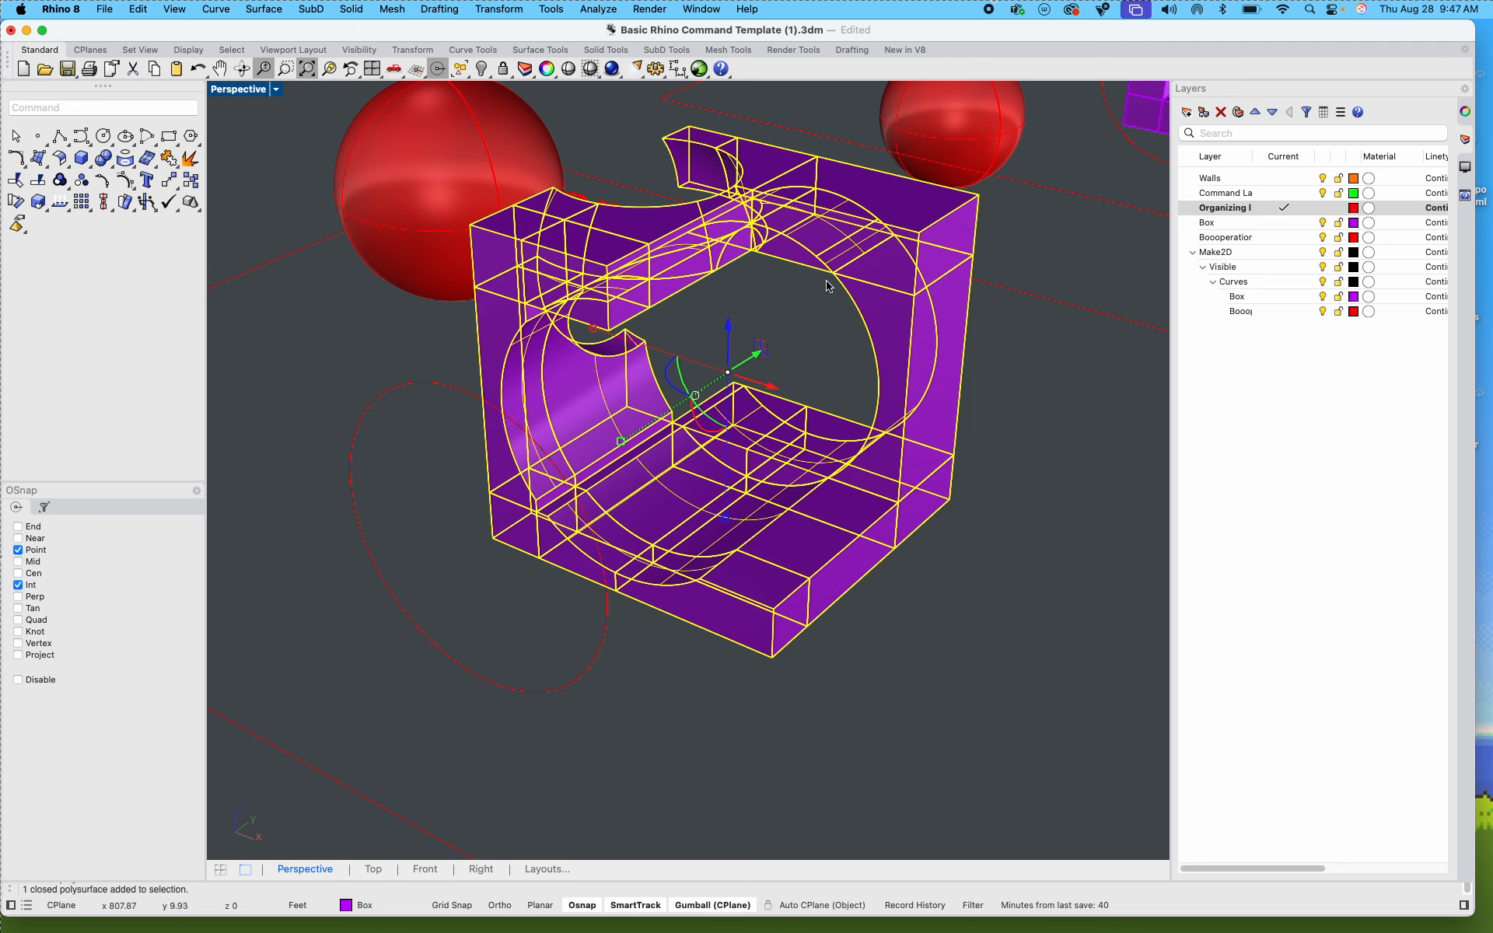
{"action": "type", "text": "Make2D"}
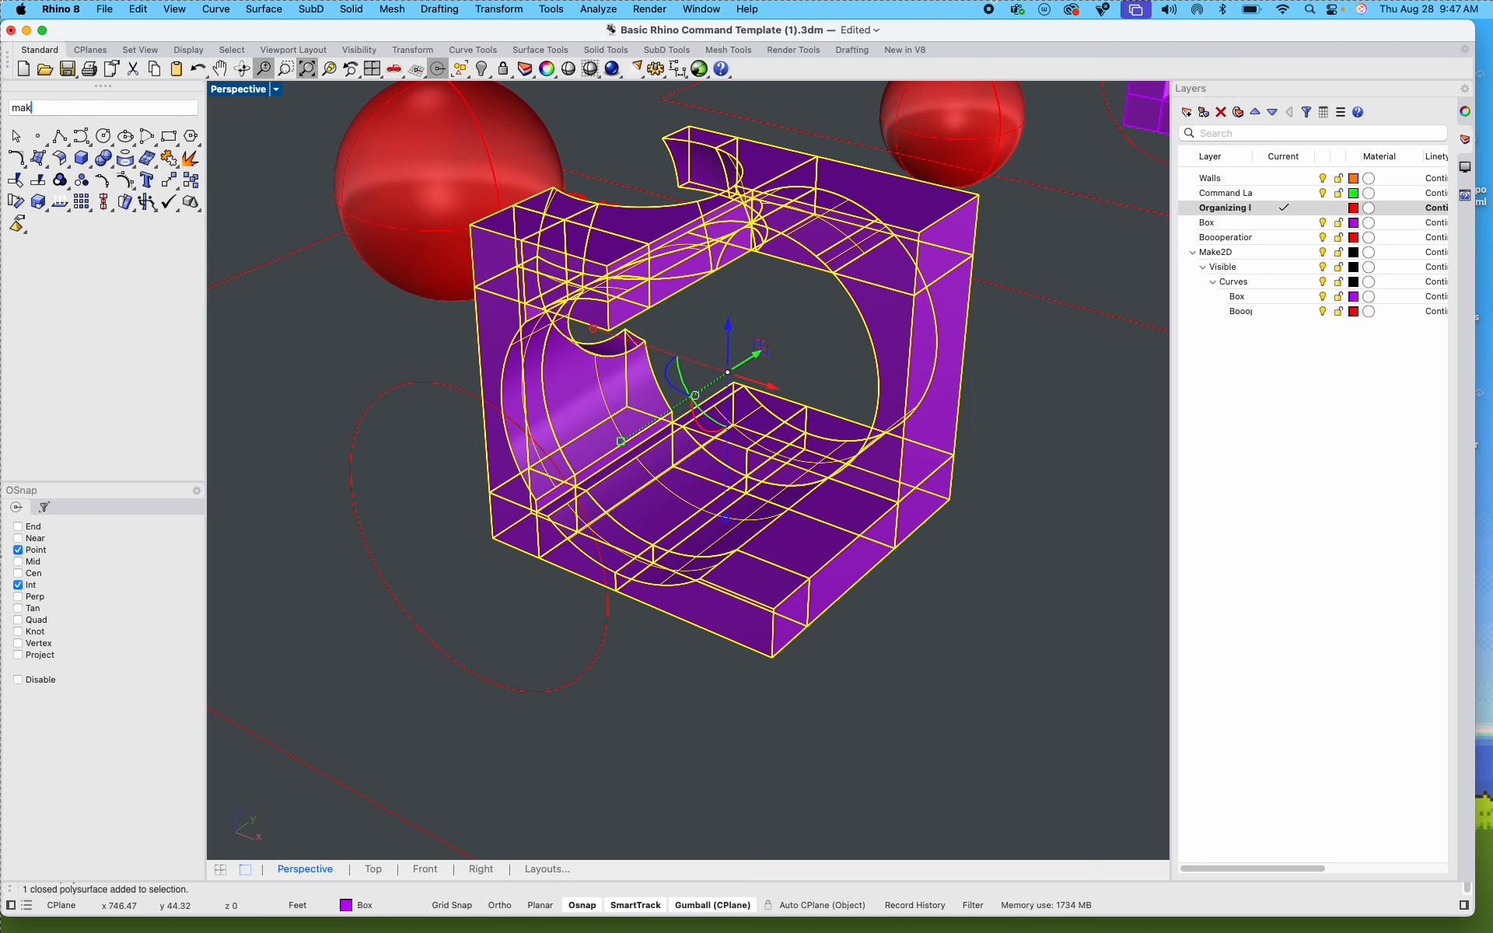
{"action": "key", "text": "Return"}
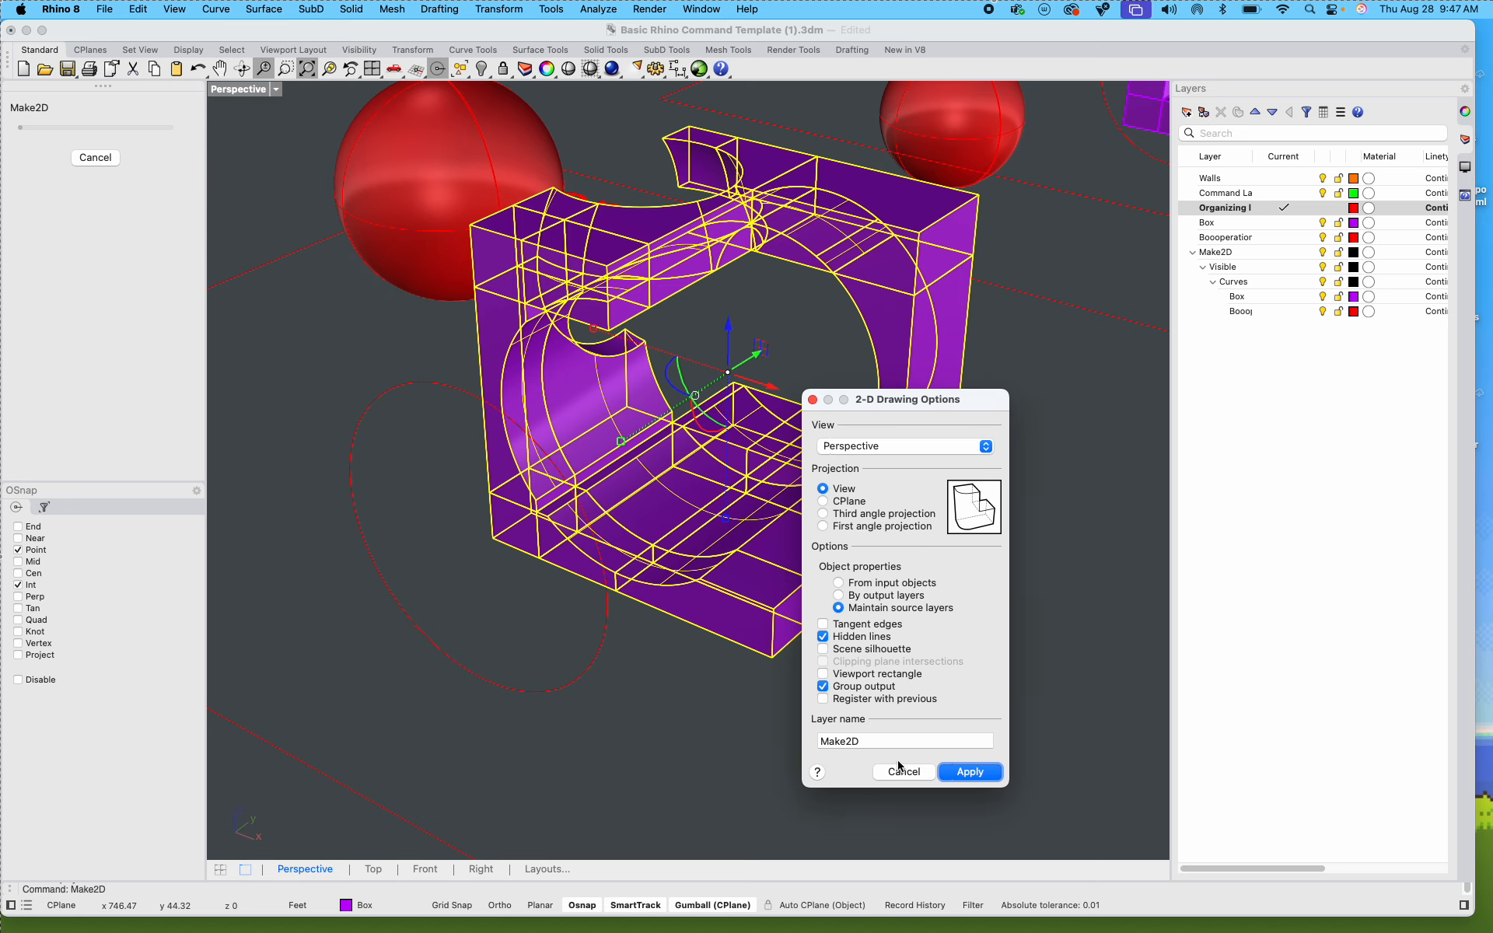
{"action": "left_click", "coordinate": [972, 772]}
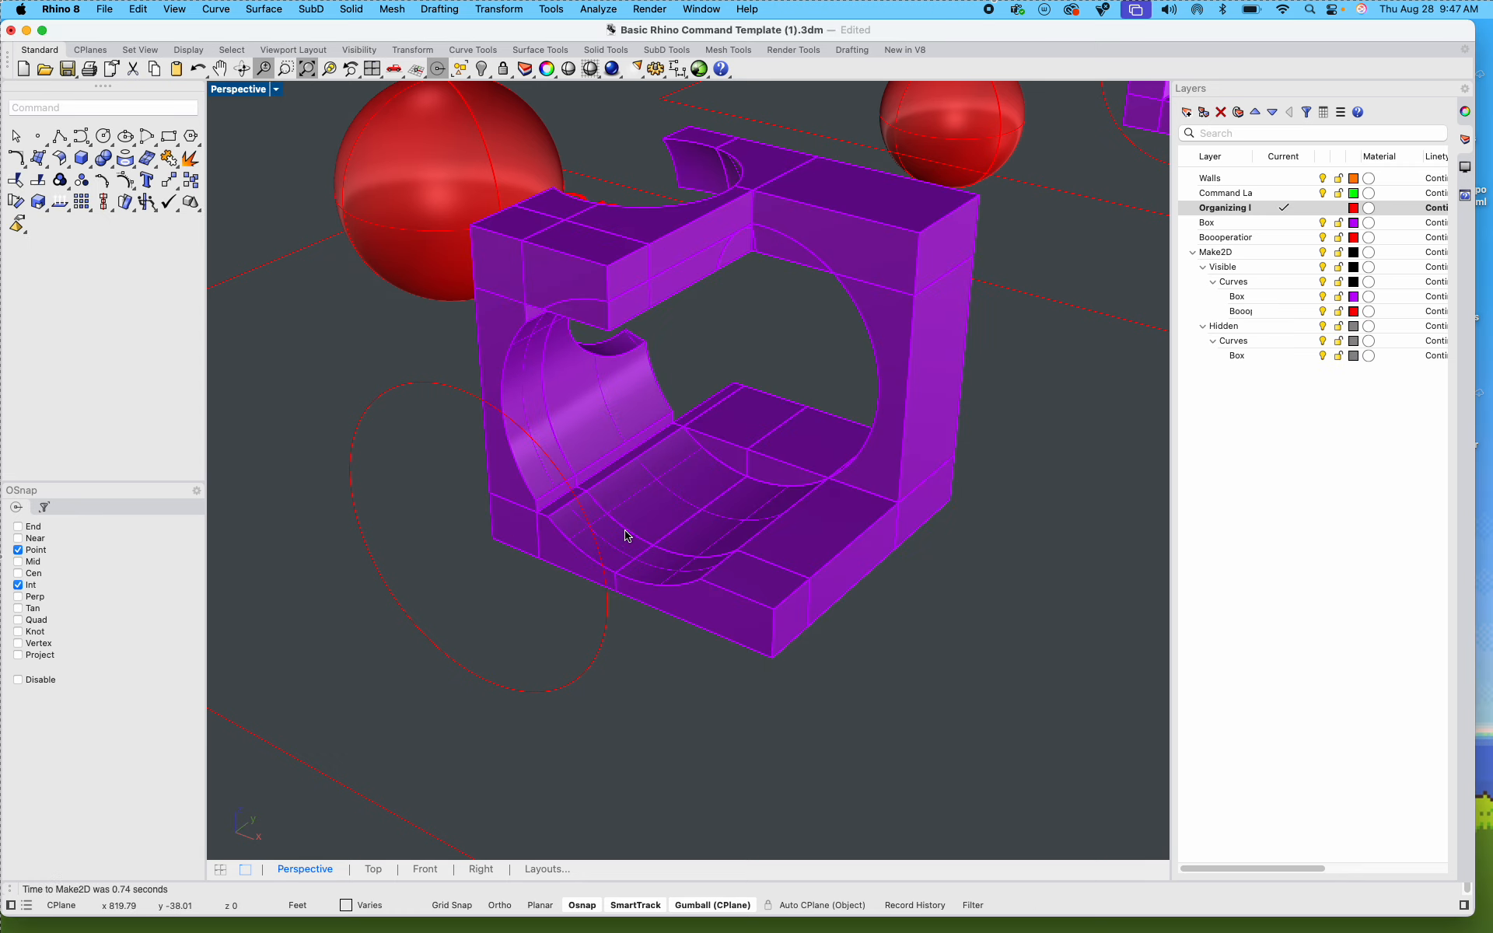
Step: Examine the Make2D perspective drawing near the origin, including its separate groups of visible and hidden curves
{"action": "scroll", "coordinate": [528, 363], "scroll_direction": "down", "scroll_amount": 20}
{"action": "right_click_drag", "start_coordinate": [459, 406], "coordinate": [860, 408], "text": "shift"}
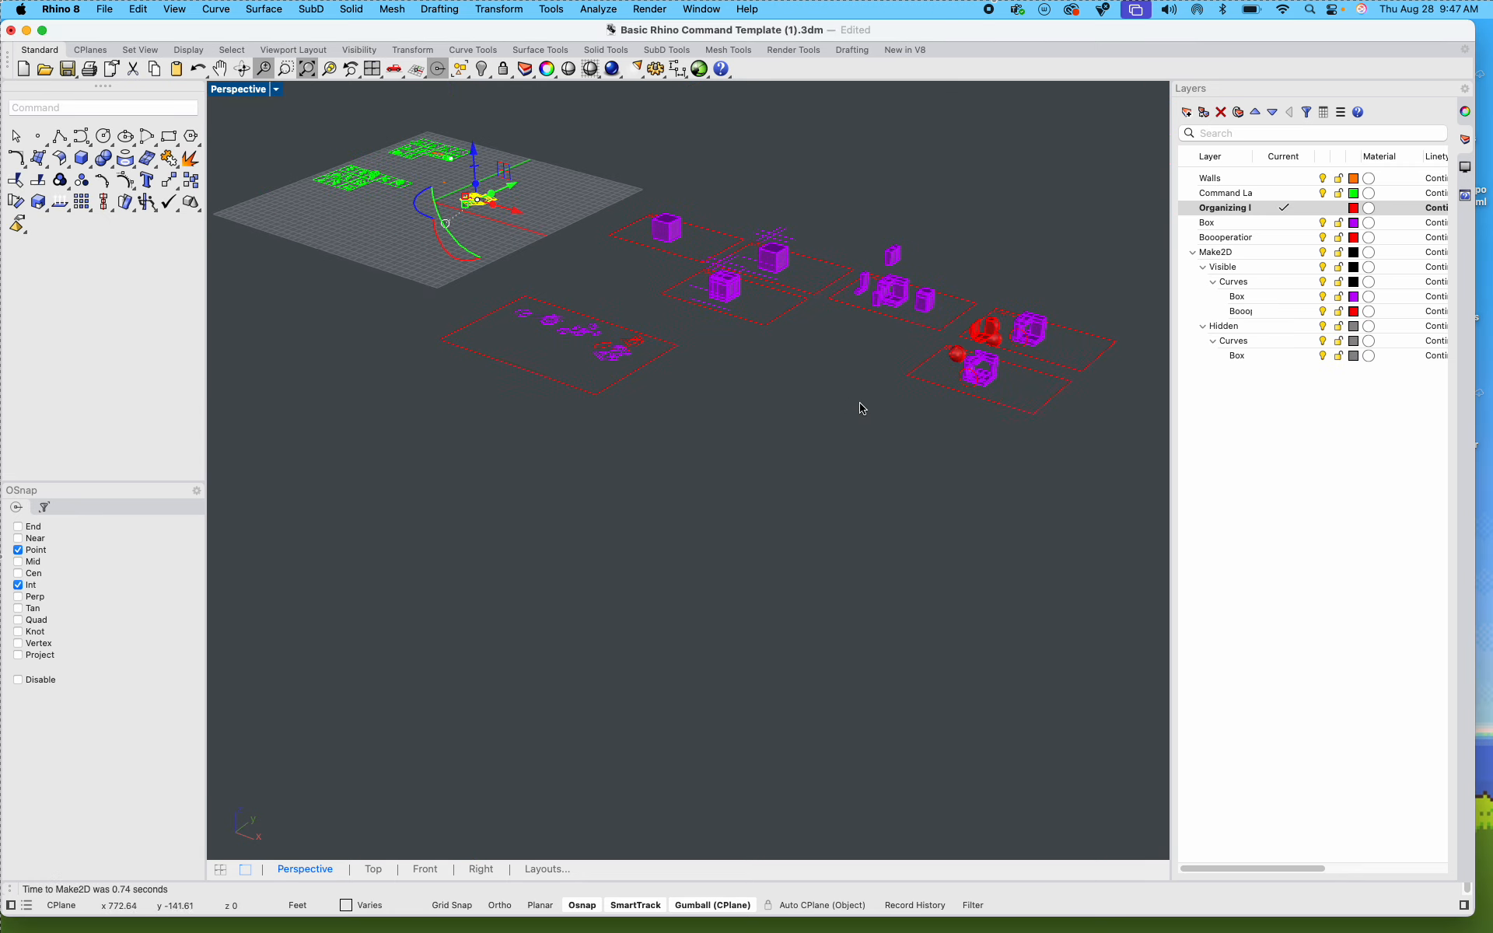
{"action": "right_click_drag", "start_coordinate": [538, 388], "coordinate": [680, 486], "text": "shift"}
{"action": "right_click_drag", "start_coordinate": [603, 401], "coordinate": [634, 457]}
{"action": "scroll", "coordinate": [354, 231], "scroll_direction": "up", "scroll_amount": 15}
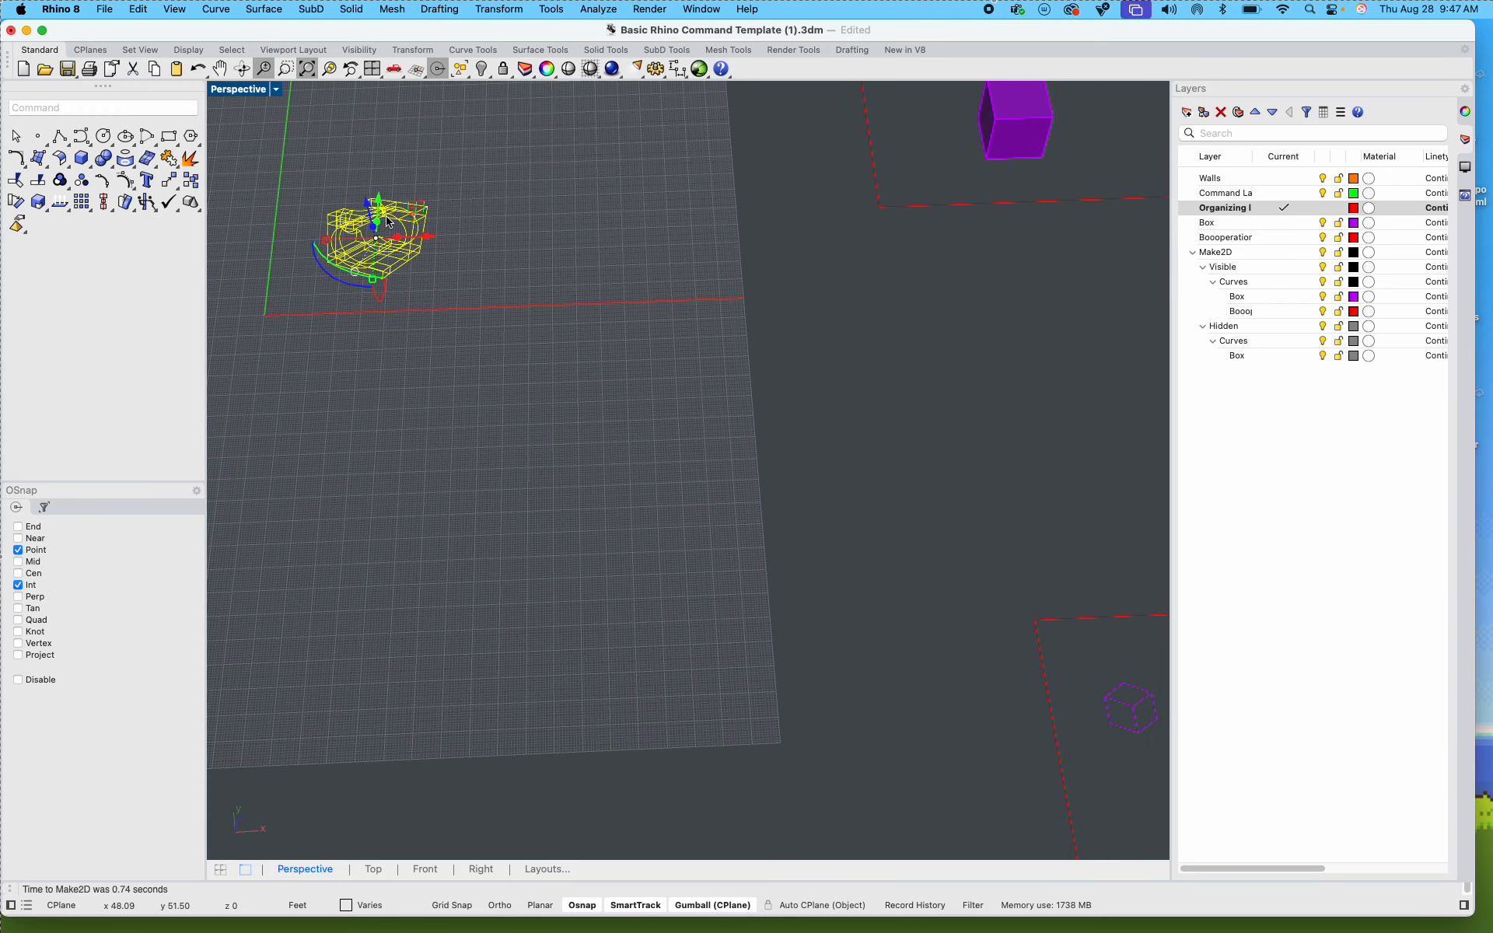
{"action": "scroll", "coordinate": [354, 232], "scroll_direction": "up", "scroll_amount": 3}
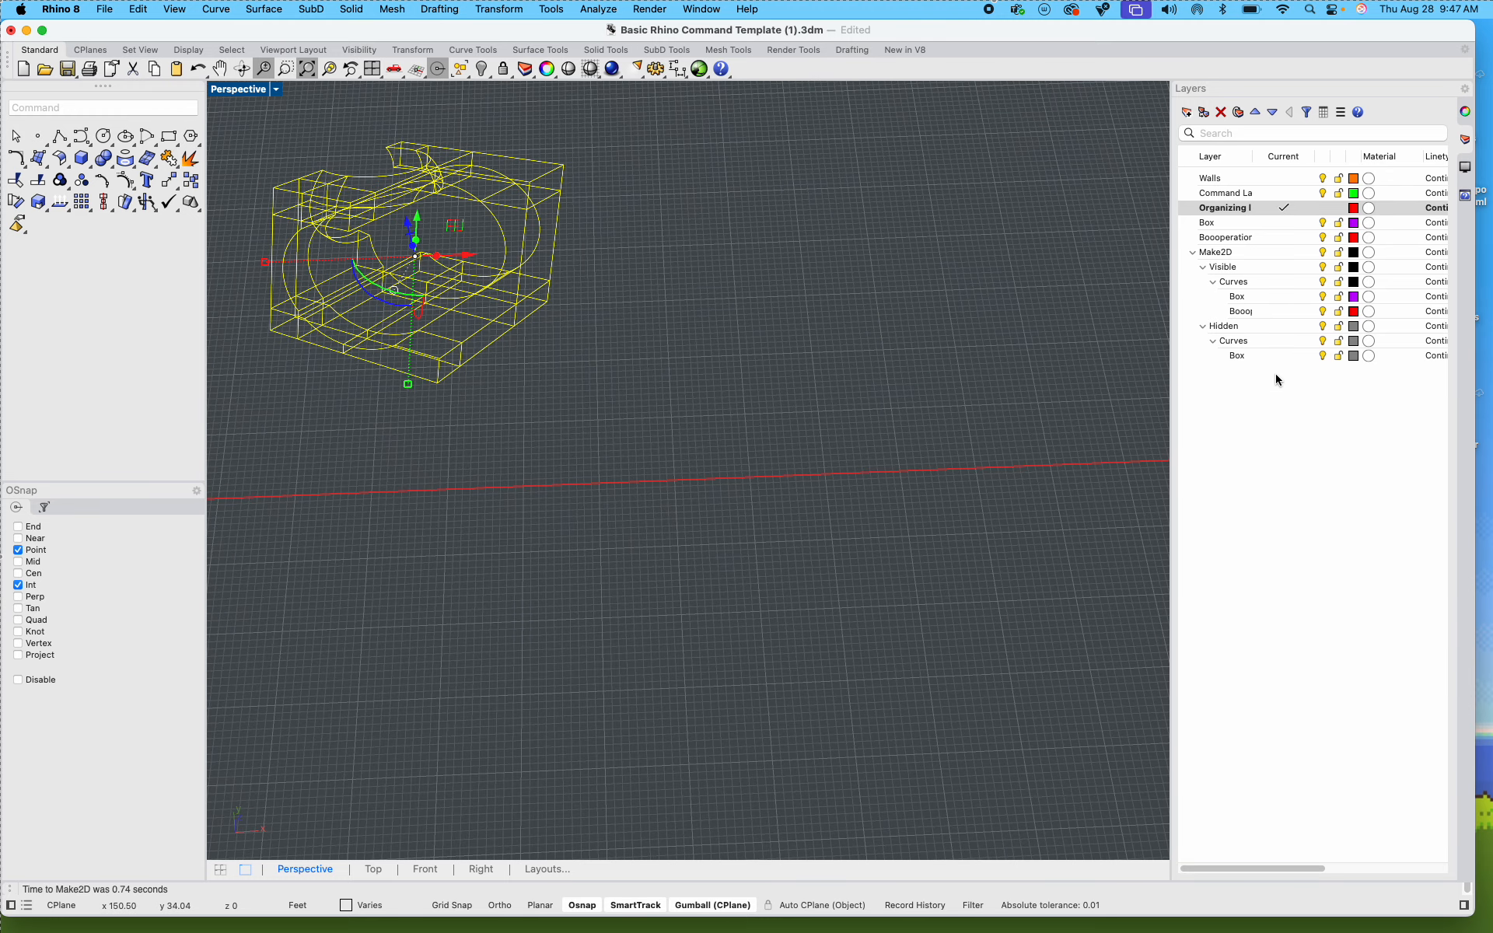
{"action": "left_click", "coordinate": [331, 71]}
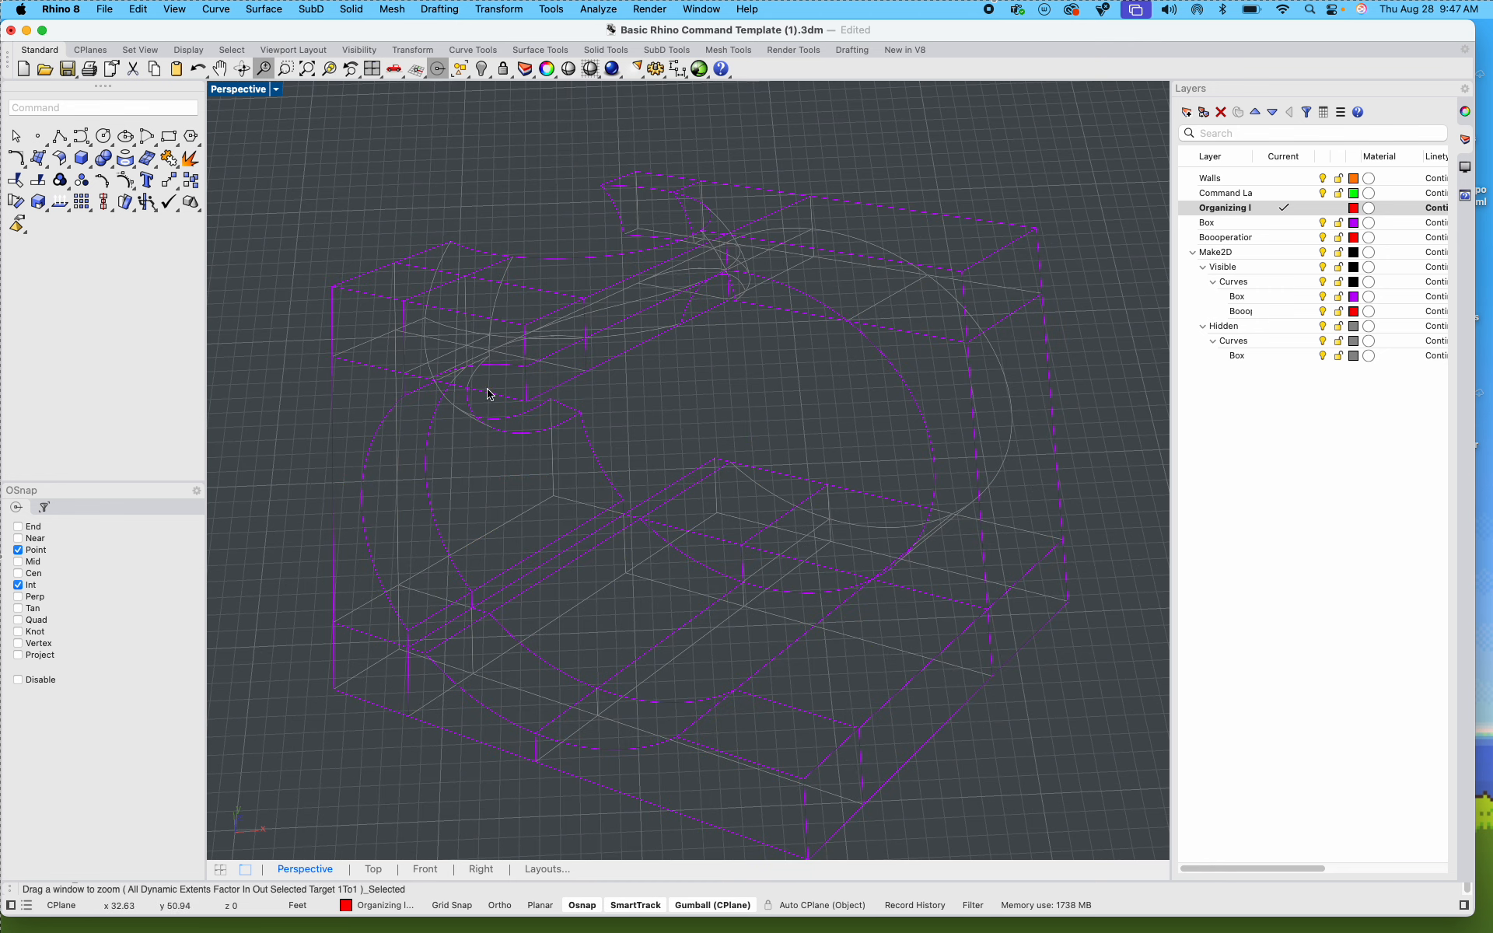
{"action": "left_click", "coordinate": [615, 315]}
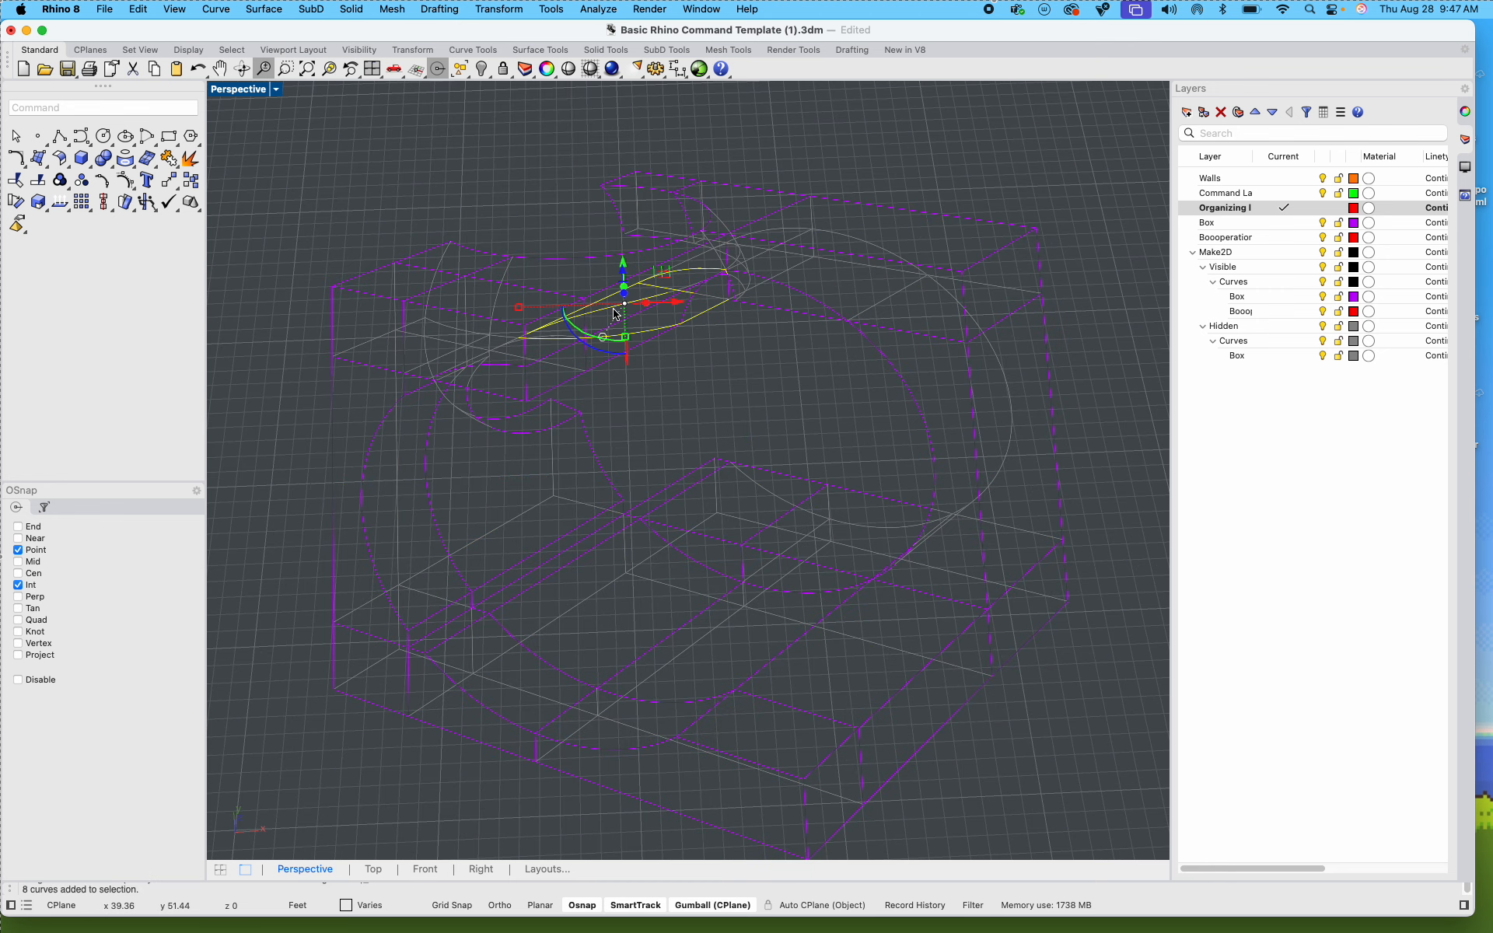
{"action": "left_click", "coordinate": [439, 348]}
{"action": "left_click", "coordinate": [731, 429]}
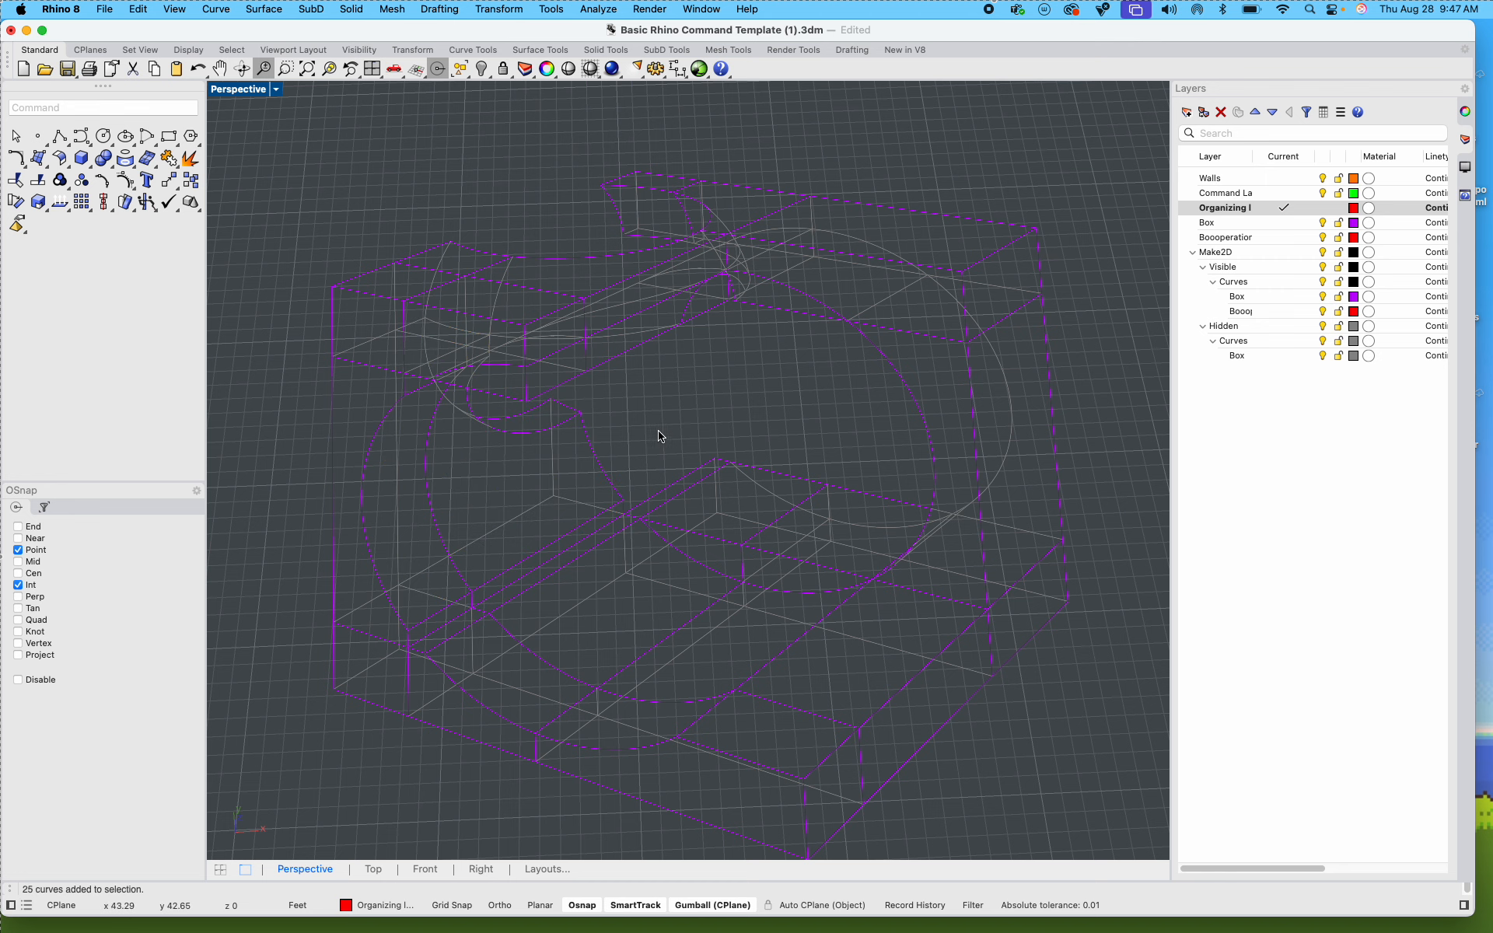
{"action": "left_click", "coordinate": [594, 445]}
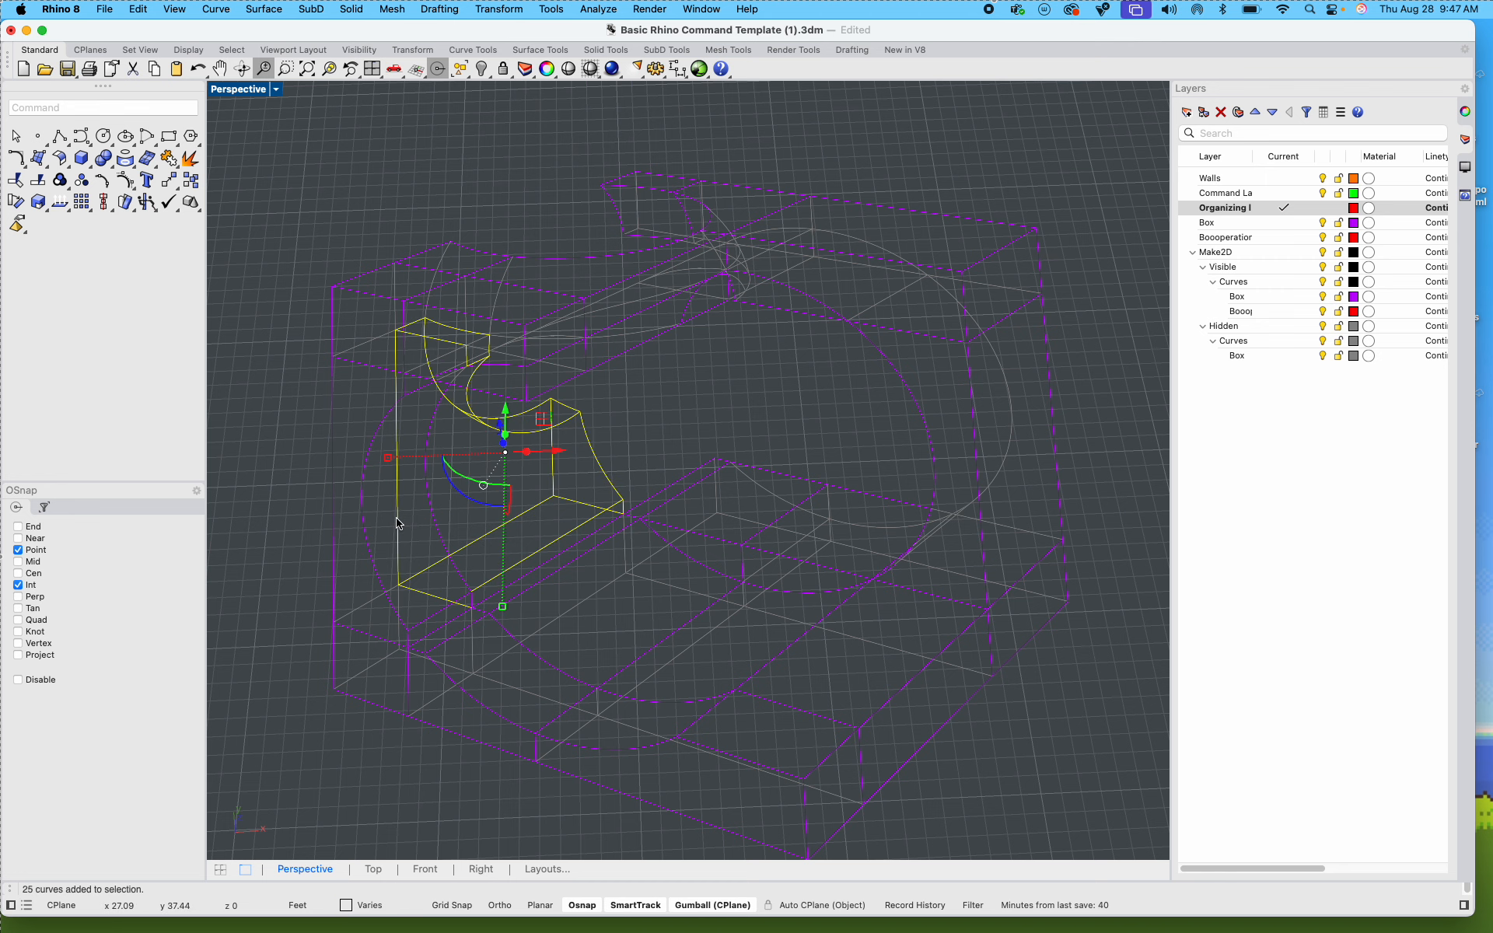
Step: Move the perspective drawing into the layout frame below the isometric step drawings and enlarge it
{"action": "scroll", "coordinate": [345, 527], "scroll_direction": "down", "scroll_amount": 5}
{"action": "left_click_drag", "start_coordinate": [643, 633], "coordinate": [861, 779]}
{"action": "scroll", "coordinate": [424, 468], "scroll_direction": "down", "scroll_amount": 5}
{"action": "scroll", "coordinate": [860, 780], "scroll_direction": "up", "scroll_amount": 5}
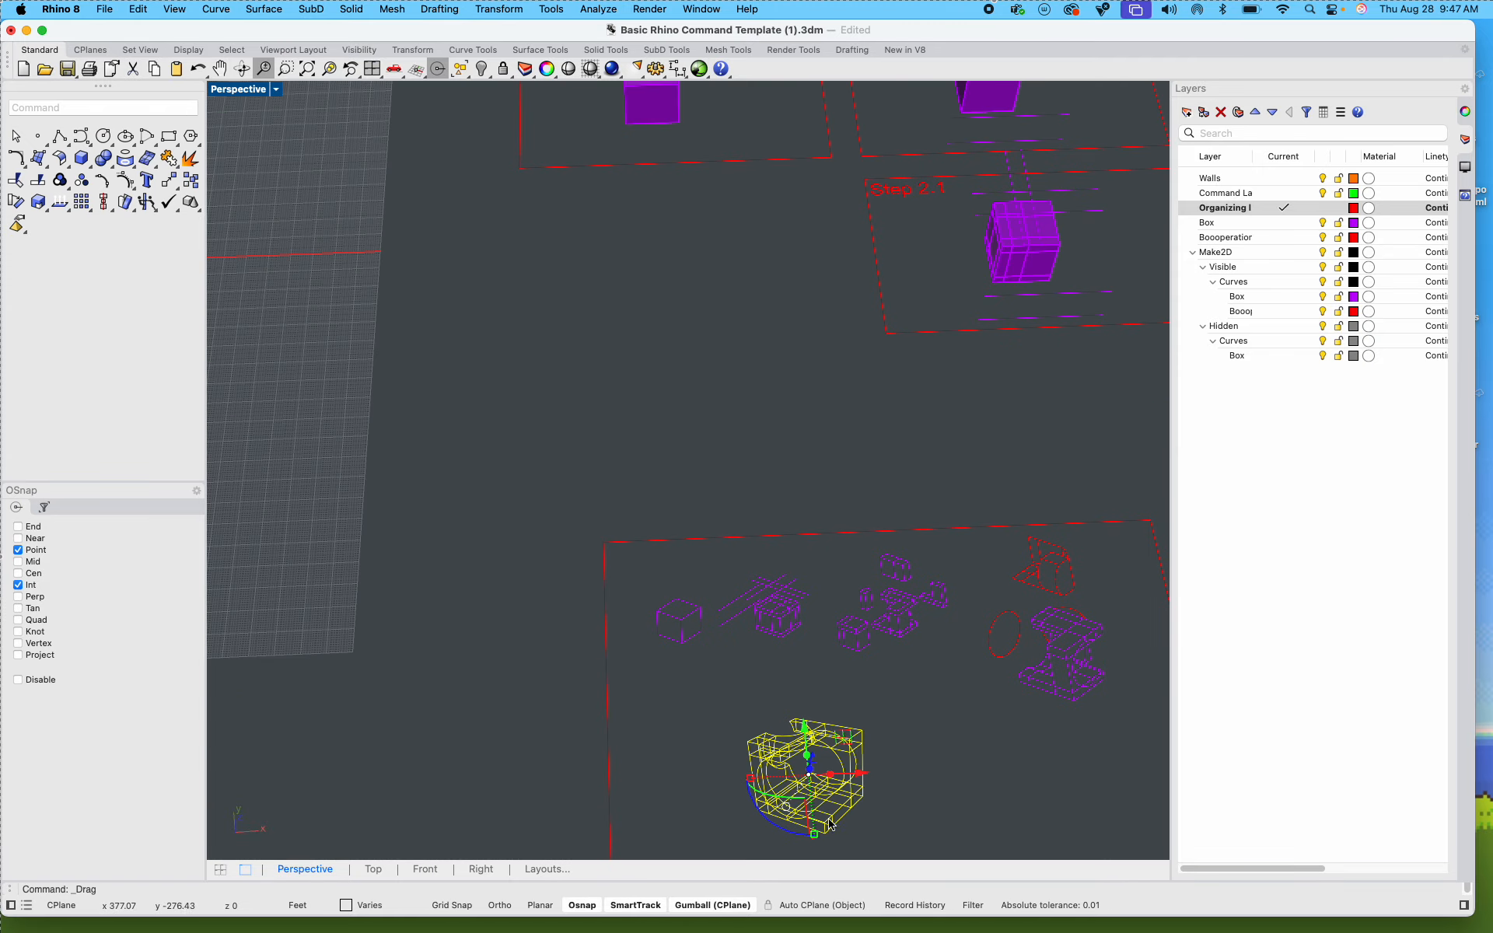
{"action": "left_click_drag", "start_coordinate": [726, 710], "coordinate": [729, 733], "text": "shift"}
{"action": "left_click", "coordinate": [855, 682]}
{"action": "scroll", "coordinate": [785, 677], "scroll_direction": "up", "scroll_amount": 5}
{"action": "right_click_drag", "start_coordinate": [784, 676], "coordinate": [661, 656], "text": "shift"}
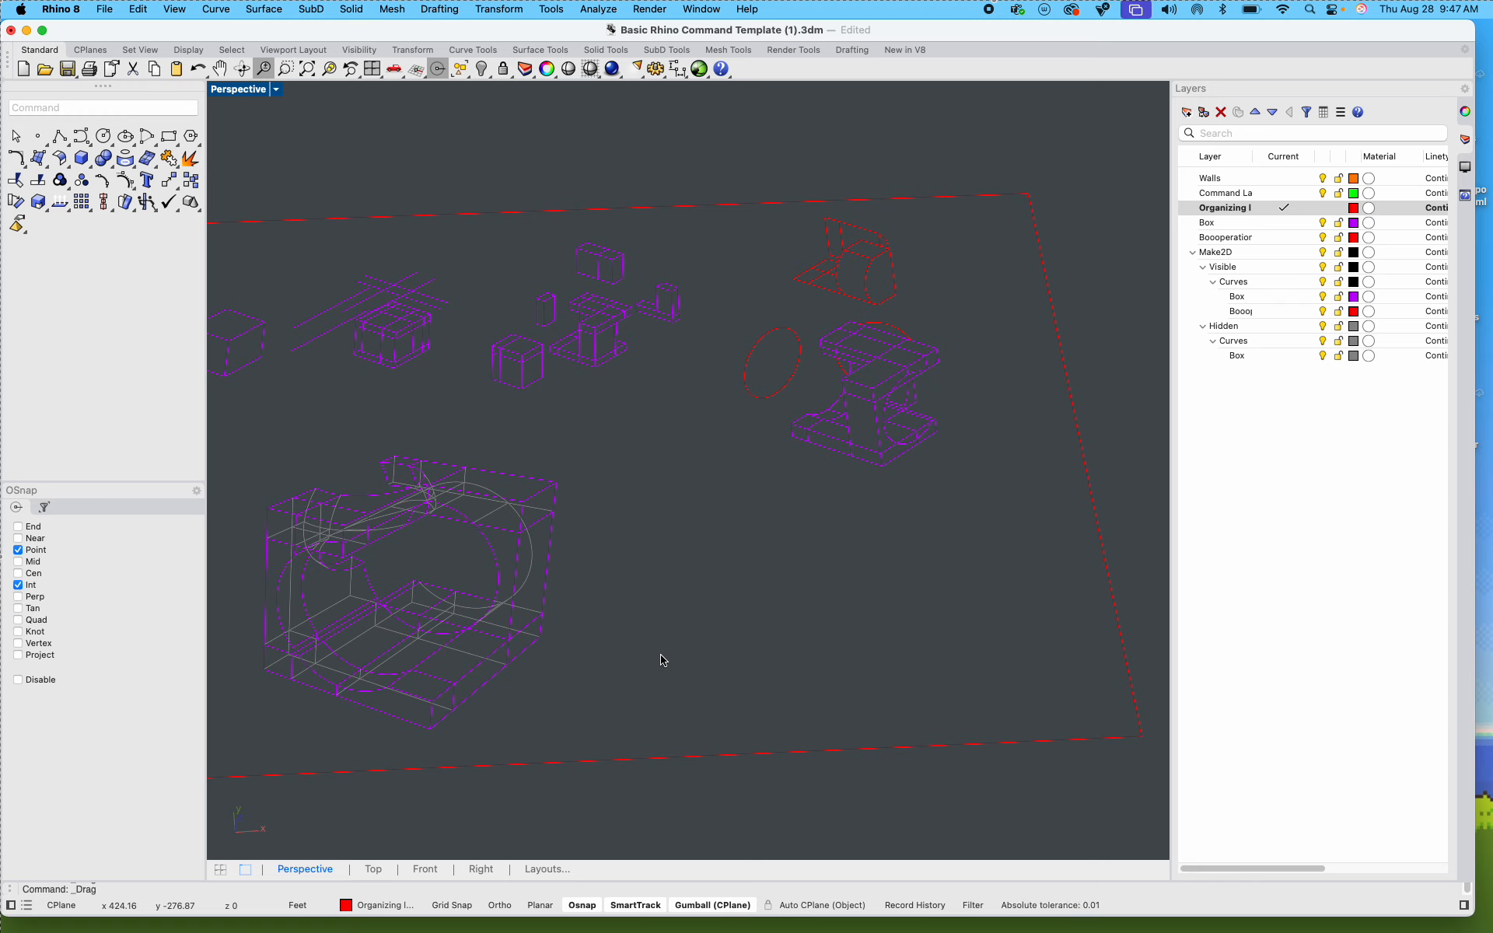
Step: Launch Adobe Illustrator 2025 and return to the Rhino model
{"action": "mouse_move", "coordinate": [537, 921]}
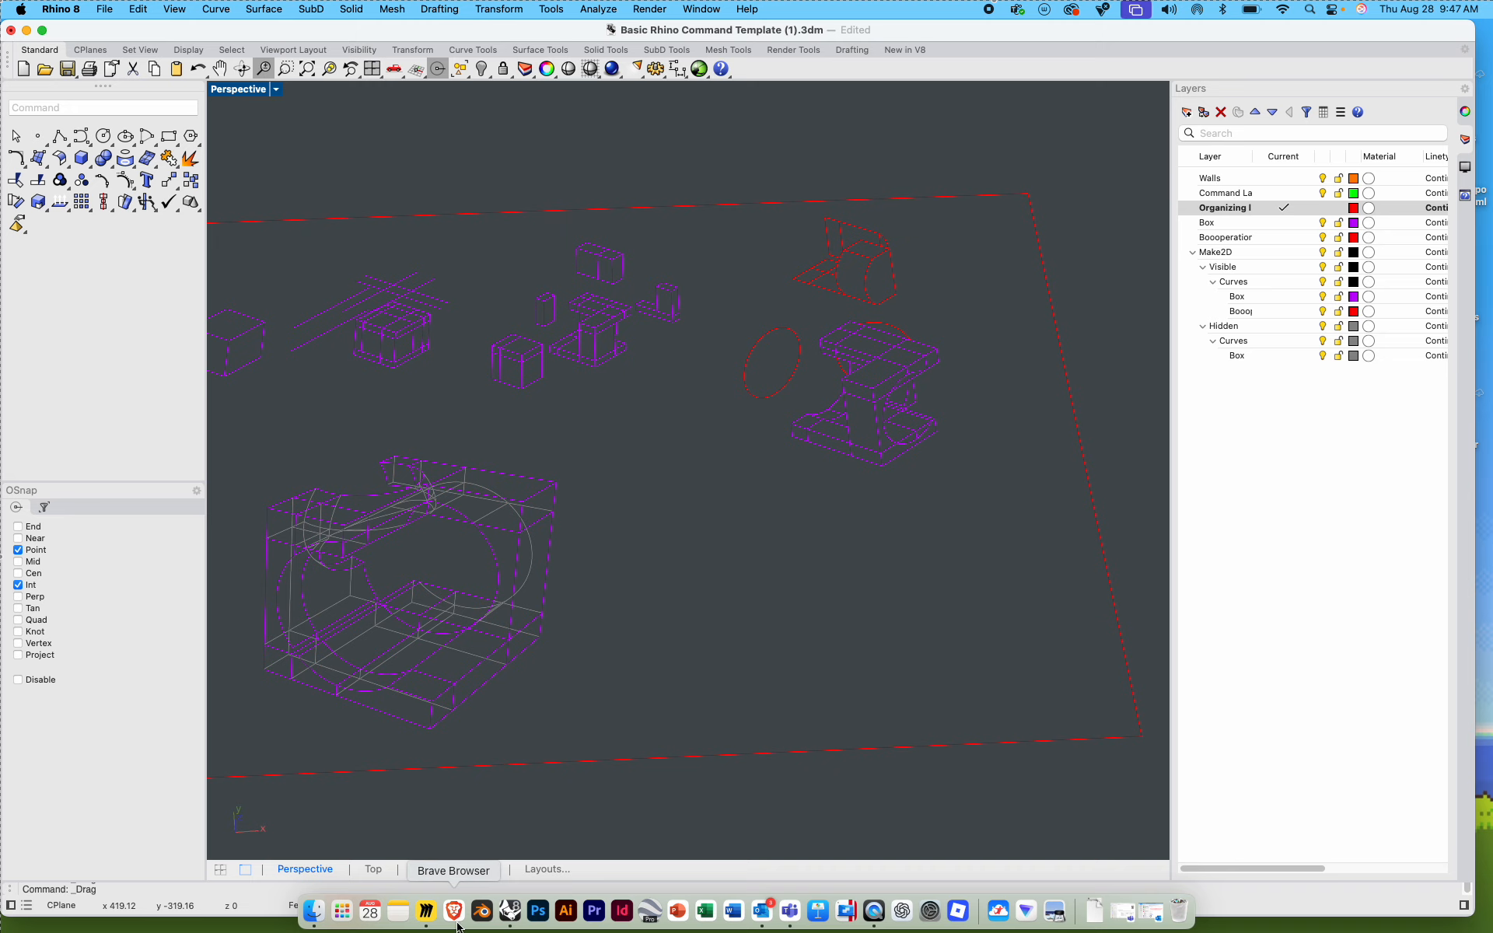
{"action": "left_click", "coordinate": [566, 912]}
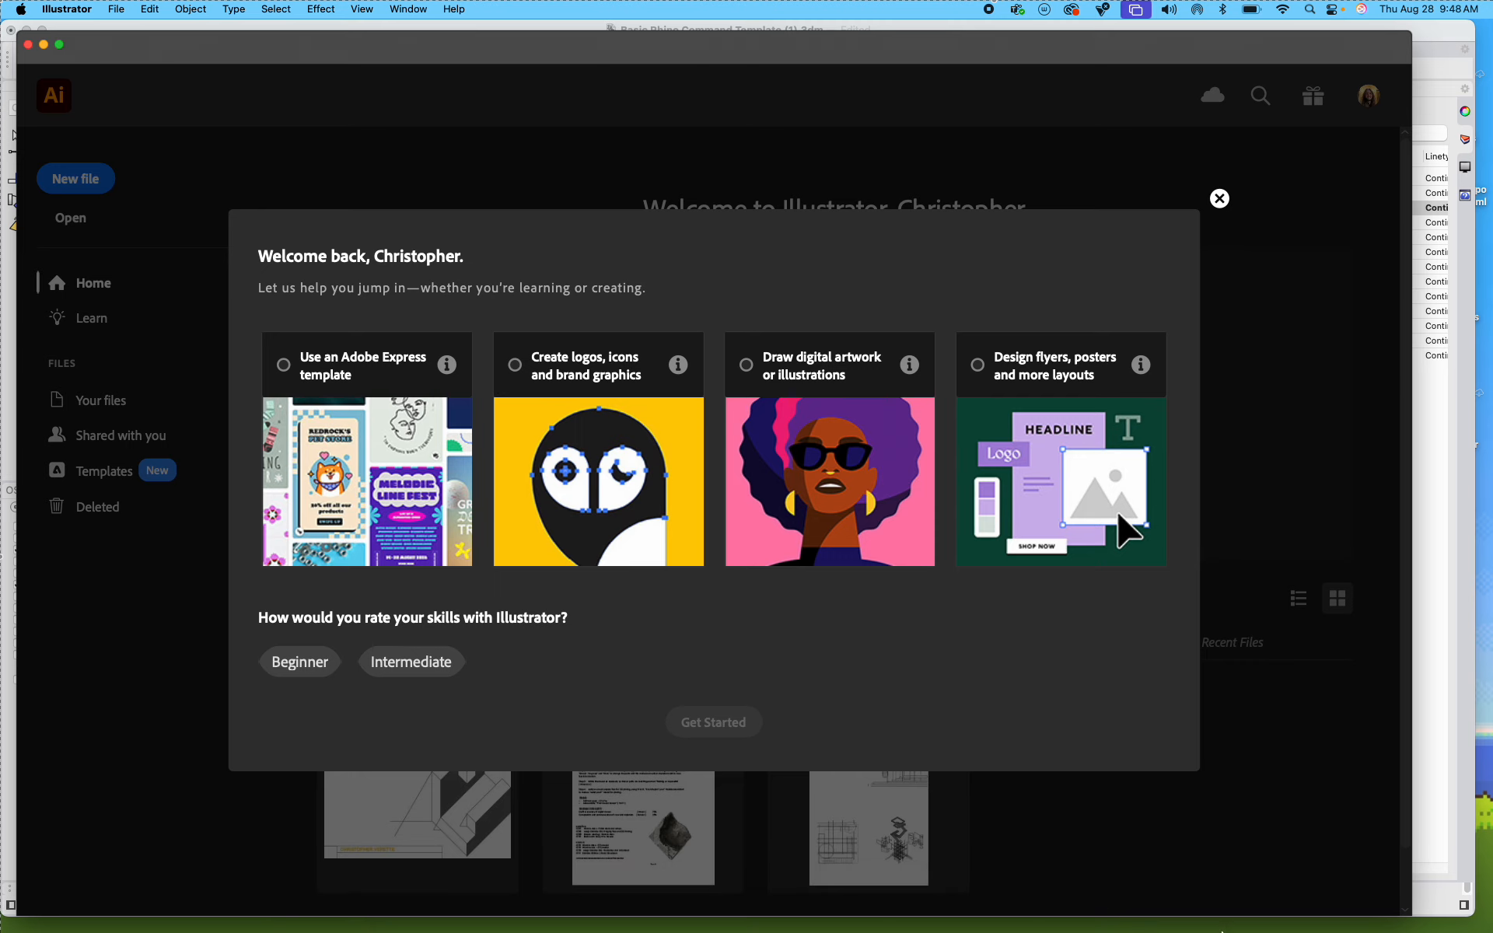
{"action": "left_click", "coordinate": [1459, 604]}
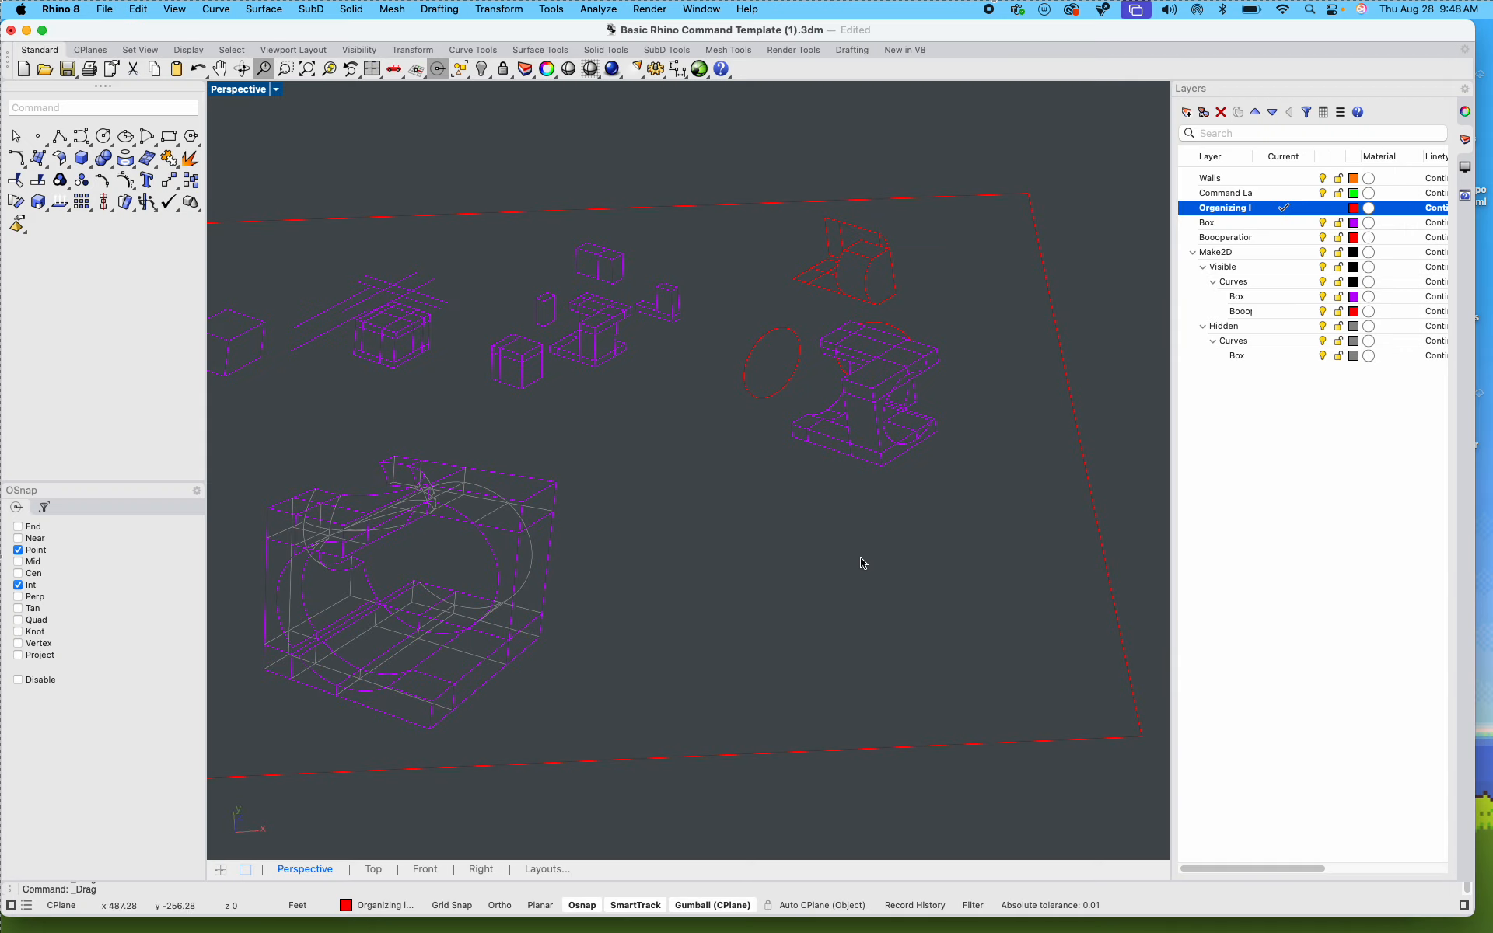
Step: Switch to a maximized Top view focused on the layout frame with its drawings
{"action": "scroll", "coordinate": [800, 576], "scroll_direction": "down", "scroll_amount": 5}
{"action": "scroll", "coordinate": [639, 570], "scroll_direction": "up", "scroll_amount": 5}
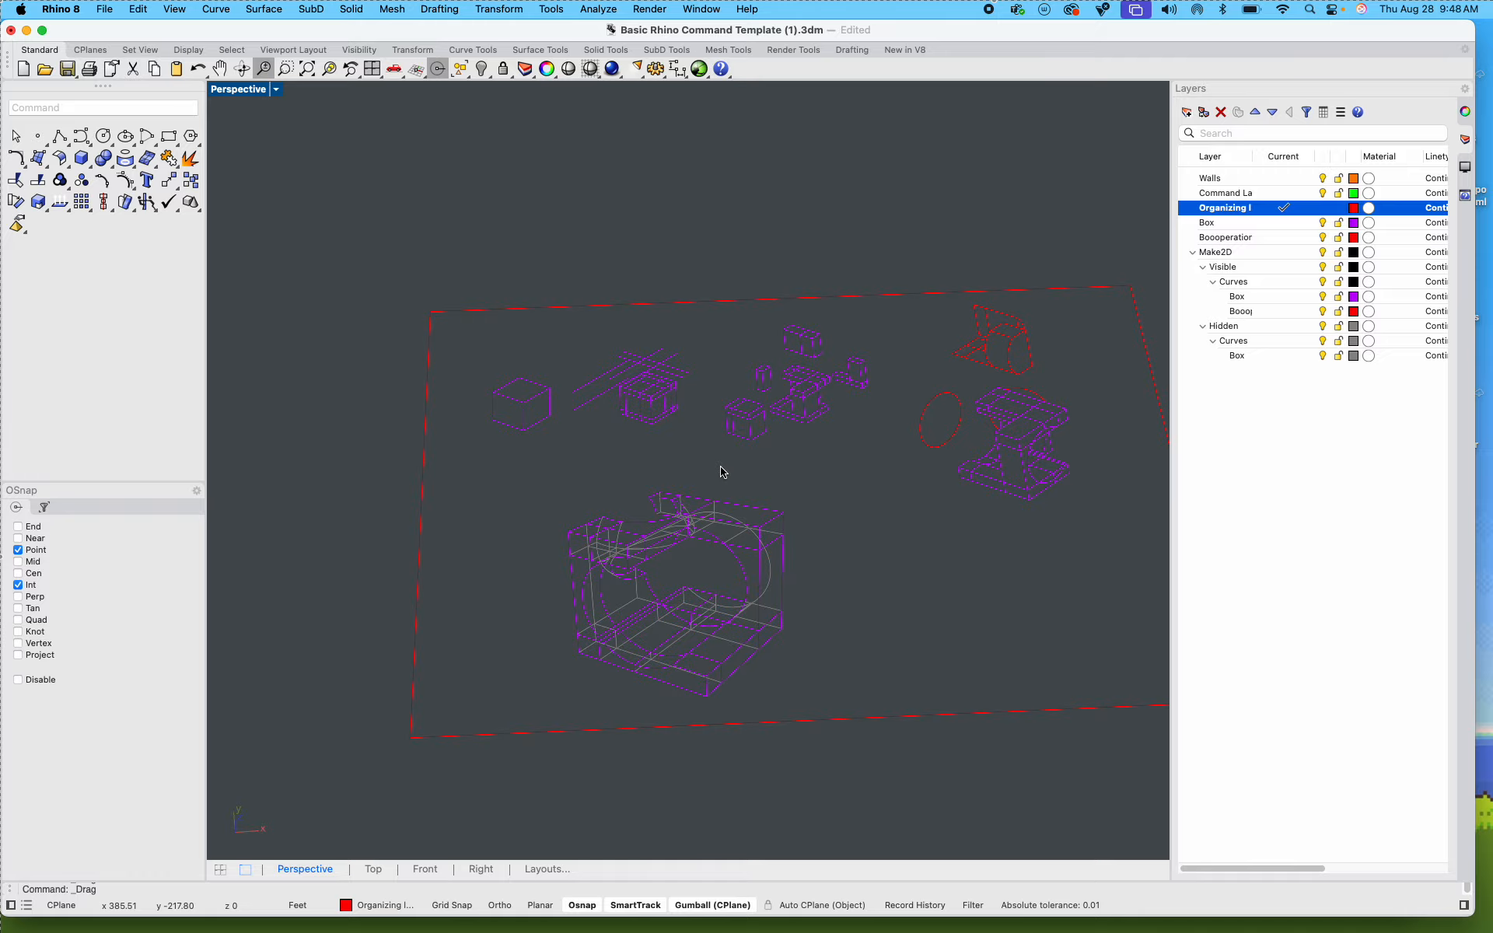
{"action": "right_click_drag", "start_coordinate": [680, 467], "coordinate": [657, 406]}
{"action": "double_click", "coordinate": [225, 89]}
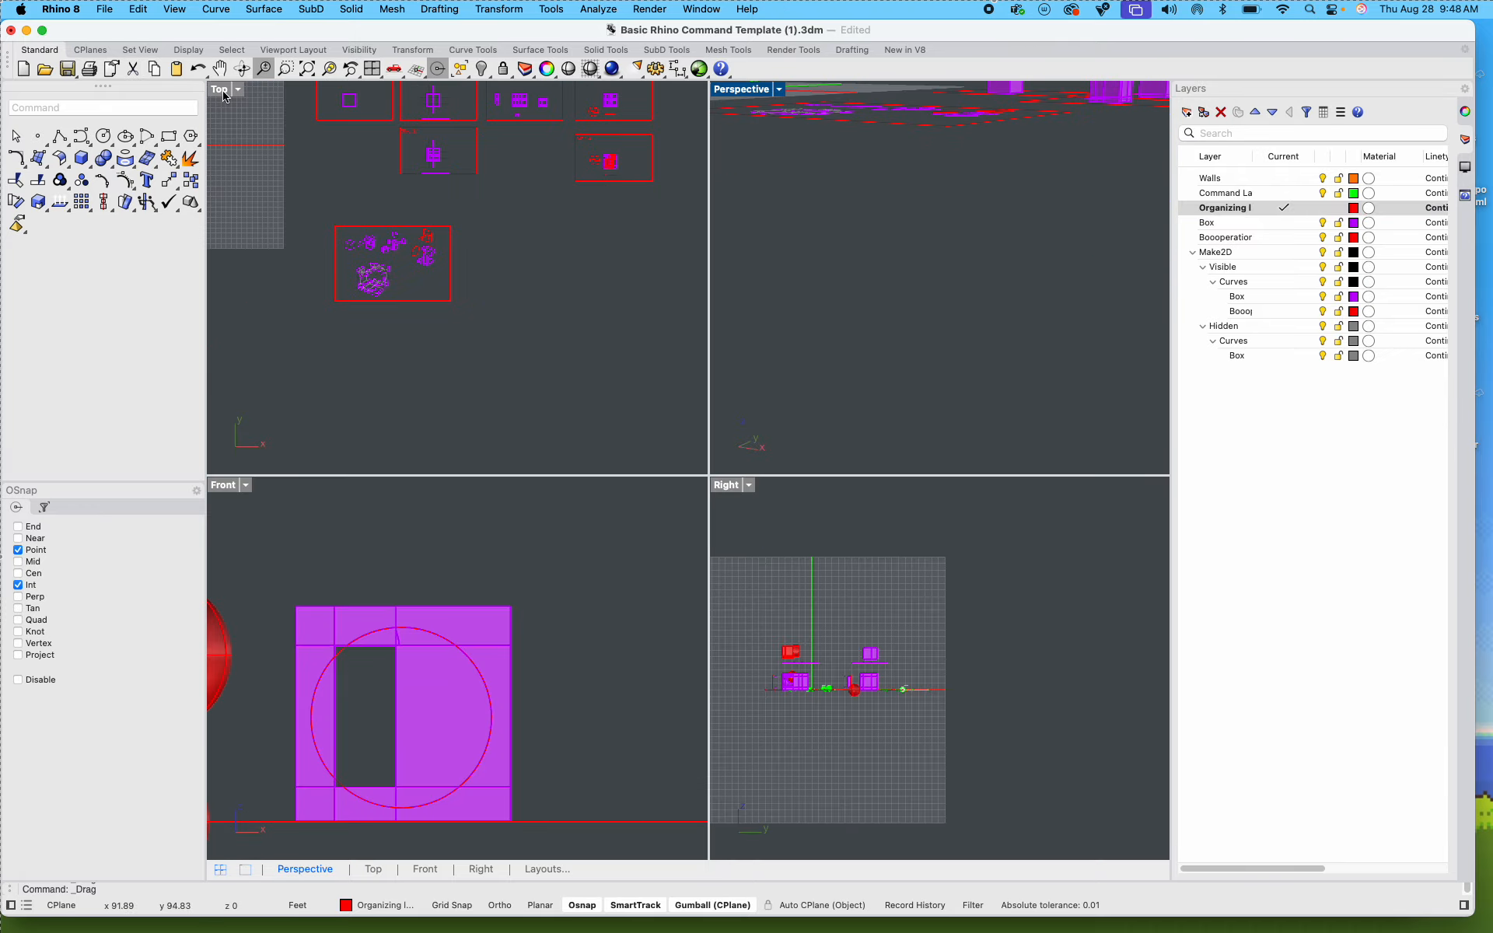
{"action": "double_click", "coordinate": [222, 90]}
{"action": "scroll", "coordinate": [453, 389], "scroll_direction": "up", "scroll_amount": 5}
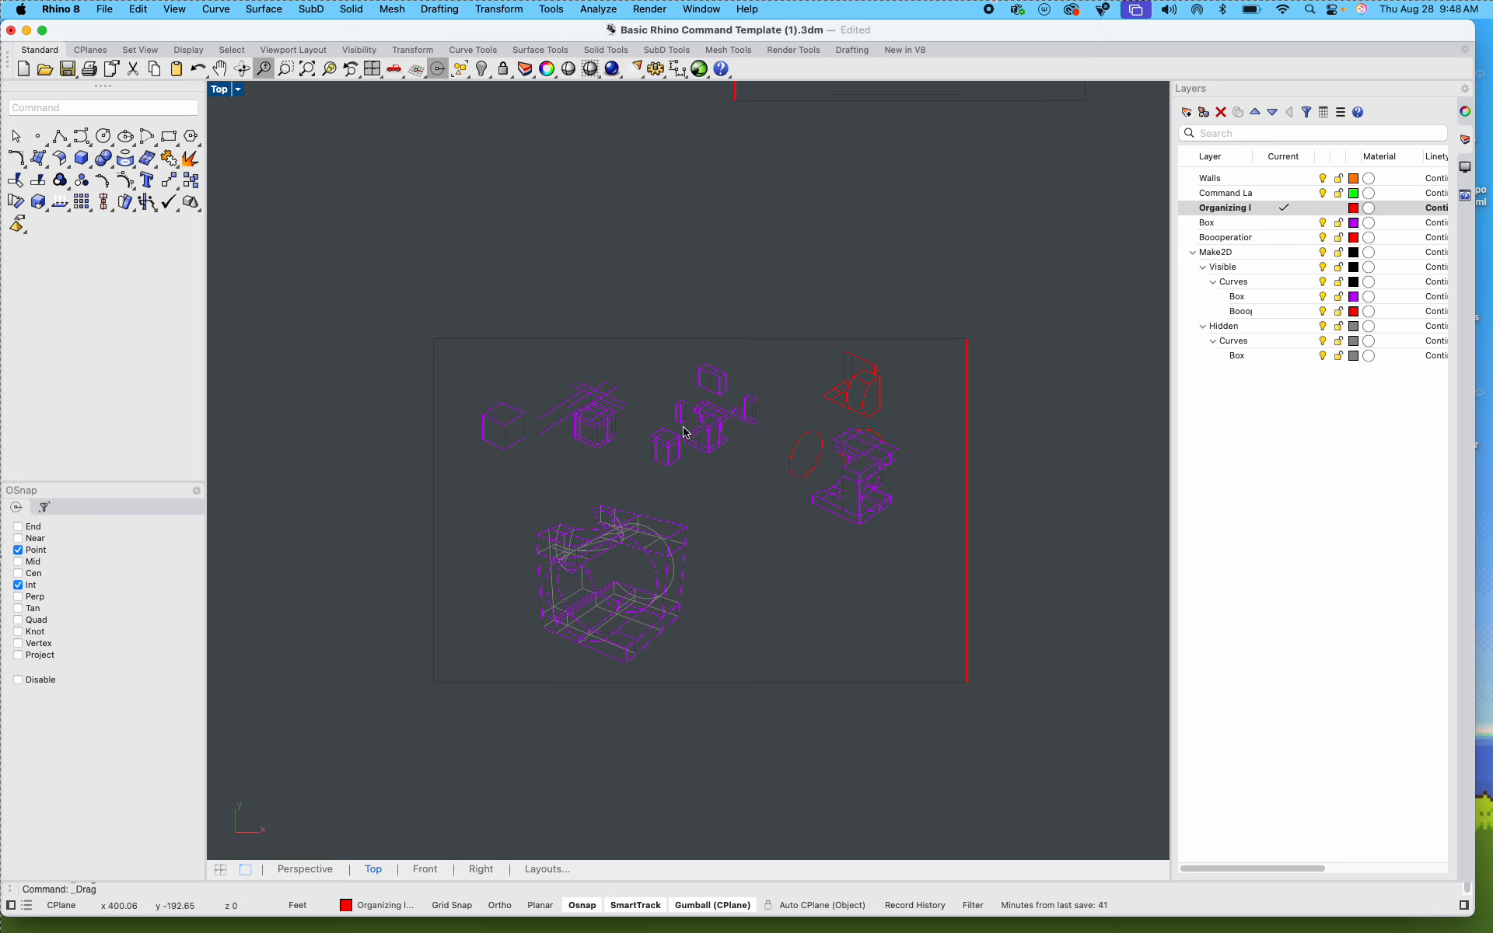
Step: Try to rotate the perspective drawing in the layout frame, and undo the rotation
{"action": "left_click_drag", "start_coordinate": [506, 492], "coordinate": [739, 681]}
{"action": "scroll", "coordinate": [661, 639], "scroll_direction": "up", "scroll_amount": 4}
{"action": "left_click_drag", "start_coordinate": [537, 597], "coordinate": [529, 583]}
{"action": "key", "text": "super+z"}
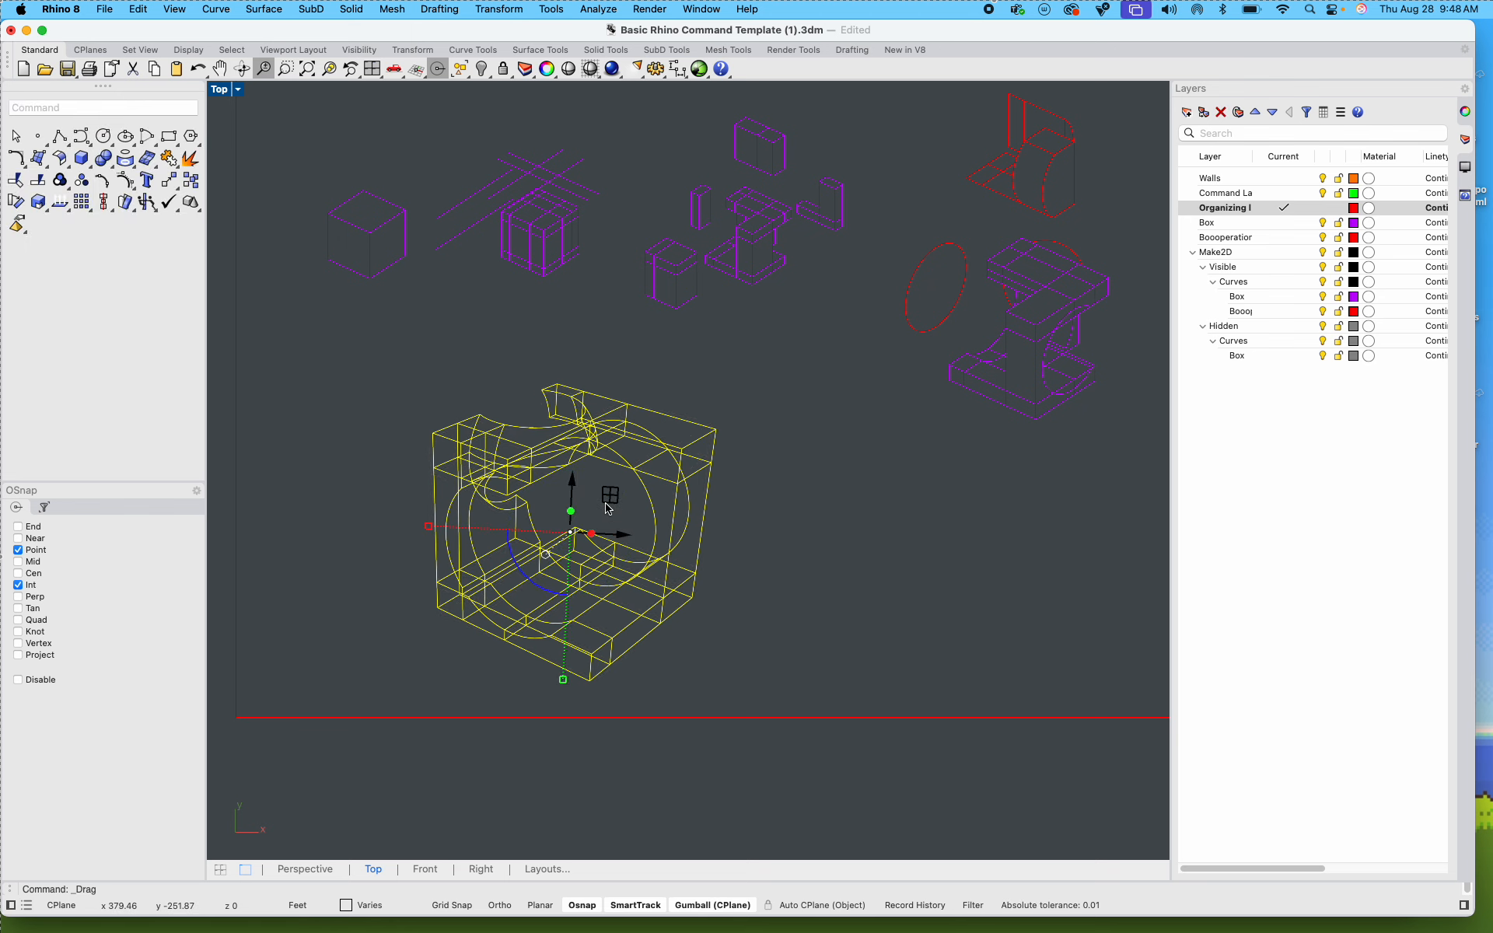
{"action": "left_click", "coordinate": [833, 450]}
{"action": "scroll", "coordinate": [833, 450], "scroll_direction": "down", "scroll_amount": 5}
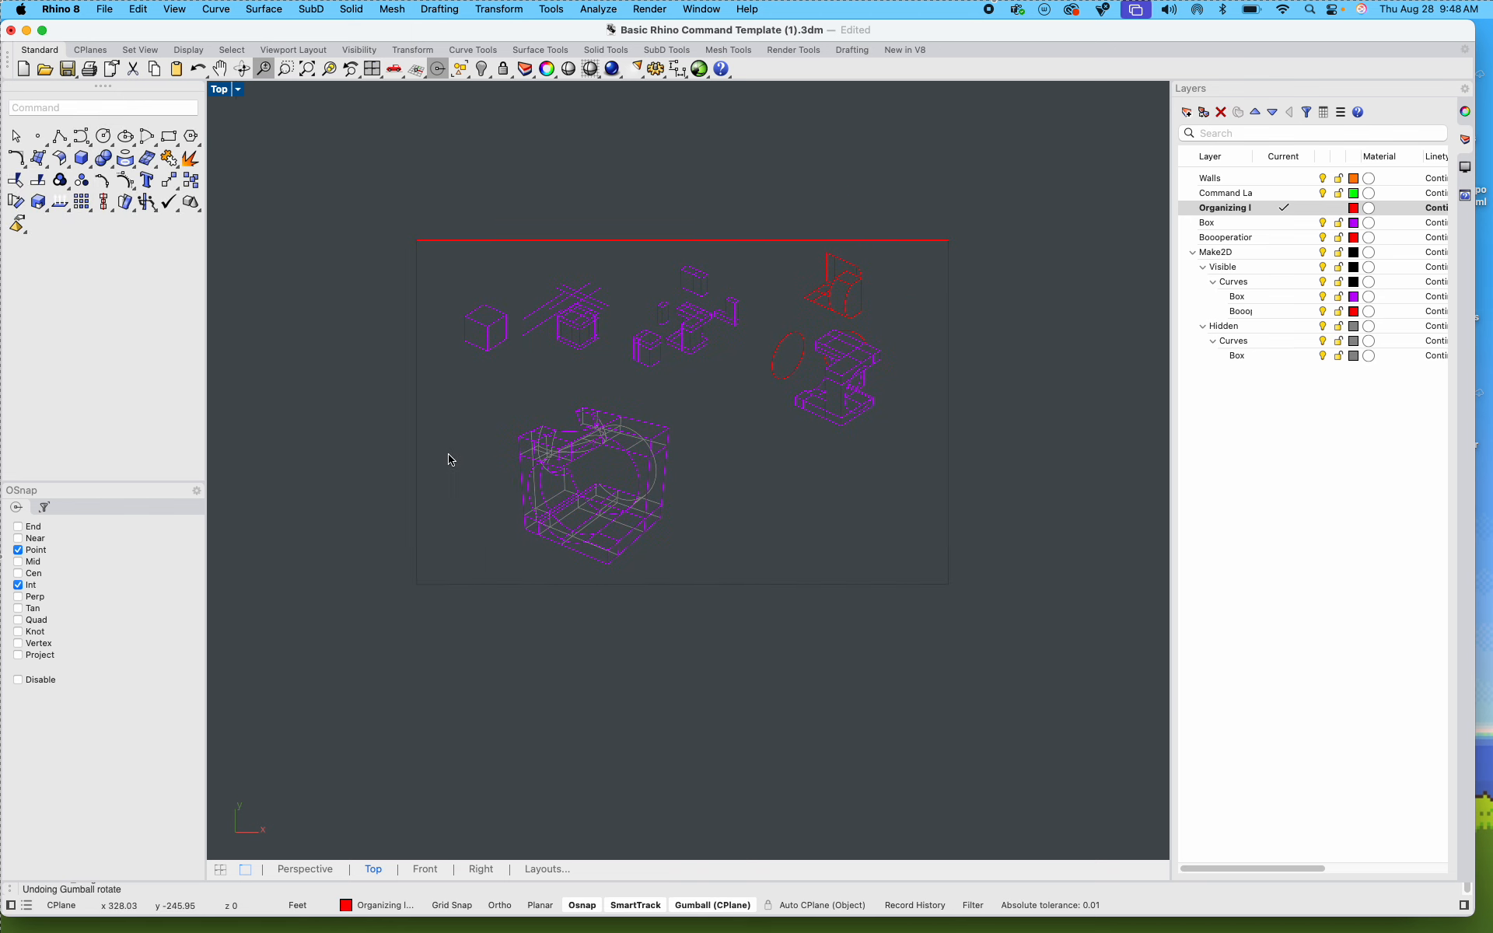
Step: Enlarge the perspective drawing further and reposition it below the step drawings within the layout frame
{"action": "left_click_drag", "start_coordinate": [492, 395], "coordinate": [712, 585]}
{"action": "scroll", "coordinate": [587, 455], "scroll_direction": "up", "scroll_amount": 3}
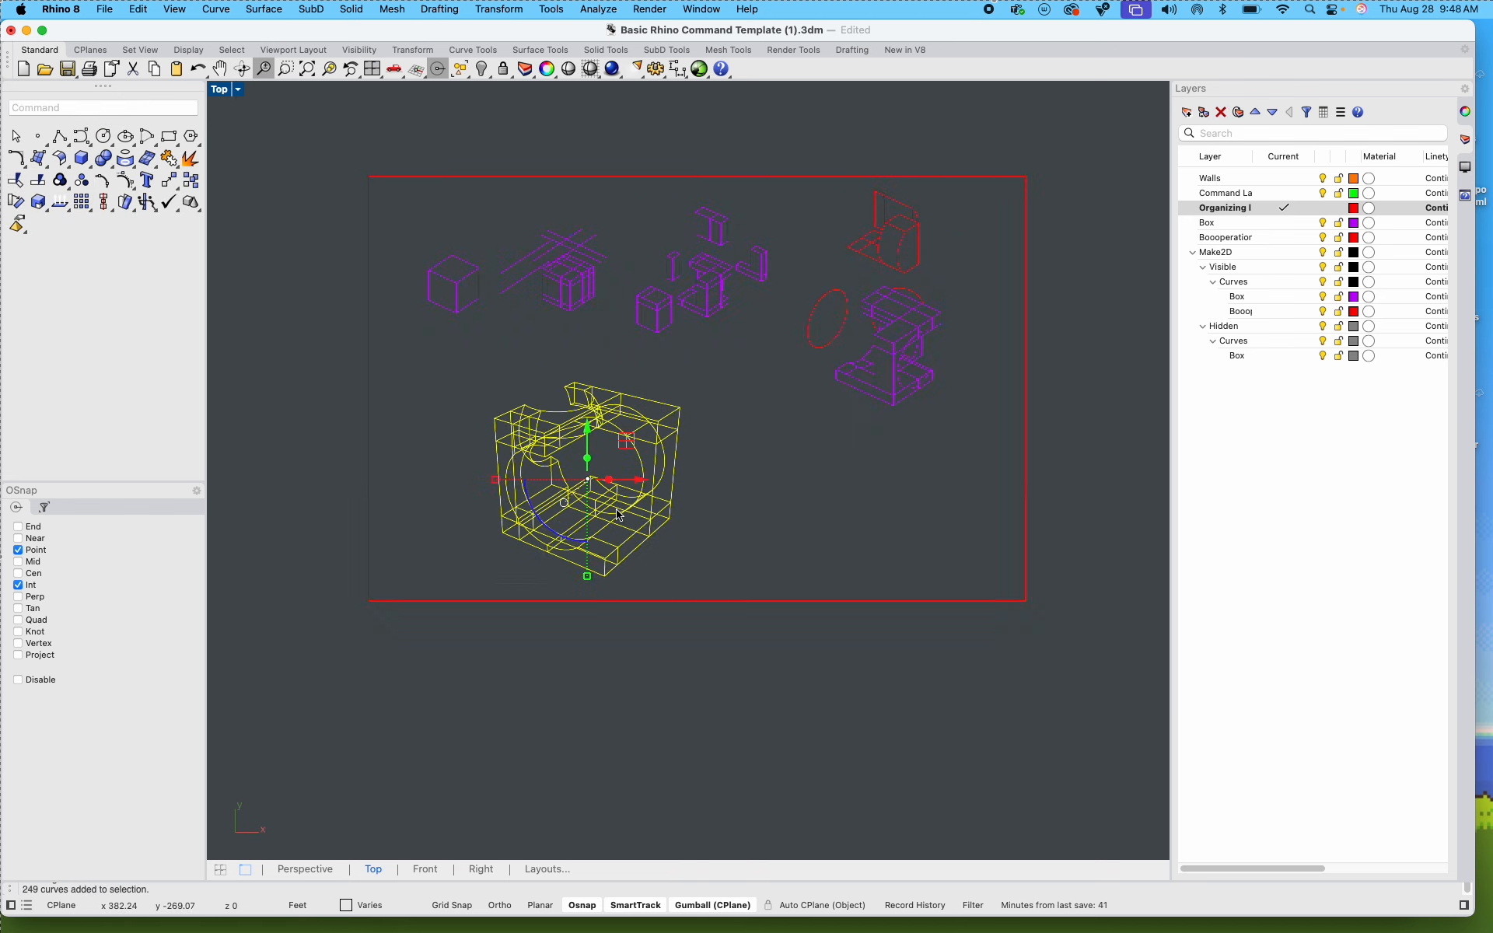
{"action": "left_click_drag", "start_coordinate": [582, 594], "coordinate": [582, 612], "text": "shift"}
{"action": "left_click_drag", "start_coordinate": [583, 426], "coordinate": [586, 410]}
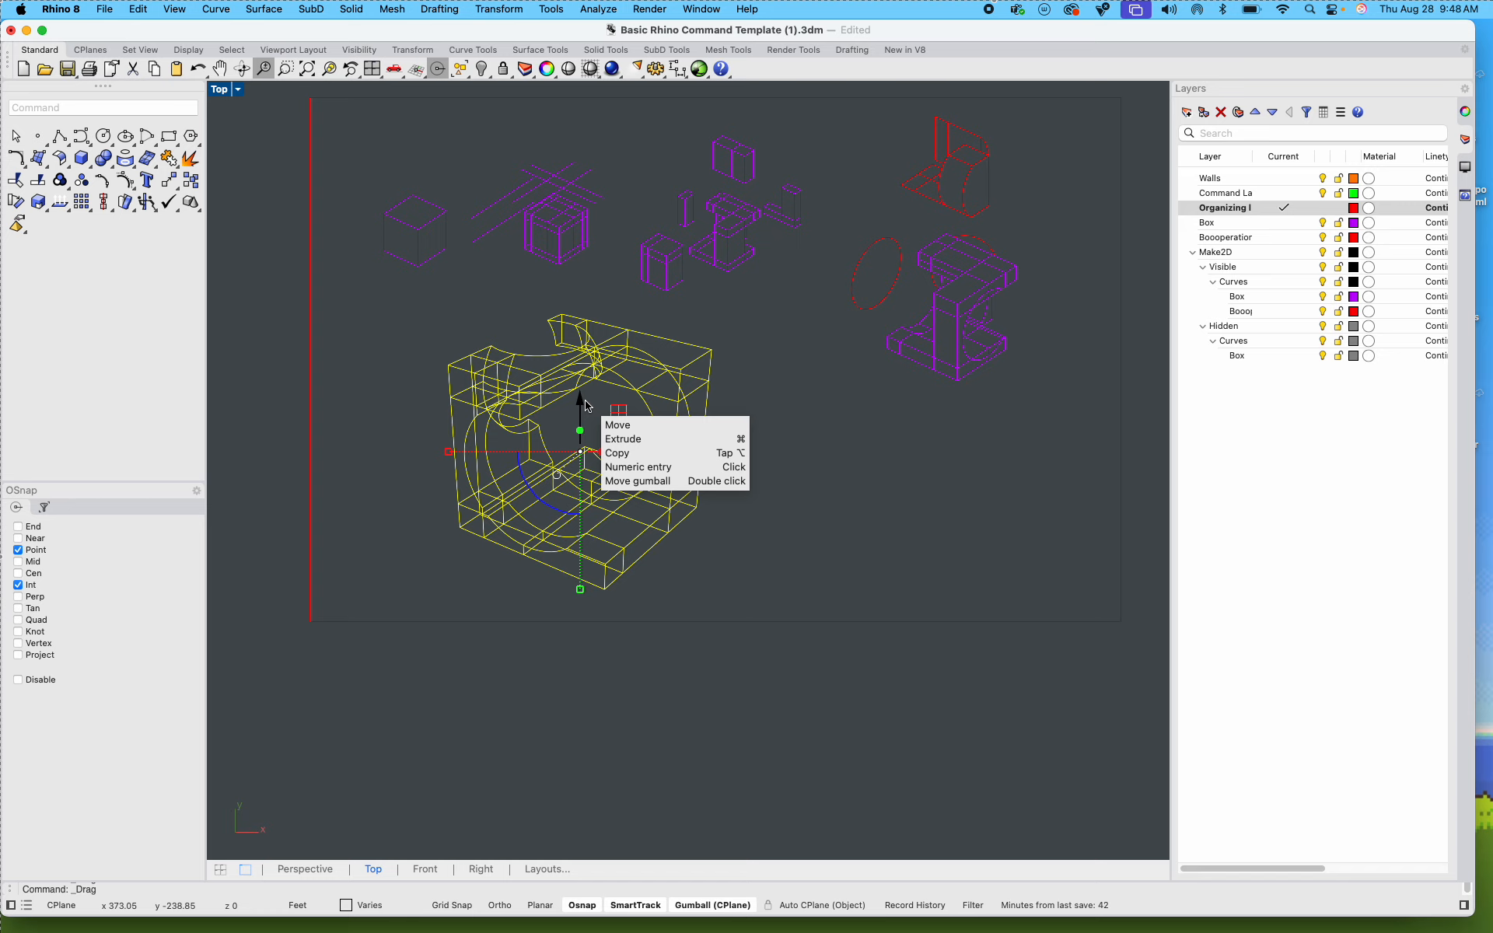
{"action": "left_click", "coordinate": [856, 474]}
{"action": "right_click_drag", "start_coordinate": [856, 474], "coordinate": [768, 577]}
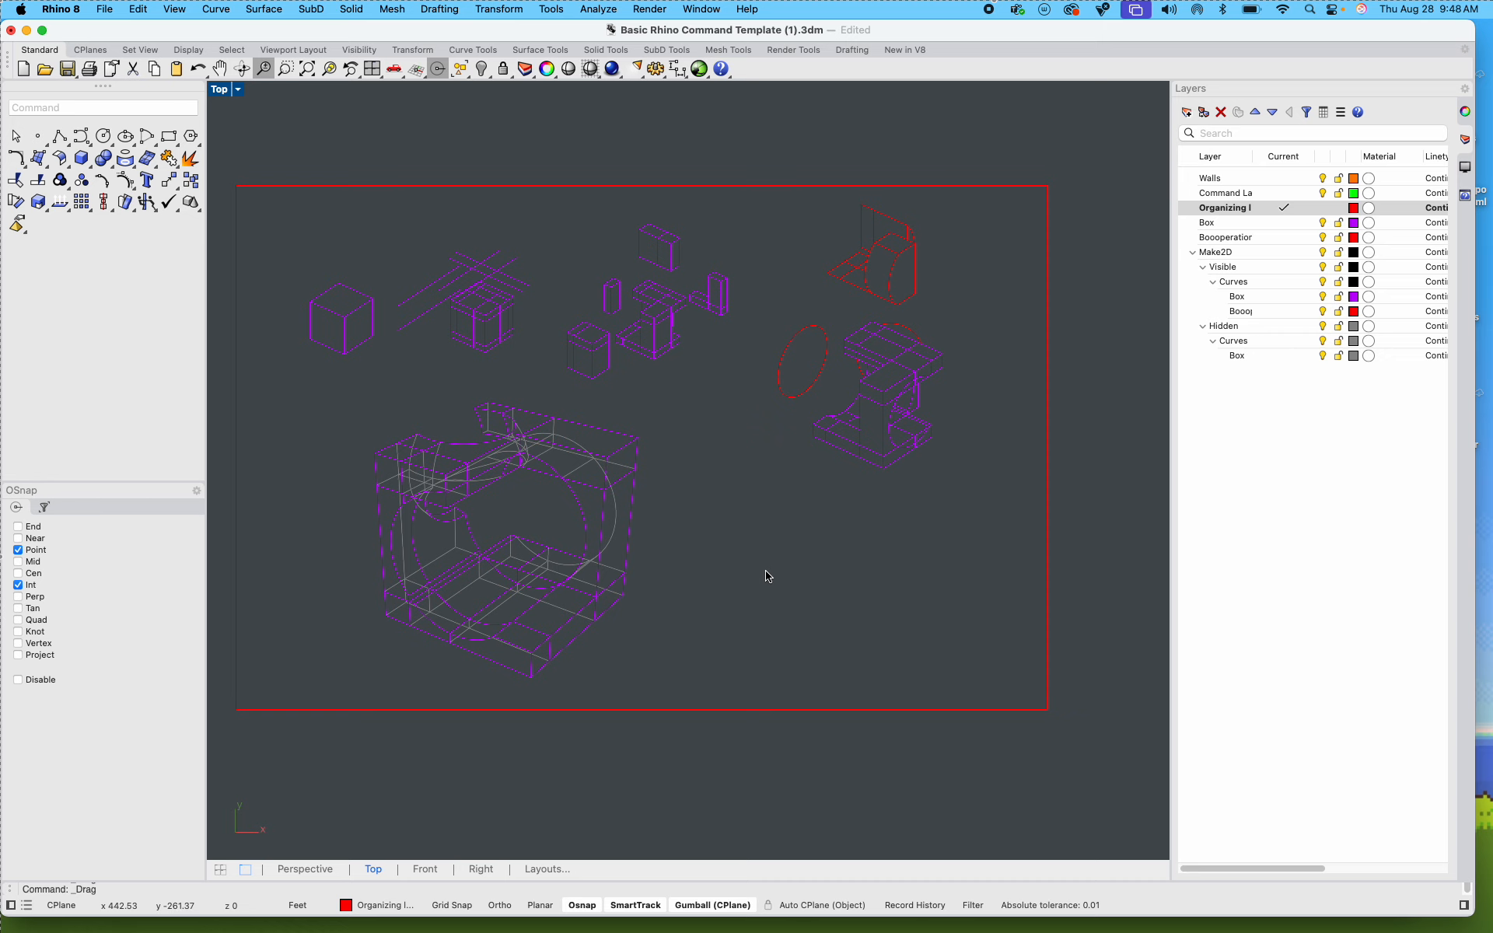
Step: Start an export of only the layout frame and all drawings inside it, using the AutoCAD Drawing (dwg) format
{"action": "scroll", "coordinate": [768, 577], "scroll_direction": "down", "scroll_amount": 3}
{"action": "left_click_drag", "start_coordinate": [979, 693], "coordinate": [416, 288]}
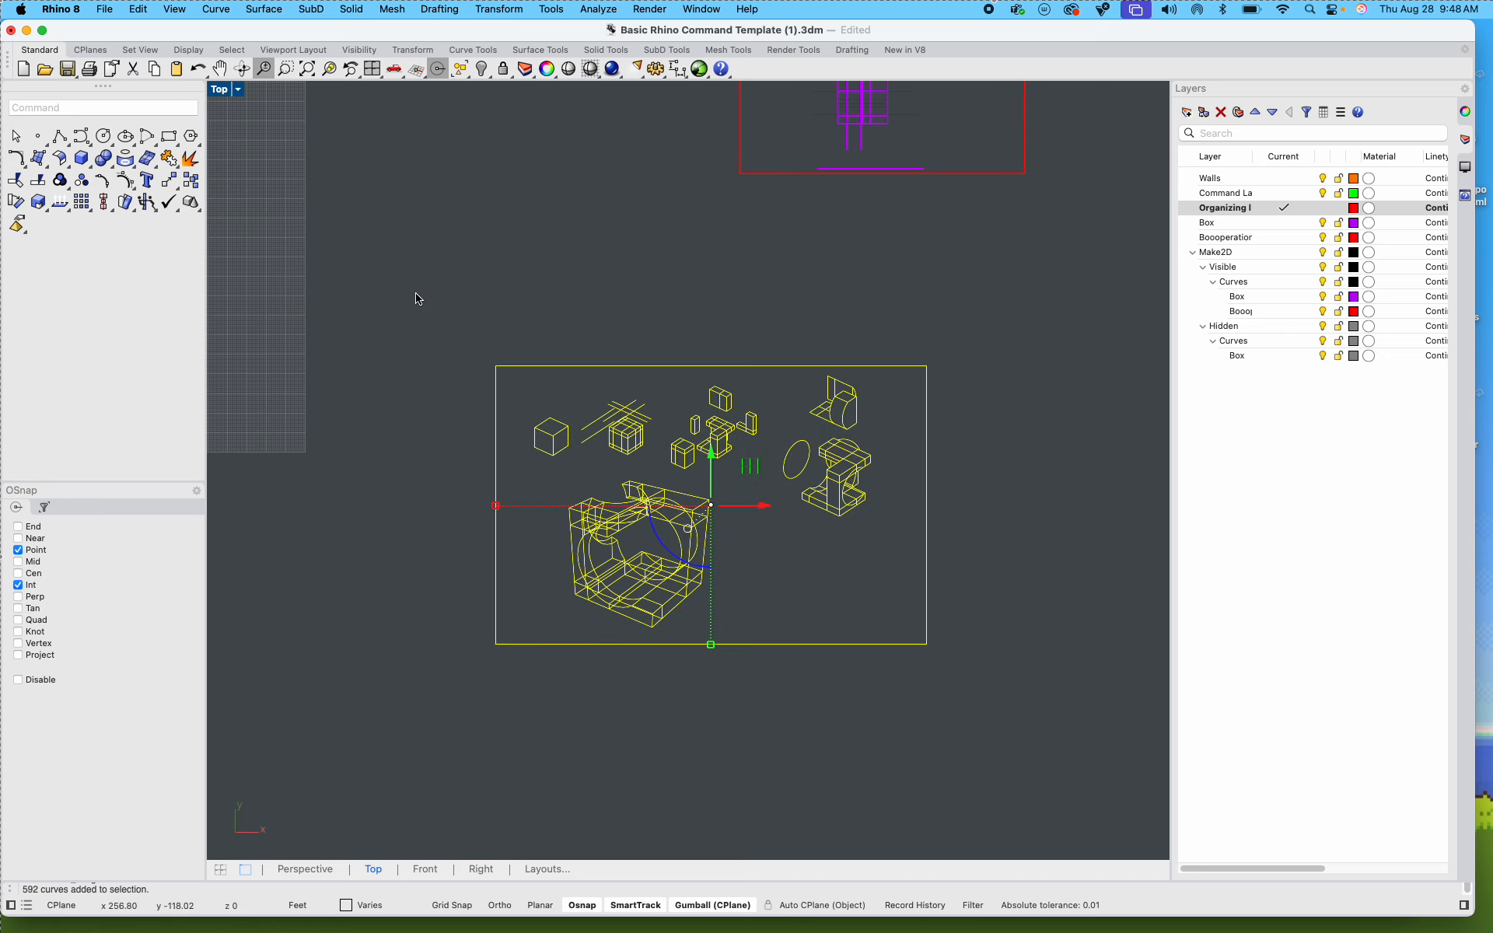
{"action": "left_click", "coordinate": [102, 11]}
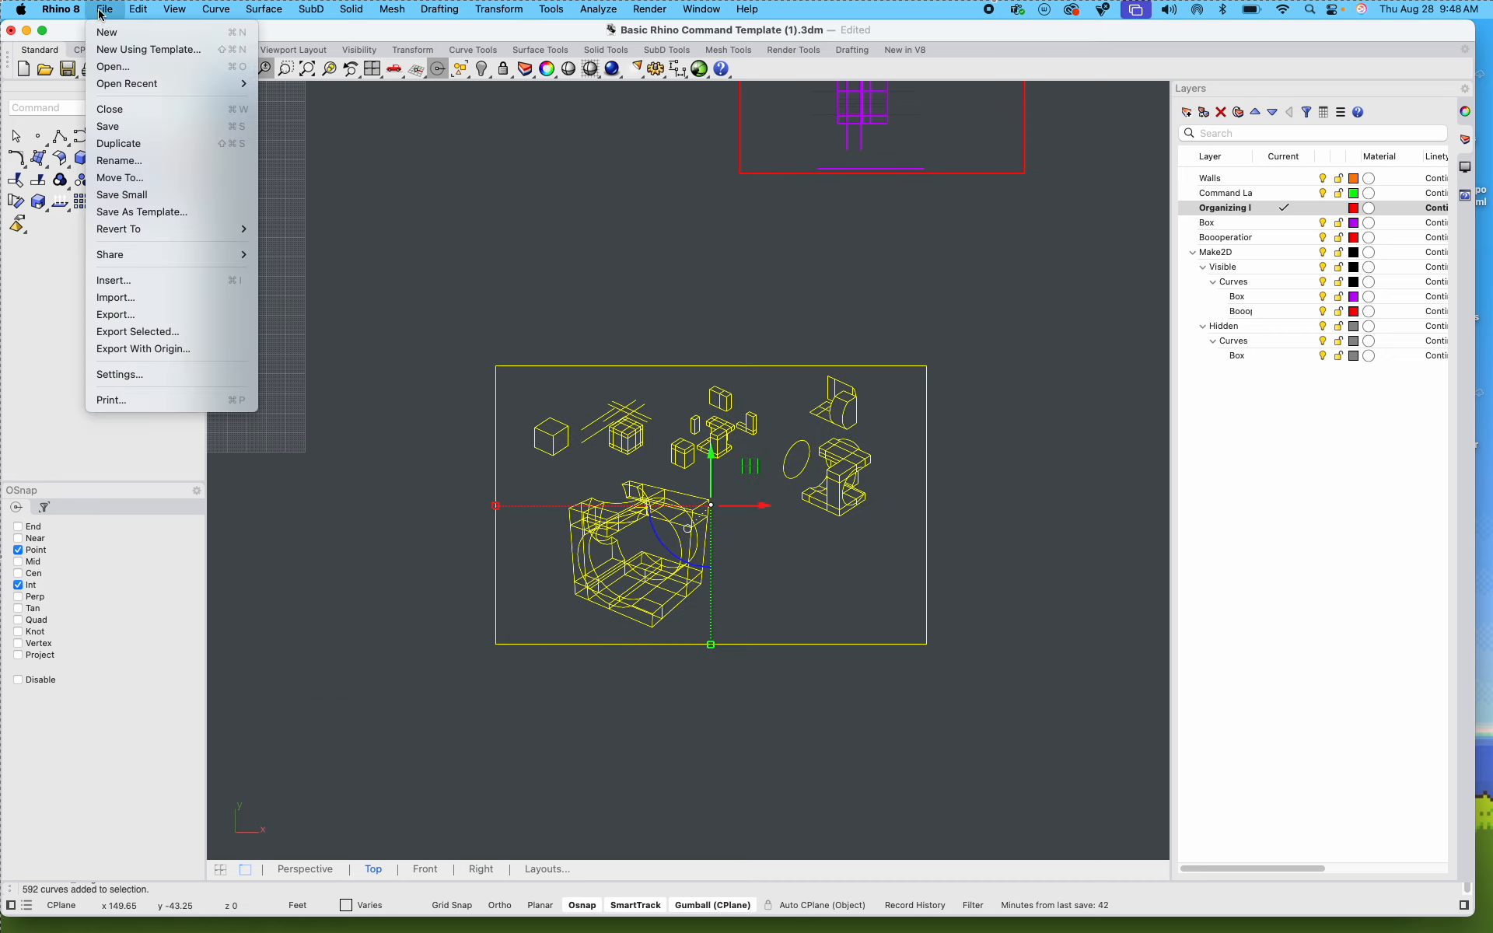
{"action": "left_click", "coordinate": [159, 333]}
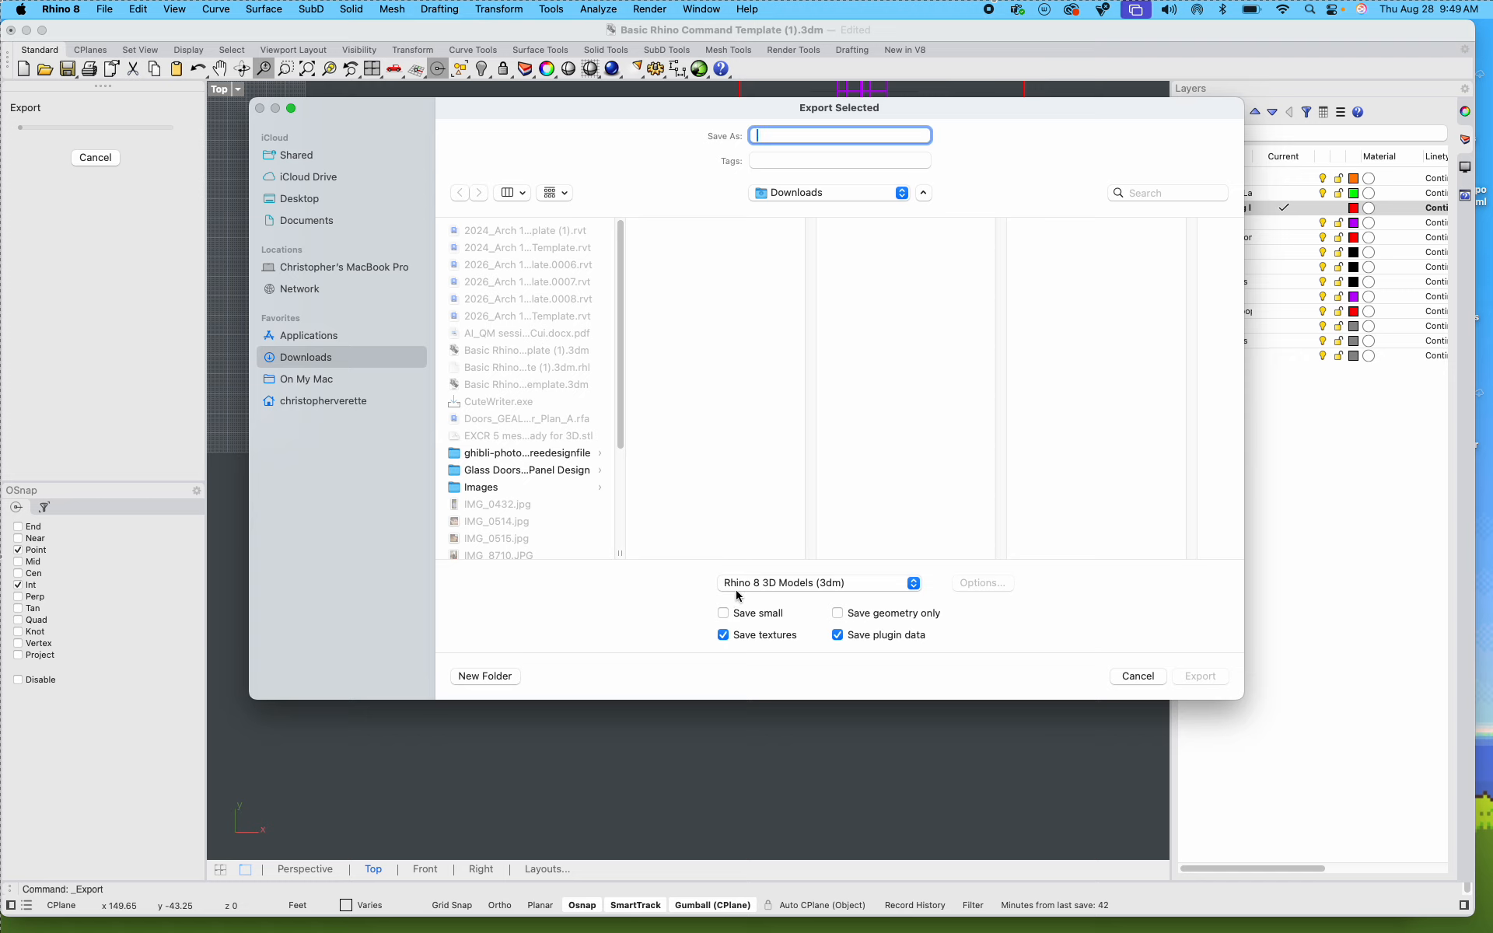
{"action": "left_click", "coordinate": [914, 585]}
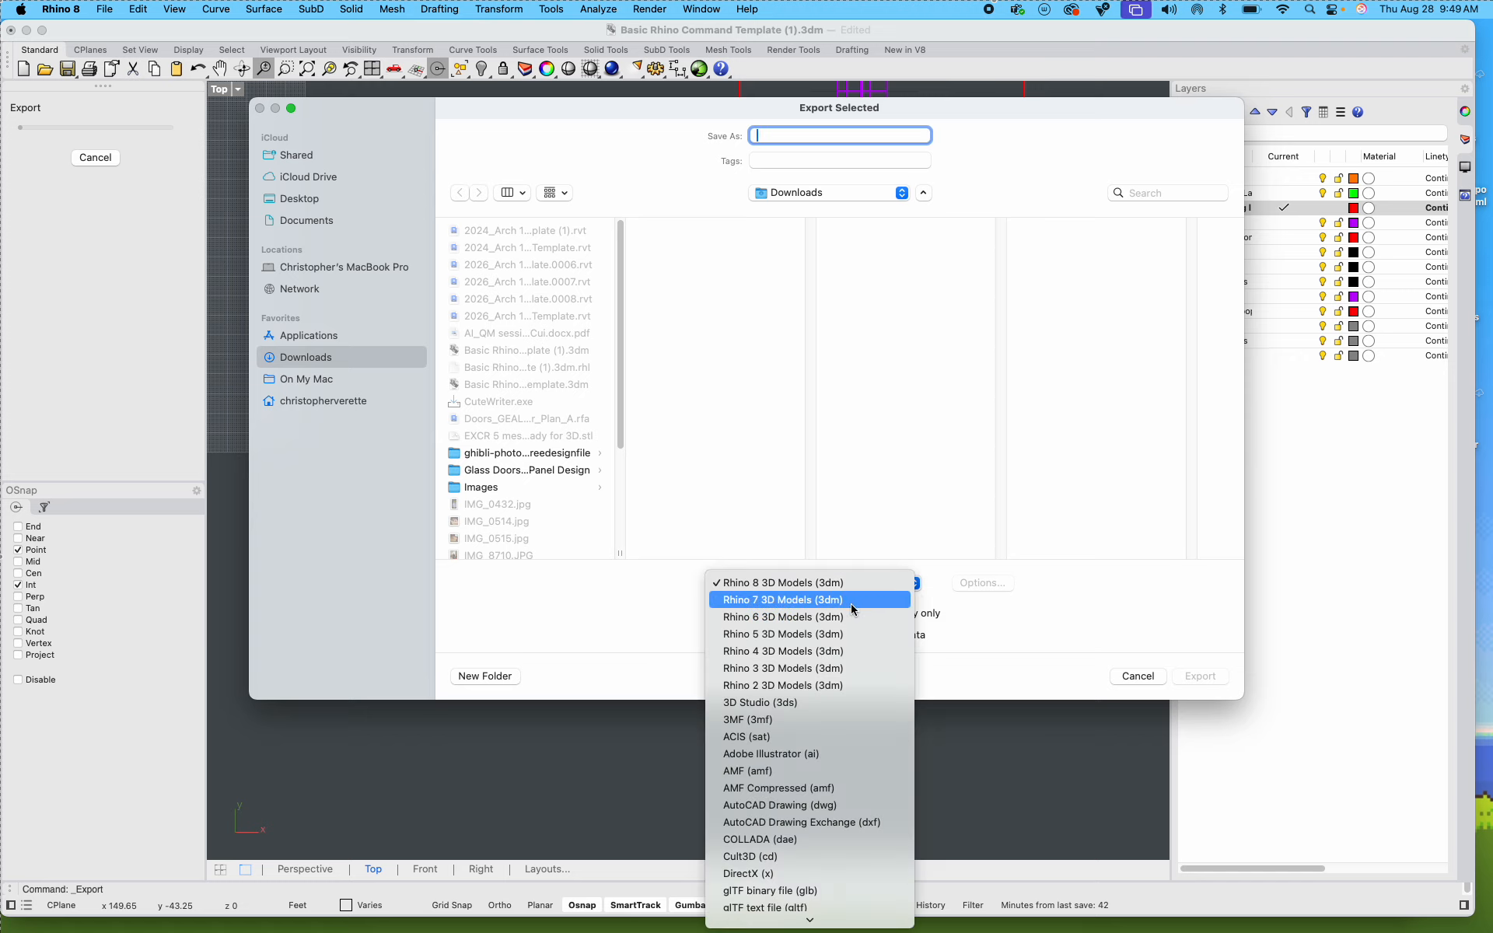
{"action": "scroll", "coordinate": [777, 712], "scroll_direction": "down", "scroll_amount": 2}
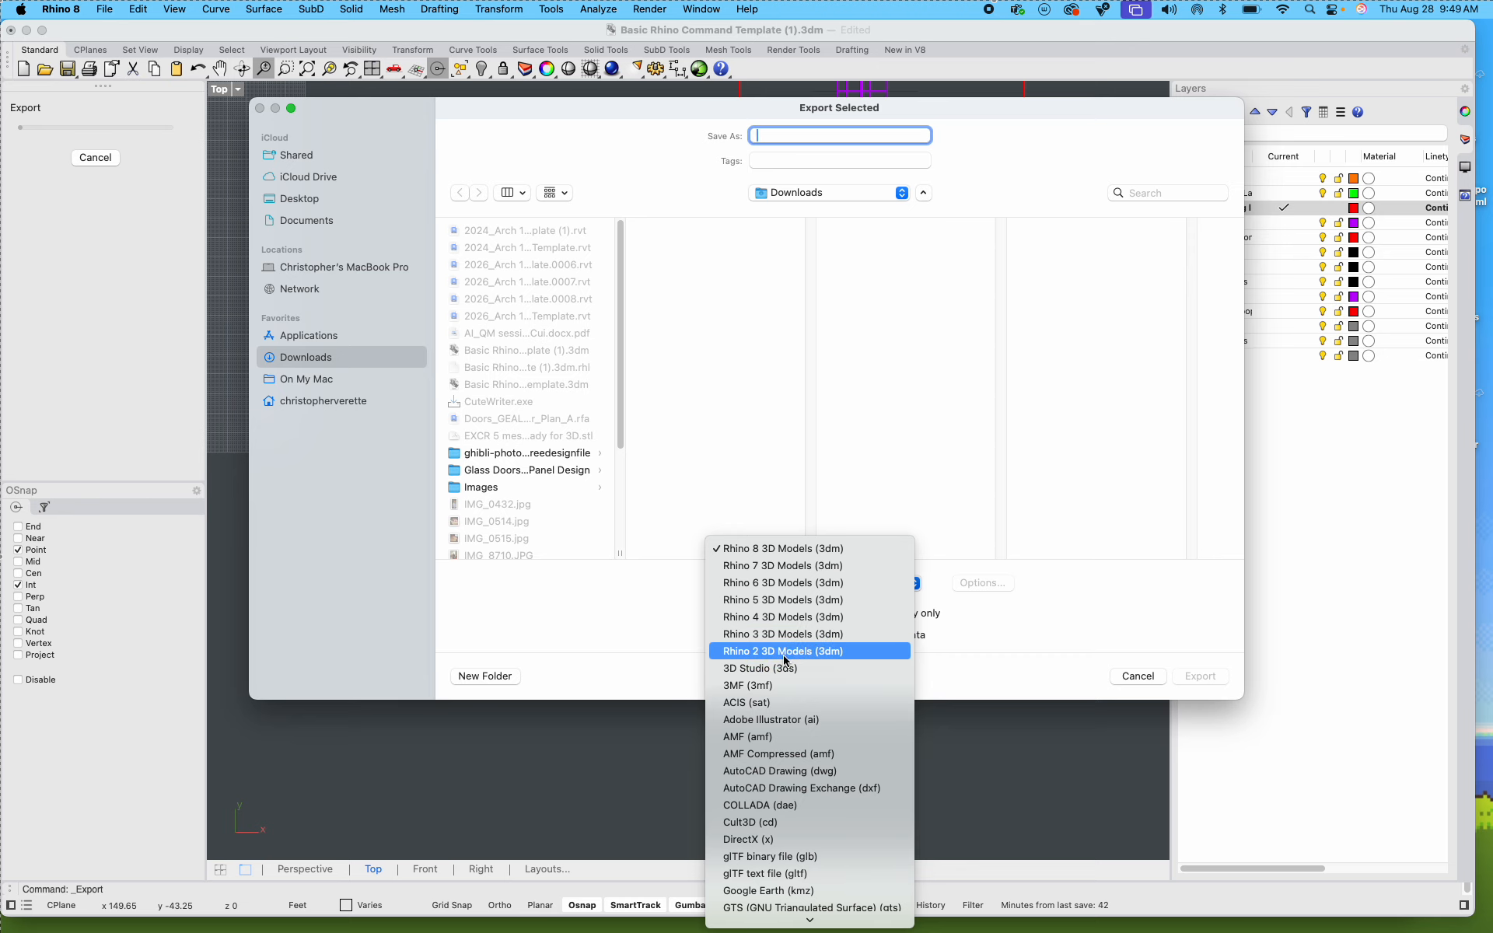
{"action": "scroll", "coordinate": [784, 659], "scroll_direction": "down", "scroll_amount": 6}
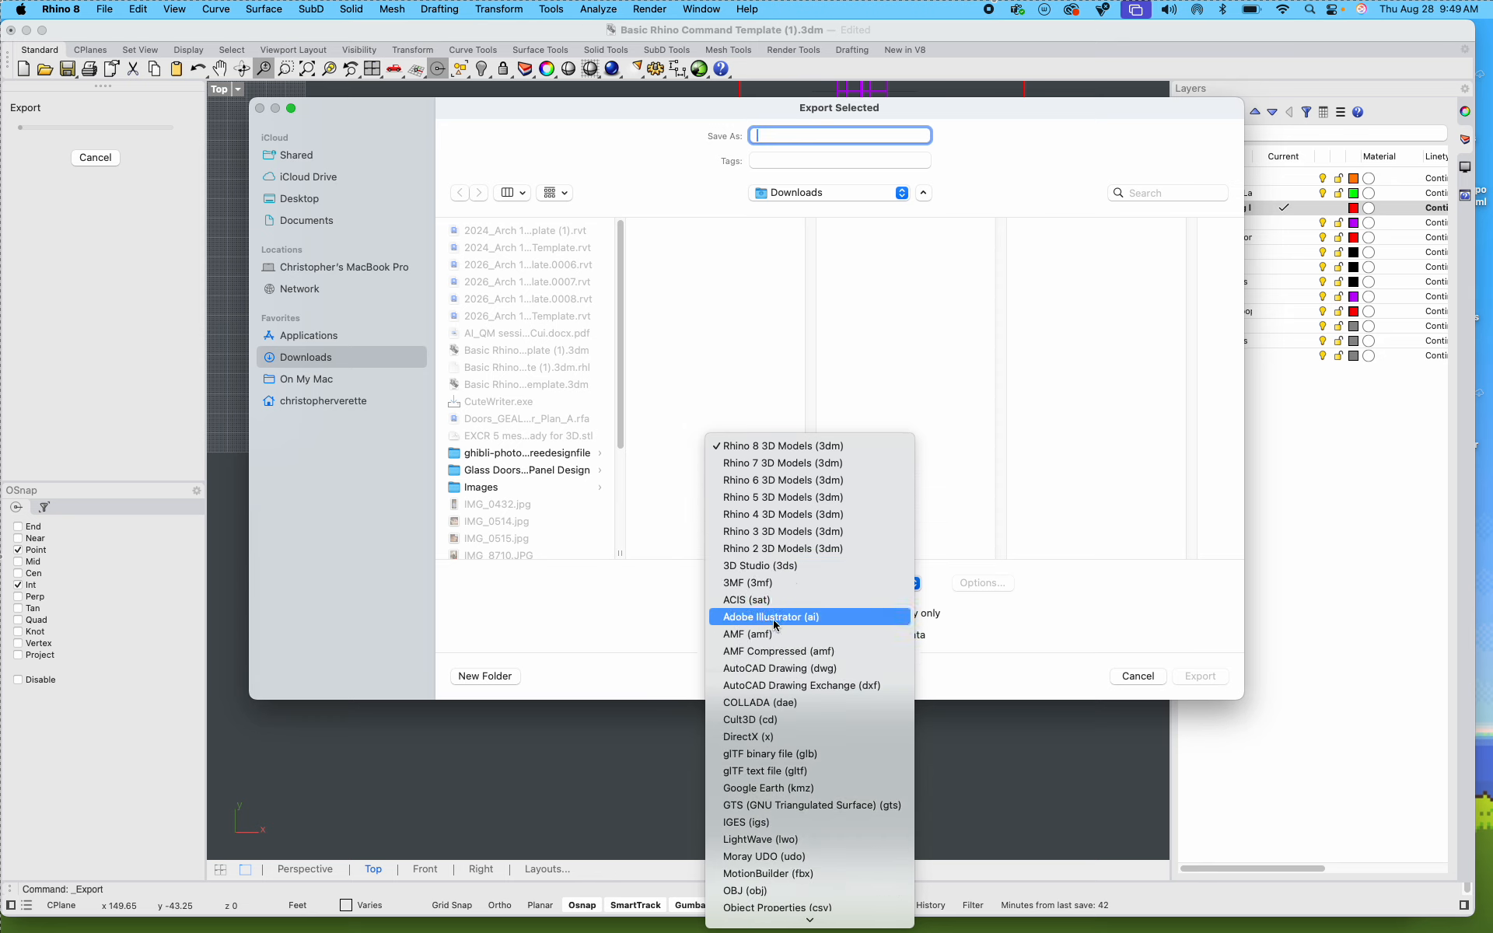
{"action": "scroll", "coordinate": [773, 621], "scroll_direction": "down", "scroll_amount": 1}
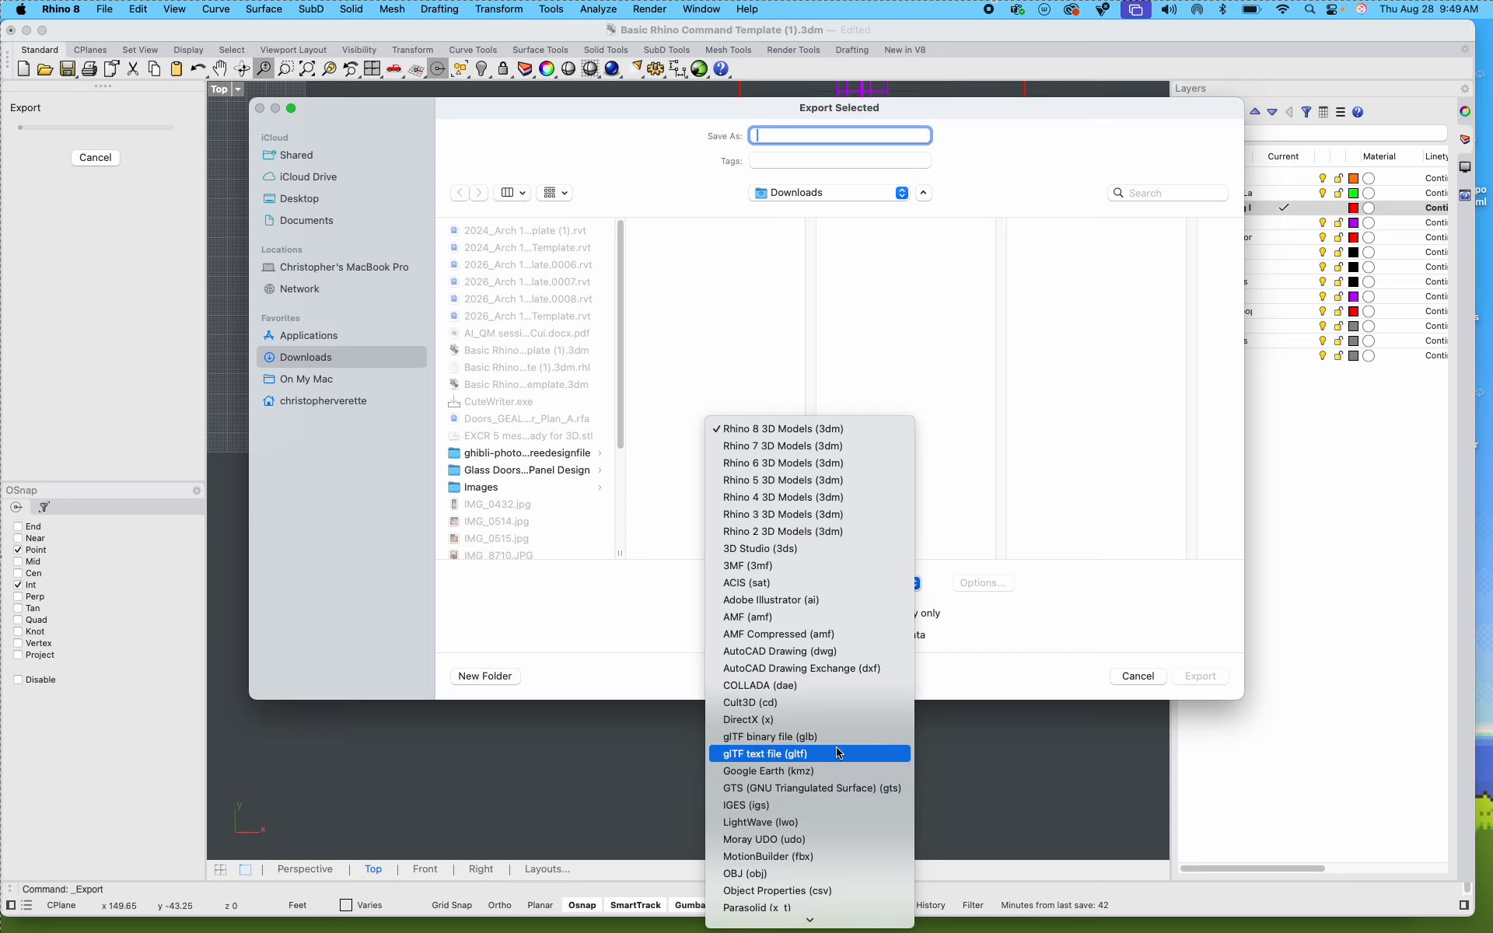
{"action": "left_click", "coordinate": [810, 653]}
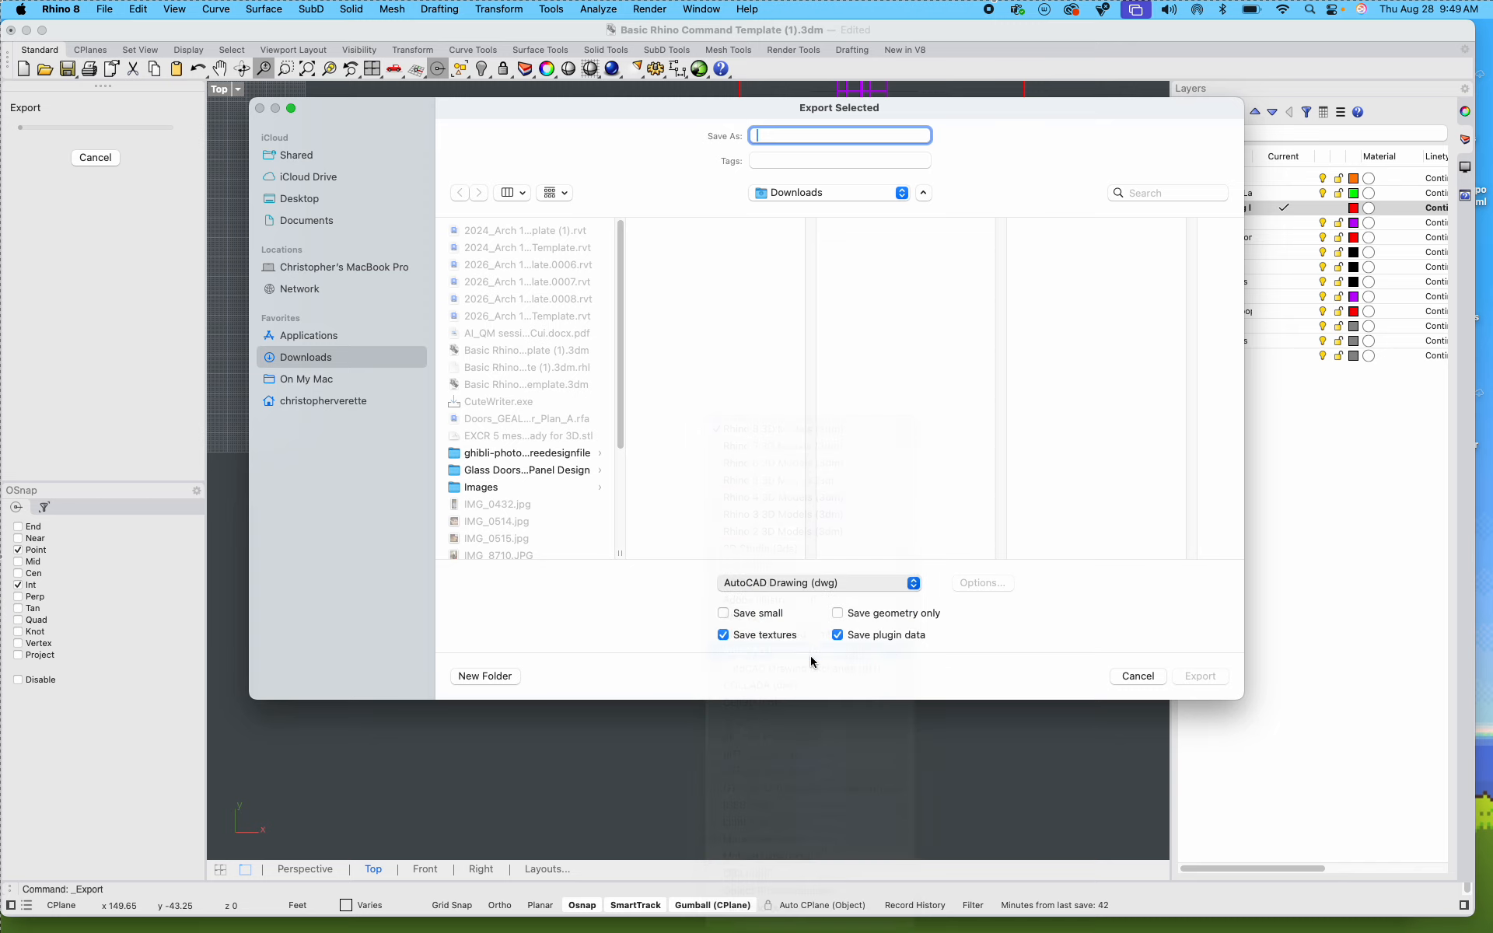
Step: Set the export location to Desktop and name the file "Exercise 01 test", with the prefix "08" directly before it
{"action": "left_click", "coordinate": [292, 204]}
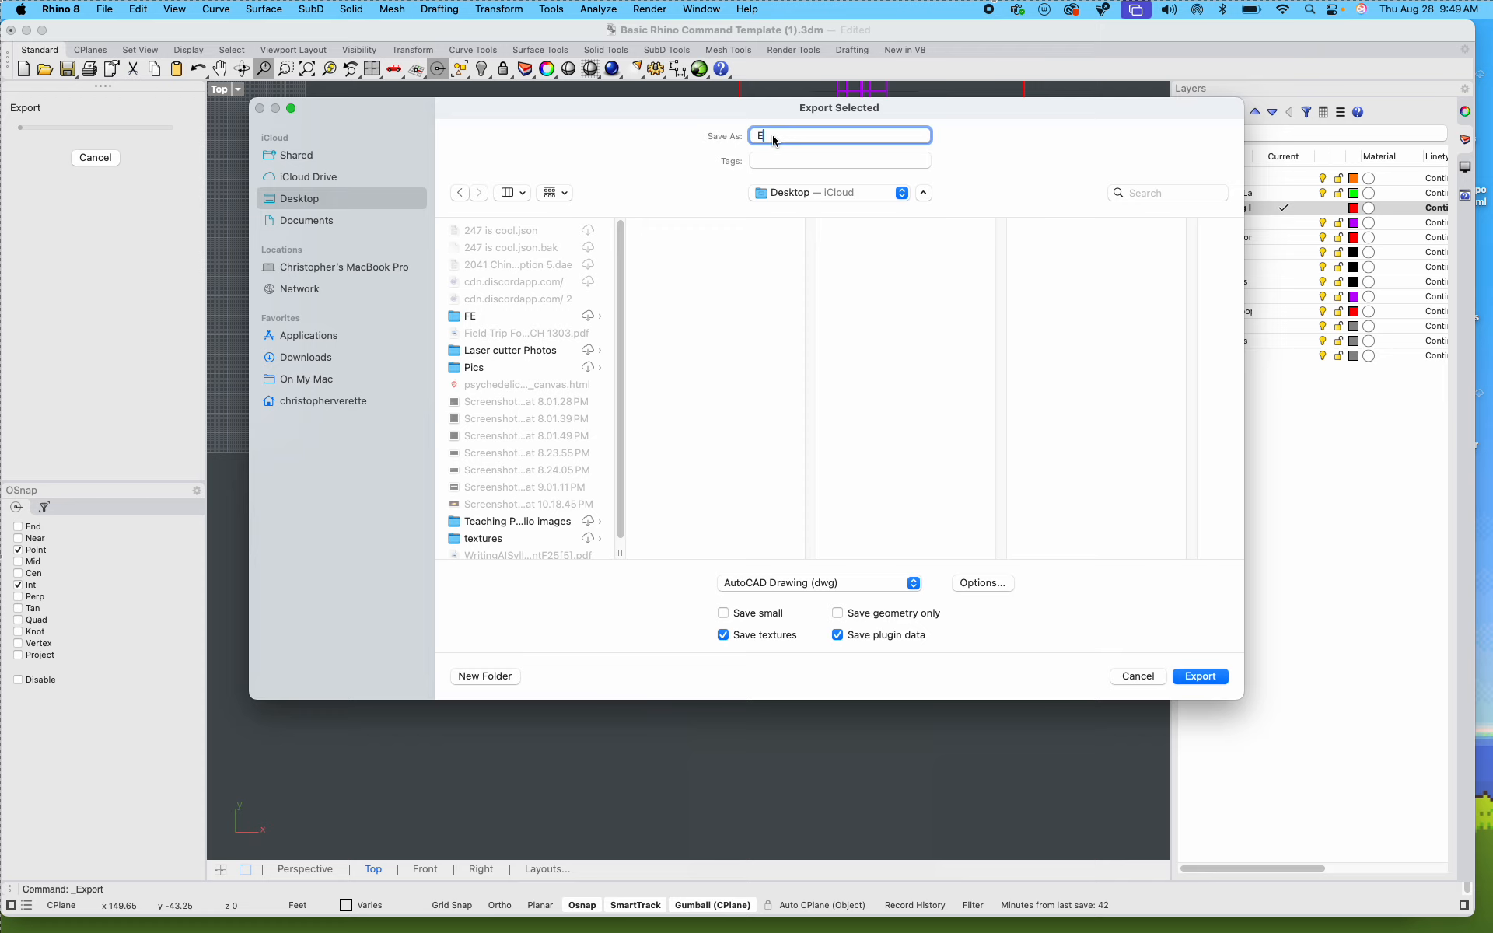
{"action": "type", "text": "Exercise 01 test"}
{"action": "left_click", "coordinate": [757, 138]}
{"action": "type", "text": "08"}
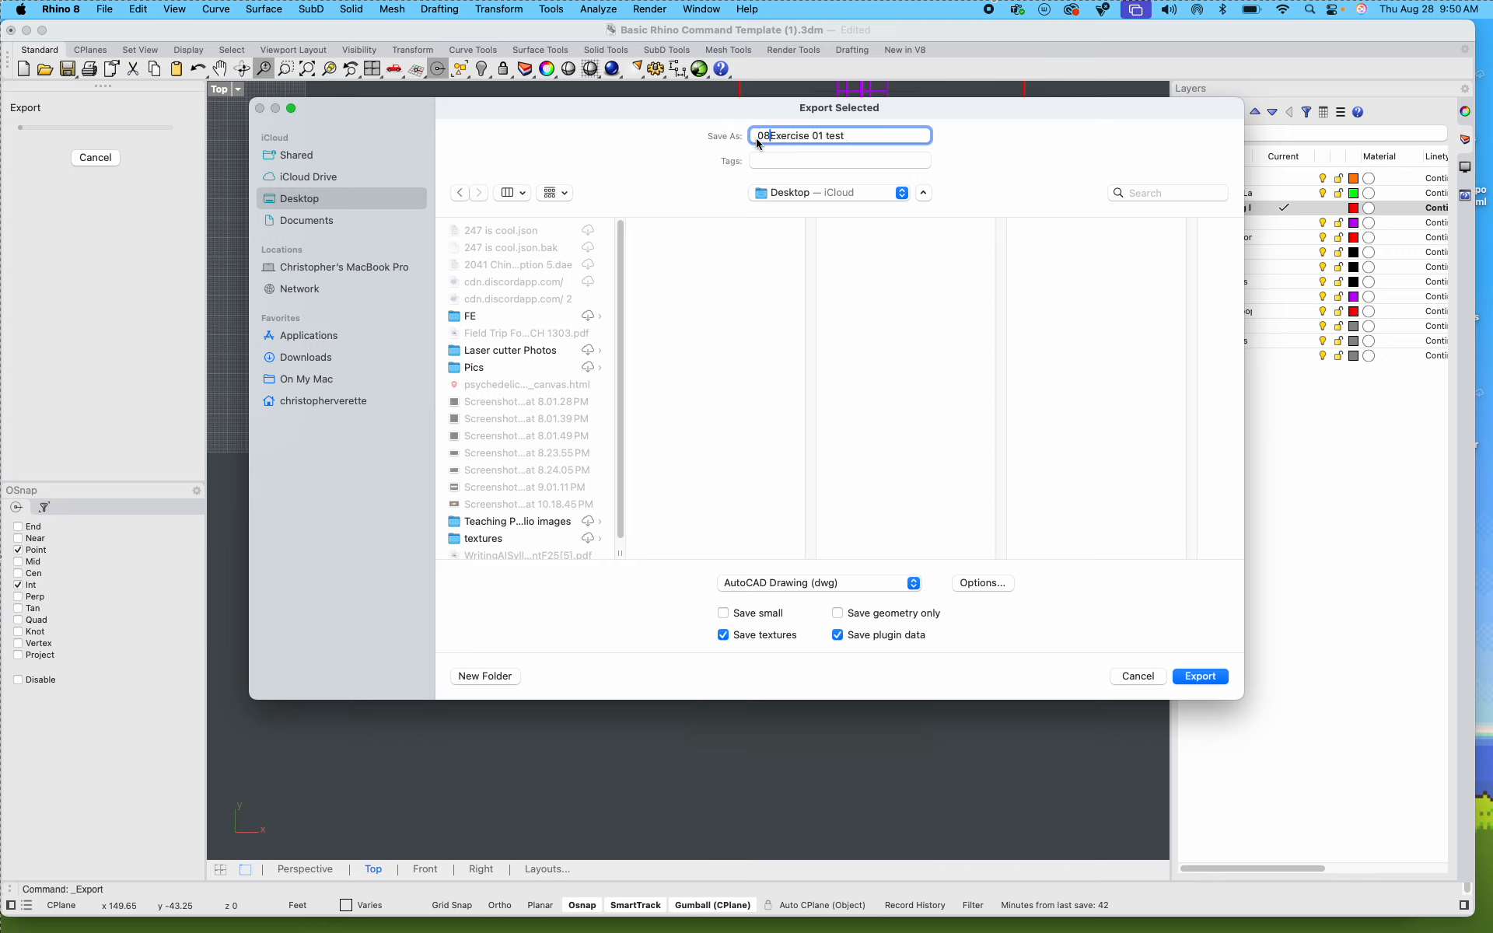
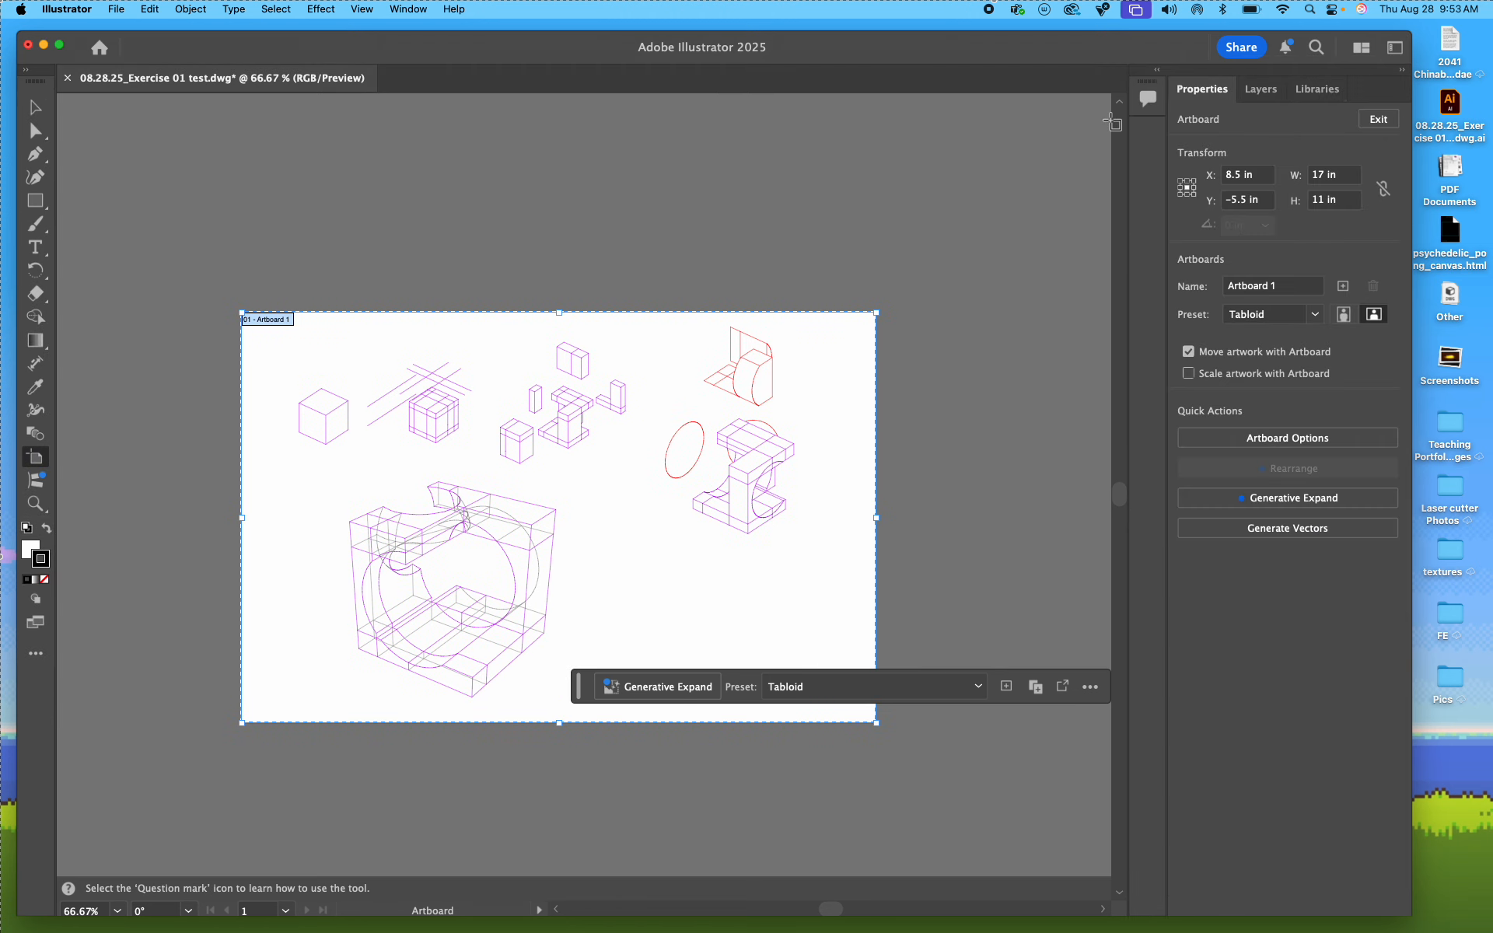
Step: Switch the workspace to the layout with the control bar and full two-column toolbar, and activate the Selection tool
{"action": "left_click", "coordinate": [1394, 47]}
{"action": "left_click", "coordinate": [1347, 107]}
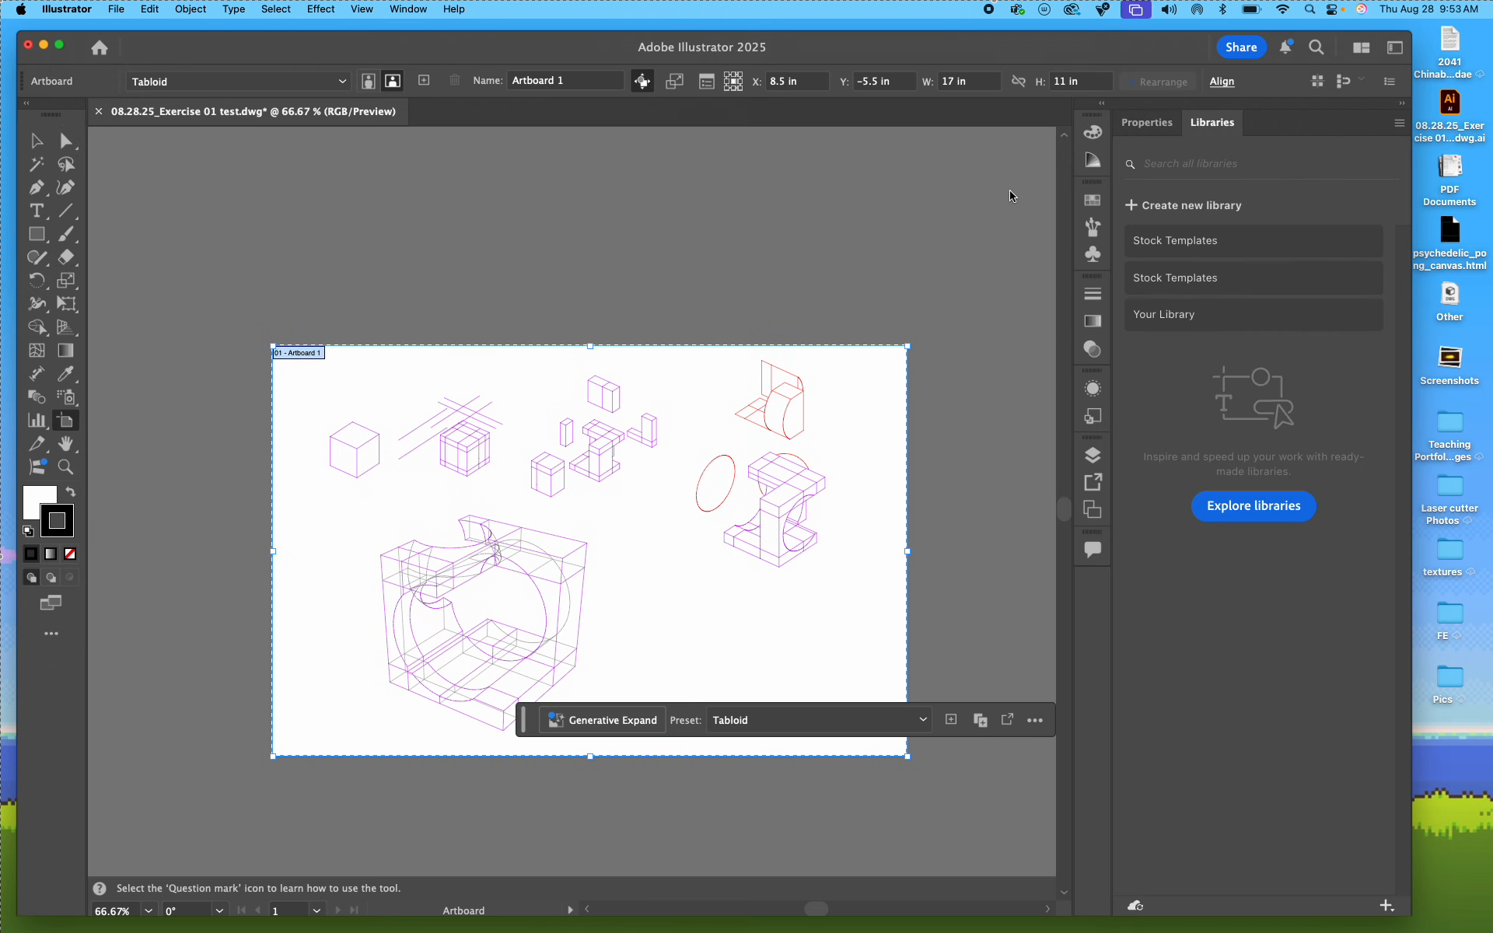
{"action": "left_click", "coordinate": [36, 140]}
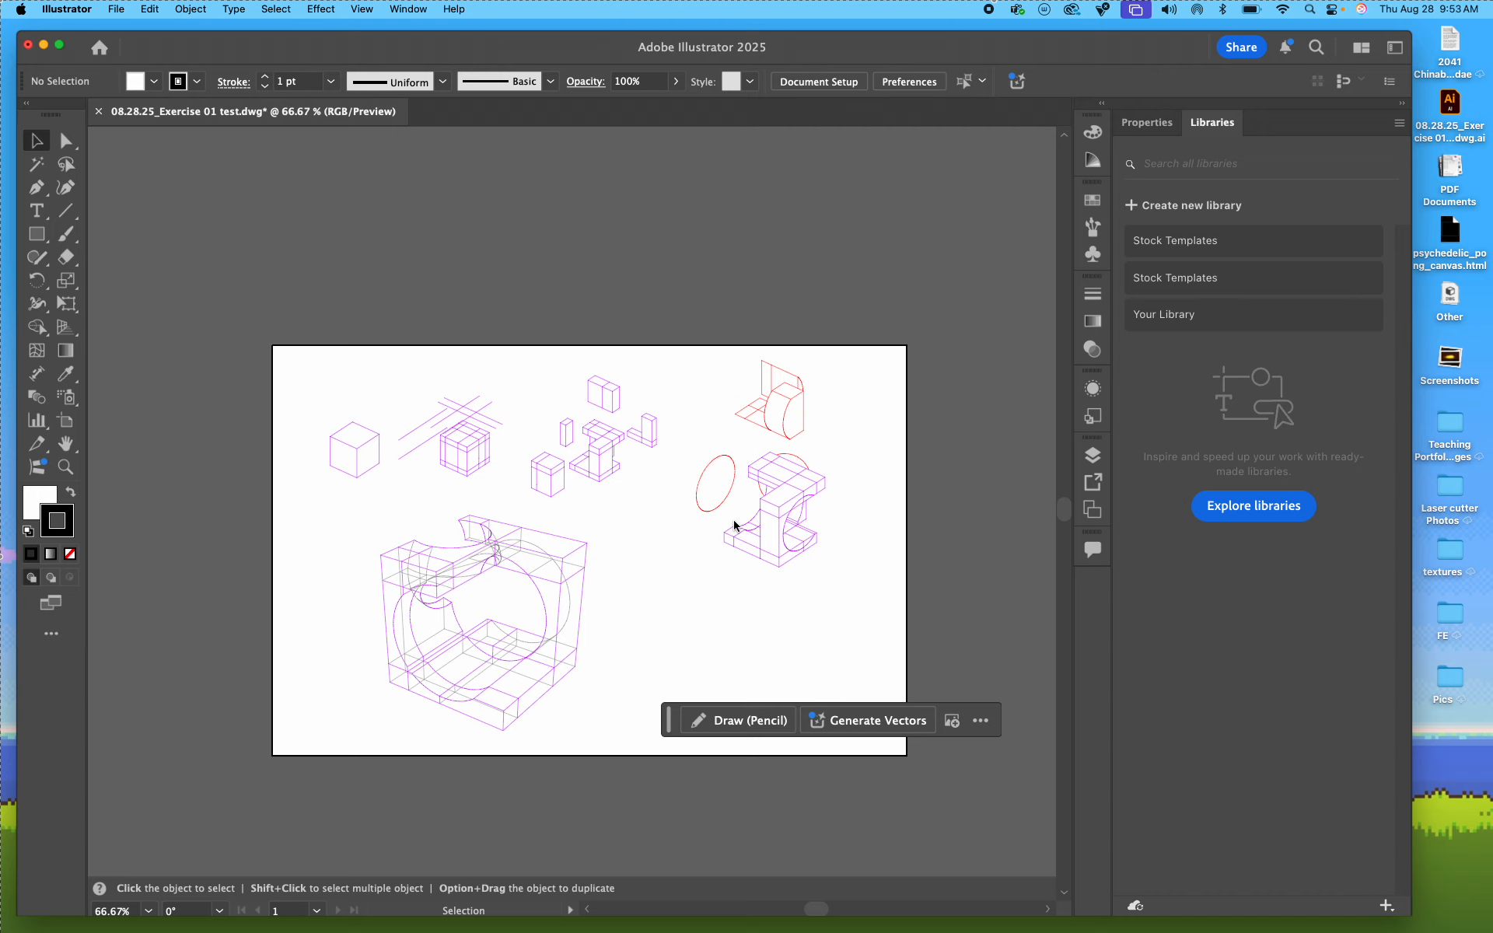
Step: Show the document's layer list, hide the three Make2D layers, and reposition the list clear of the artboard
{"action": "key", "text": "super+equal"}
{"action": "key", "text": "space"}
{"action": "left_click_drag", "start_coordinate": [723, 607], "coordinate": [756, 506]}
{"action": "key", "text": "space"}
{"action": "left_click_drag", "start_coordinate": [804, 575], "coordinate": [785, 623]}
{"action": "key", "text": "space"}
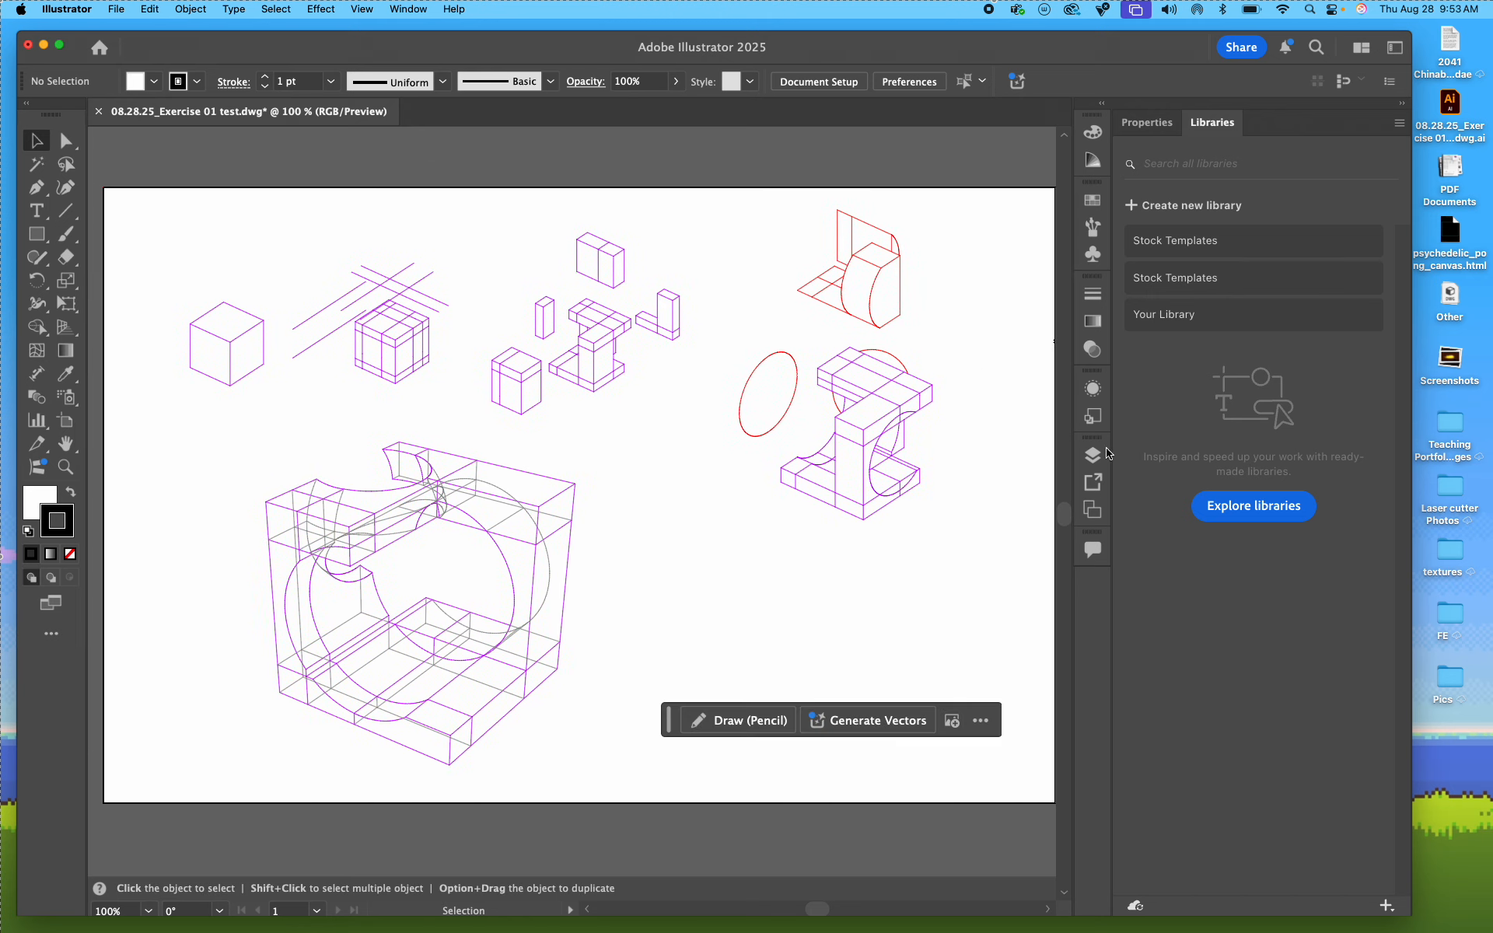
{"action": "left_click", "coordinate": [1092, 456]}
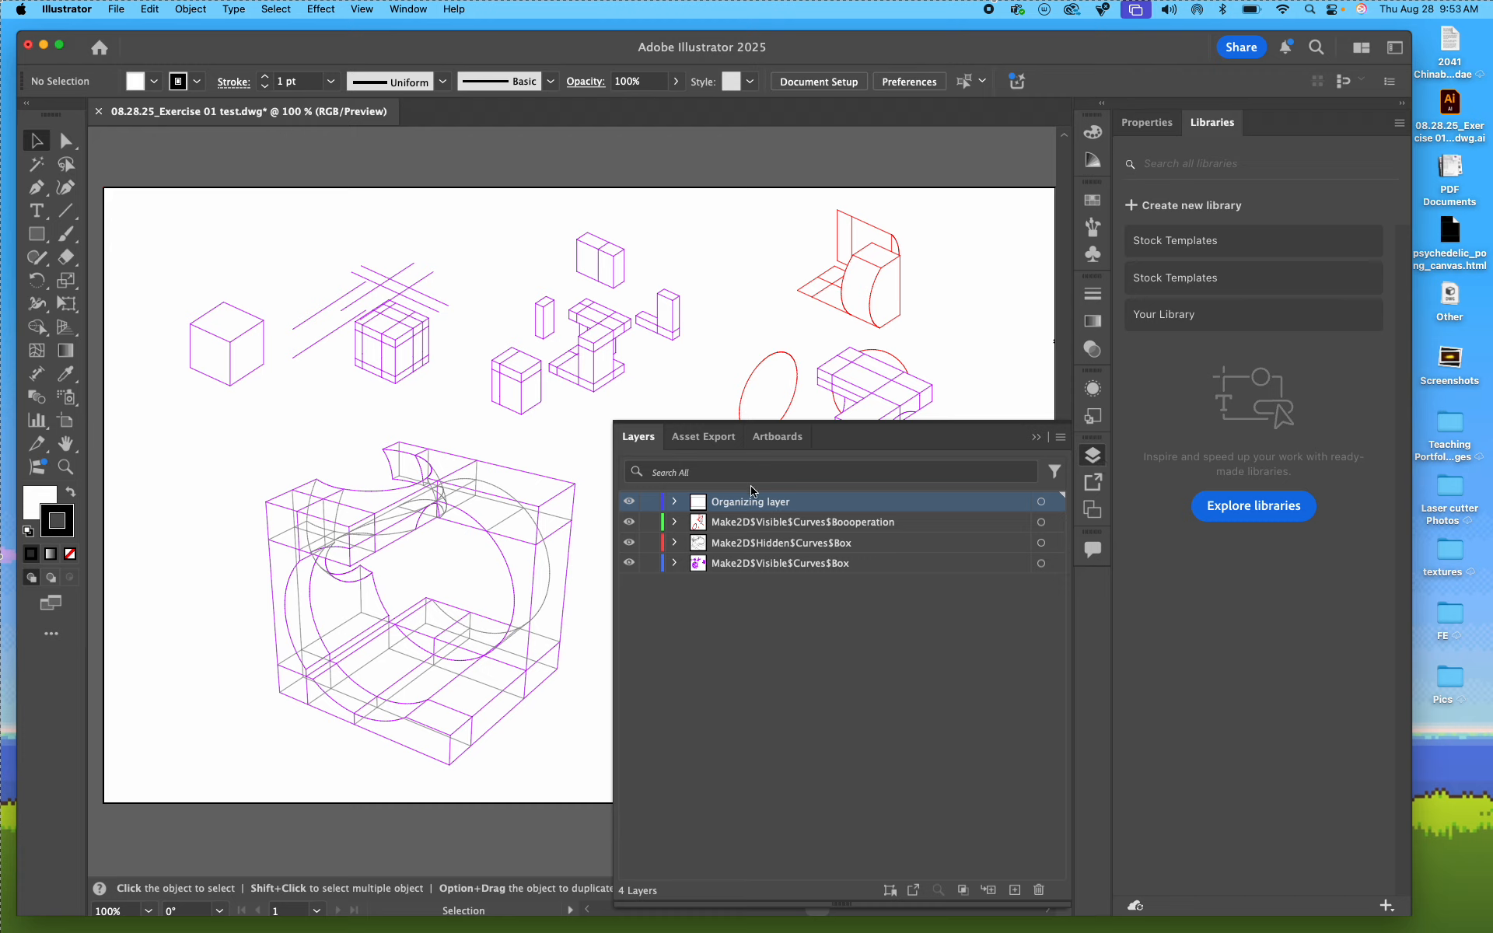
{"action": "left_click_drag", "start_coordinate": [629, 522], "coordinate": [630, 573]}
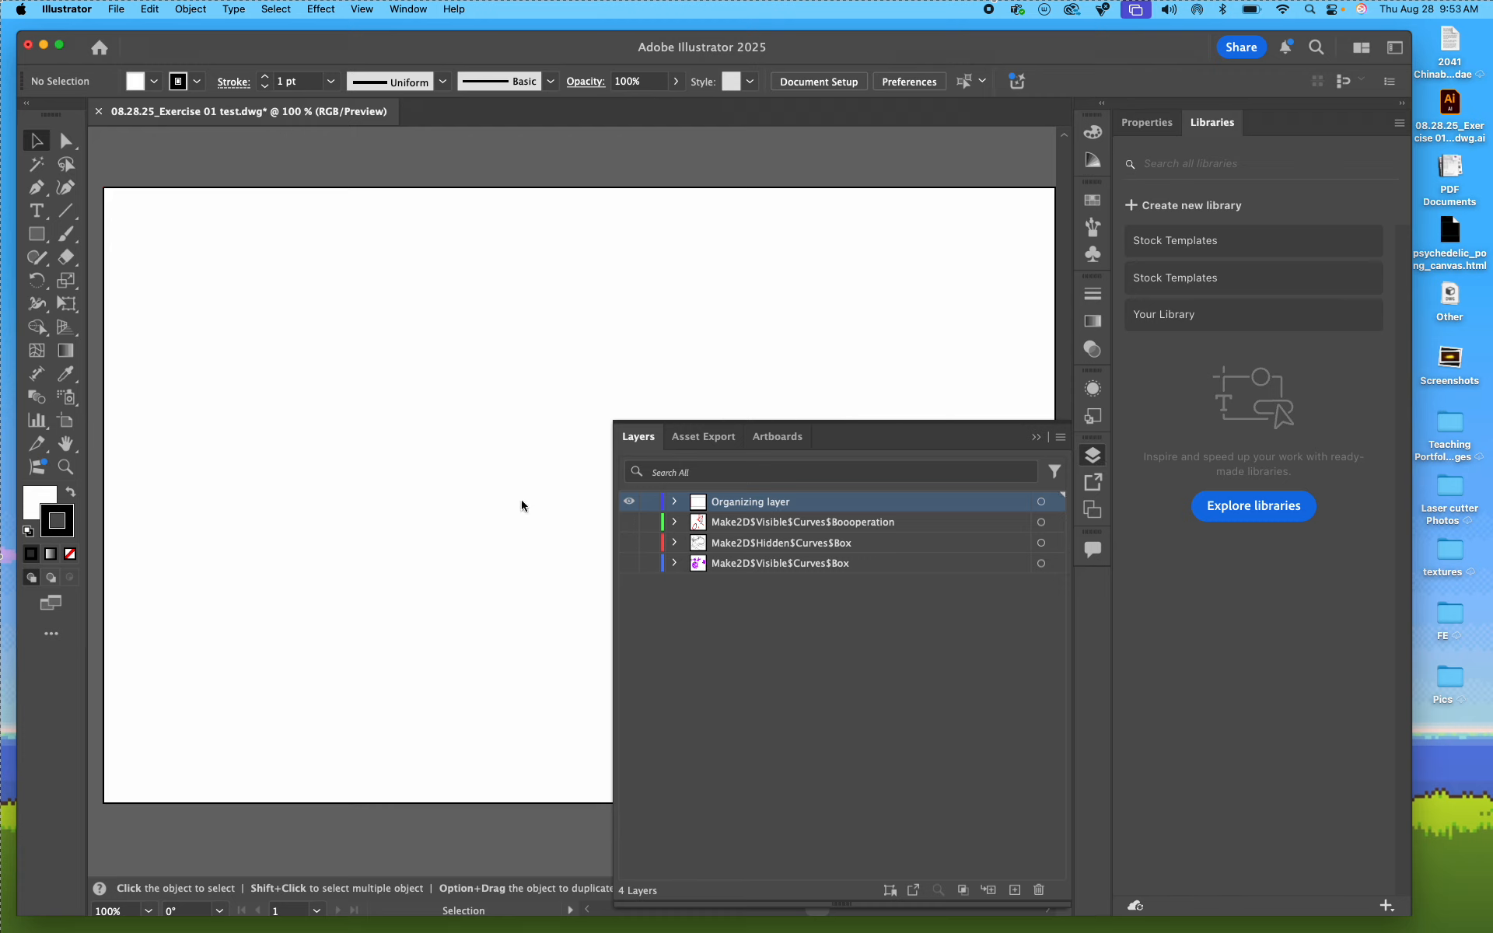
{"action": "mouse_move", "coordinate": [885, 438]}
{"action": "left_mouse_down"}
{"action": "mouse_move", "coordinate": [1207, 573]}
{"action": "mouse_move", "coordinate": [1201, 422]}
{"action": "left_mouse_up"}
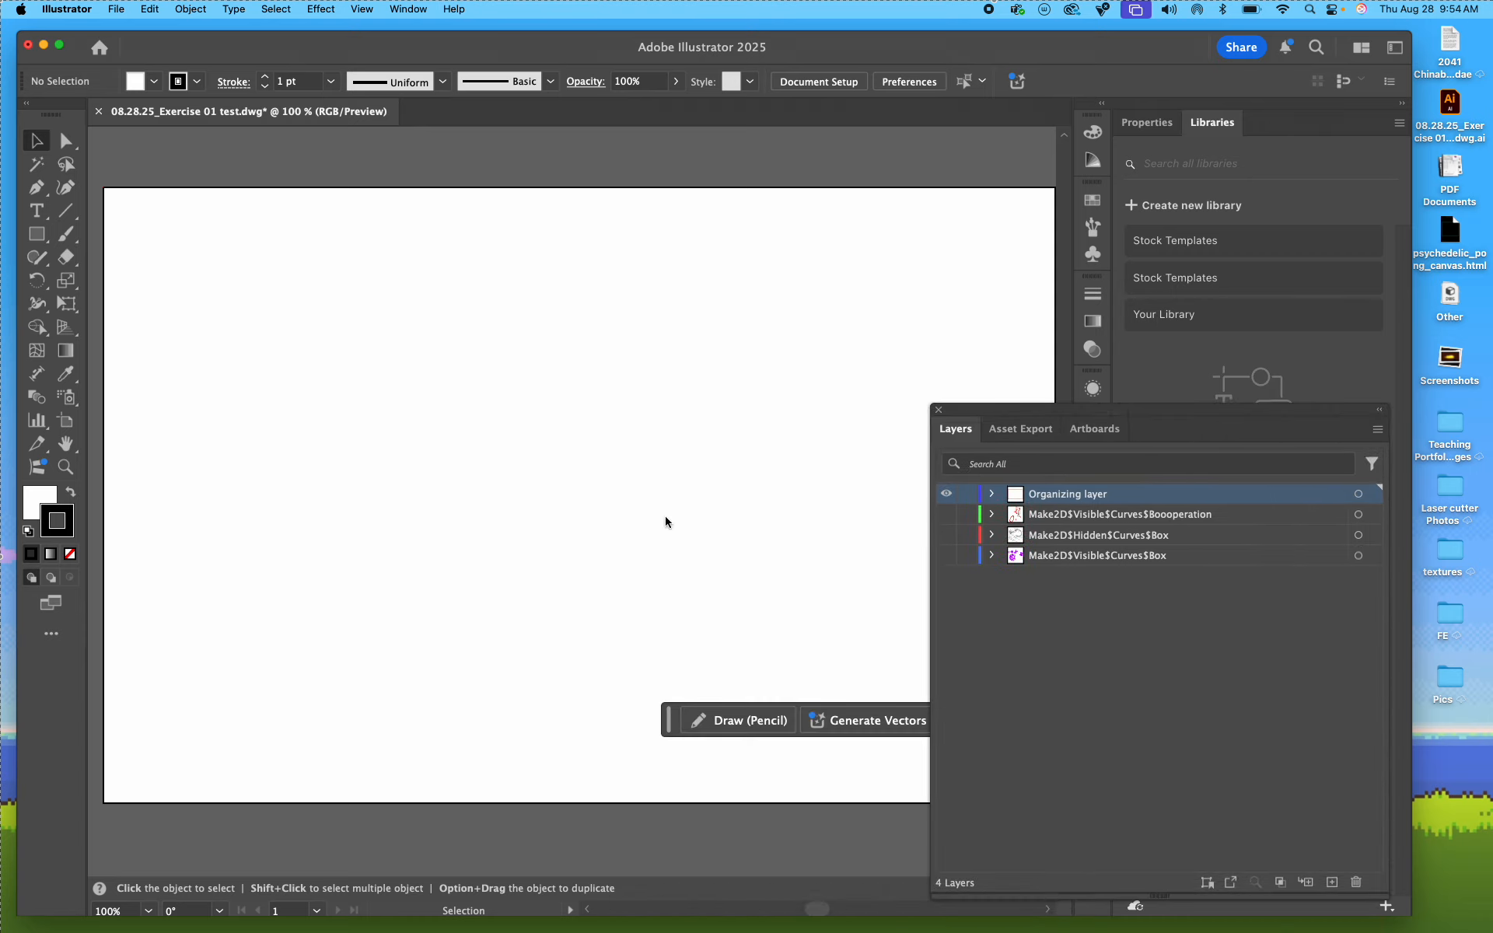
Step: Hide the Organizing layer and view each Make2D layer on its own: Visible Boooperation, Hidden Box, and Visible Box
{"action": "left_click", "coordinate": [946, 495]}
{"action": "left_click", "coordinate": [946, 515]}
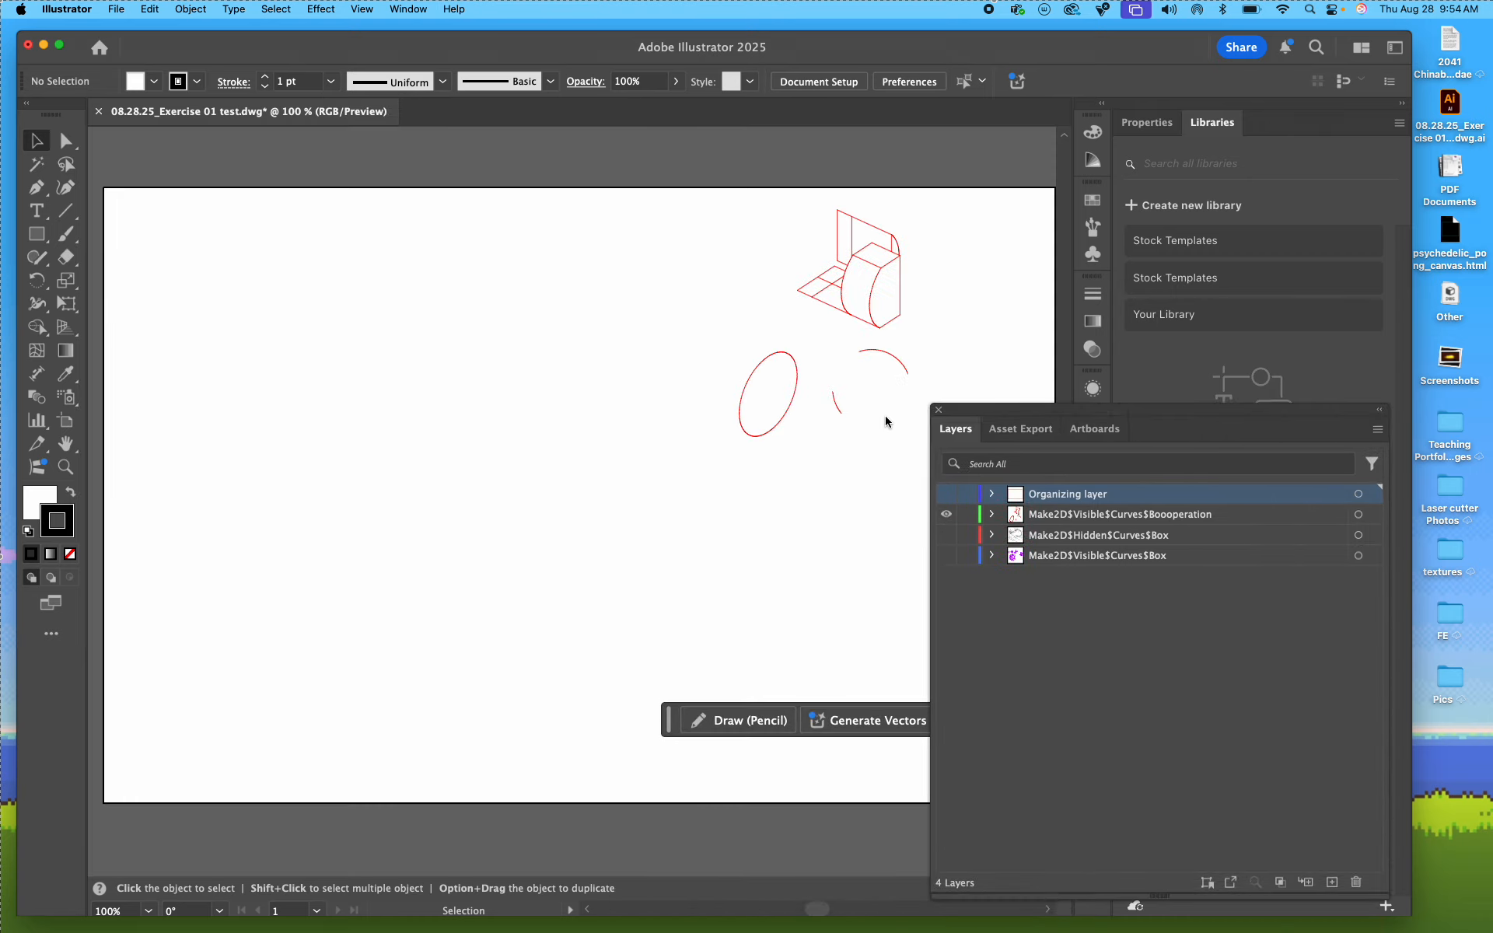
{"action": "left_click", "coordinate": [946, 514]}
{"action": "left_click", "coordinate": [946, 535]}
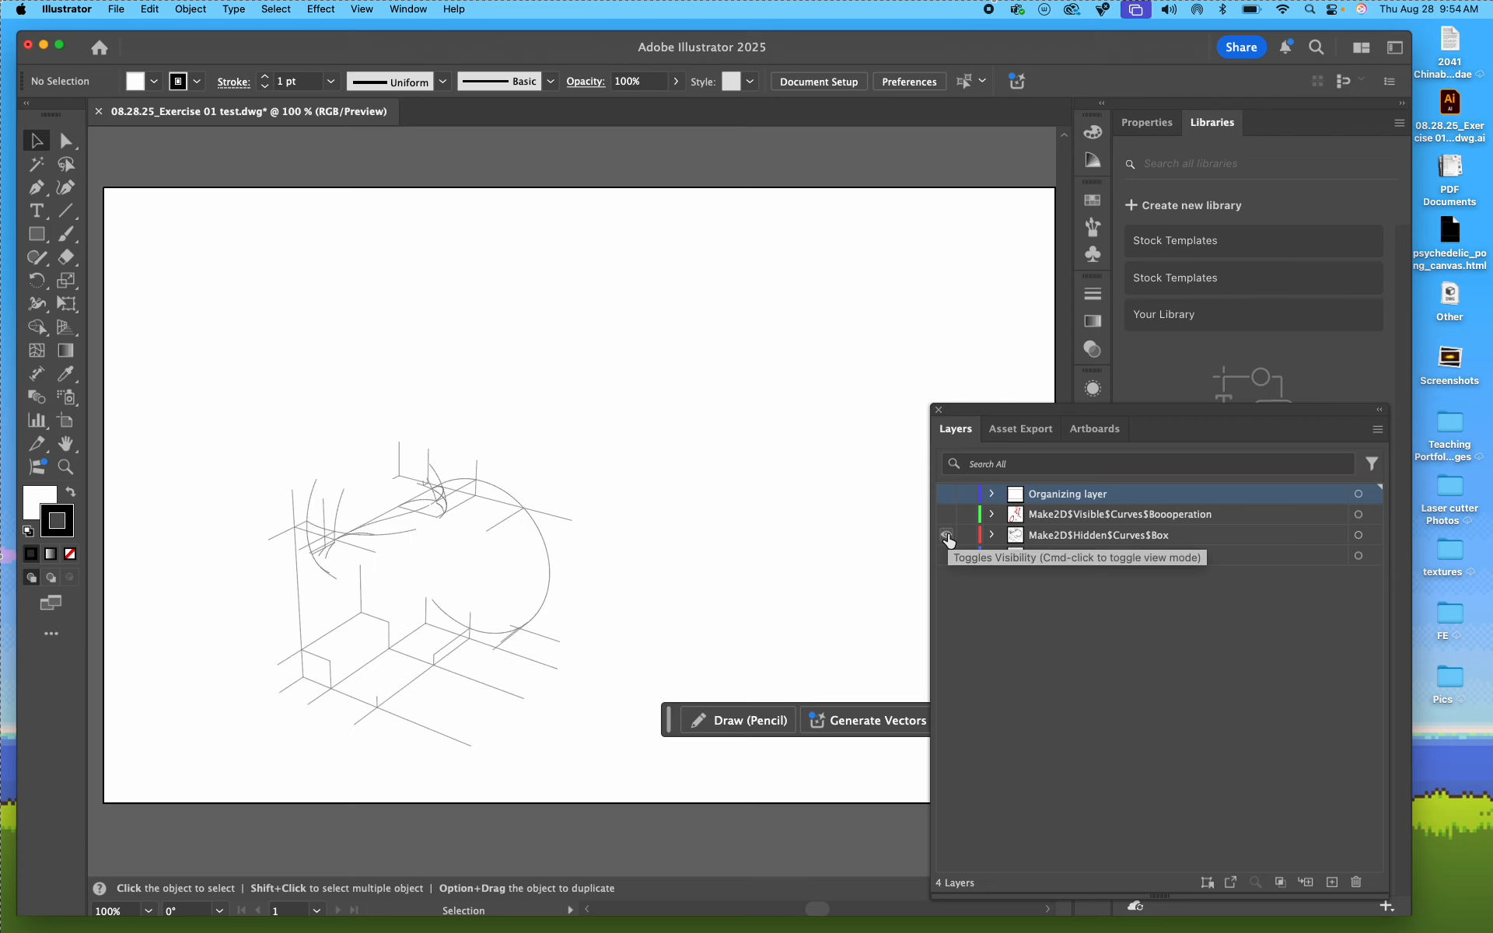
{"action": "left_click", "coordinate": [946, 535]}
{"action": "left_click", "coordinate": [947, 555]}
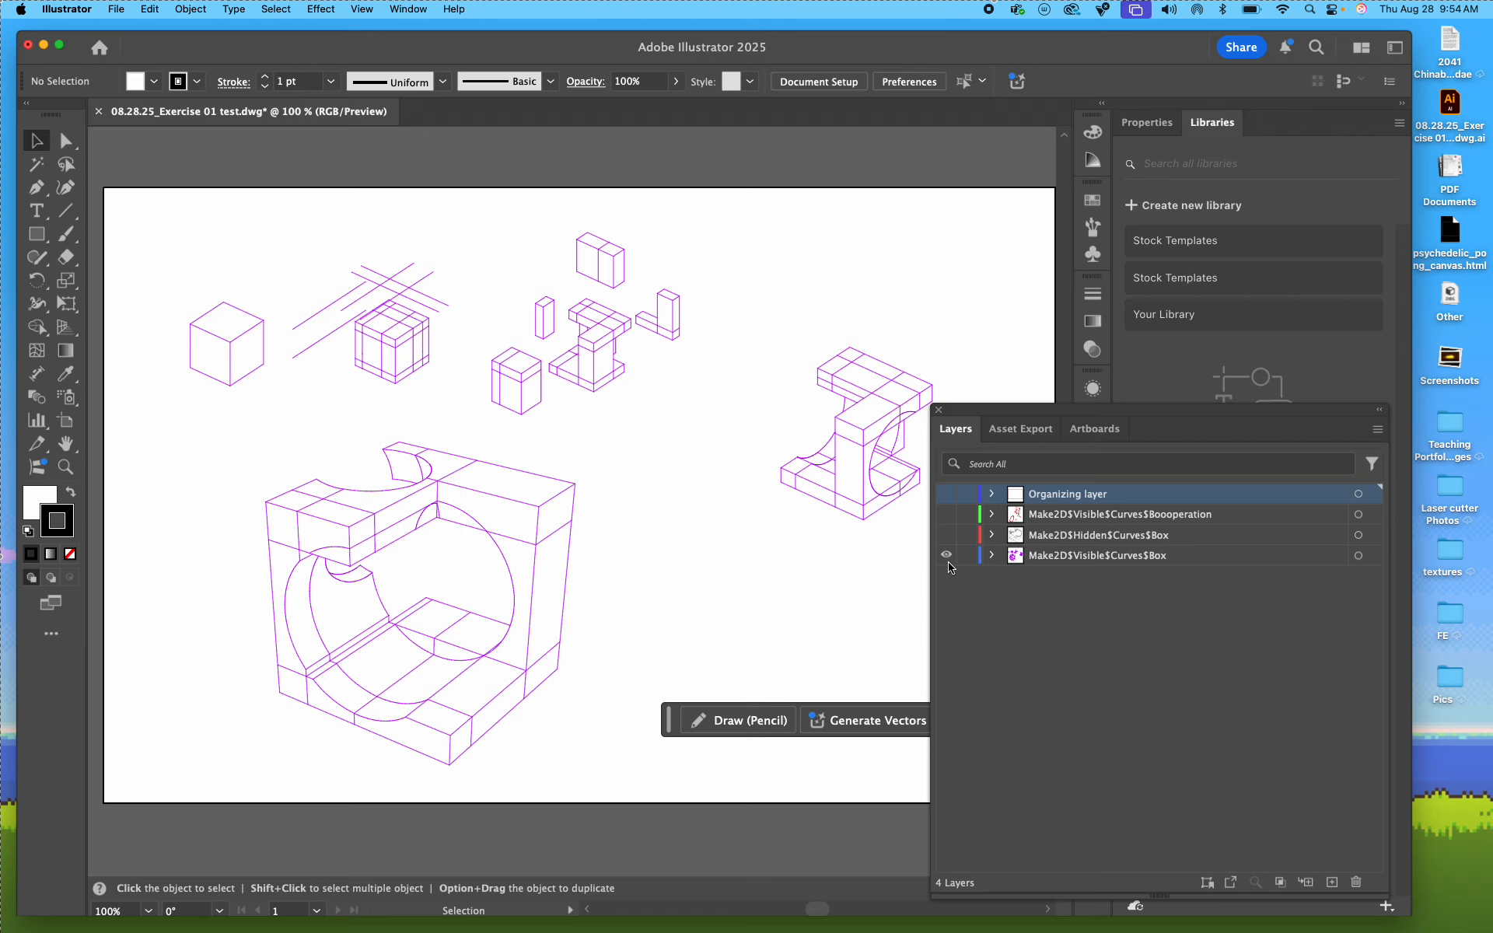
Step: Switch to Rhino 8 and deselect the layout frame and its drawings
{"action": "key", "text": "ctrl+Right"}
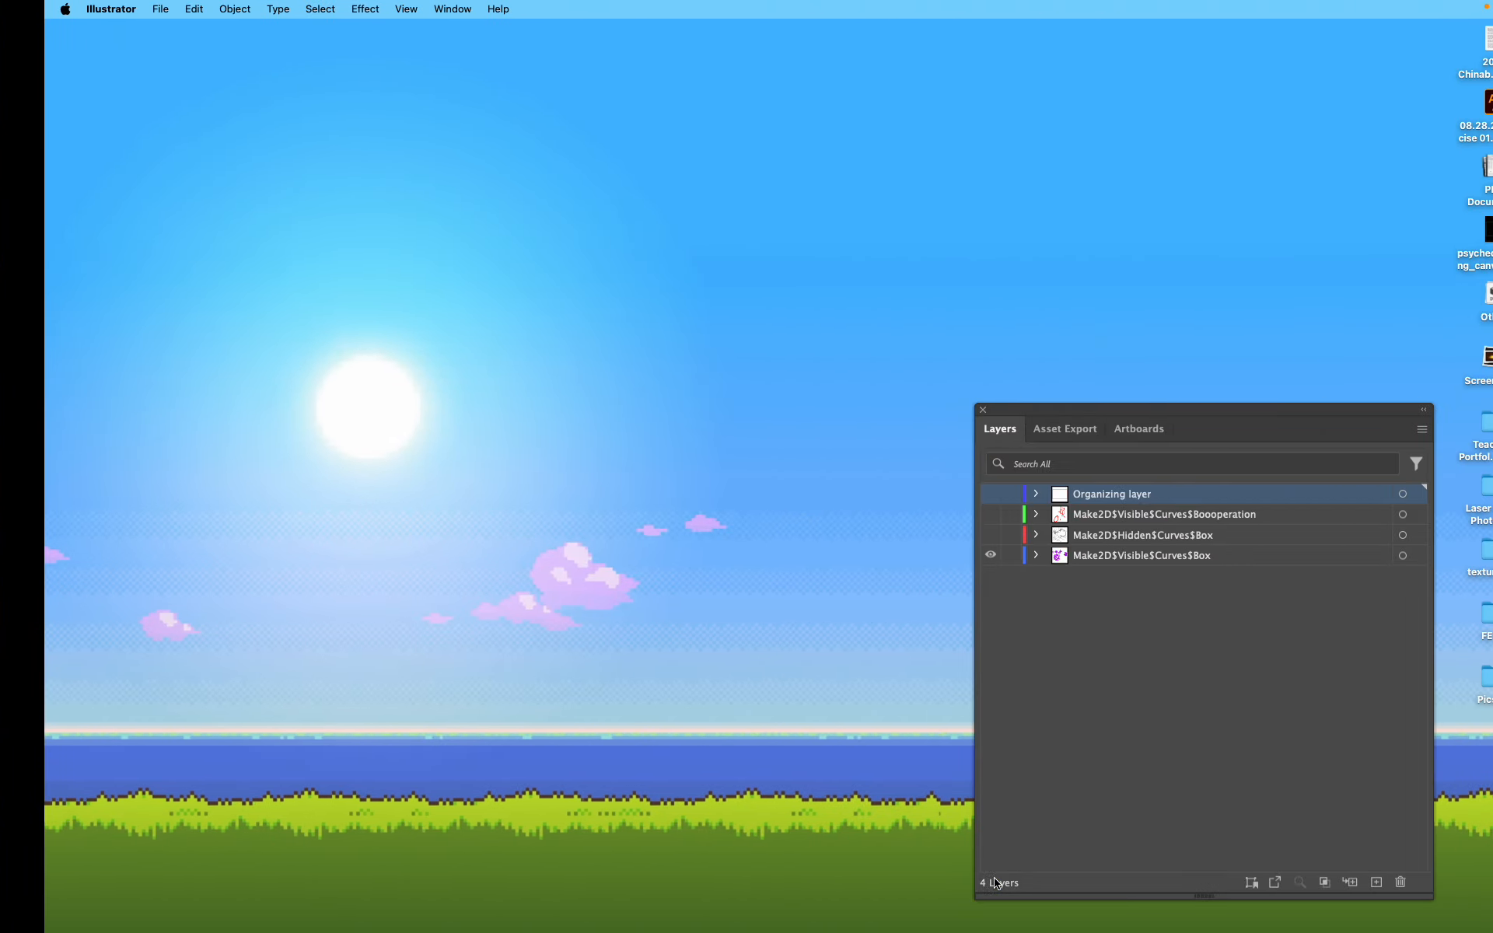
{"action": "mouse_move", "coordinate": [1012, 928]}
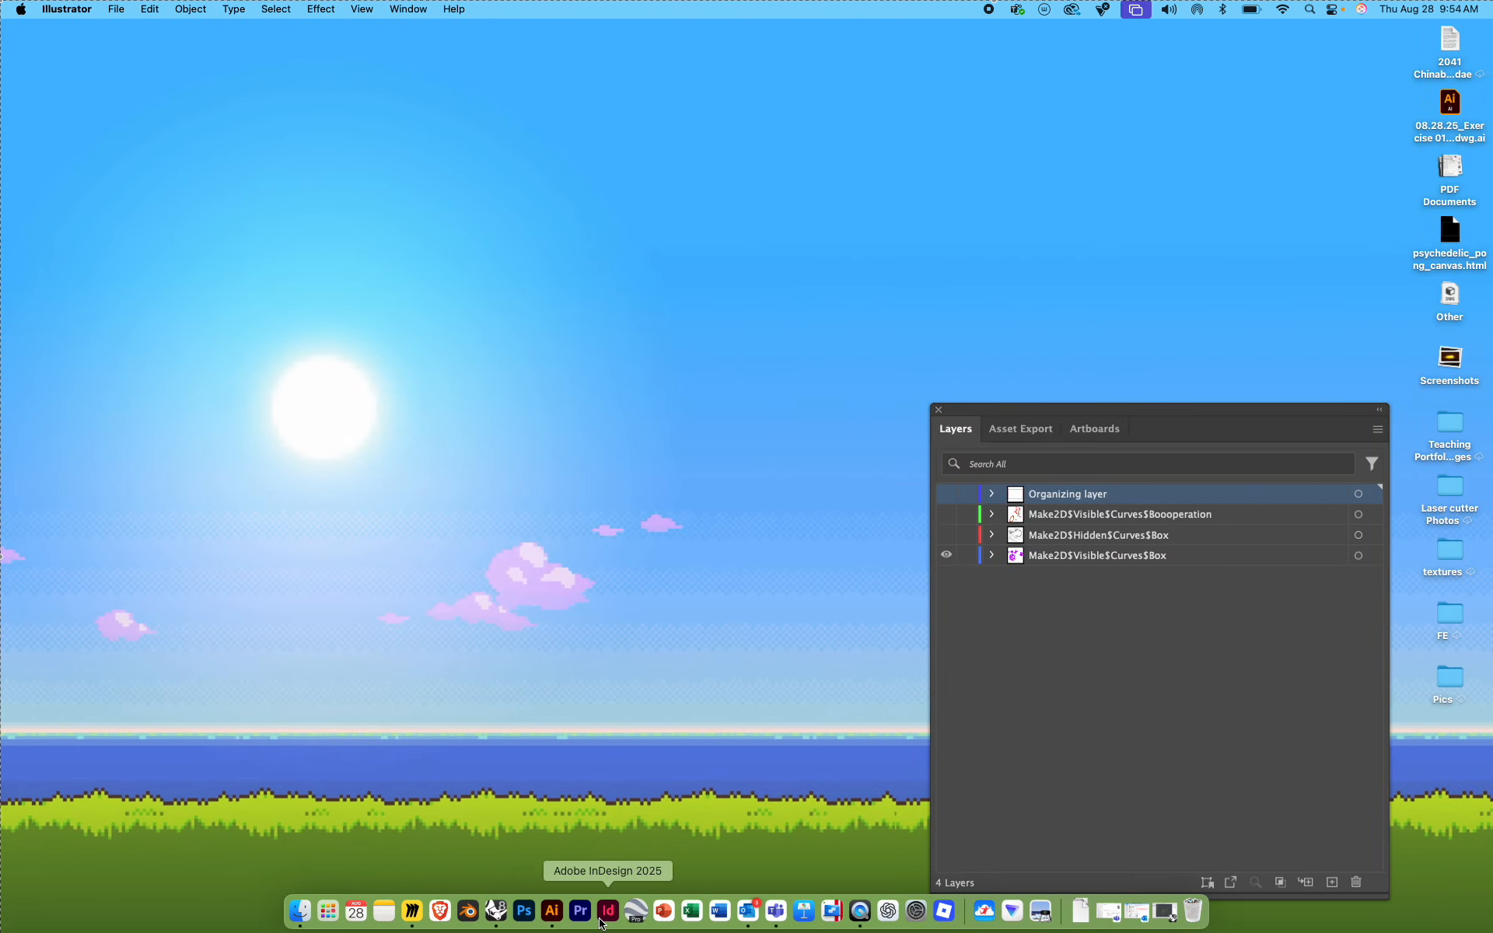
{"action": "left_click", "coordinate": [507, 915]}
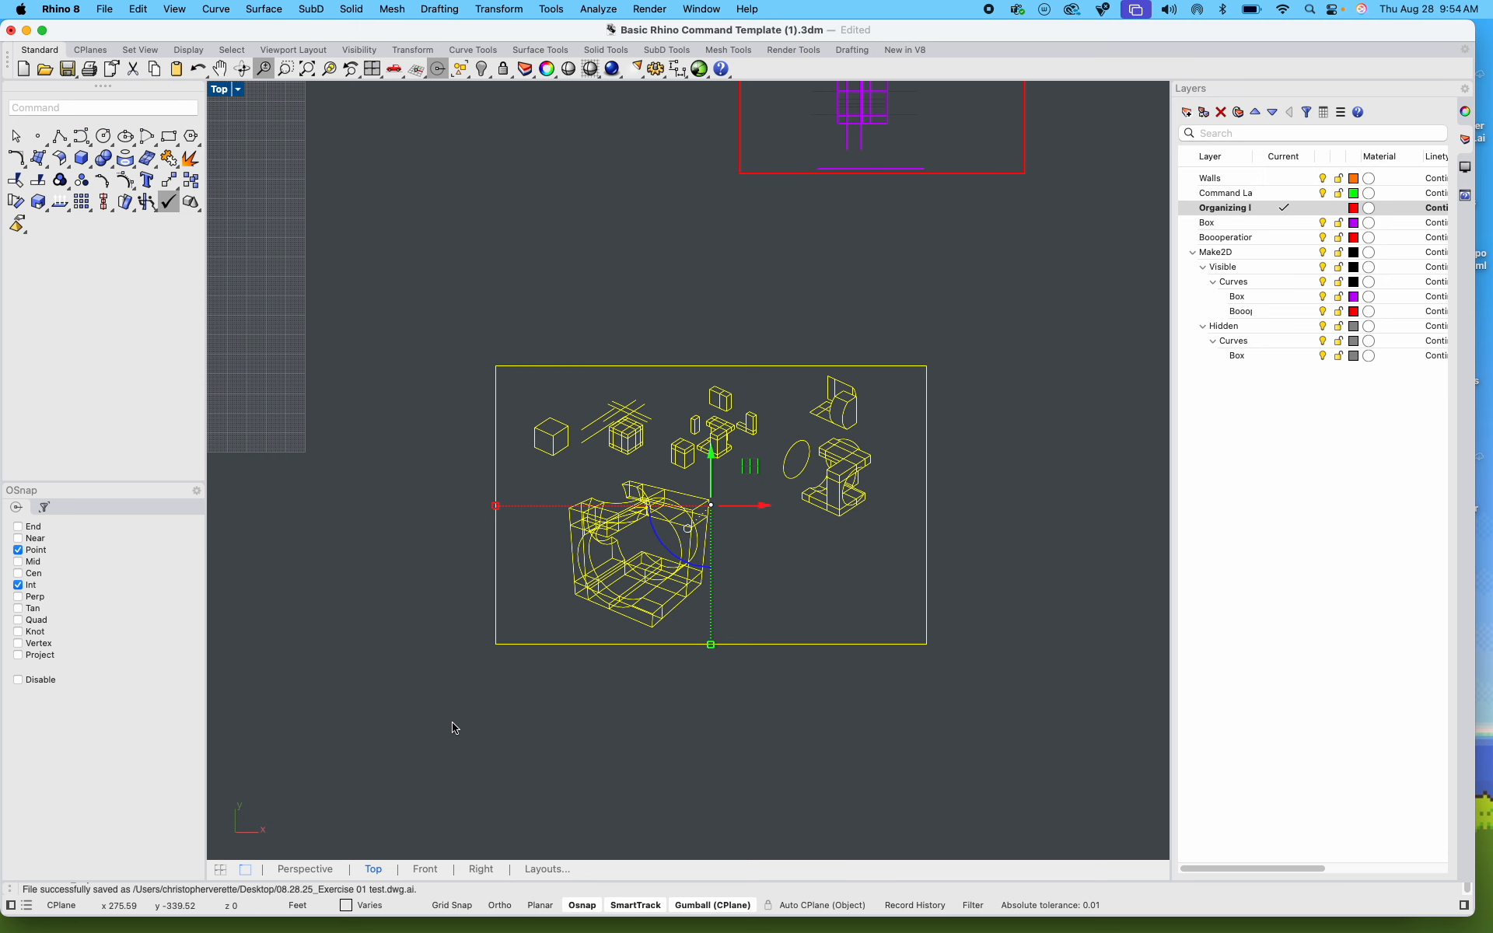
{"action": "left_click", "coordinate": [876, 707]}
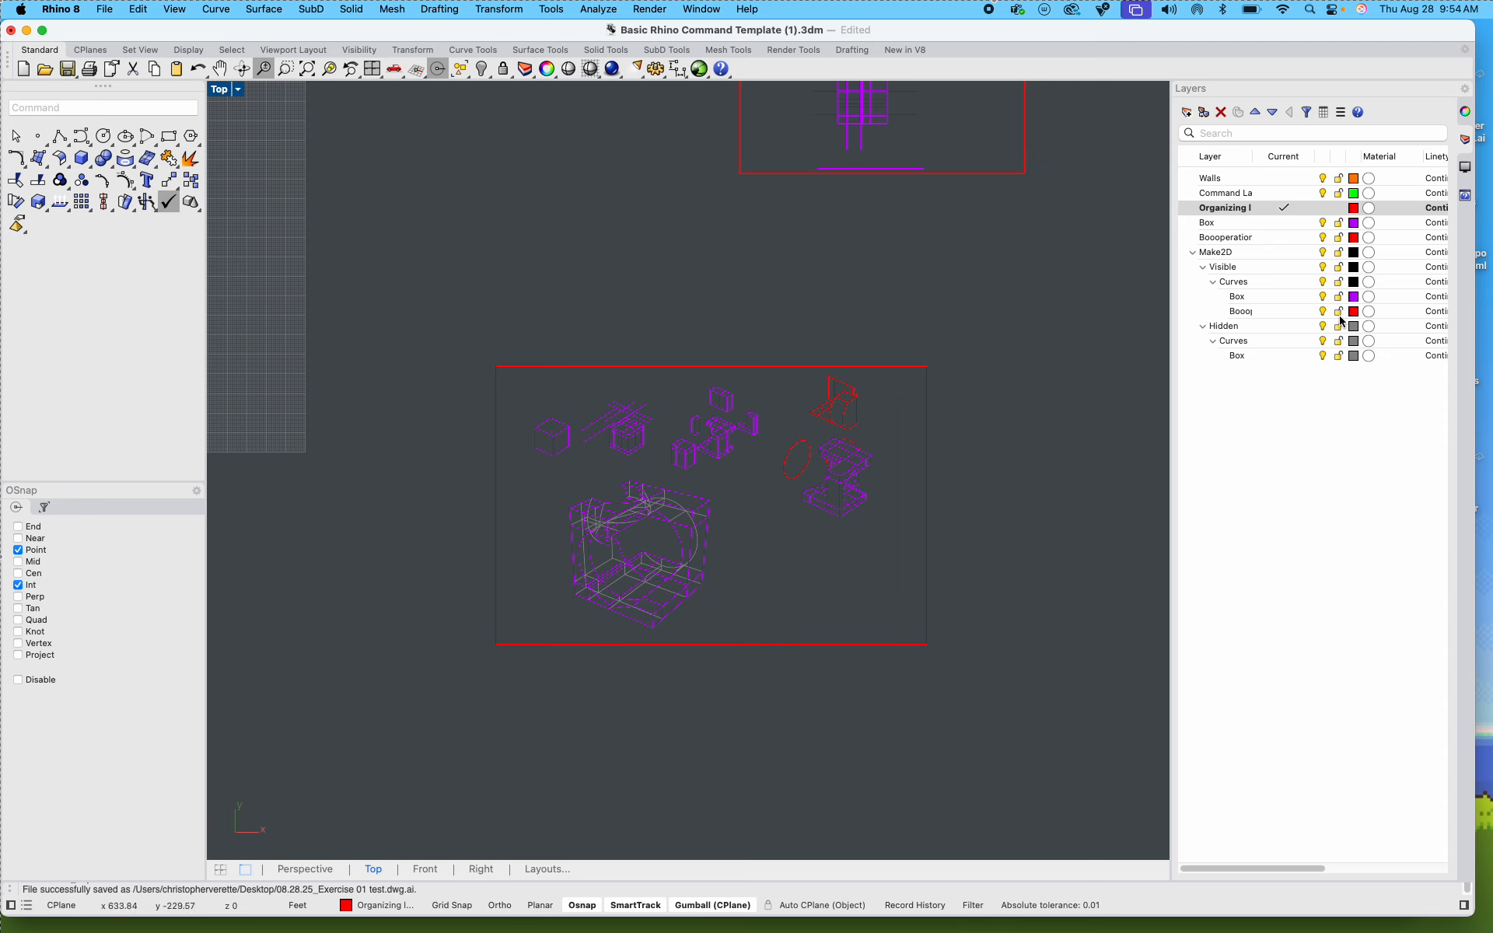
Step: Create three new layers named LW 1, LW 2, and LW 3
{"action": "scroll", "coordinate": [1073, 466], "scroll_direction": "up", "scroll_amount": 3}
{"action": "right_click", "coordinate": [1246, 463]}
{"action": "left_click", "coordinate": [1282, 473]}
{"action": "type", "text": "LW 1"}
{"action": "left_click", "coordinate": [1352, 545]}
{"action": "right_click", "coordinate": [1290, 488]}
{"action": "left_click", "coordinate": [1331, 501]}
{"action": "type", "text": "LW"}
{"action": "left_click", "coordinate": [1416, 630]}
{"action": "right_click", "coordinate": [1259, 469]}
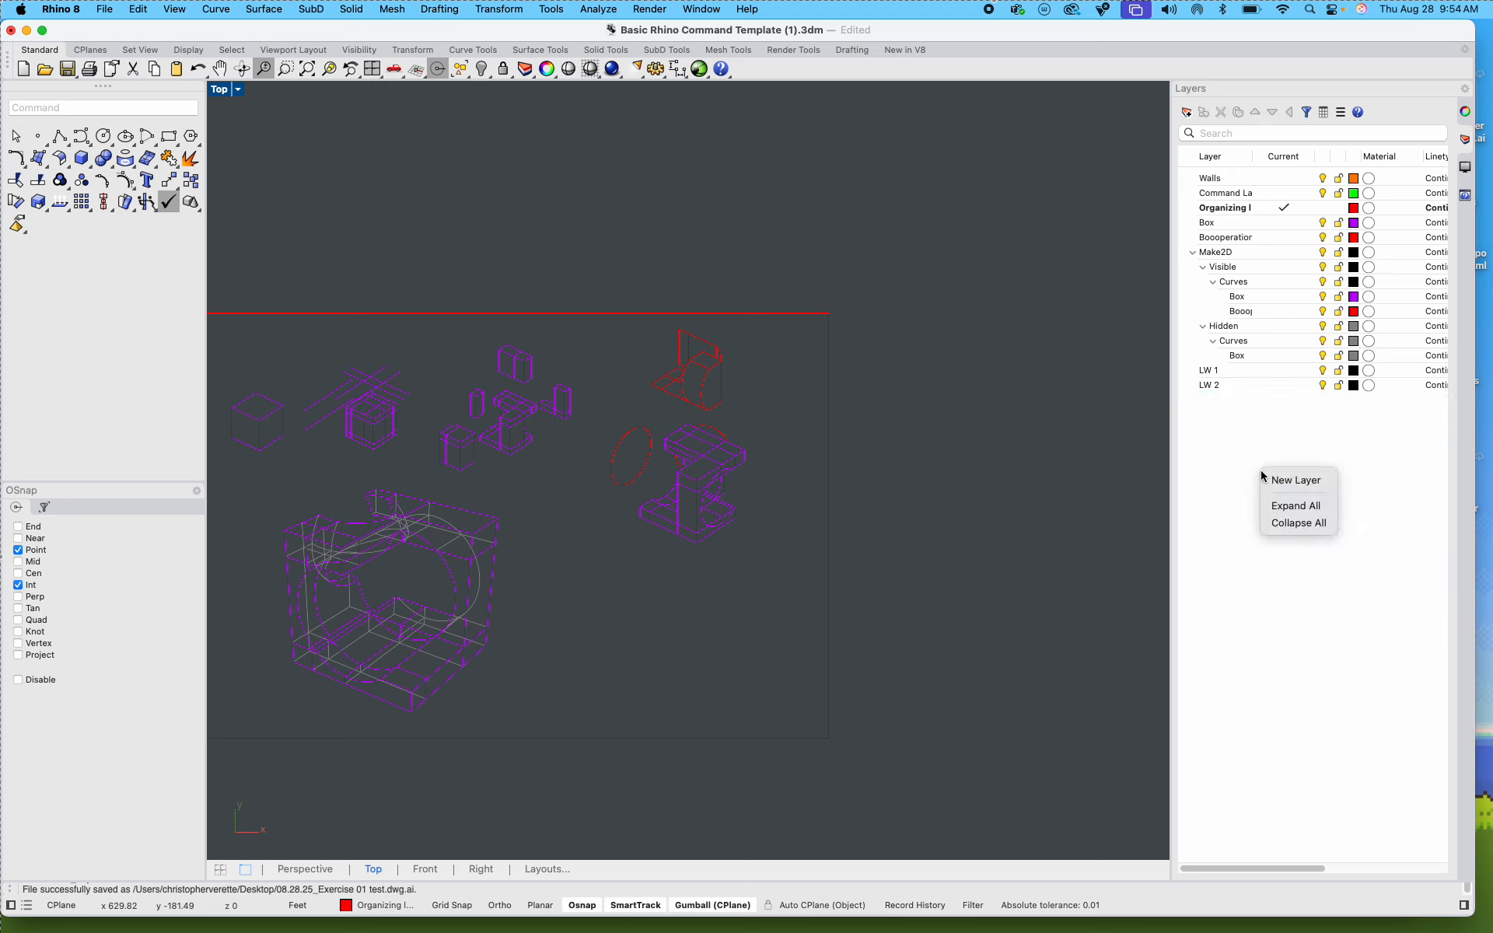
{"action": "left_click", "coordinate": [1303, 482]}
{"action": "type", "text": "LW 3"}
{"action": "left_click", "coordinate": [1344, 501]}
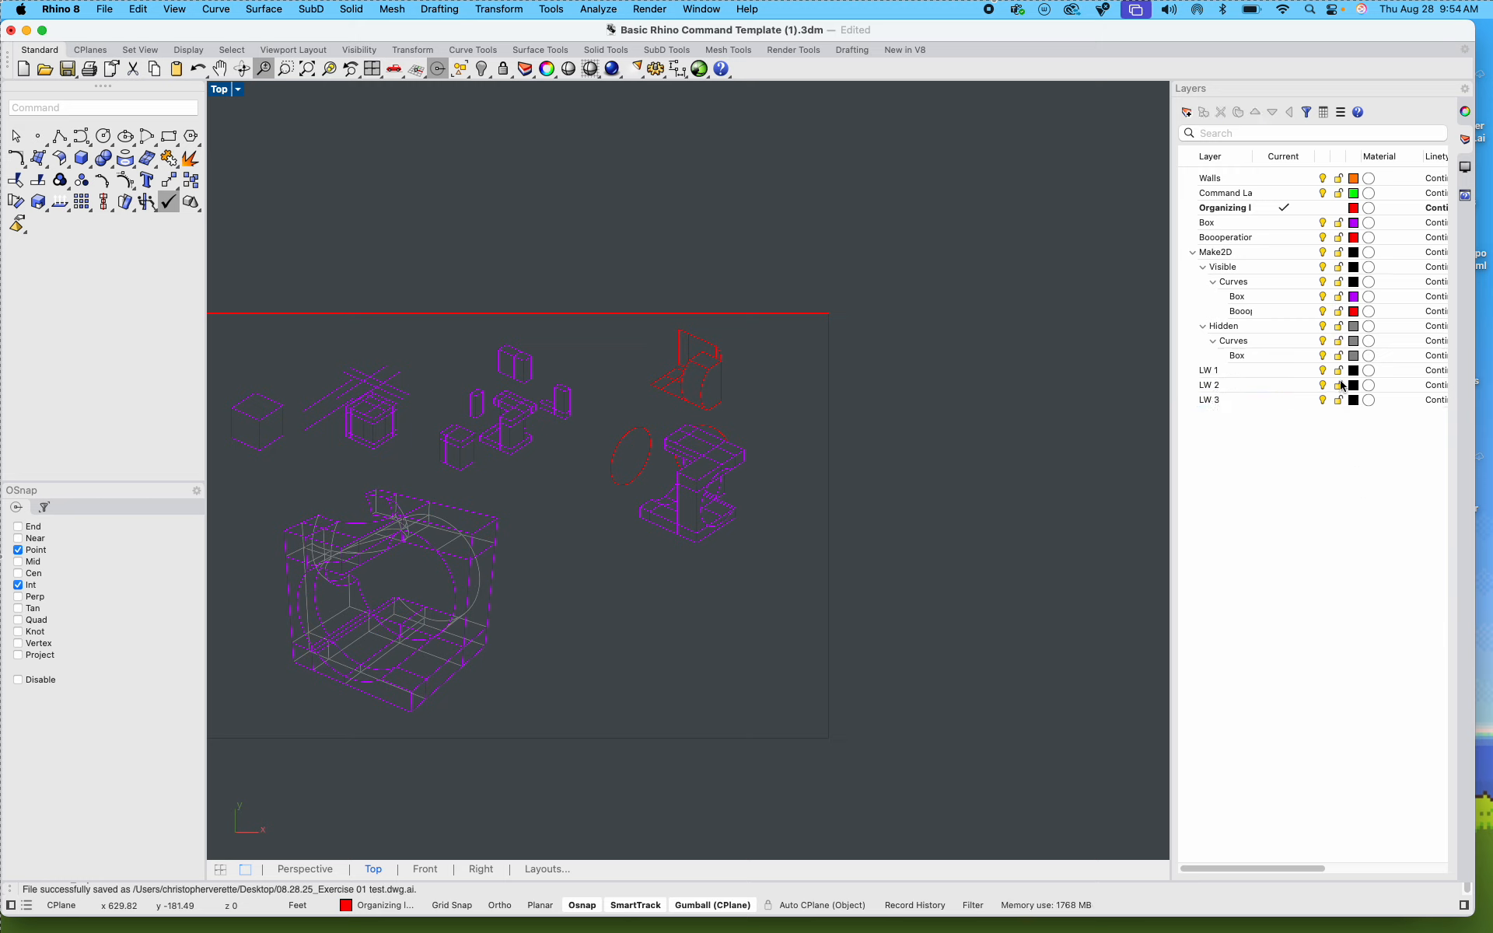
Step: Color the line-weight layers black for LW 1, medium gray for LW 2, and light gray #B5B5B5 for LW 3
{"action": "left_click", "coordinate": [1354, 372]}
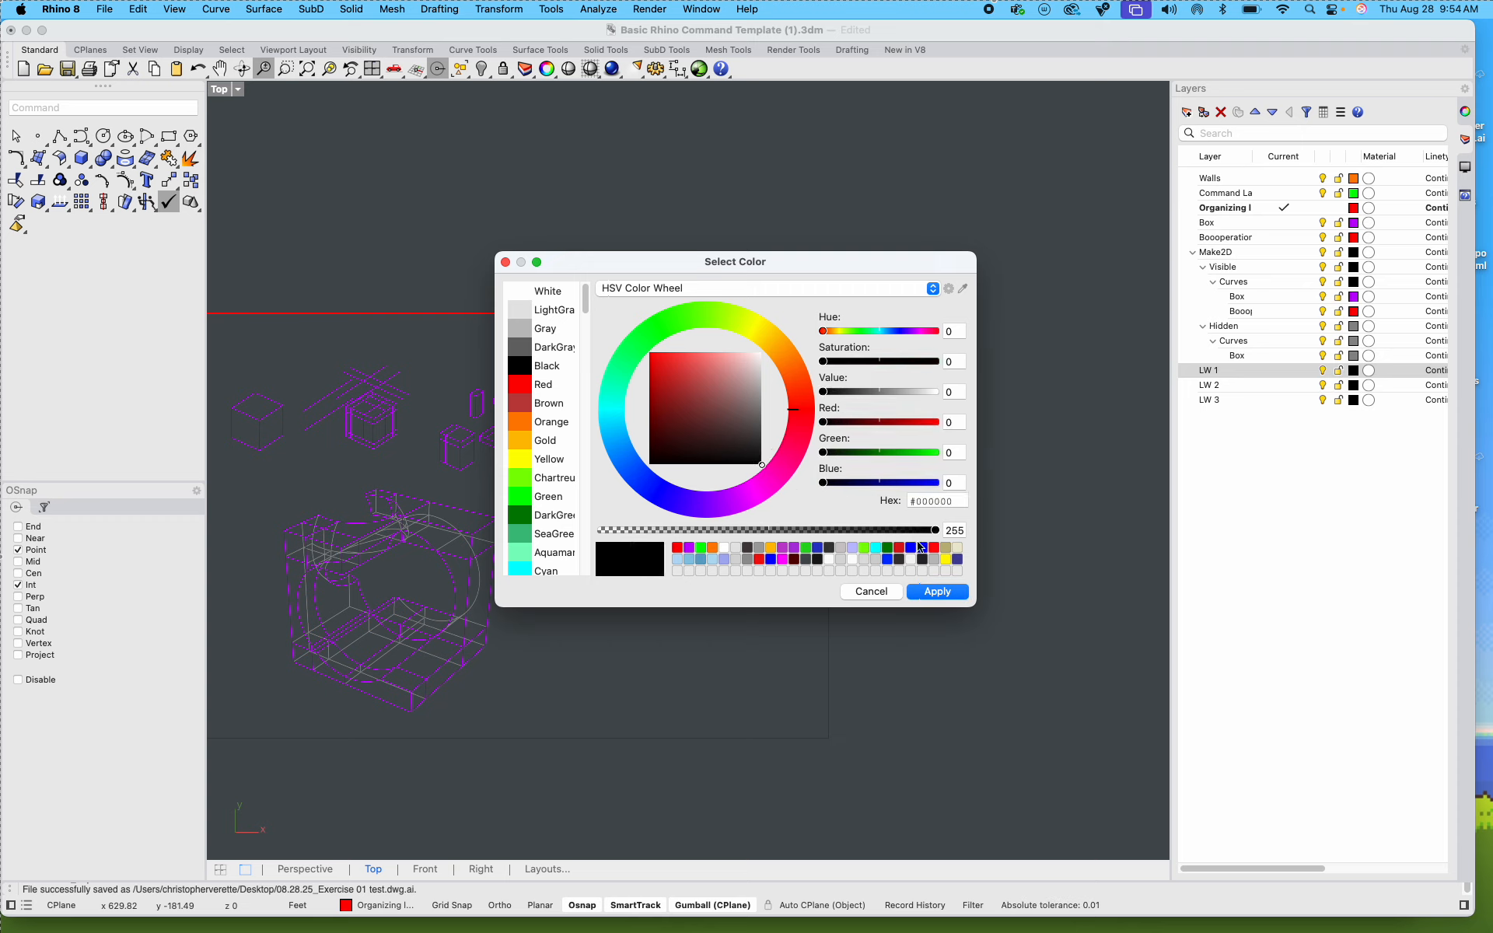
{"action": "left_click", "coordinate": [937, 592]}
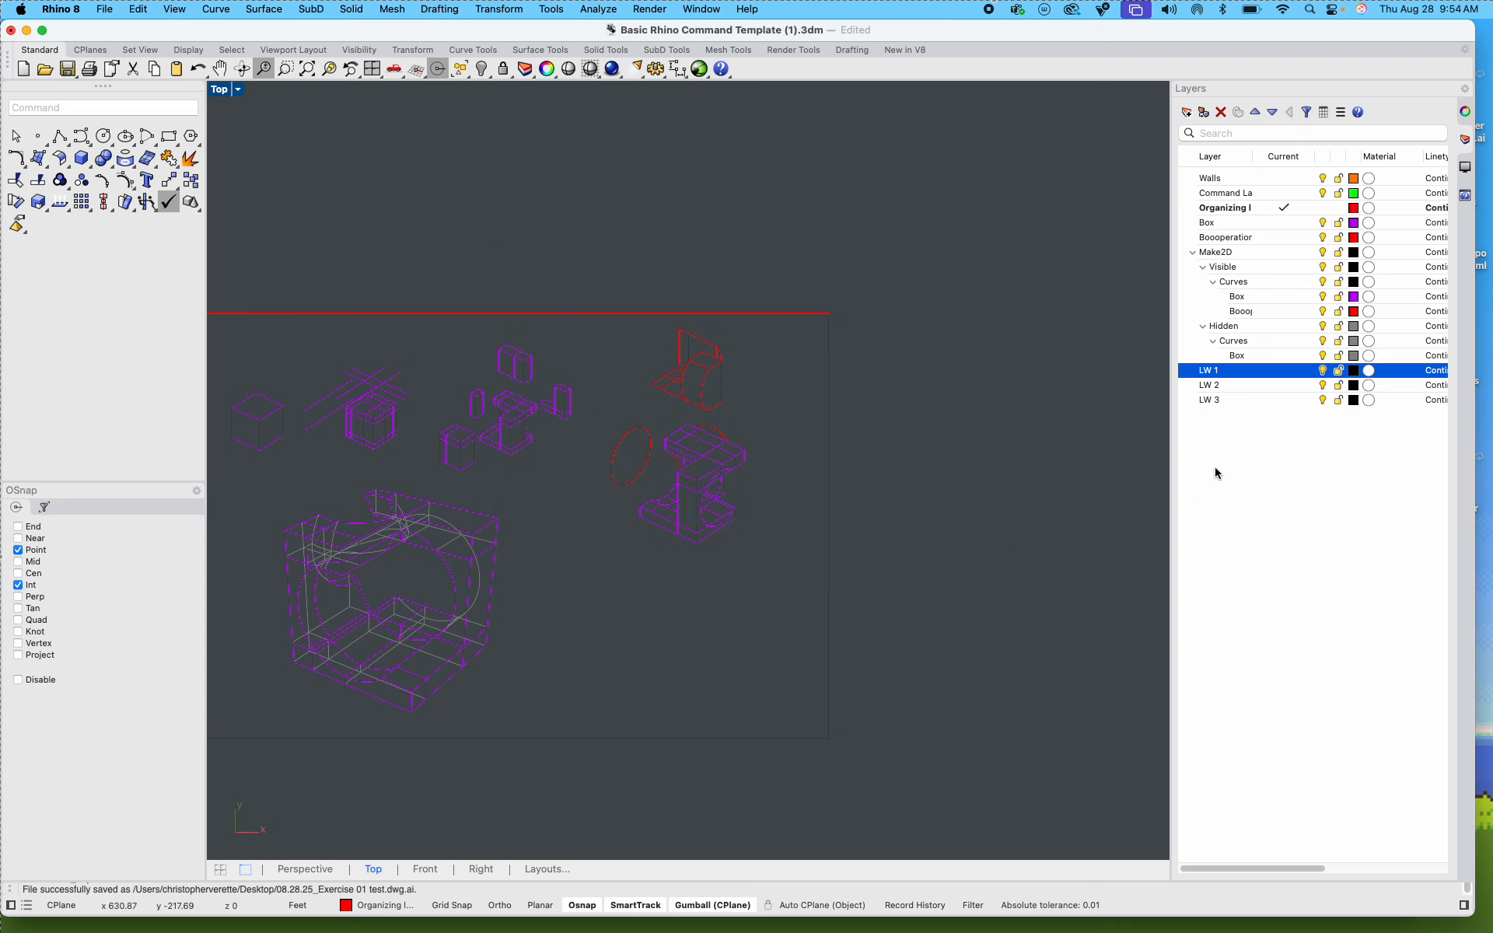
{"action": "left_click", "coordinate": [1354, 386]}
{"action": "left_click", "coordinate": [762, 409]}
{"action": "left_click", "coordinate": [935, 591]}
{"action": "left_click", "coordinate": [1354, 401]}
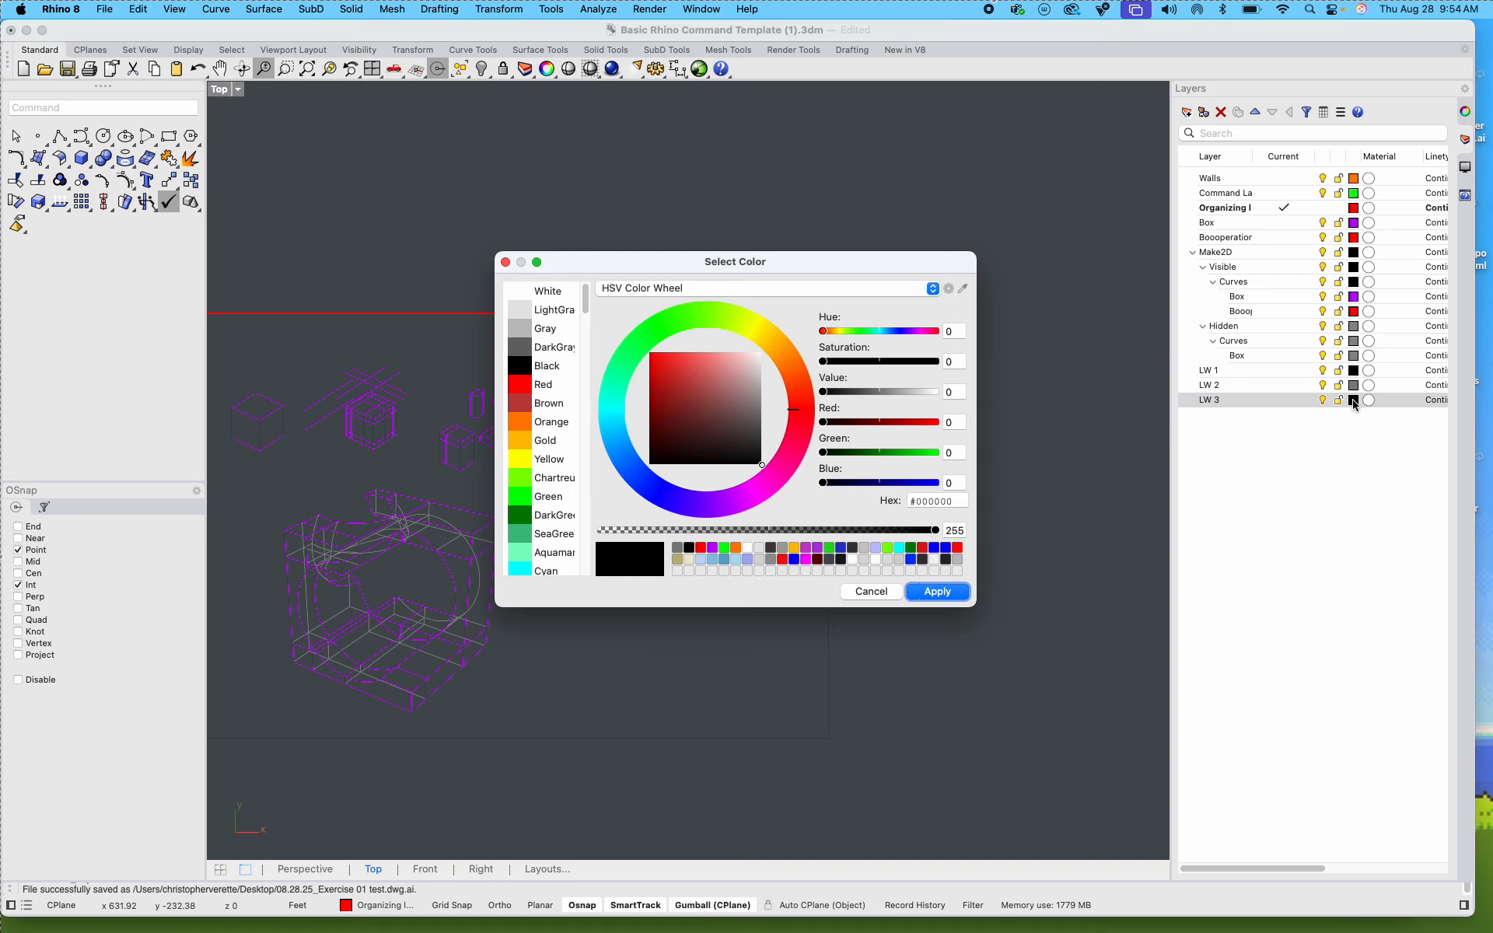
{"action": "left_click_drag", "start_coordinate": [759, 434], "coordinate": [762, 385]}
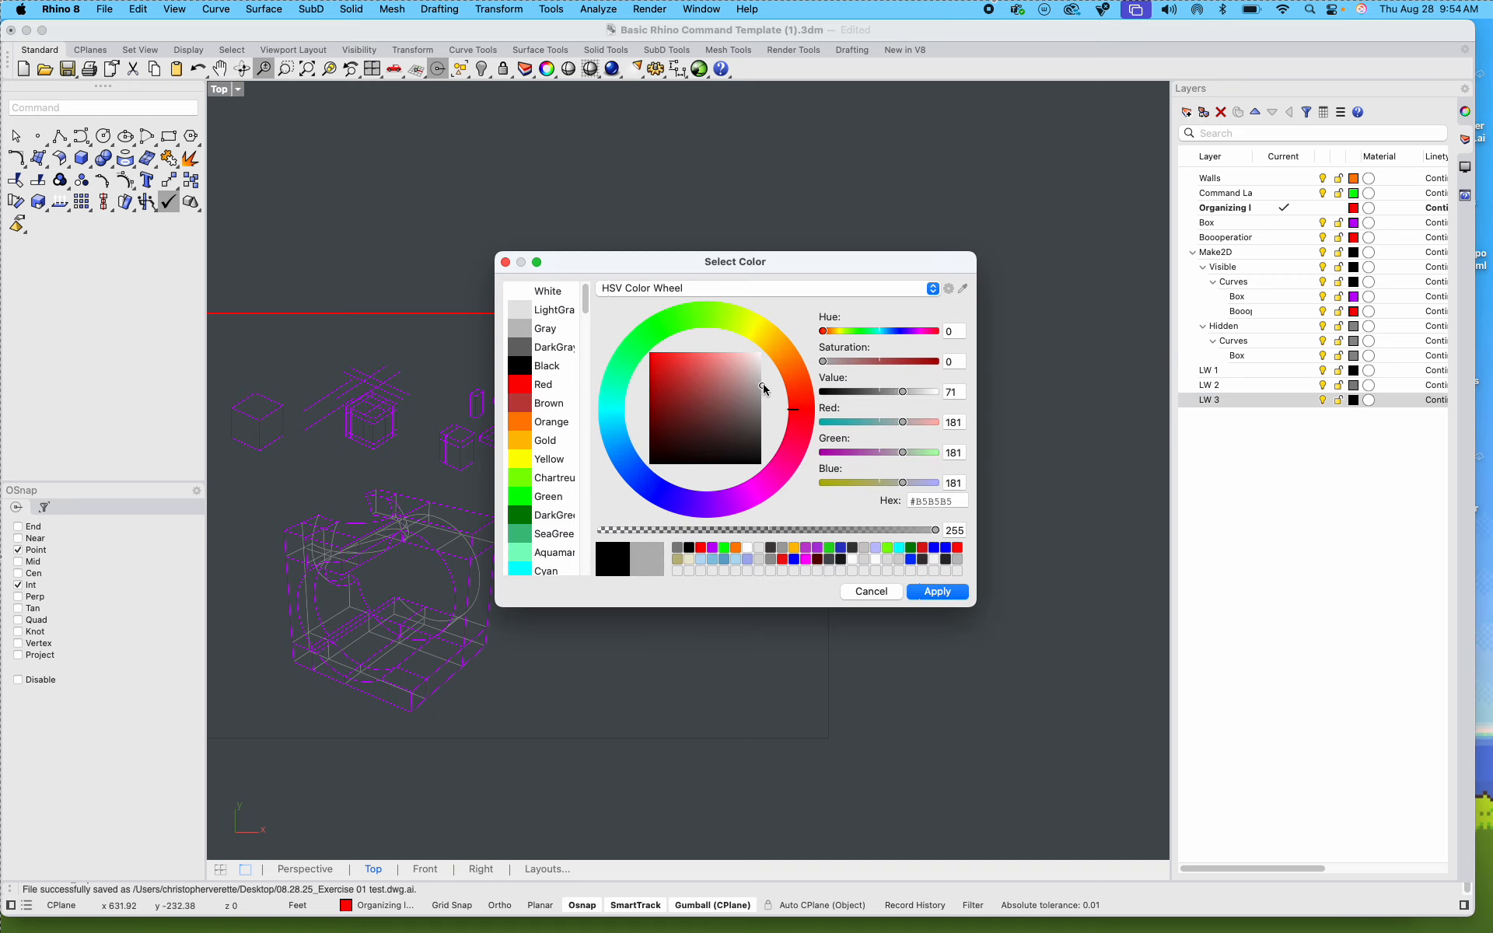
{"action": "left_click", "coordinate": [938, 593]}
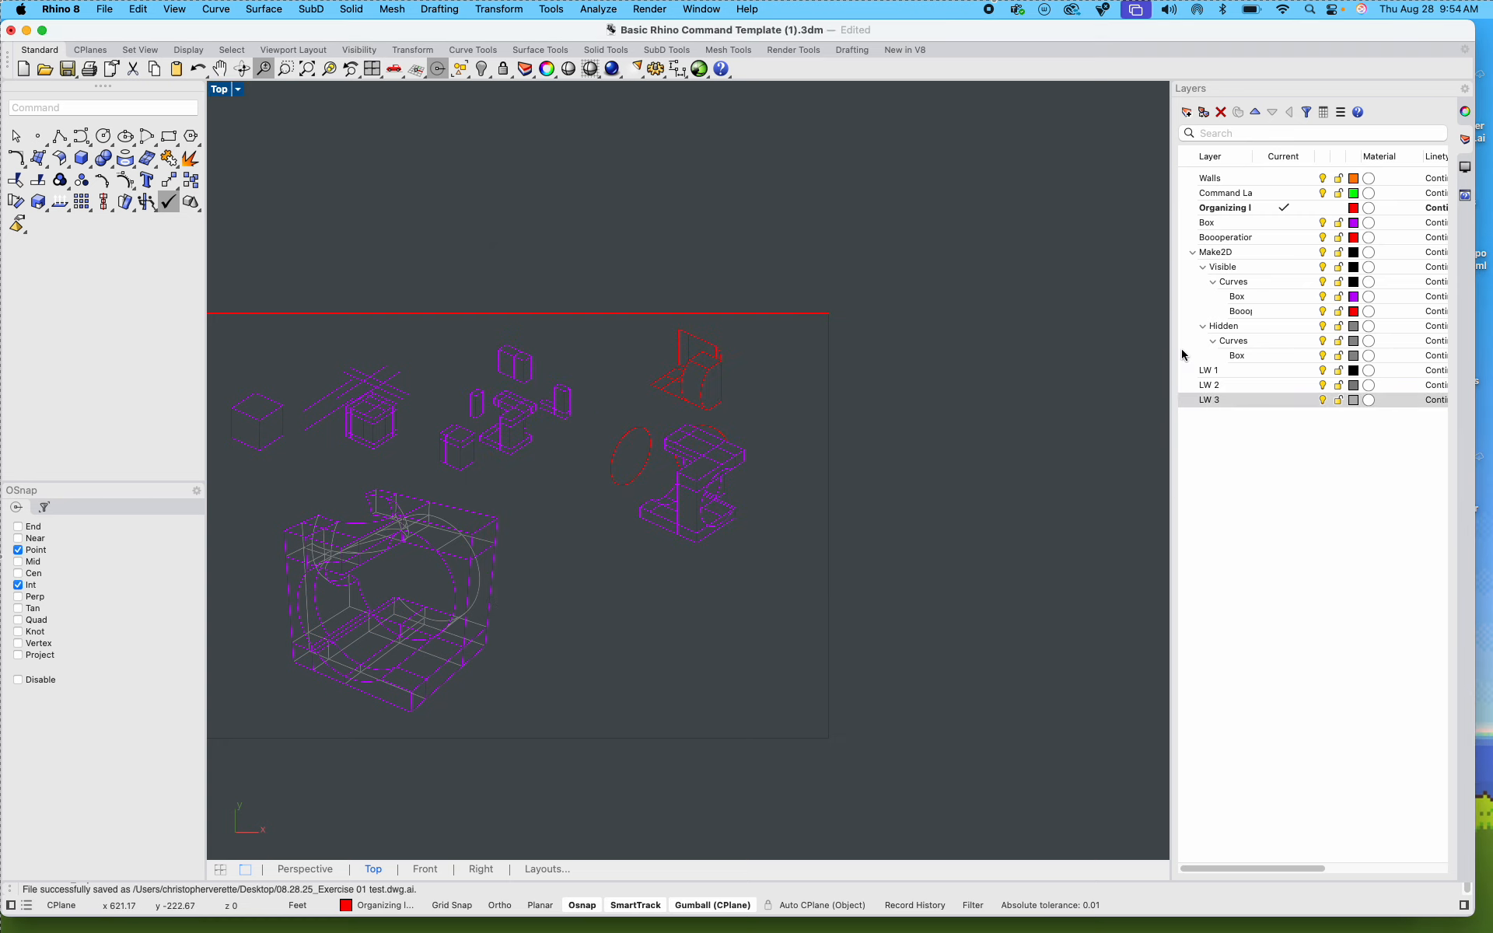
Step: Ungroup all drawings inside the layout frame so their curves can be selected individually
{"action": "scroll", "coordinate": [703, 500], "scroll_direction": "up", "scroll_amount": 10}
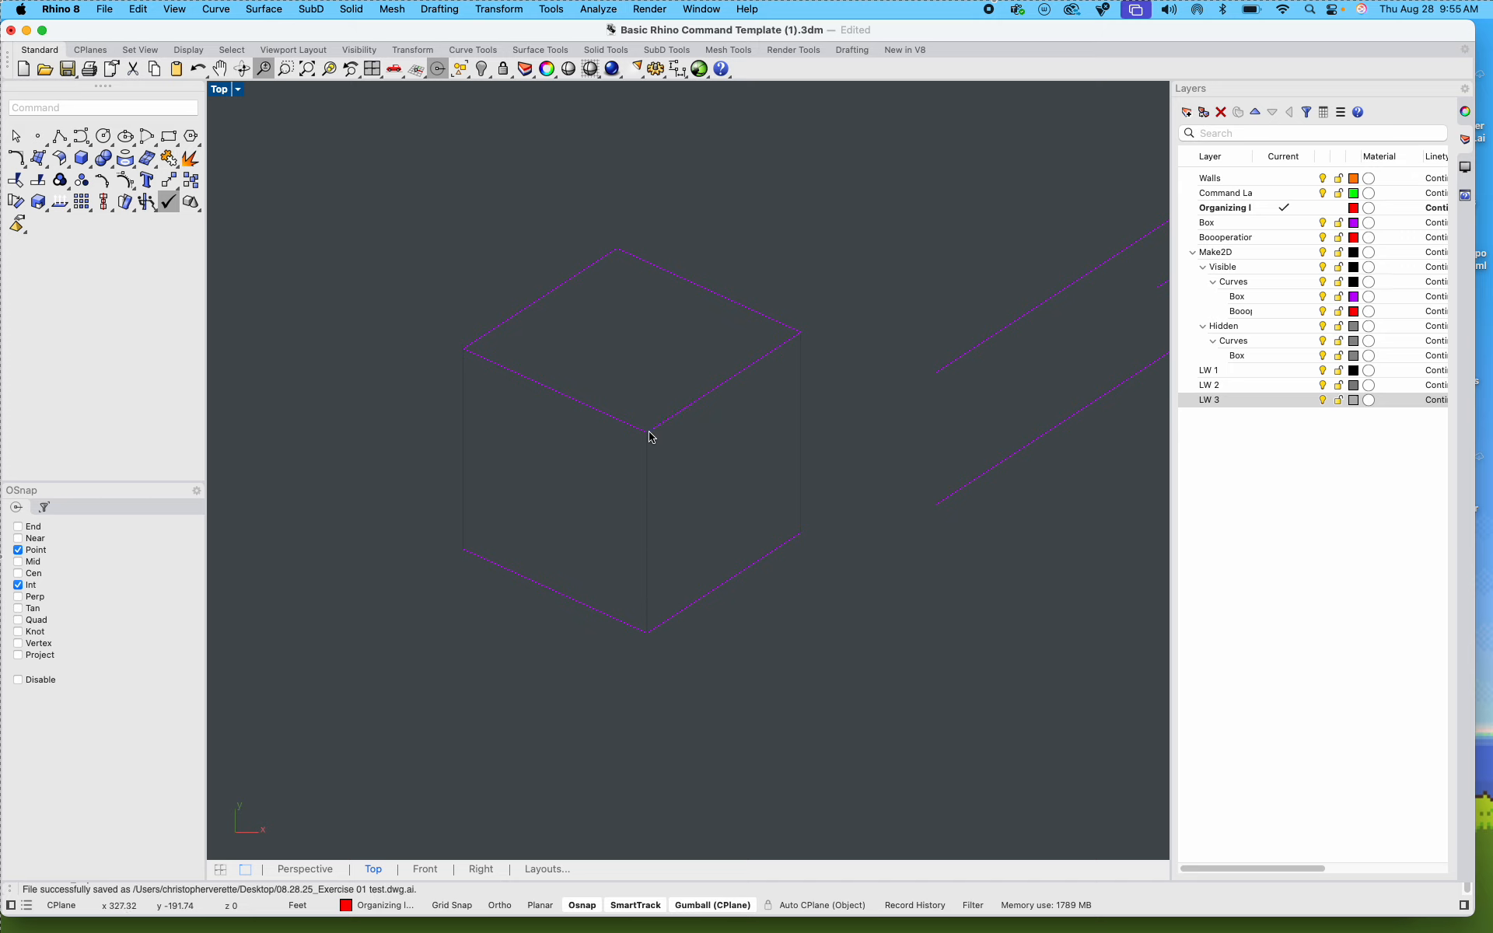
{"action": "left_click", "coordinate": [639, 442]}
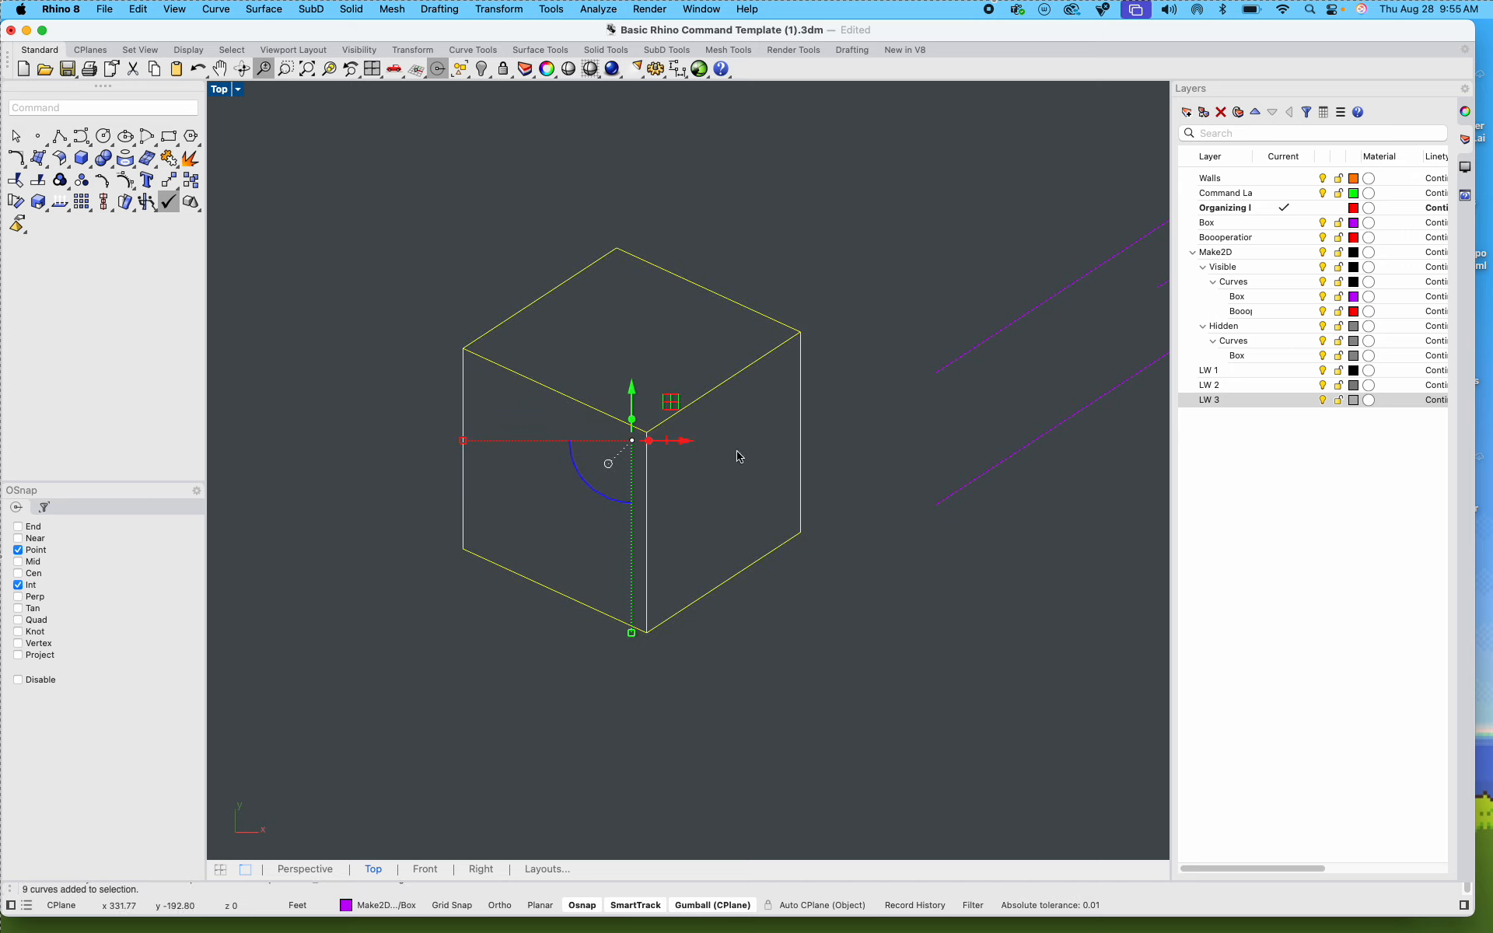
{"action": "scroll", "coordinate": [801, 484], "scroll_direction": "down", "scroll_amount": 10}
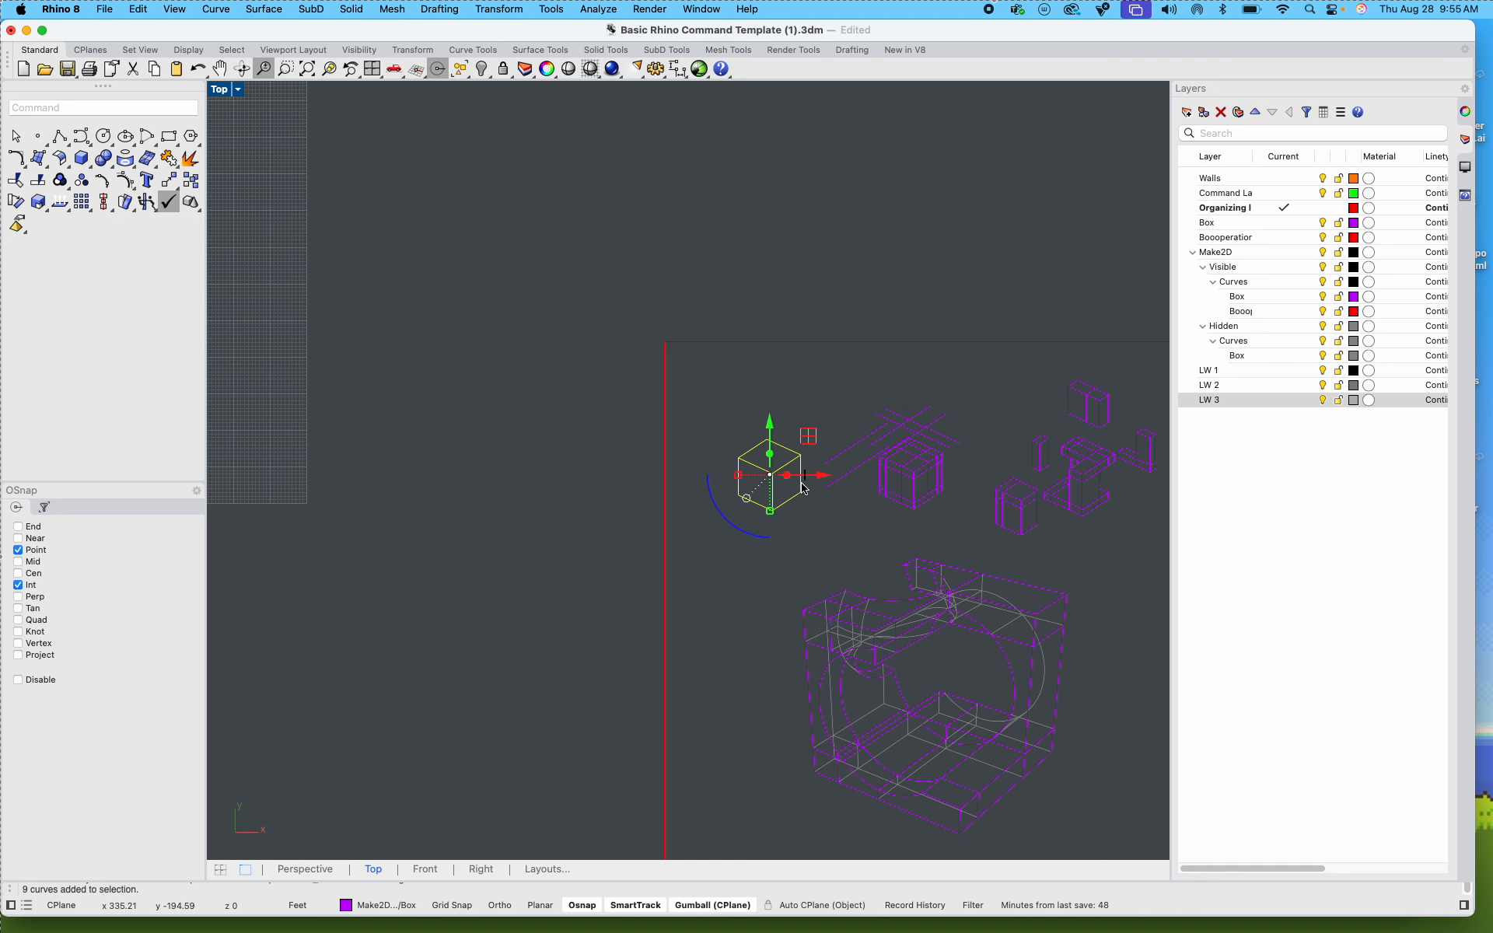
{"action": "key", "text": "Escape"}
{"action": "mouse_move", "coordinate": [651, 333]}
{"action": "left_mouse_down"}
{"action": "mouse_move", "coordinate": [1093, 593]}
{"action": "mouse_move", "coordinate": [1119, 691]}
{"action": "left_mouse_up"}
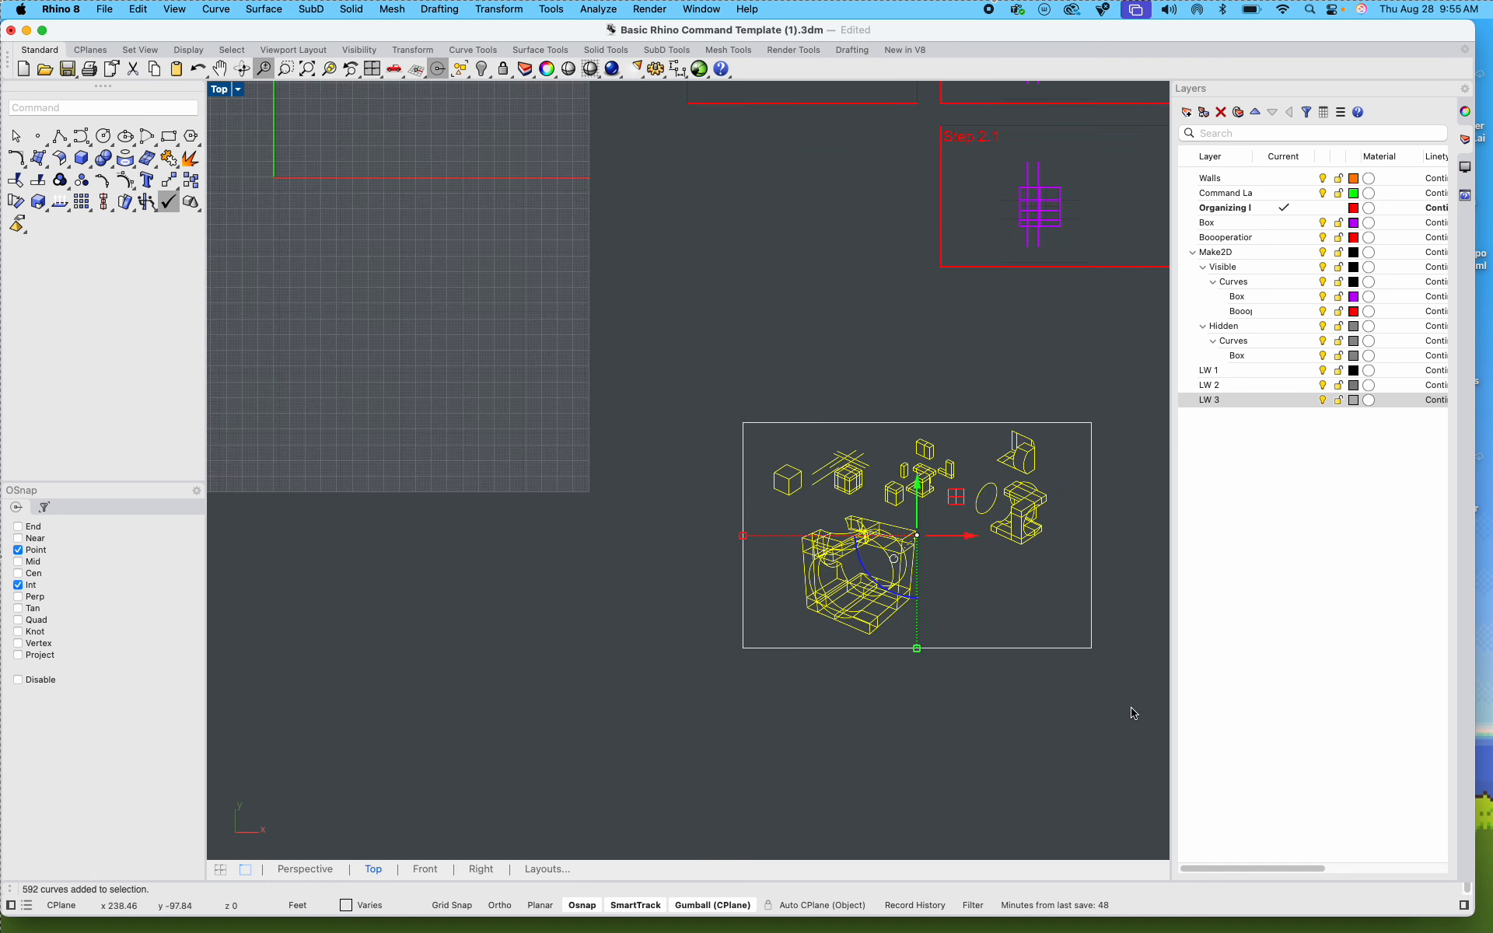
{"action": "type", "text": "ungroup"}
{"action": "key", "text": "Return"}
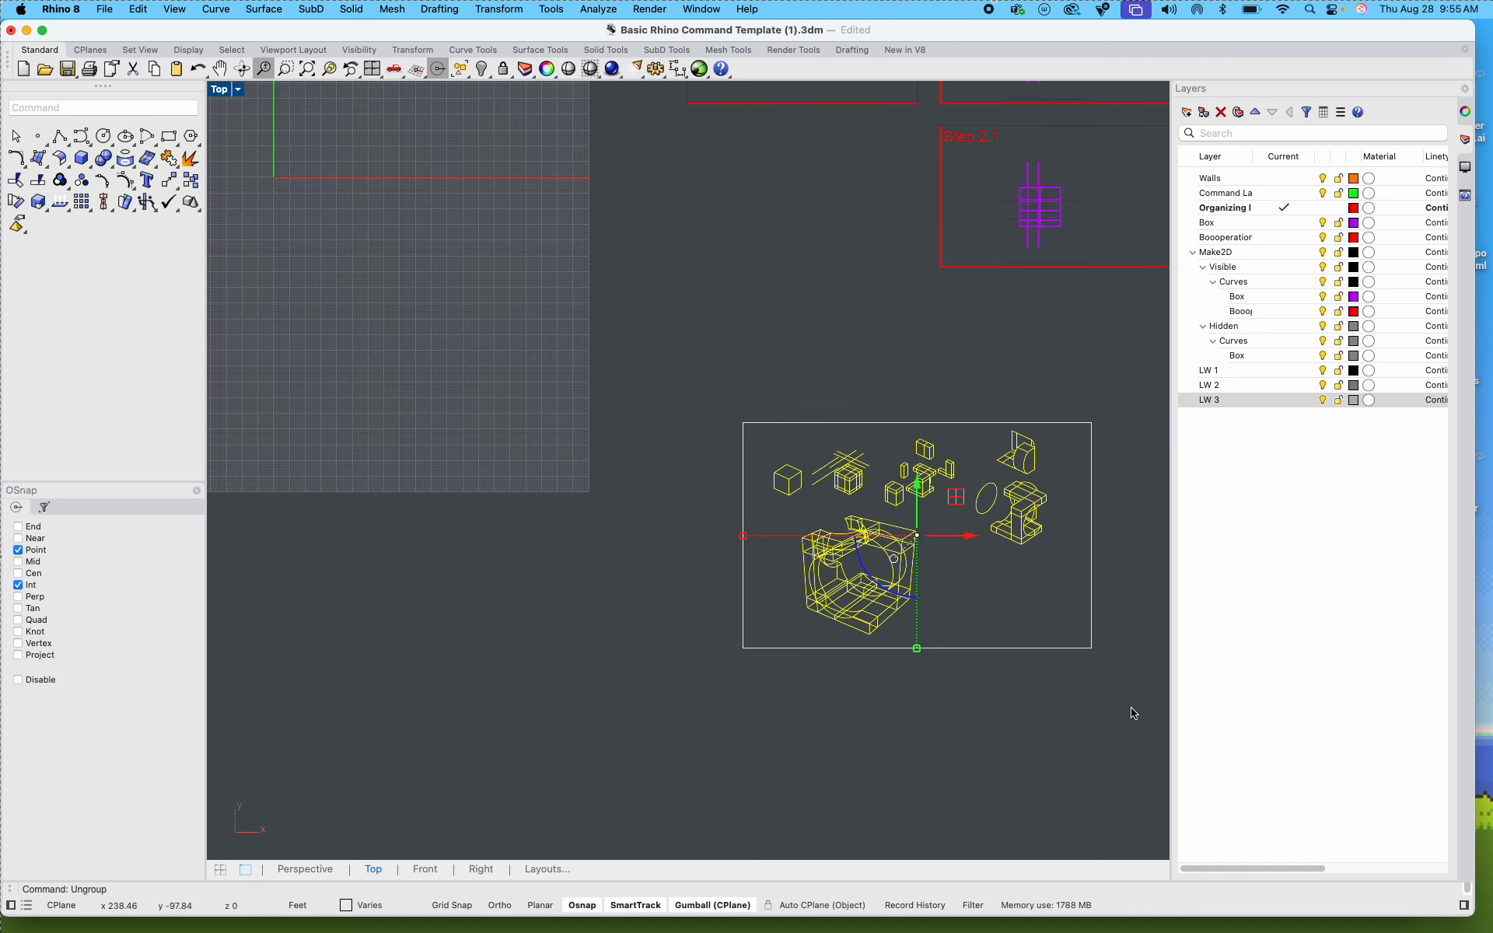
Step: Move the first plain cube's three edges that meet at its front corner to layer LW 1
{"action": "scroll", "coordinate": [824, 466], "scroll_direction": "up", "scroll_amount": 10}
{"action": "left_click", "coordinate": [863, 451]}
{"action": "left_click", "coordinate": [839, 384]}
{"action": "left_click", "coordinate": [919, 441]}
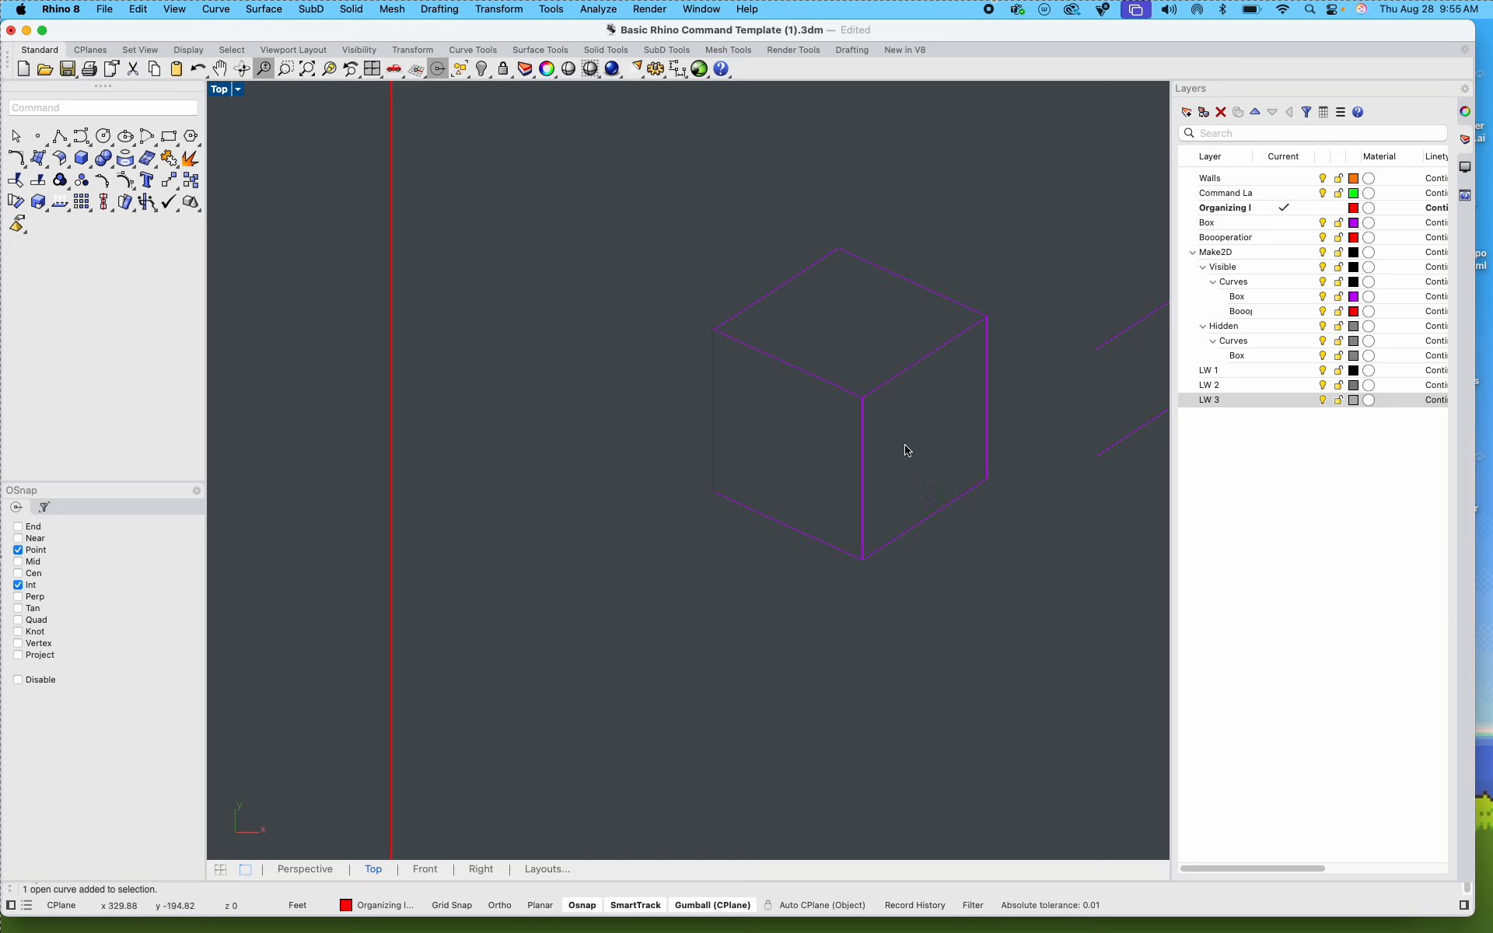
{"action": "scroll", "coordinate": [879, 416], "scroll_direction": "up", "scroll_amount": 3}
{"action": "left_click_drag", "start_coordinate": [944, 443], "coordinate": [756, 349]}
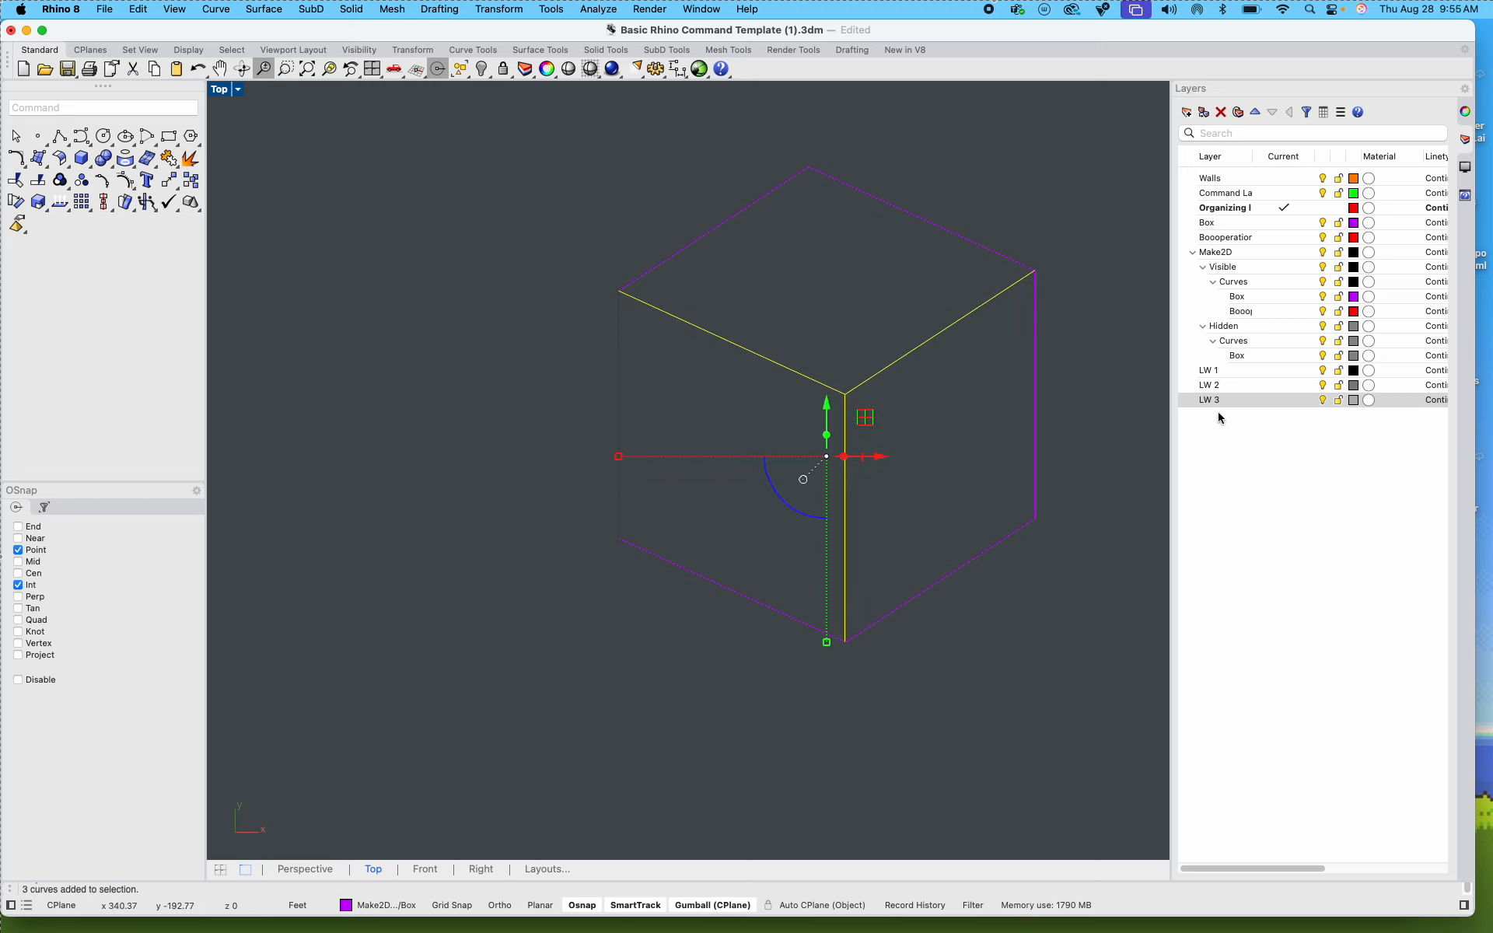
{"action": "left_click", "coordinate": [1225, 370]}
{"action": "right_click", "coordinate": [1225, 371]}
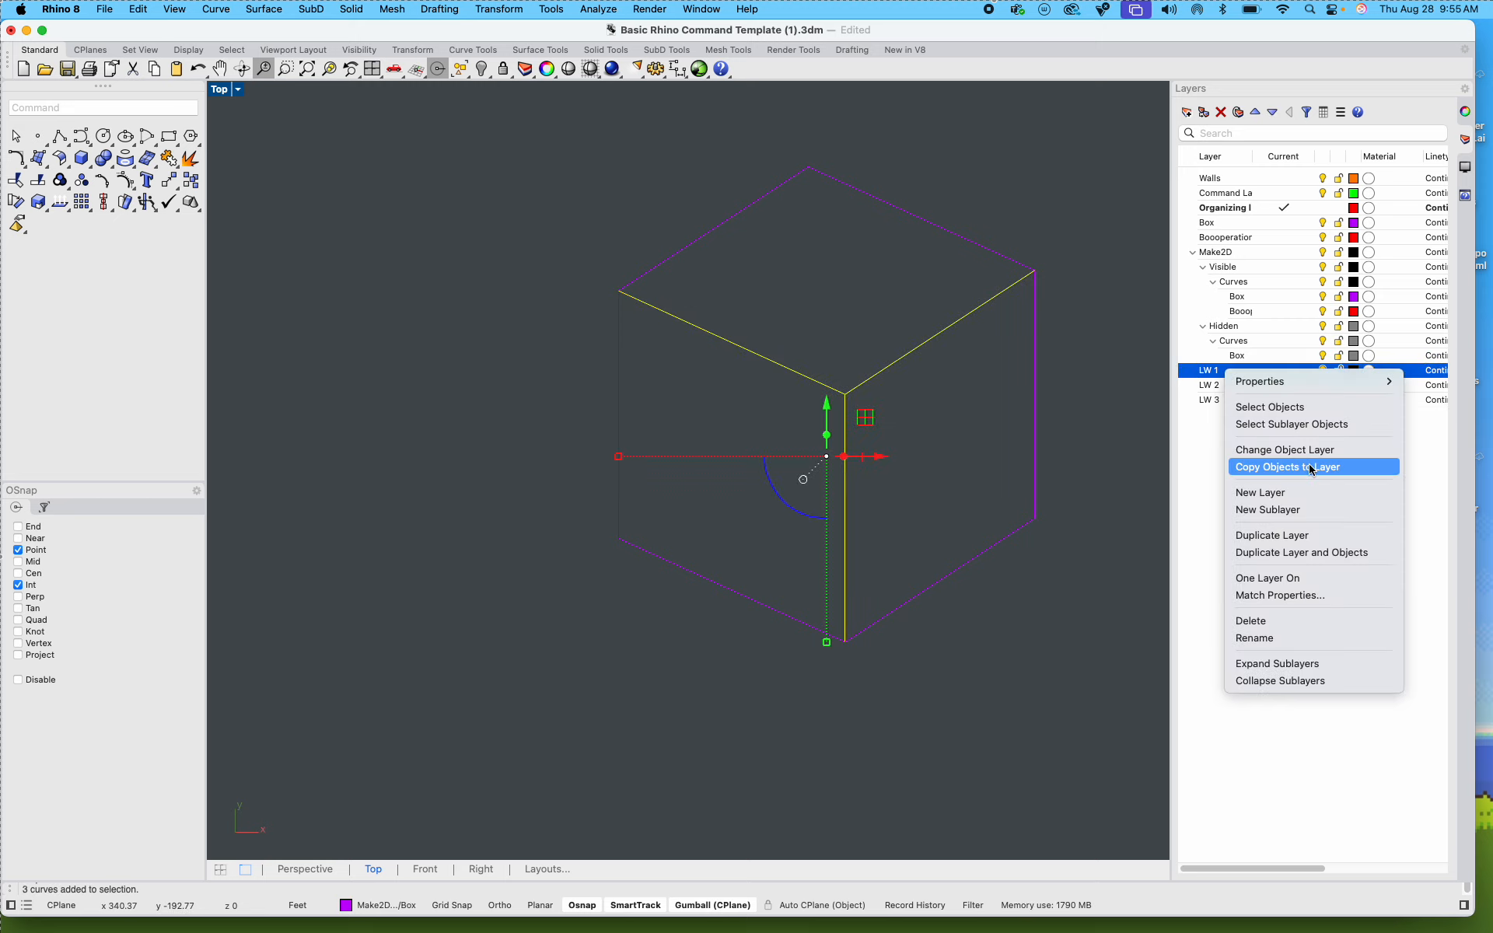
{"action": "left_click", "coordinate": [1275, 468]}
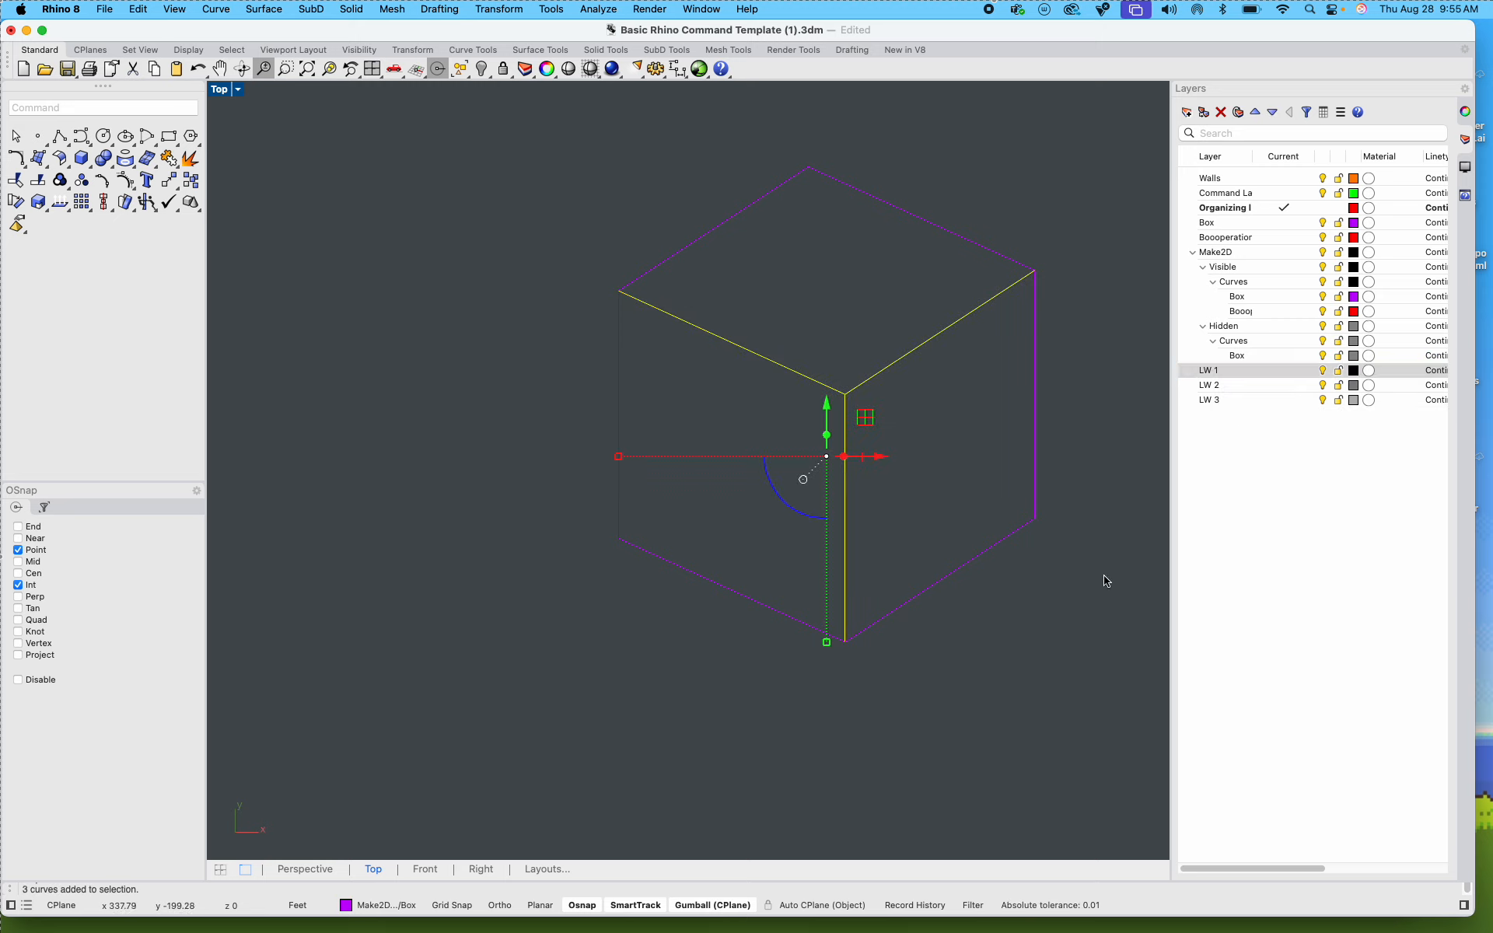
{"action": "right_click", "coordinate": [1247, 373]}
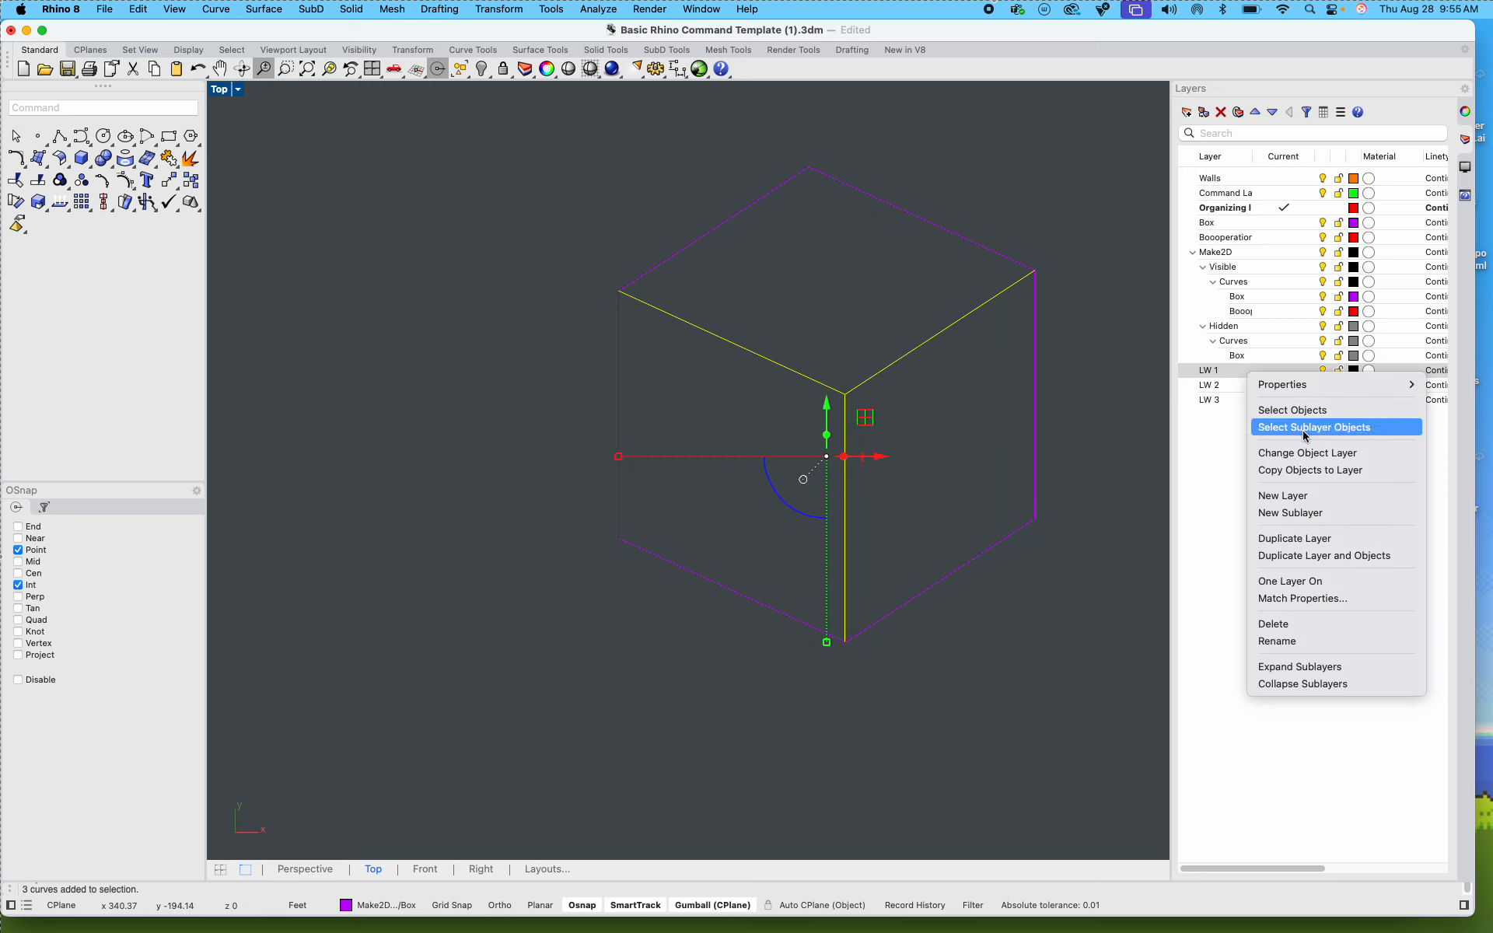
{"action": "left_click", "coordinate": [1328, 463]}
Step: Select the inner vertical and horizontal division lines on the left-hand face of the subdivided cube in the second drawing
{"action": "scroll", "coordinate": [689, 566], "scroll_direction": "right", "scroll_amount": 5}
{"action": "right_click_drag", "start_coordinate": [689, 566], "coordinate": [544, 556]}
{"action": "scroll", "coordinate": [710, 494], "scroll_direction": "down", "scroll_amount": 8}
{"action": "right_click_drag", "start_coordinate": [832, 507], "coordinate": [683, 560]}
{"action": "scroll", "coordinate": [793, 488], "scroll_direction": "up", "scroll_amount": 12}
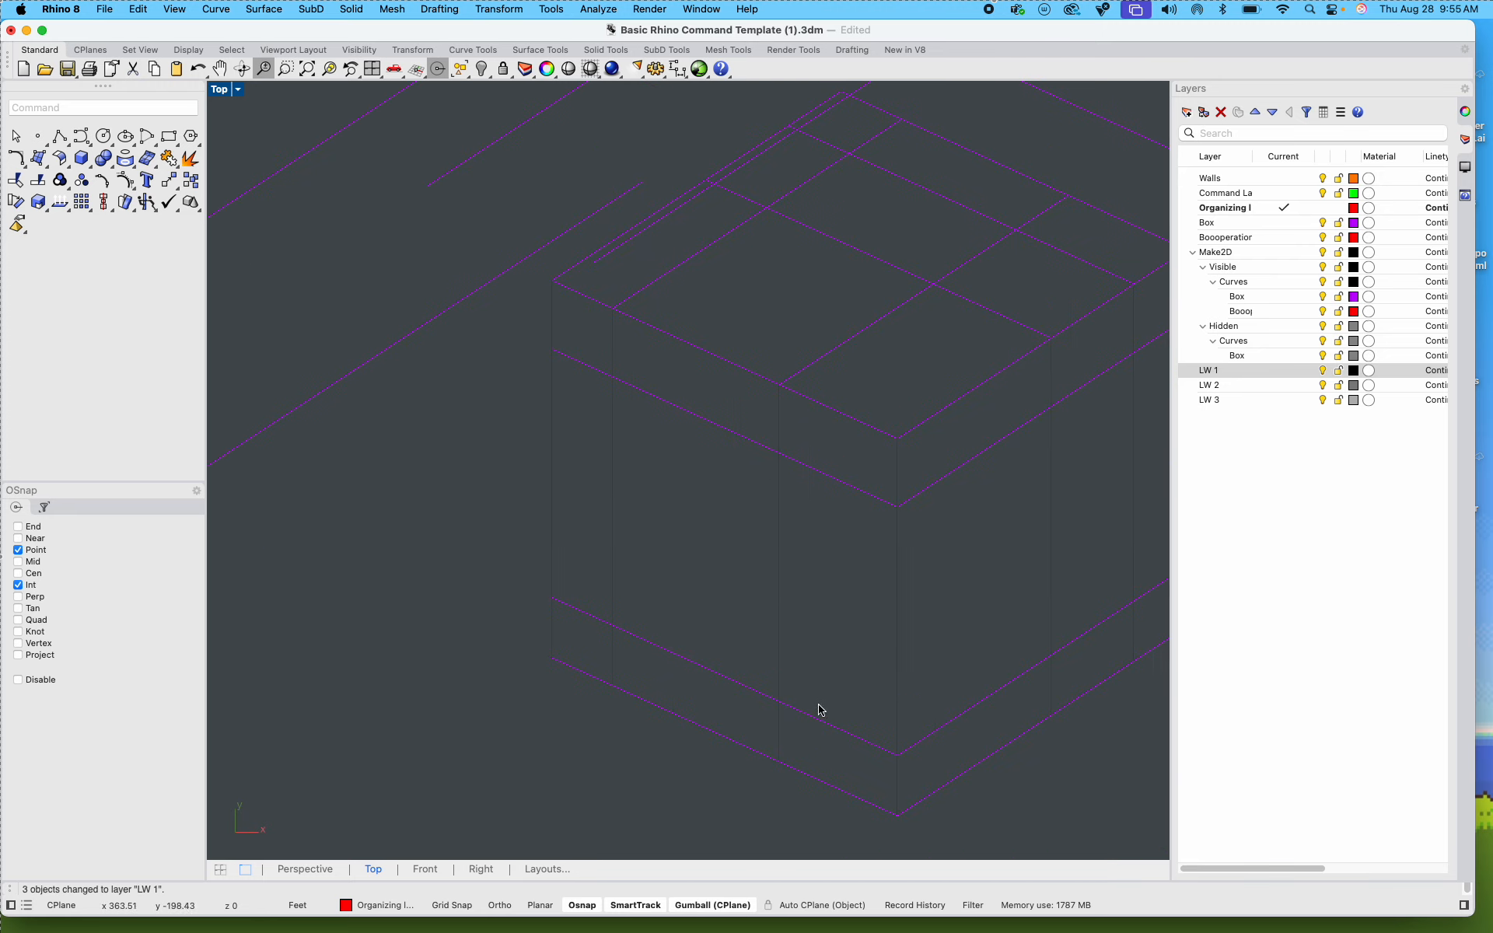
{"action": "left_click_drag", "start_coordinate": [729, 575], "coordinate": [624, 437]}
{"action": "left_click_drag", "start_coordinate": [657, 494], "coordinate": [583, 357], "text": "shift"}
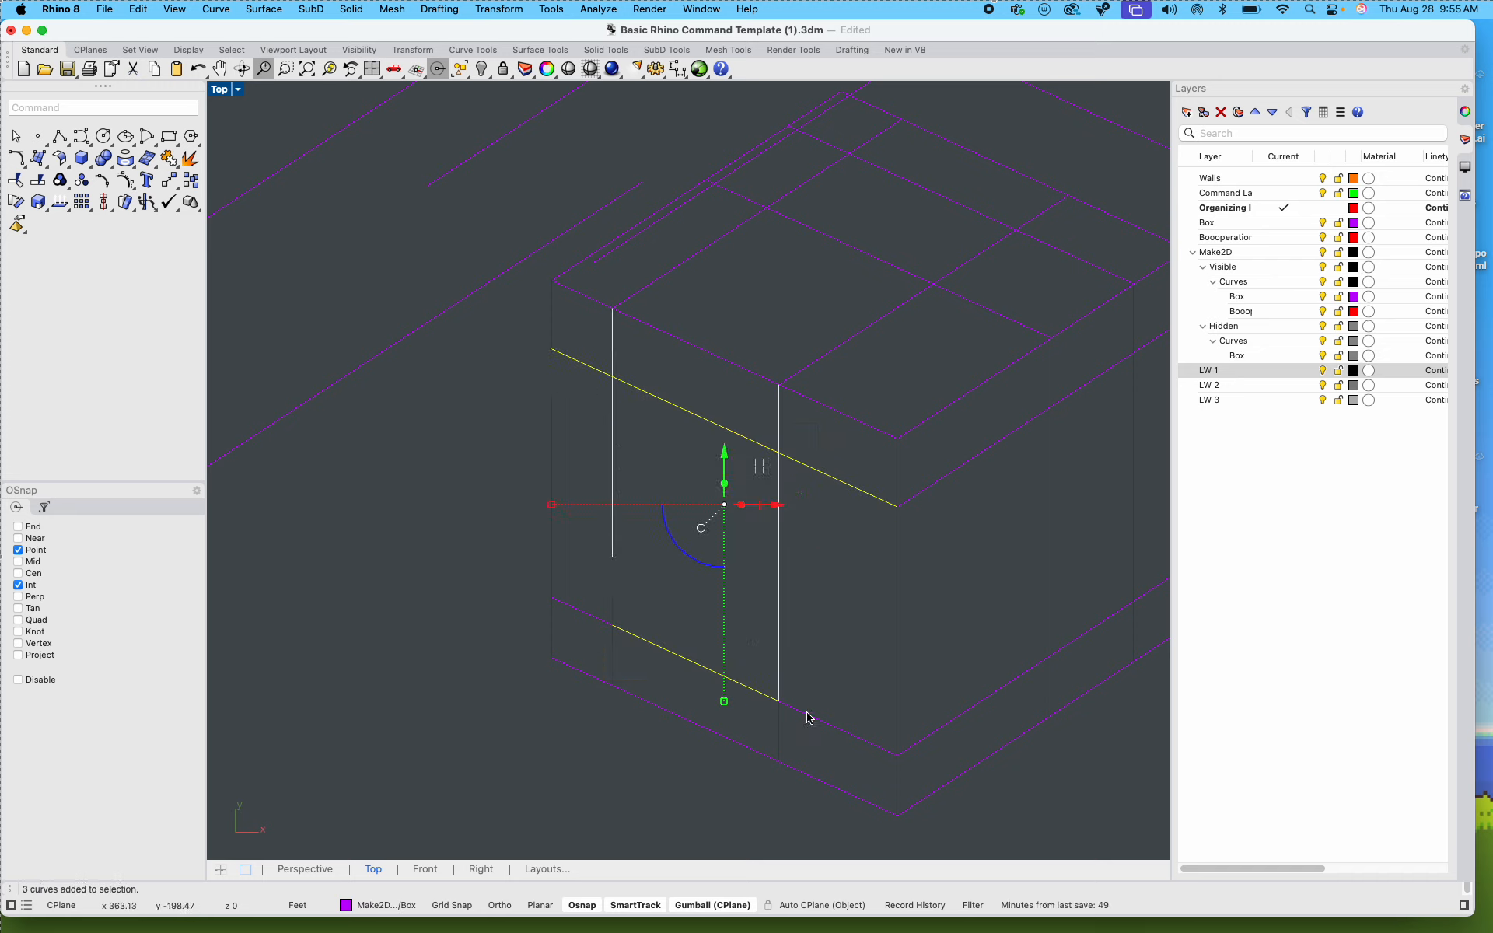
{"action": "left_click", "coordinate": [772, 702], "text": "shift"}
{"action": "left_click_drag", "start_coordinate": [631, 652], "coordinate": [603, 604], "text": "shift"}
Step: Add the division lines on the subdivided cube's top and right-hand faces to the selection and move all selected lines to layer LW 1
{"action": "left_click_drag", "start_coordinate": [960, 335], "coordinate": [762, 195], "text": "shift"}
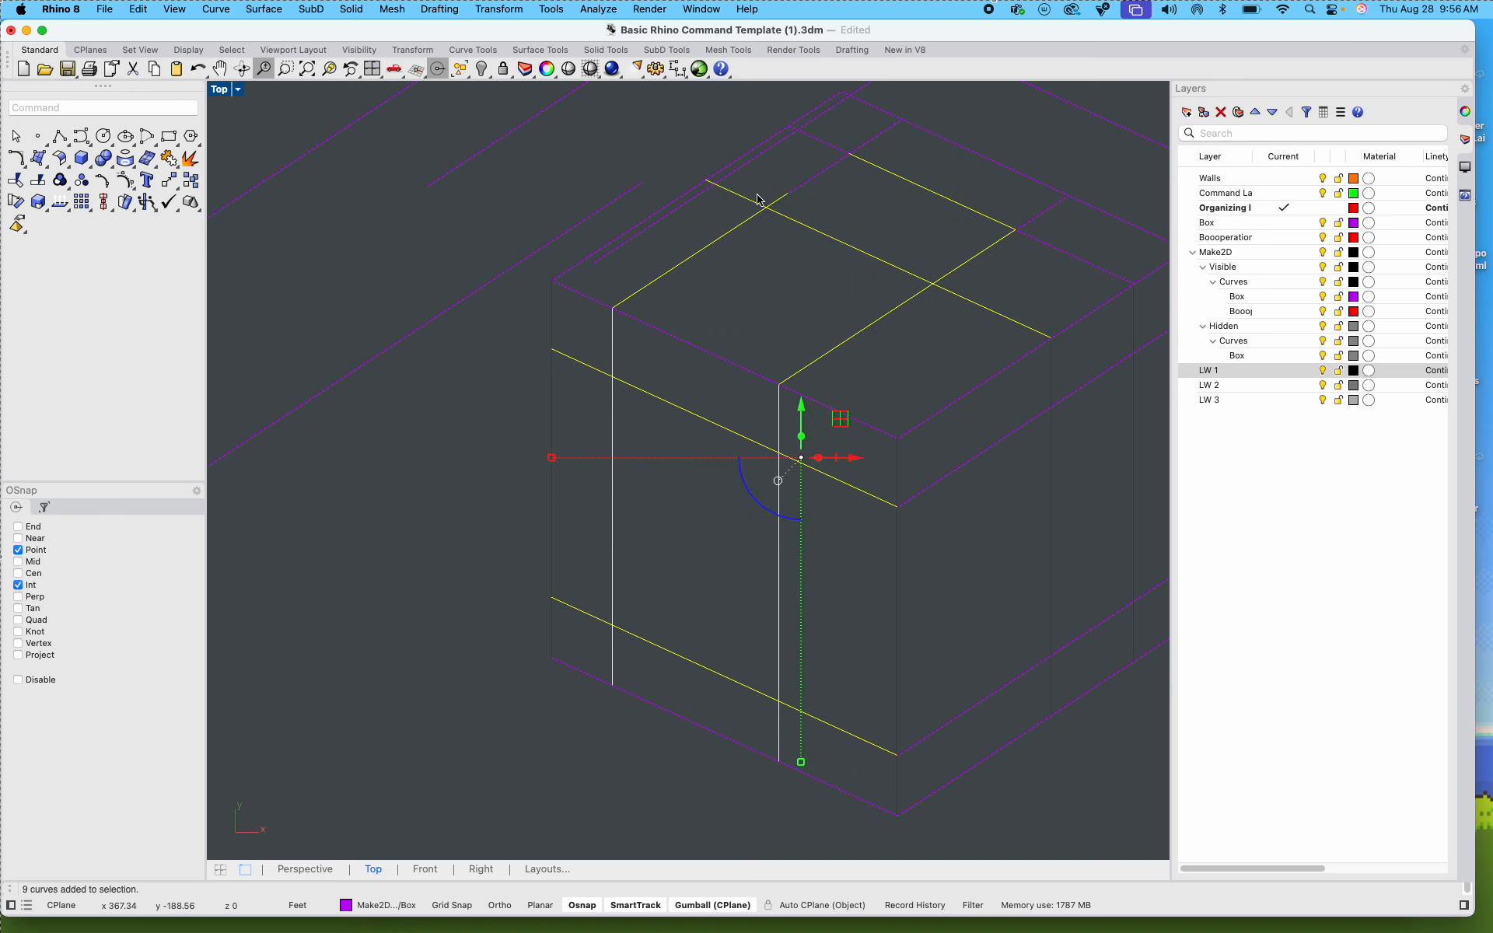
{"action": "right_click_drag", "start_coordinate": [780, 216], "coordinate": [716, 404]}
{"action": "left_click_drag", "start_coordinate": [803, 370], "coordinate": [769, 336], "text": "shift"}
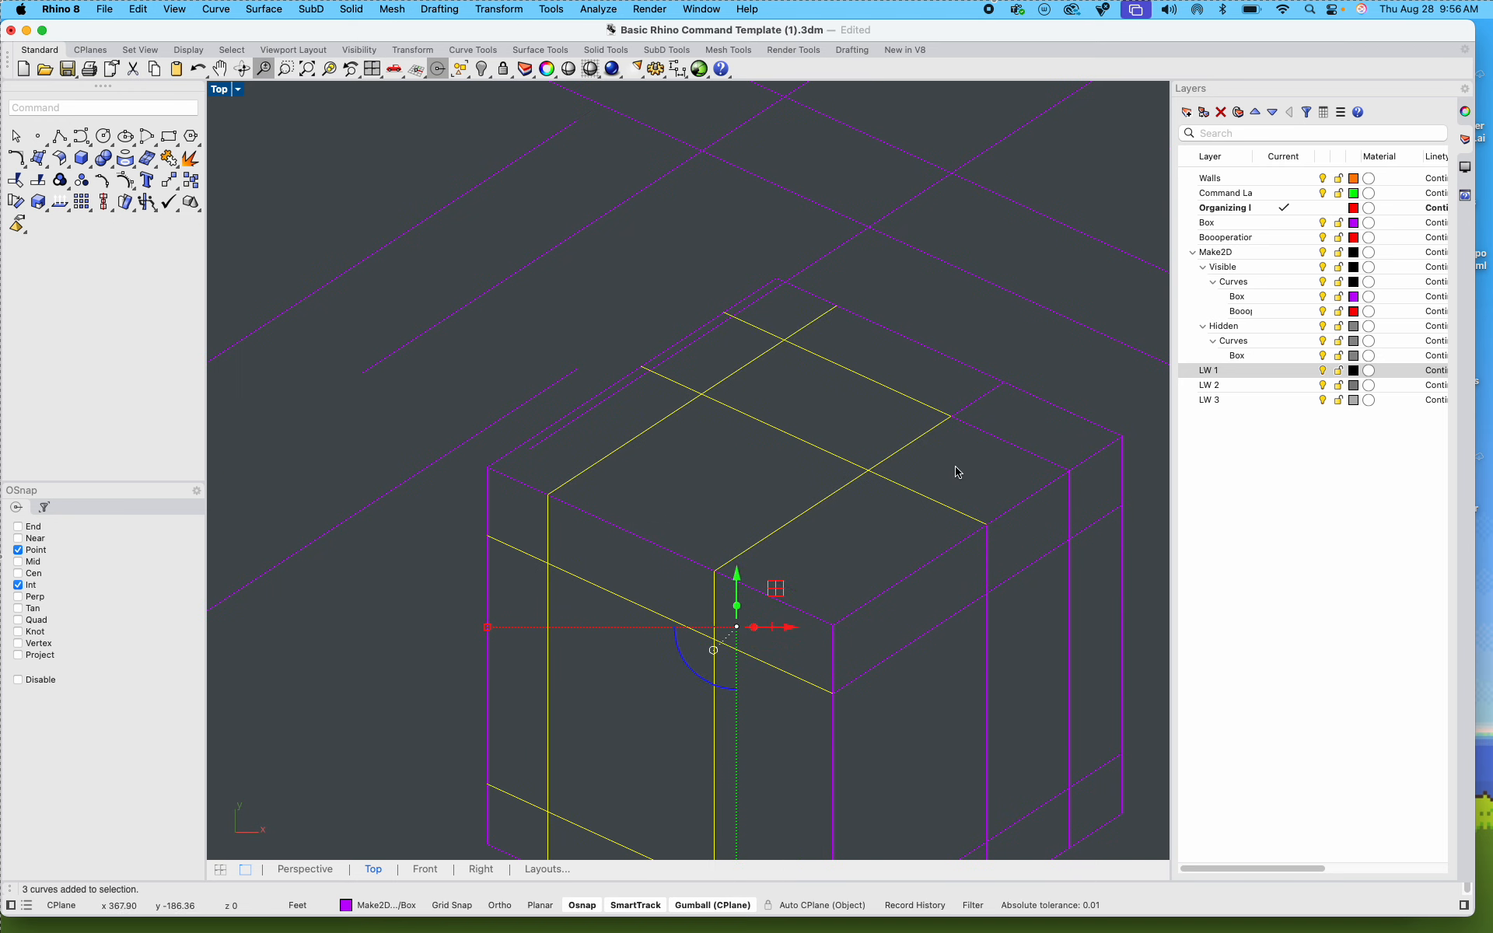
{"action": "left_click_drag", "start_coordinate": [951, 429], "coordinate": [941, 408], "text": "shift"}
{"action": "left_click_drag", "start_coordinate": [1040, 662], "coordinate": [968, 567], "text": "shift"}
{"action": "left_click_drag", "start_coordinate": [1104, 589], "coordinate": [1034, 514], "text": "shift"}
{"action": "right_click_drag", "start_coordinate": [1096, 696], "coordinate": [1054, 589]}
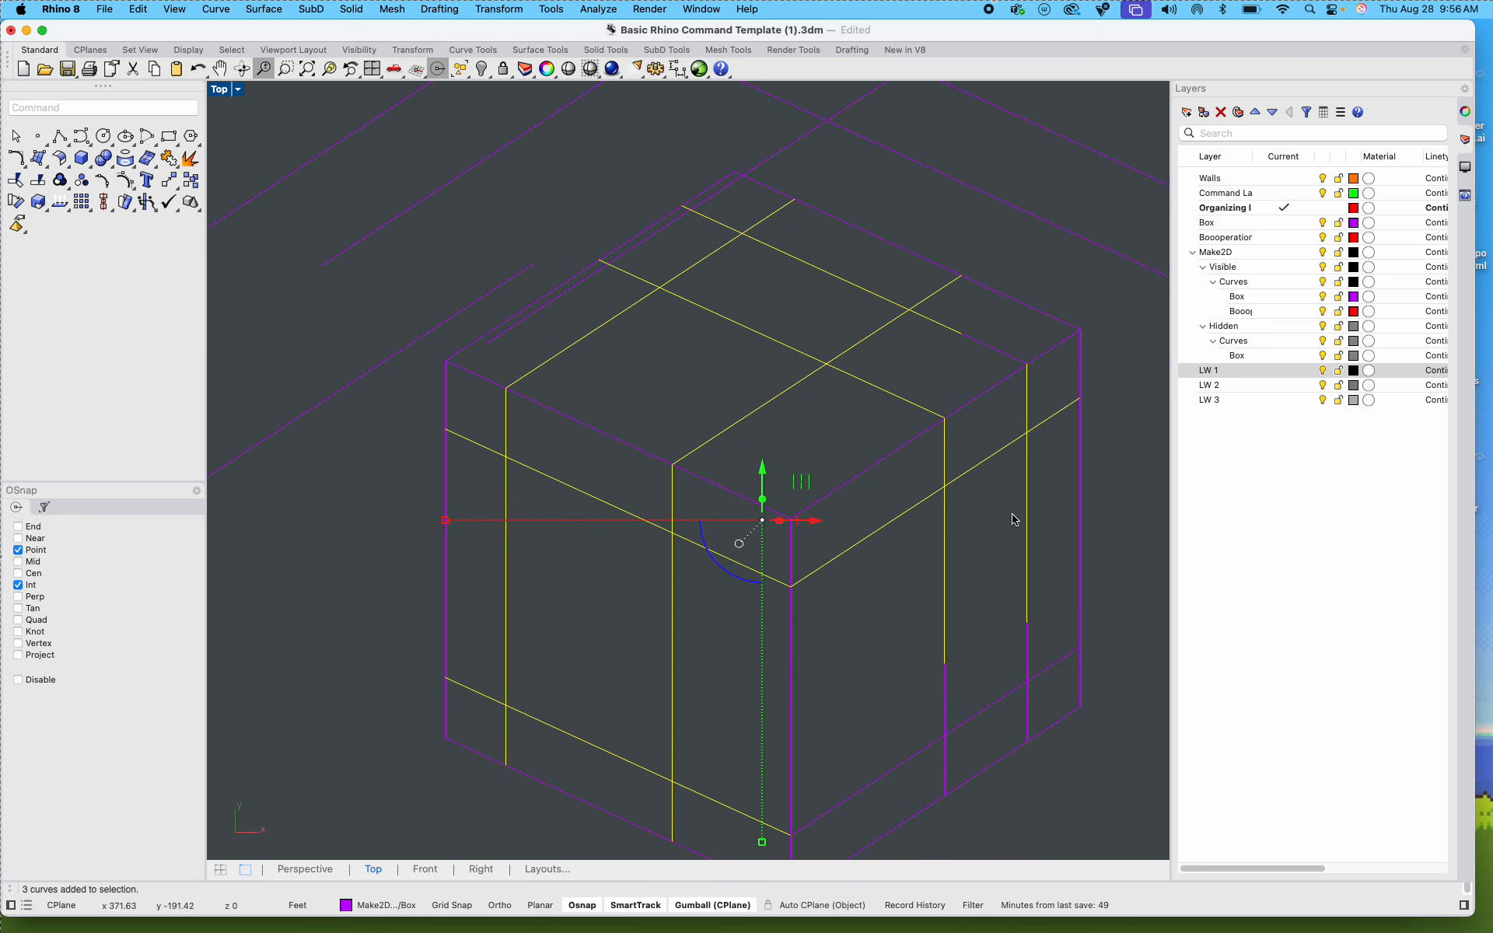
{"action": "left_click_drag", "start_coordinate": [986, 360], "coordinate": [965, 333], "text": "shift"}
{"action": "right_click_drag", "start_coordinate": [984, 622], "coordinate": [905, 465]}
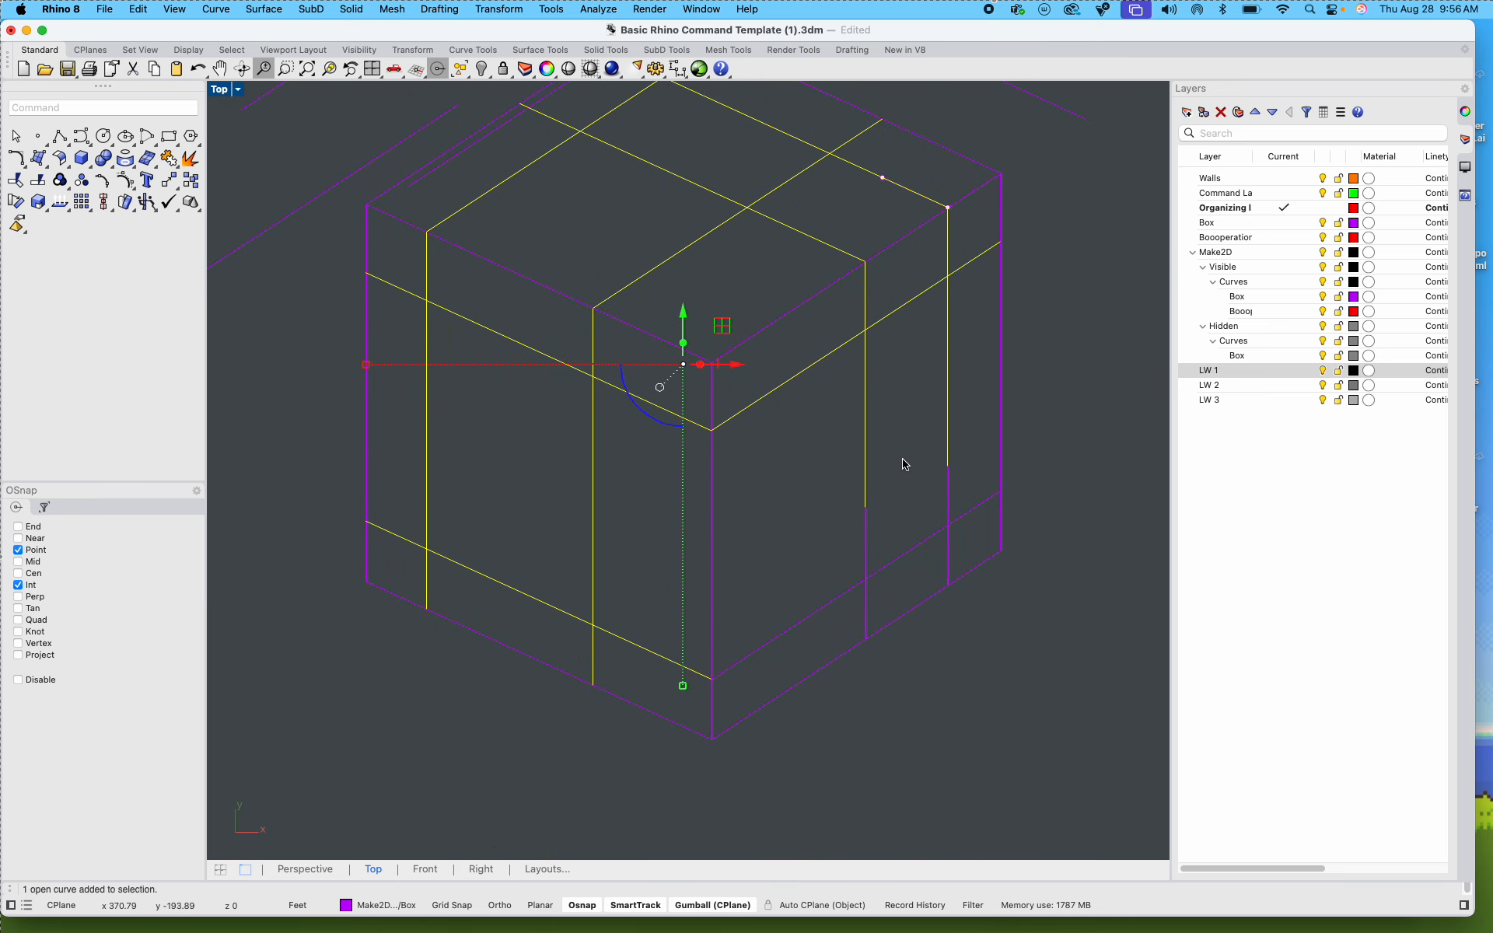
{"action": "left_click_drag", "start_coordinate": [902, 600], "coordinate": [826, 483], "text": "shift"}
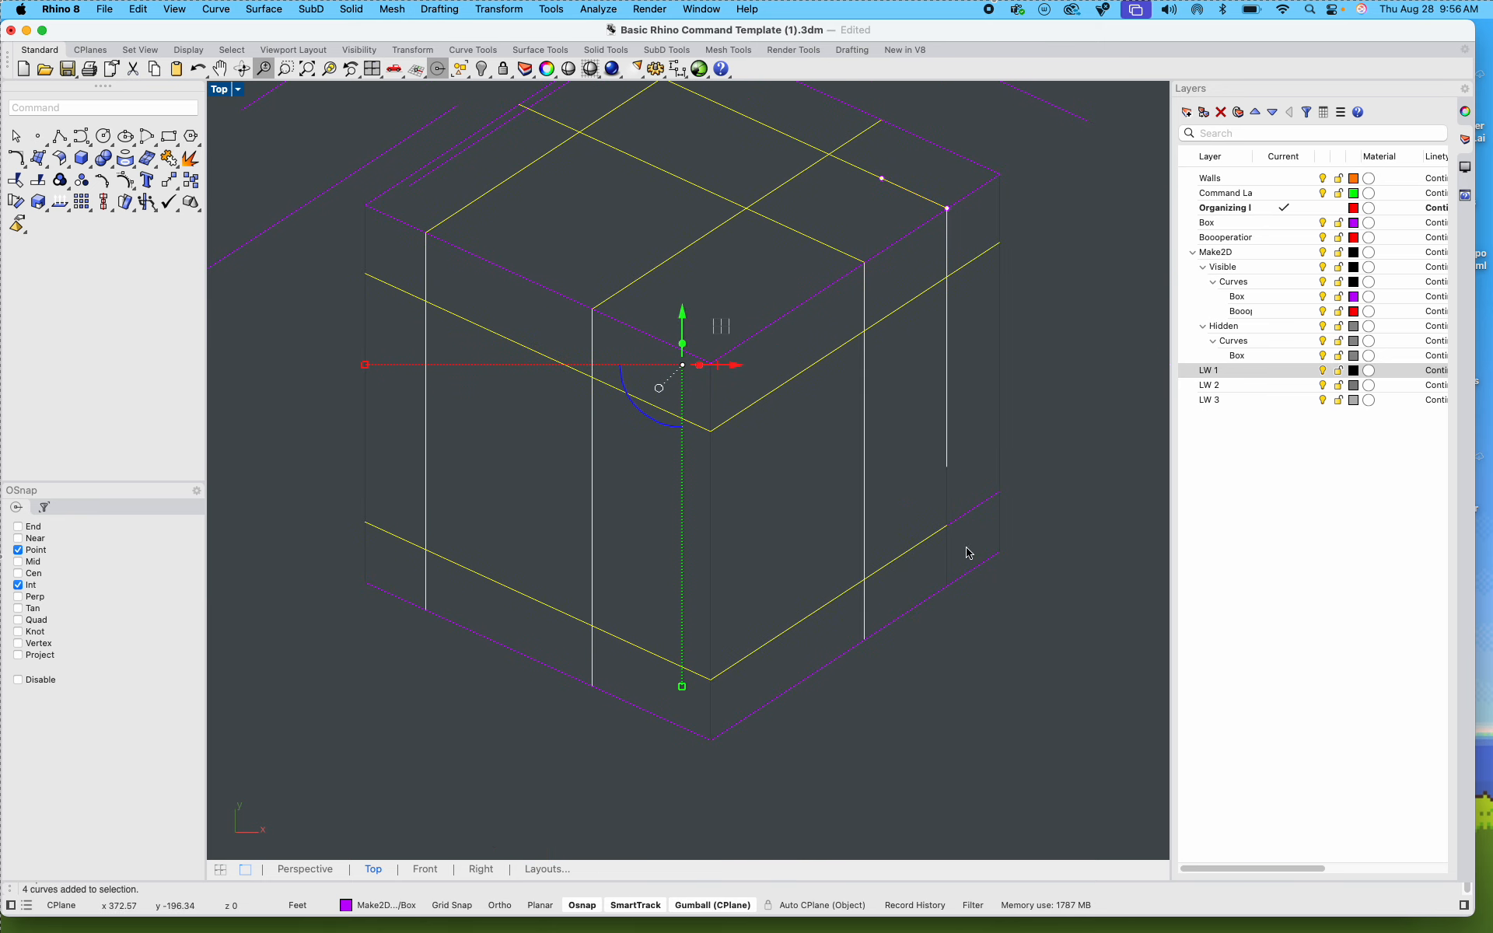
{"action": "left_click_drag", "start_coordinate": [968, 553], "coordinate": [886, 456], "text": "shift"}
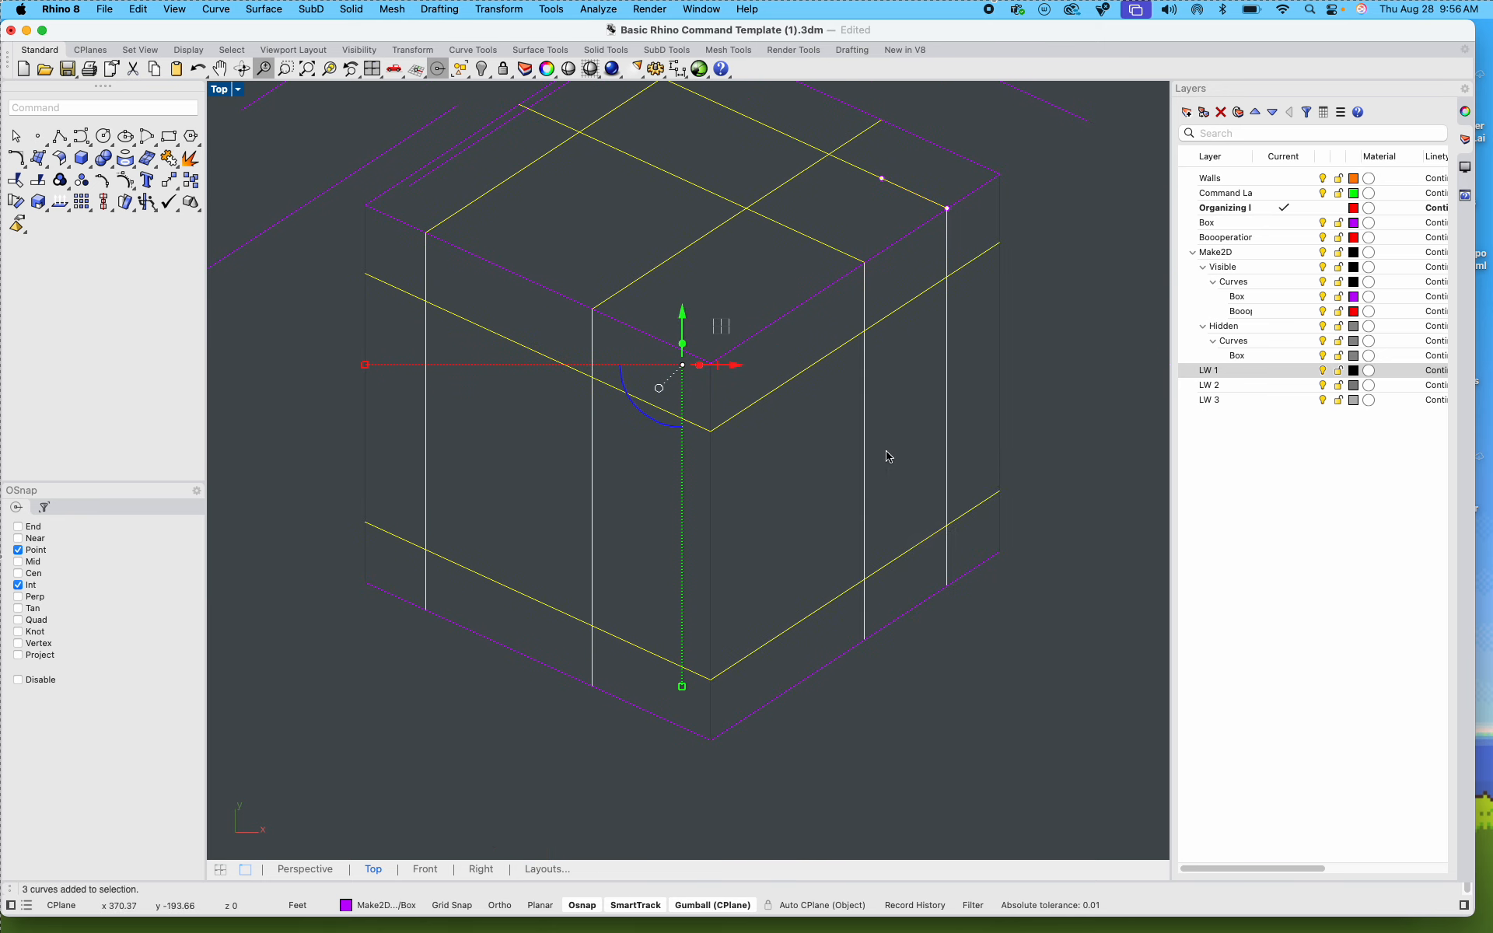
{"action": "right_click", "coordinate": [1238, 370]}
{"action": "left_click", "coordinate": [1303, 451]}
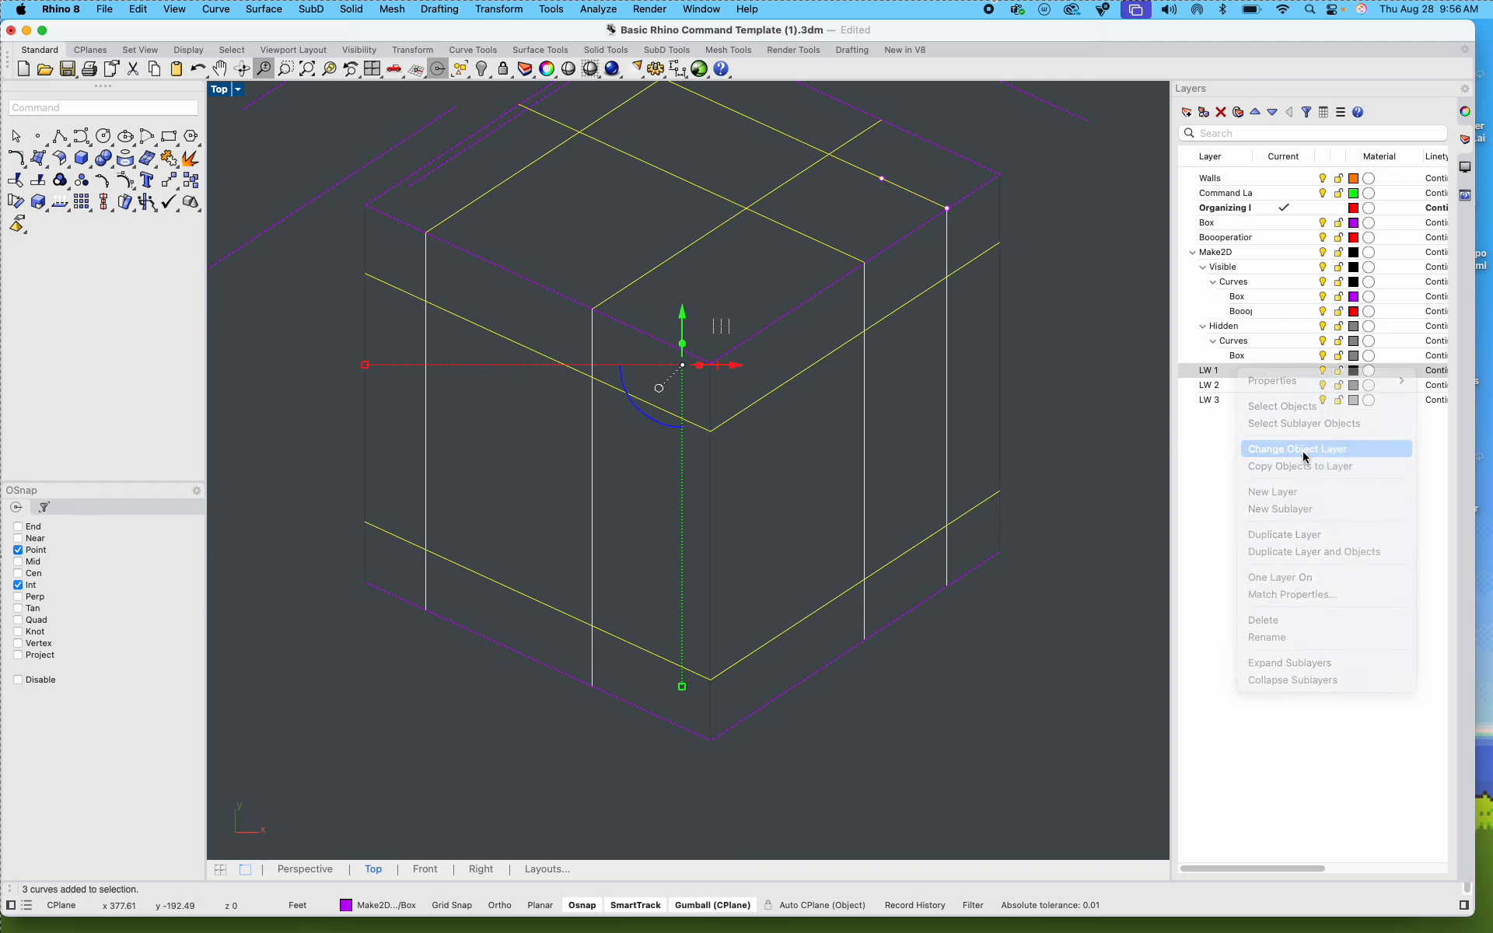
Step: Export the layout frame with all its drawings as an Adobe Illustrator file, replacing 08.28.25_Exercise 01 test.dwg.ai, scaled as a snapshot of the current view
{"action": "scroll", "coordinate": [673, 438], "scroll_direction": "down", "scroll_amount": 5}
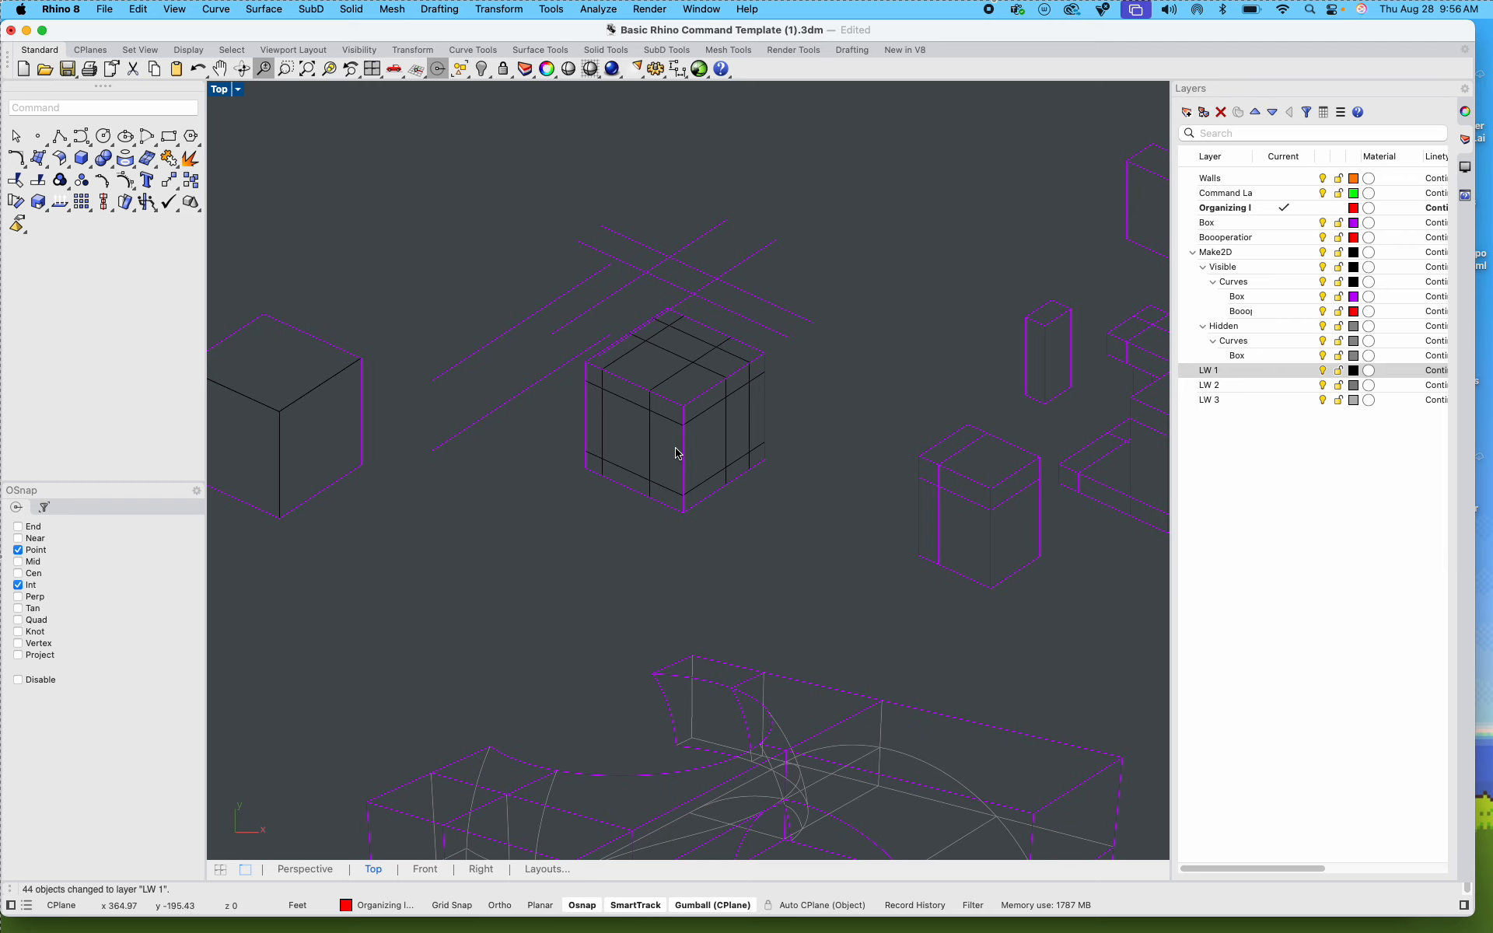
{"action": "scroll", "coordinate": [677, 441], "scroll_direction": "down", "scroll_amount": 10}
{"action": "scroll", "coordinate": [651, 425], "scroll_direction": "up", "scroll_amount": 4}
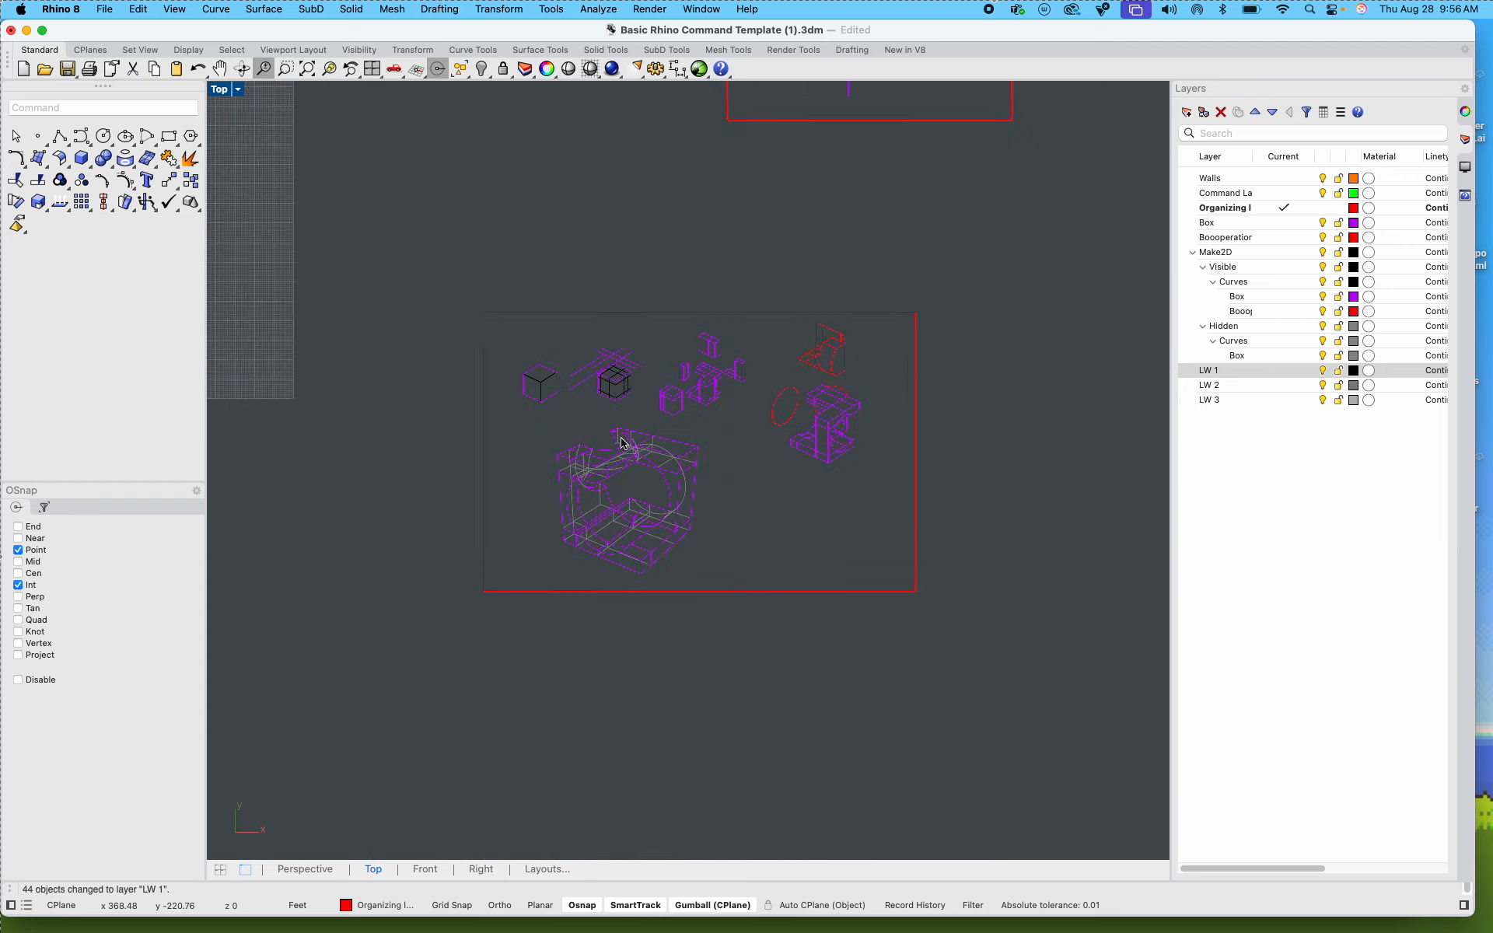
{"action": "mouse_move", "coordinate": [415, 263]}
{"action": "left_mouse_down"}
{"action": "mouse_move", "coordinate": [1044, 777]}
{"action": "mouse_move", "coordinate": [1038, 754]}
{"action": "left_mouse_up"}
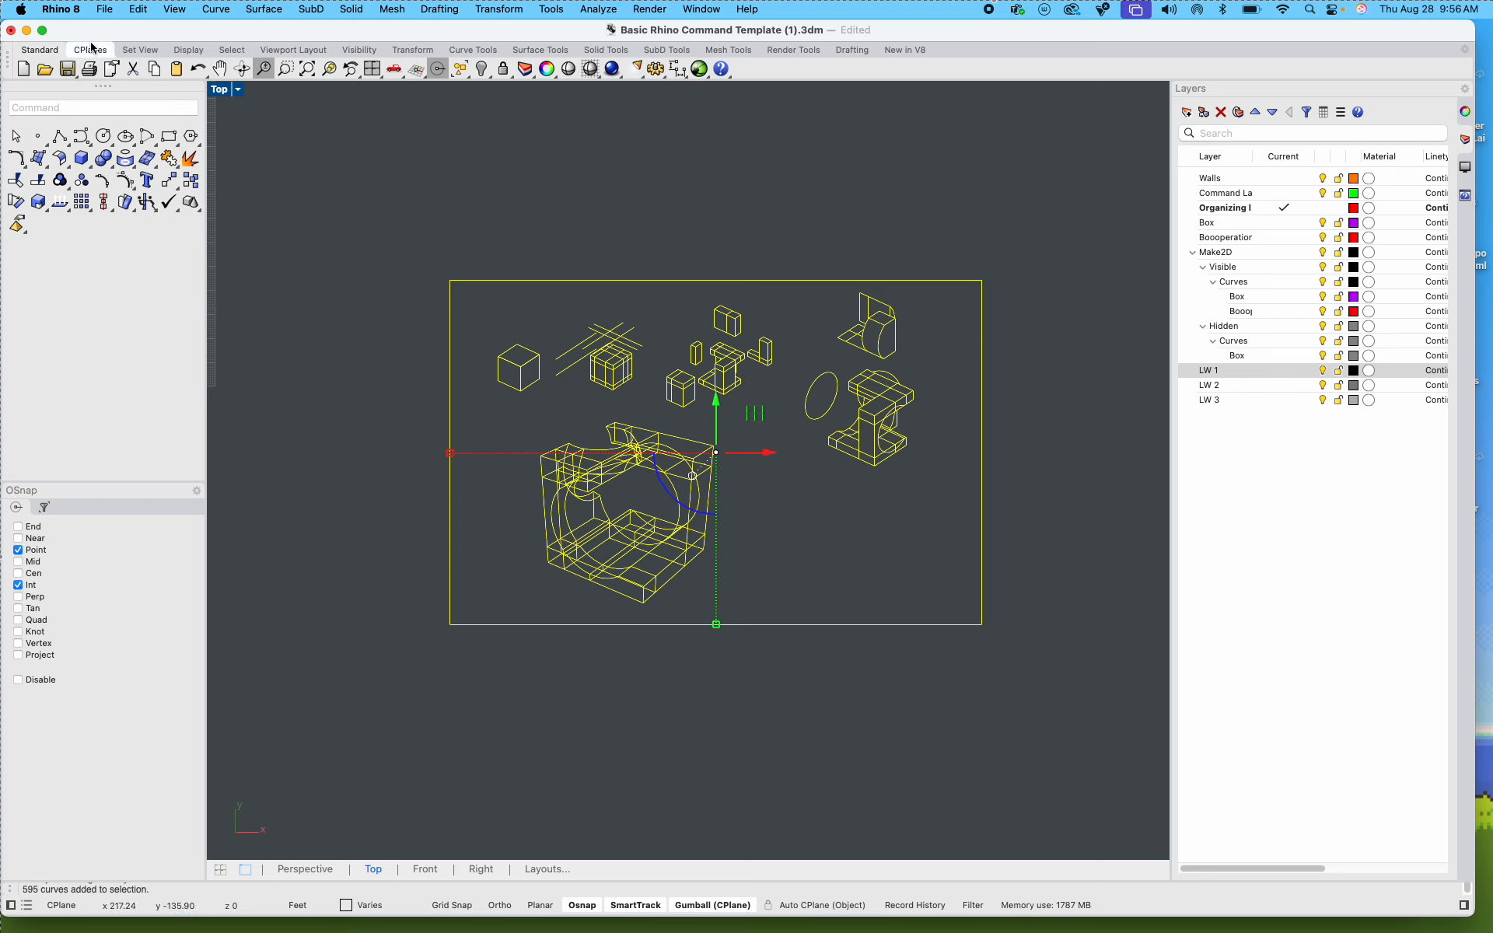
{"action": "left_click", "coordinate": [103, 10]}
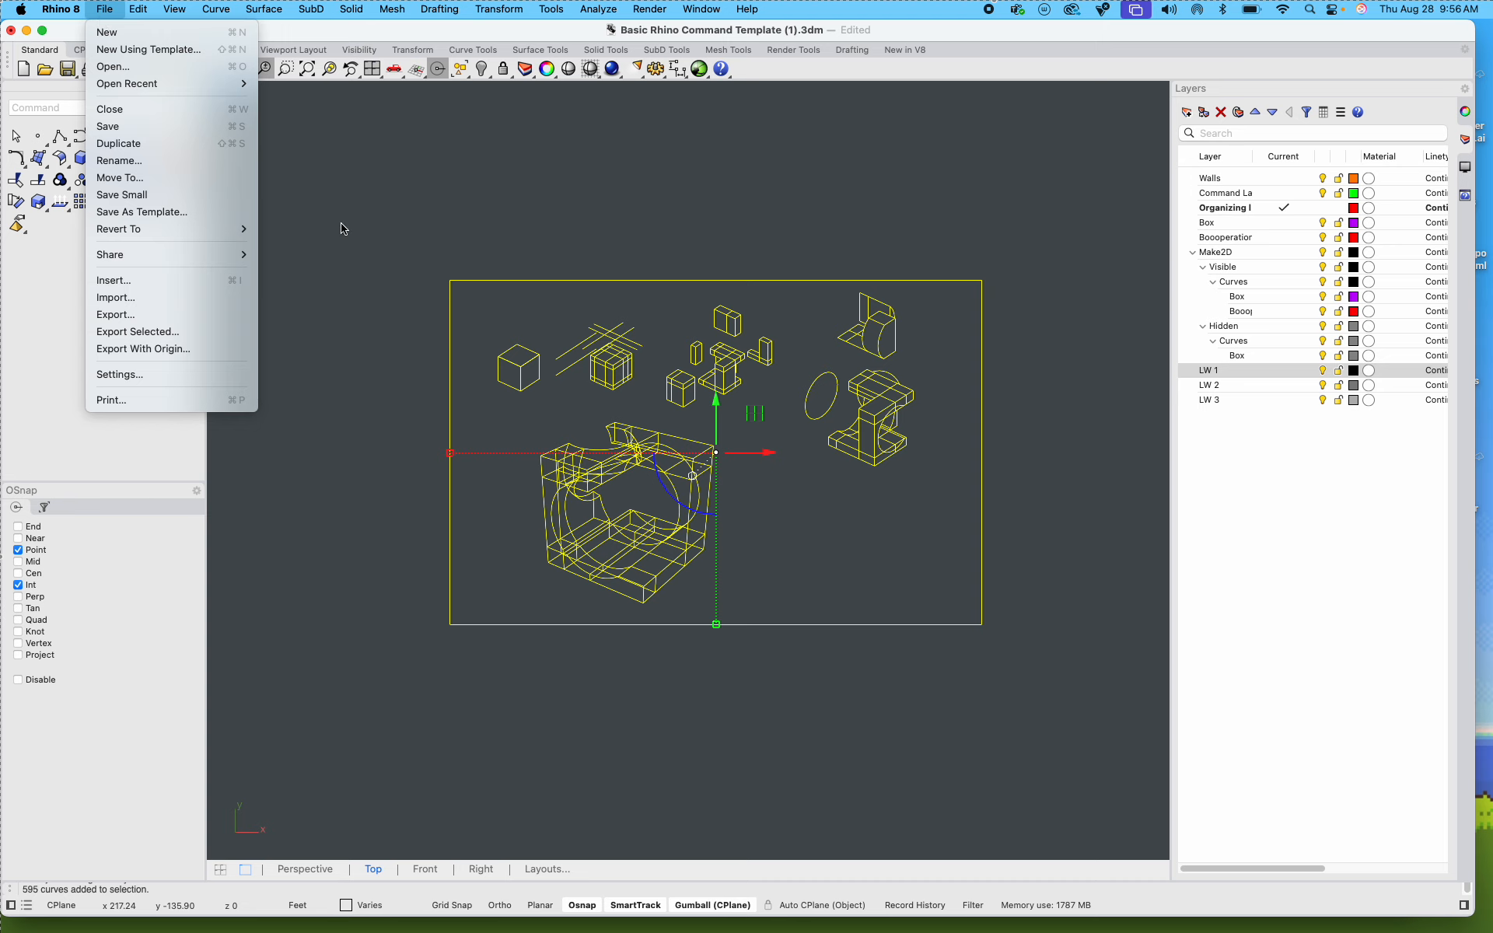
{"action": "left_click", "coordinate": [138, 331]}
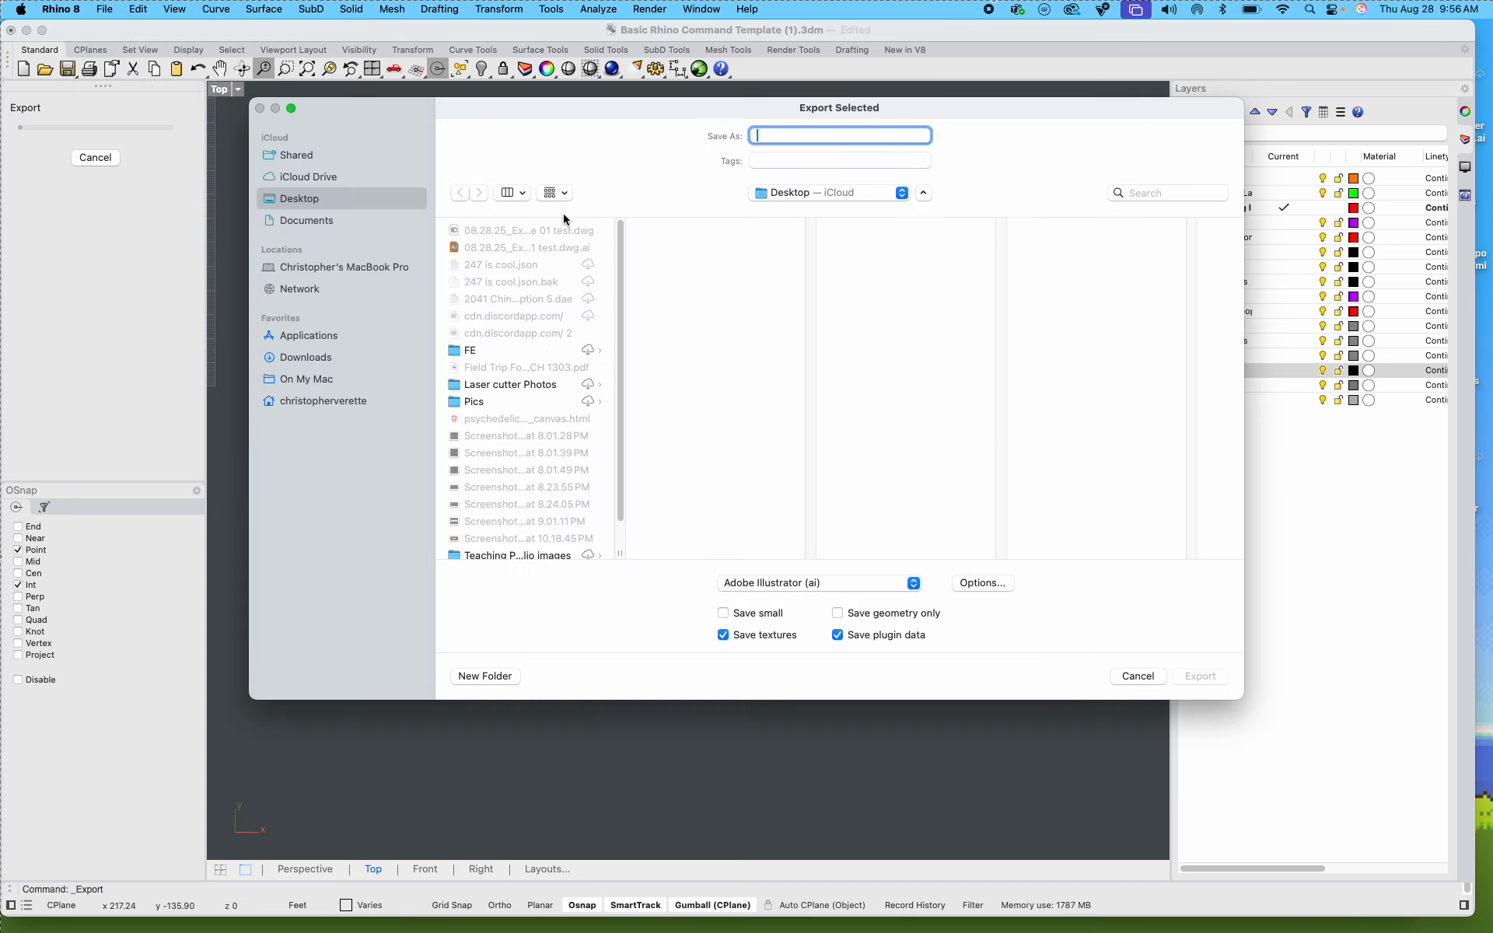
{"action": "left_click", "coordinate": [501, 249]}
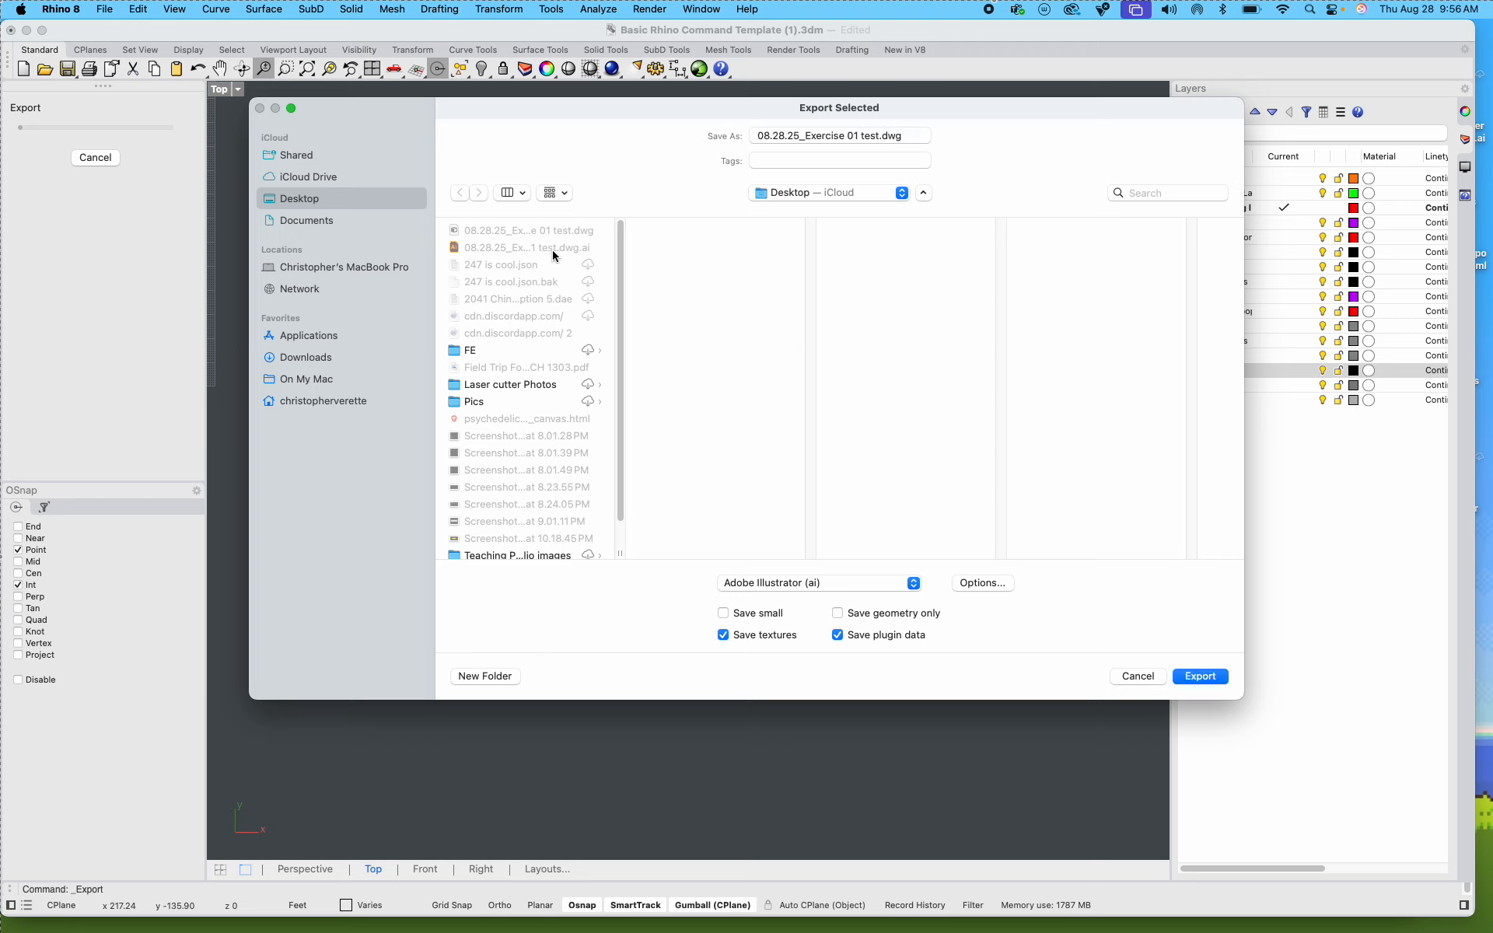
{"action": "left_click", "coordinate": [1198, 676]}
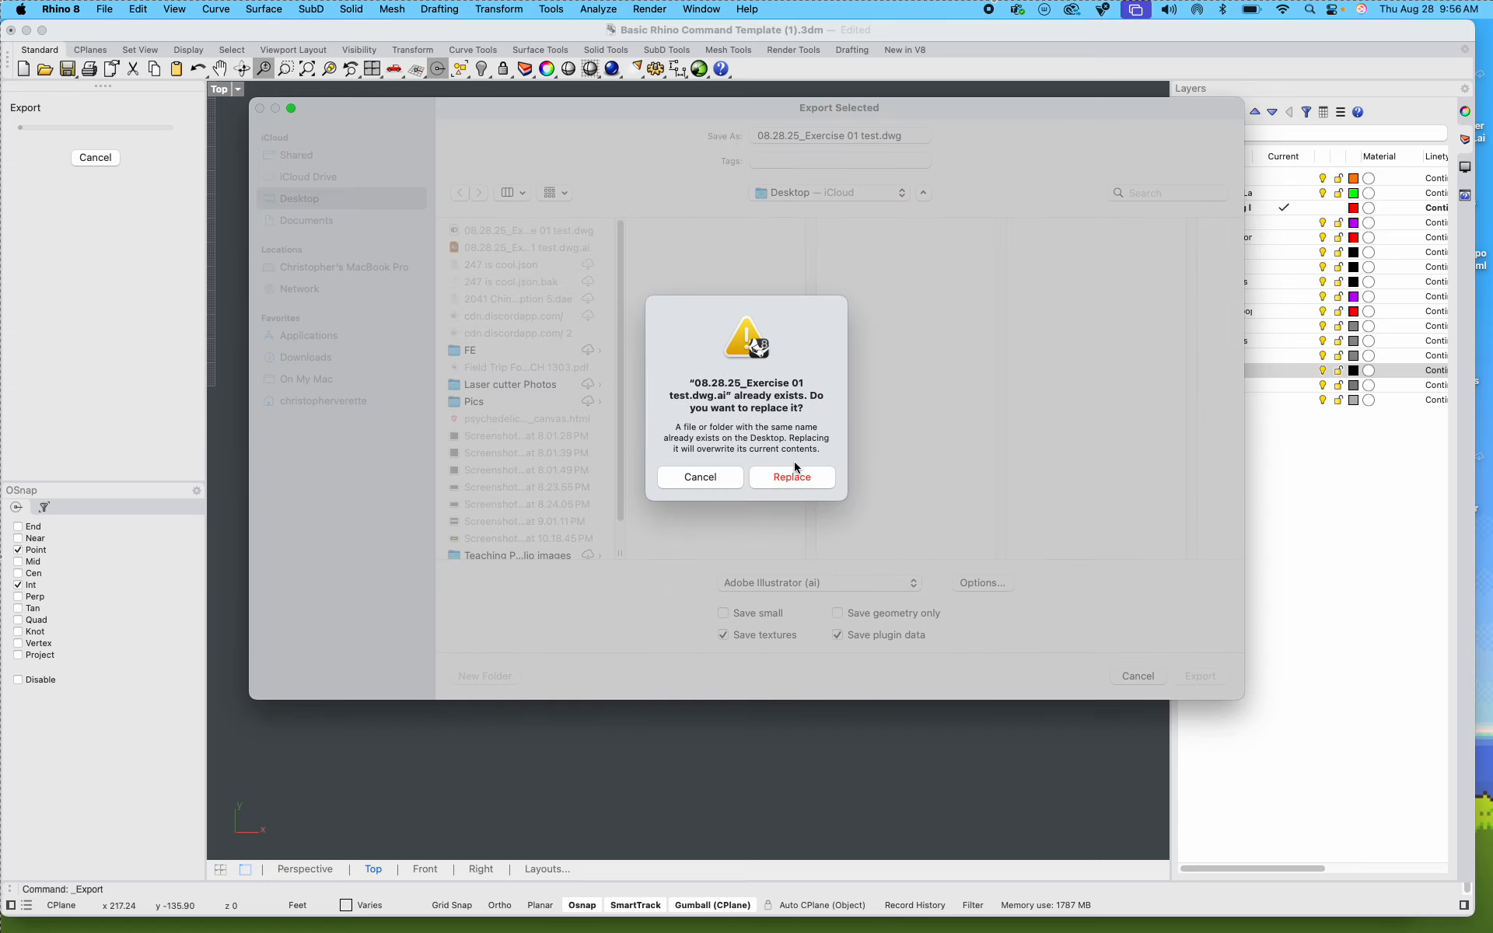
{"action": "left_click", "coordinate": [794, 474]}
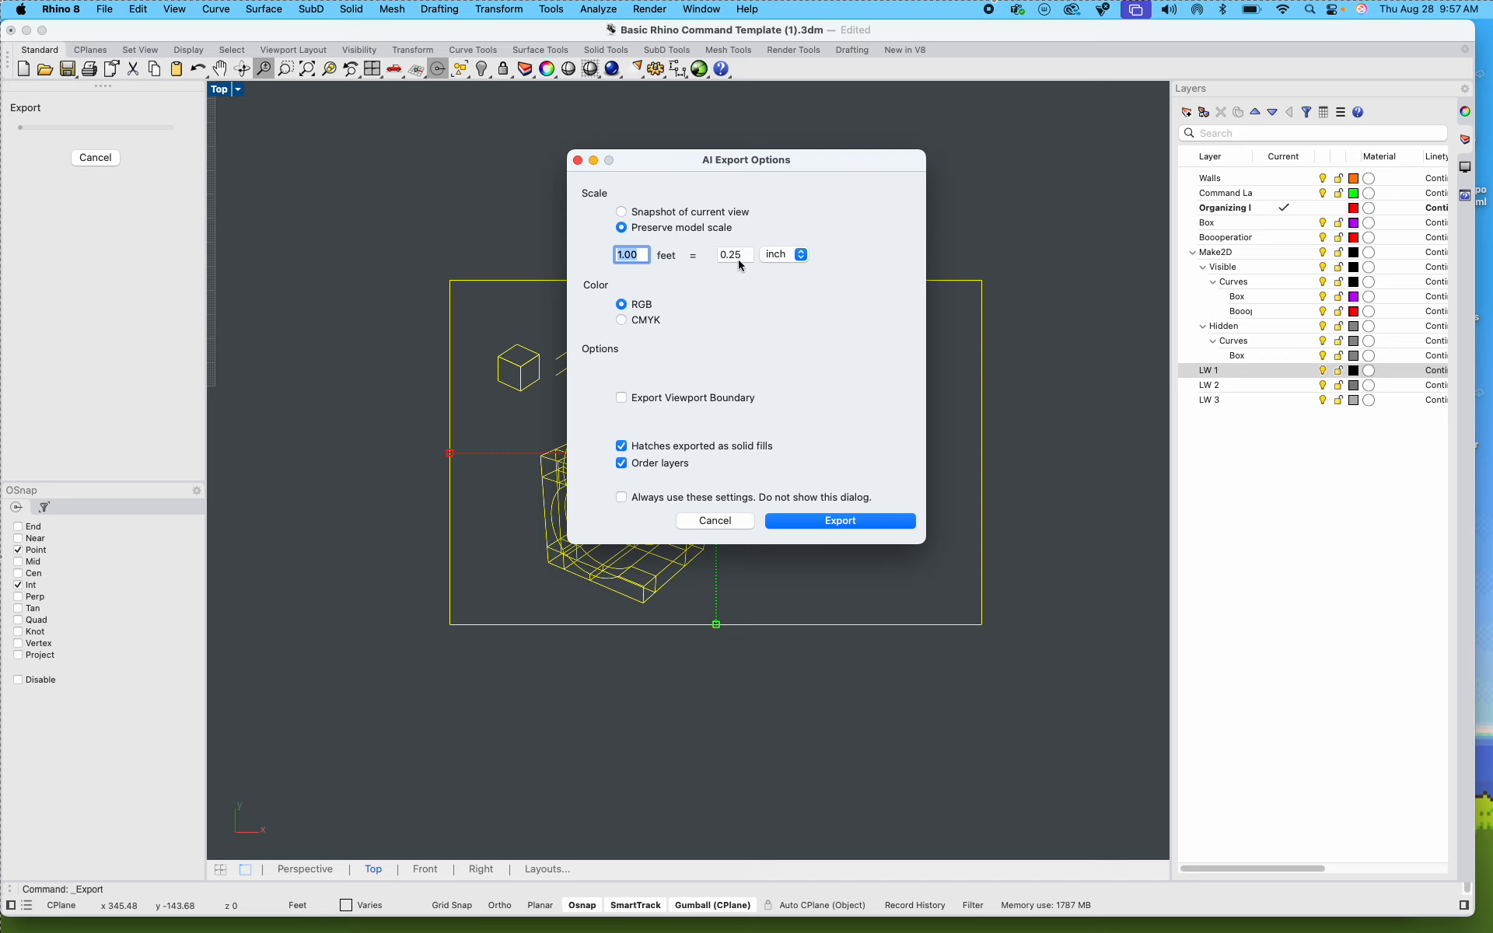
{"action": "left_click", "coordinate": [622, 213]}
{"action": "left_click", "coordinate": [796, 518]}
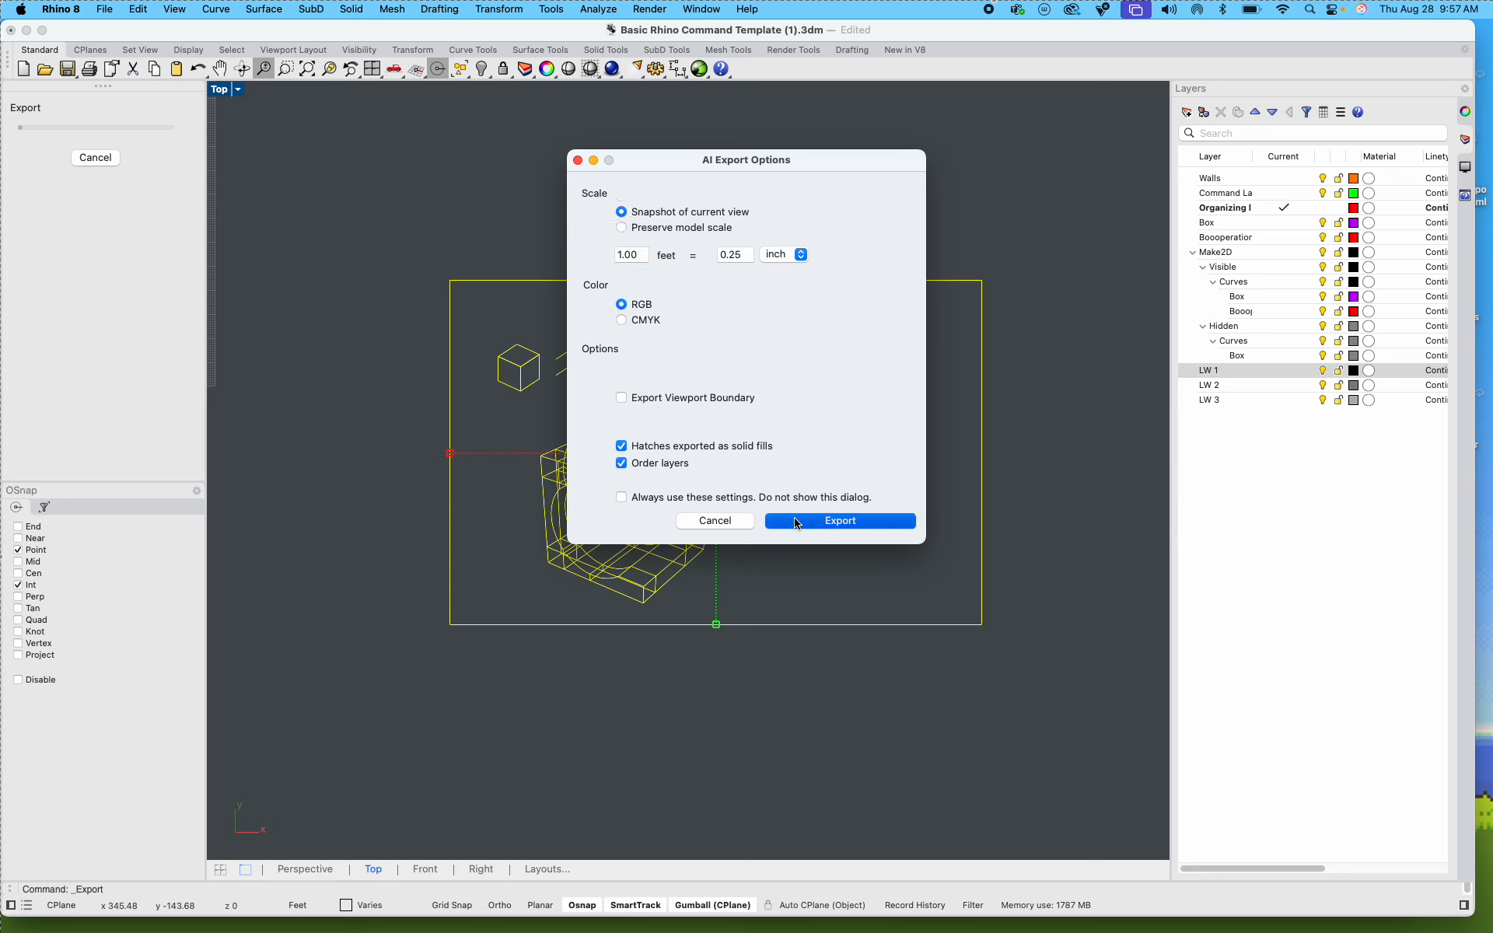
Step: Switch to Illustrator and open the exported file 08.28.25_Exercise 01 test.dwg.ai from the Desktop
{"action": "left_click", "coordinate": [27, 31]}
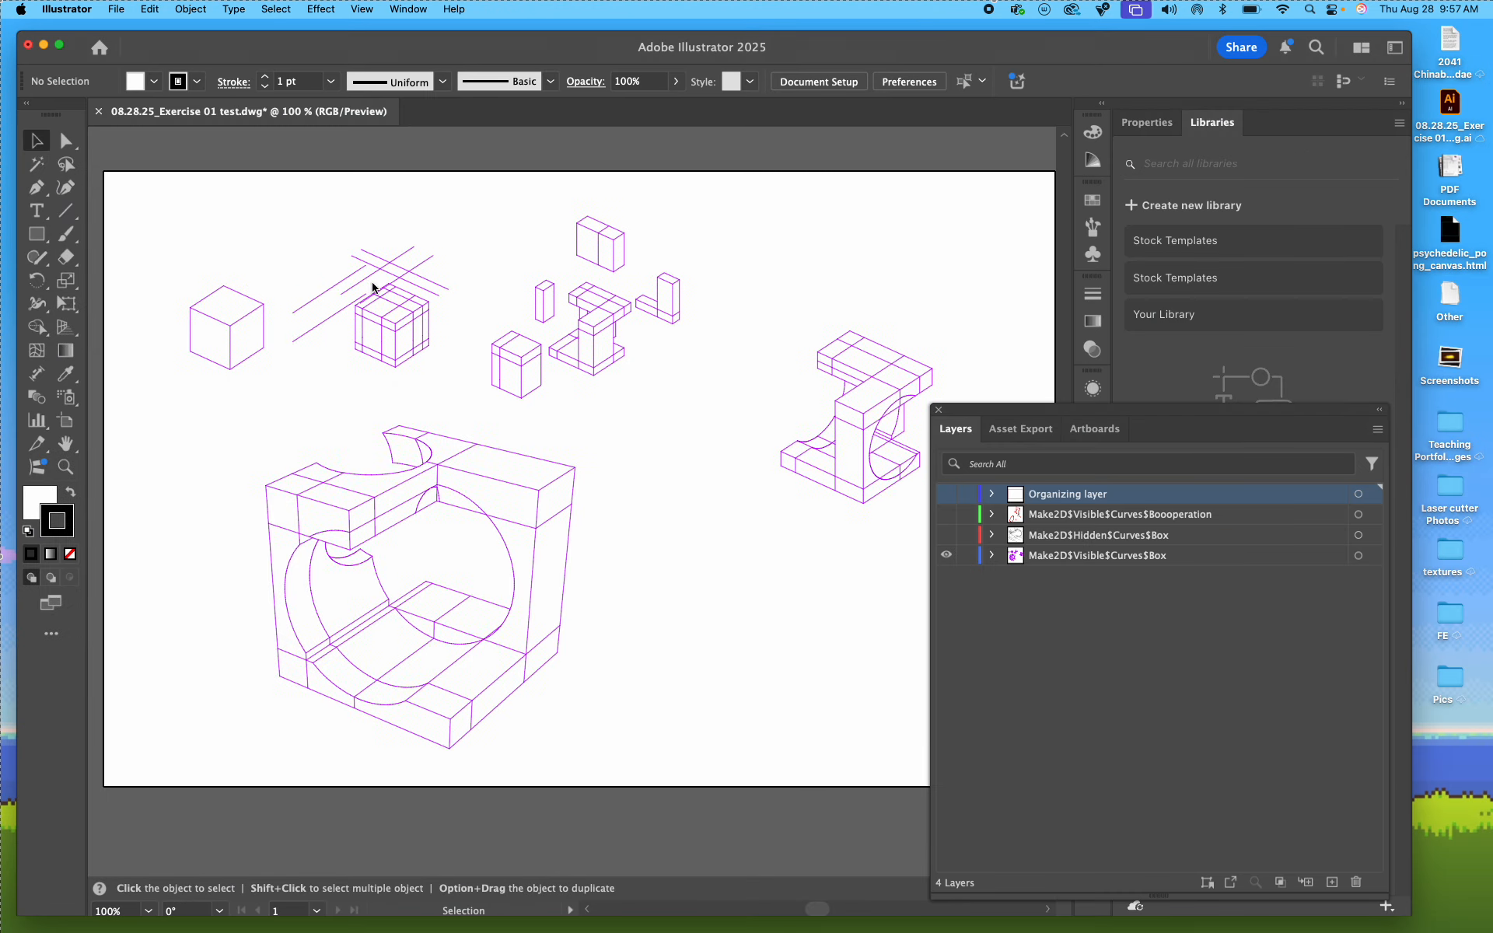
{"action": "scroll", "coordinate": [371, 287], "scroll_direction": "down", "scroll_amount": 2}
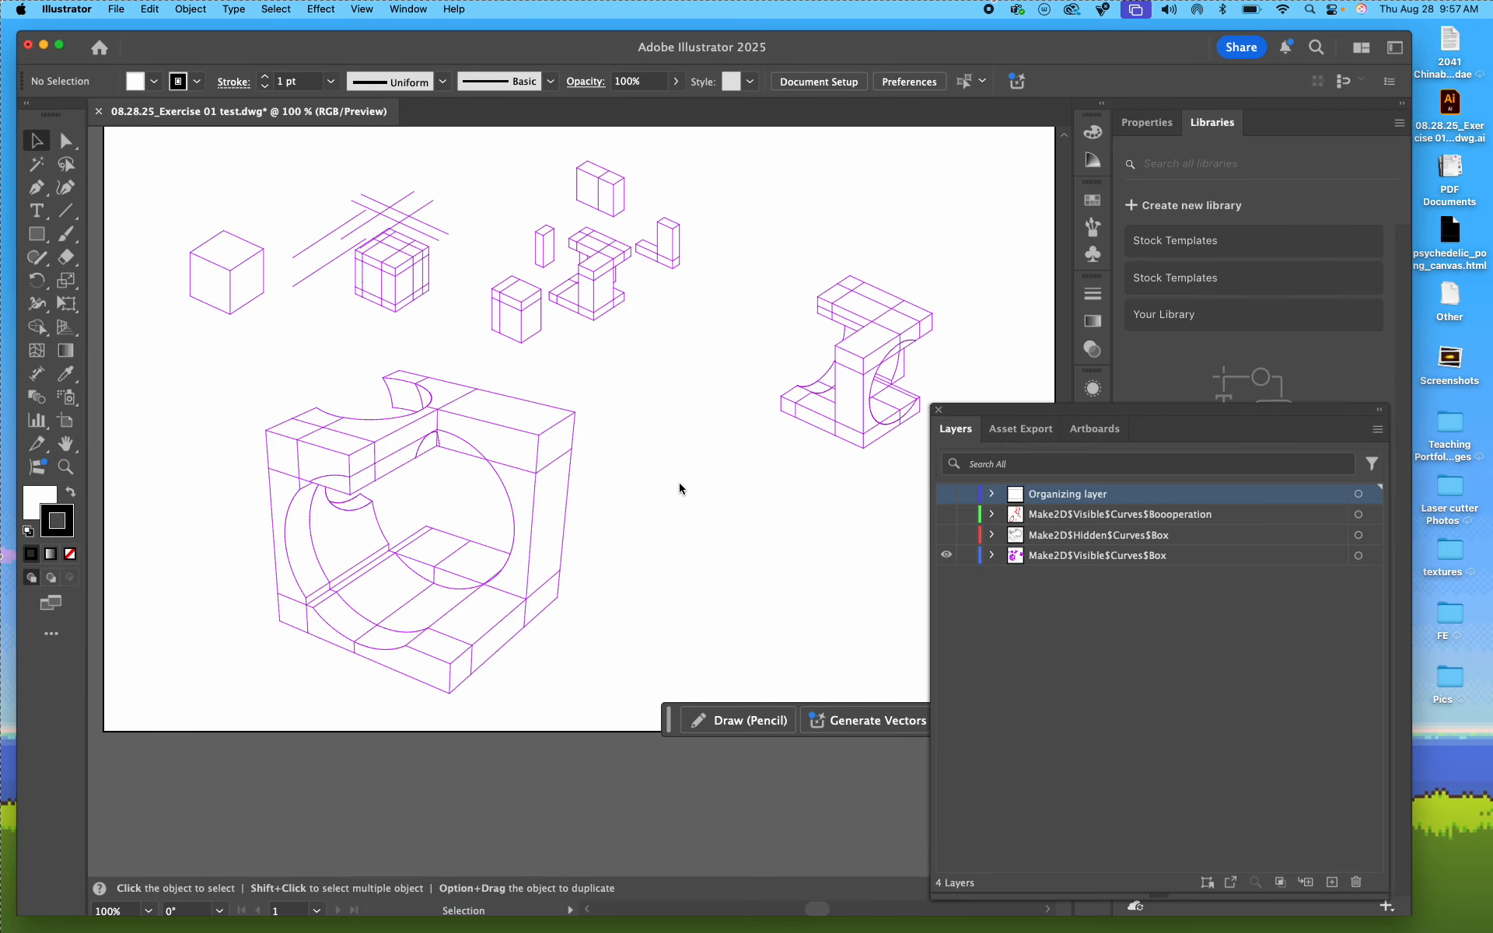
{"action": "left_click", "coordinate": [115, 10]}
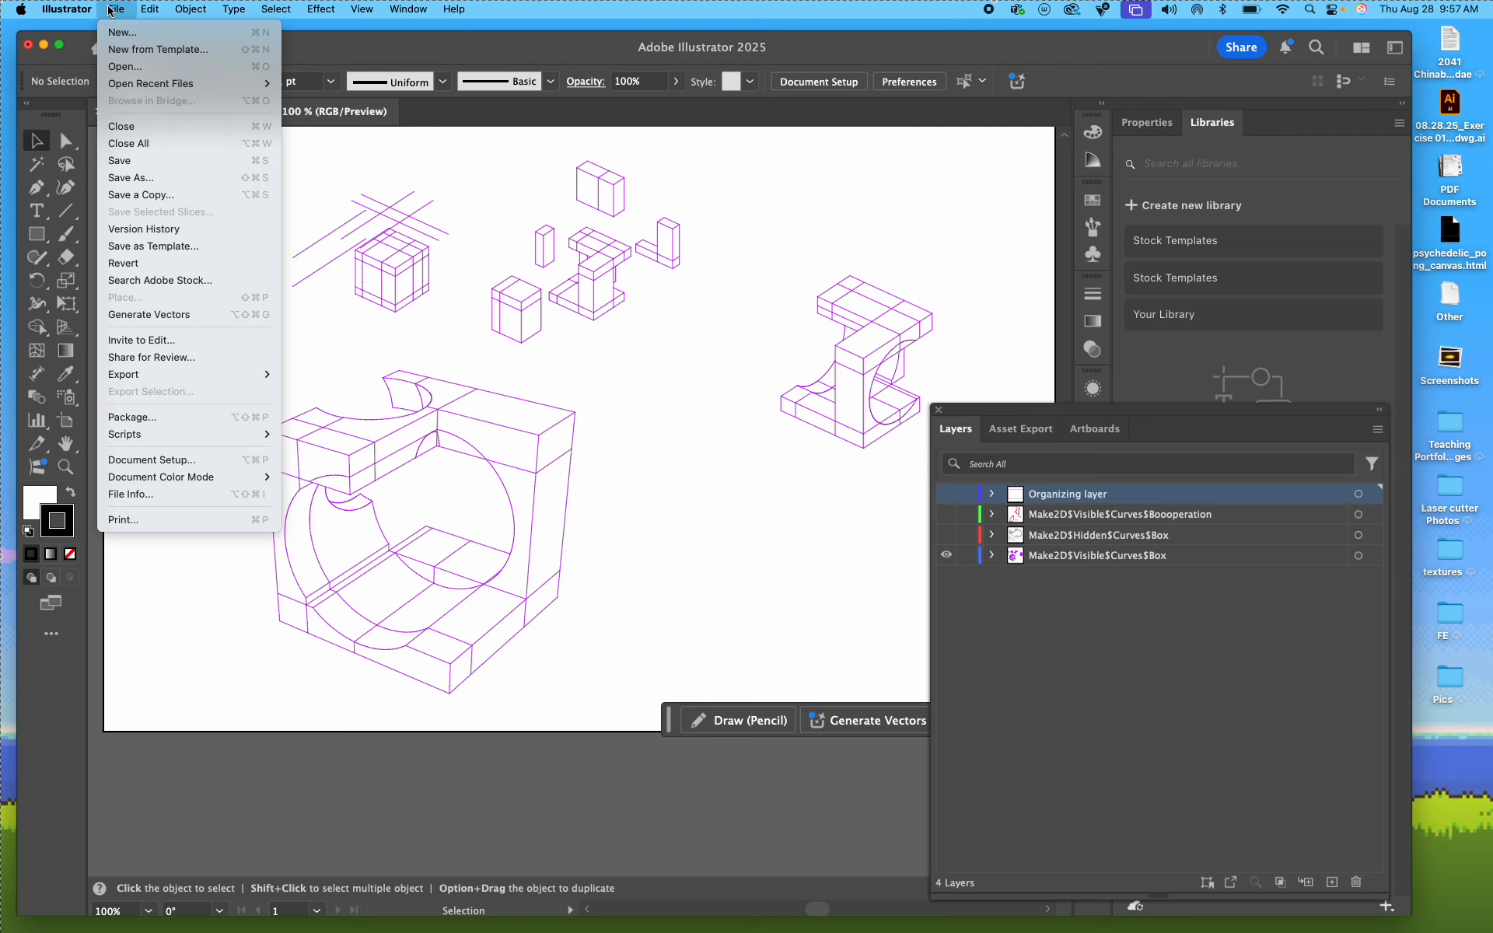
{"action": "left_click", "coordinate": [125, 66]}
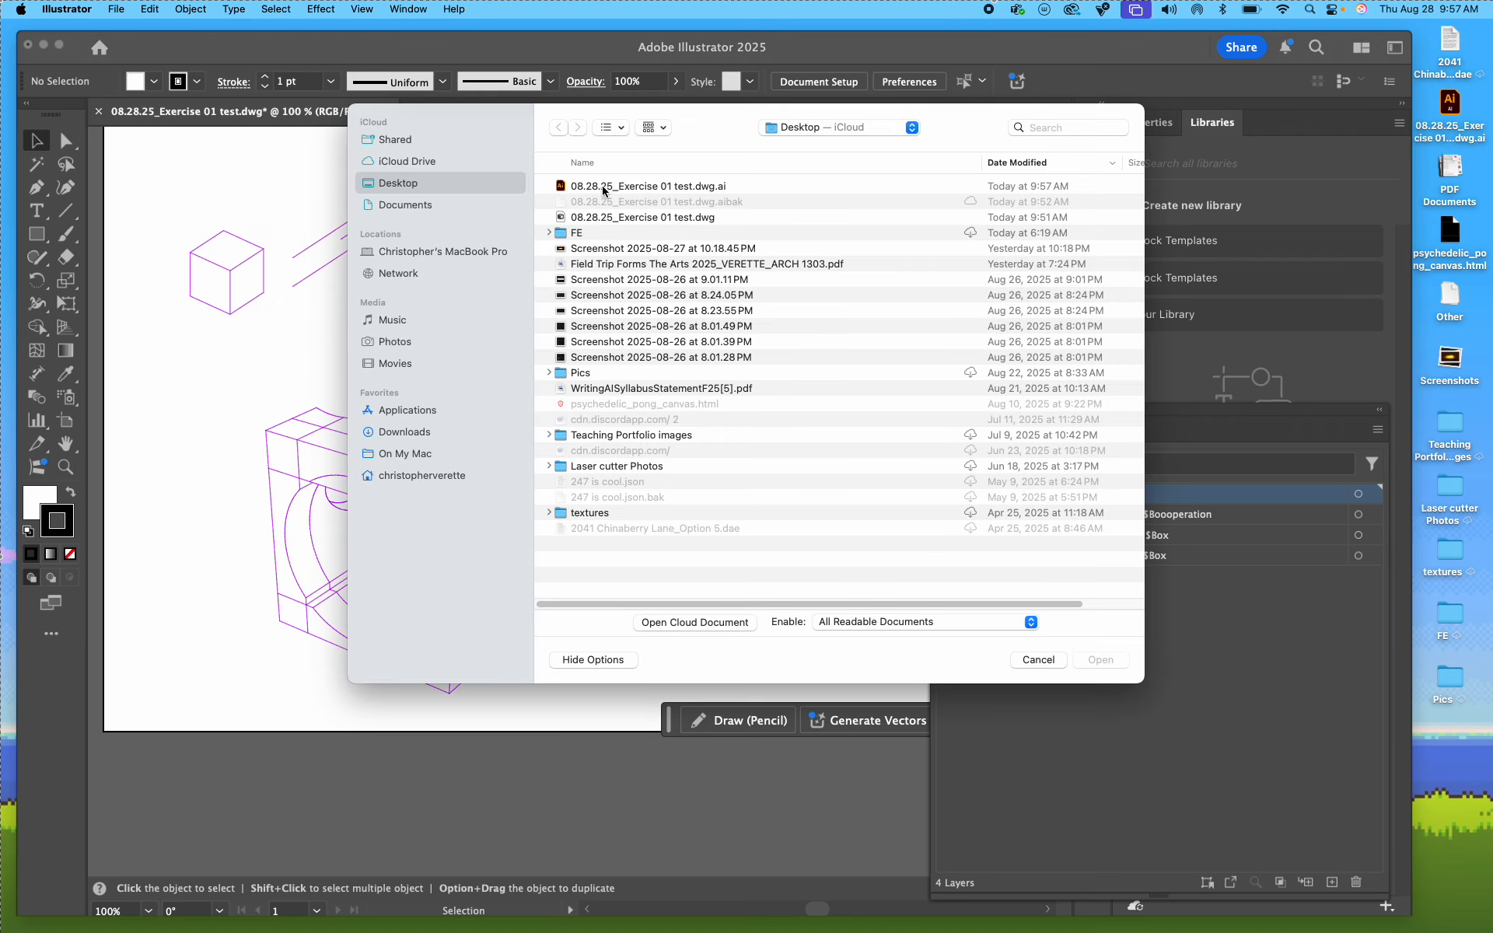
{"action": "double_click", "coordinate": [634, 188]}
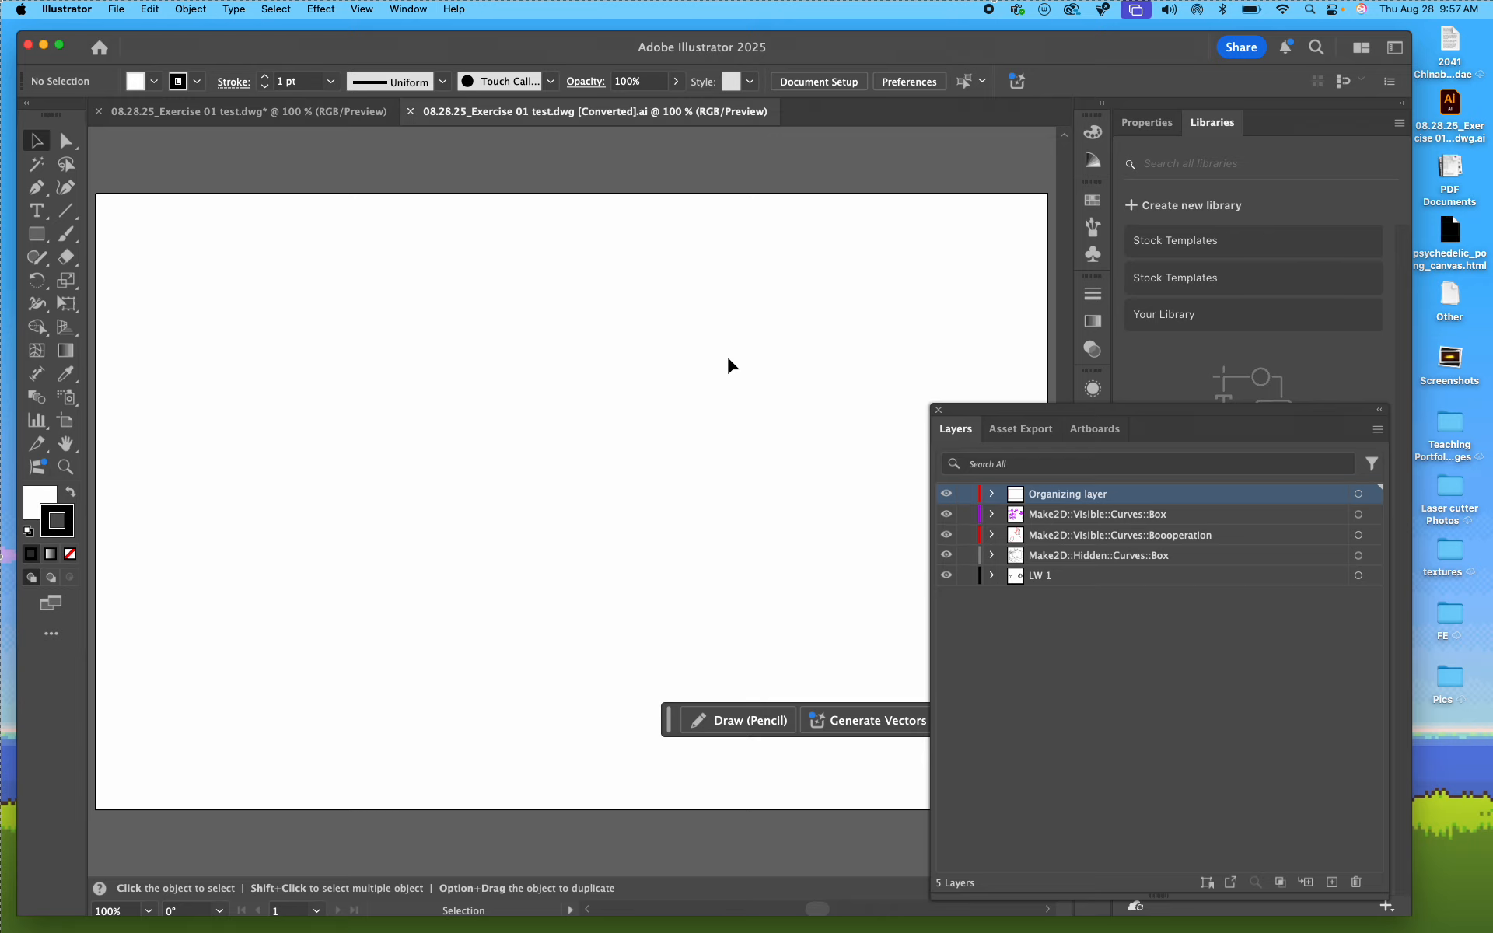
Step: Examine where the imported drawings sit relative to the artboard
{"action": "key", "text": "super+minus"}
{"action": "key", "text": "super+minus"}
{"action": "key", "text": "super+minus"}
{"action": "key", "text": "super+minus"}
{"action": "key", "text": "super+minus"}
{"action": "key", "text": "super+minus"}
{"action": "key", "text": "super+minus"}
{"action": "key", "text": "super+minus"}
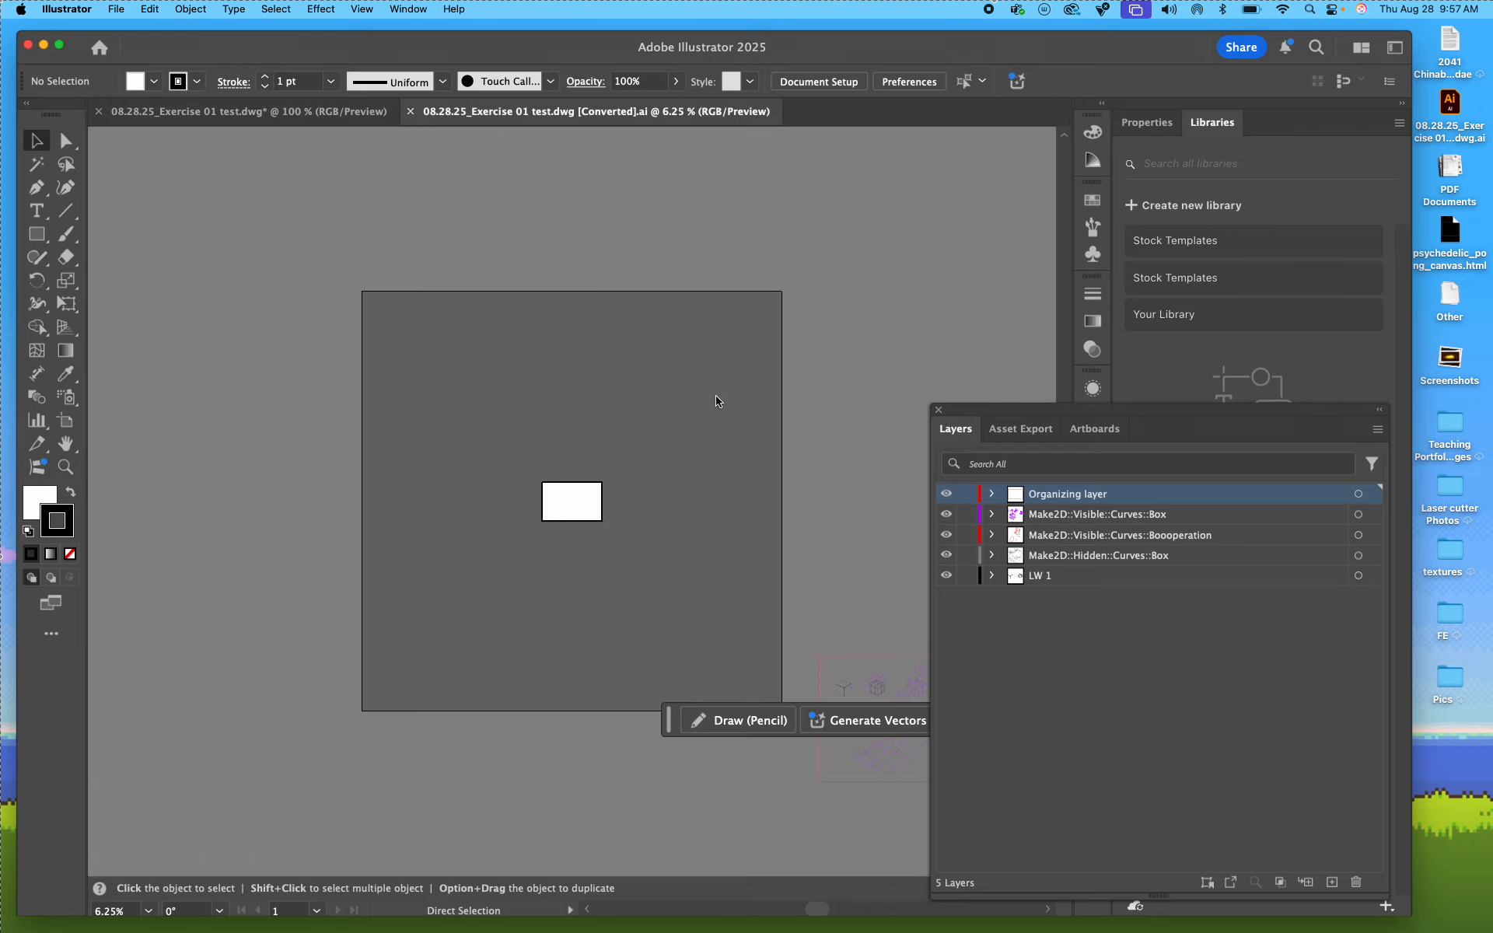
{"action": "key", "text": "super+minus"}
{"action": "left_click_drag", "start_coordinate": [744, 476], "coordinate": [605, 339]}
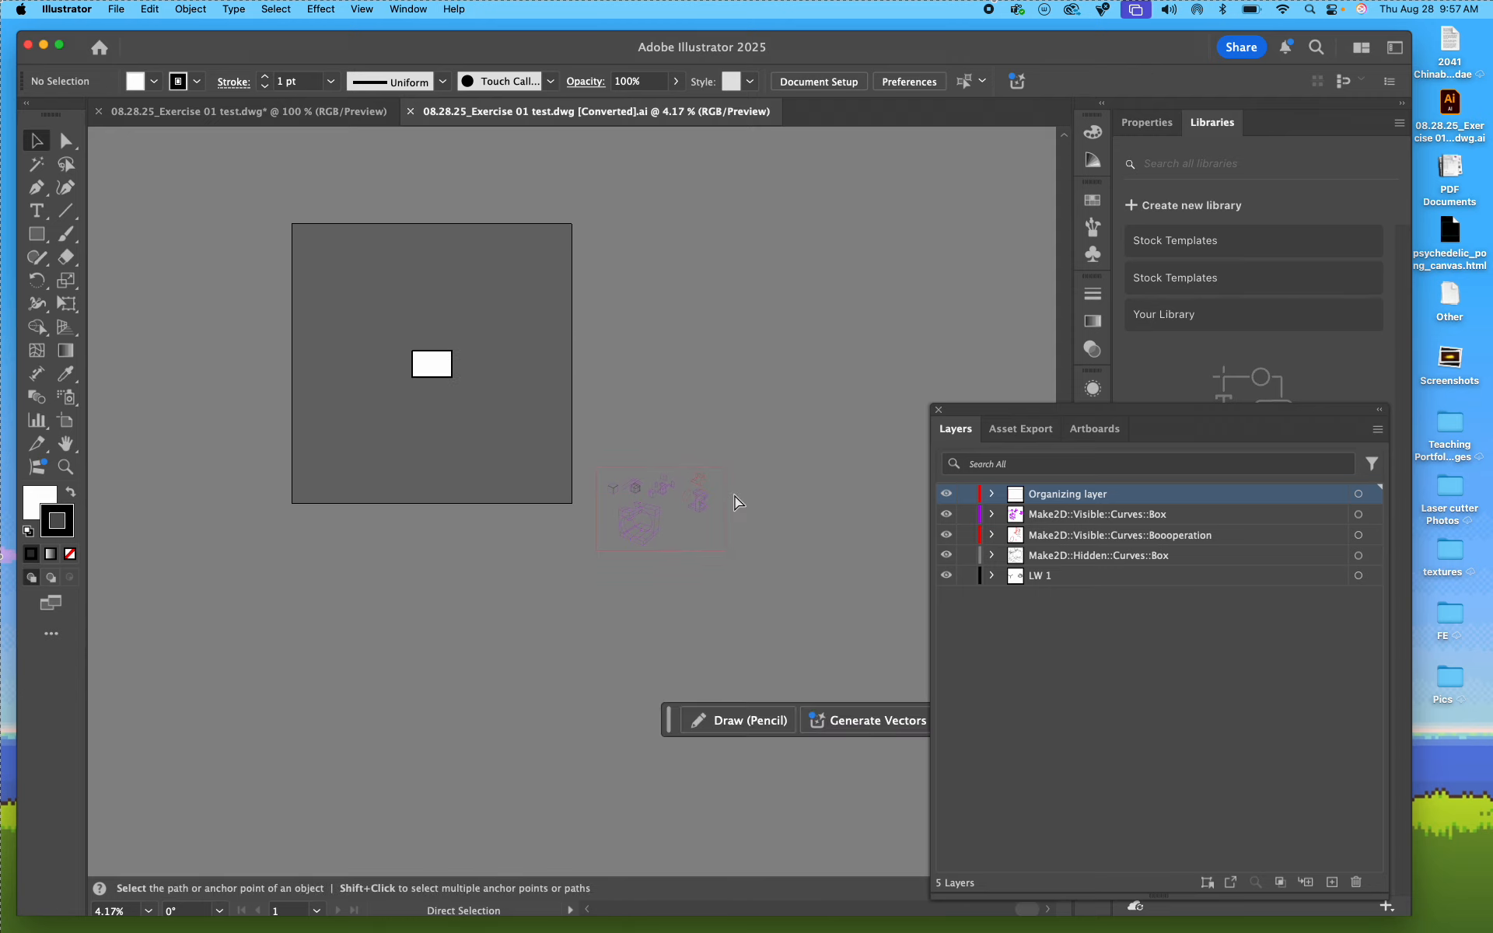
{"action": "key", "text": "super+equal"}
{"action": "key", "text": "super+equal"}
{"action": "key", "text": "super+equal"}
{"action": "left_click_drag", "start_coordinate": [678, 465], "coordinate": [310, 283]}
{"action": "left_click_drag", "start_coordinate": [634, 445], "coordinate": [379, 276]}
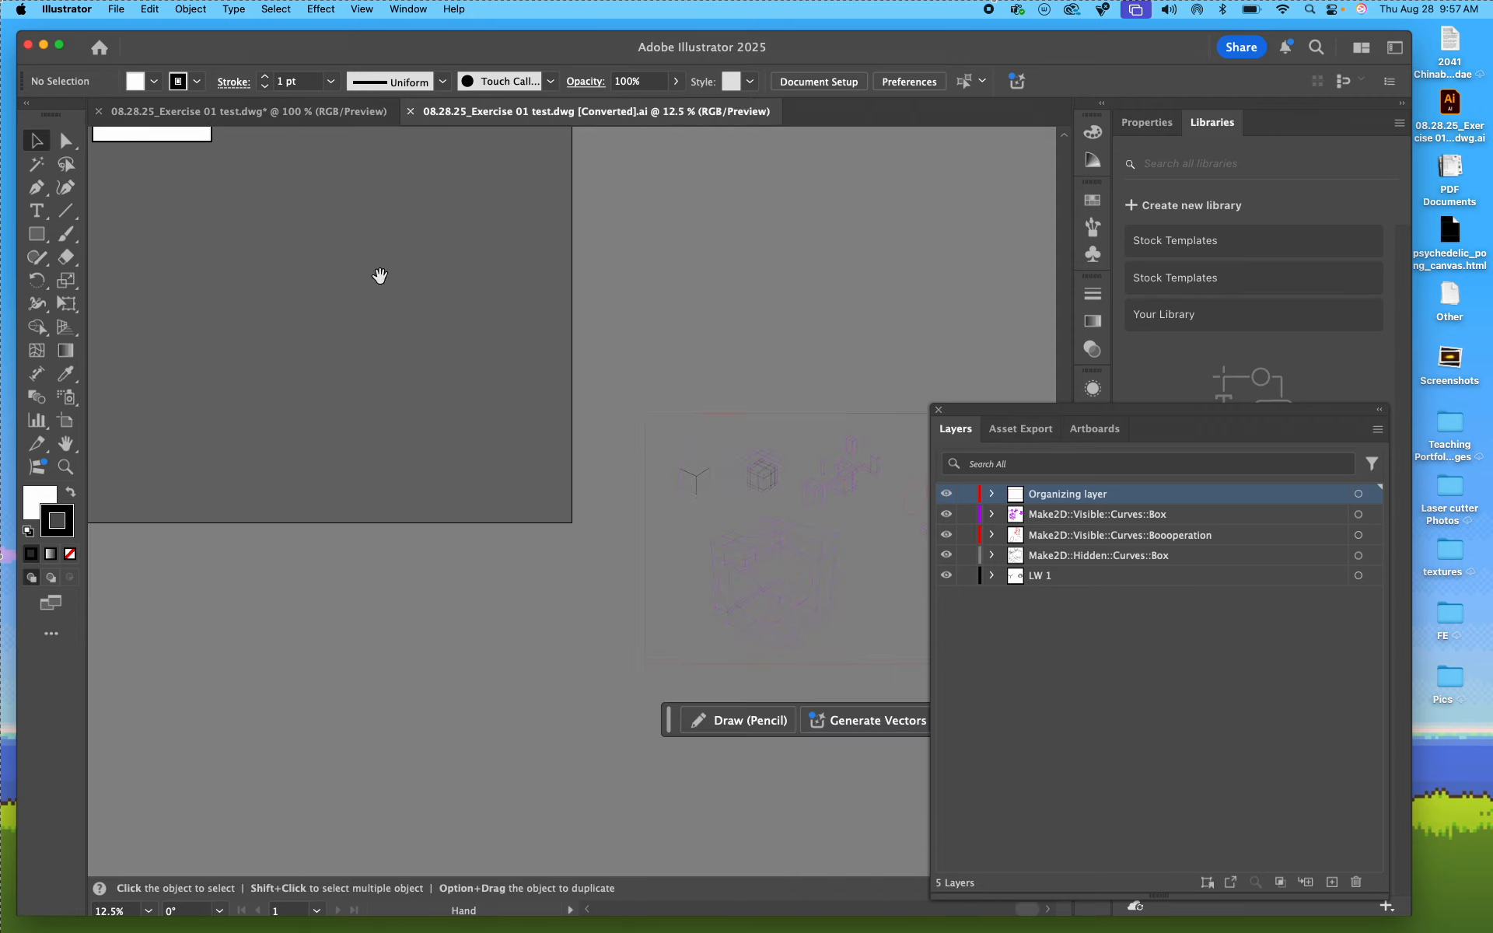
{"action": "left_click_drag", "start_coordinate": [653, 342], "coordinate": [523, 256]}
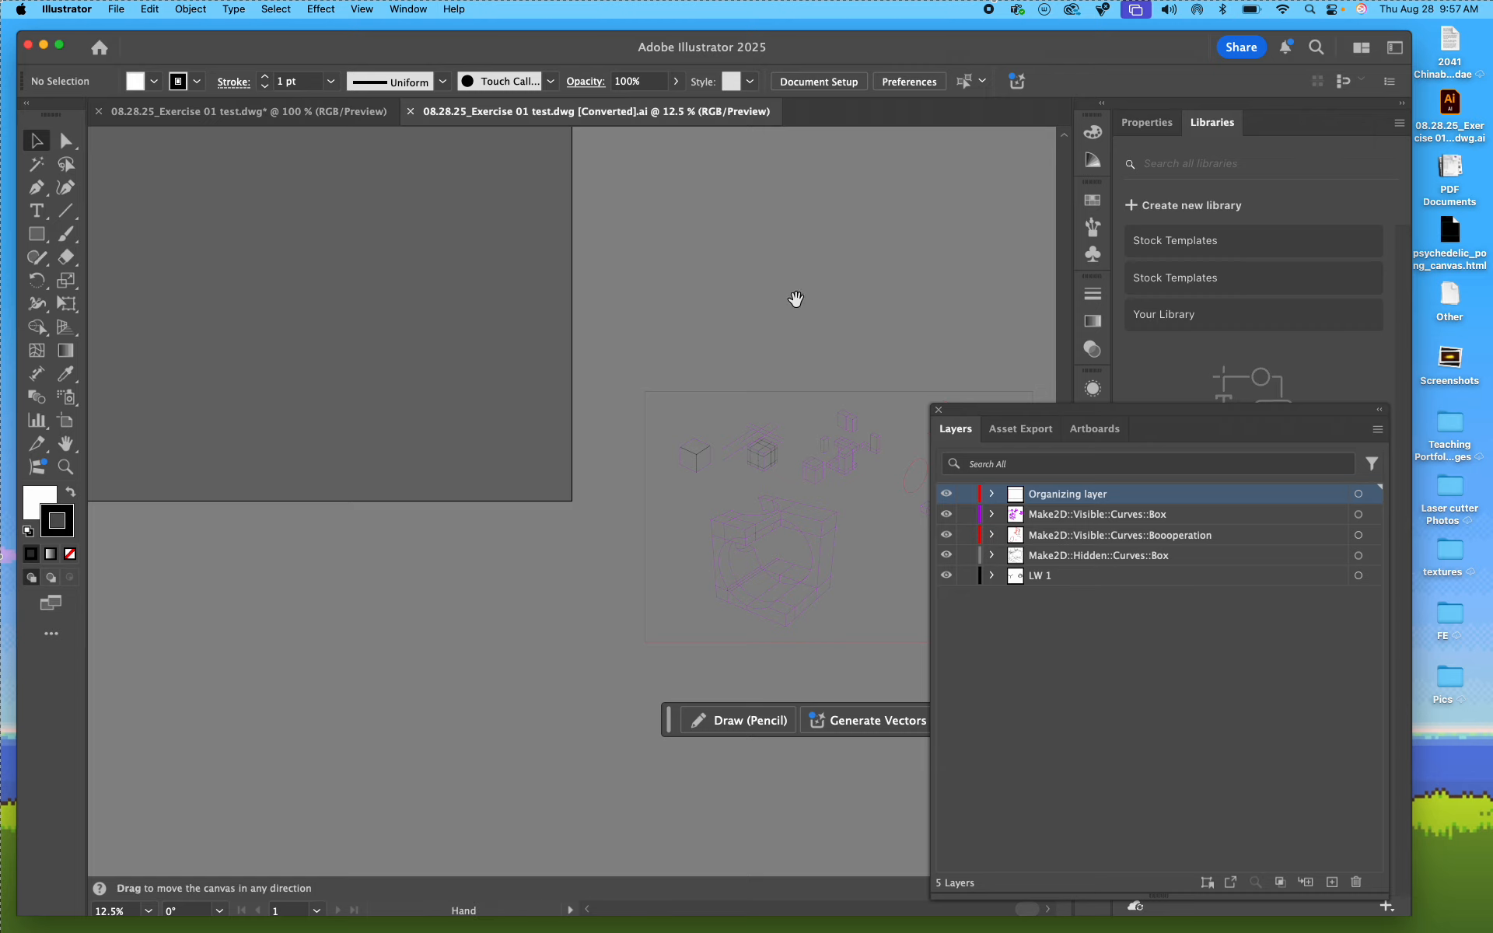
{"action": "left_click", "coordinate": [796, 299]}
Step: Look over the exercise brief in Miro and the layout frames in Rhino, and return to Illustrator
{"action": "key", "text": "ctrl+Left"}
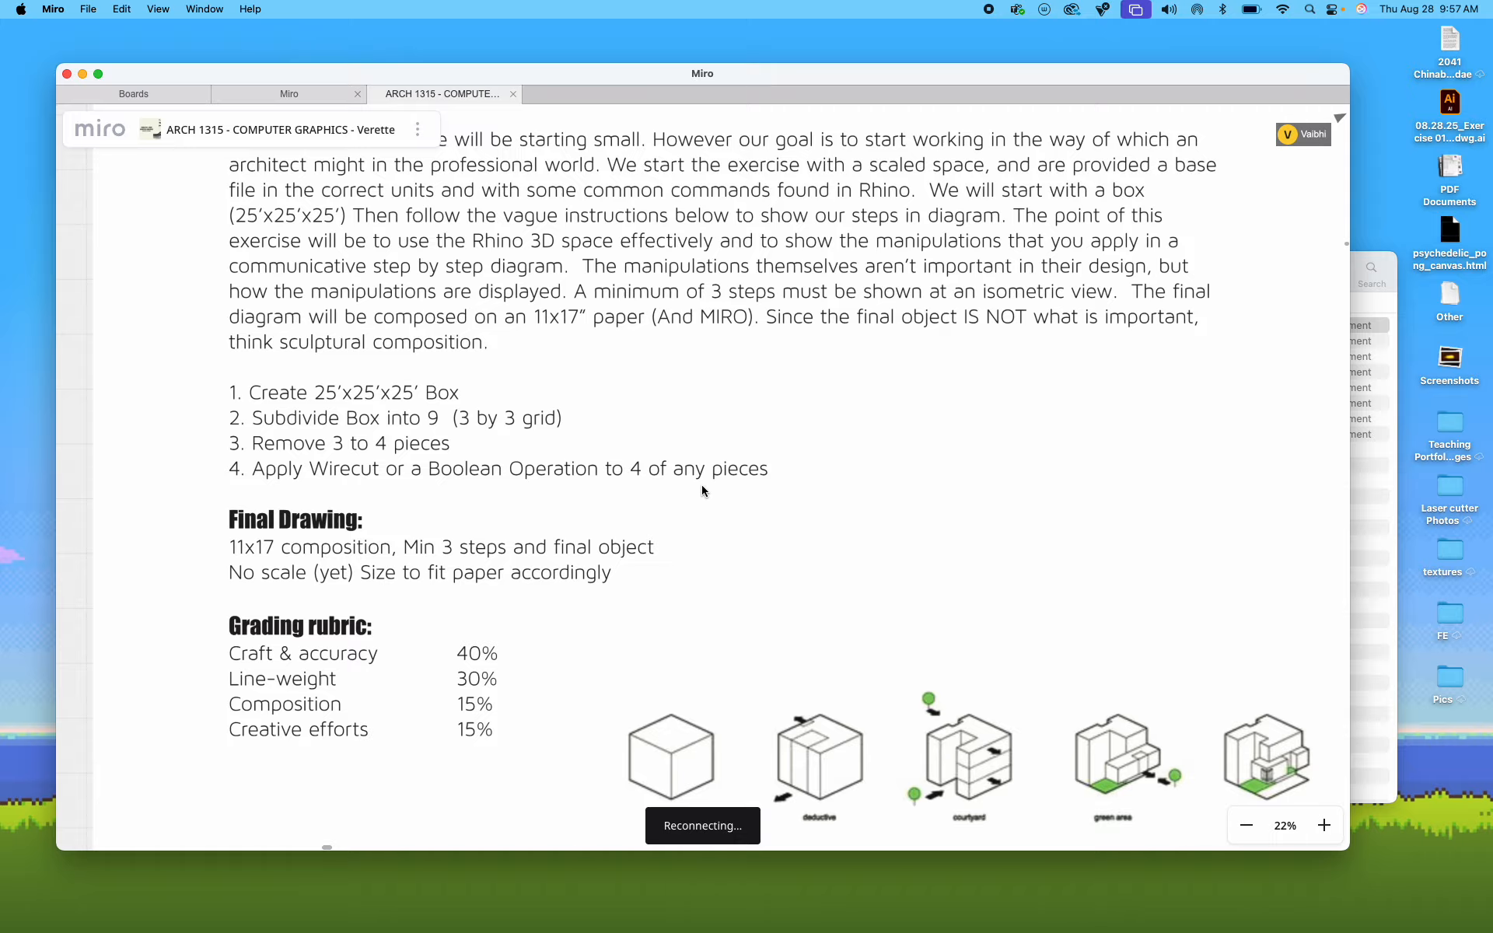
{"action": "key", "text": "ctrl+Right"}
{"action": "key", "text": "ctrl+Right"}
{"action": "key", "text": "ctrl+Left"}
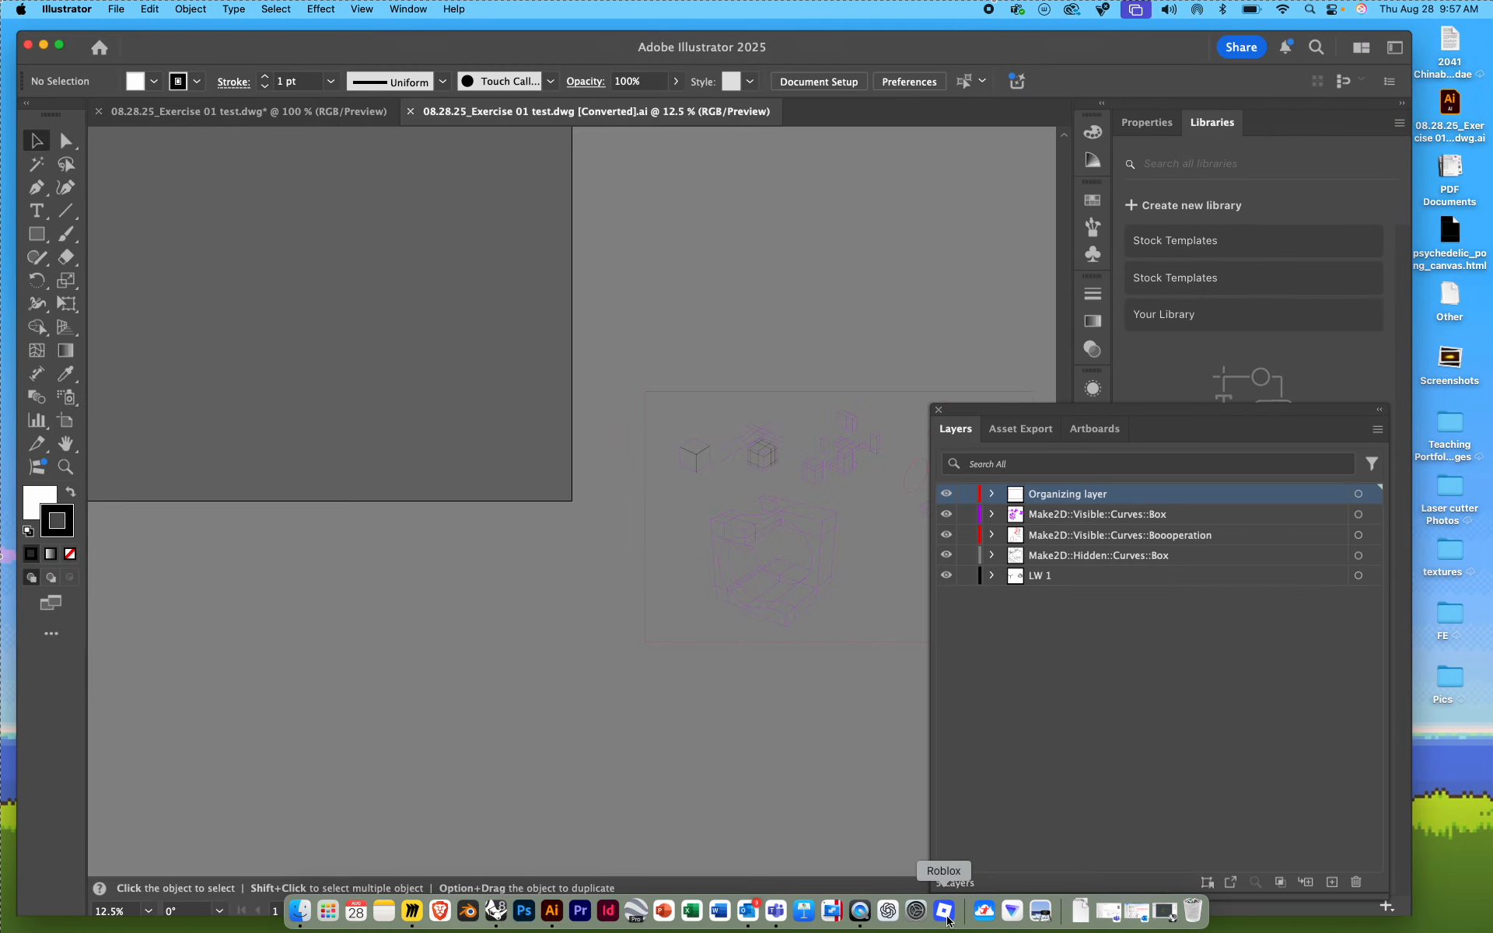
{"action": "left_click", "coordinate": [503, 914]}
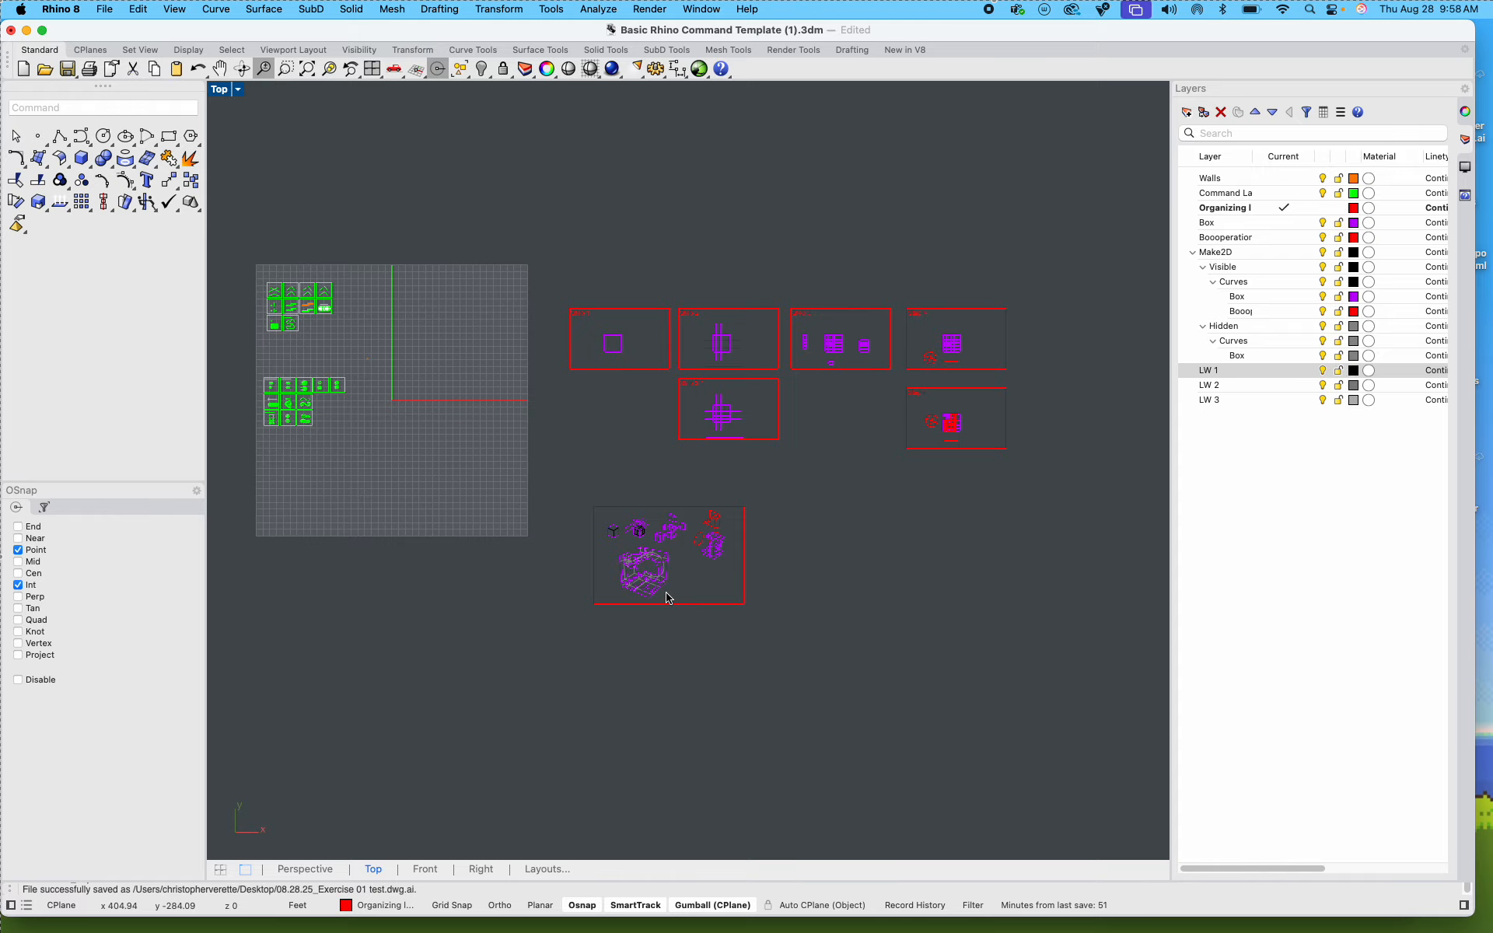
{"action": "key", "text": "ctrl+Left"}
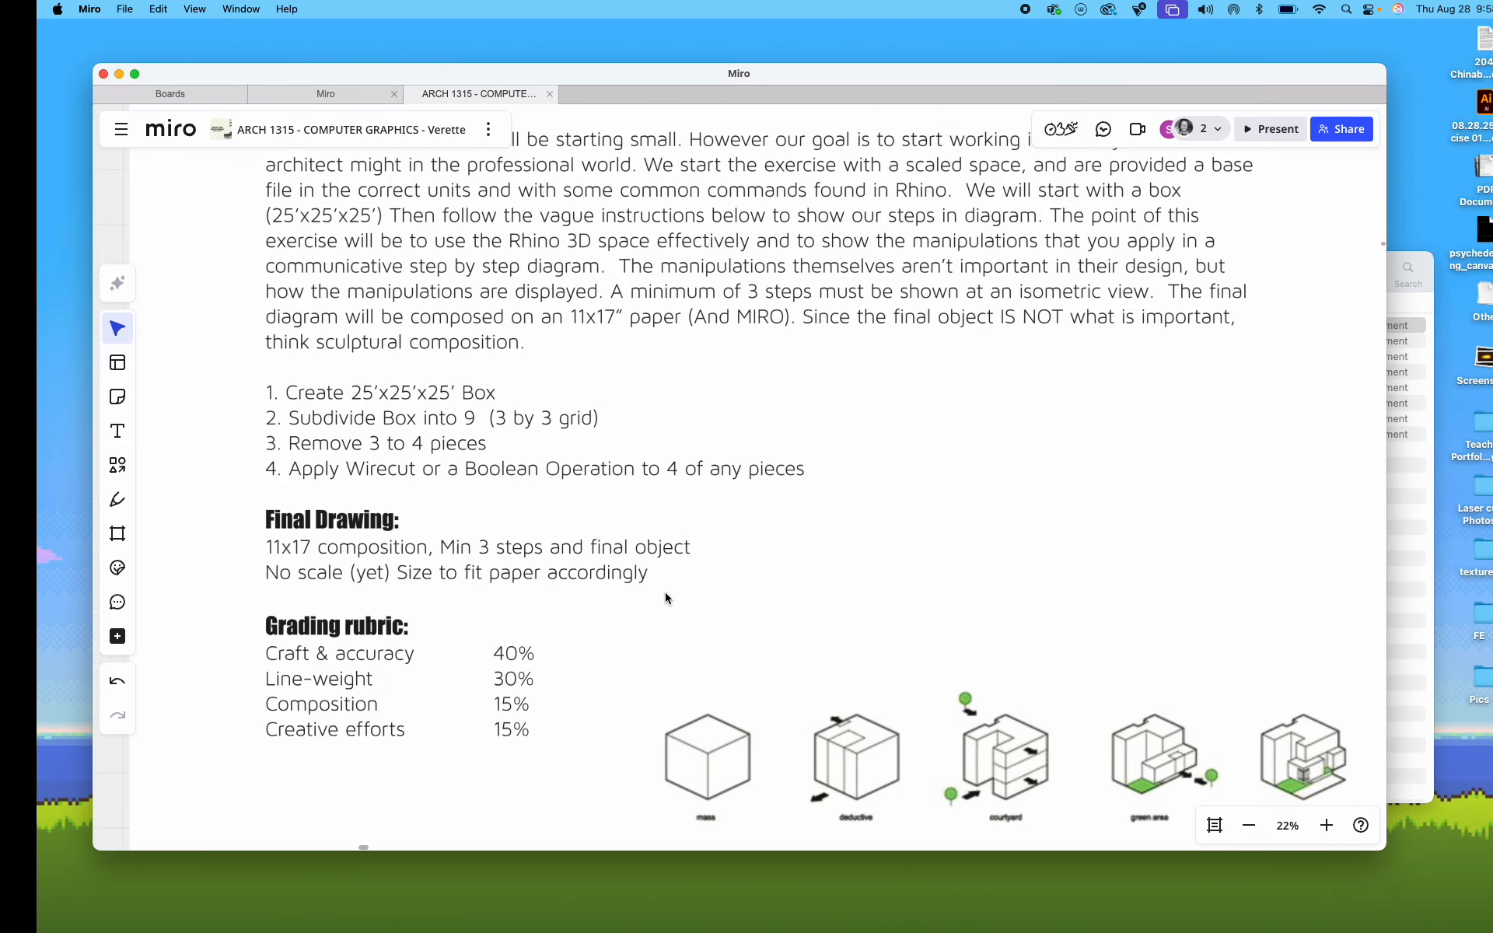
{"action": "key", "text": "ctrl+Up"}
{"action": "key", "text": "ctrl+Up"}
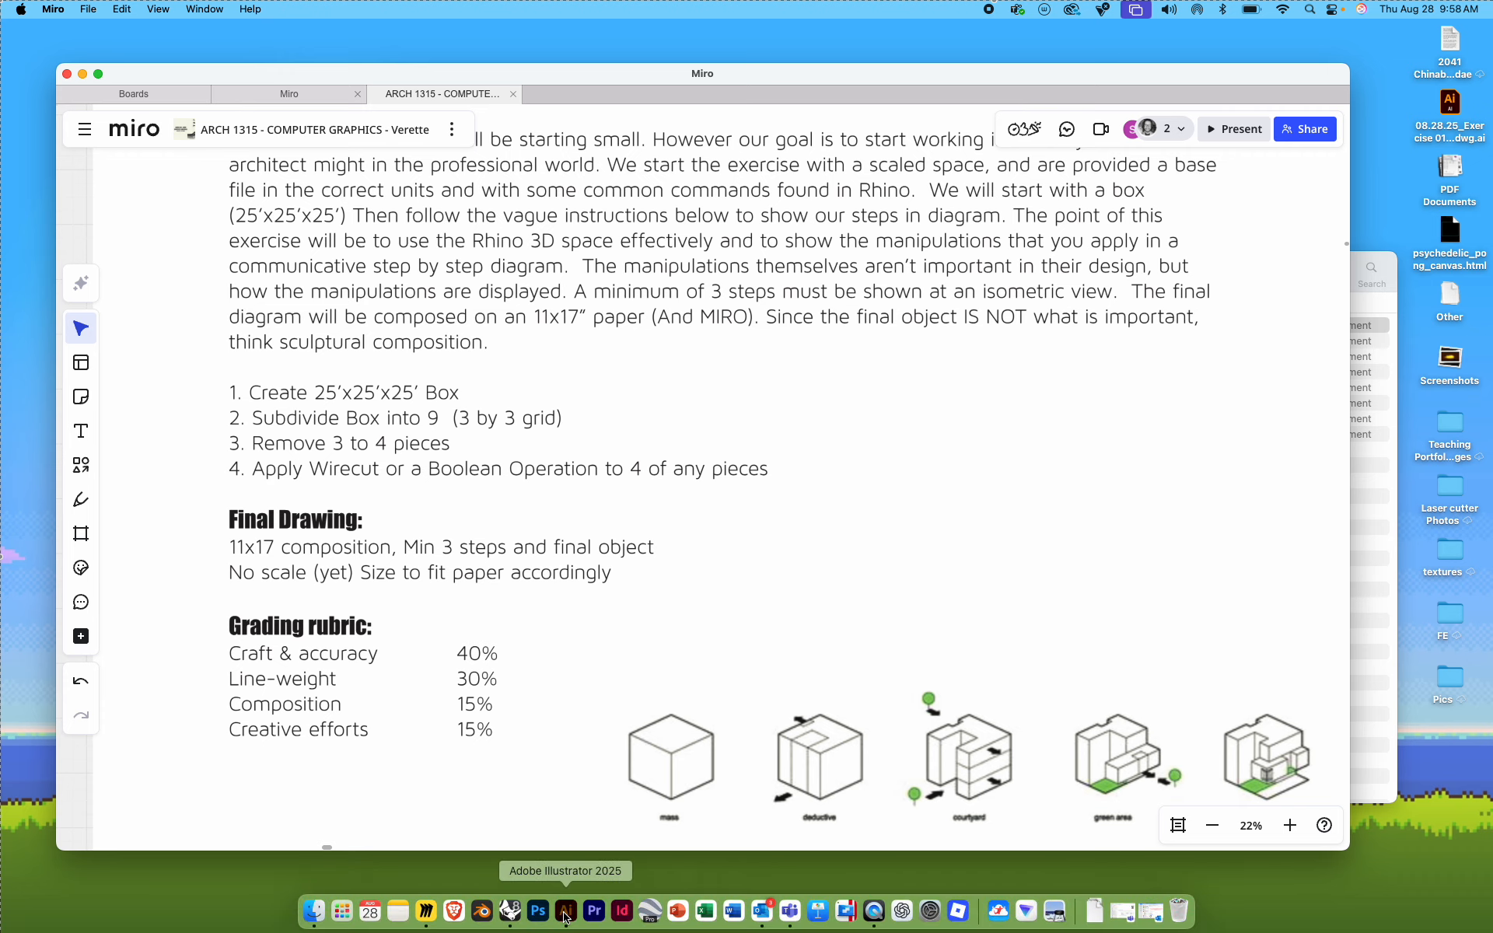
{"action": "left_click", "coordinate": [587, 912]}
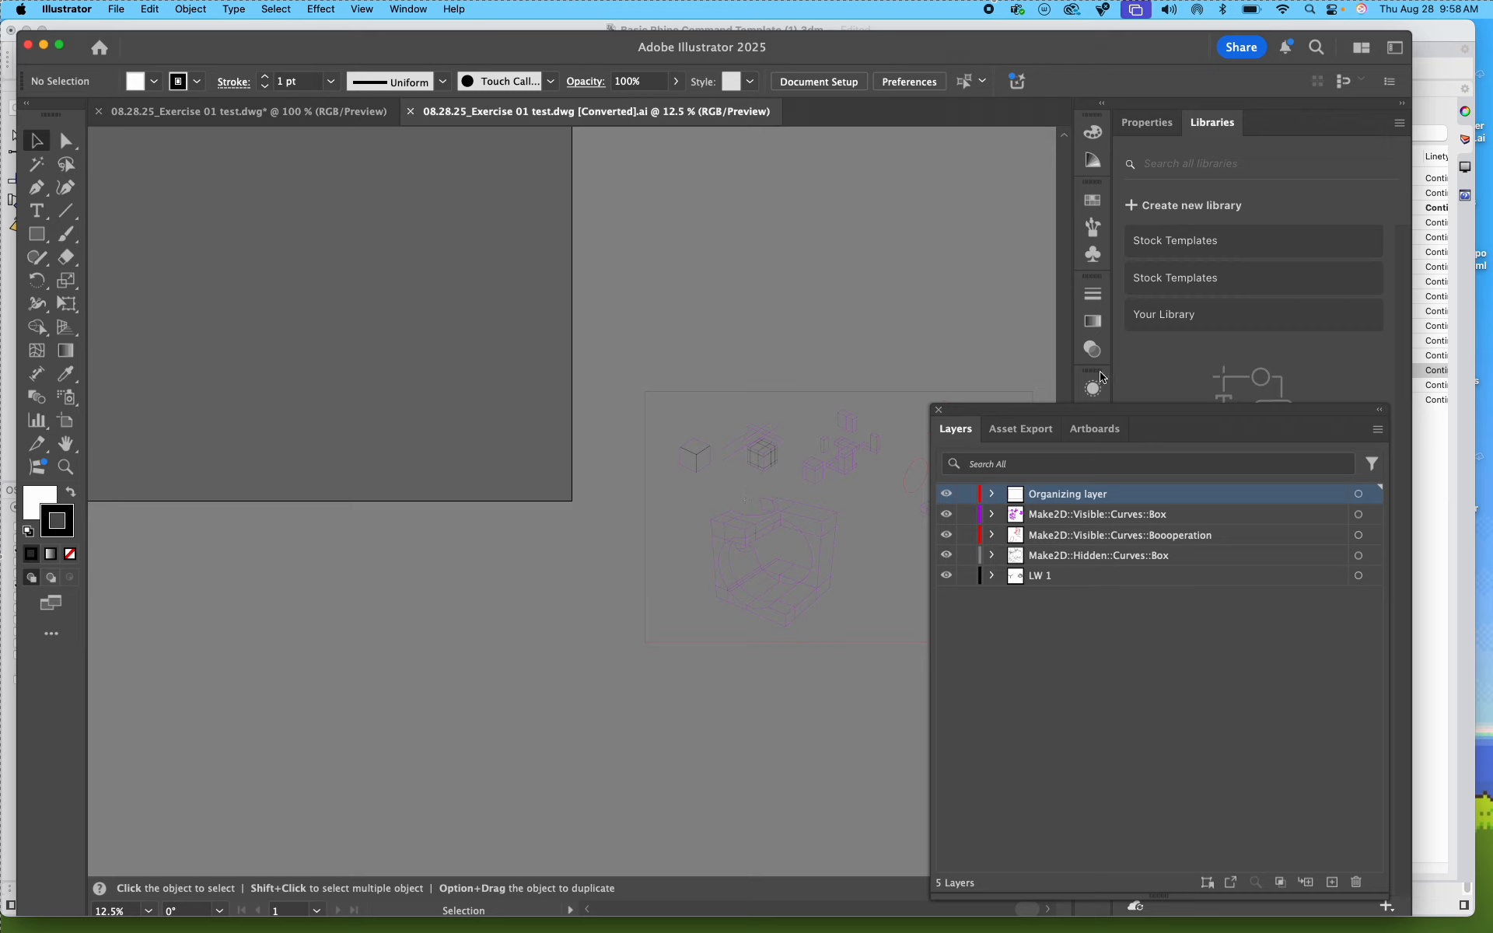
Step: Move the Layers panel clear of the canvas, select all the imported artwork, and move it over the artboard
{"action": "left_click_drag", "start_coordinate": [1041, 410], "coordinate": [1157, 404]}
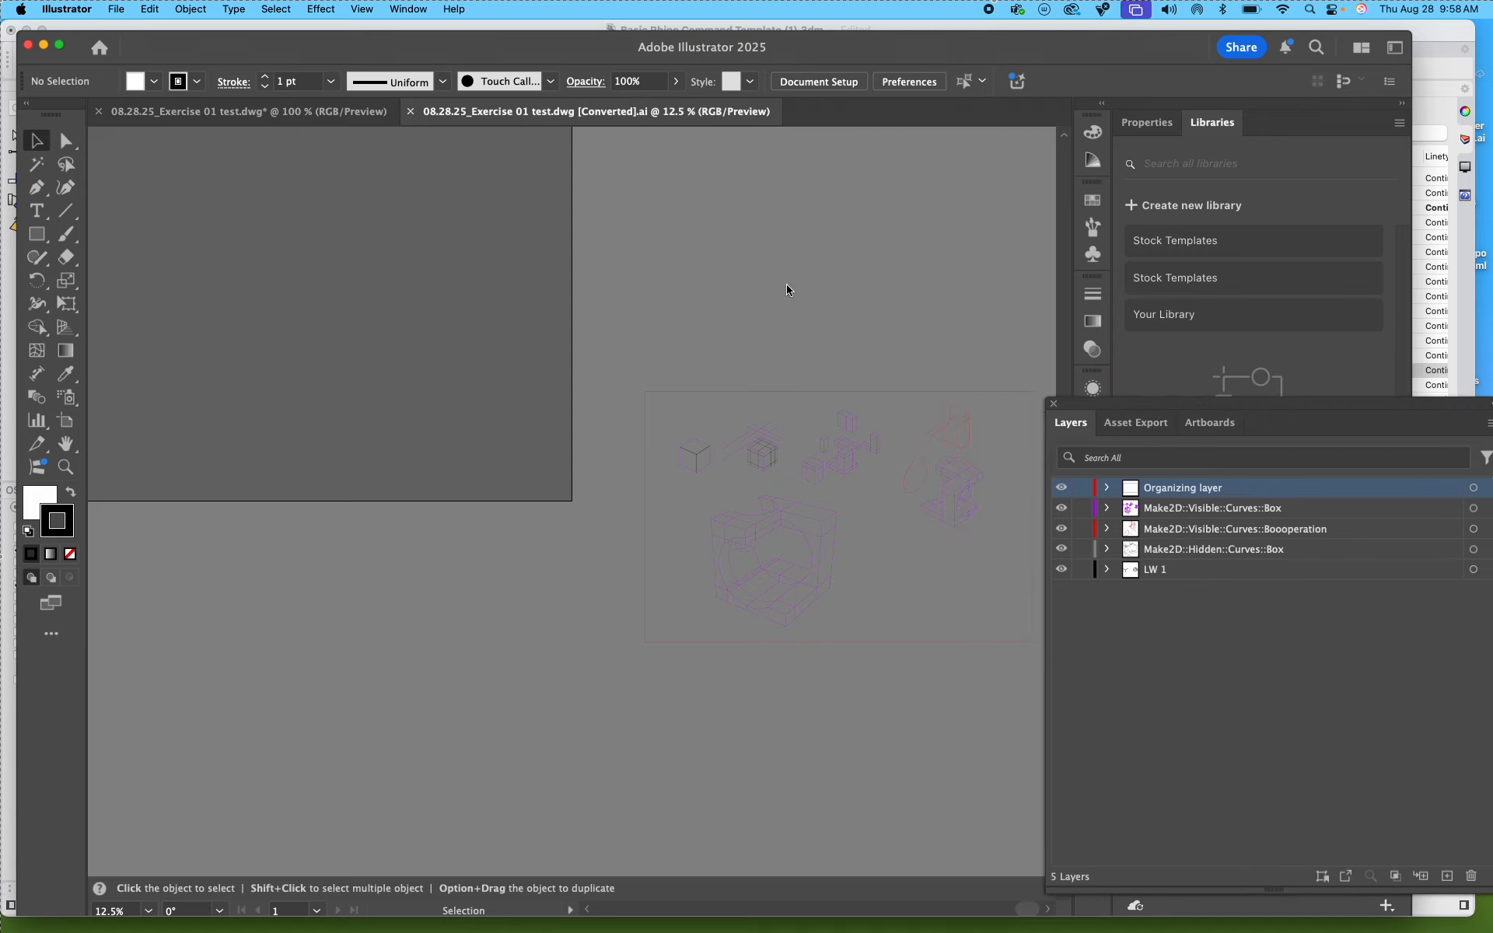
{"action": "key", "text": "space"}
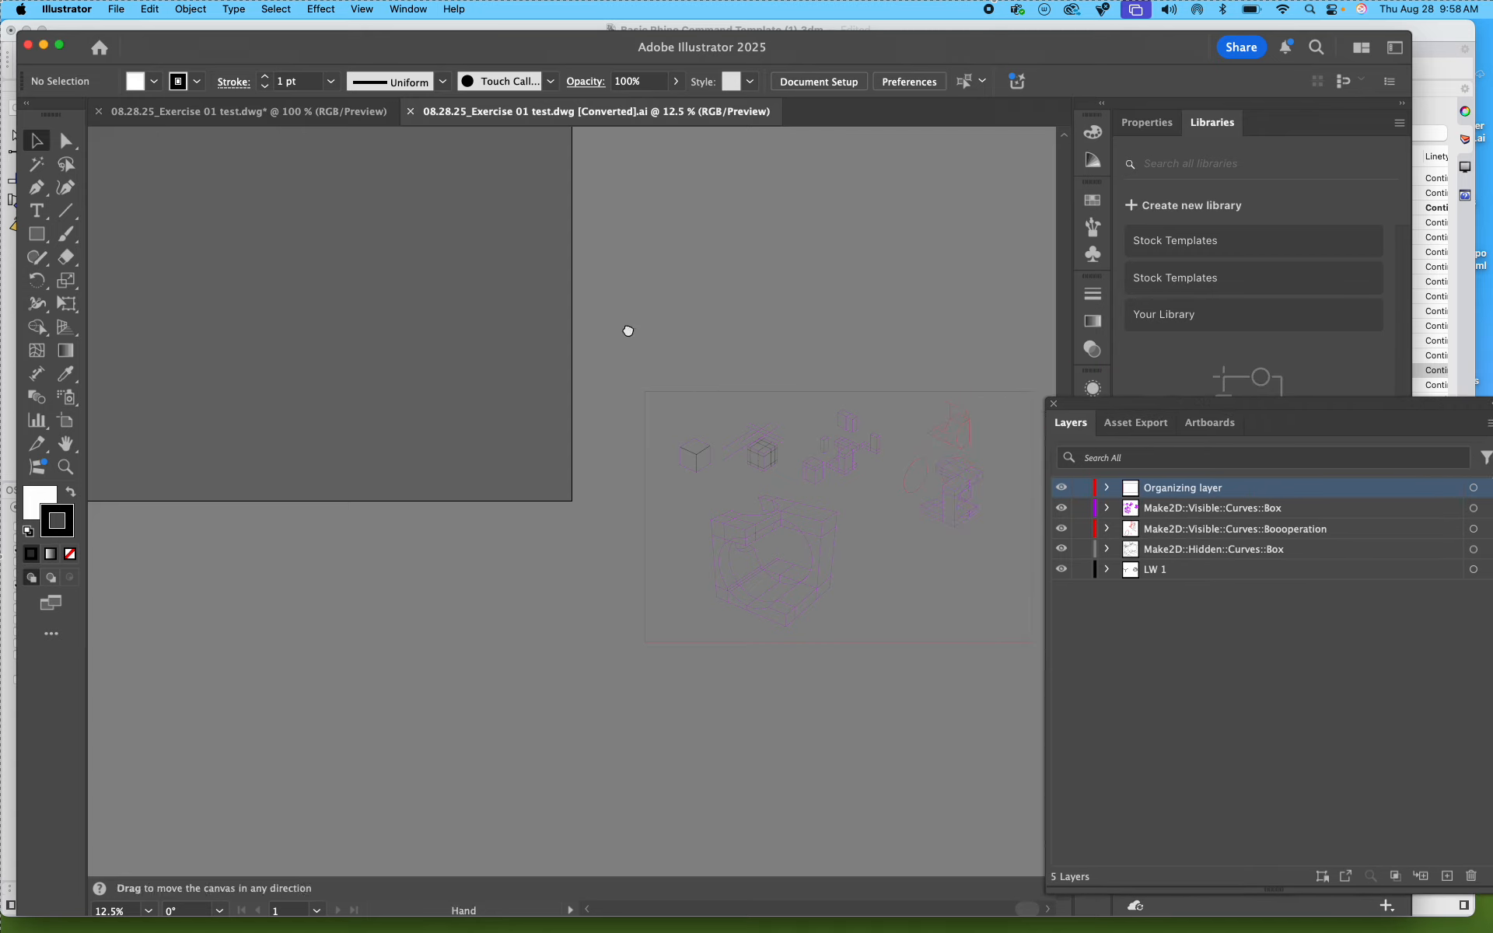
{"action": "key", "text": "super+a"}
{"action": "left_click_drag", "start_coordinate": [815, 524], "coordinate": [317, 269]}
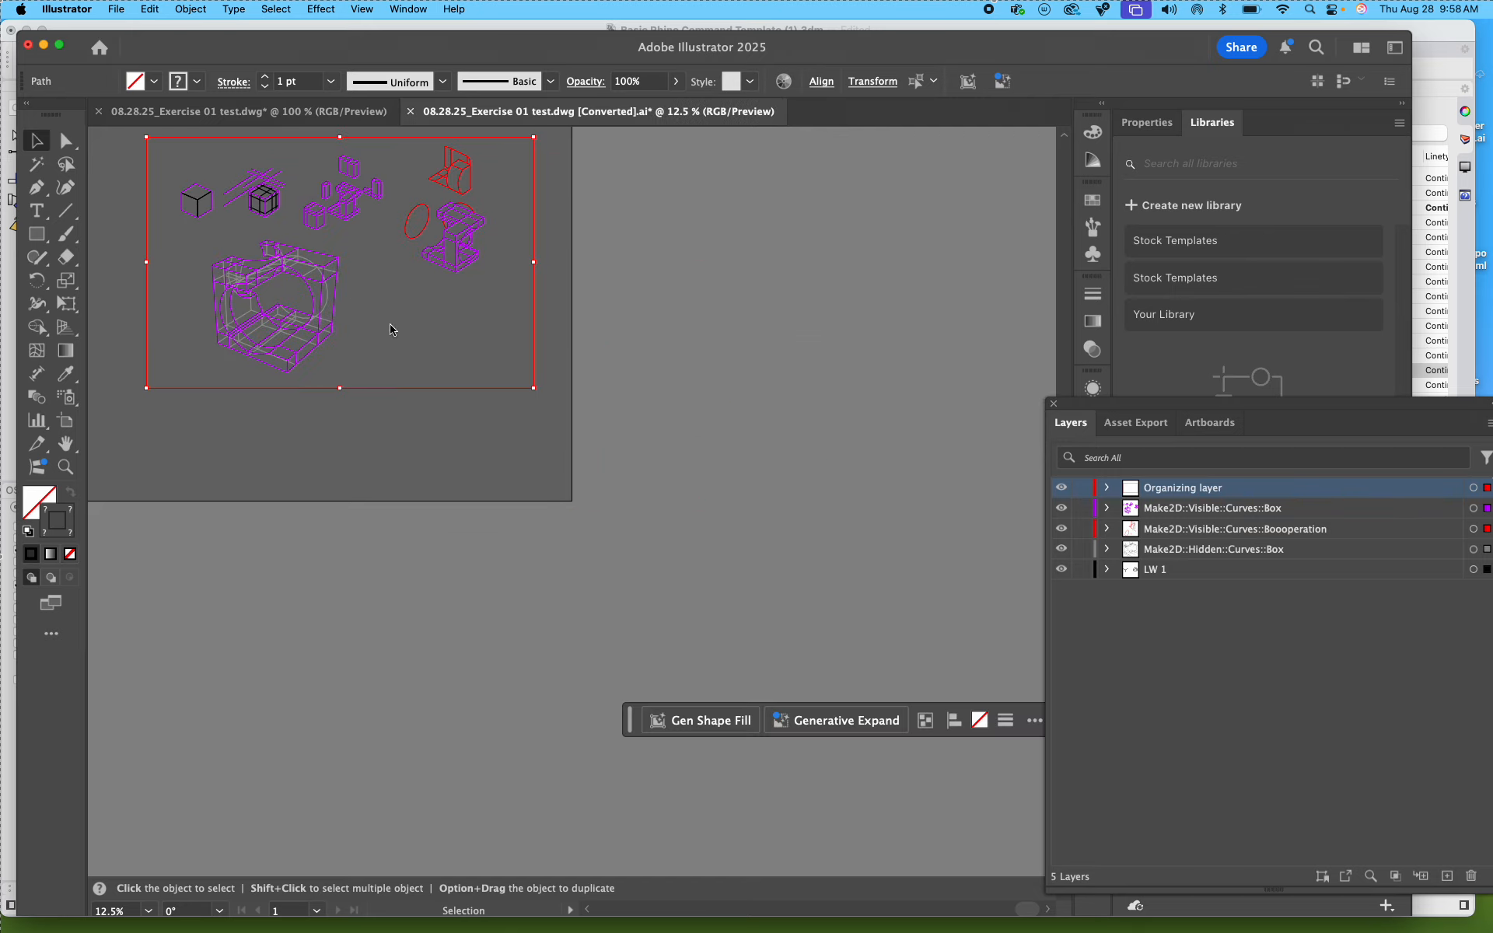
{"action": "scroll", "coordinate": [379, 321], "scroll_direction": "up", "scroll_amount": 10}
{"action": "scroll", "coordinate": [376, 457], "scroll_direction": "down", "scroll_amount": 3}
{"action": "key", "text": "space"}
{"action": "left_click_drag", "start_coordinate": [369, 457], "coordinate": [715, 315]}
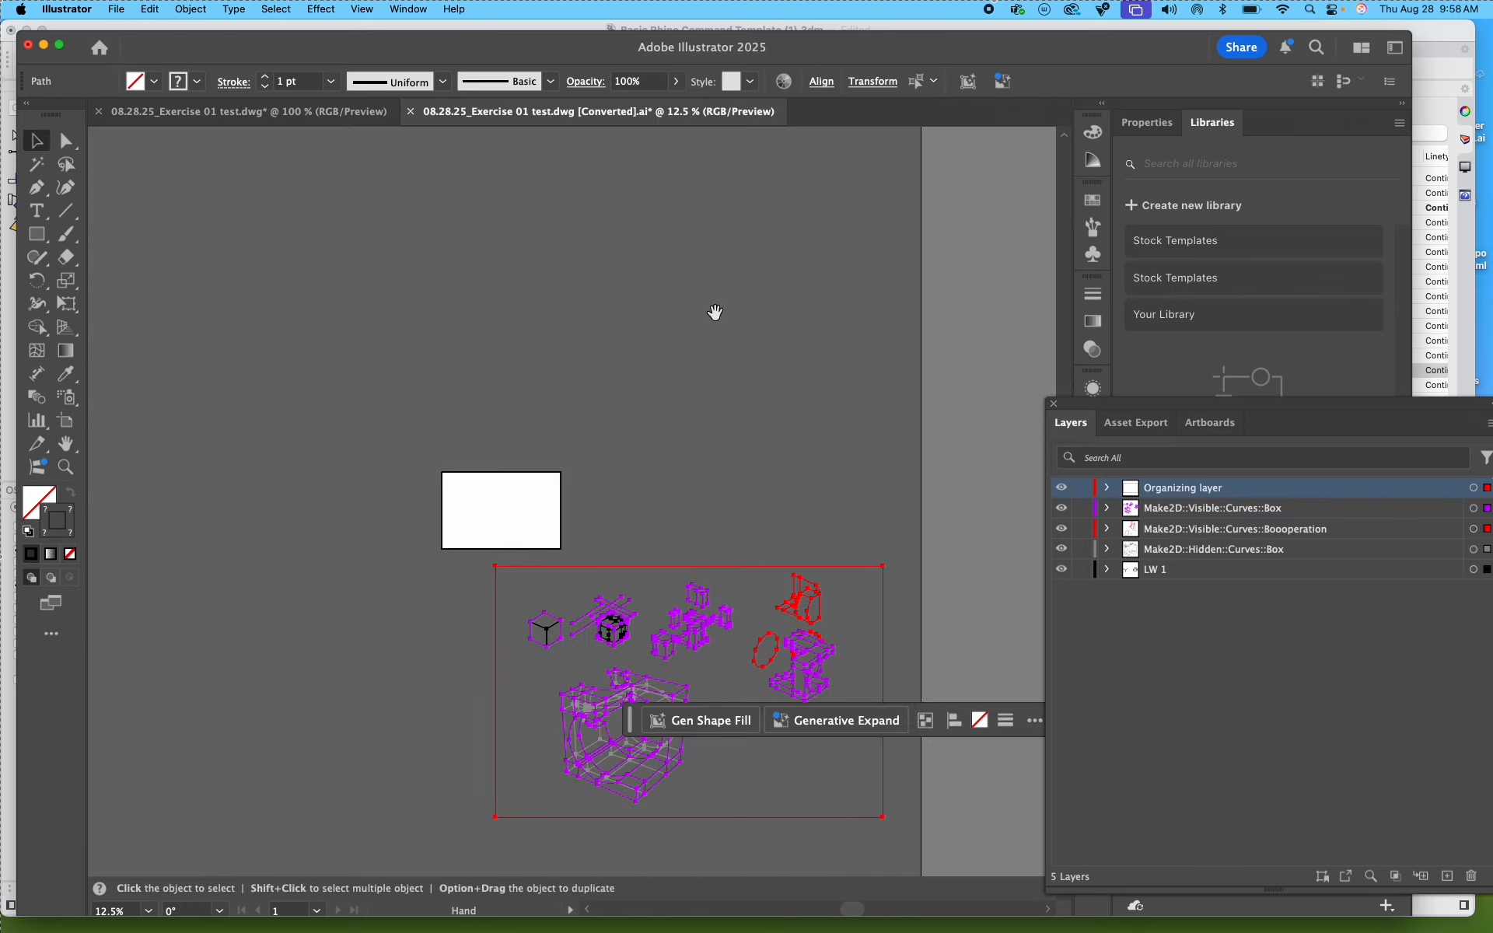
{"action": "left_click_drag", "start_coordinate": [687, 614], "coordinate": [605, 509]}
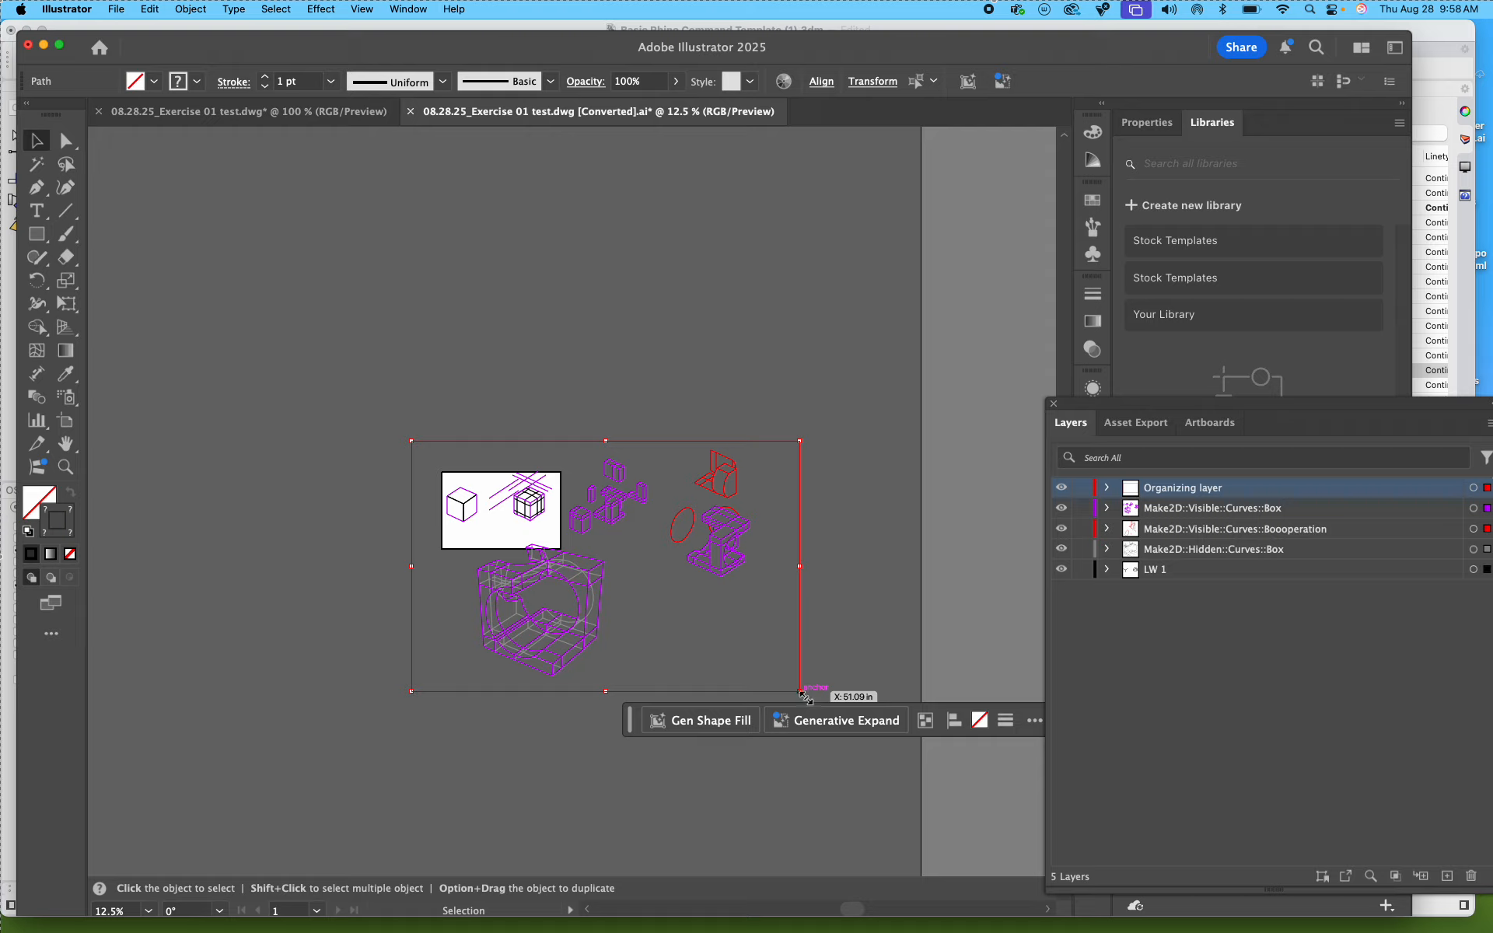
Step: Scale all the imported artwork down proportionally and move it so its red bounding frame matches the artboard edges
{"action": "left_click_drag", "start_coordinate": [801, 694], "coordinate": [533, 530]}
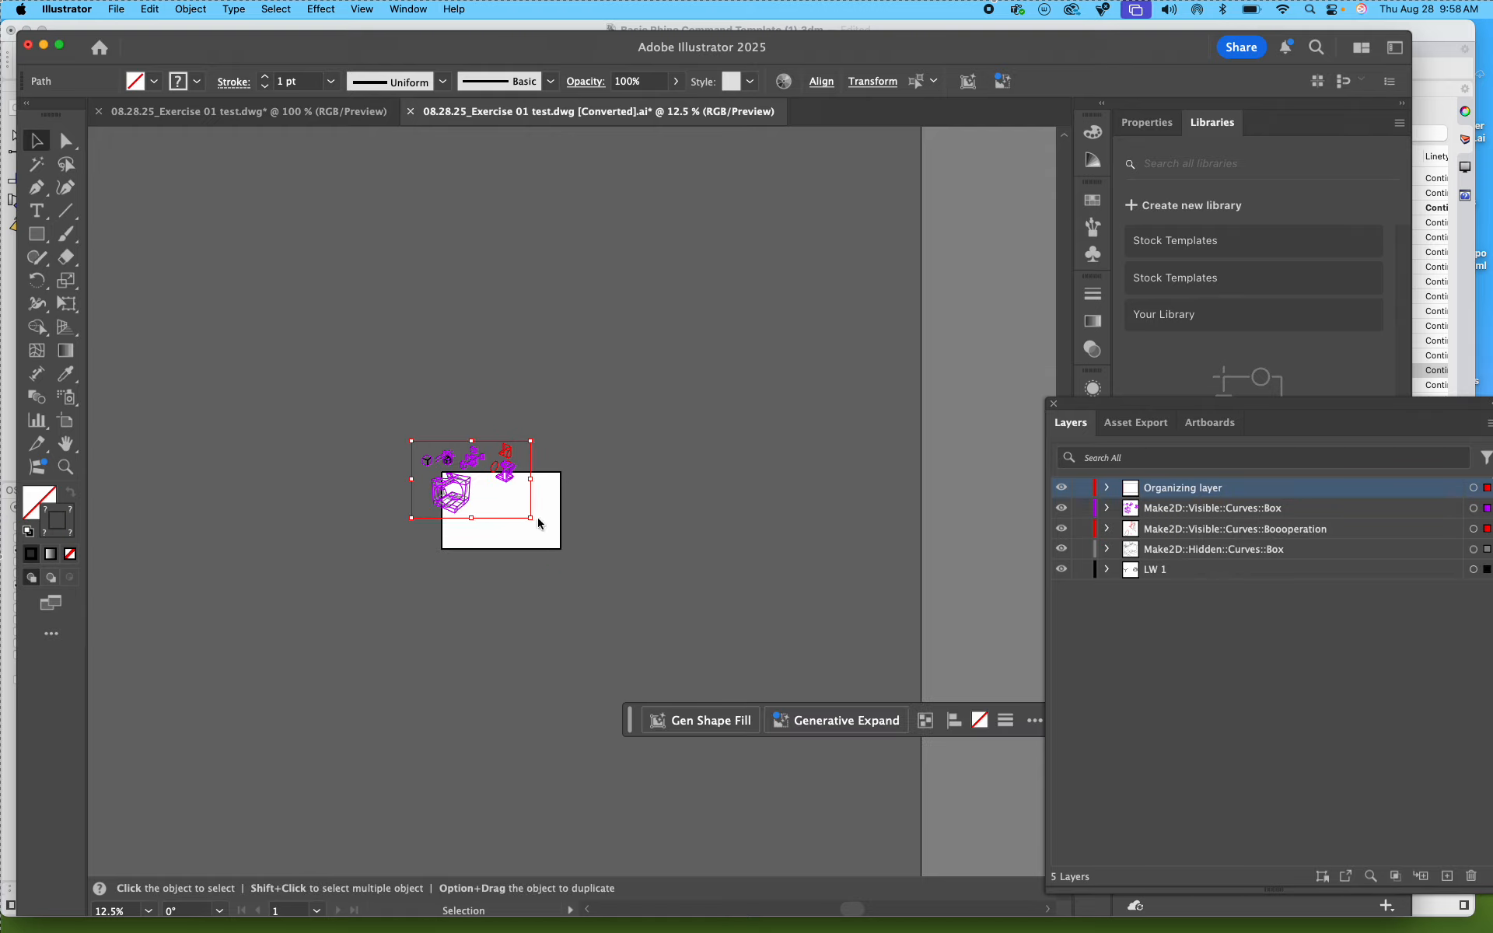
{"action": "key", "text": "super+equal"}
{"action": "key", "text": "super+equal"}
{"action": "key", "text": "super+equal"}
{"action": "key", "text": "super+equal"}
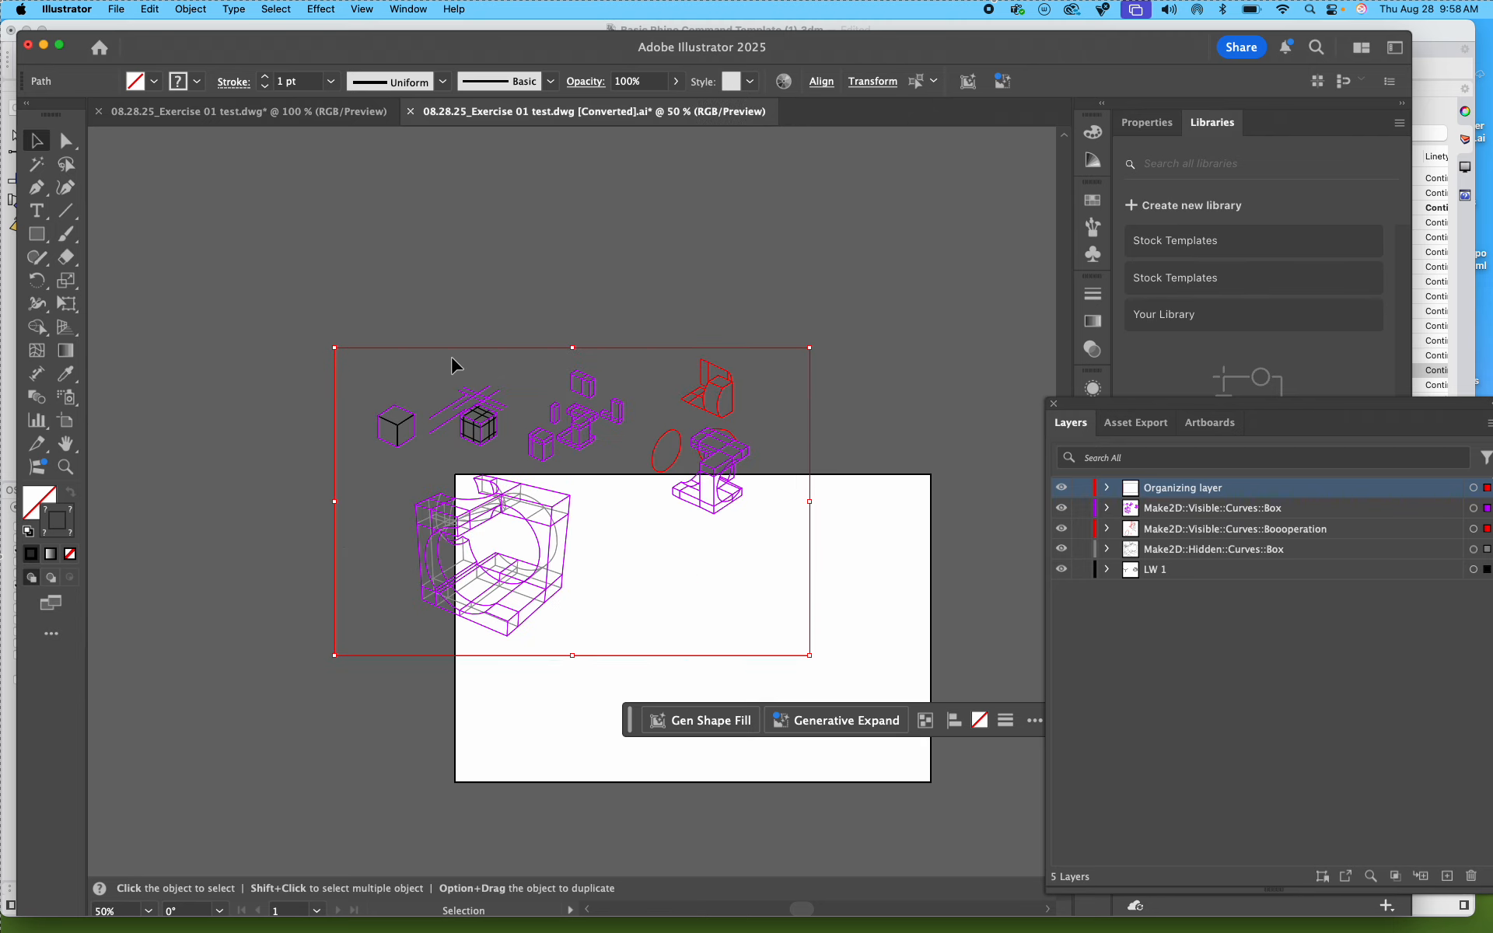
{"action": "left_click_drag", "start_coordinate": [467, 350], "coordinate": [583, 475]}
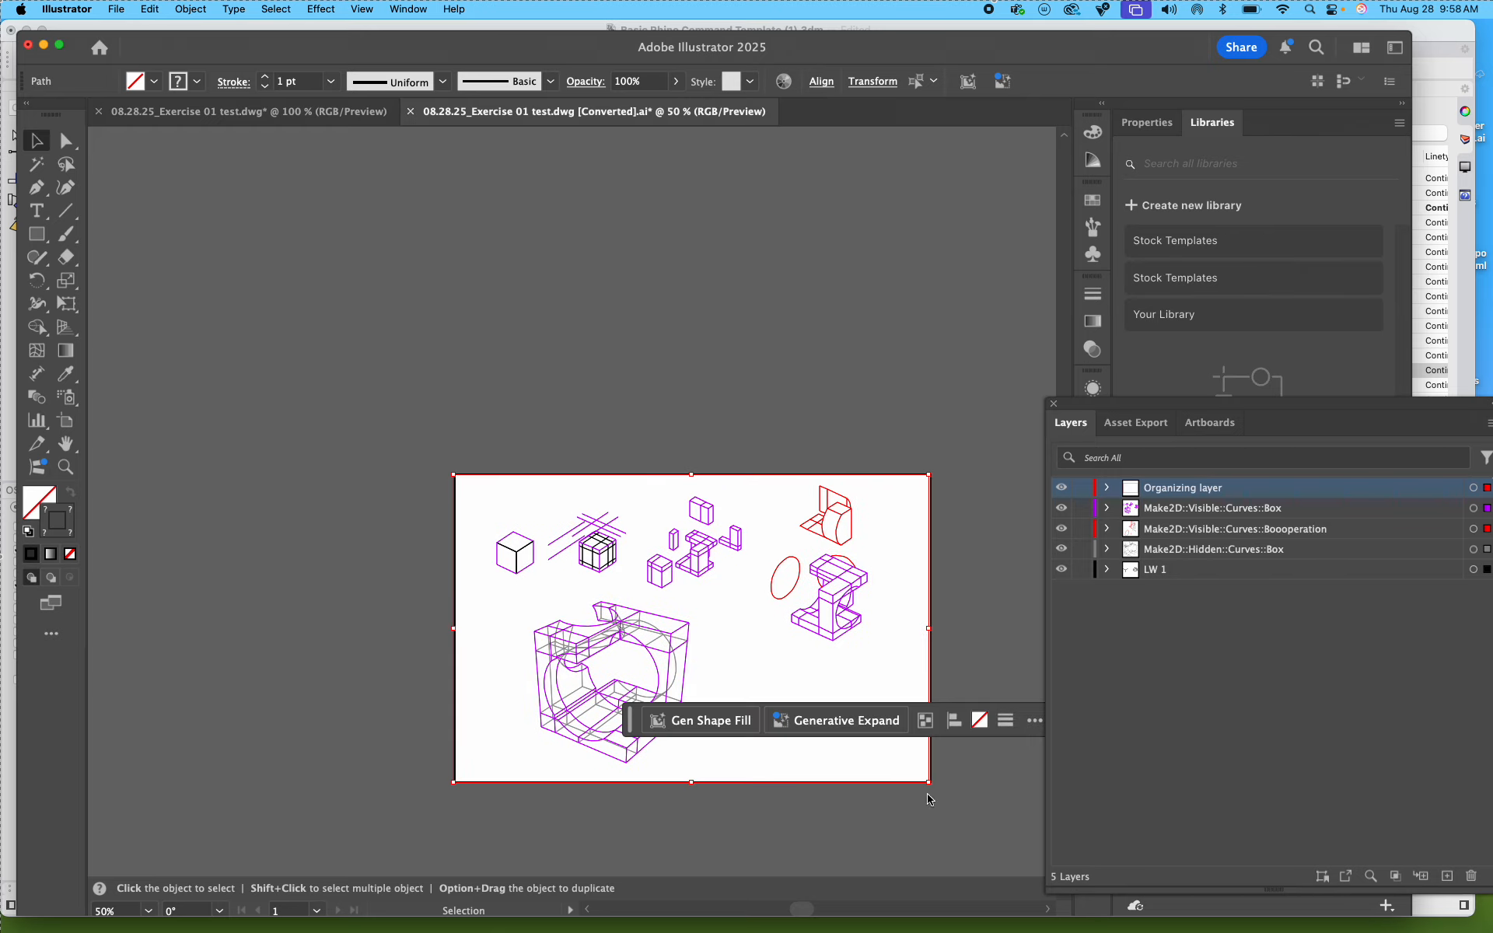
{"action": "left_click_drag", "start_coordinate": [931, 789], "coordinate": [930, 787]}
{"action": "key", "text": "super+equal"}
{"action": "key", "text": "super+equal"}
{"action": "key", "text": "super+equal"}
{"action": "key", "text": "space"}
{"action": "left_click_drag", "start_coordinate": [707, 684], "coordinate": [626, 598]}
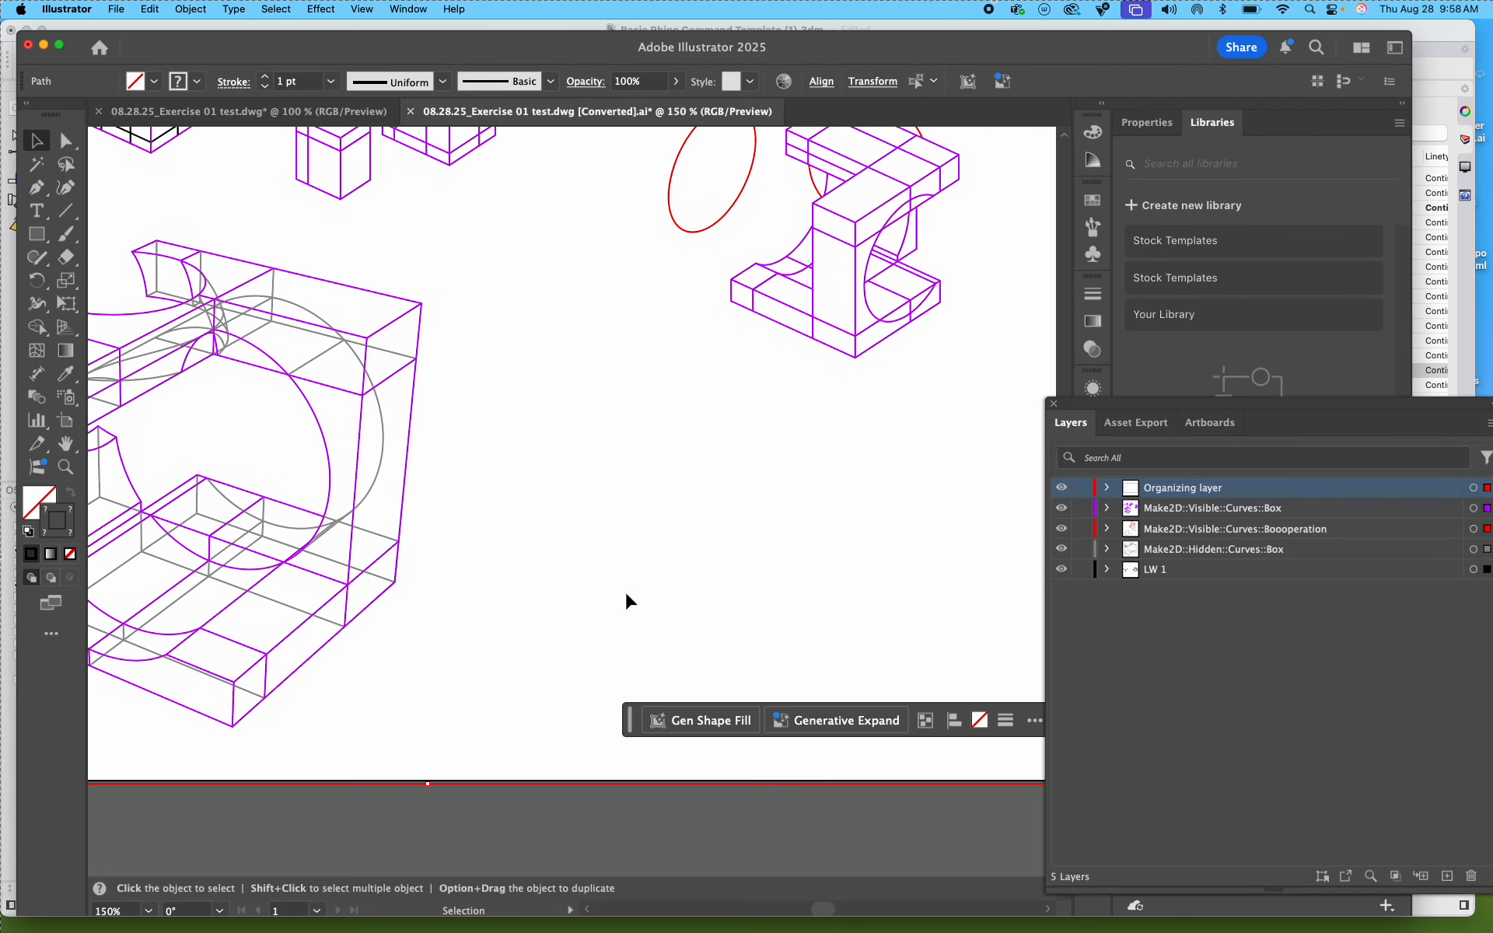
{"action": "key", "text": "super+minus"}
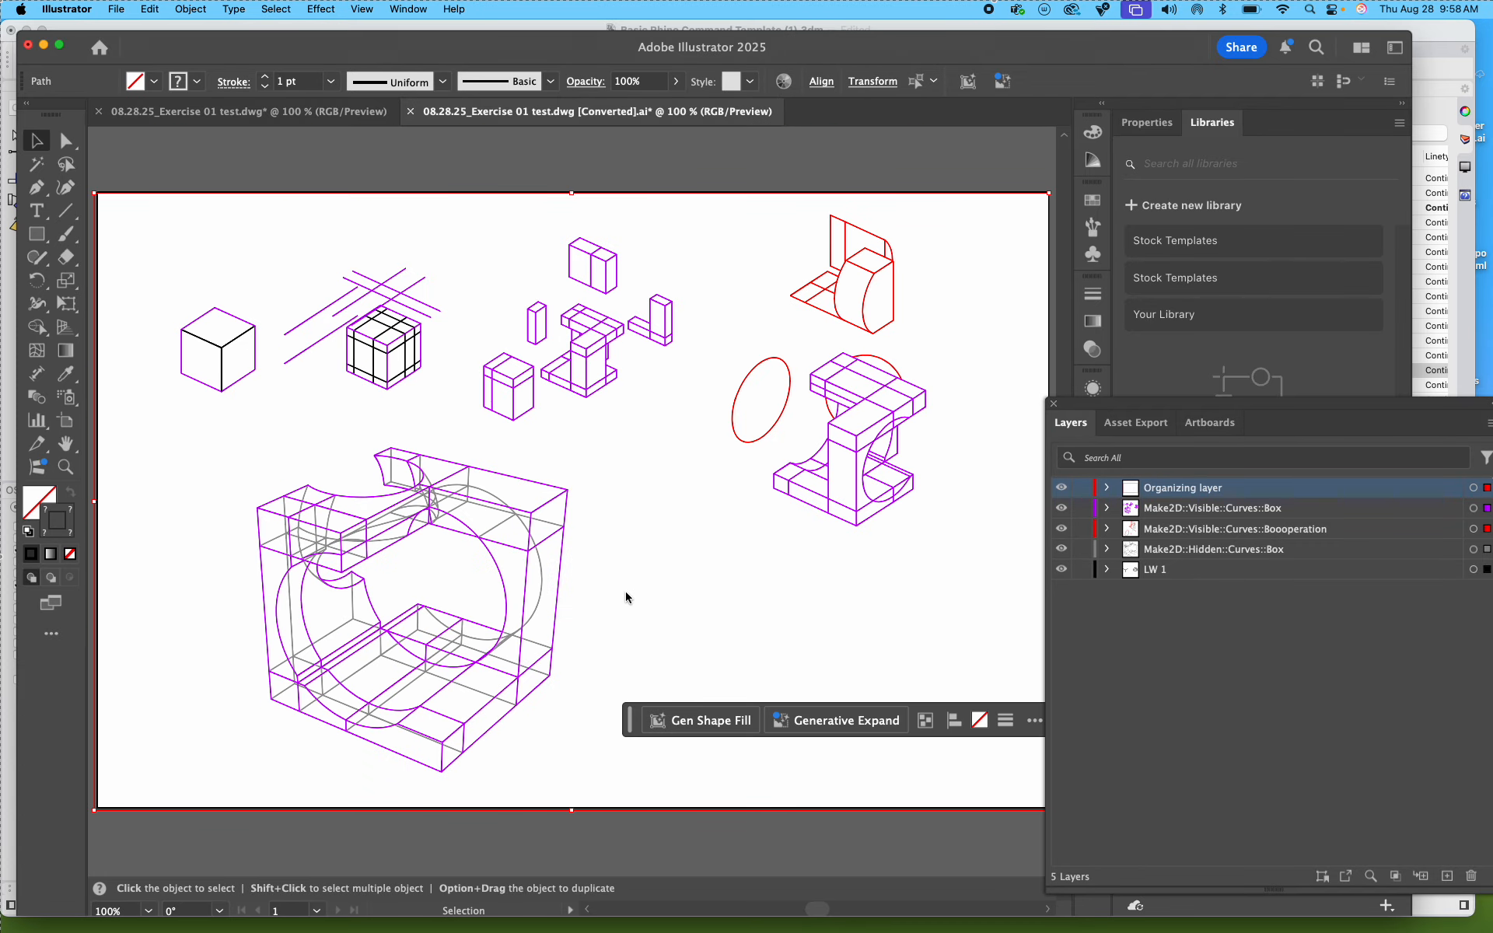
{"action": "key", "text": "super+minus"}
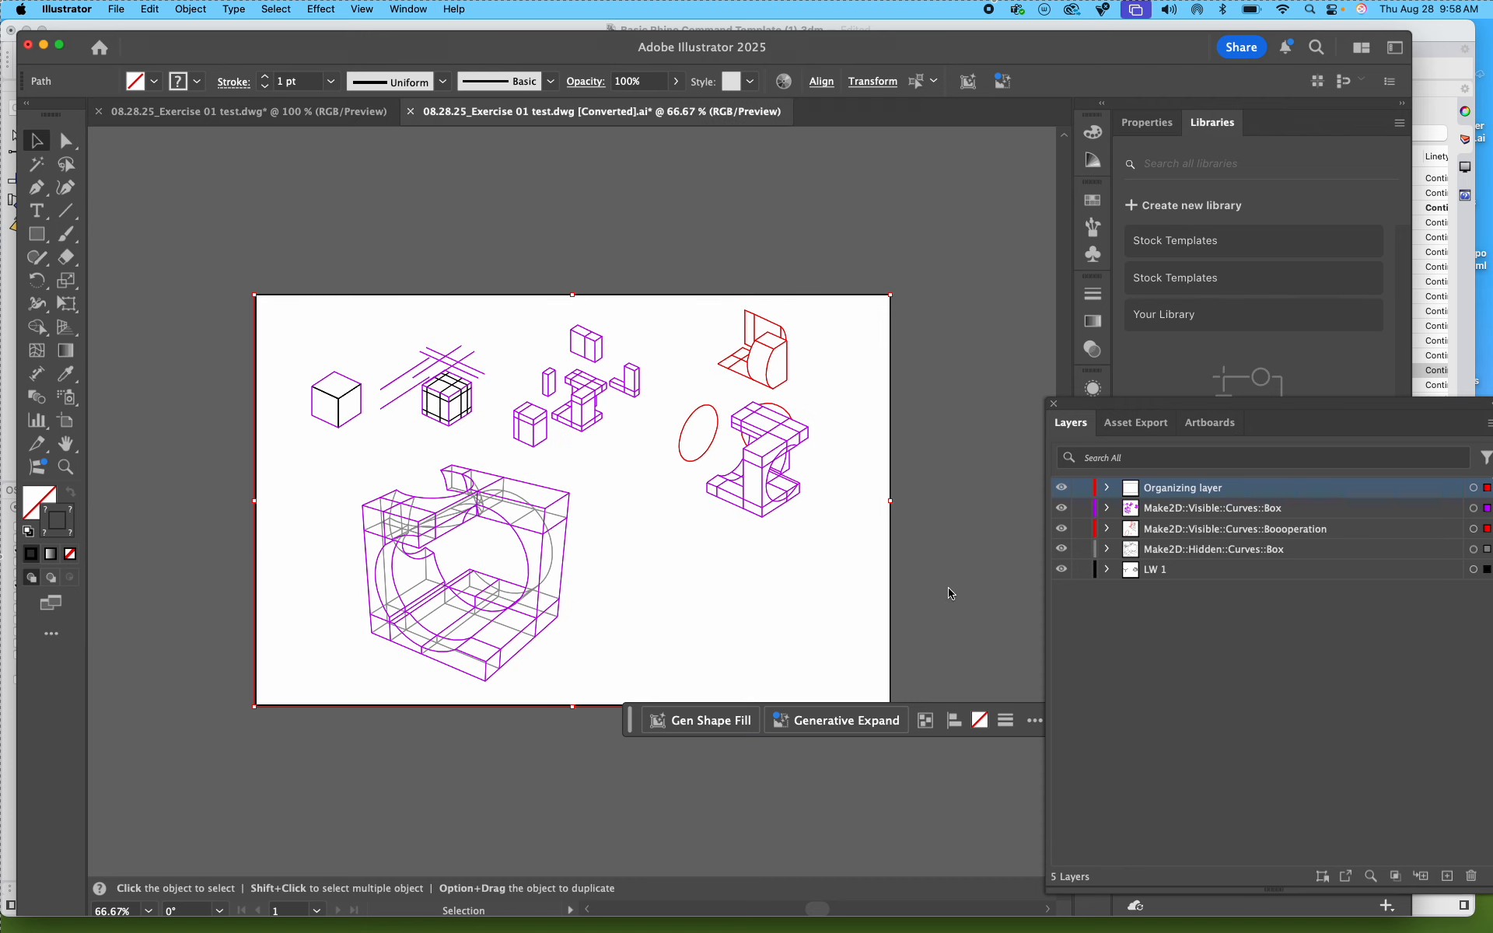
Step: Deselect the artwork and delete the red bounding frame from the Organizing layer
{"action": "left_click", "coordinate": [810, 557]}
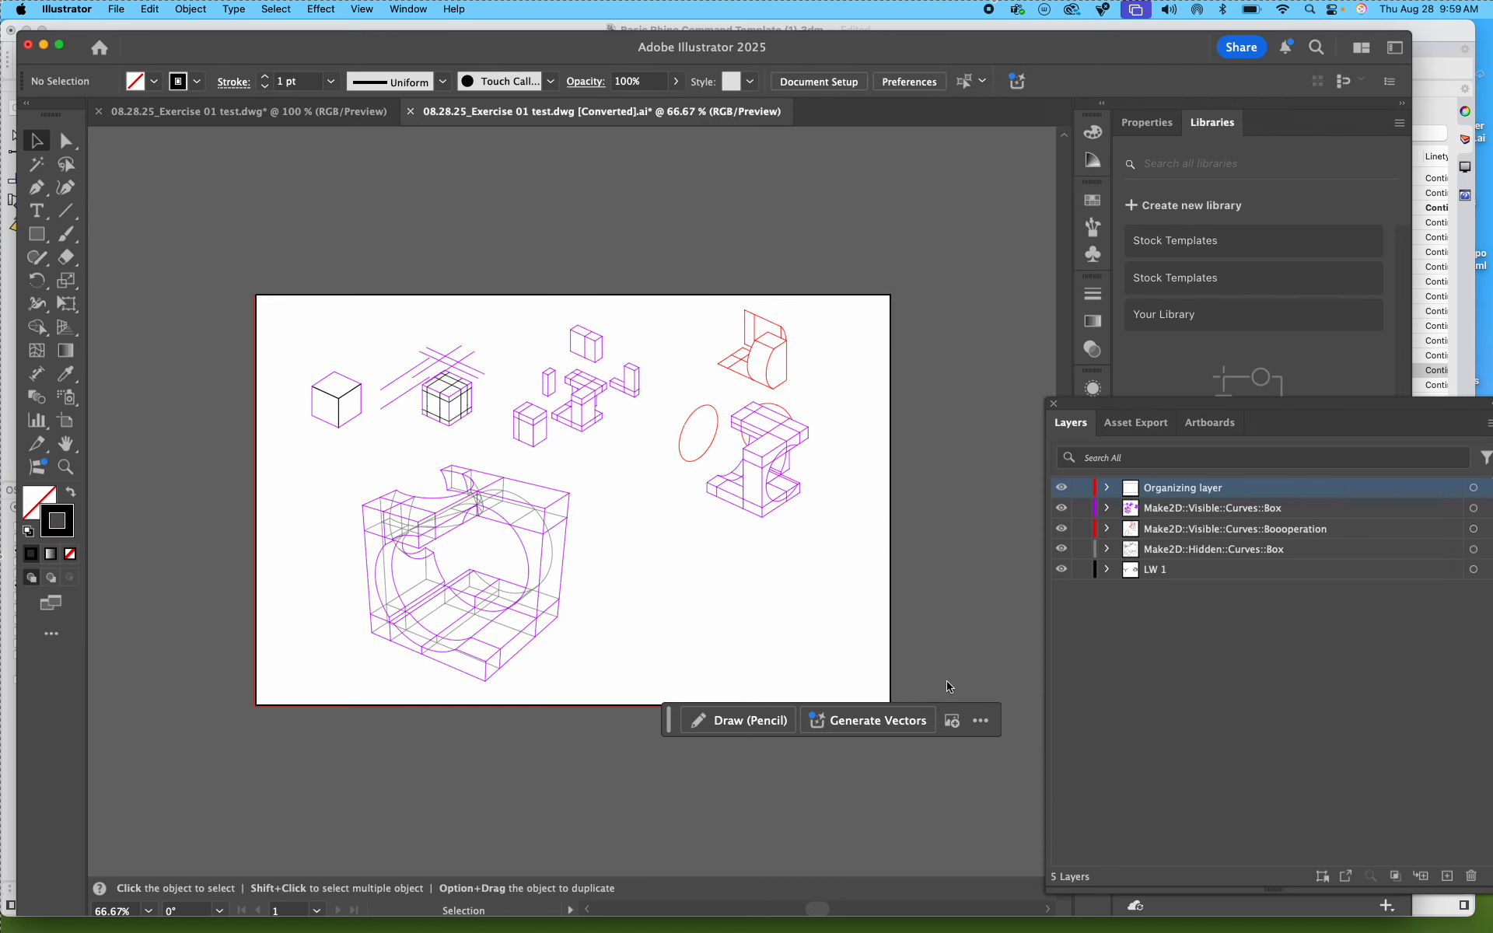
{"action": "left_click_drag", "start_coordinate": [861, 622], "coordinate": [922, 637]}
{"action": "left_click", "coordinate": [923, 637]}
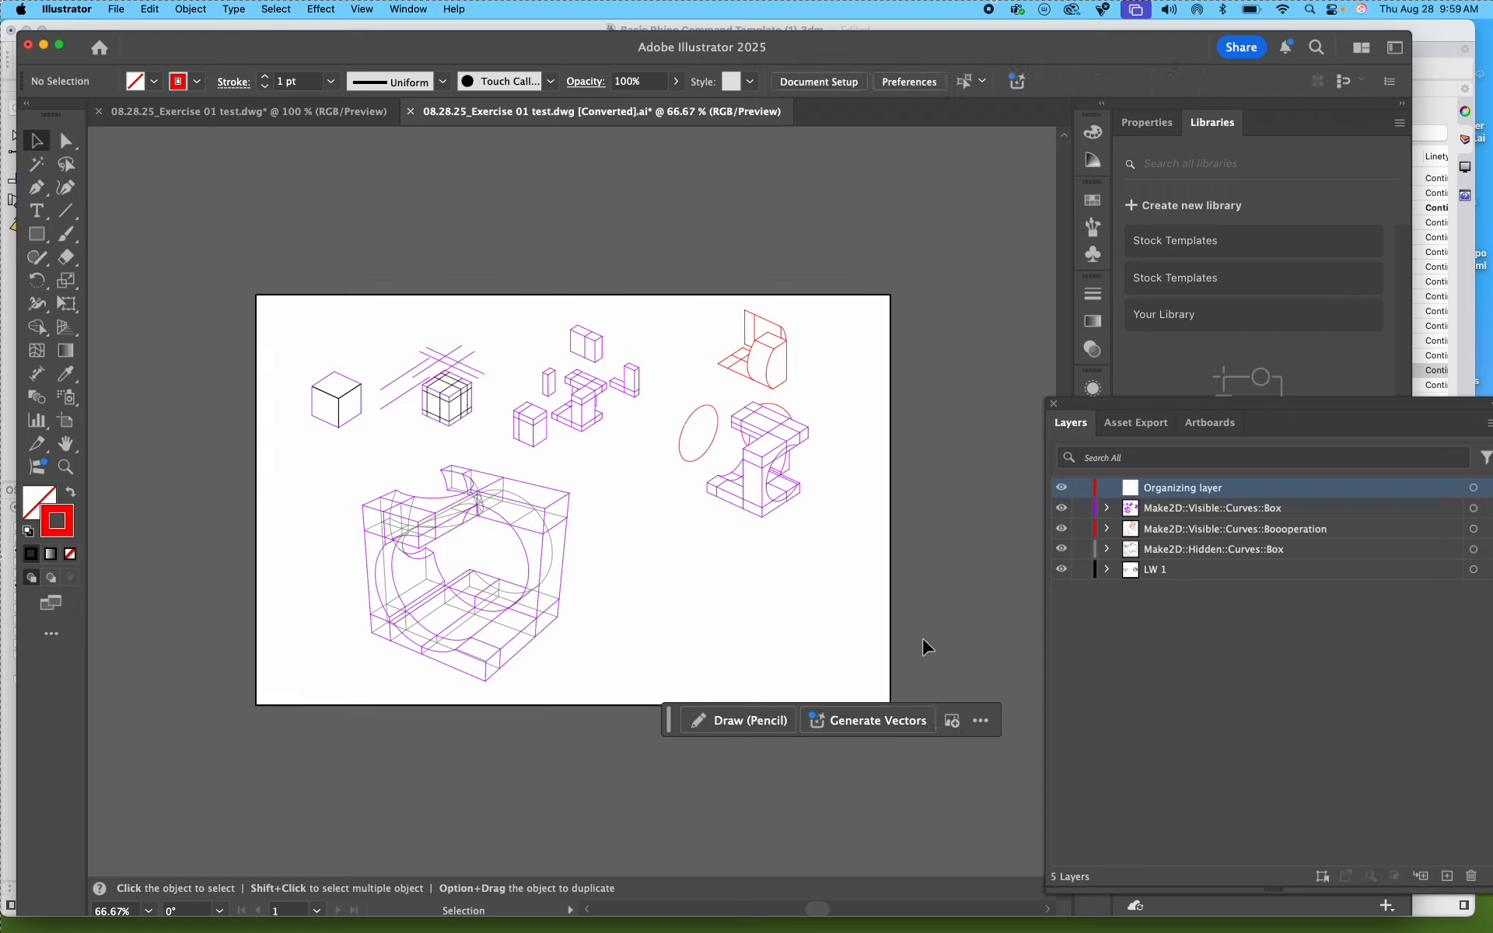
Step: Hide every layer except LW 1 and move the Layers panel so its selection column is fully accessible
{"action": "left_click_drag", "start_coordinate": [1061, 508], "coordinate": [1070, 569]}
{"action": "left_click", "coordinate": [1062, 488]}
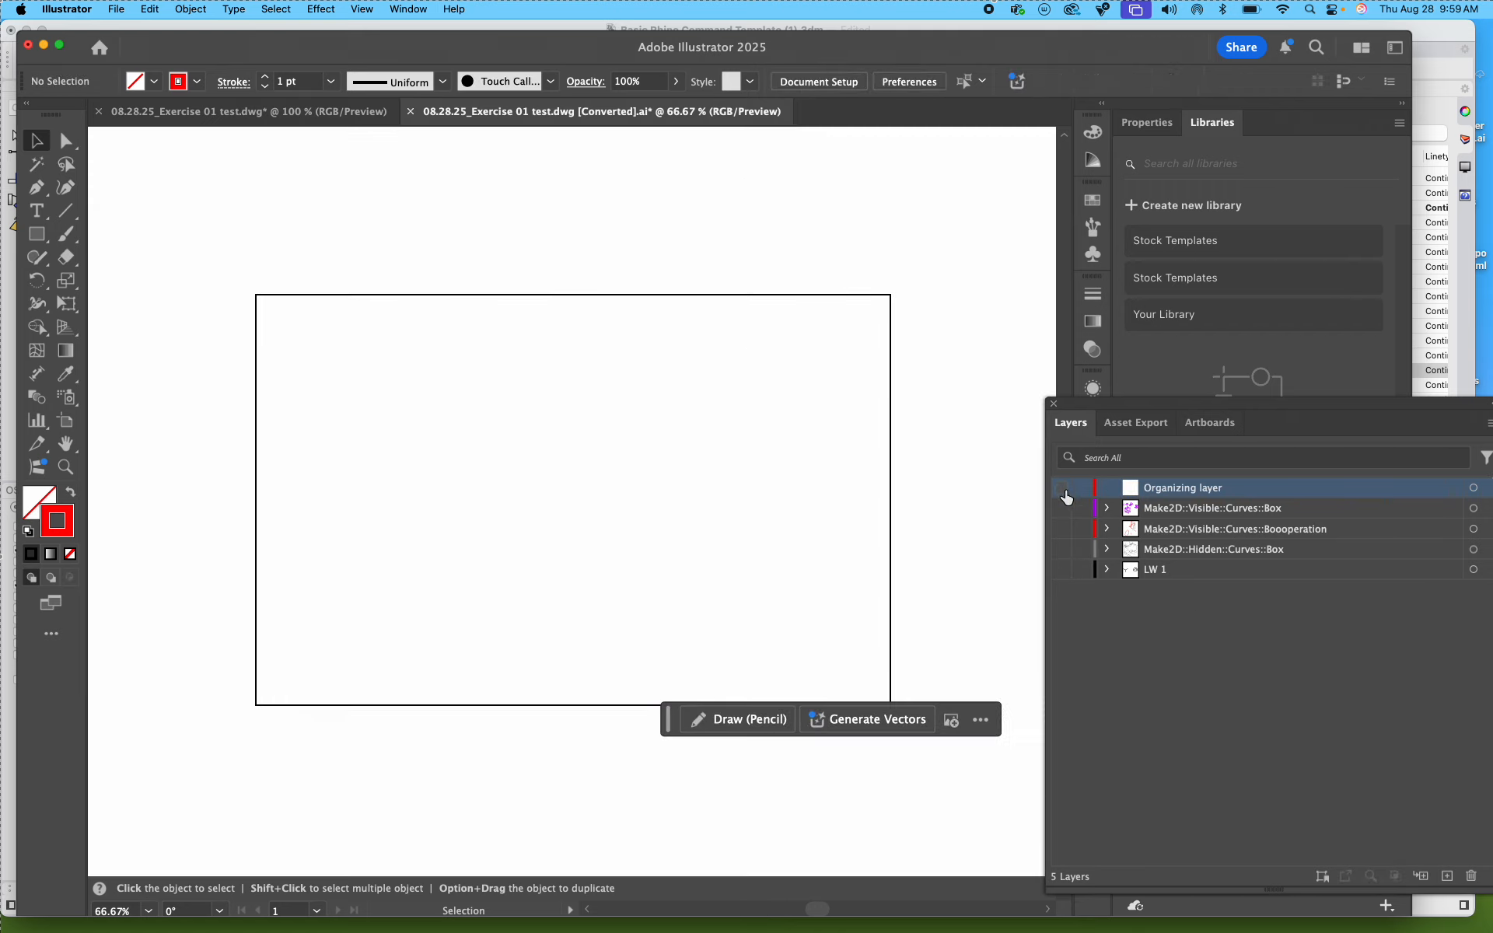
{"action": "left_click", "coordinate": [1062, 570]}
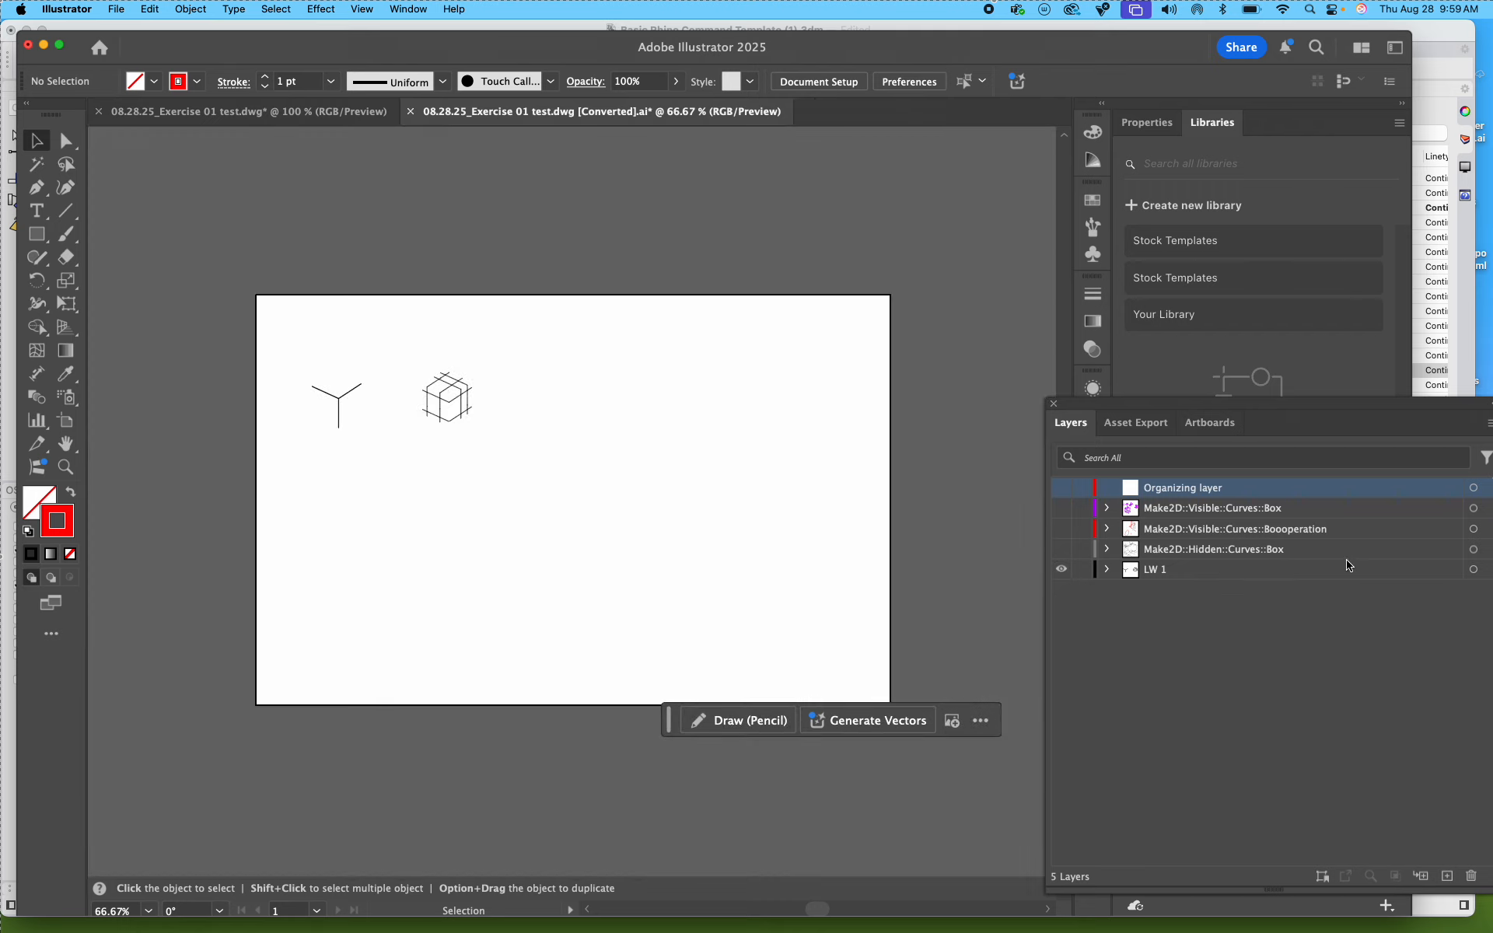
{"action": "left_click_drag", "start_coordinate": [1360, 415], "coordinate": [1243, 408]}
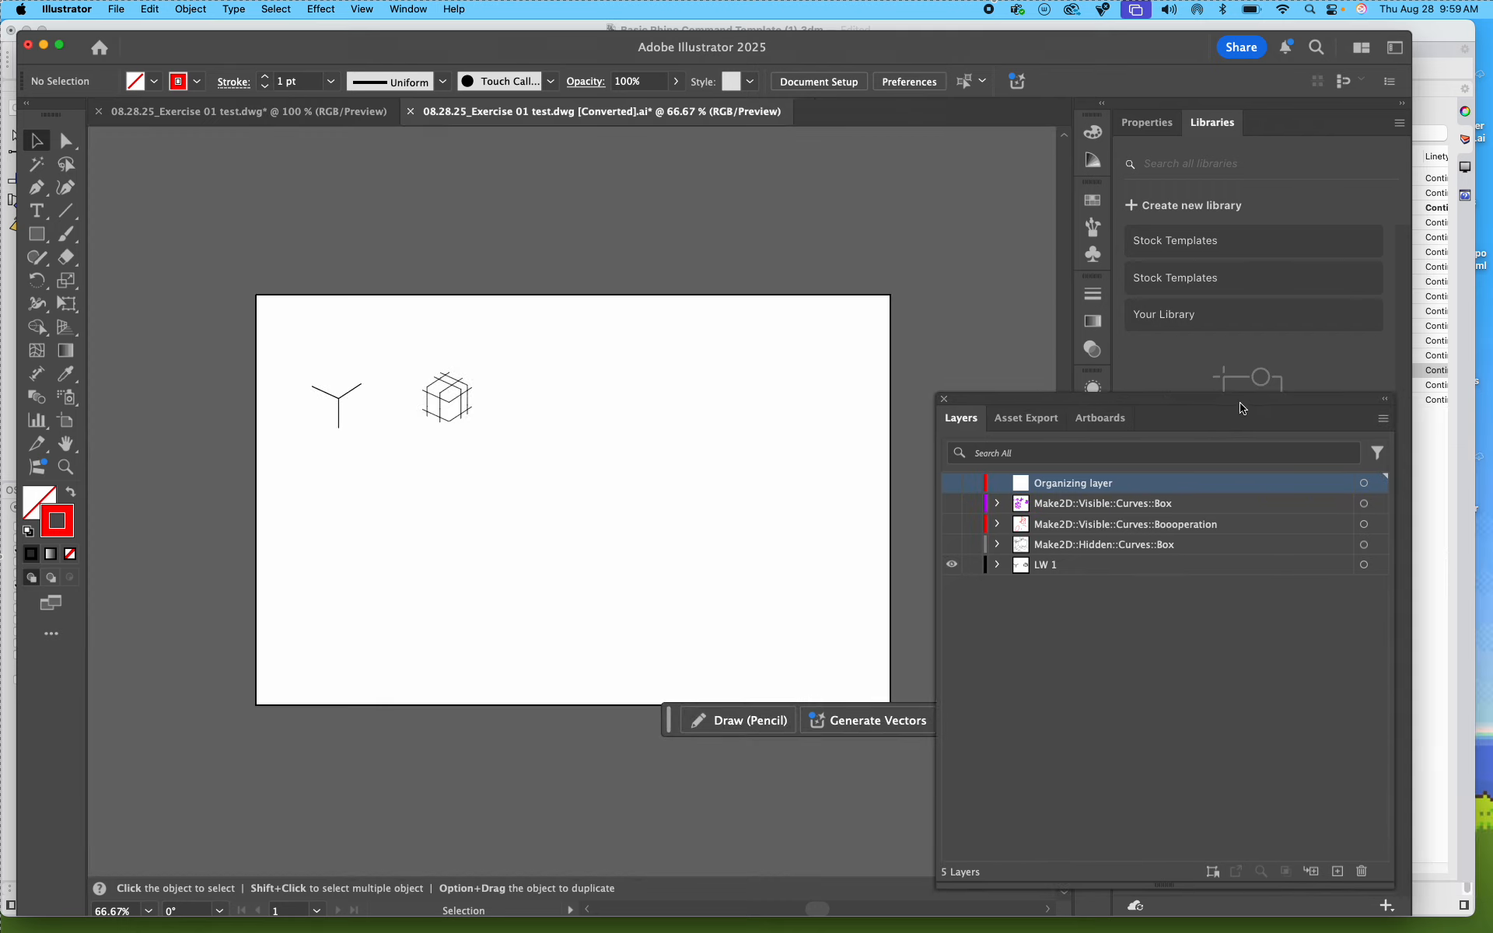
Step: Give all the artwork on the LW 1 layer a dark grey #494949 stroke at 0.5 pt
{"action": "left_click", "coordinate": [1385, 566]}
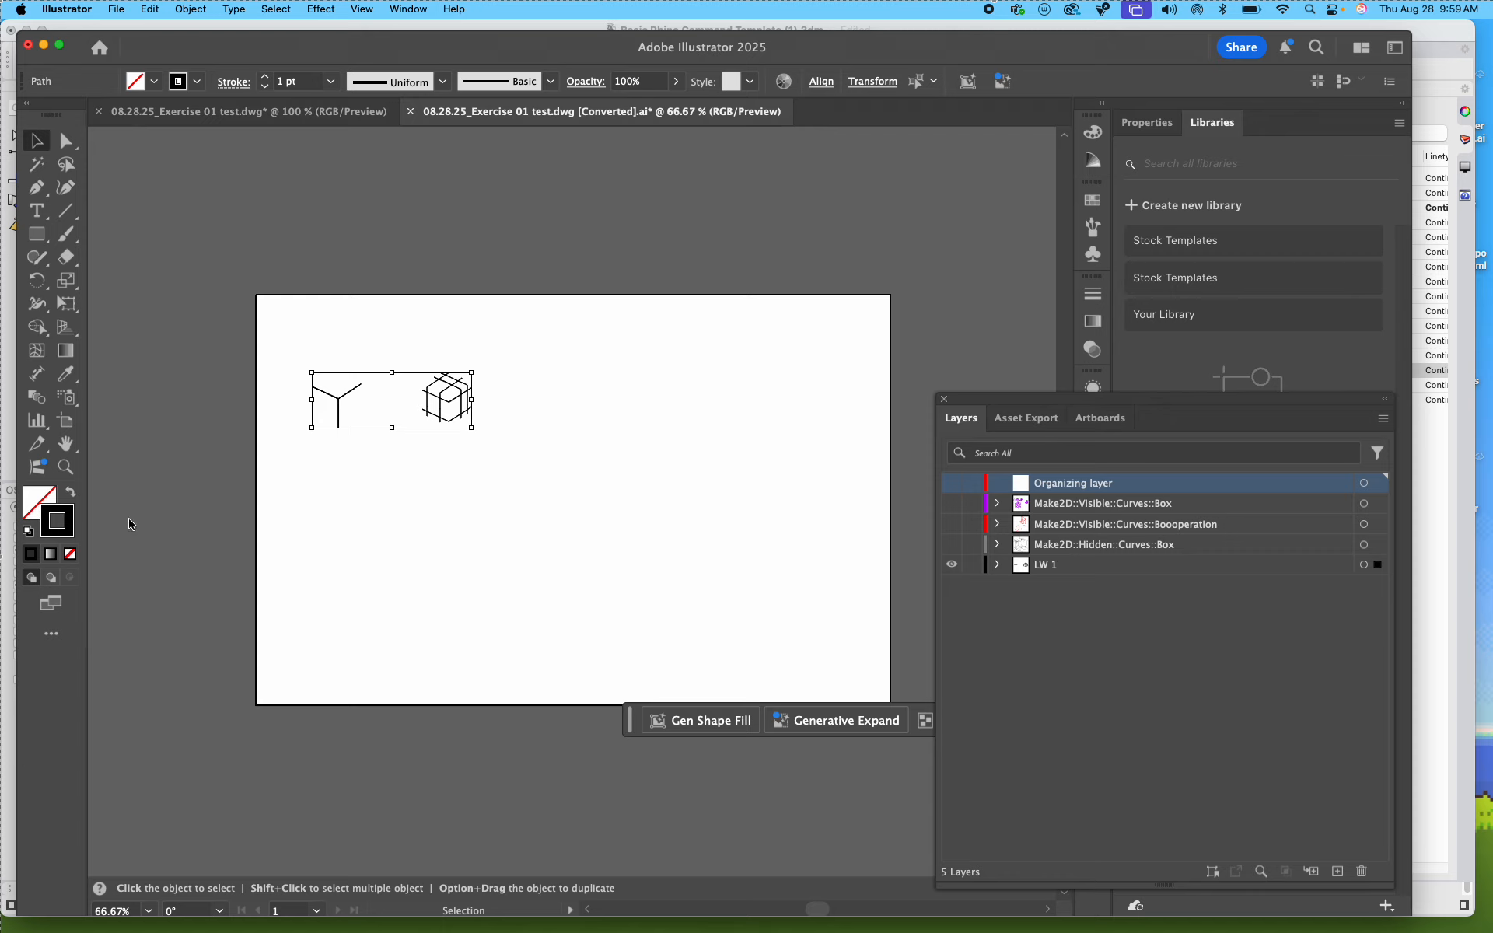
{"action": "double_click", "coordinate": [75, 533]}
{"action": "type", "text": "494949"}
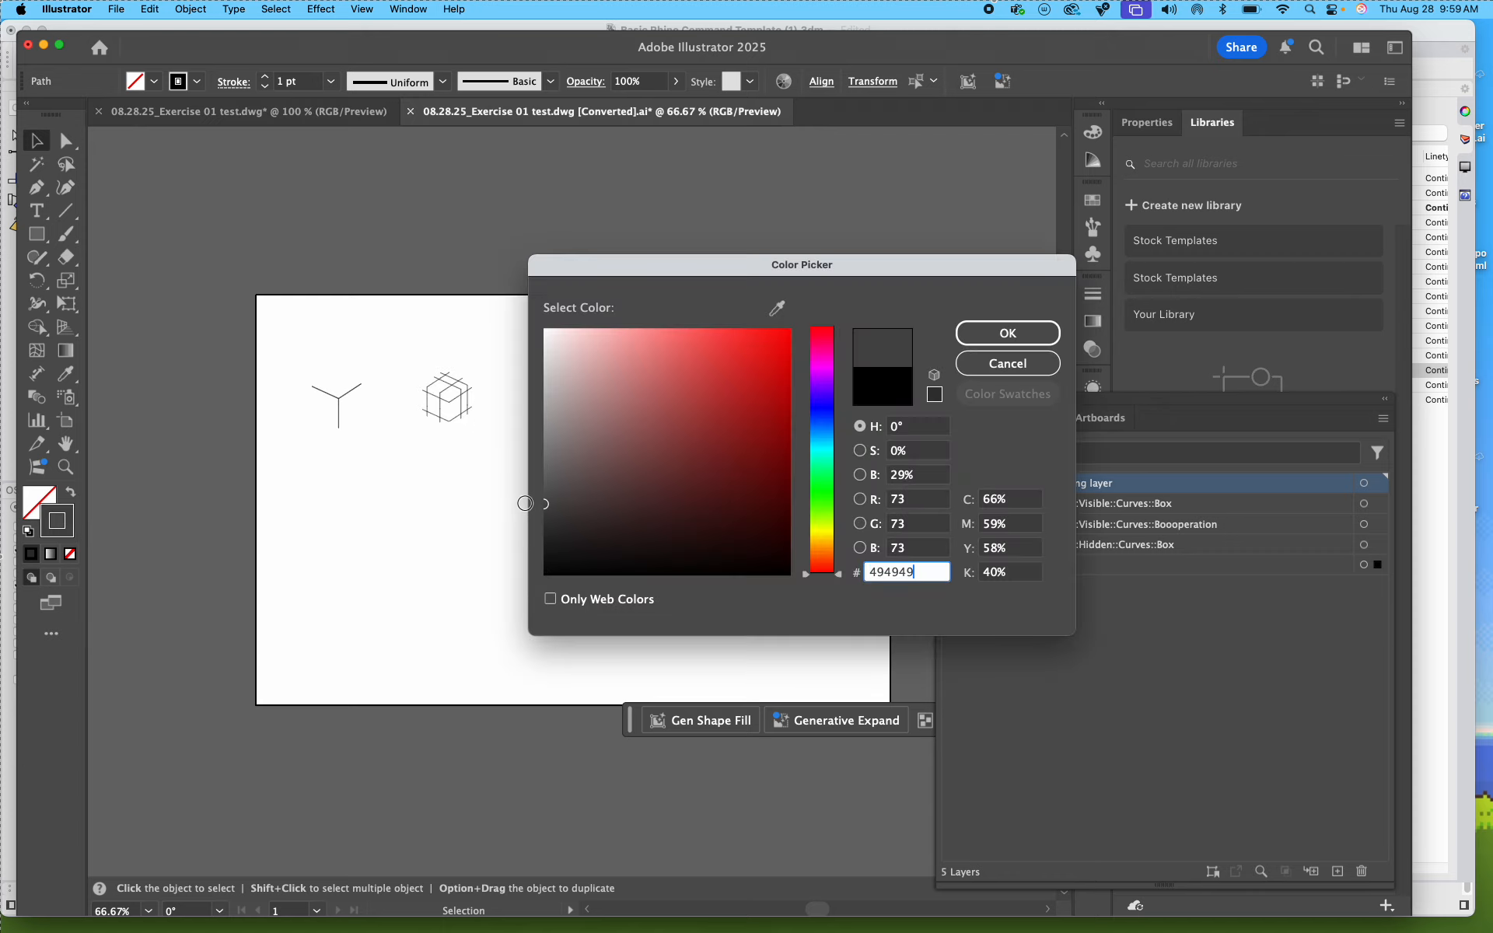
{"action": "left_click", "coordinate": [1003, 332]}
{"action": "left_click", "coordinate": [283, 81]}
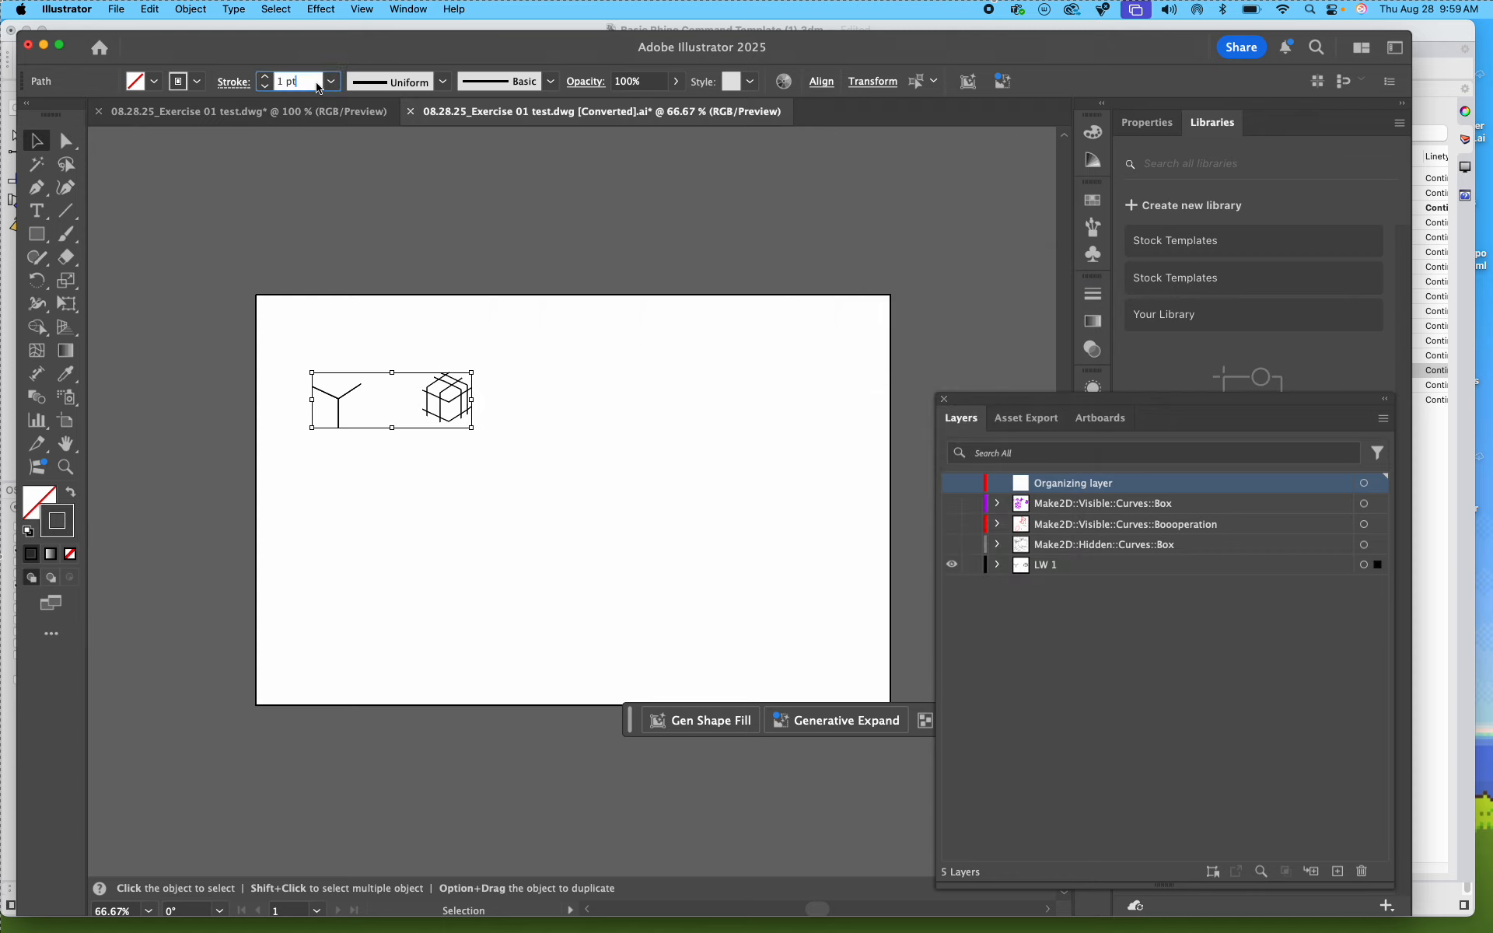
{"action": "left_click", "coordinate": [265, 85]}
{"action": "left_click", "coordinate": [577, 578]}
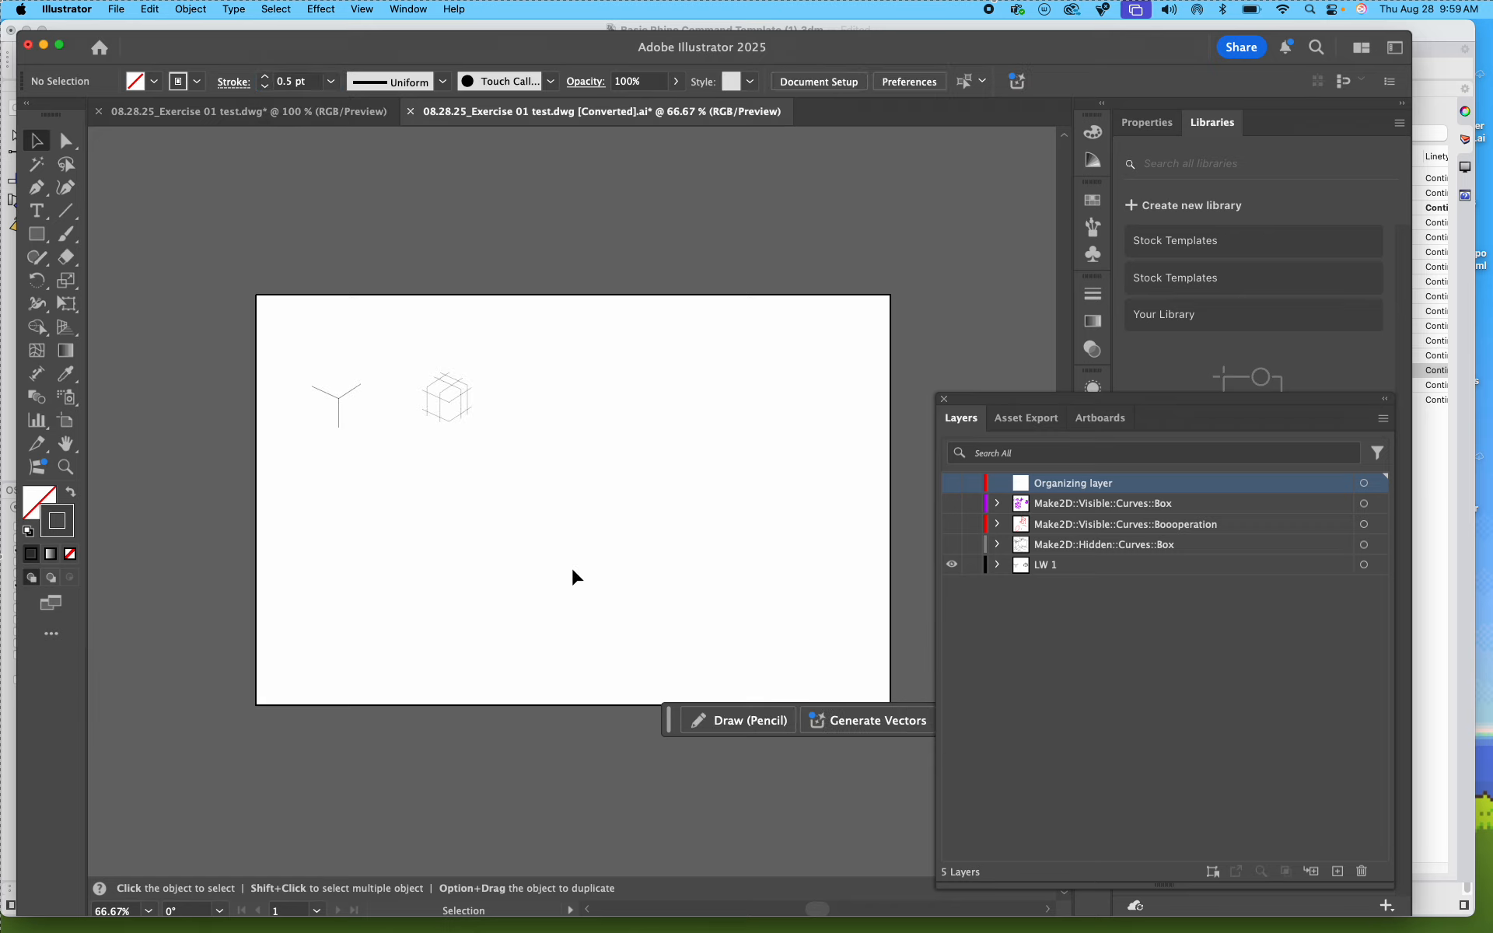
Step: Examine the restyled LW 1 linework up close on the artboard
{"action": "key", "text": "super+equal"}
{"action": "key", "text": "super+equal"}
{"action": "key", "text": "super+equal"}
{"action": "key", "text": "super+equal"}
{"action": "key", "text": "space"}
{"action": "left_click_drag", "start_coordinate": [342, 430], "coordinate": [778, 697]}
{"action": "mouse_move", "coordinate": [529, 571]}
{"action": "left_mouse_down"}
{"action": "mouse_move", "coordinate": [654, 640]}
{"action": "mouse_move", "coordinate": [567, 611]}
{"action": "mouse_move", "coordinate": [406, 487]}
{"action": "left_mouse_up"}
{"action": "key", "text": "super+minus"}
{"action": "key", "text": "super+minus"}
{"action": "key", "text": "super+minus"}
{"action": "key", "text": "space"}
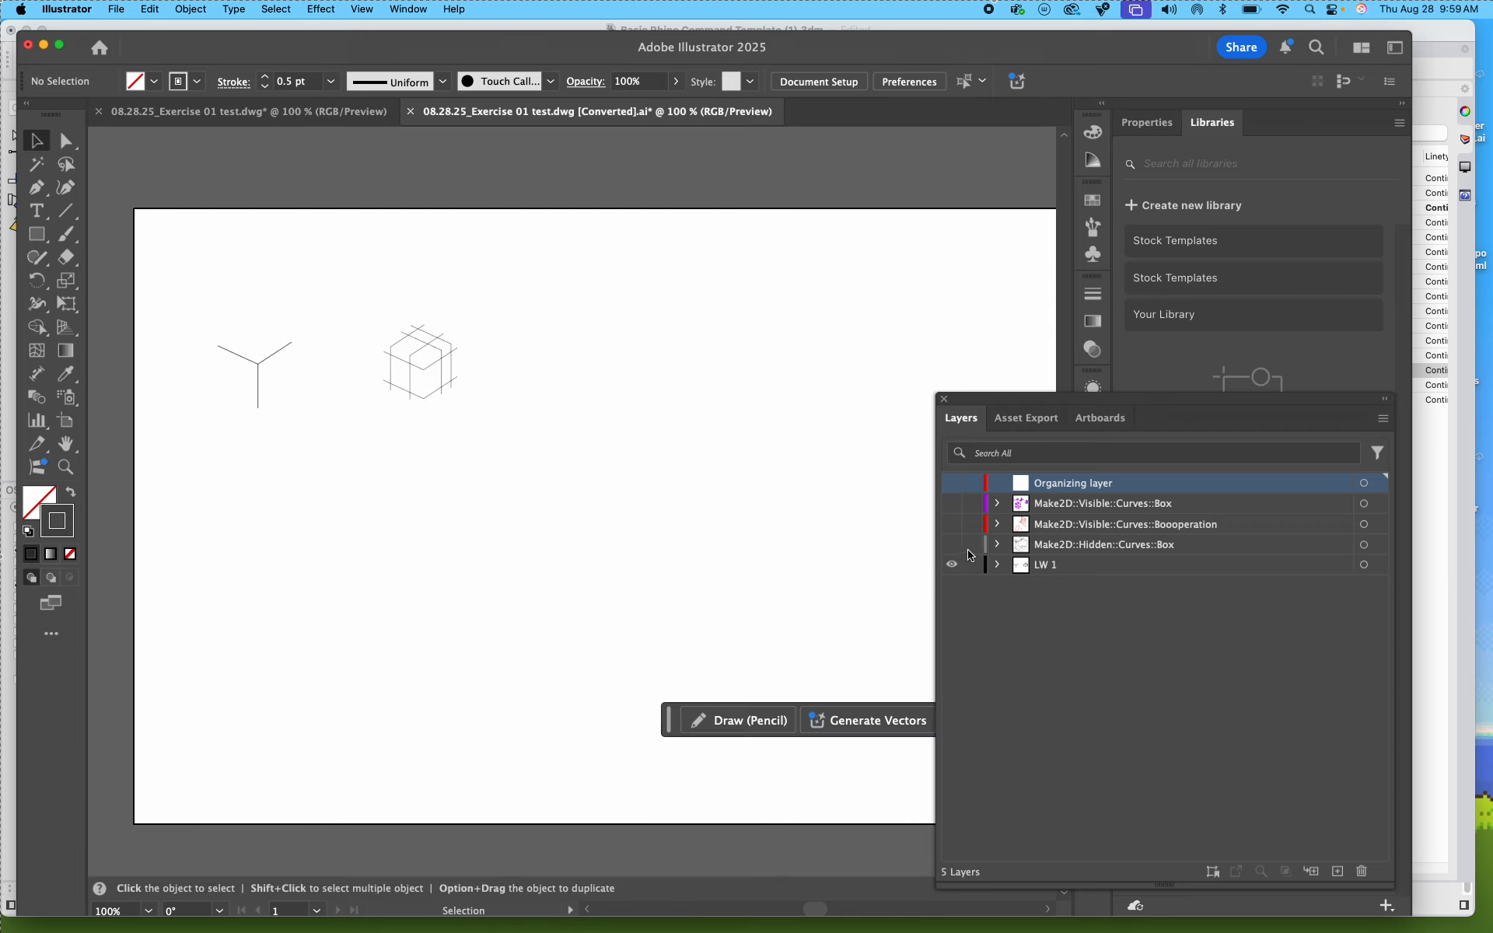
Step: Lock LW 1, and with the Make2D::Hidden::Curves::Box layer shown, set the stroke colour of all its artwork to #a8a8a8
{"action": "left_click", "coordinate": [971, 568]}
{"action": "left_click", "coordinate": [950, 546]}
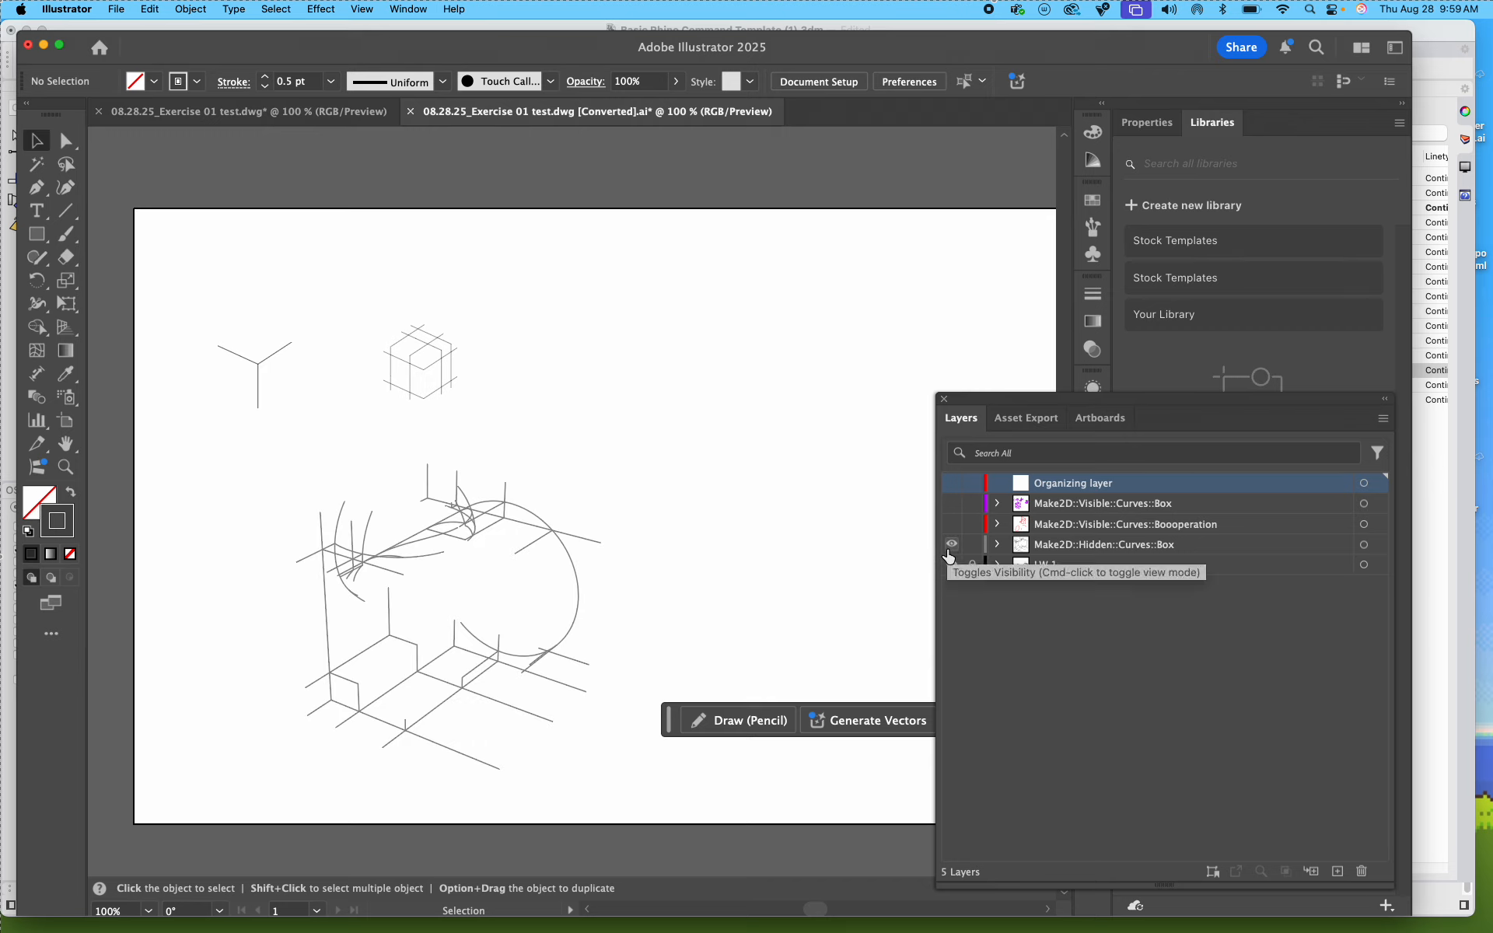
{"action": "left_click", "coordinate": [1379, 545]}
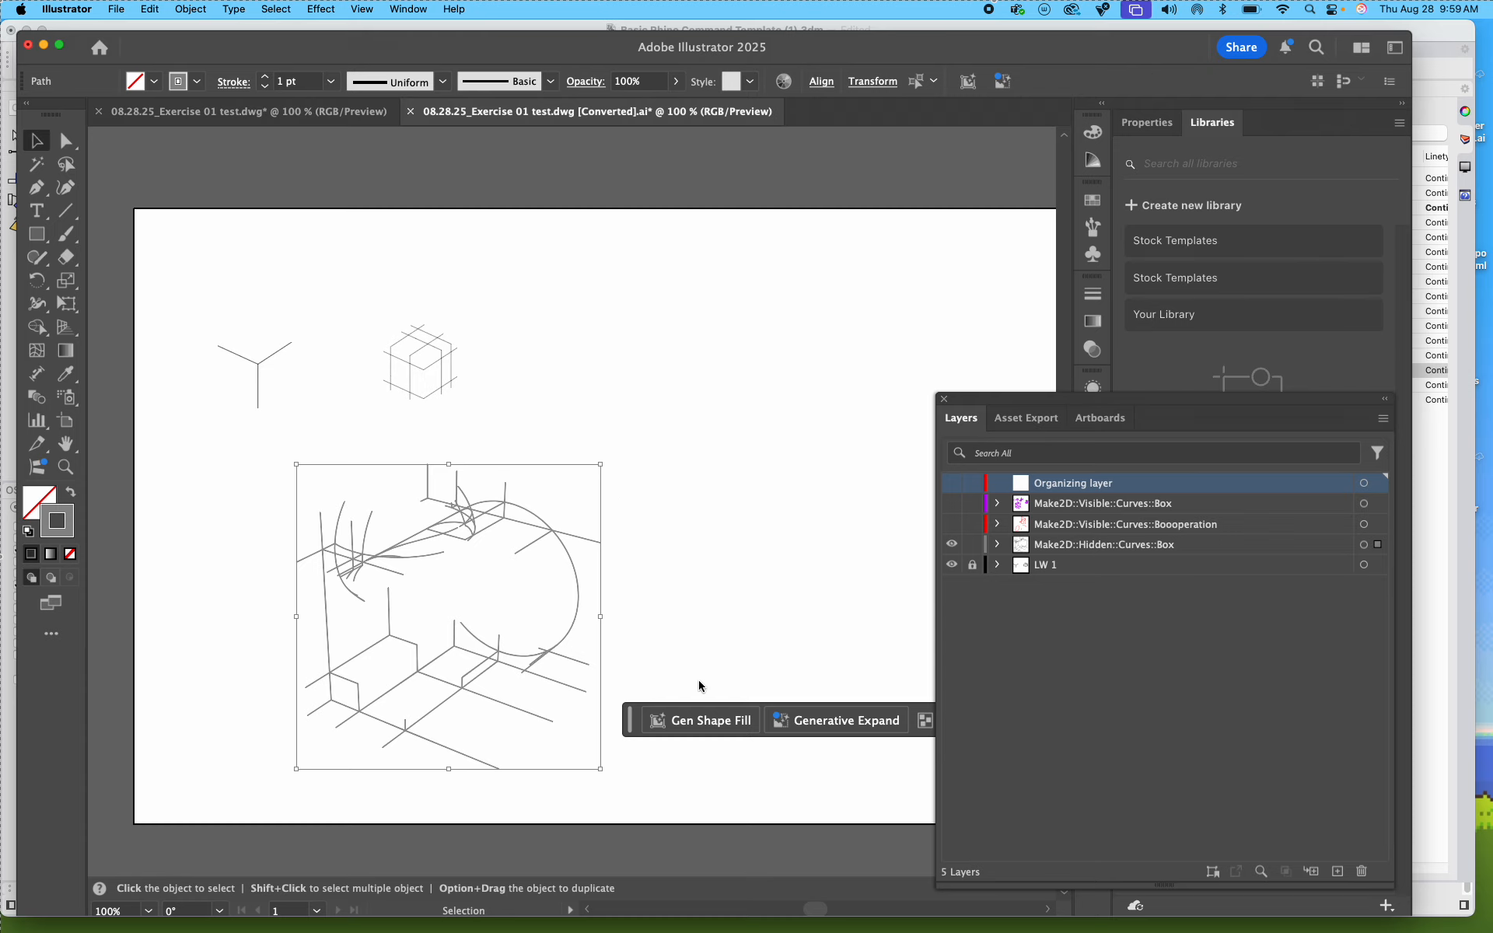
{"action": "double_click", "coordinate": [58, 536]}
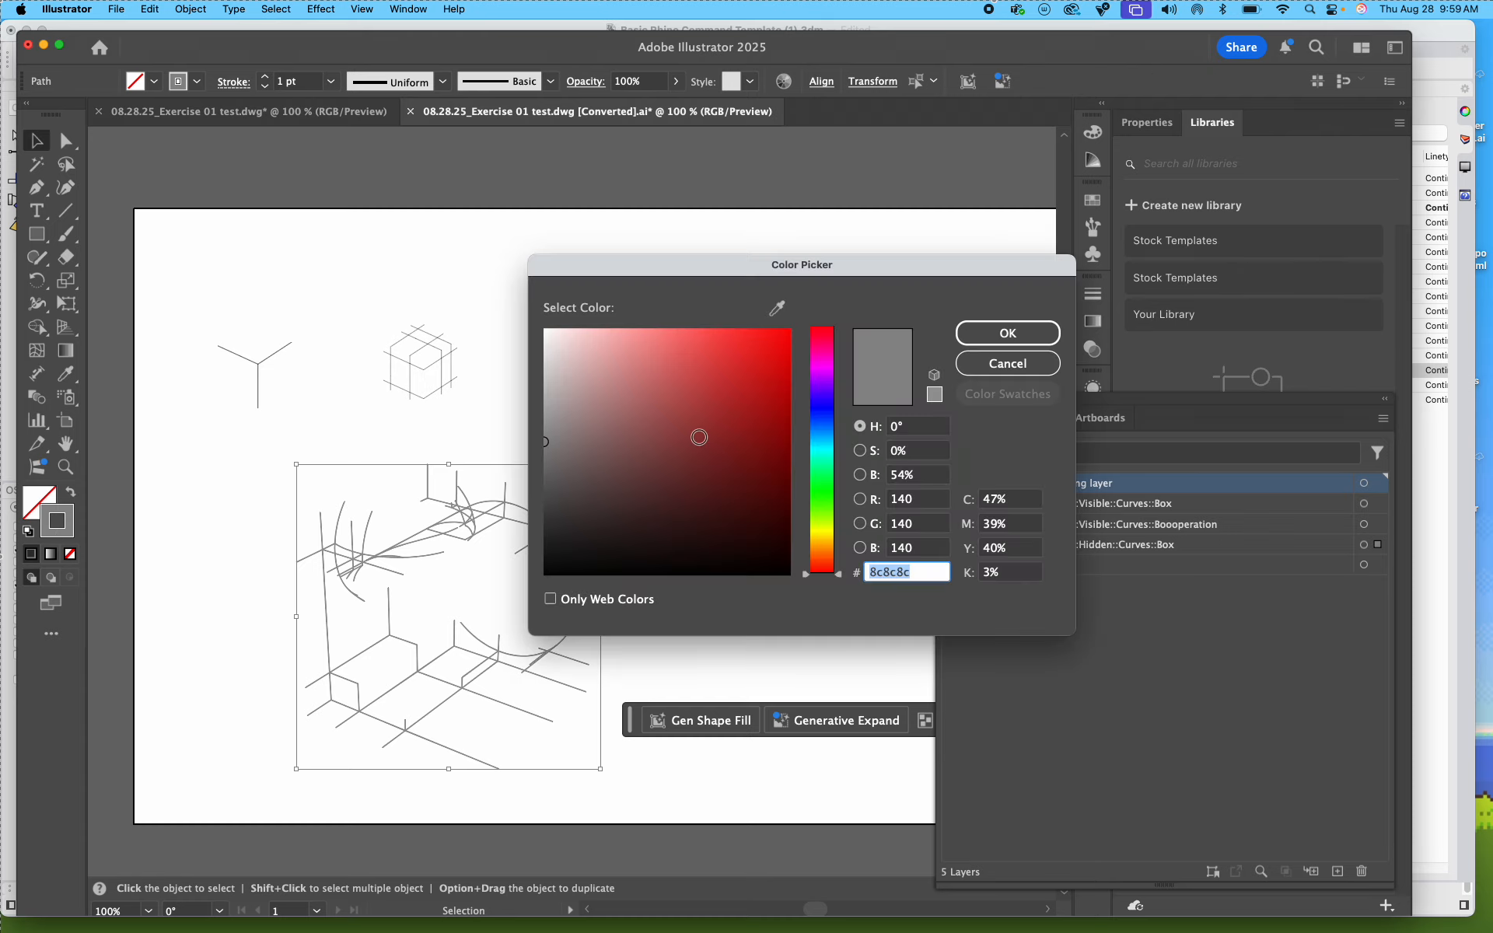
{"action": "mouse_move", "coordinate": [638, 440]}
{"action": "left_mouse_down"}
{"action": "mouse_move", "coordinate": [547, 436]}
{"action": "mouse_move", "coordinate": [536, 413]}
{"action": "left_mouse_up"}
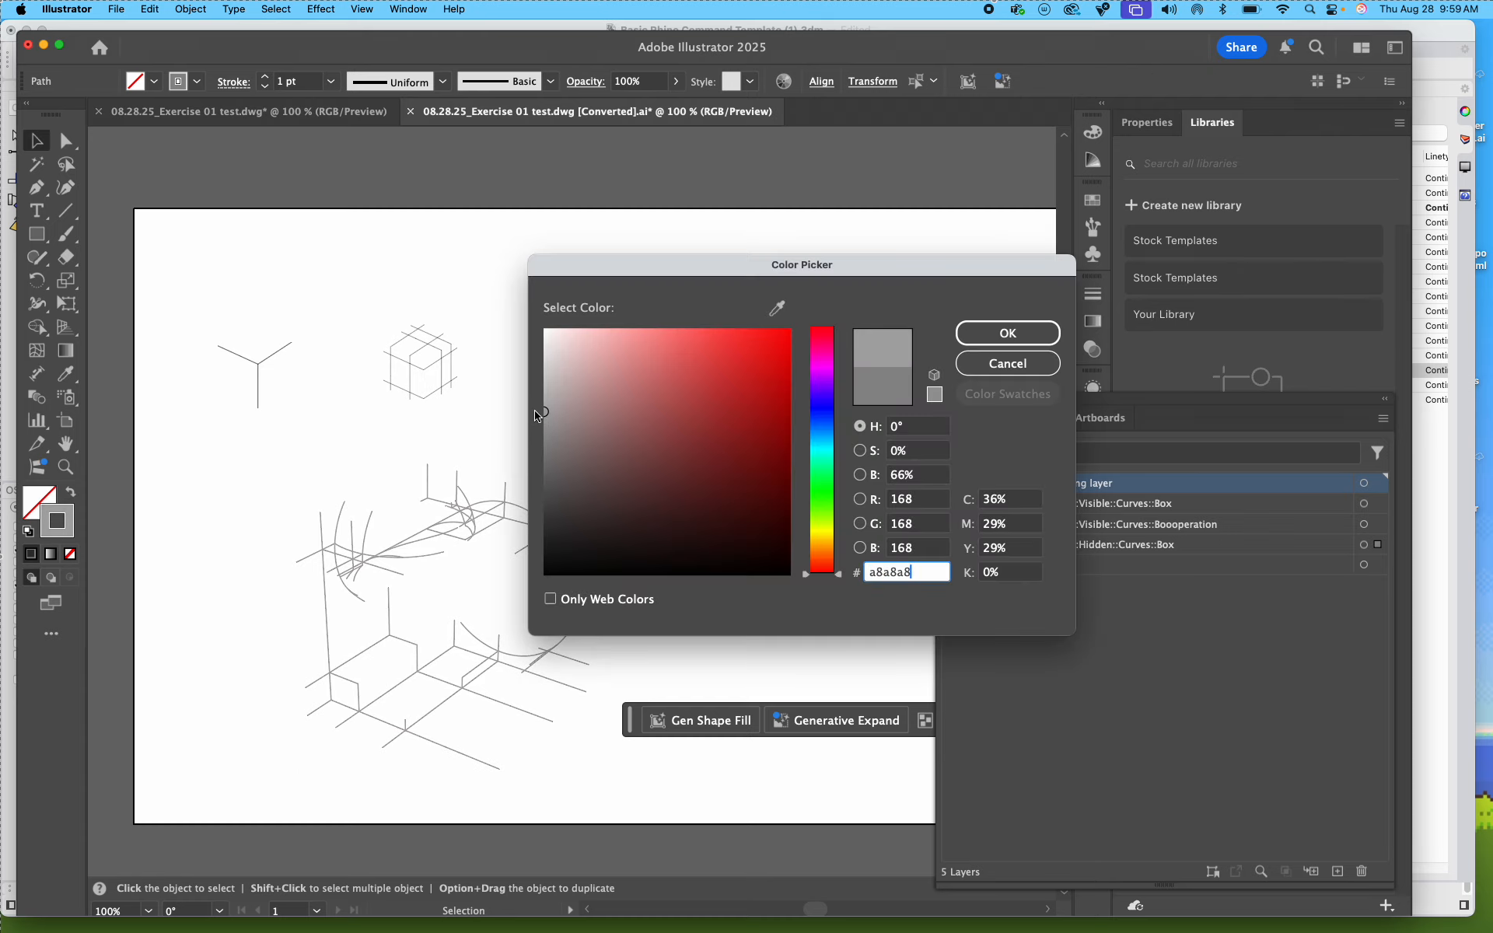
{"action": "left_click", "coordinate": [1007, 333]}
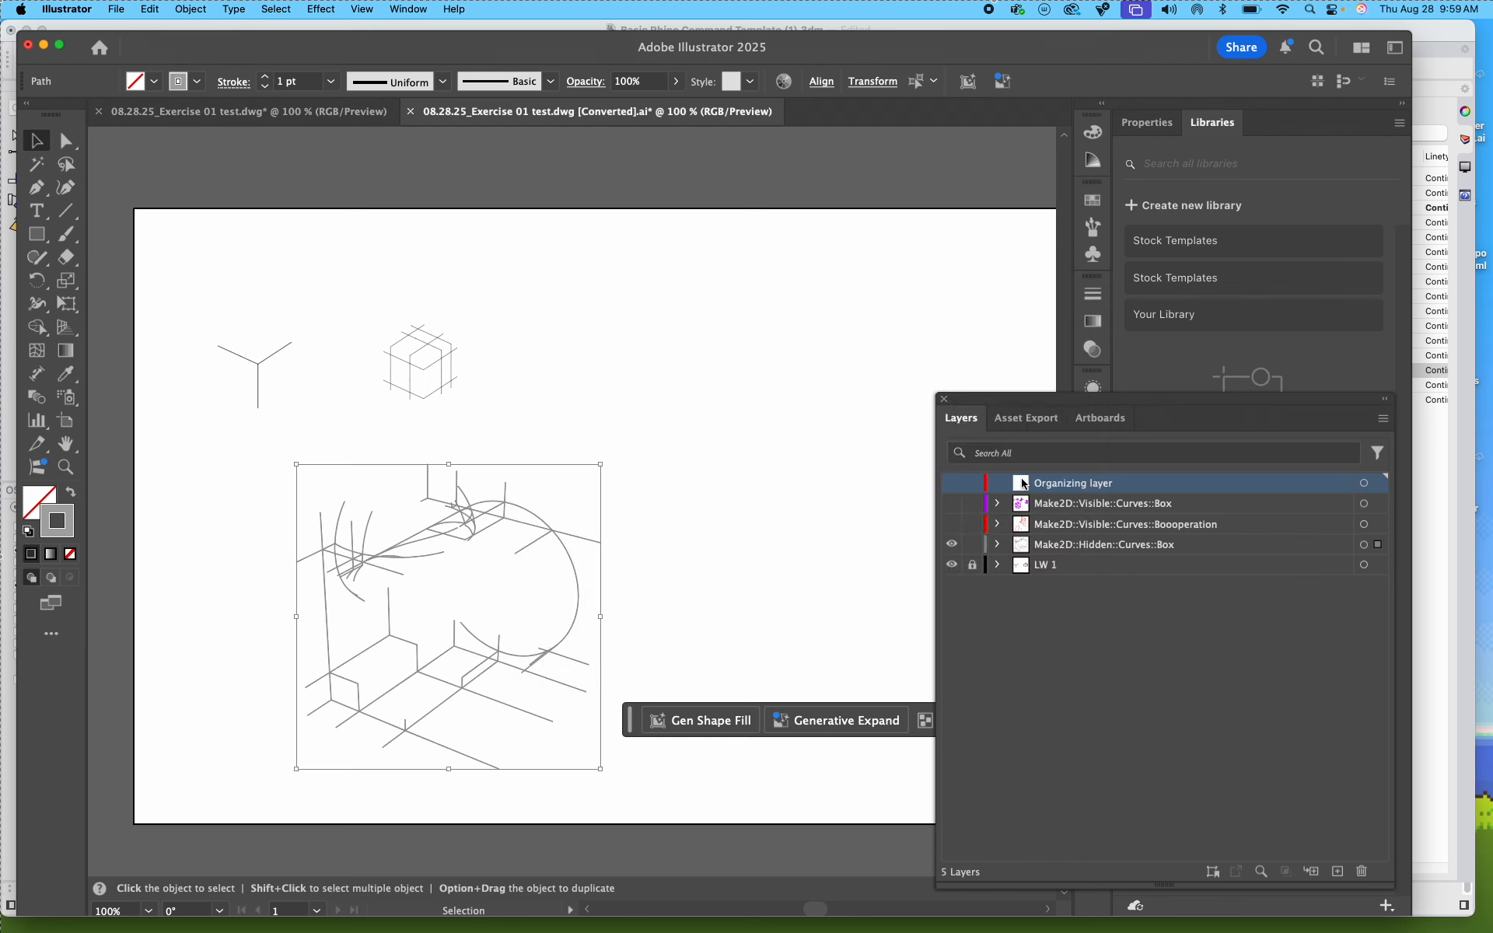